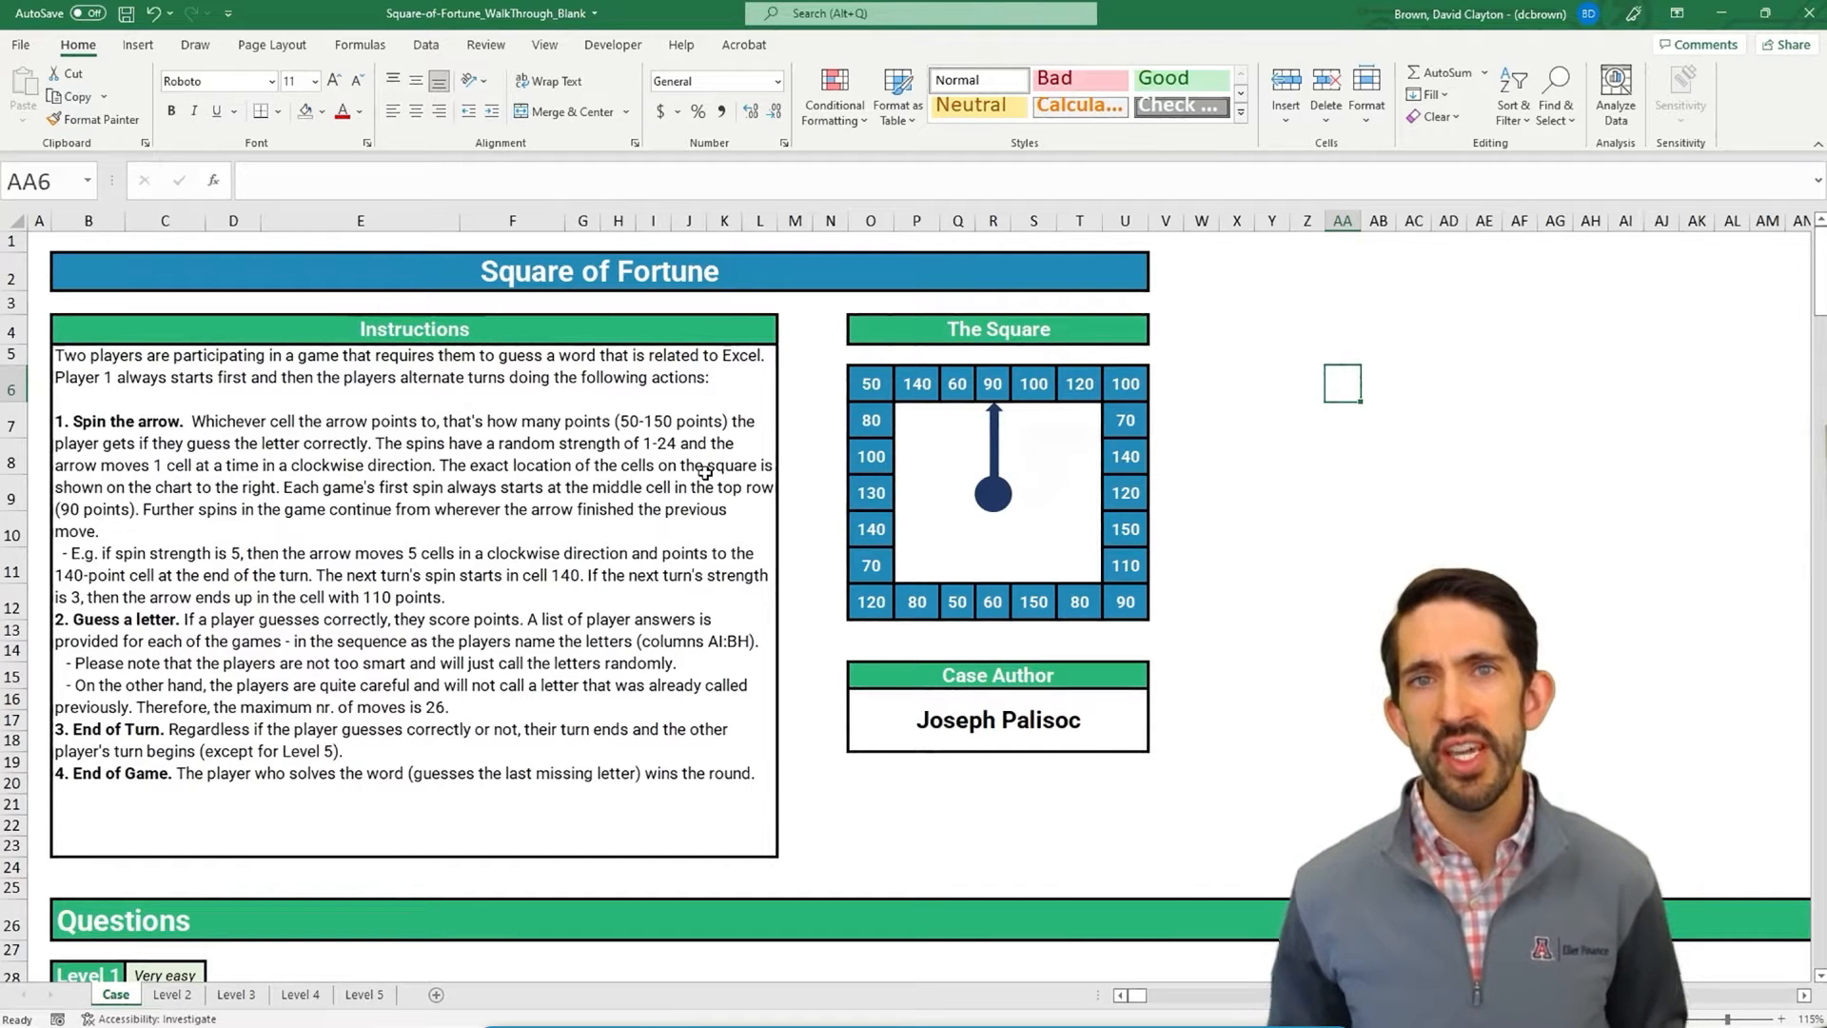
- Review Sample 1's spin strength and trace its clockwise path around the square from the starting 90 cell
scroll(705, 473, "down", 9)
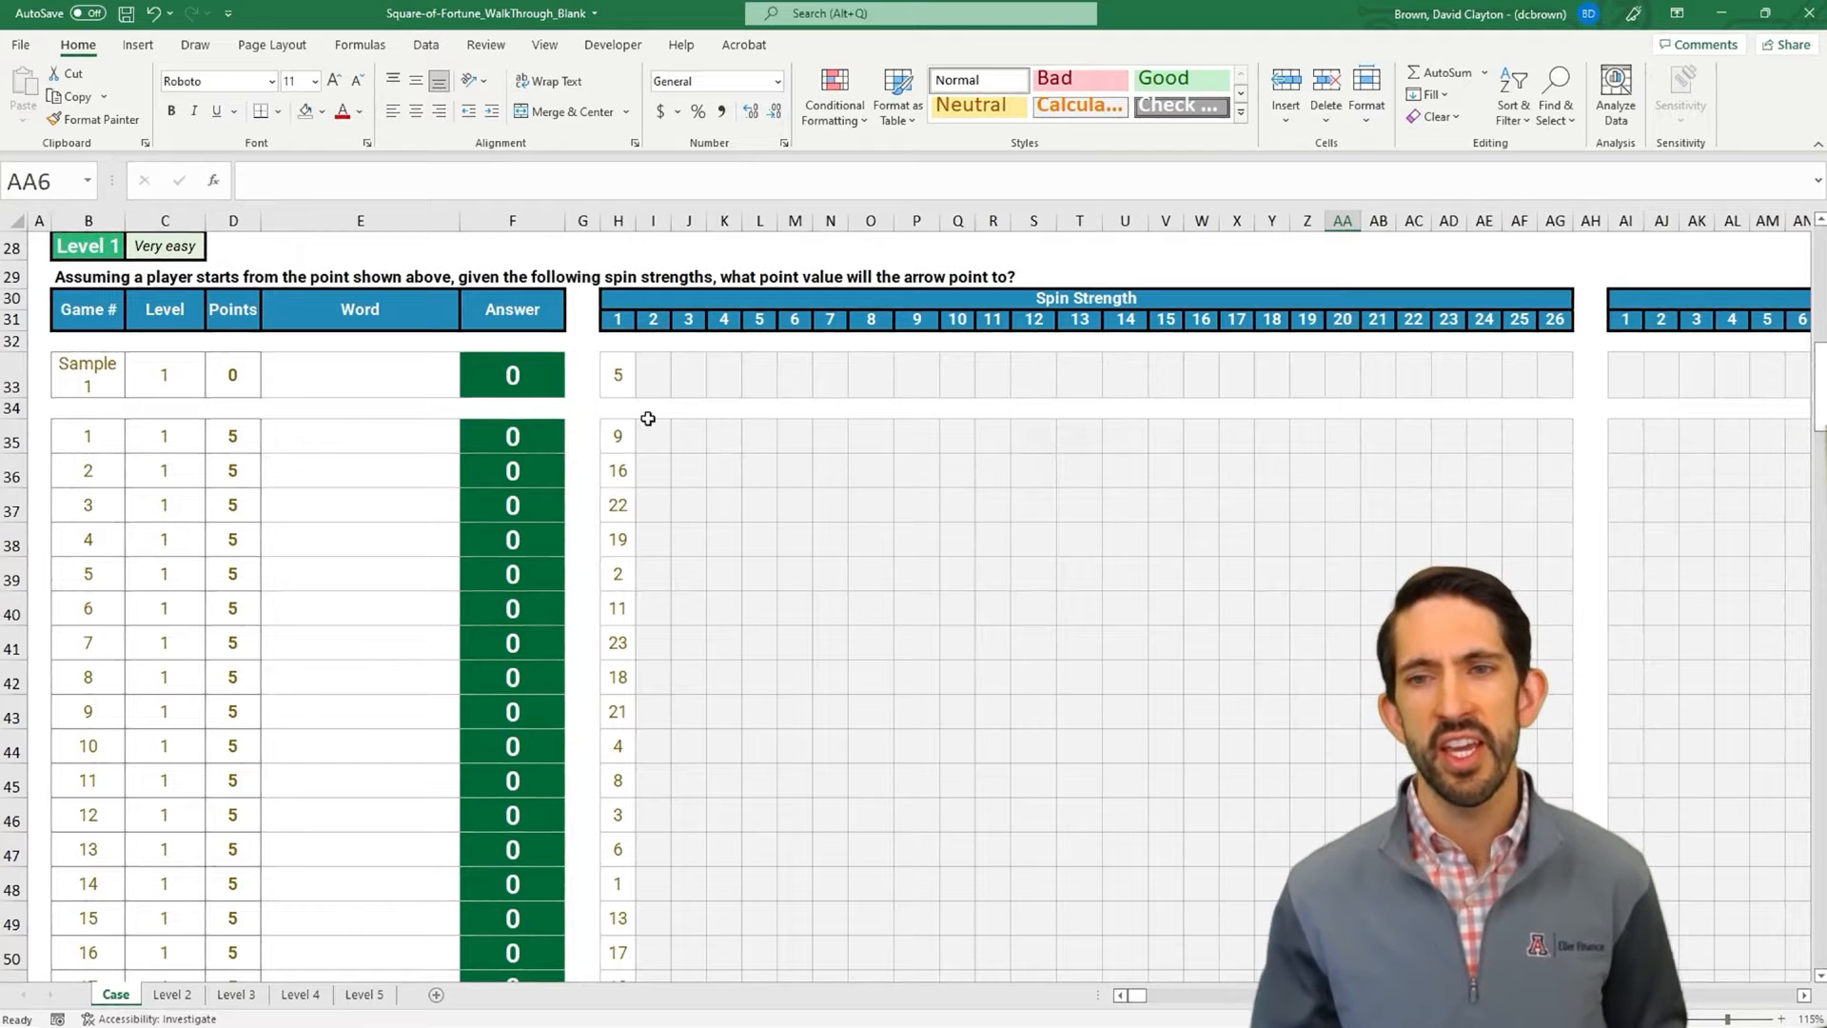
left_click(619, 375)
scroll(905, 554, "up", 6)
scroll(905, 554, "up", 3)
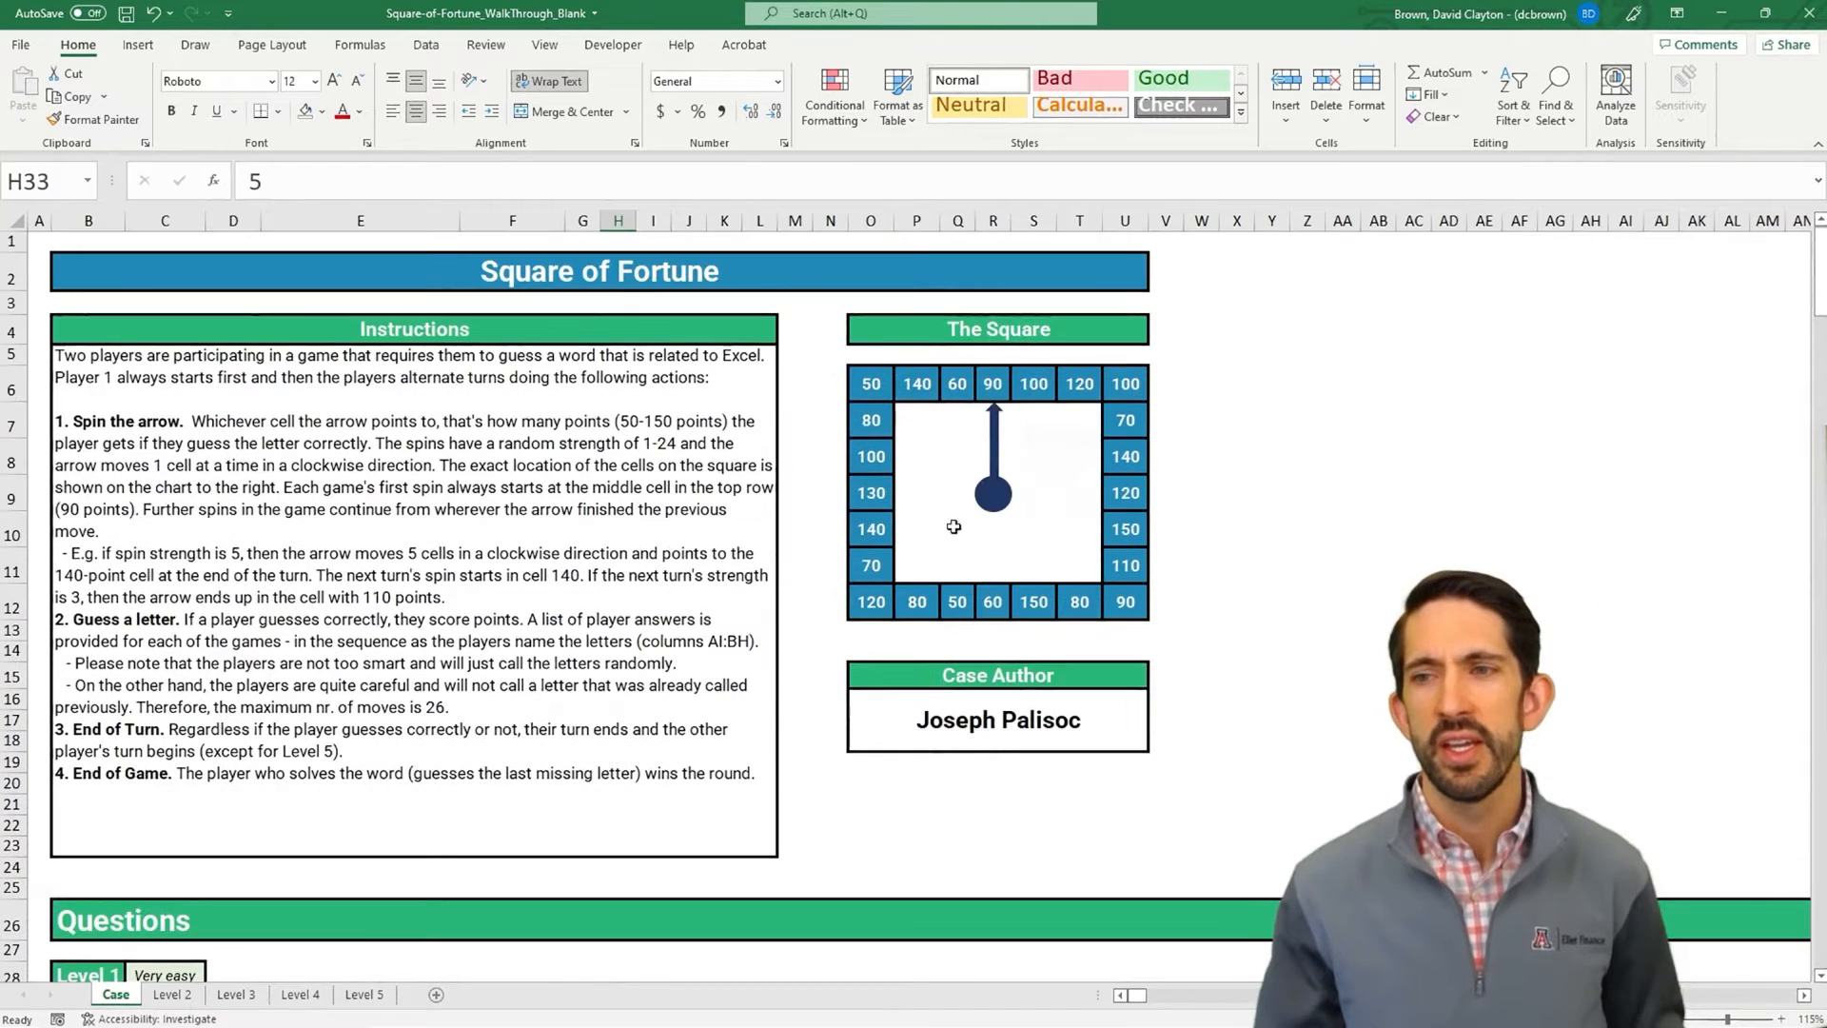
left_click(1026, 386)
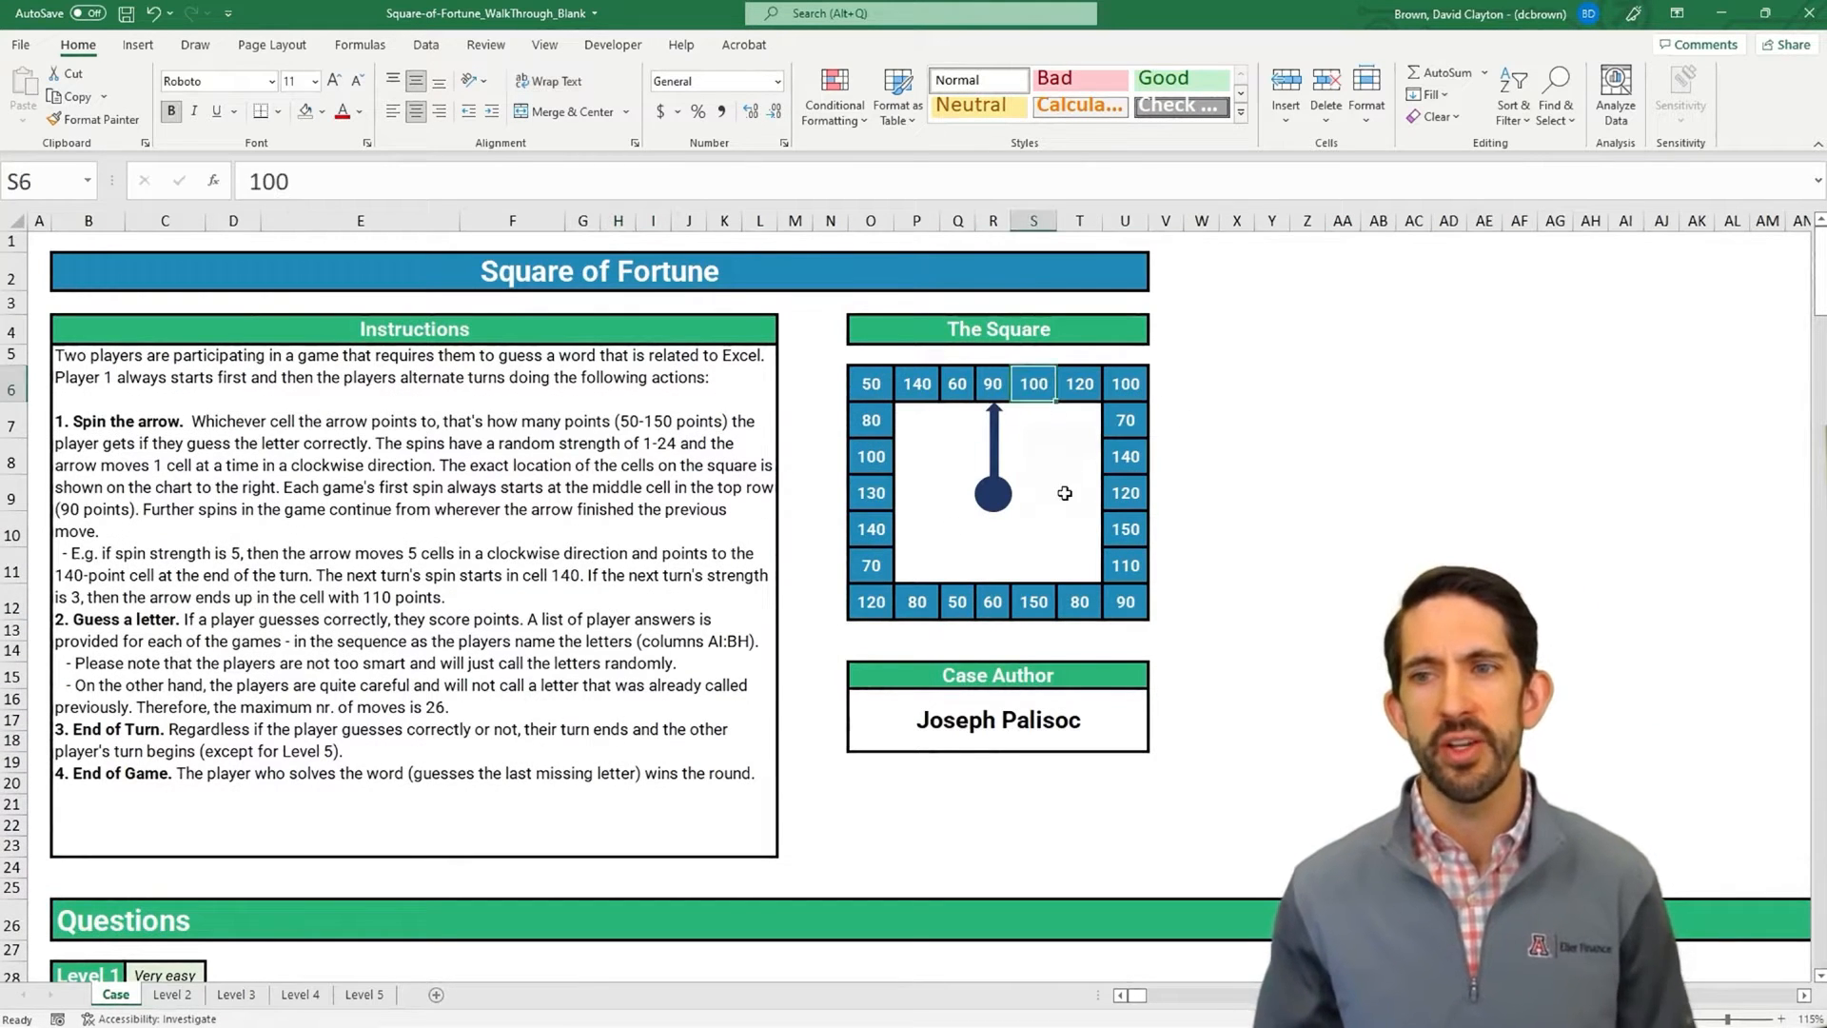
key("Right")
key("Right")
key("Down")
key("Down")
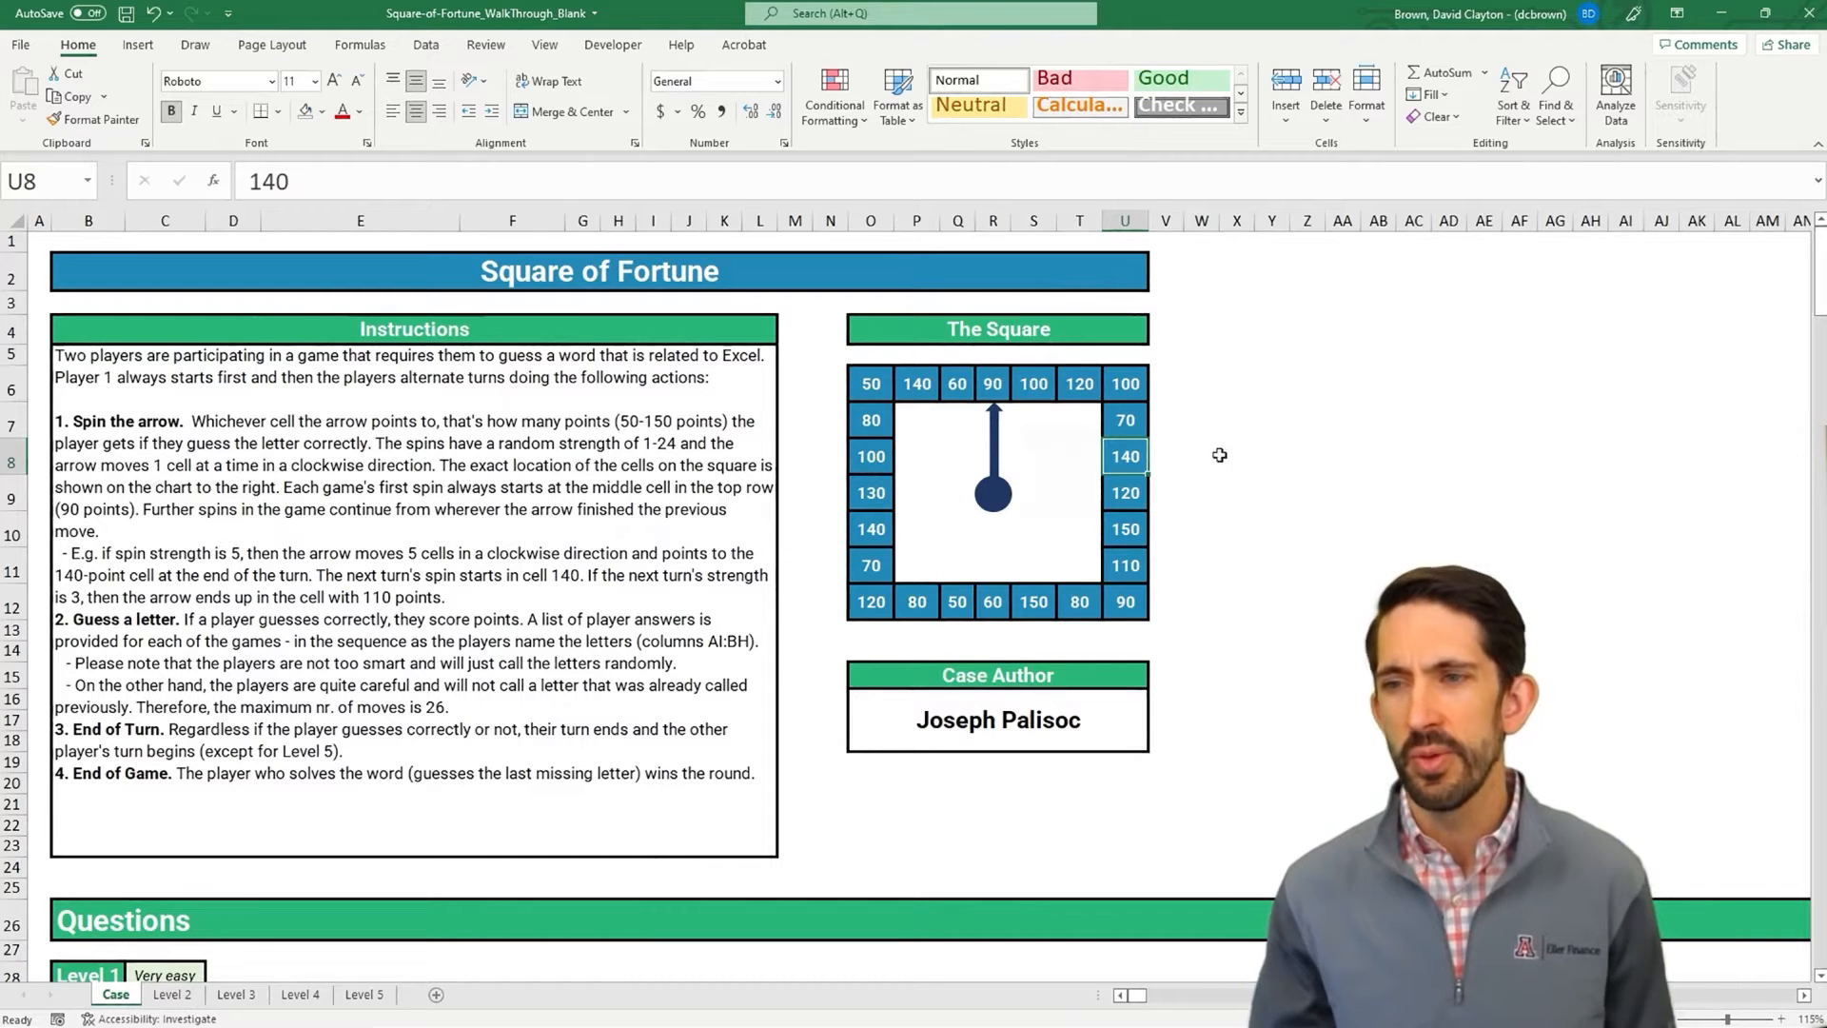
- Start listing the square's points clockwise after the start cell in AA6:AF6: 100, 120, 100, 70, 140, 120
left_click(1340, 390)
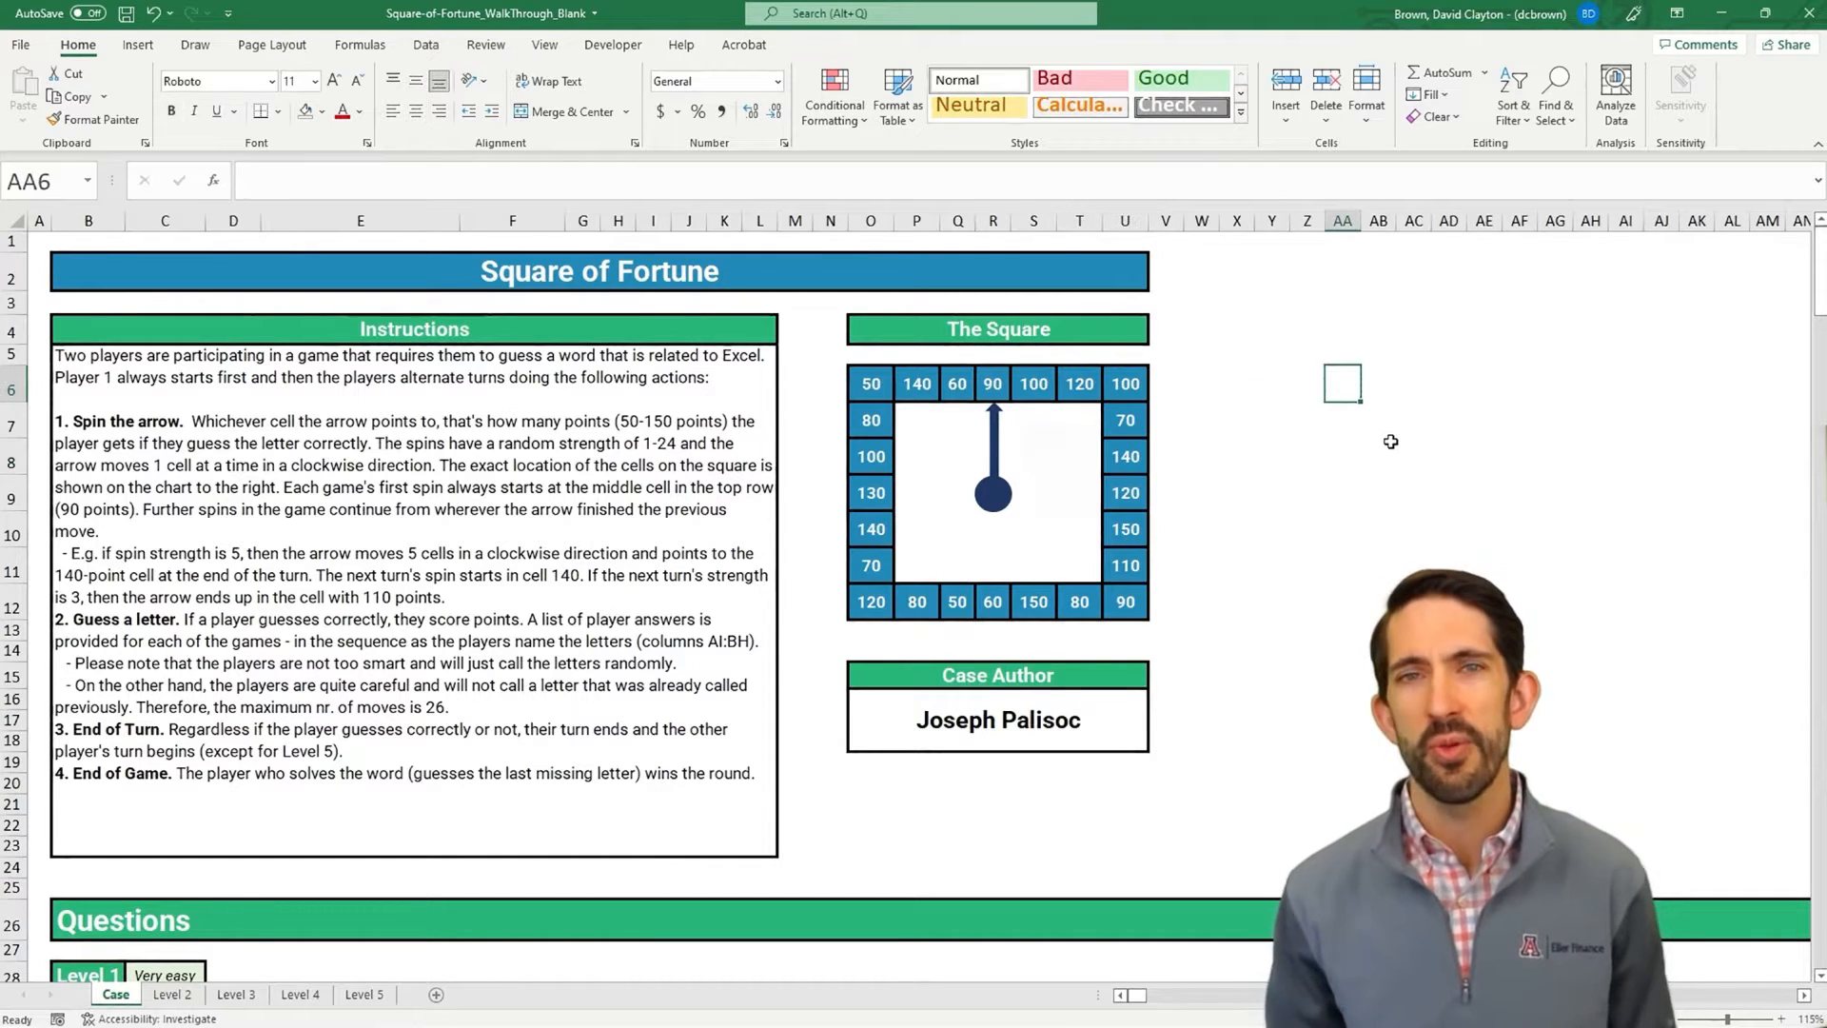
type("100")
key("Tab")
type("120")
key("Tab")
type("100")
key("Tab")
type("70")
key("Tab")
type("140")
key("Tab")
type("120")
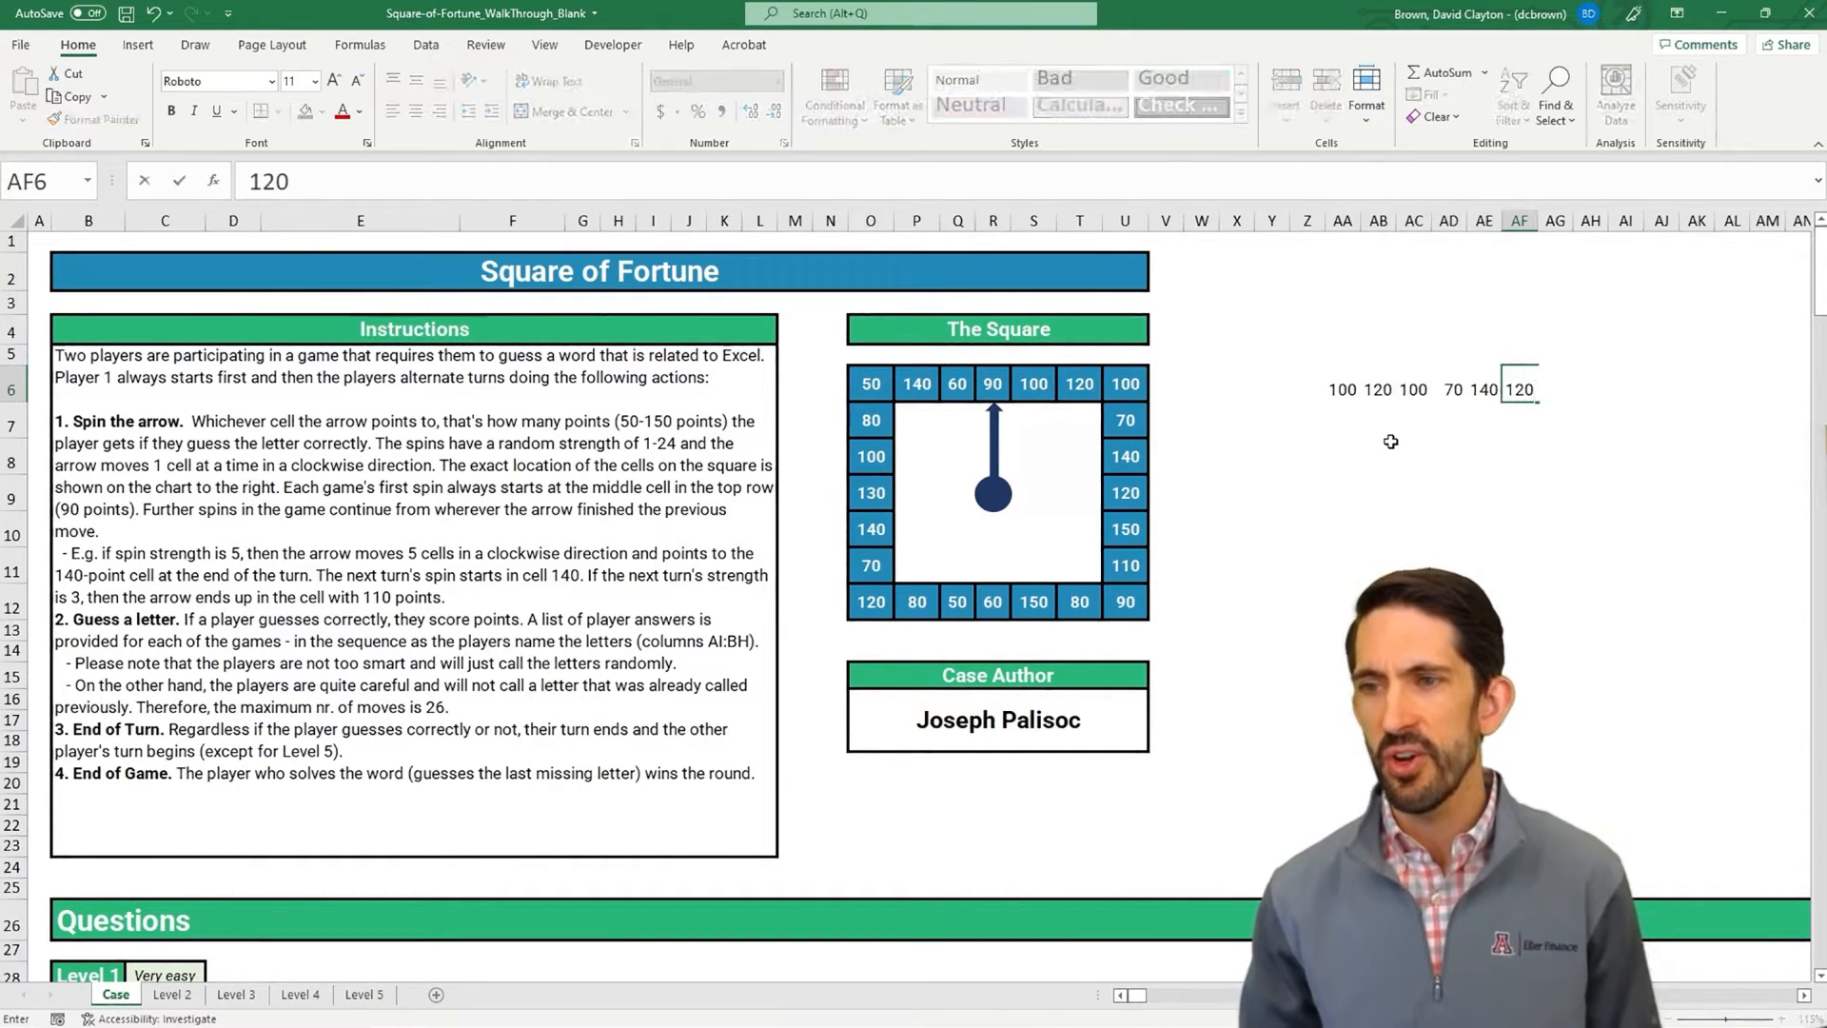
- Continue the clockwise point list in AG6:AK6 with 150, 110, 90, 80, 150
key("Tab")
type("150")
key("Tab")
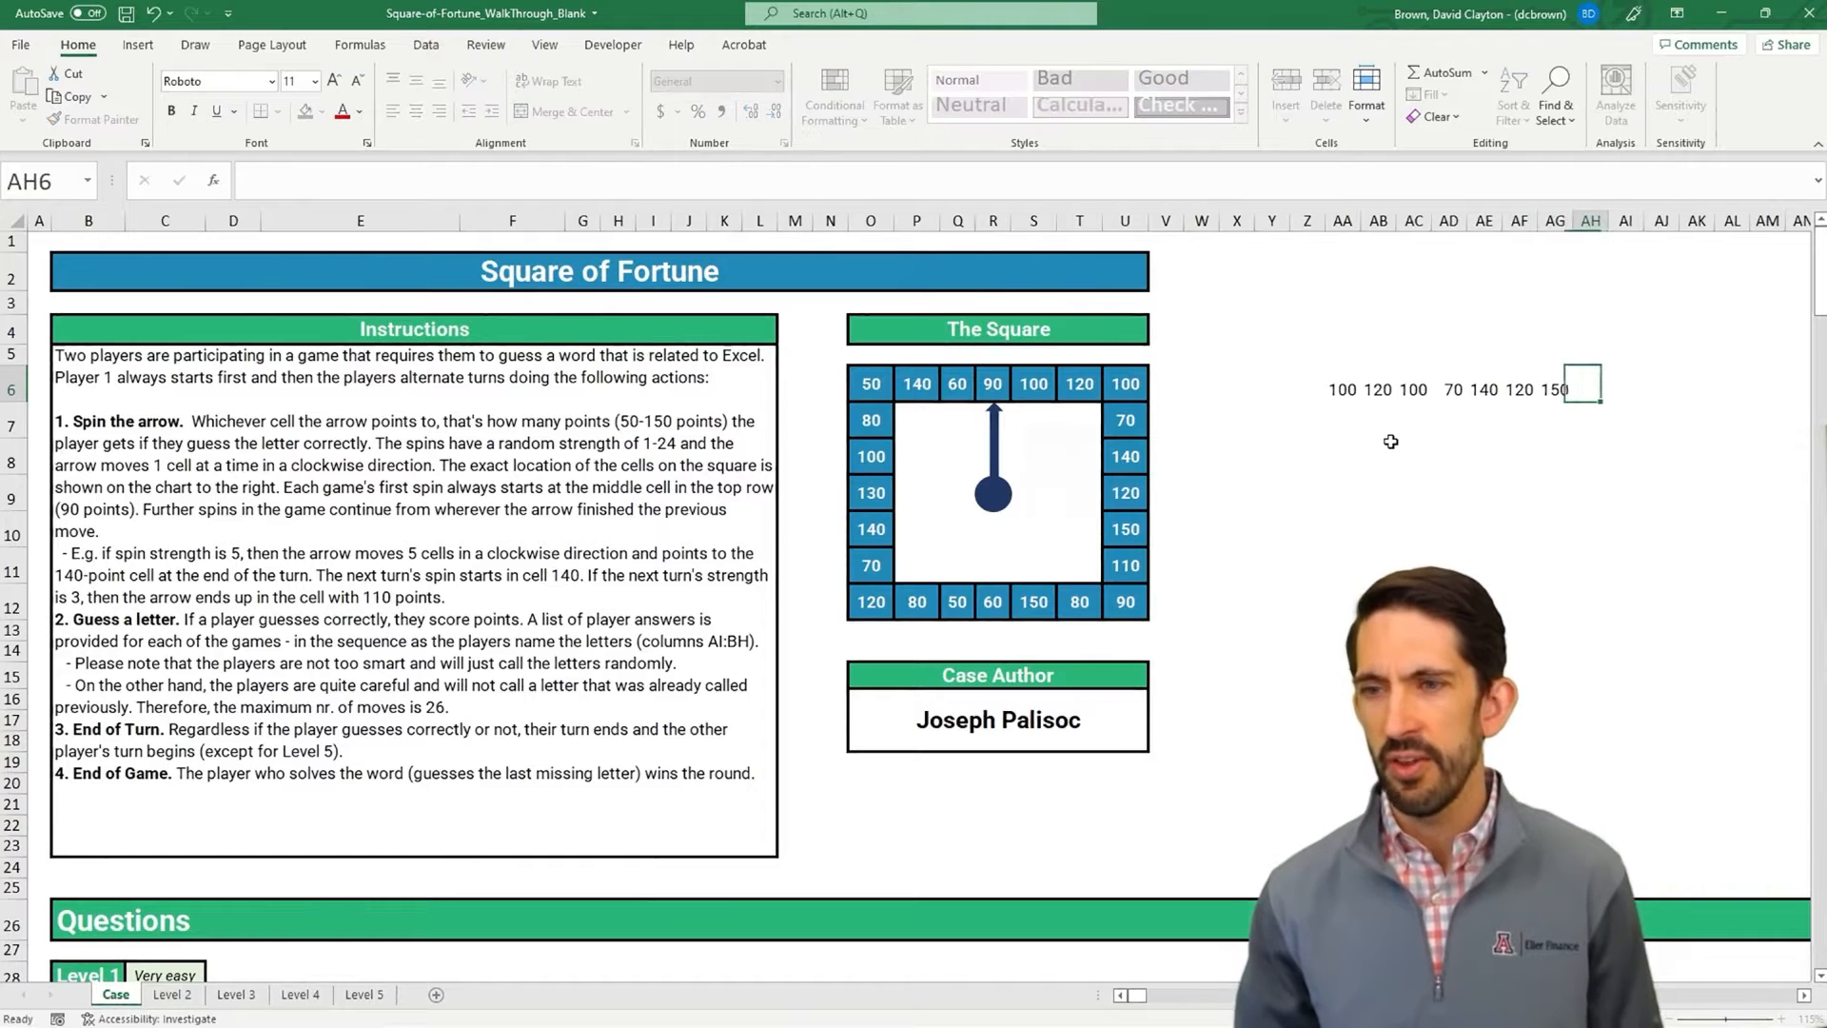
type("110")
key("Tab")
type("90")
key("Tab")
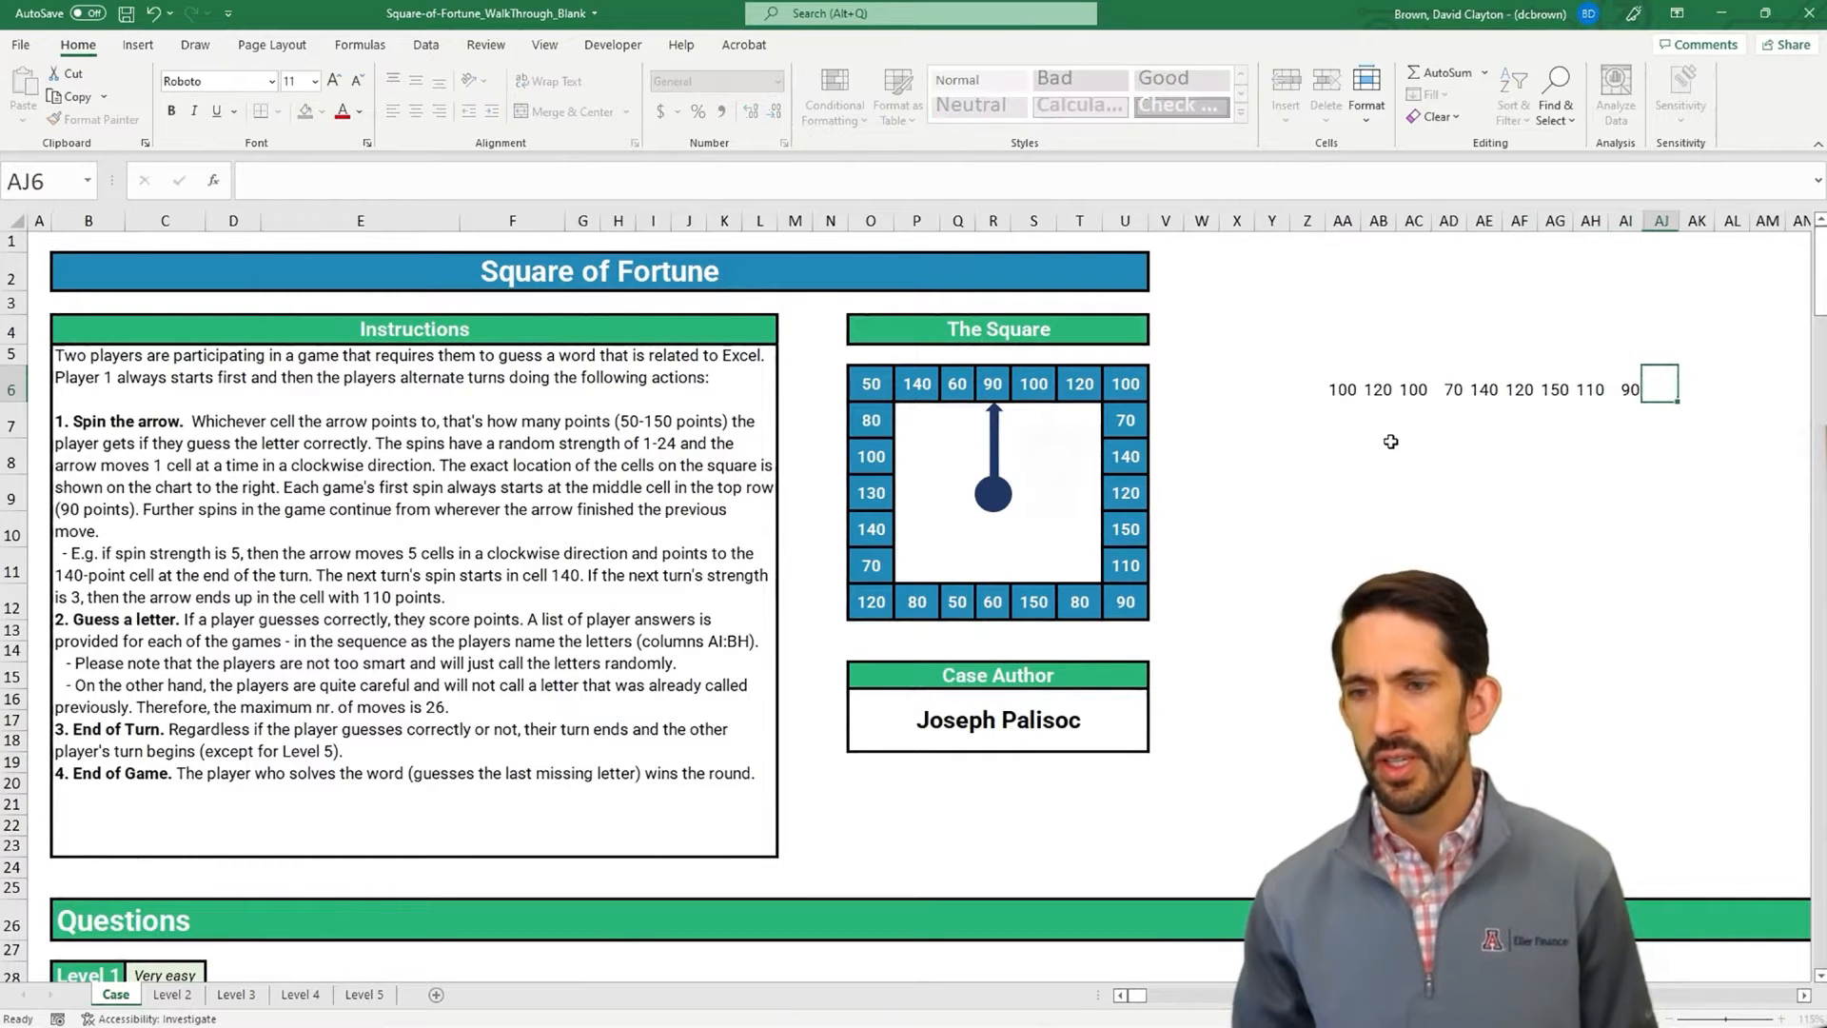
type("80")
key("Tab")
type("150")
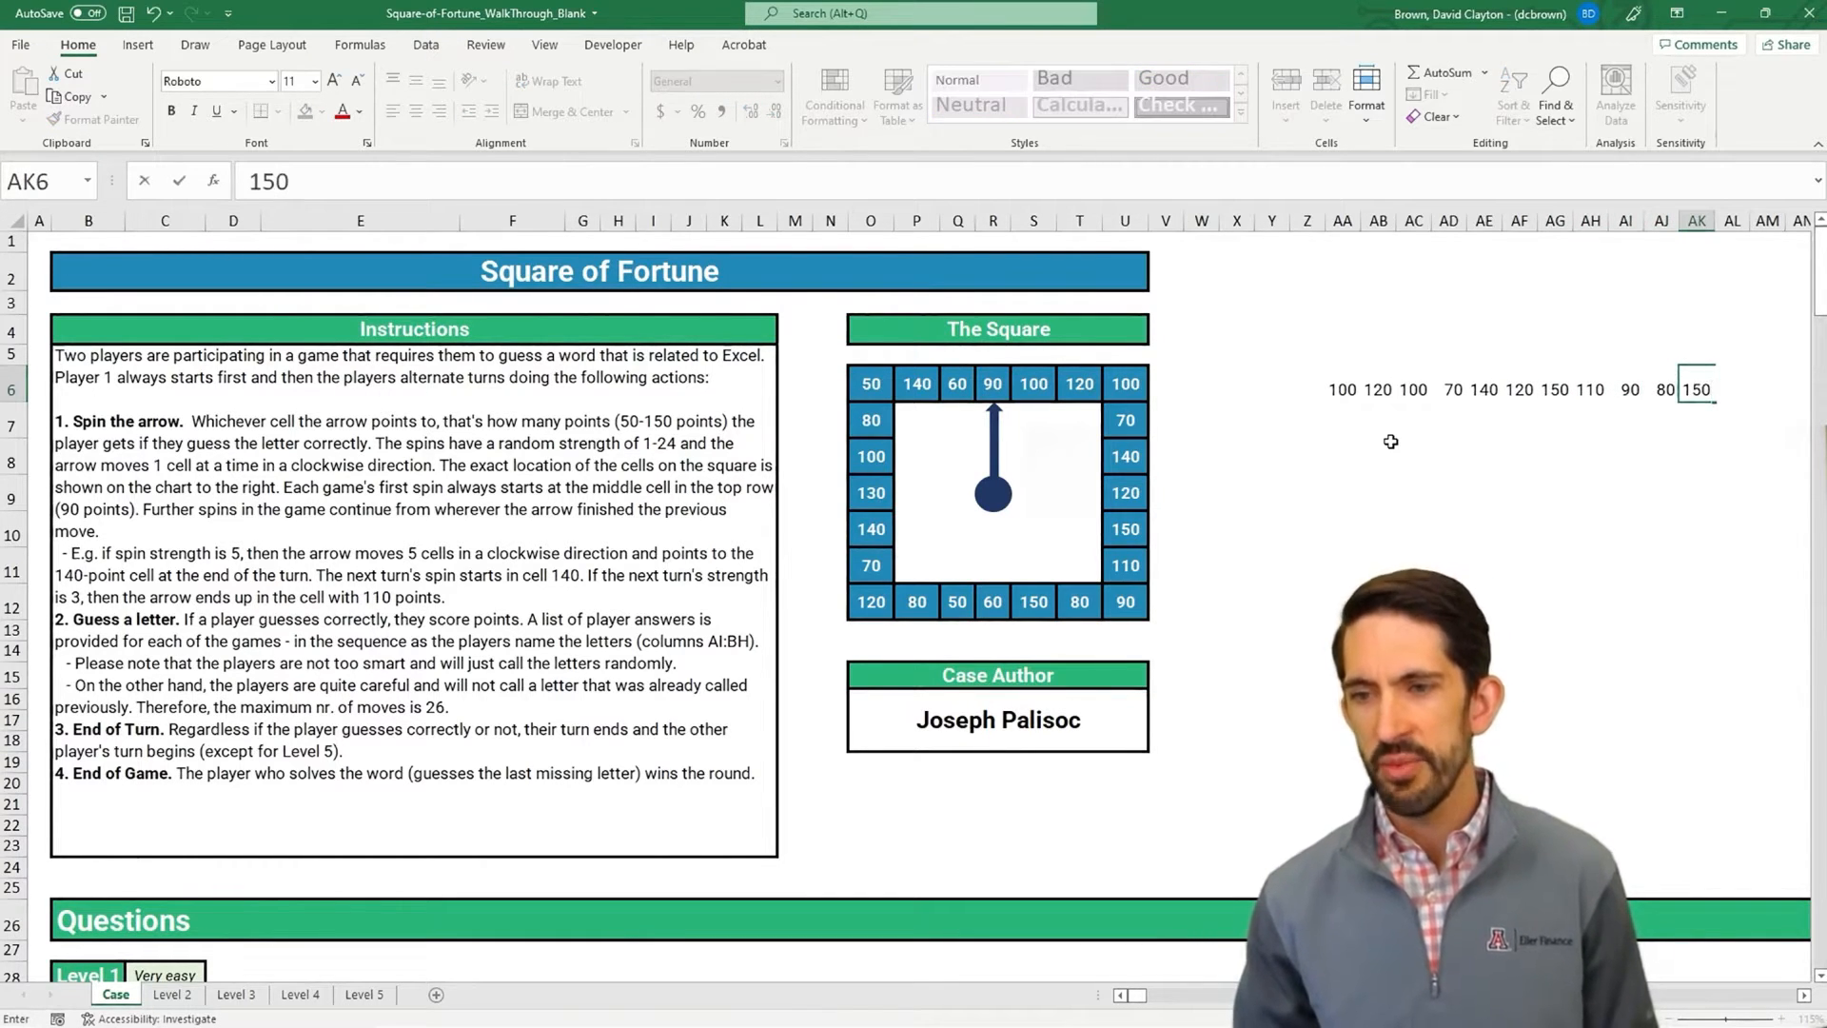
- Extend the clockwise point list in AL6:AN6 with 60, 50, 80
key("Tab")
type("6")
key("Tab")
key("Down")
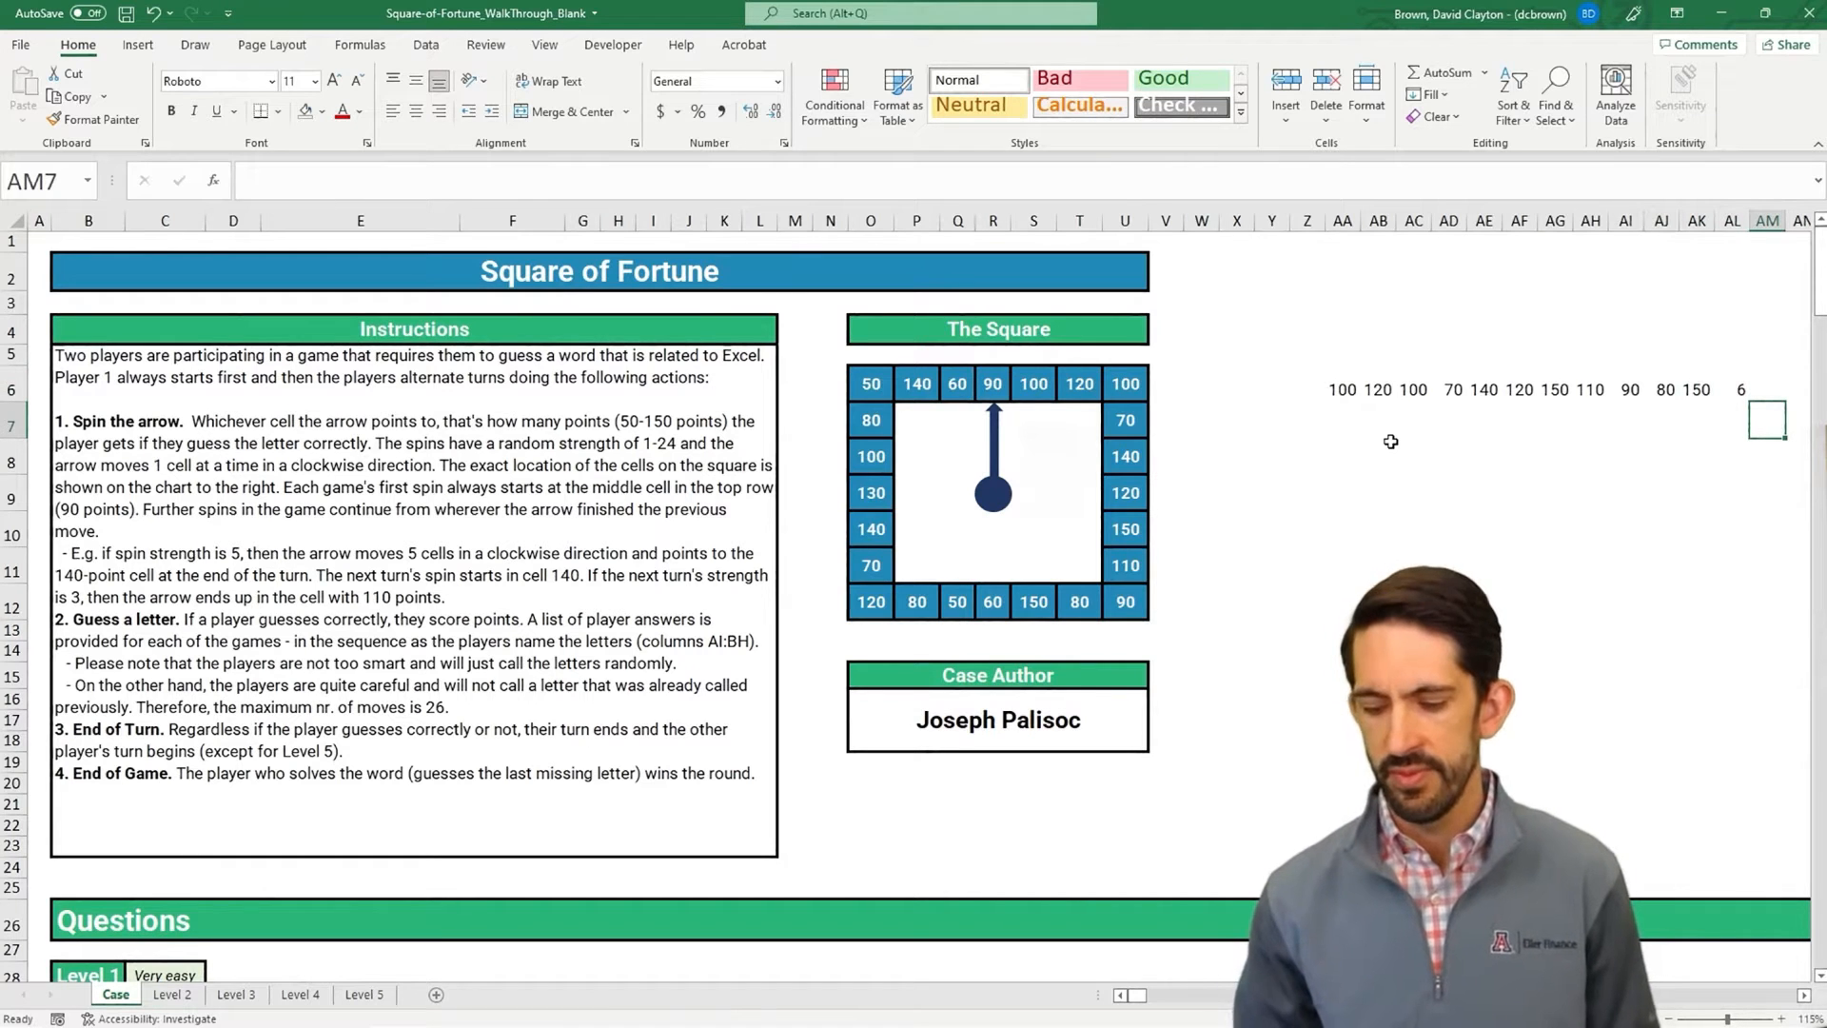
key("Up")
key("Left")
type("60")
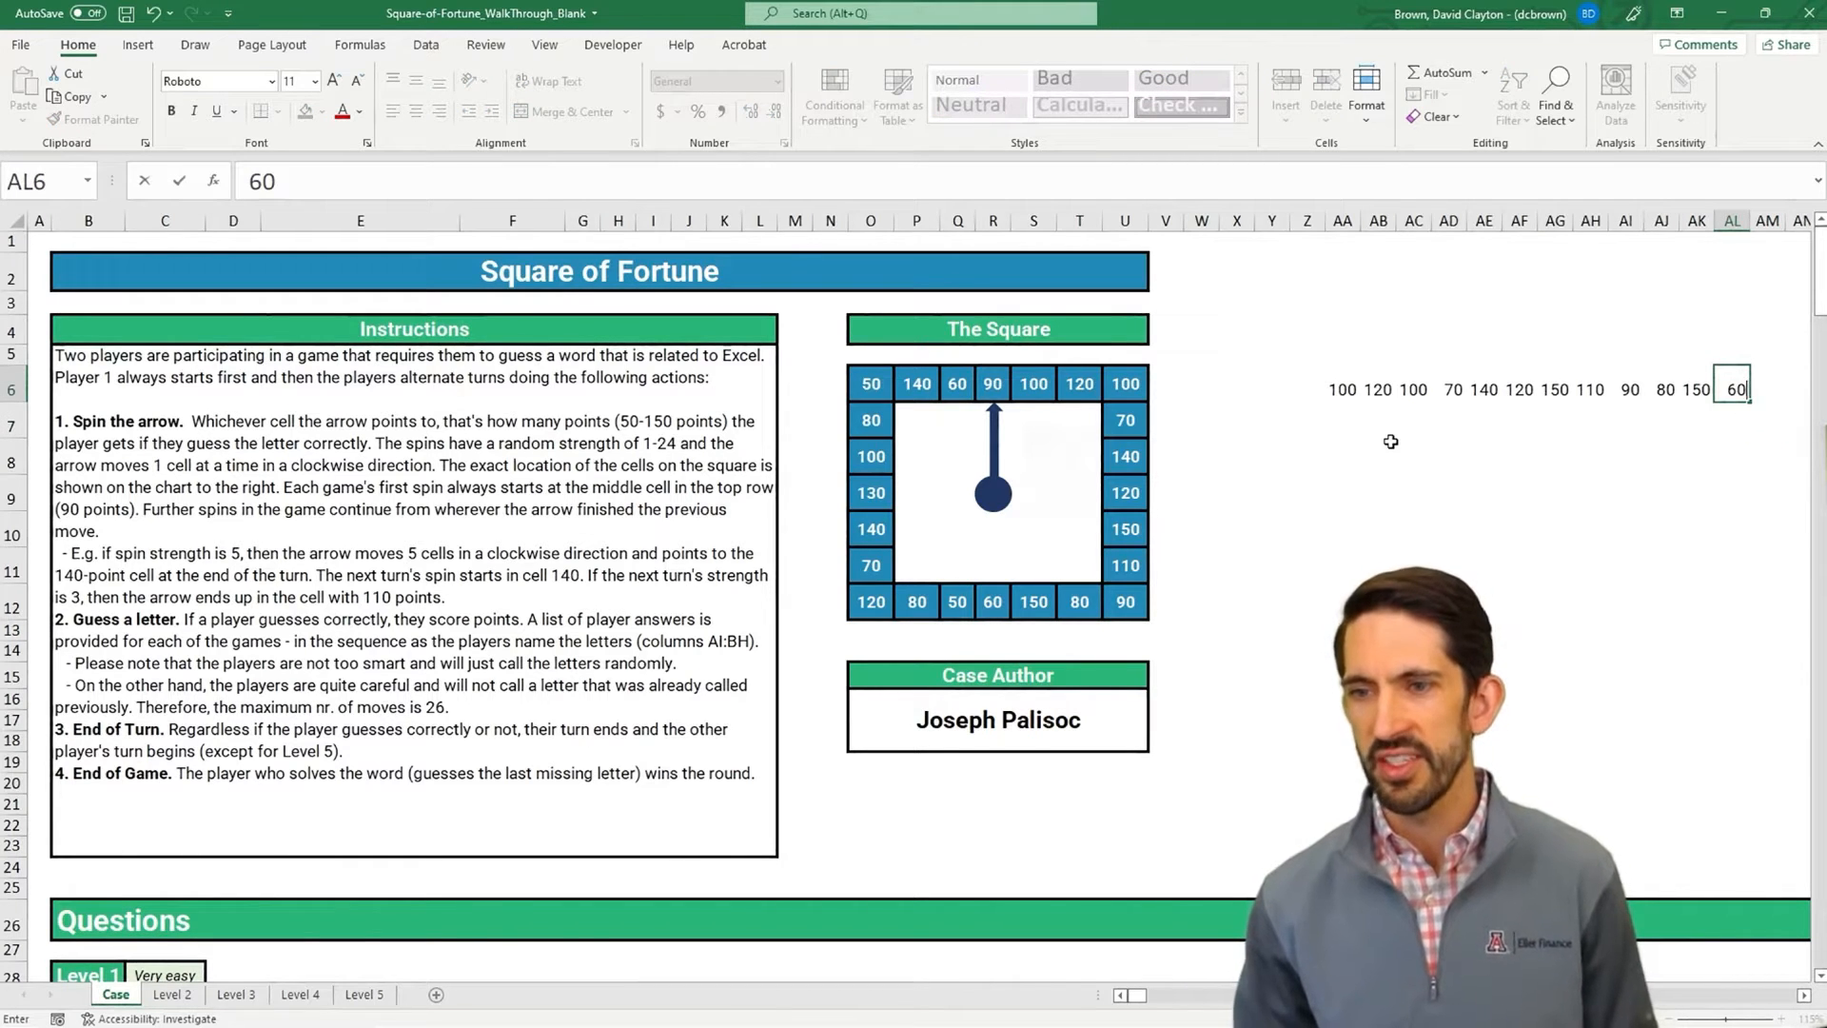
key("Tab")
type("50")
key("Tab")
type("80")
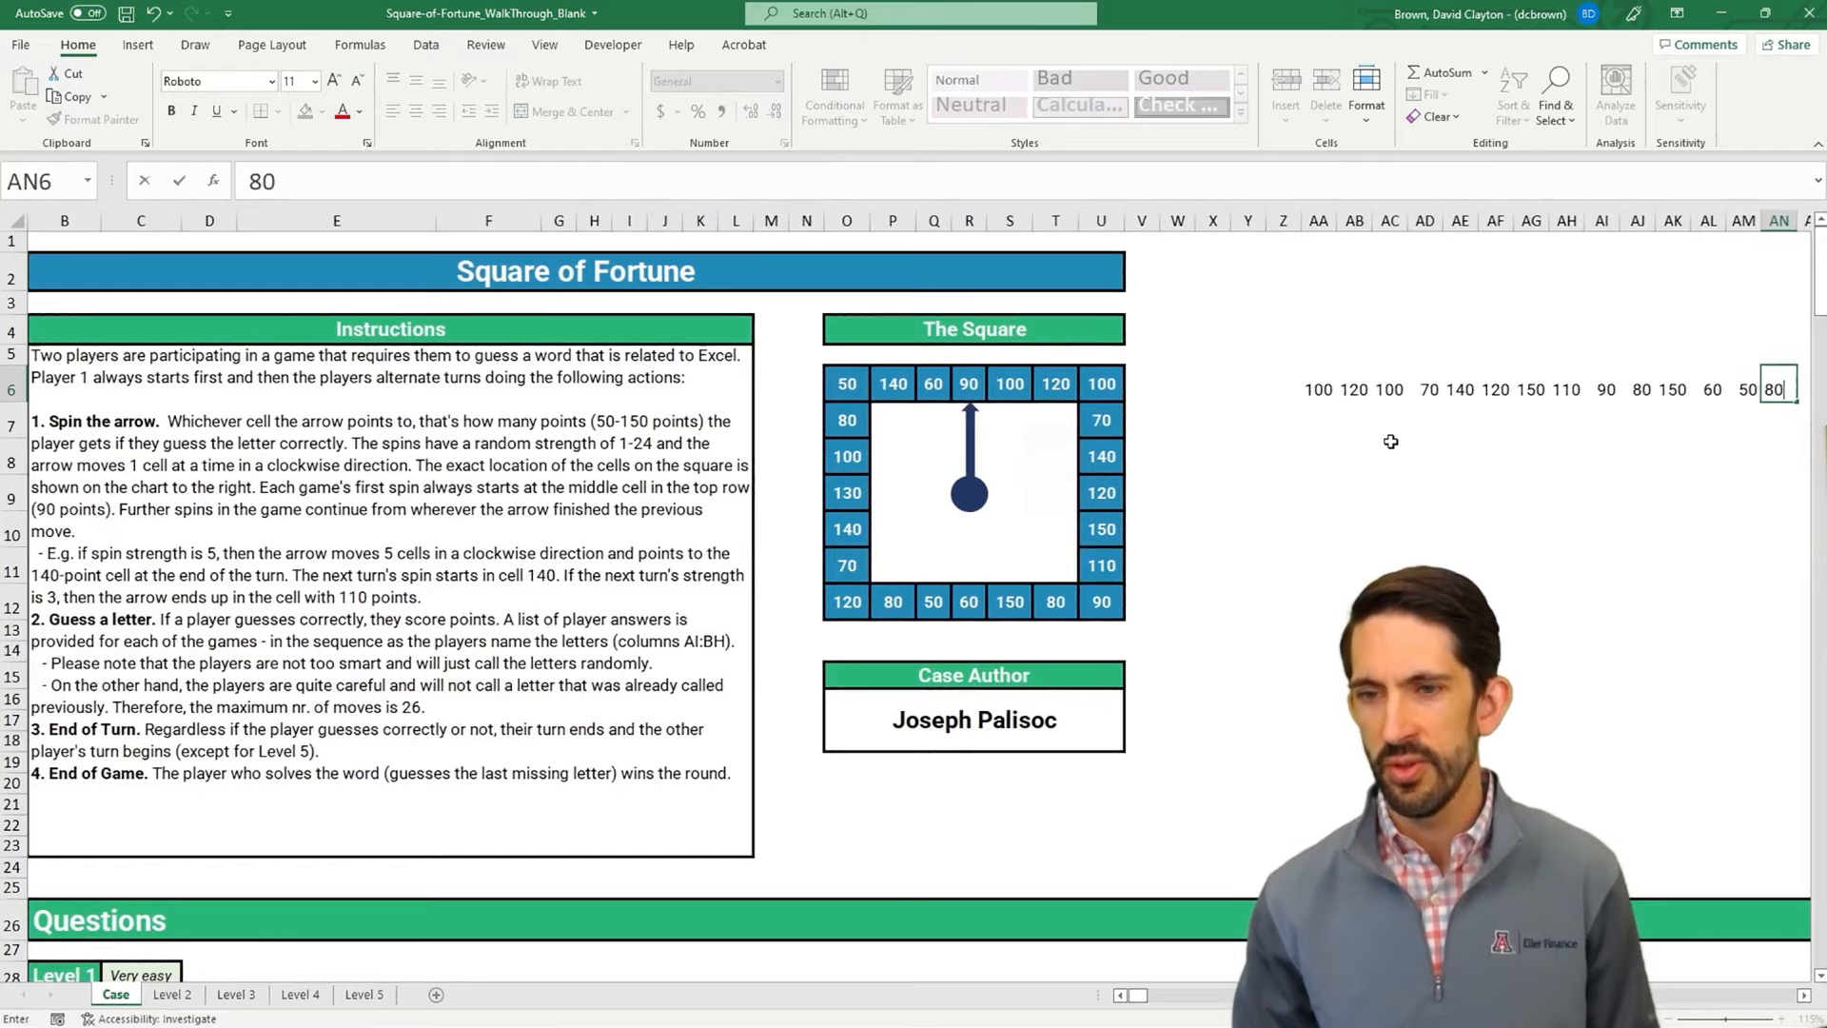
- Add 120, 70, 140, 130 to the clockwise point list in AO6:AR6
key("Tab")
type("120")
key("Tab")
type("70")
key("Tab")
type("140")
key("Tab")
type("130")
key("Tab")
- Finish the clockwise point list in AS6:AX6 with 100, 80, 50, 140, 60, 90 and check the extent of the full row
type("100")
key("Tab")
type("80")
key("Tab")
type("50")
key("Tab")
type("140")
key("Tab")
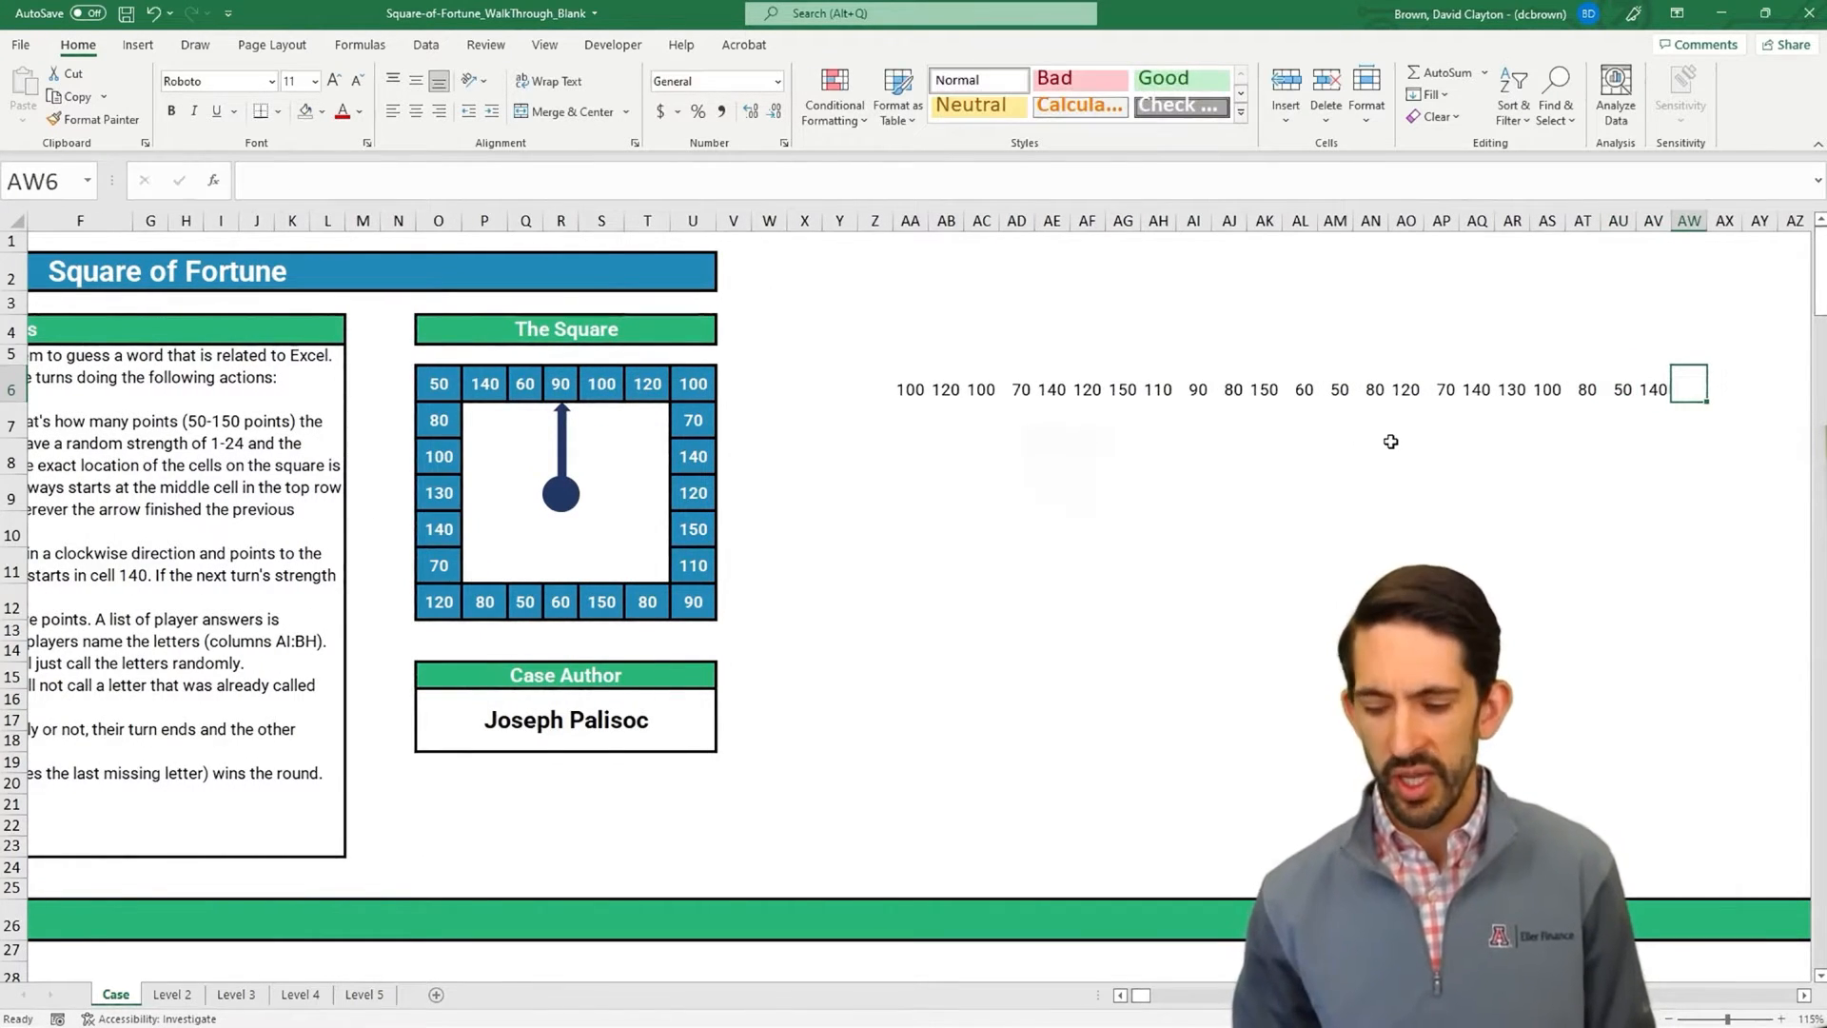
type("60")
key("Tab")
type("90")
key("ctrl+Return")
key("ctrl+Left")
key("ctrl+shift+Right")
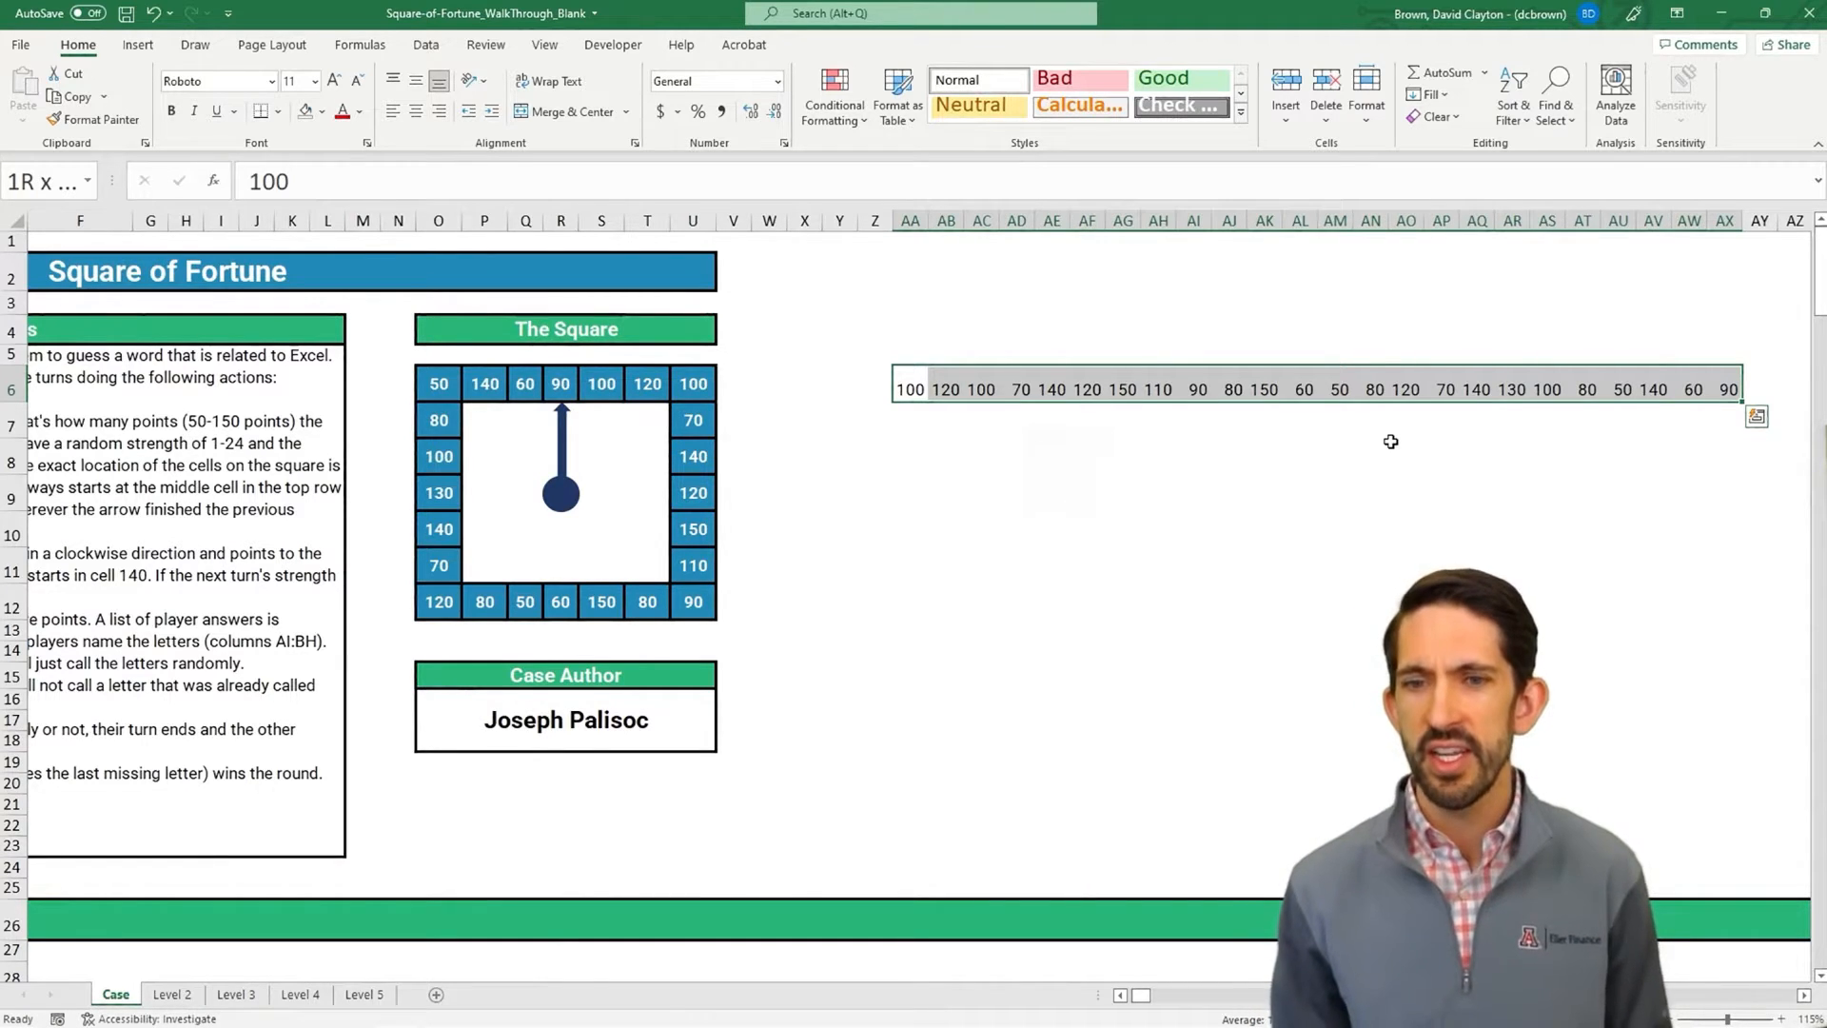
key("Left")
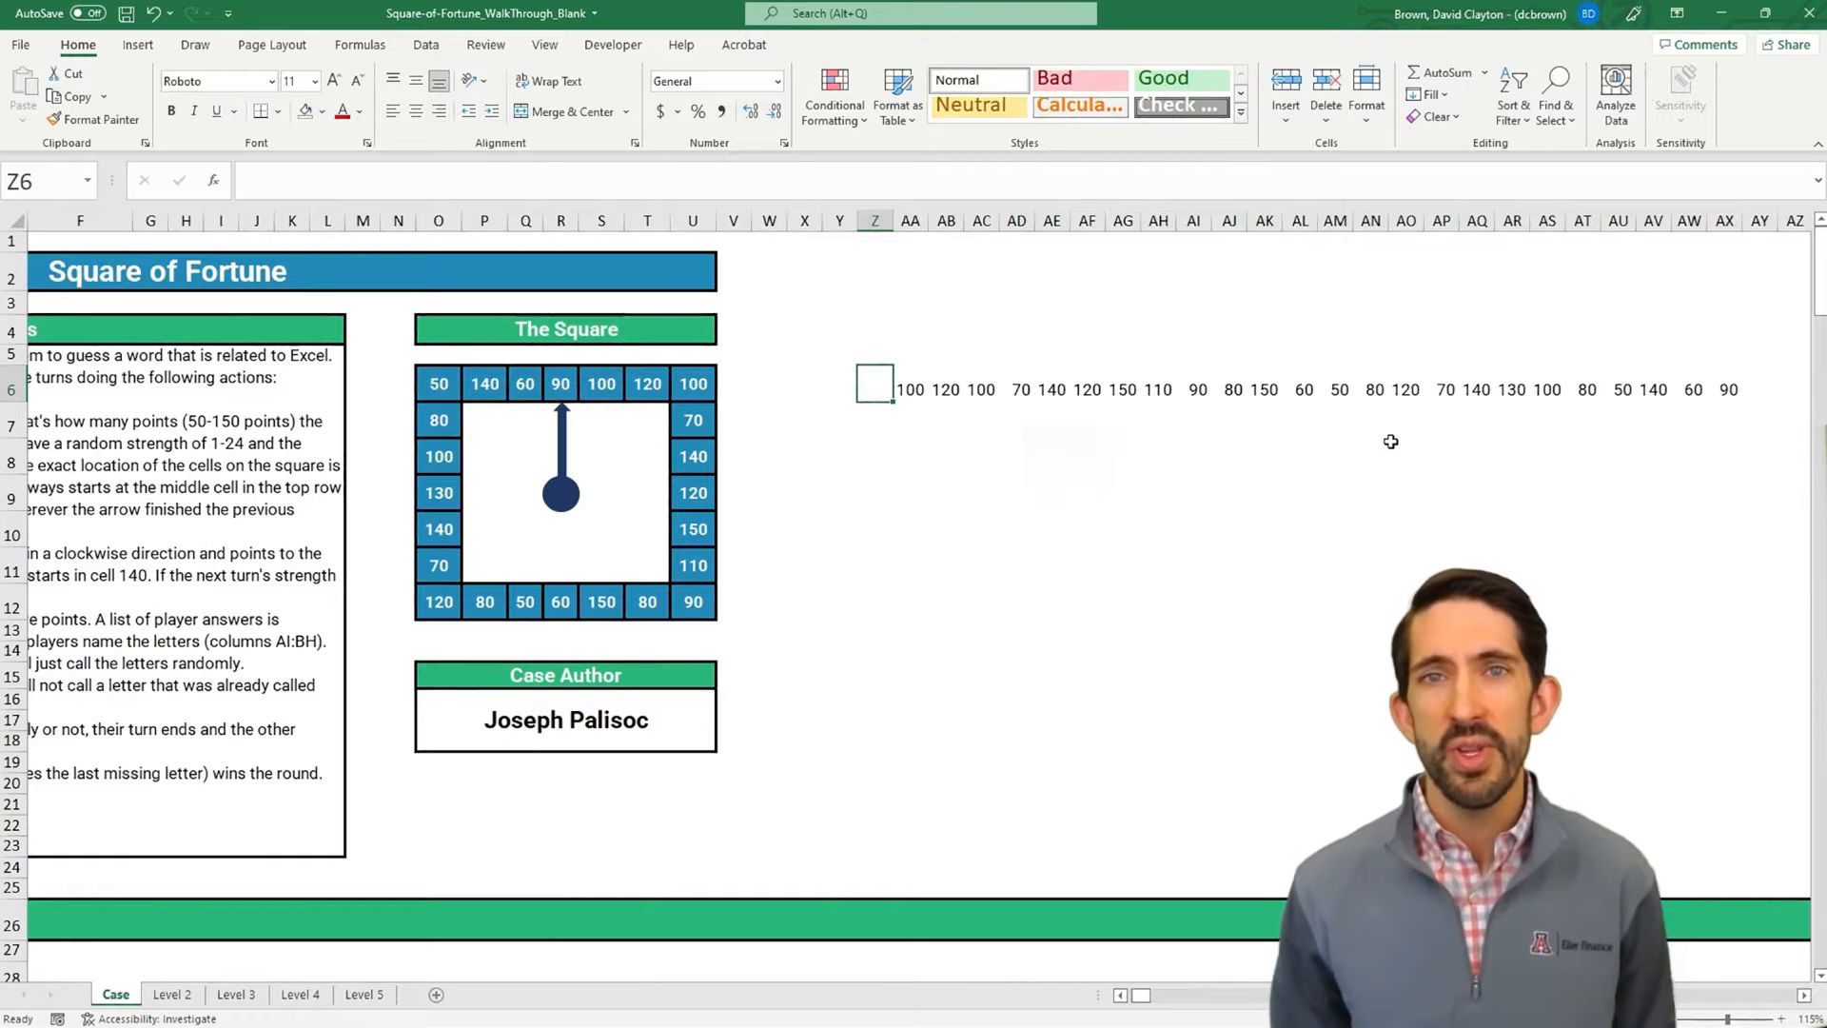
- Clear the existing Level 1 answers for games 1 to 20 in F35:F54
key("Home")
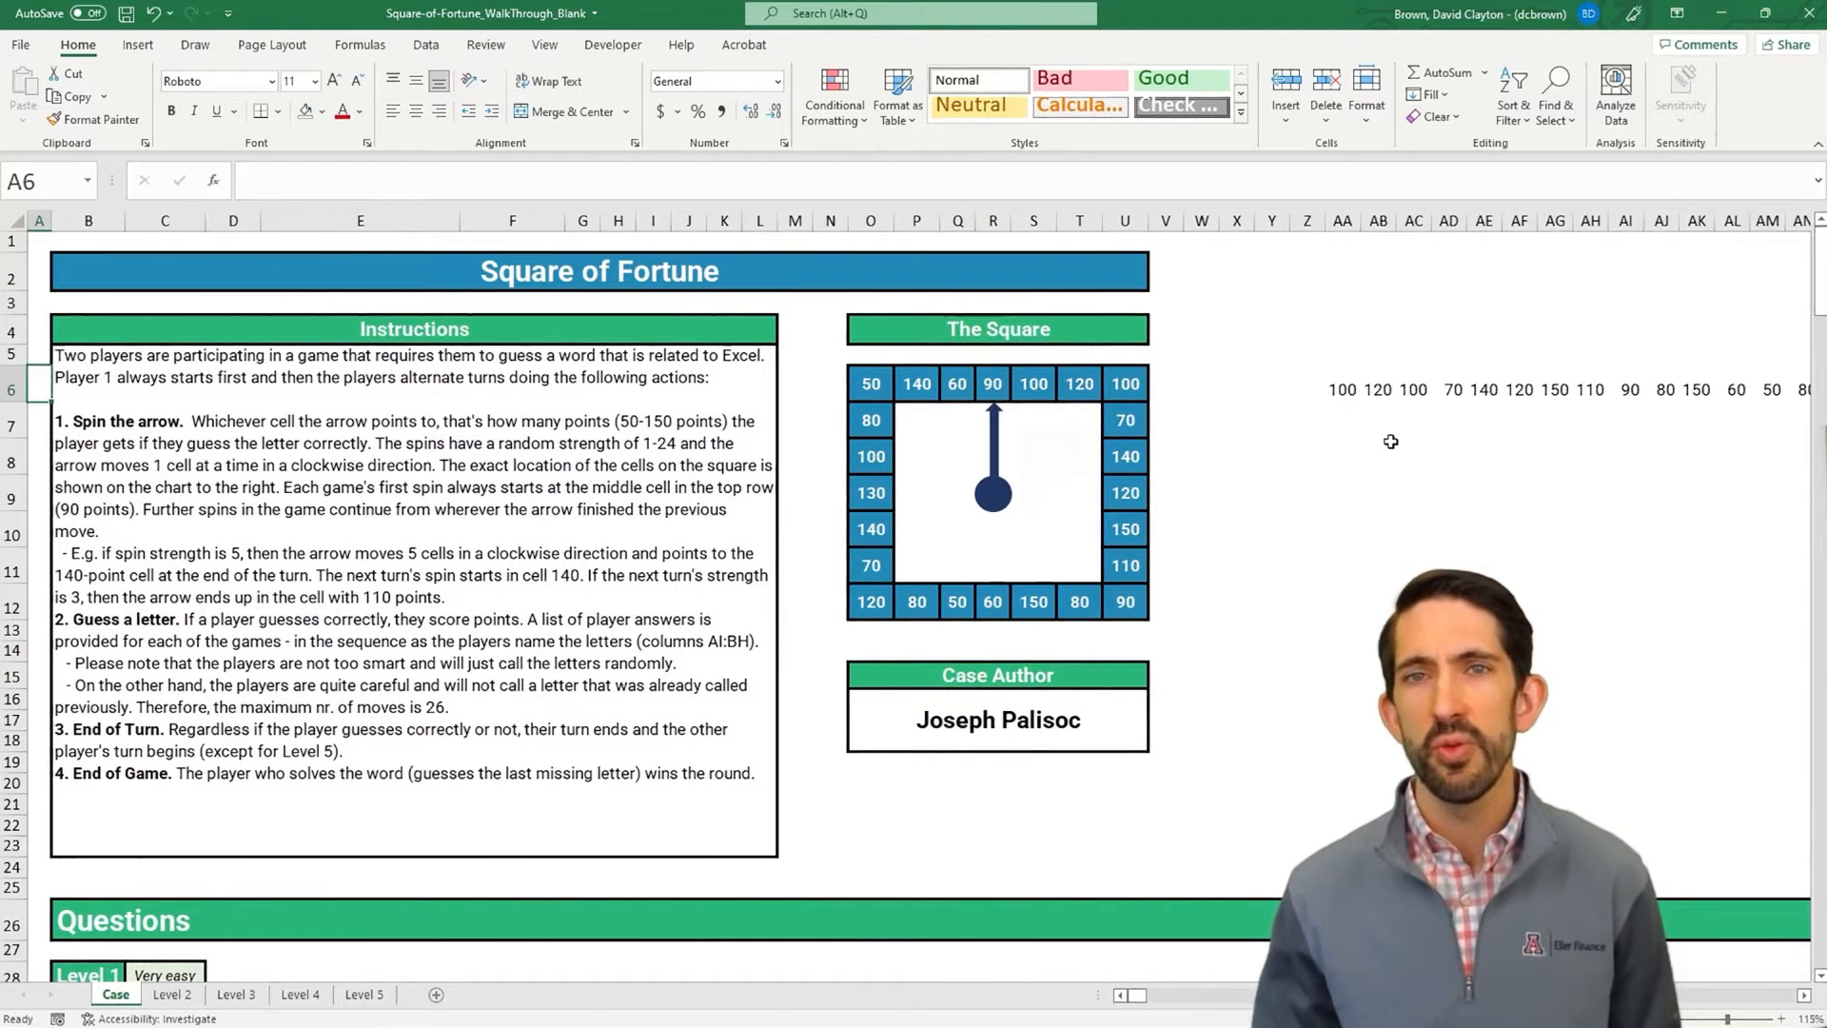
scroll(962, 551, "down", 6)
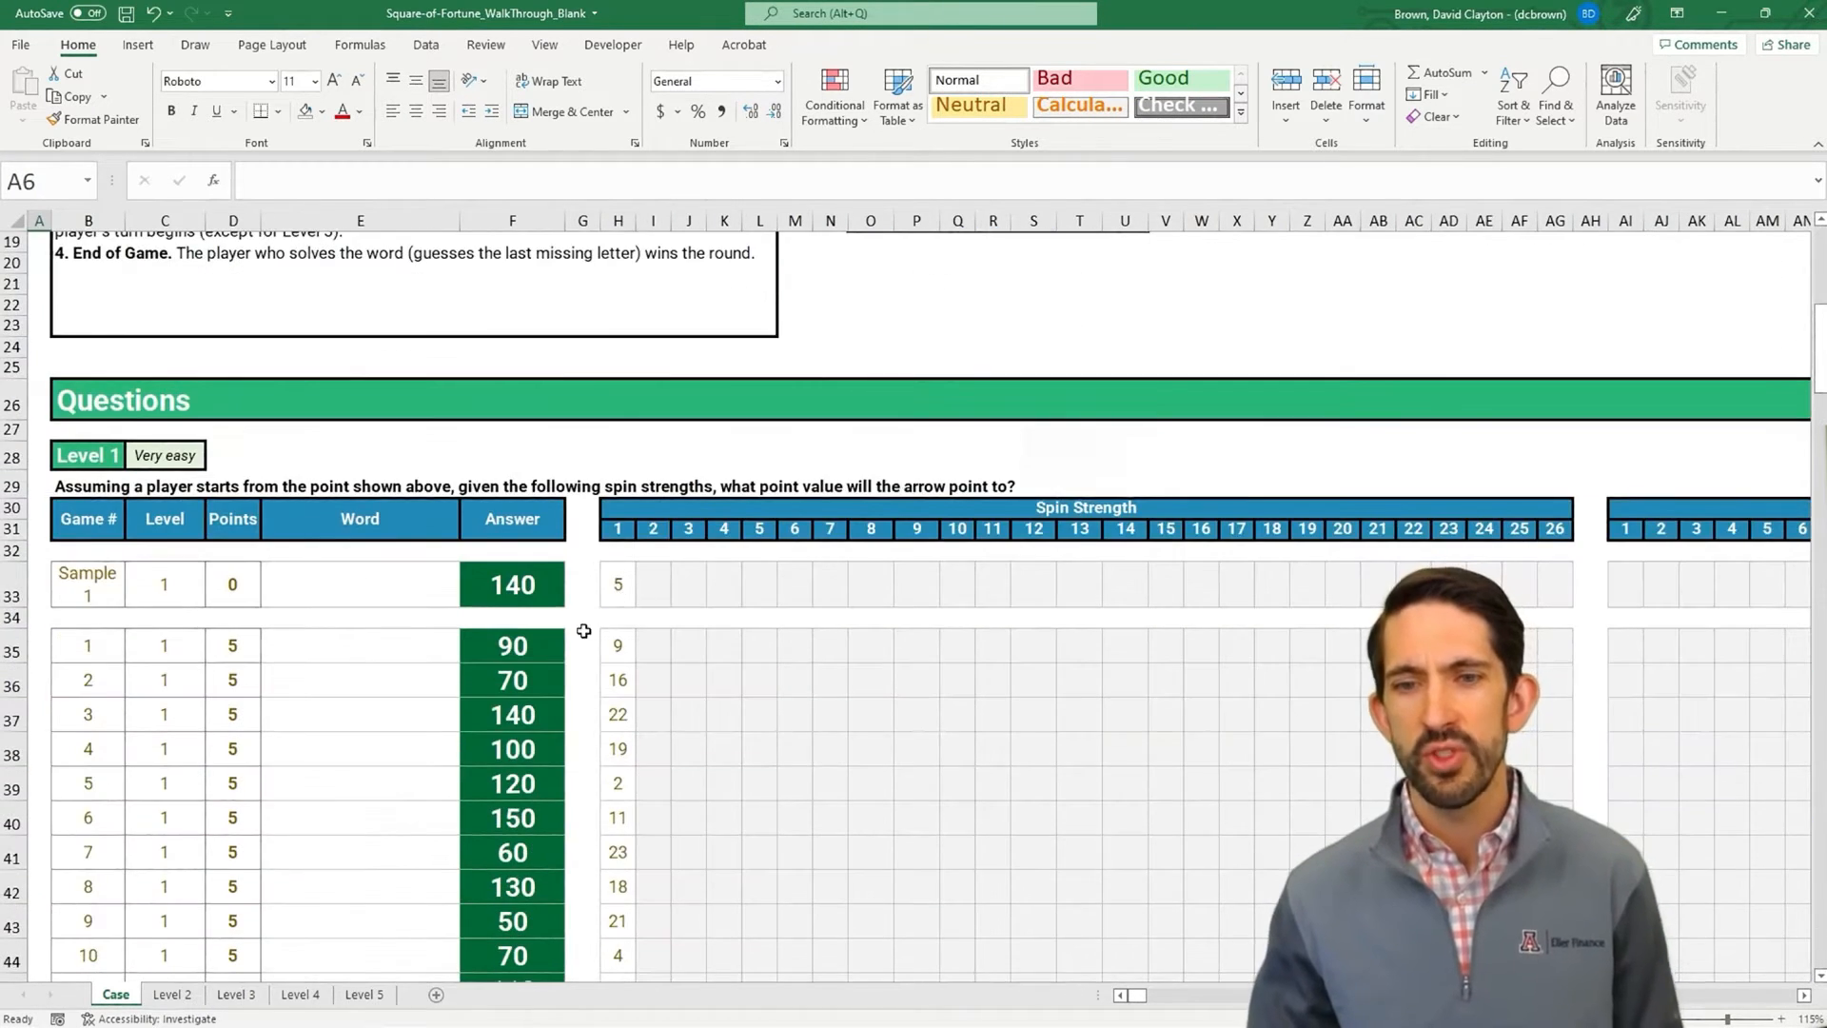
left_click(535, 646)
scroll(623, 671, "down", 2)
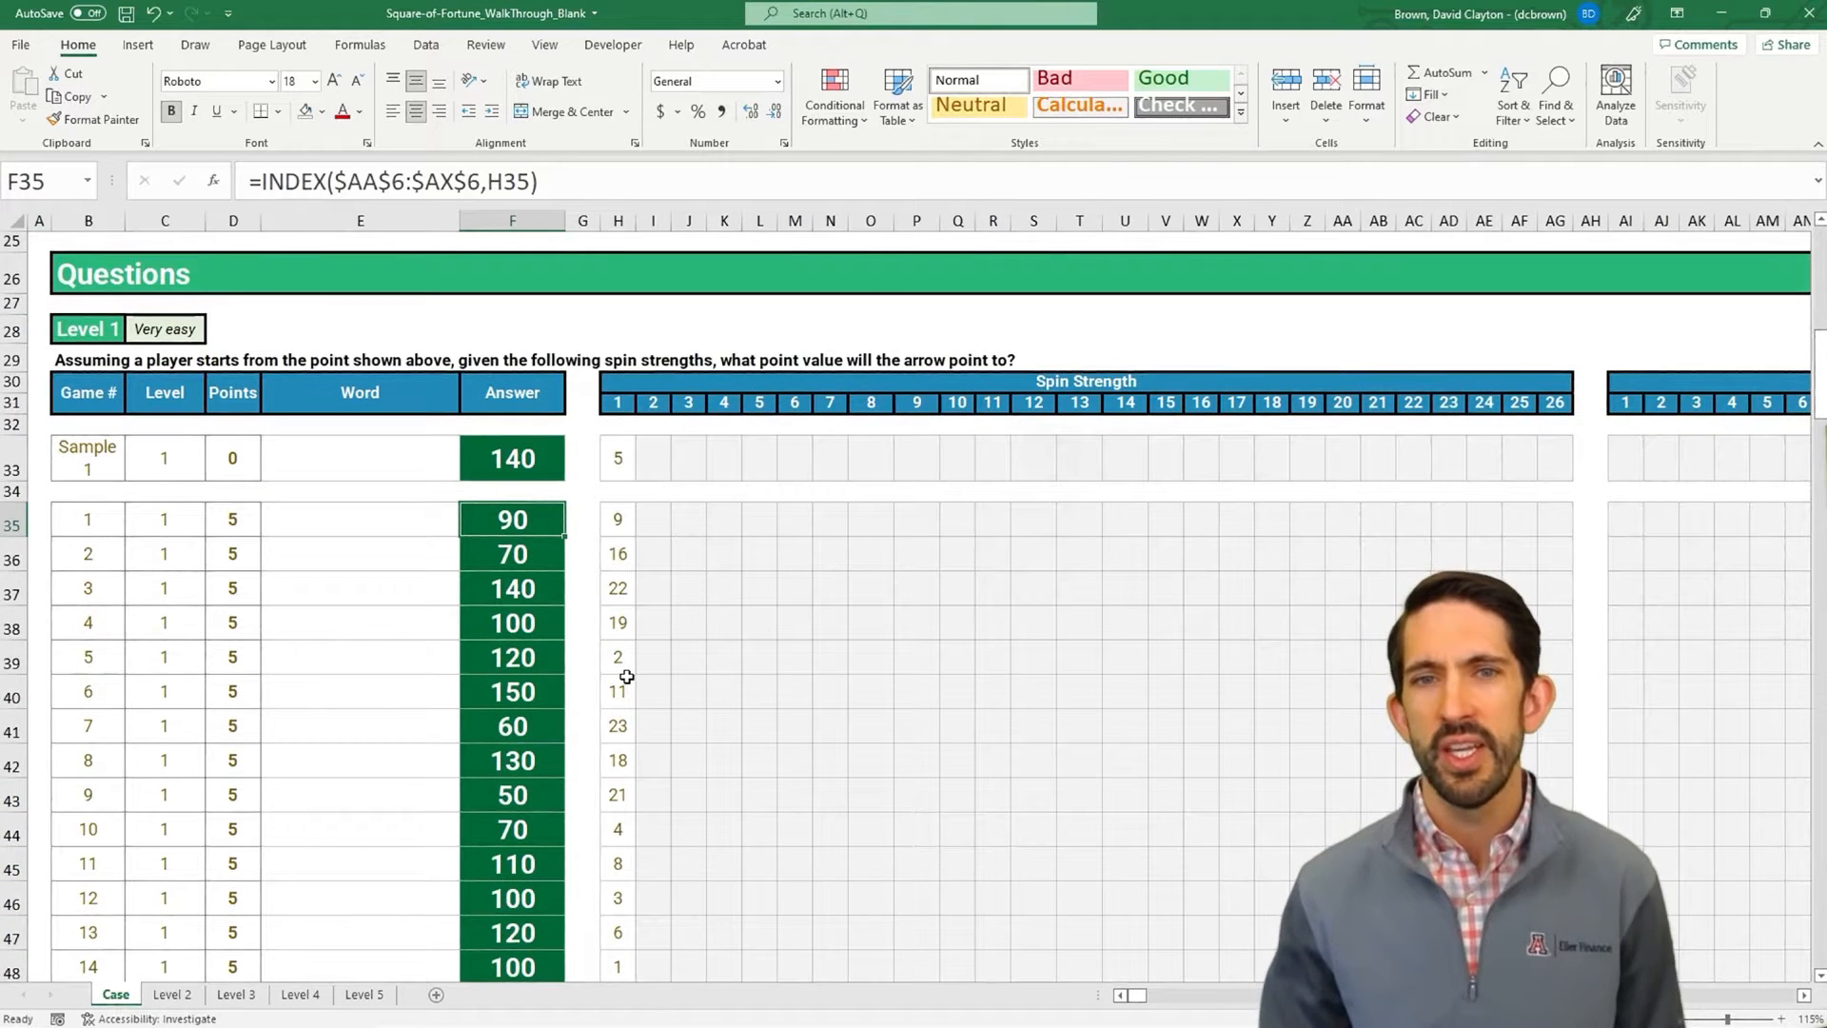
key("ctrl+shift+Down")
key("Delete")
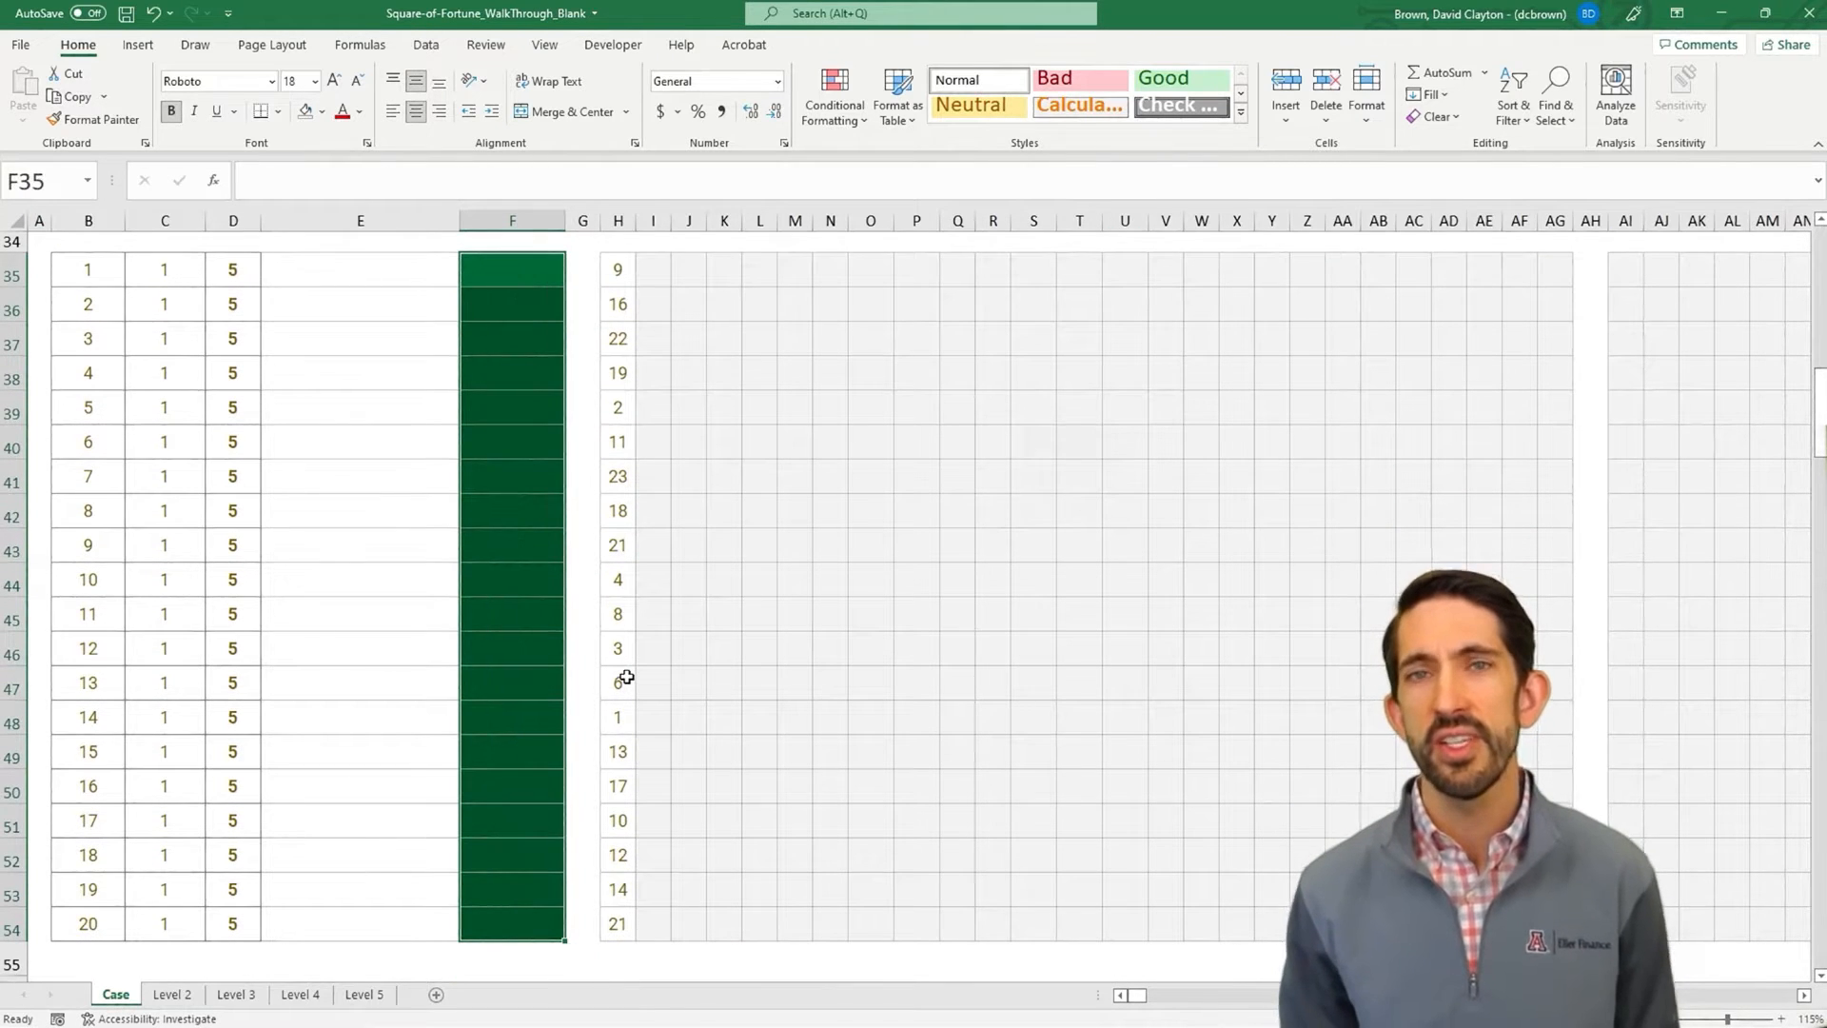
- Enter =INDEX($AA$6:$AX$6,H35) in F35 as the answer formula for game 1
key("Up")
key("Down")
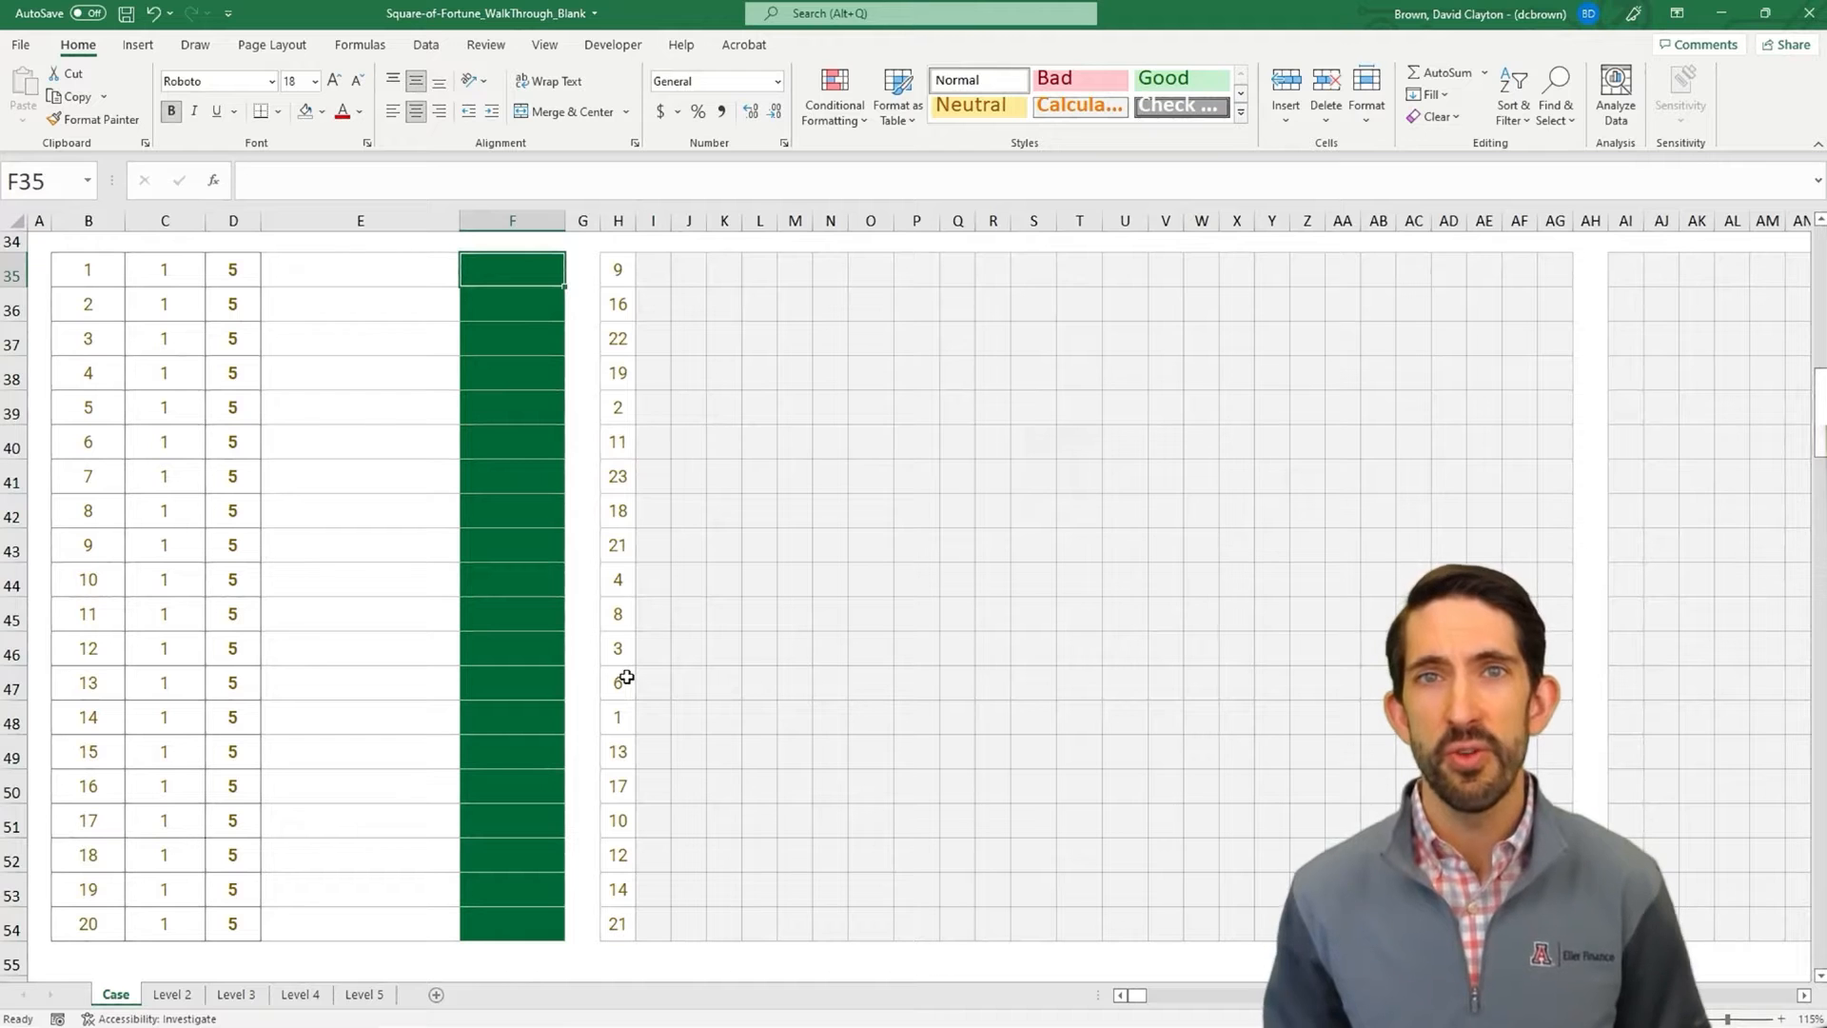
type("=in")
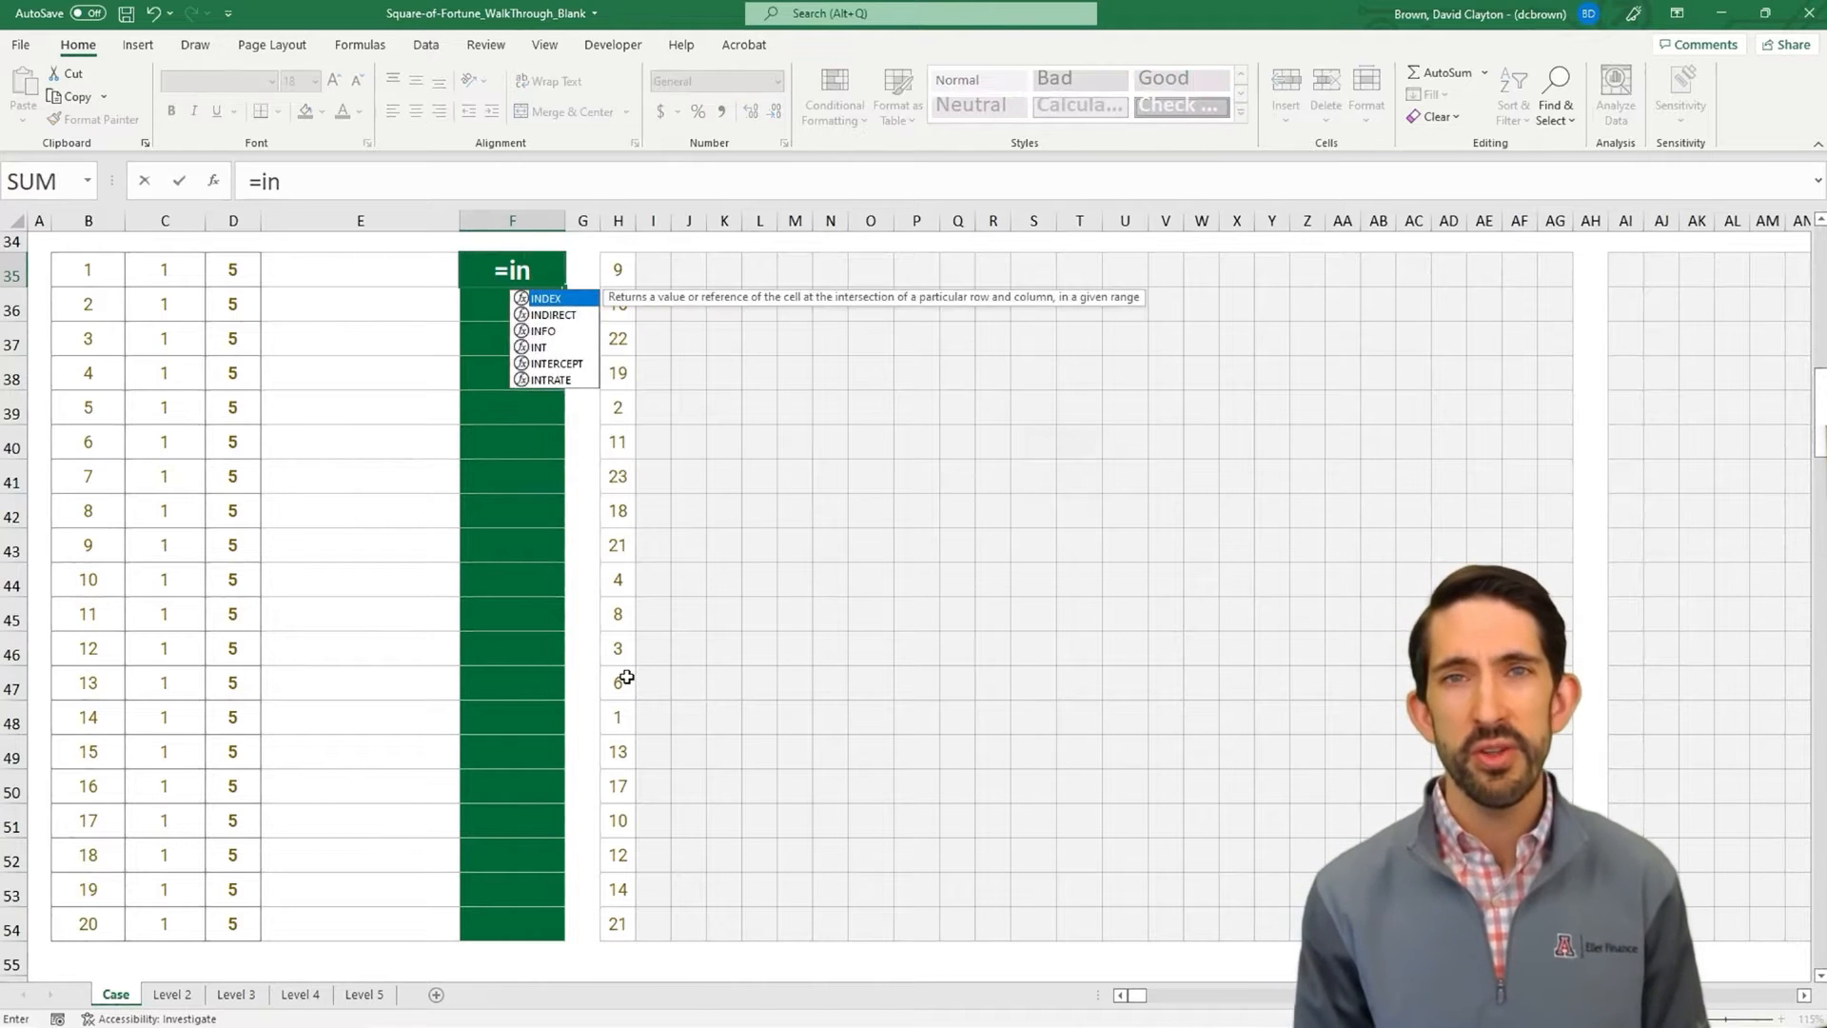
type("dex(")
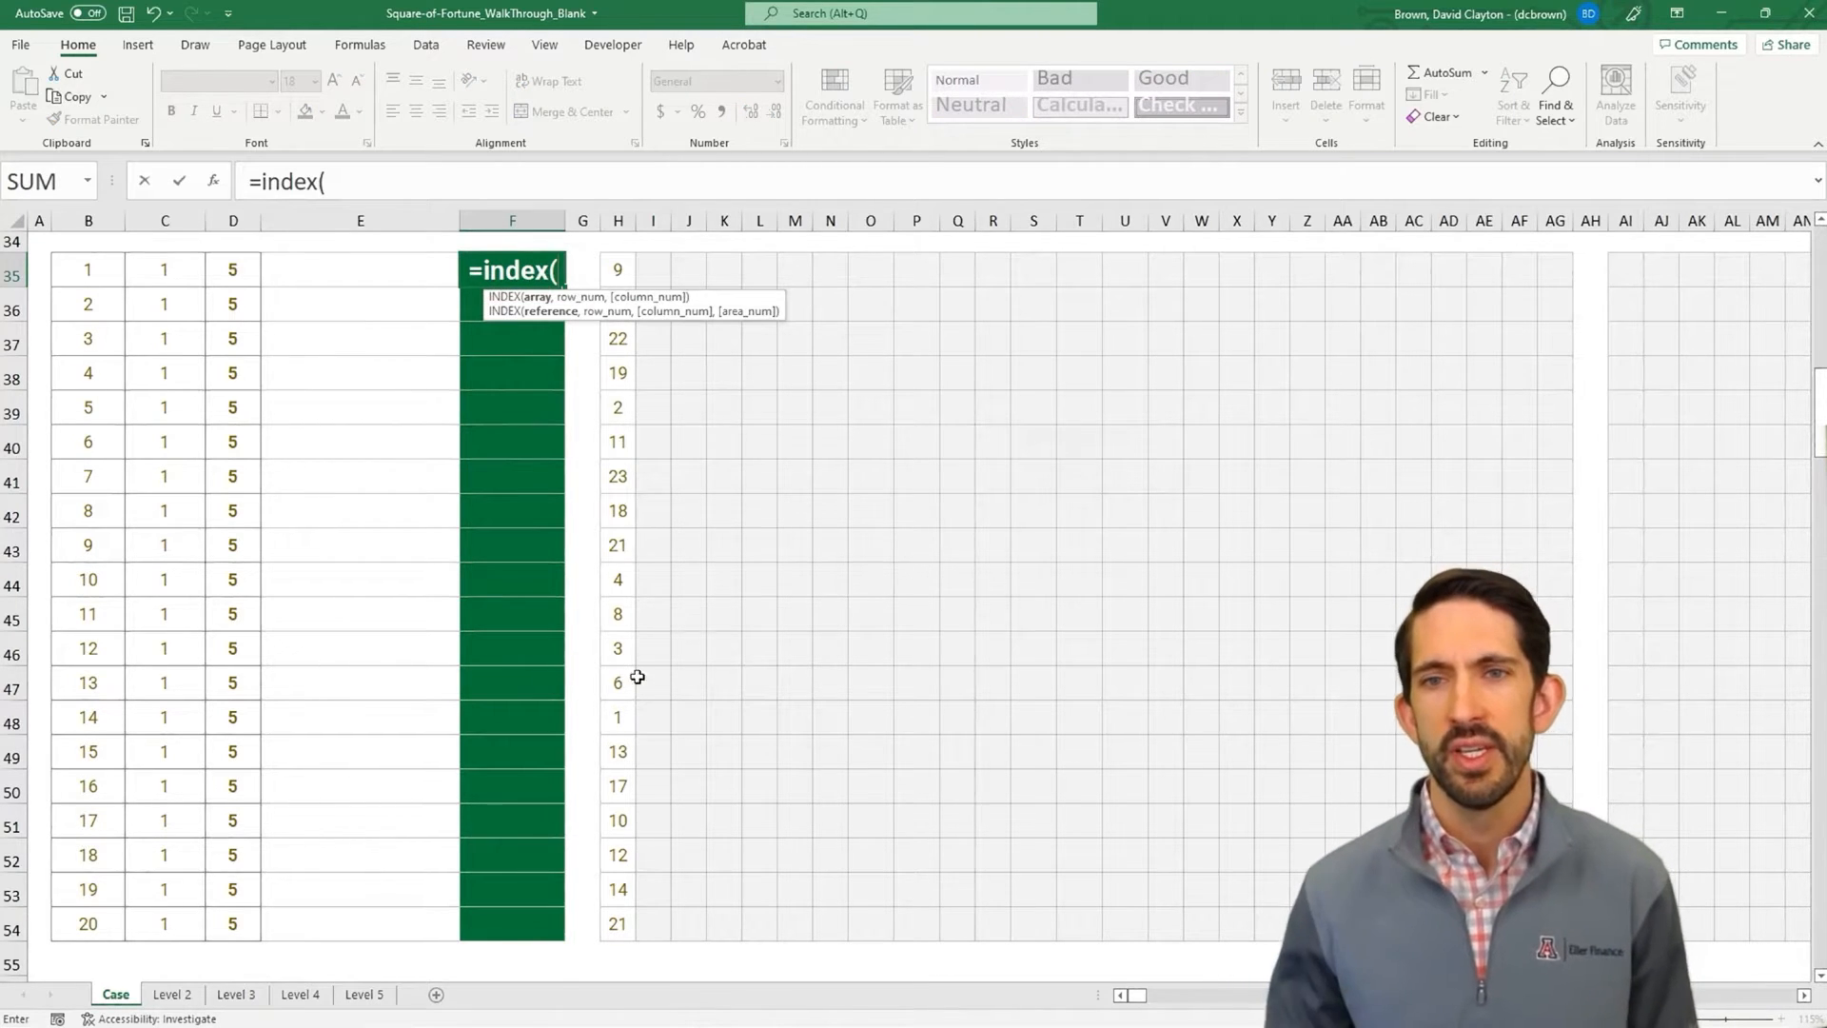
scroll(850, 553, "up", 4)
scroll(1175, 388, "up", 6)
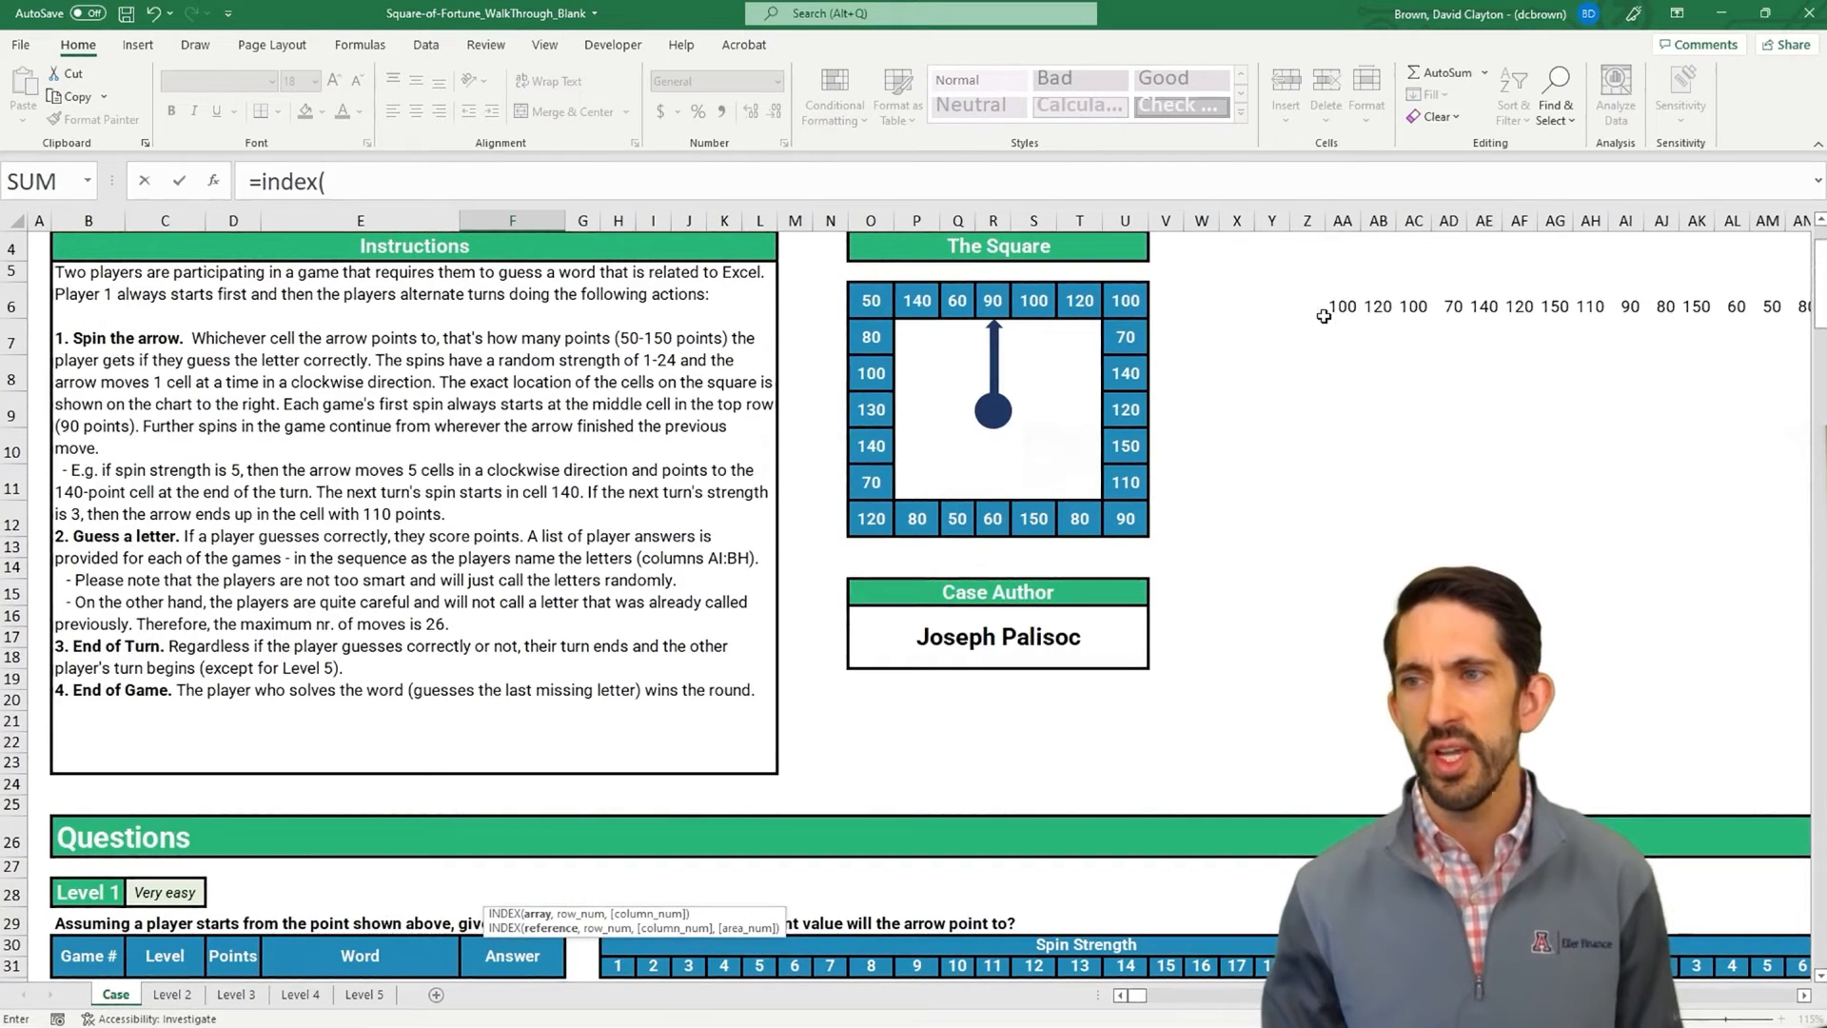
left_click(1343, 306)
key("ctrl+shift+Right")
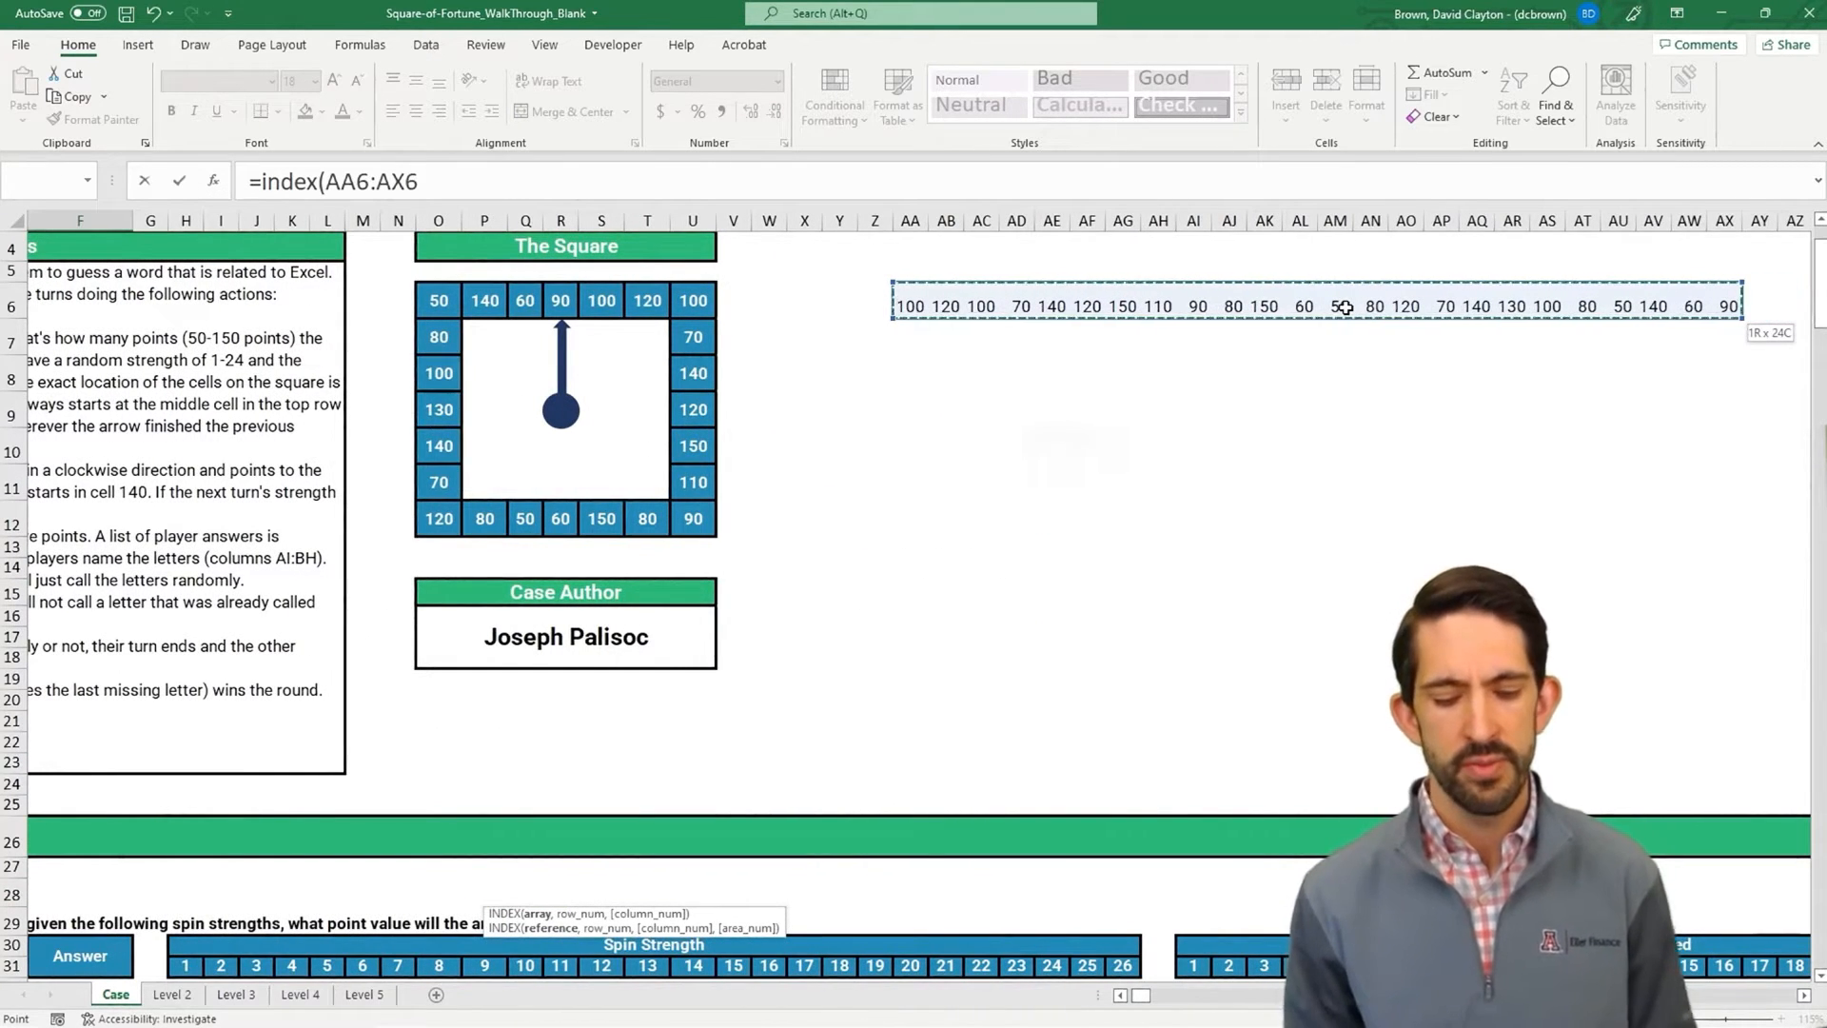
key("F4")
type(",")
key("Right")
key("Right")
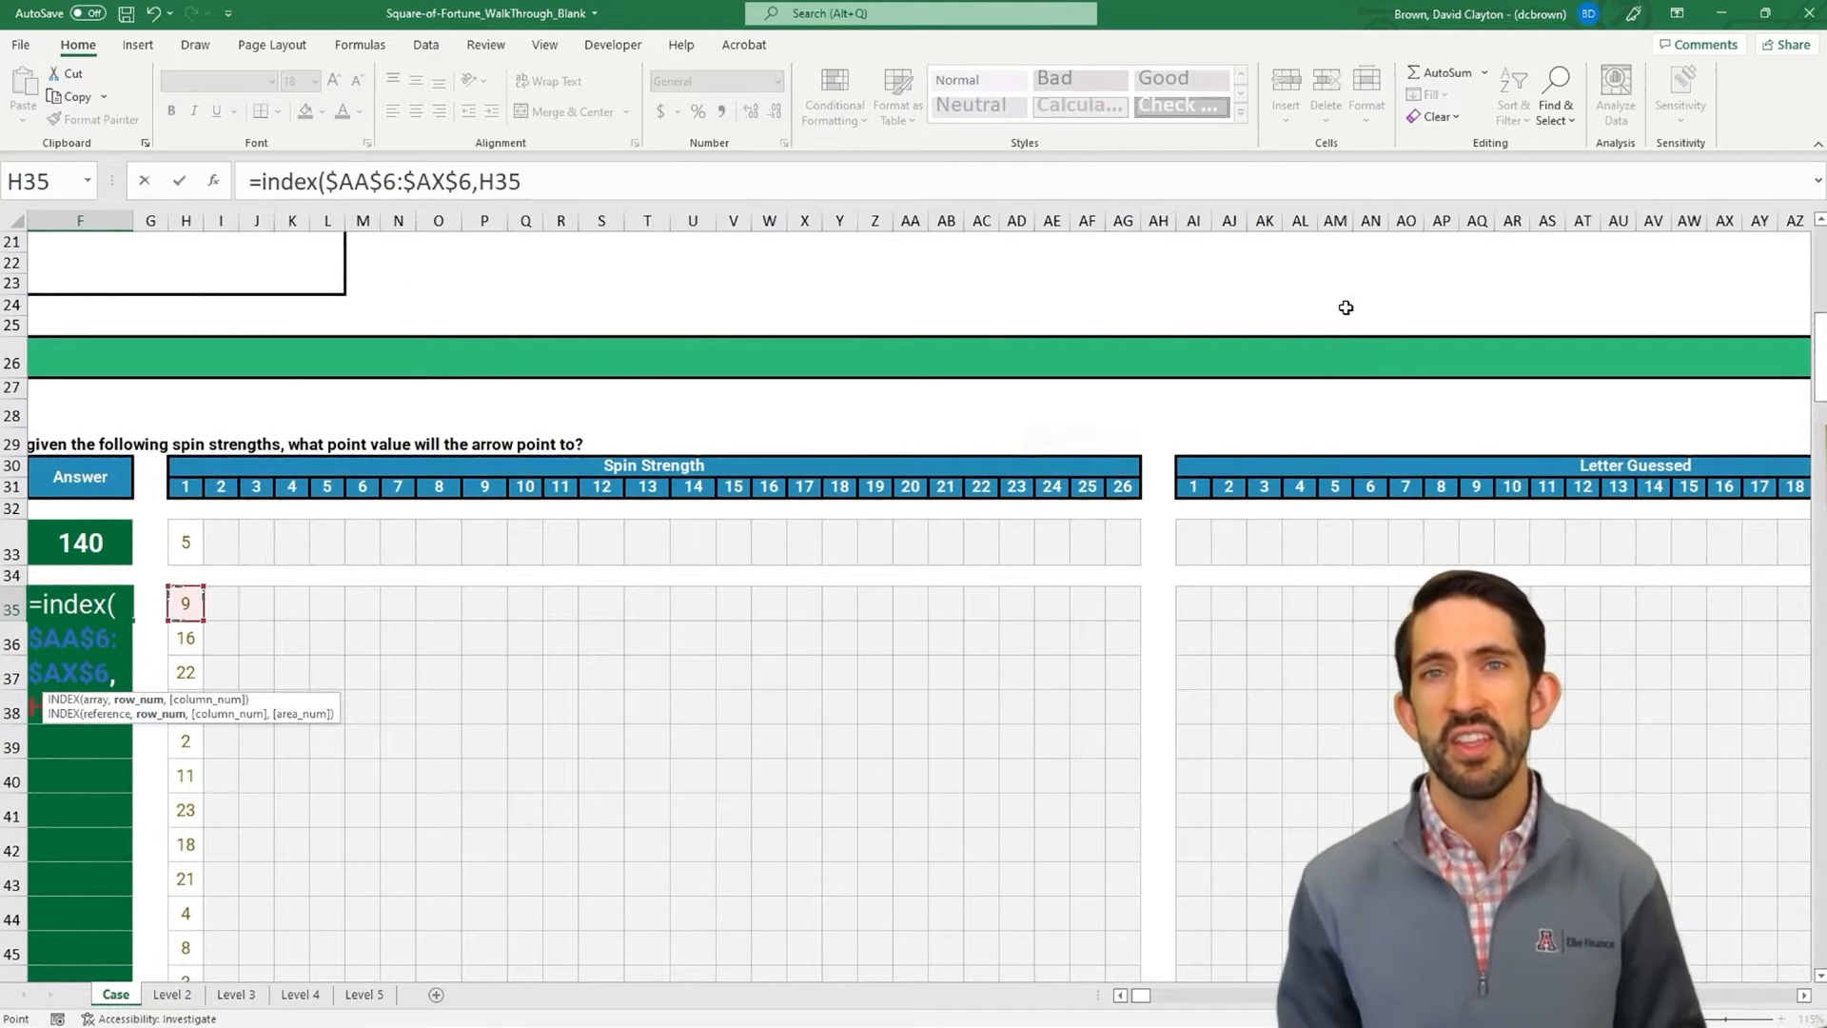
type(")")
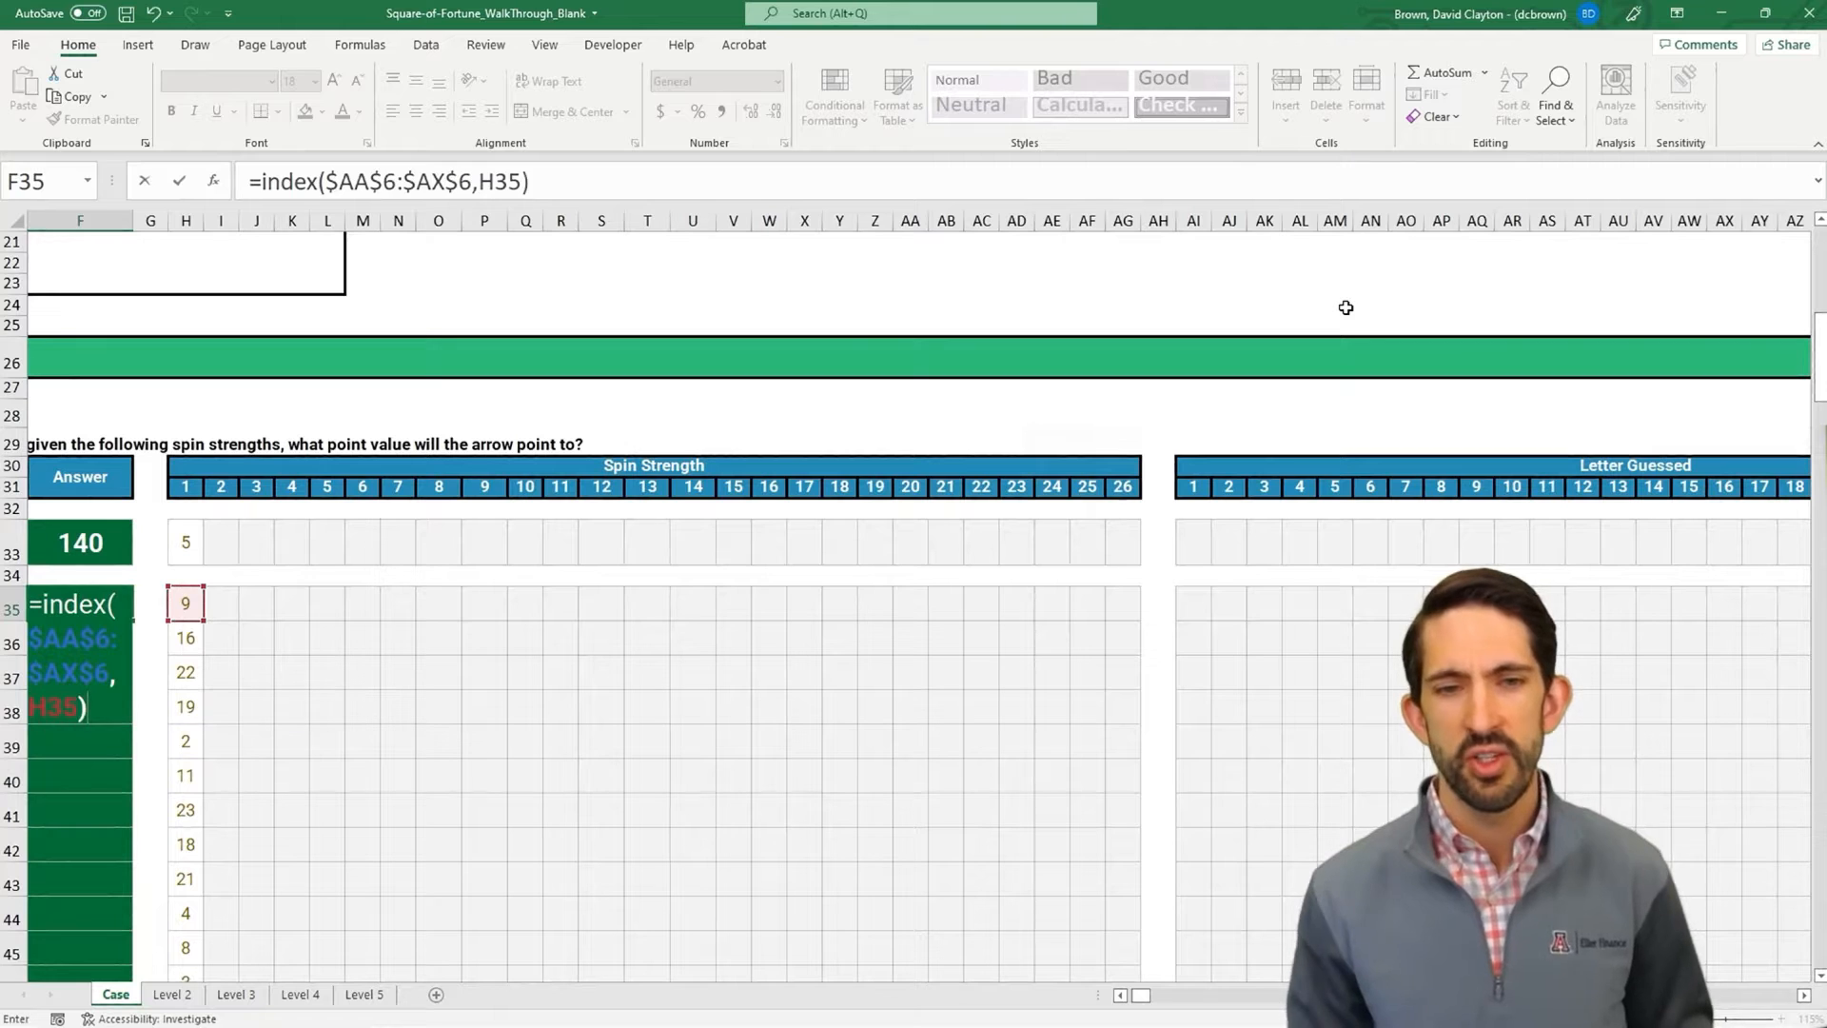
key("Return")
key("Up")
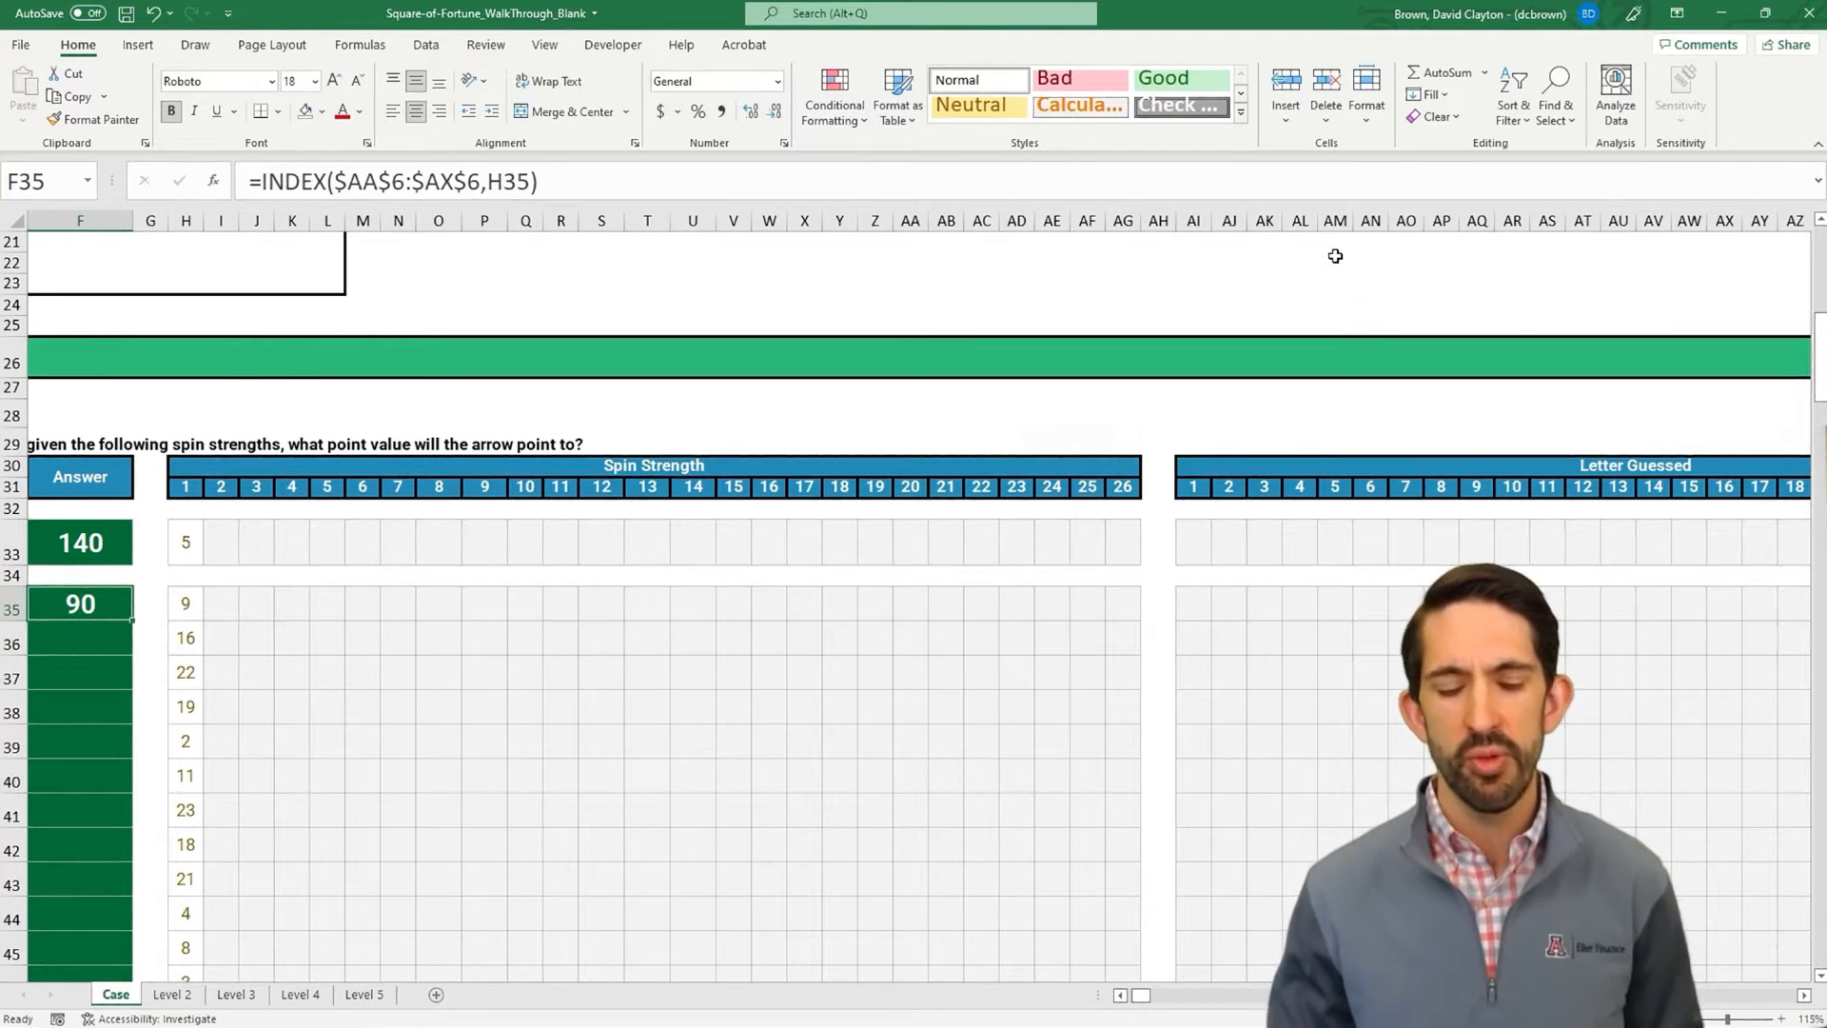
- Copy the INDEX formula from F35 down through F54 for all twenty Level 1 games
key("ctrl+c")
key("shift+Down")
key("shift+Down")
key("shift+Down")
key("shift+Down")
key("shift+Down")
key("shift+Down")
key("shift+Down")
key("shift+Down")
key("shift+Down")
key("shift+Down")
key("shift+Down")
key("shift+Down")
key("shift+Down")
key("shift+Down")
key("shift+Down")
key("shift+Down")
key("shift+Down")
key("shift+Down")
key("shift+Down")
key("shift+Down")
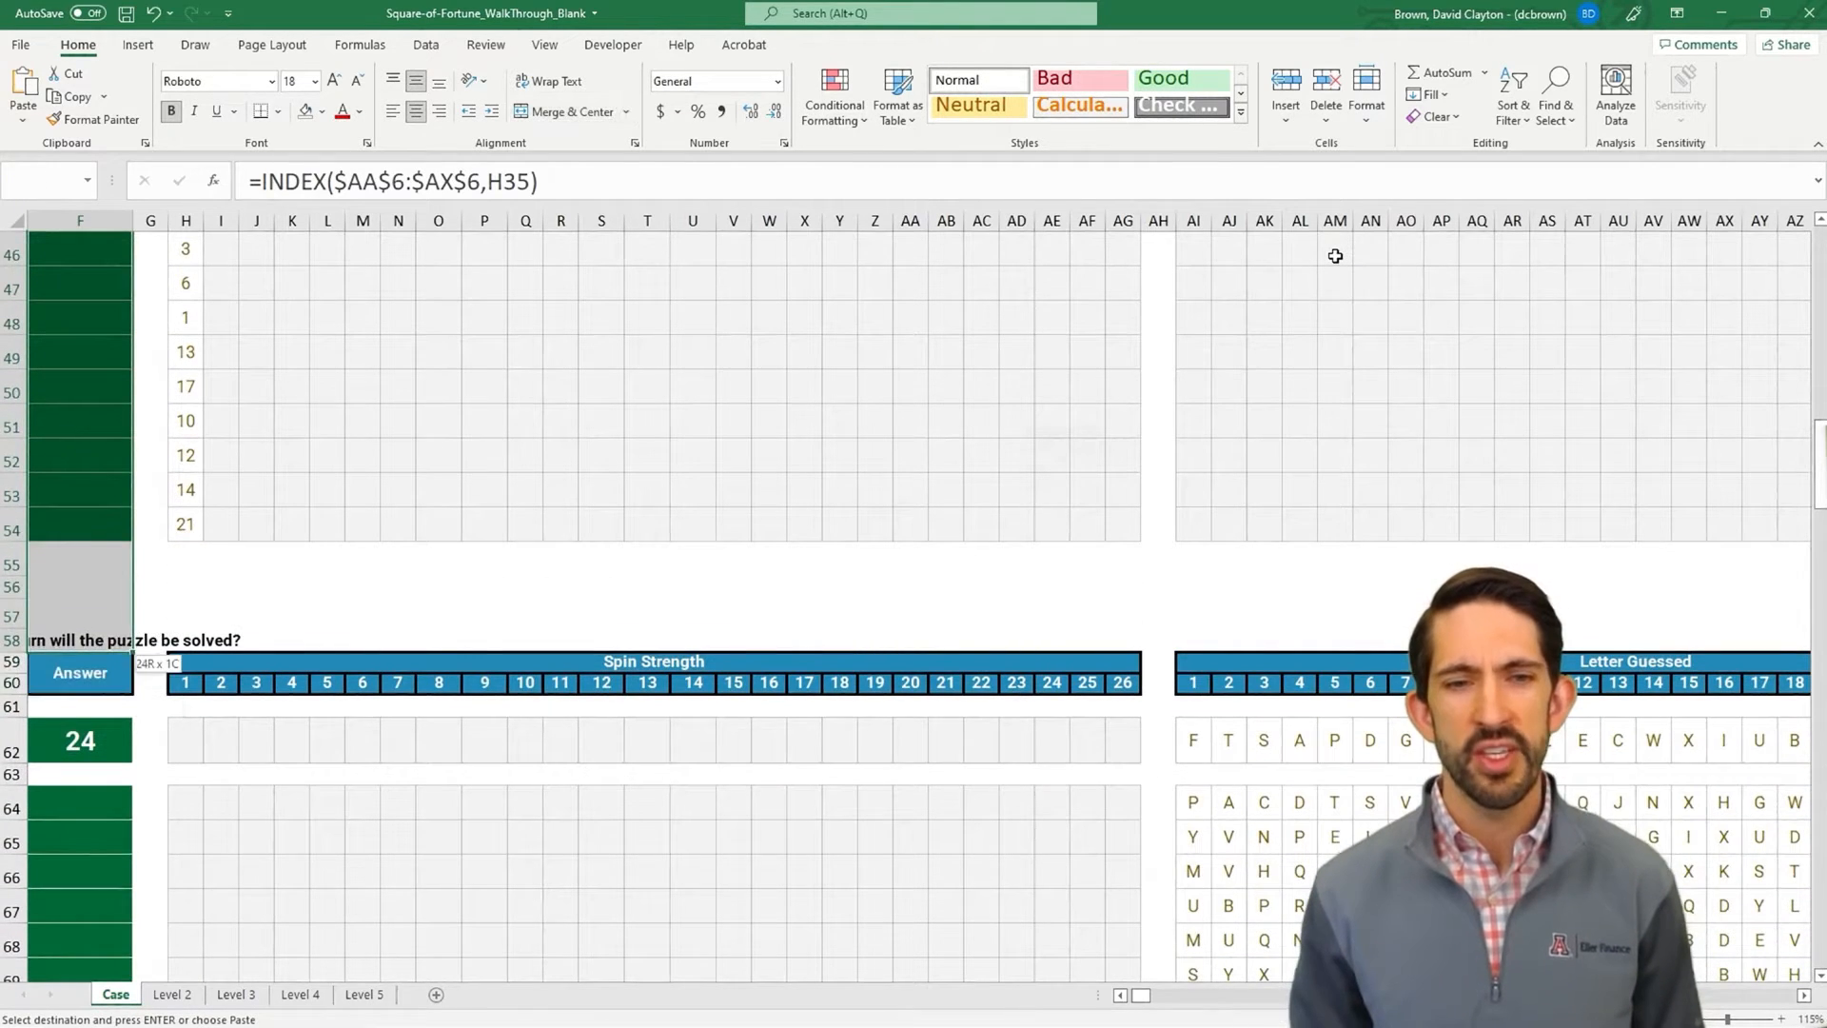
key("ctrl+v")
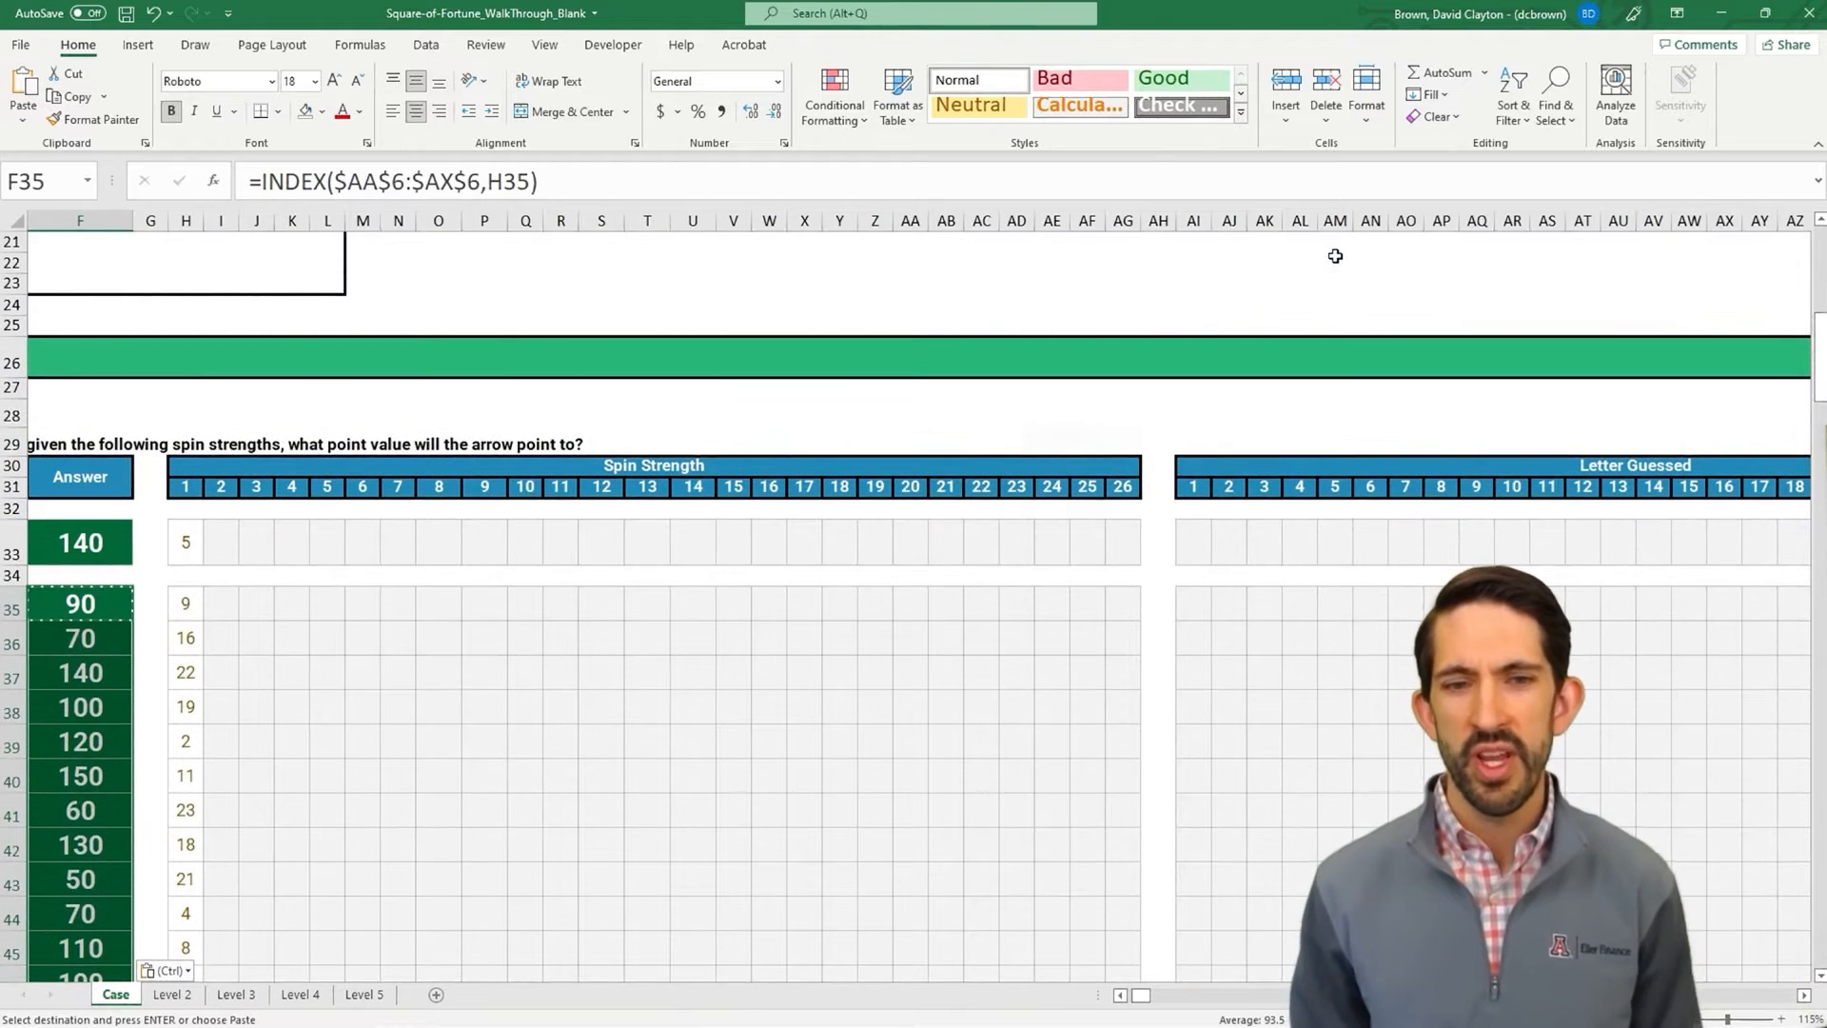
- Review the Level 1 points and answers, and inspect the INDEX formula in Sample 1's answer cell F33
key("Left")
key("Left")
key("Left")
key("Left")
key("Left")
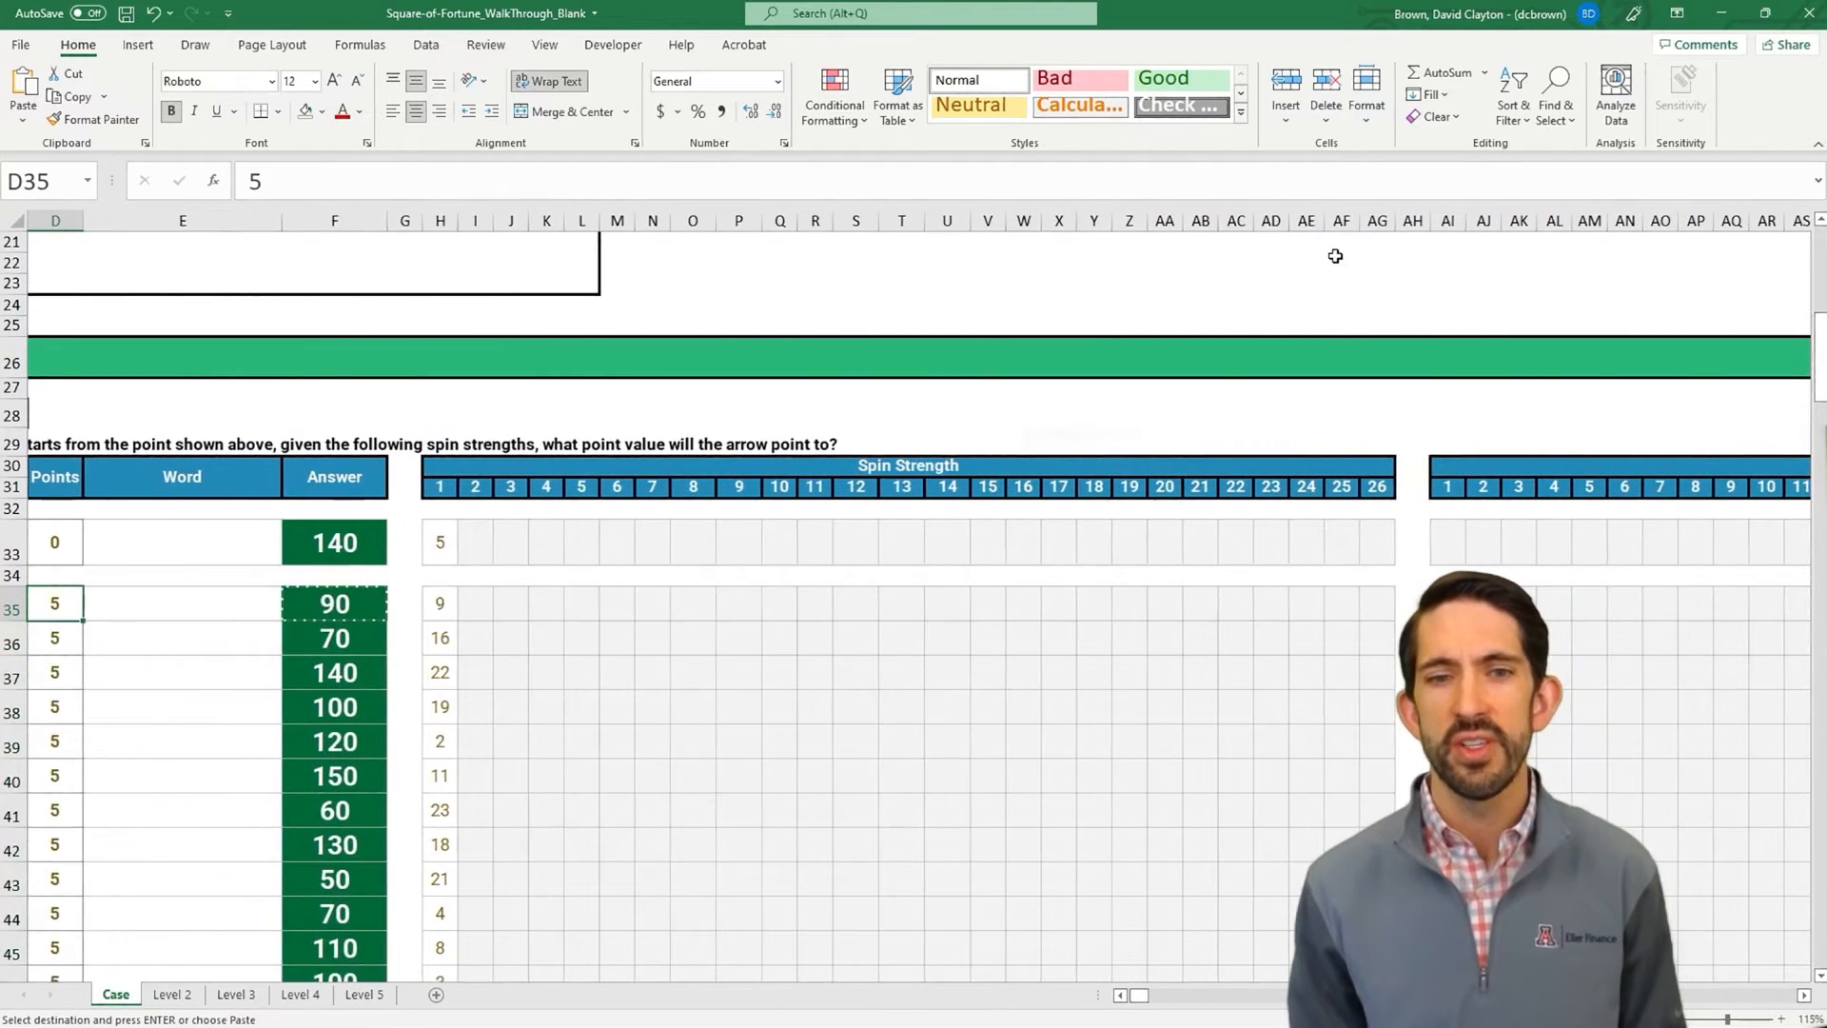
key("Right")
key("Right")
key("Right")
key("Right")
key("Right")
key("Up")
key("Up")
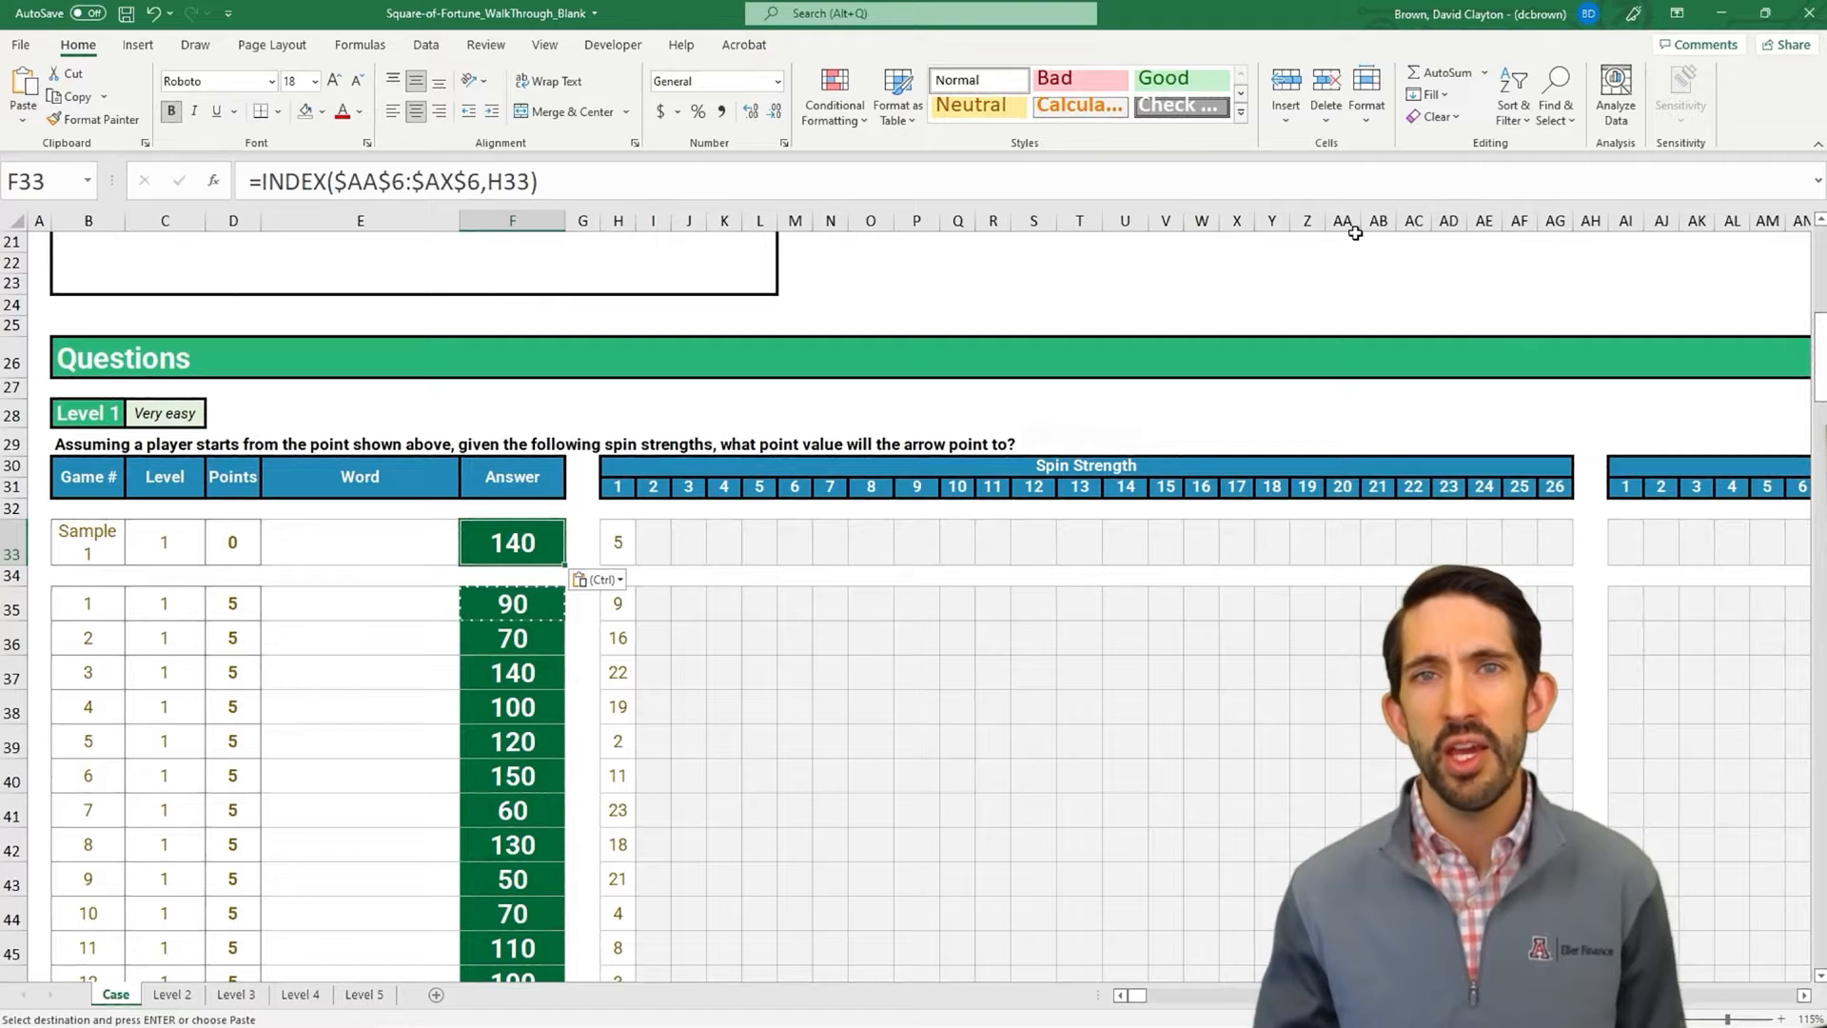
- Copy the Level 2 data block B62:BH83, covering Sample 2 through game 40 and all guessed letters
scroll(1314, 286, "down", 13)
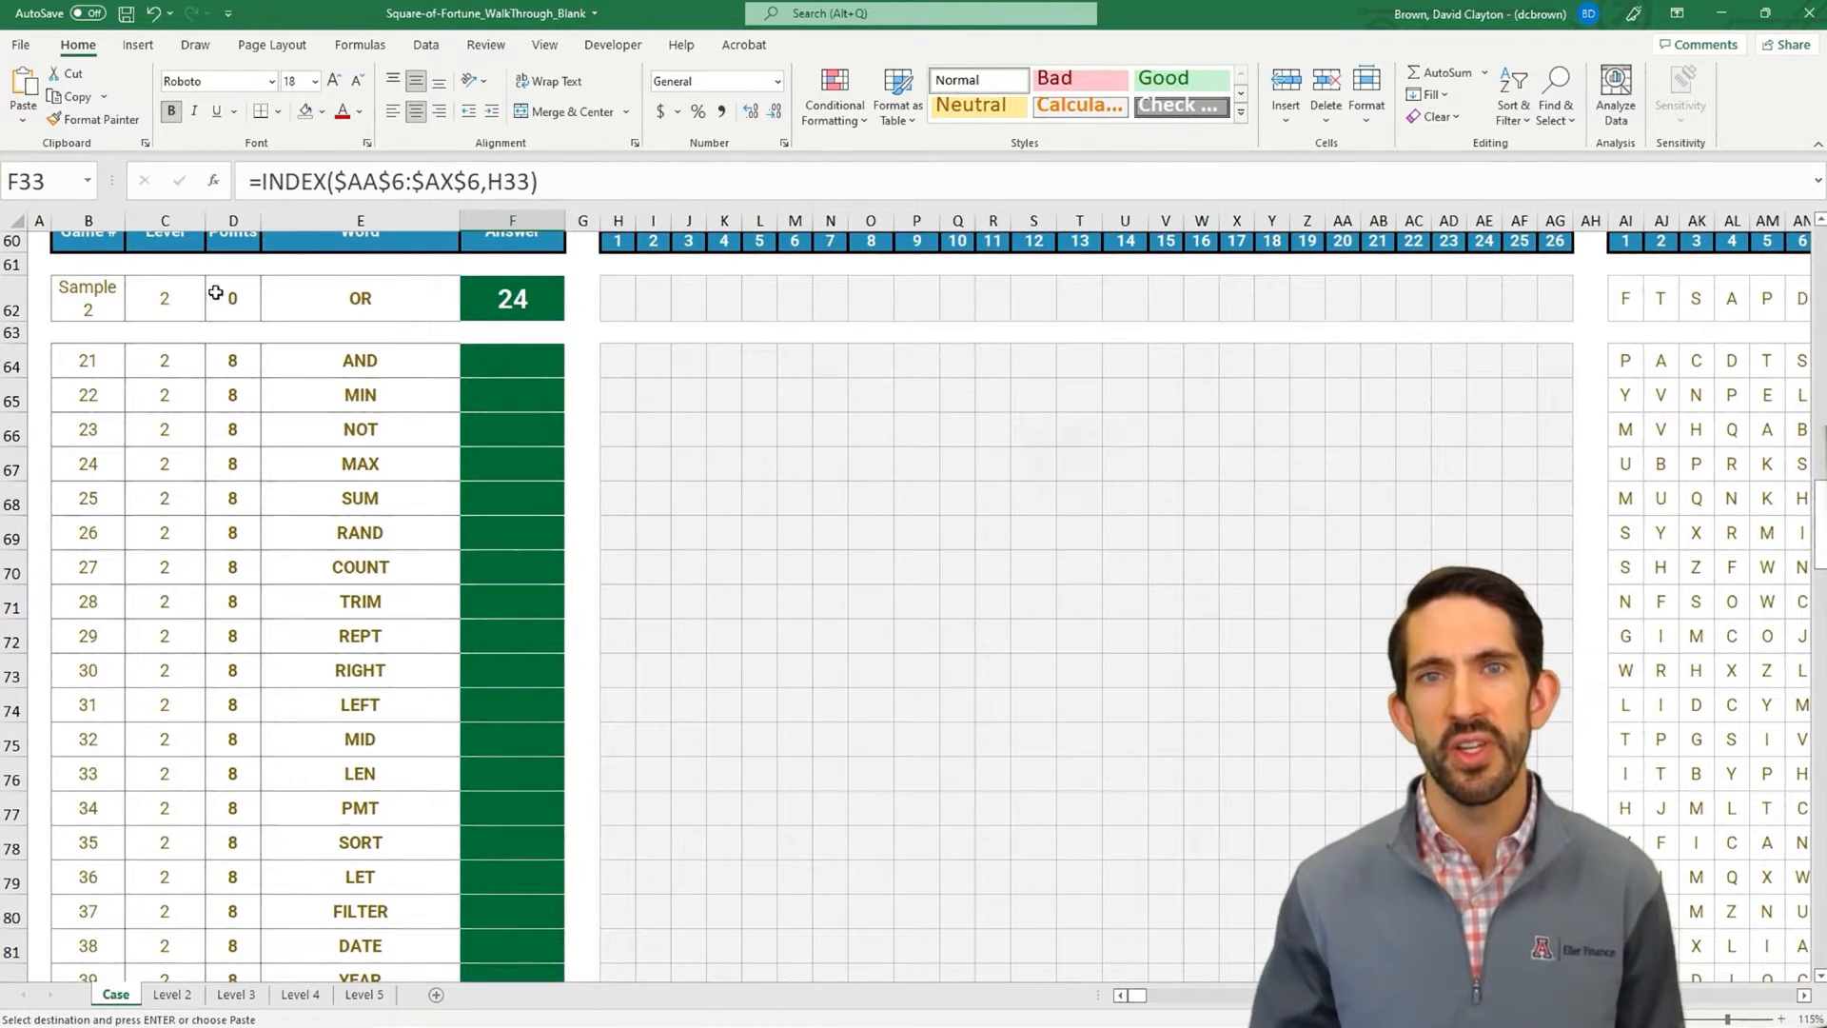
left_click(100, 309)
key("shift+Down")
key("shift+Down")
key("shift+Down")
key("shift+Down")
key("shift+Down")
key("shift+Down")
key("shift+Down")
key("shift+Down")
key("shift+Down")
key("shift+Down")
key("shift+Down")
key("shift+Down")
key("shift+Down")
key("shift+Down")
key("shift+Down")
key("shift+Down")
key("shift+Down")
key("shift+Down")
key("shift+Down")
key("shift+Down")
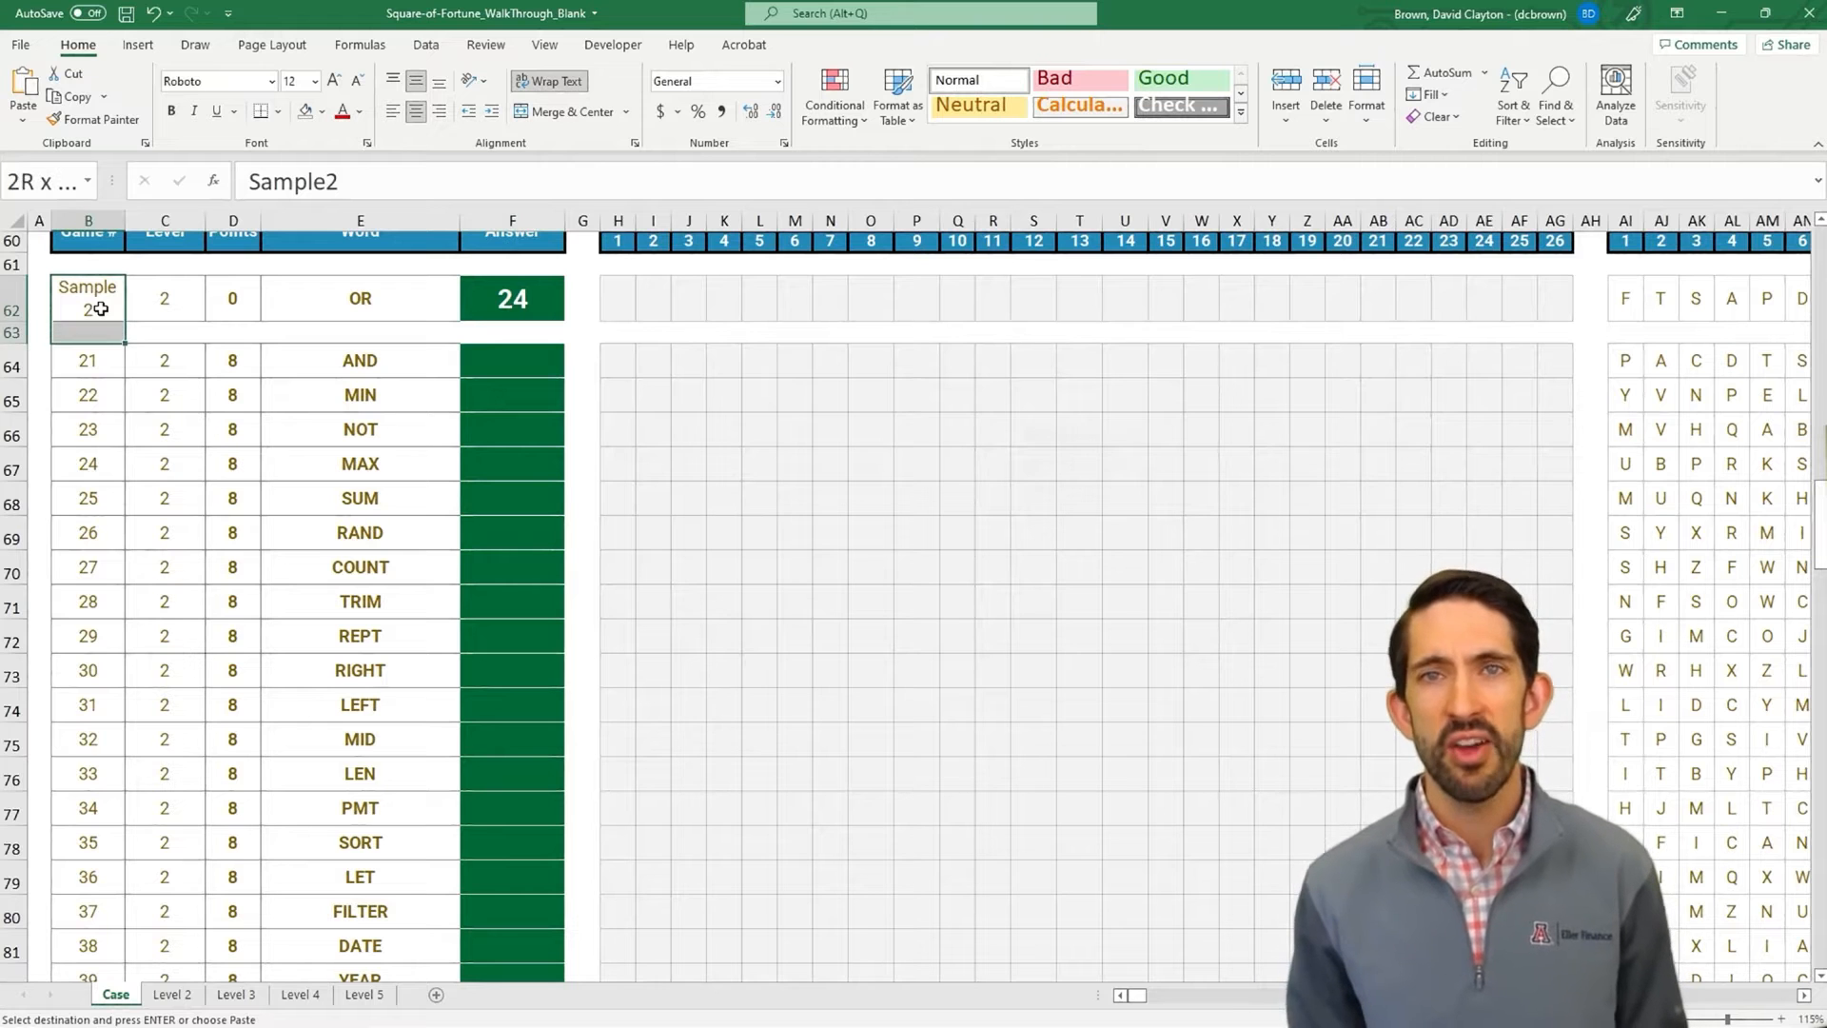
key("shift+Up")
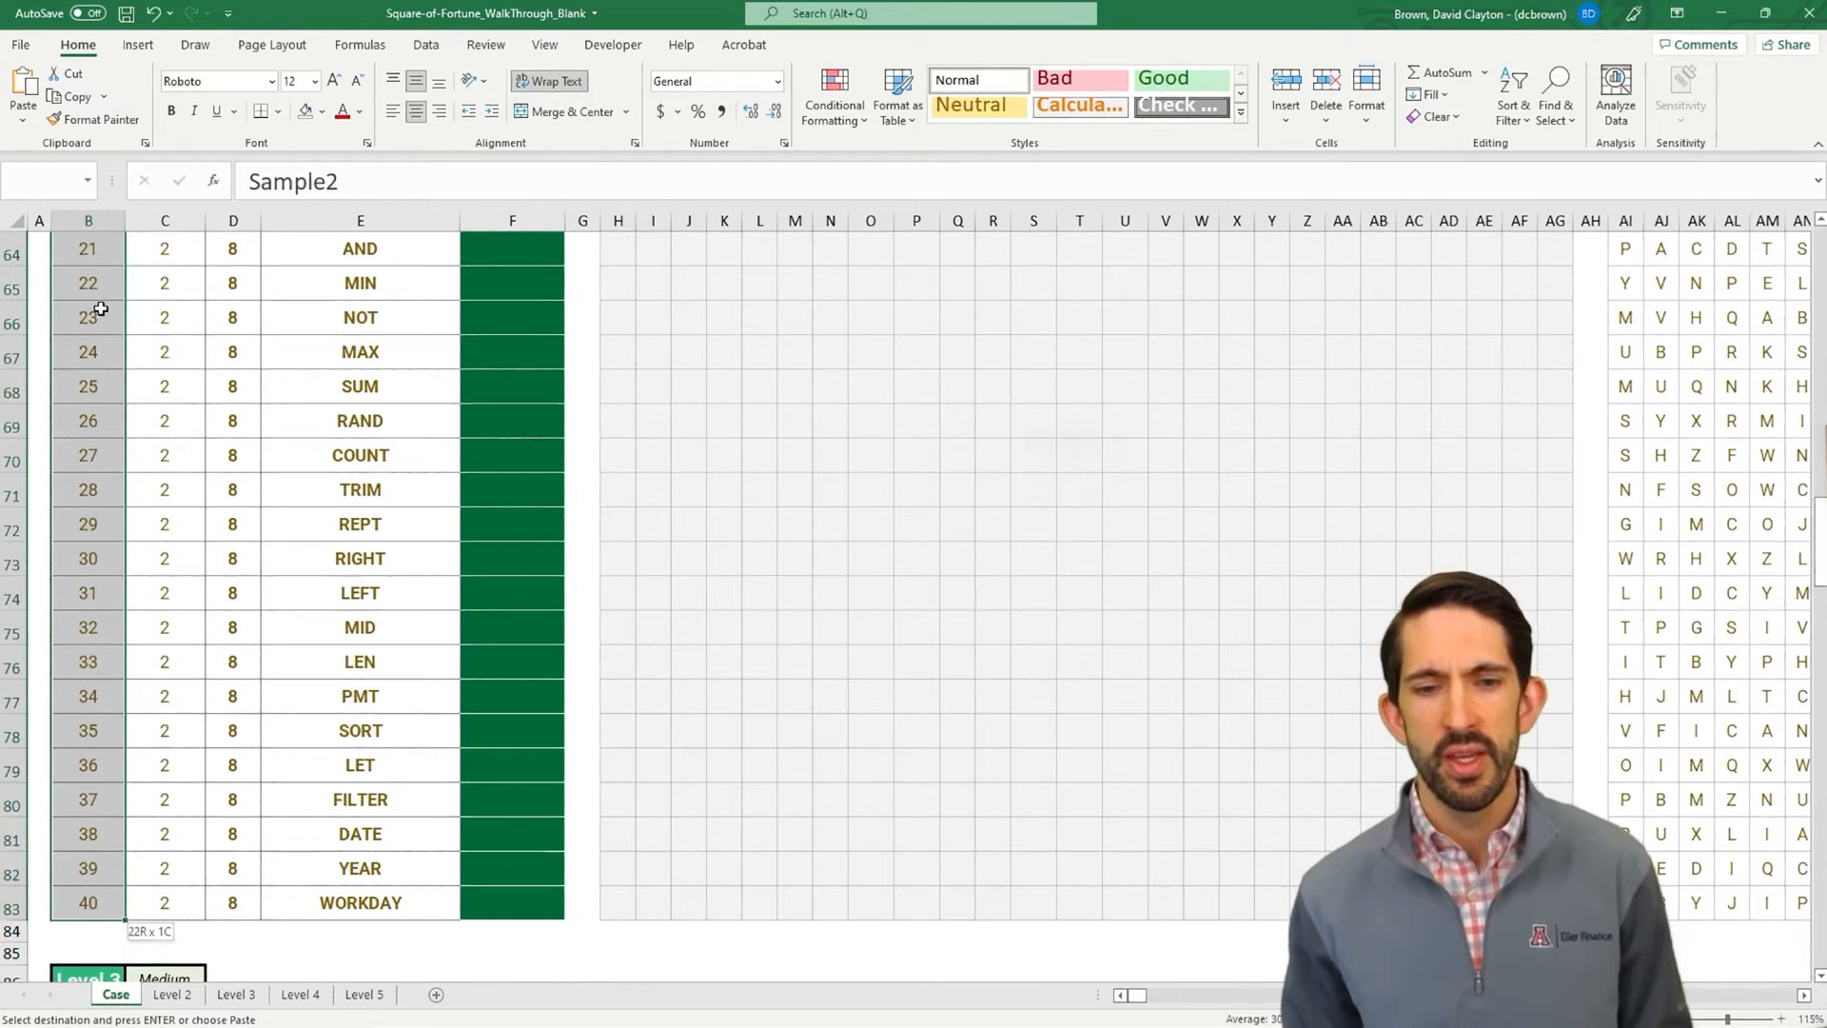
key("ctrl+shift+Right")
key("ctrl+shift+Right")
key("ctrl+shift+Right")
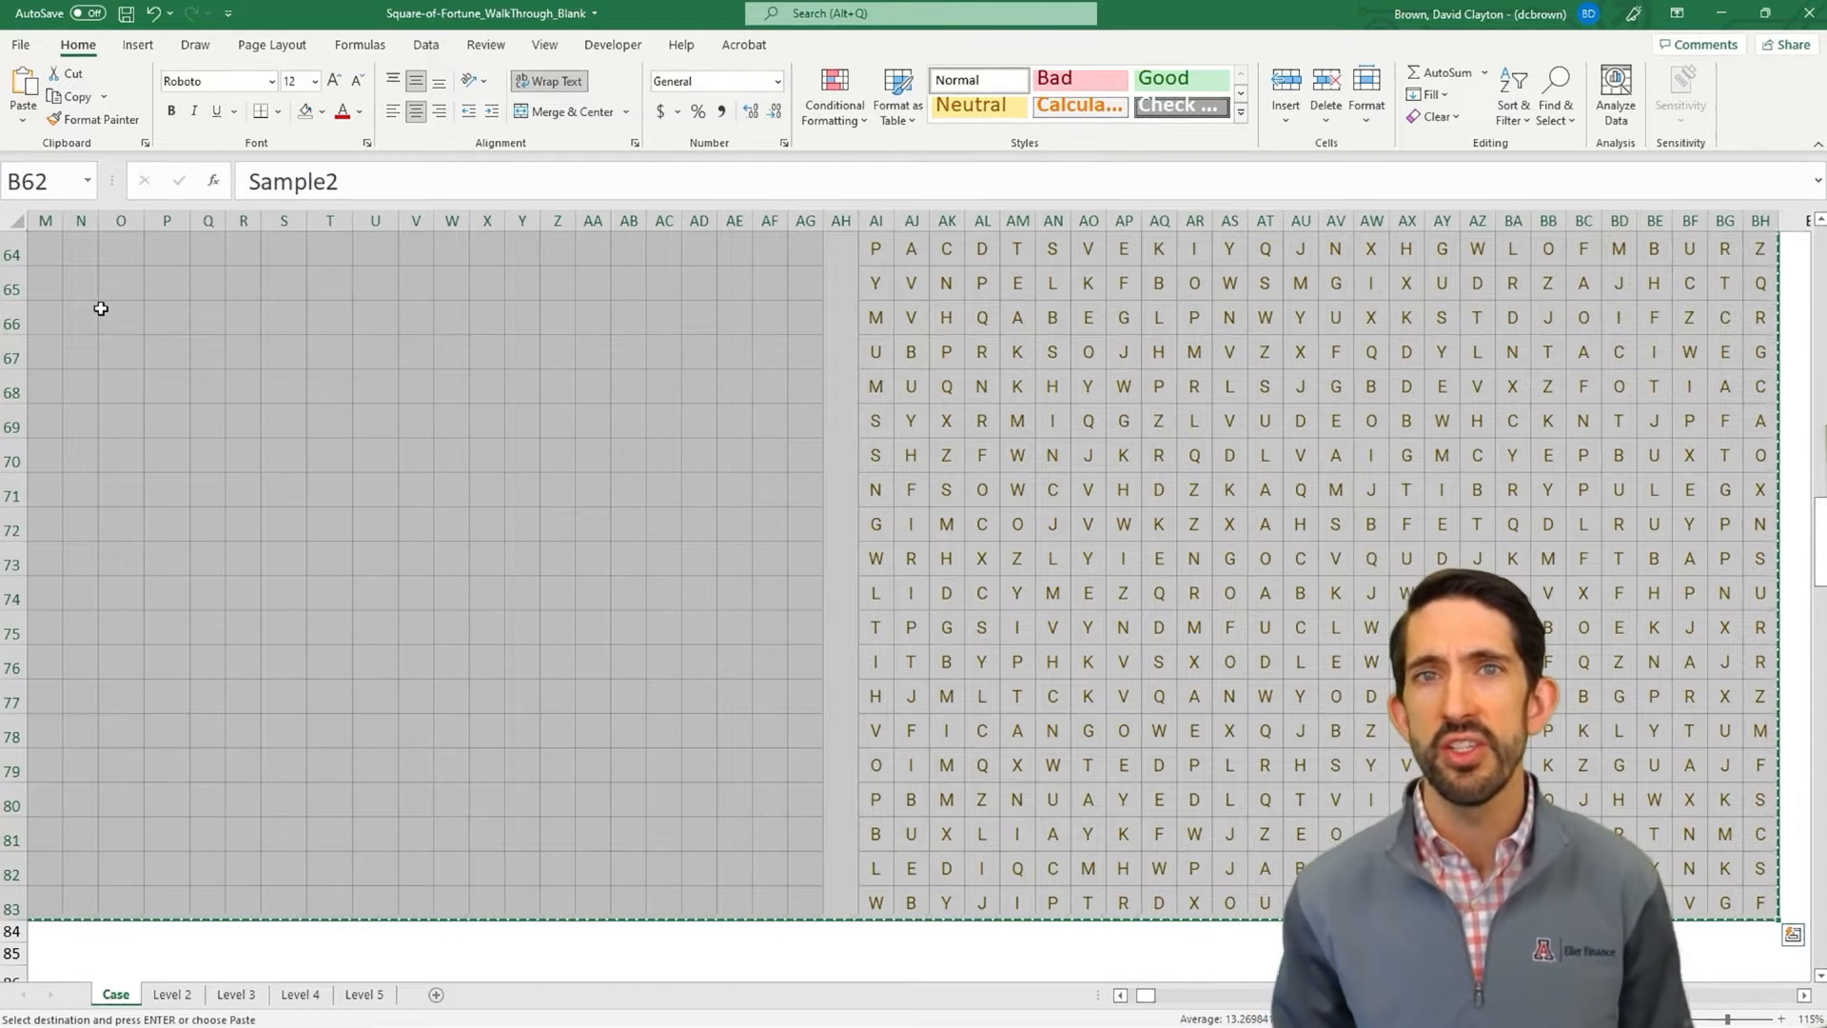
- Paste the copied Level 2 data block into the Level 2 sheet starting at cell E5
key("ctrl+Page_Down")
key("ctrl+Page_Down")
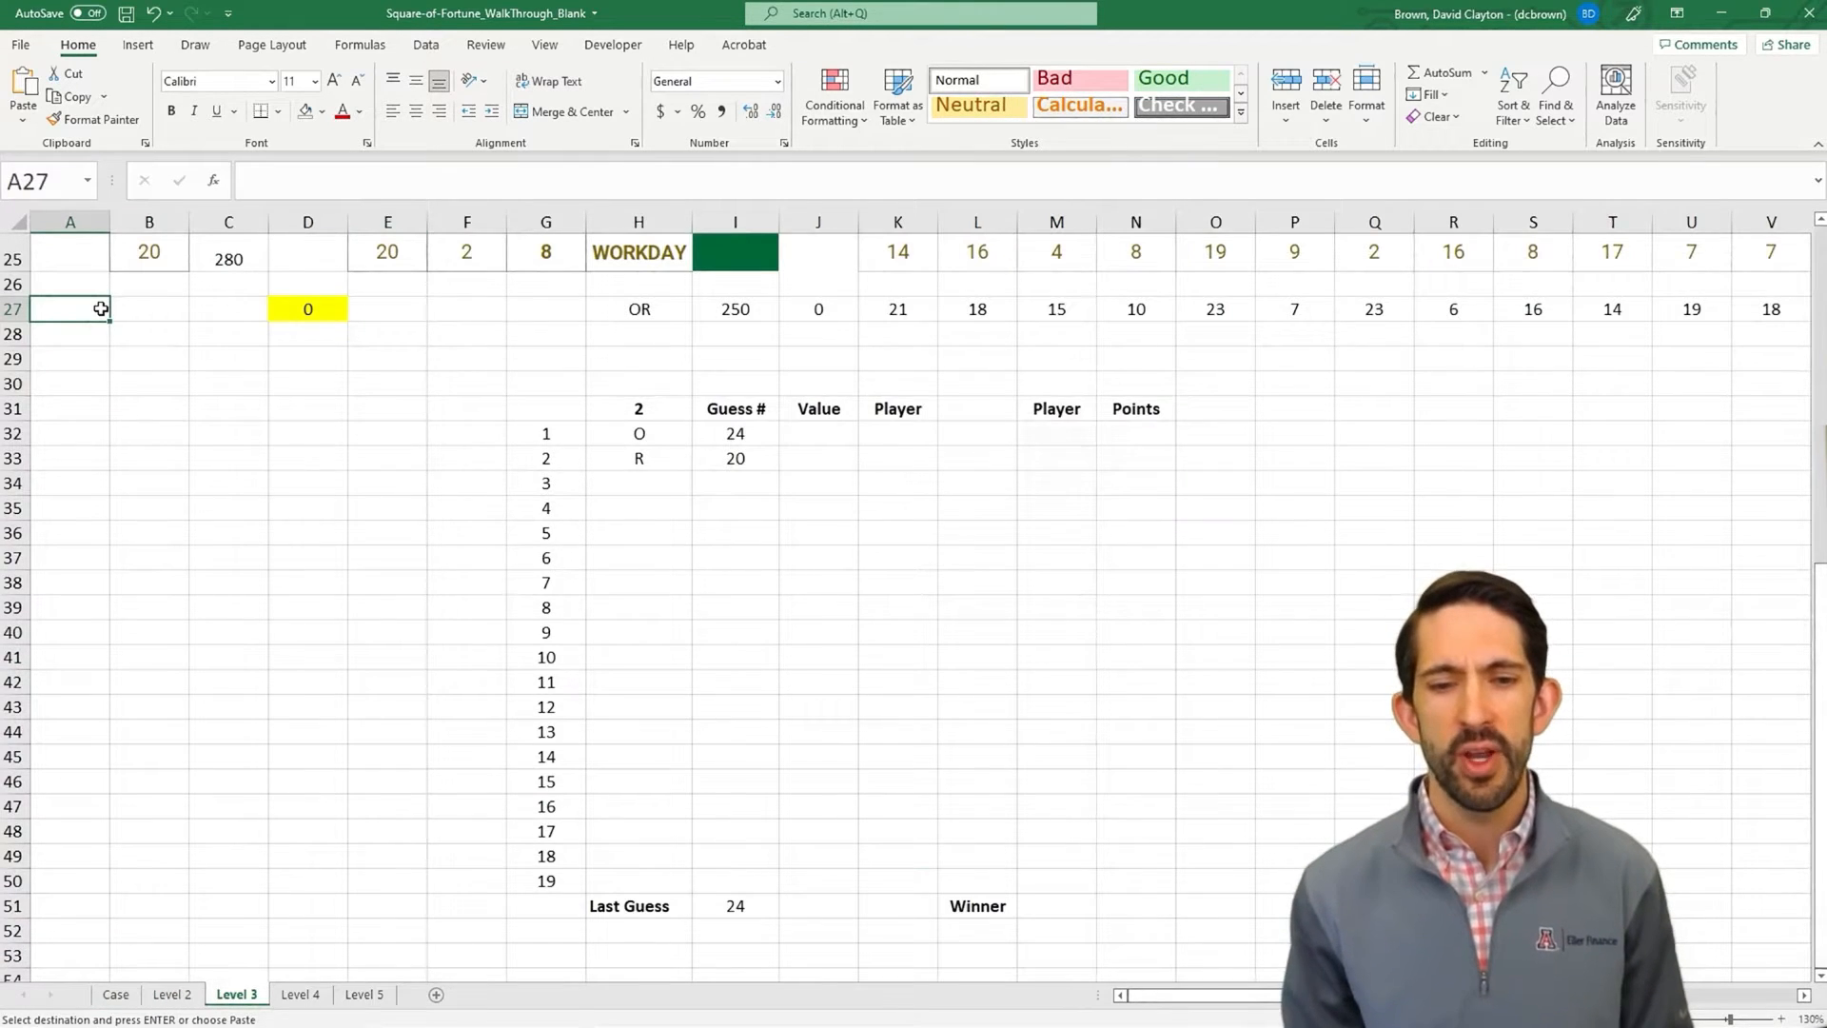
key("ctrl+Page_Up")
key("Up")
key("Left")
key("Down")
key("Right")
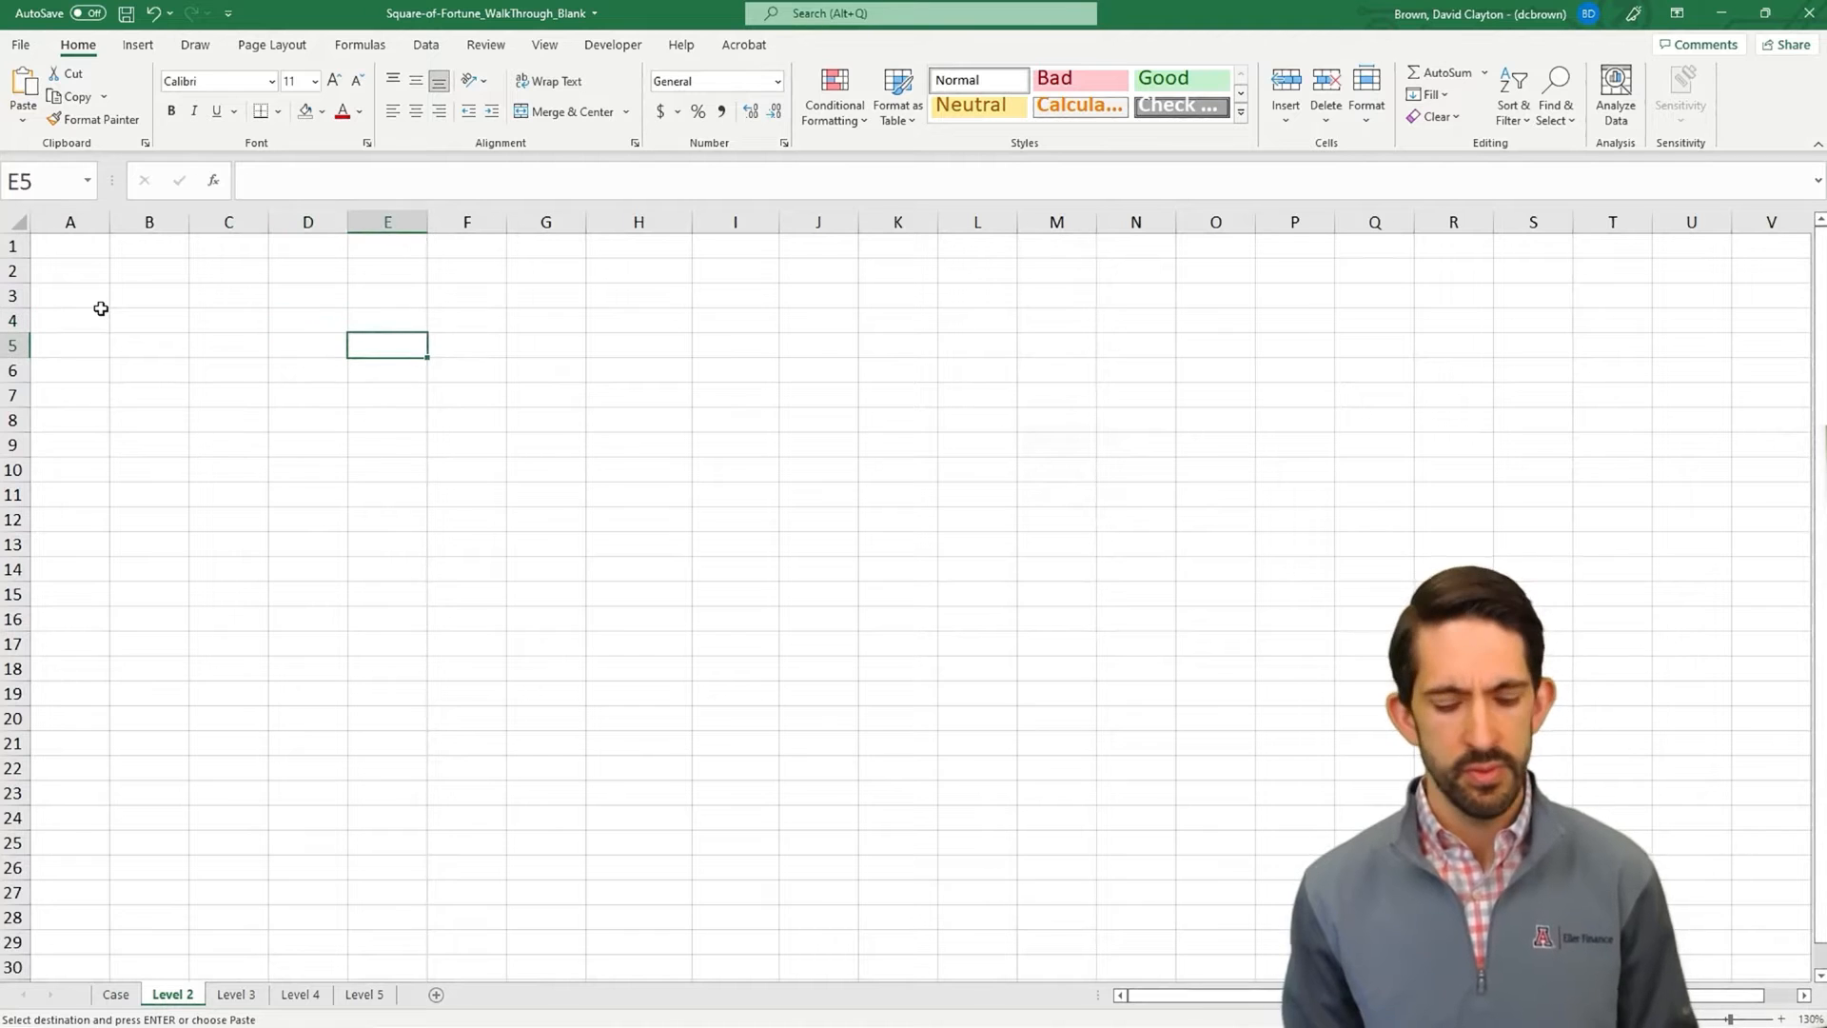
key("ctrl+v")
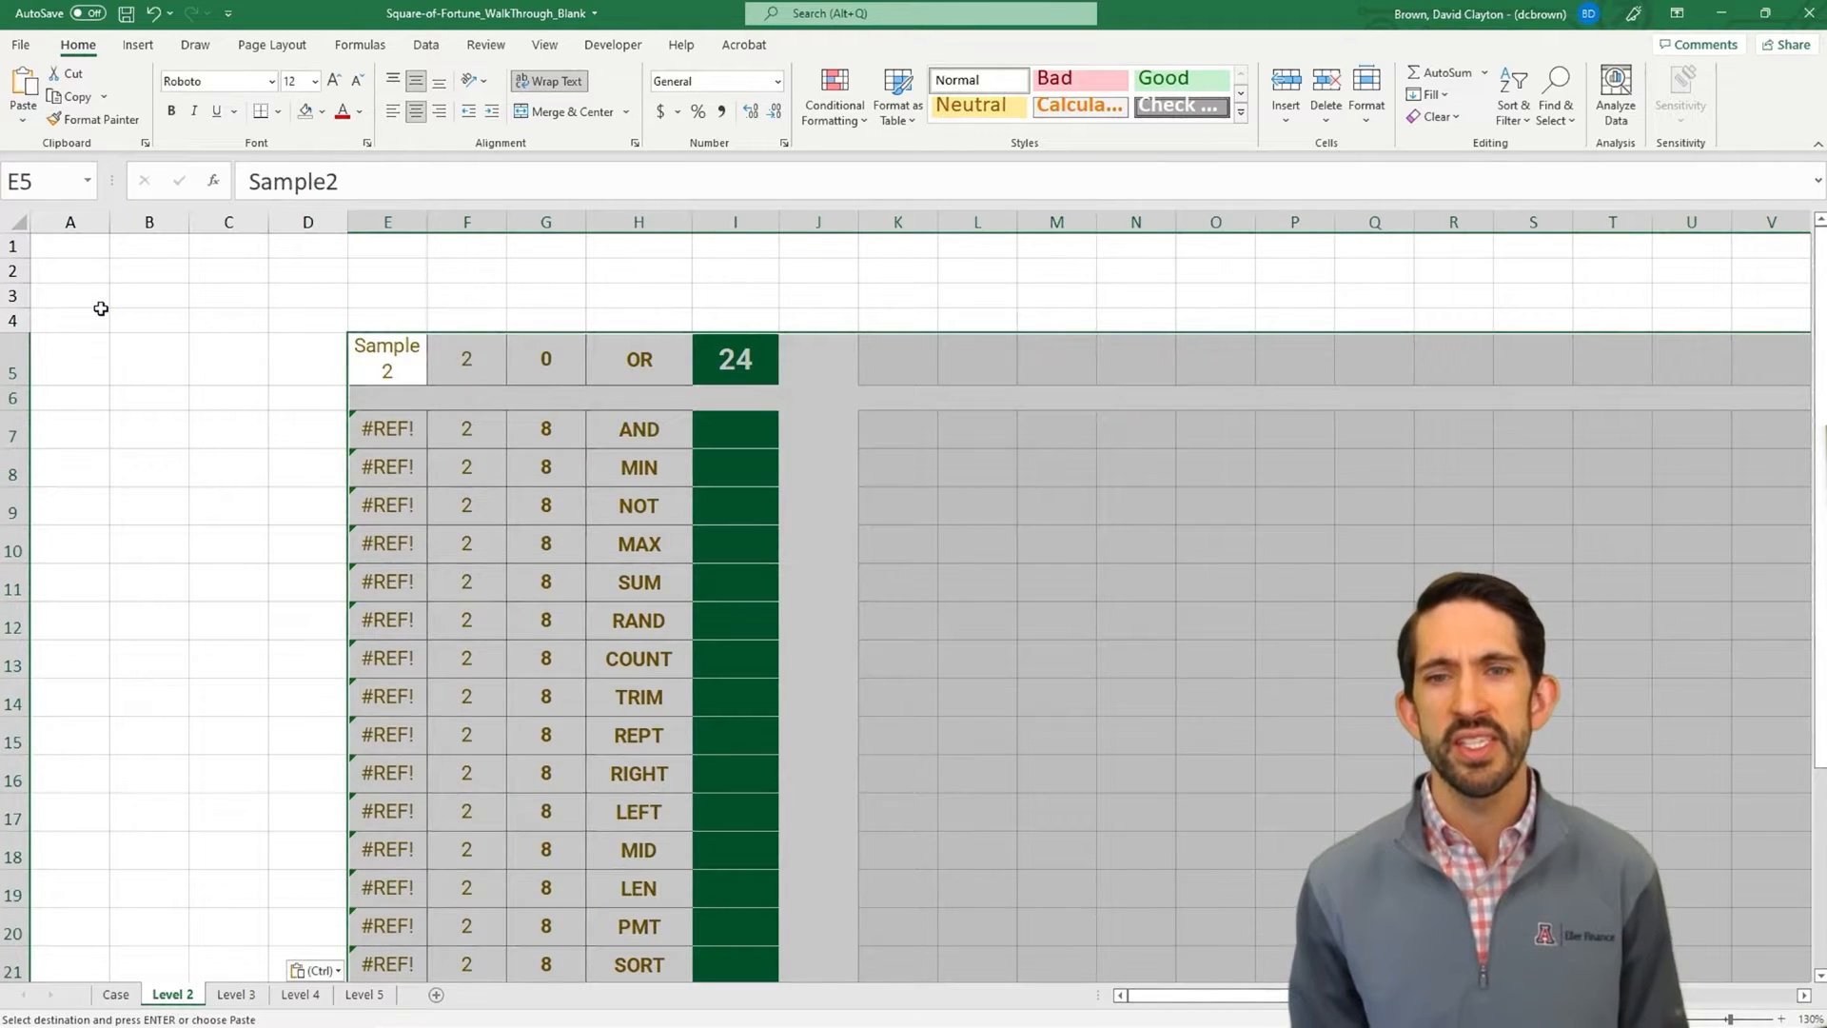
- Replace the broken reference in E7 with 1 to restart the game numbering on the Level 2 sheet
key("Down")
key("Down")
key("ctrl+shift+Down")
type("1")
key("Return")
key("Up")
key("Down")
key("Up")
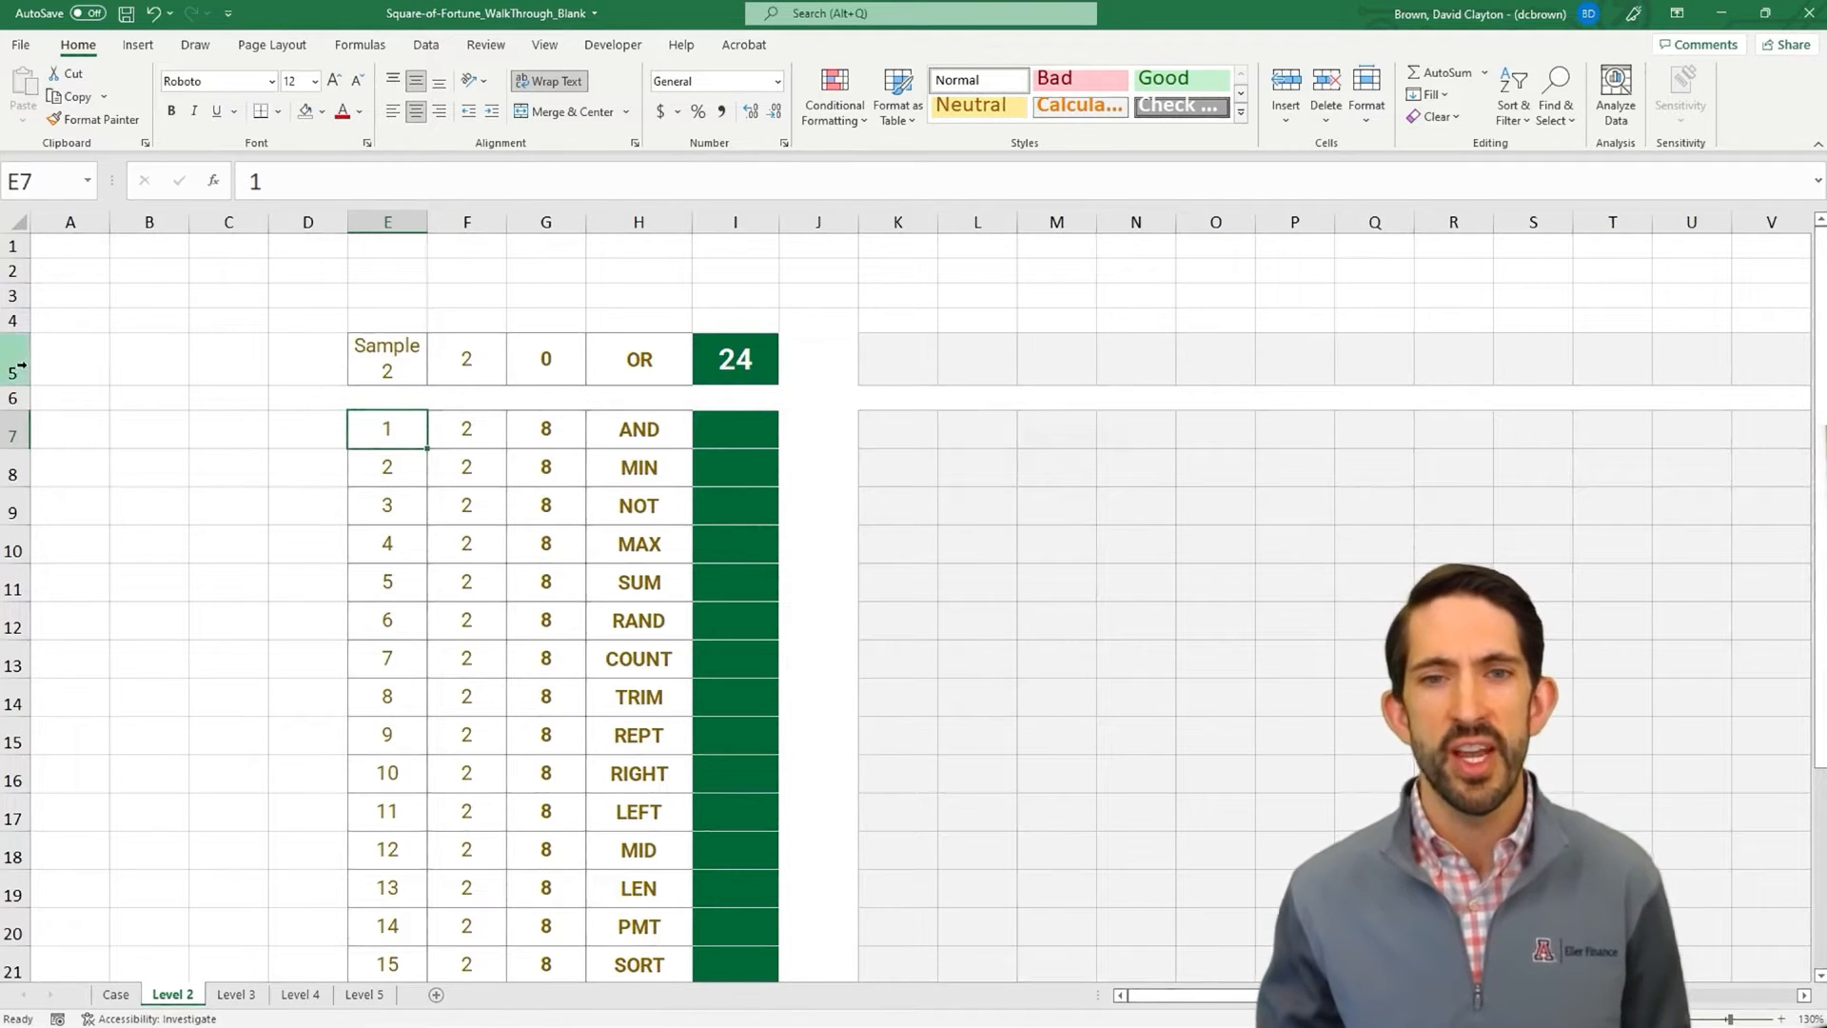
- Delete the blank row 6 between Sample 2 and game 1, and check the numbering formula in E10
right_click(12, 401)
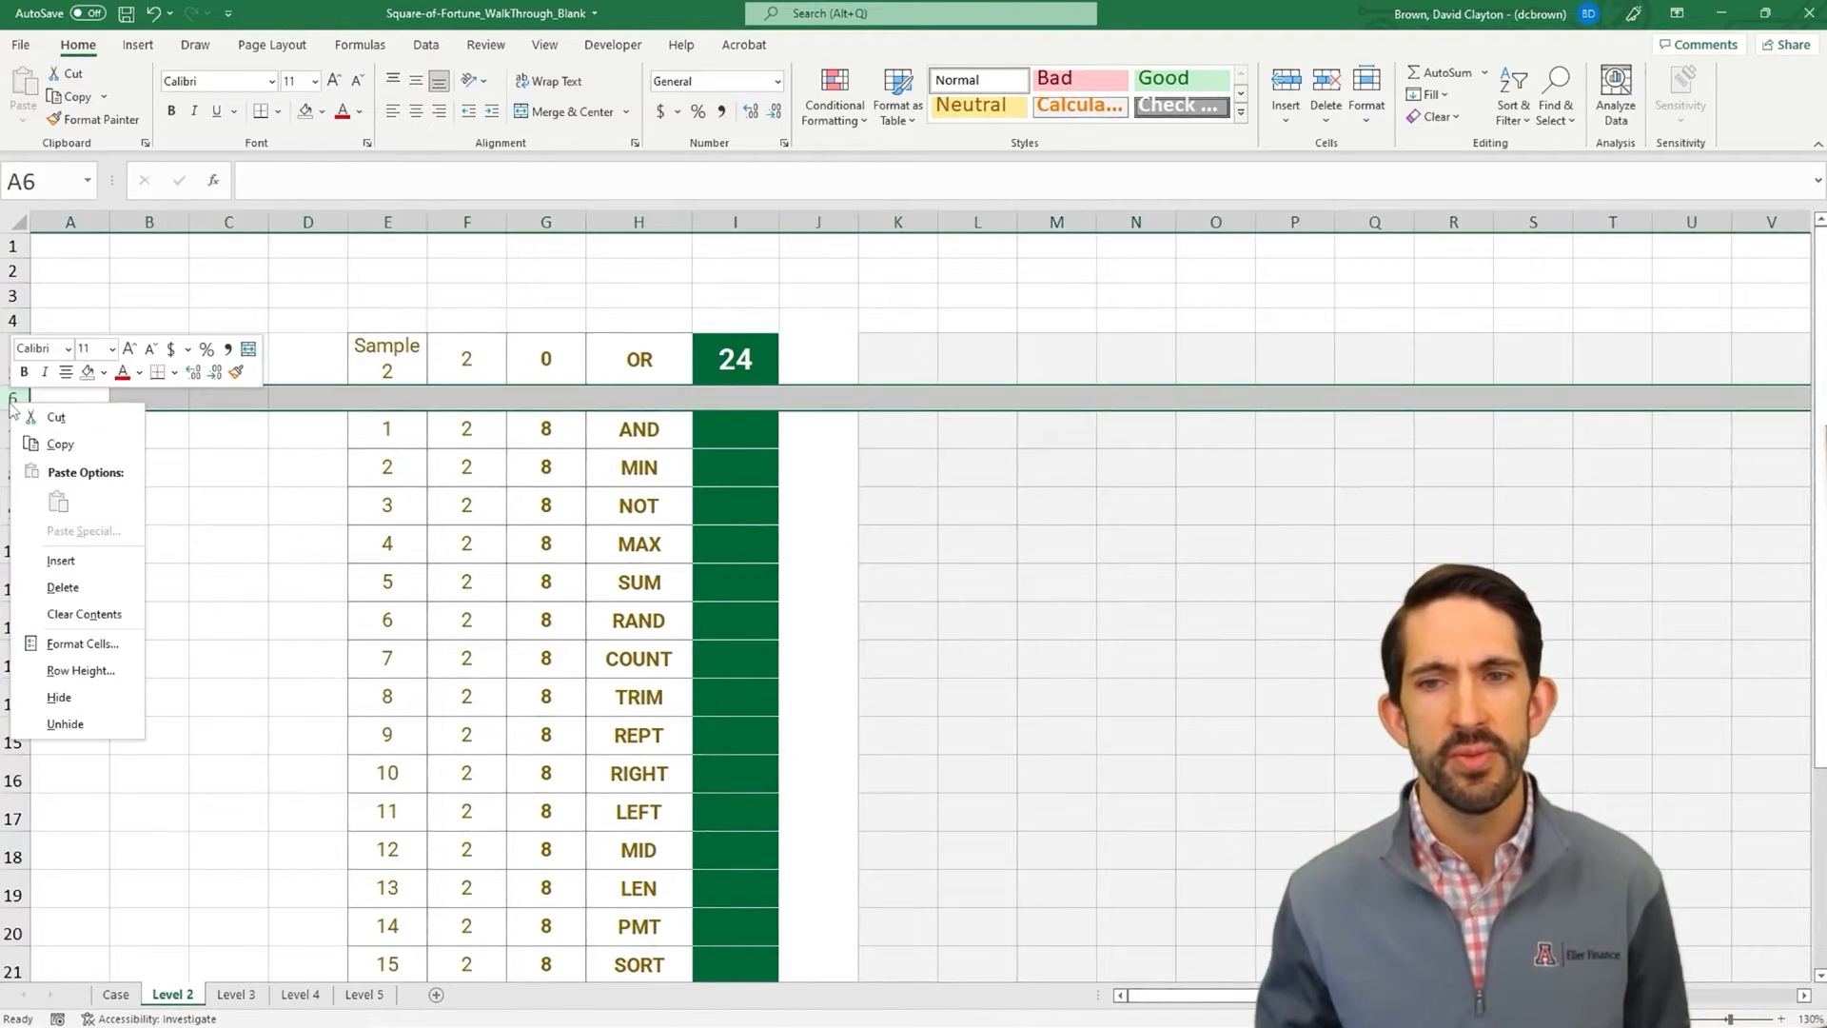
left_click(63, 587)
left_click(417, 549)
scroll(424, 550, "down", 1)
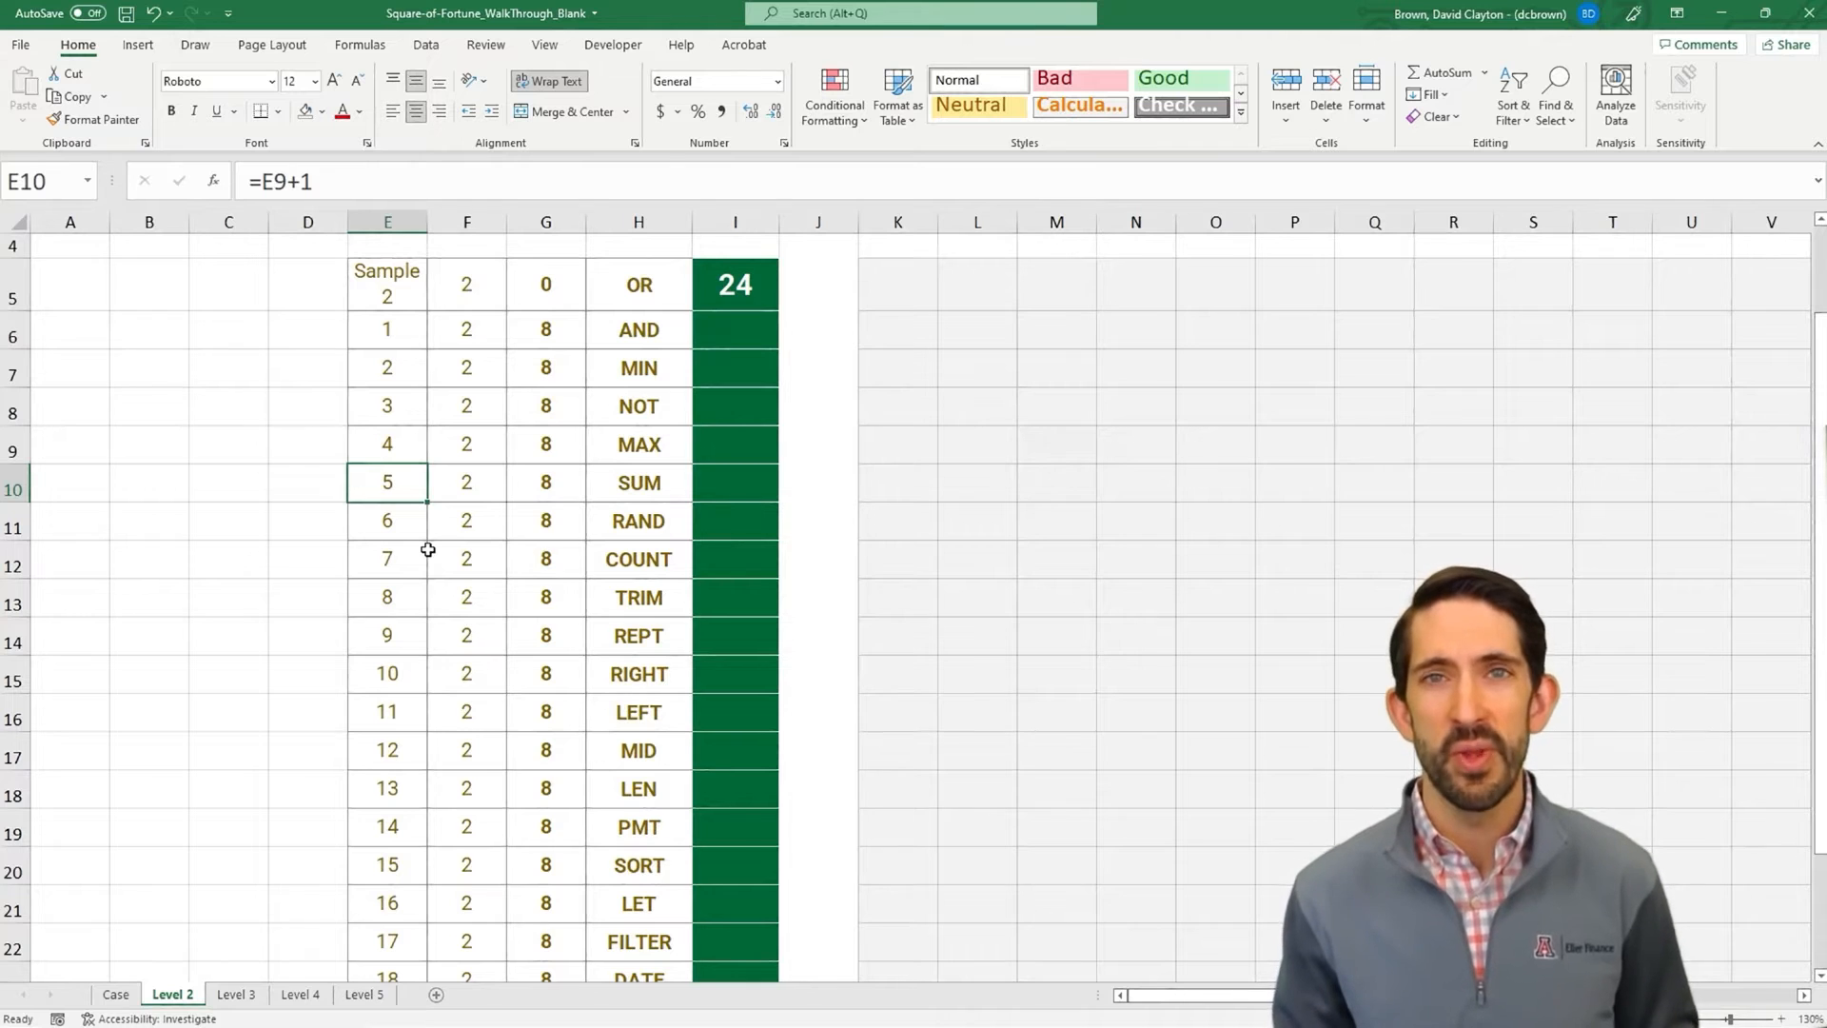
- Review the Level 2 question and its column headings on the Case sheet
key("ctrl+Page_Up")
key("ctrl+Up")
key("Left")
key("Up")
key("Up")
key("Up")
key("Up")
key("Up")
key("Down")
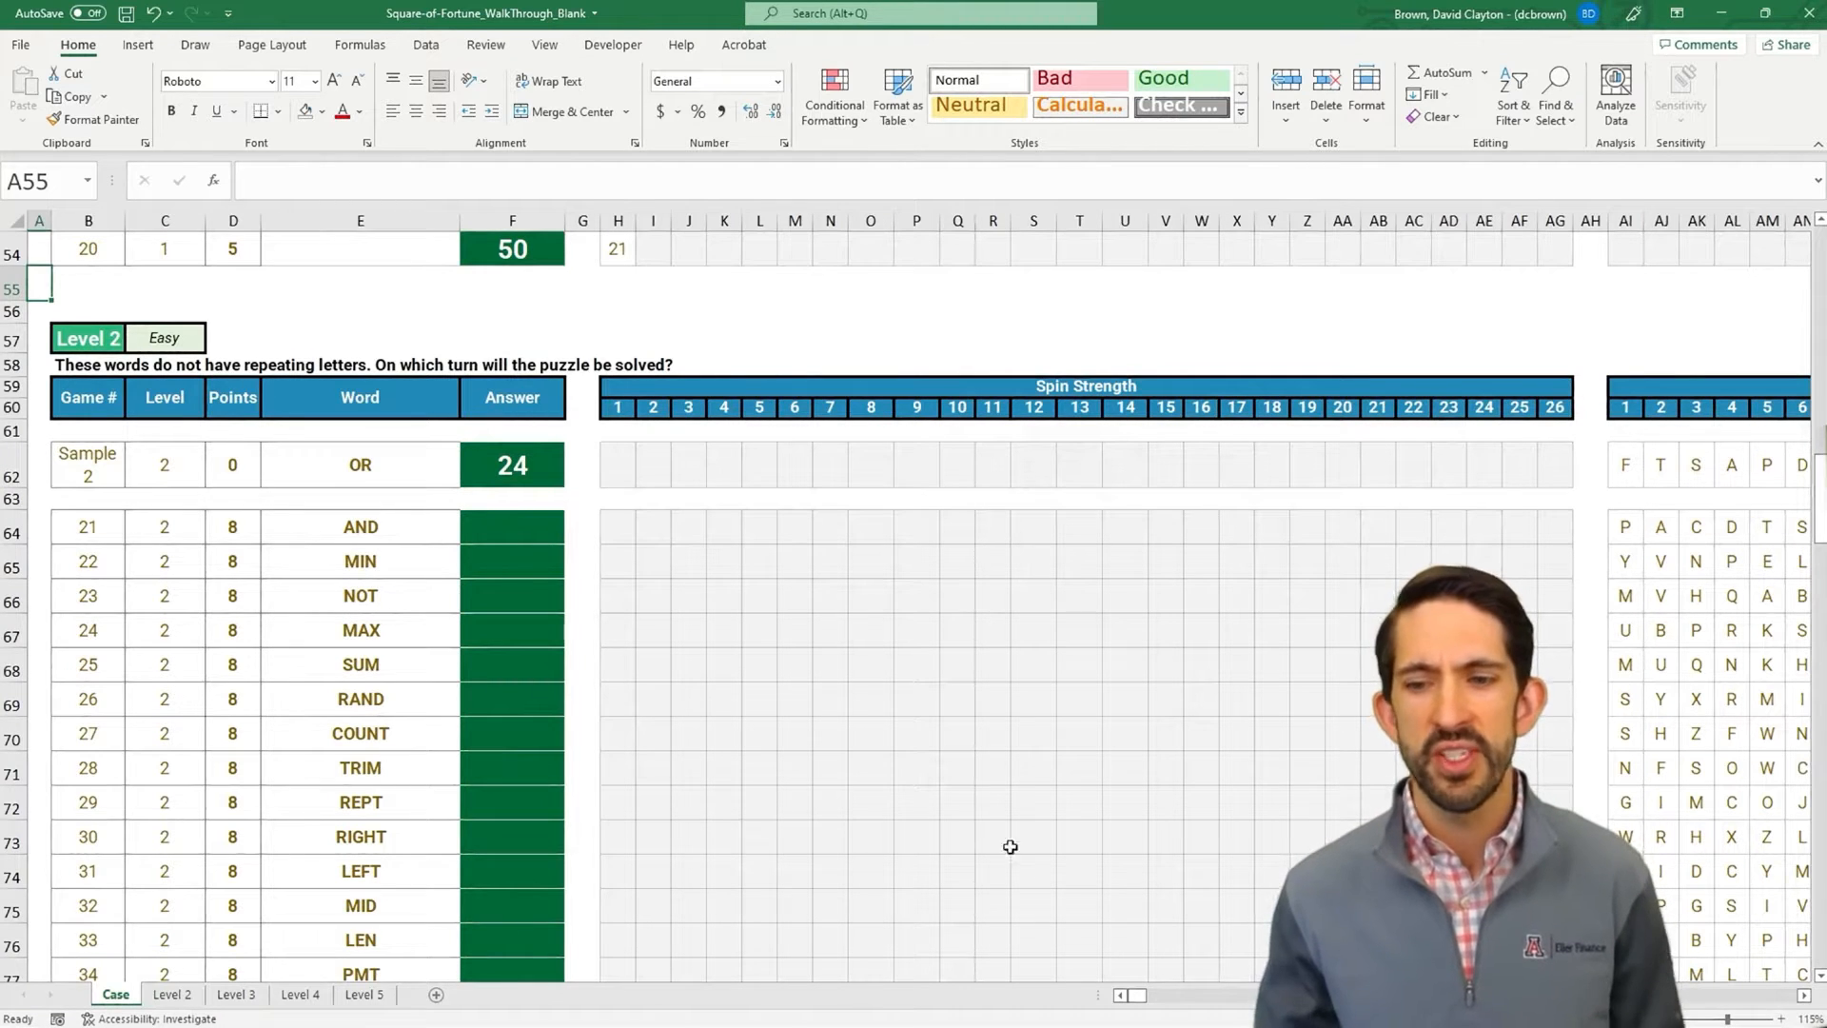
- Examine the guessed letters on the Level 2 sheet, starting with Sample 2's first guesses from AL5
left_click(171, 994)
left_click(1297, 641)
key("Right")
key("Right")
key("Right")
key("Right")
key("Right")
key("Right")
key("Right")
key("Right")
key("Right")
key("Right")
key("Right")
key("Right")
key("Right")
key("Right")
key("Right")
key("Right")
key("Right")
key("Right")
key("Right")
key("Right")
key("Right")
key("Right")
key("Right")
key("Right")
key("Right")
key("Right")
key("Right")
key("Right")
key("Right")
key("Right")
key("Right")
key("Right")
key("Right")
key("Right")
key("Right")
key("Right")
key("Right")
key("Right")
key("Right")
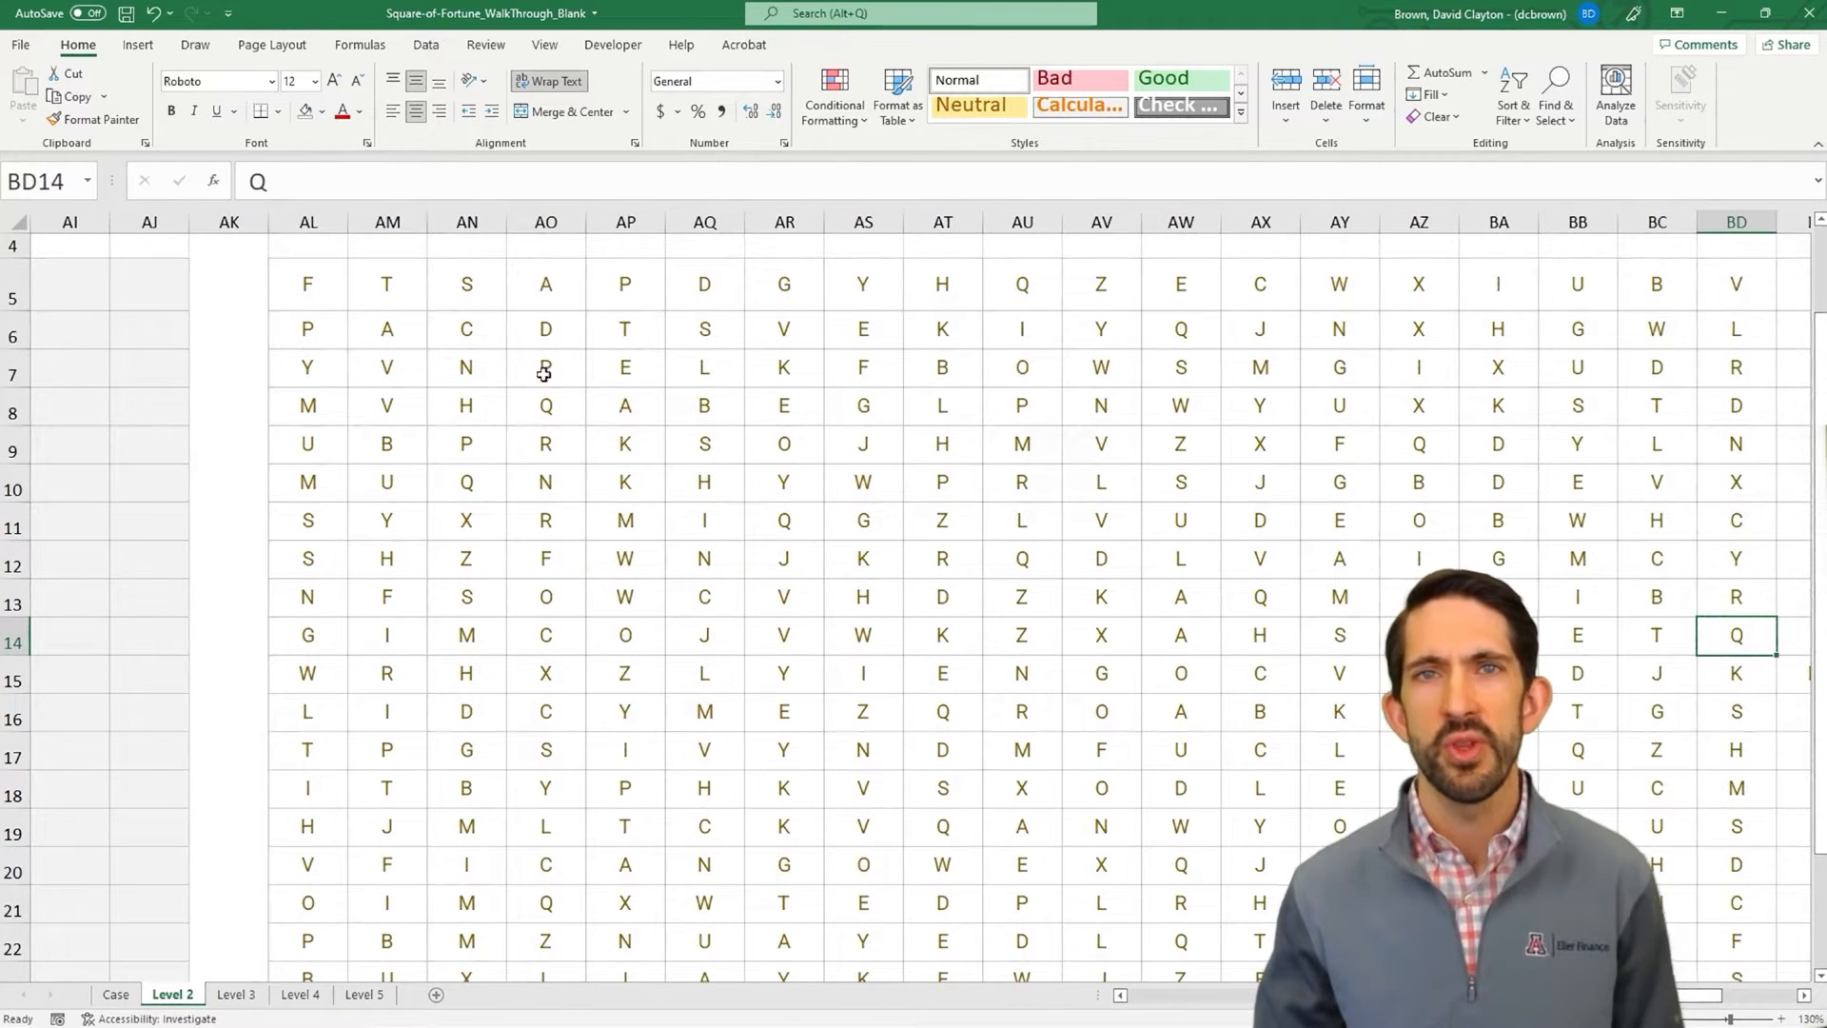
left_click(305, 291)
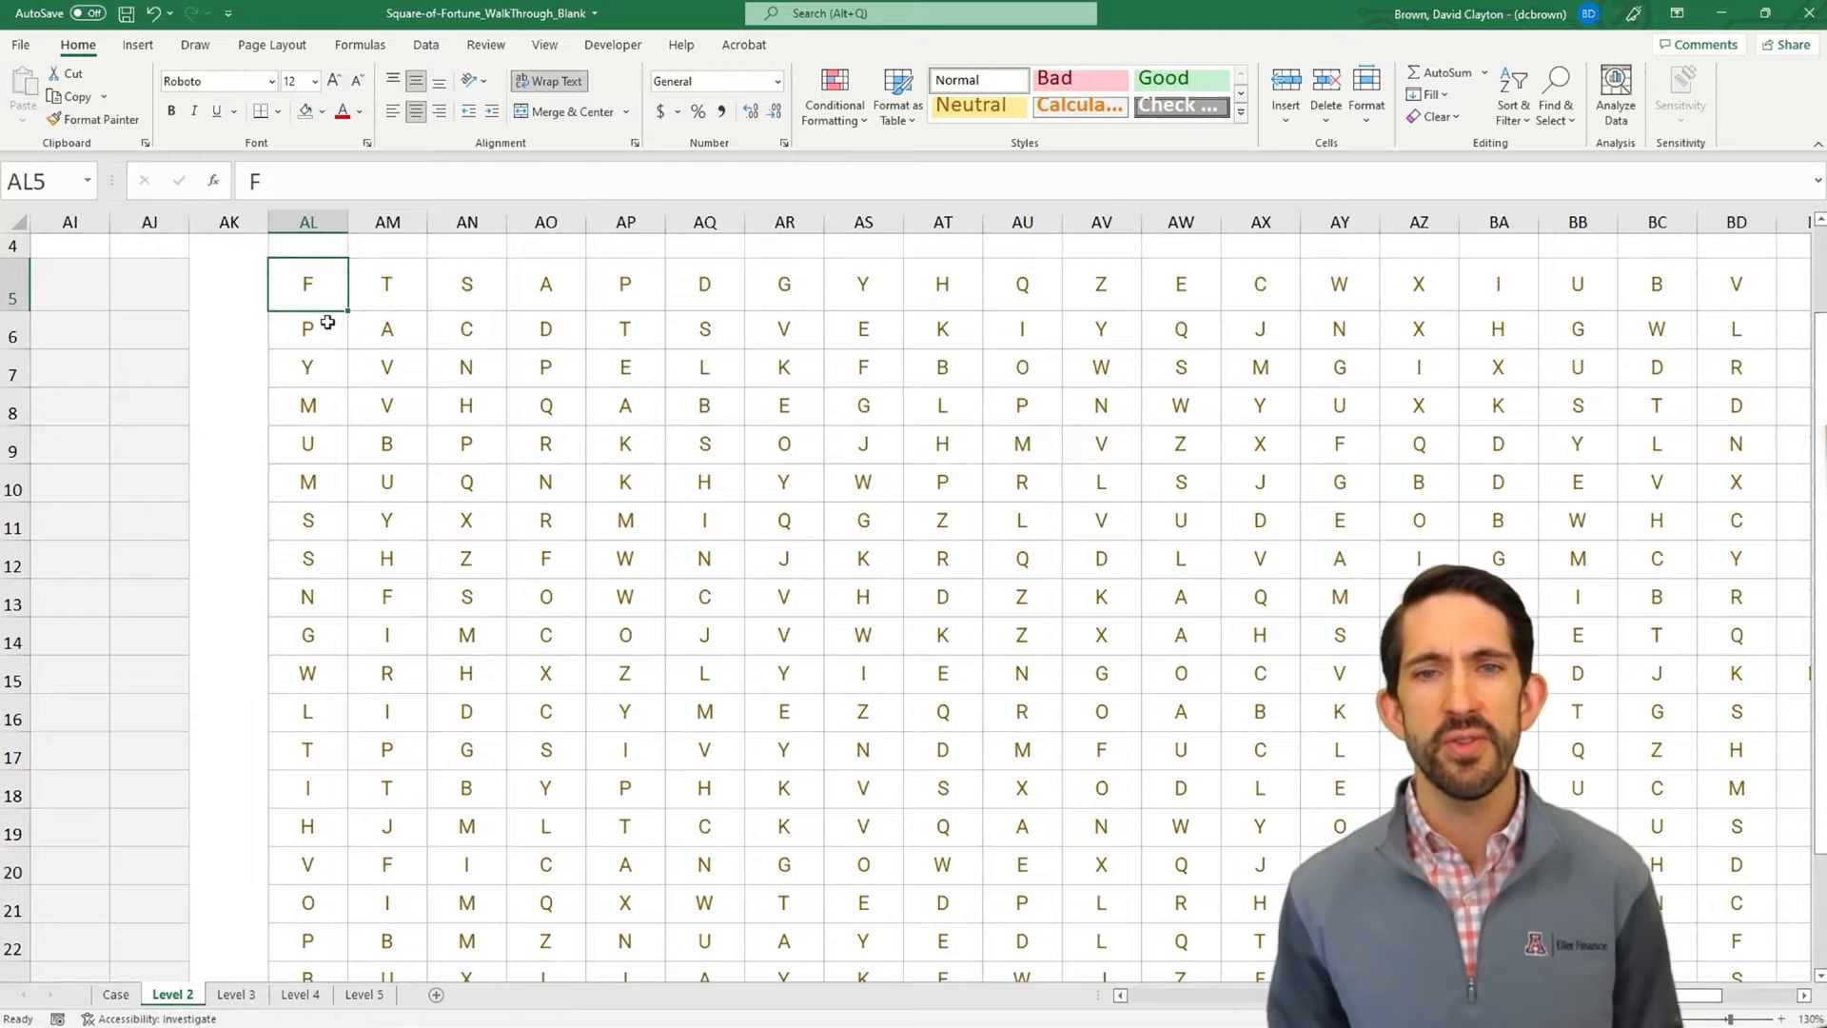
key("Right")
key("Right")
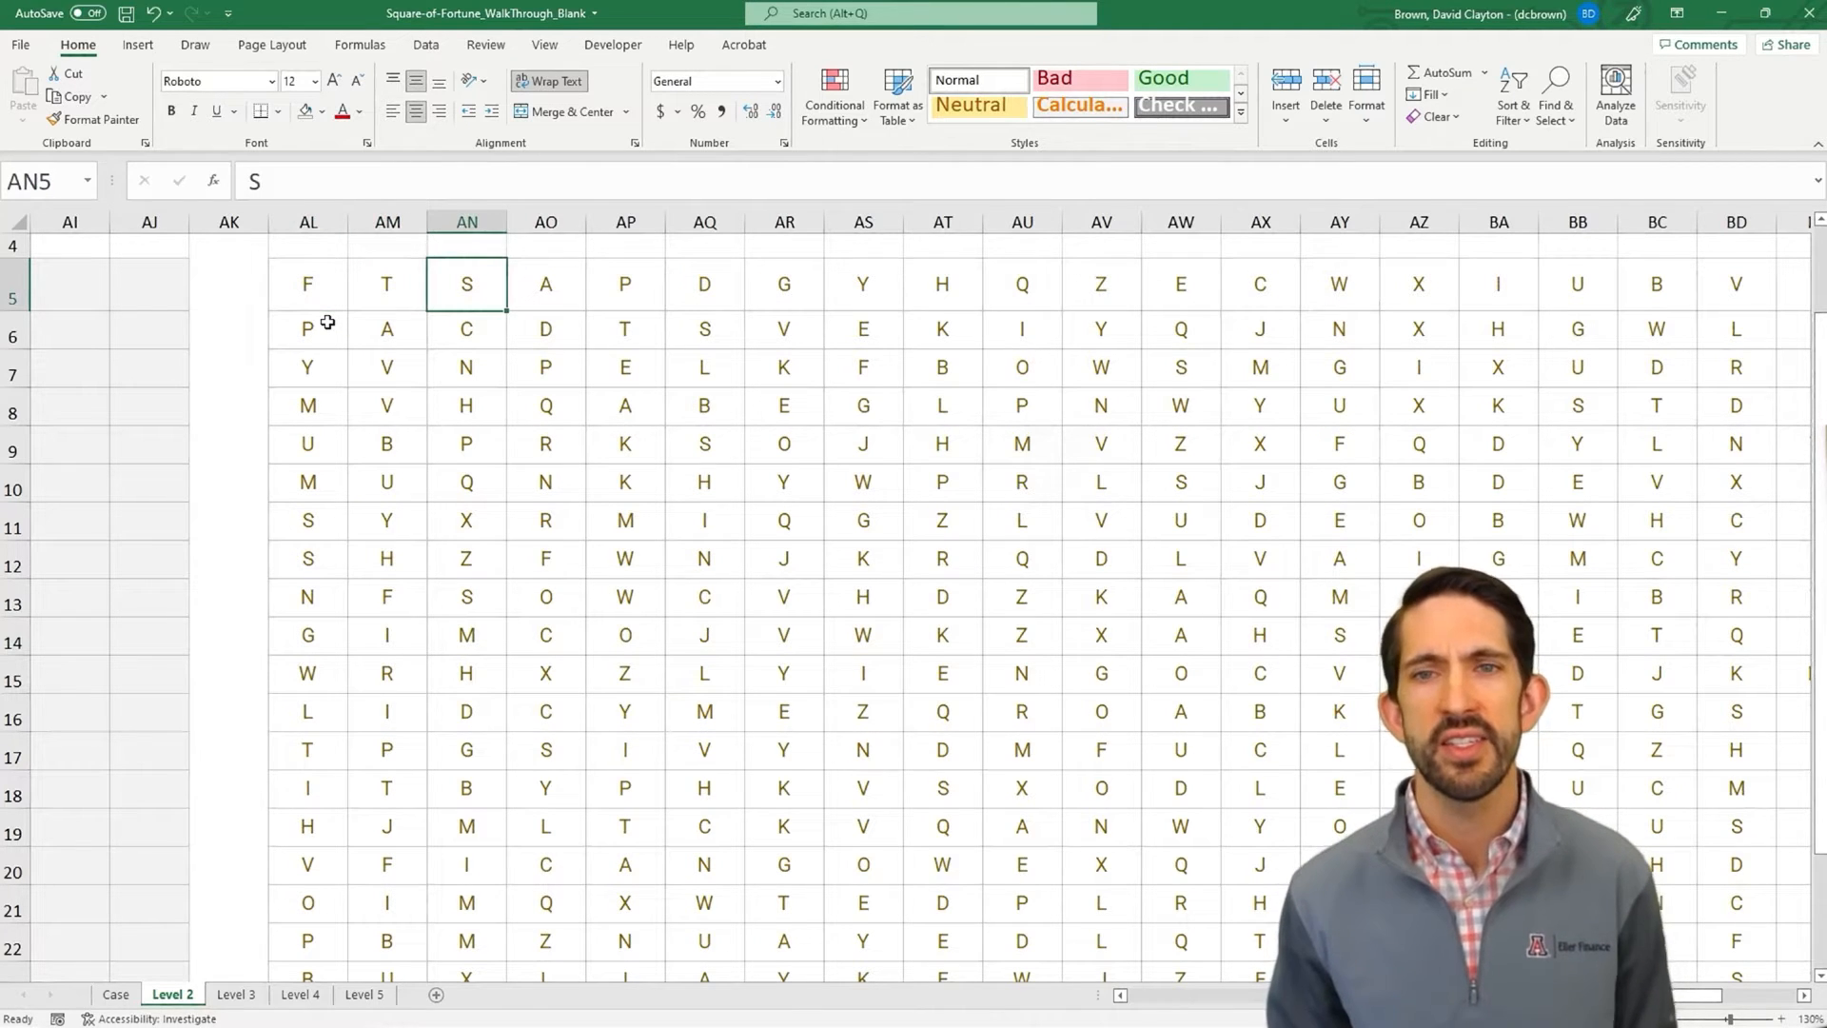
key("Right")
- Review Sample 2's level, points, word and answer in row 5 of the Level 2 sheet
key("ctrl+Left")
key("Home")
key("Right")
key("Right")
key("Right")
key("Right")
key("Right")
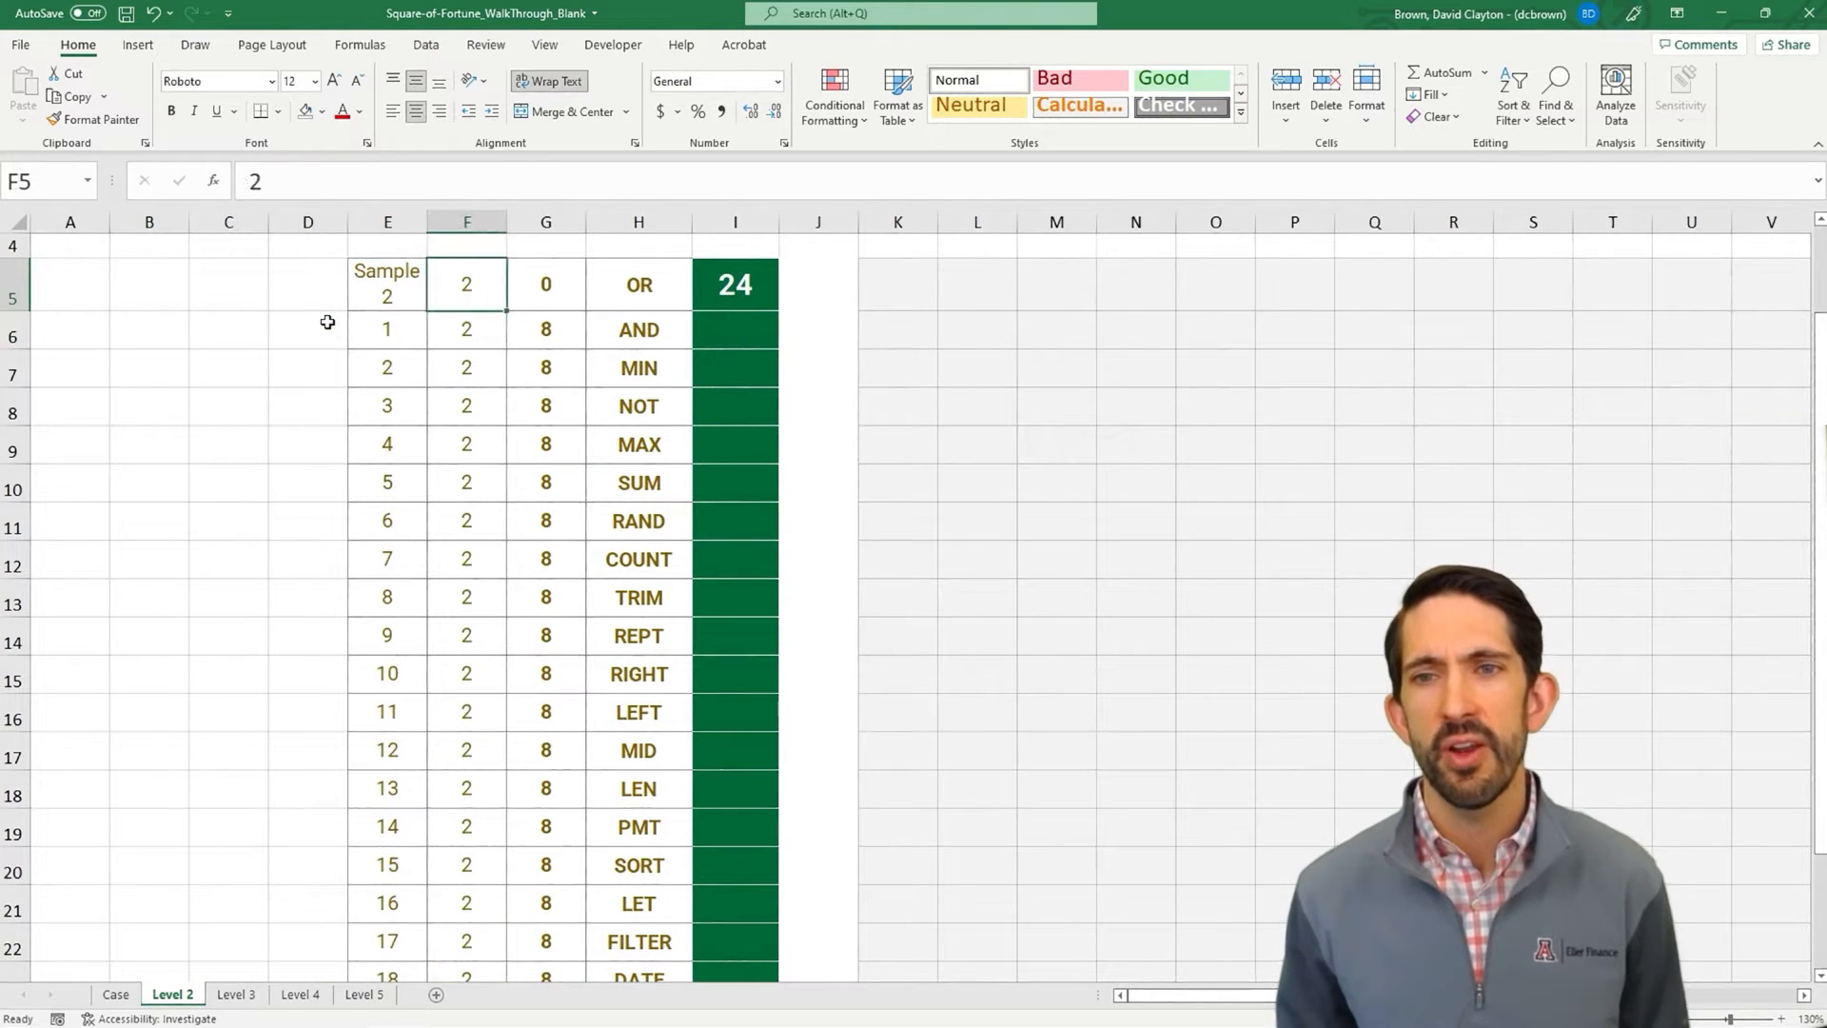
key("Right")
key("Right")
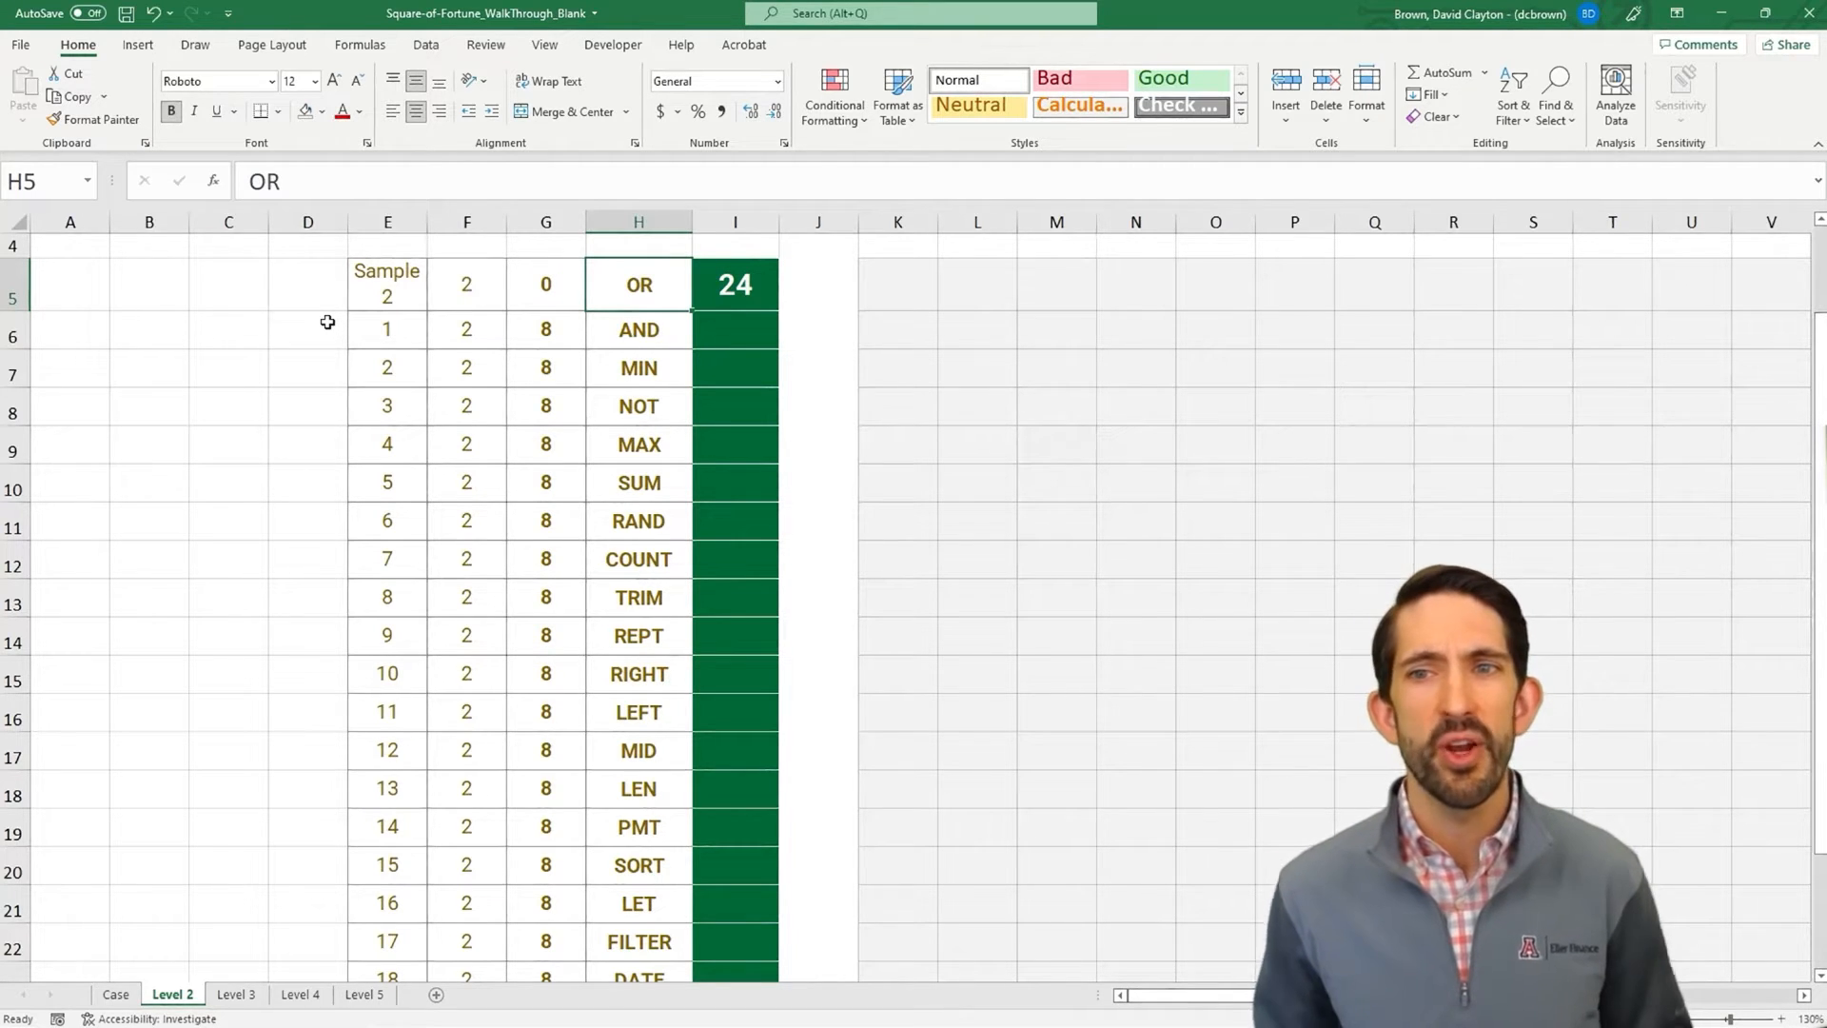
key("Right")
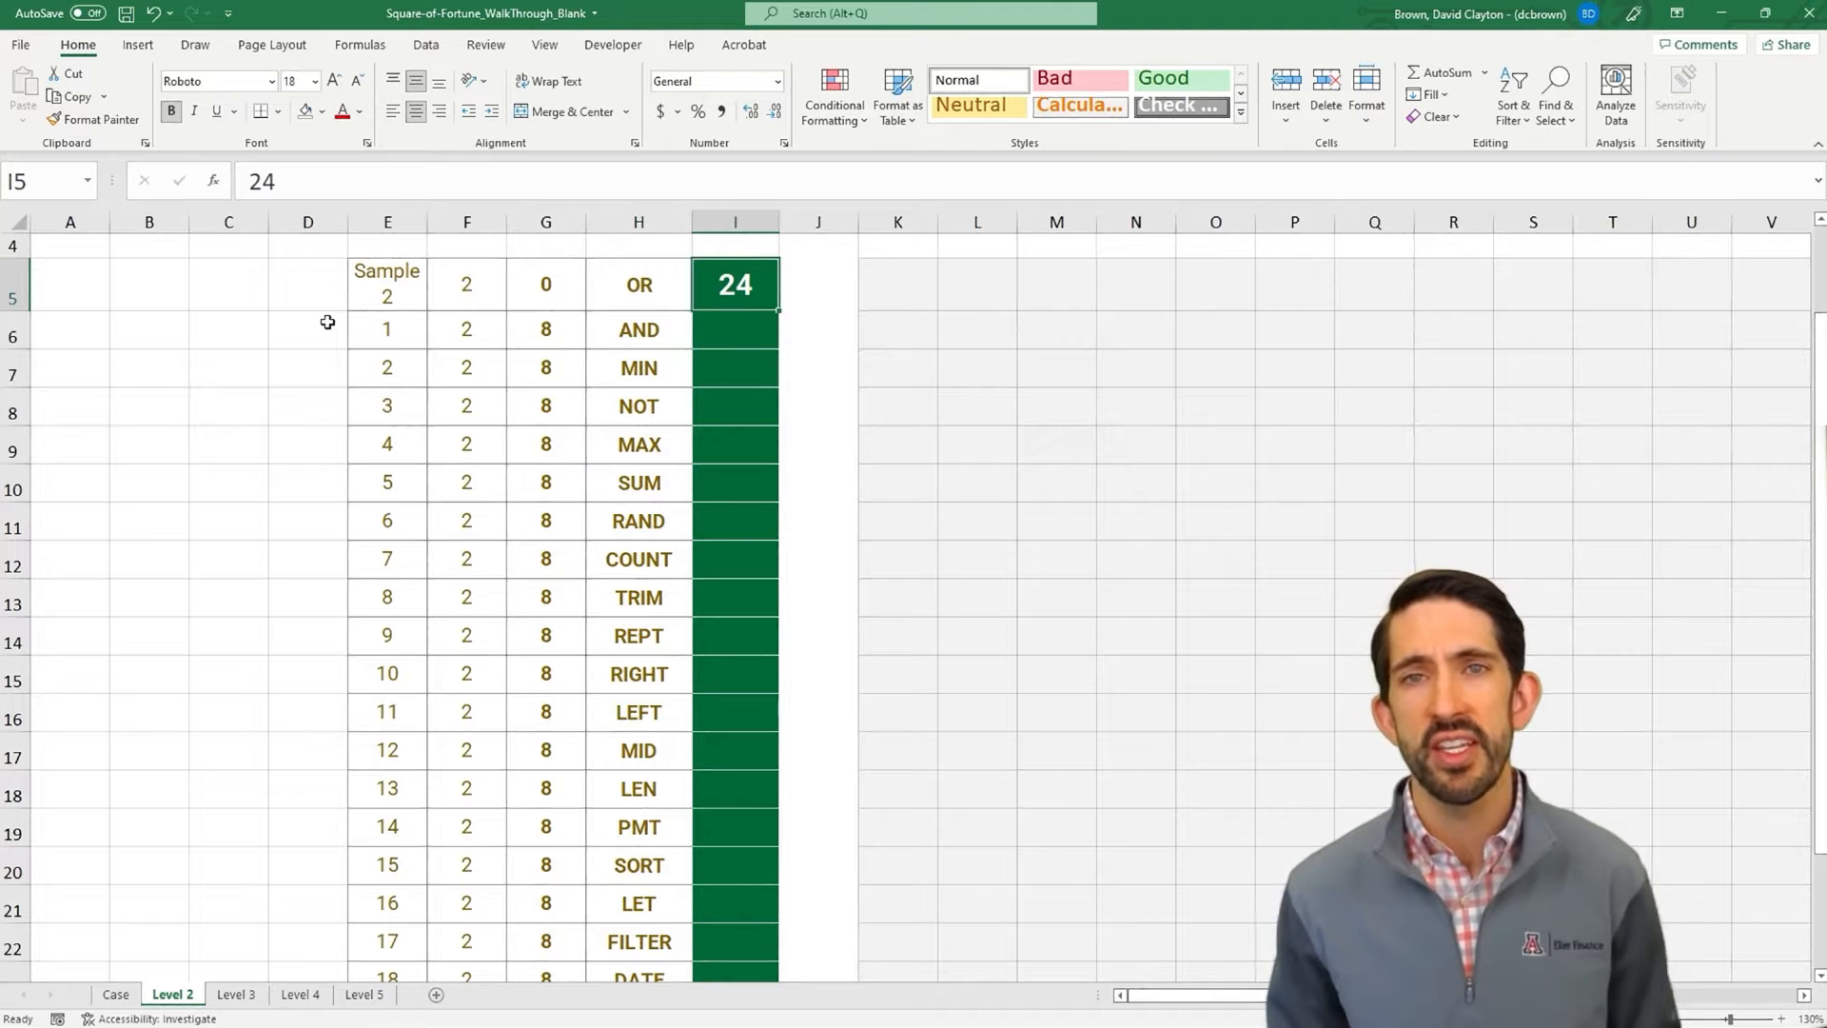
- Trace Sample 2's guessed letters along row 5 to check on which turn the word OR is solved
key("Right")
key("ctrl+Right")
key("ctrl+Right")
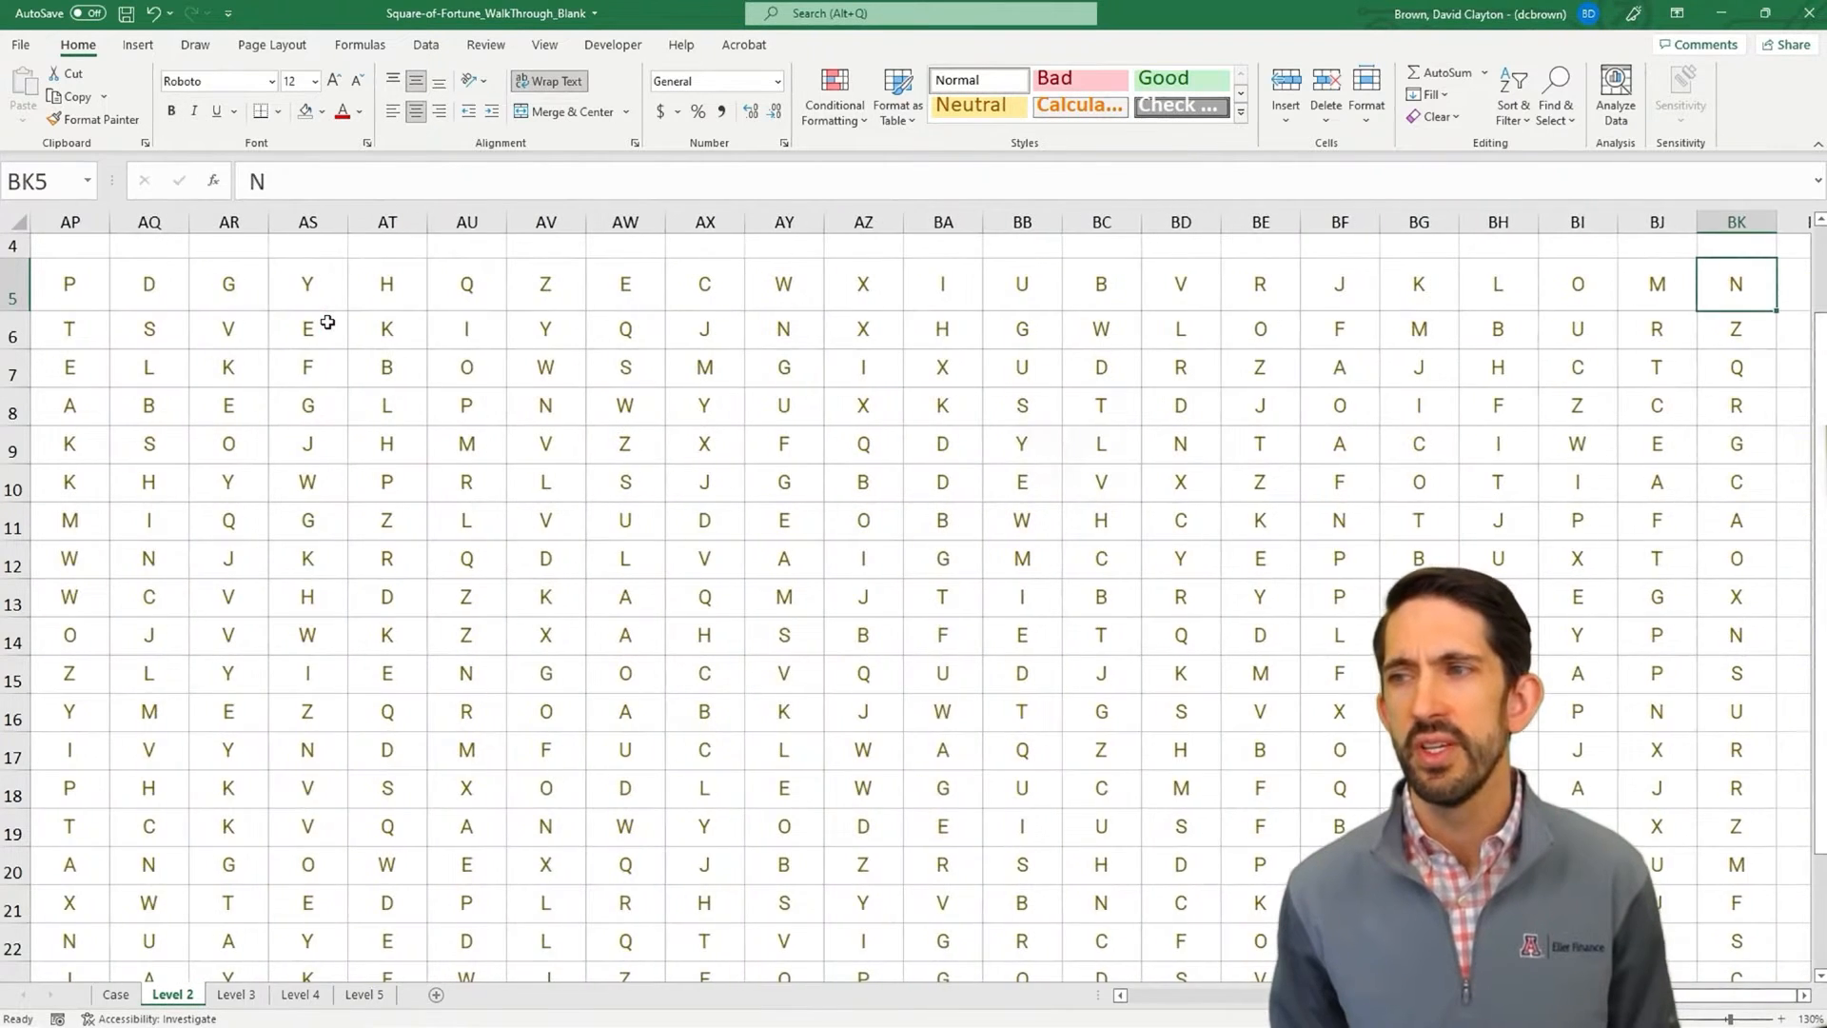
key("Right")
key("Left")
key("Left")
key("Left")
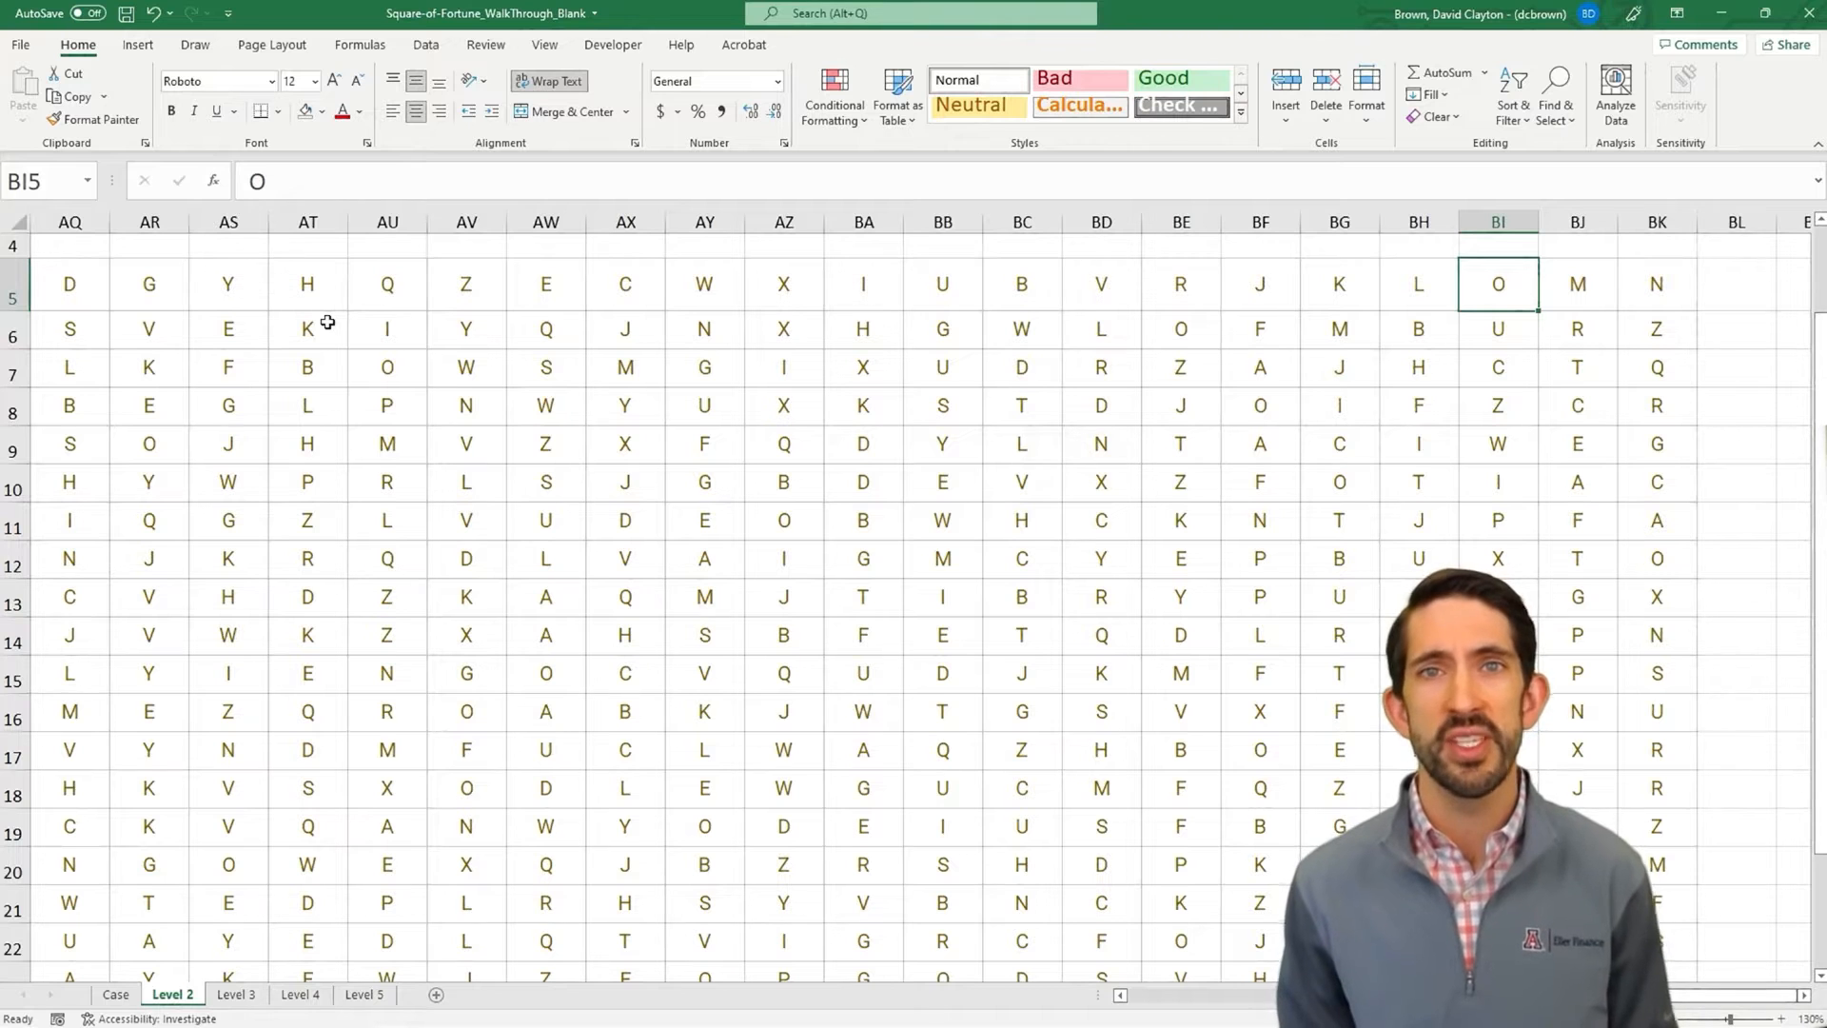
key("ctrl+Left")
key("ctrl+Left")
key("ctrl+Left")
key("ctrl+Left")
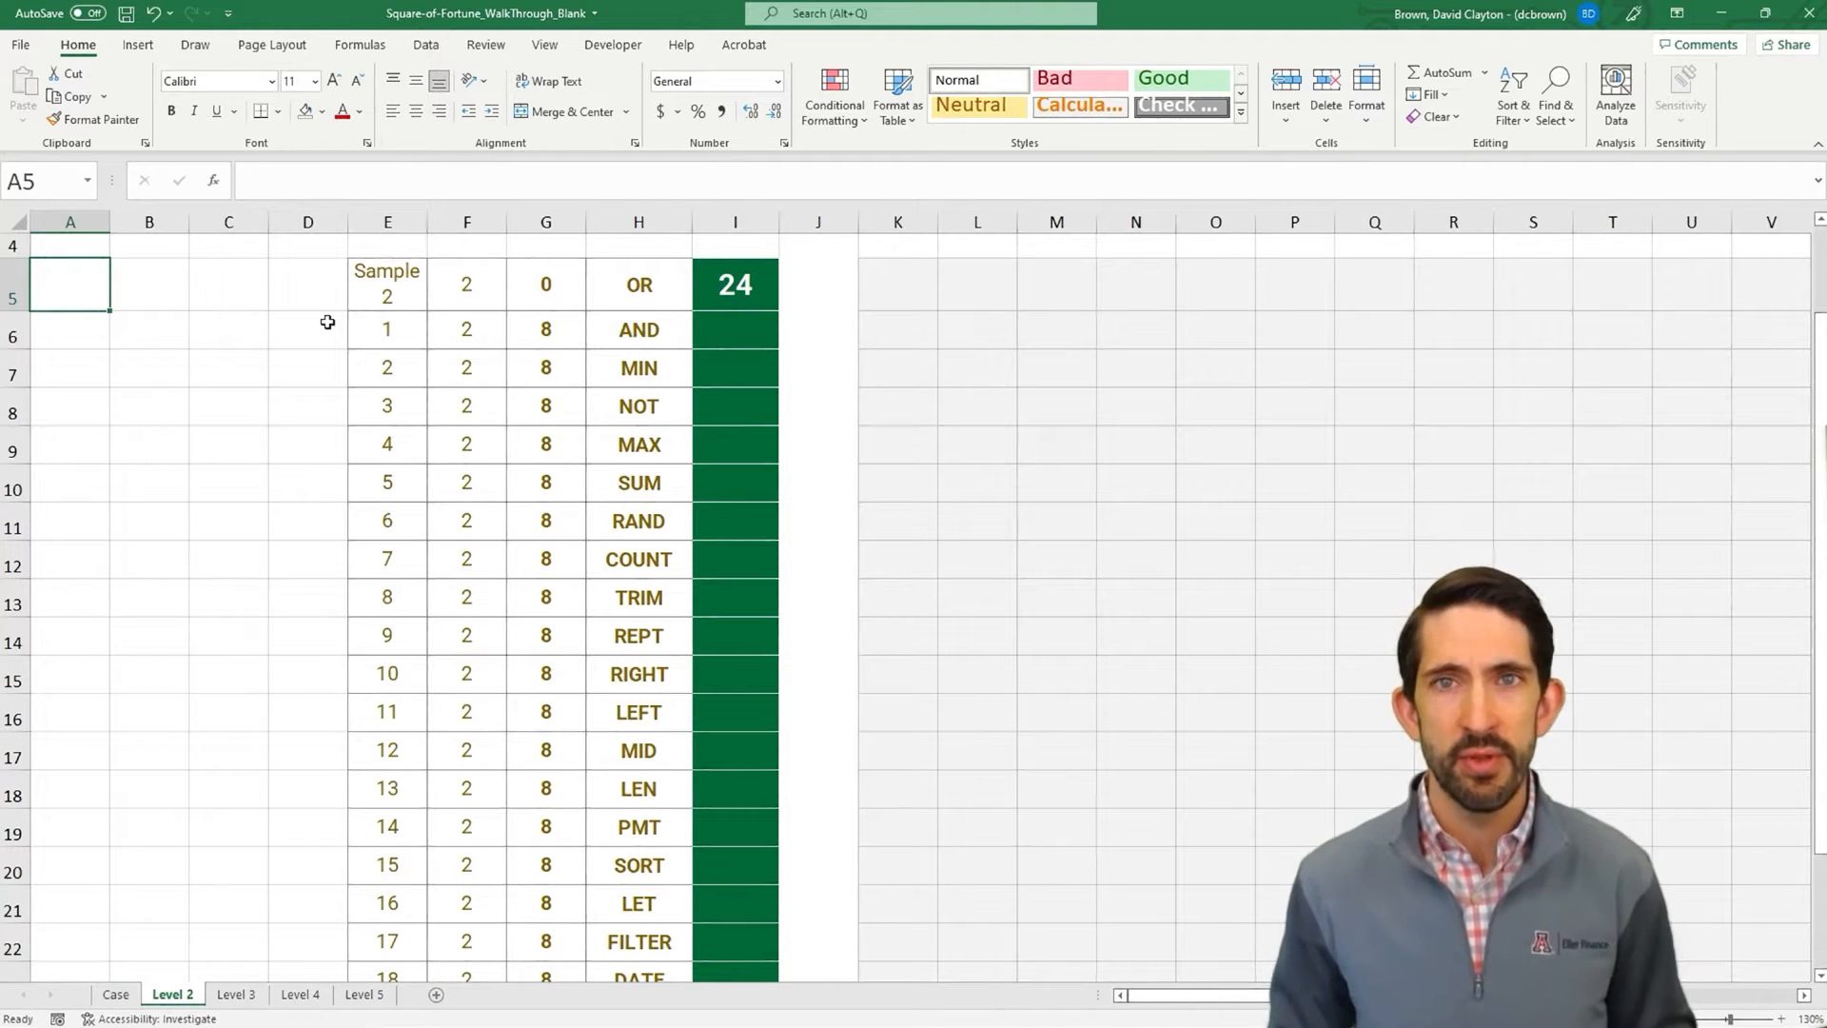
- Enter 0 in D27 below the game list and fill the cell yellow
scroll(367, 352, "down", 4)
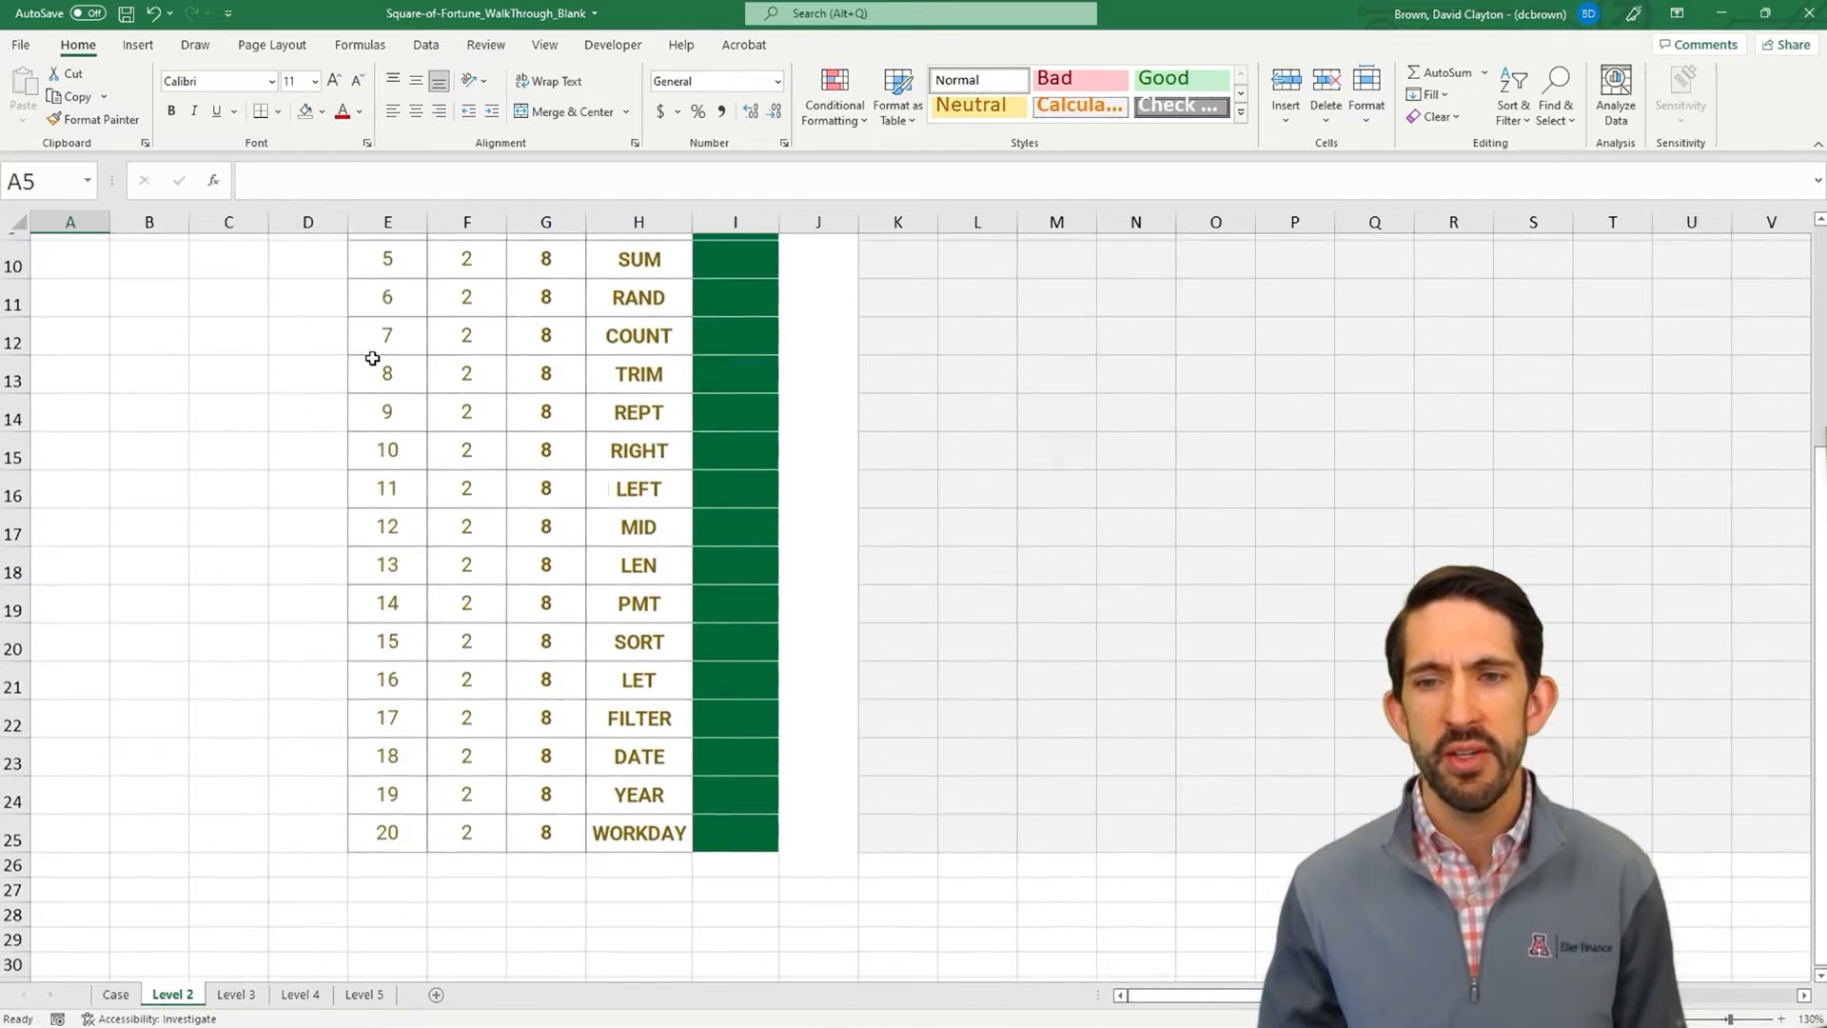
left_click(311, 653)
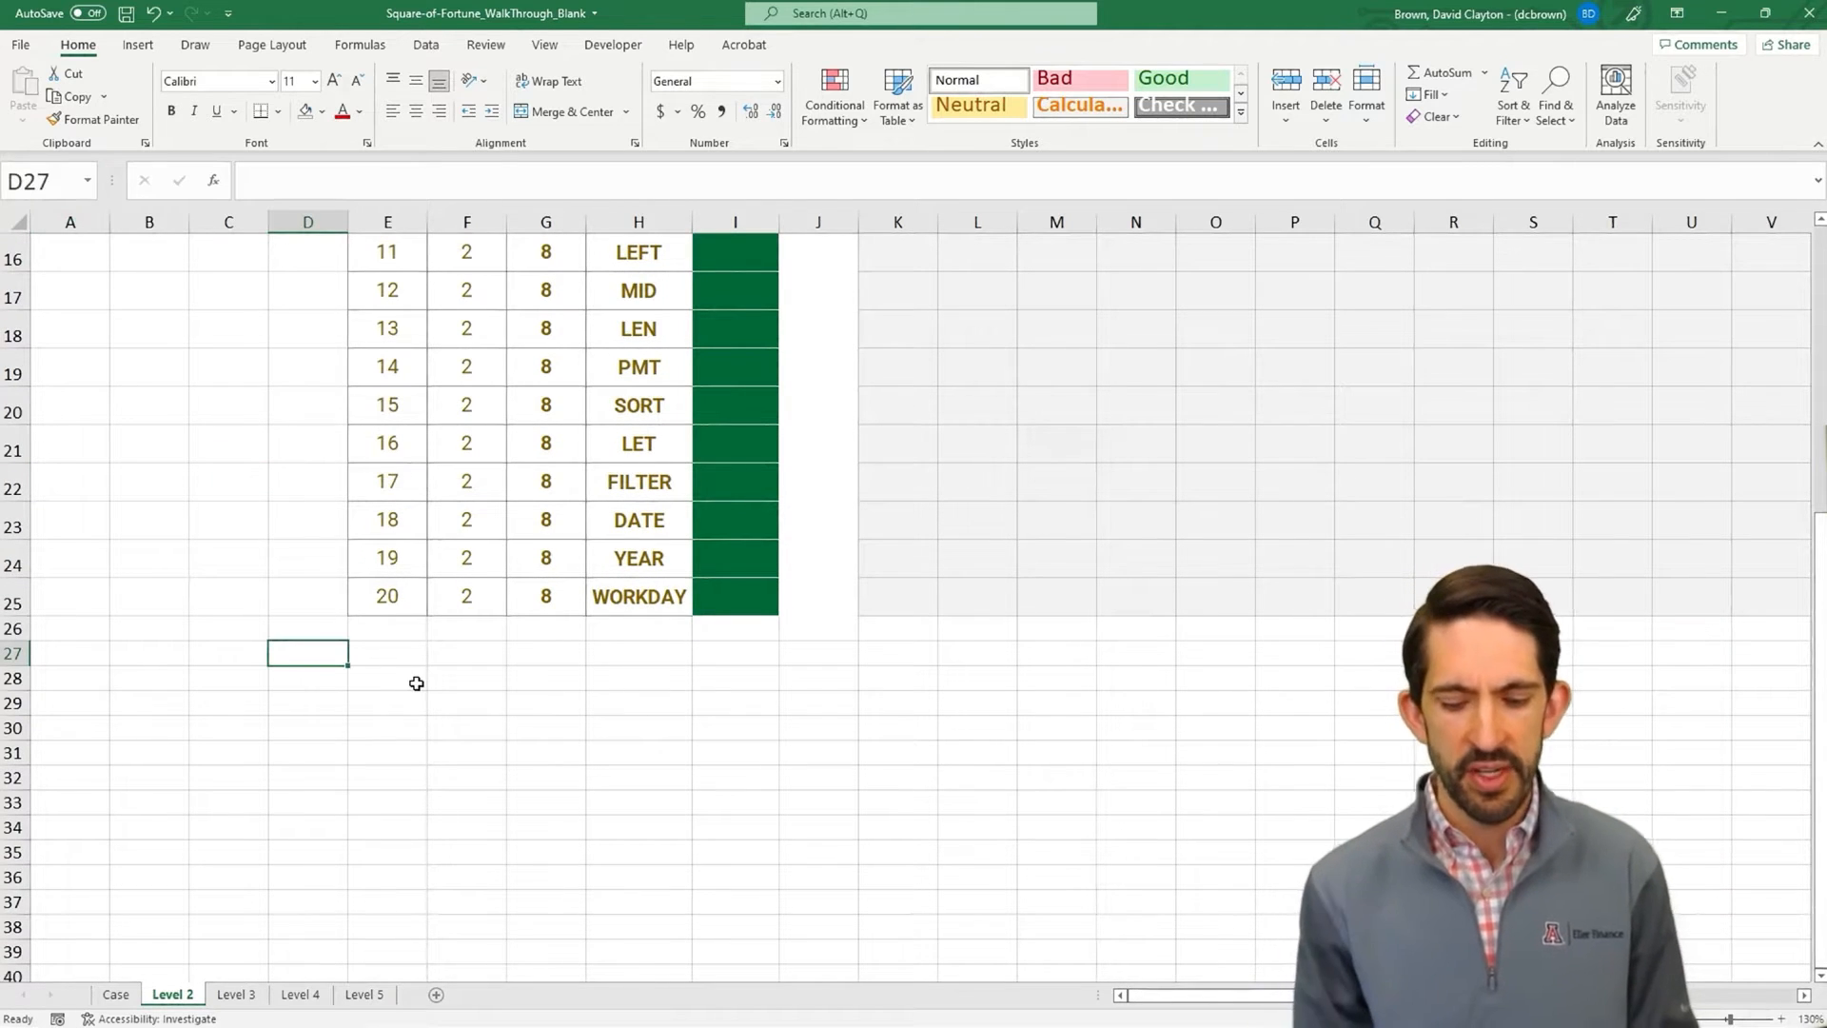
type("0")
key("Return")
key("Up")
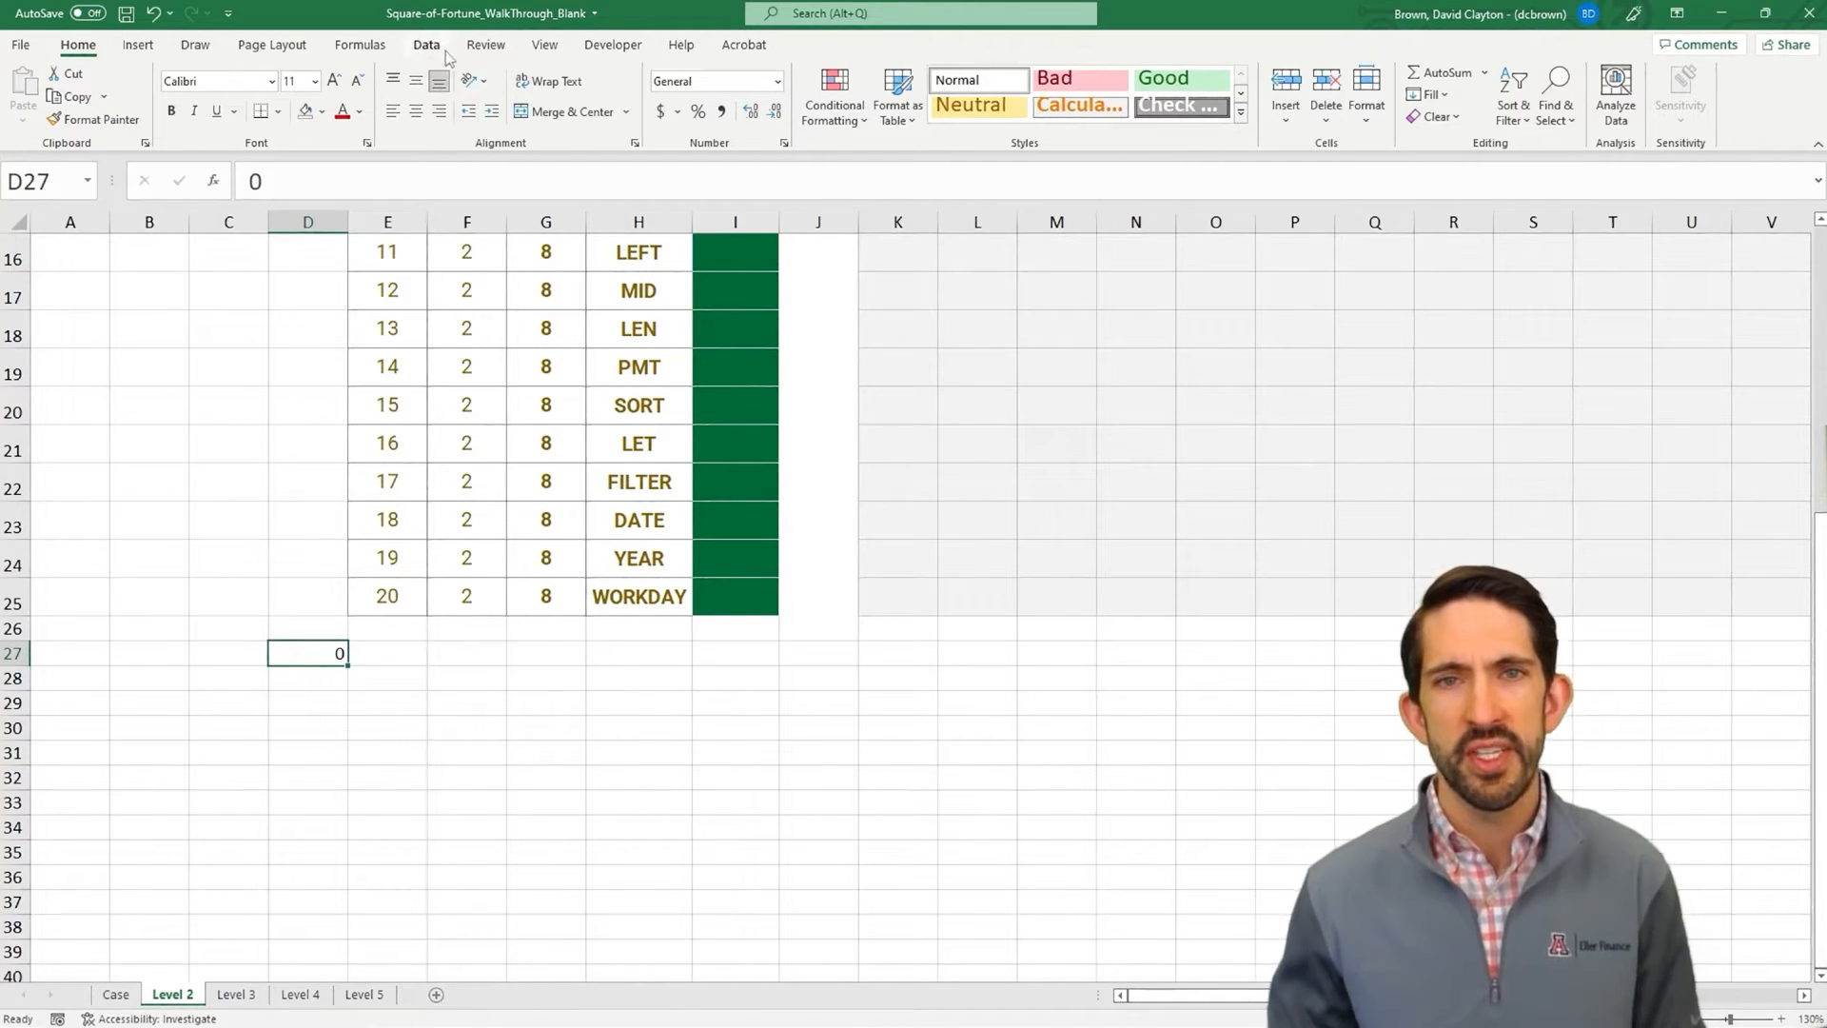
left_click(321, 112)
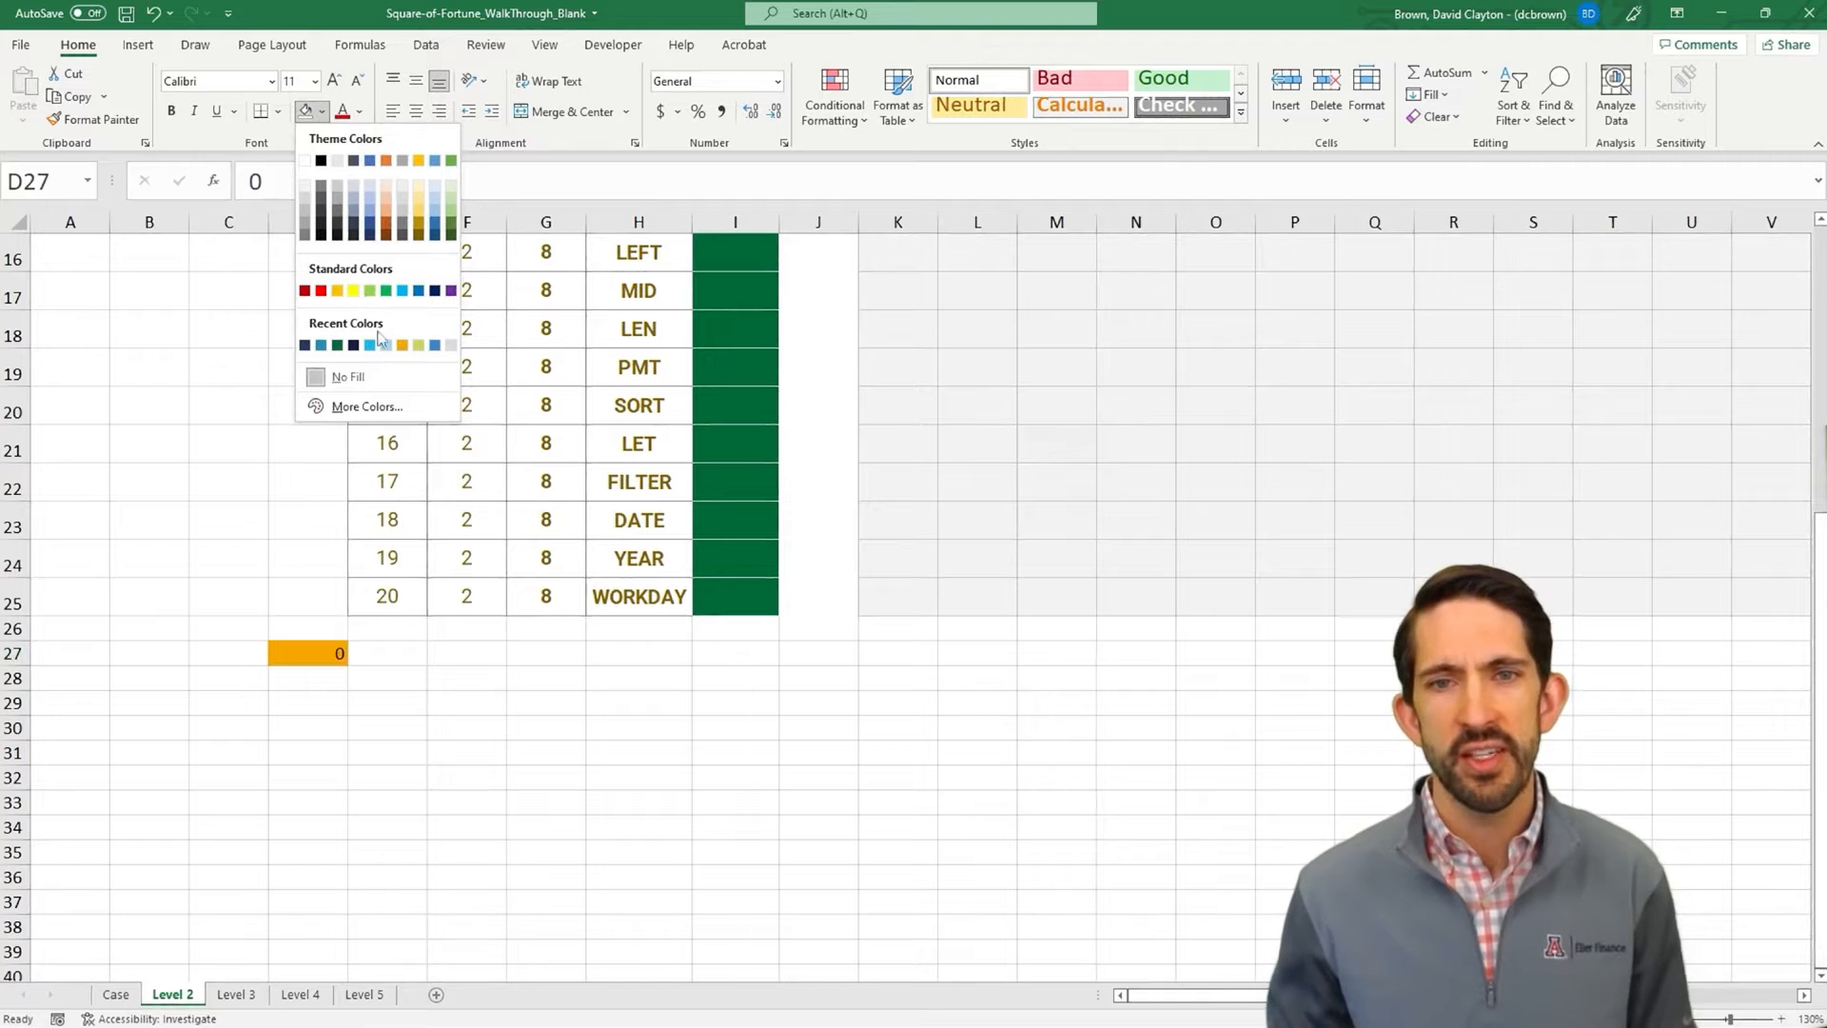
left_click(353, 291)
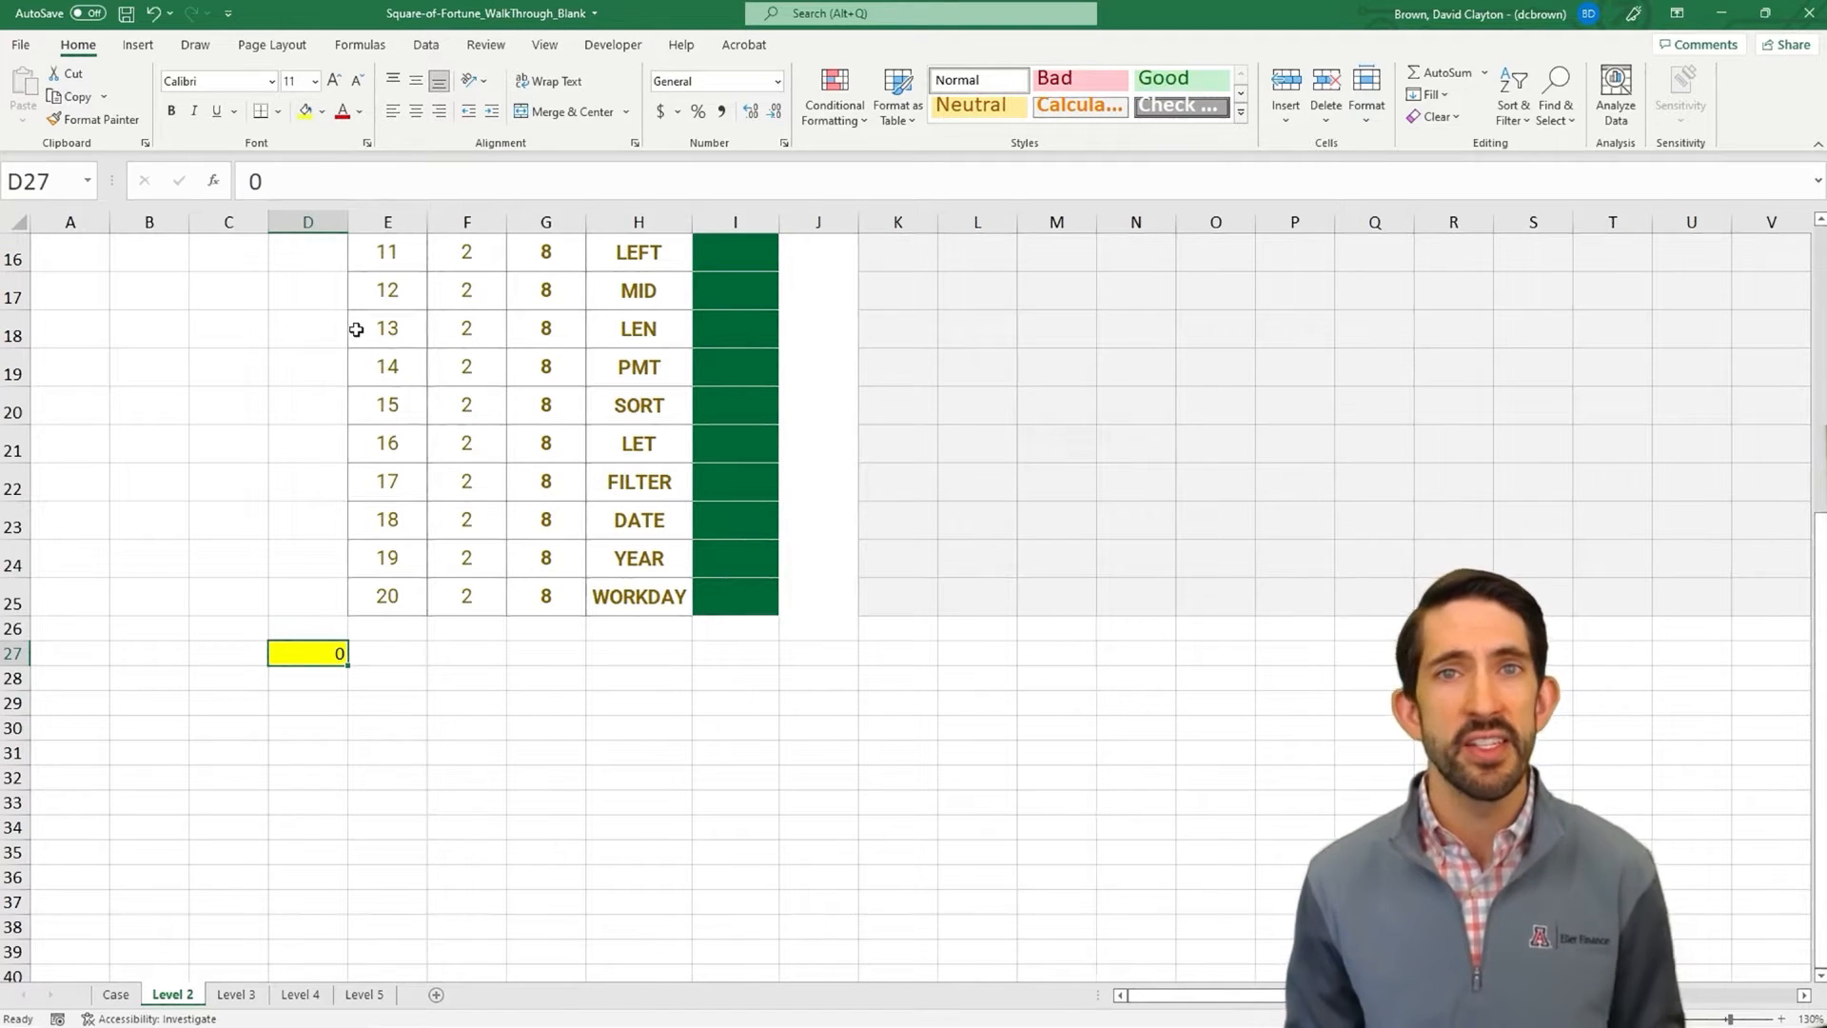
- Examine the words in column H from Sample 2 to game 20 and the empty cell H27 beneath them
key("Right")
key("Right")
key("Right")
key("Right")
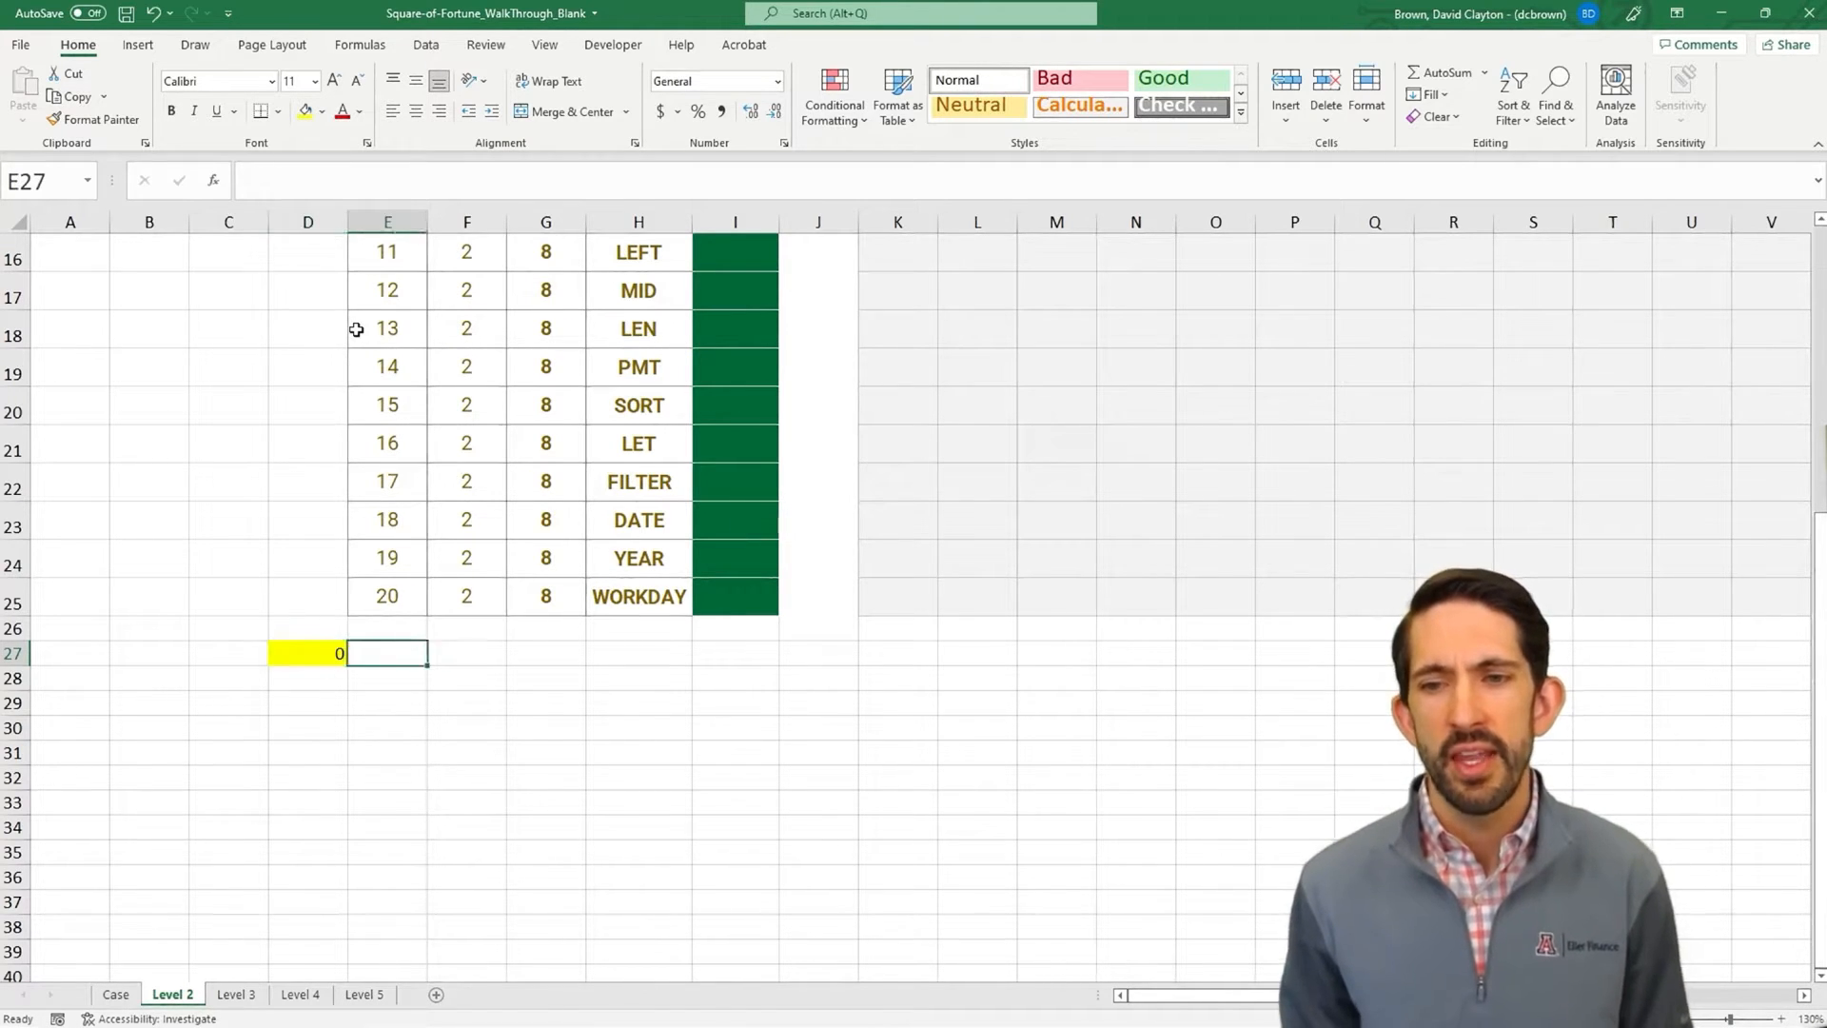
scroll(673, 490, "up", 5)
left_click(628, 371)
key("shift+Down")
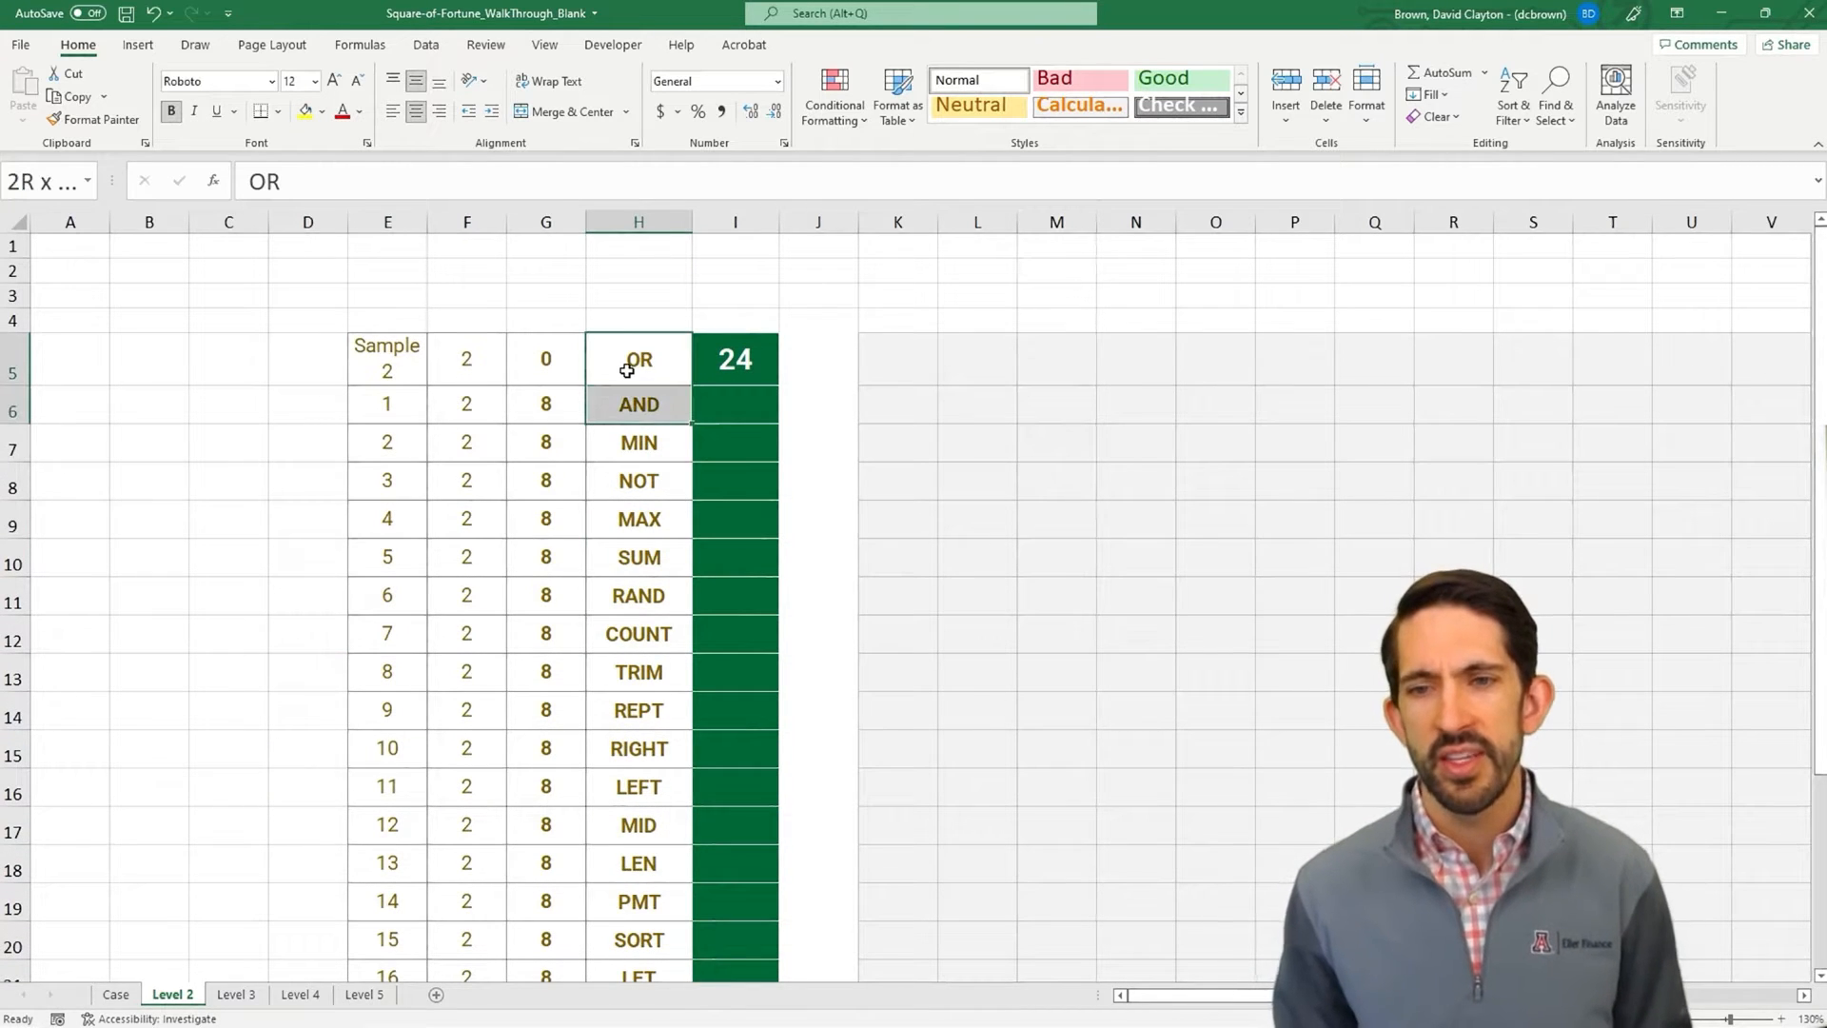
scroll(647, 390, "down", 4)
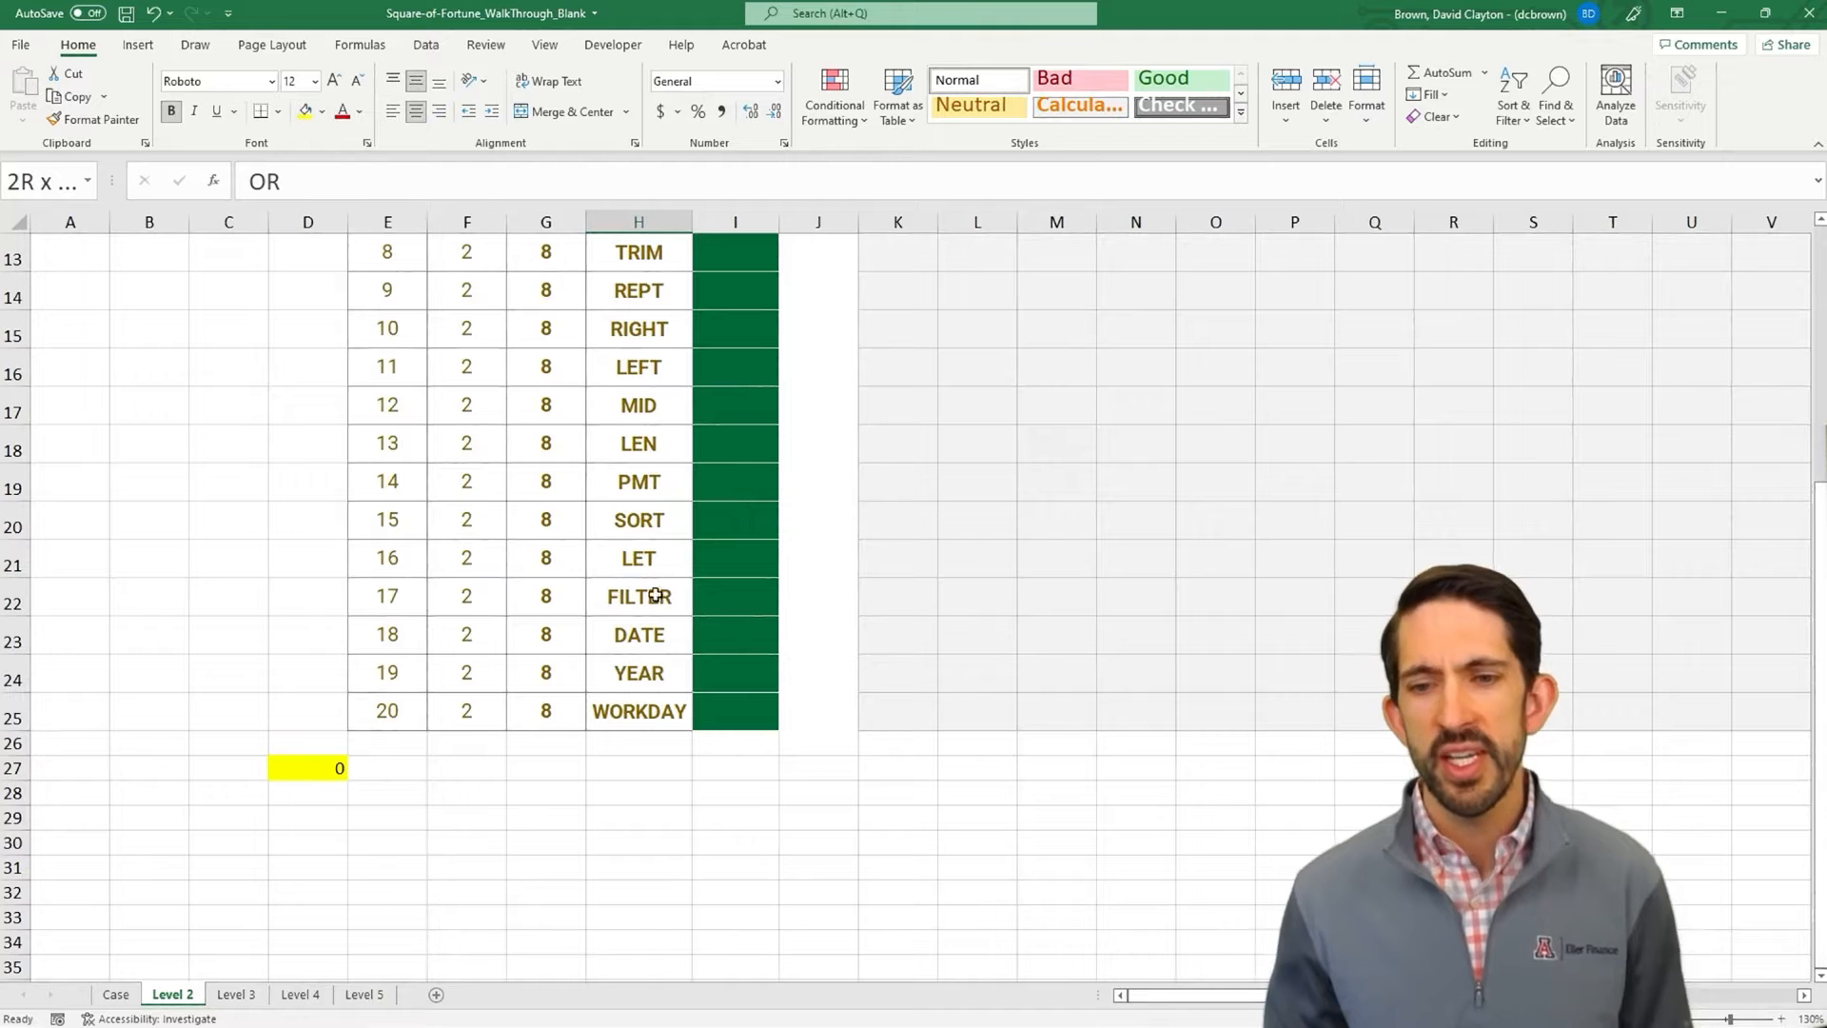
left_click(656, 767)
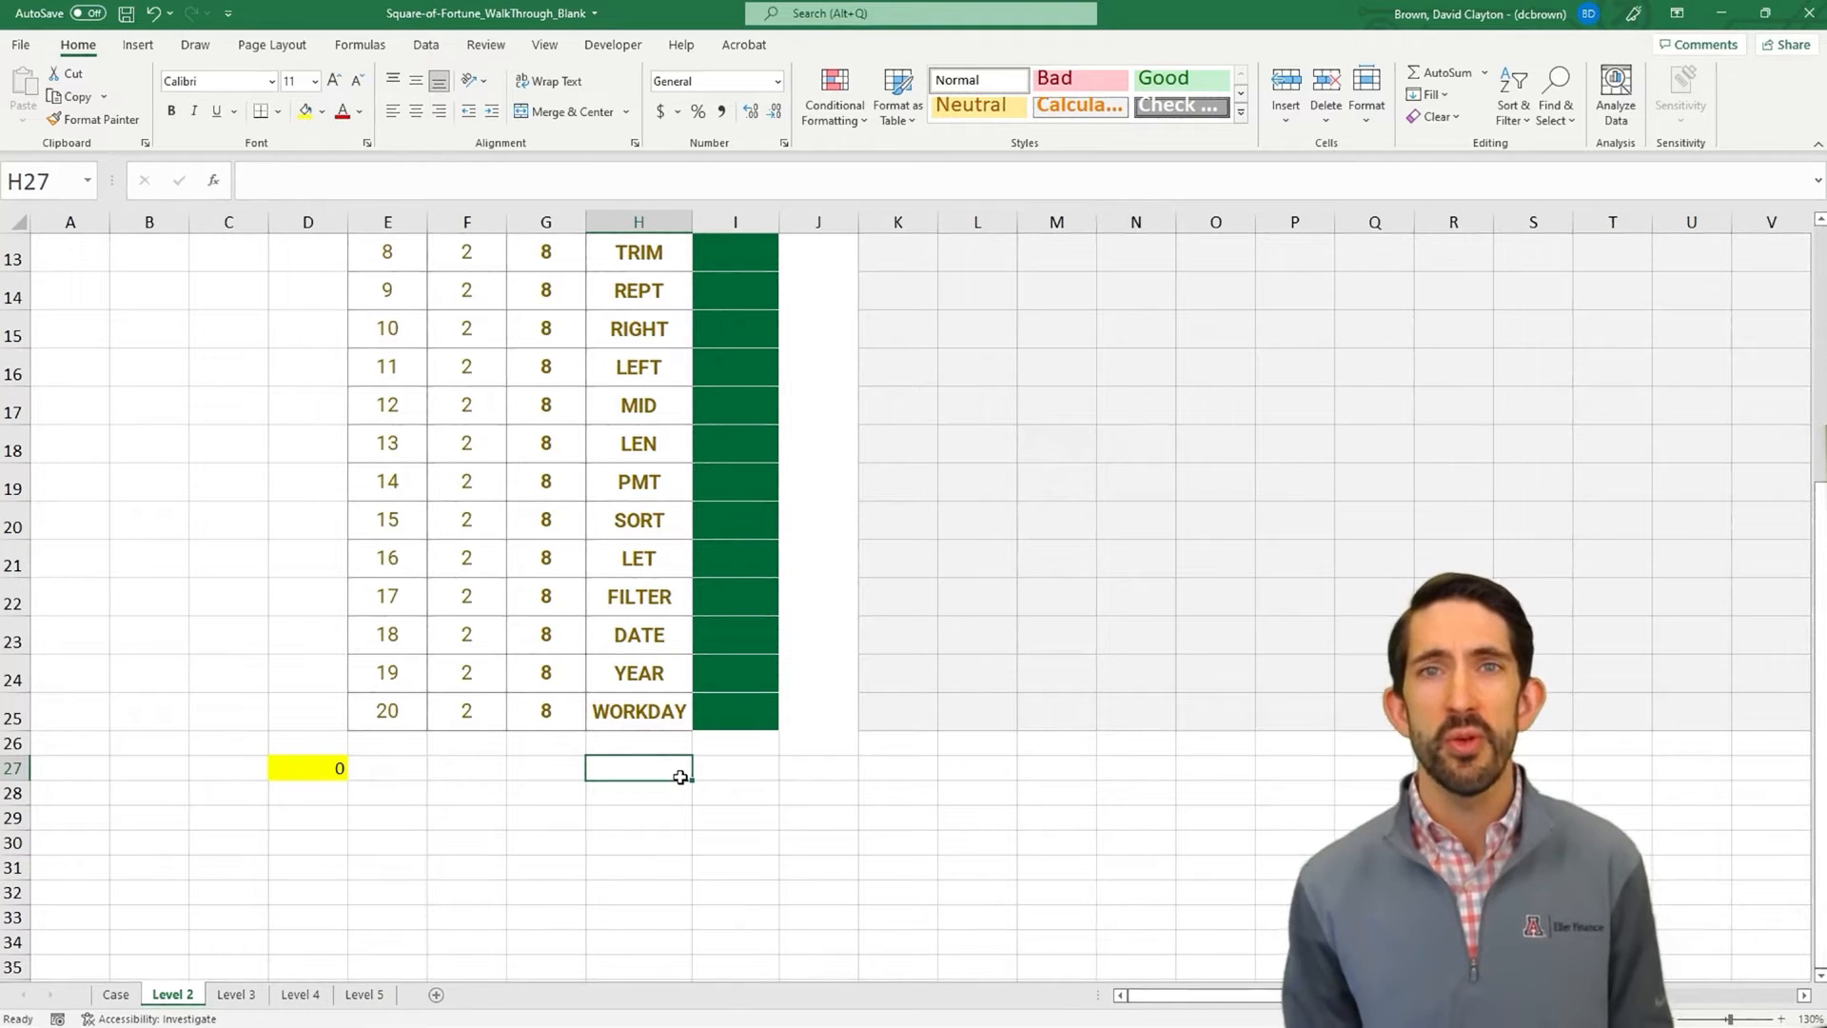
- Start an INDEX formula in H27 with the absolute array $H$5:$BK$25, covering the words and all guessed letters
left_click(312, 766)
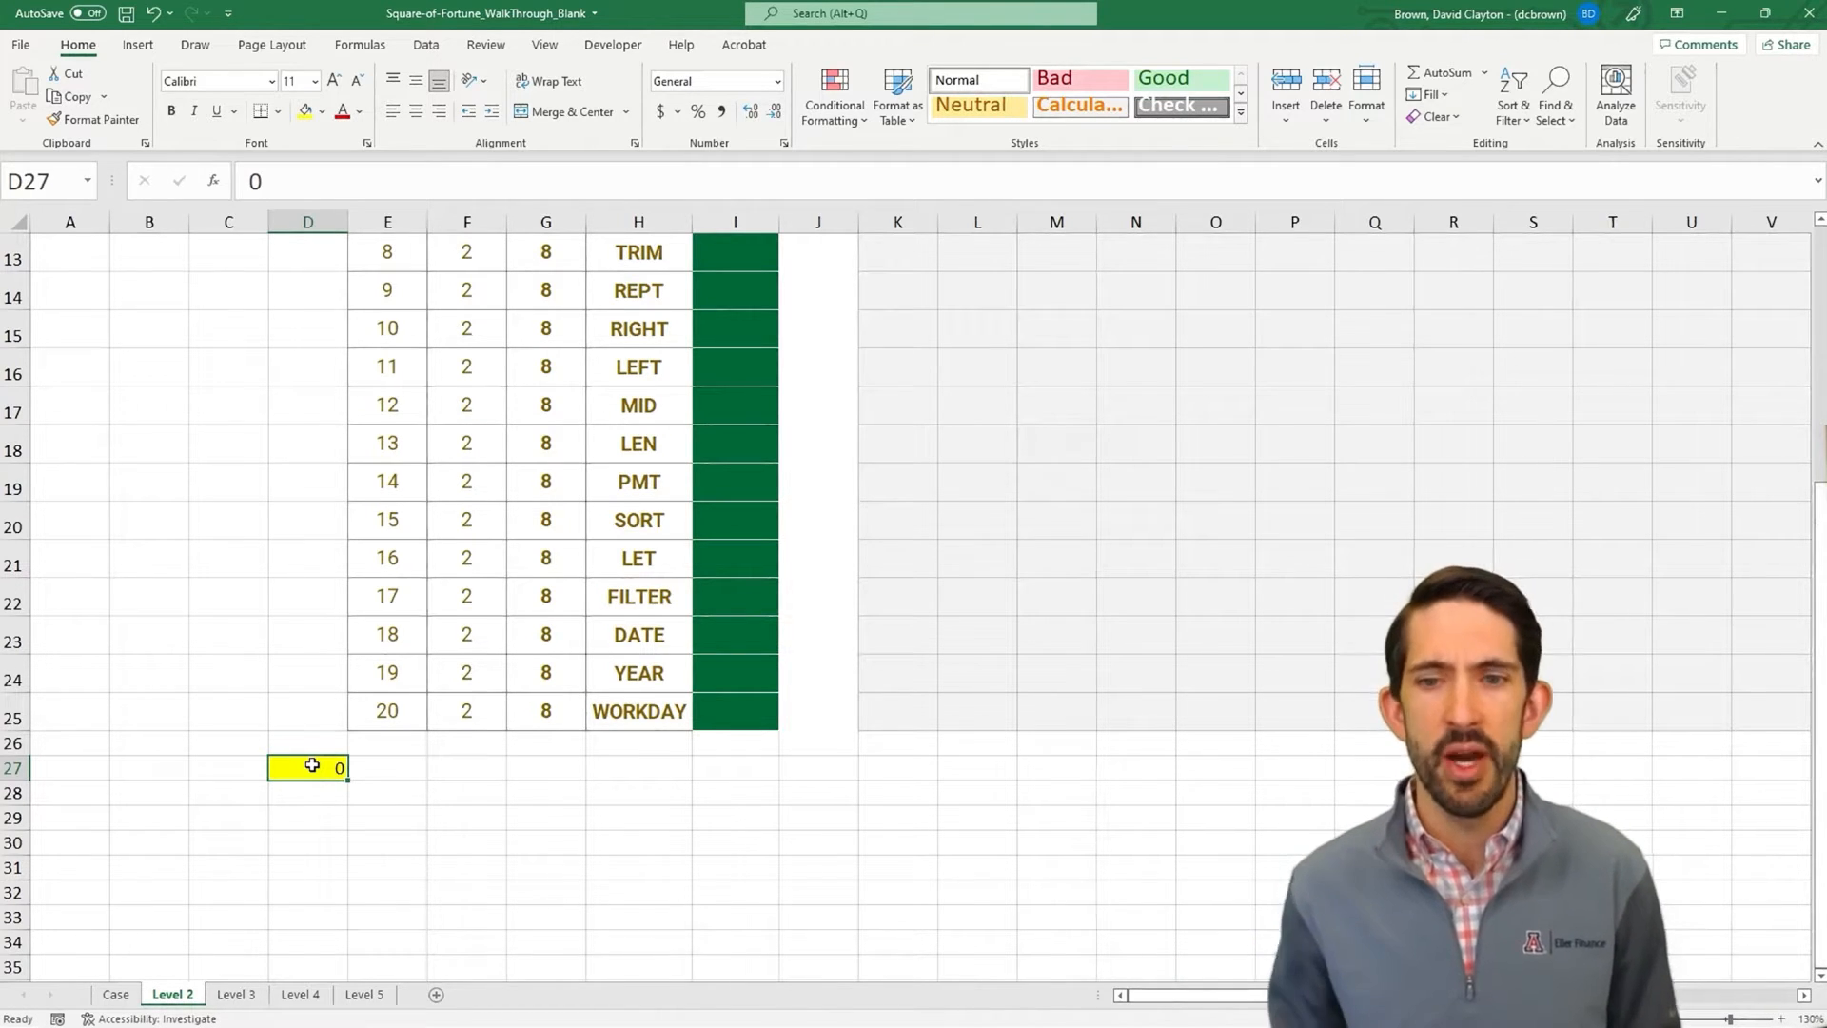
key("Right")
key("Right")
key("Right")
key("Right")
type("=index(")
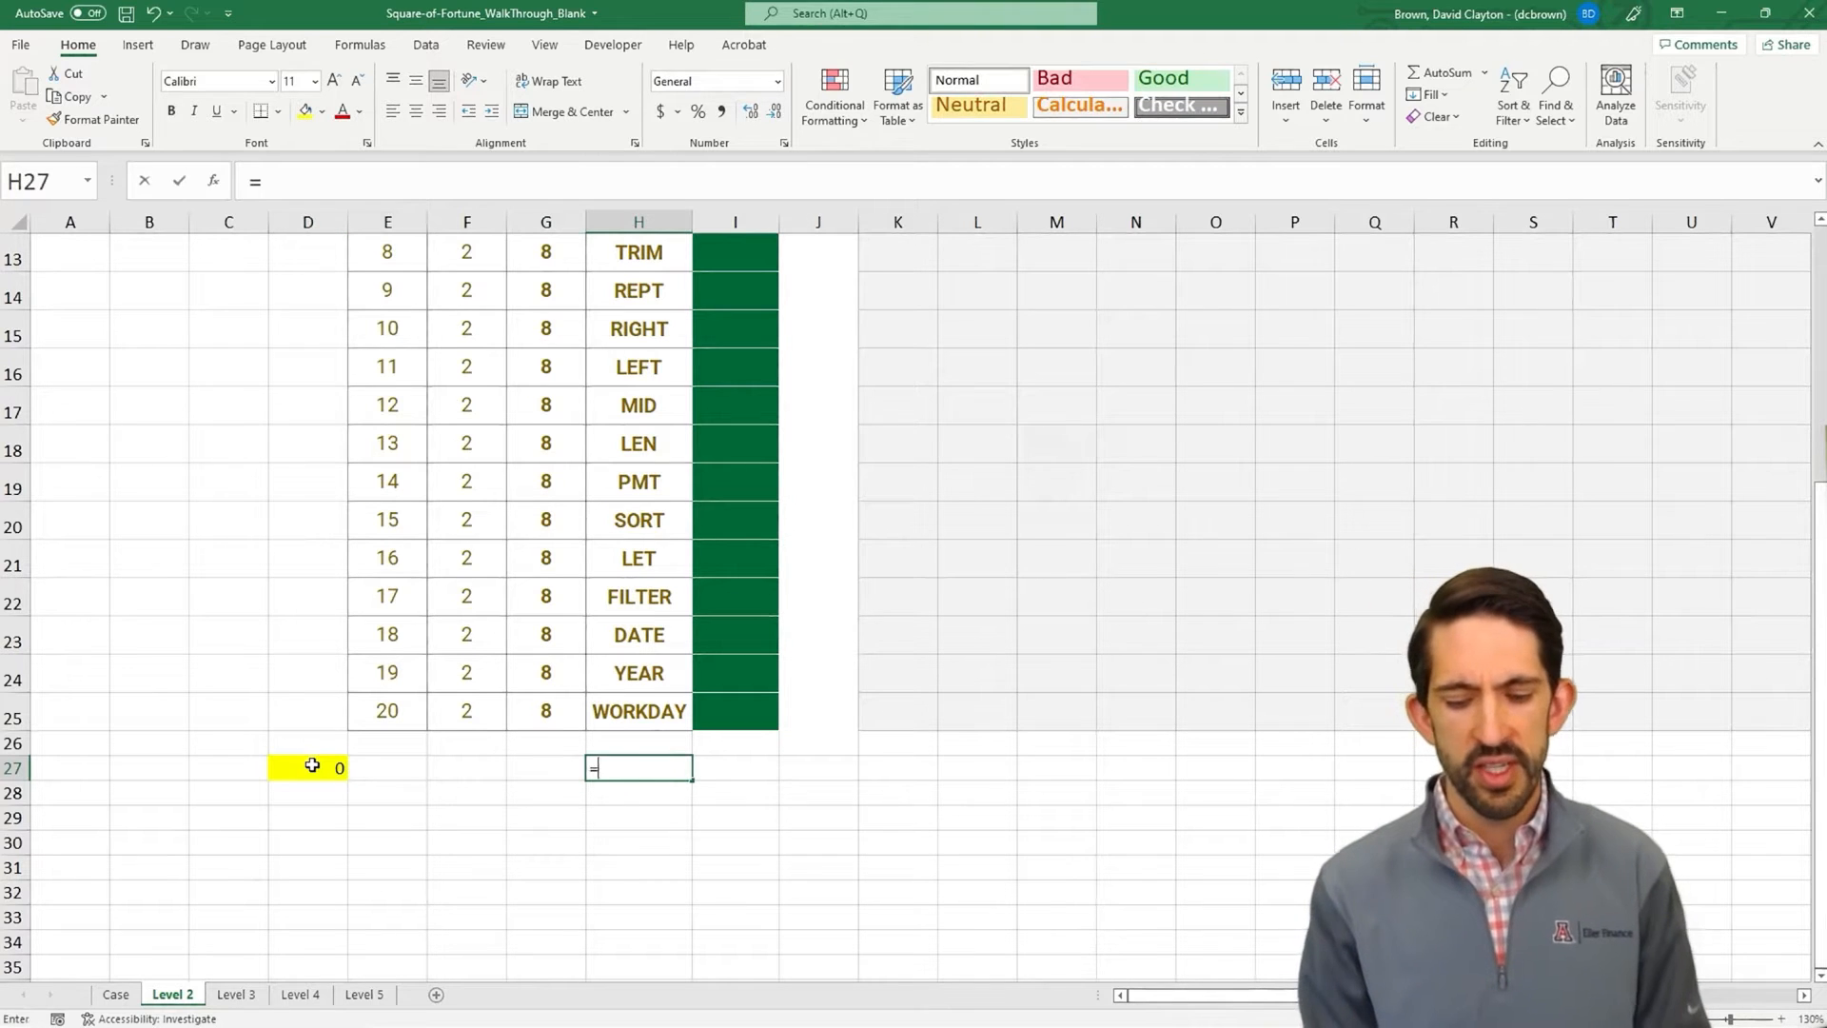
key("Up")
key("Up")
key("ctrl+Up")
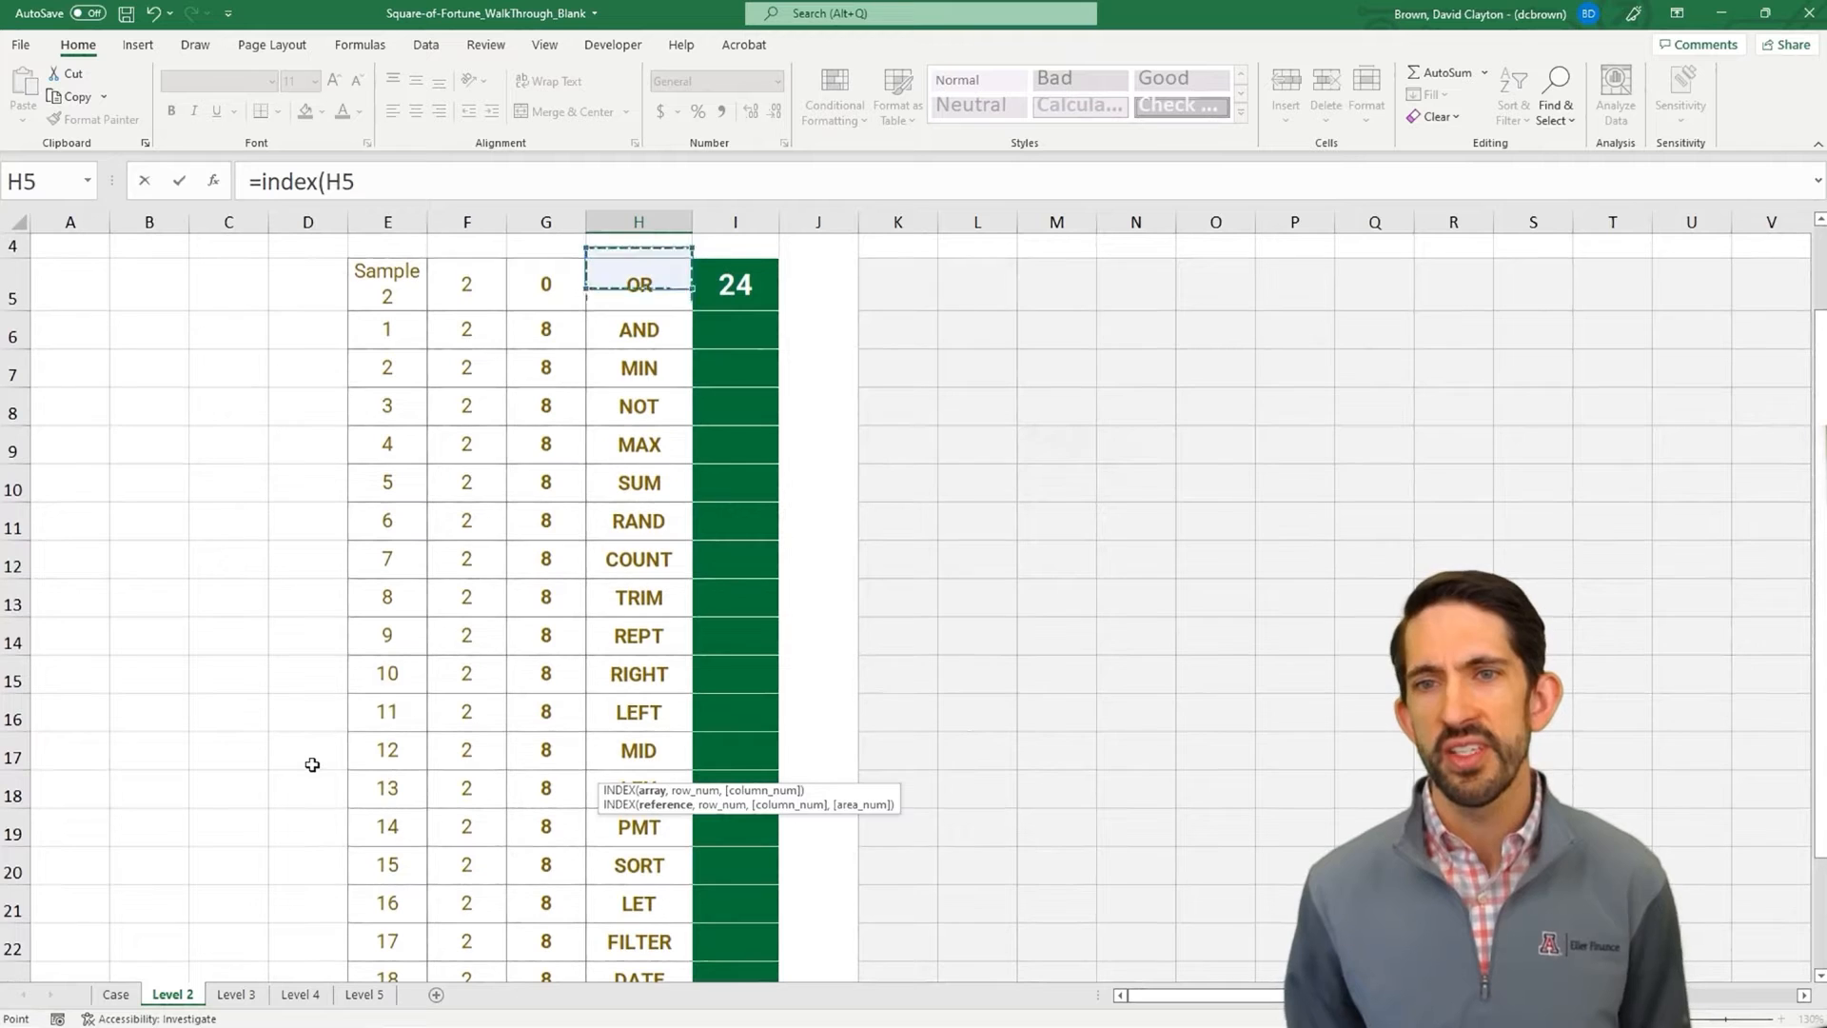
key("ctrl+shift+Down")
key("shift+Right")
key("ctrl+shift+Right")
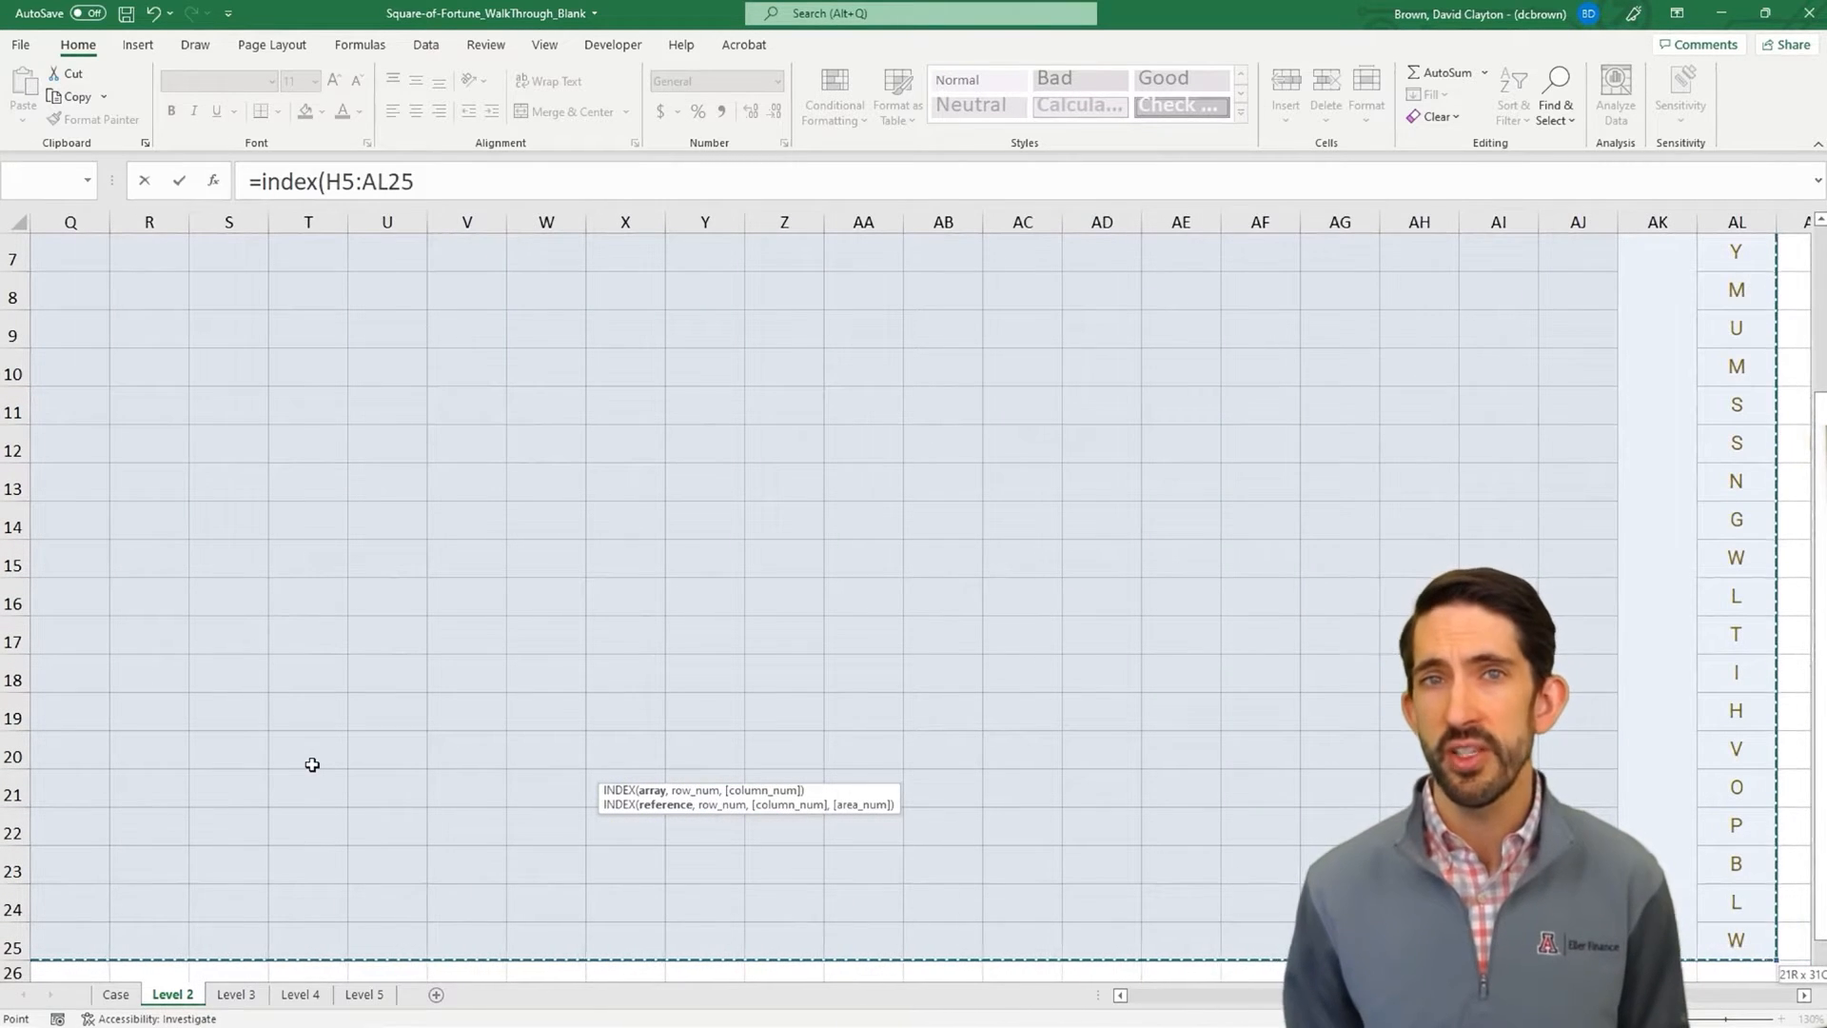
key("ctrl+shift+Right")
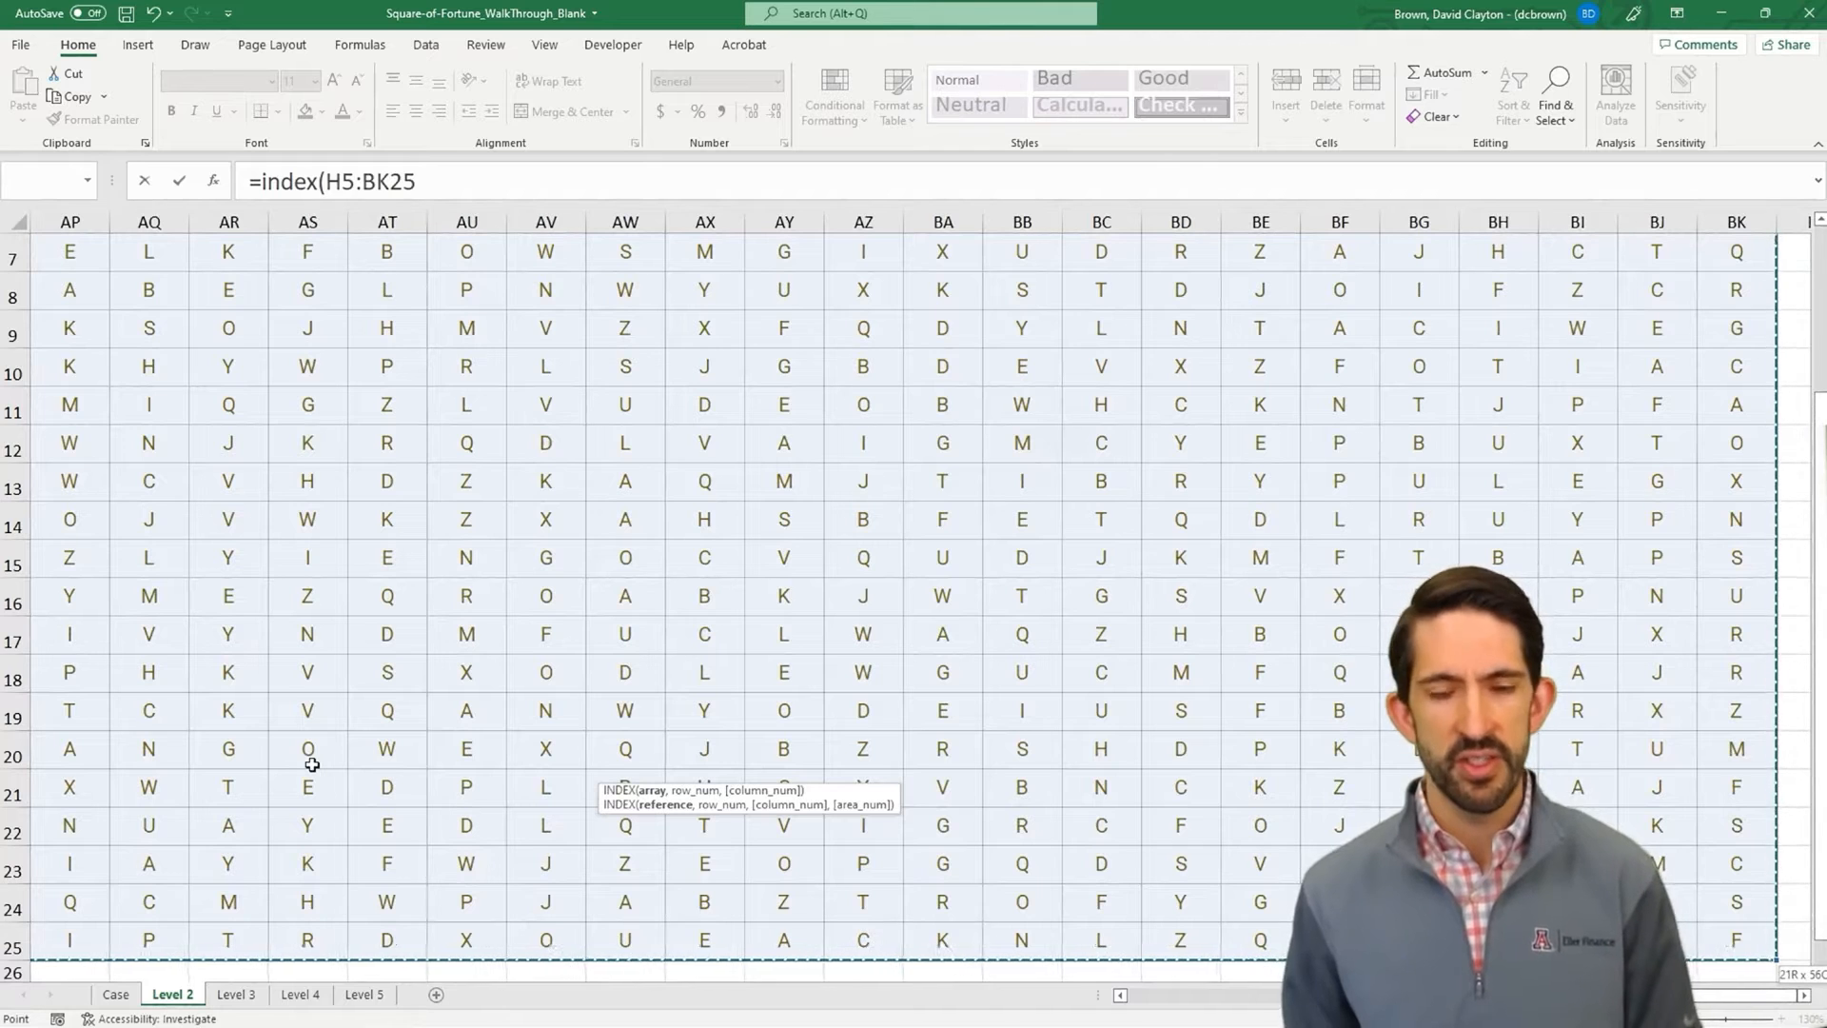
key("F4")
type(",")
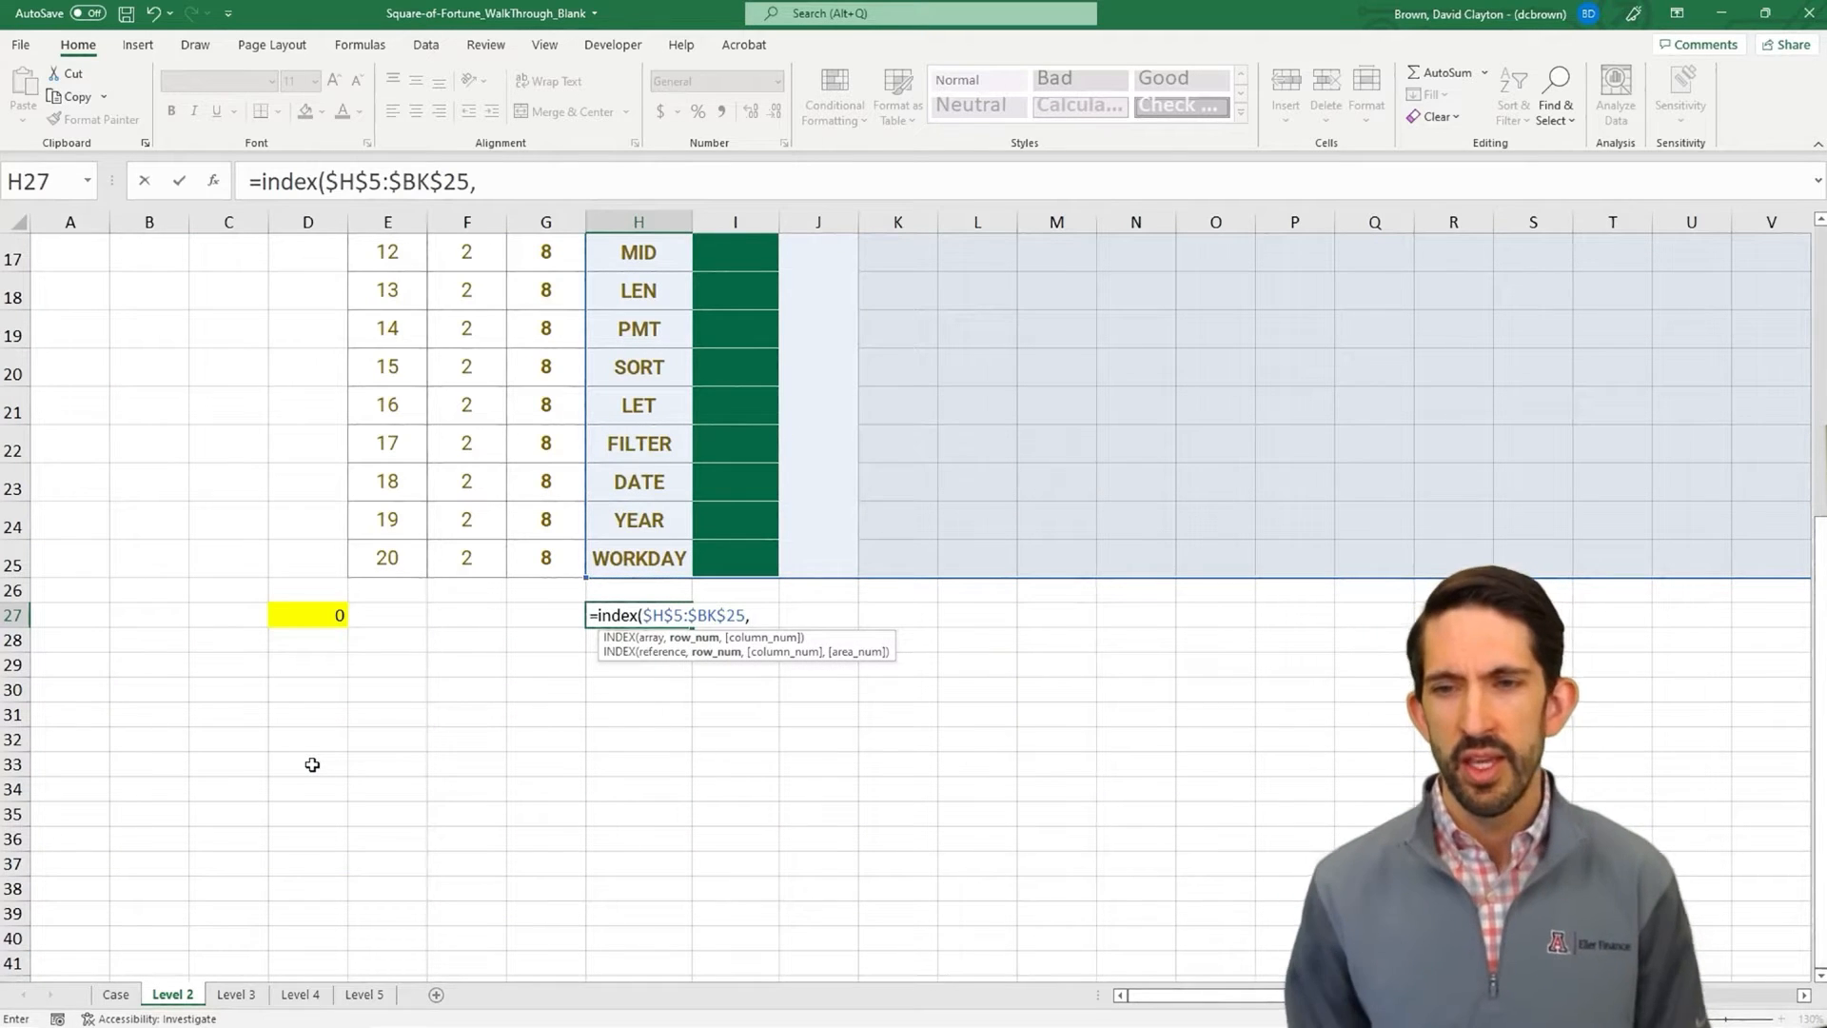
- Complete the INDEX formula in H27 with D27+1 as the row number and 1 as the column number
key("Left")
key("Left")
key("Left")
key("Left")
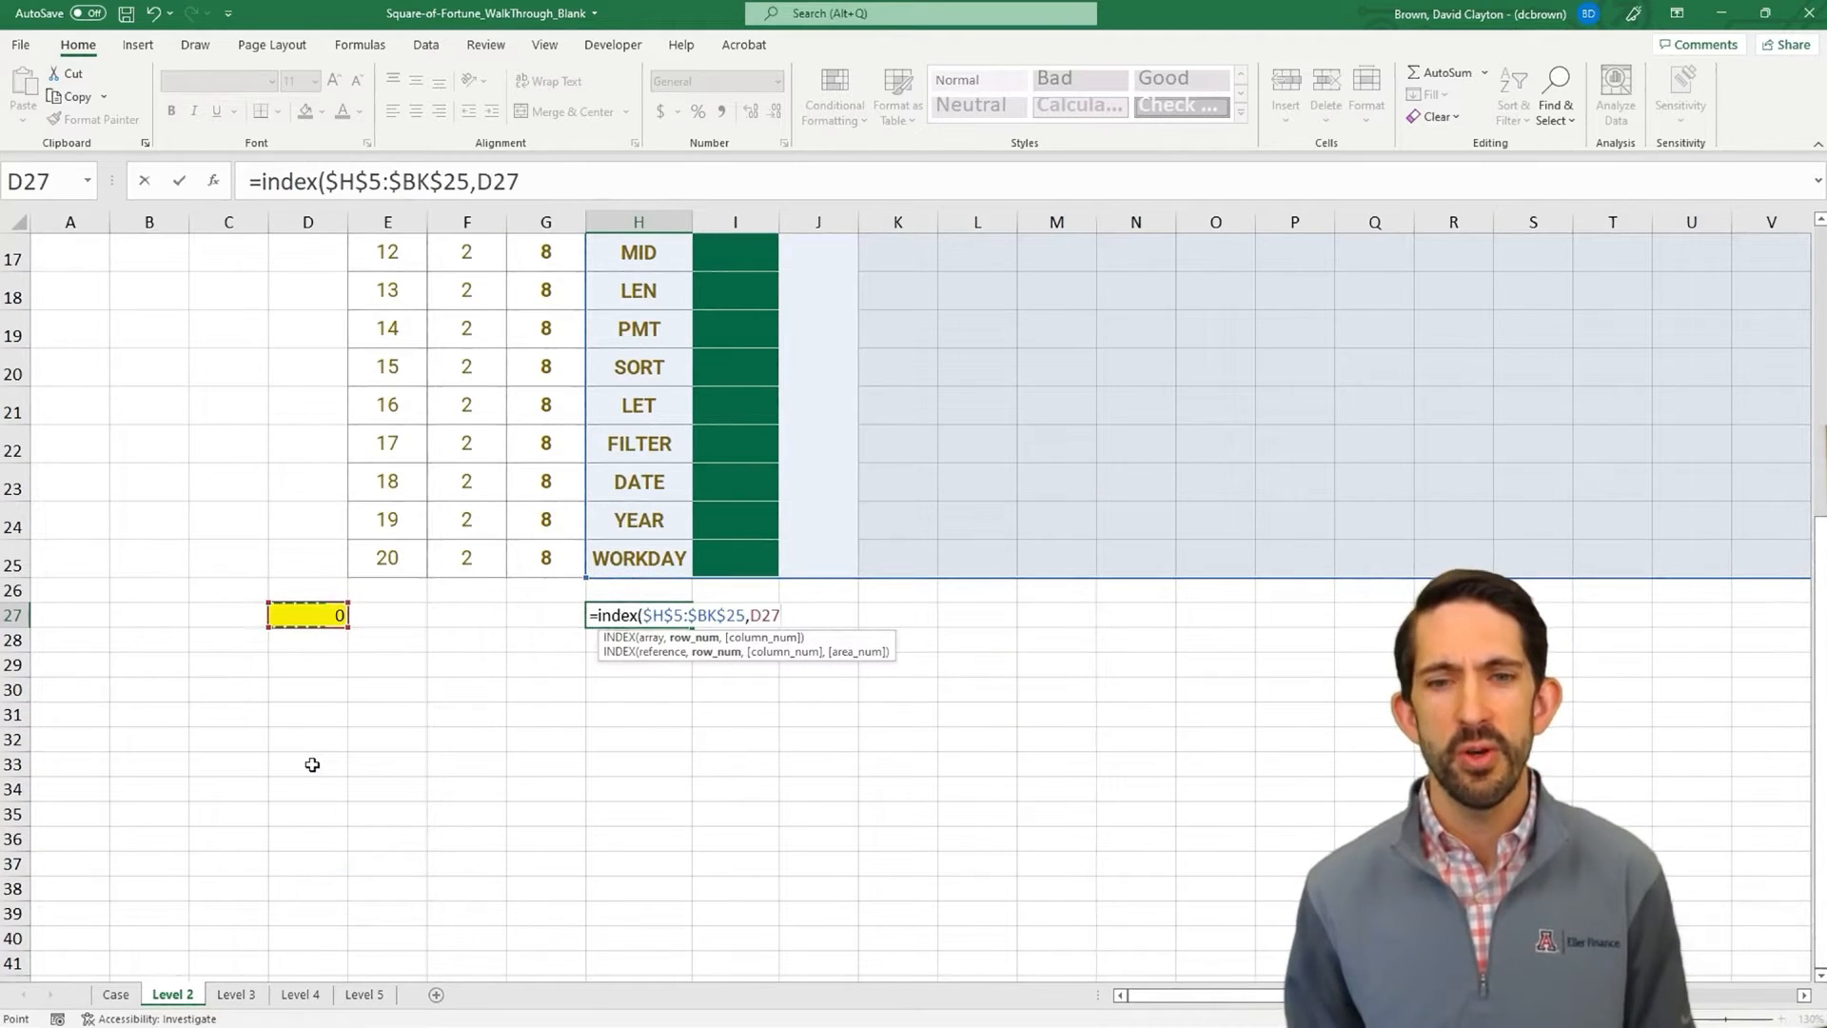
type("+1")
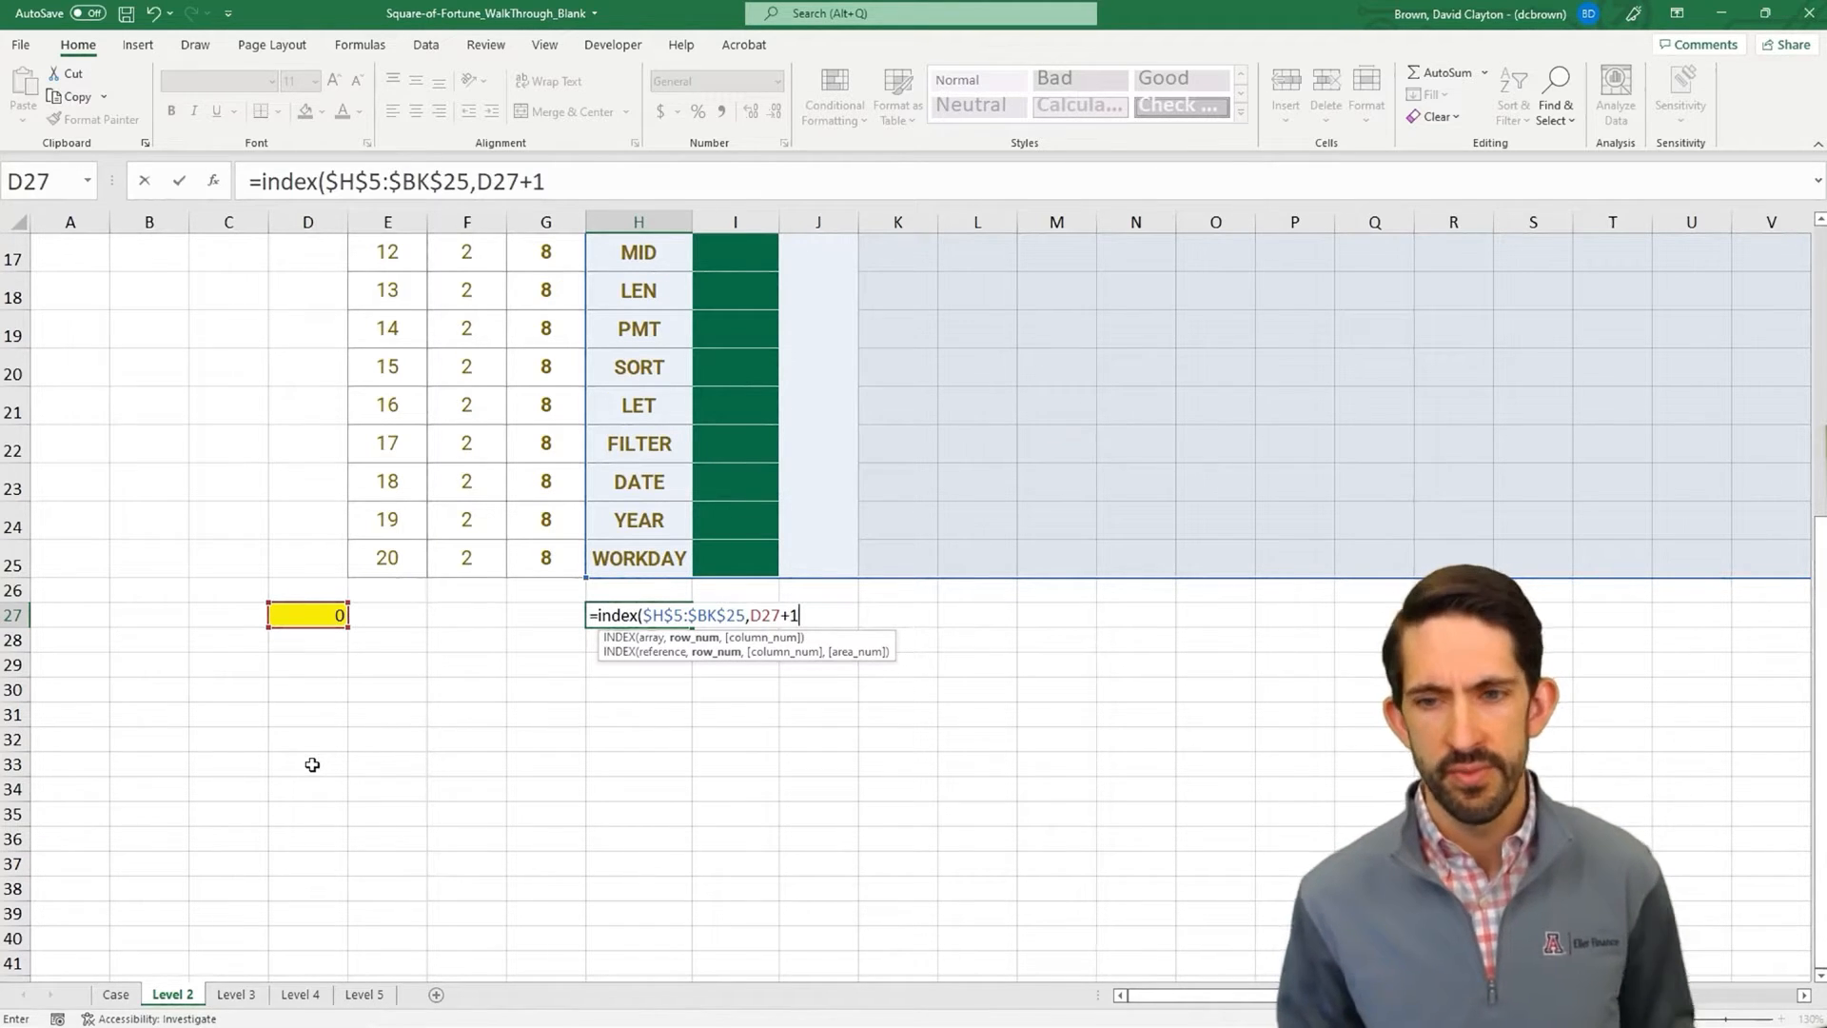
type(",1")
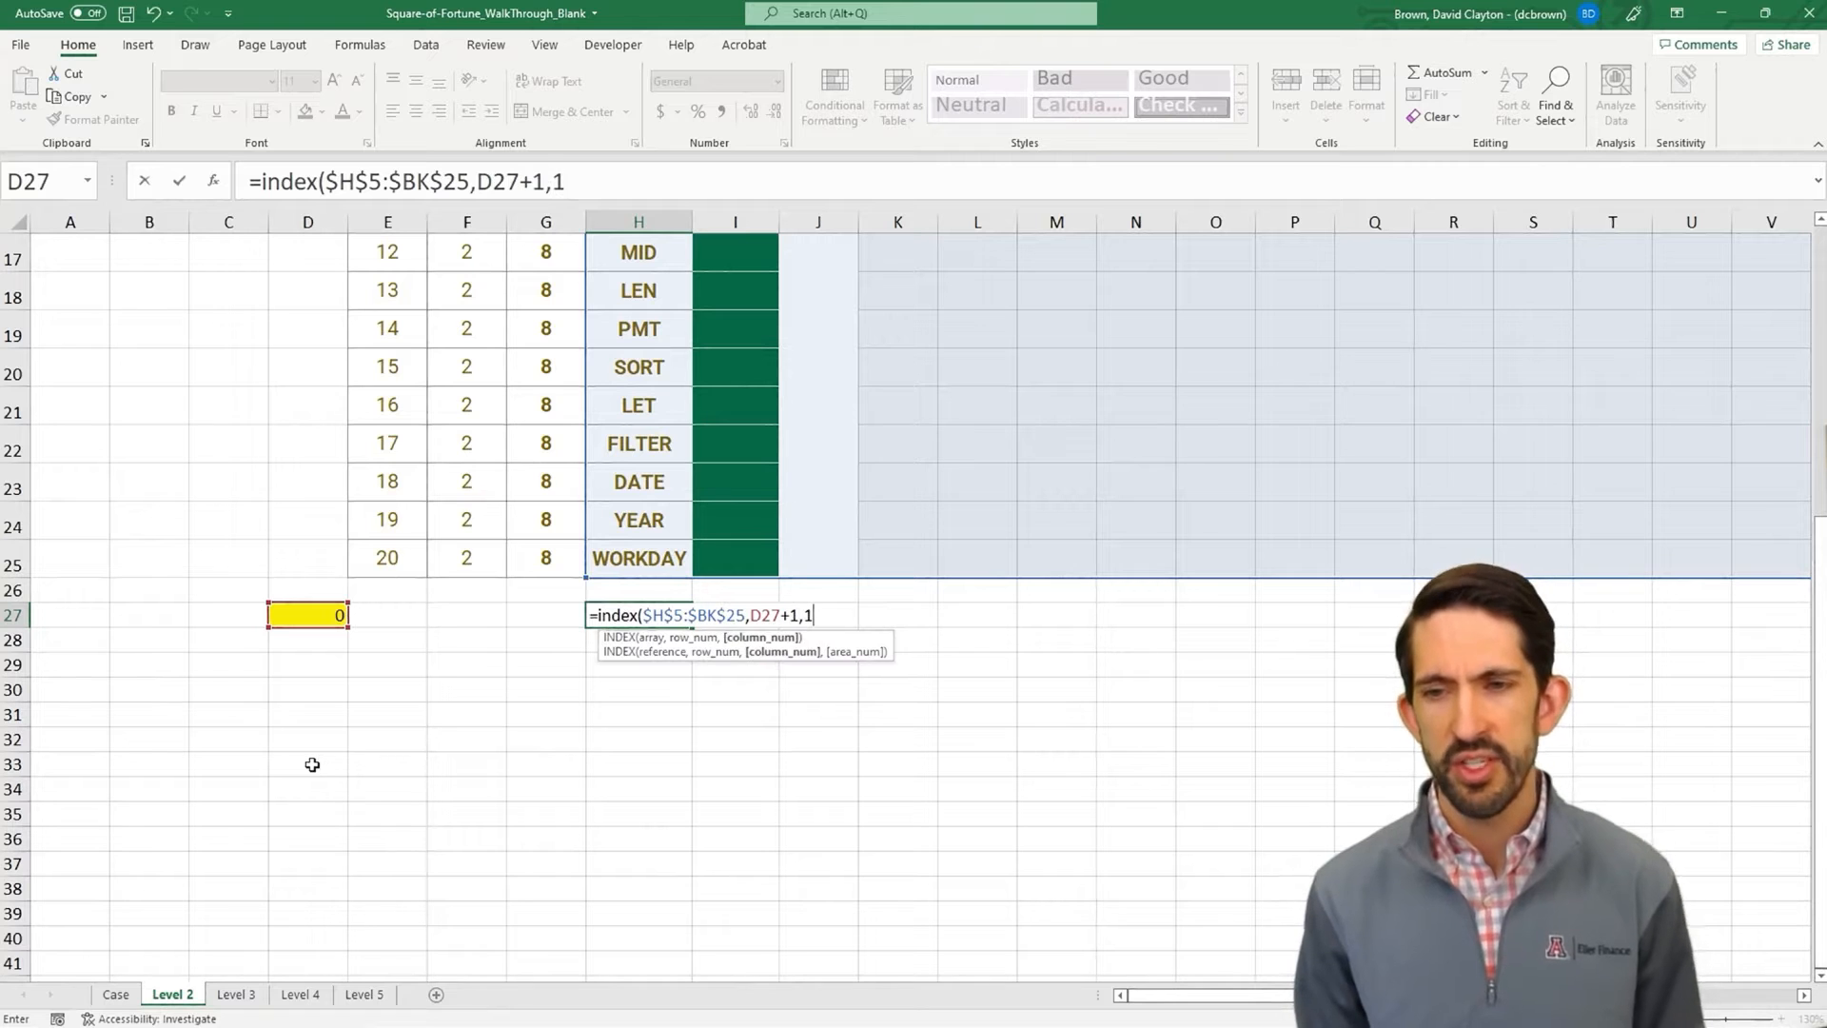
type(")")
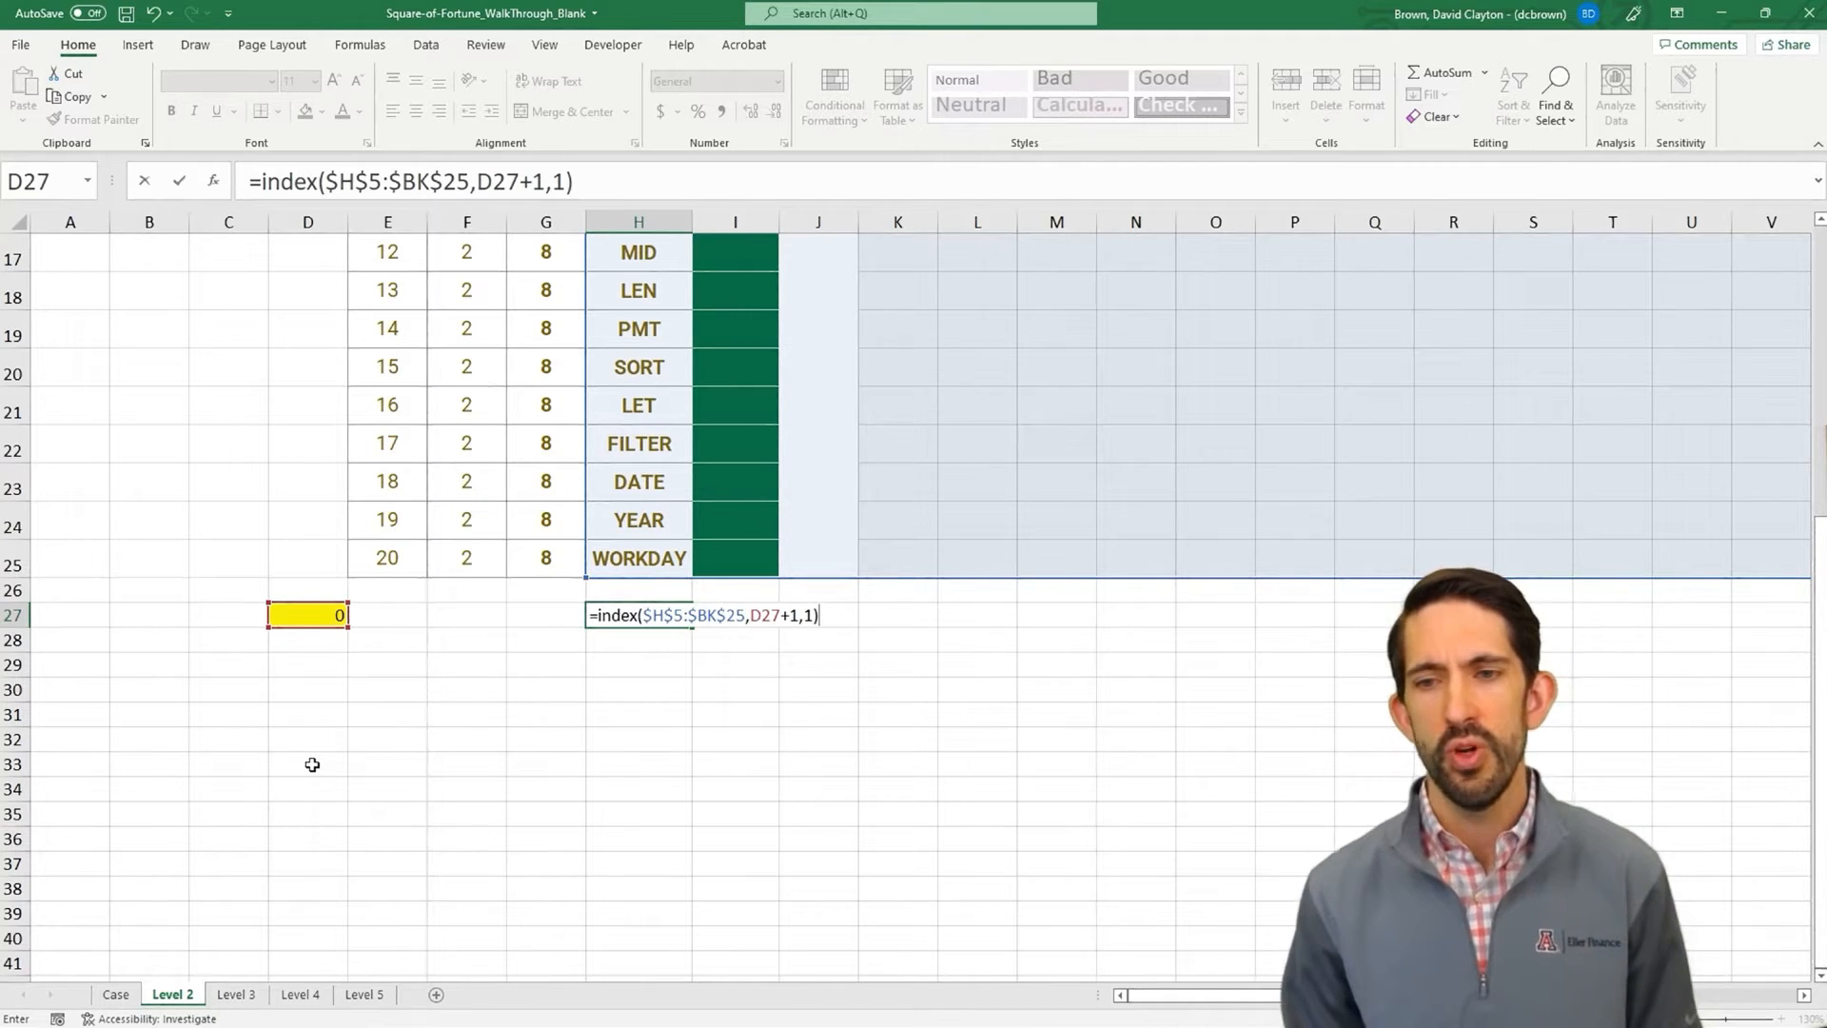
key("Return")
key("Up")
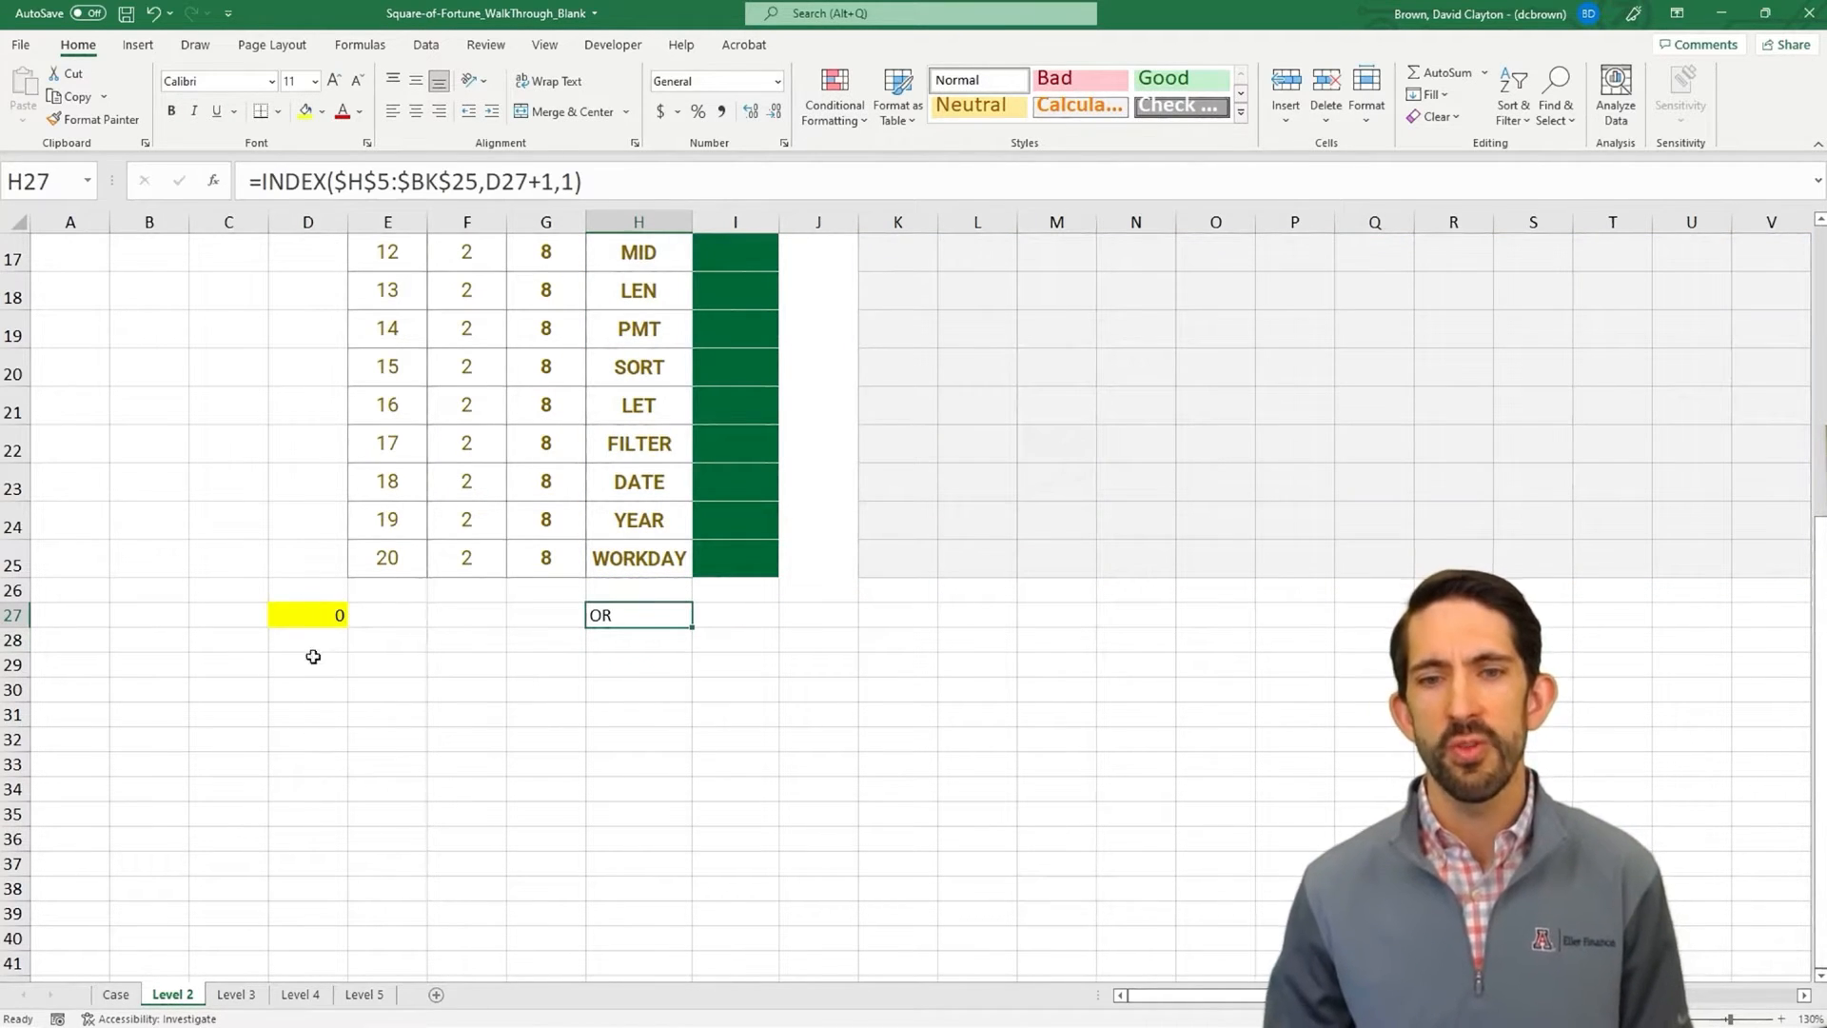
- Set the game number in D27 to 20 and check the word returned in H27
left_click(319, 614)
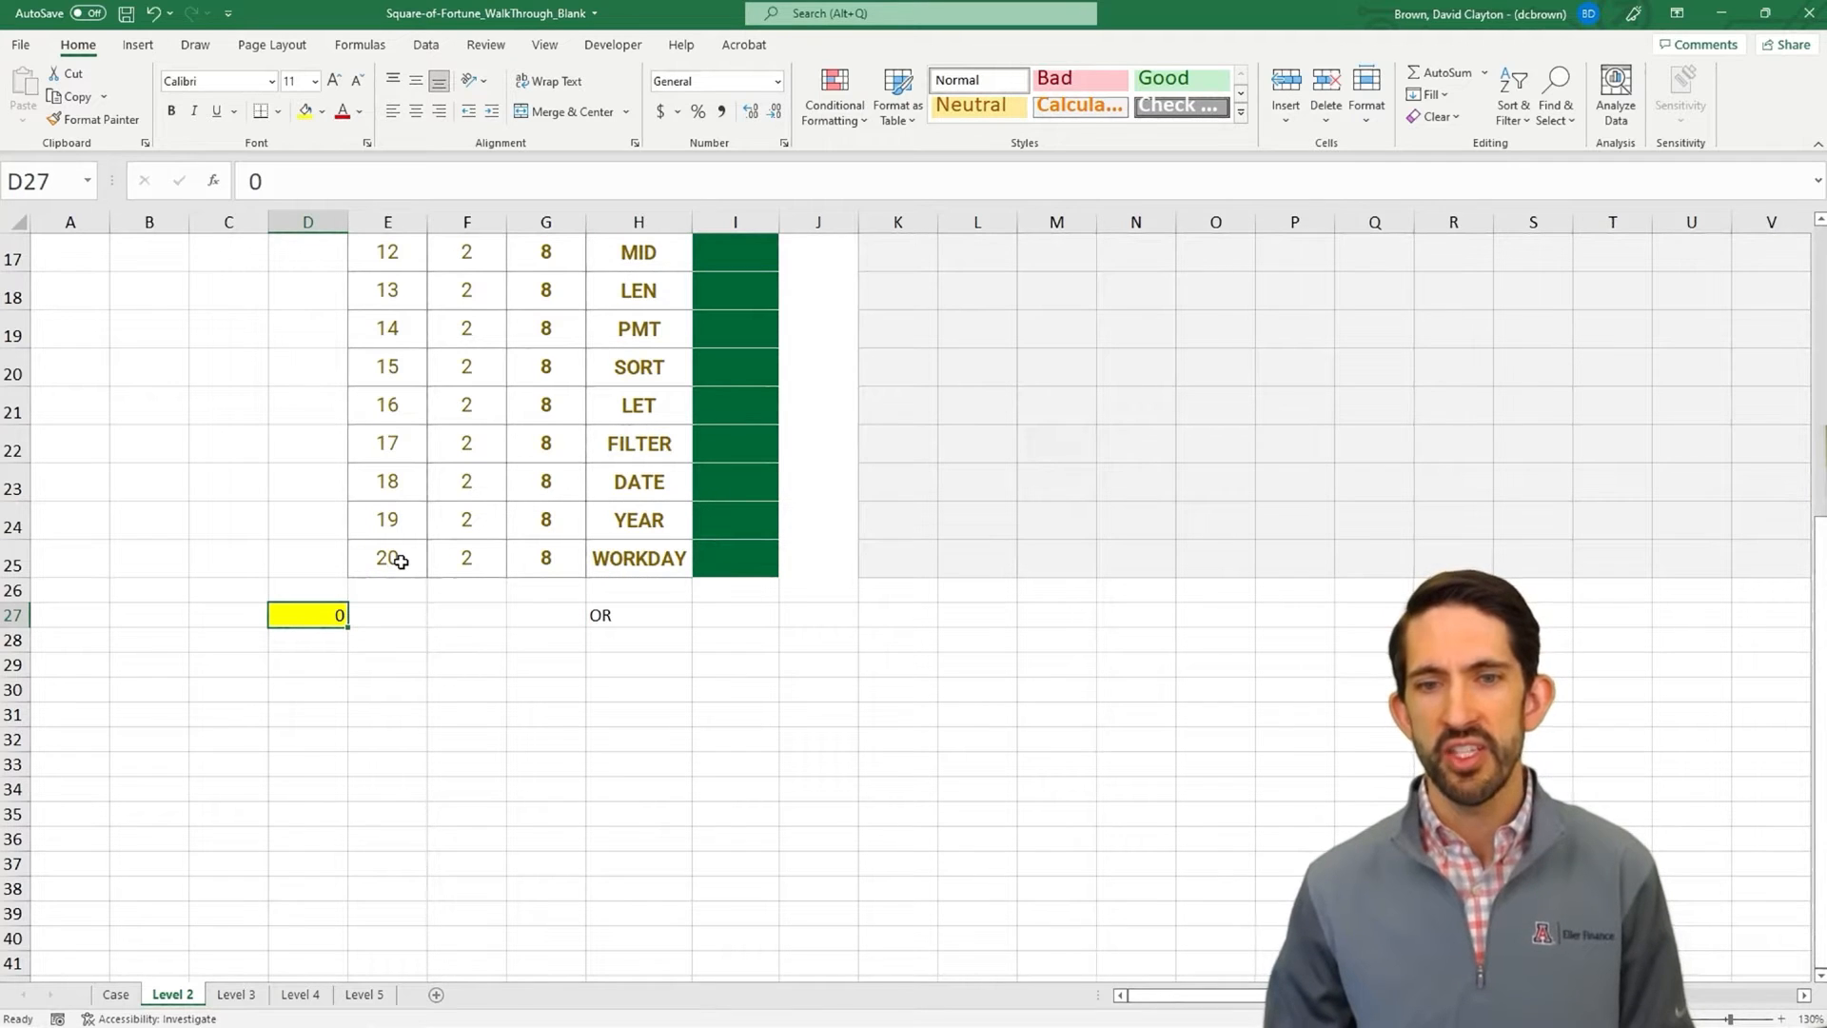
type("20")
key("Return")
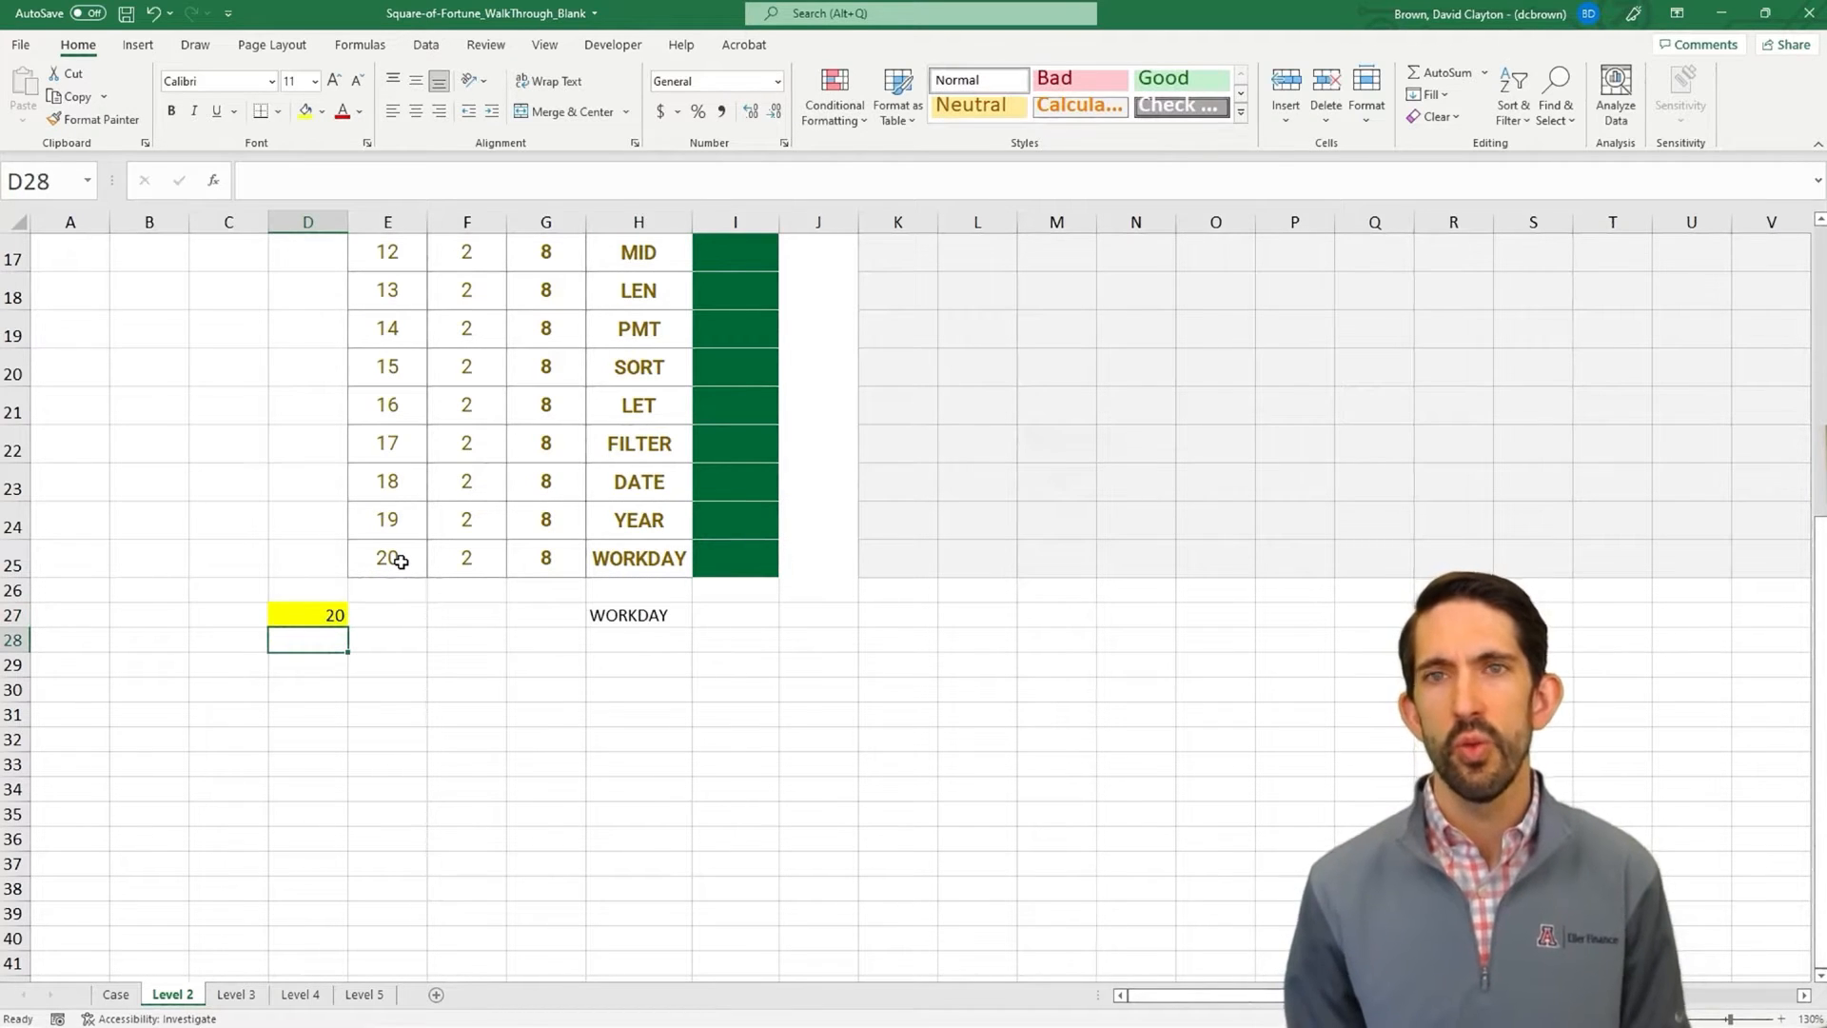
key("Up")
key("Right")
key("Right")
key("Right")
key("Right")
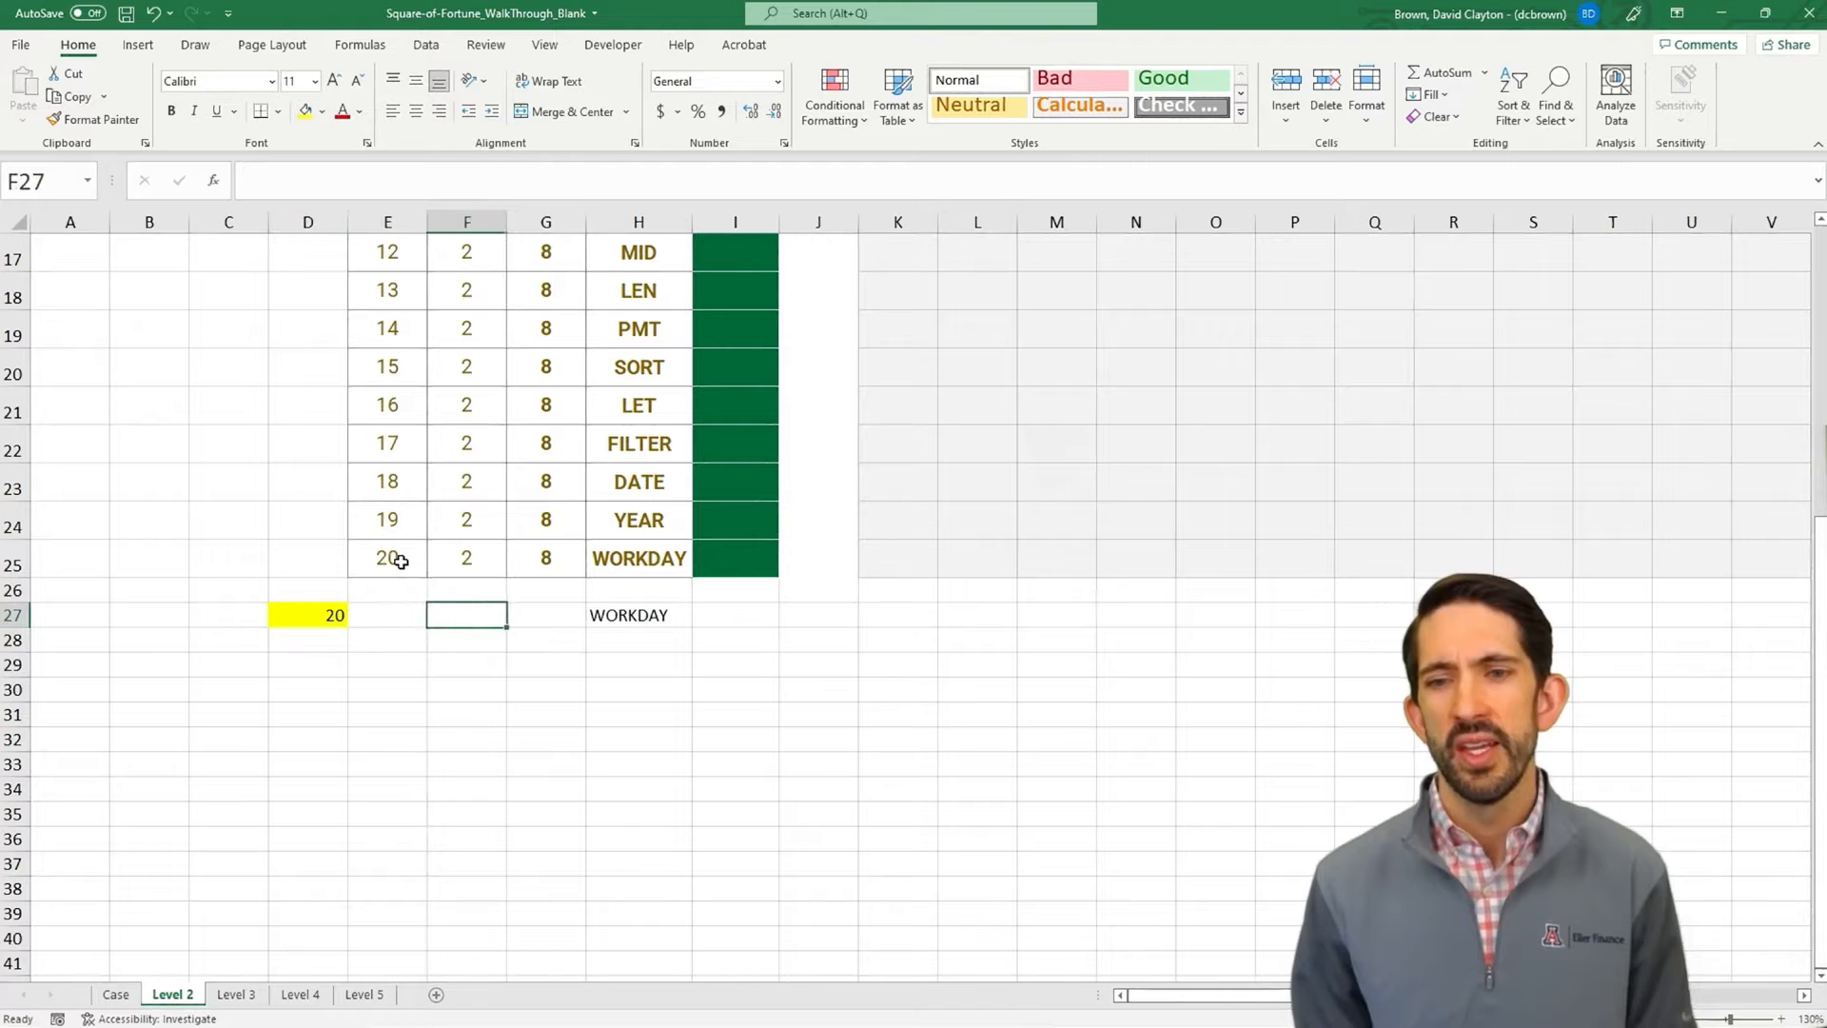
key("shift+Right")
key("shift+Right")
key("shift+Right")
key("shift+Right")
key("shift+Right")
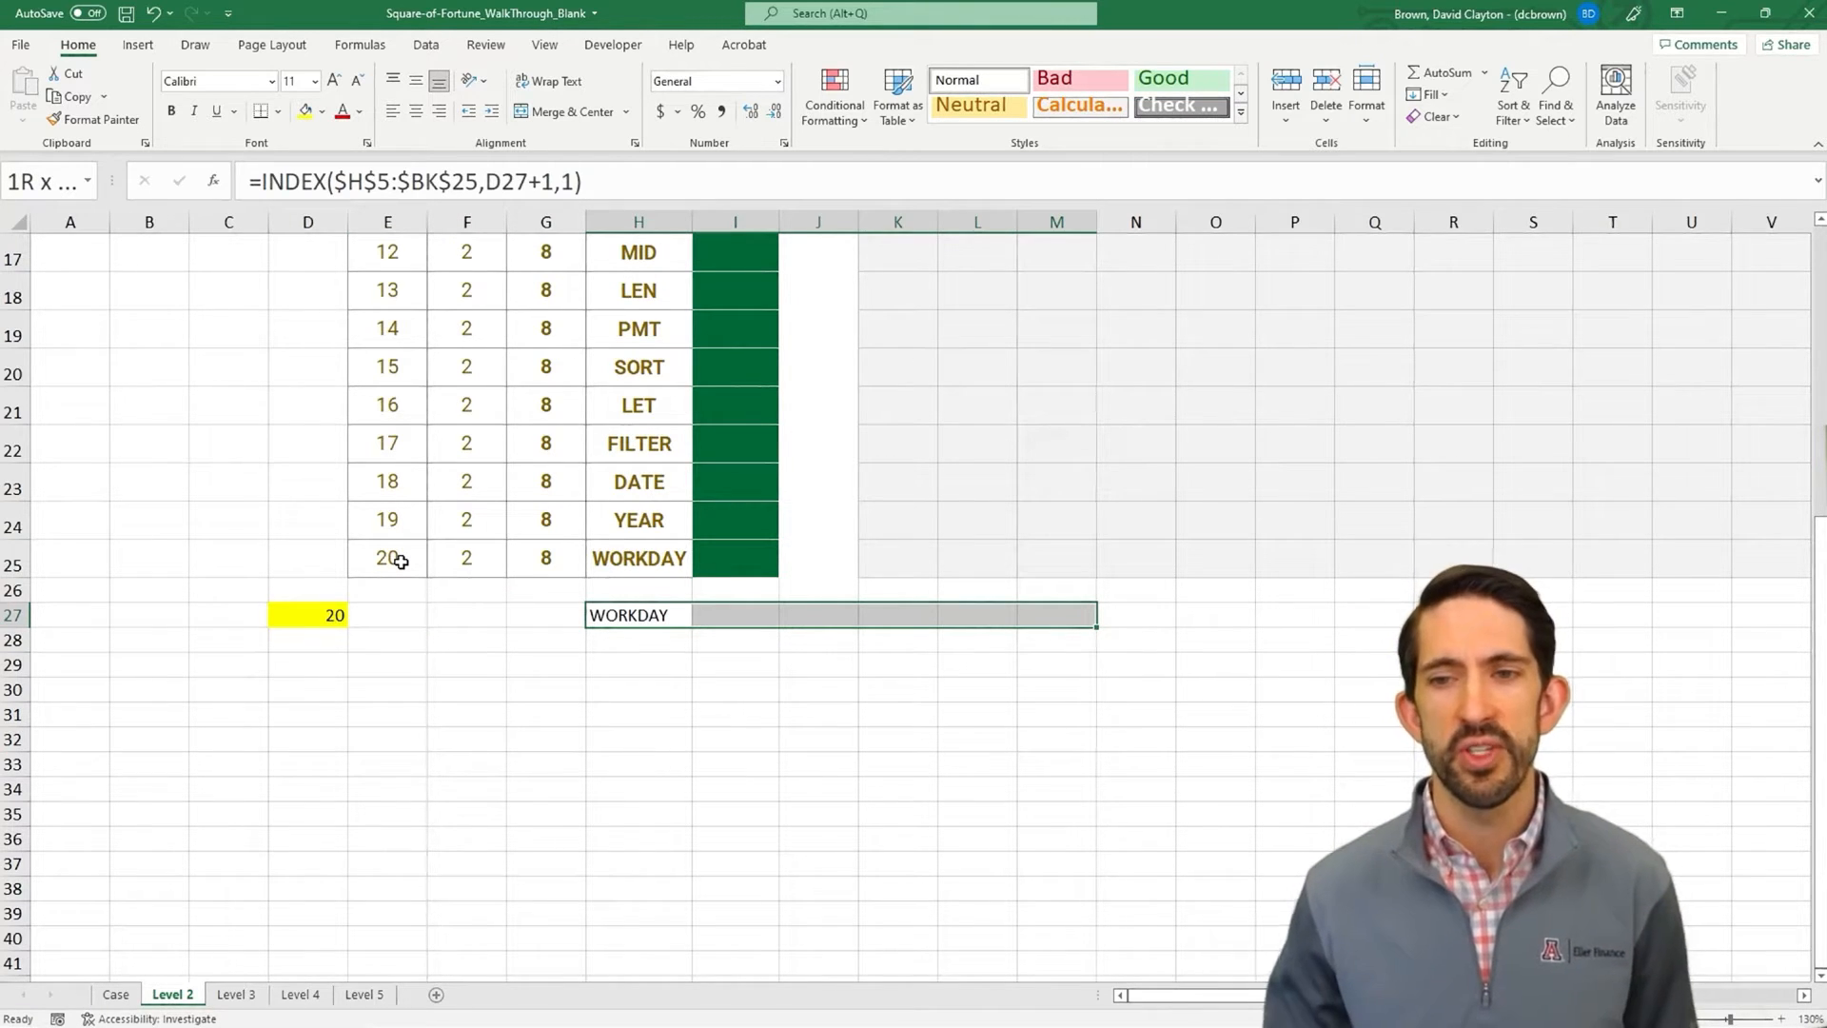
- Start a column counter above the table with 1 in H4 and the formula =H4+1 in I4
scroll(623, 575, "up", 5)
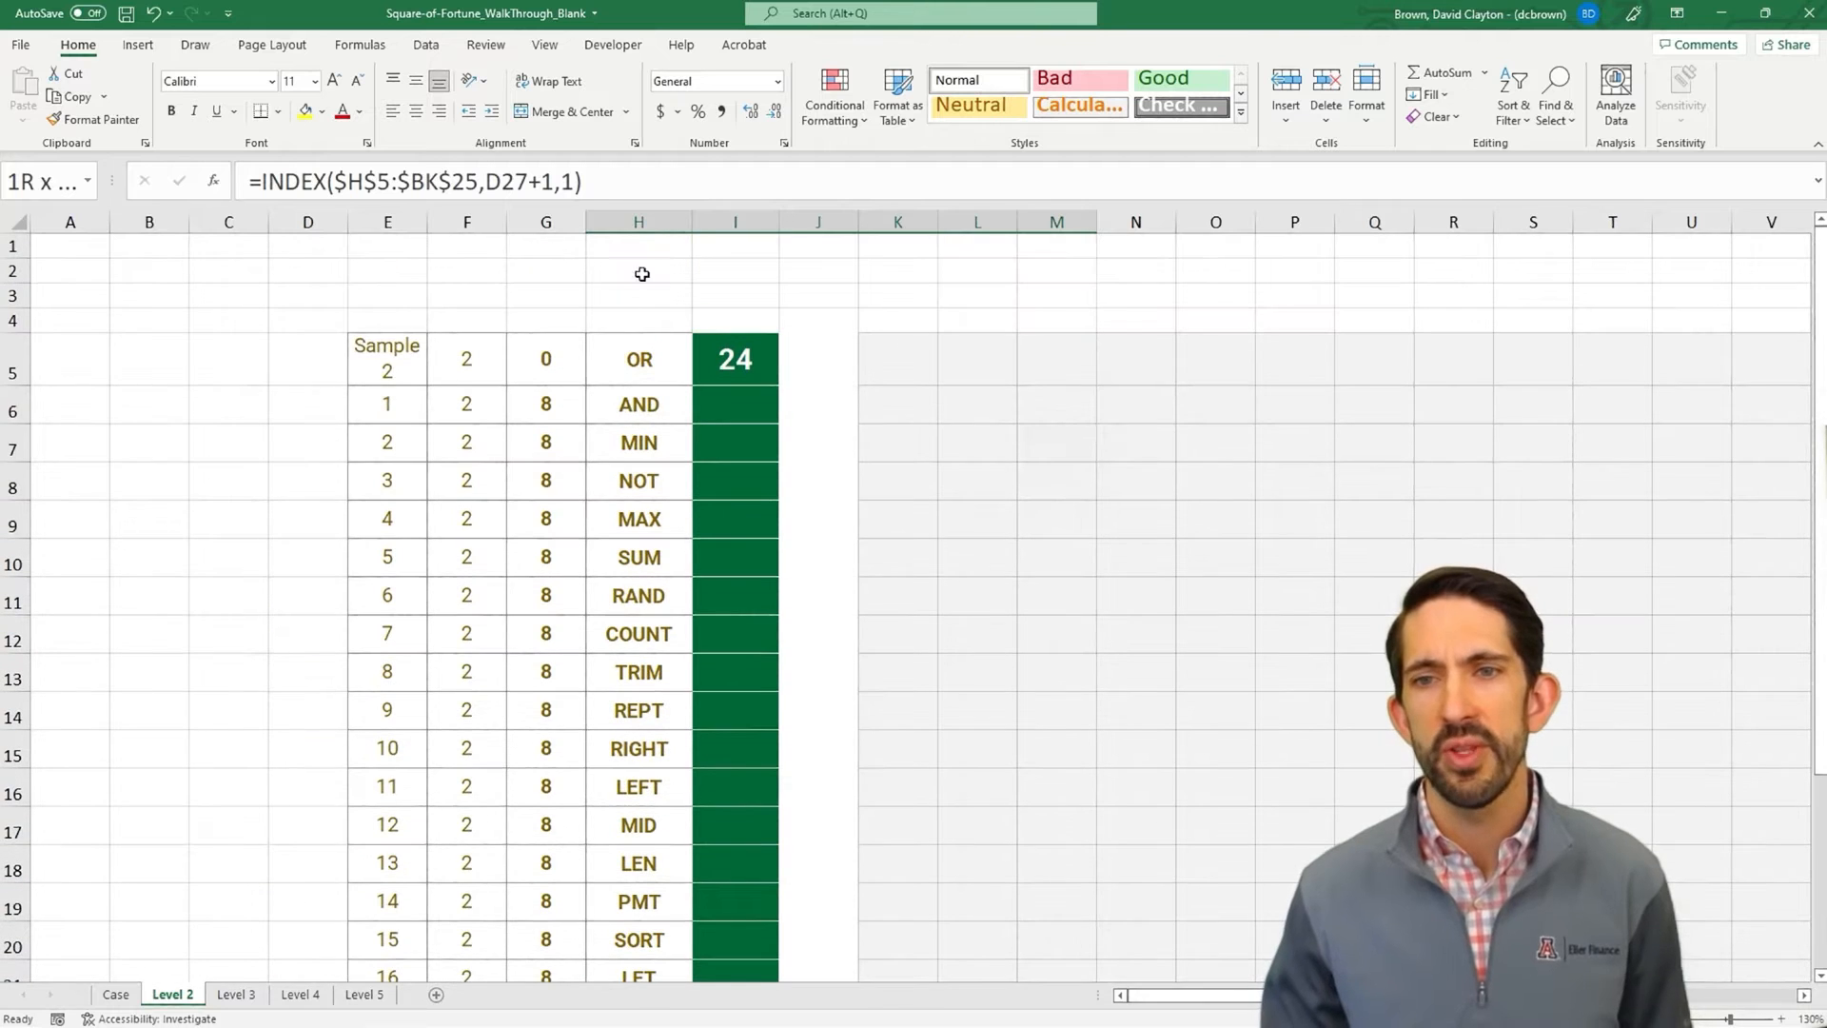
left_click(647, 322)
type("1")
key("Tab")
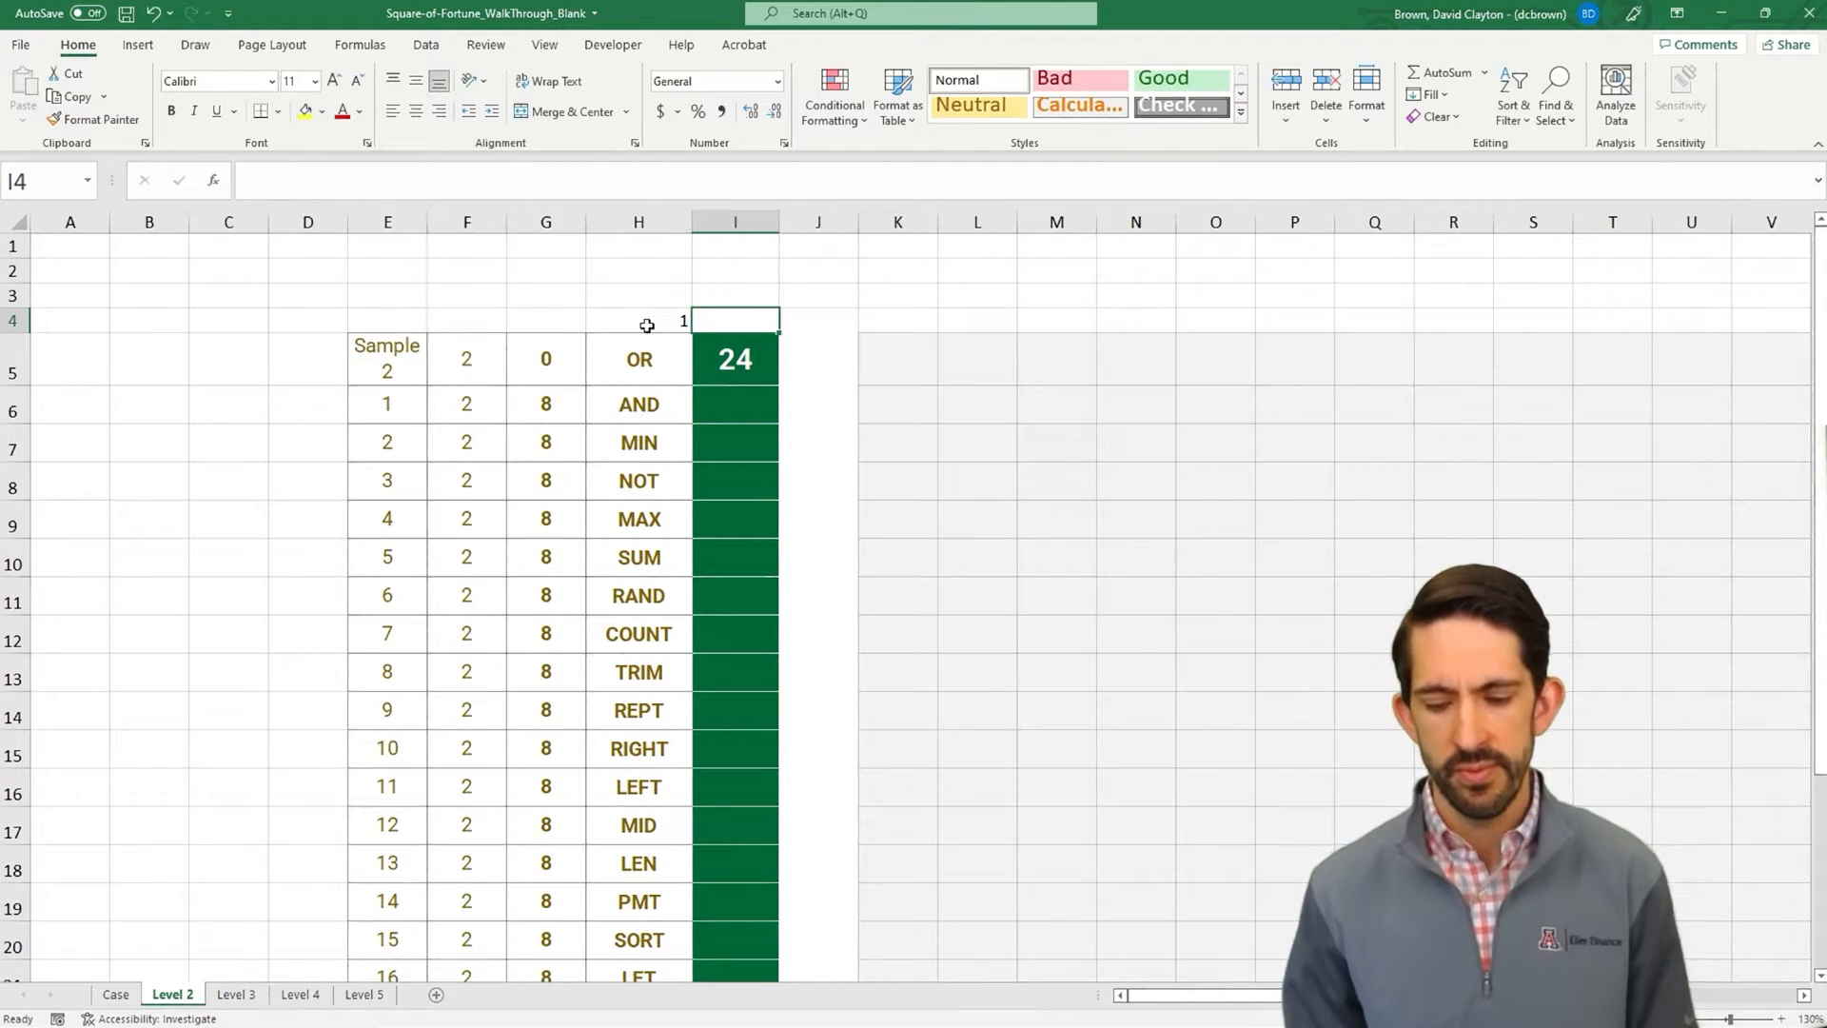
type("=")
left_click(646, 325)
type("+1")
key("Return")
key("Up")
- Copy the counter formula from I4 across row 4 through column BK, the last column of guessed letters
key("ctrl+c")
key("shift+Right")
key("shift+Right")
key("shift+Right")
key("shift+Right")
key("shift+Right")
key("shift+Right")
key("shift+Right")
key("shift+Right")
key("shift+Right")
key("shift+Right")
key("shift+Right")
key("shift+Right")
key("shift+Right")
key("shift+Right")
key("shift+Right")
key("shift+Right")
key("shift+Right")
key("shift+Right")
key("shift+Right")
key("shift+Right")
key("shift+Right")
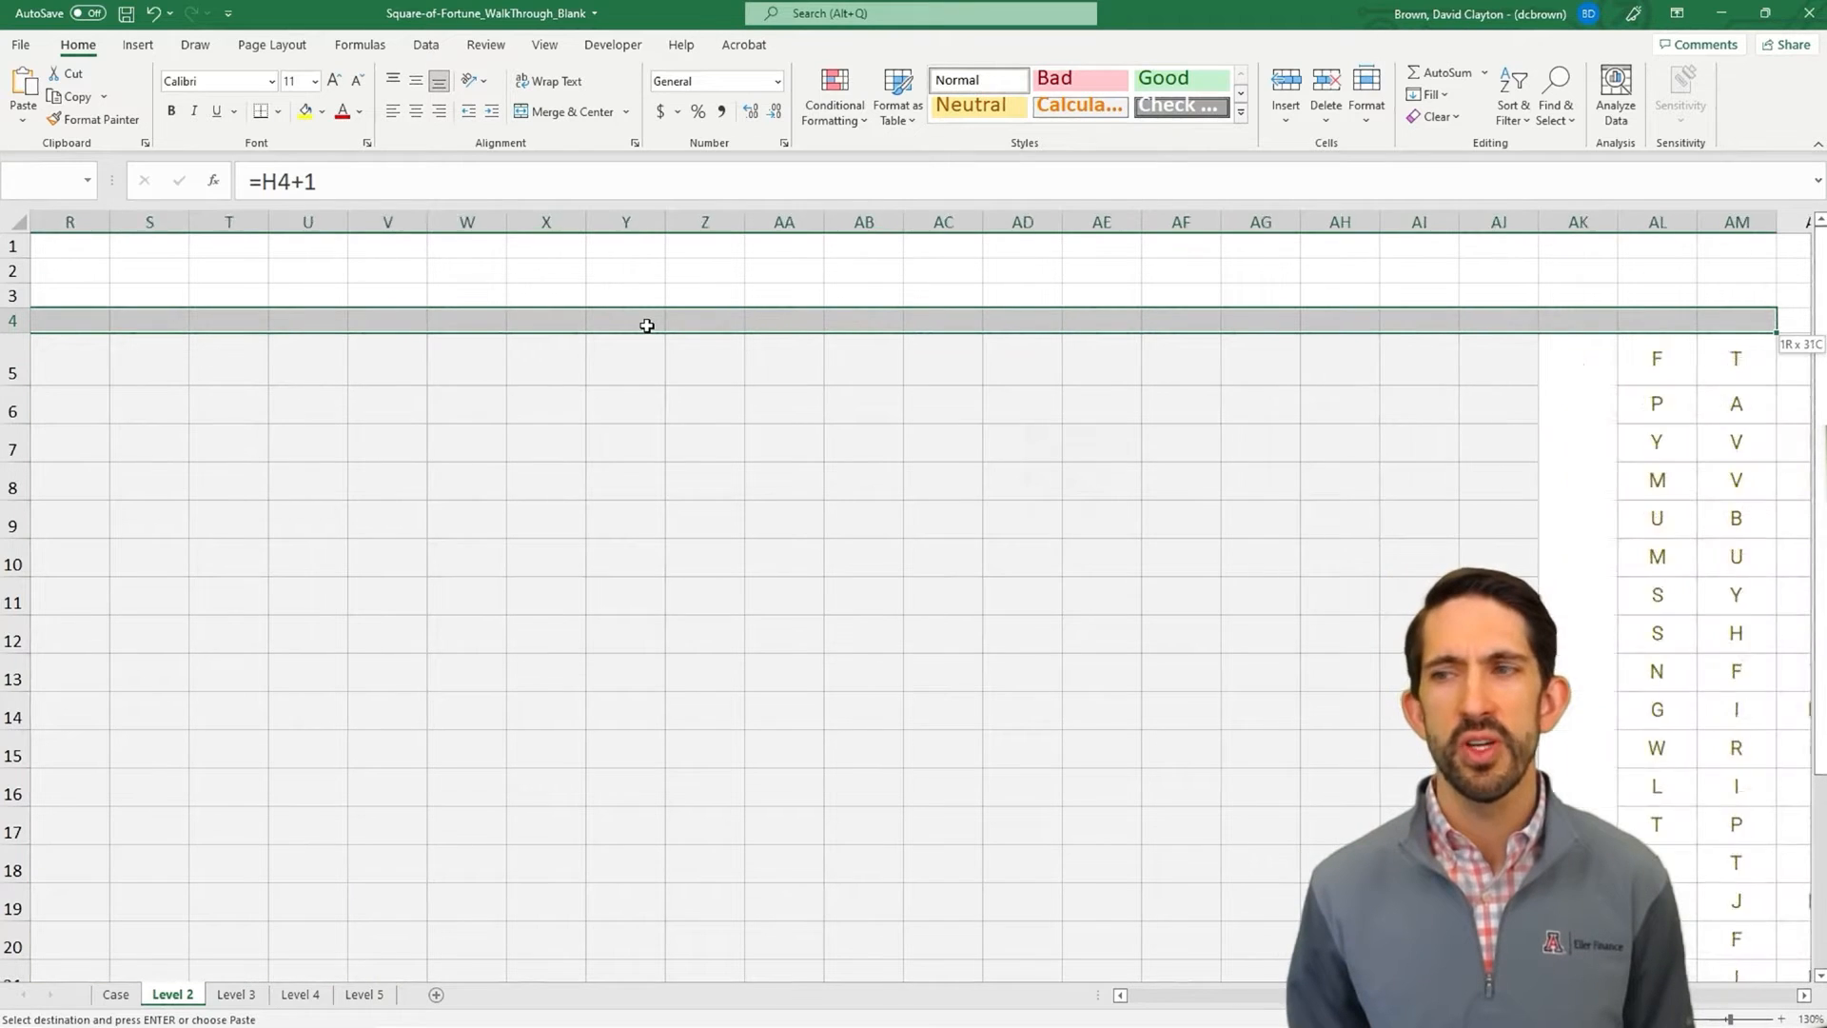
key("shift+Right")
key("shift+Right")
key("shift+Right")
key("shift+Right")
key("shift+Right")
key("shift+Right")
key("shift+Right")
key("shift+Right")
key("shift+Right")
key("shift+Right")
key("shift+Right")
key("shift+Right")
key("shift+Right")
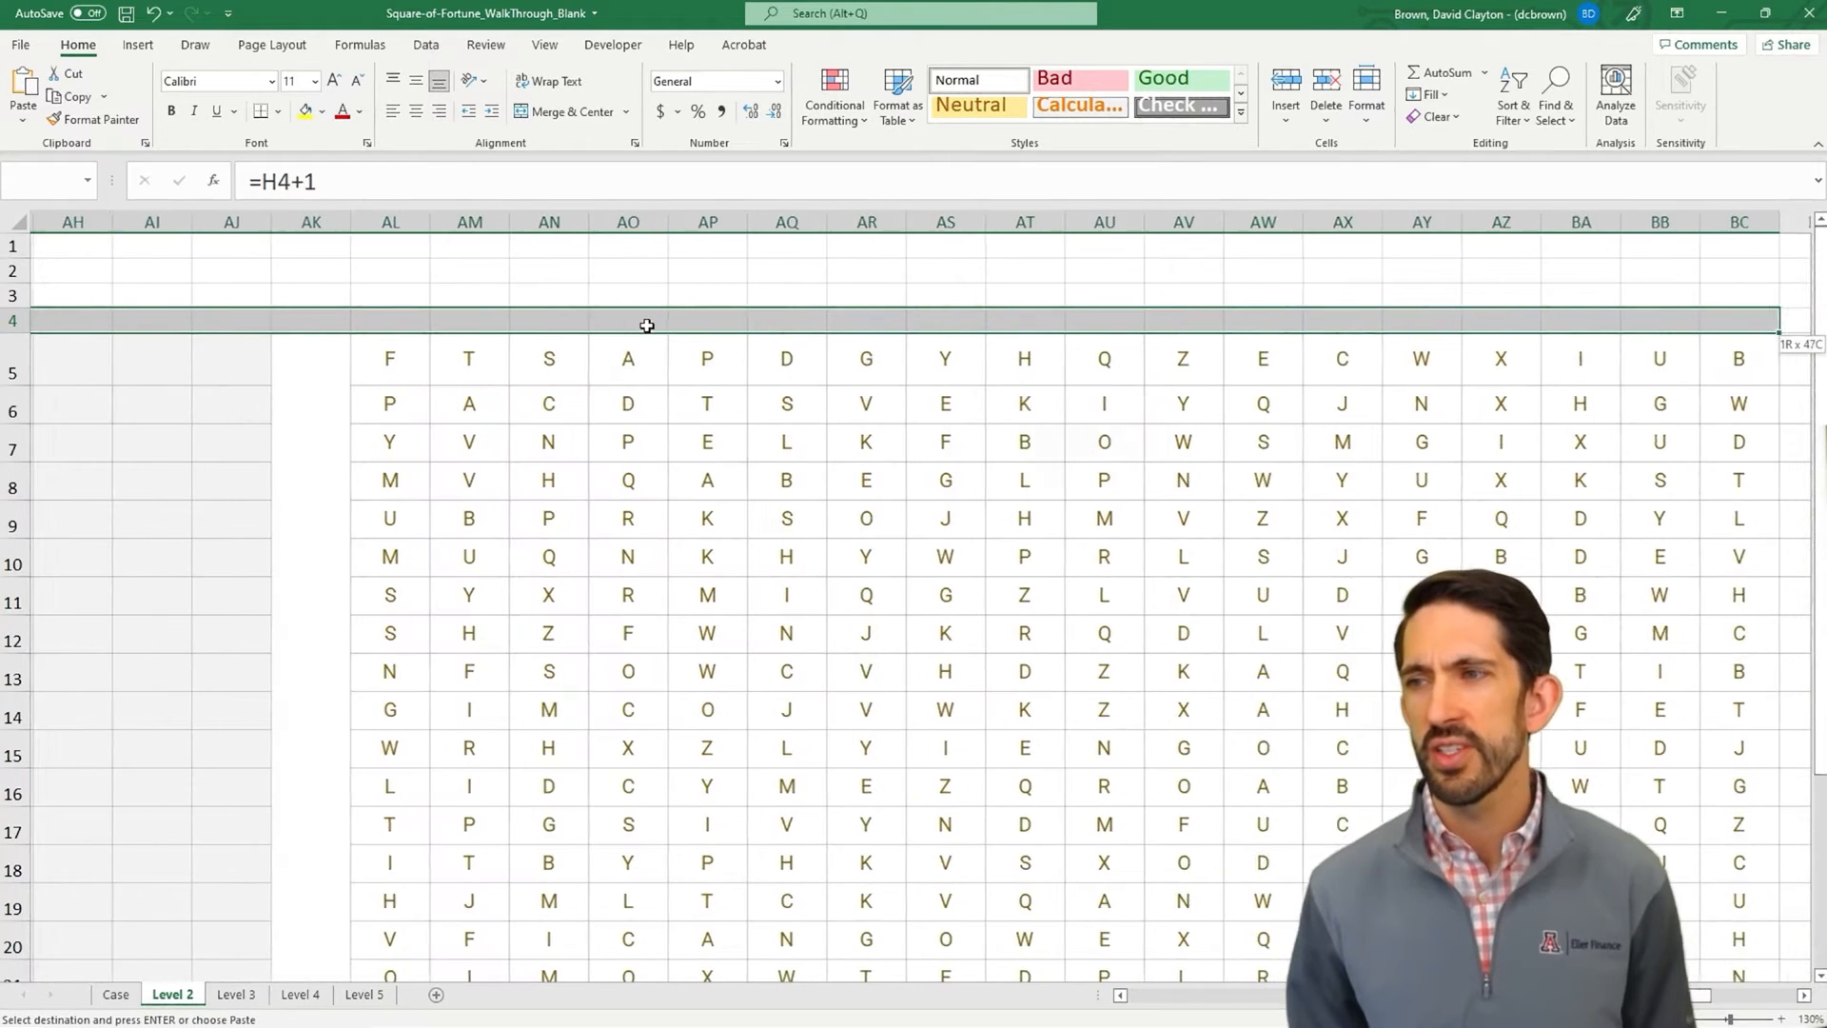
key("shift+Right")
key("shift+Right")
key("shift+Right")
key("shift+Right")
key("shift+Right")
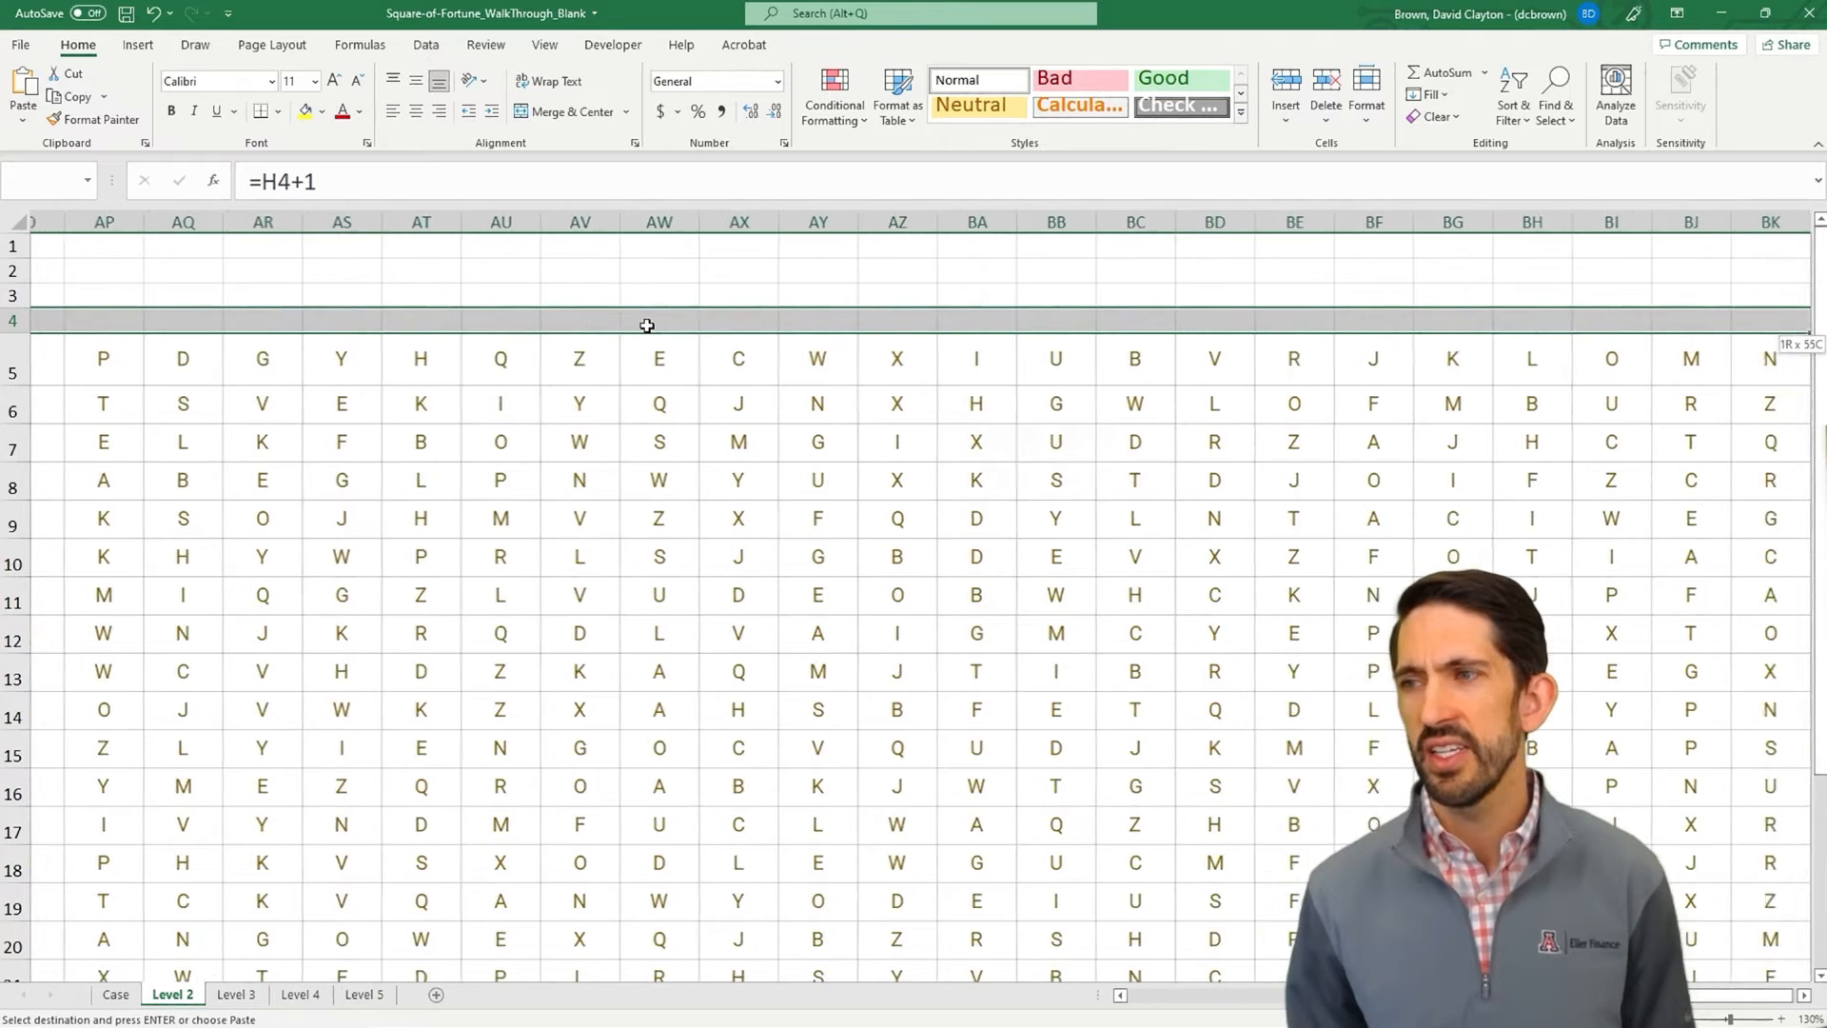
key("ctrl+v")
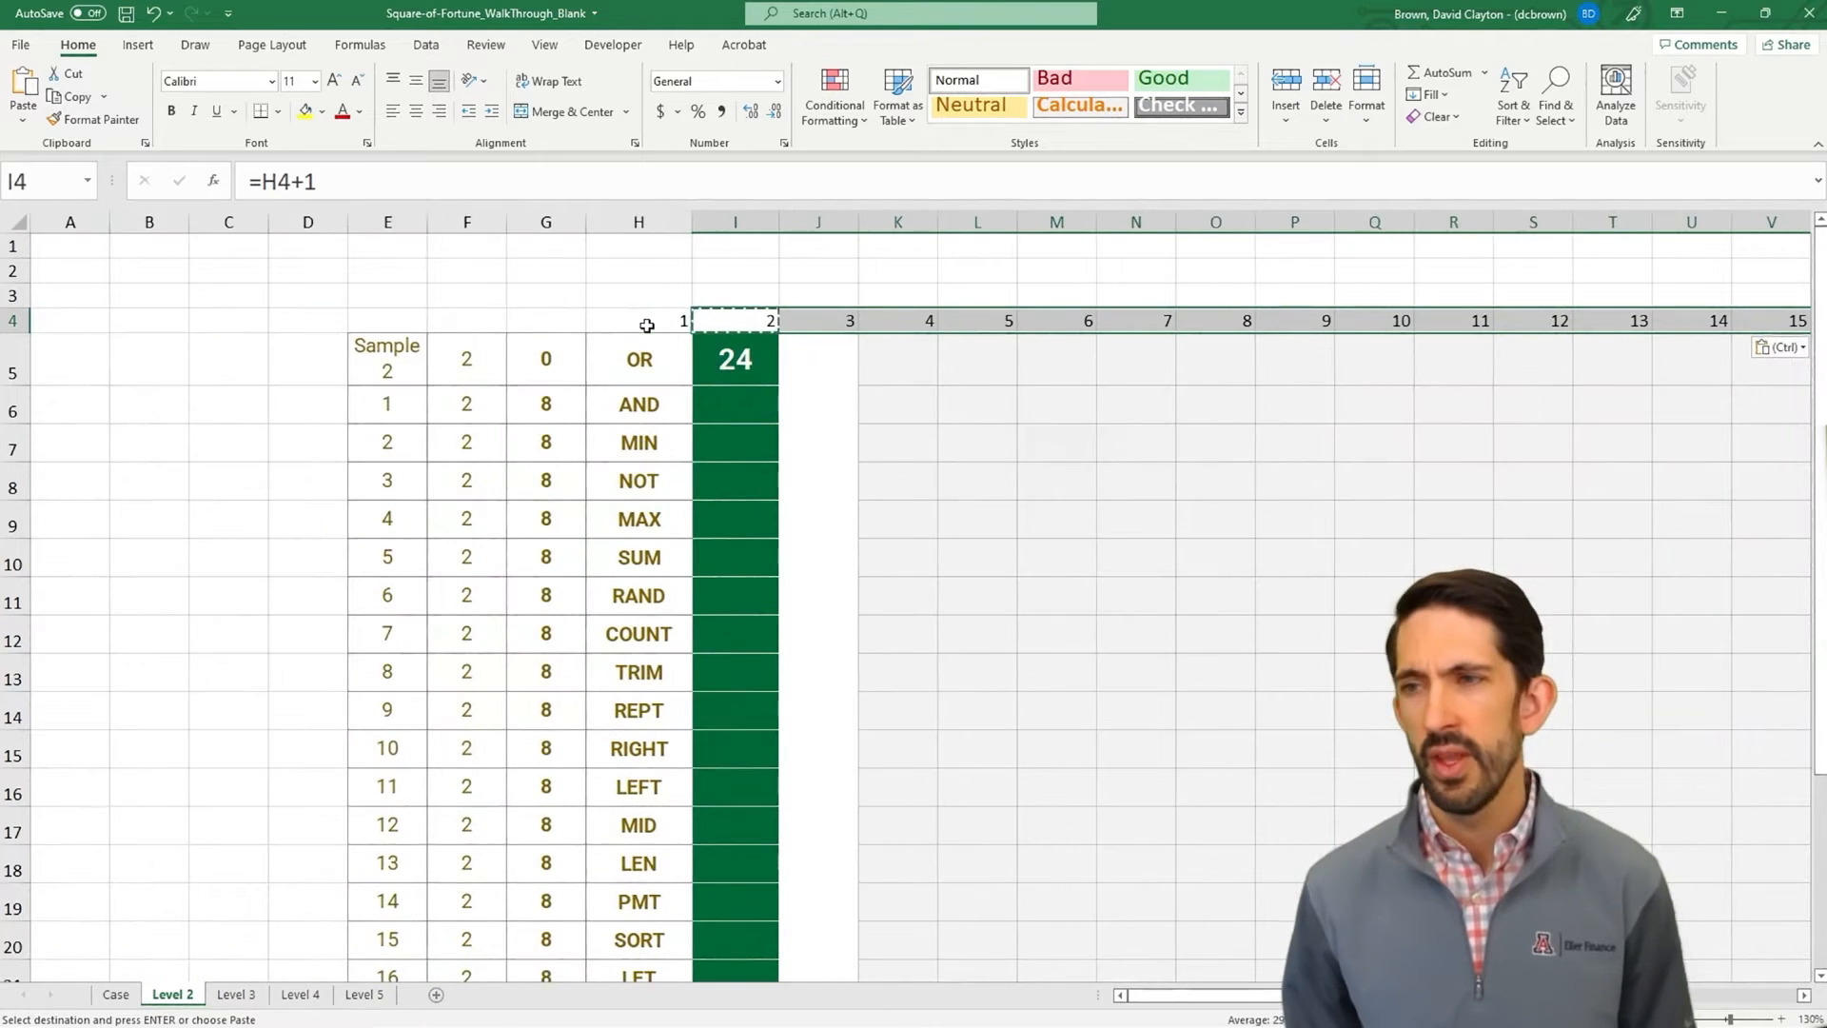
- Replace the column number in H27's INDEX formula with the row-locked reference H$4
left_click(647, 326)
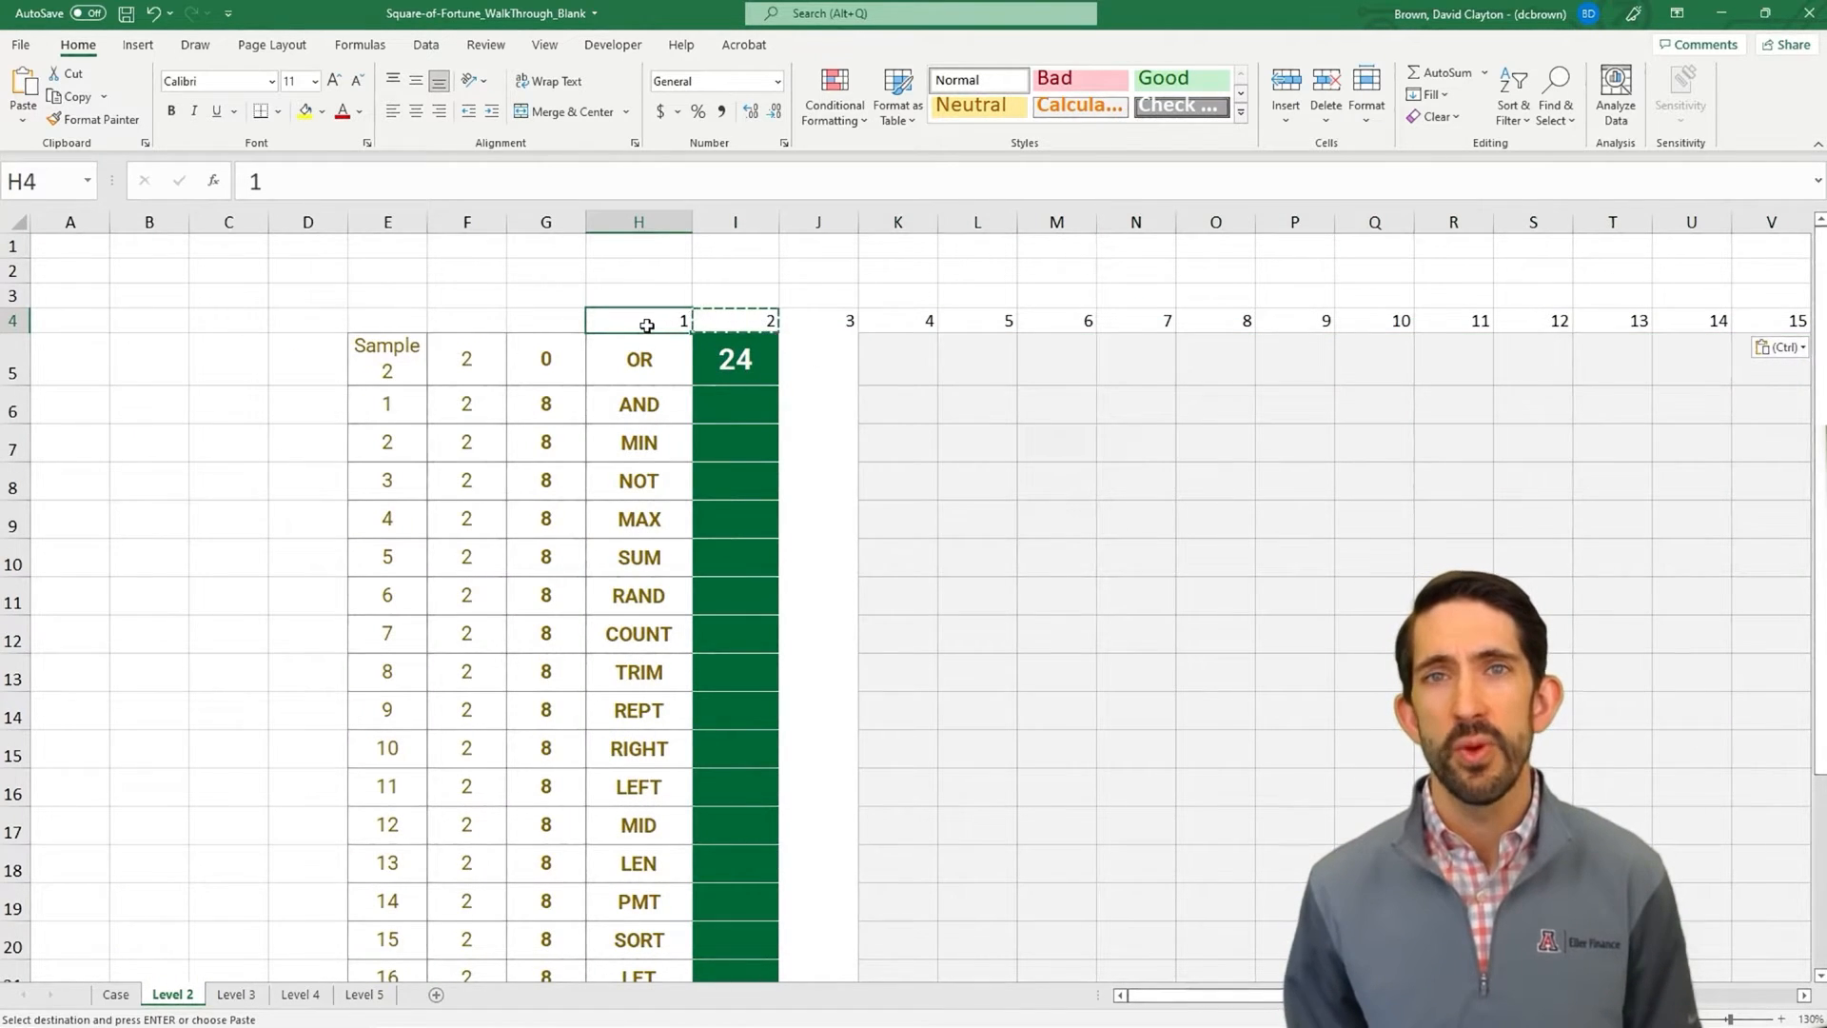
key("ctrl+Down")
key("Down")
key("Down")
key("Down")
key("Up")
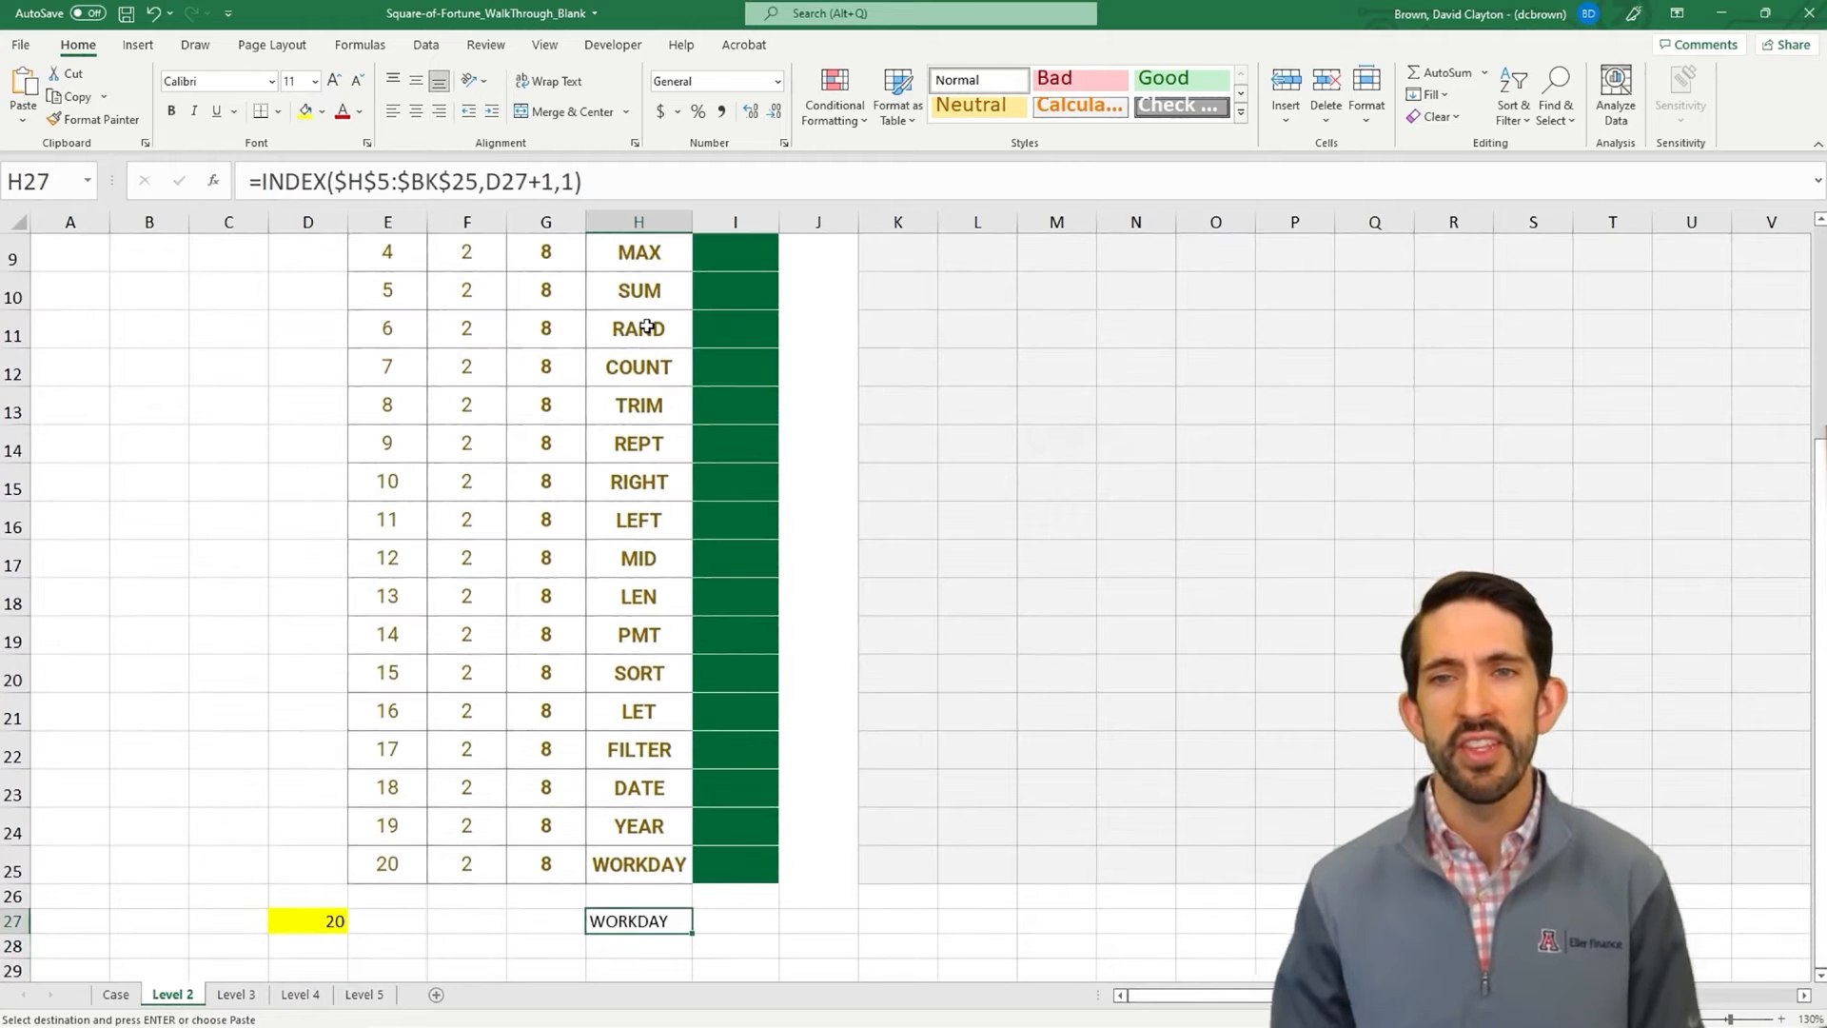
left_click(577, 185)
key("BackSpace")
scroll(762, 455, "up", 3)
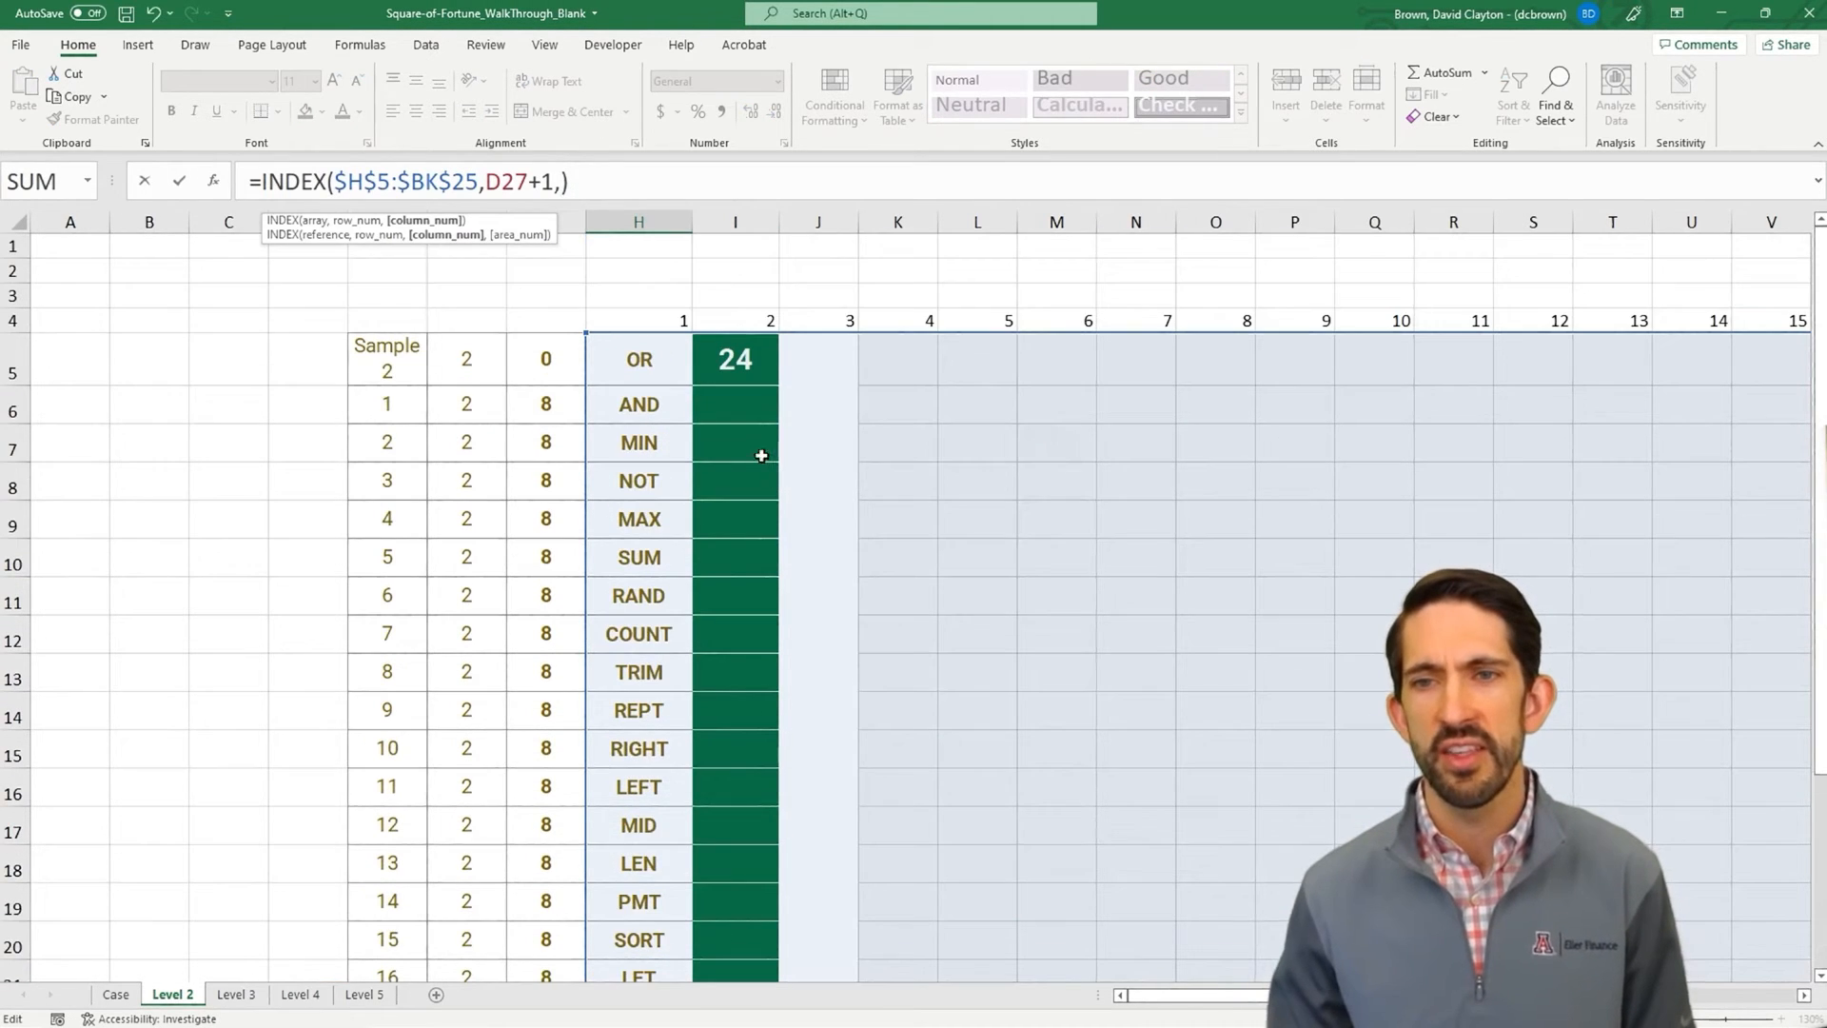
left_click(674, 321)
key("F4")
key("F4")
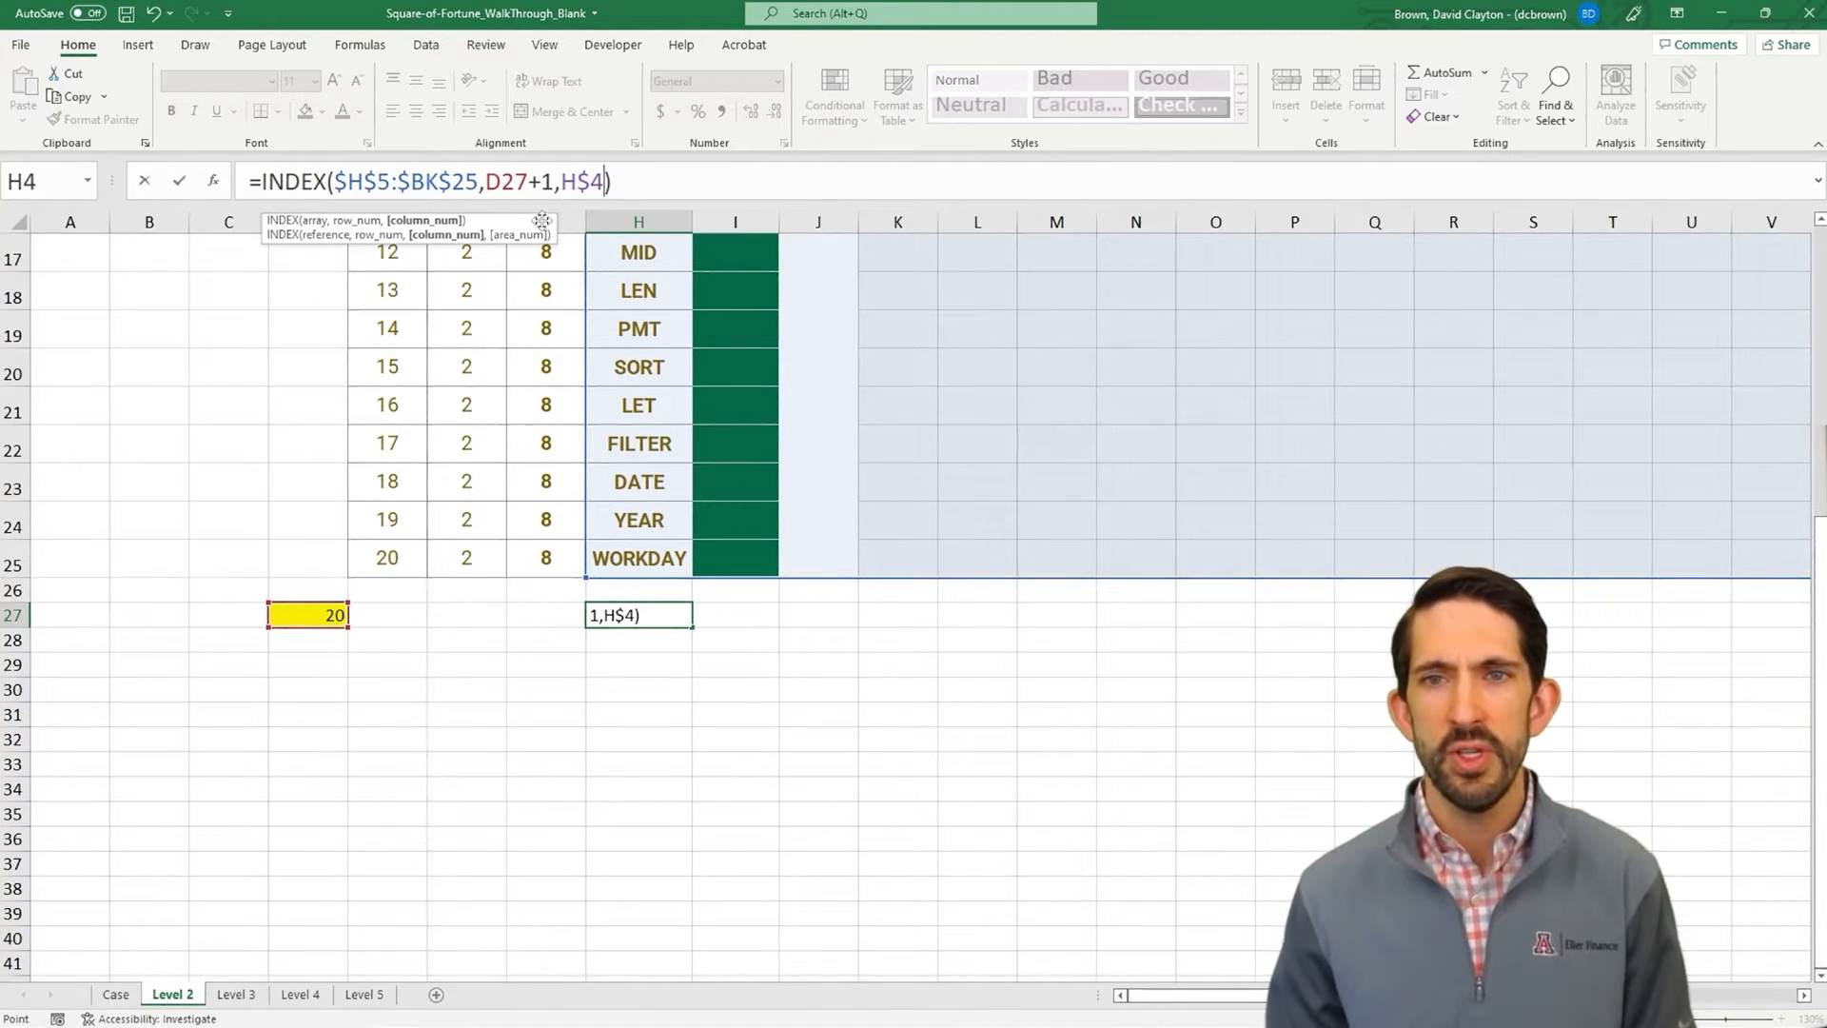
- Make the game number reference in H27's INDEX formula absolute as $D$27
left_click(489, 182)
key("F4")
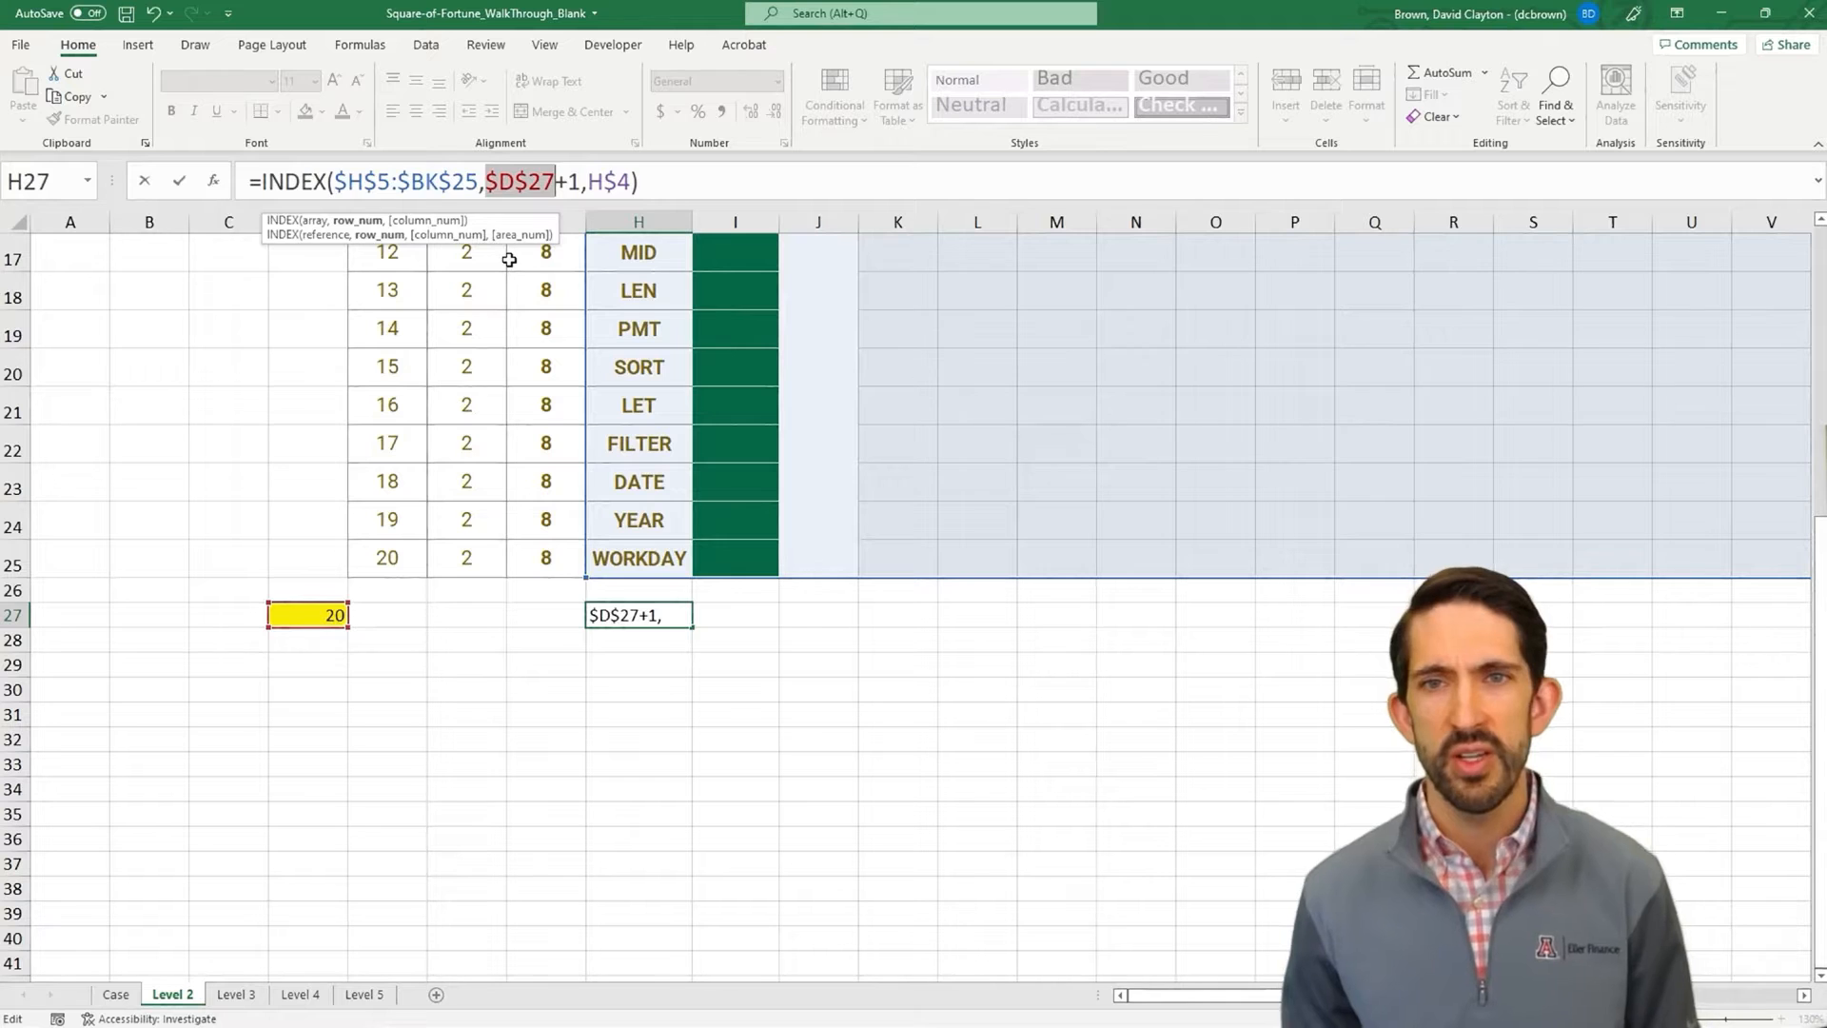
key("ctrl+Return")
- Copy the INDEX formula from H27 across row 27 through column BK
key("ctrl+c")
key("shift+Right")
key("shift+Right")
key("shift+Right")
key("shift+Right")
key("shift+Right")
key("shift+Right")
key("shift+Right")
key("shift+Right")
key("shift+Right")
key("shift+Right")
key("shift+Right")
key("shift+Right")
key("shift+Right")
key("shift+Right")
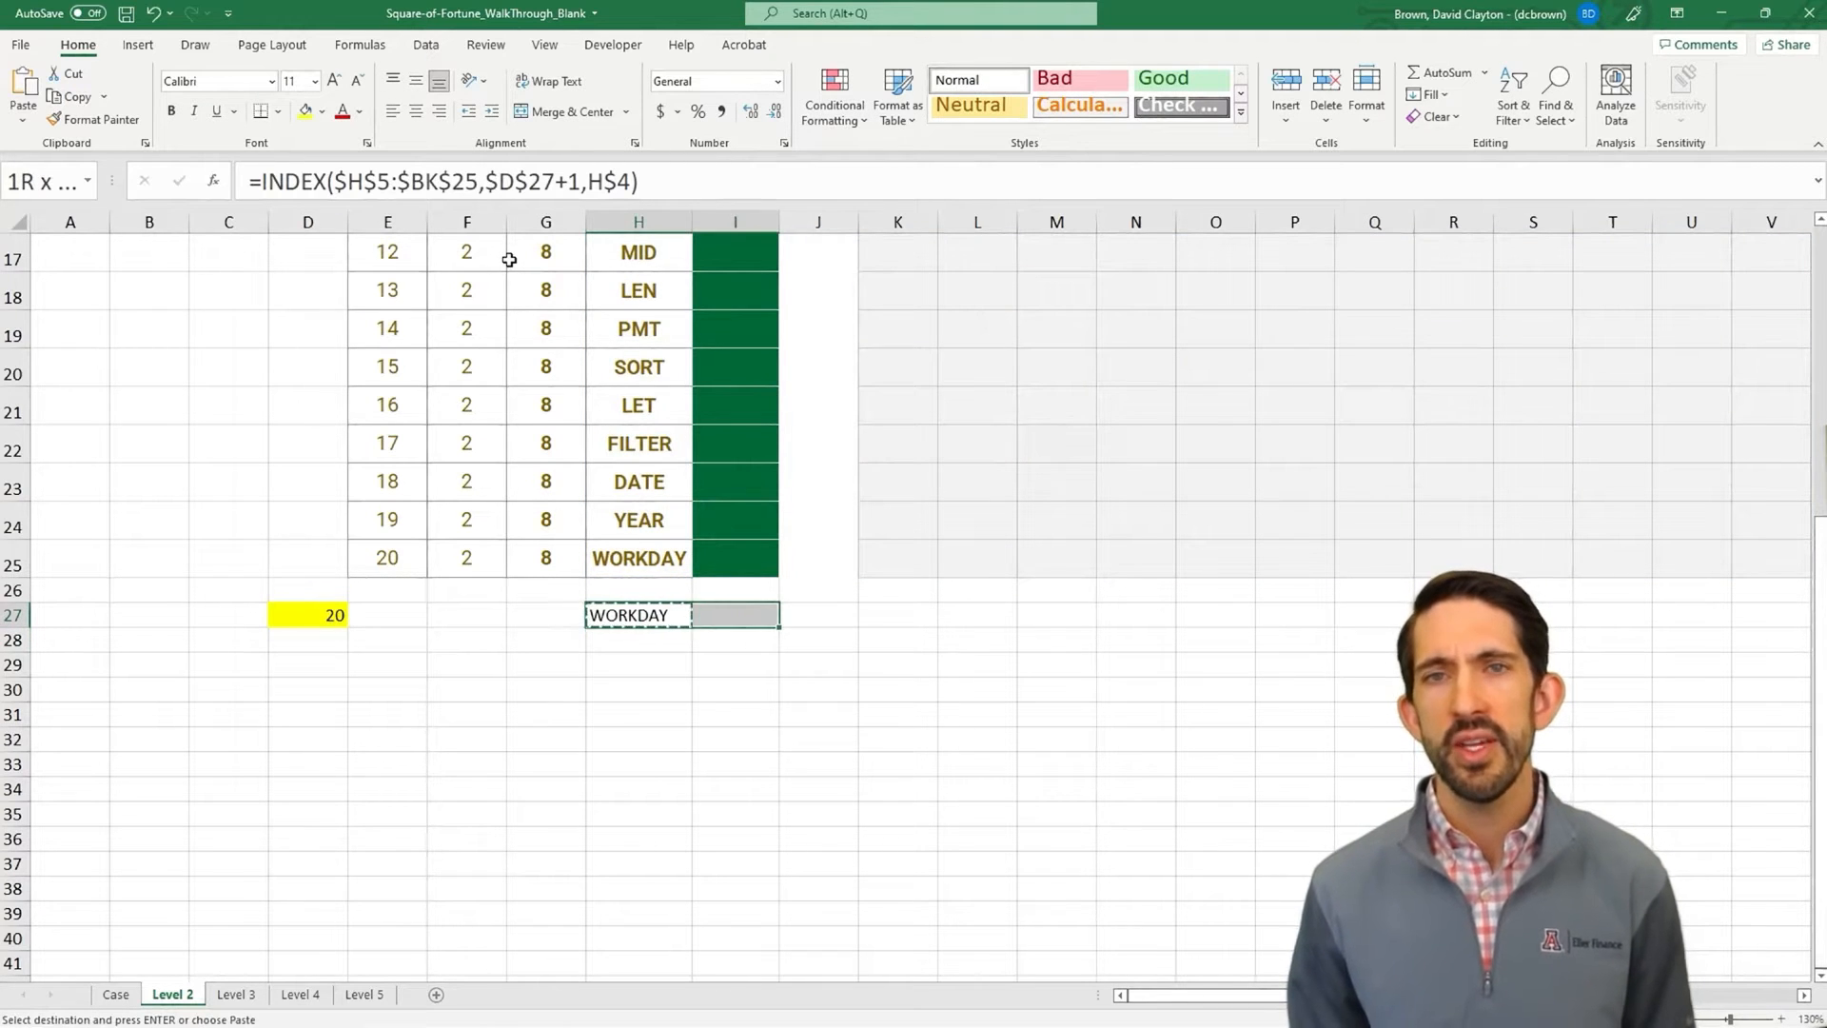
key("shift+Right")
key("shift+Right")
key("shift+Right")
key("shift+Right")
key("shift+Right")
key("shift+Right")
key("shift+Right")
key("shift+Right")
key("shift+Right")
key("shift+Right")
key("shift+Right")
key("shift+Right")
key("shift+Right")
key("shift+Right")
key("shift+Right")
key("shift+Right")
key("shift+Right")
key("shift+Right")
key("shift+Right")
key("shift+Right")
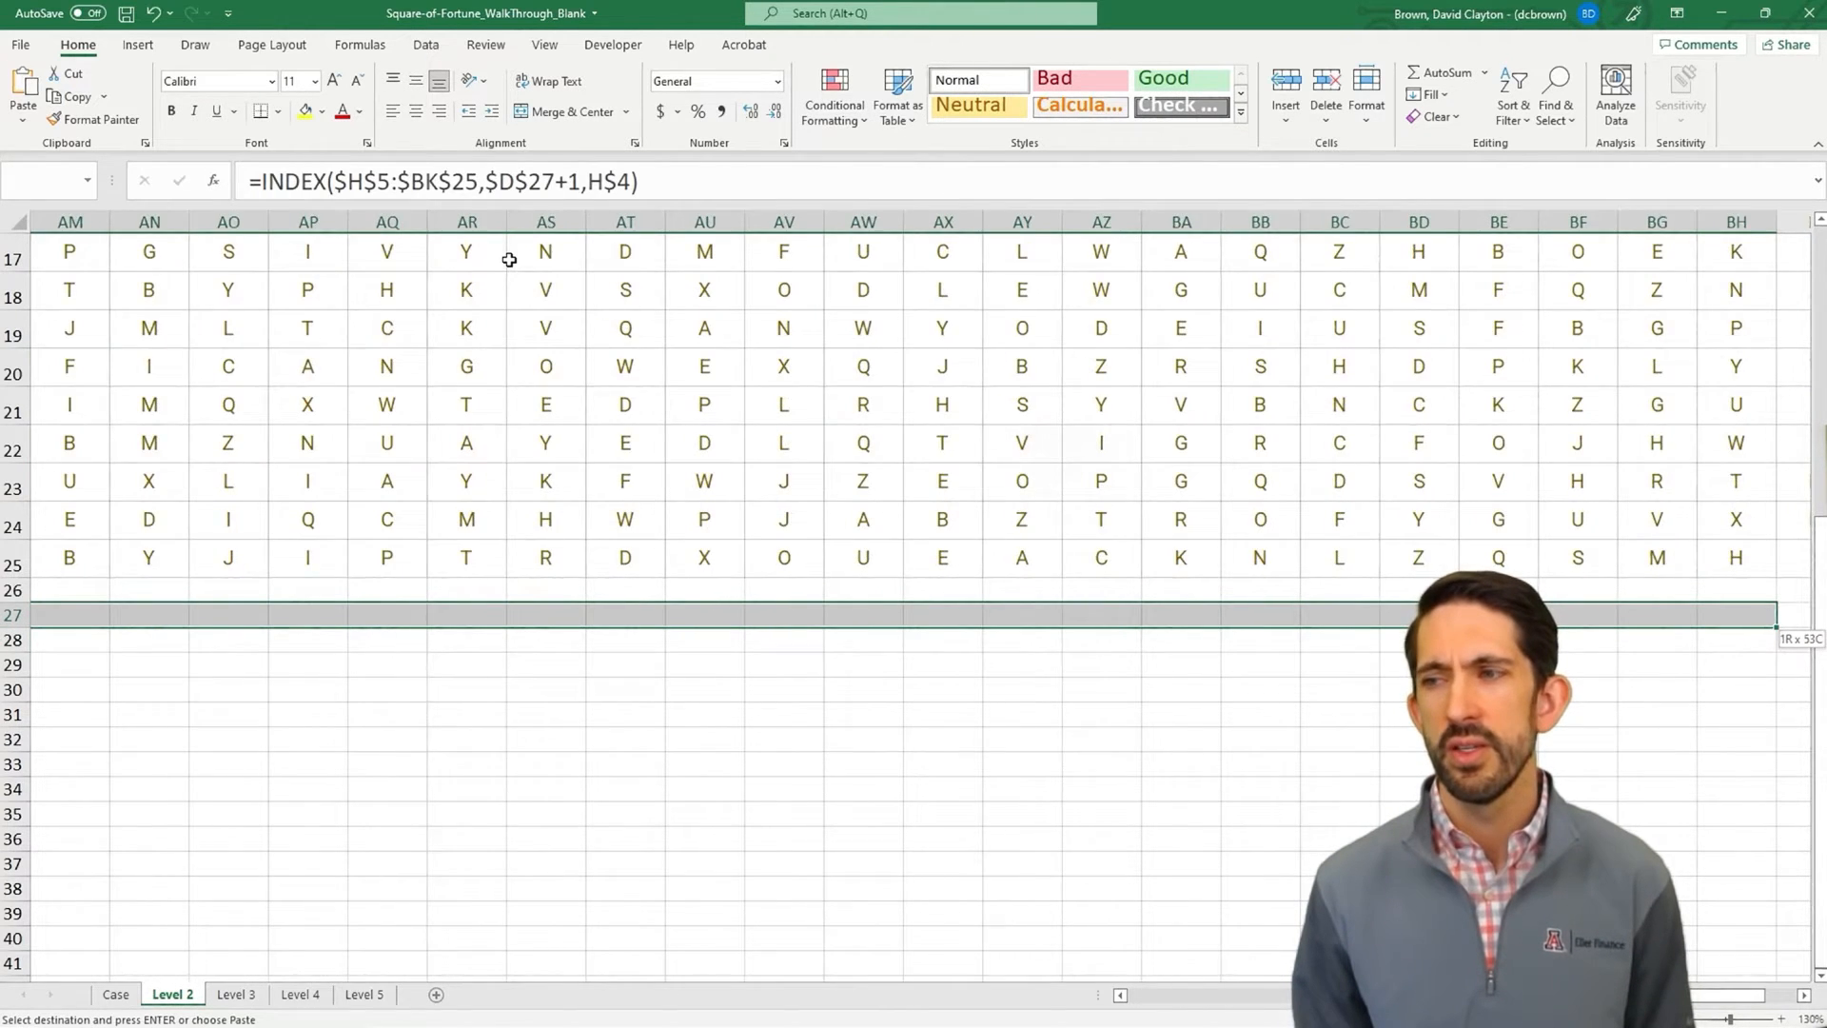
key("ctrl+v")
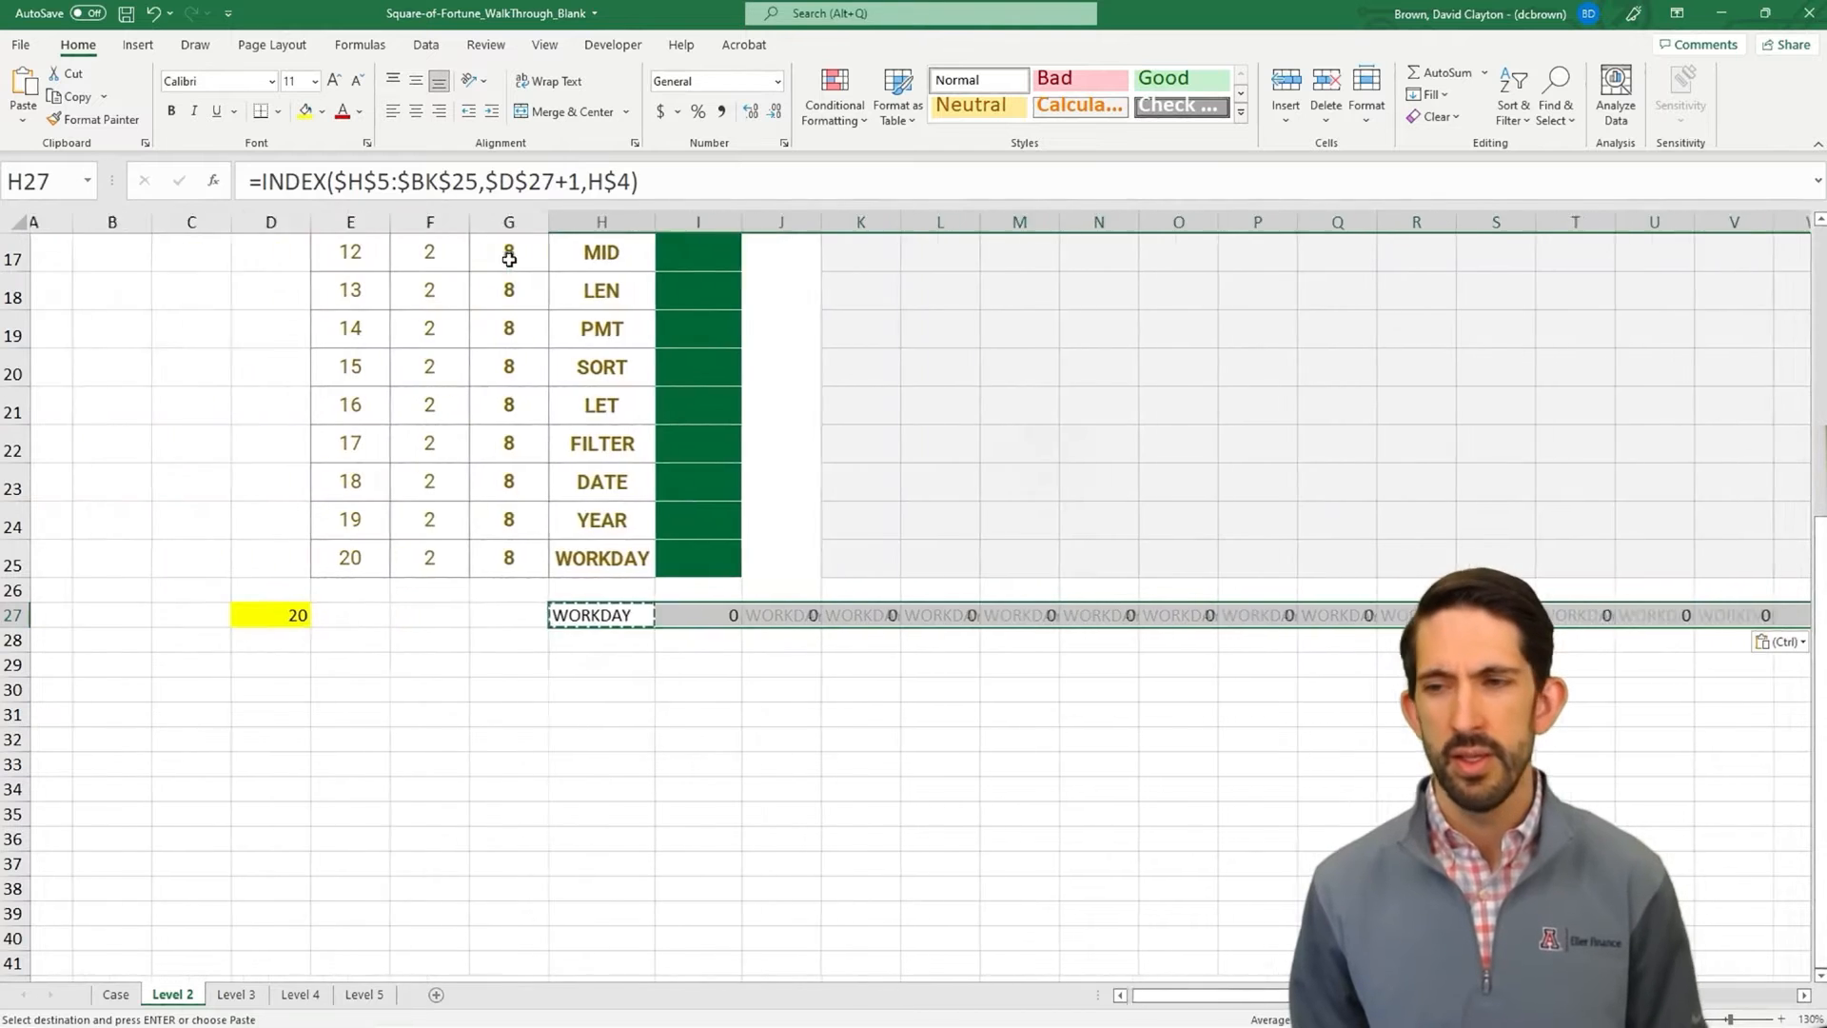
- Check the letters pulled into row 27 up to BK27 against game 20's guessed letters in row 25
key("Down")
key("Up")
key("Right")
key("Right")
key("ctrl+Right")
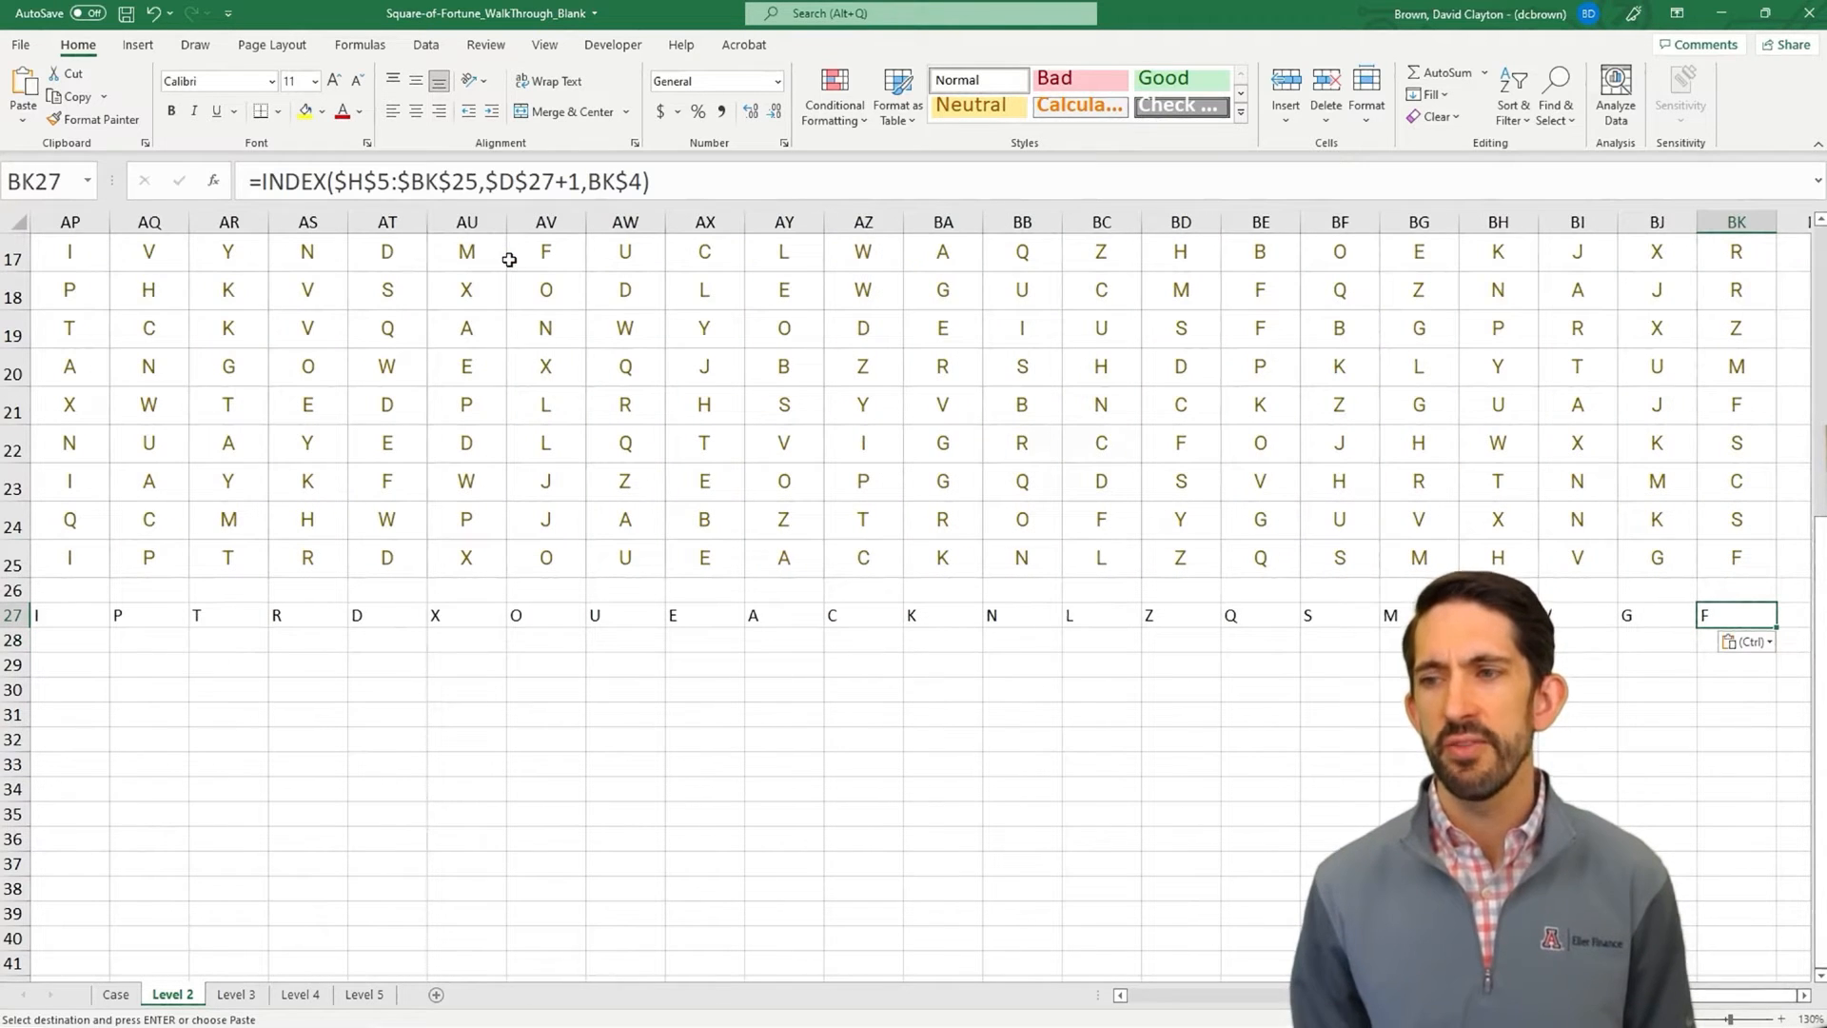
key("Left")
key("Left")
key("Left")
key("Left")
key("Left")
key("Left")
key("Left")
key("Left")
key("Left")
key("Left")
key("Left")
key("Left")
key("Left")
key("Left")
key("Left")
key("Left")
key("Left")
key("Left")
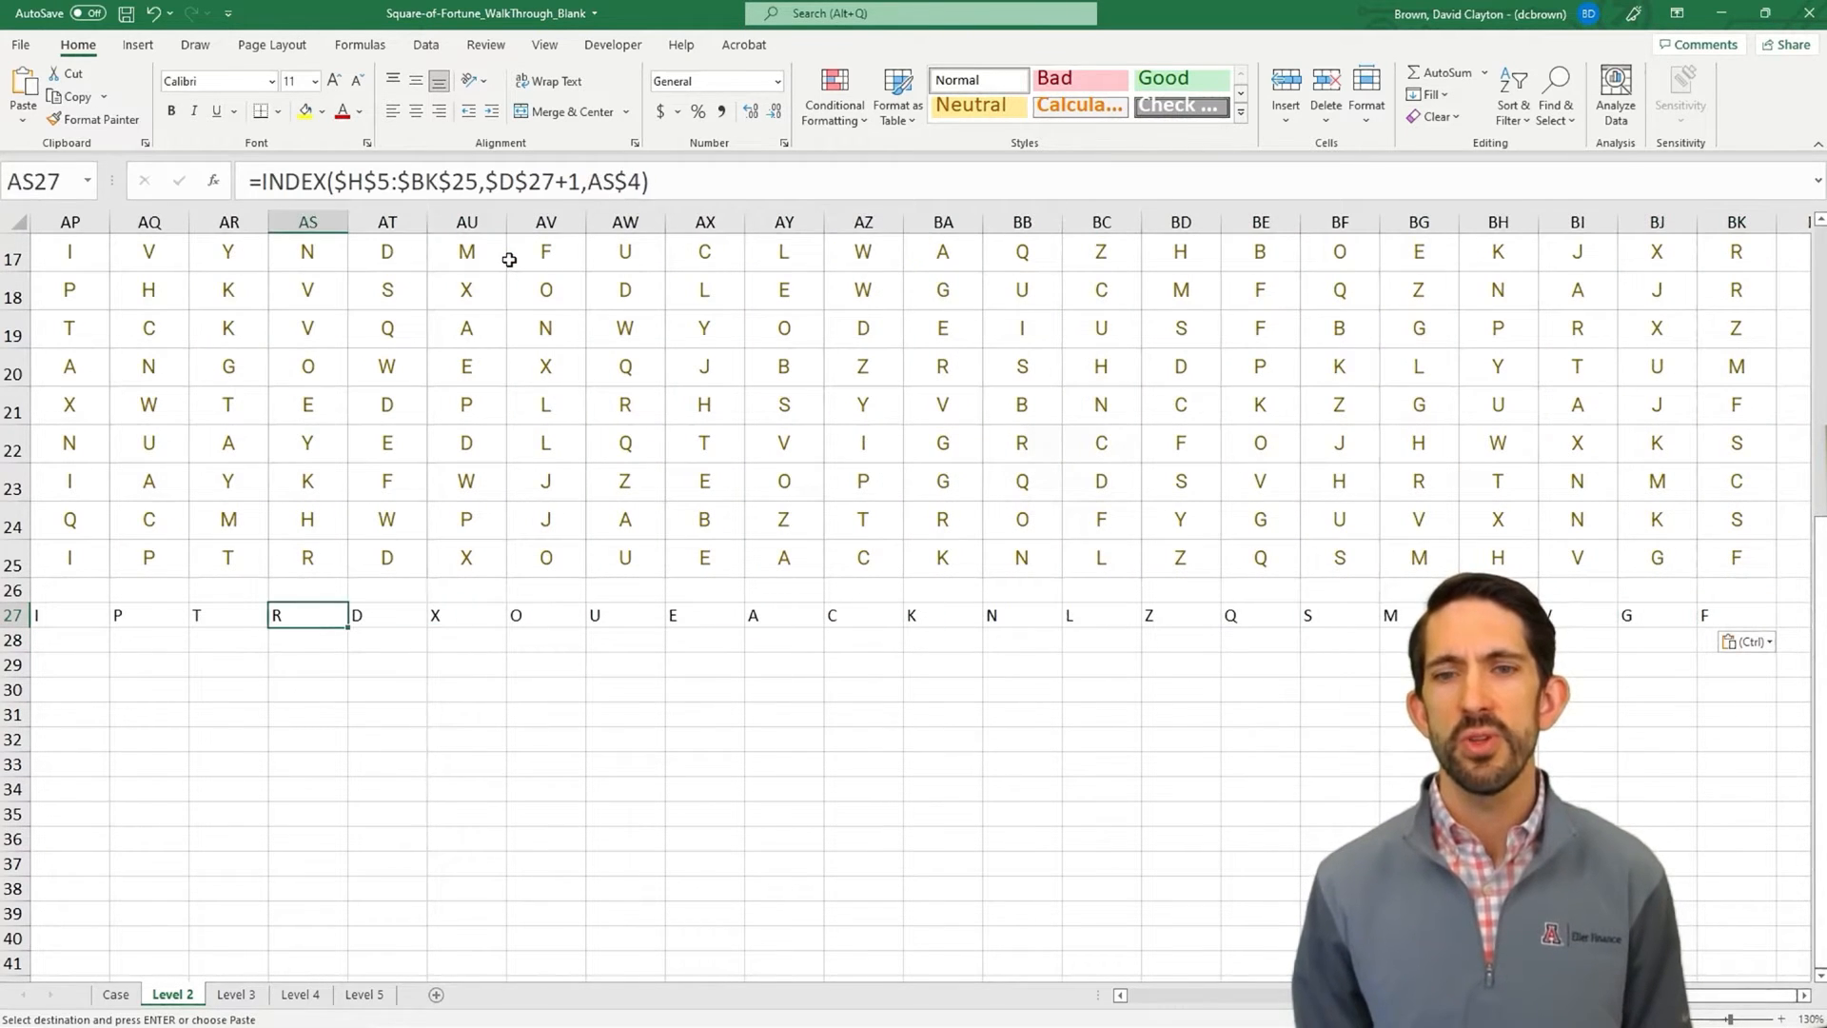
- Test the row 27 lookup with other games by setting the game number in D27 to 1 and to 2
key("ctrl+Left")
key("ctrl+Left")
key("Right")
key("Right")
key("Right")
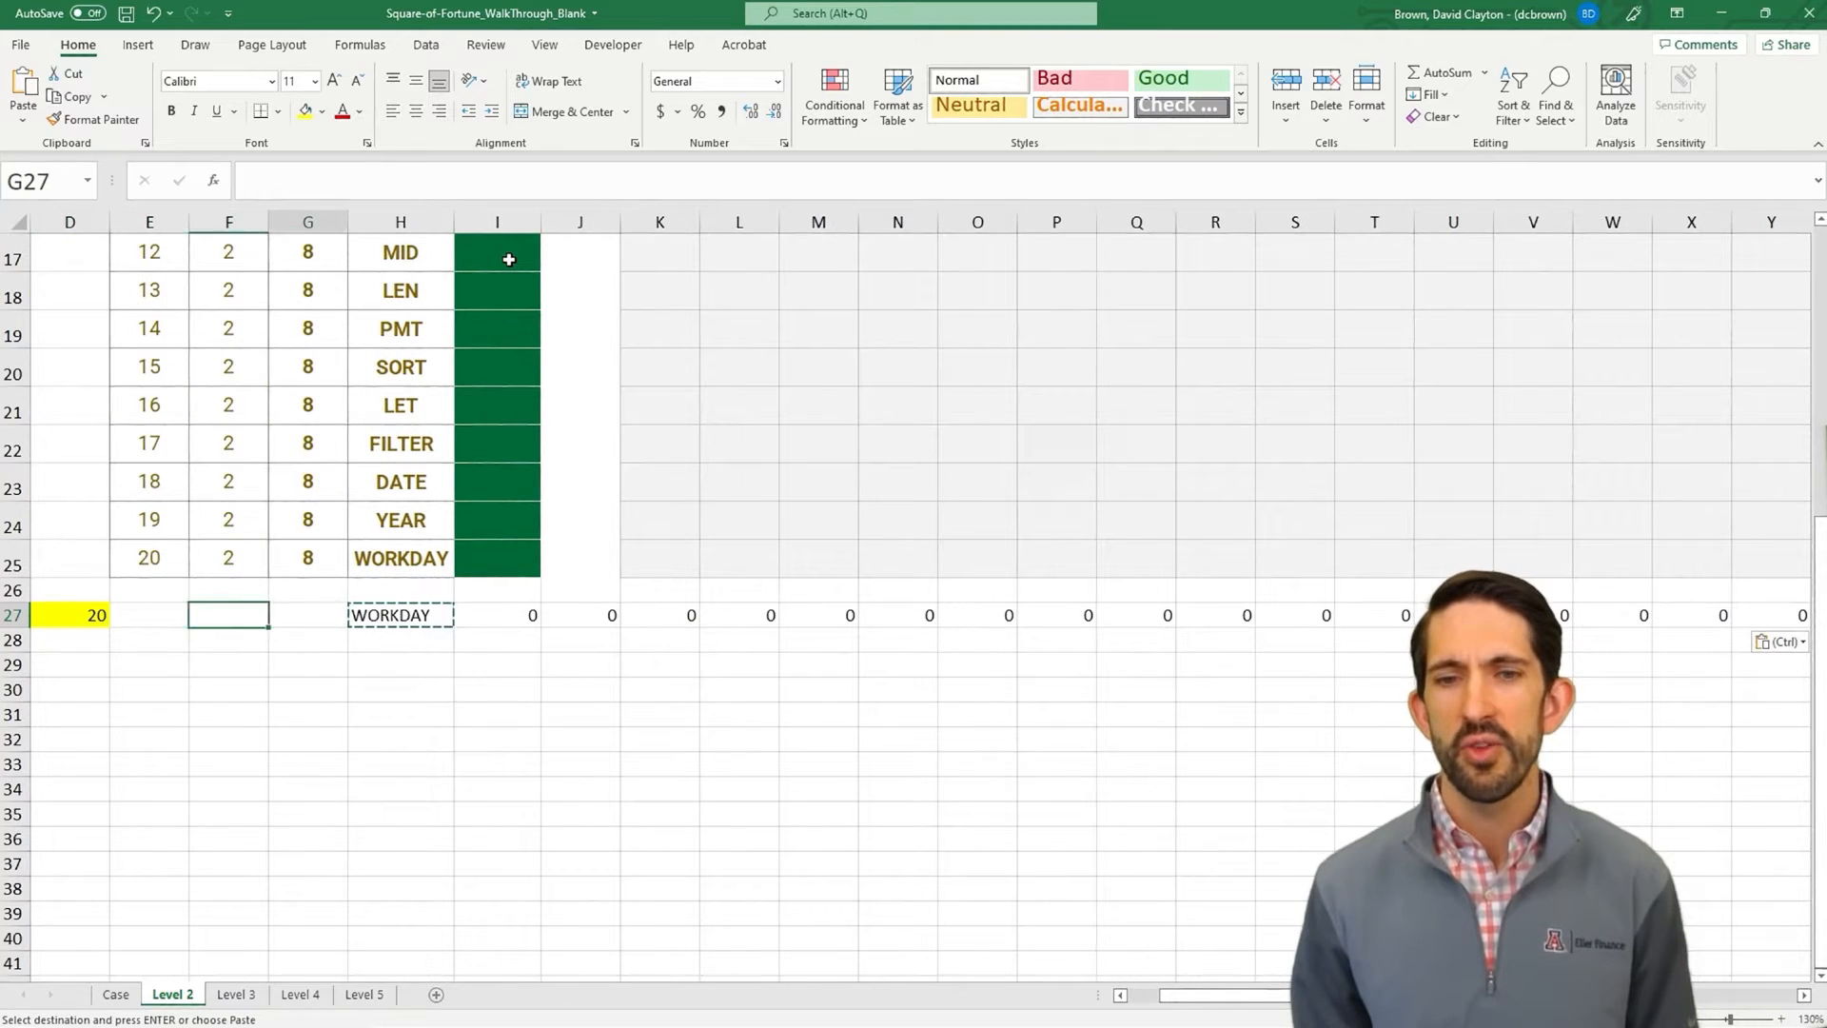
key("Left")
key("Left")
key("Left")
key("Left")
key("Left")
key("Right")
key("Right")
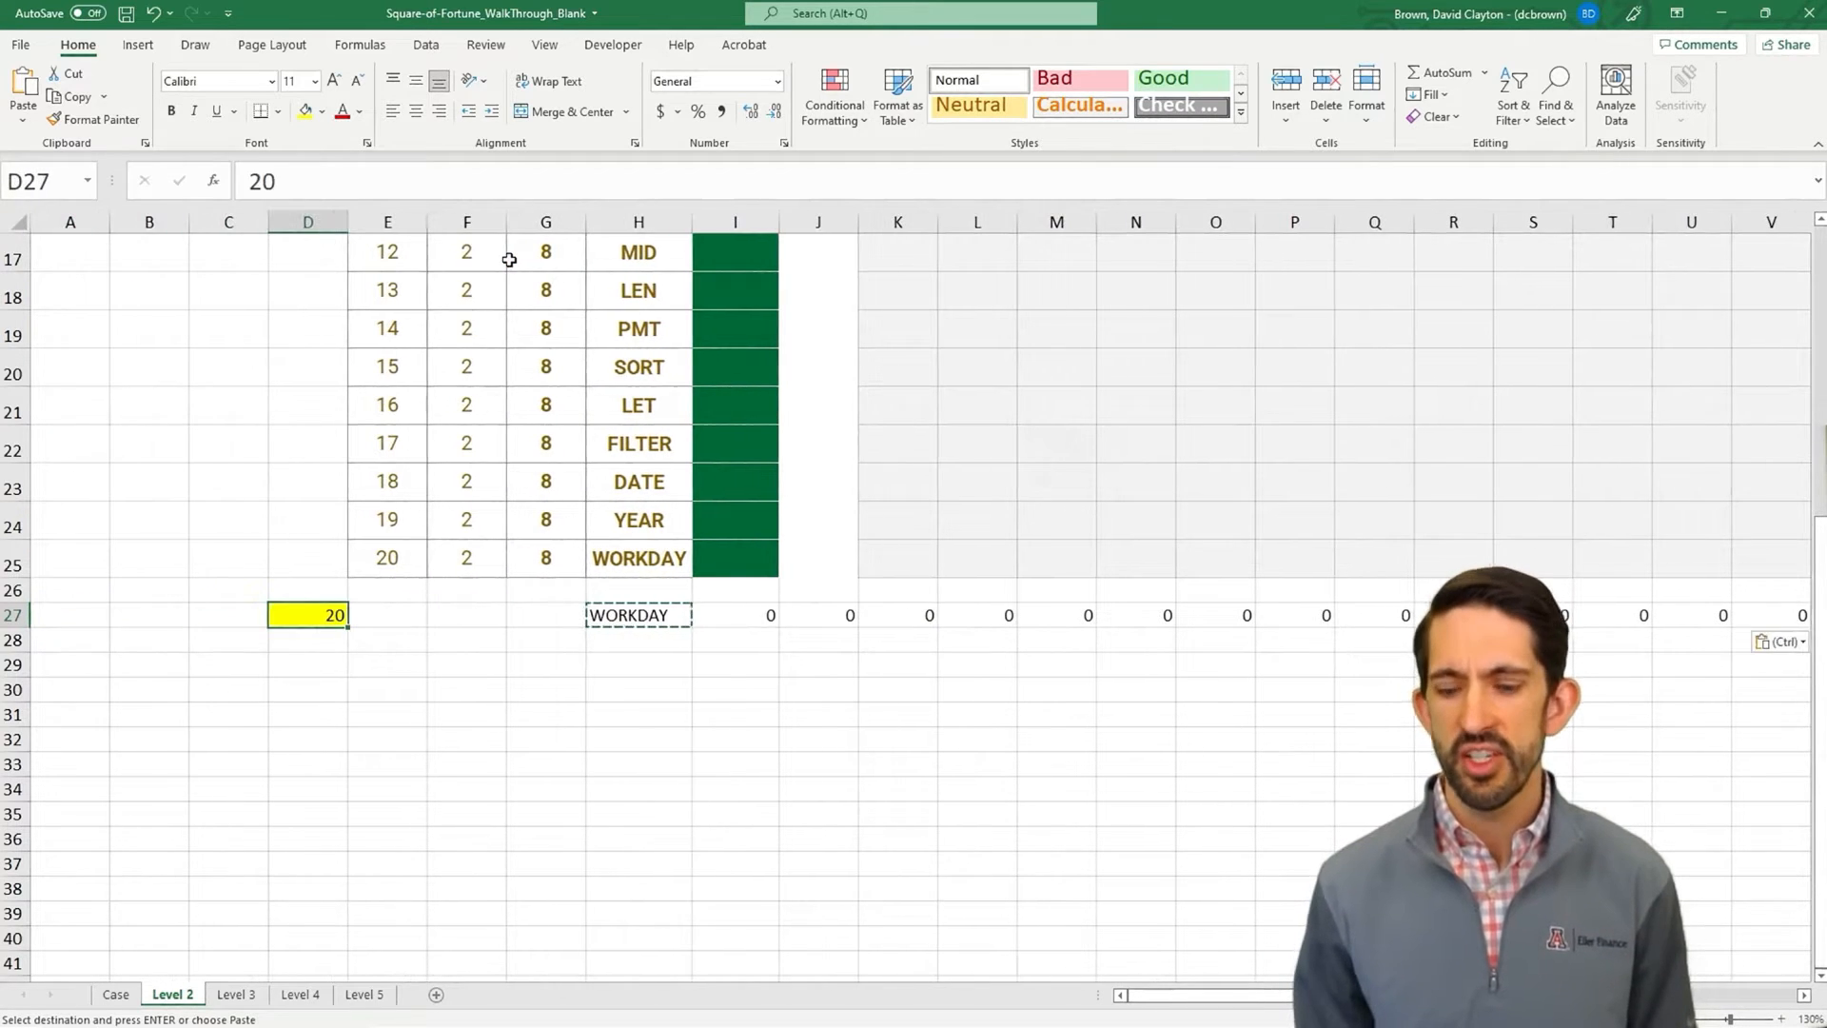
type("1")
key("Return")
key("Up")
type("2")
key("Return")
key("Up")
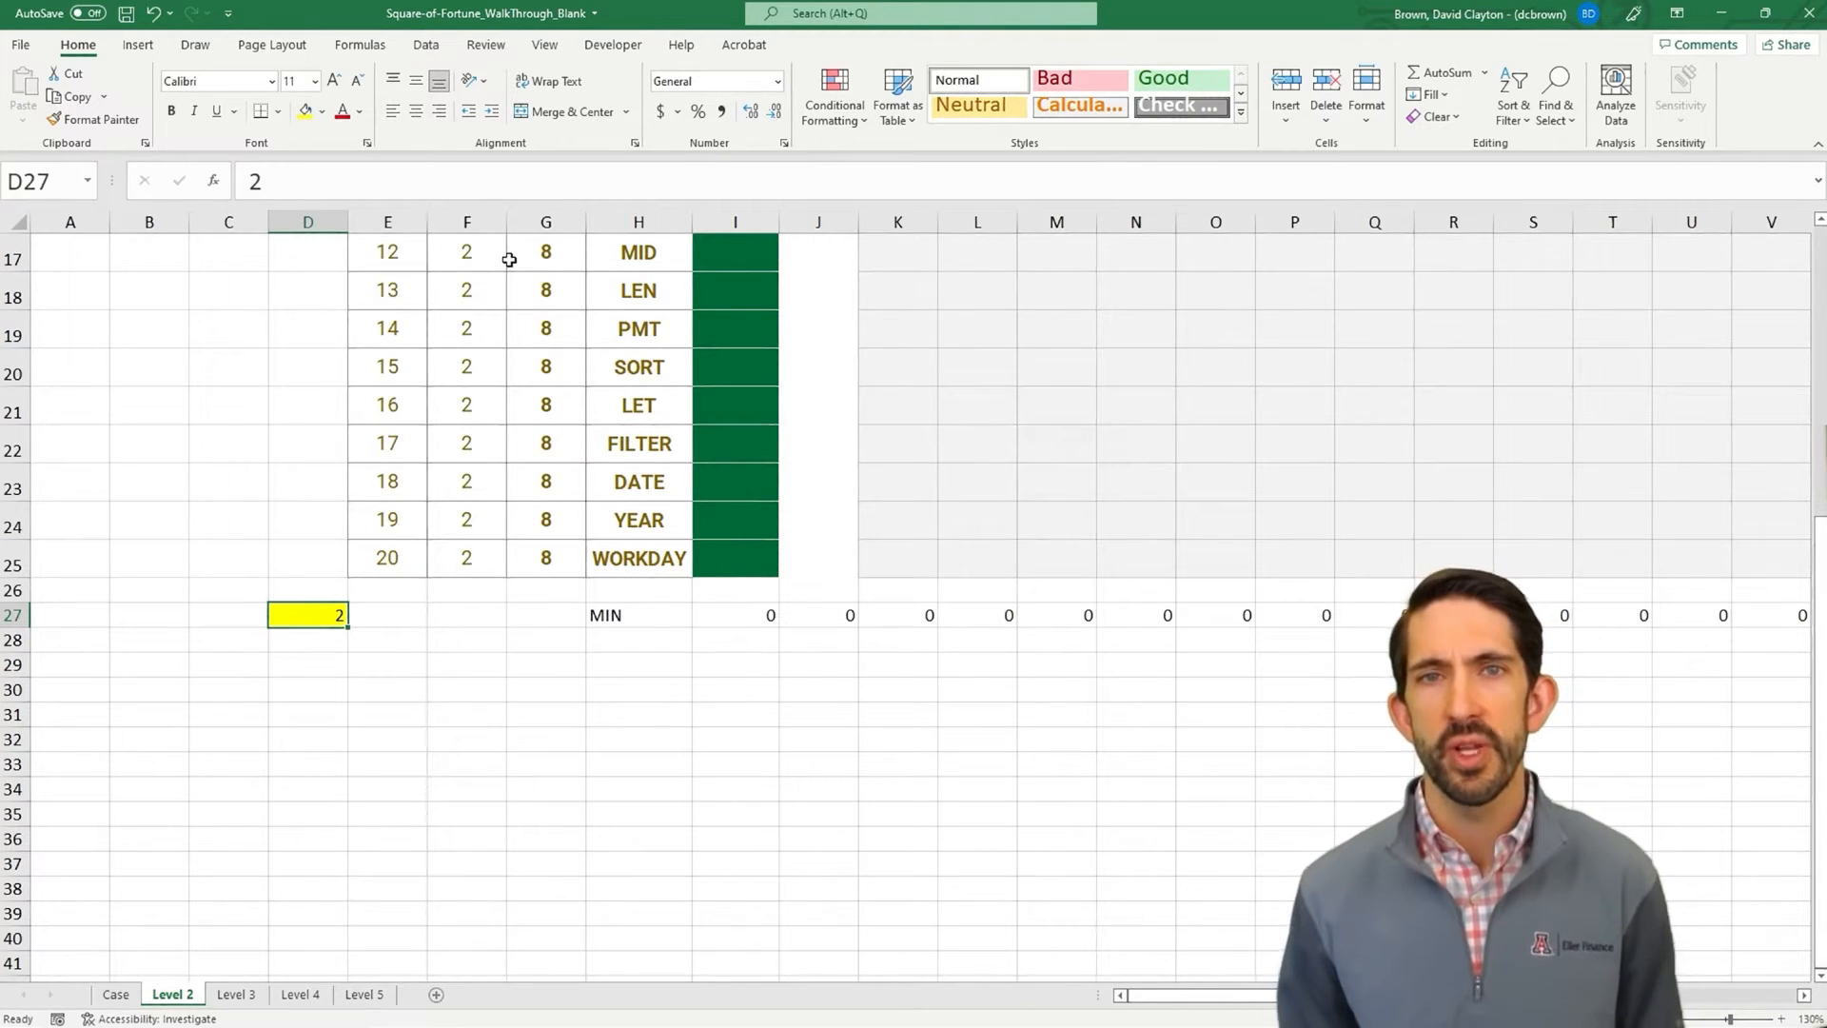
key("Down")
key("Right")
key("Right")
key("Left")
key("Down")
key("Right")
key("Right")
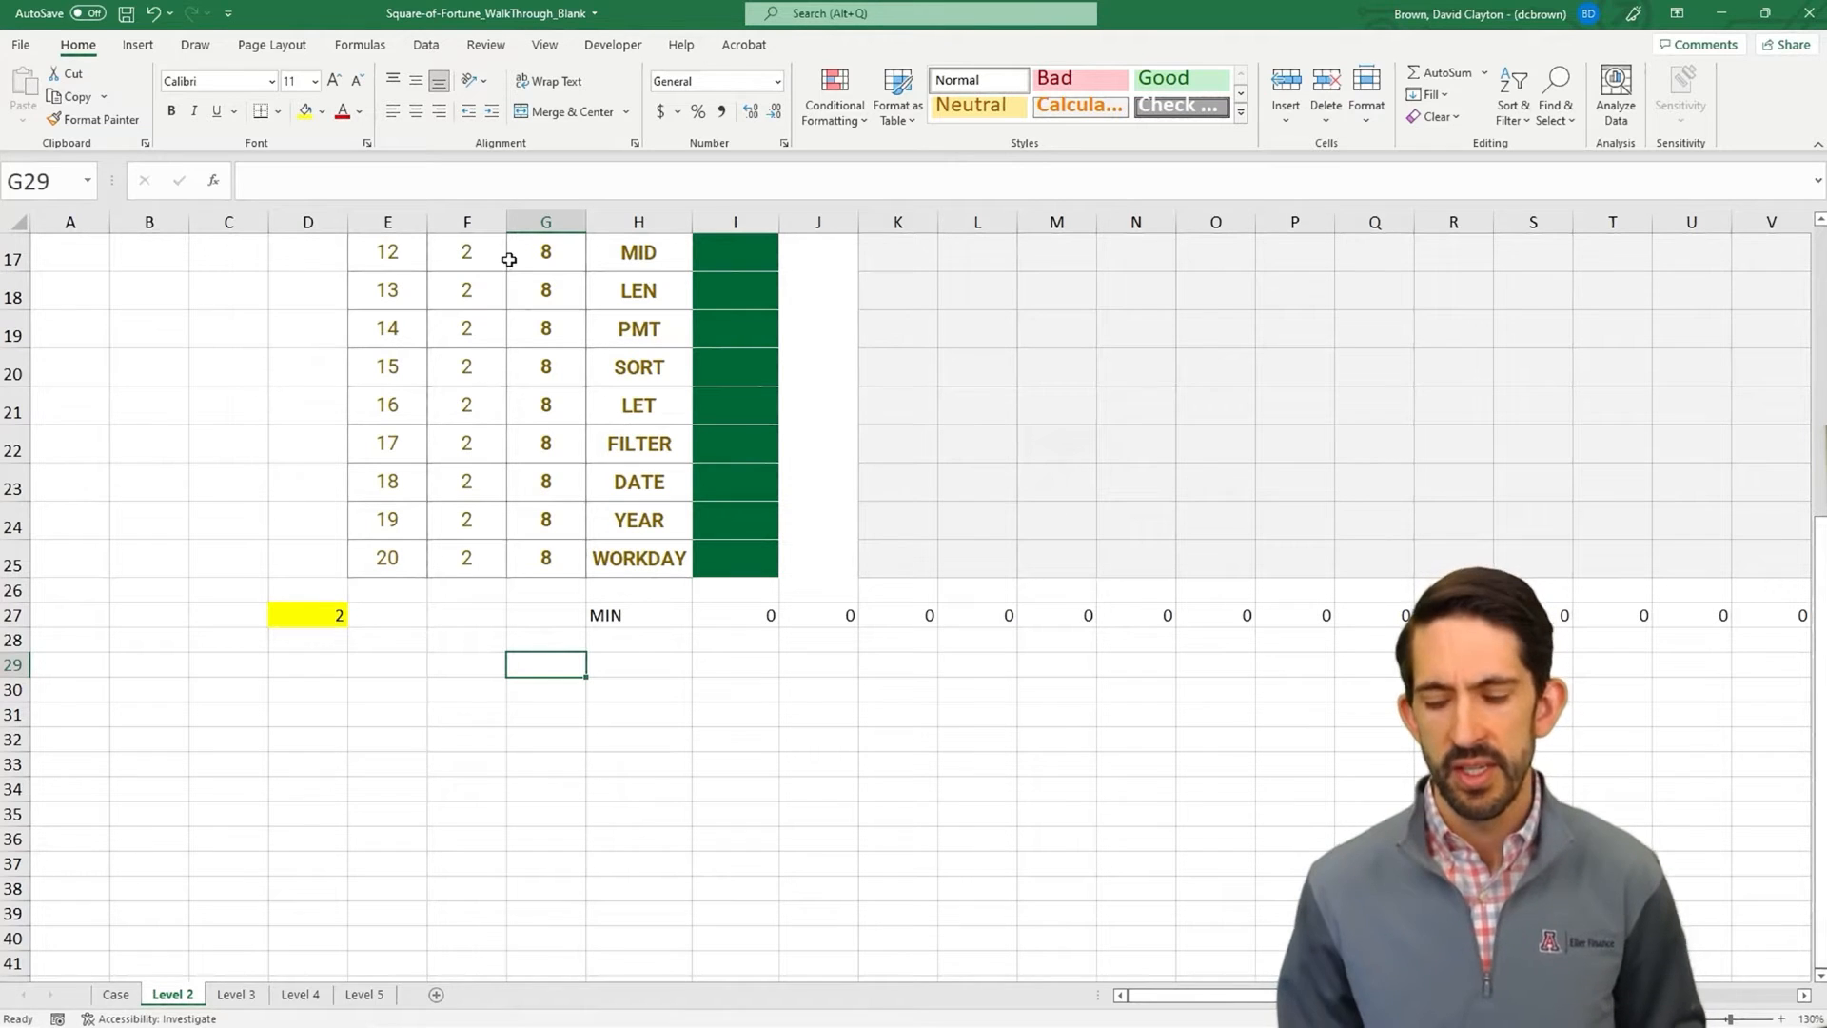
- On the Case sheet, calculate the length of the longest word in E61 with =MAX(LEN(E62:E142))
key("ctrl+Page_Up")
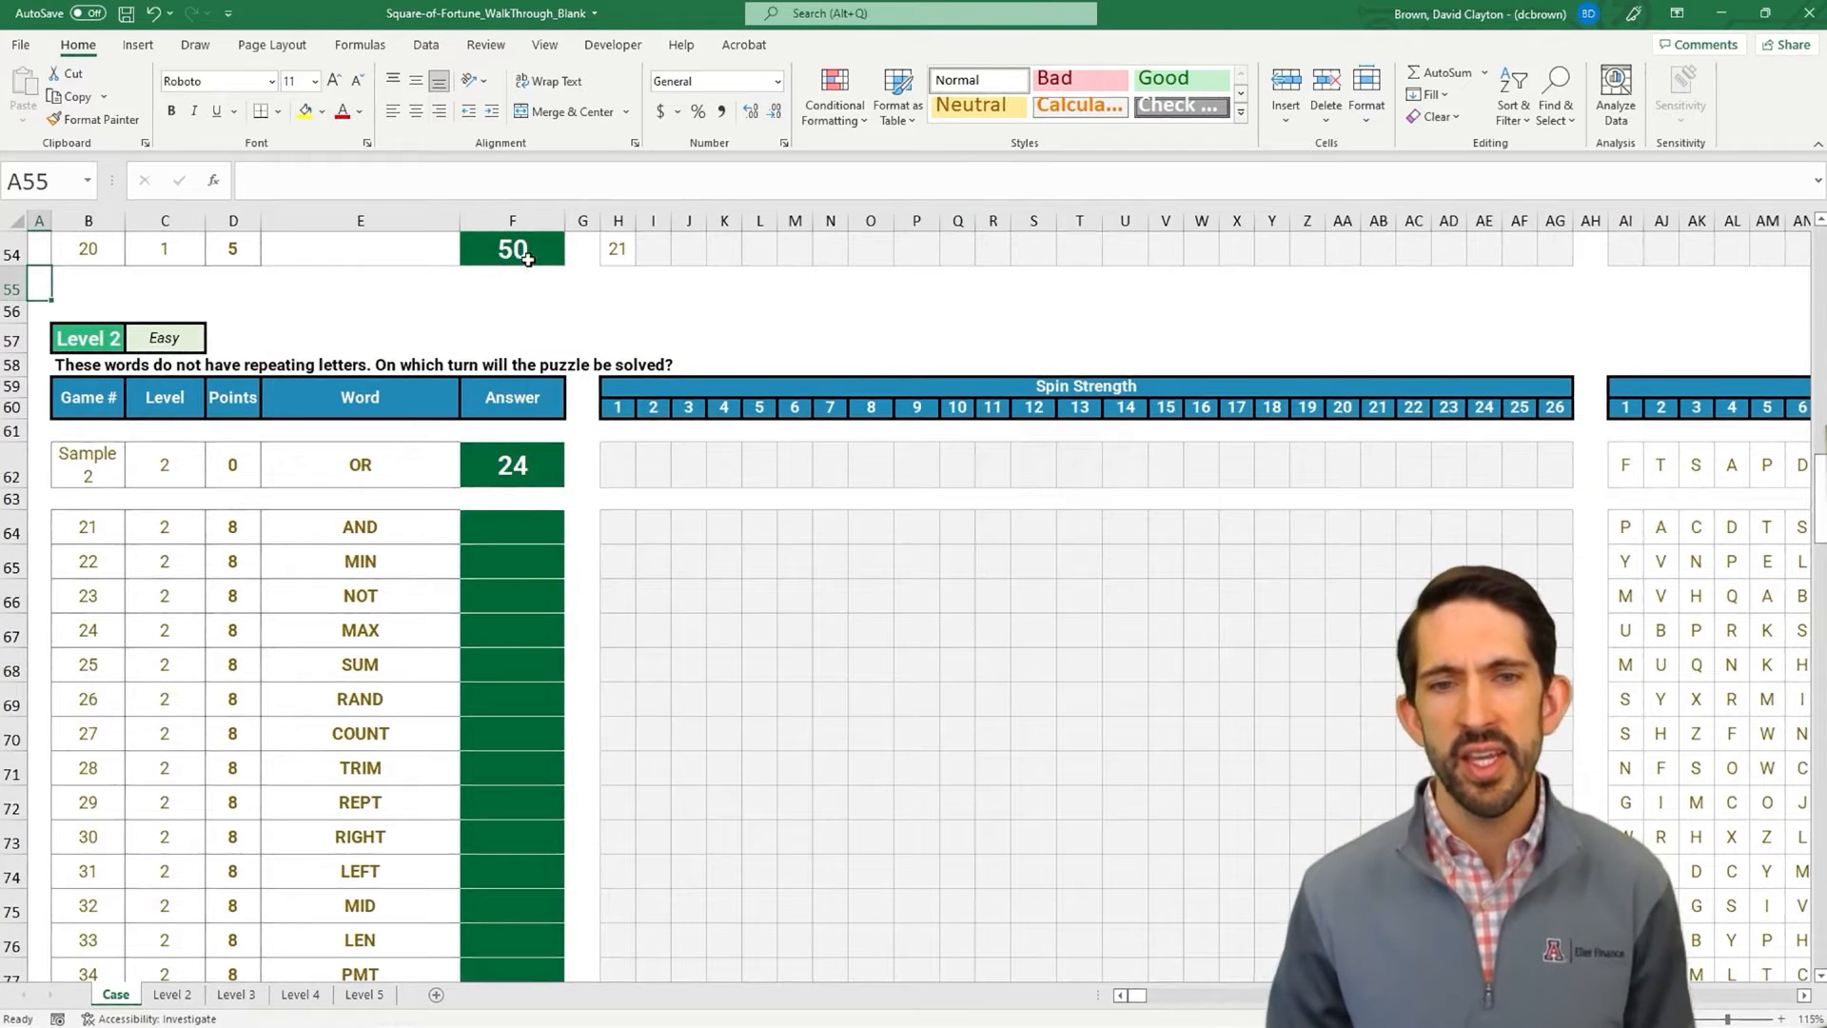
left_click(312, 421)
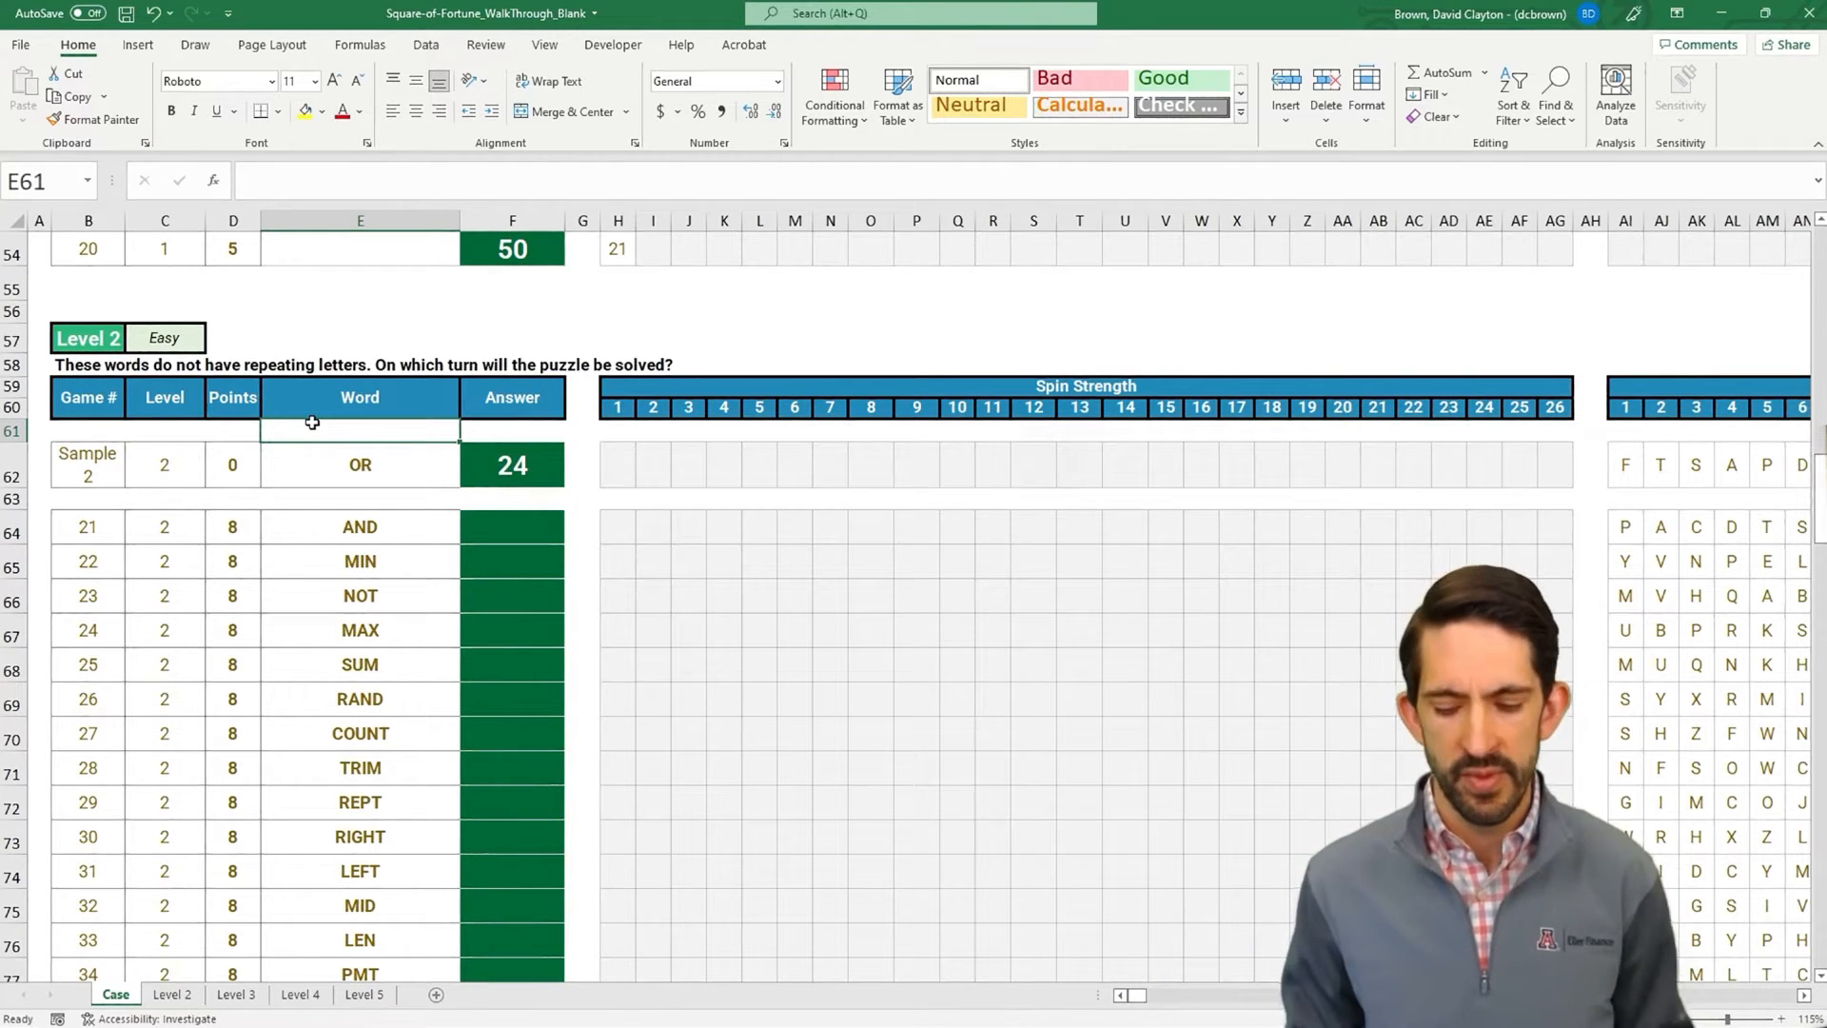
type("=max")
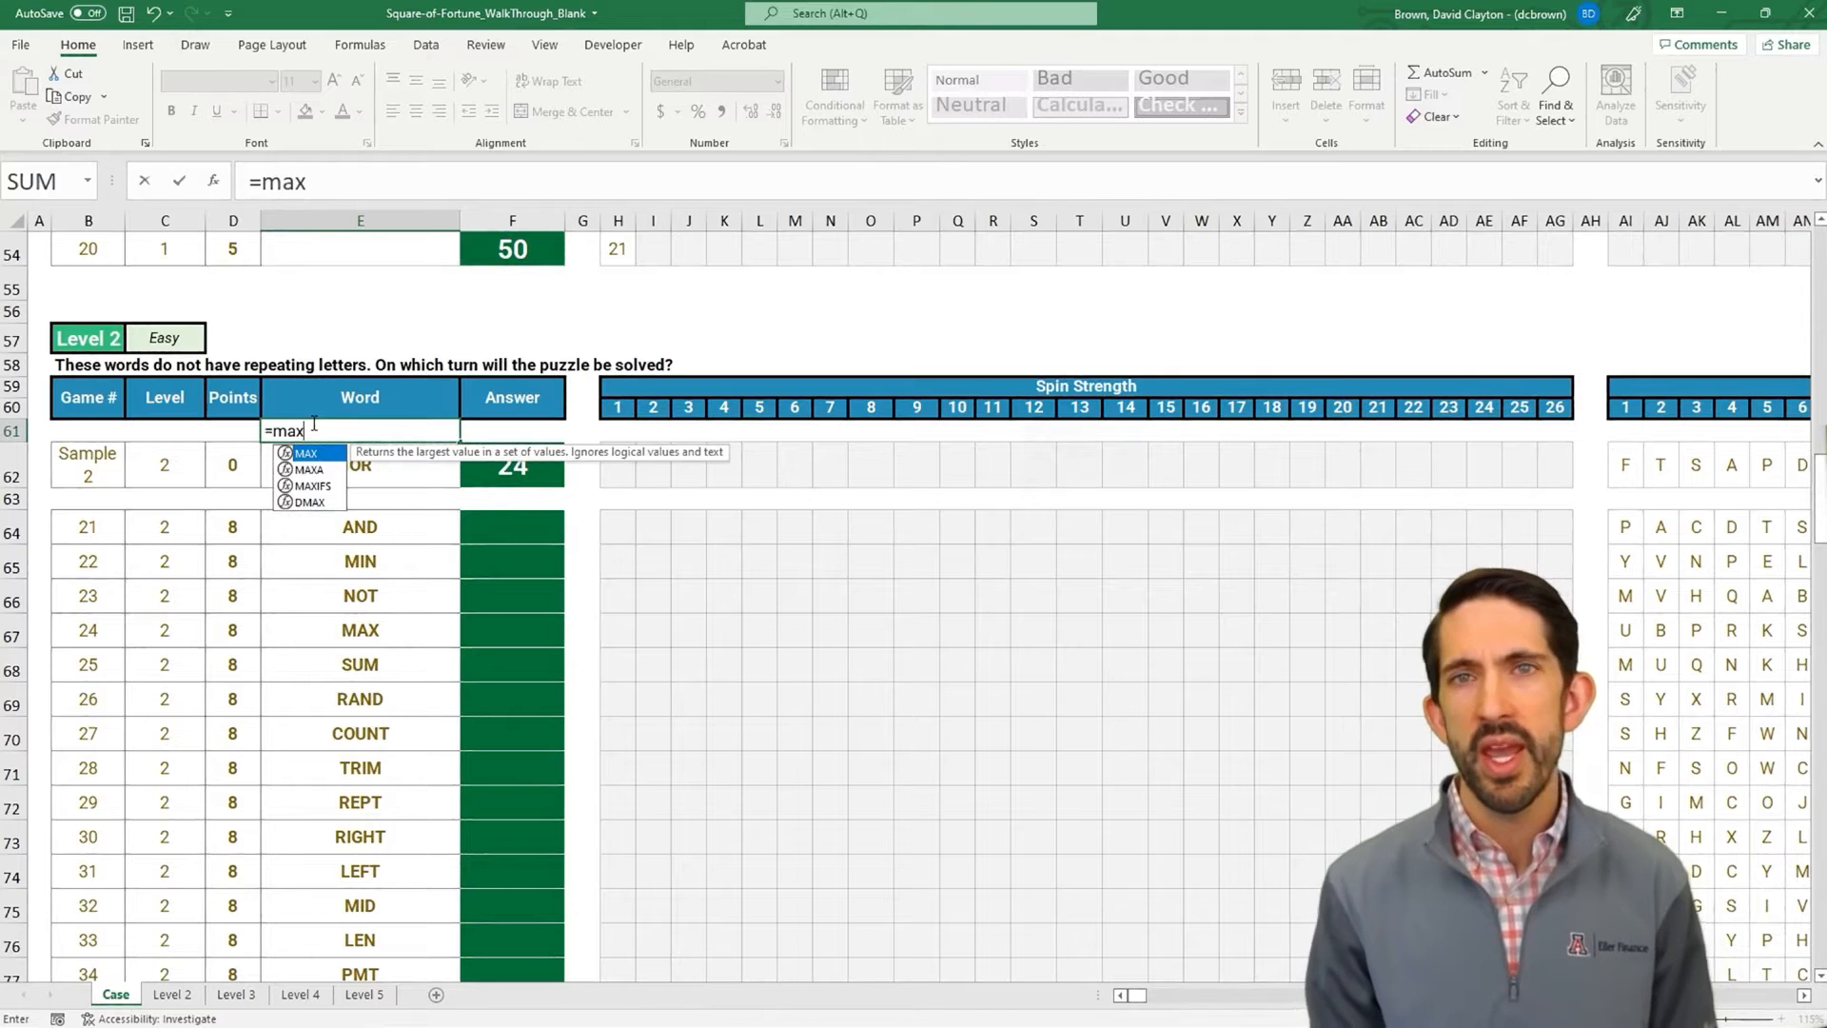
type("(len")
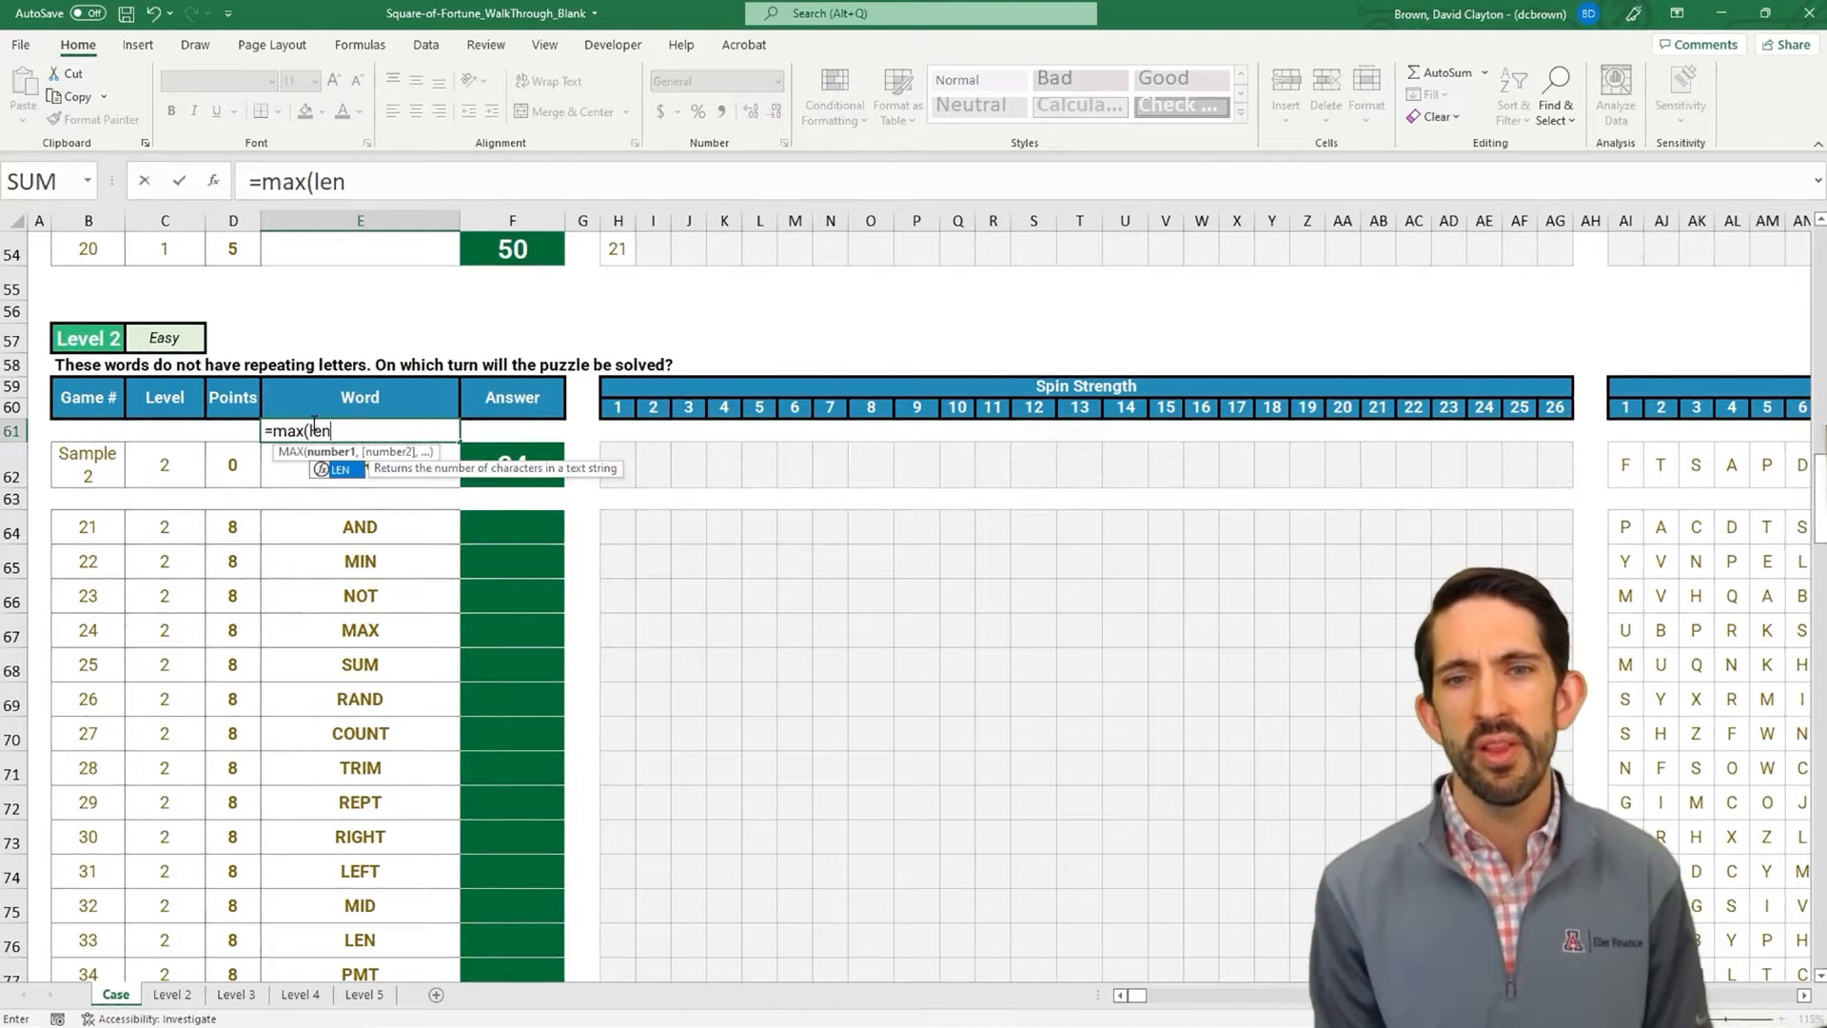
type("(")
key("Down")
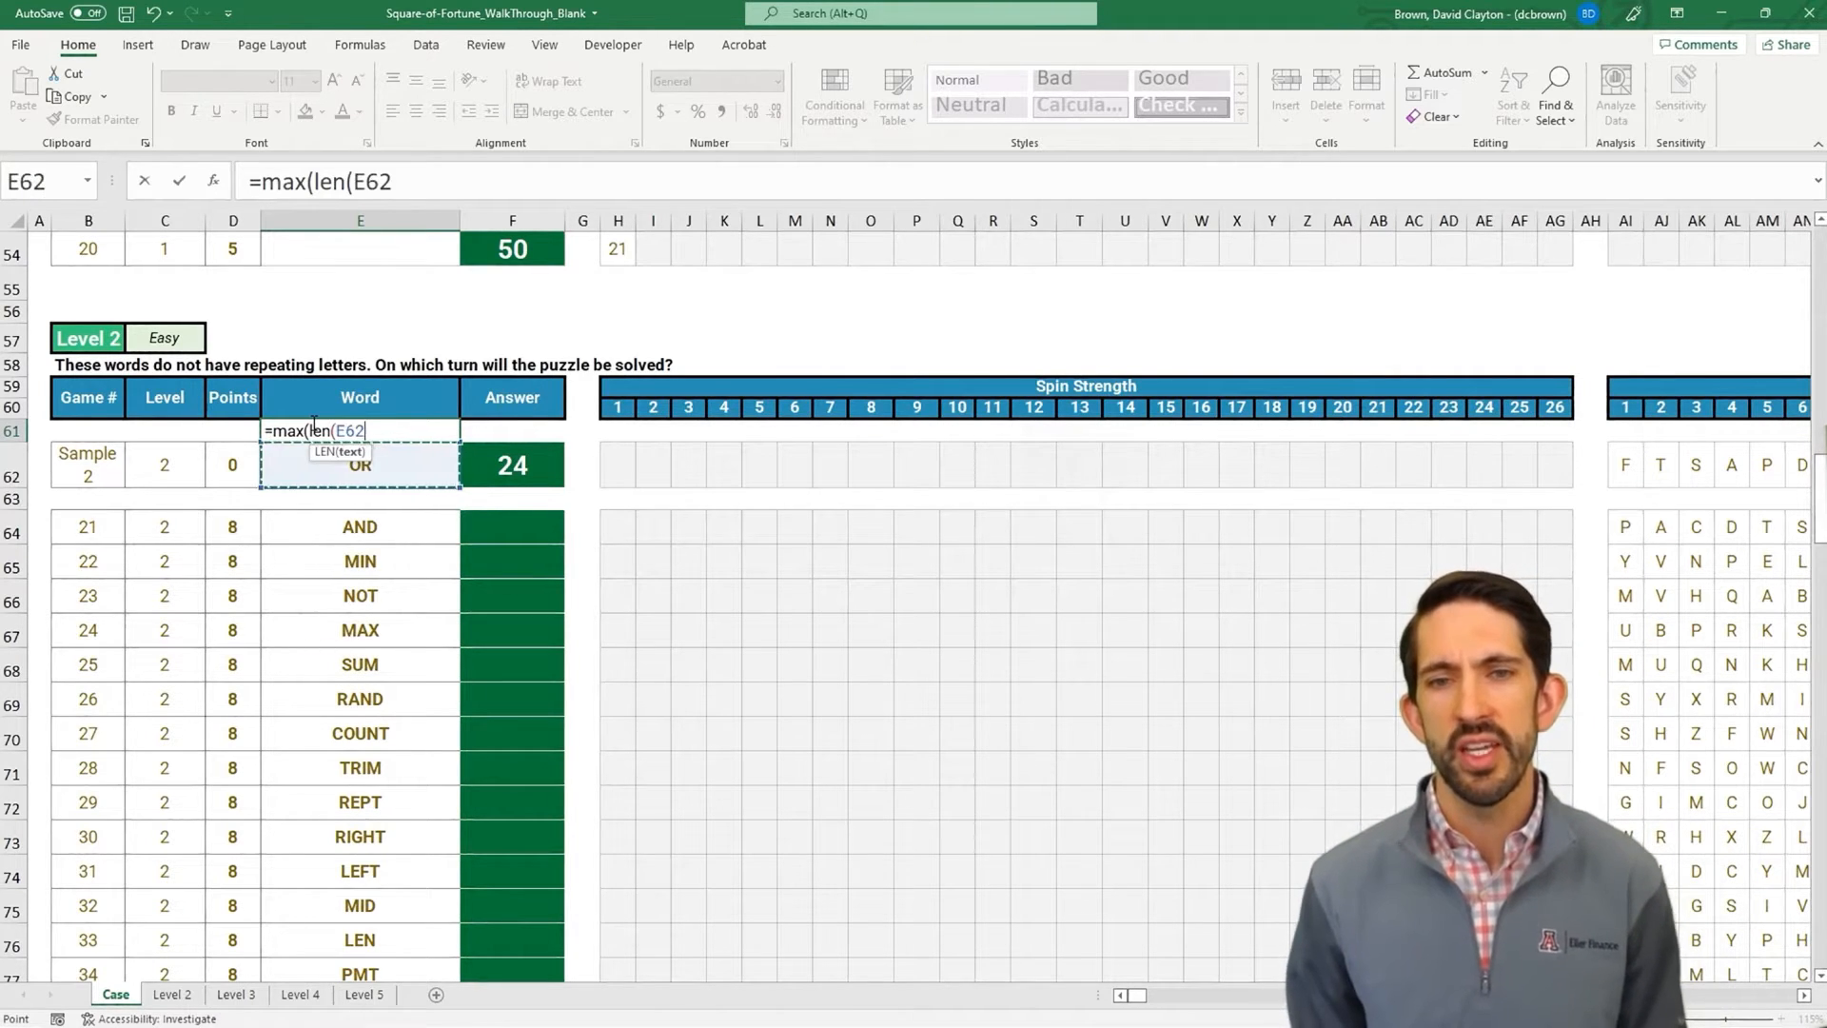
key("ctrl+shift+Down")
key("ctrl+shift+Down")
key("shift+Page_Down")
key("shift+Page_Down")
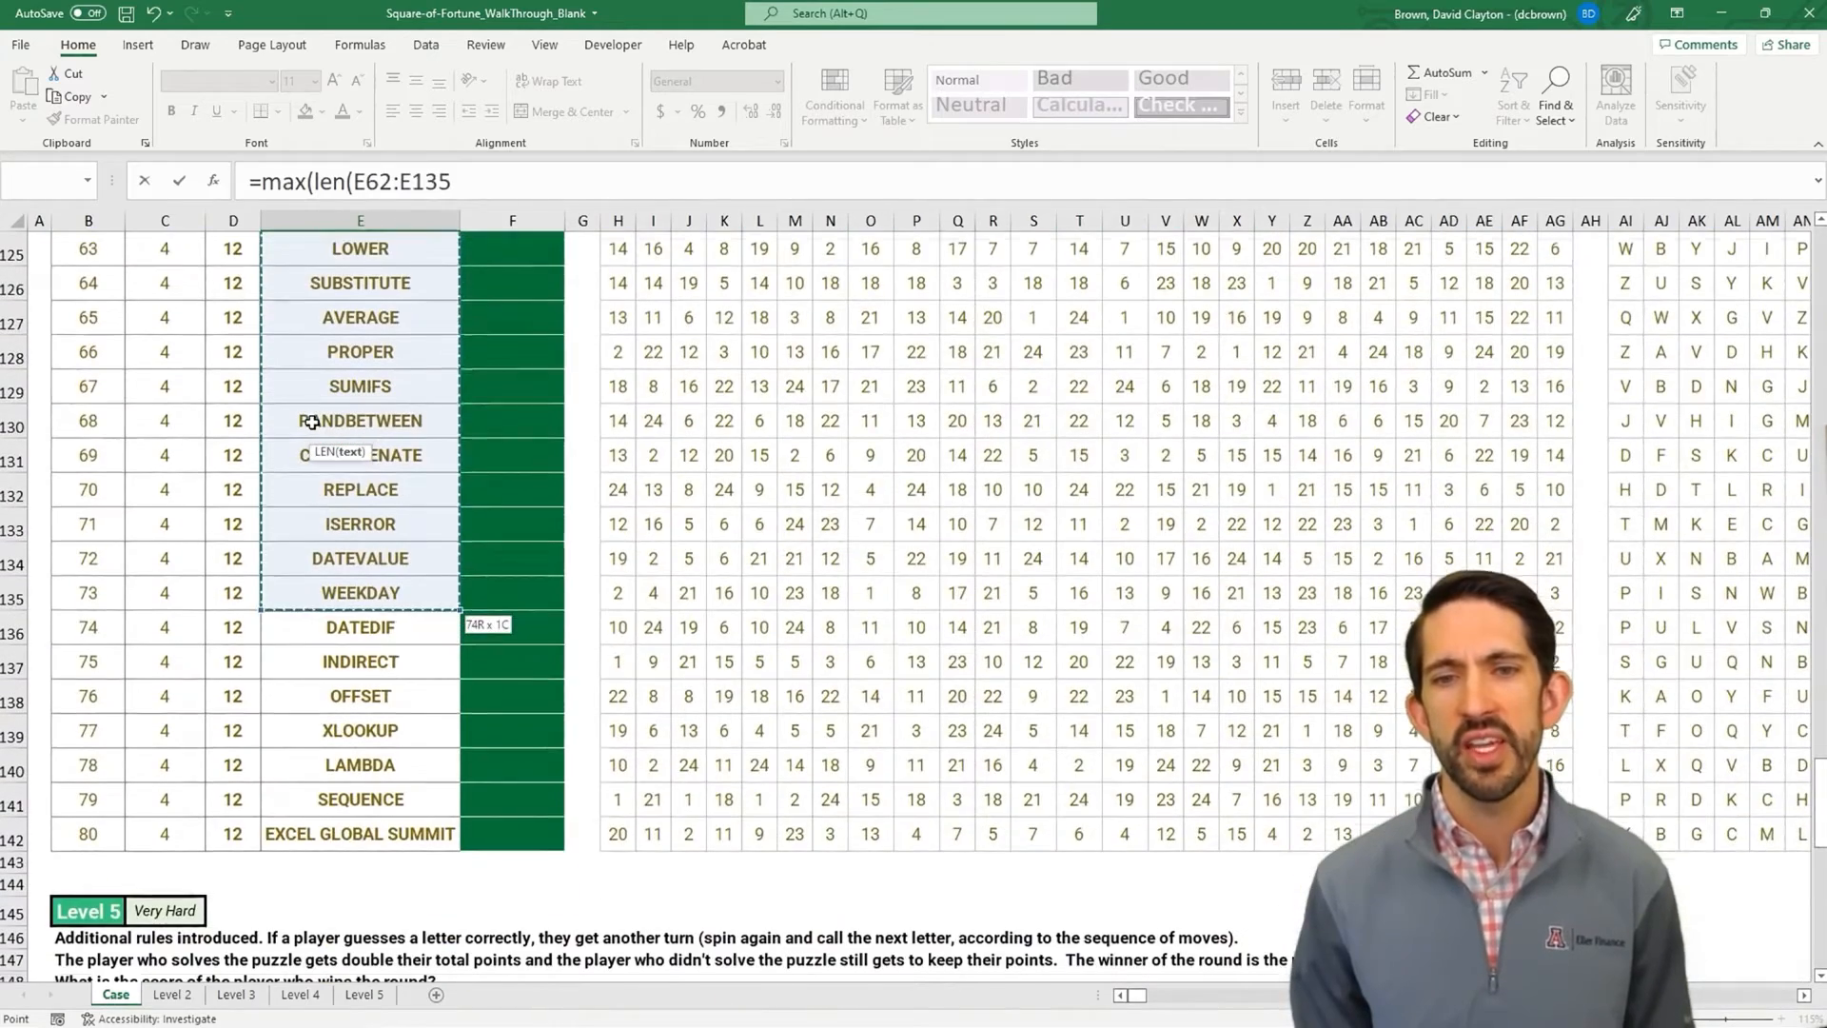
key("shift+Down")
key("shift+Down")
key("shift+Down")
key("shift+Down")
key("shift+Down")
key("shift+Down")
key("shift+Down")
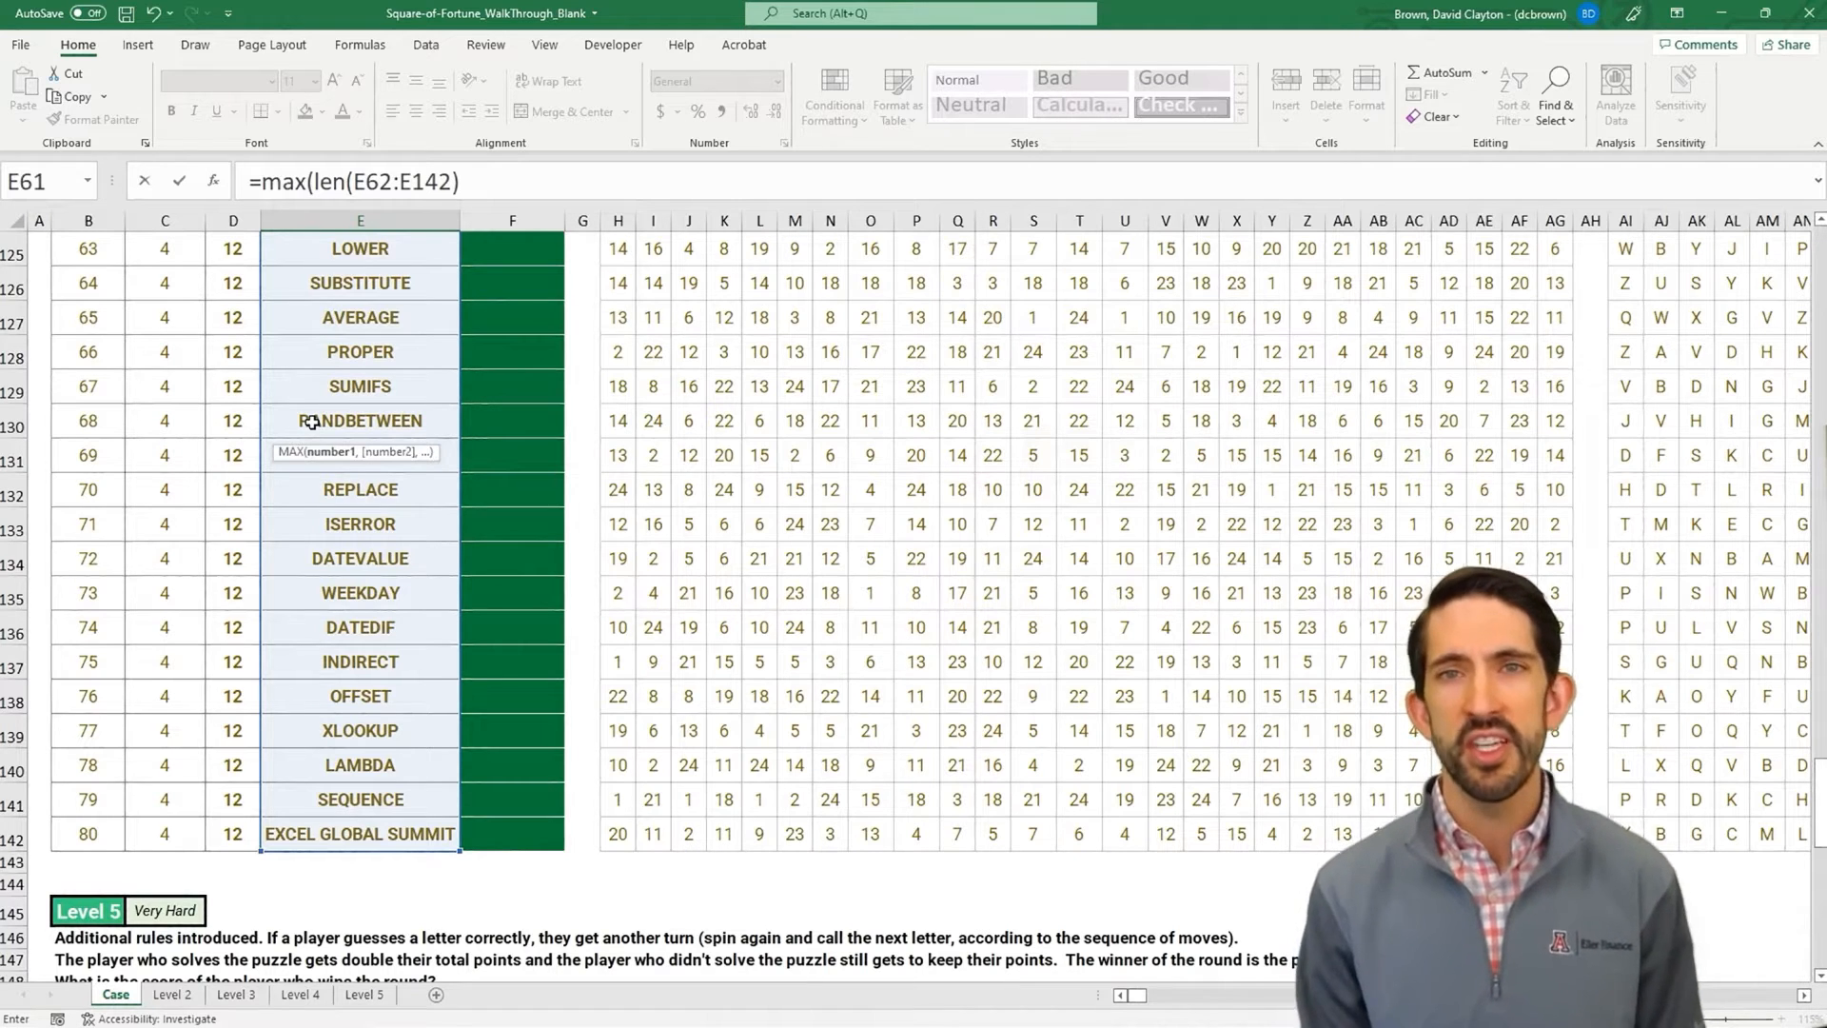
type(")")
key("Return")
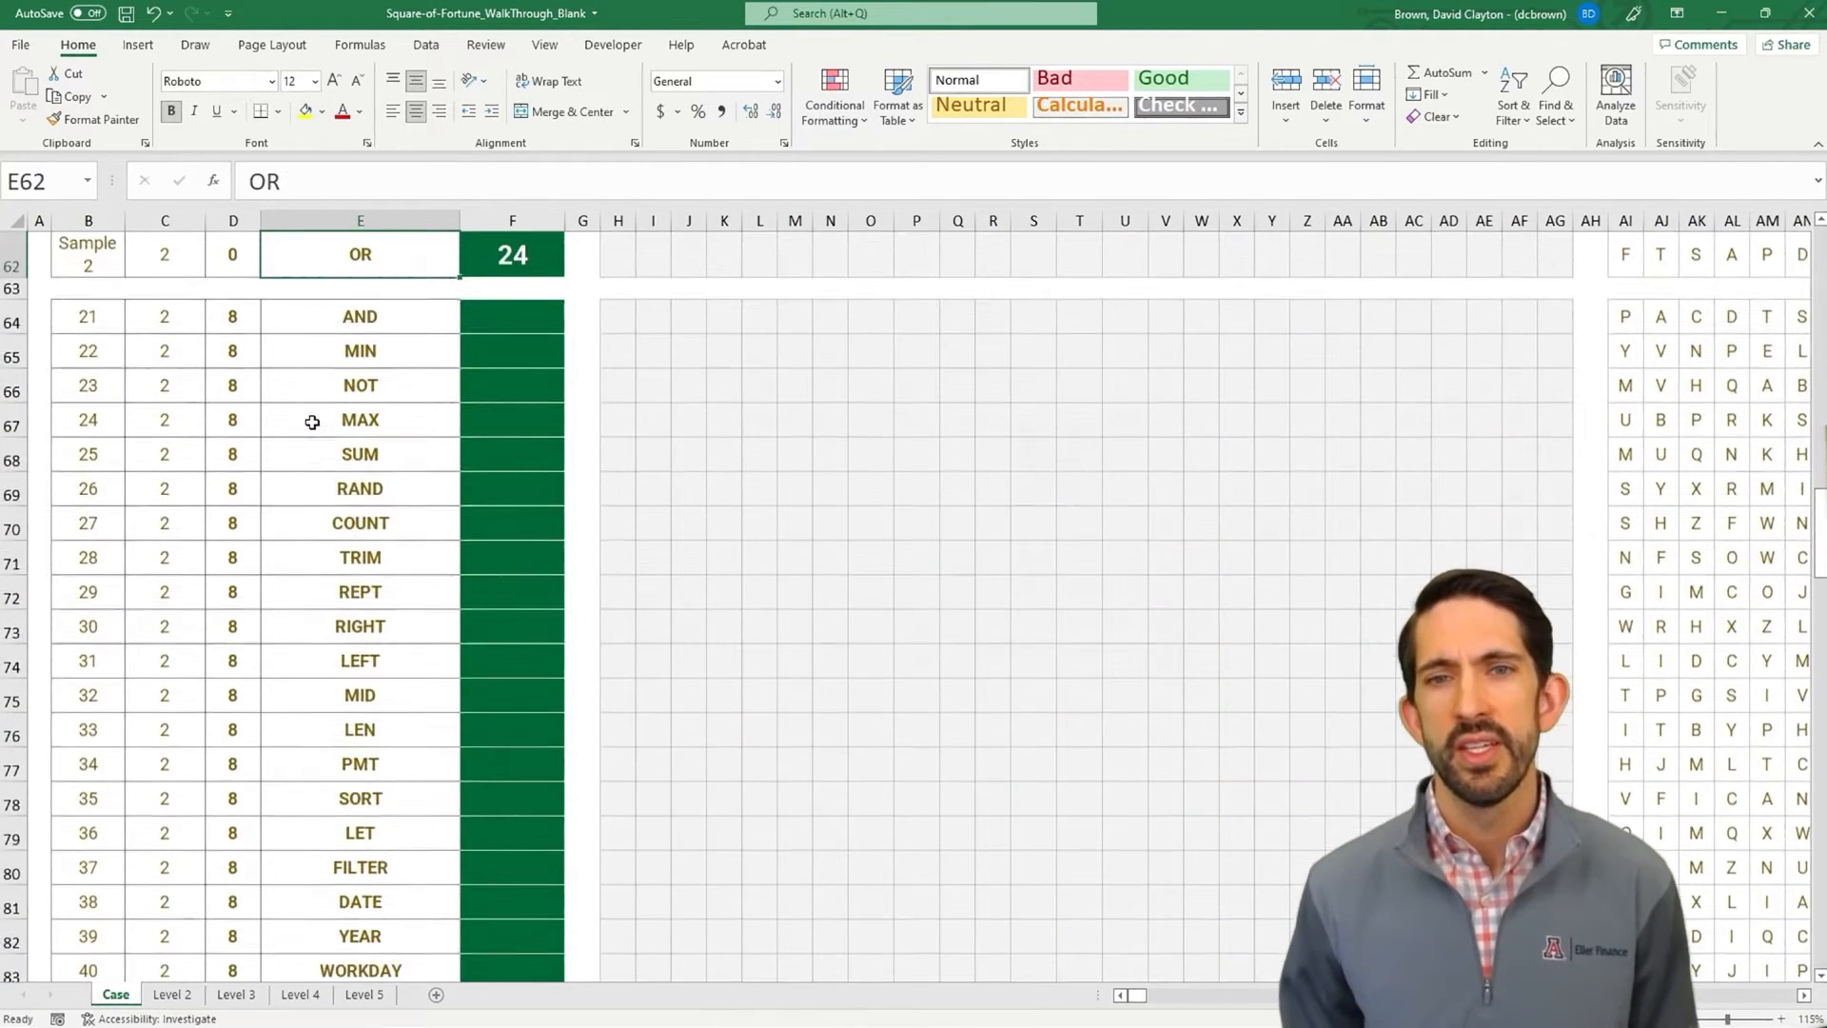
key("Up")
key("Up")
key("Down")
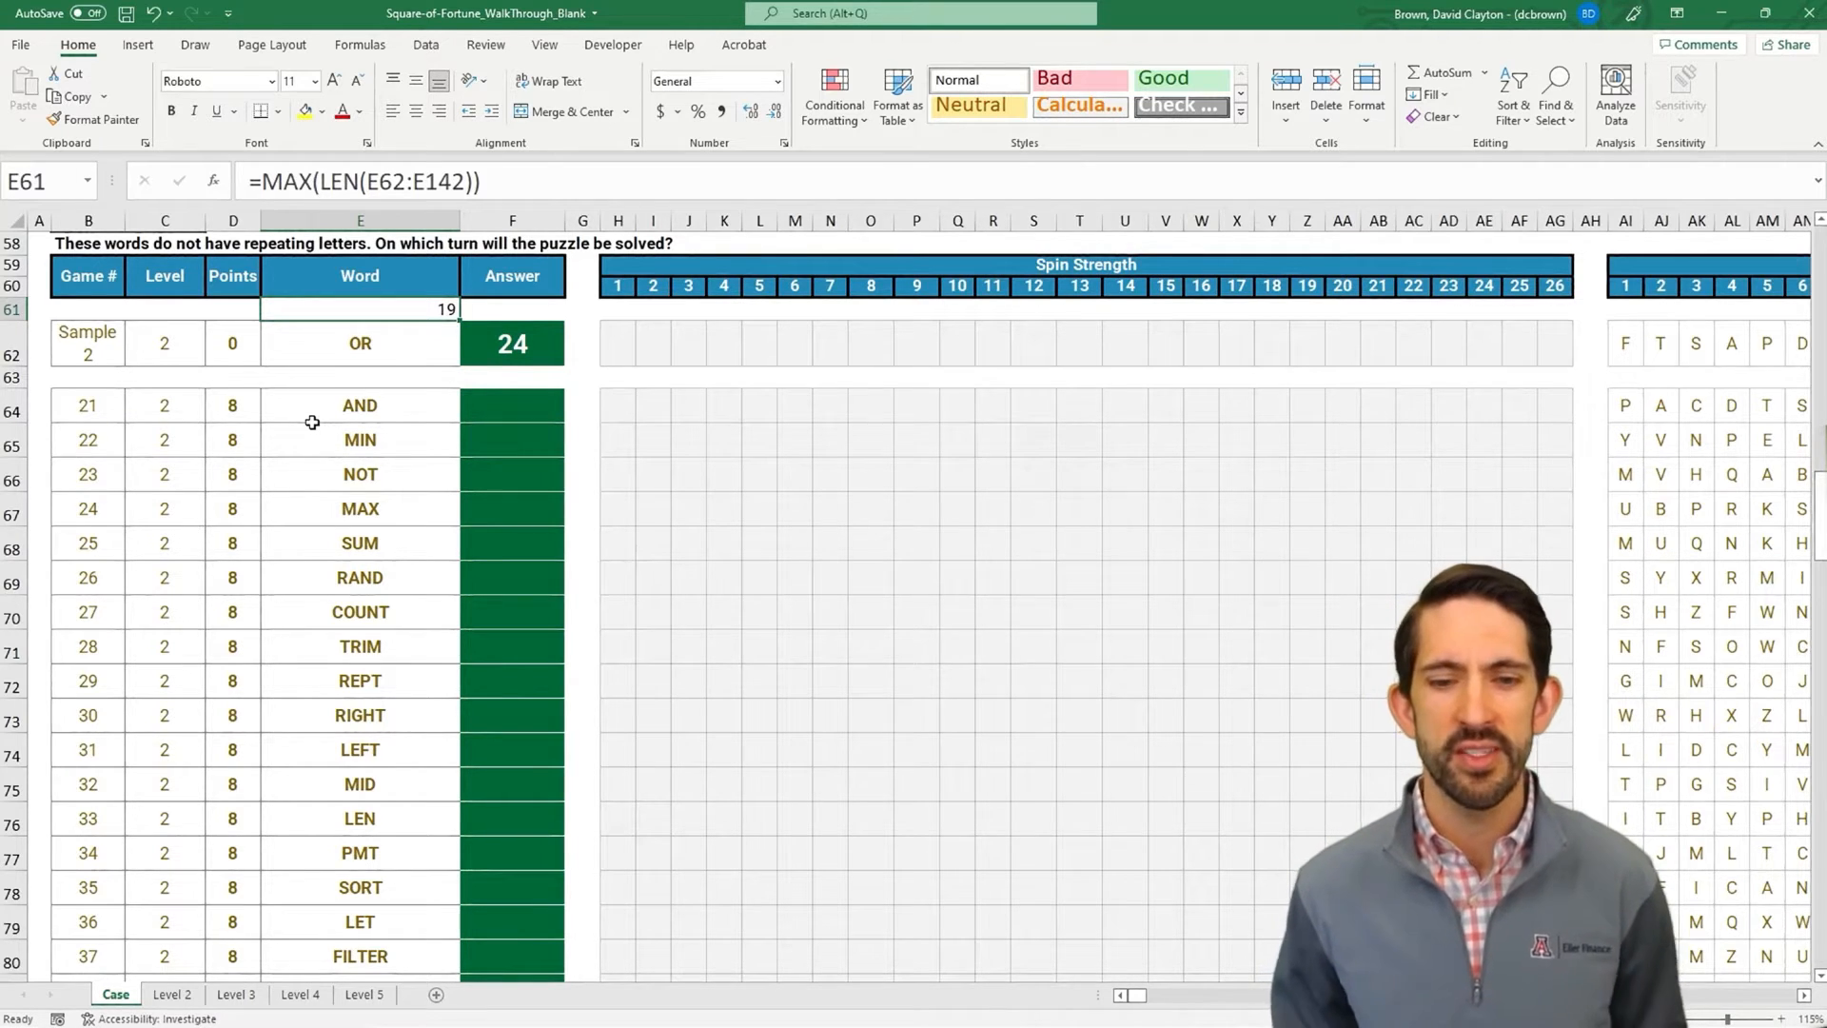
- On the Level 2 sheet, generate a vertical list of letter positions from G30 with =SEQUENCE(19)
key("ctrl+Page_Down")
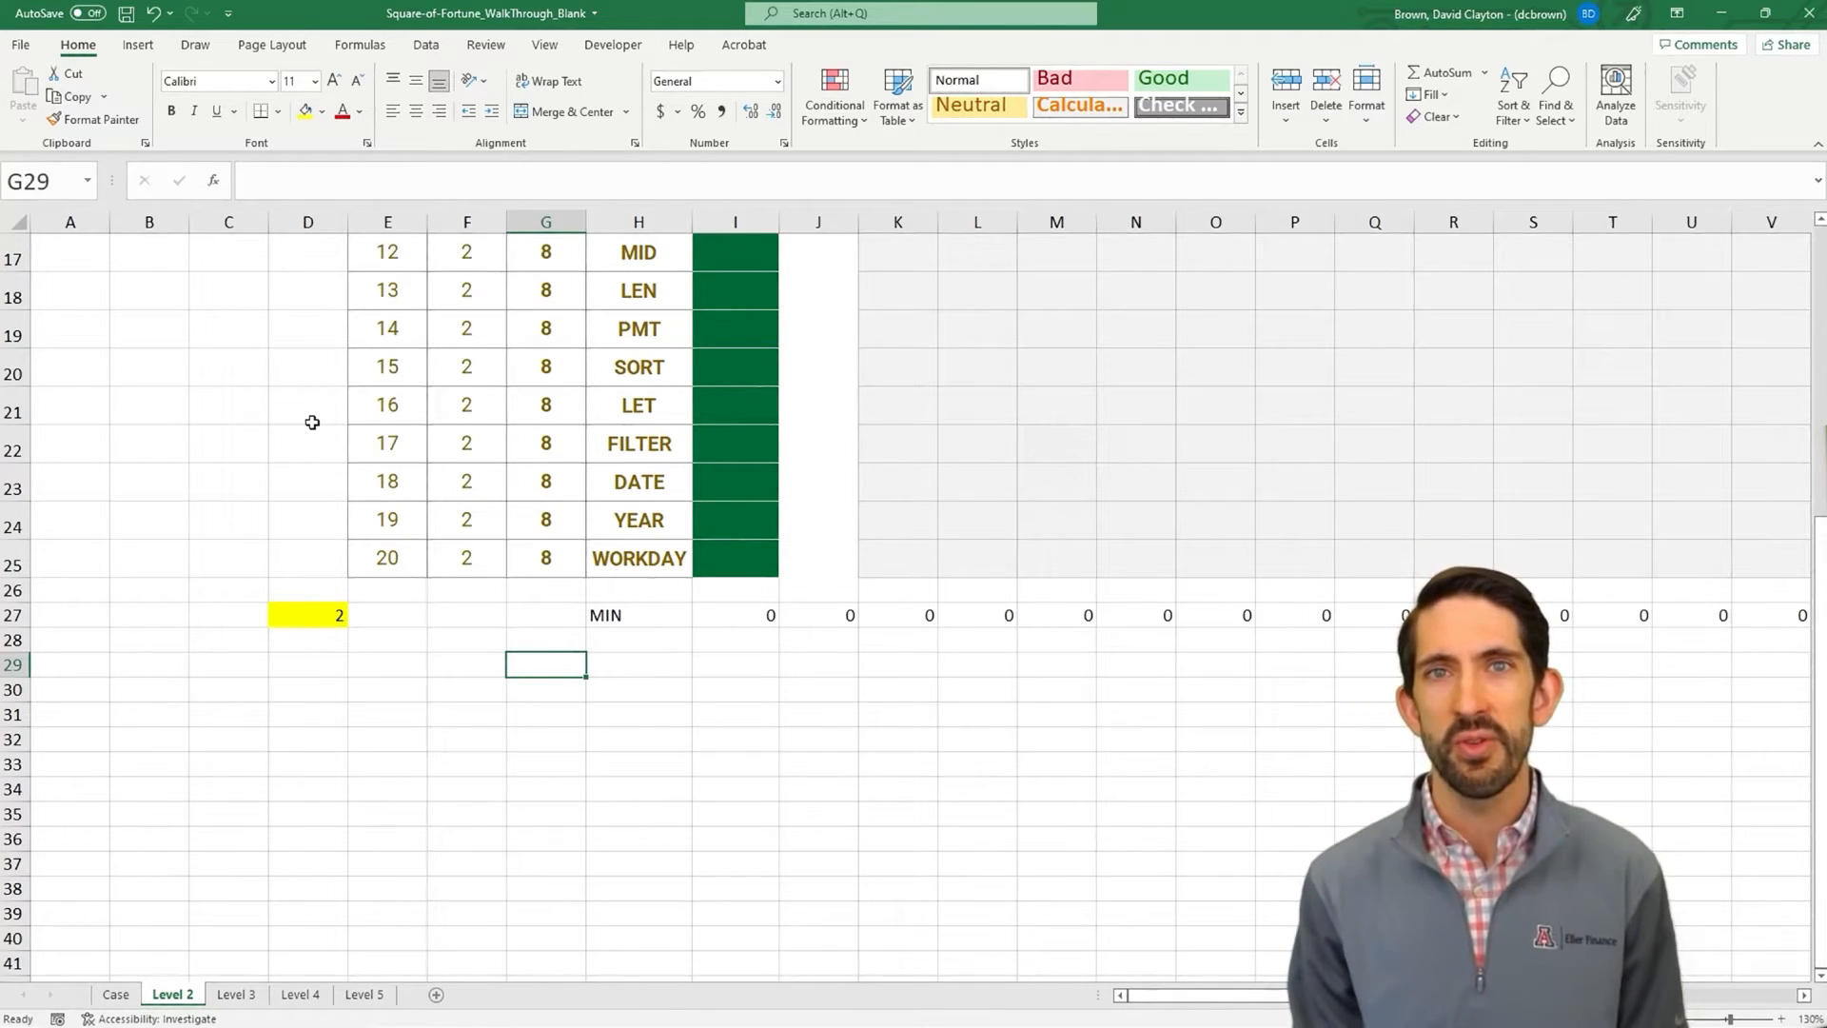
key("Down")
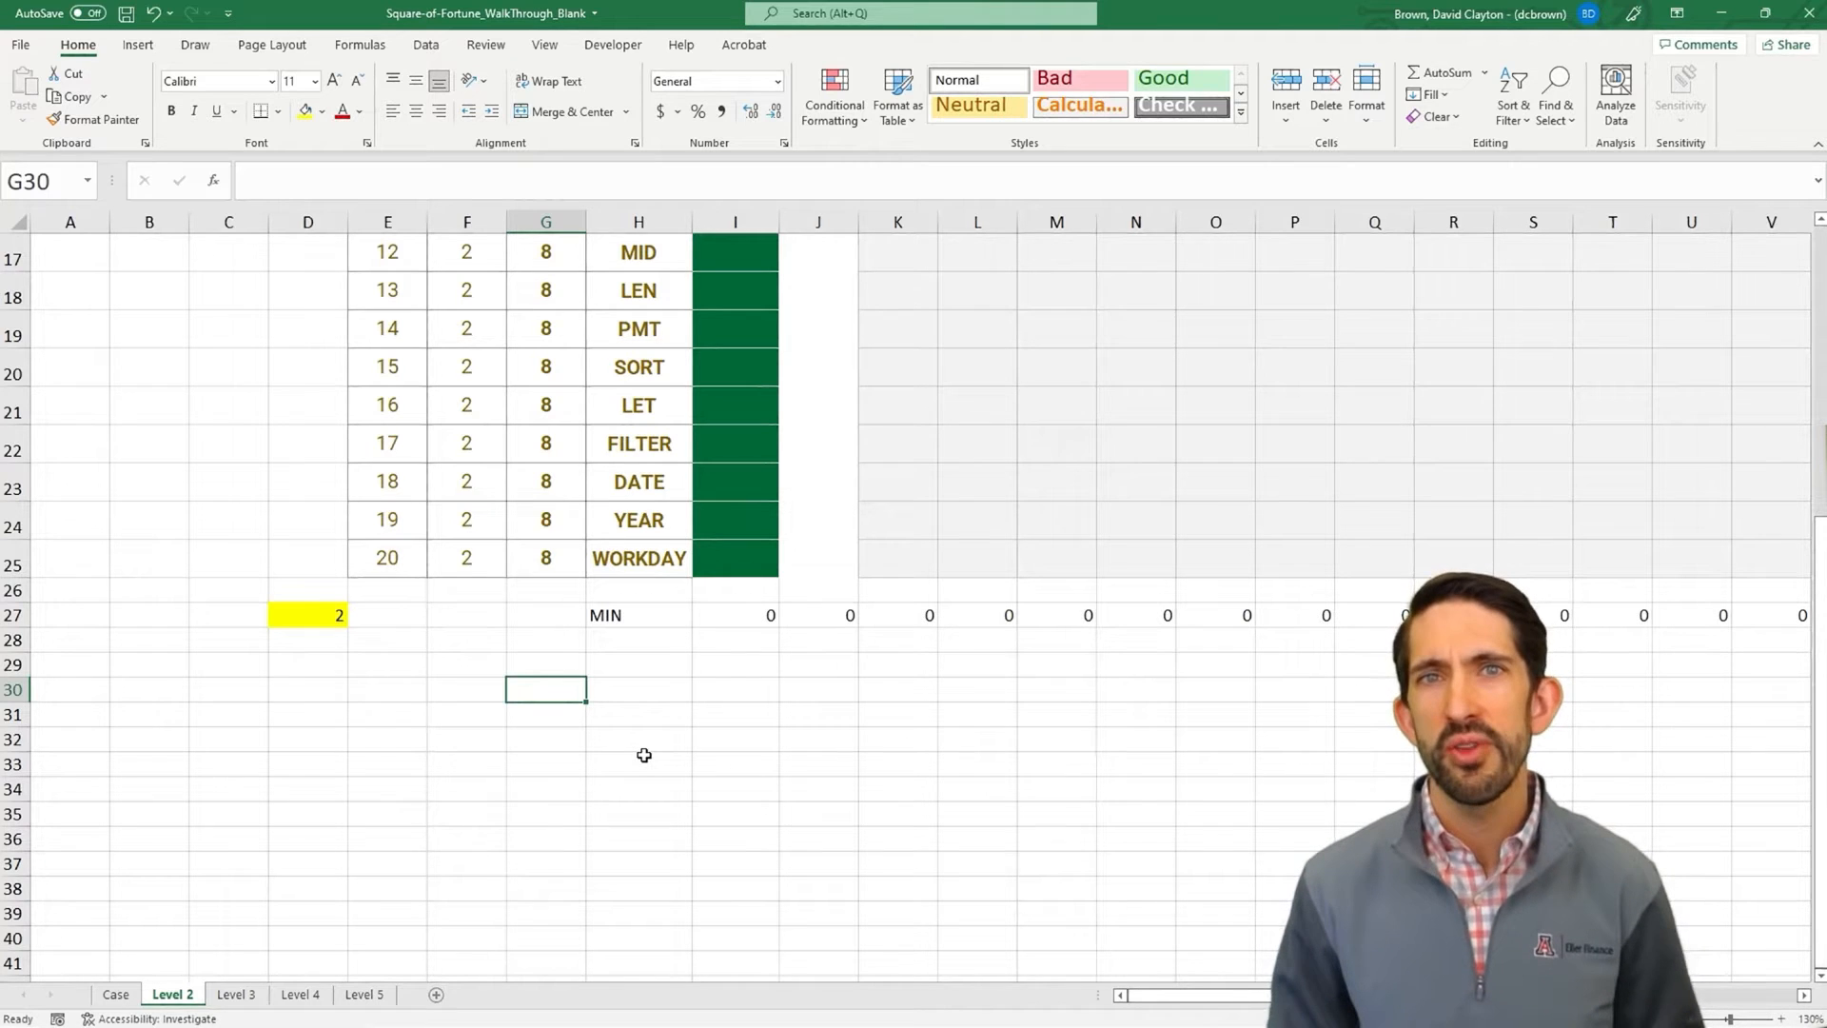
type("=seq")
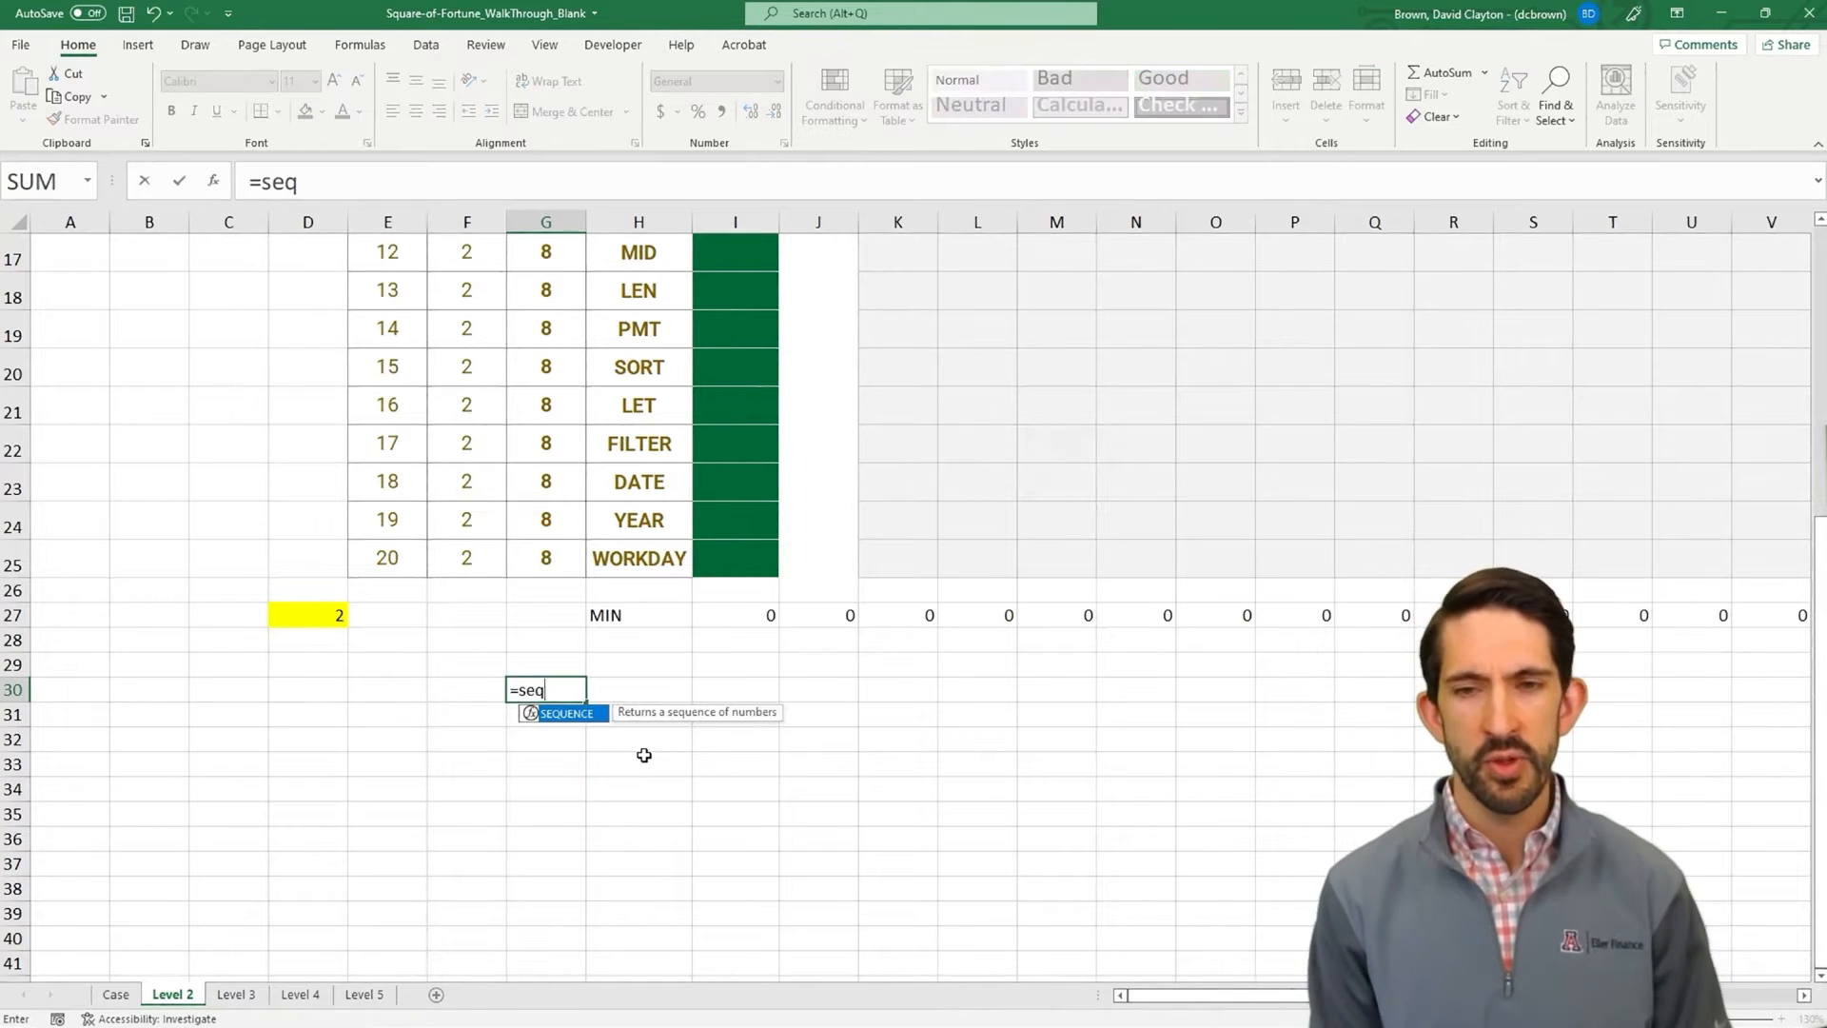
type("uence(19)")
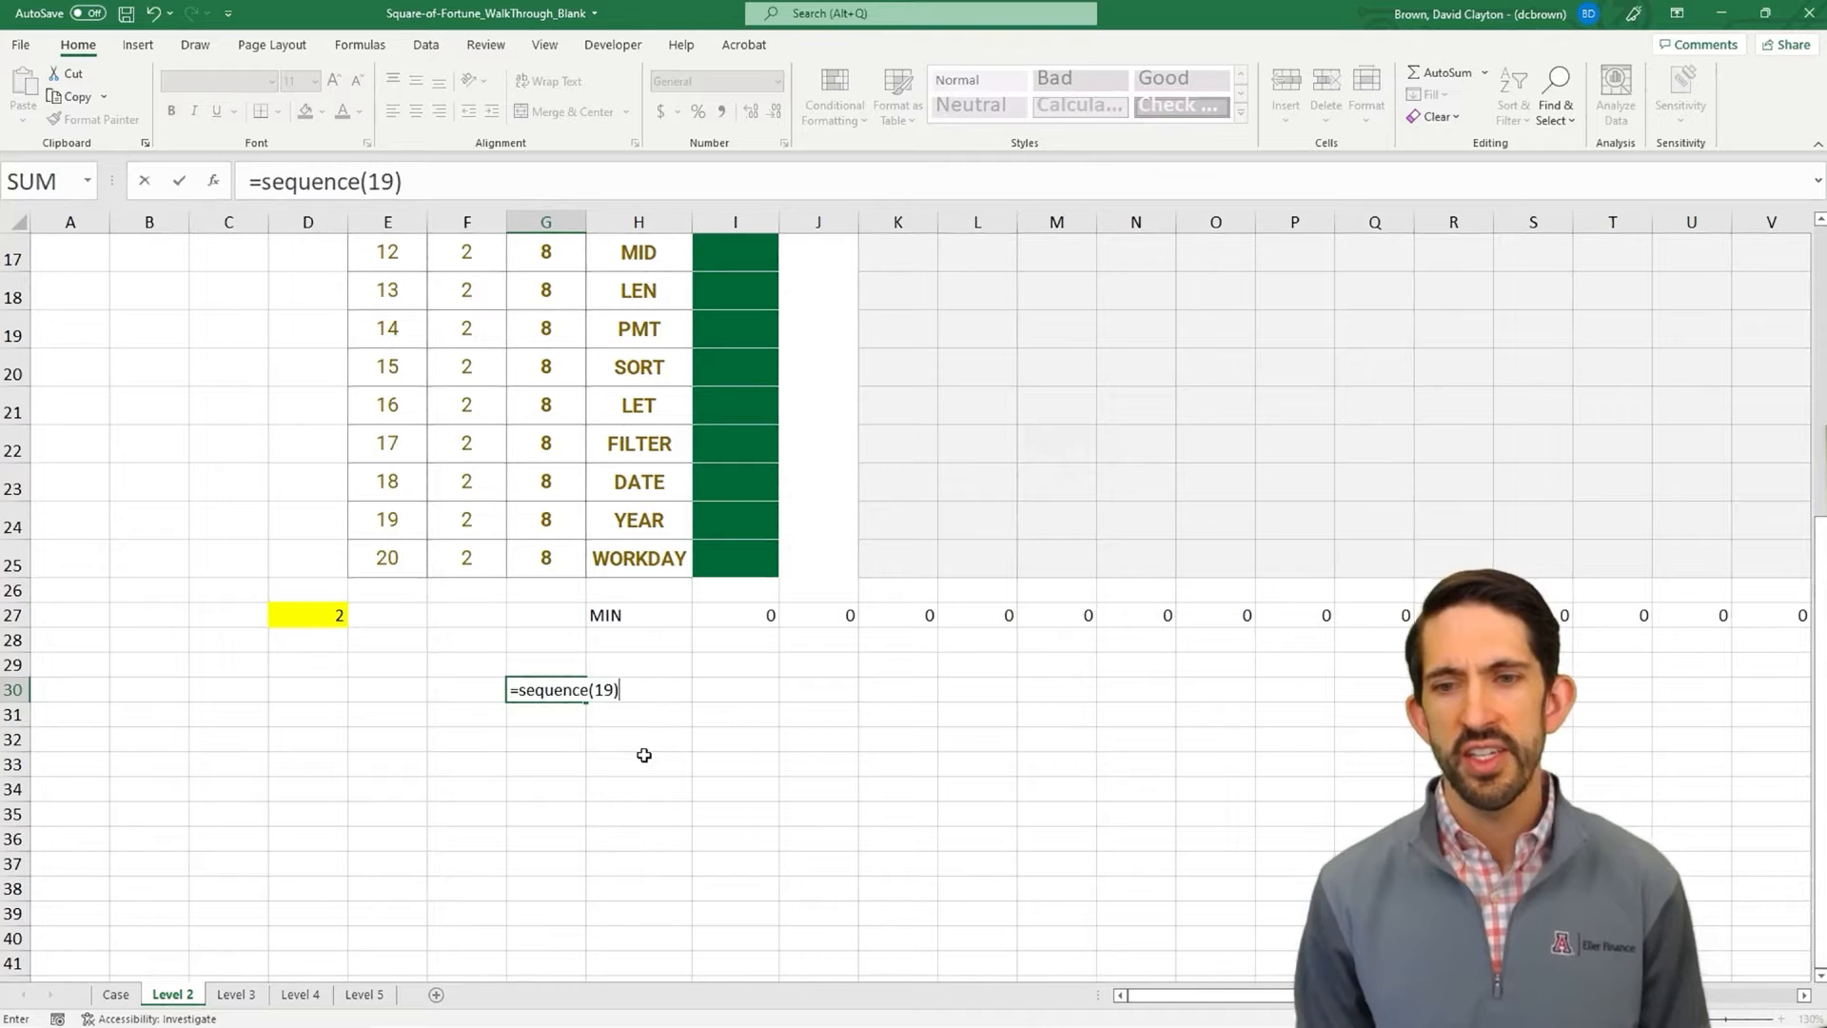
key("Return")
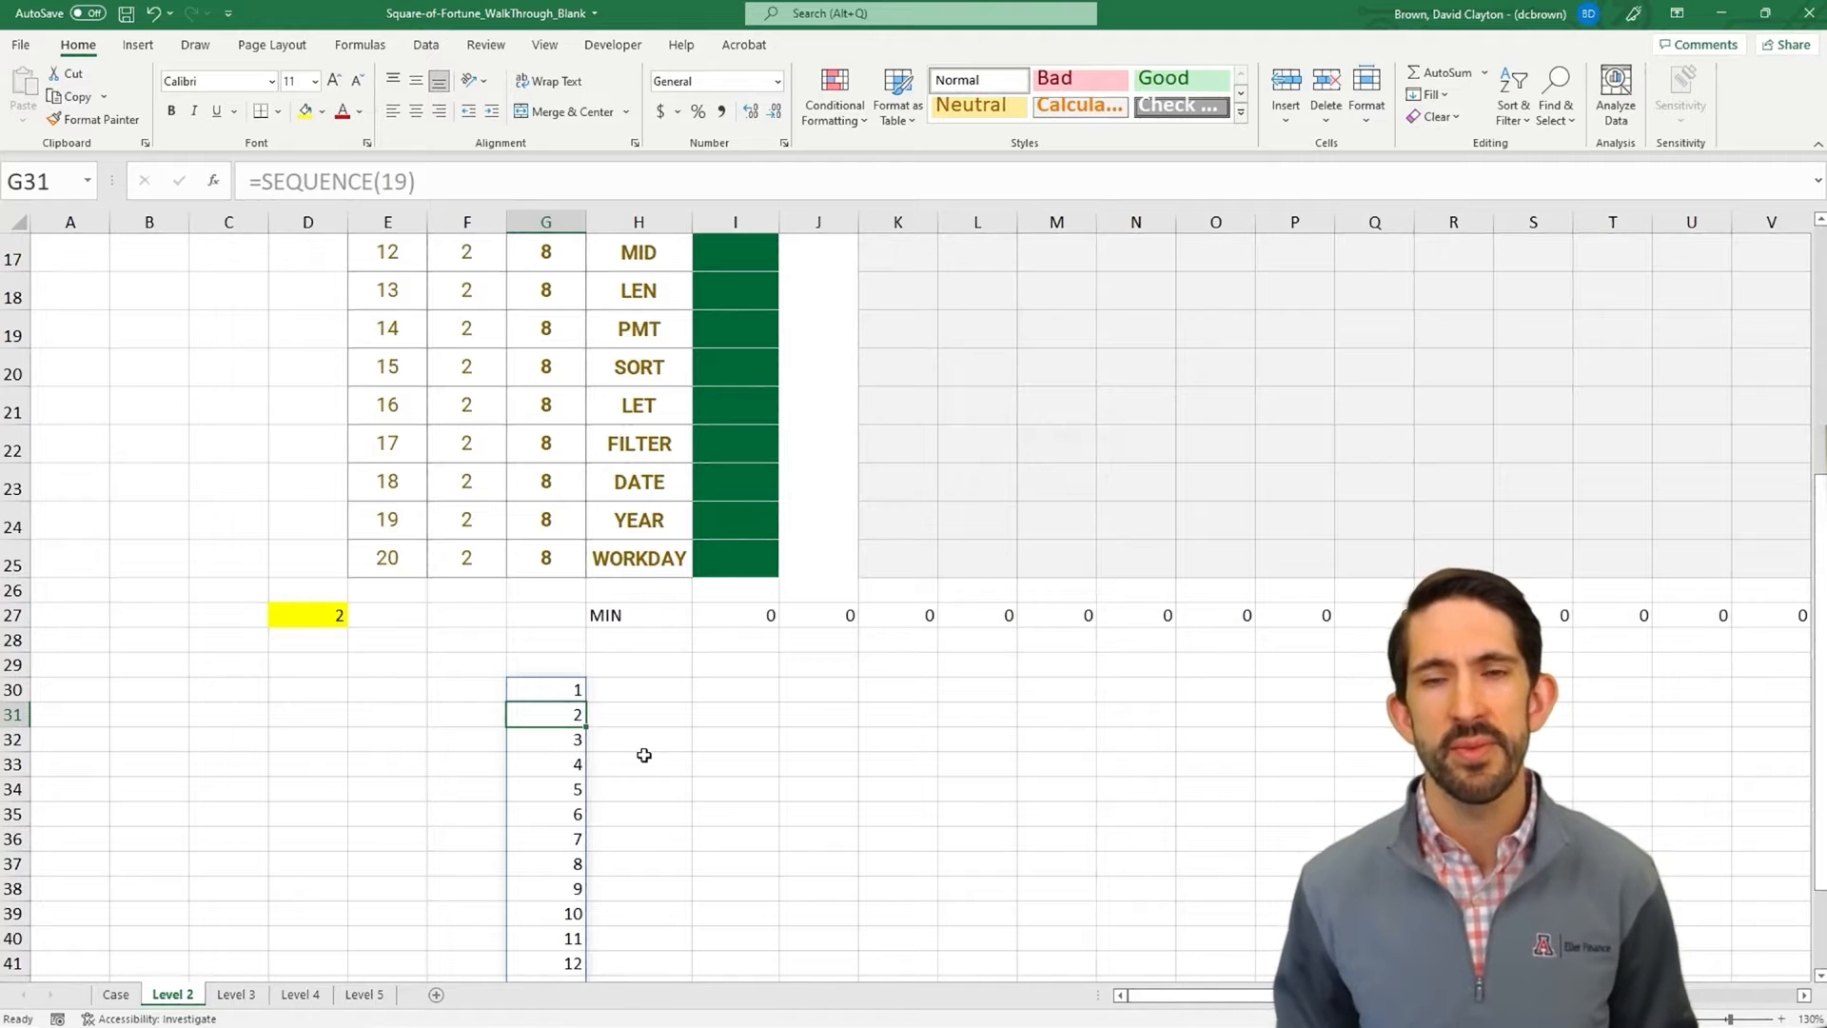
- Calculate the length of the selected game's word in H29 with =LEN(H27)
key("Up")
key("Up")
key("Right")
type("=")
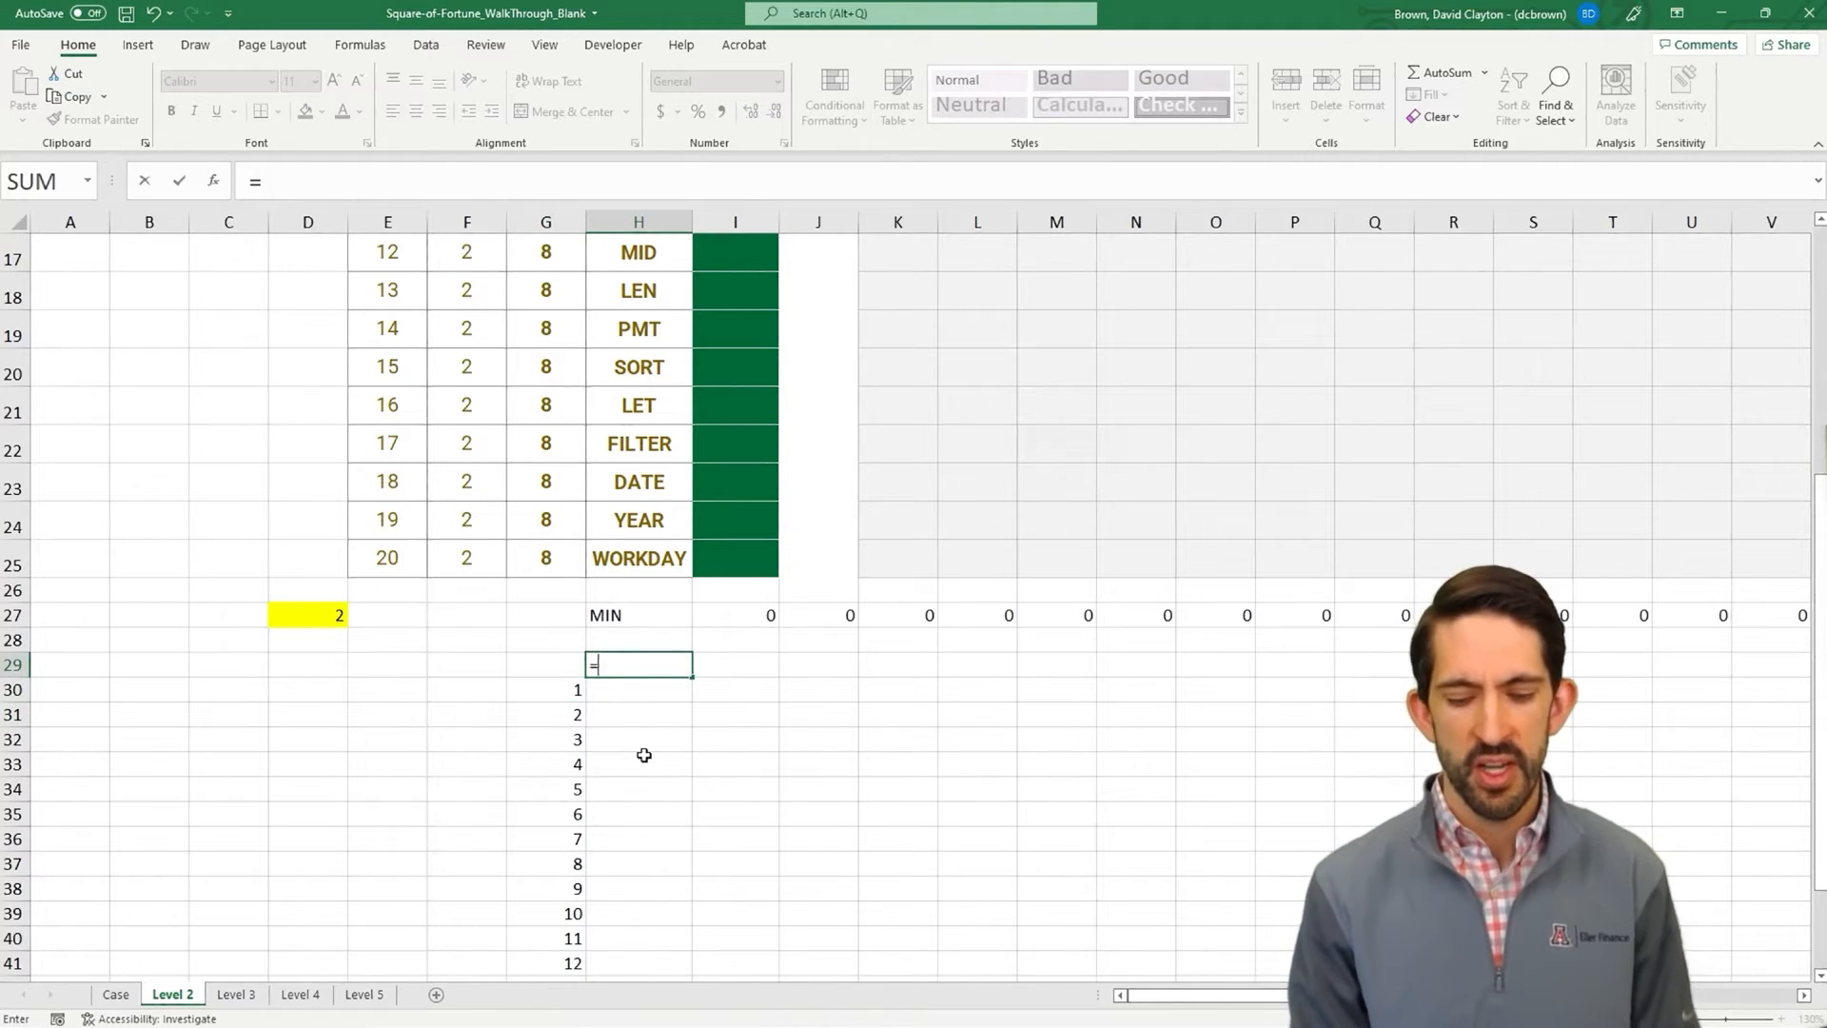
type("len(")
key("Up")
key("Up")
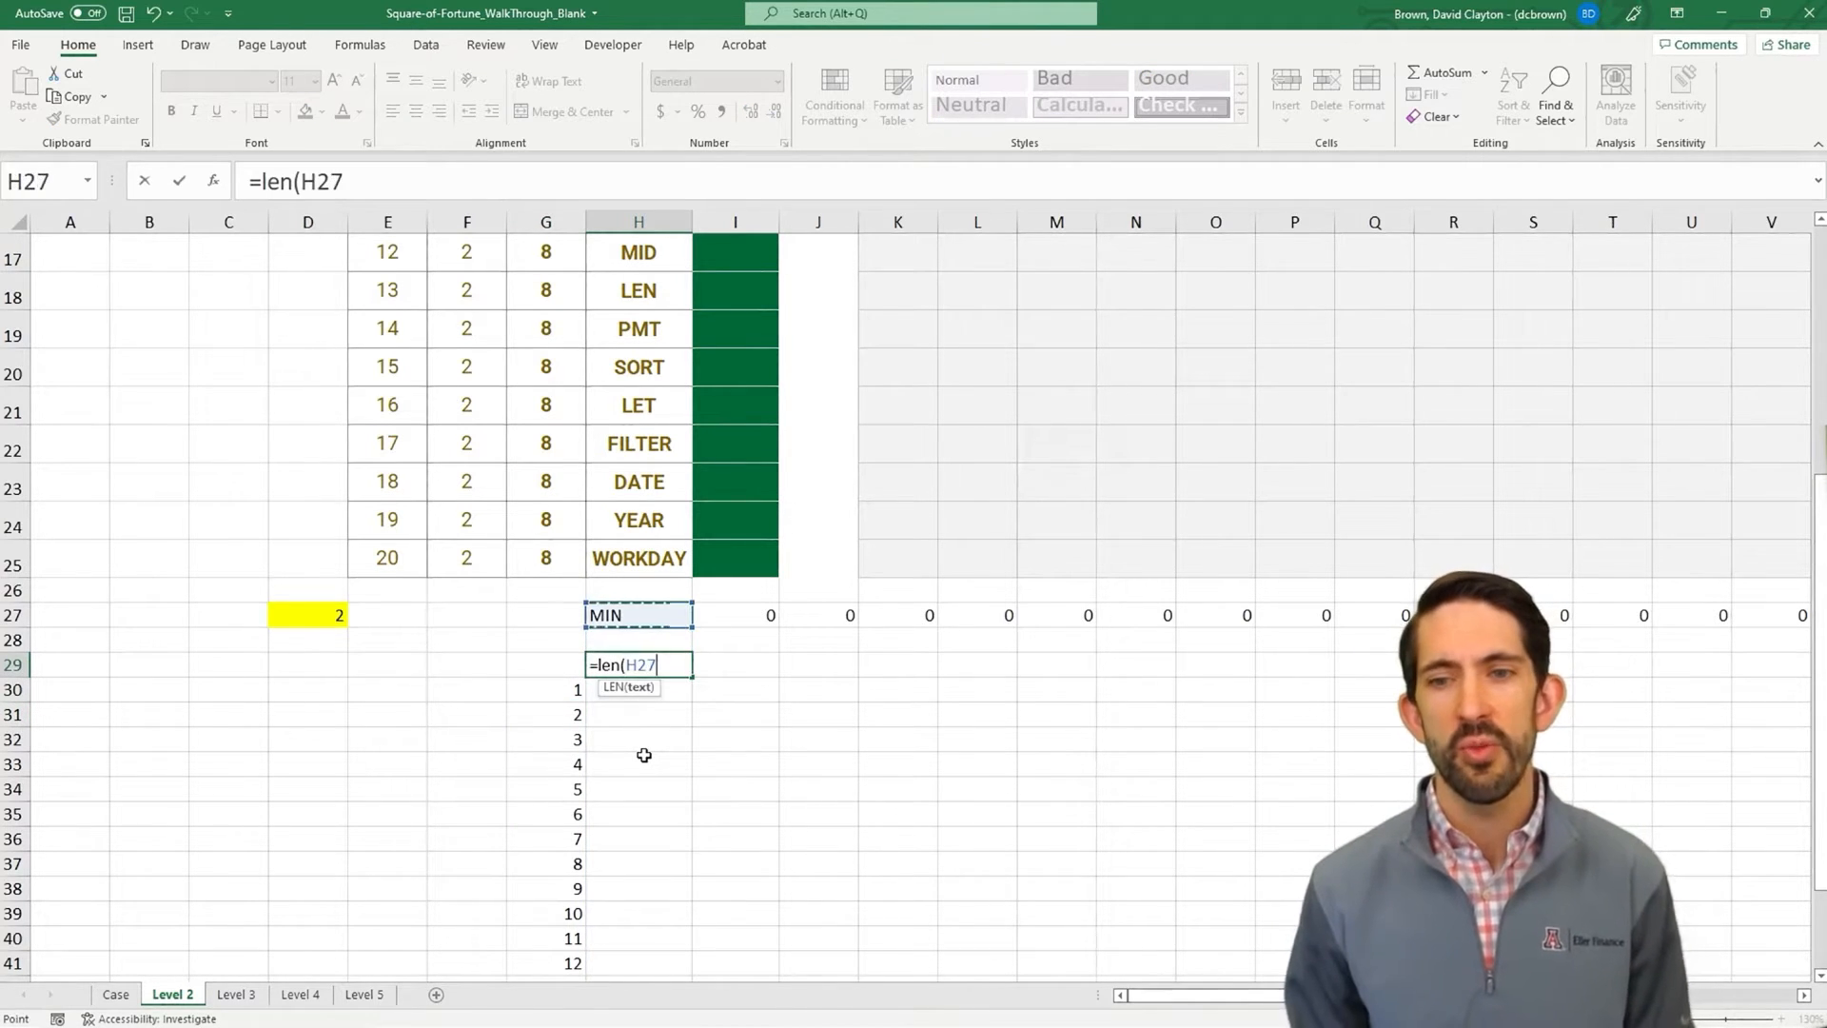
type(")")
key("Return")
key("Up")
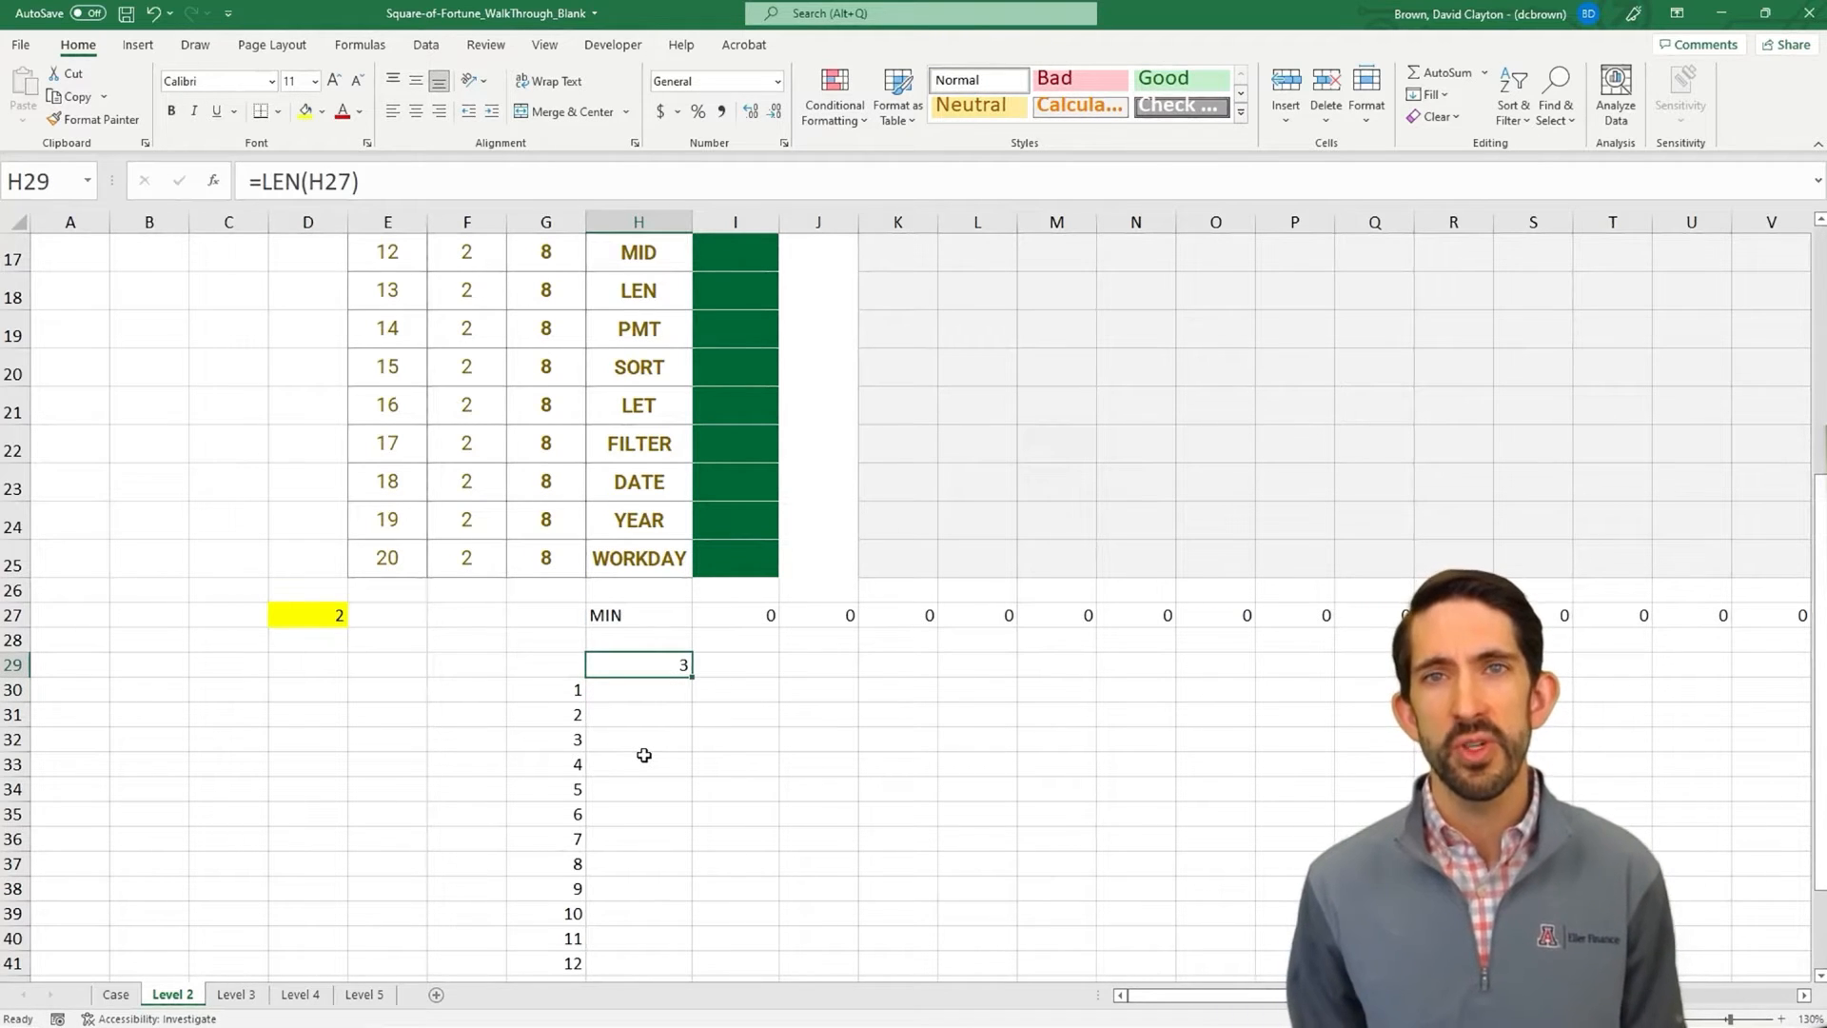
key("Down")
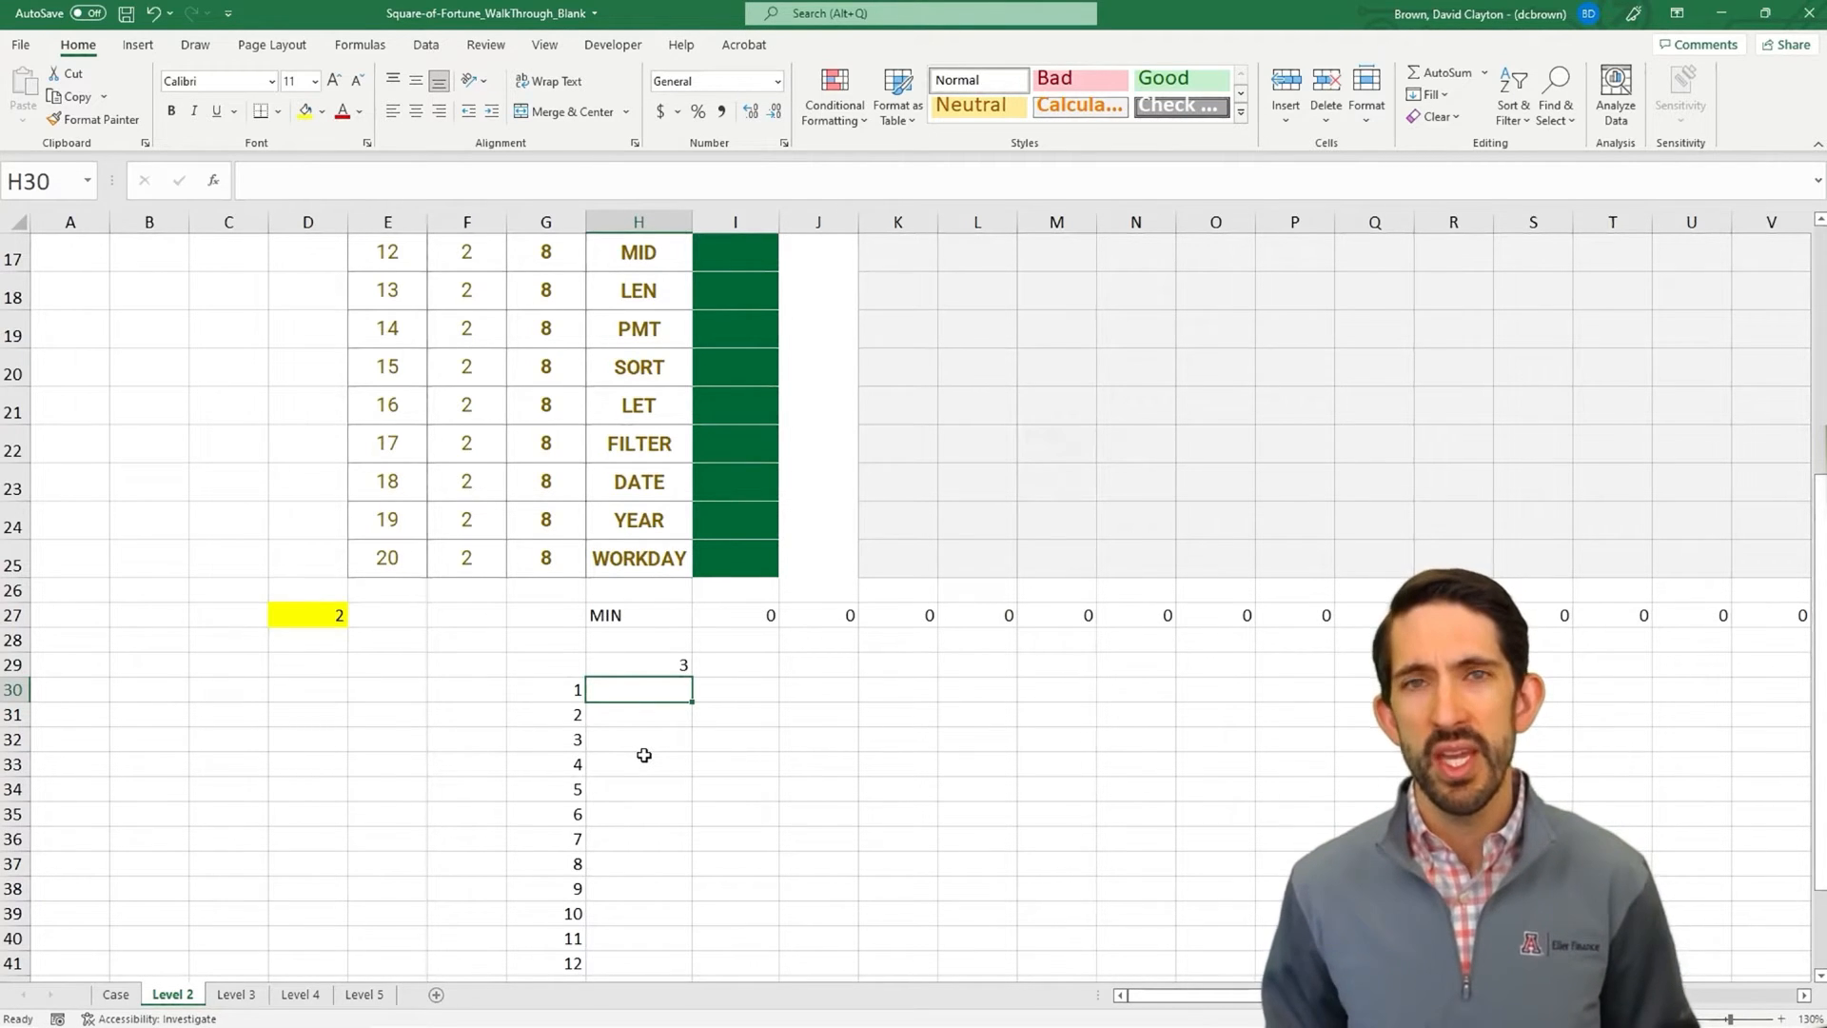
- Switch the lookup to the sample game by setting the game number in D27 to 0
key("Up")
key("Up")
key("Up")
key("Left")
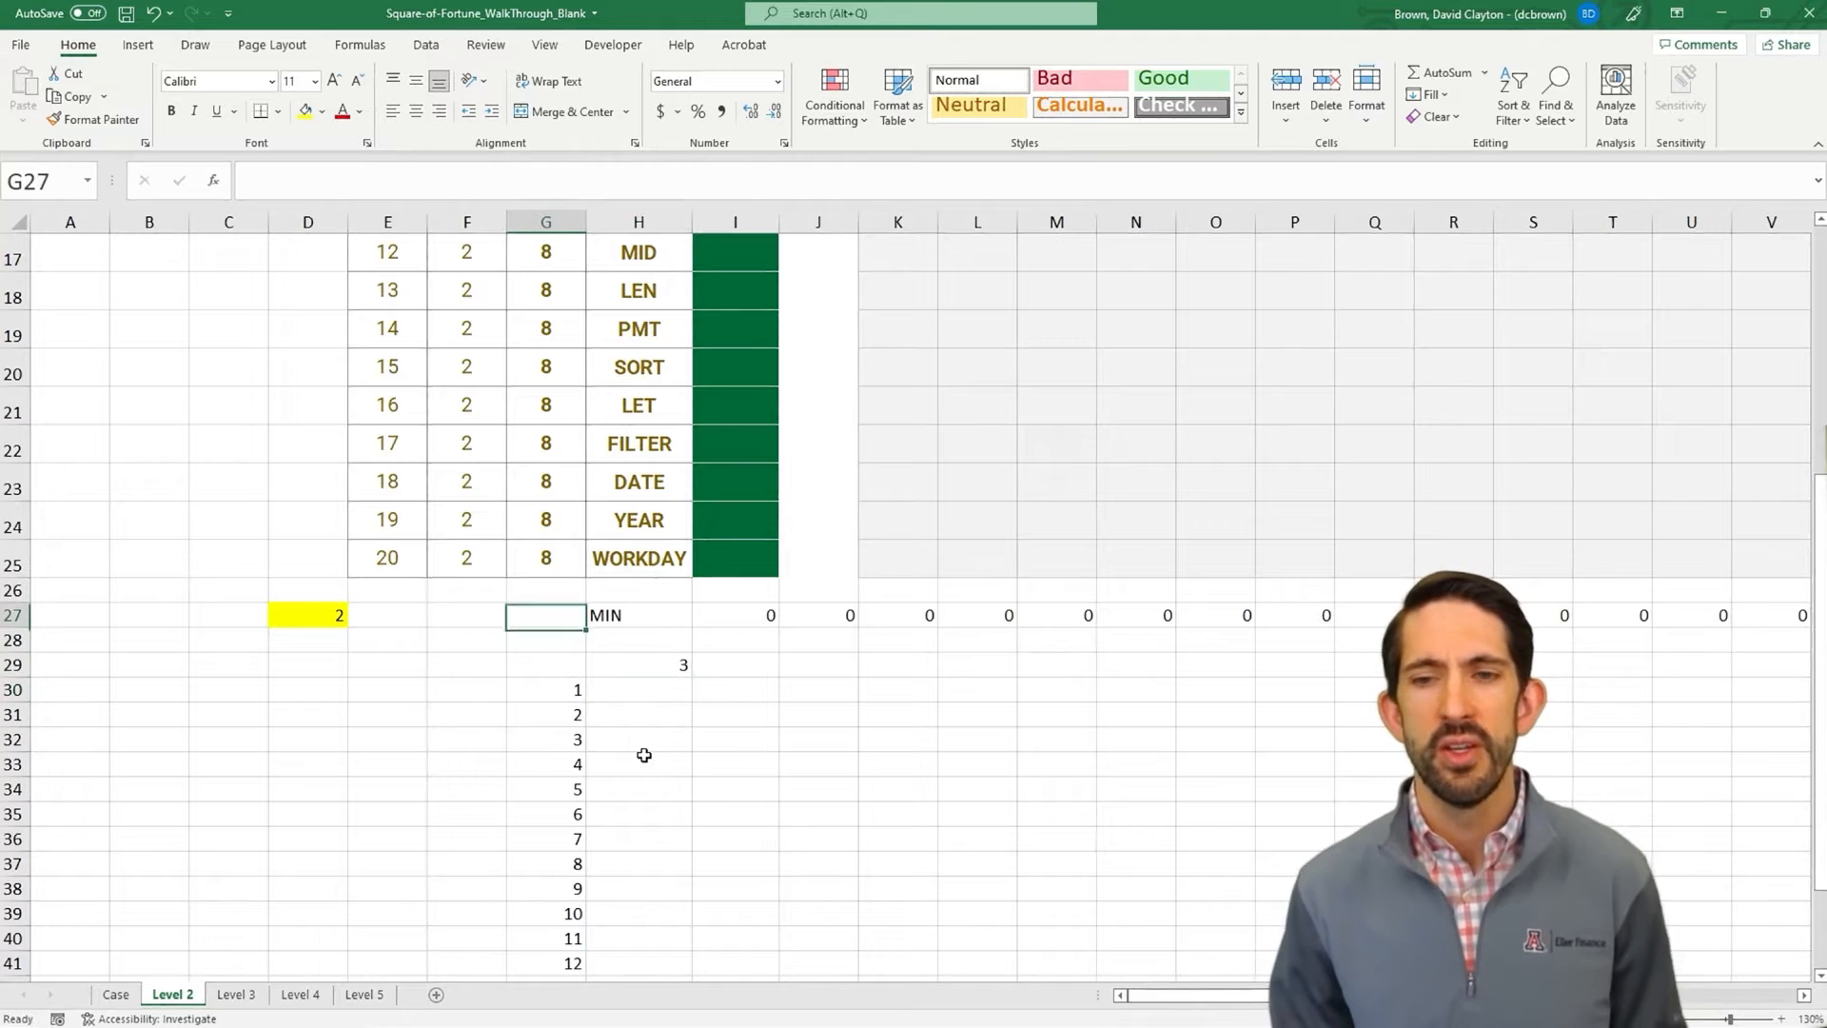
key("Left")
key("Left")
key("Left")
type("0")
key("Return")
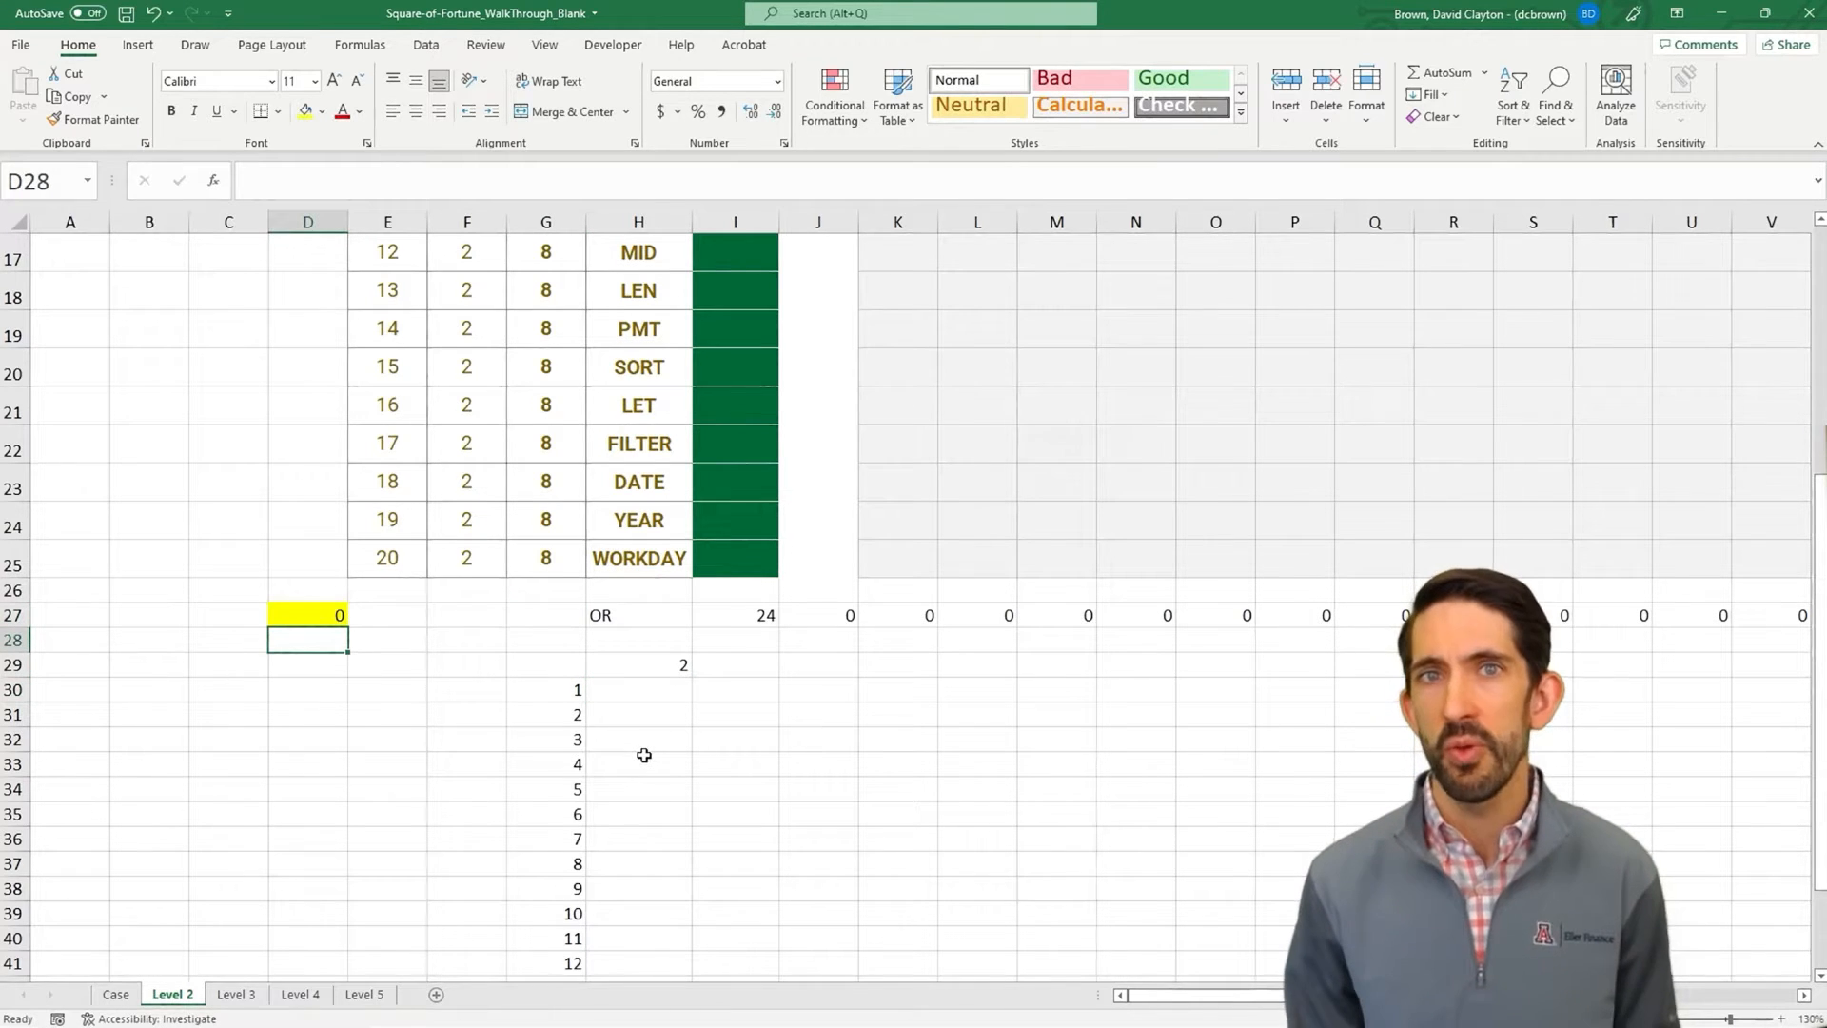
- Extract the word's leading letters in H30 with =LEFT($H$27,G30), keeping the word reference absolute
key("Down")
key("Right")
key("Down")
key("Right")
key("Right")
key("Right")
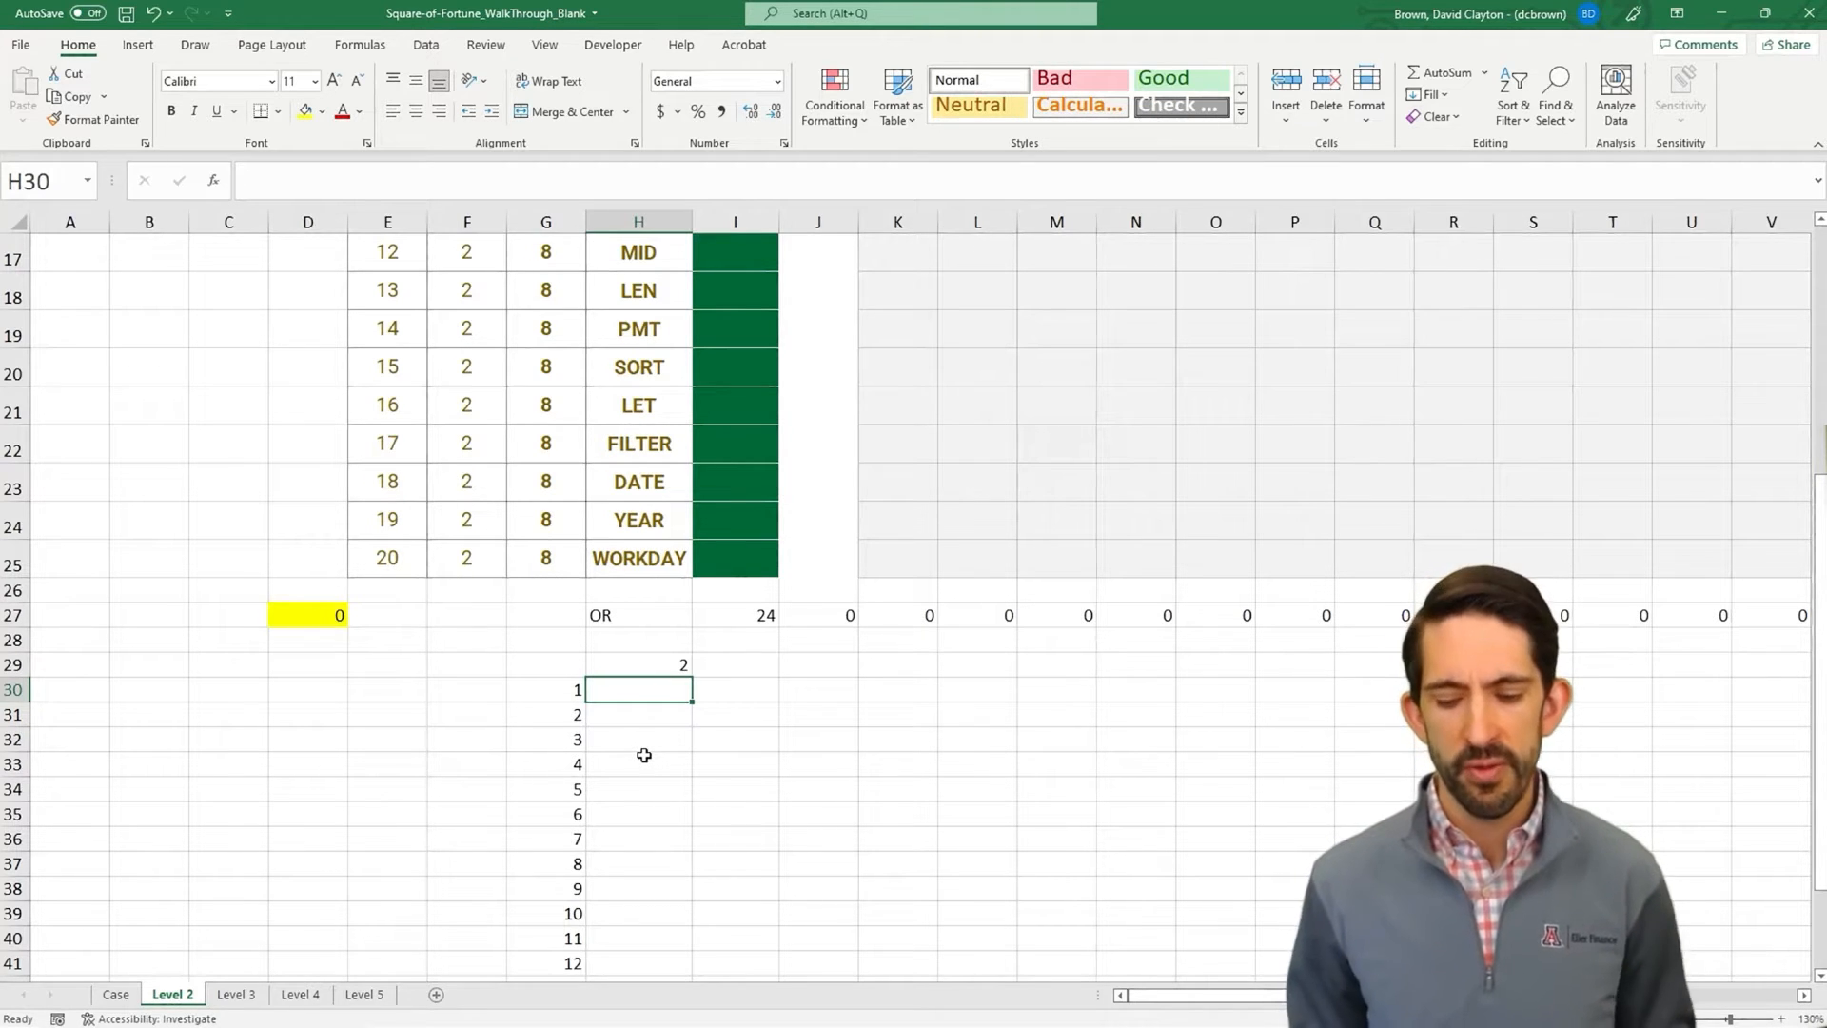
type("=left(")
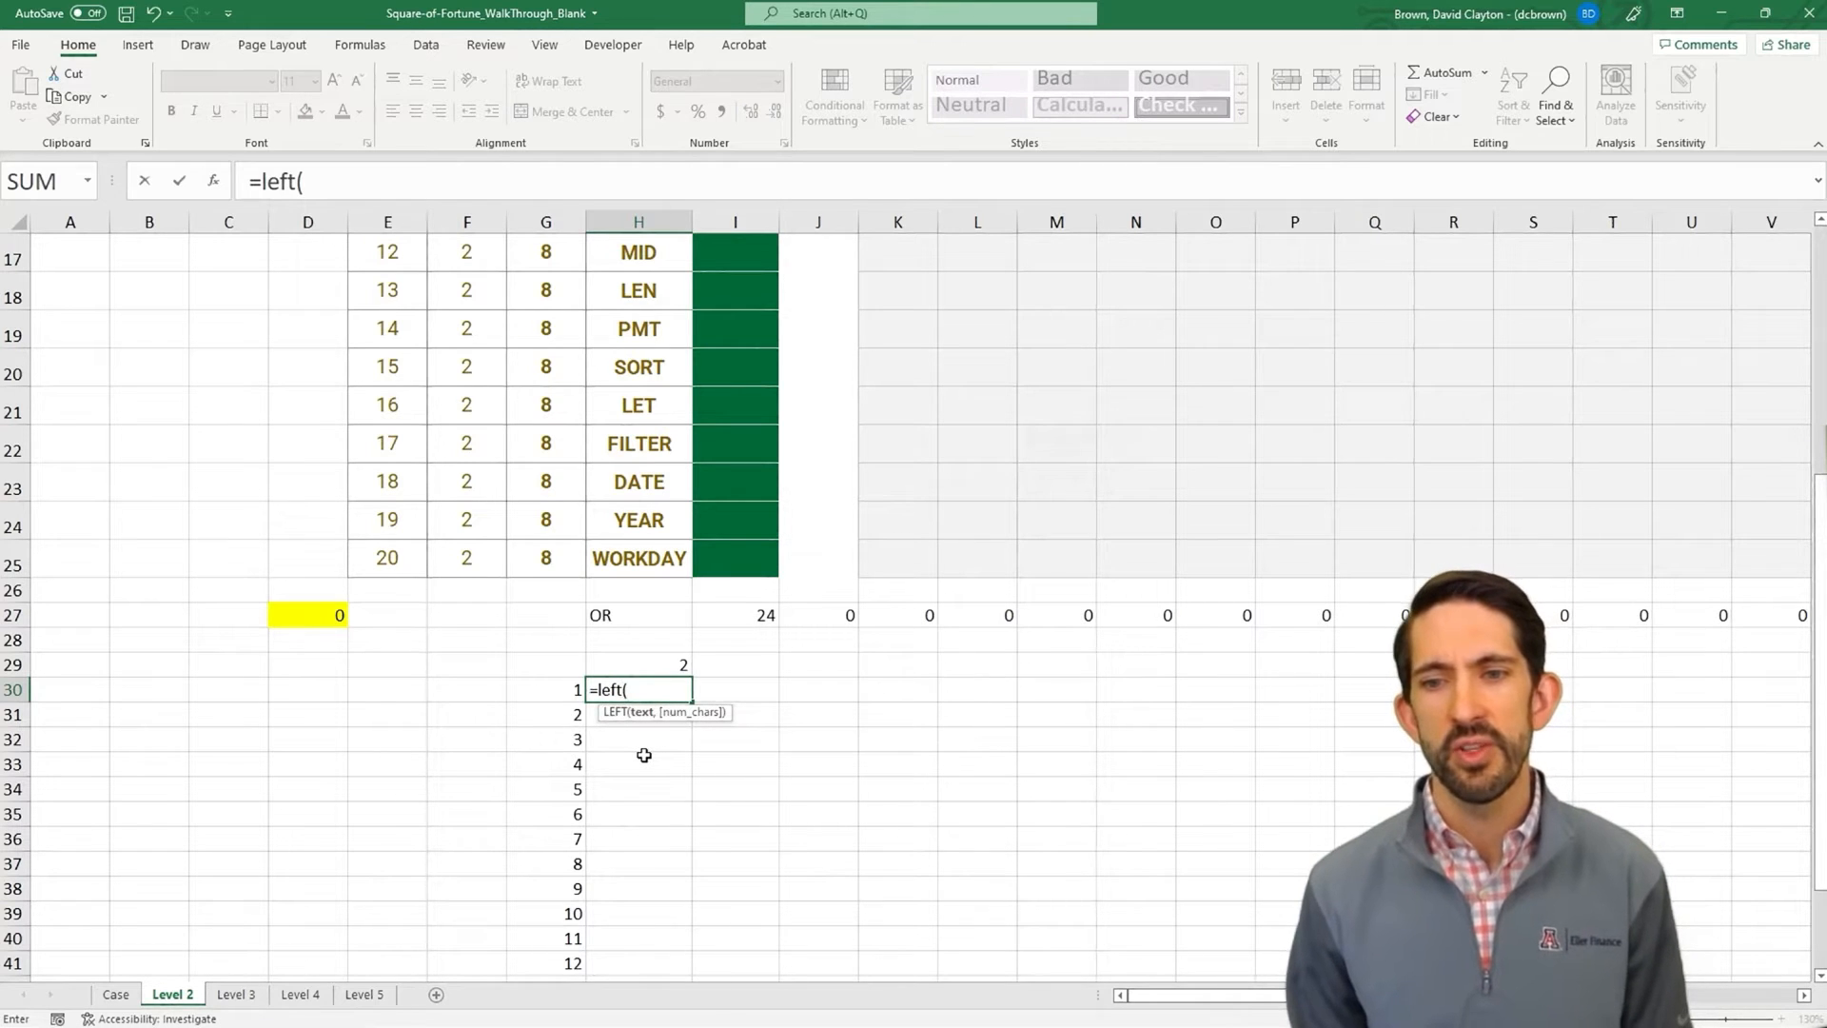
key("Up")
key("Up")
key("Up")
key("F4")
type(",")
key("Left")
type(")")
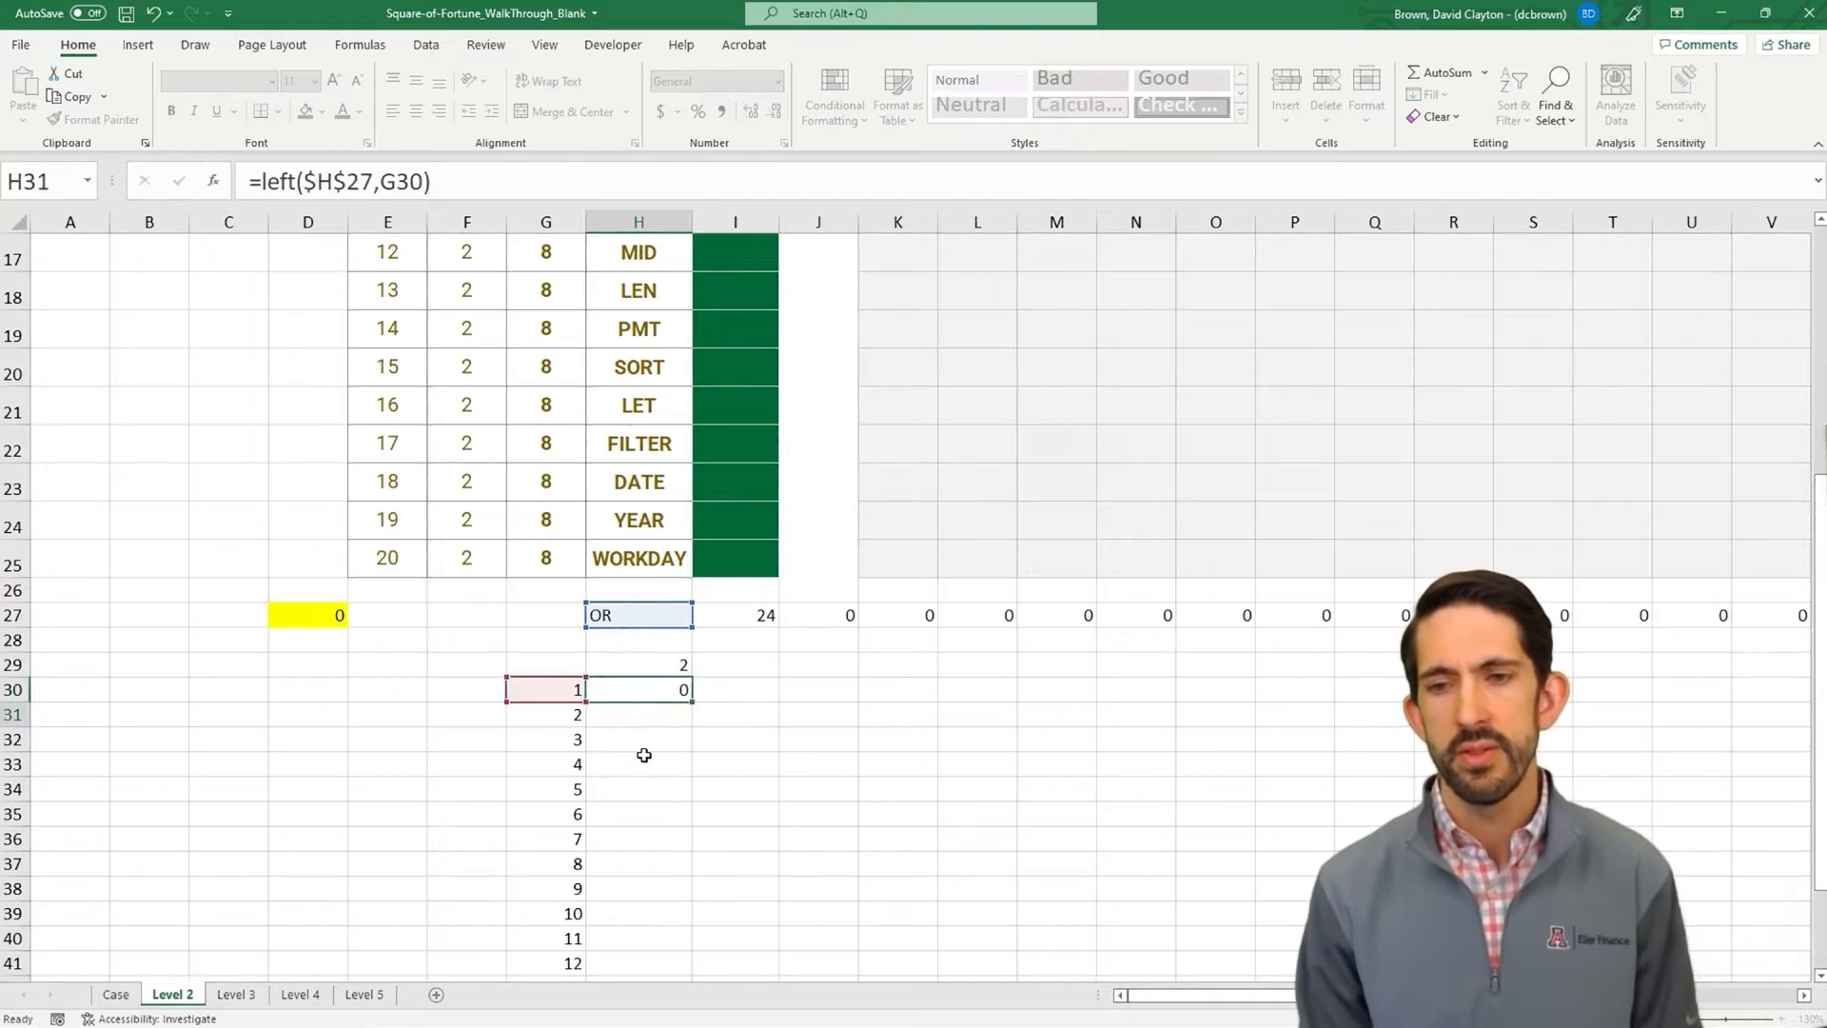
key("ctrl+Return")
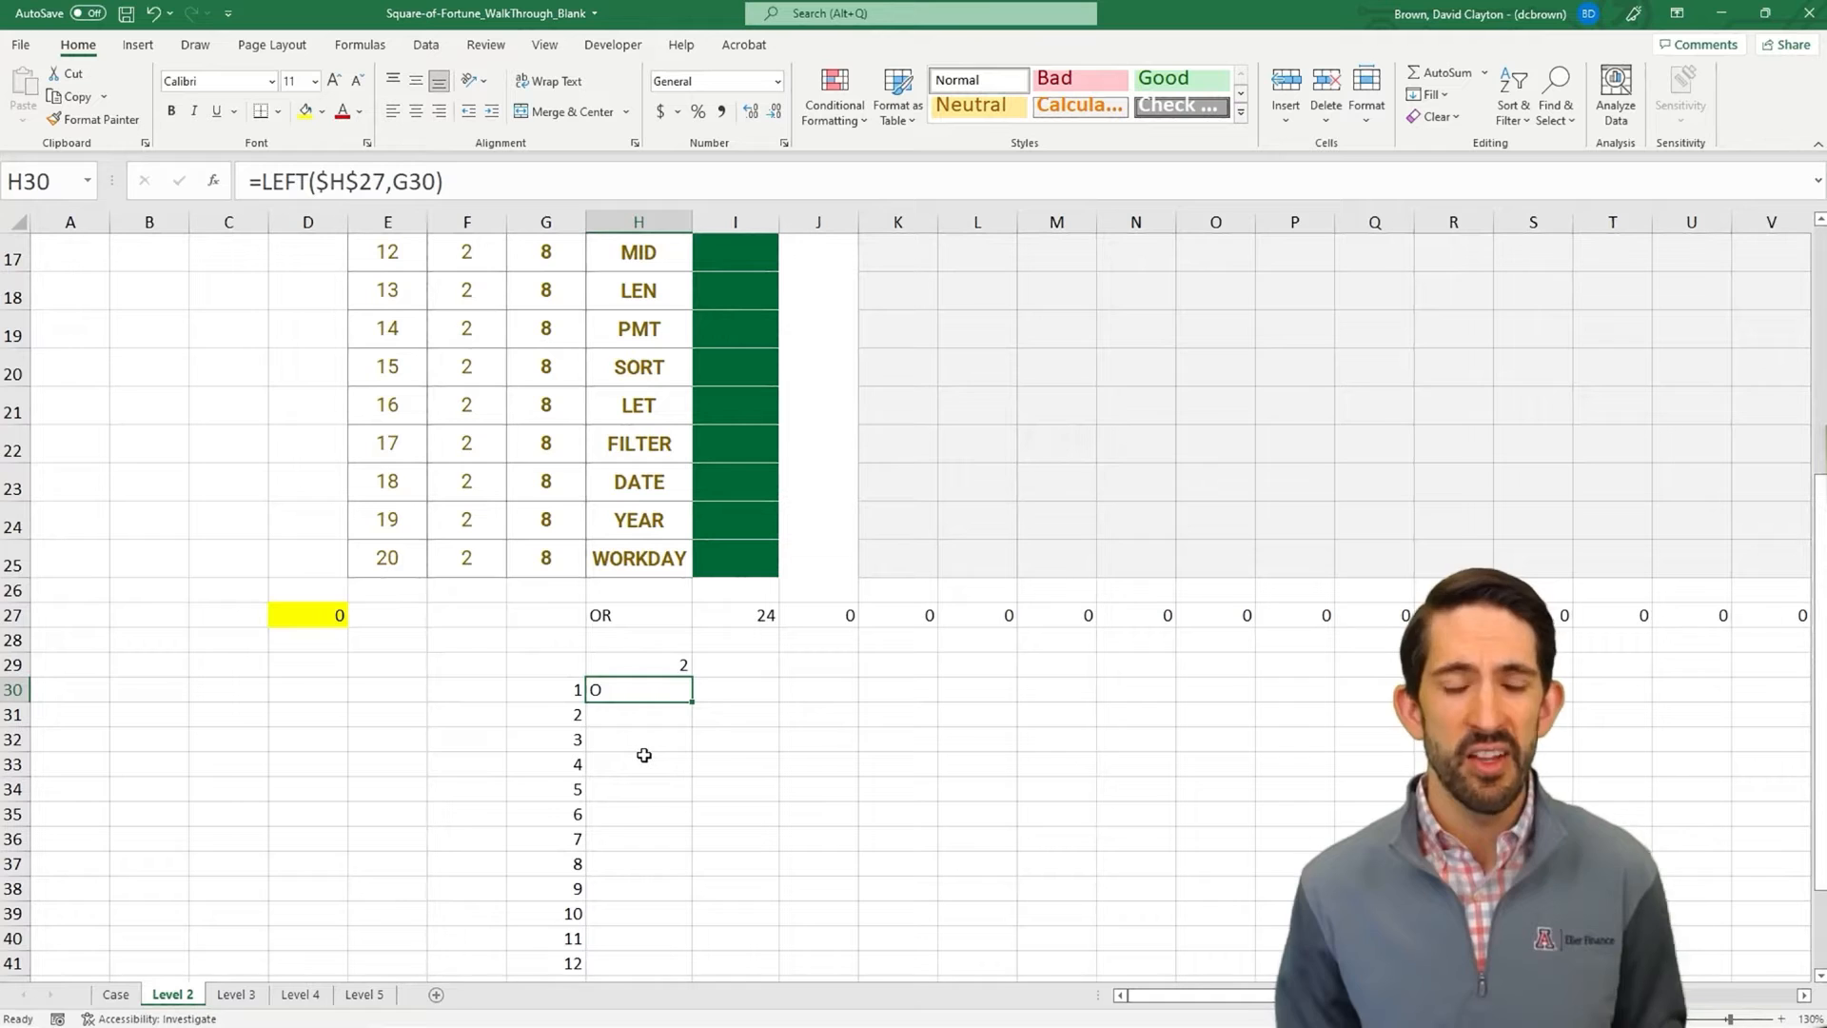
- Copy the LEFT formula from H30 to H31 and check its result against the one above
key("ctrl+c")
key("Down")
key("ctrl+v")
key("Up")
key("Down")
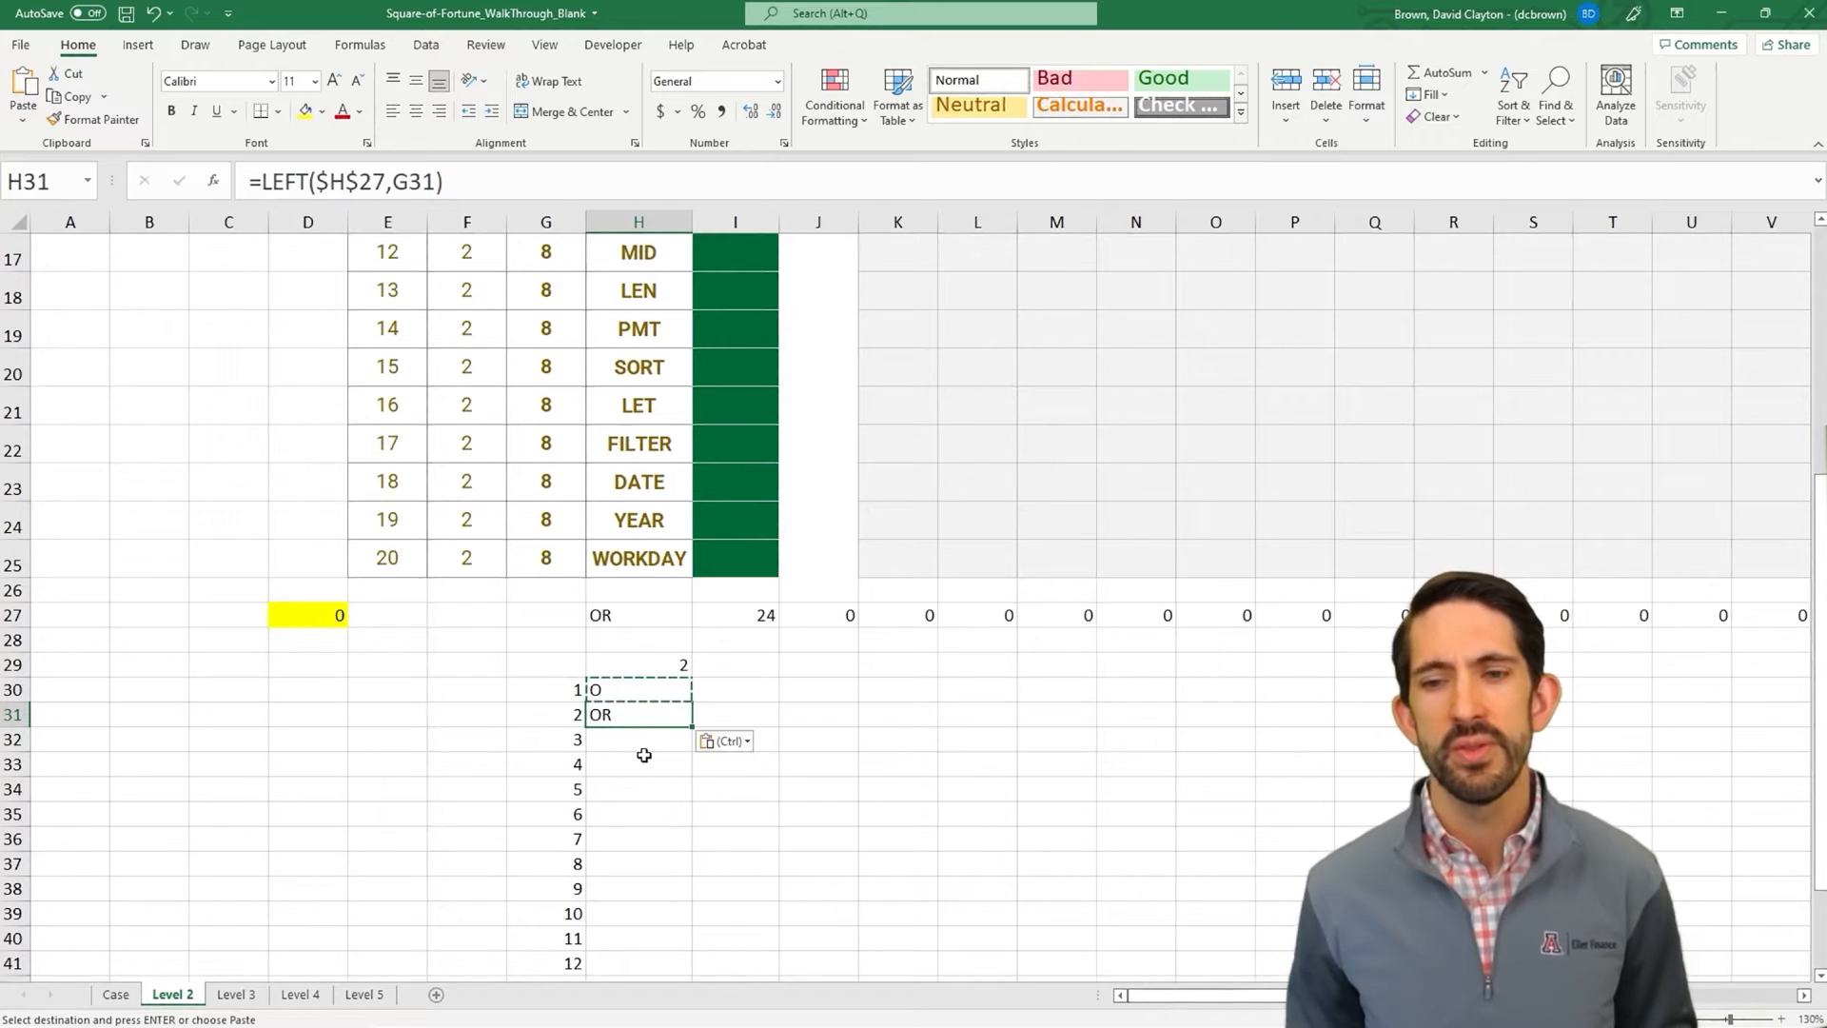
- Wrap H31's formula in RIGHT to keep only the last letter, giving =RIGHT(LEFT($H$27,G31),1)
left_click(268, 180)
type("right(")
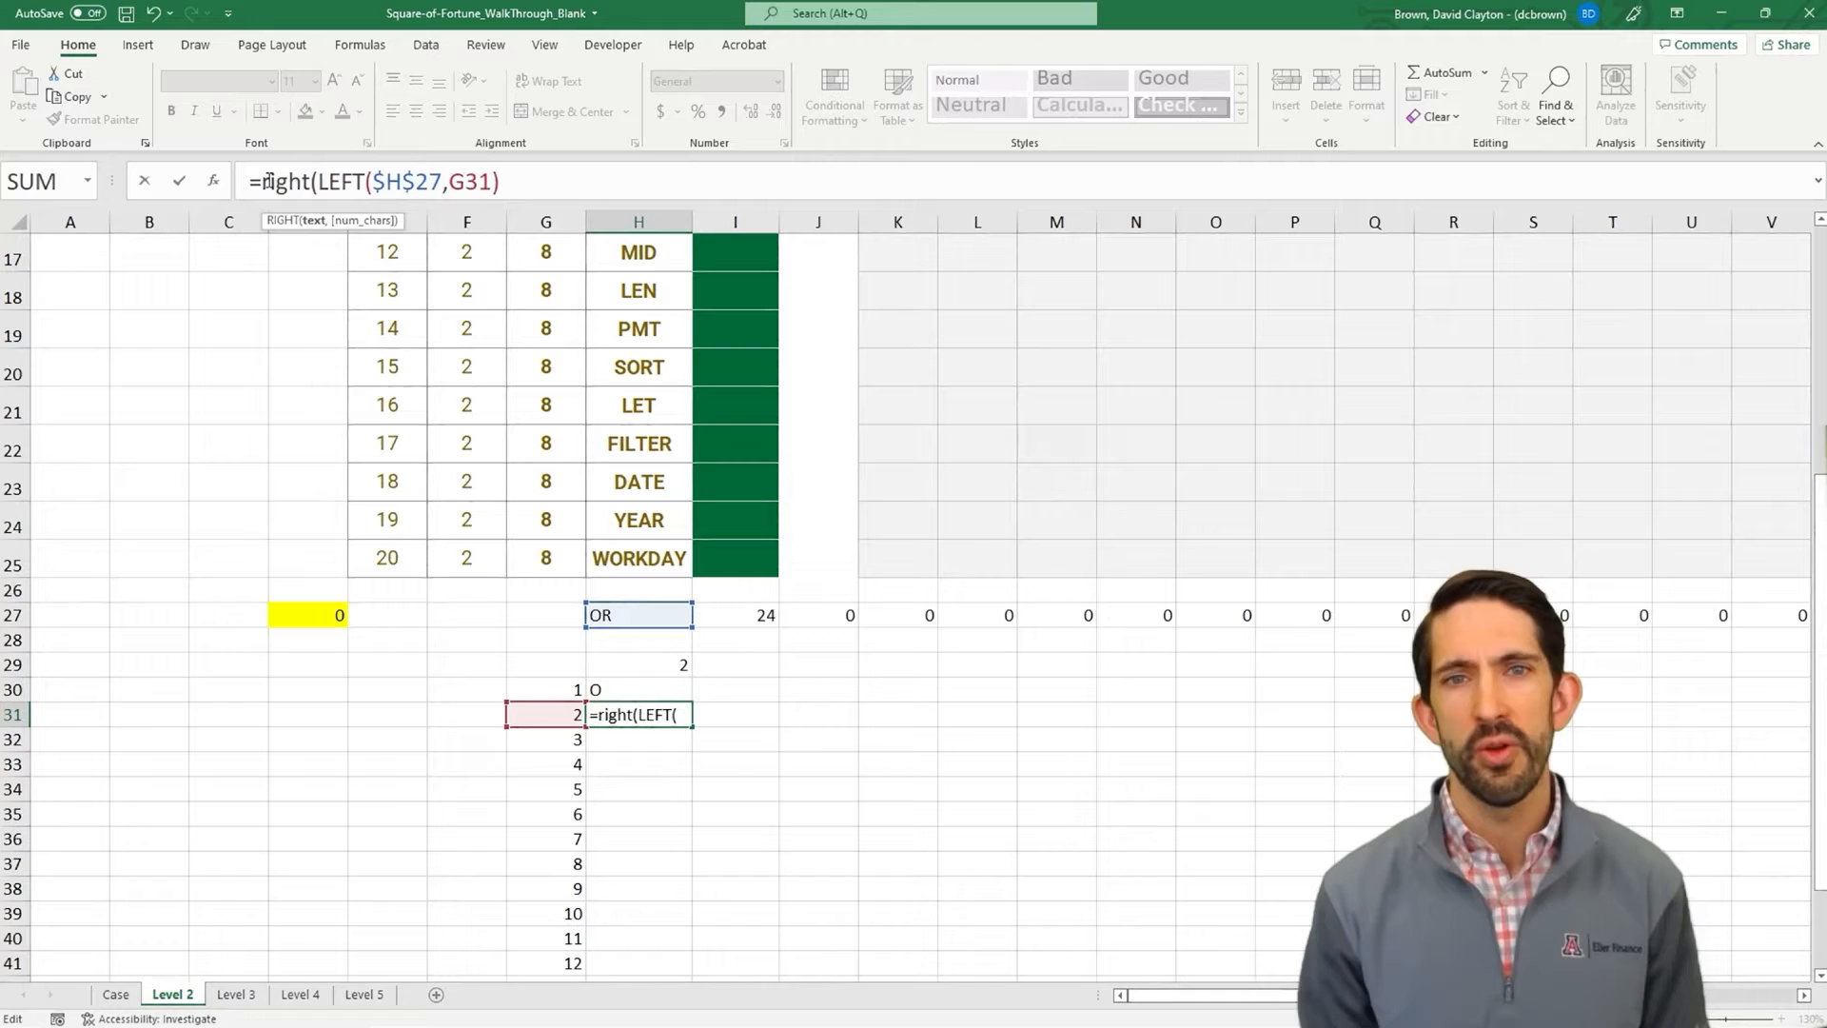
left_click(519, 181)
type(",1")
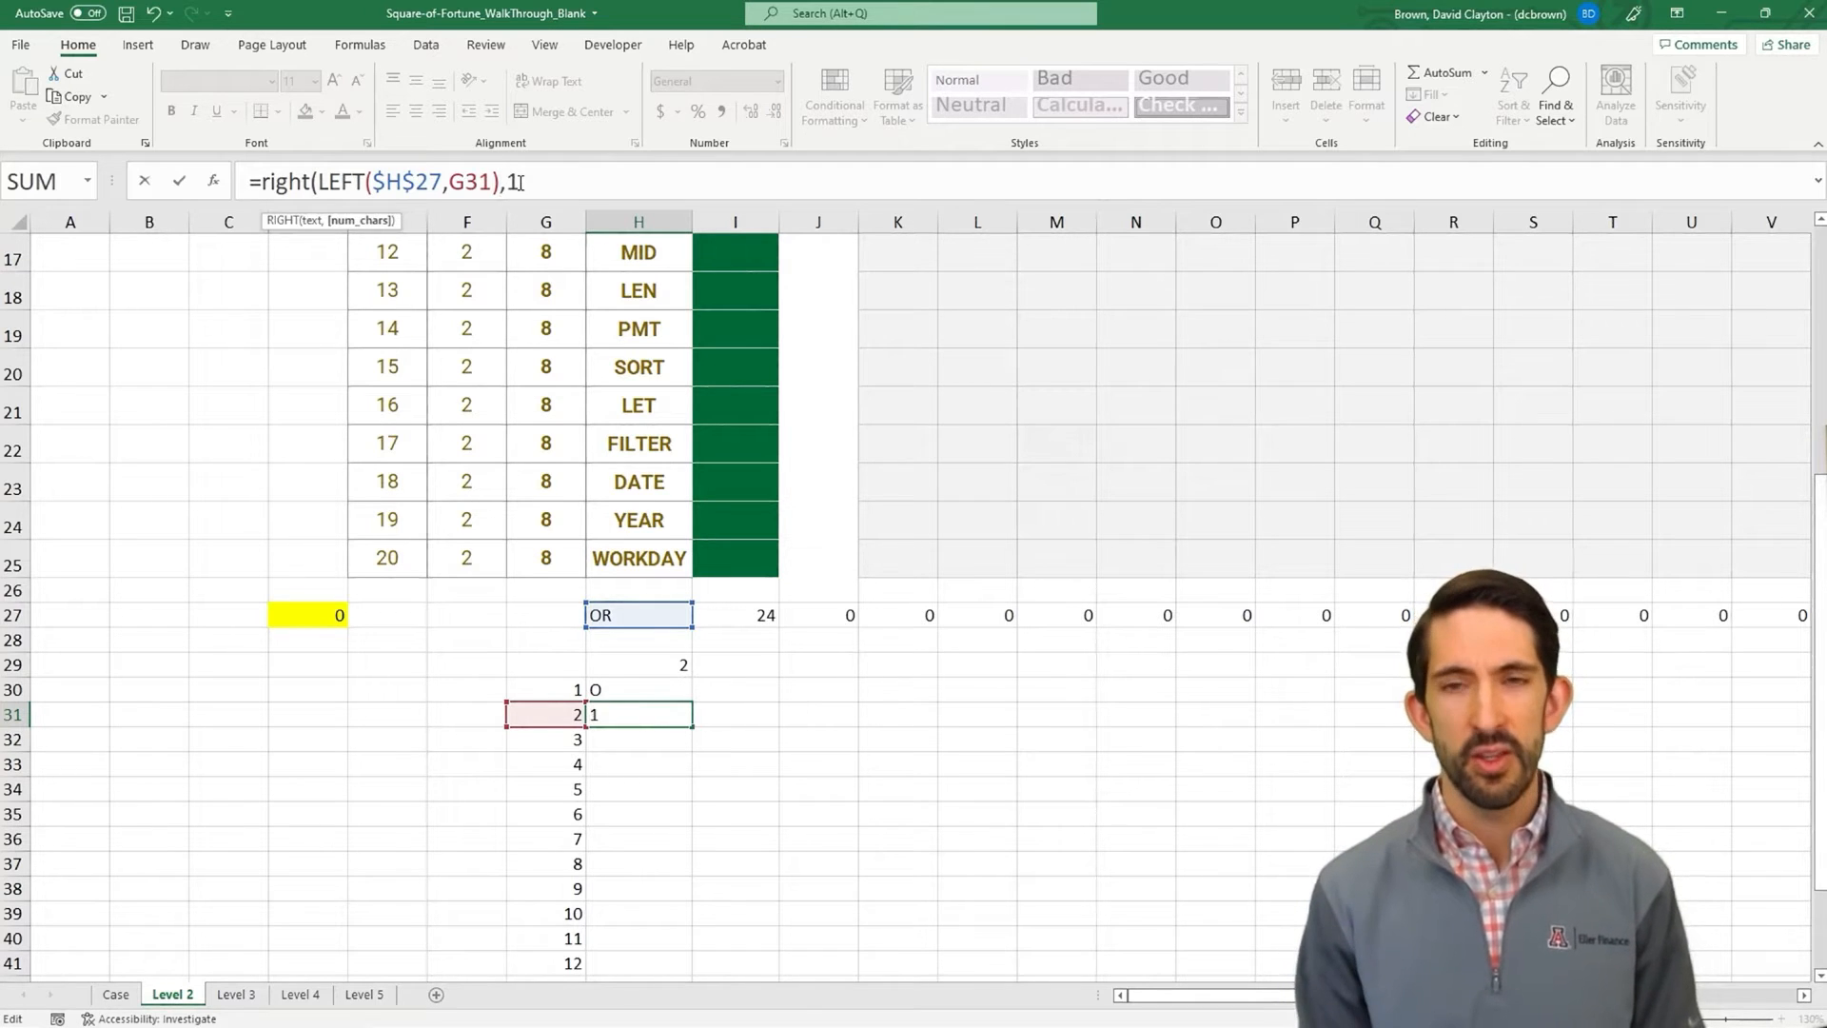
type(")")
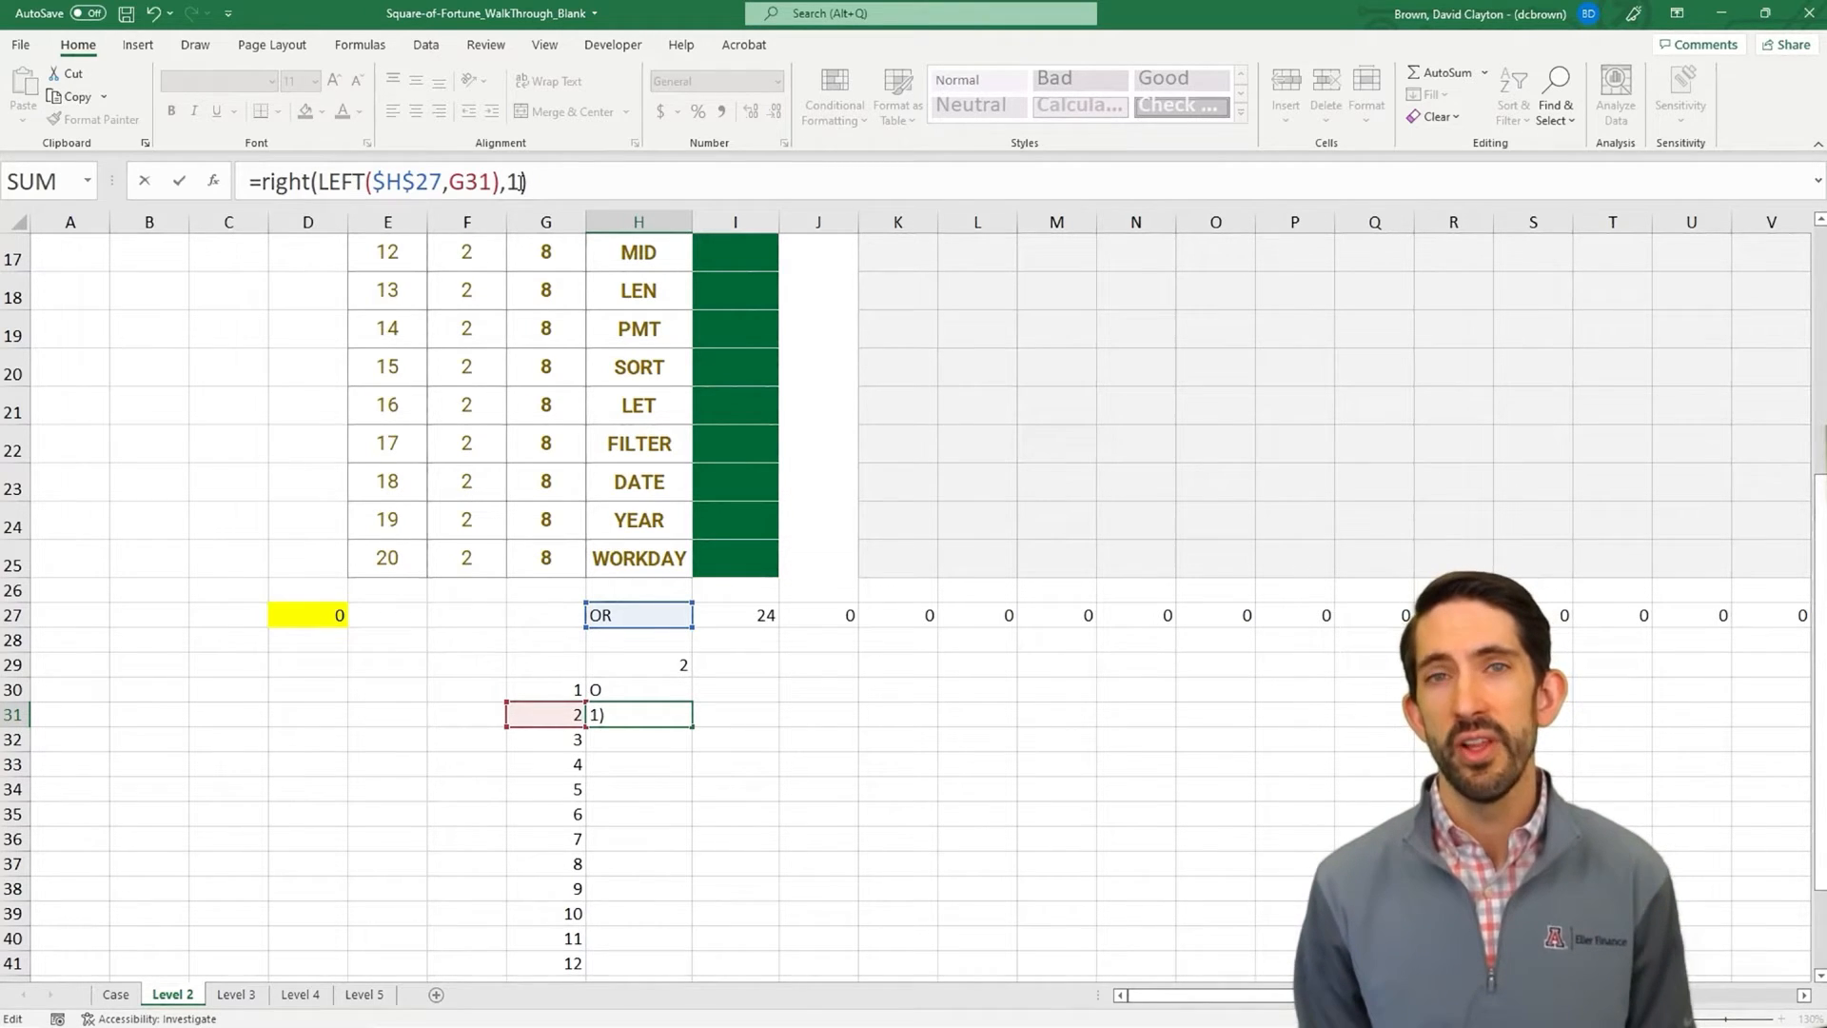
key("Return")
key("Up")
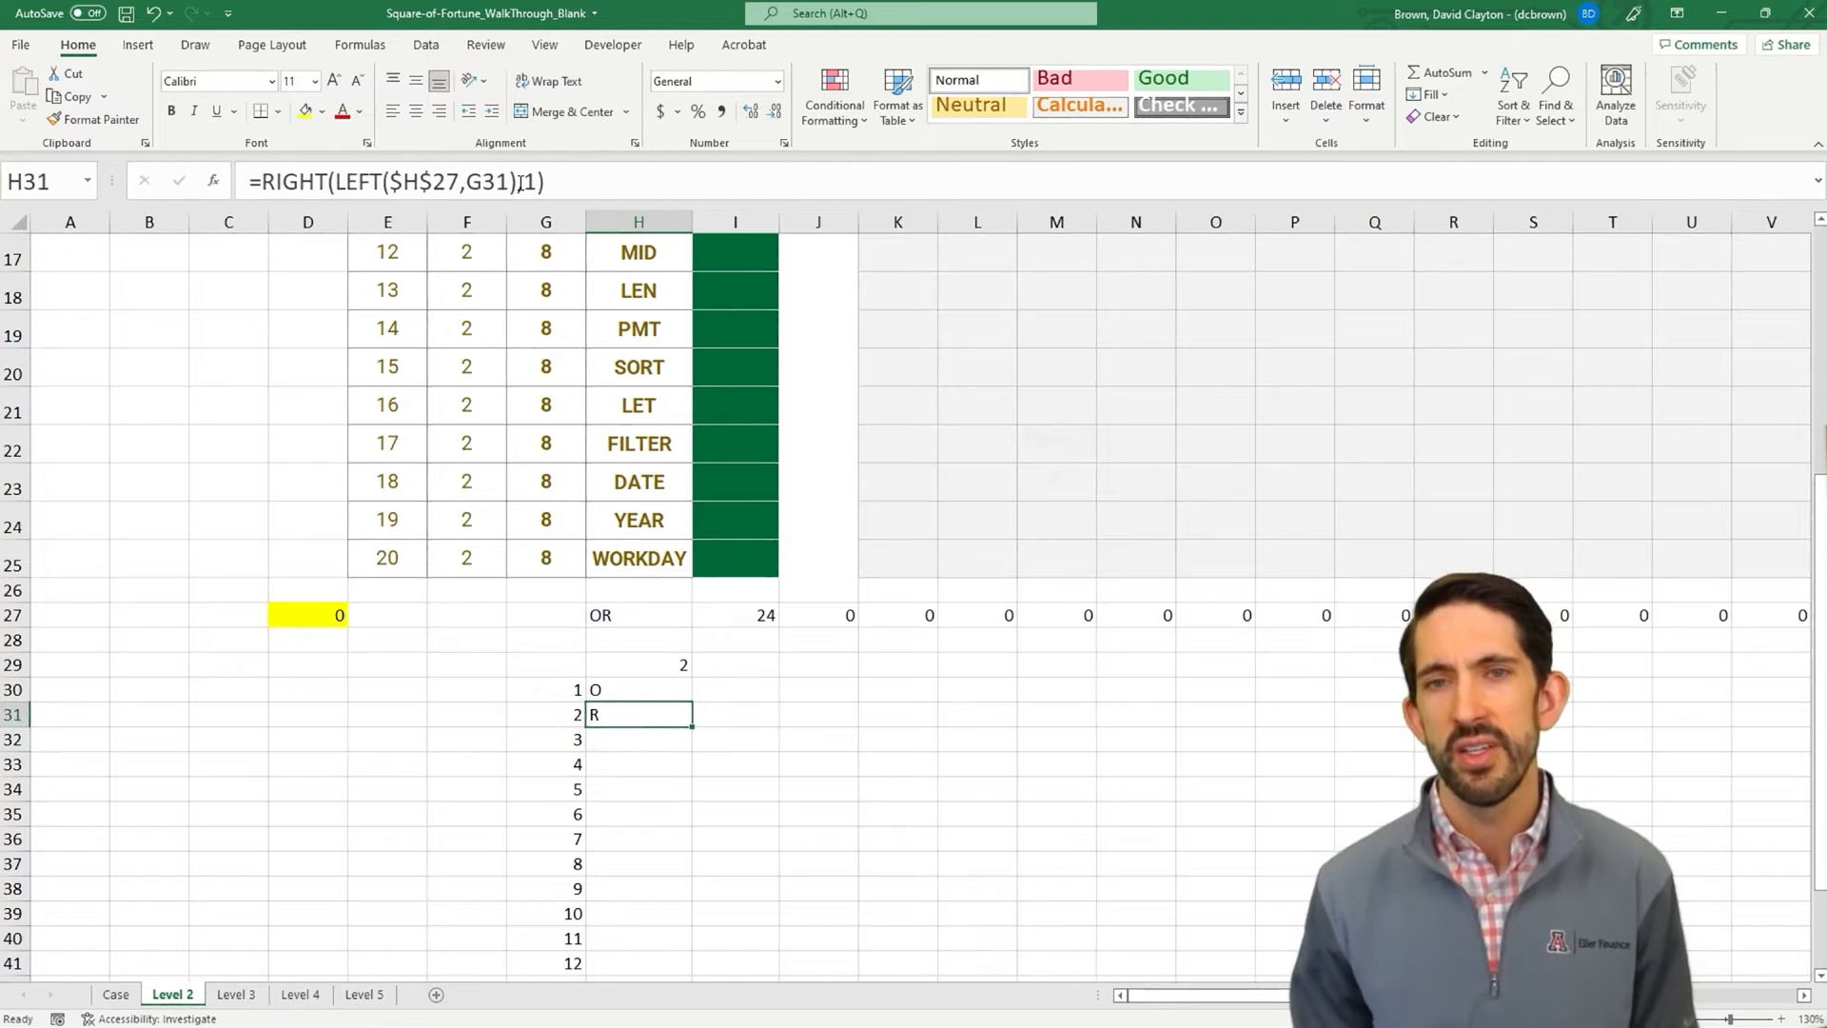
- Set the game number in D27 to 20 to test the letter extraction on a longer word
left_click(317, 616)
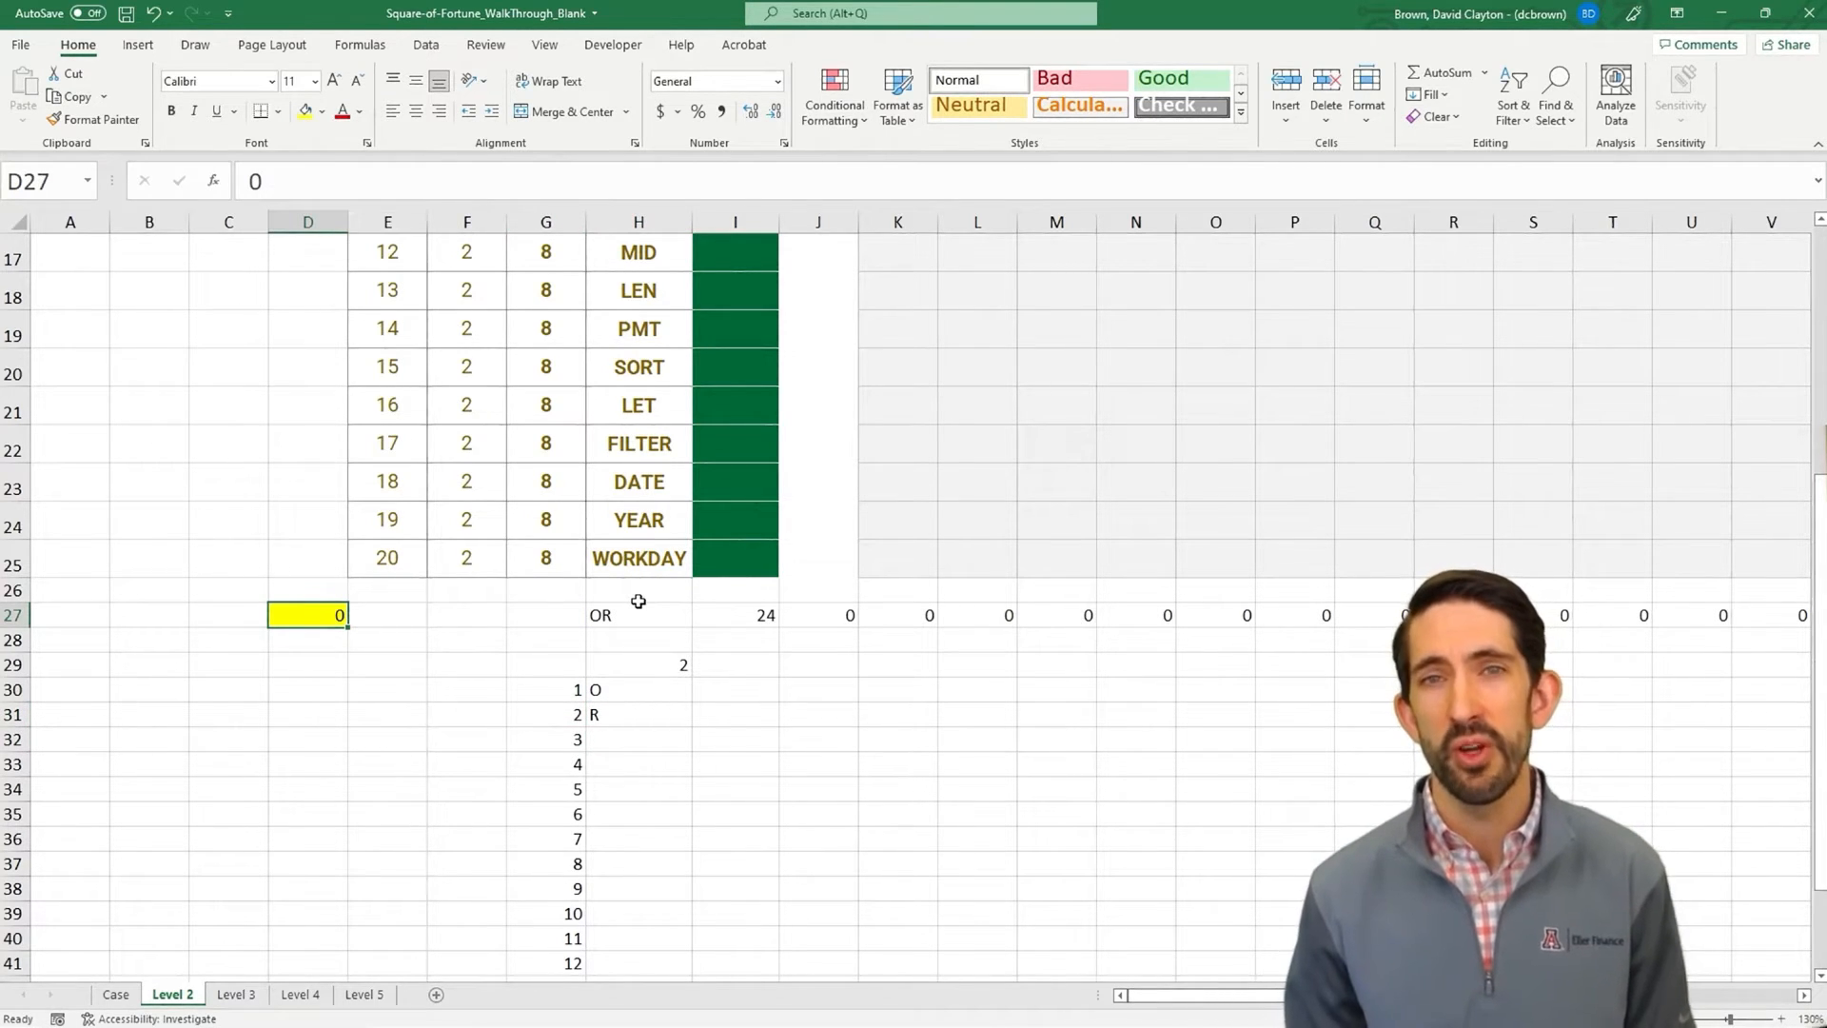
type("20")
key("Return")
key("Up")
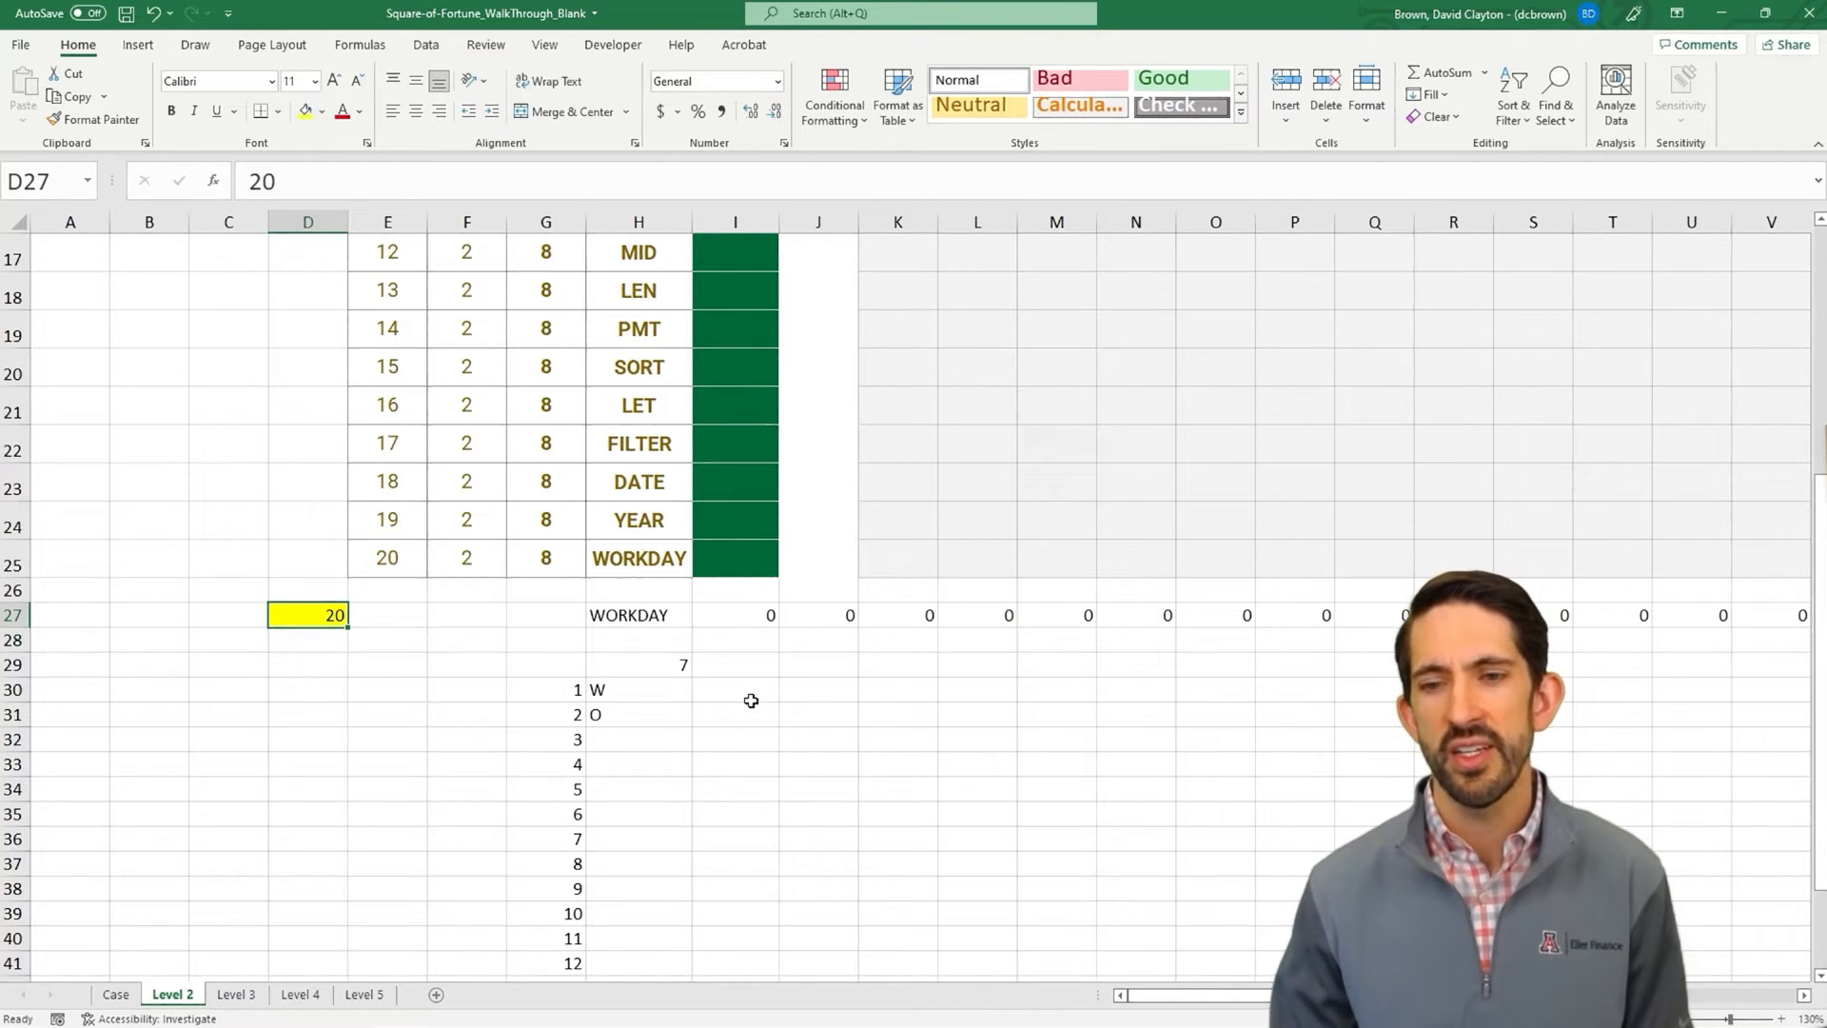
- Fill H31's RIGHT and LEFT formula down the column through H48
left_click(648, 715)
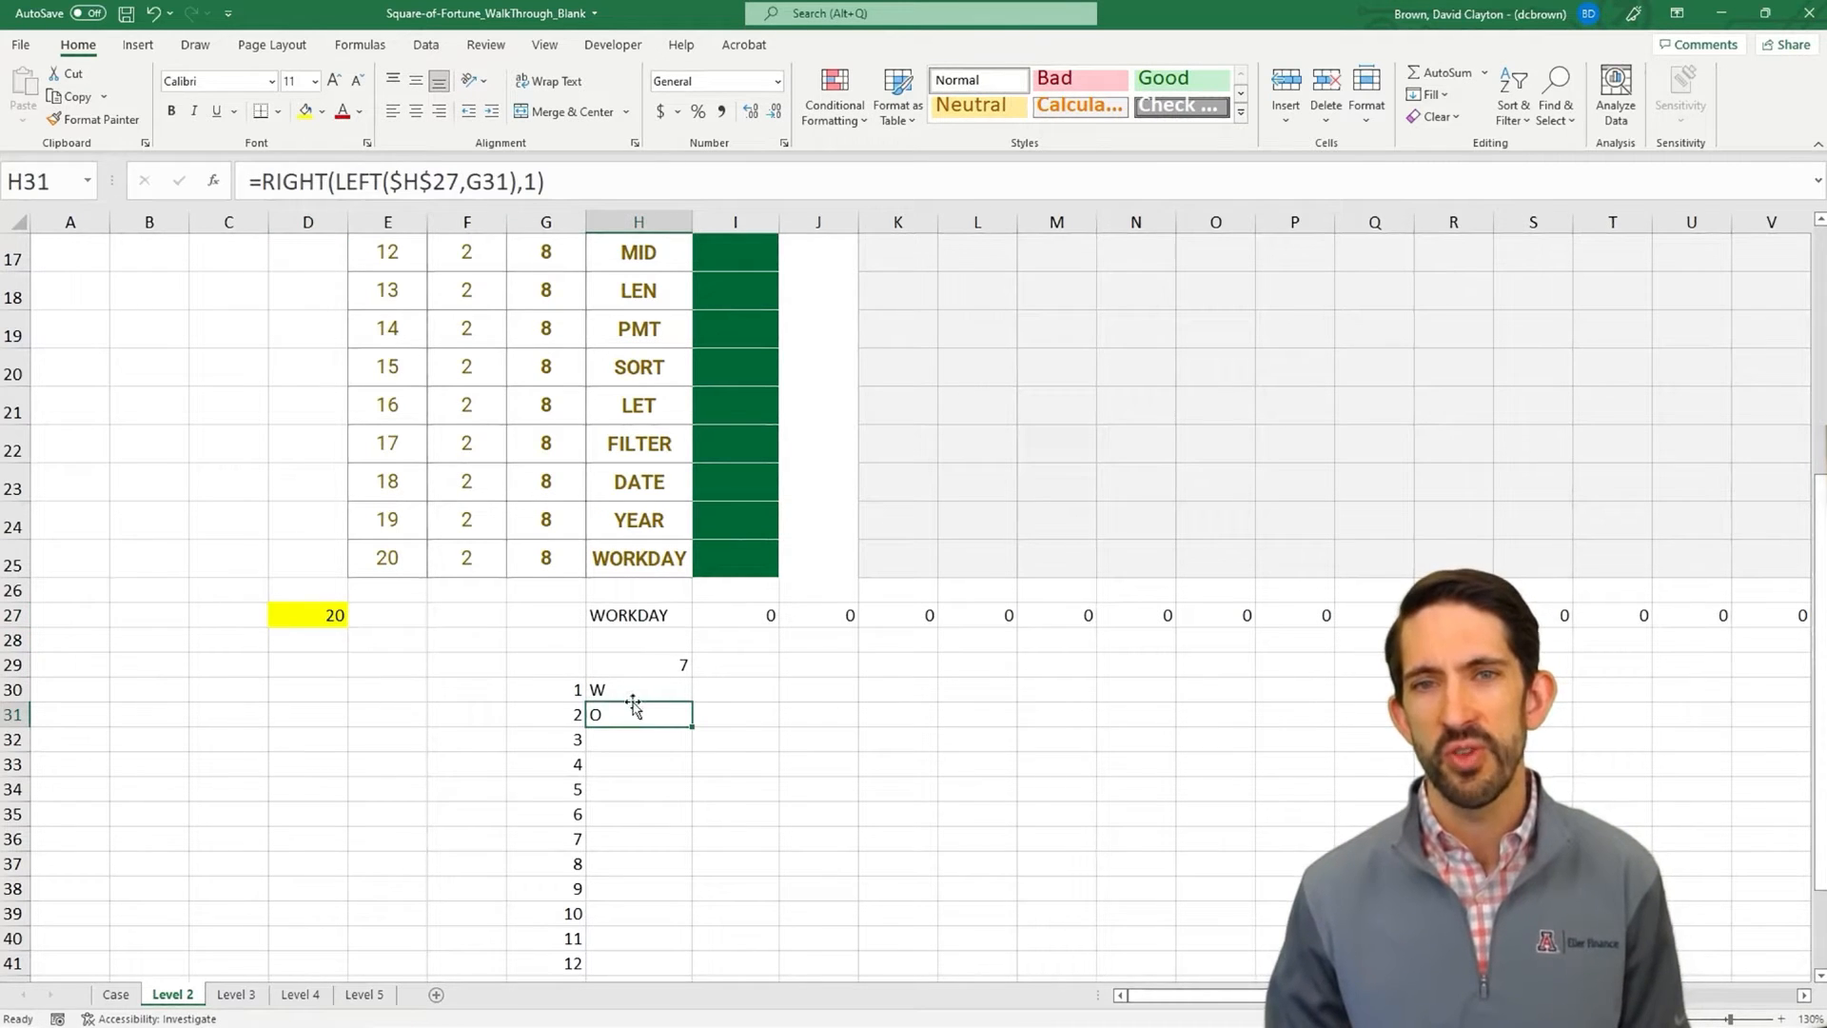
double_click(692, 727)
scroll(692, 733, "down", 3)
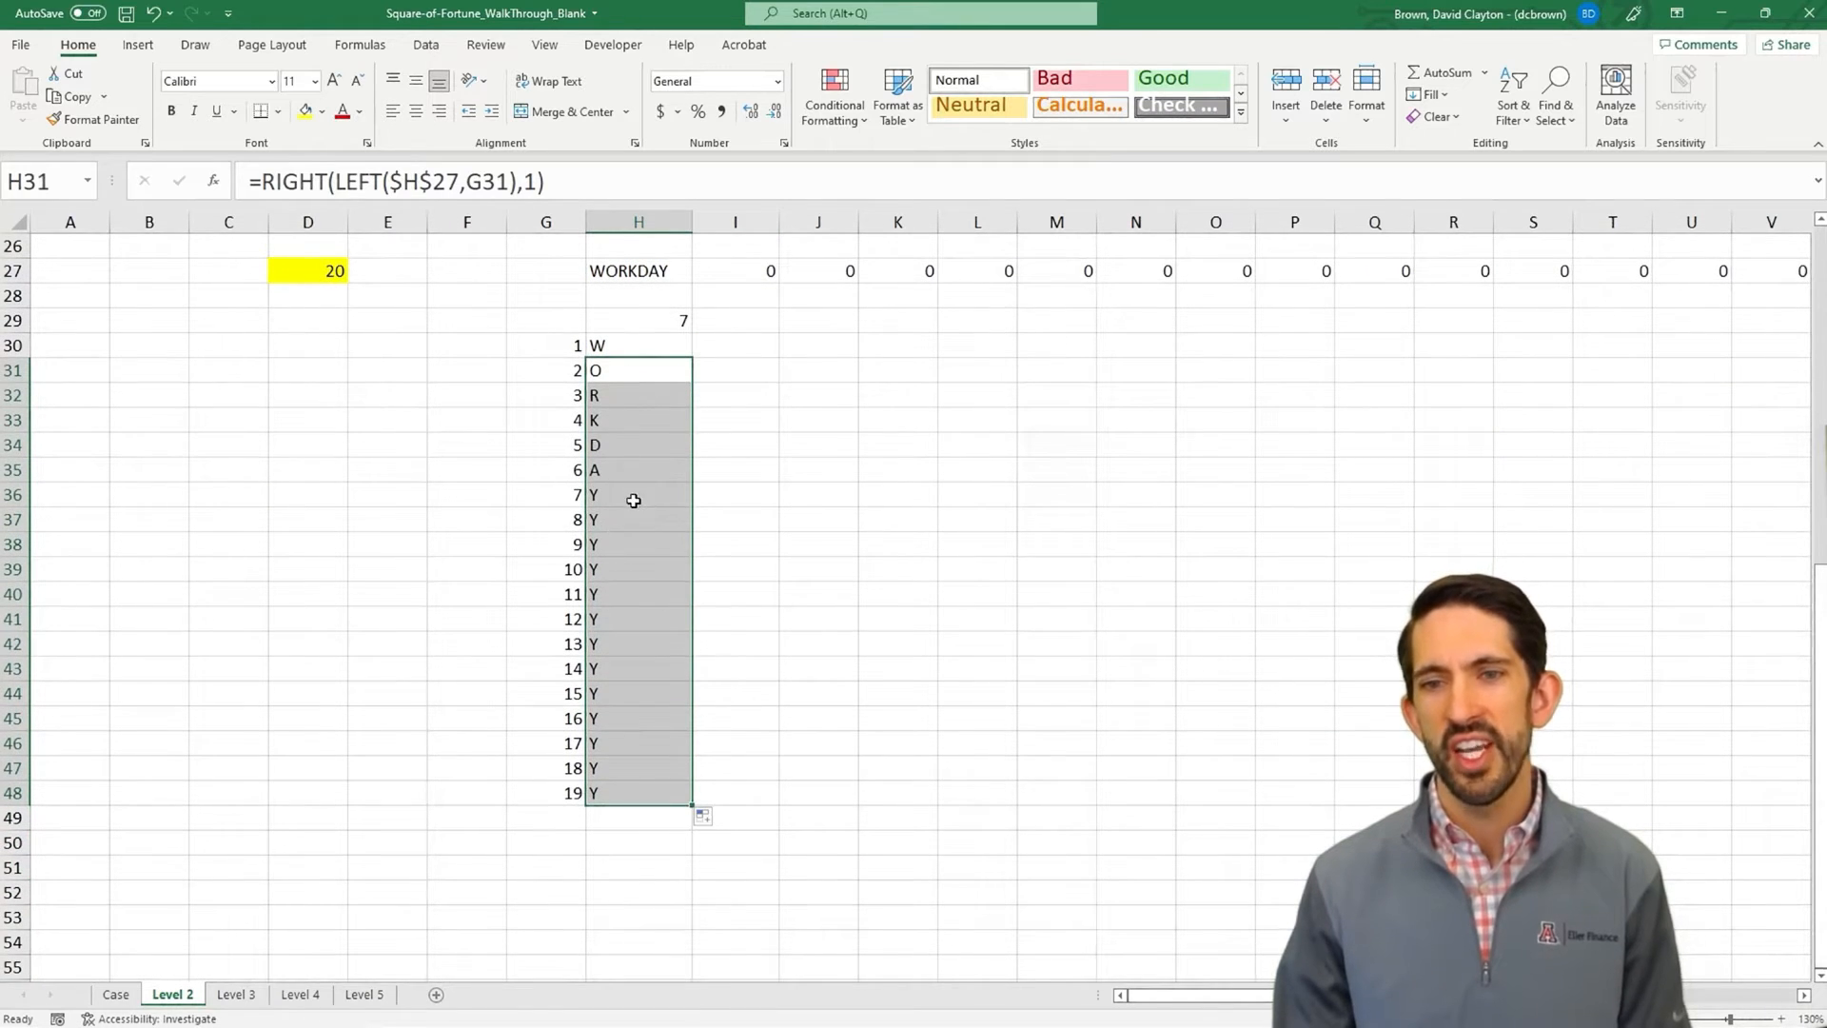
- Examine the extracted letters in column H from the word's last letter onward, where the position exceeds the word's length
left_click(633, 499)
key("Down")
key("Down")
key("Down")
key("Down")
key("Down")
key("Down")
key("Down")
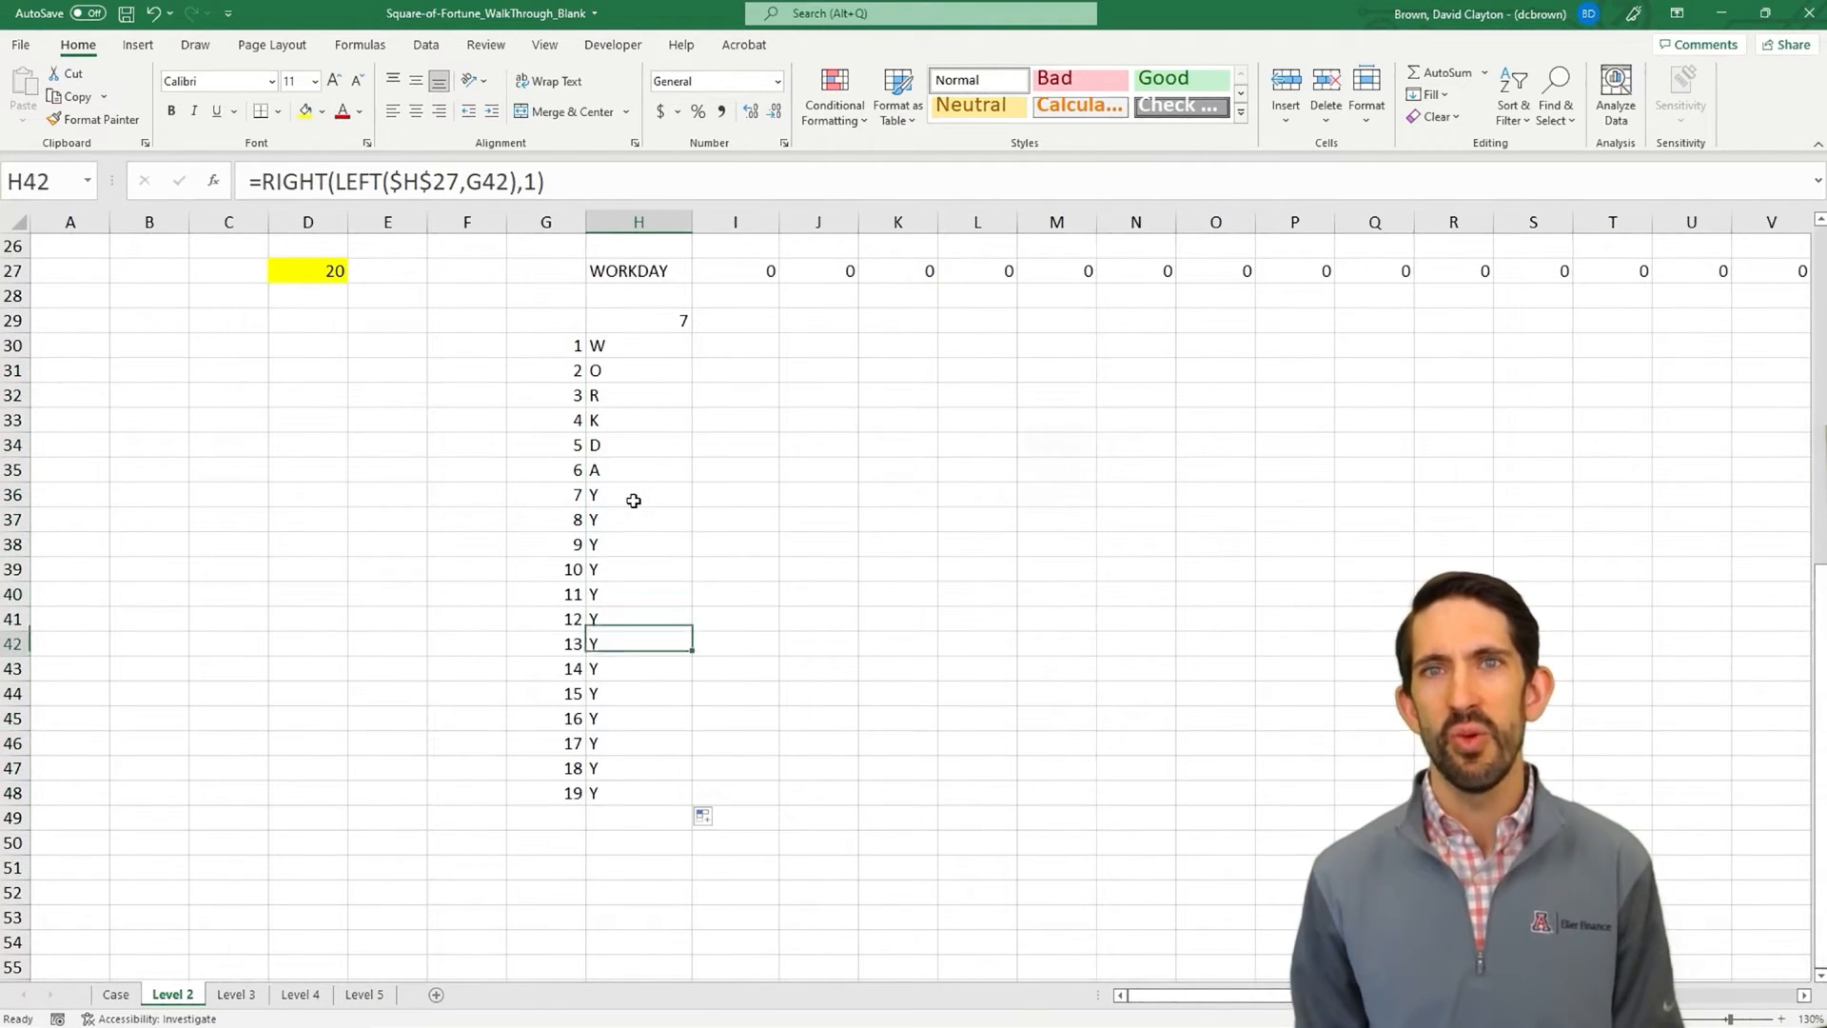
key("Up")
key("Up")
key("Up")
key("Up")
key("Up")
key("Up")
key("Up")
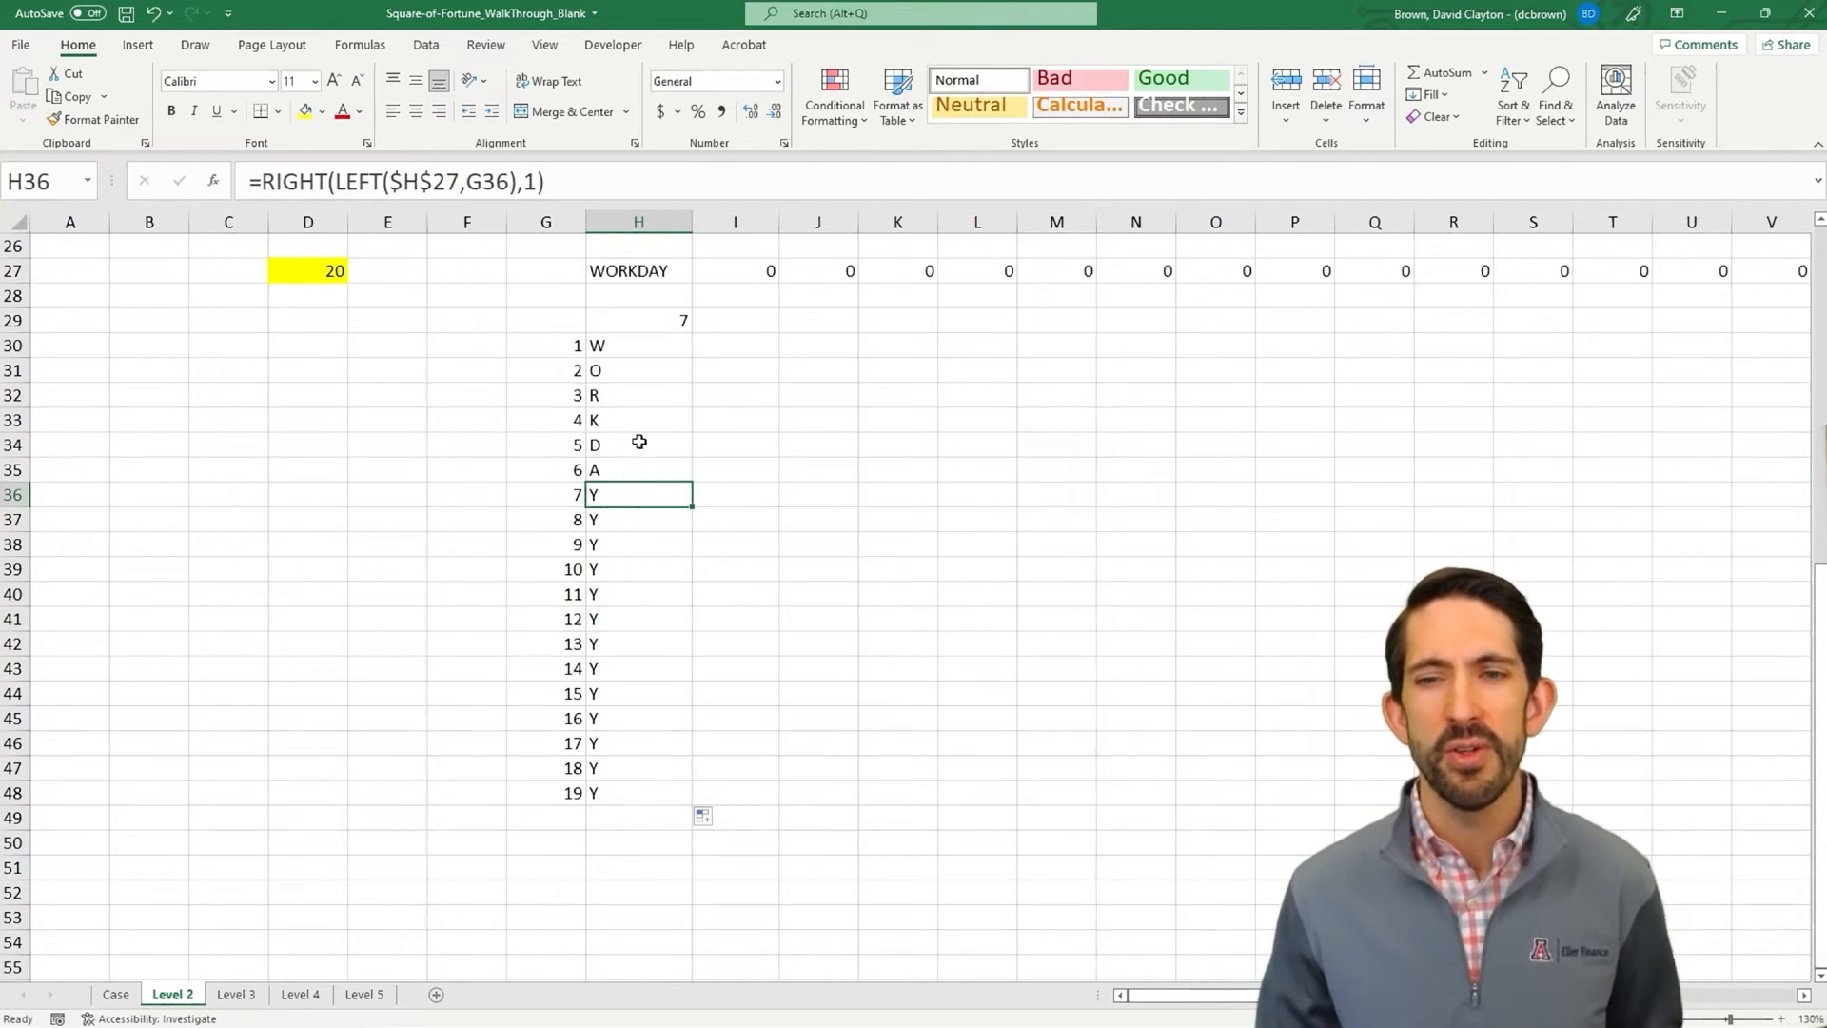
- Wrap H30's formula in a length test that returns blank past the word's end, giving =IF(G30<=$H$29,LEFT($H$27,G30),"")
left_click(625, 351)
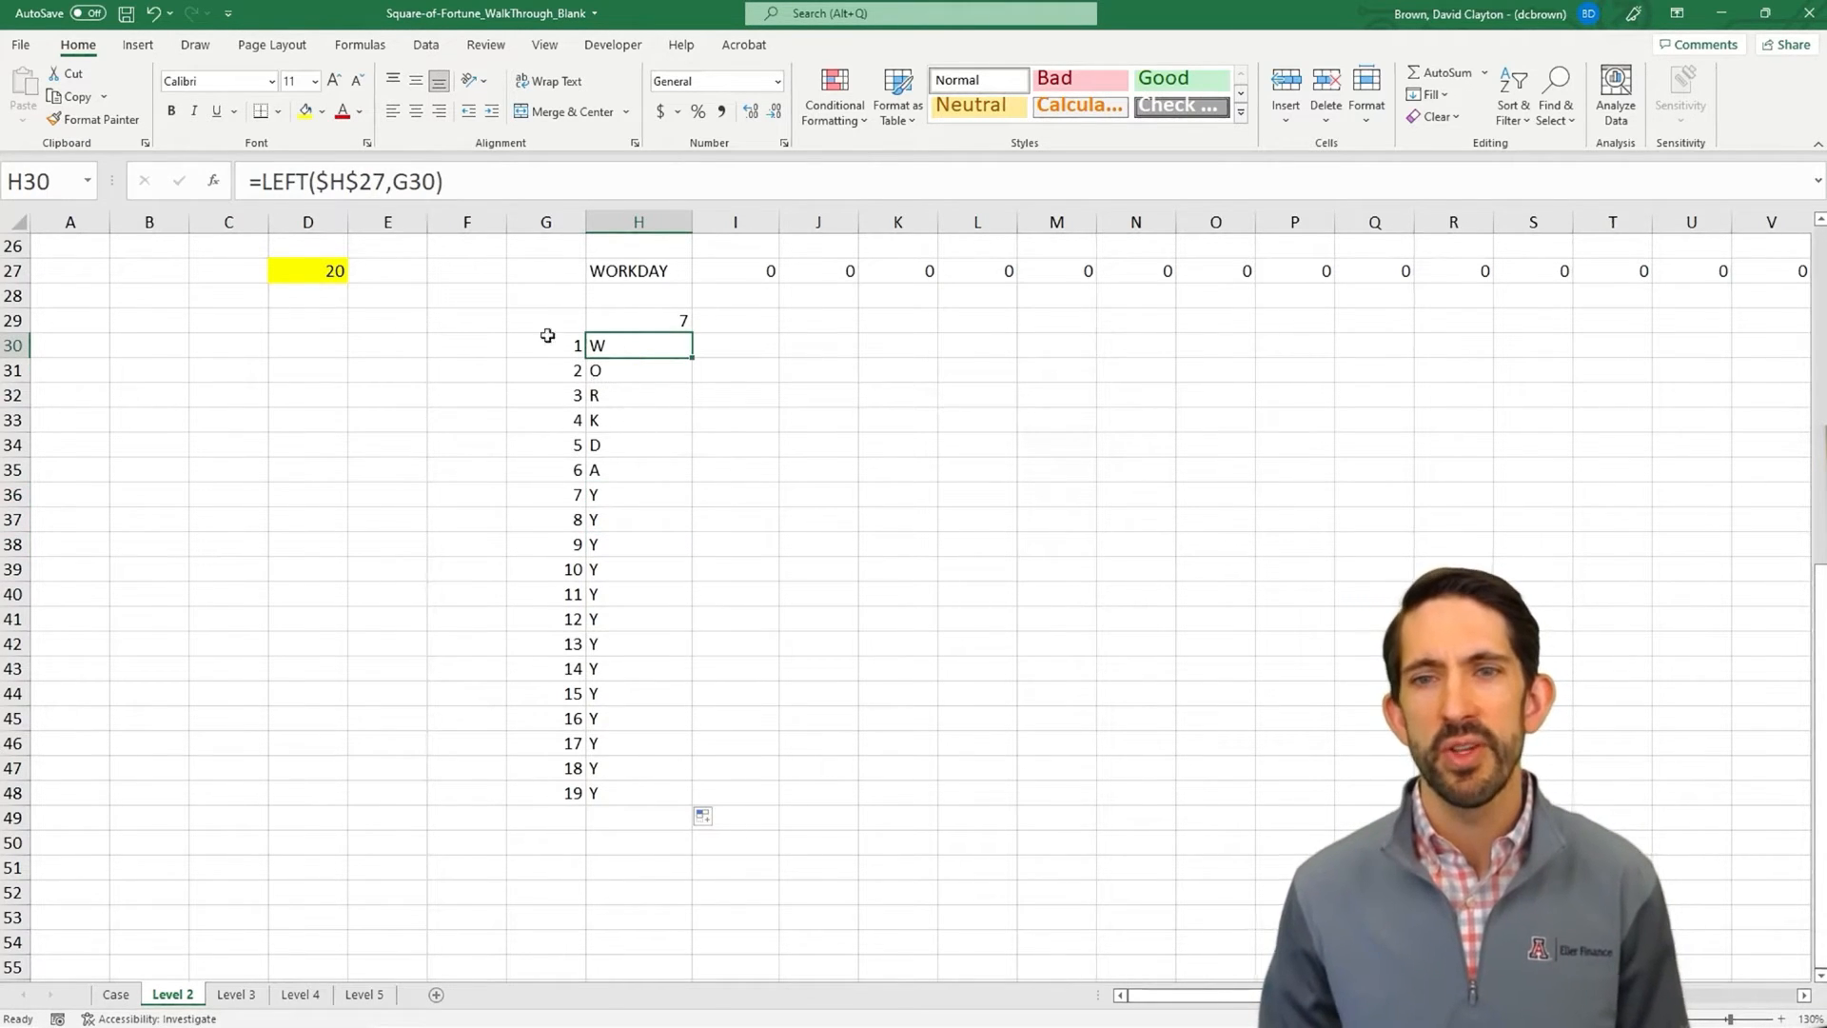
left_click(263, 181)
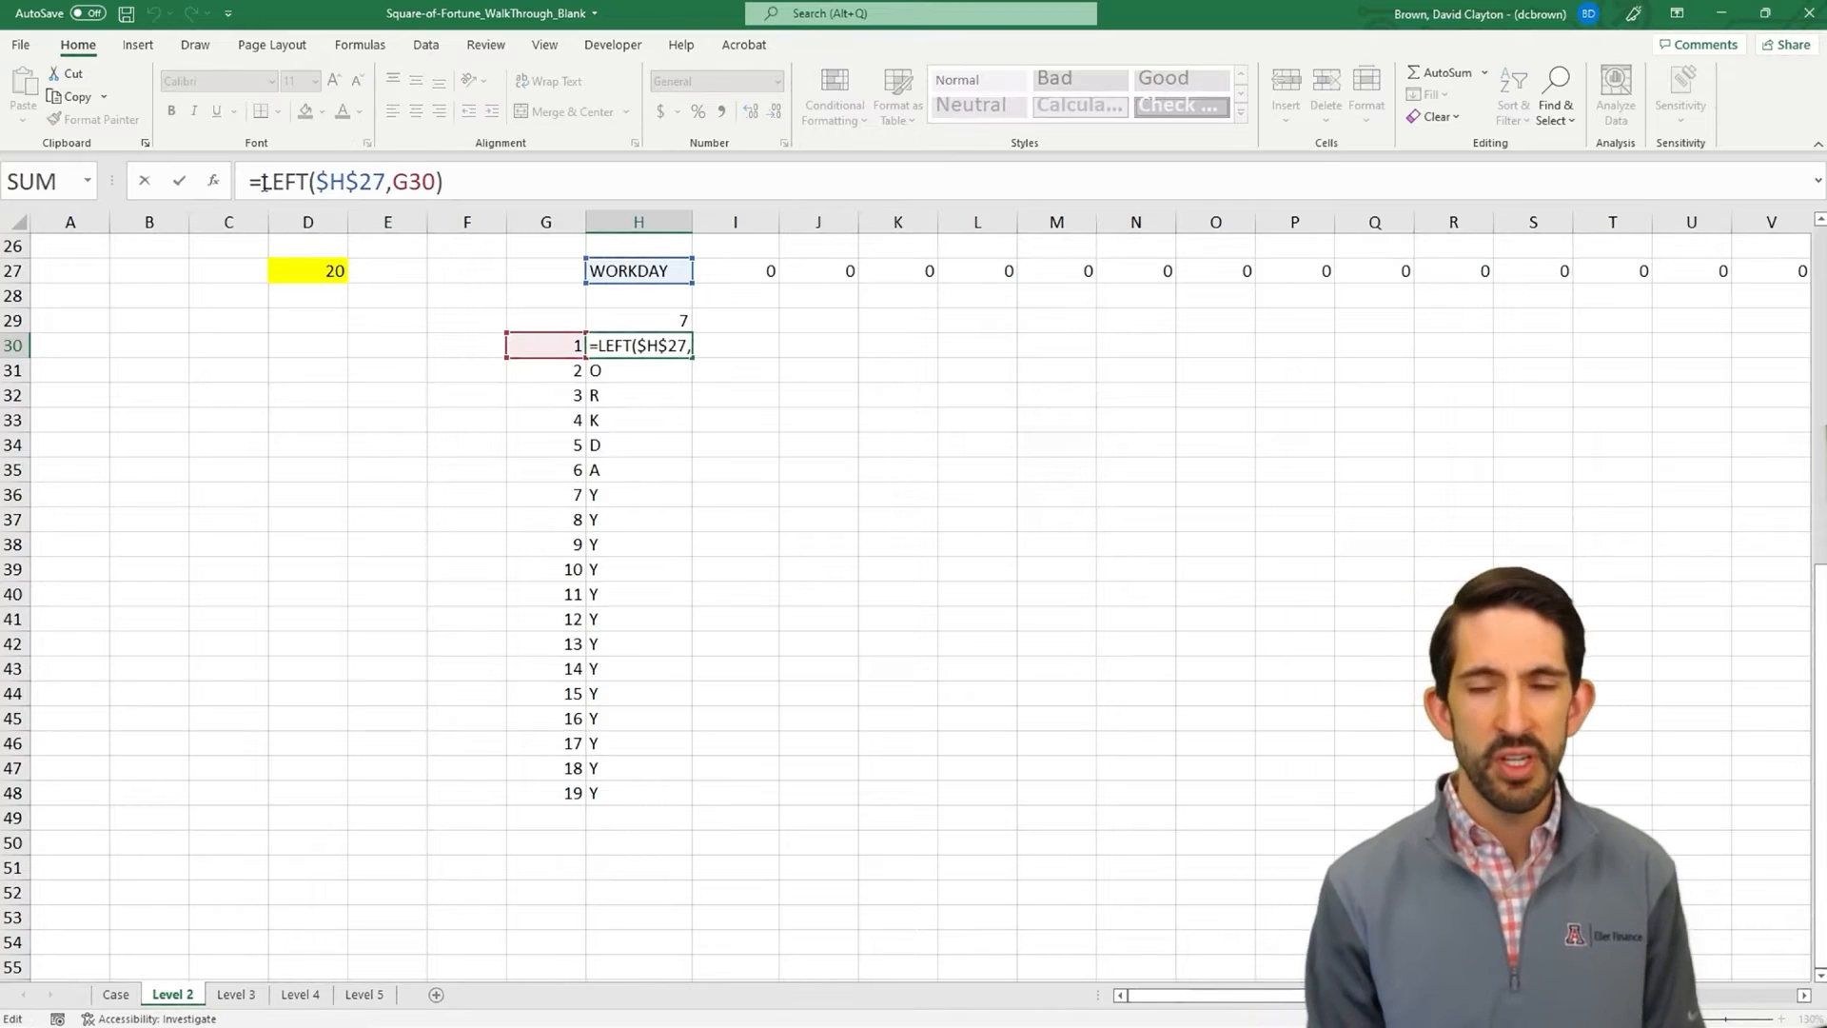
type("if(")
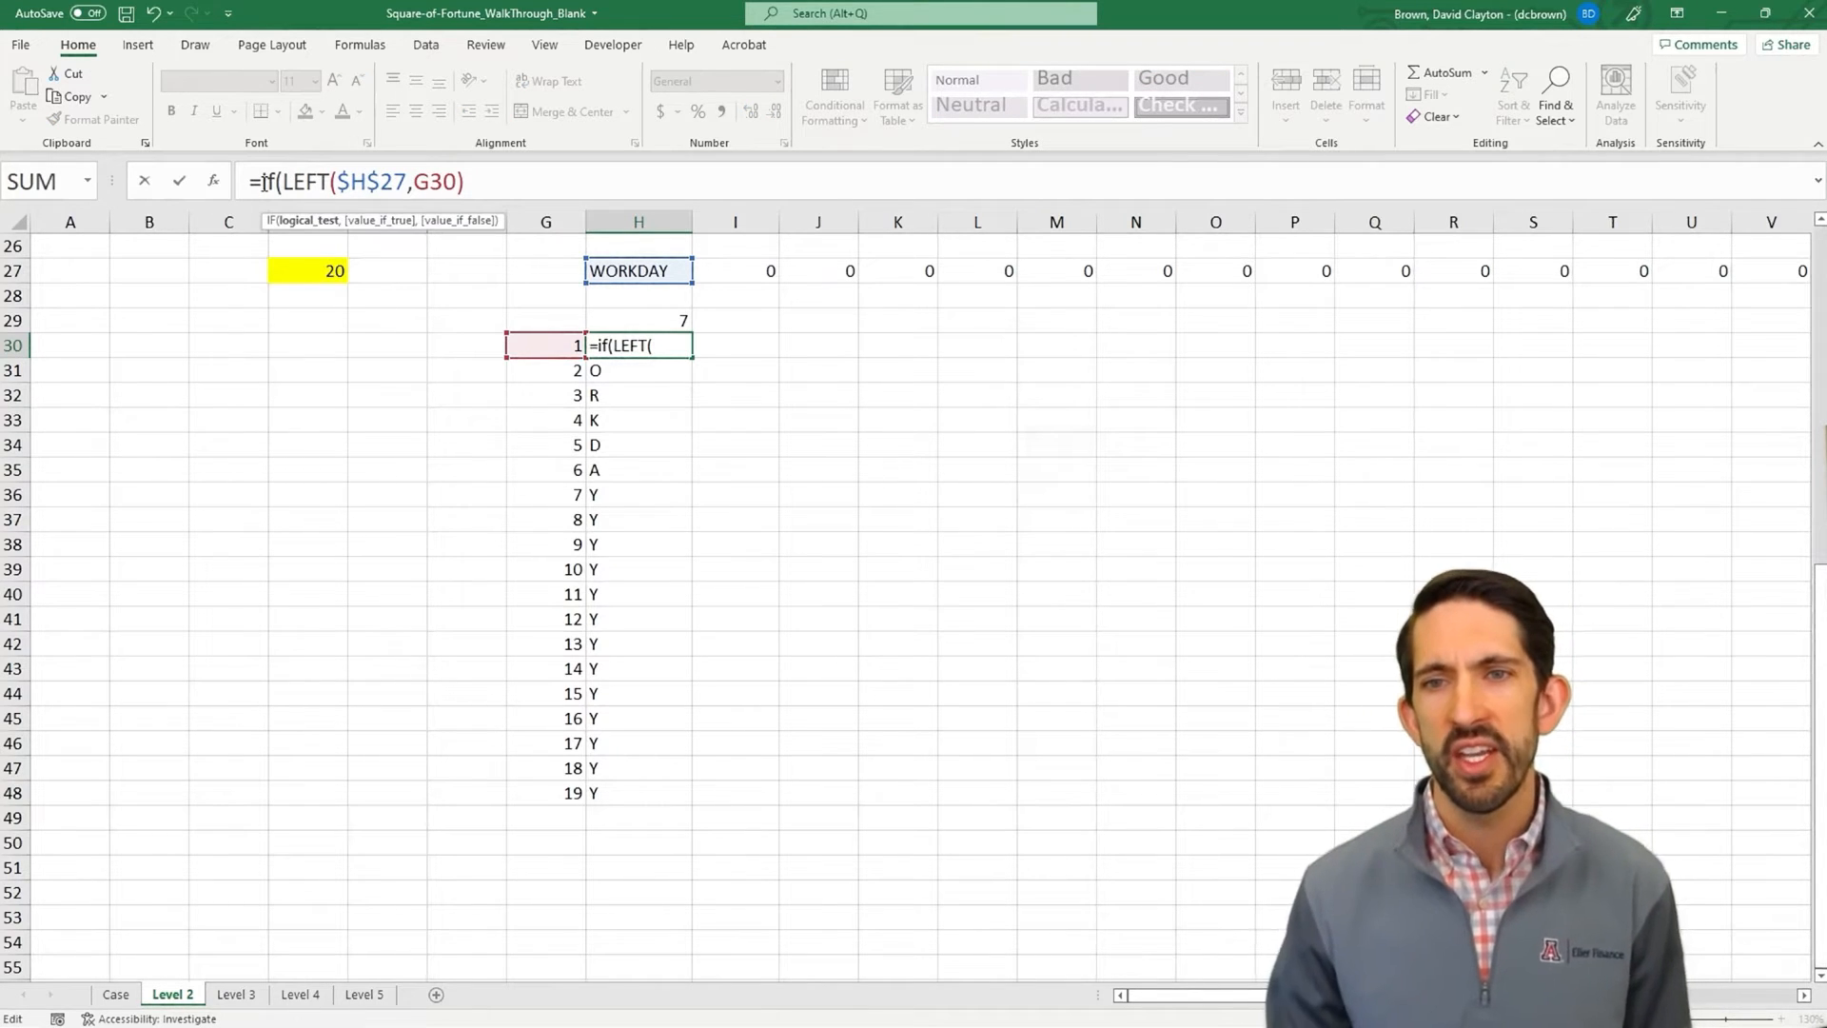
left_click(547, 345)
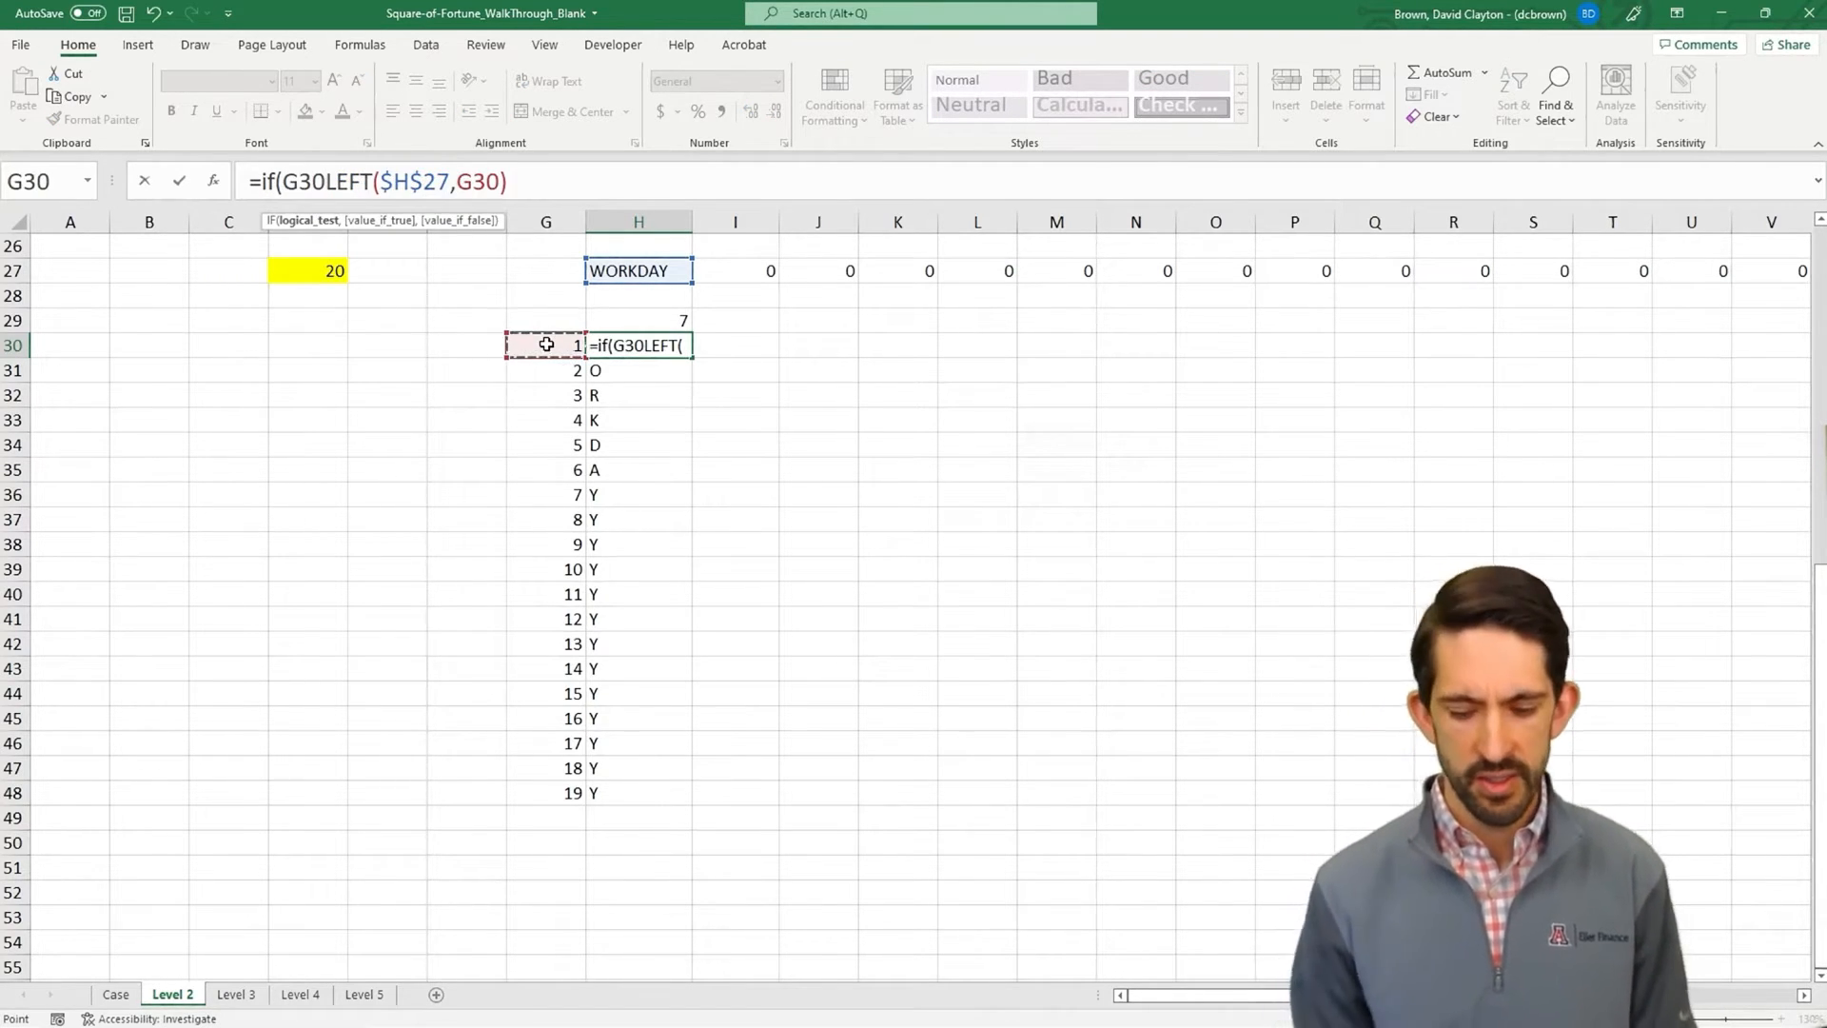
type("<=")
left_click(650, 326)
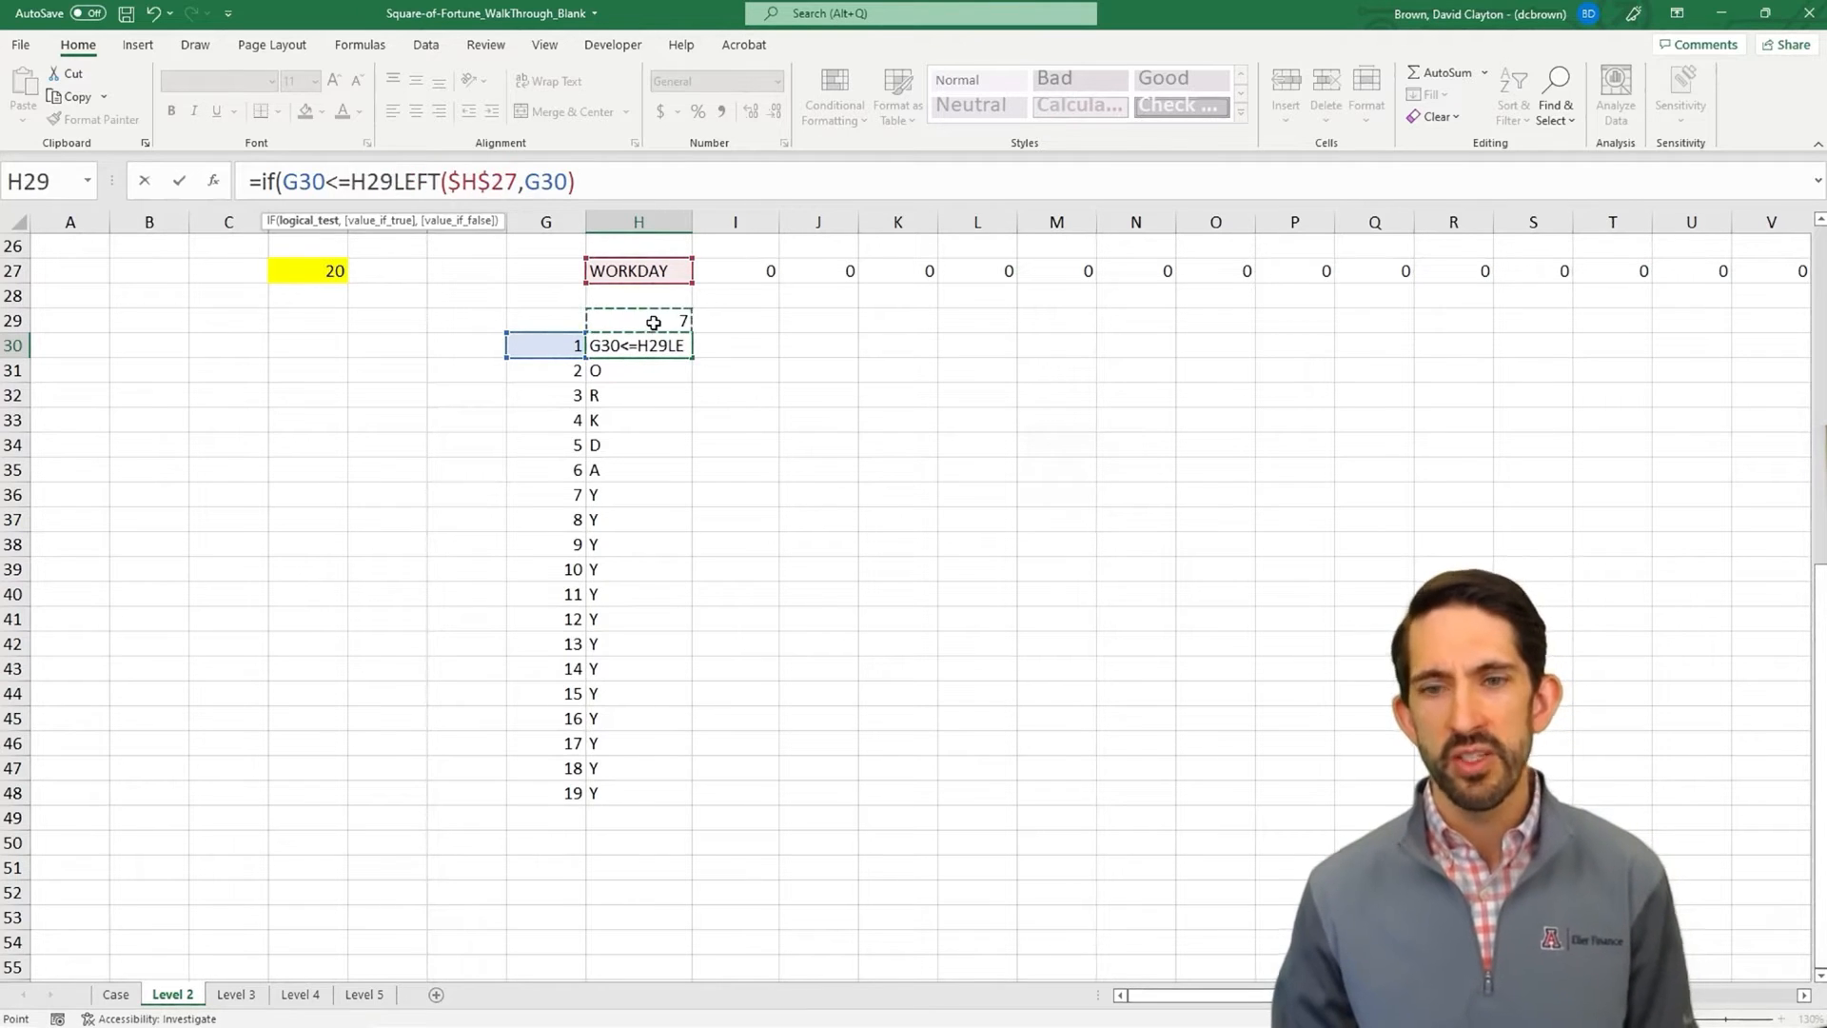
key("F4")
type(",")
left_click(637, 179)
type(",\"\")")
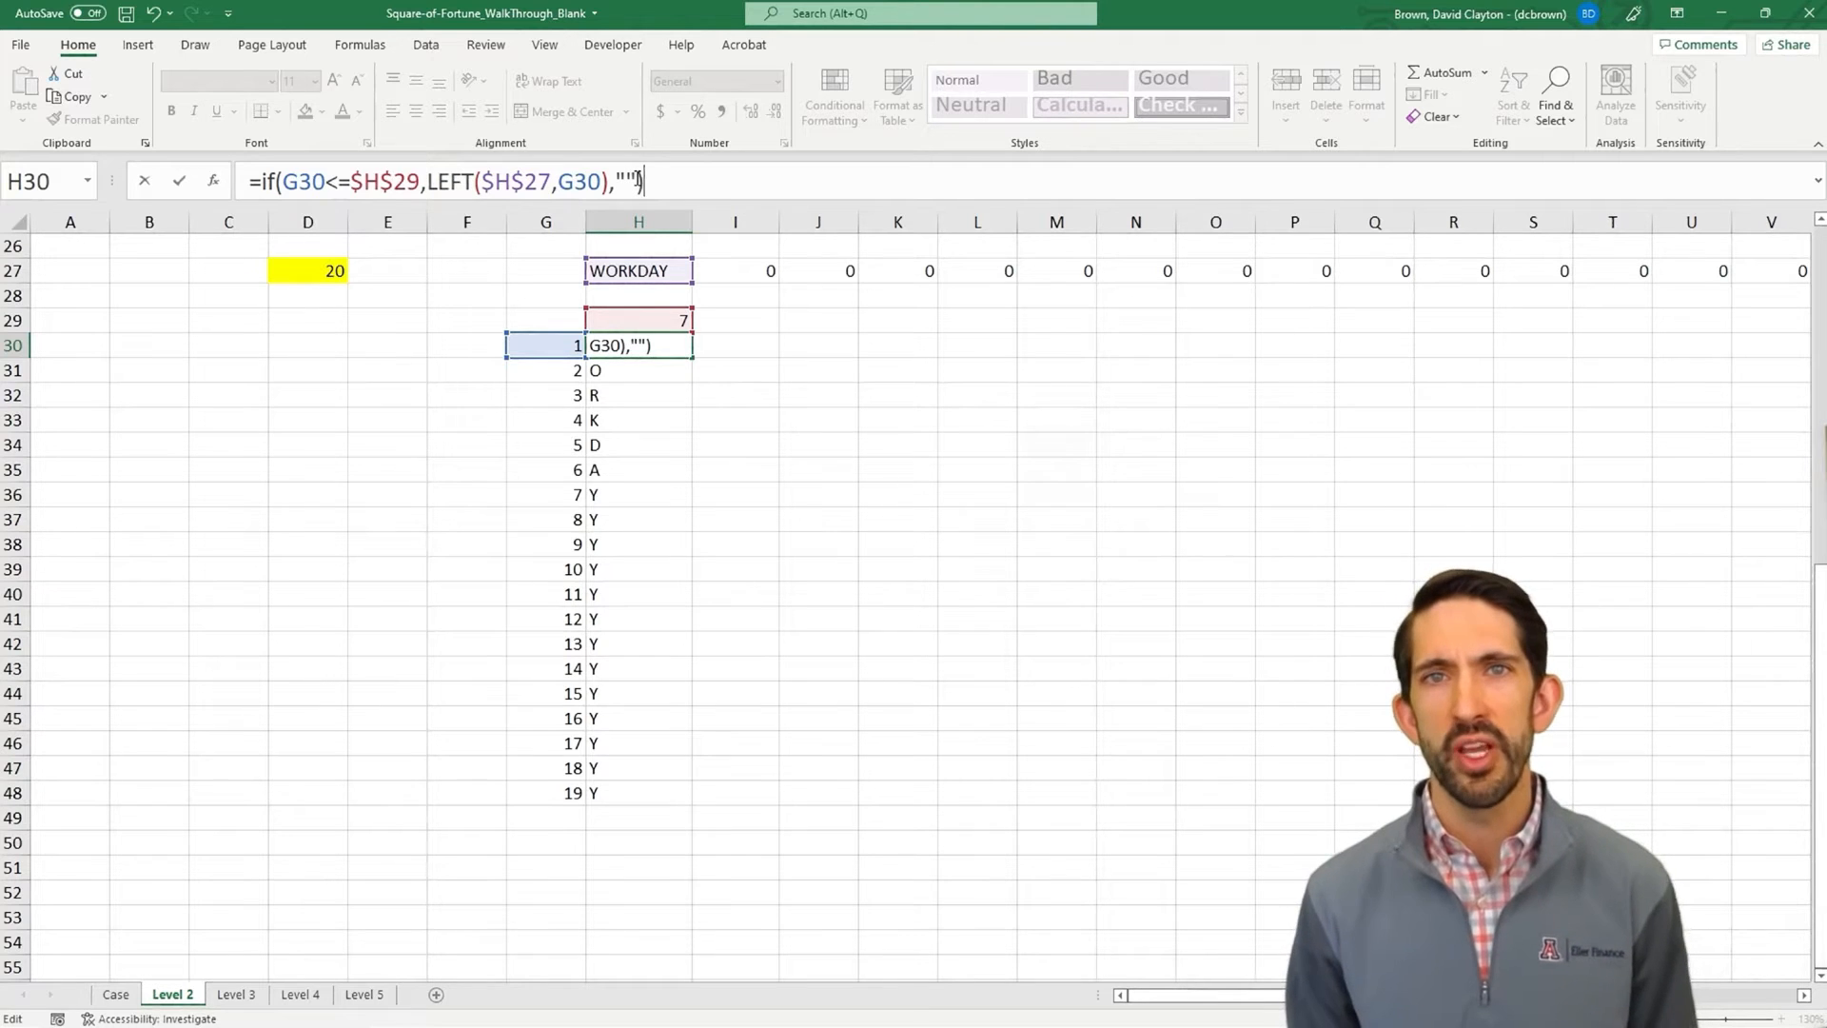
key("Return")
- Fill H30's IF formula down to H48 and check the results in H30 through H36
key("Up")
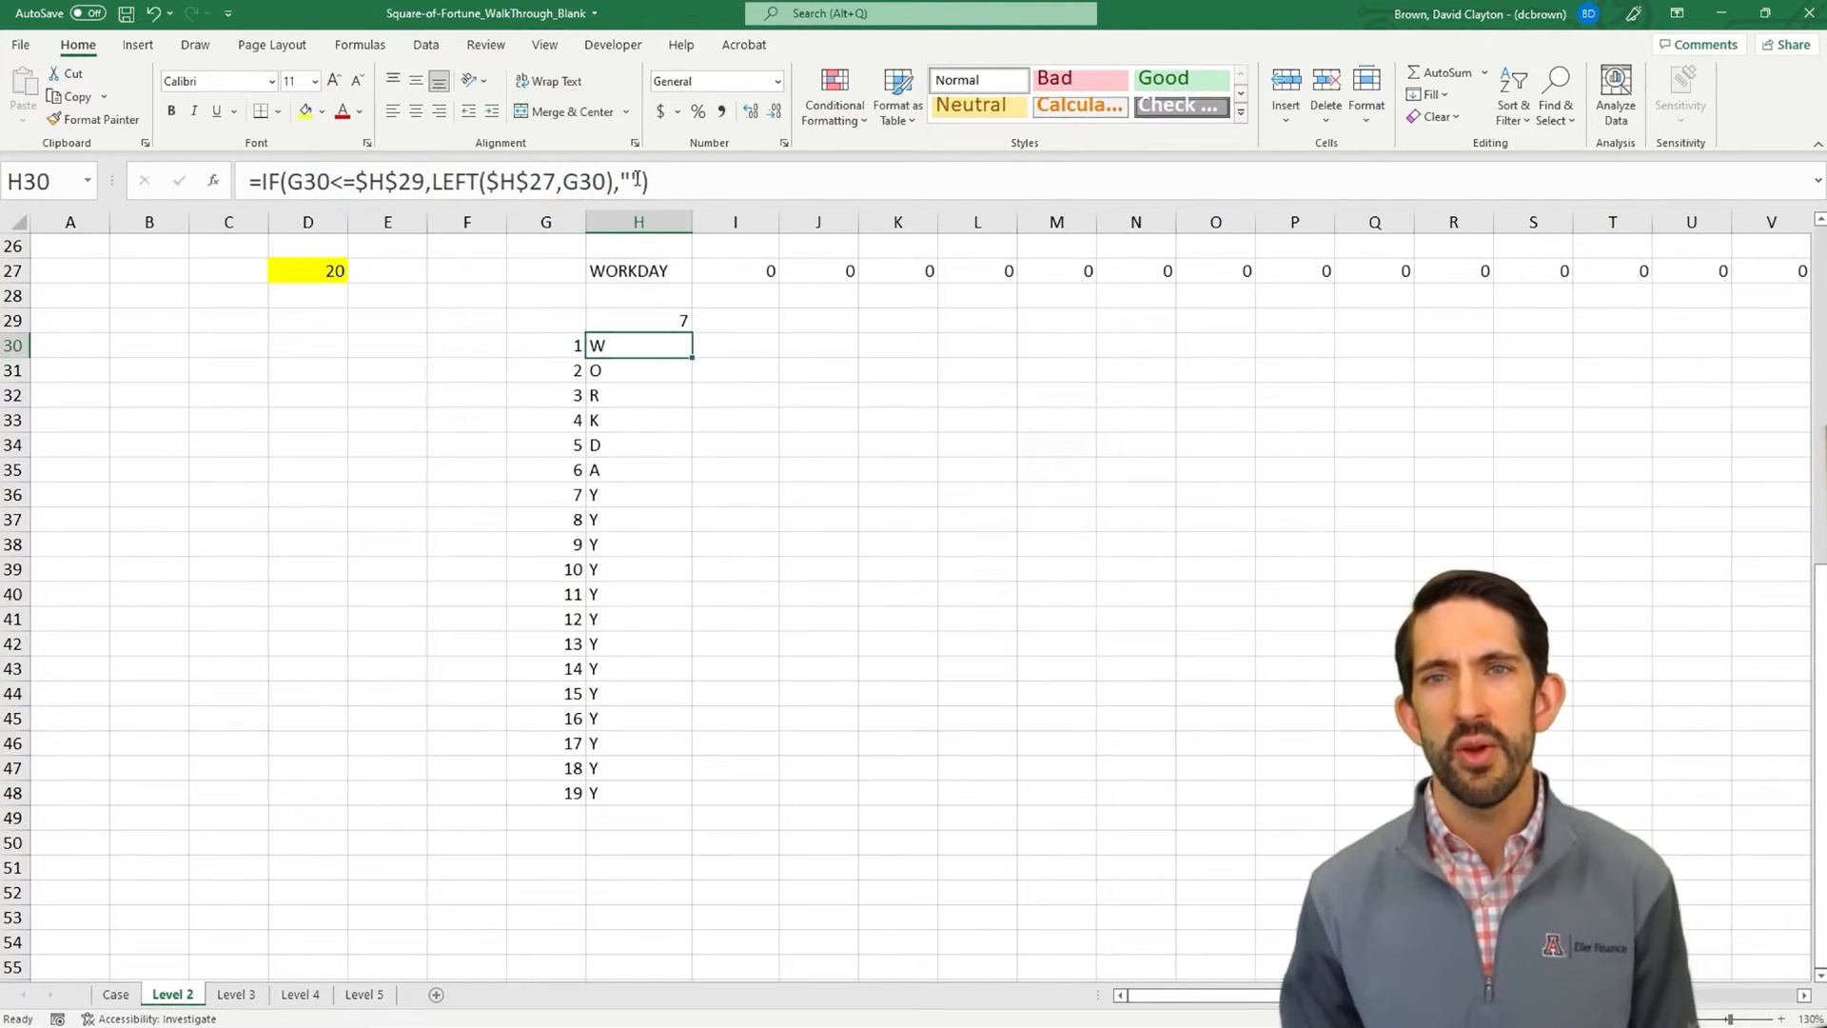
double_click(689, 357)
left_click_drag(655, 352, 644, 494)
left_click(644, 494)
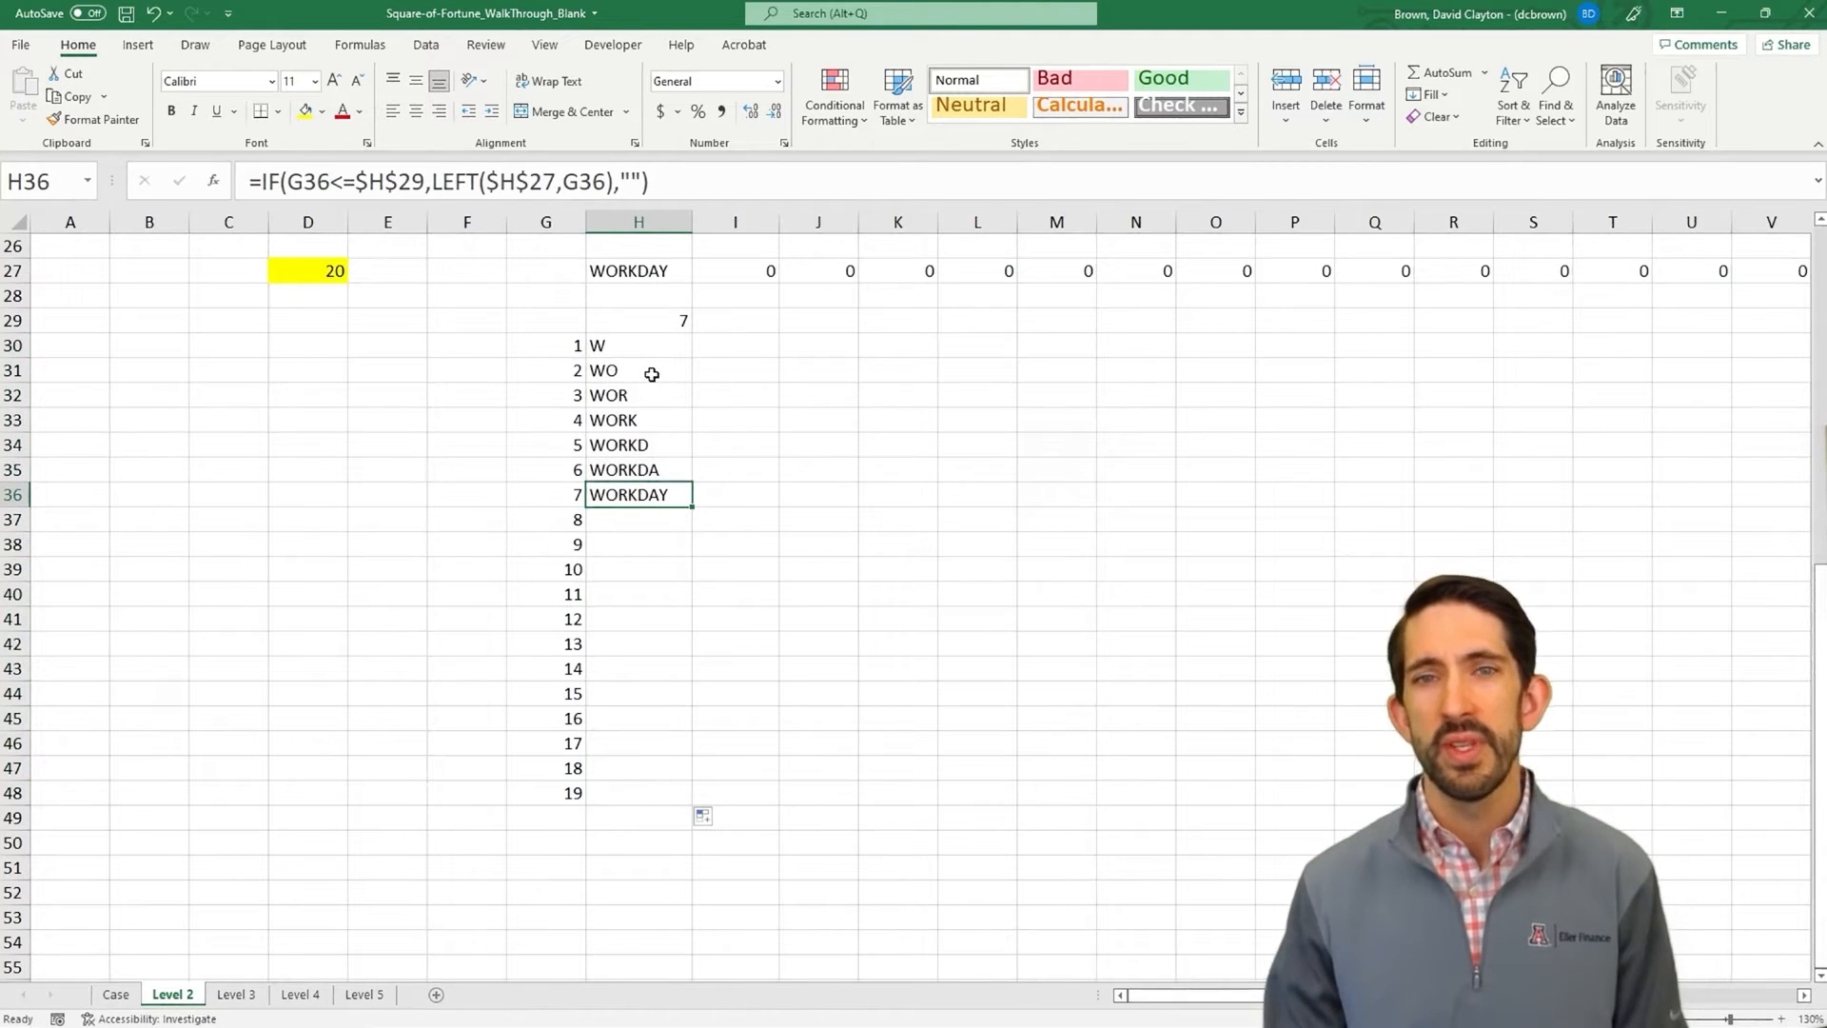
- Change H30's formula to =IF(G30<=$H$29,RIGHT(LEFT($H$27,G30),1),"") and fill it down to H48
left_click(625, 351)
left_click(435, 183)
type("right(")
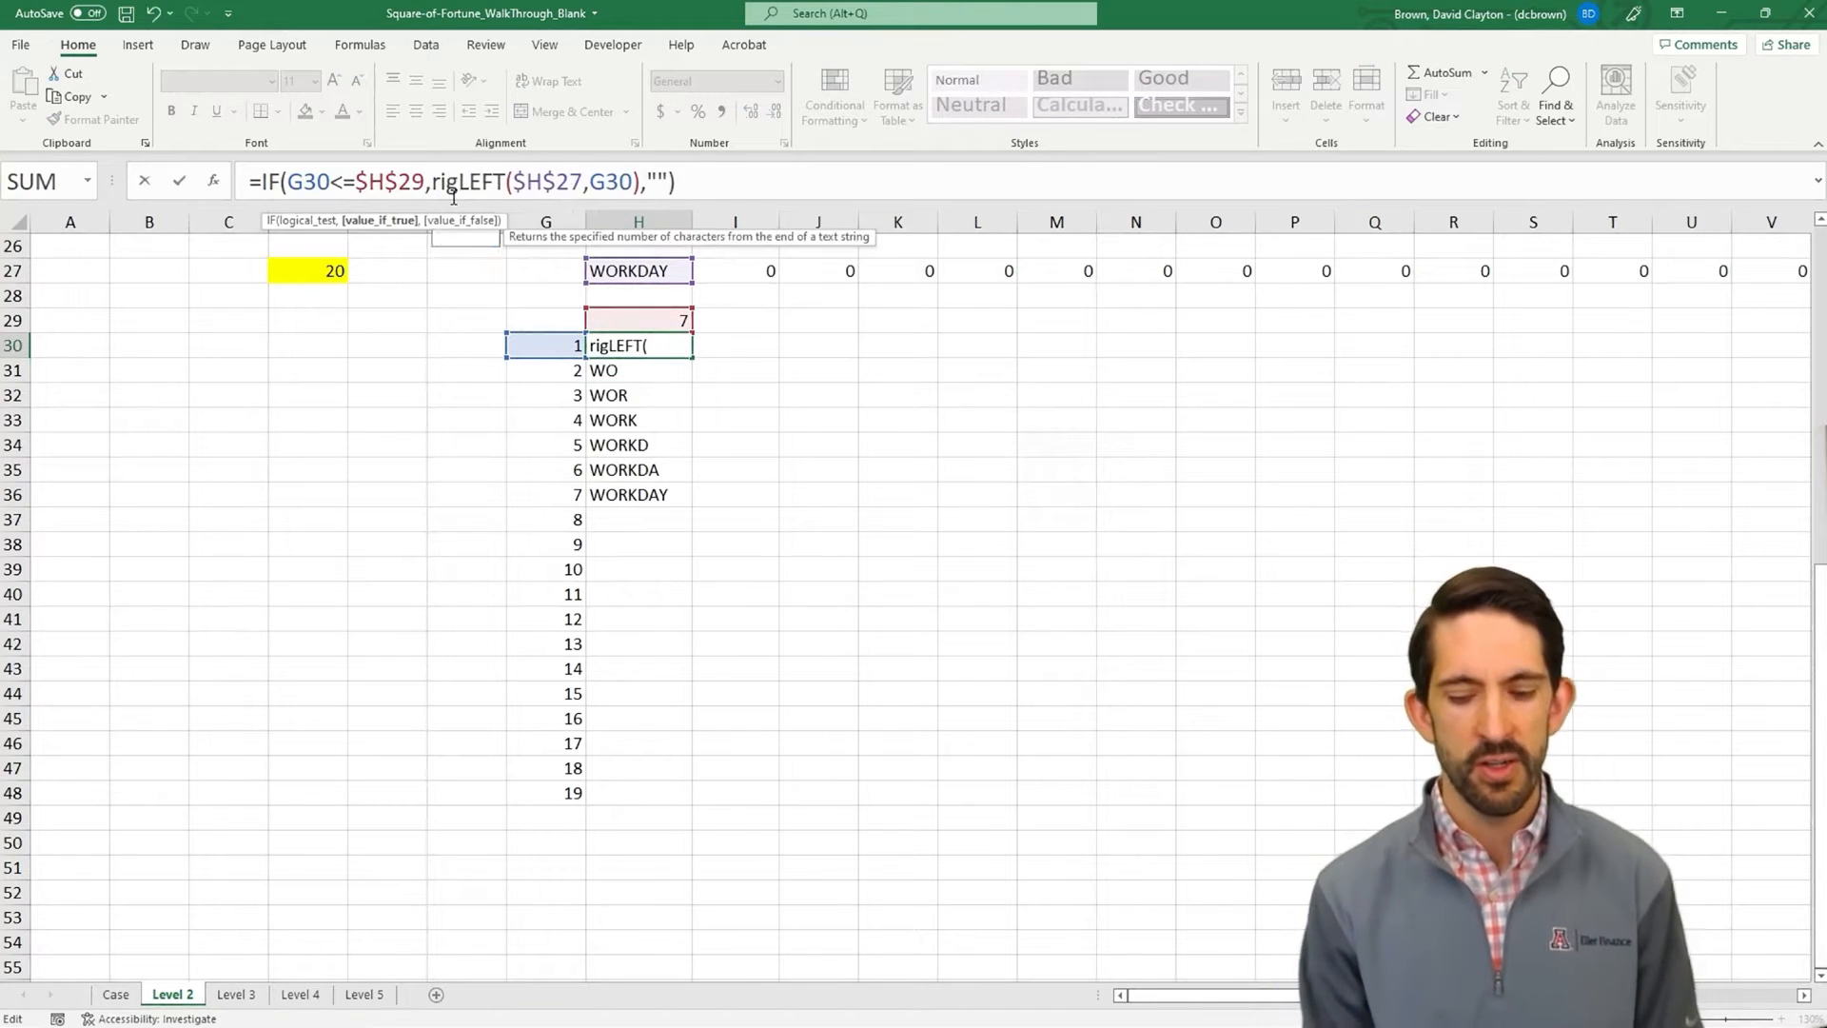
left_click(669, 182)
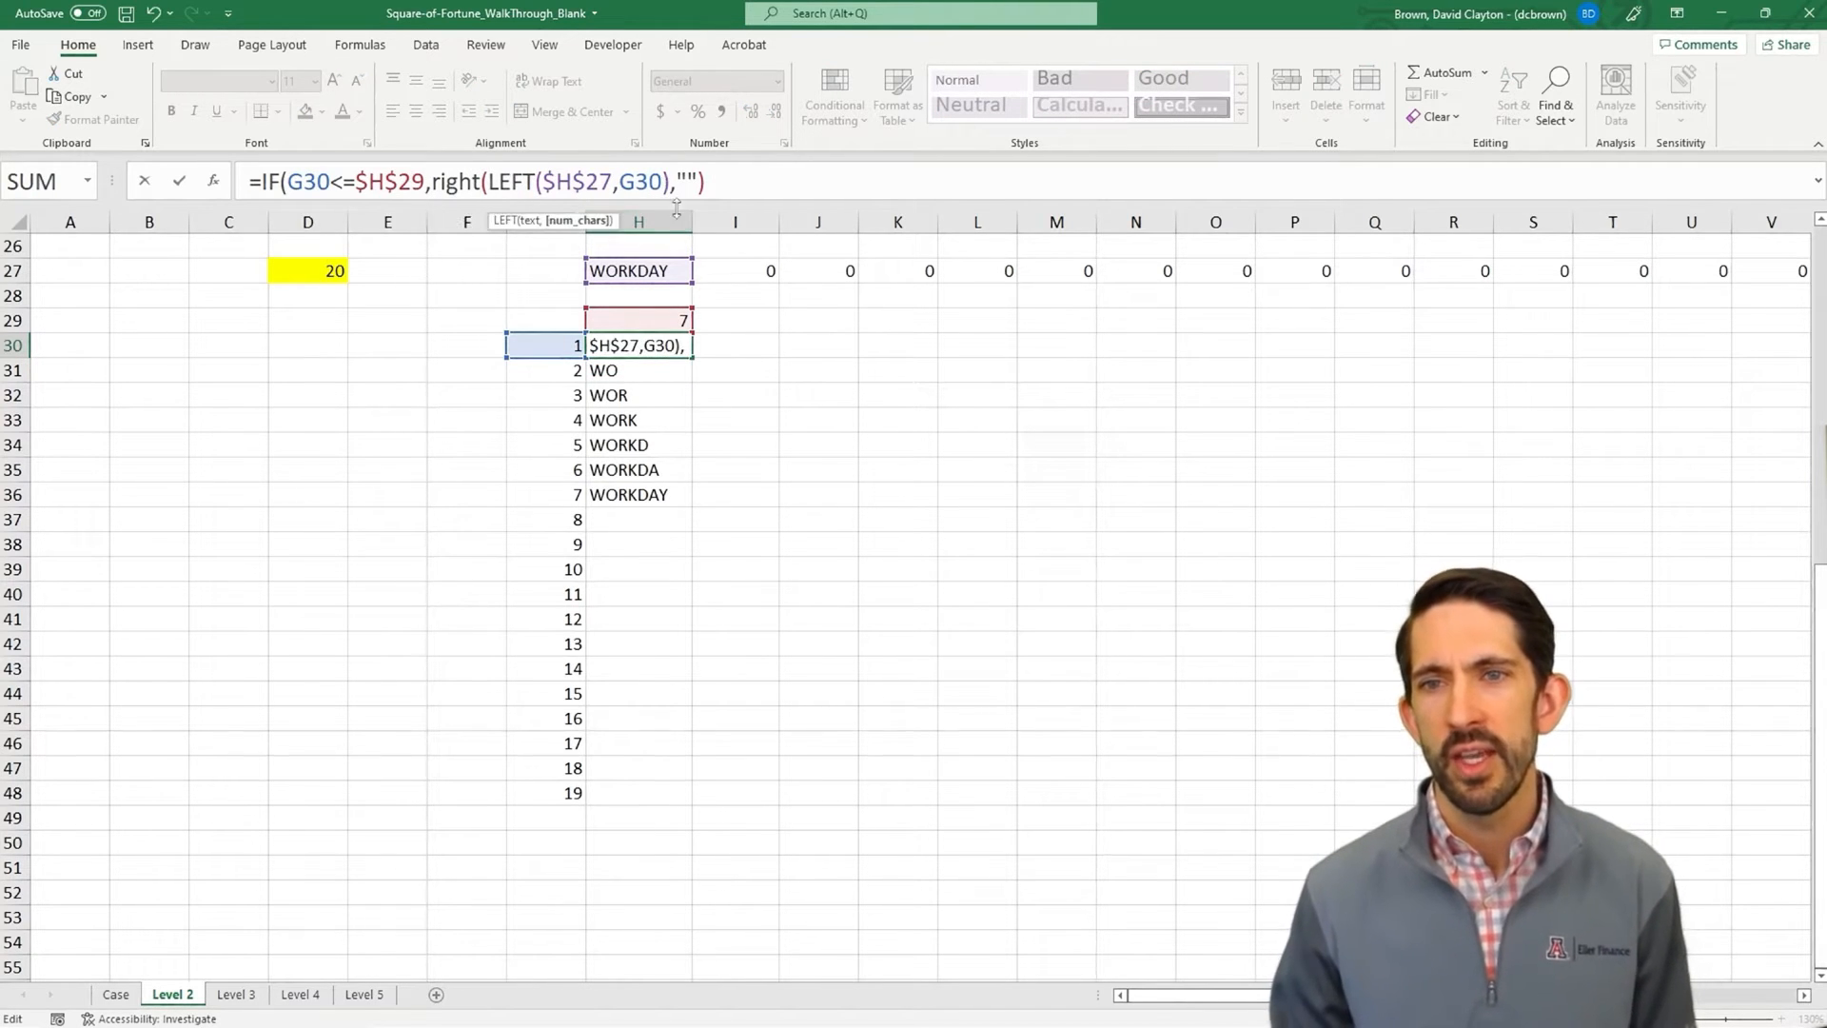
type(",1)")
key("Return")
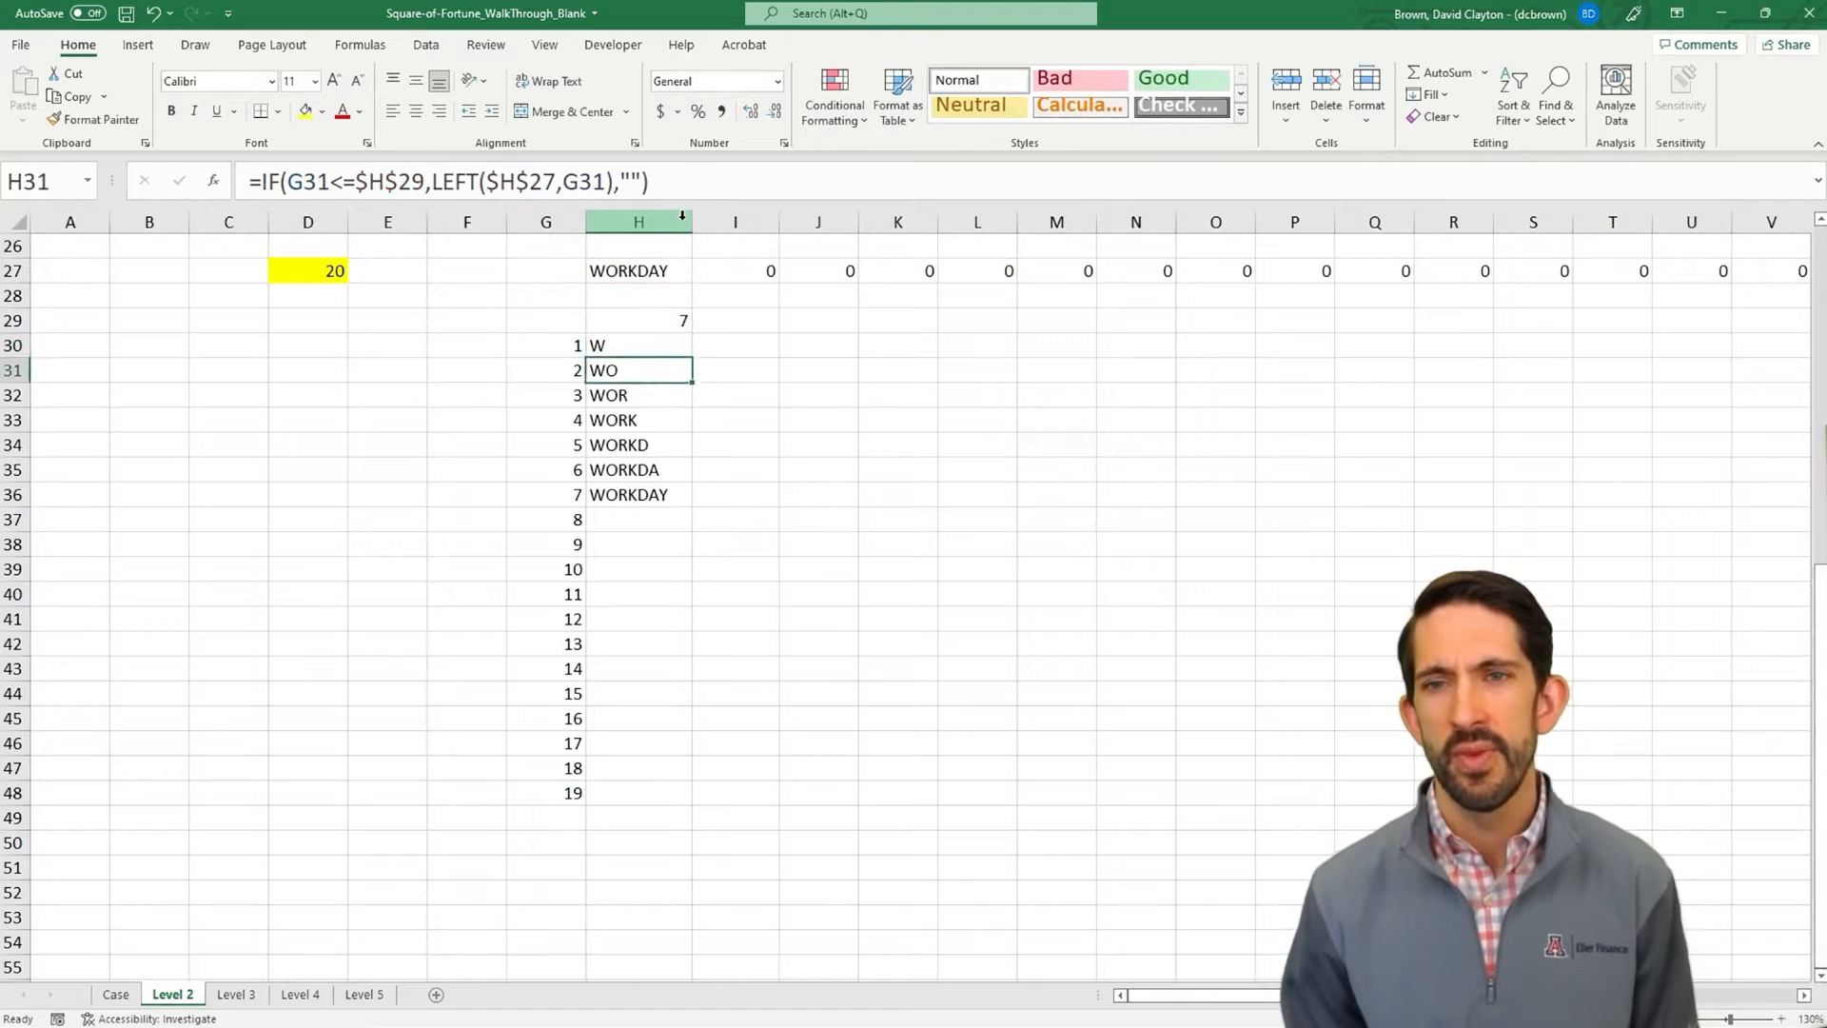
key("Up")
left_click_drag(688, 363, 697, 808)
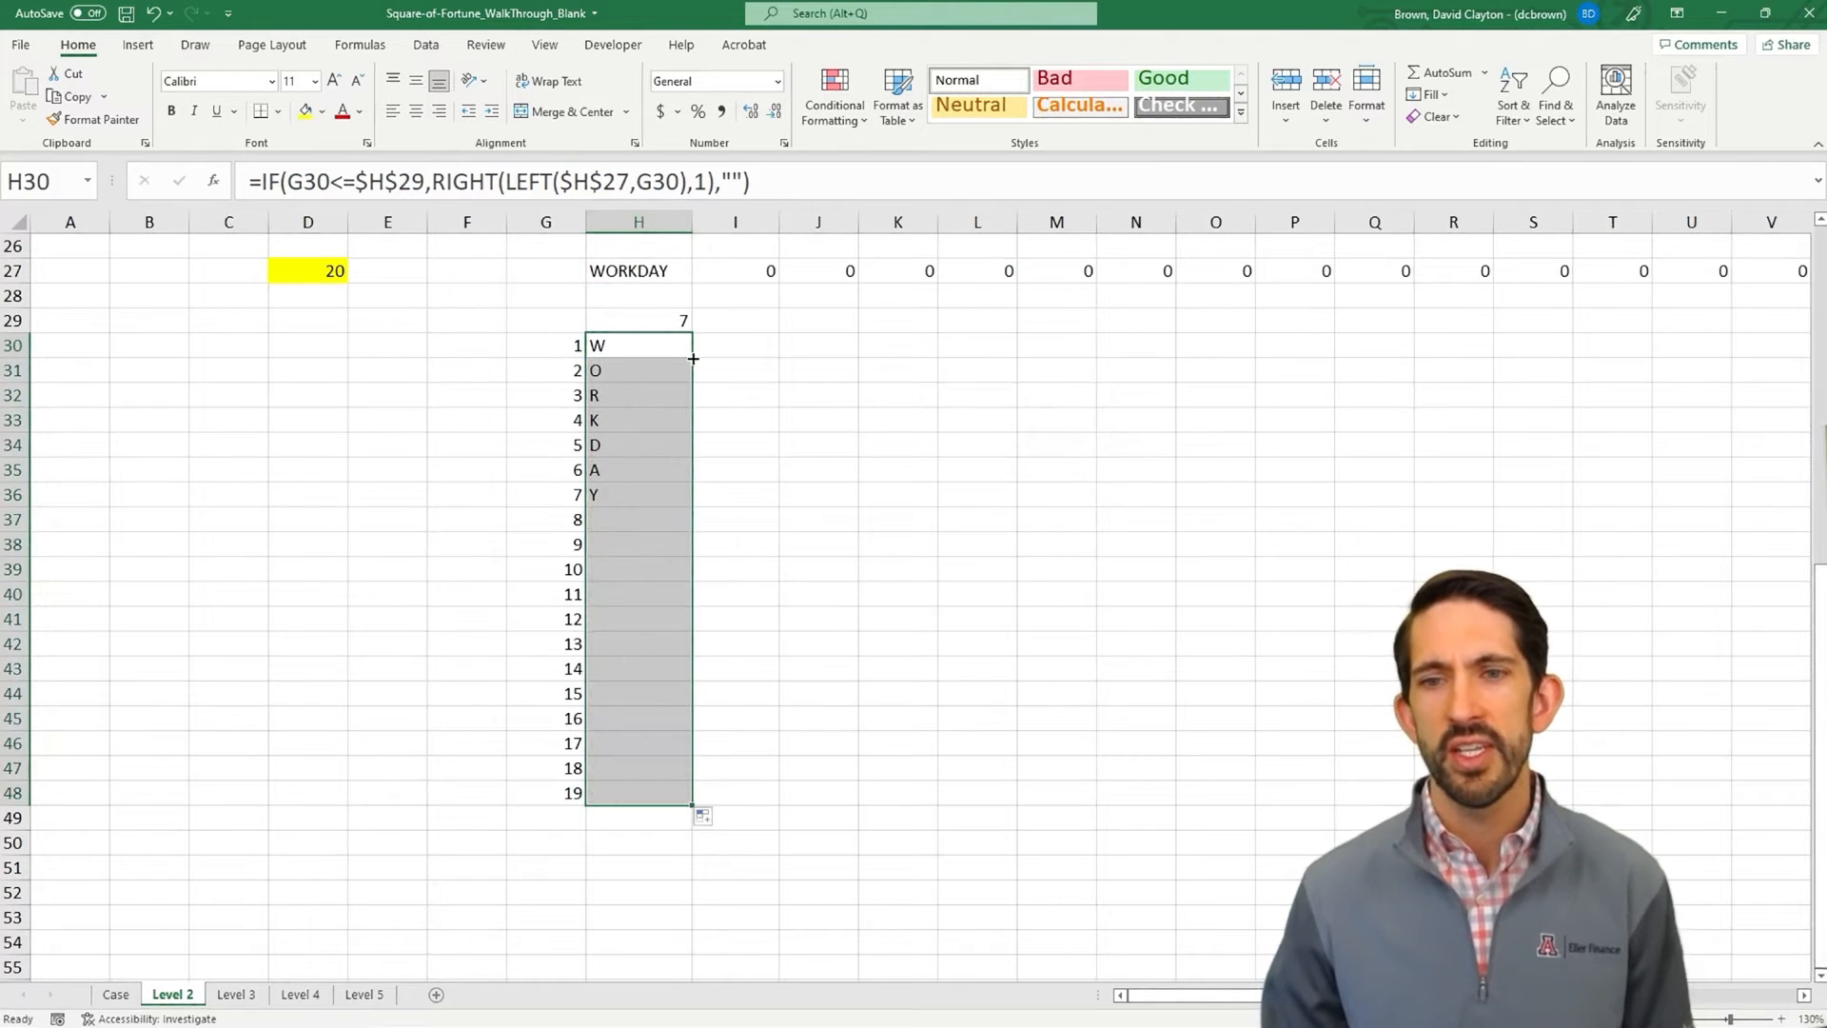
left_click(664, 361)
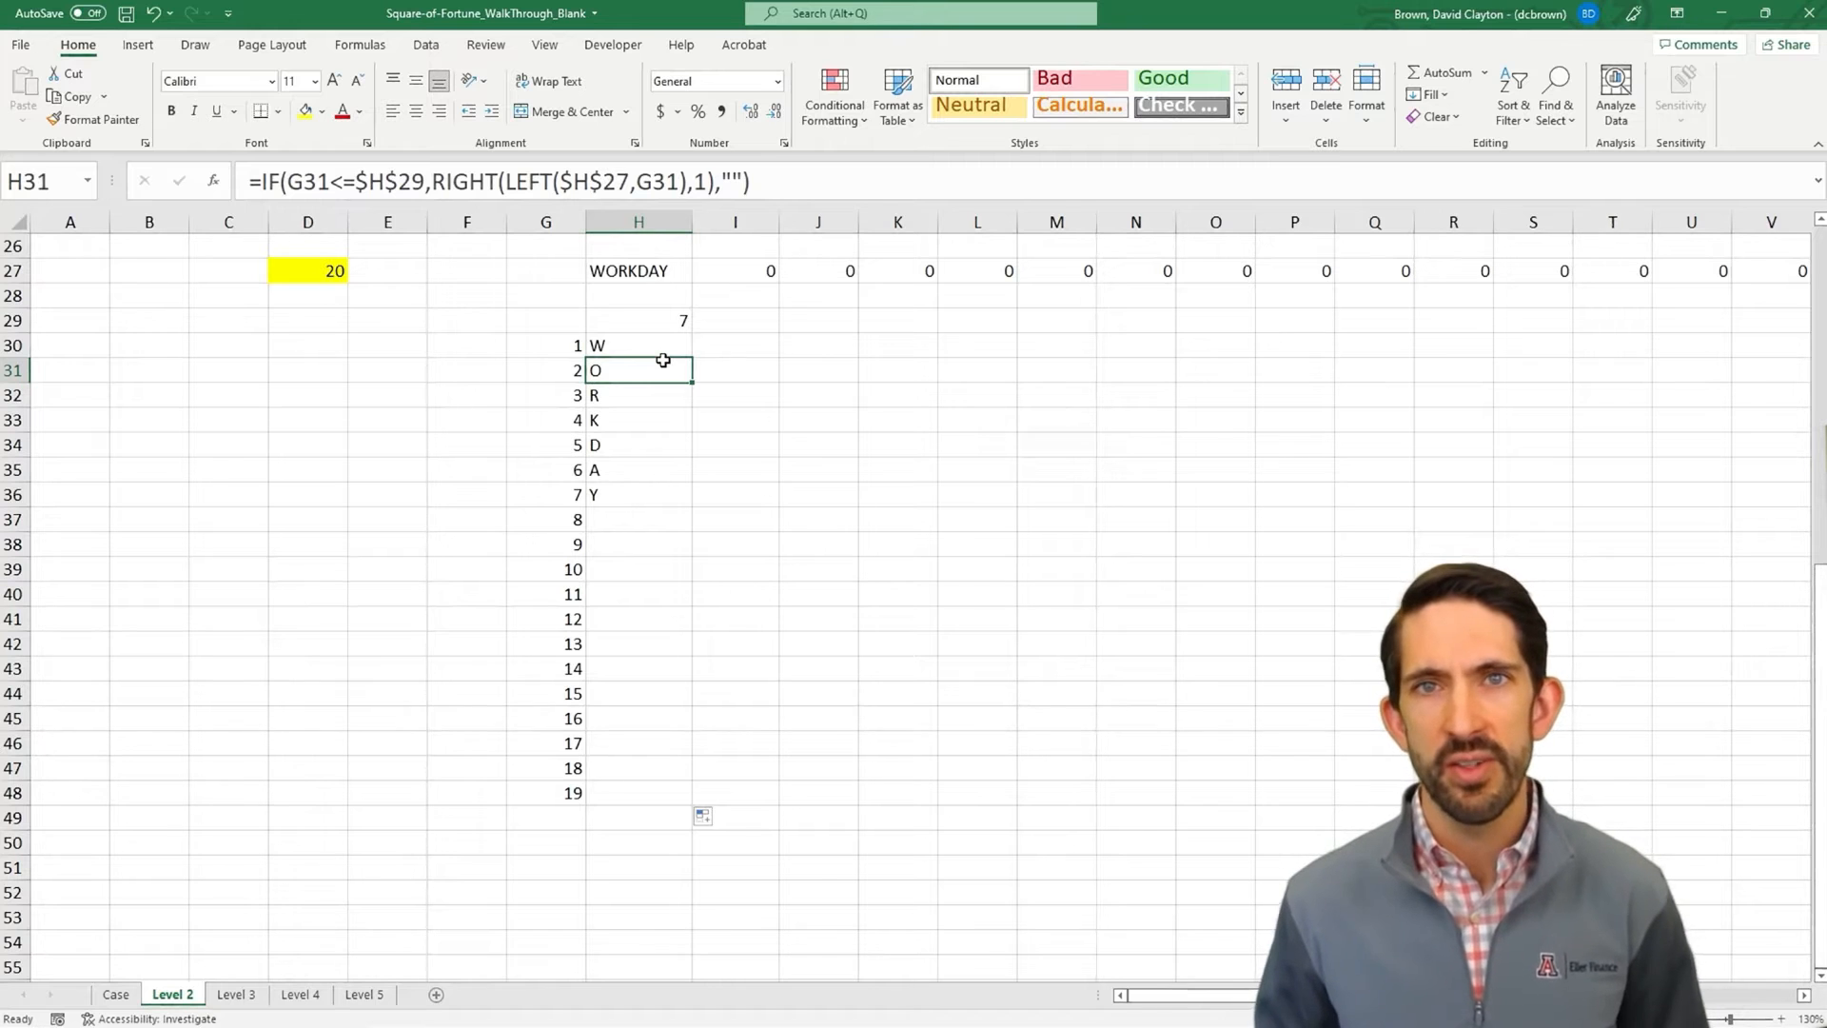
- Find the first letter's position in the row 27 letter sequence by entering =MATCH(H30,$AL$27:$BK$27,0) in I30
key("Right")
key("Up")
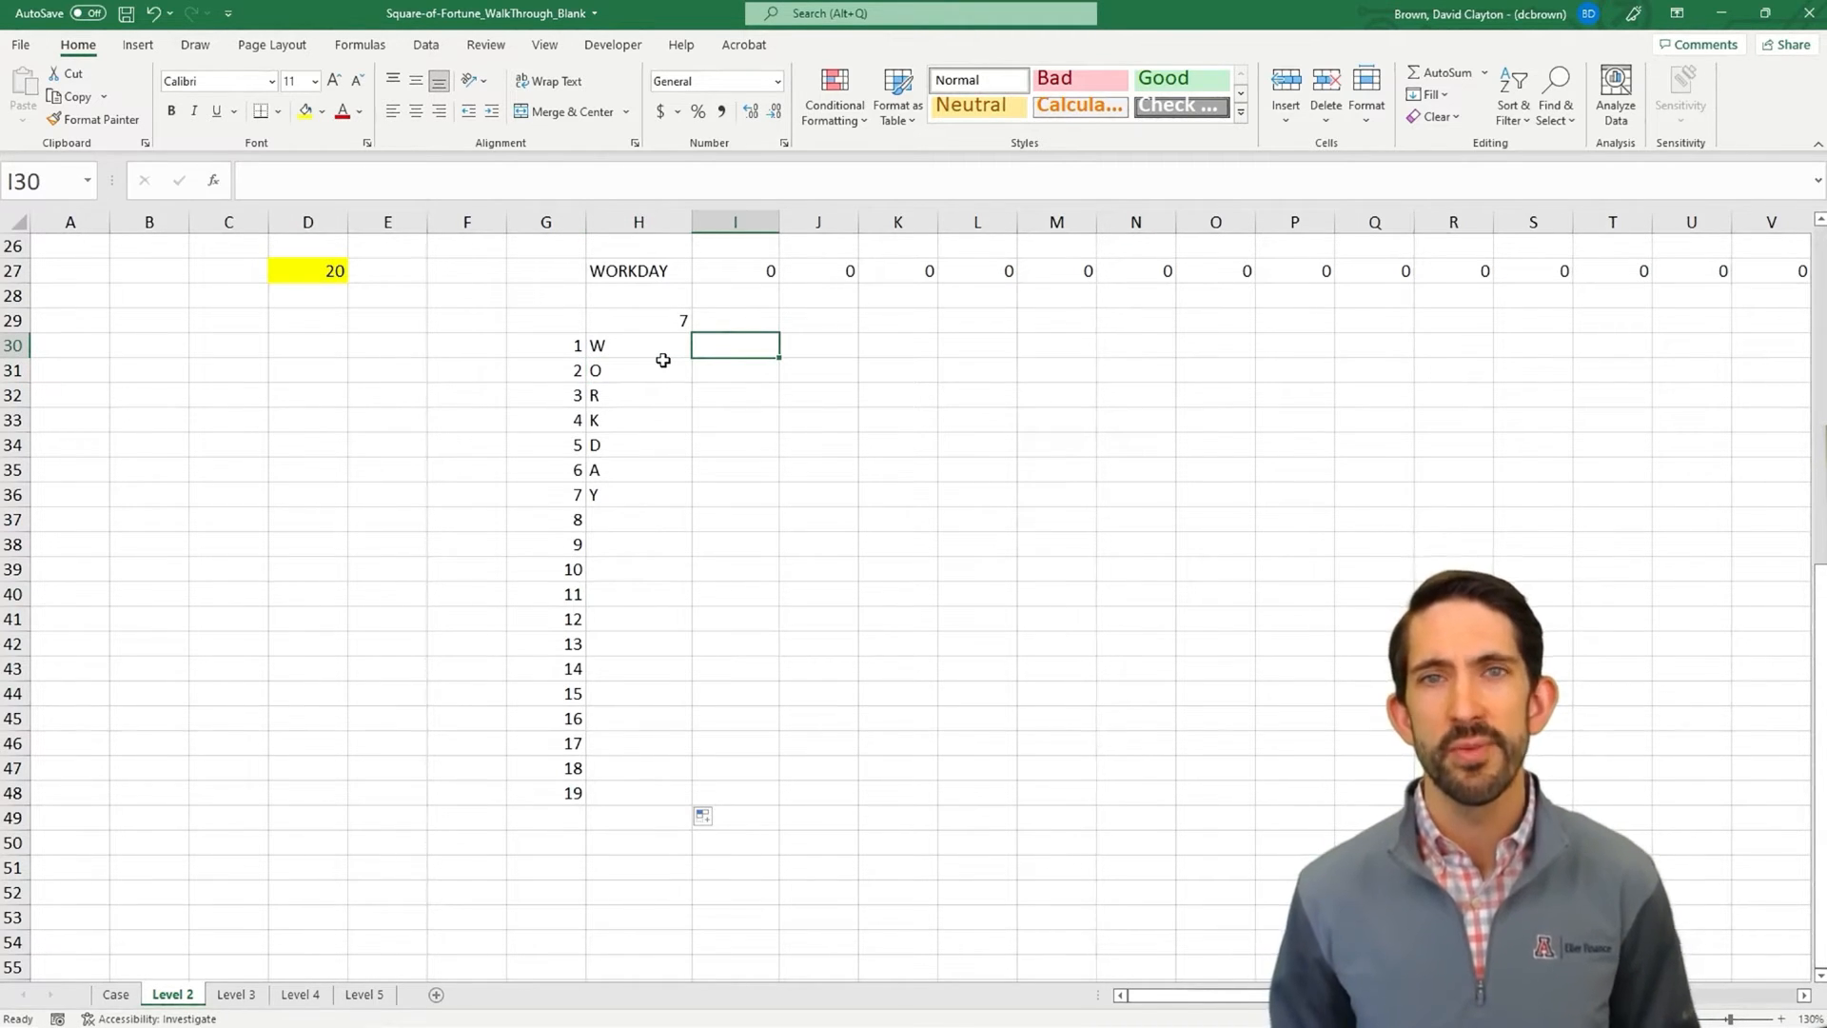
type("=match(")
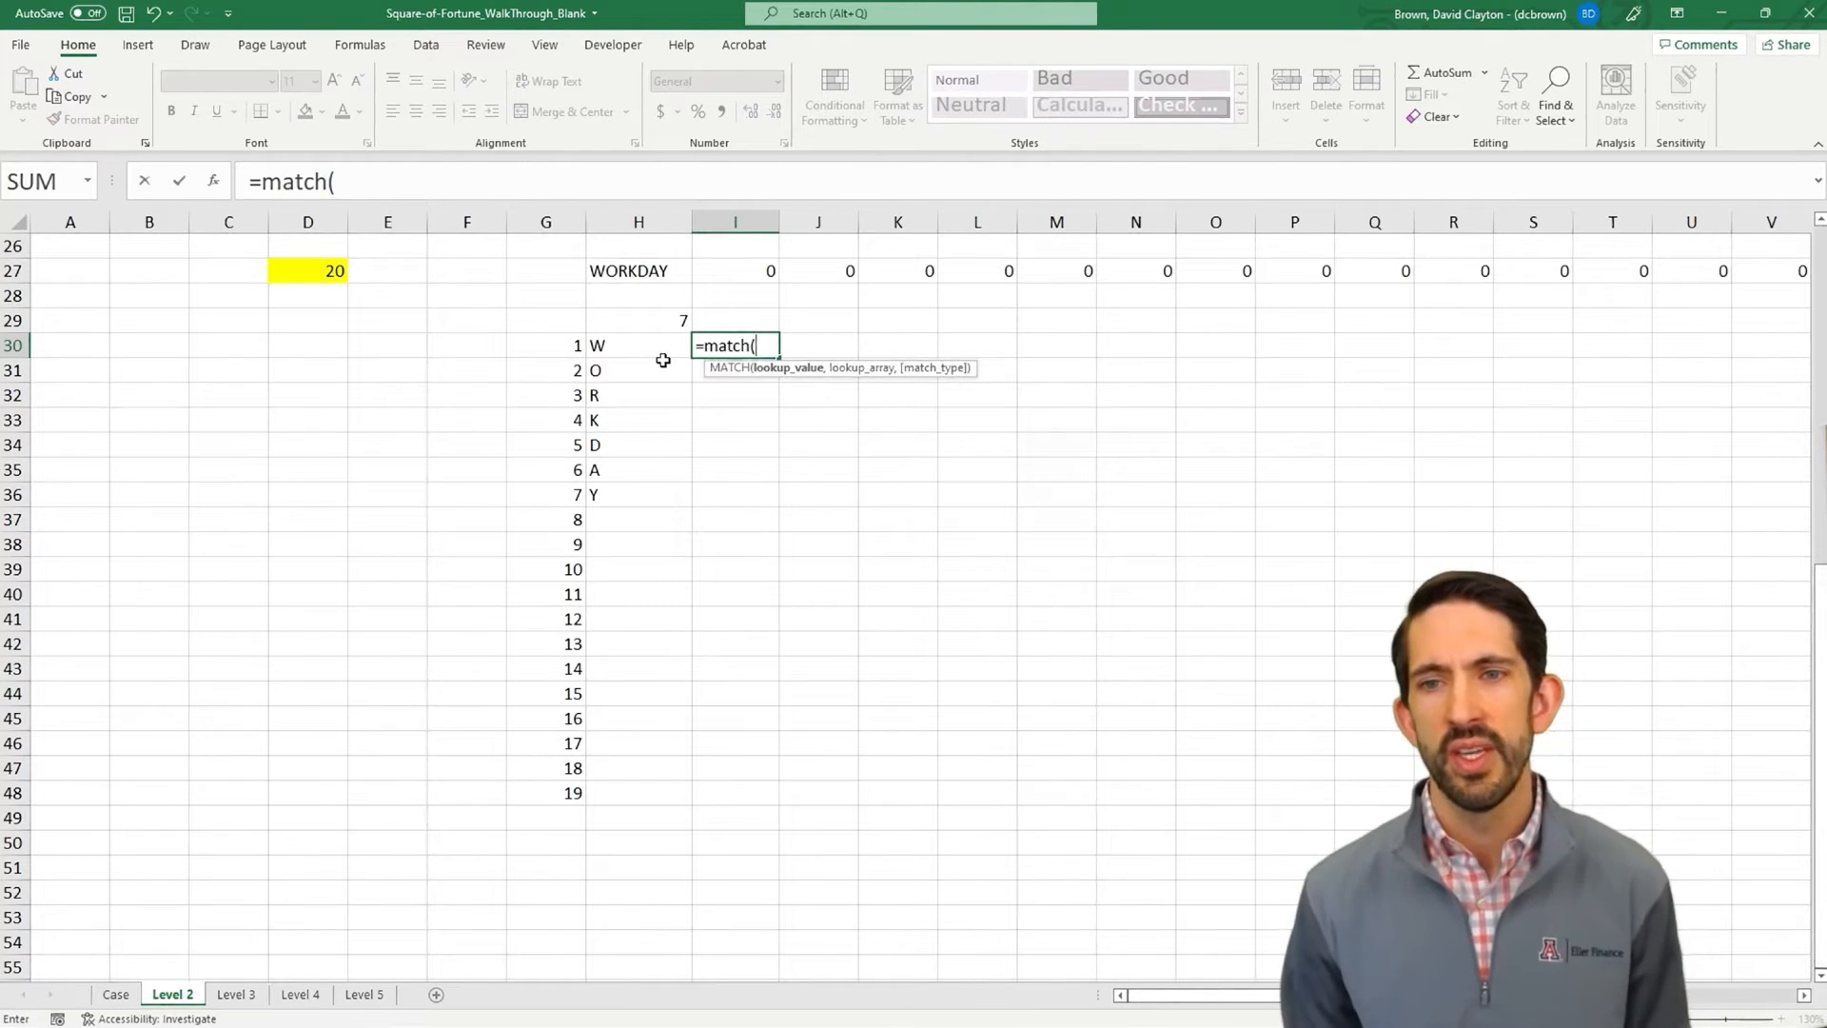
key("Left")
type(",")
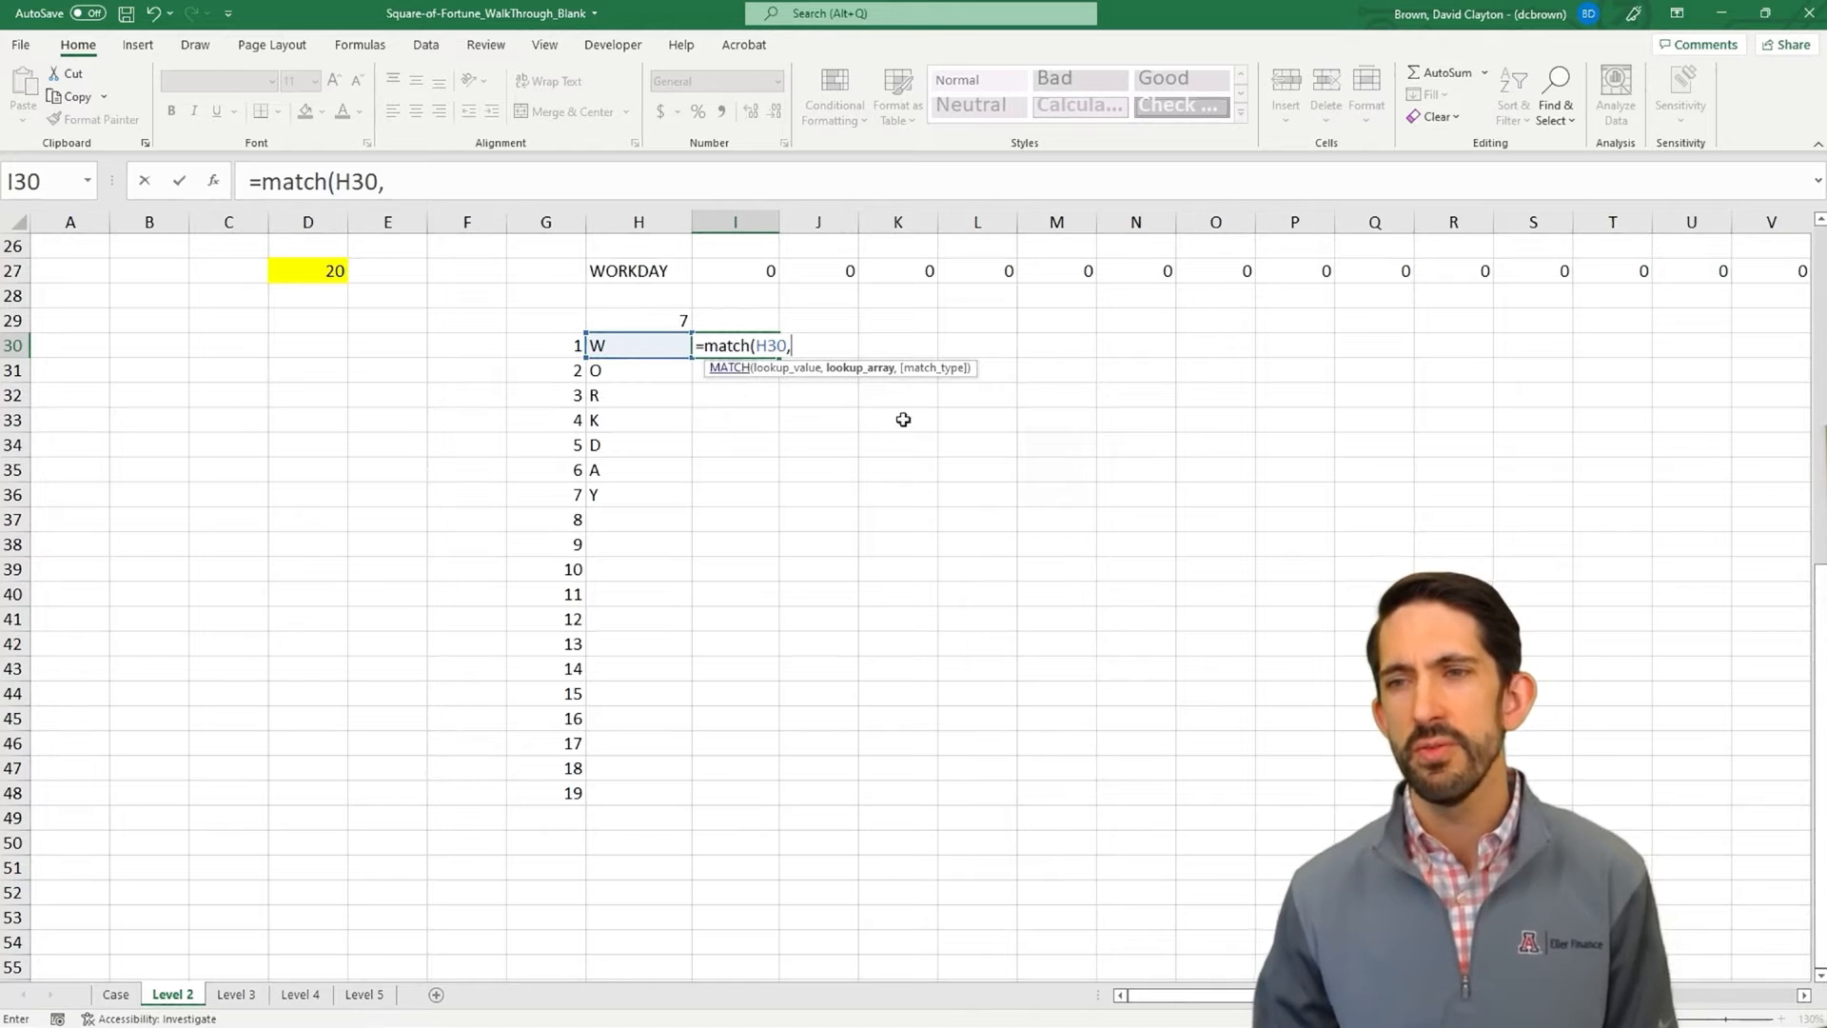
scroll(902, 416, "right", 5)
scroll(864, 400, "right", 10)
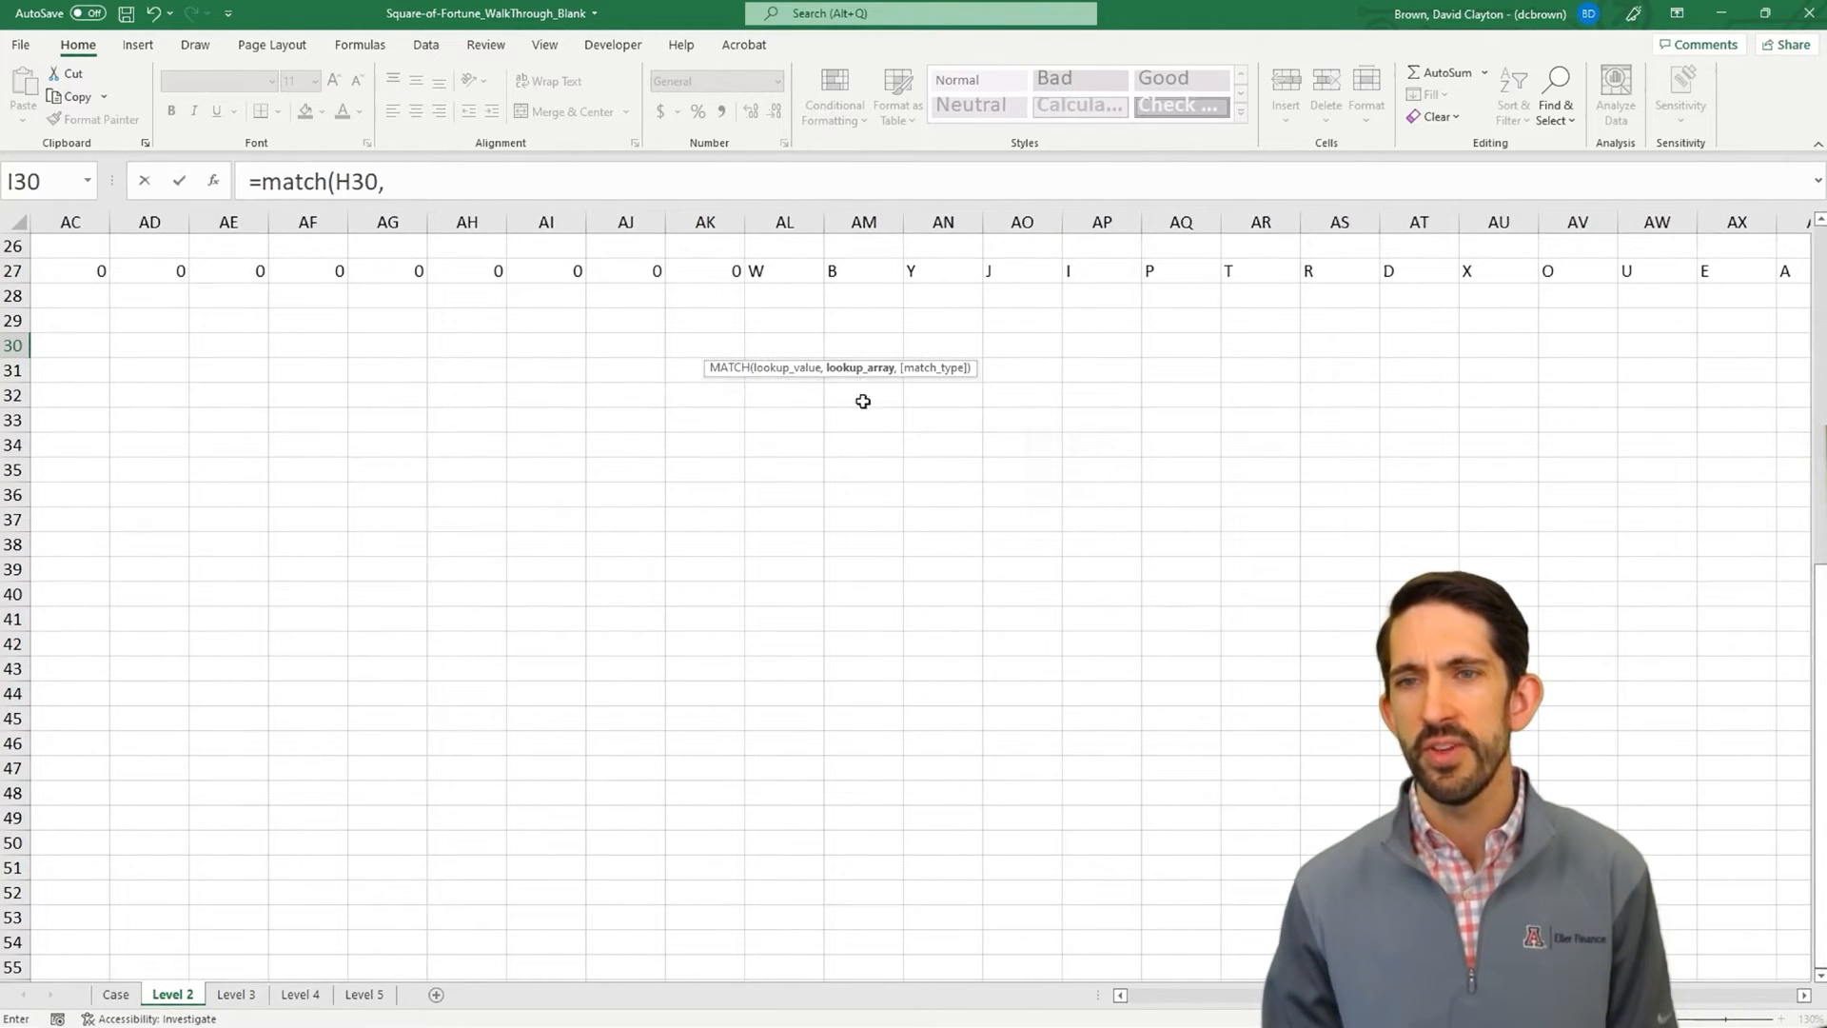
left_click(794, 277)
key("ctrl+shift+Right")
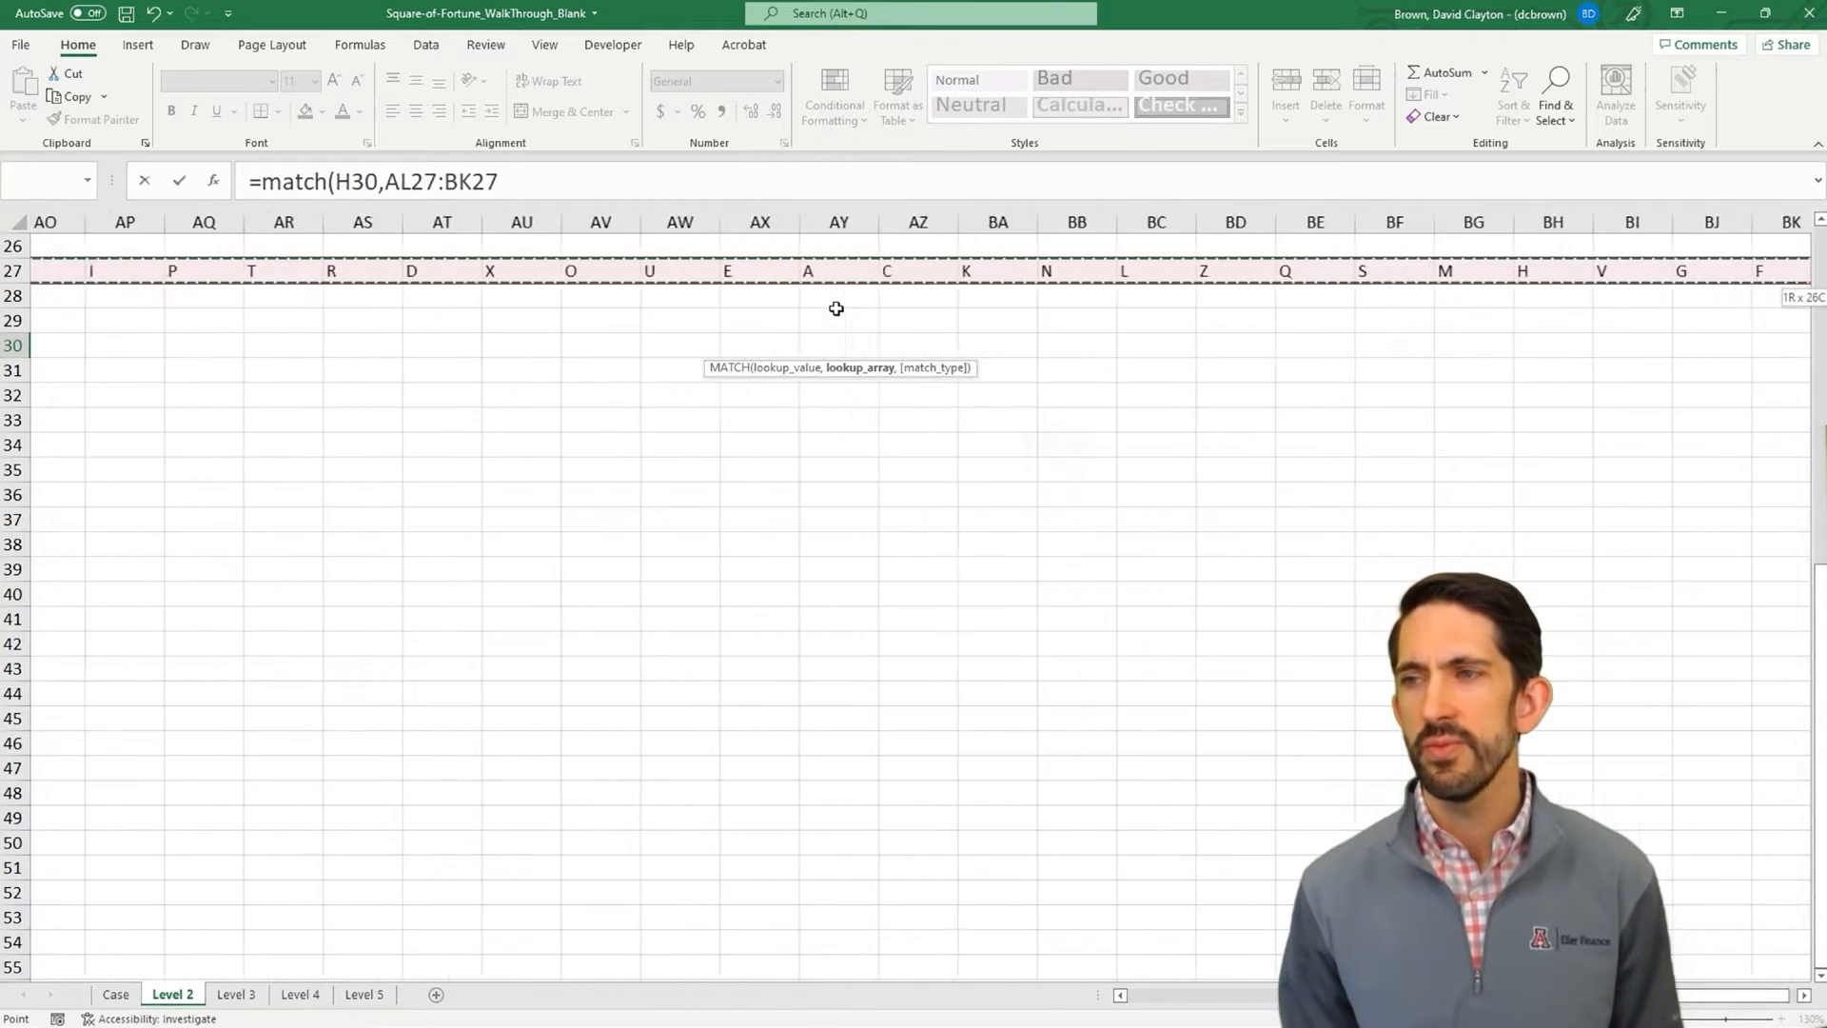
key("F4")
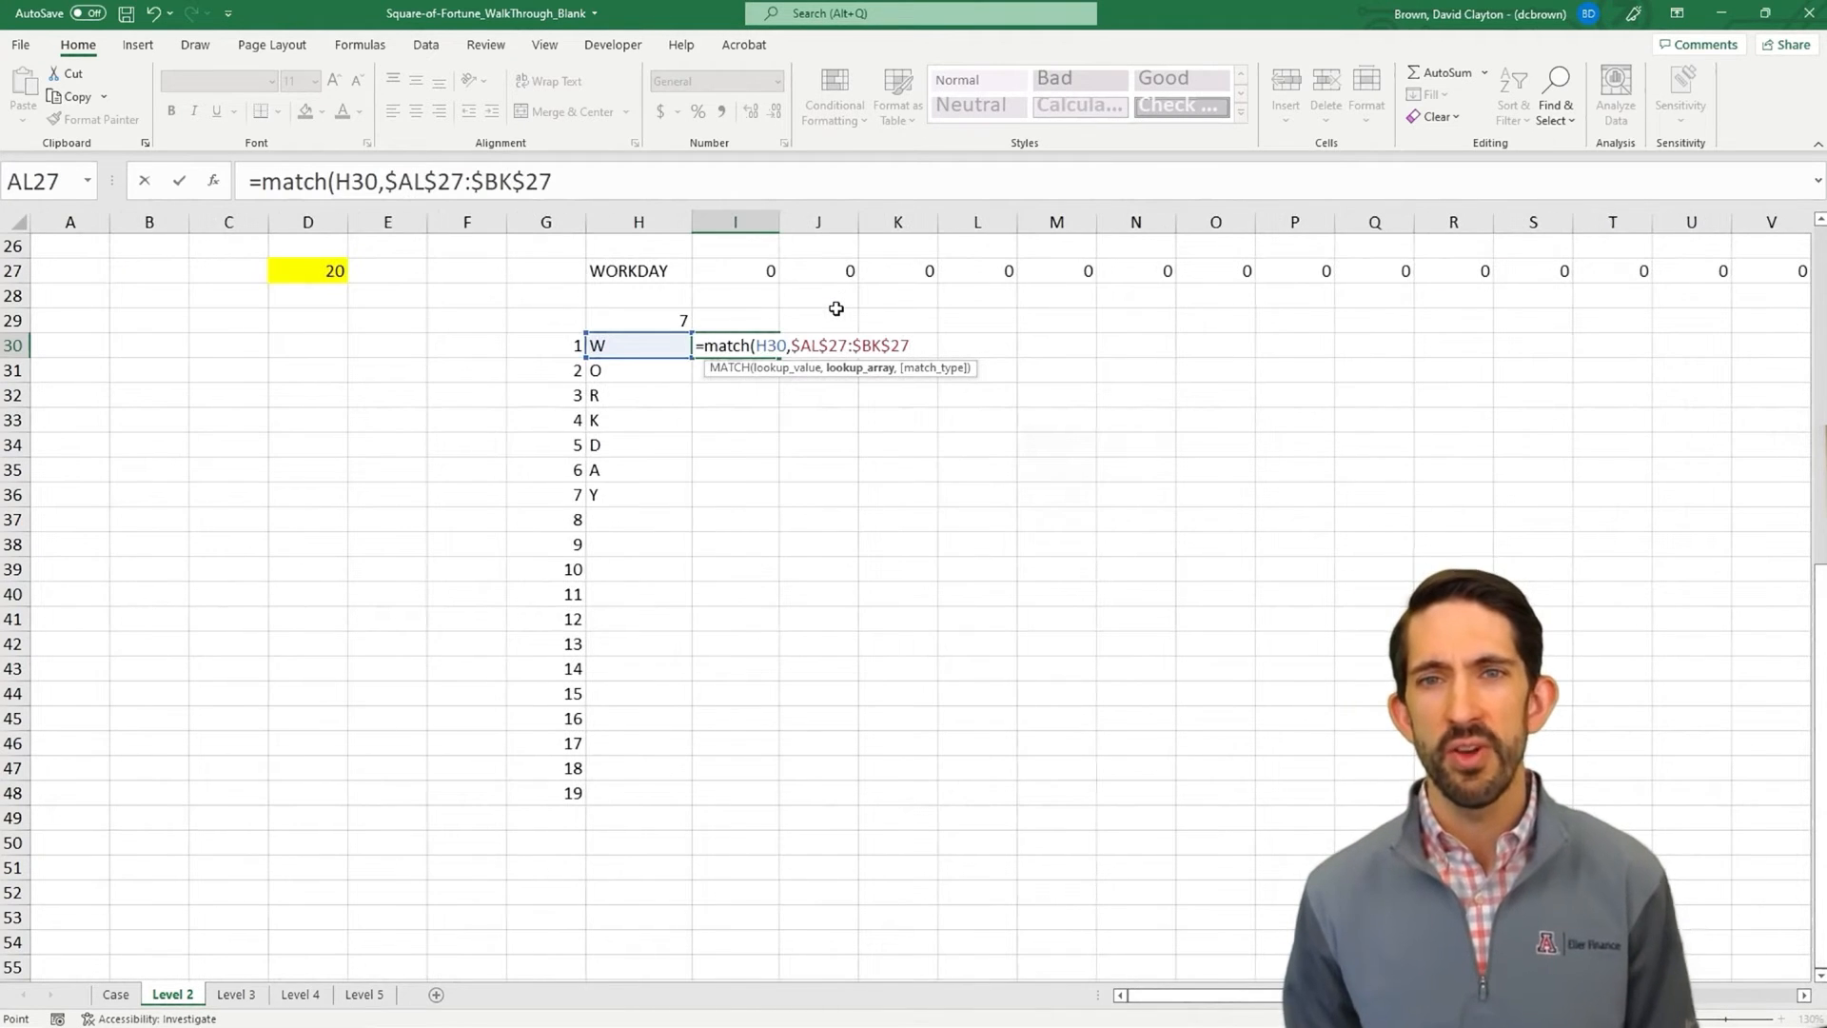
type(",0)")
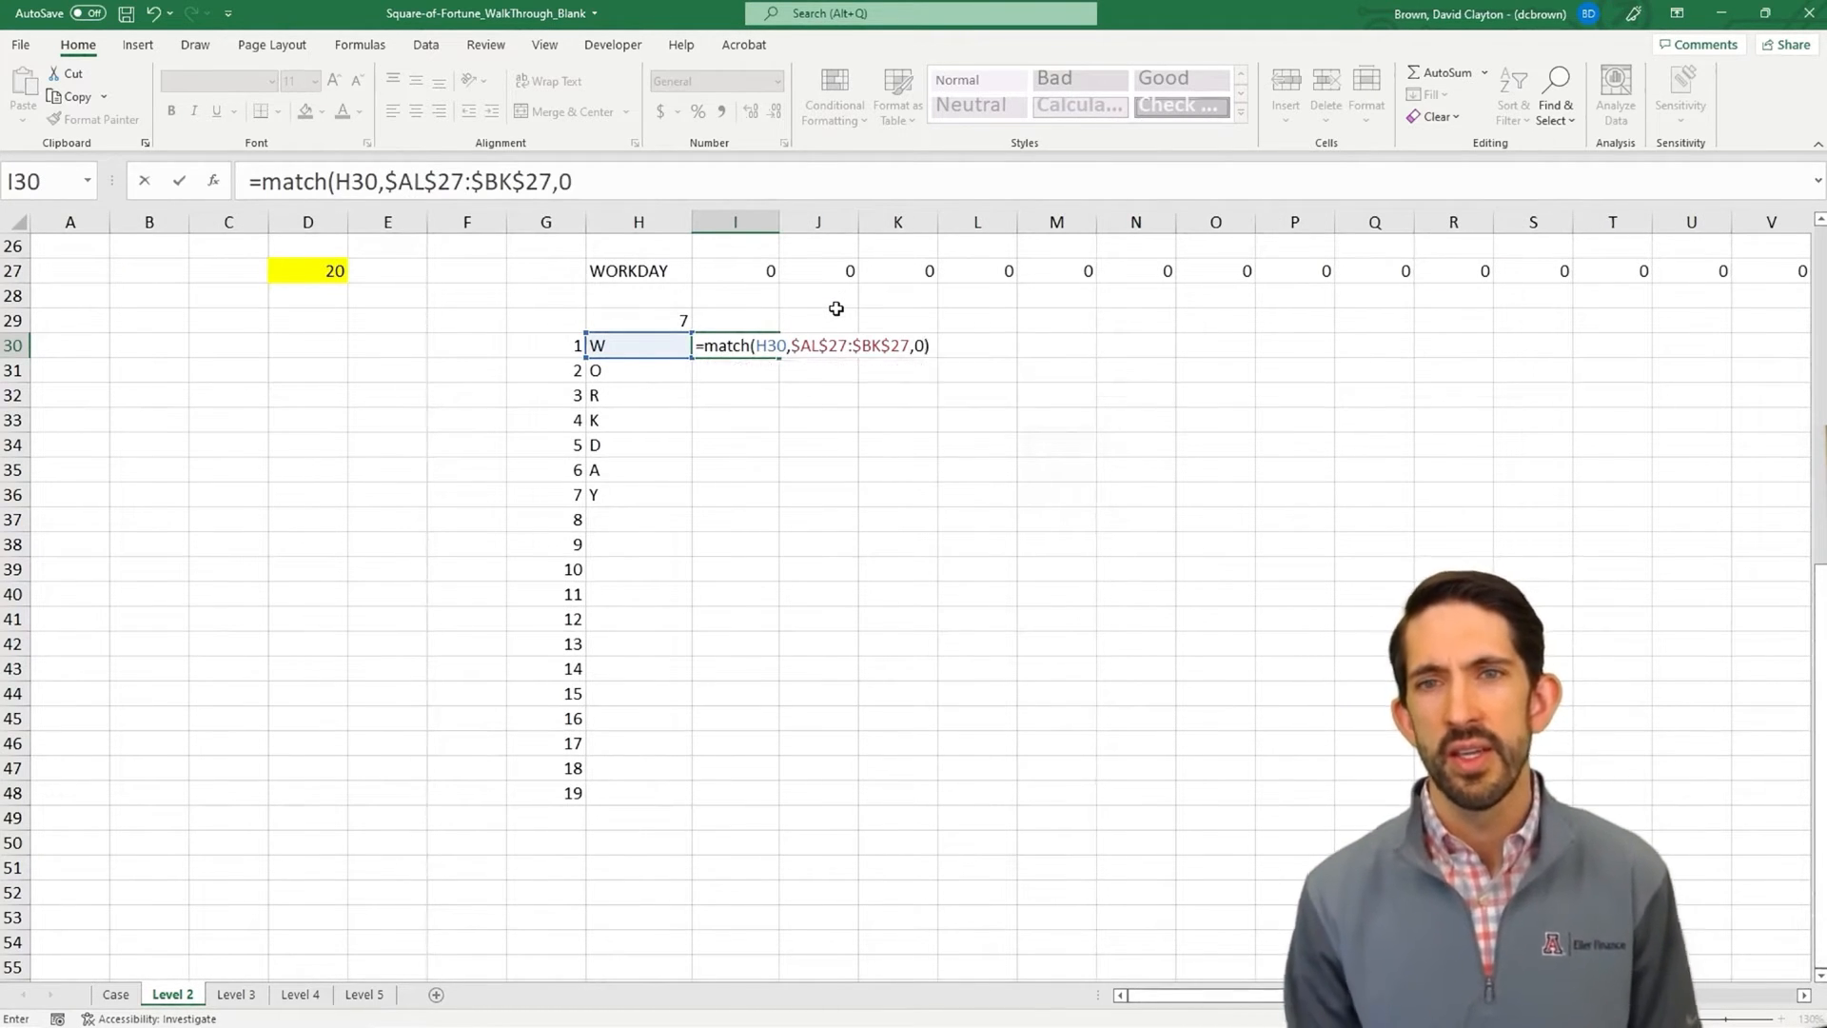
key("Return")
- Fill I30's MATCH formula down to I48 and check the positions beside the word's letters
key("Up")
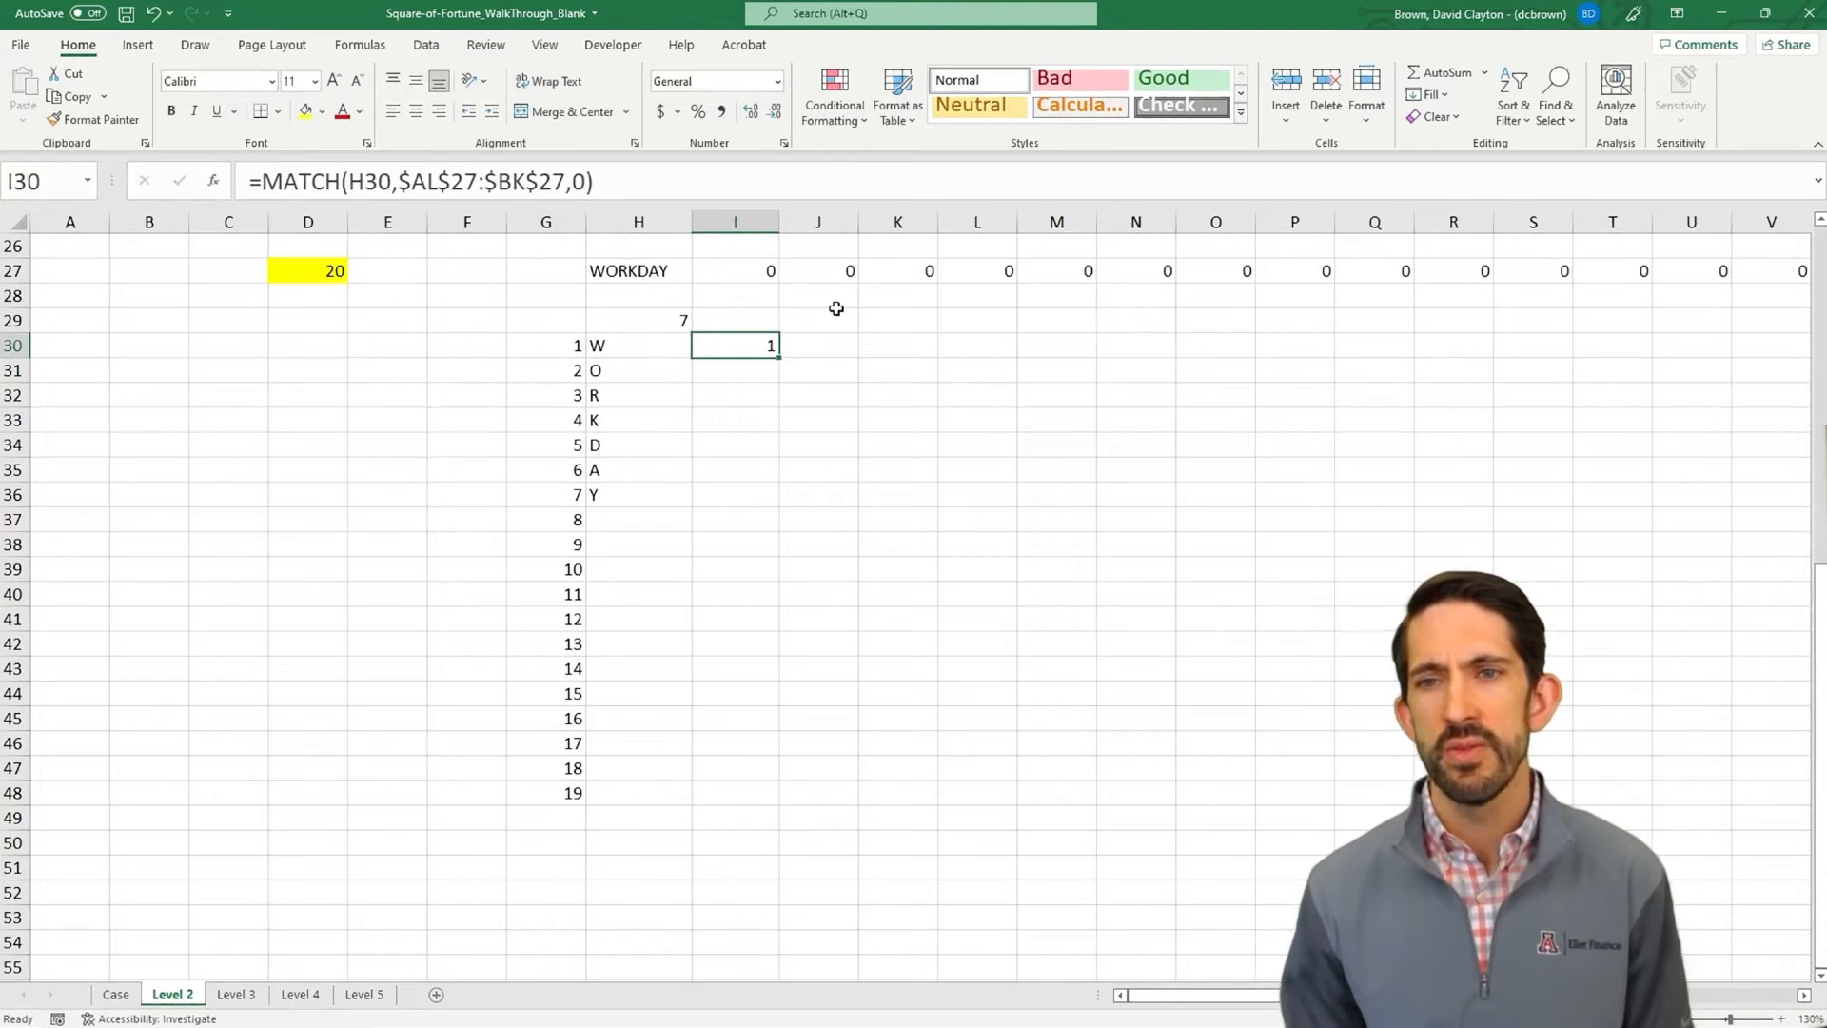
double_click(779, 358)
left_click_drag(747, 344, 771, 502)
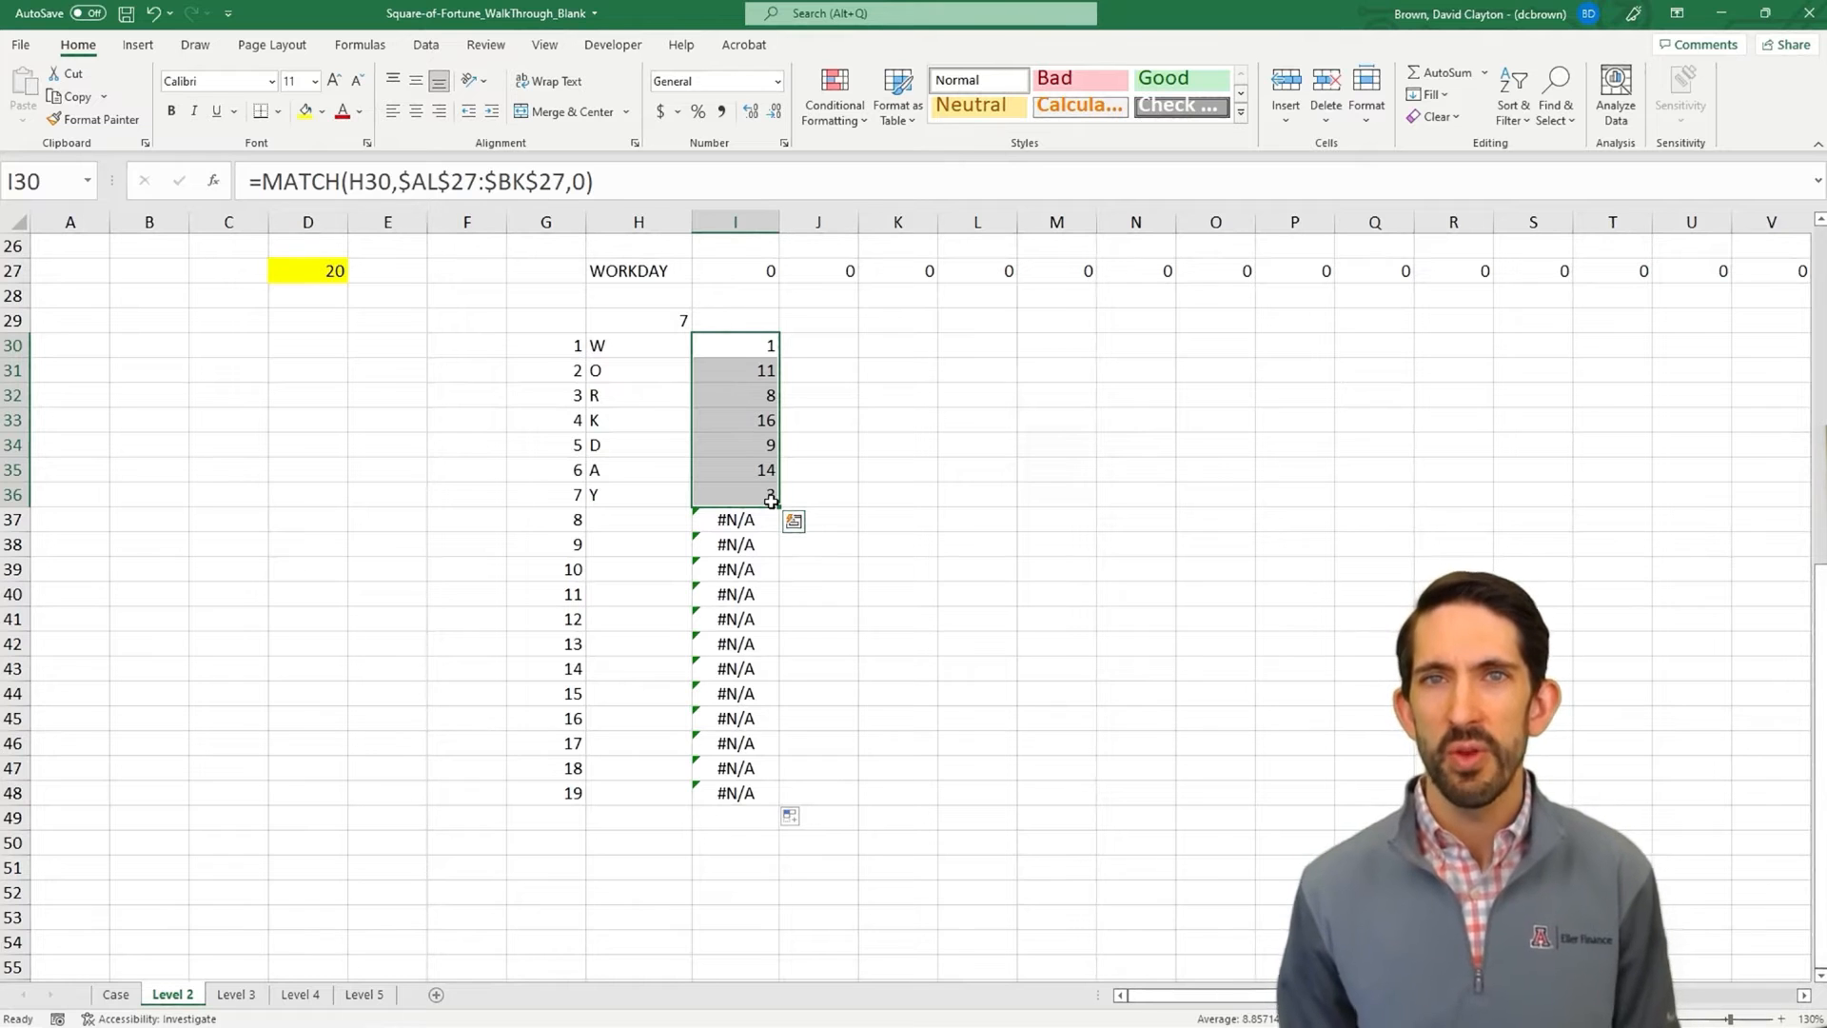
- Make I30 return blank when its letter cell is empty, using =IF(H30="","",MATCH(H30,$AL$27:$BK$27,0))
left_click(749, 336)
left_click(262, 179)
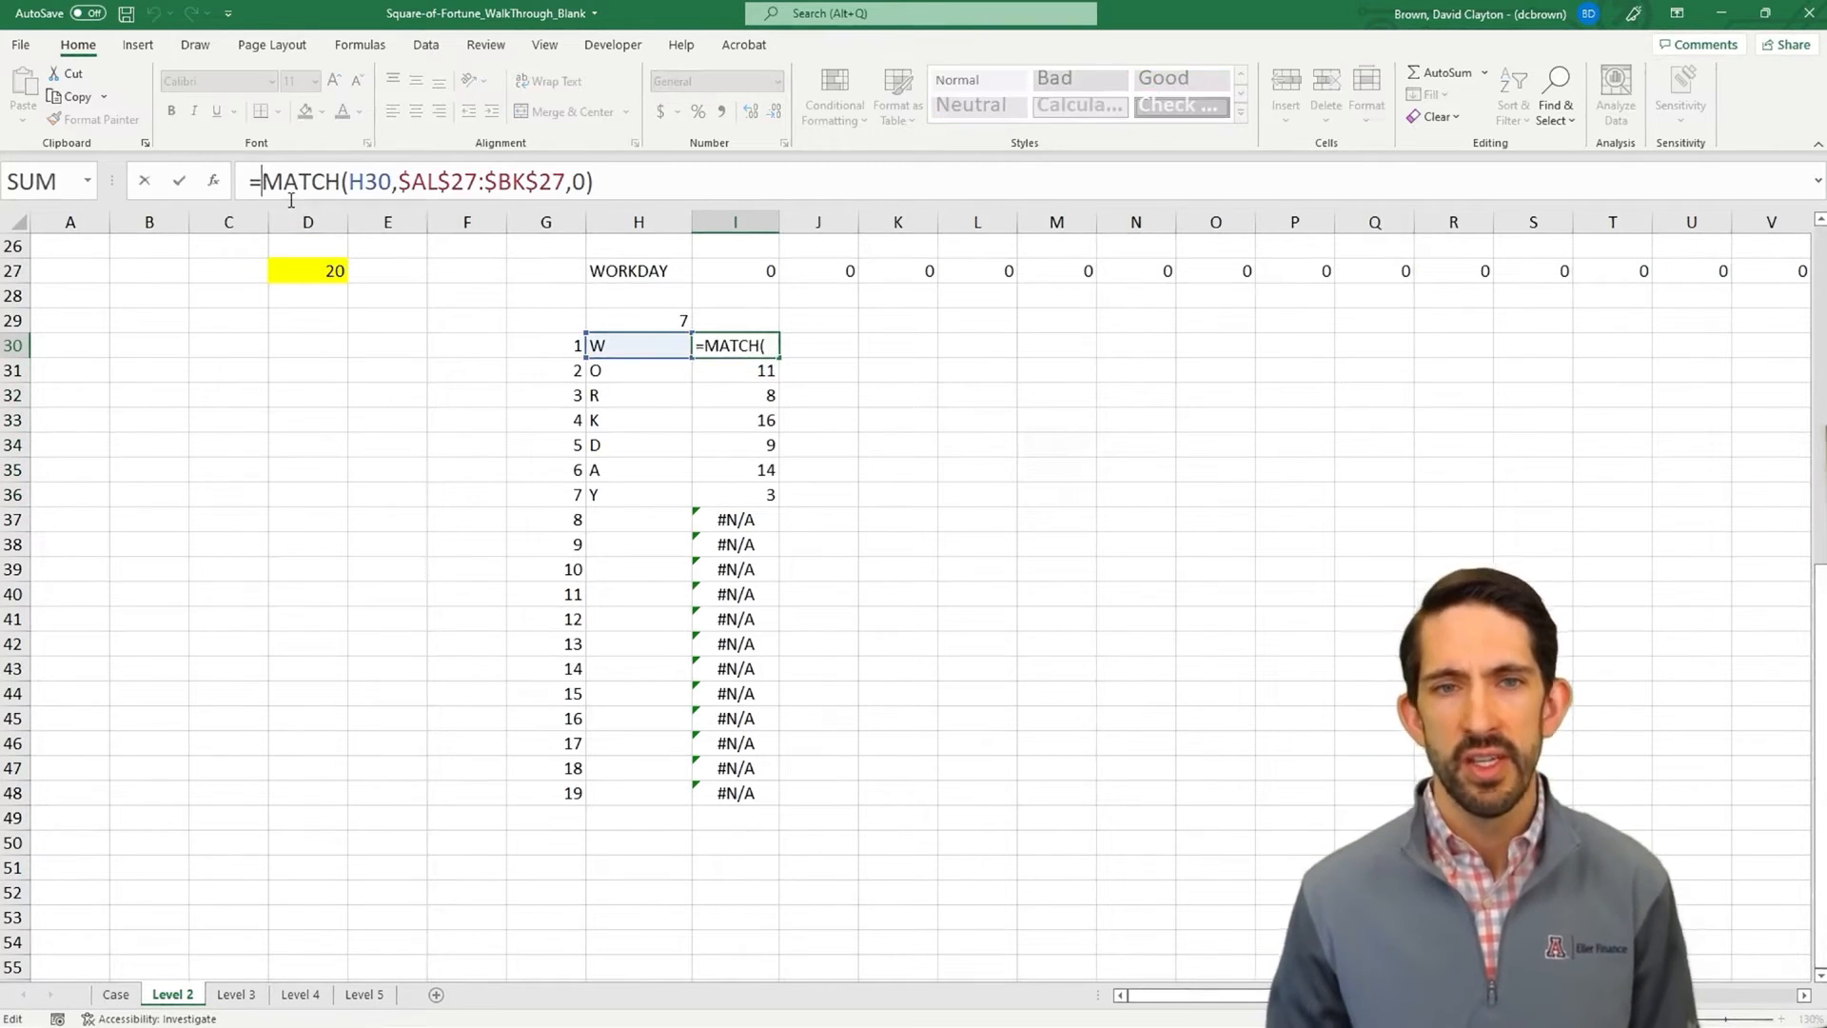
type("if(isnumb")
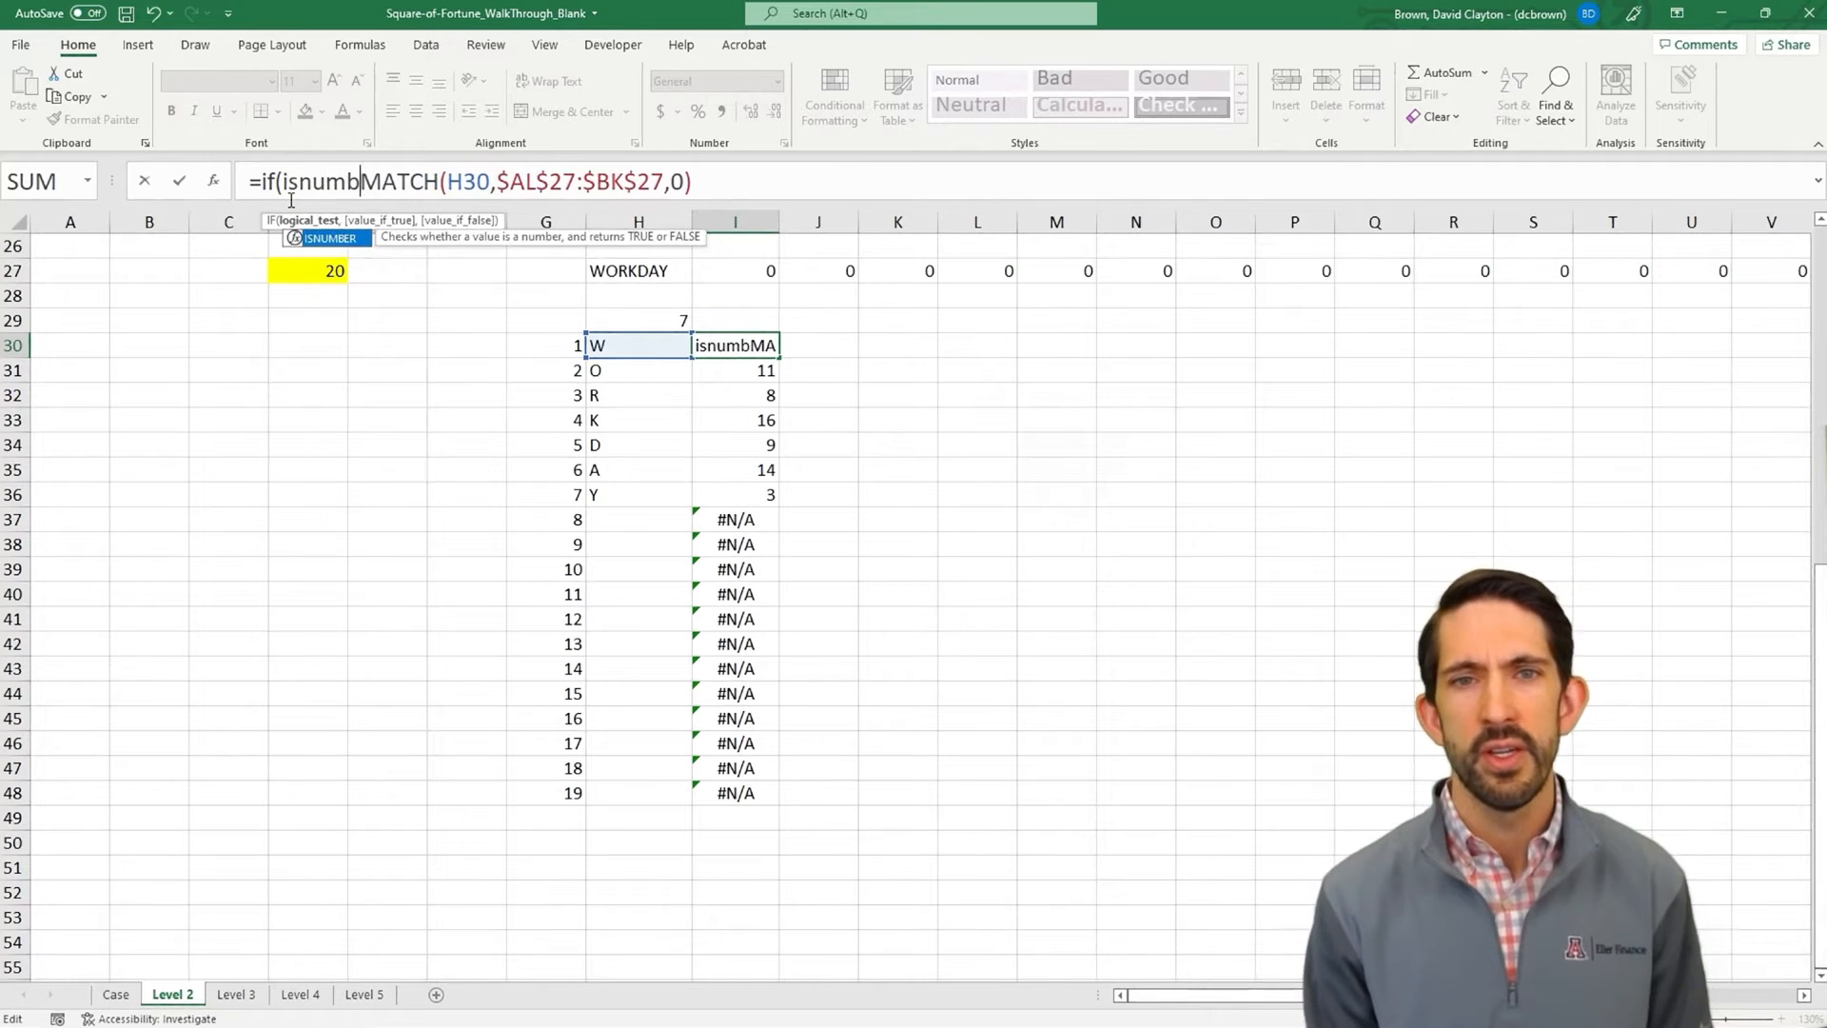
key("BackSpace")
key("BackSpace")
type("s")
key("BackSpace")
key("BackSpace")
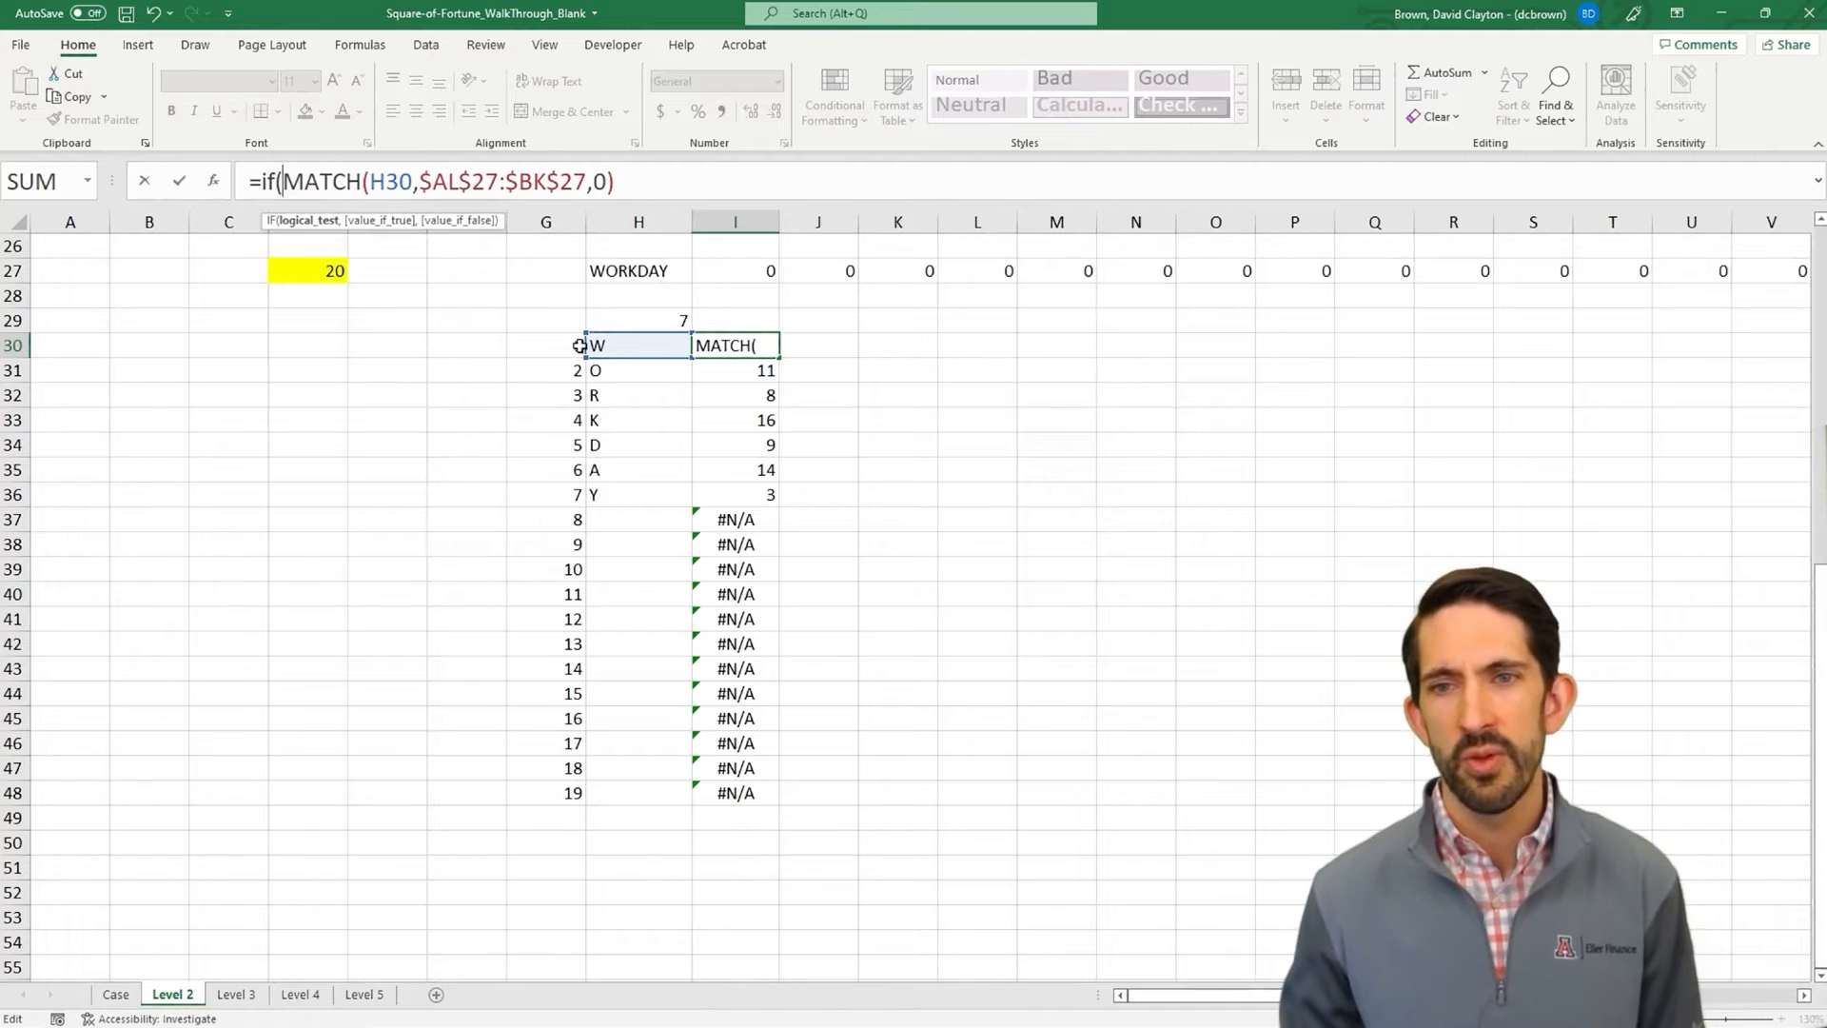
left_click(606, 344)
type("\"\",")
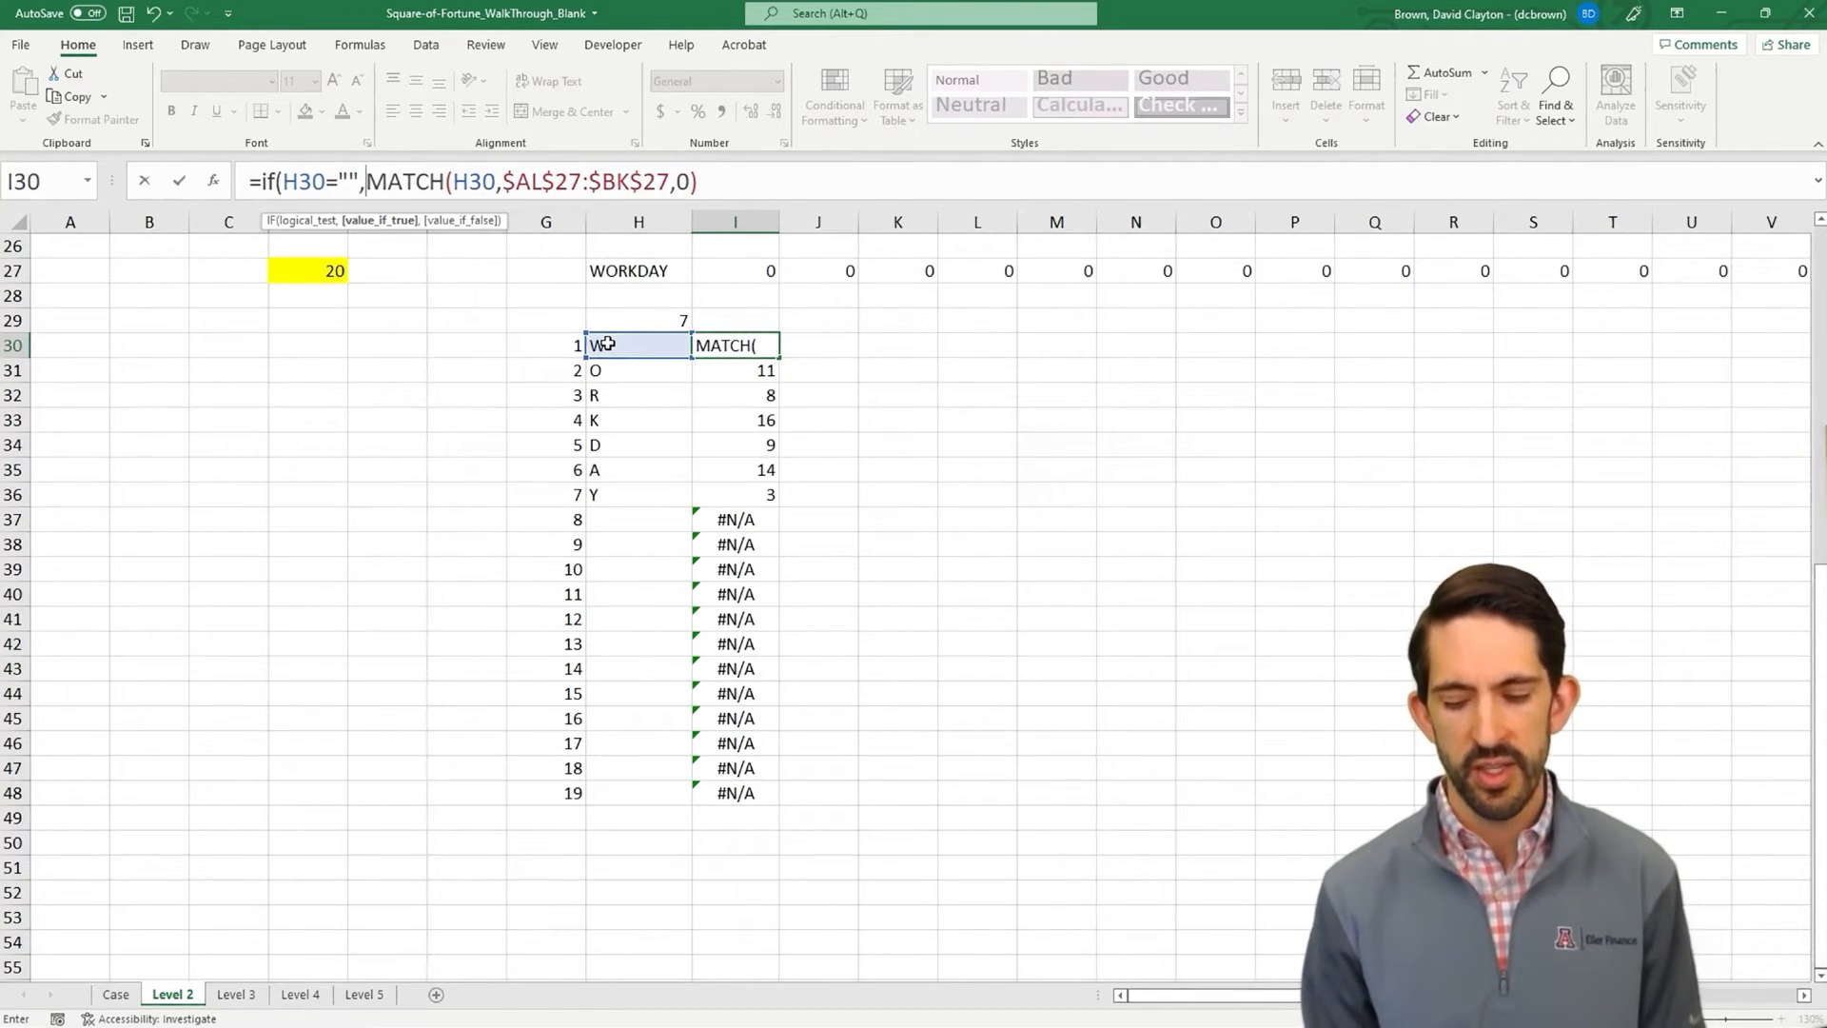
type("\"\",")
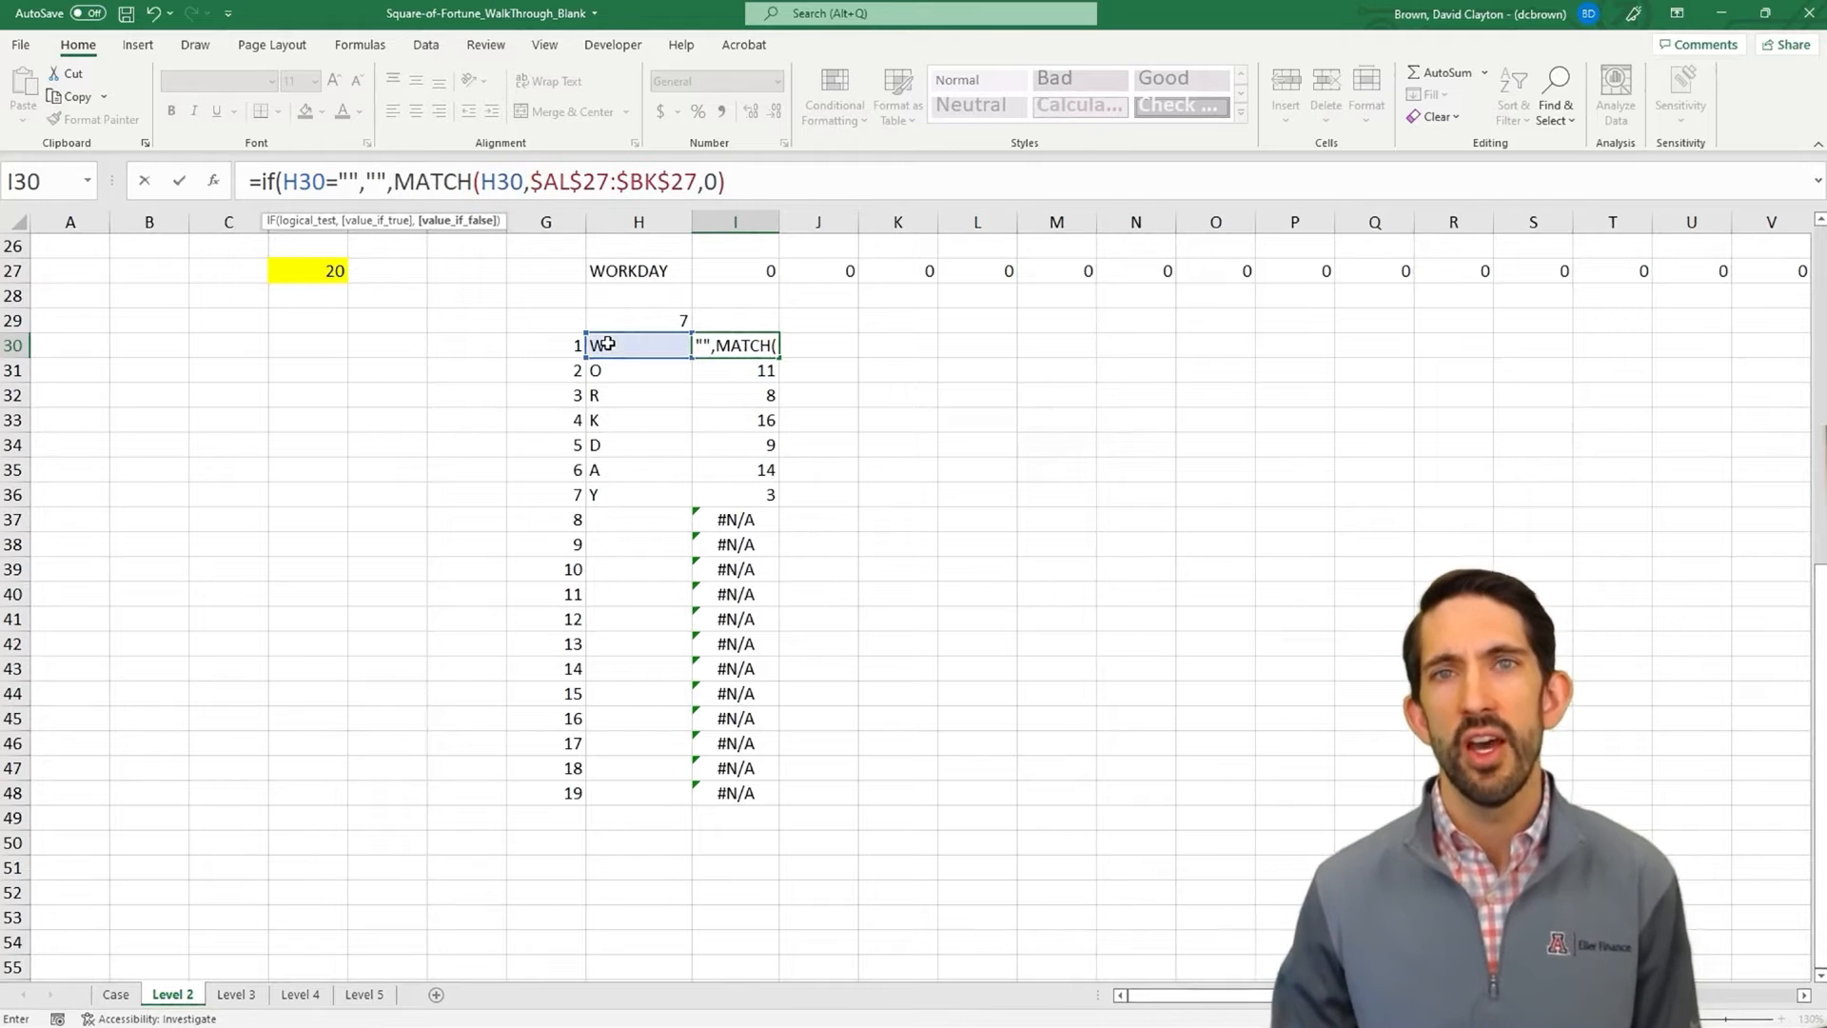
left_click(735, 182)
type(")")
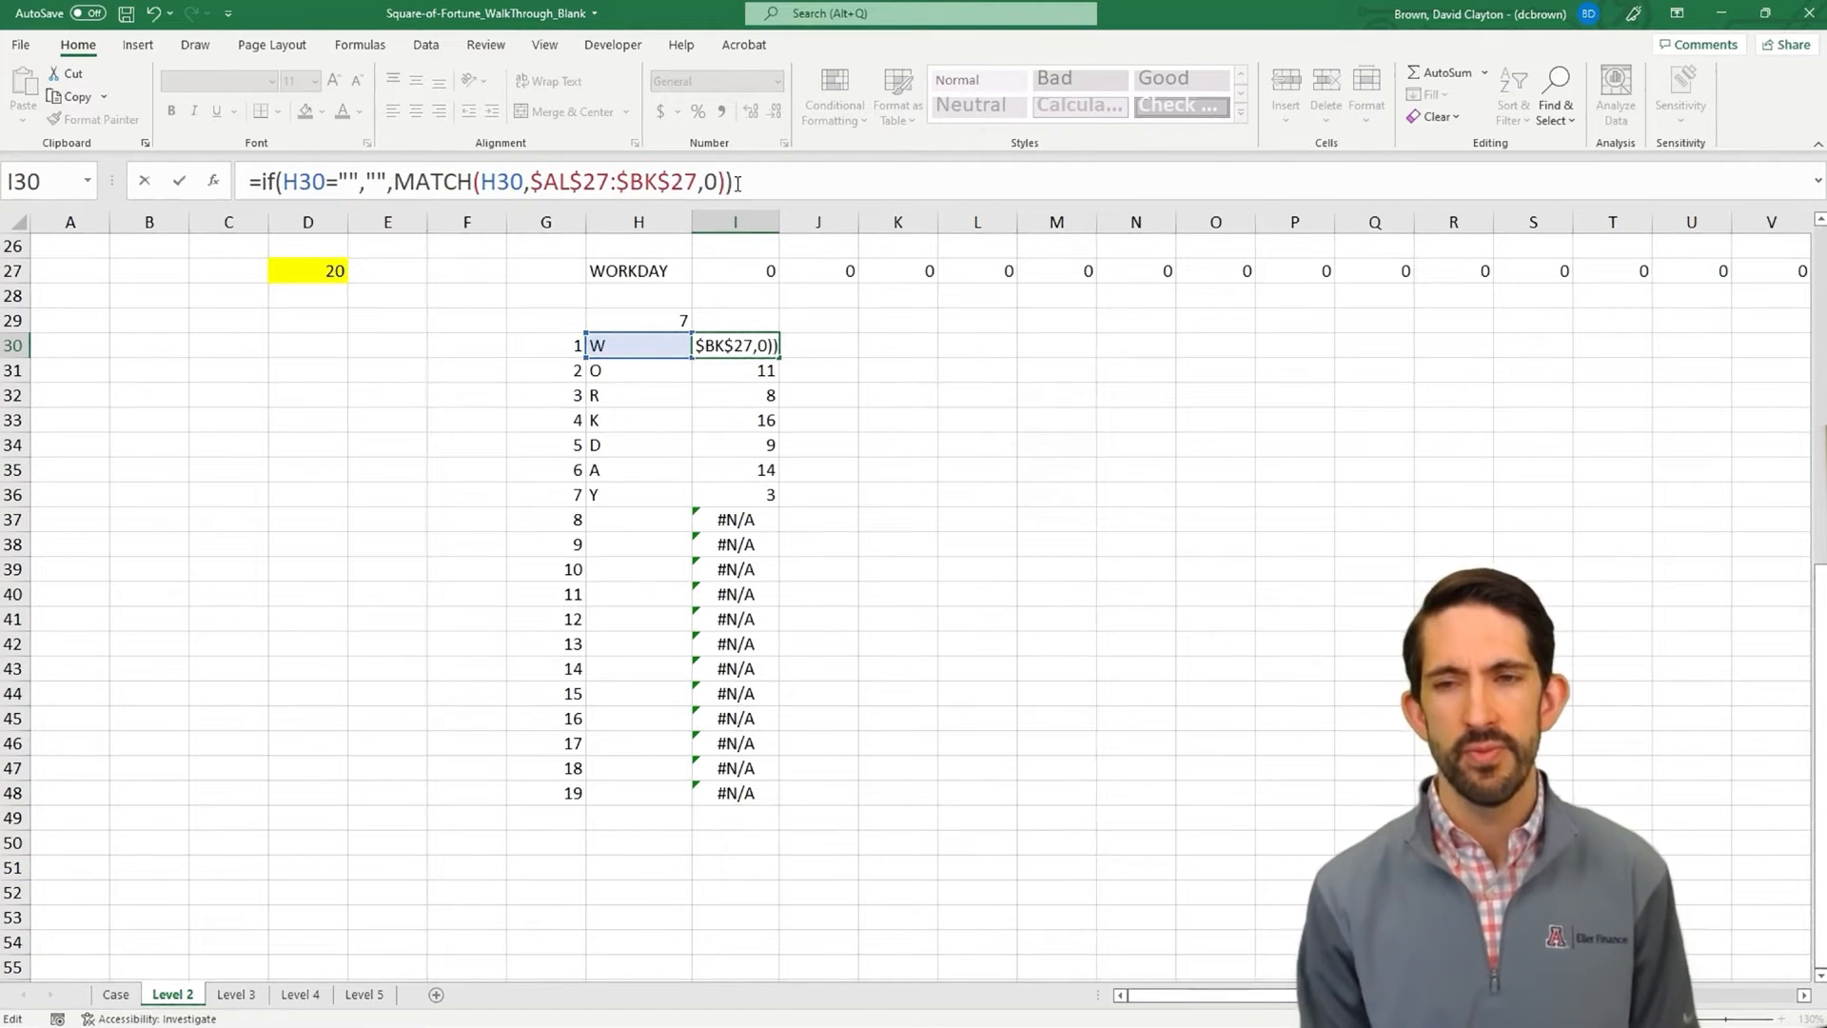
key("ctrl+Return")
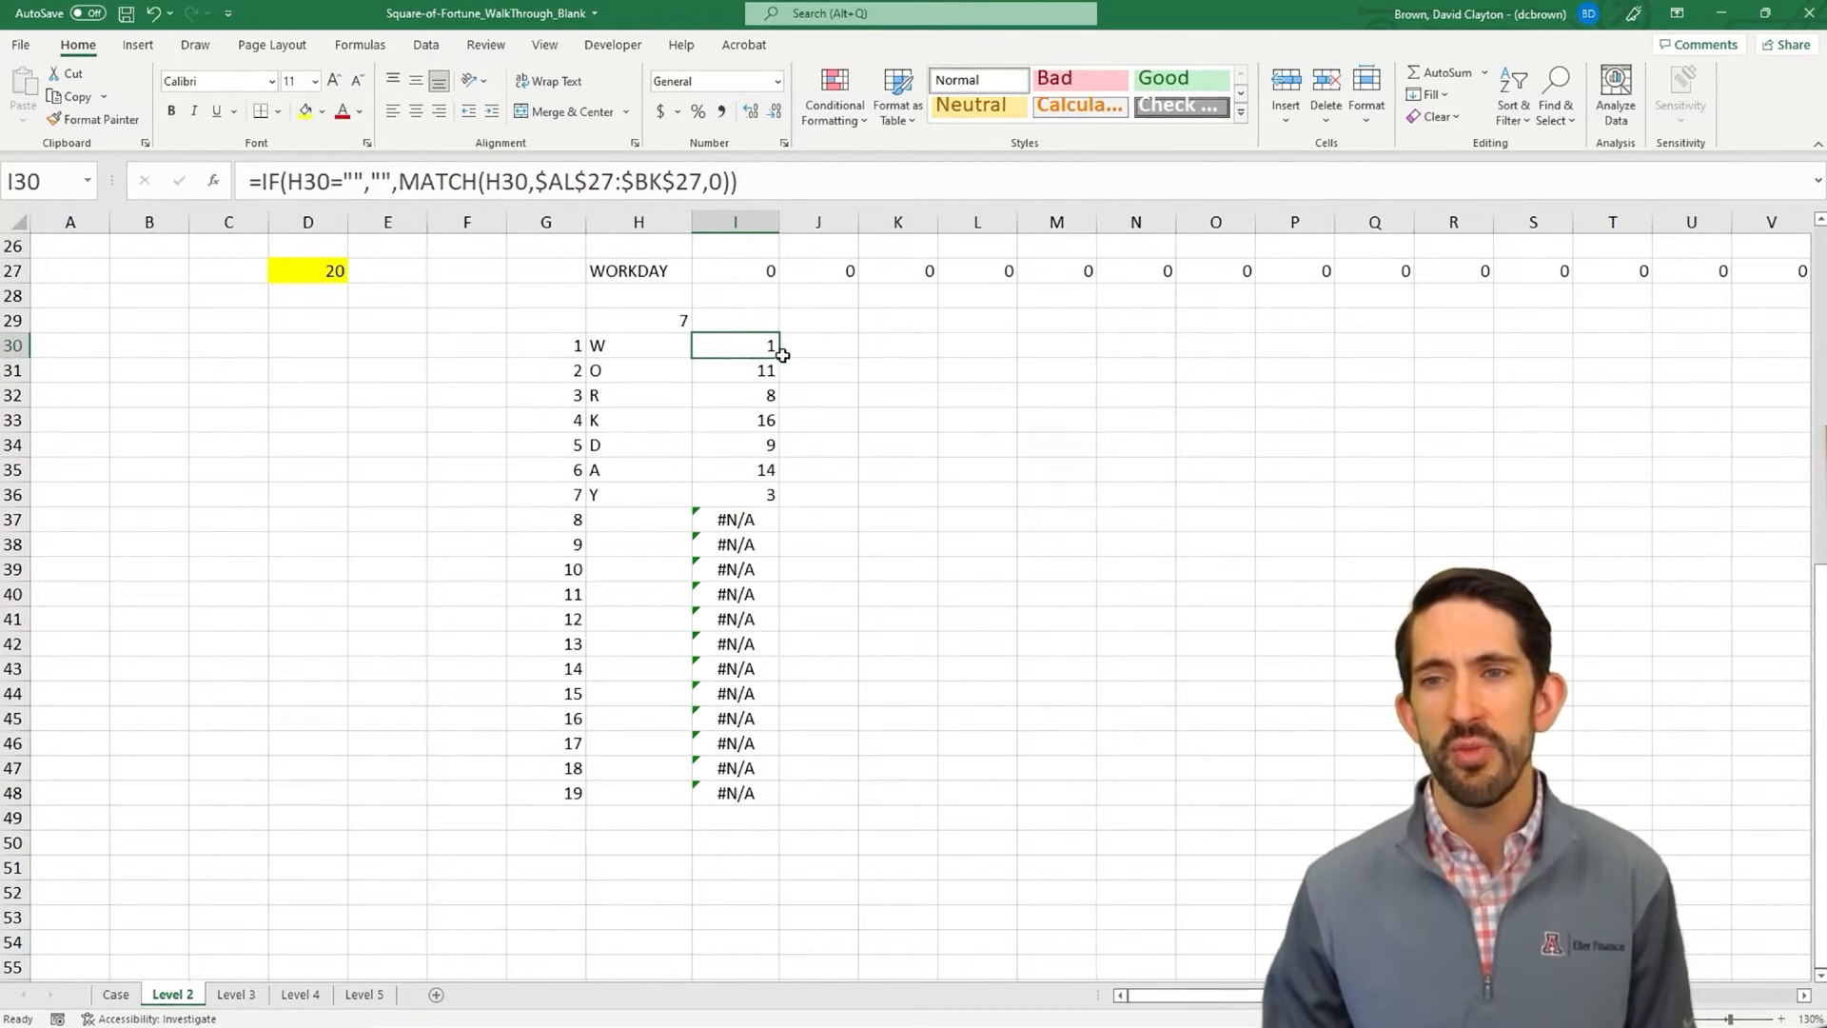
- Fill I30's blank-safe MATCH formula down to I48, check I31, and select H49 below the letter list
left_click_drag(782, 355, 787, 810)
left_click(743, 364)
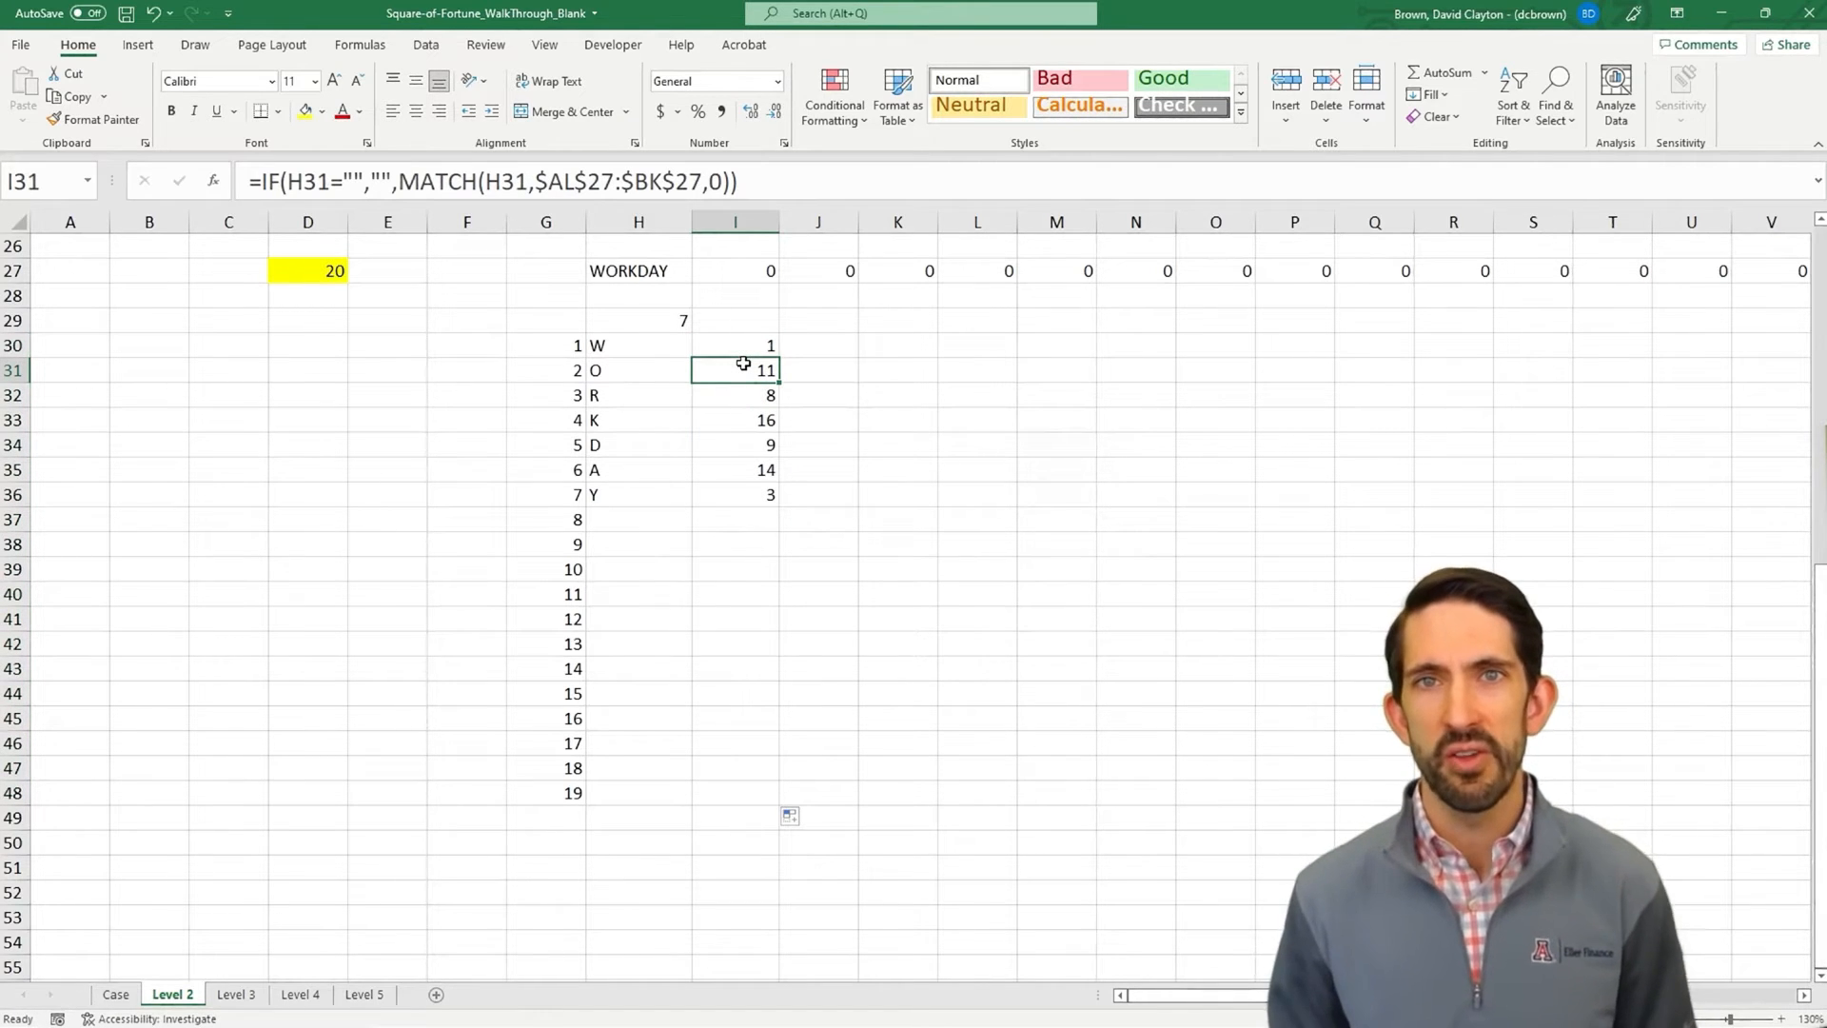
left_click(653, 820)
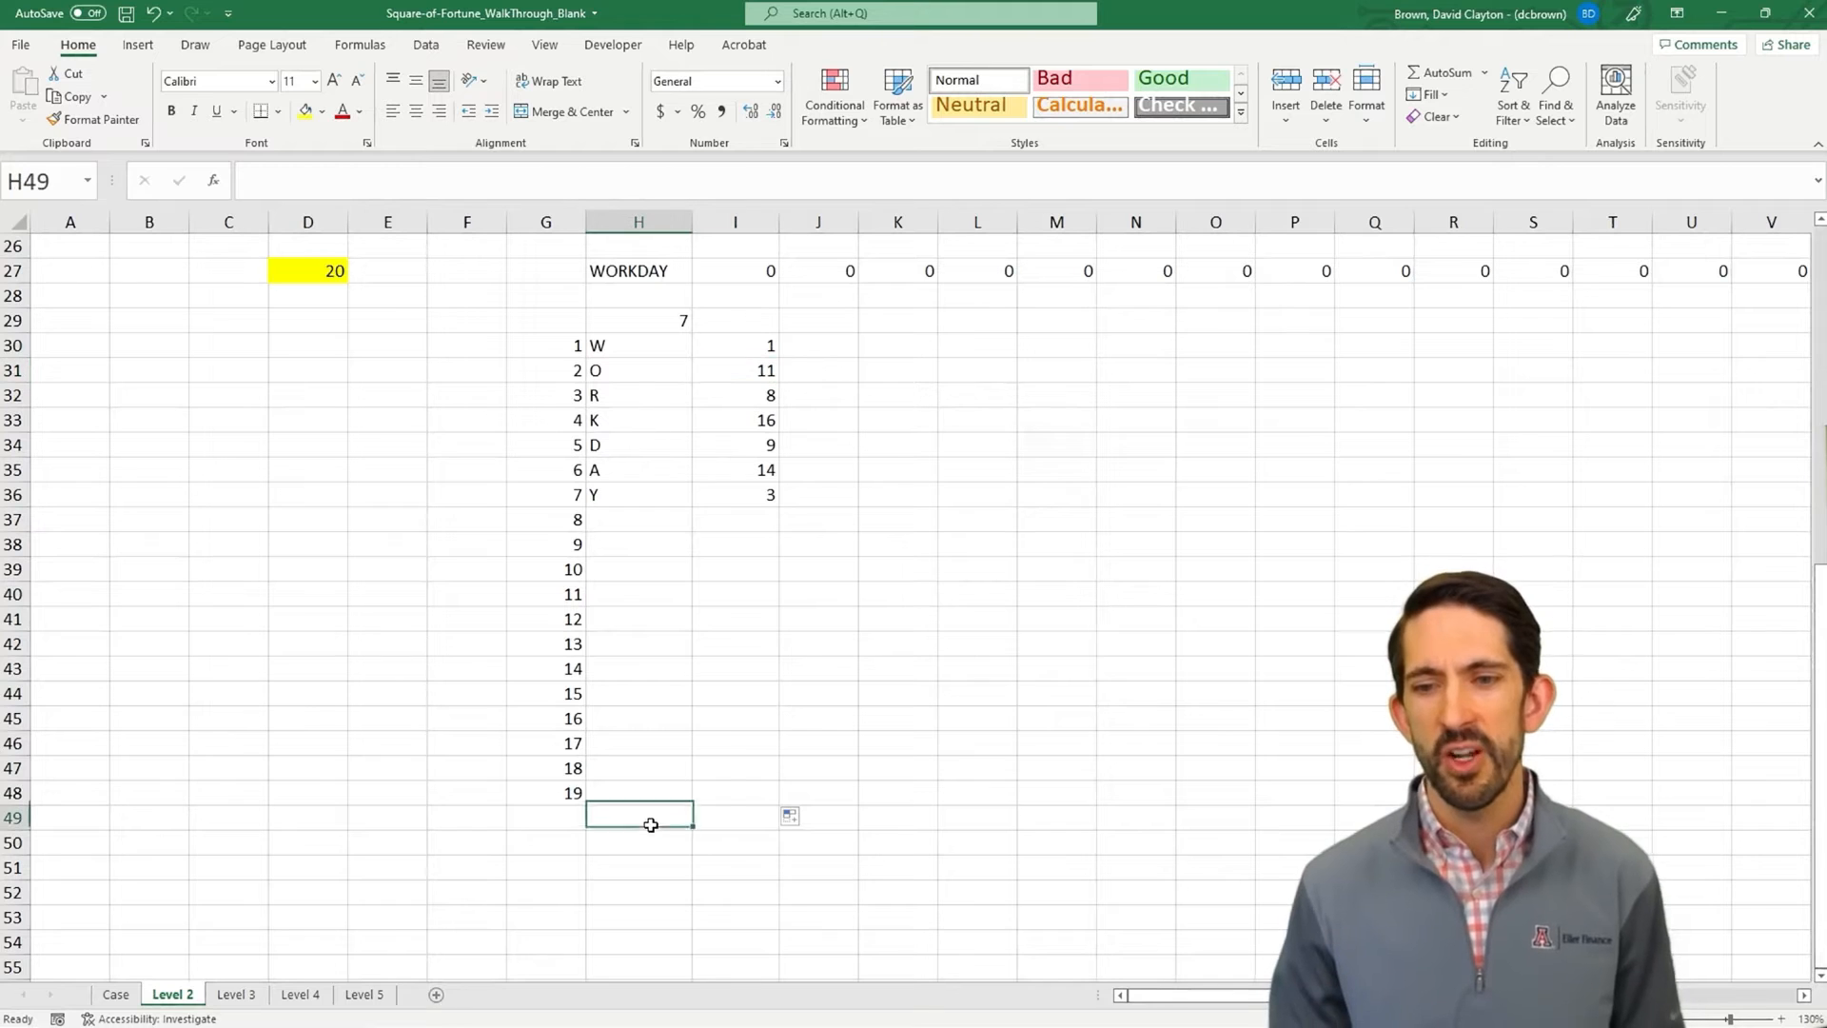
- Label H49 "Last Guess:" and find the highest letter position beside it by entering =MAX(I30:I48) in I49
type("Last Guess:")
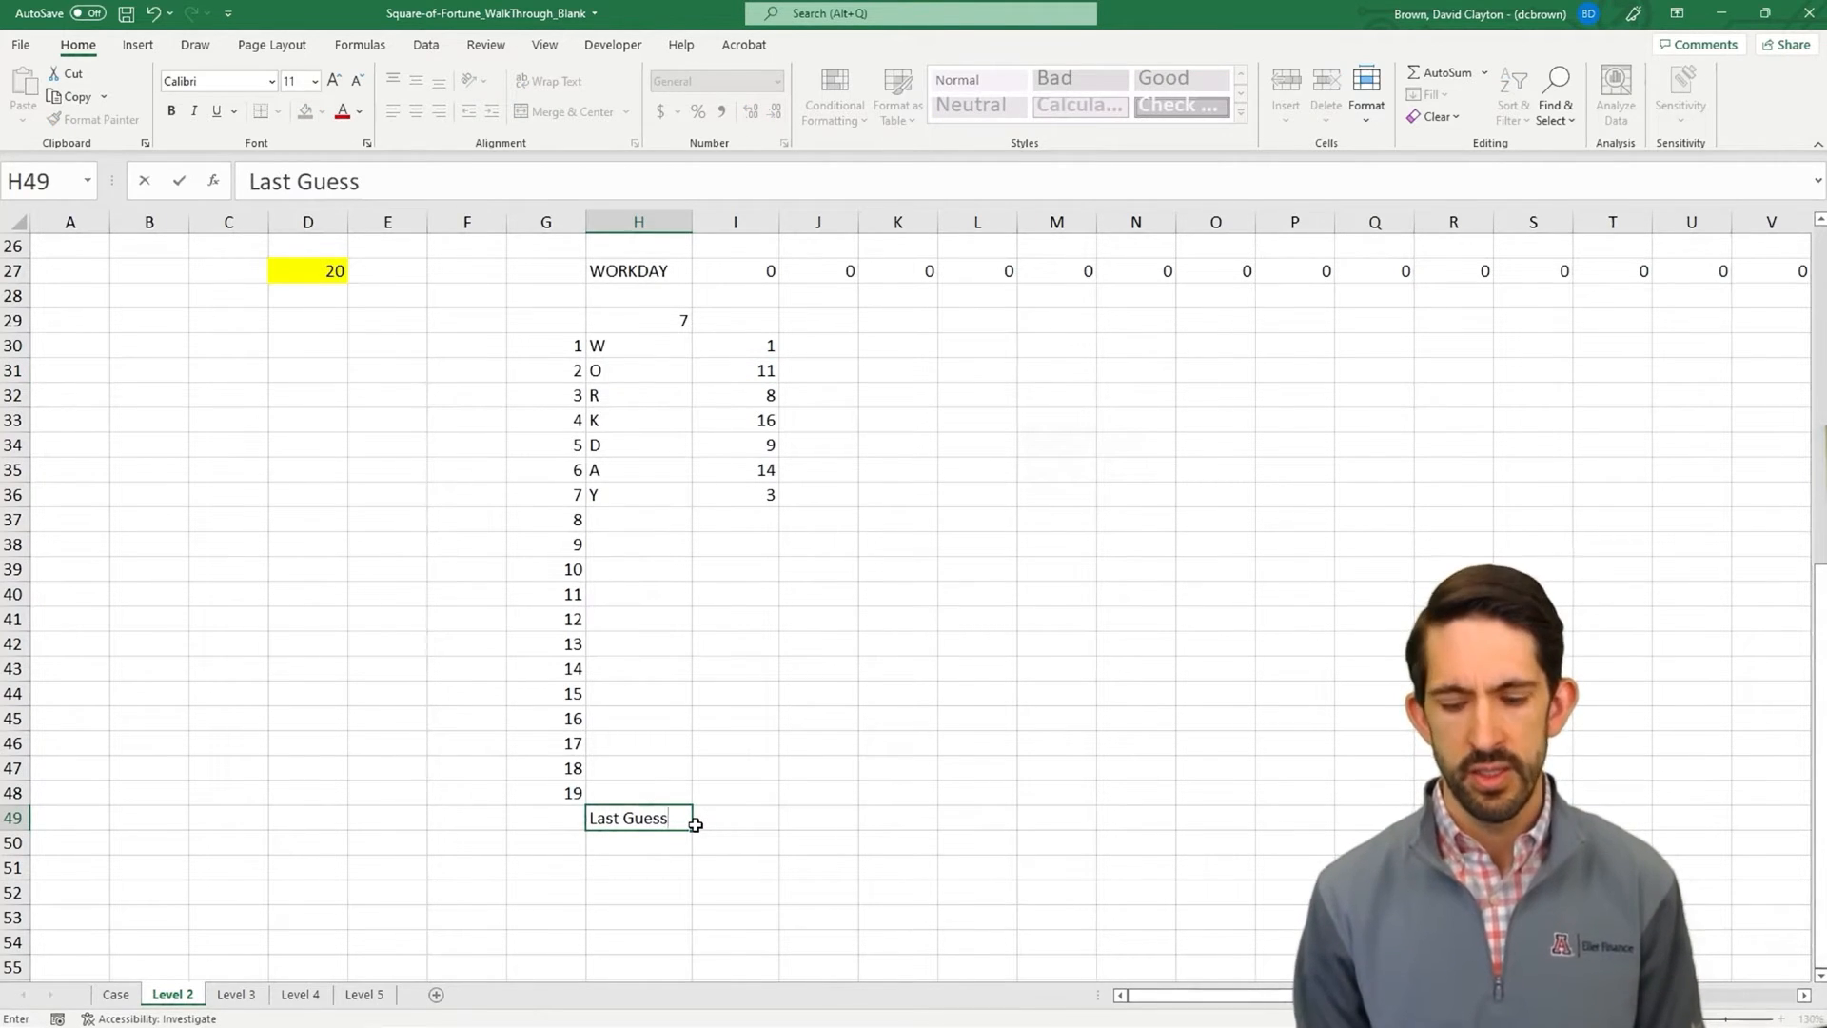
key("Return")
left_click(696, 824)
type("=max(")
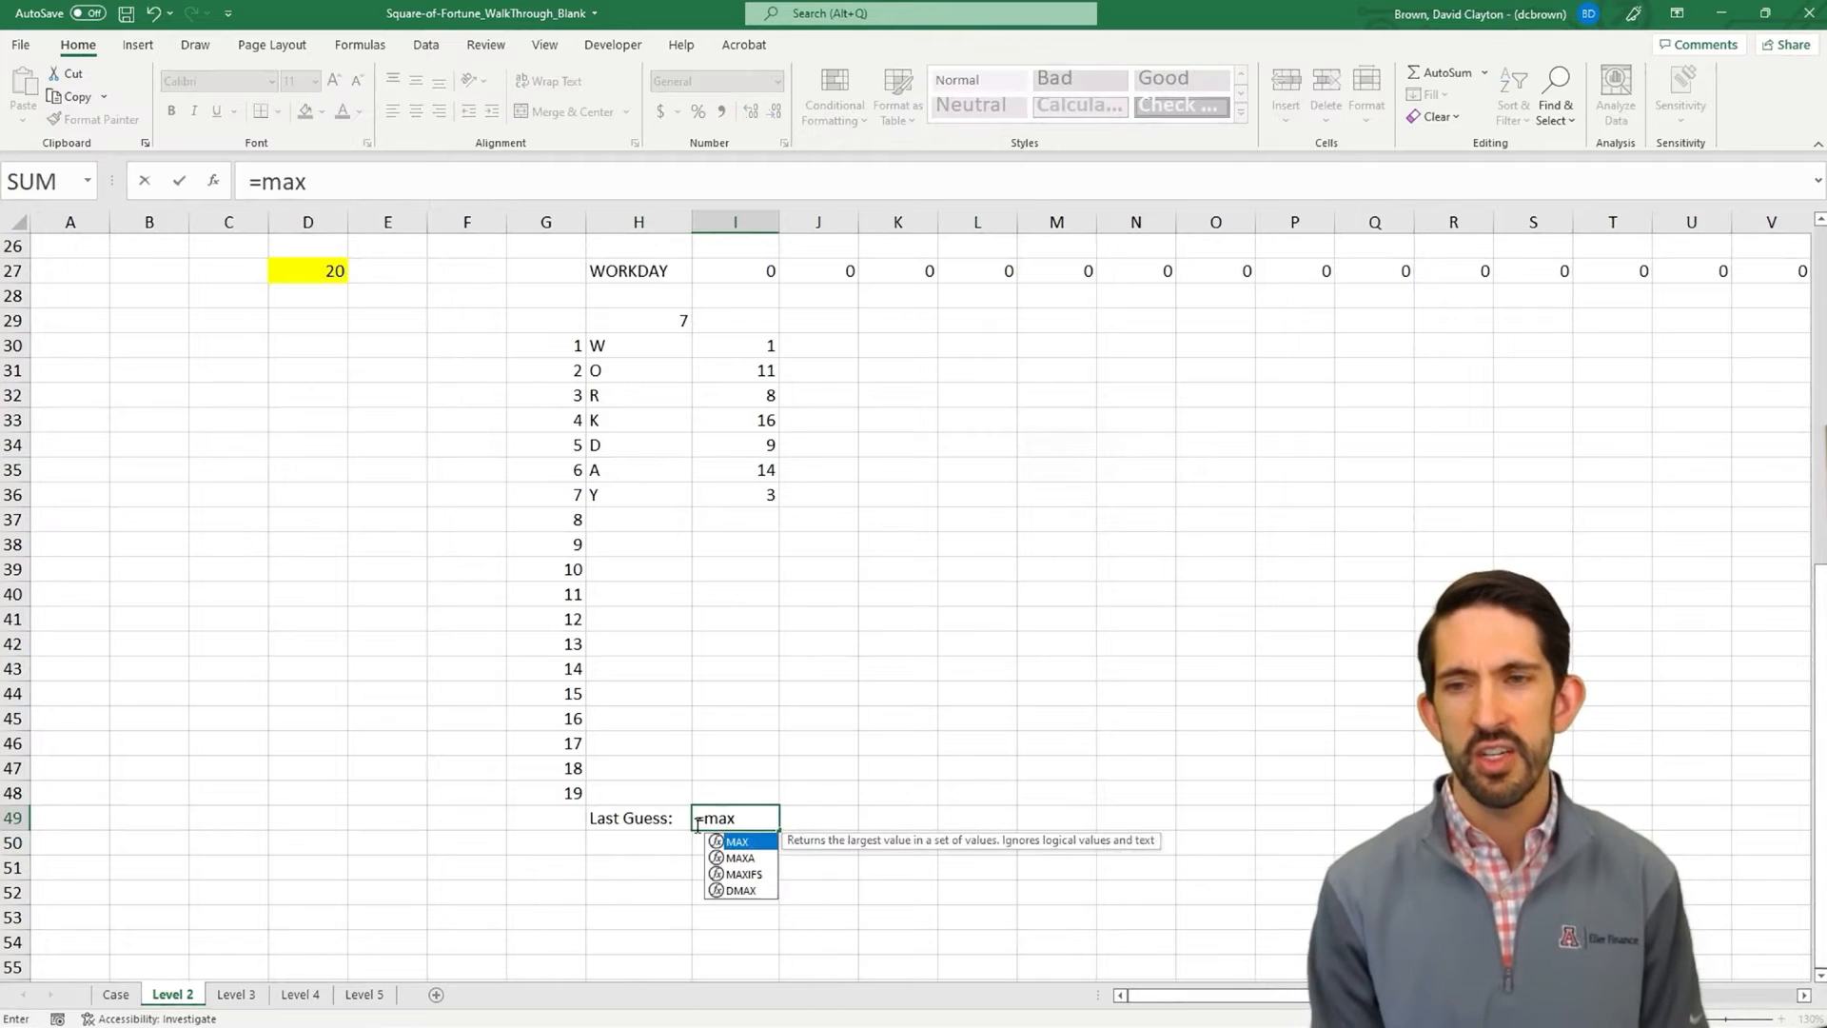
key("Up")
key("ctrl+shift+Up")
key("ctrl+shift+Up")
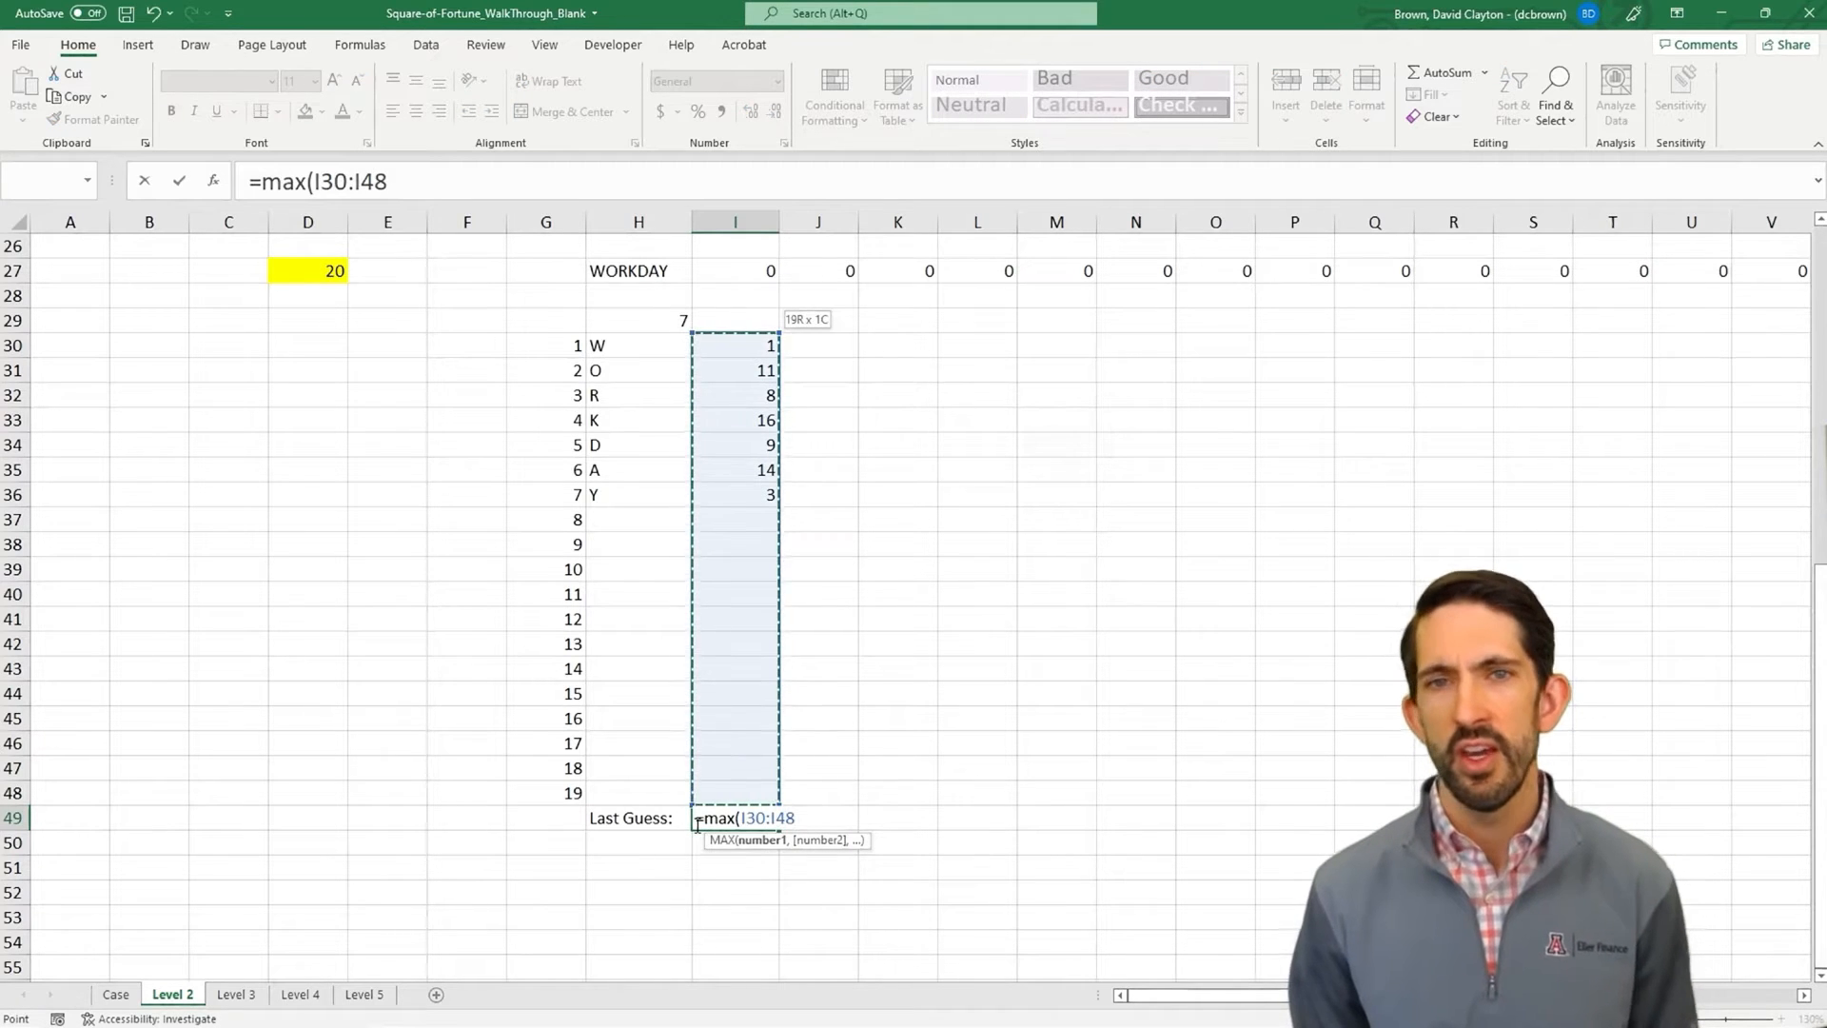
type(")")
key("Return")
left_click(697, 824)
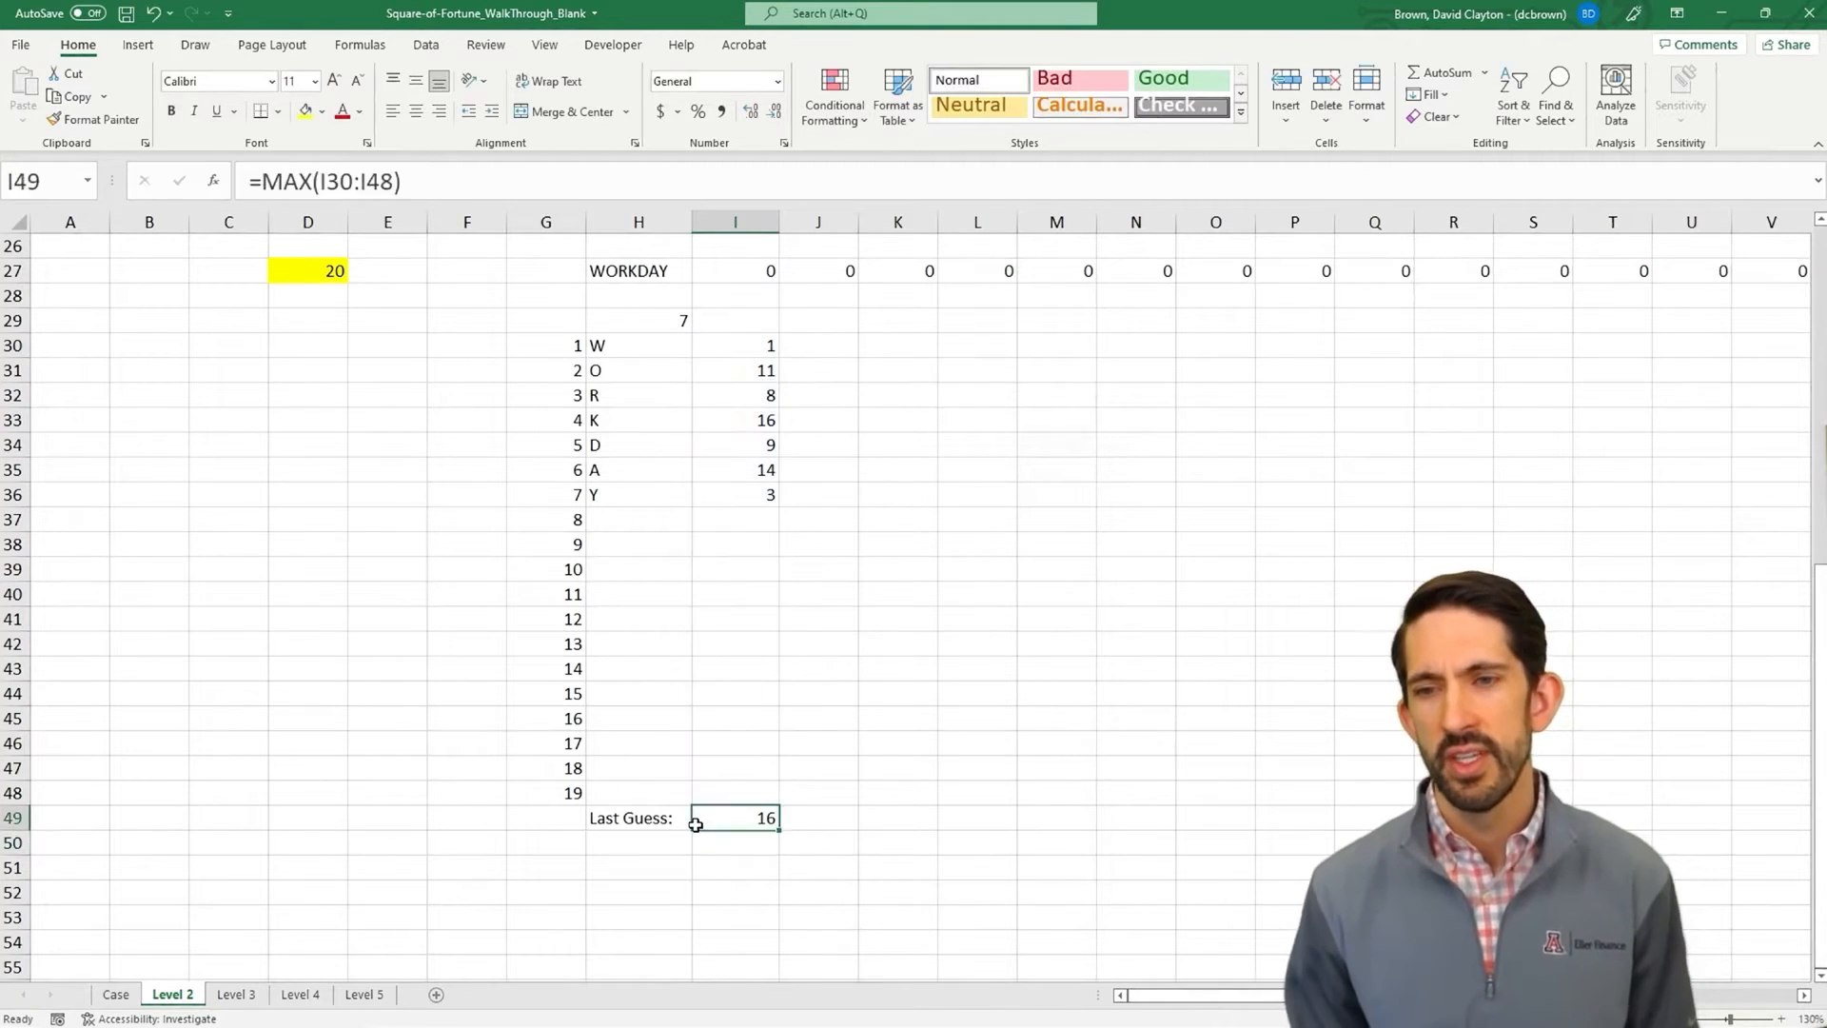
left_click(736, 421)
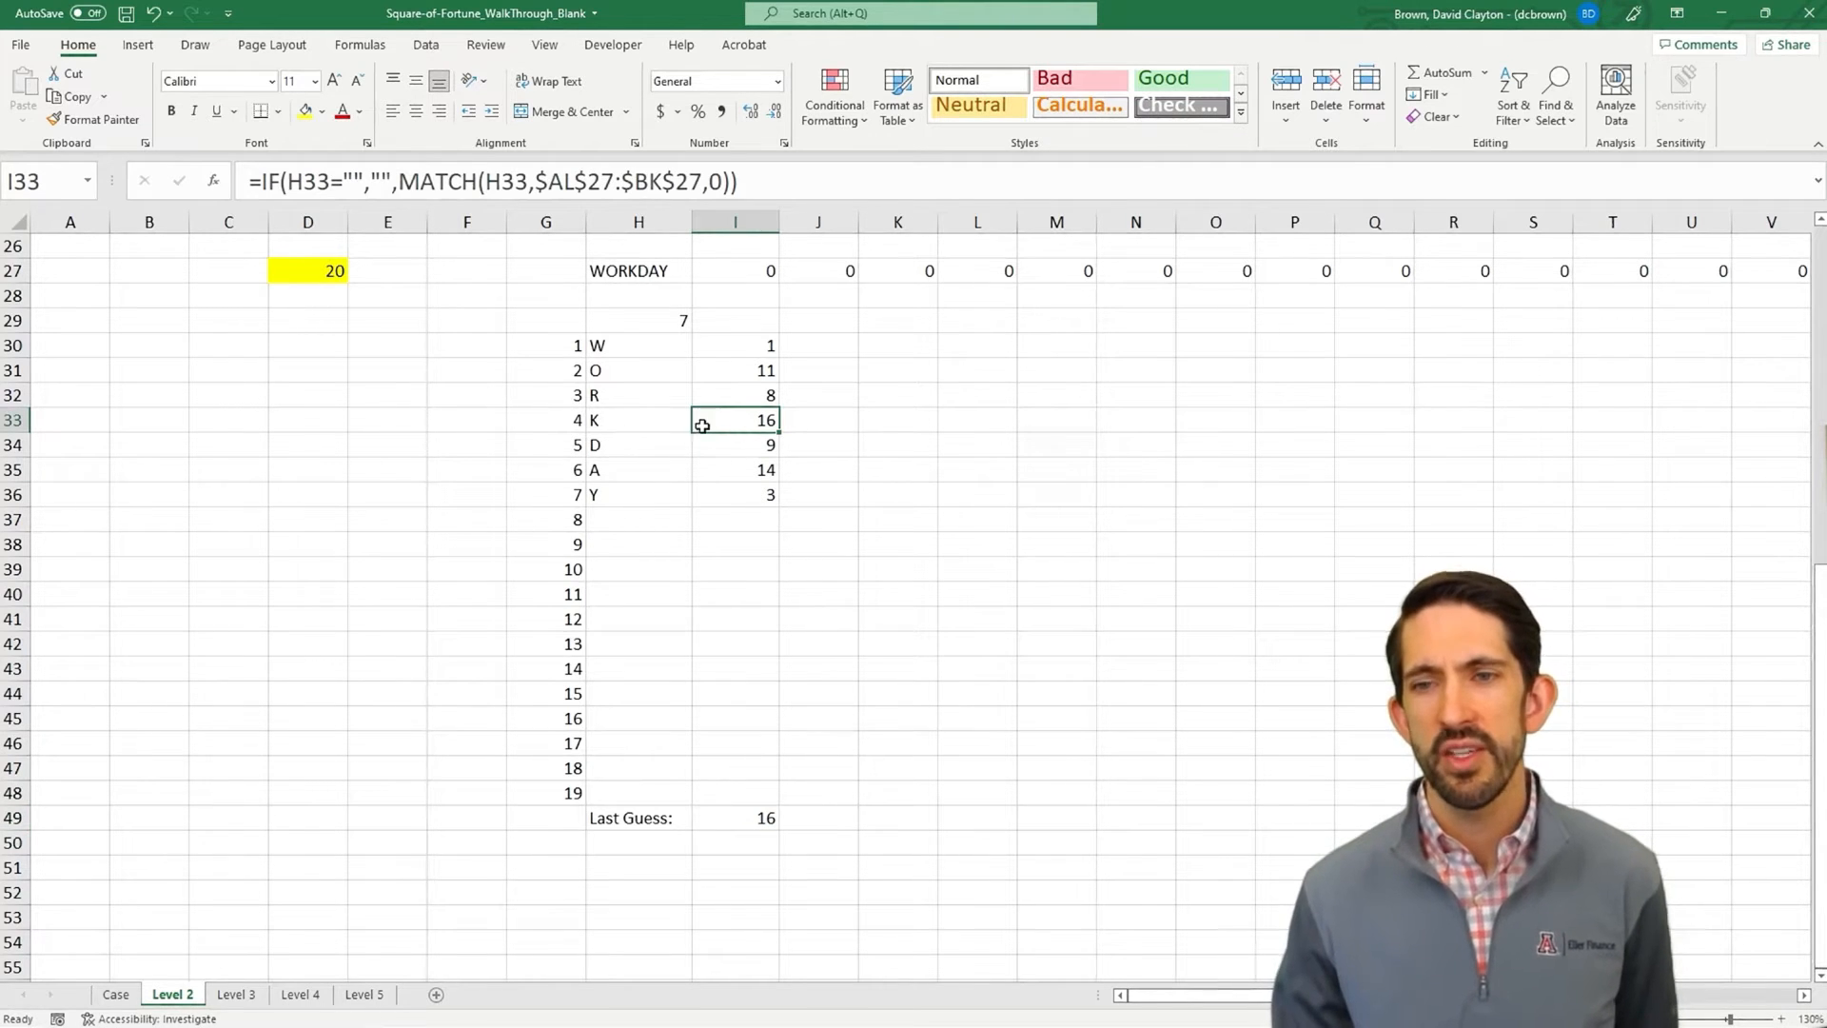
- Set the game selector in D27 to 0 and check the sample word's letter positions against the Last Guess result
left_click(317, 271)
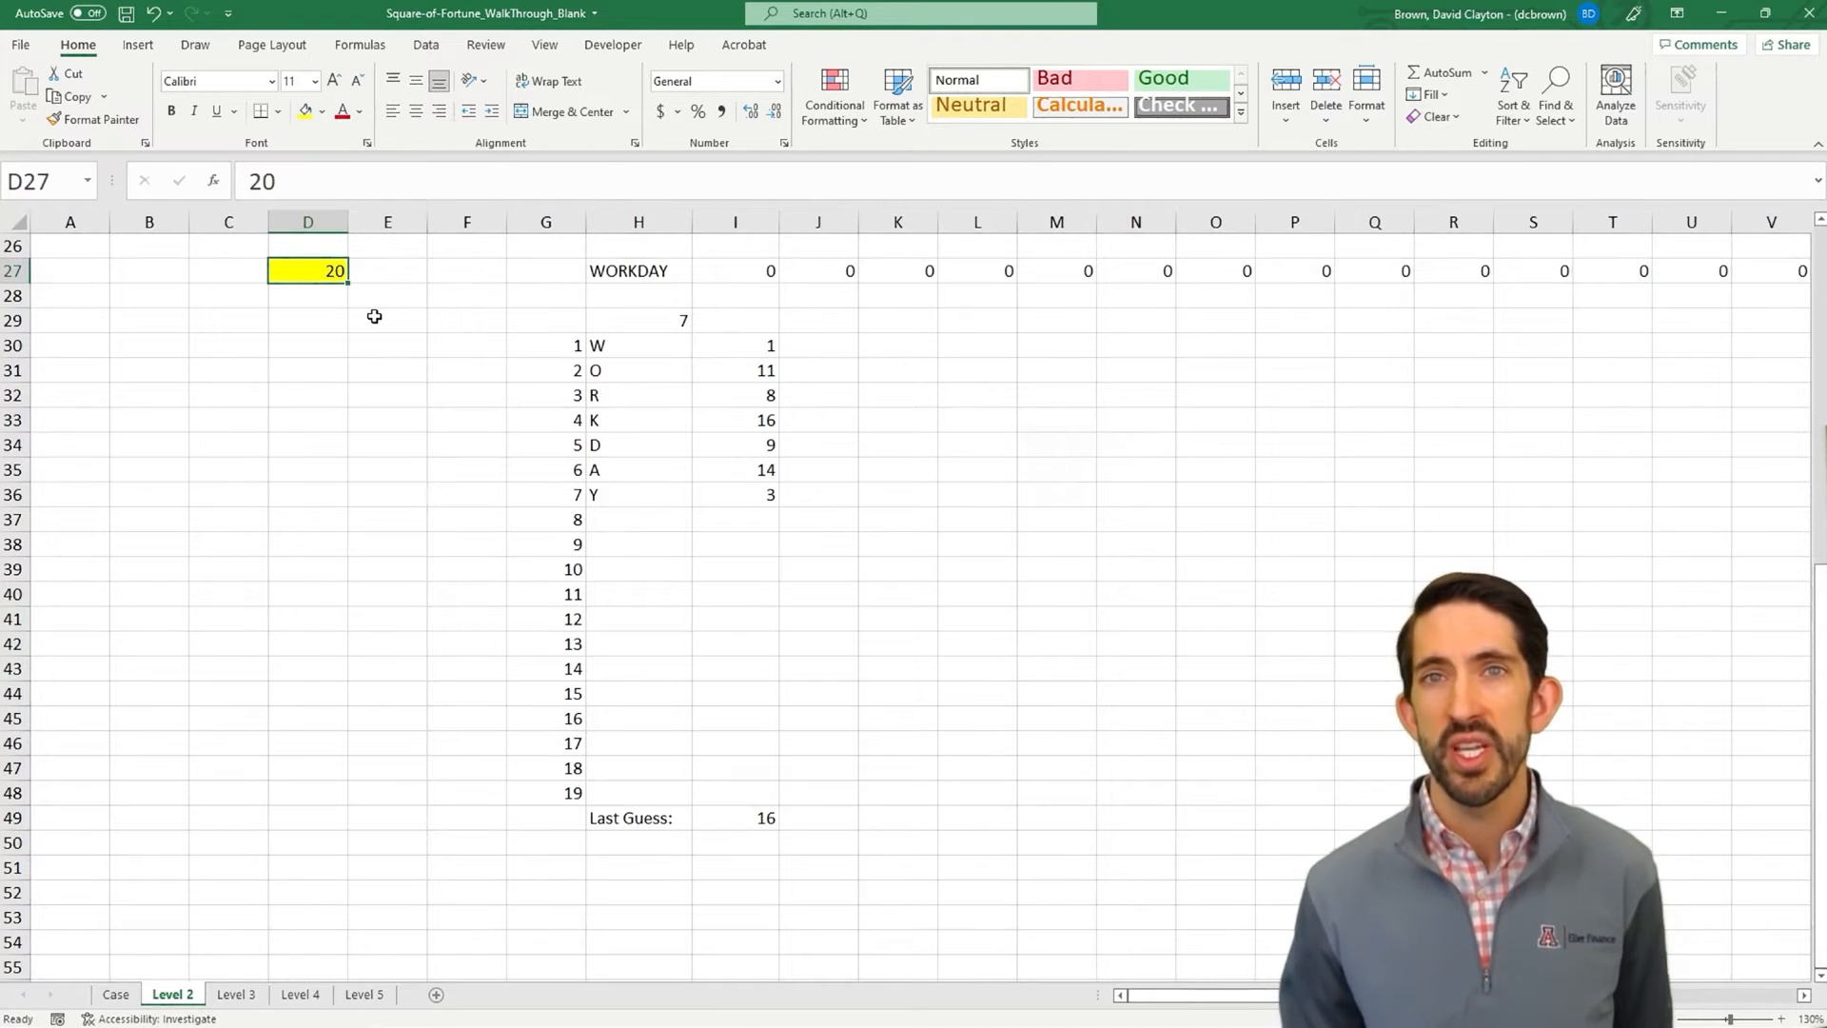
type("0")
key("Return")
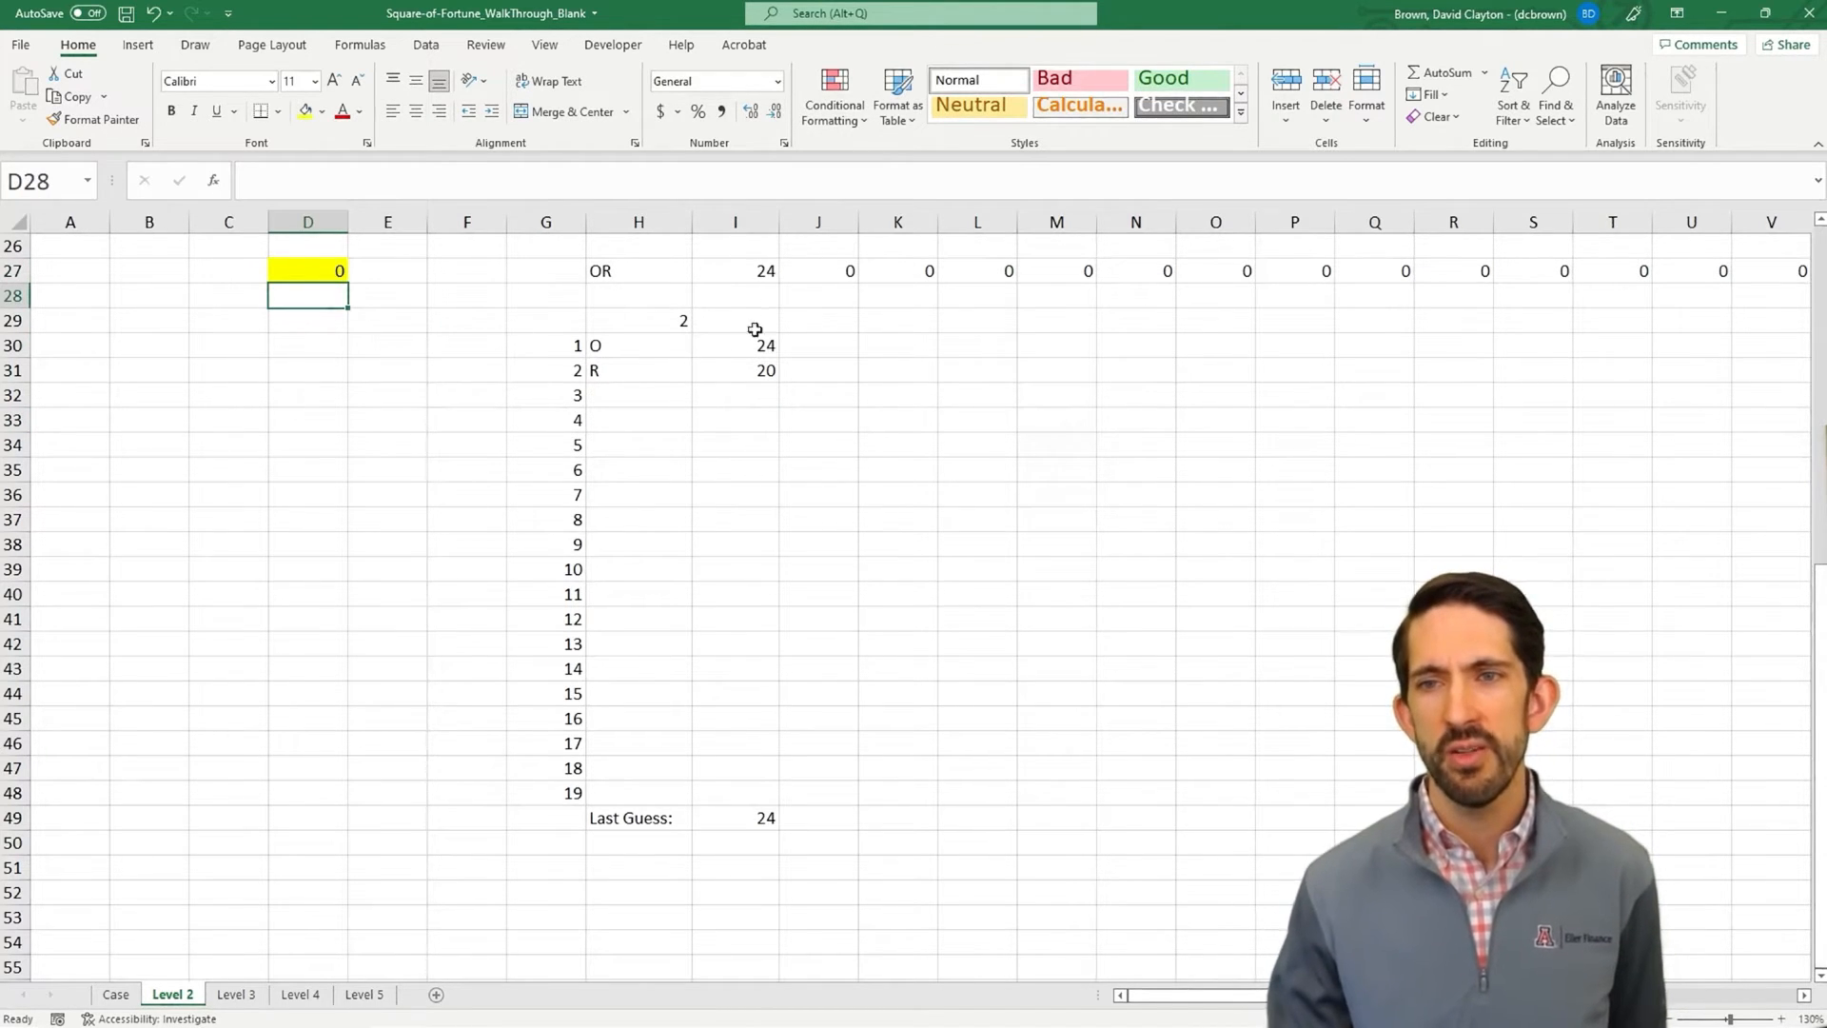
left_click(761, 354)
left_click(757, 370)
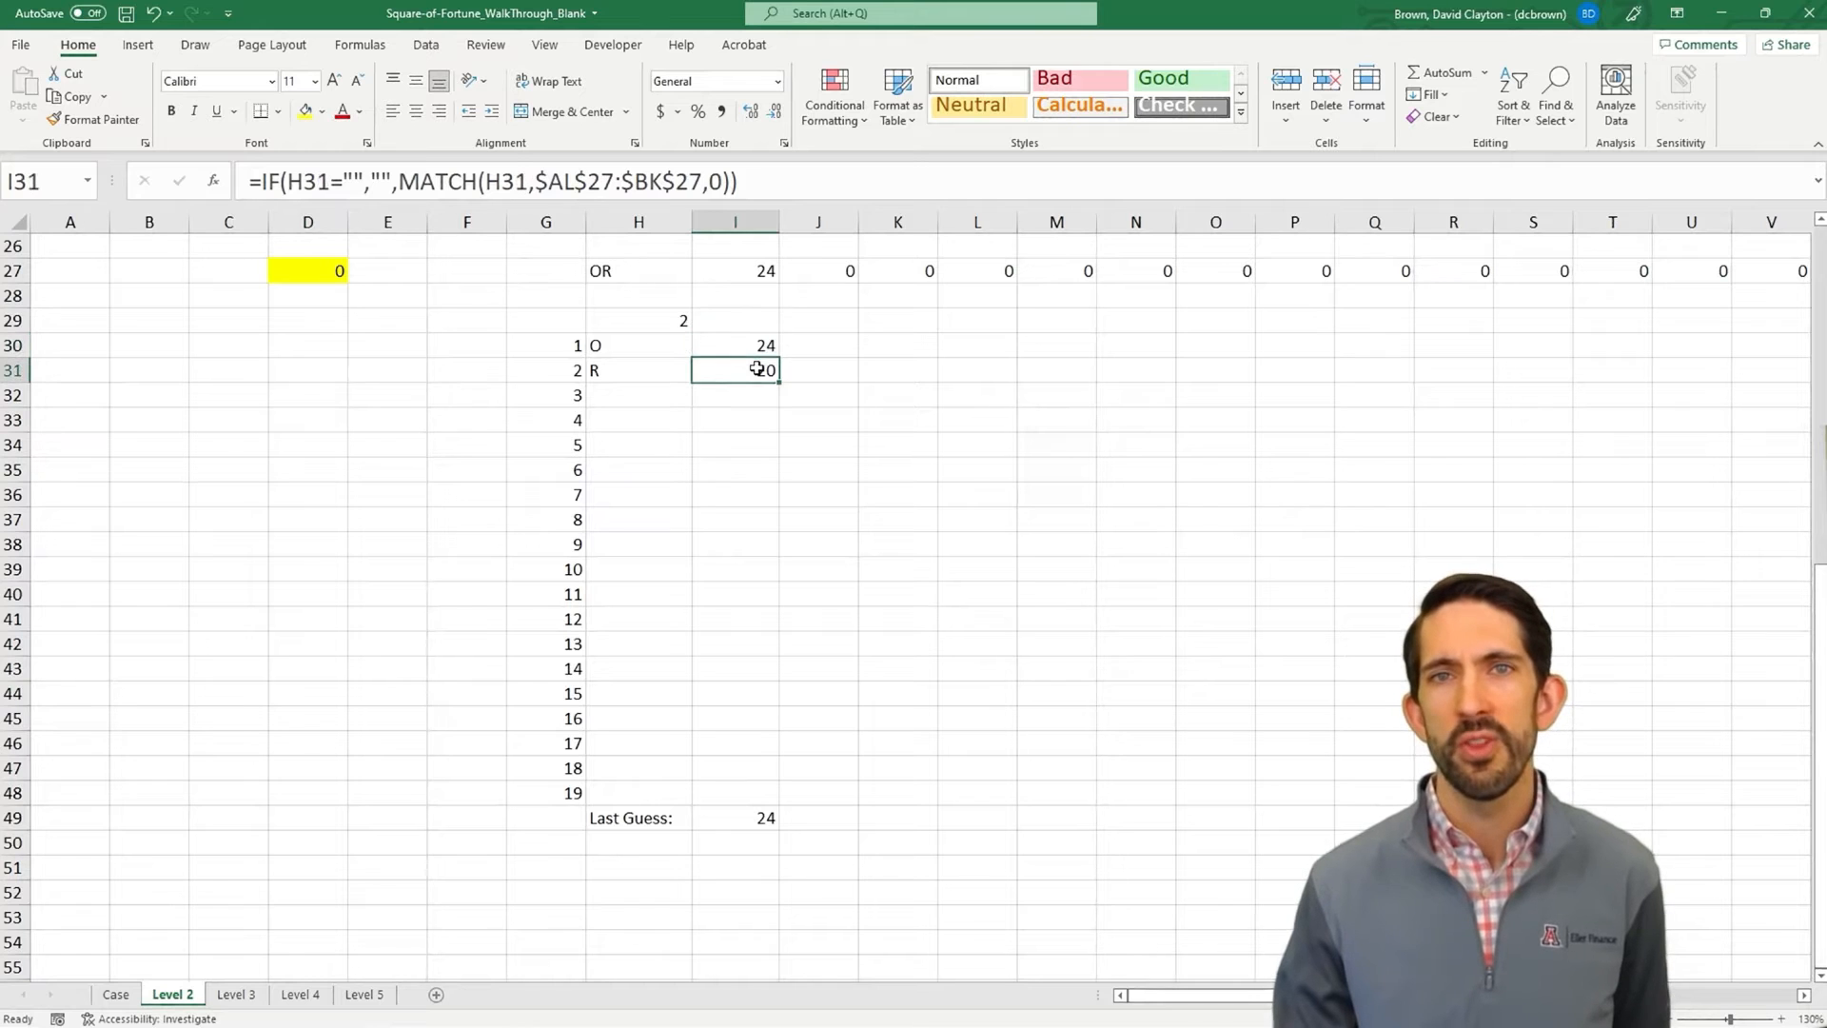
left_click(756, 820)
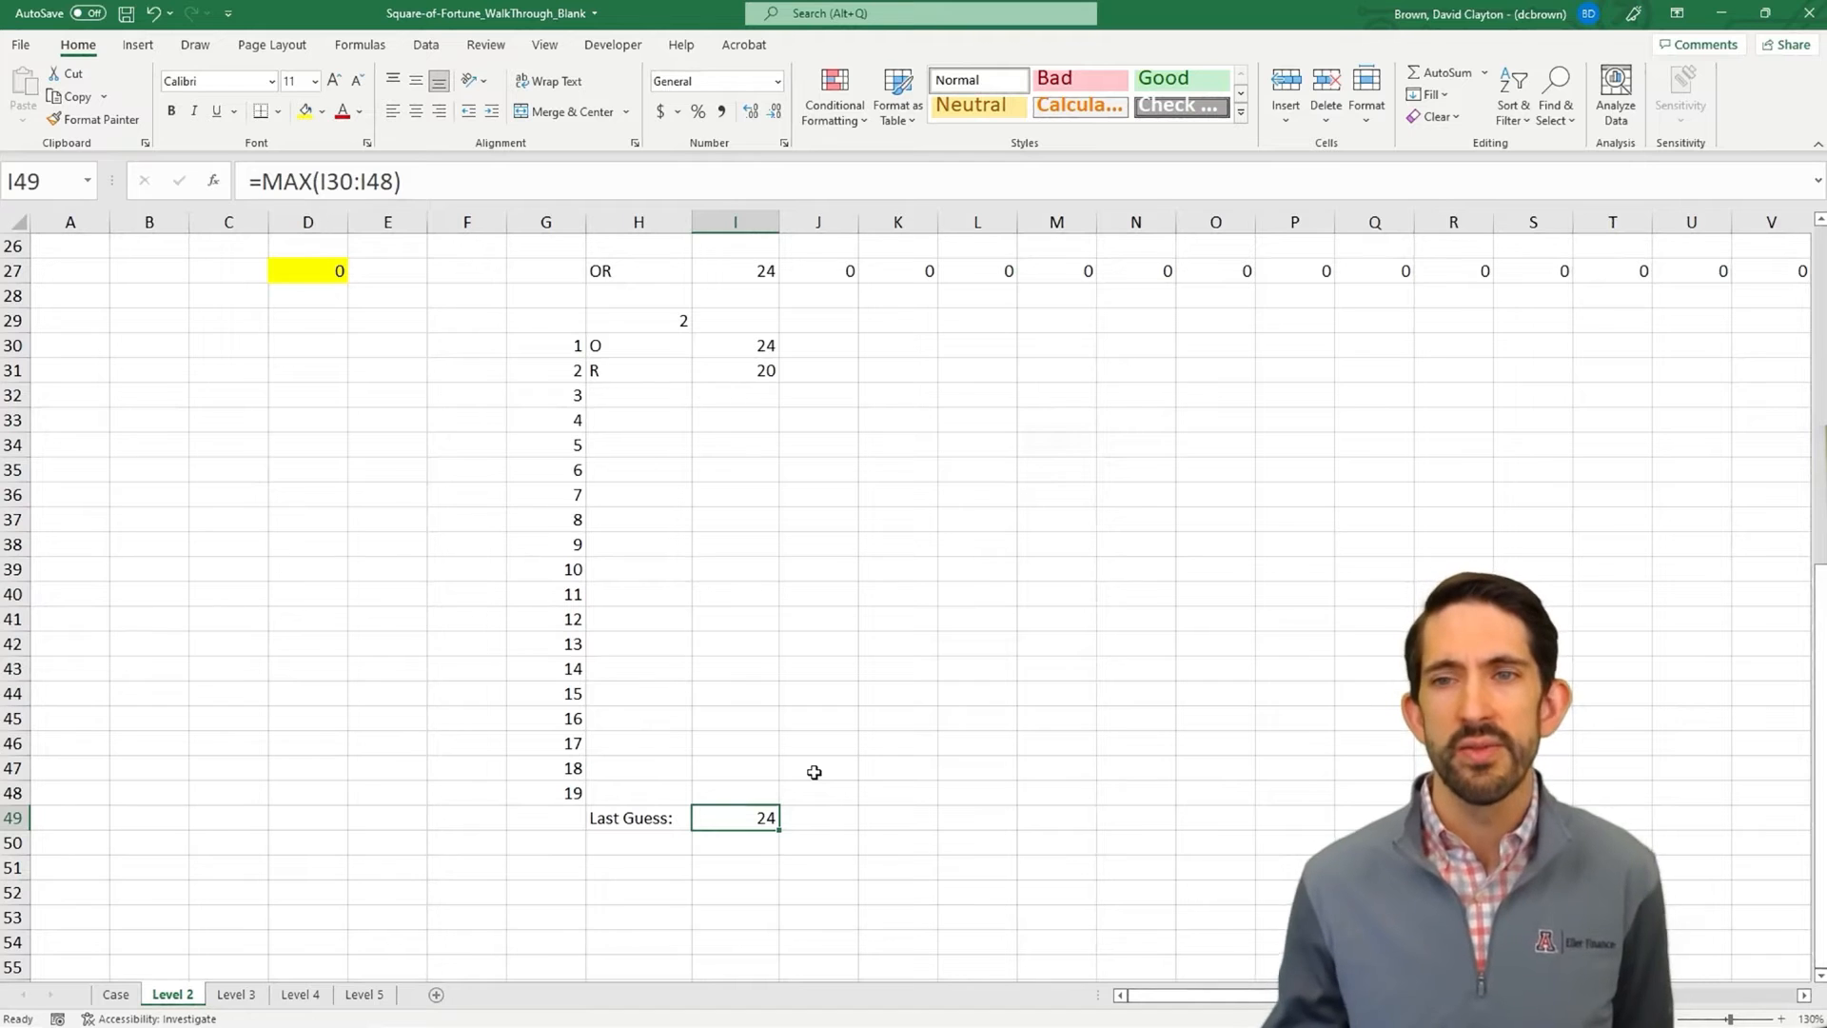
- Copy the game numbers 1 to 20 from E6:E25 into column B starting at B6
scroll(824, 752, "up", 1)
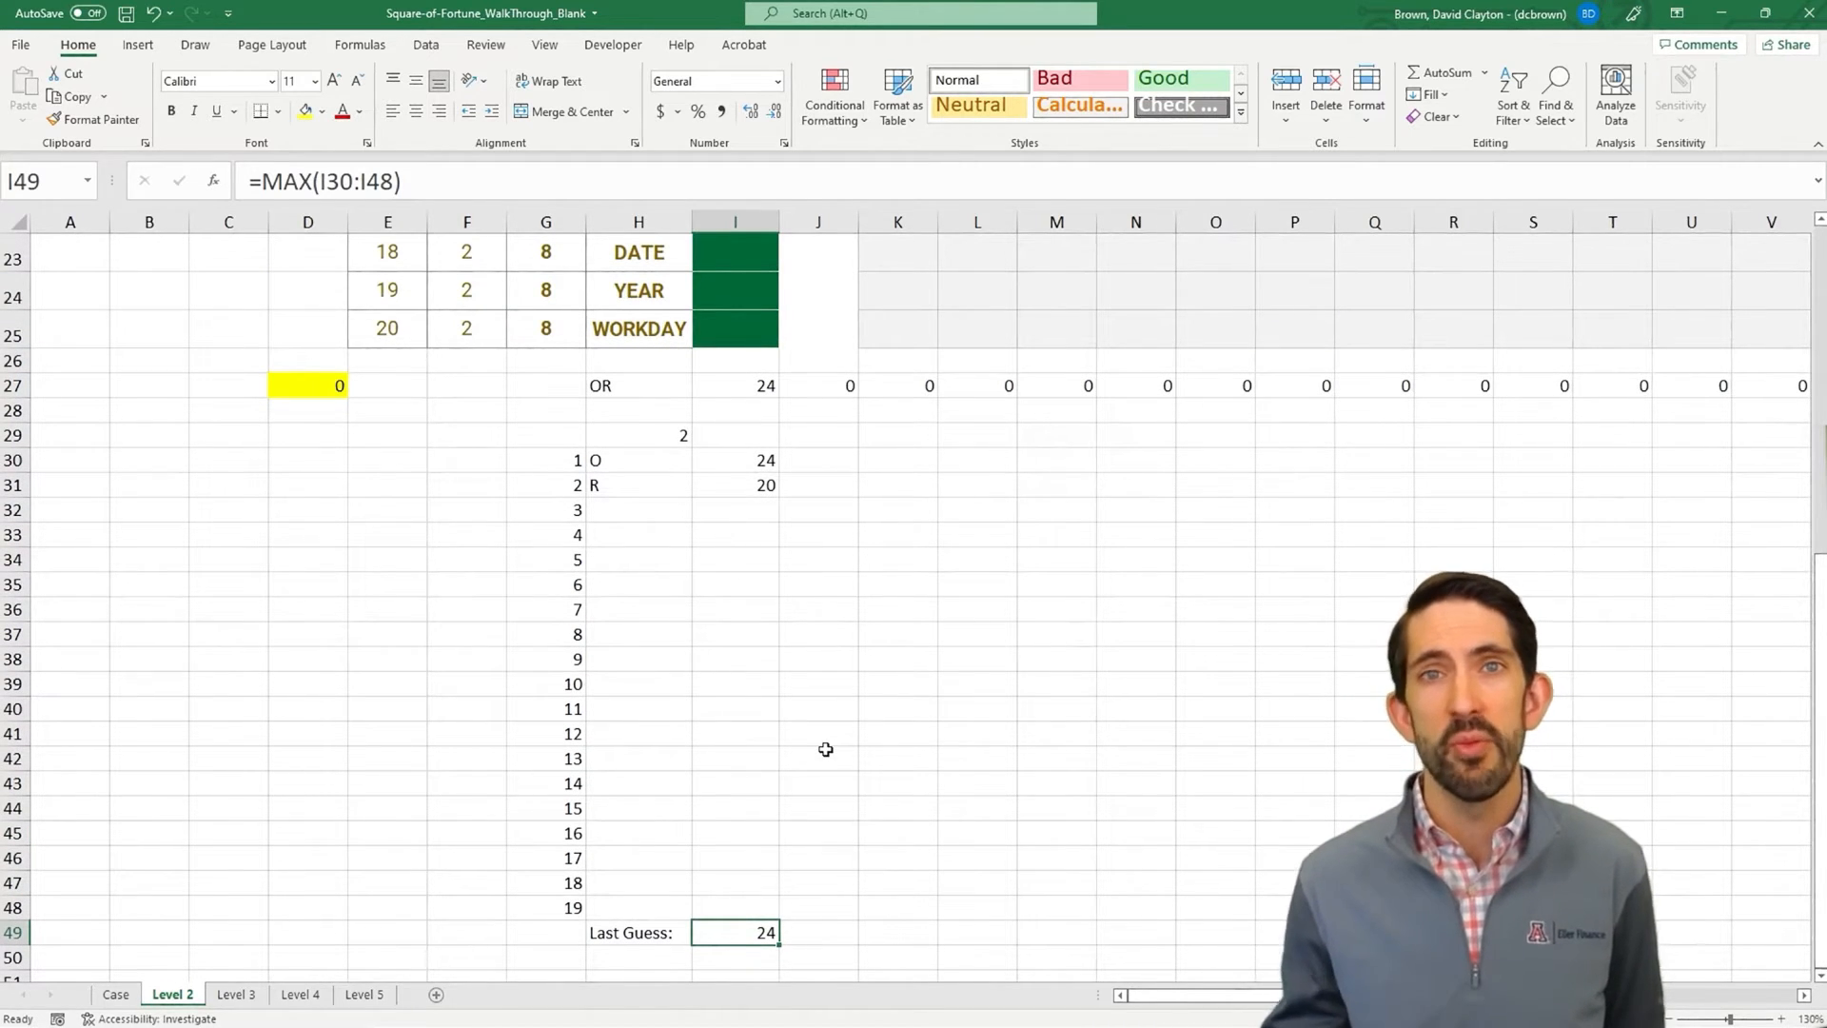
scroll(710, 510, "up", 6)
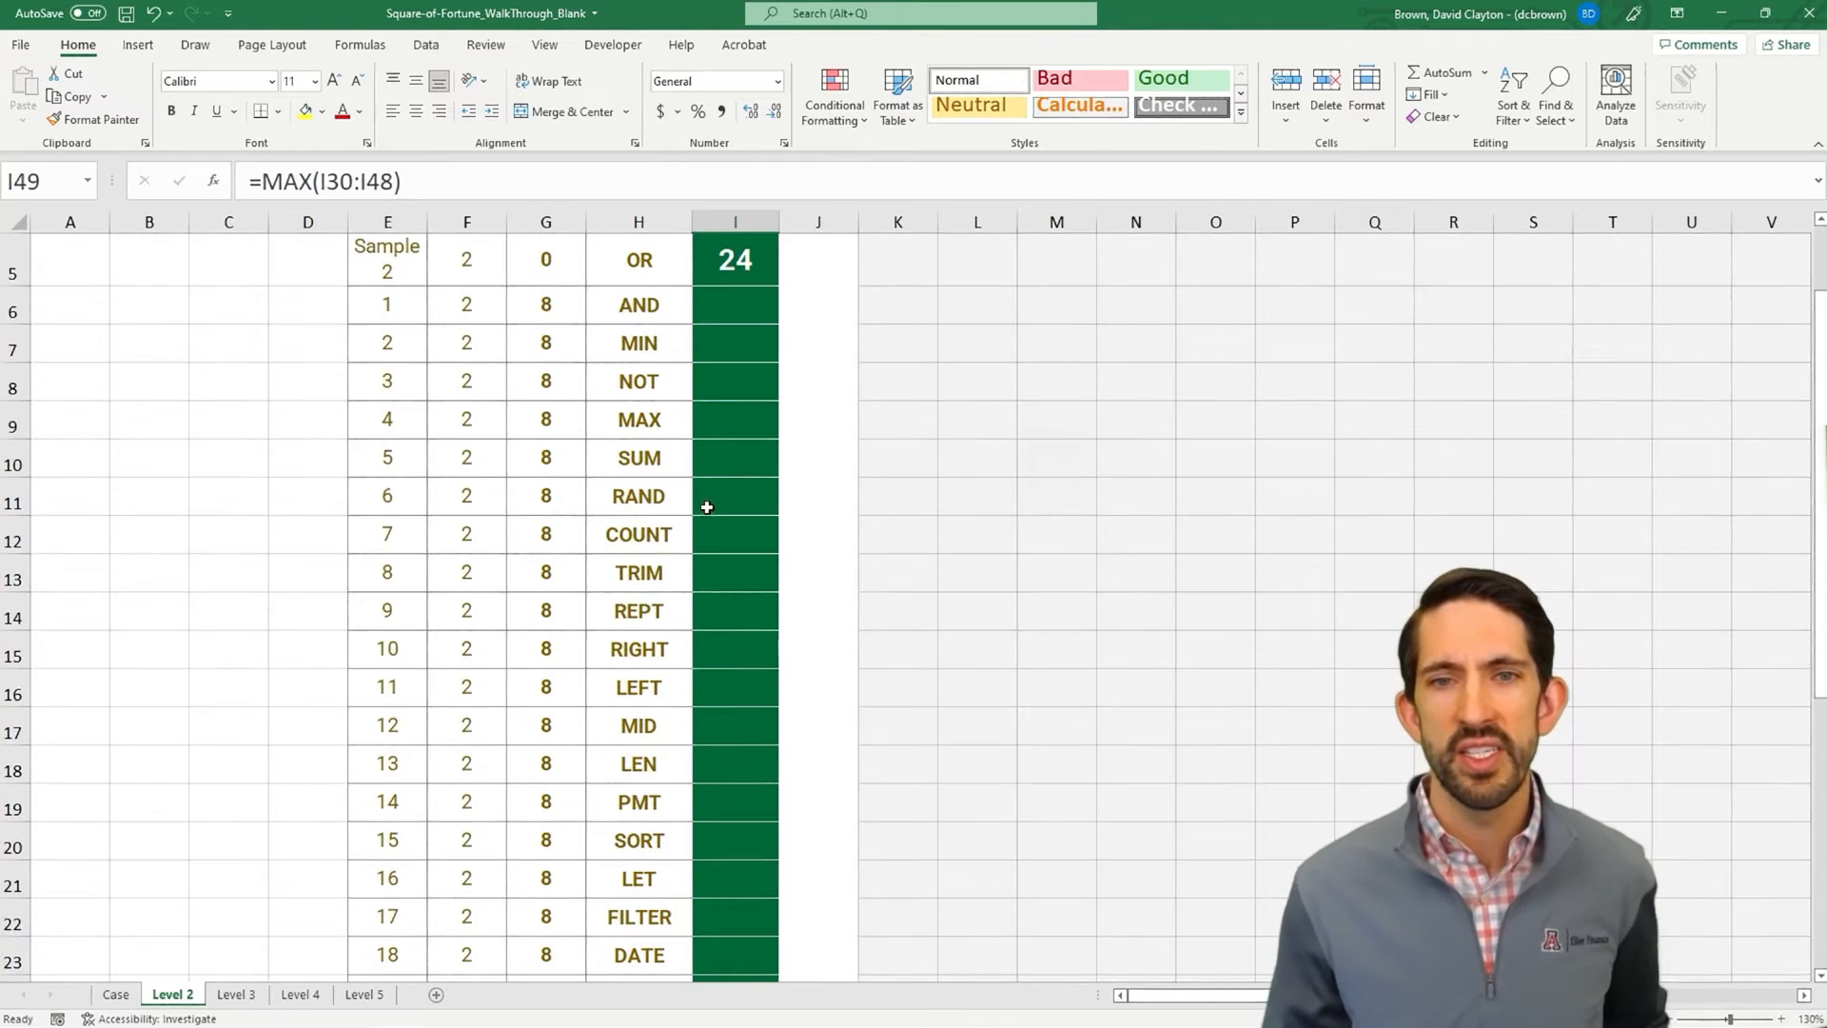
left_click(393, 307)
key("ctrl+shift+Down")
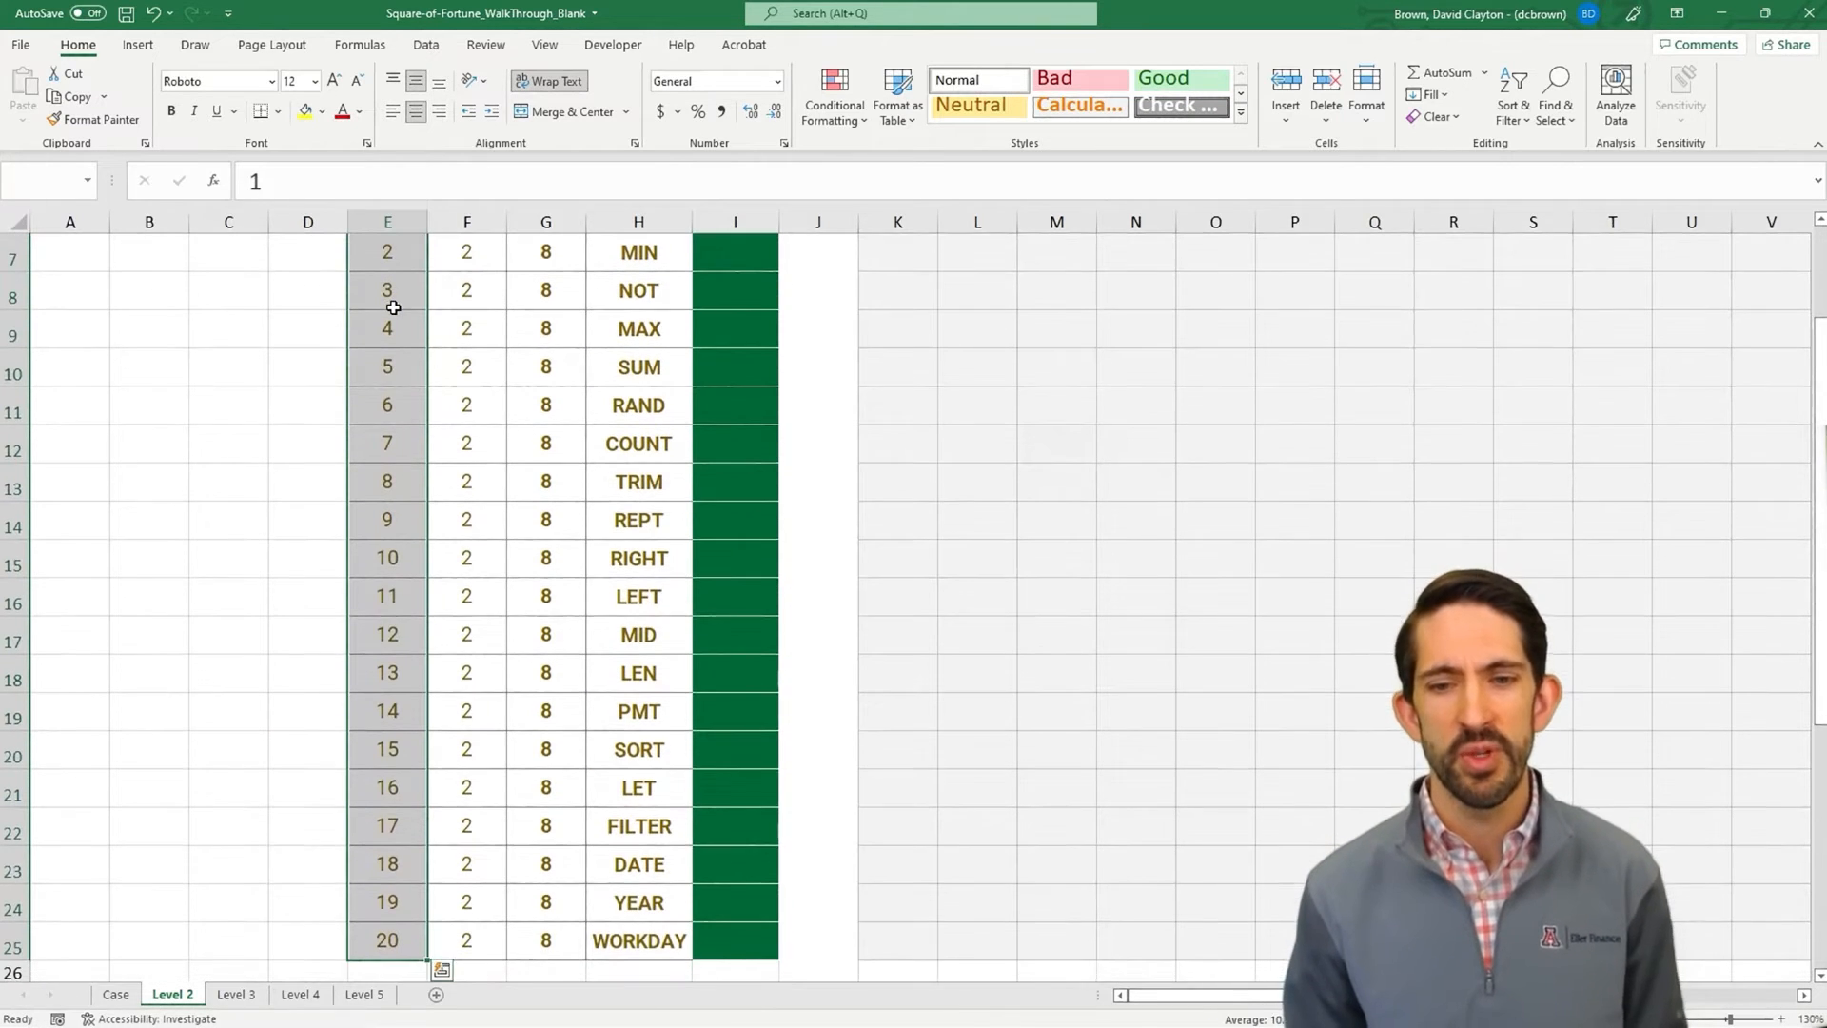
key("ctrl+c")
key("Left")
key("Left")
key("Left")
key("alt+e")
key("s")
key("Return")
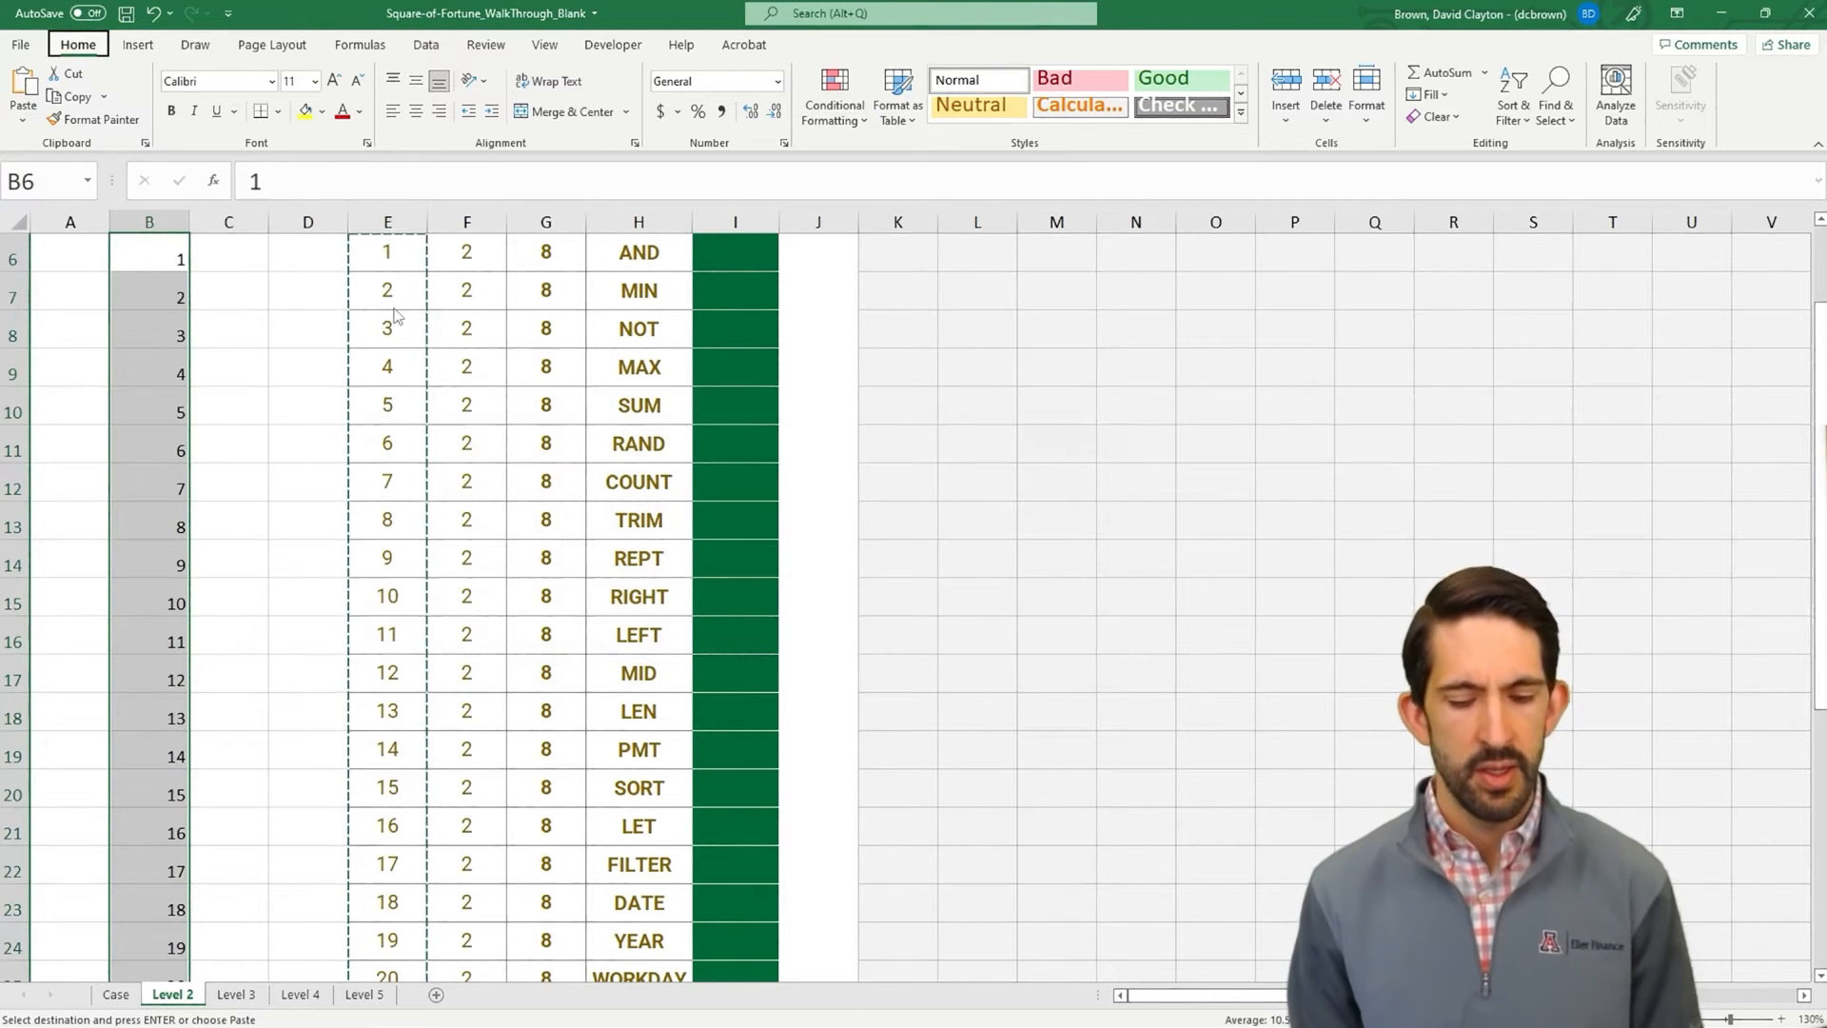
- Link C5 to the Last Guess result with =I49 and fill the cell yellow
key("Up")
left_click(209, 266)
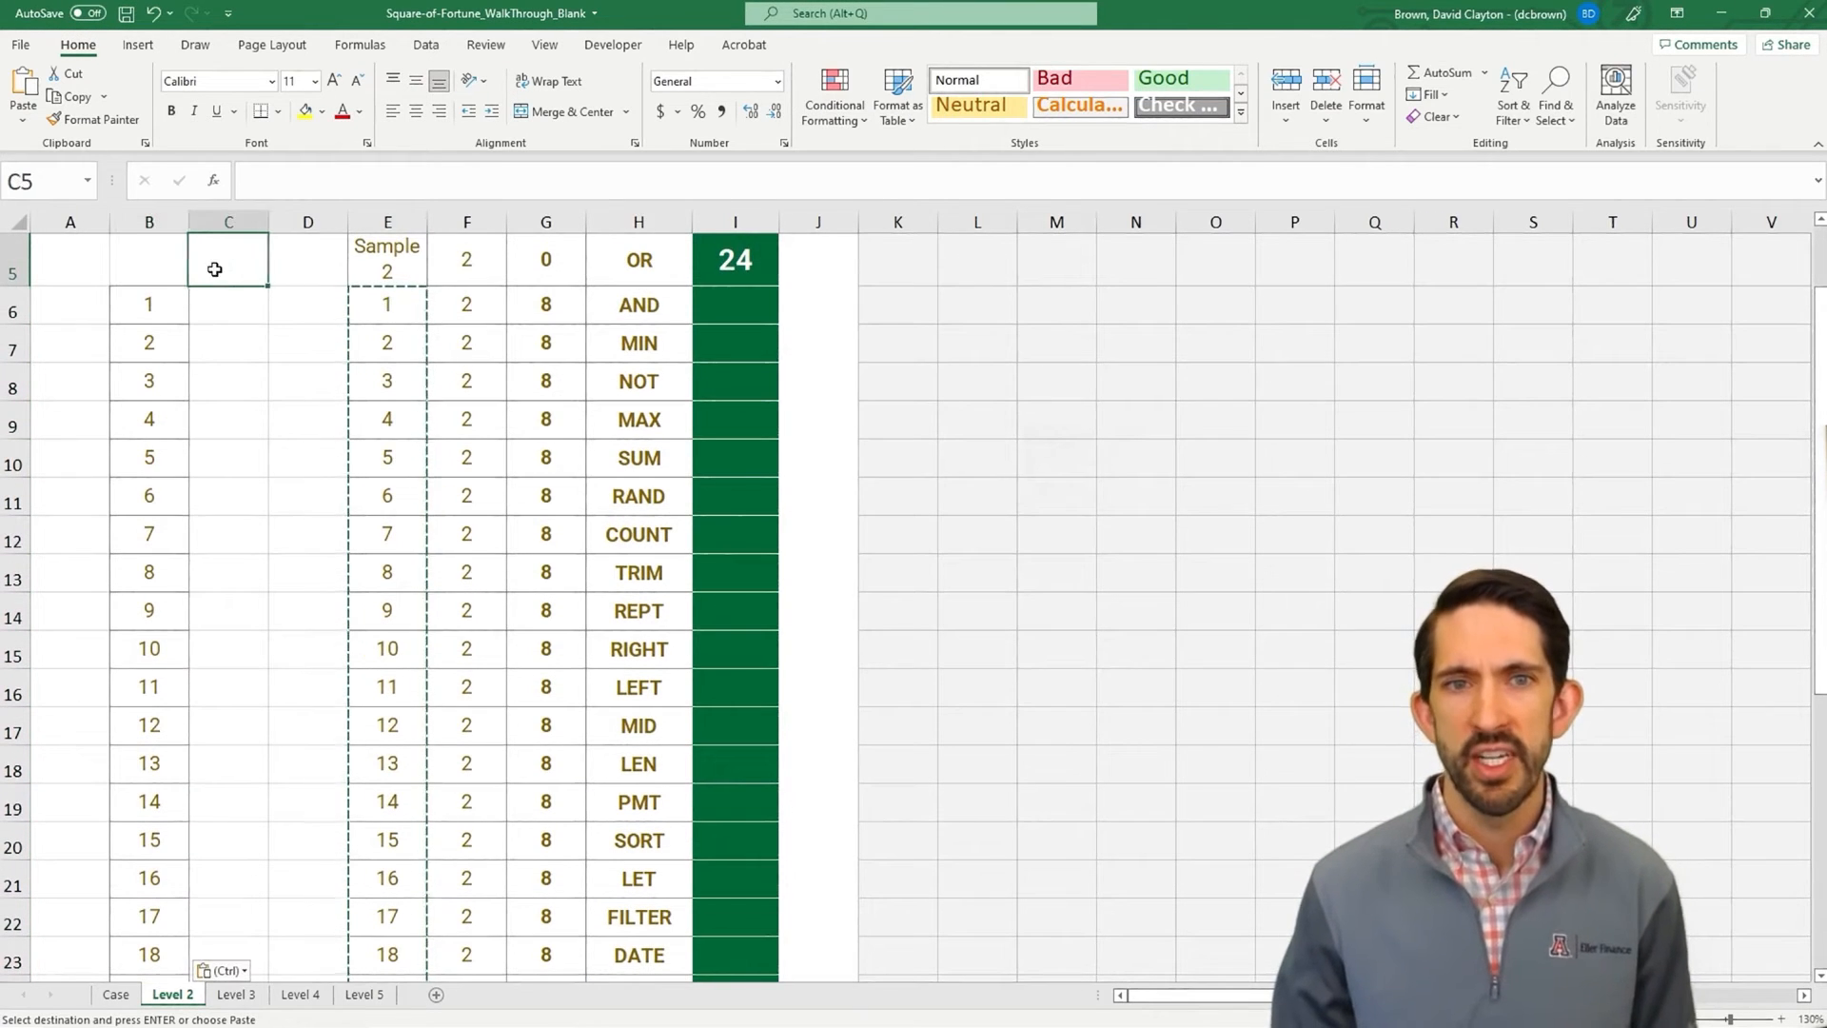
type("=")
scroll(750, 552, "down", 9)
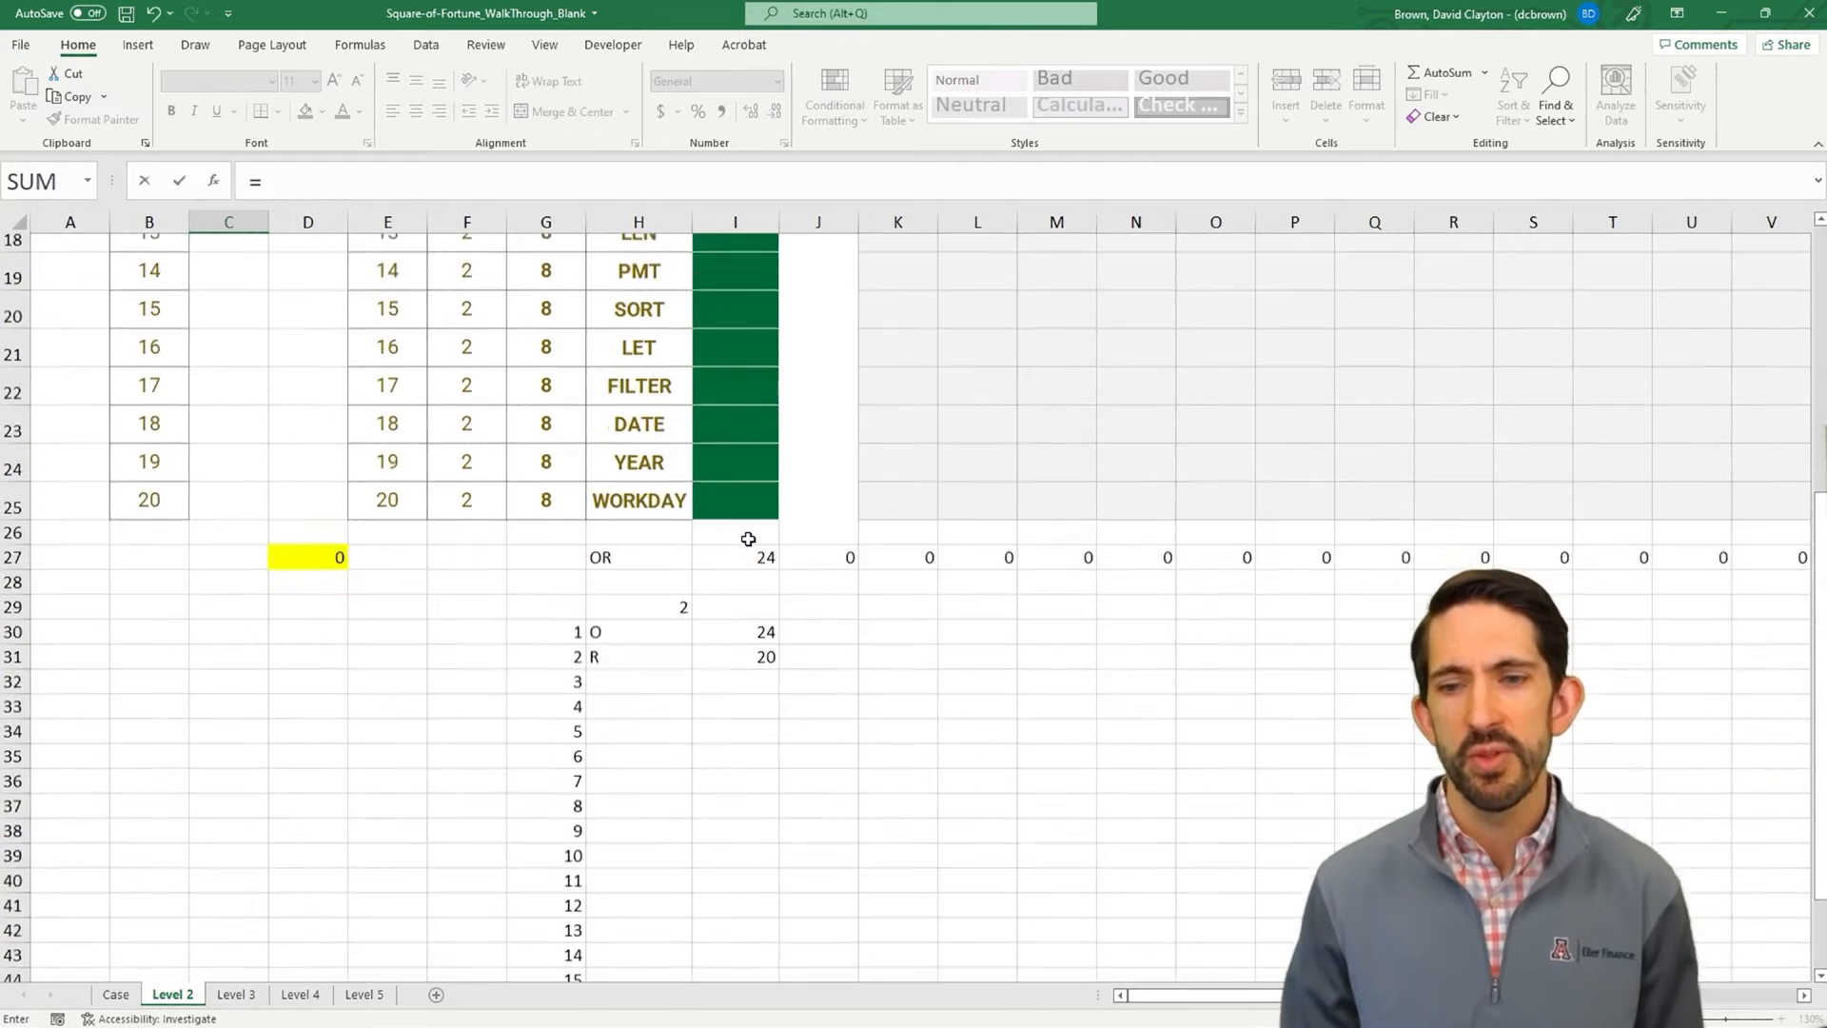
left_click(752, 669)
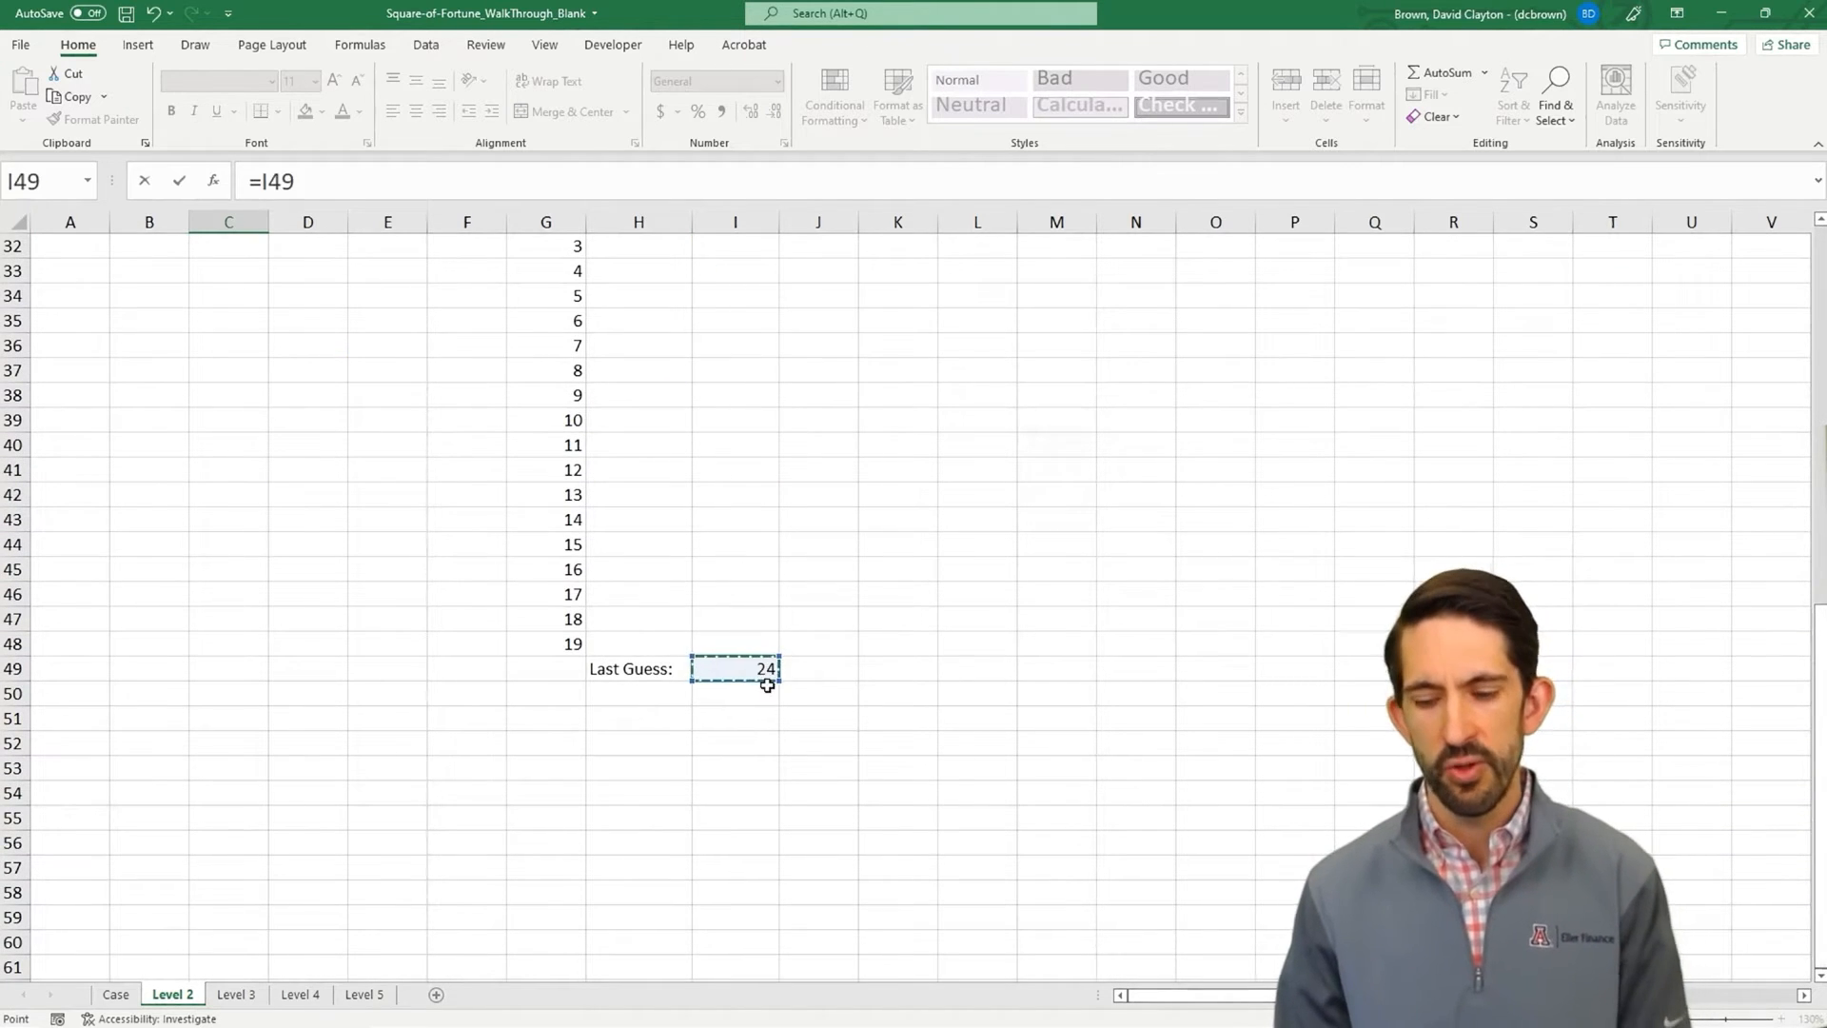
key("Return")
left_click(252, 376)
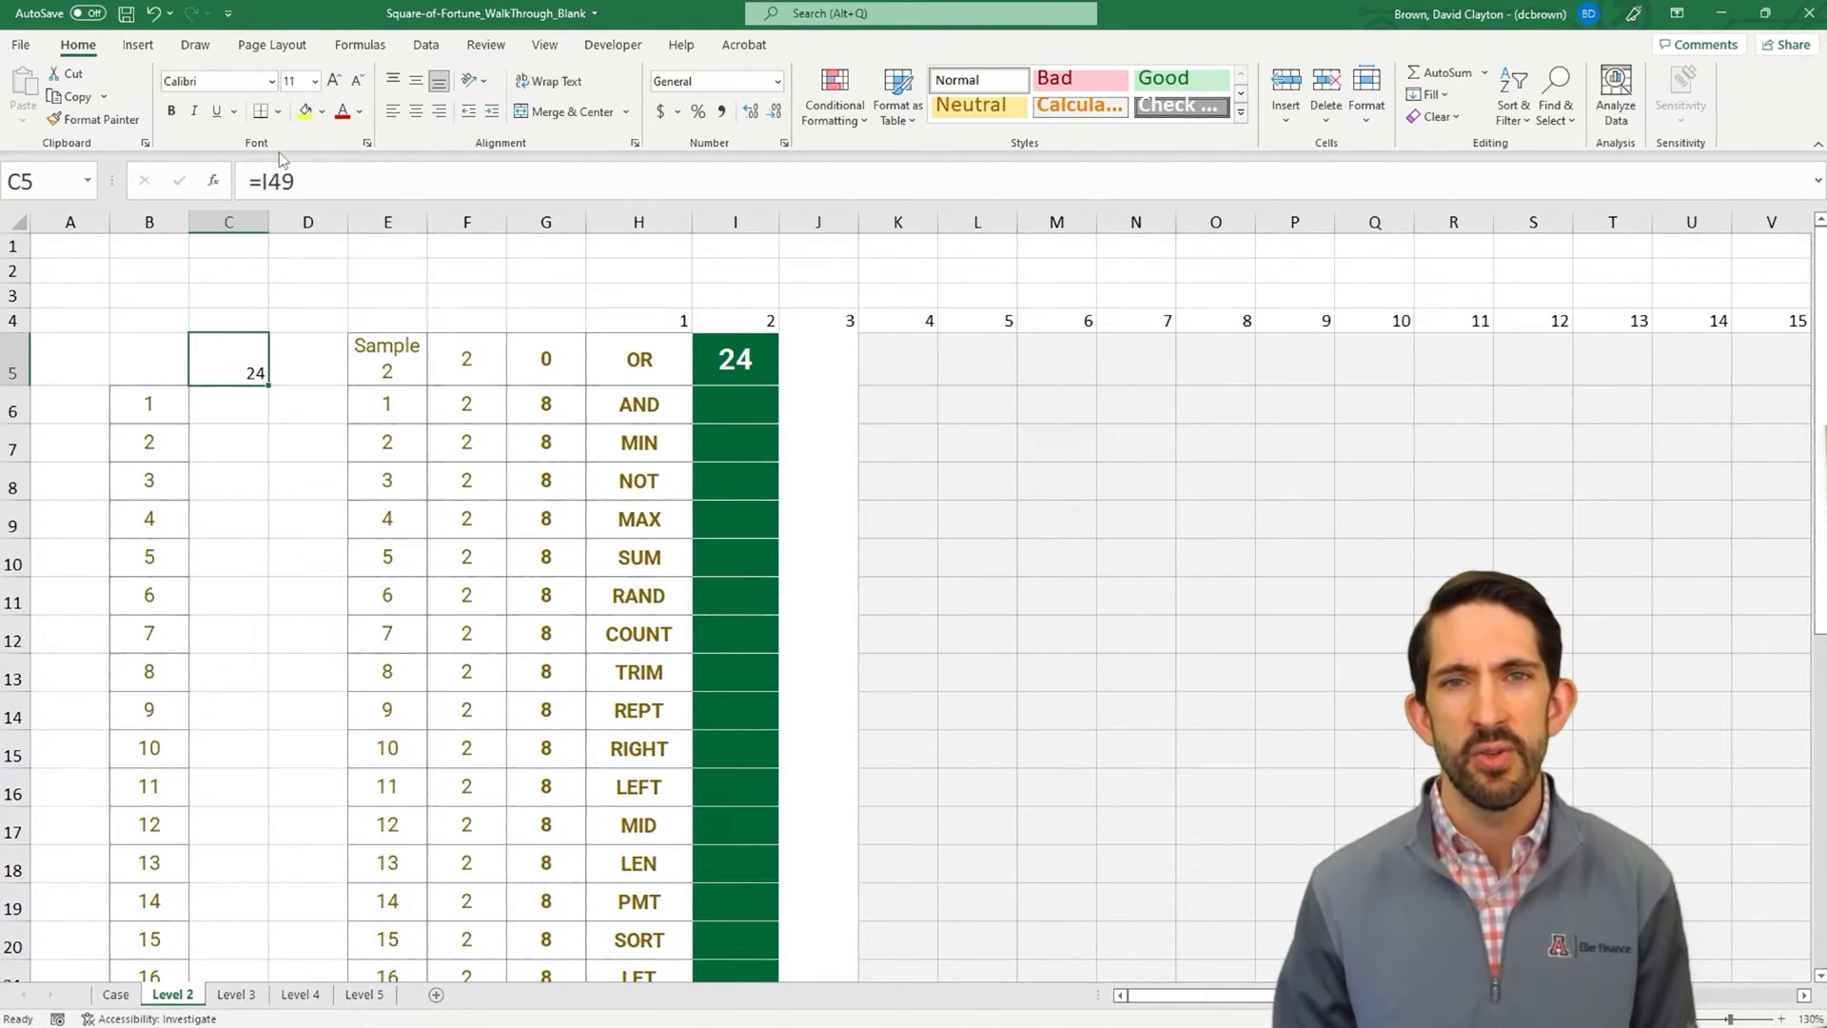
left_click(308, 112)
- Create a what-if data table over B5:C25 using D27 as the column input cell
left_click_drag(171, 359, 176, 364)
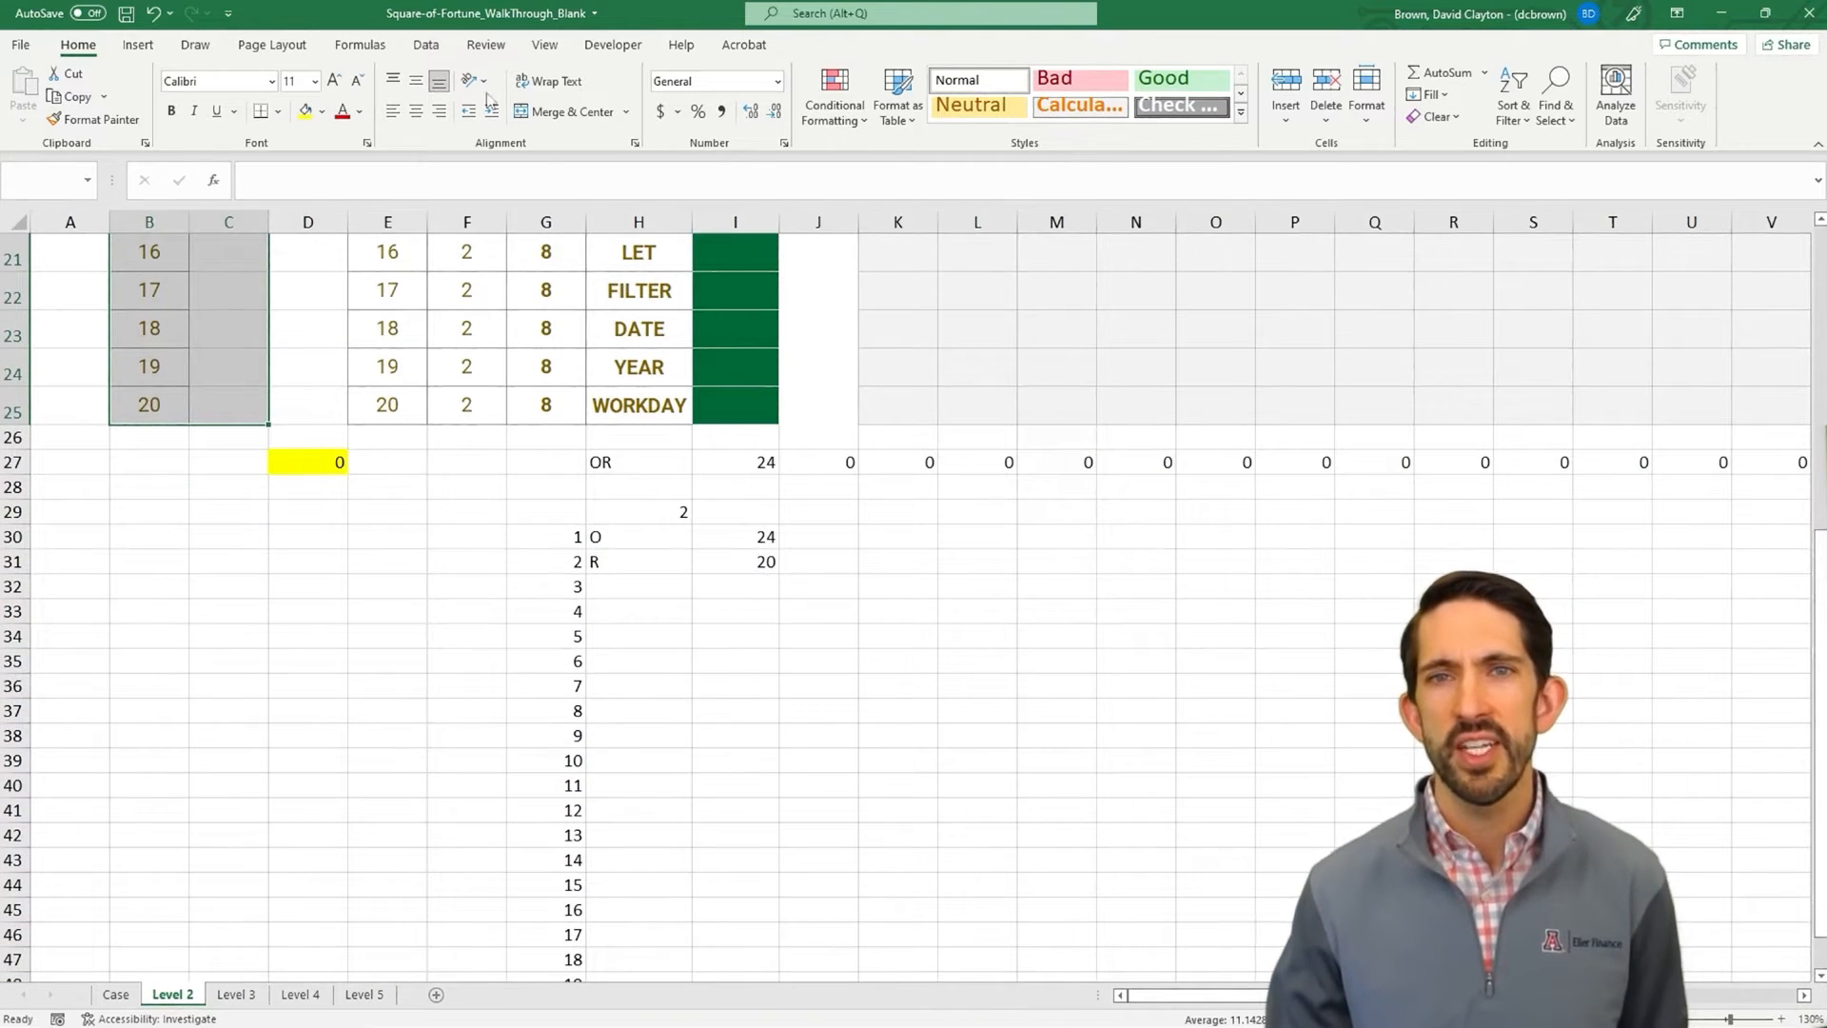
left_click(421, 46)
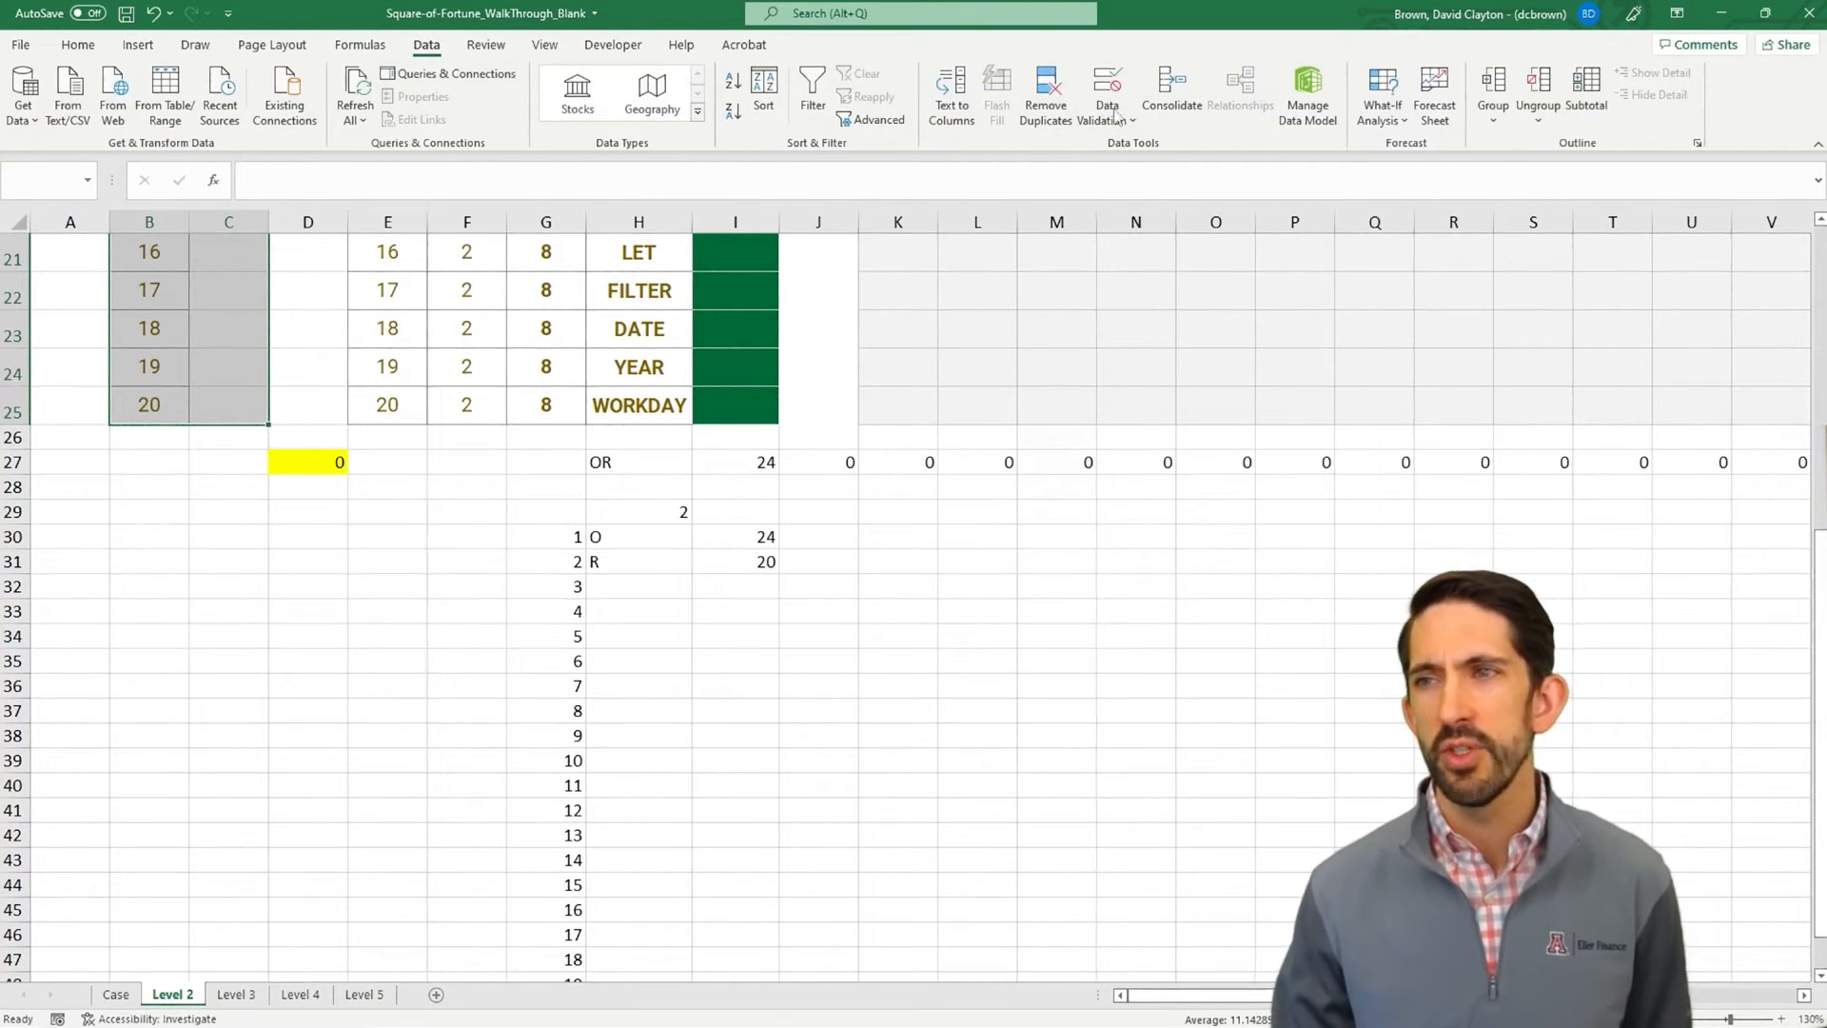
left_click(1382, 106)
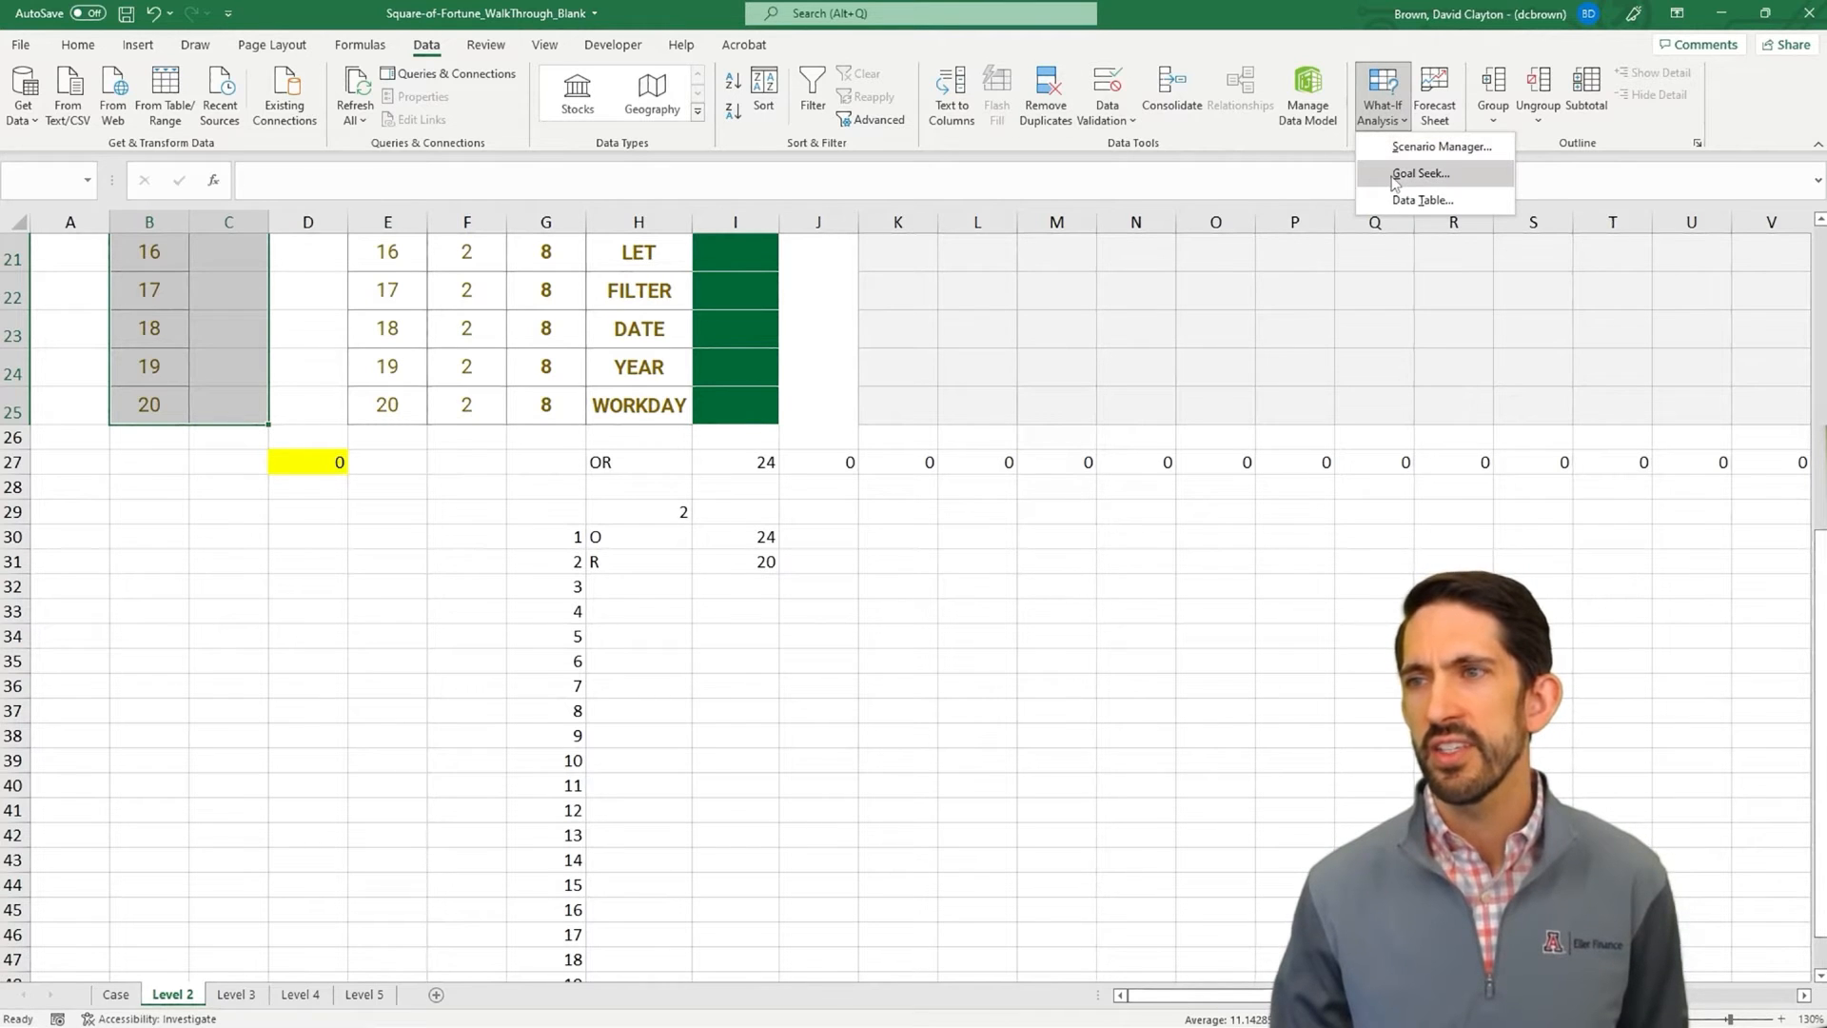
left_click(1401, 199)
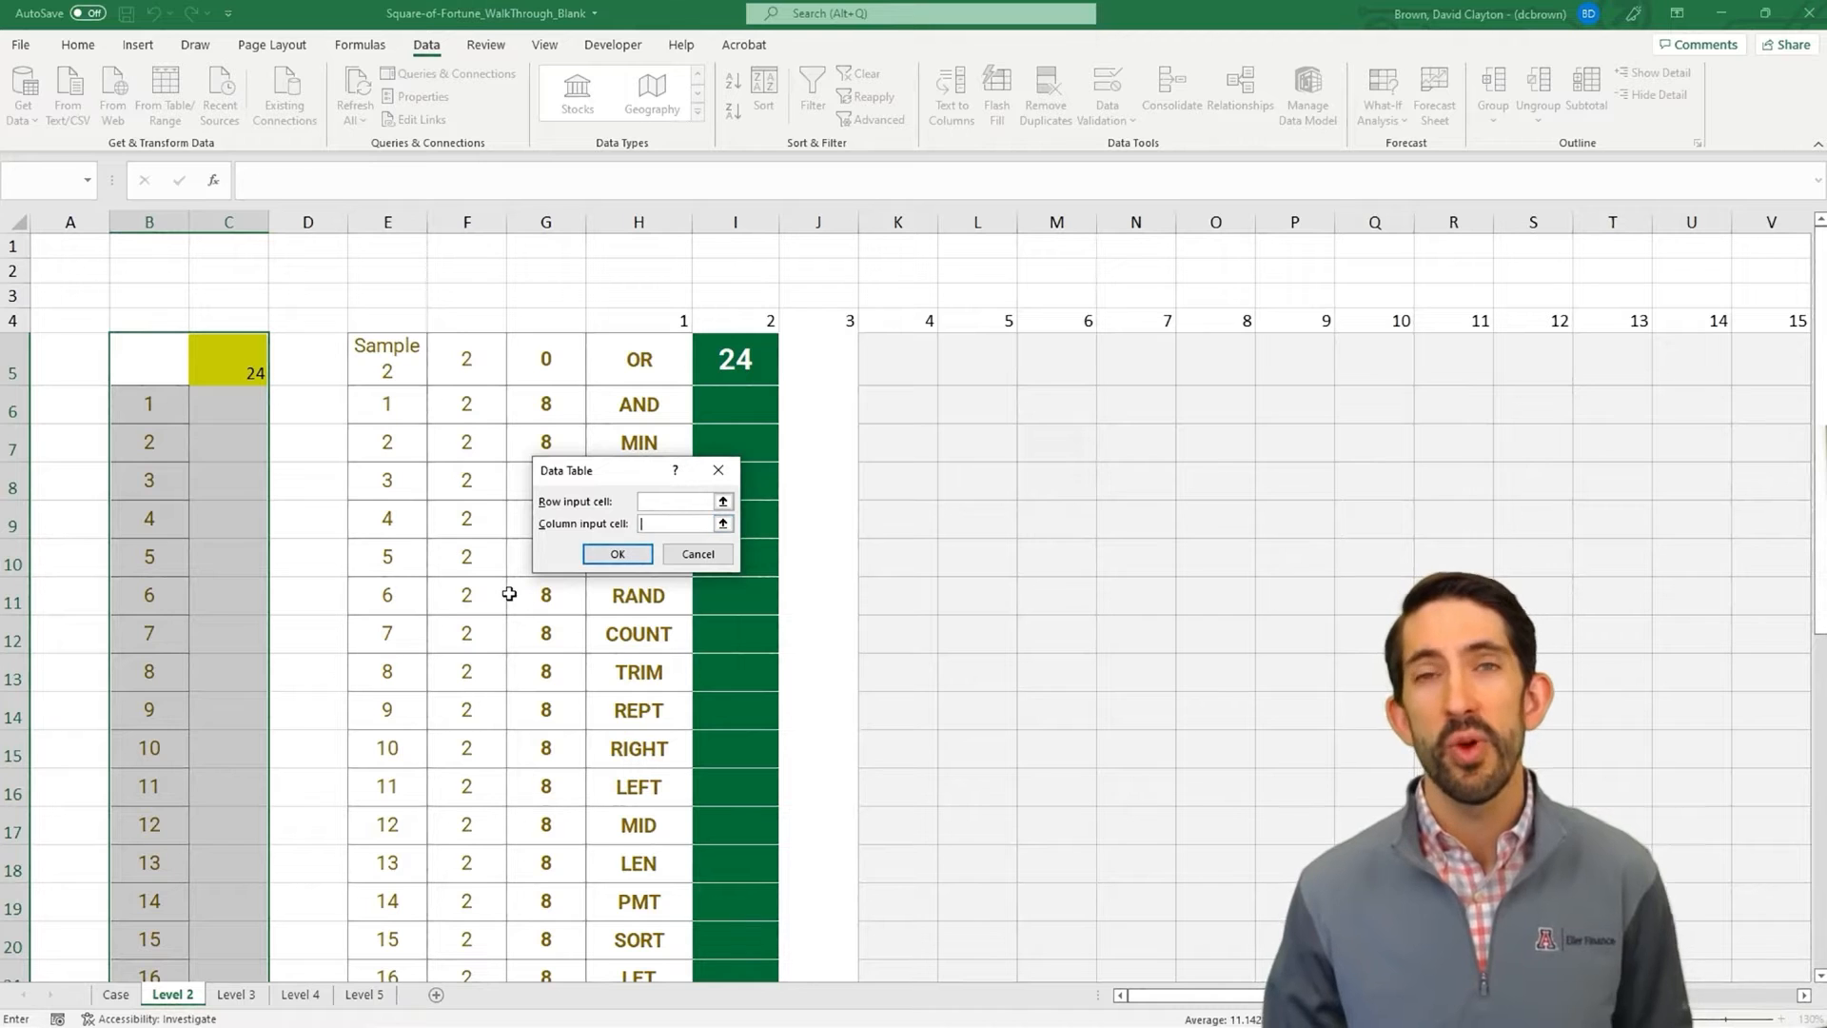
scroll(376, 628, "down", 5)
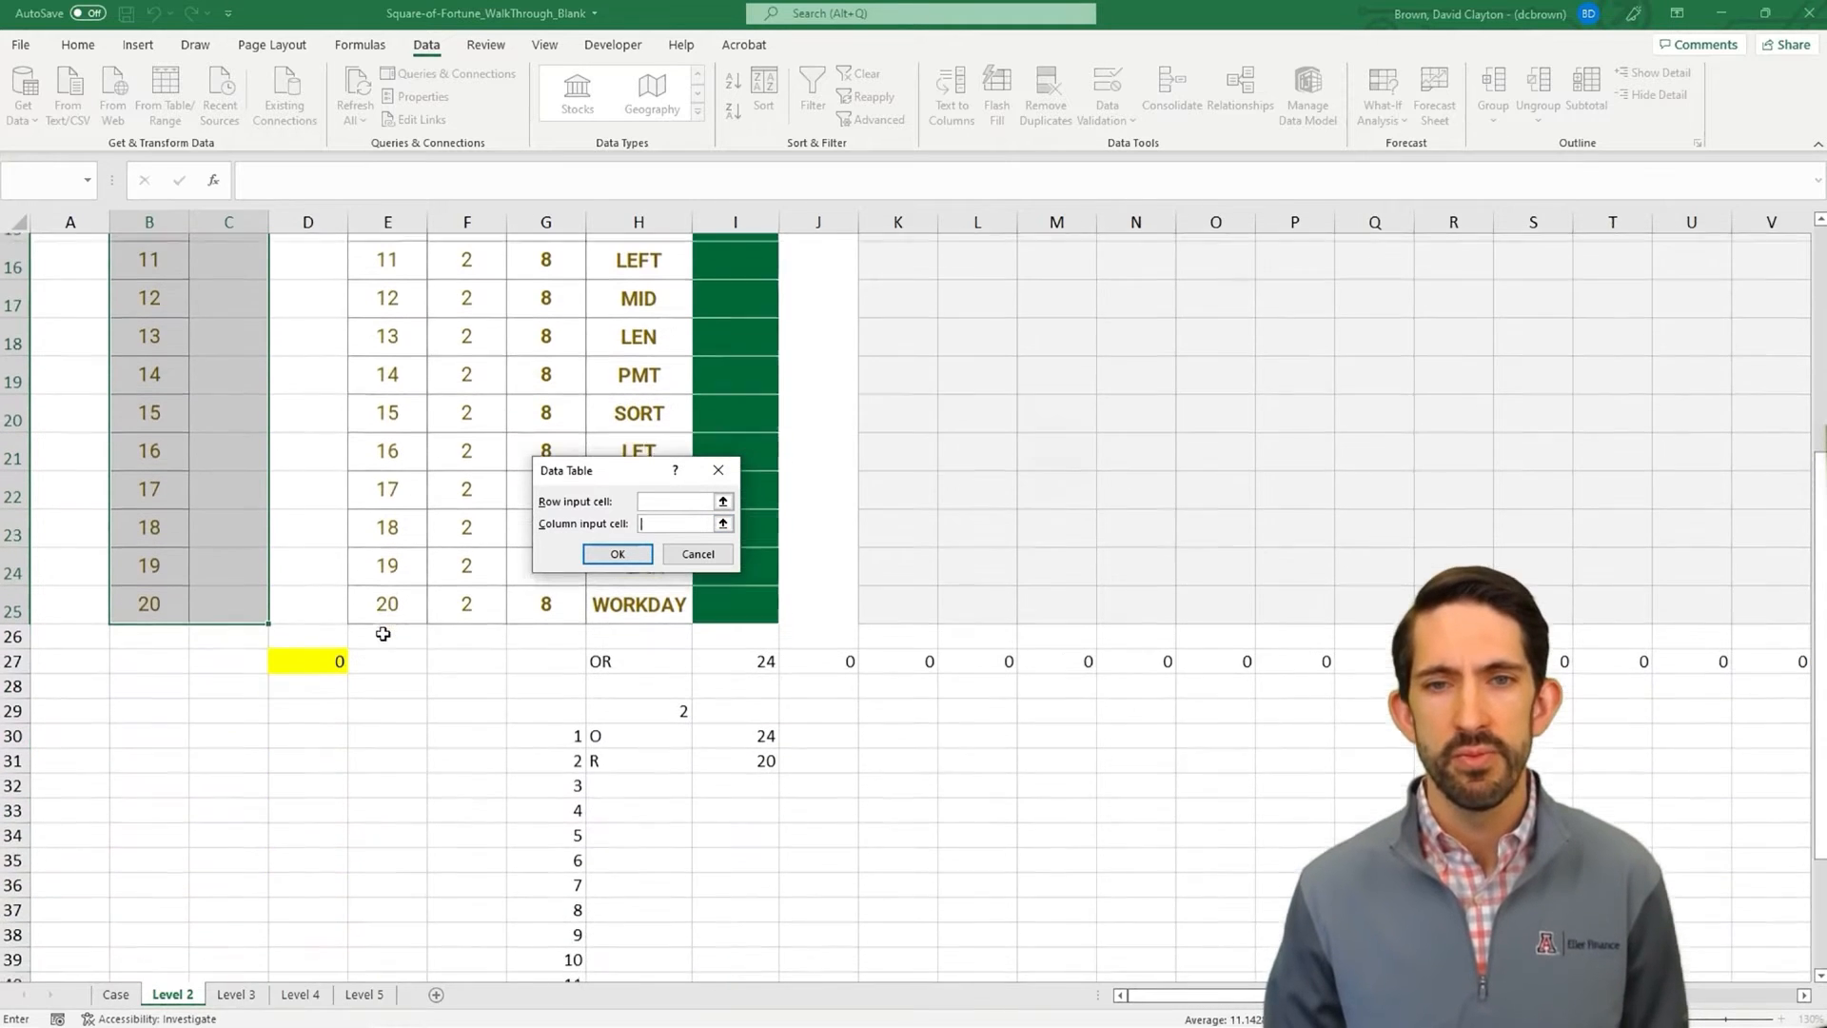
left_click(291, 654)
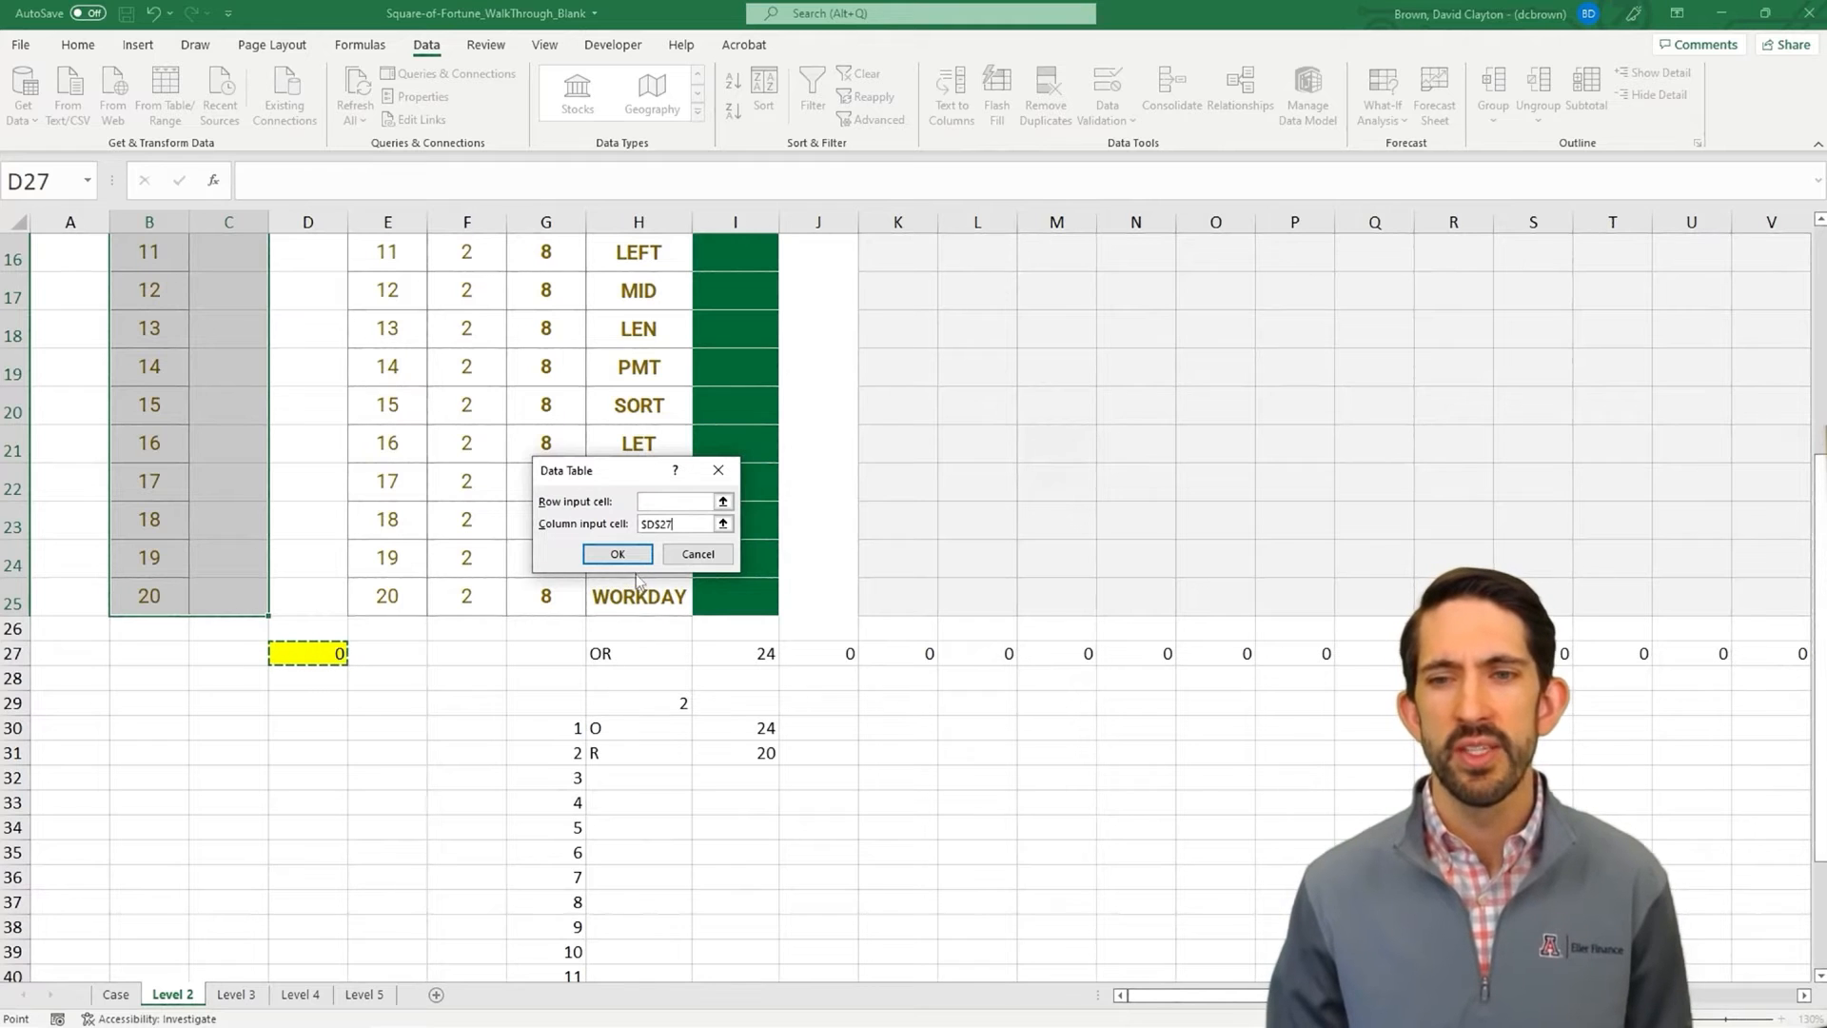
left_click(625, 557)
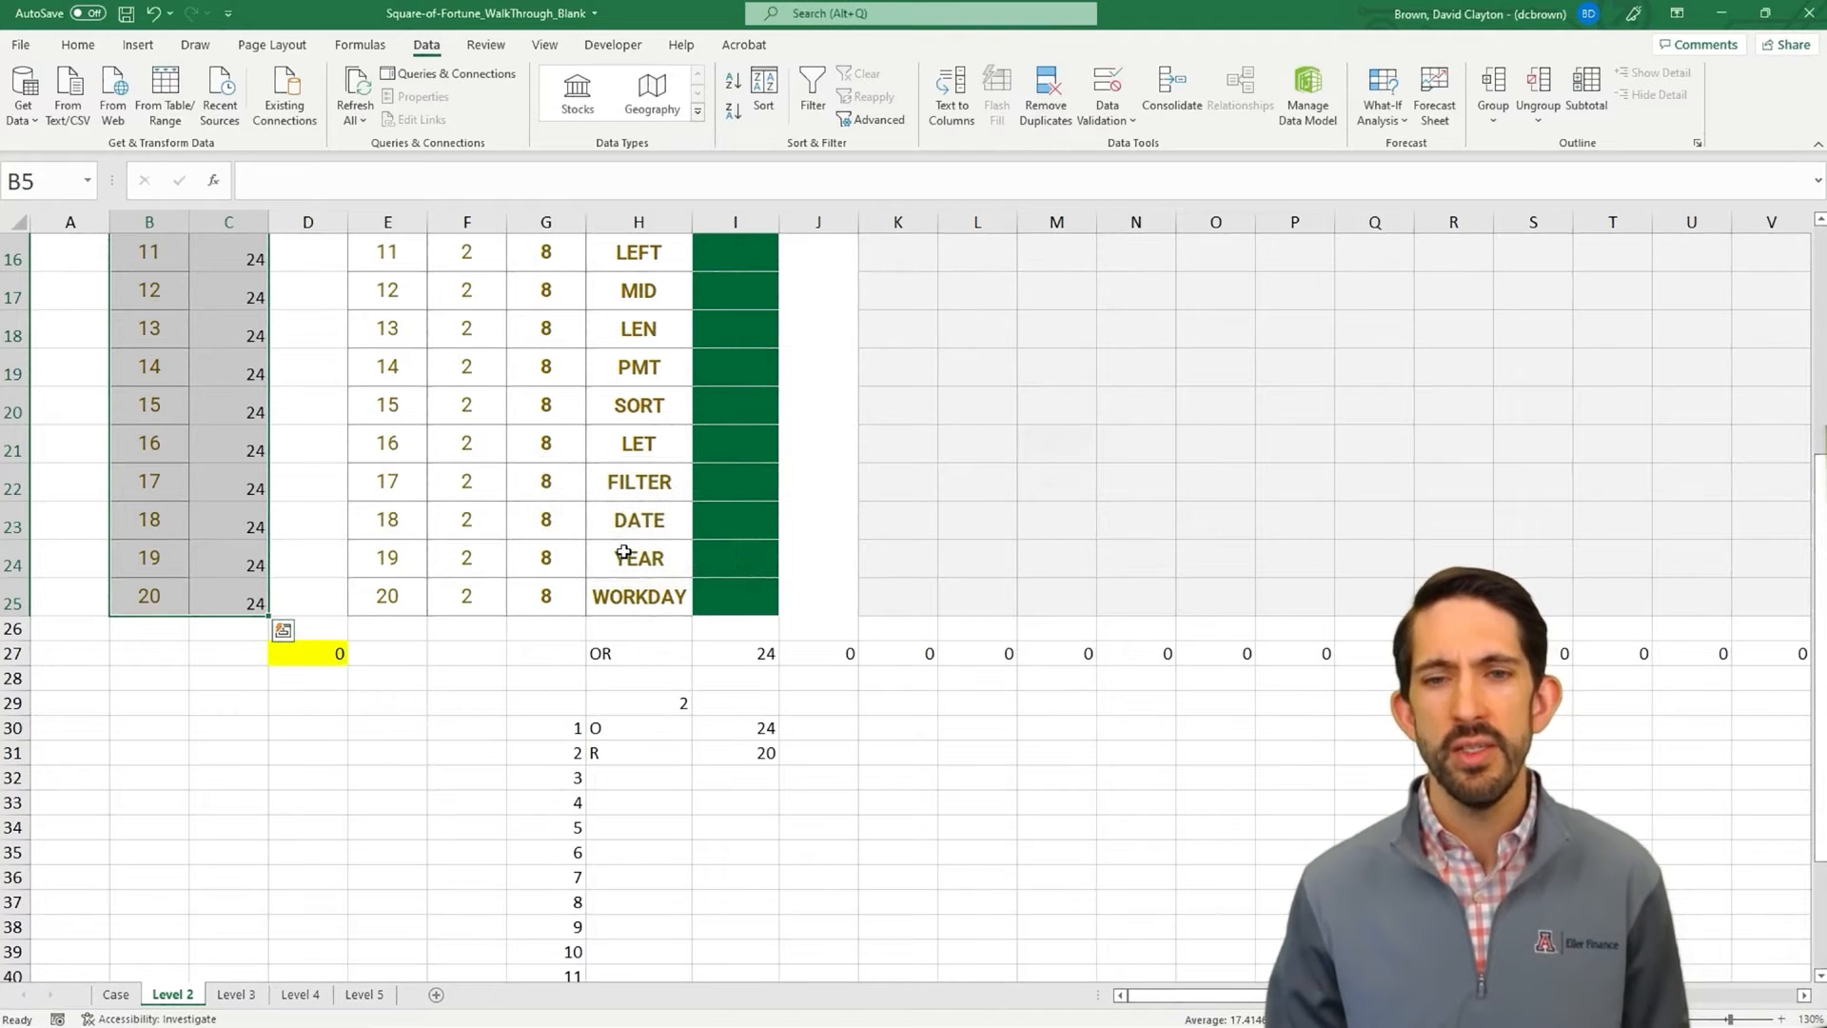
- Recalculate the workbook and review the data table's last-guess results for games 1 to 20
left_click(255, 540)
key("ctrl+Up")
scroll(87, 537, "up", 2)
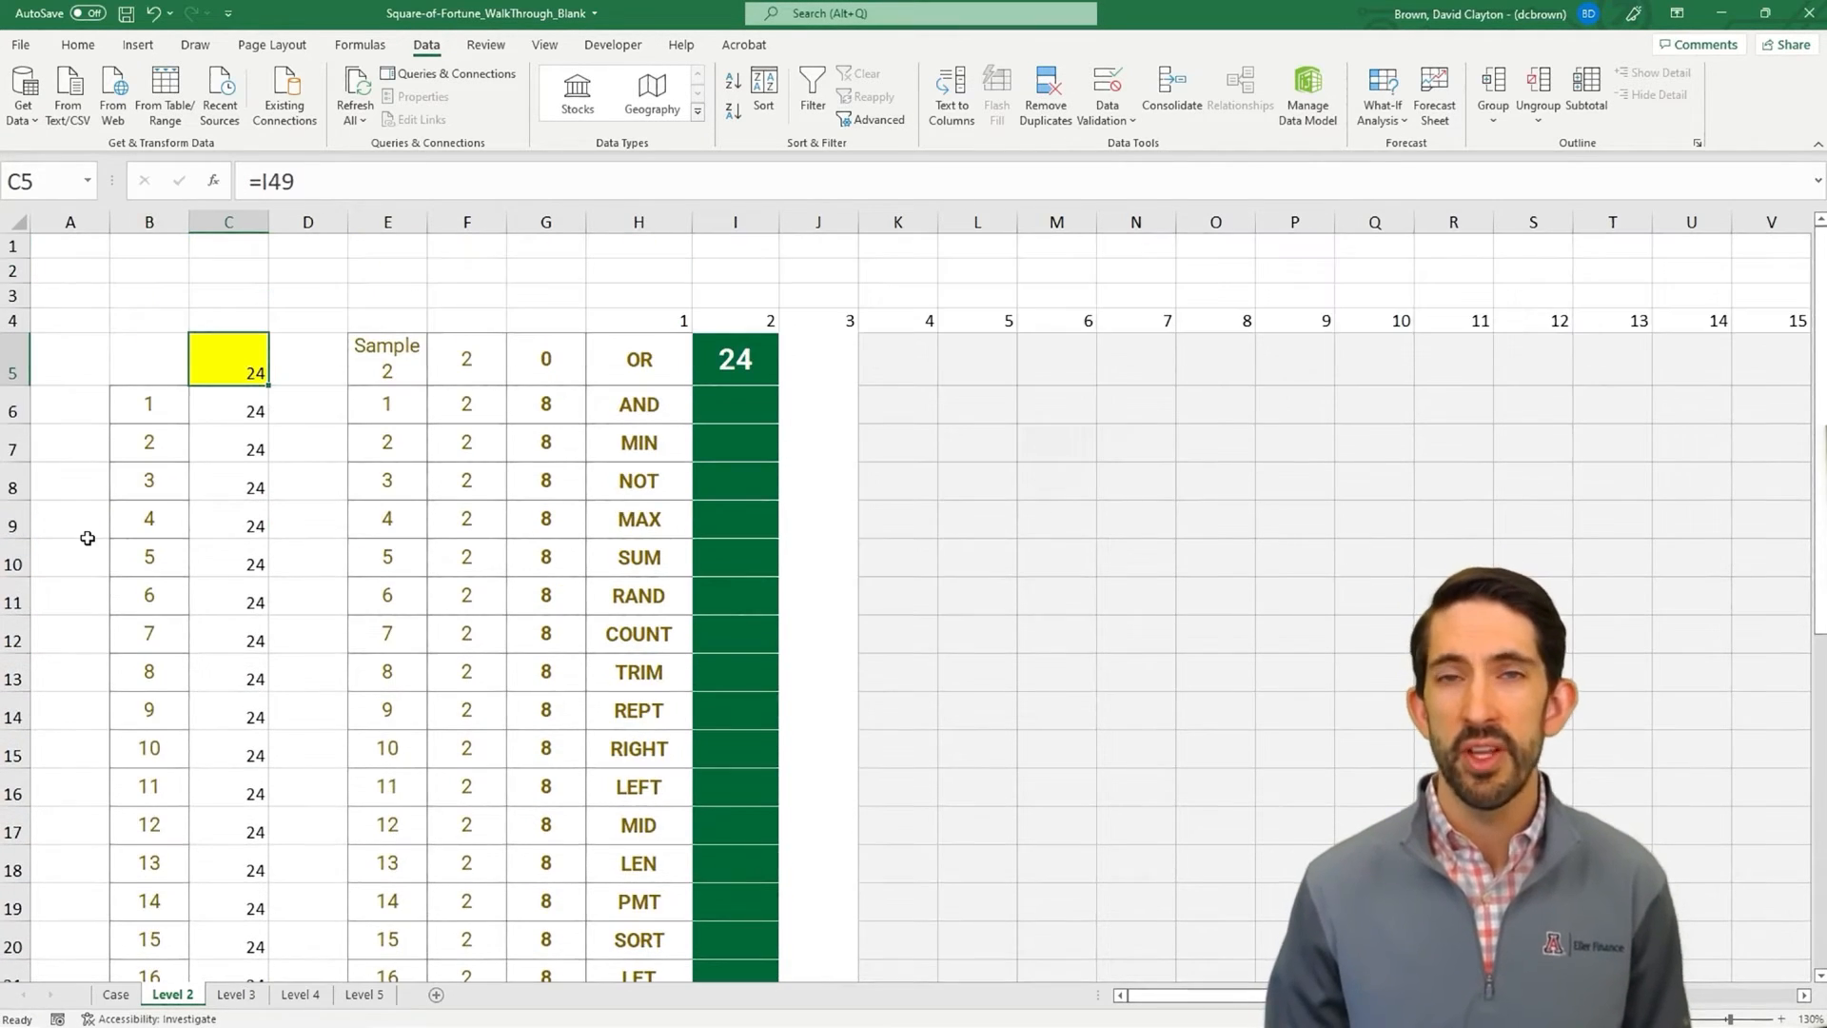
key("F9")
scroll(203, 516, "down", 1)
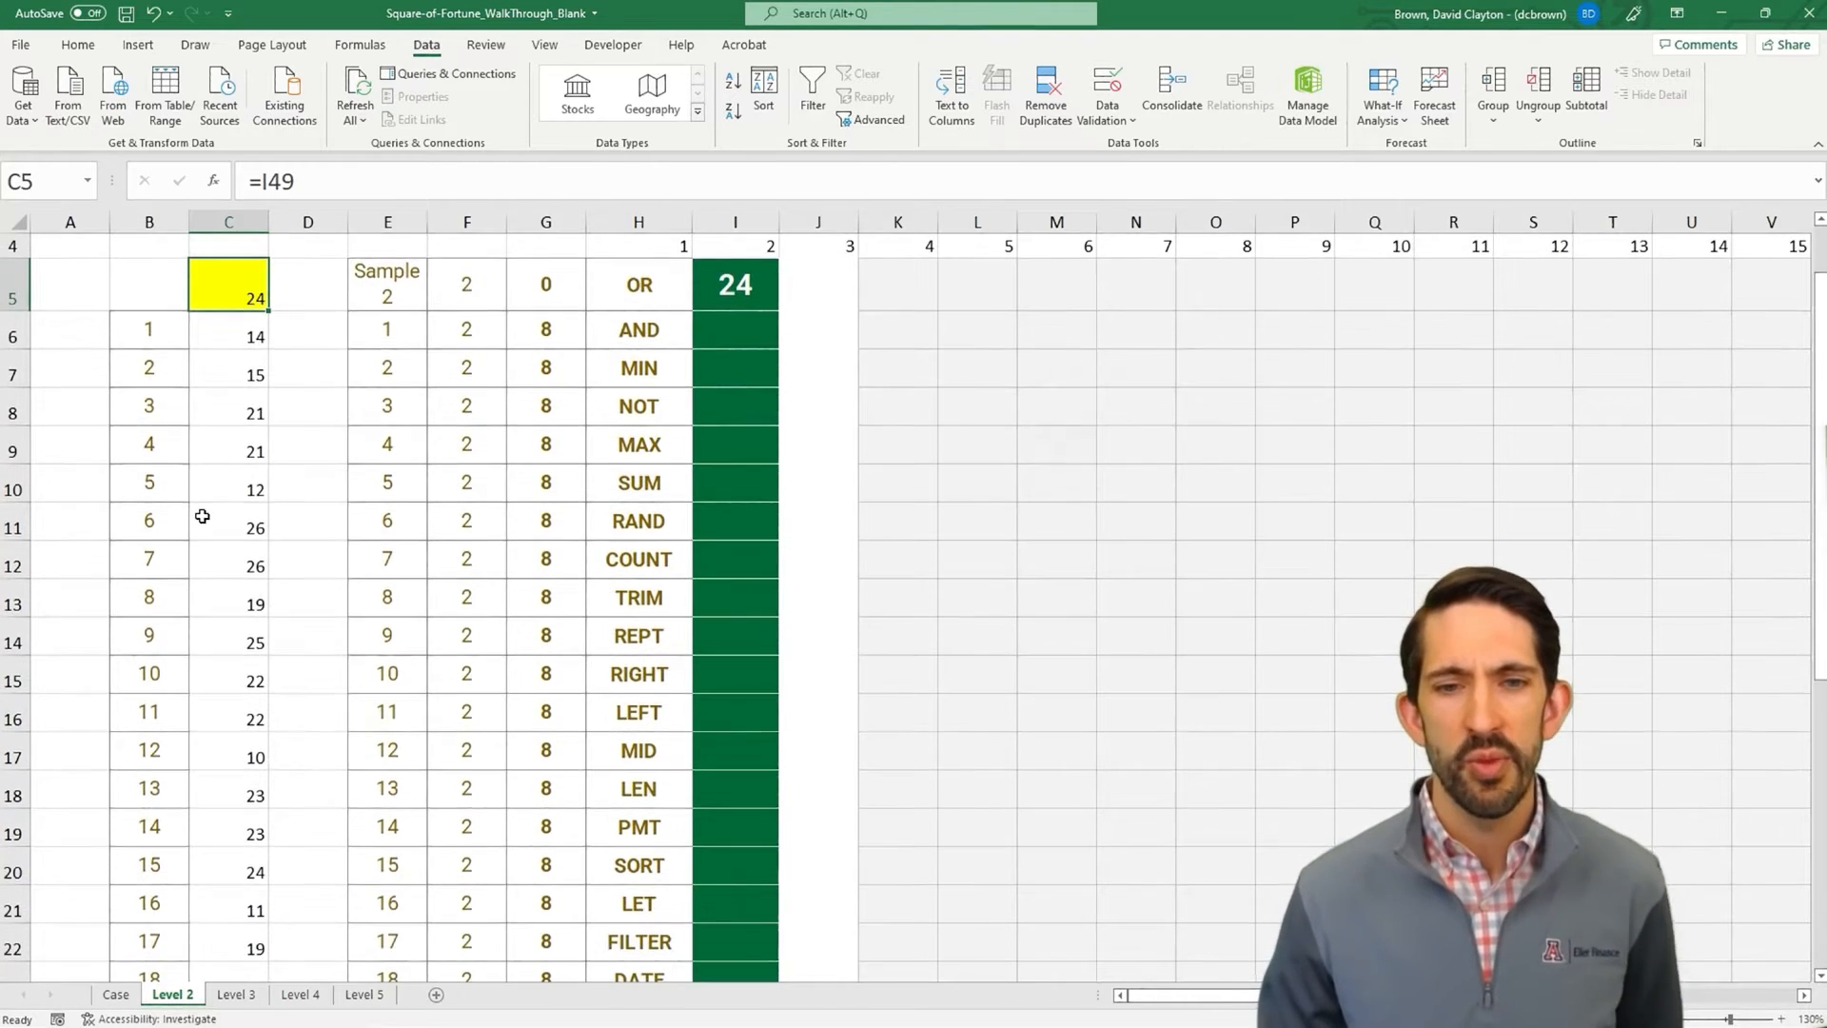
scroll(203, 515, "down", 1)
scroll(280, 476, "up", 1)
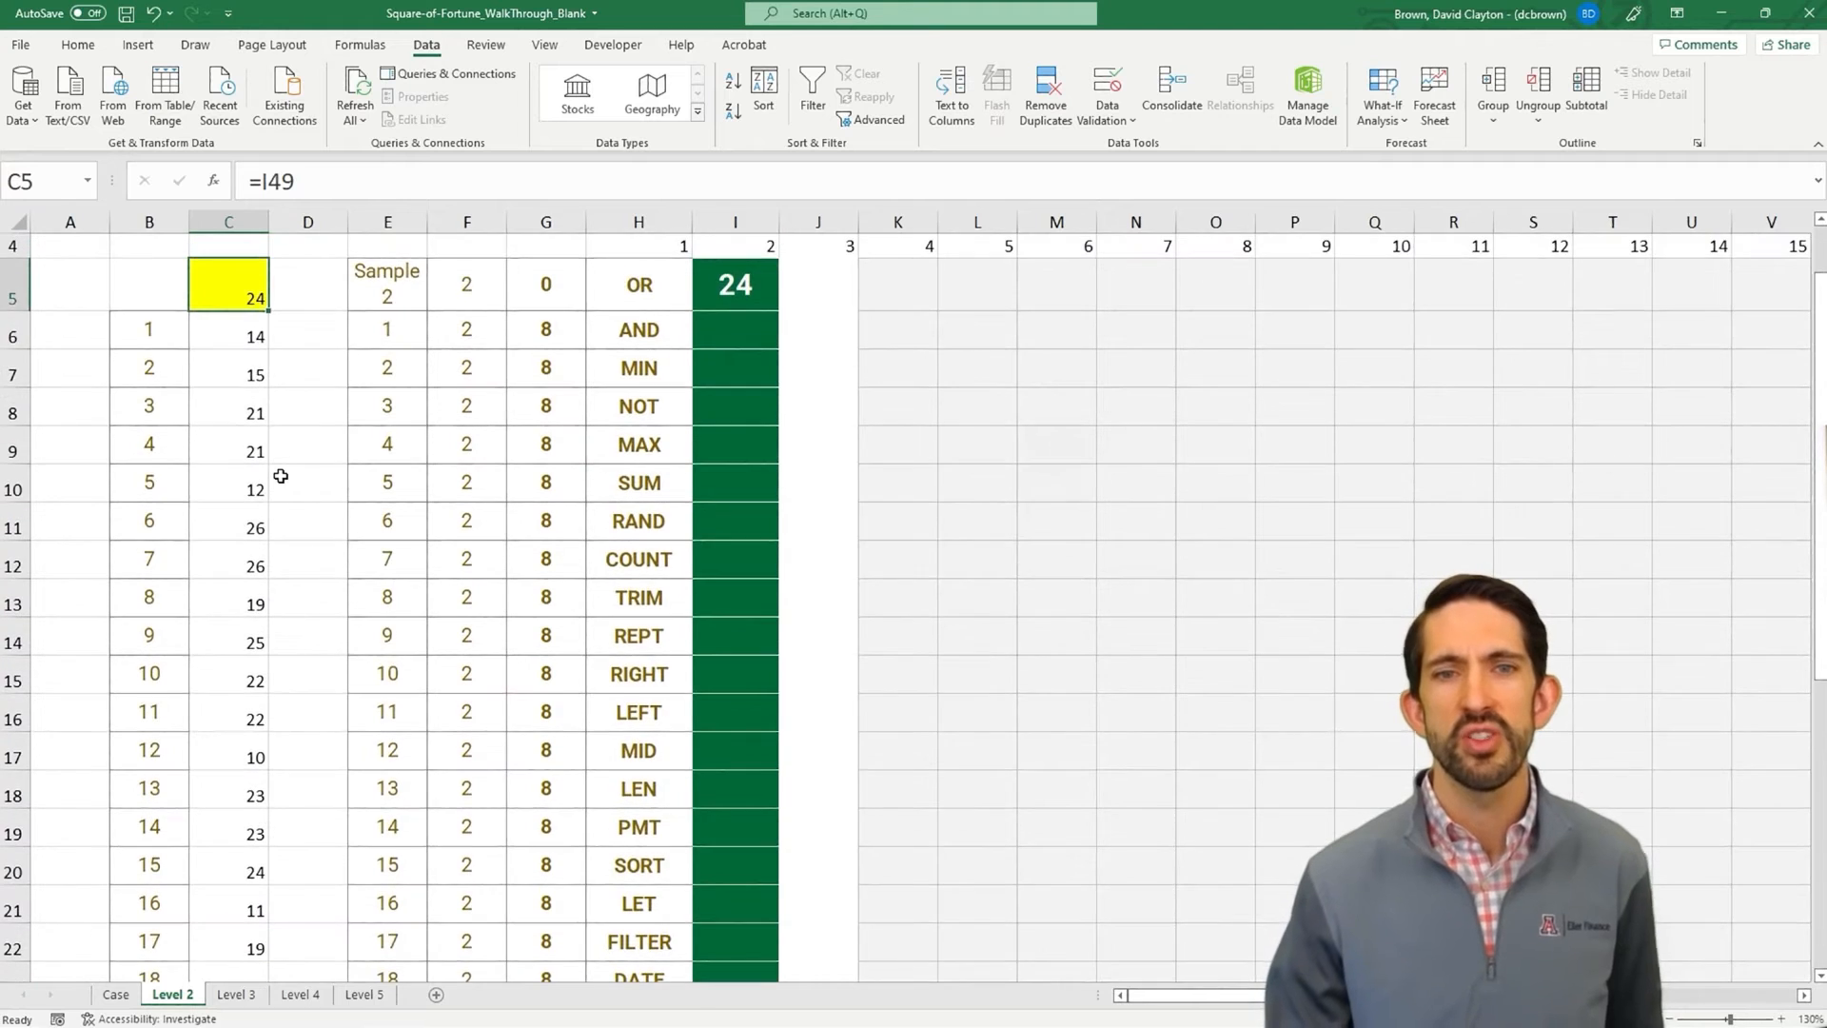
scroll(280, 475, "down", 3)
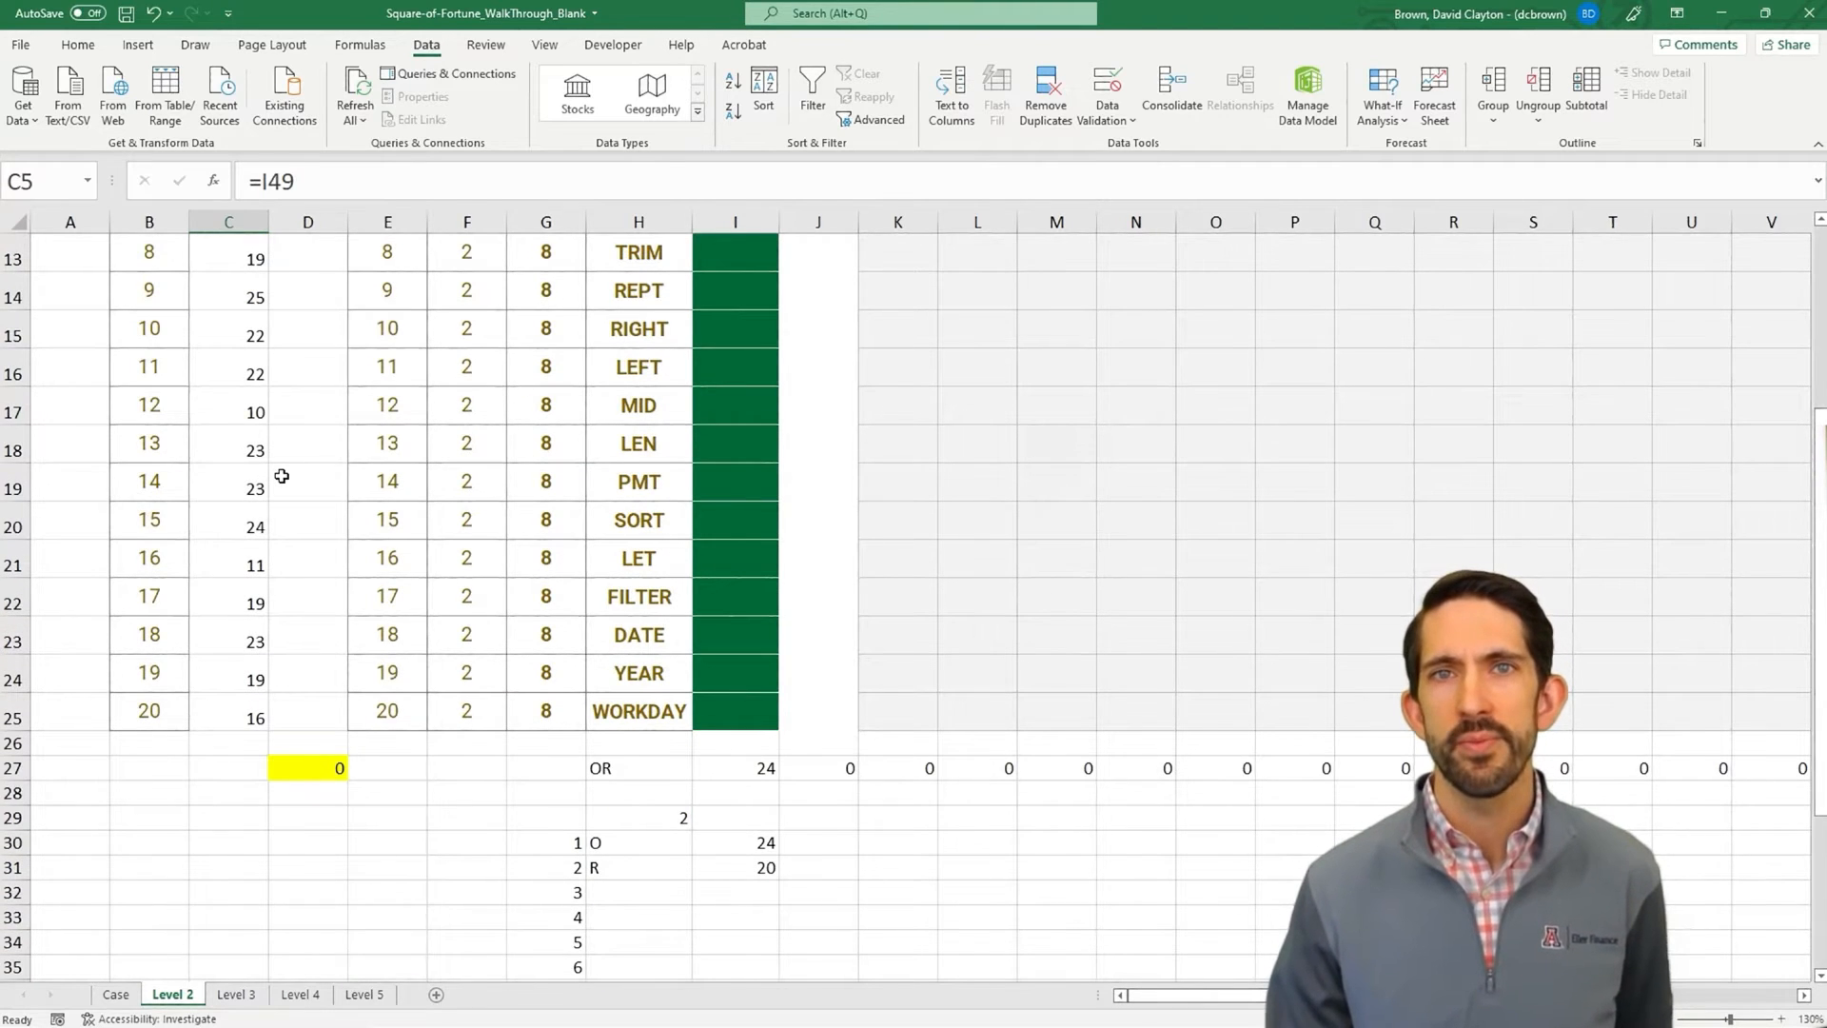
- On the Case sheet, examine the first seven spin strengths of the Level 3 sample game in H91:N91
key("ctrl+Page_Up")
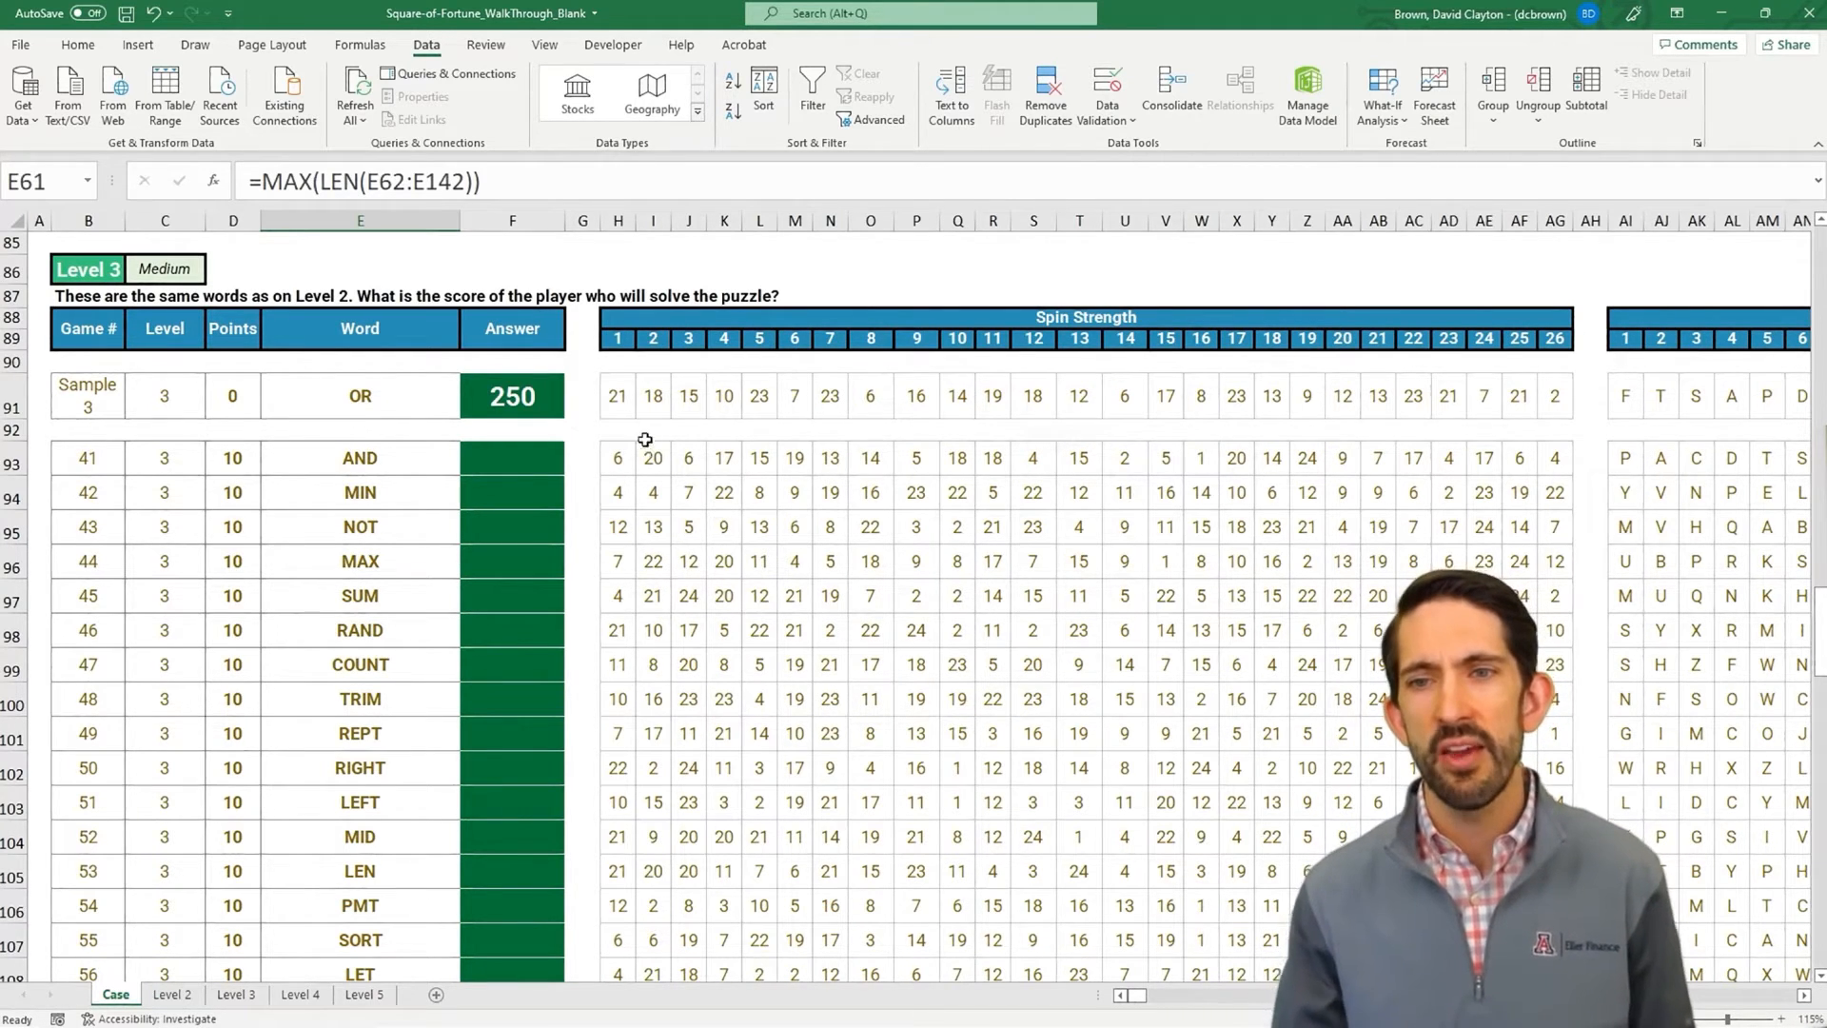
left_click(626, 407)
key("shift+Right")
key("shift+Right")
key("shift+Right")
key("shift+Right")
key("shift+Right")
key("shift+Right")
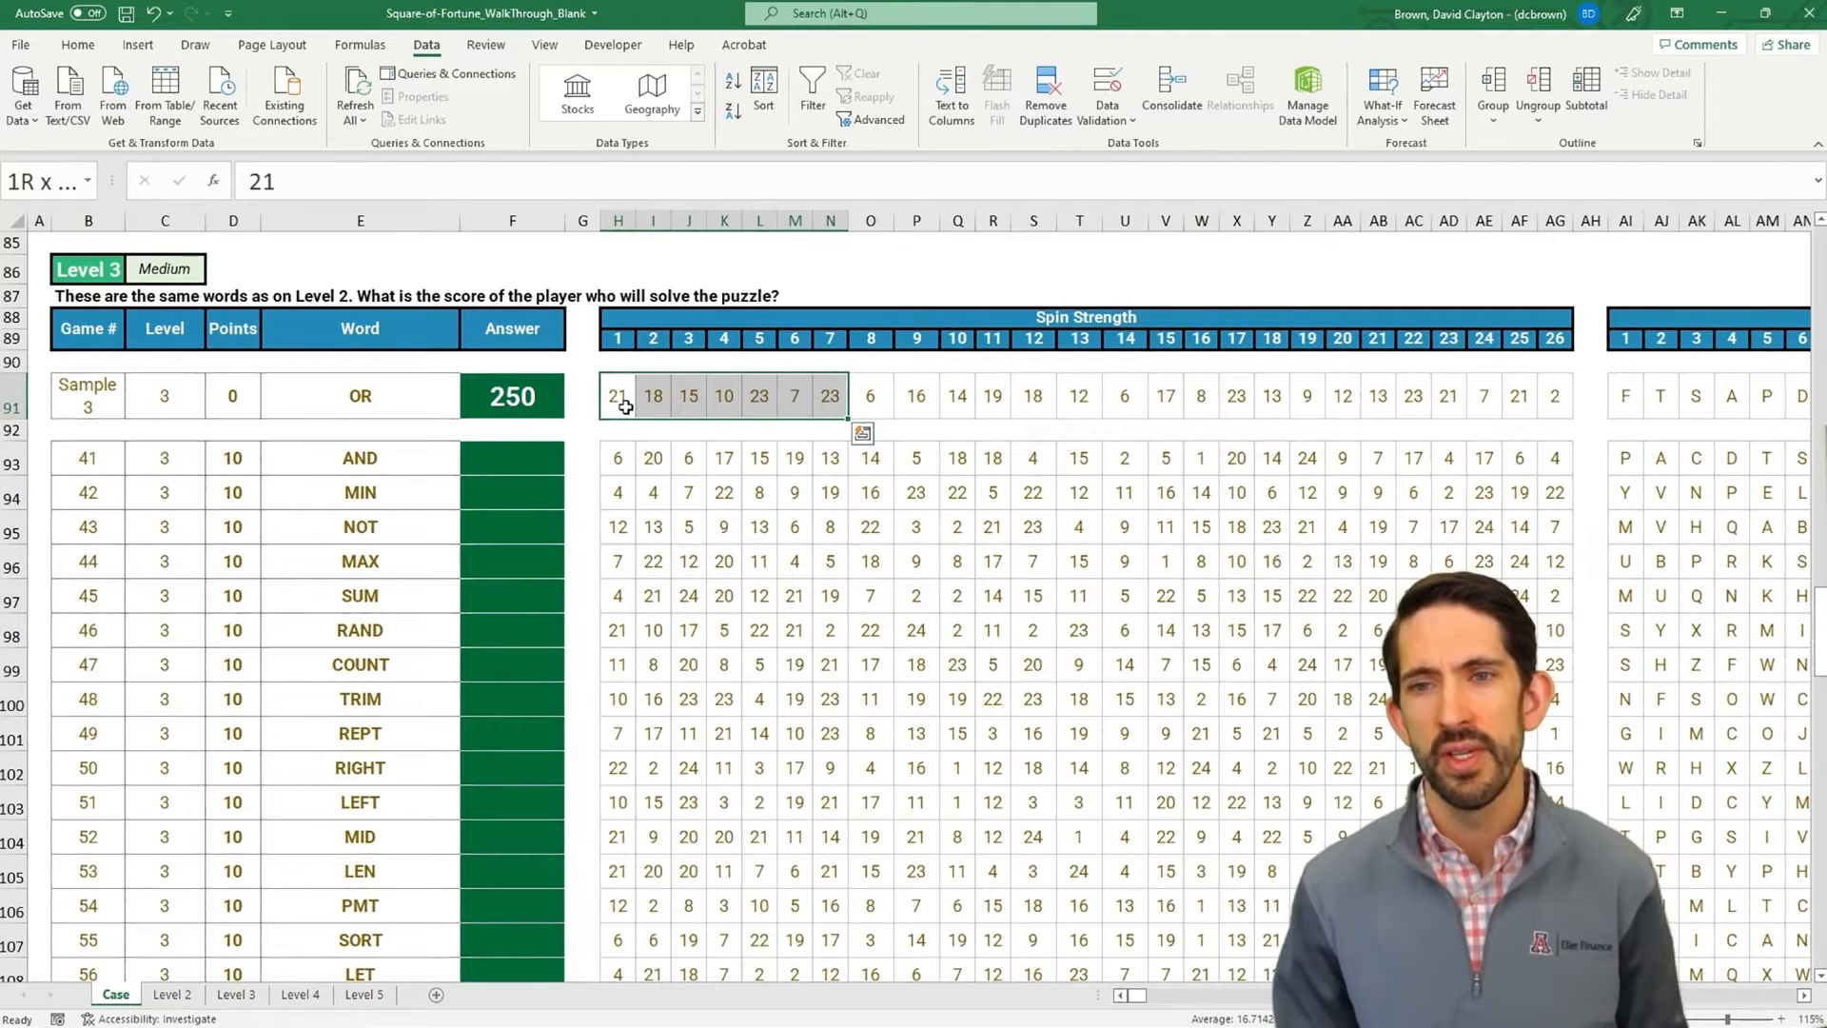
- Total the Level 3 sample game's spin strengths by entering =SUM(H91:AG91) in AH91
key("ctrl+Right")
key("Right")
type("=sum")
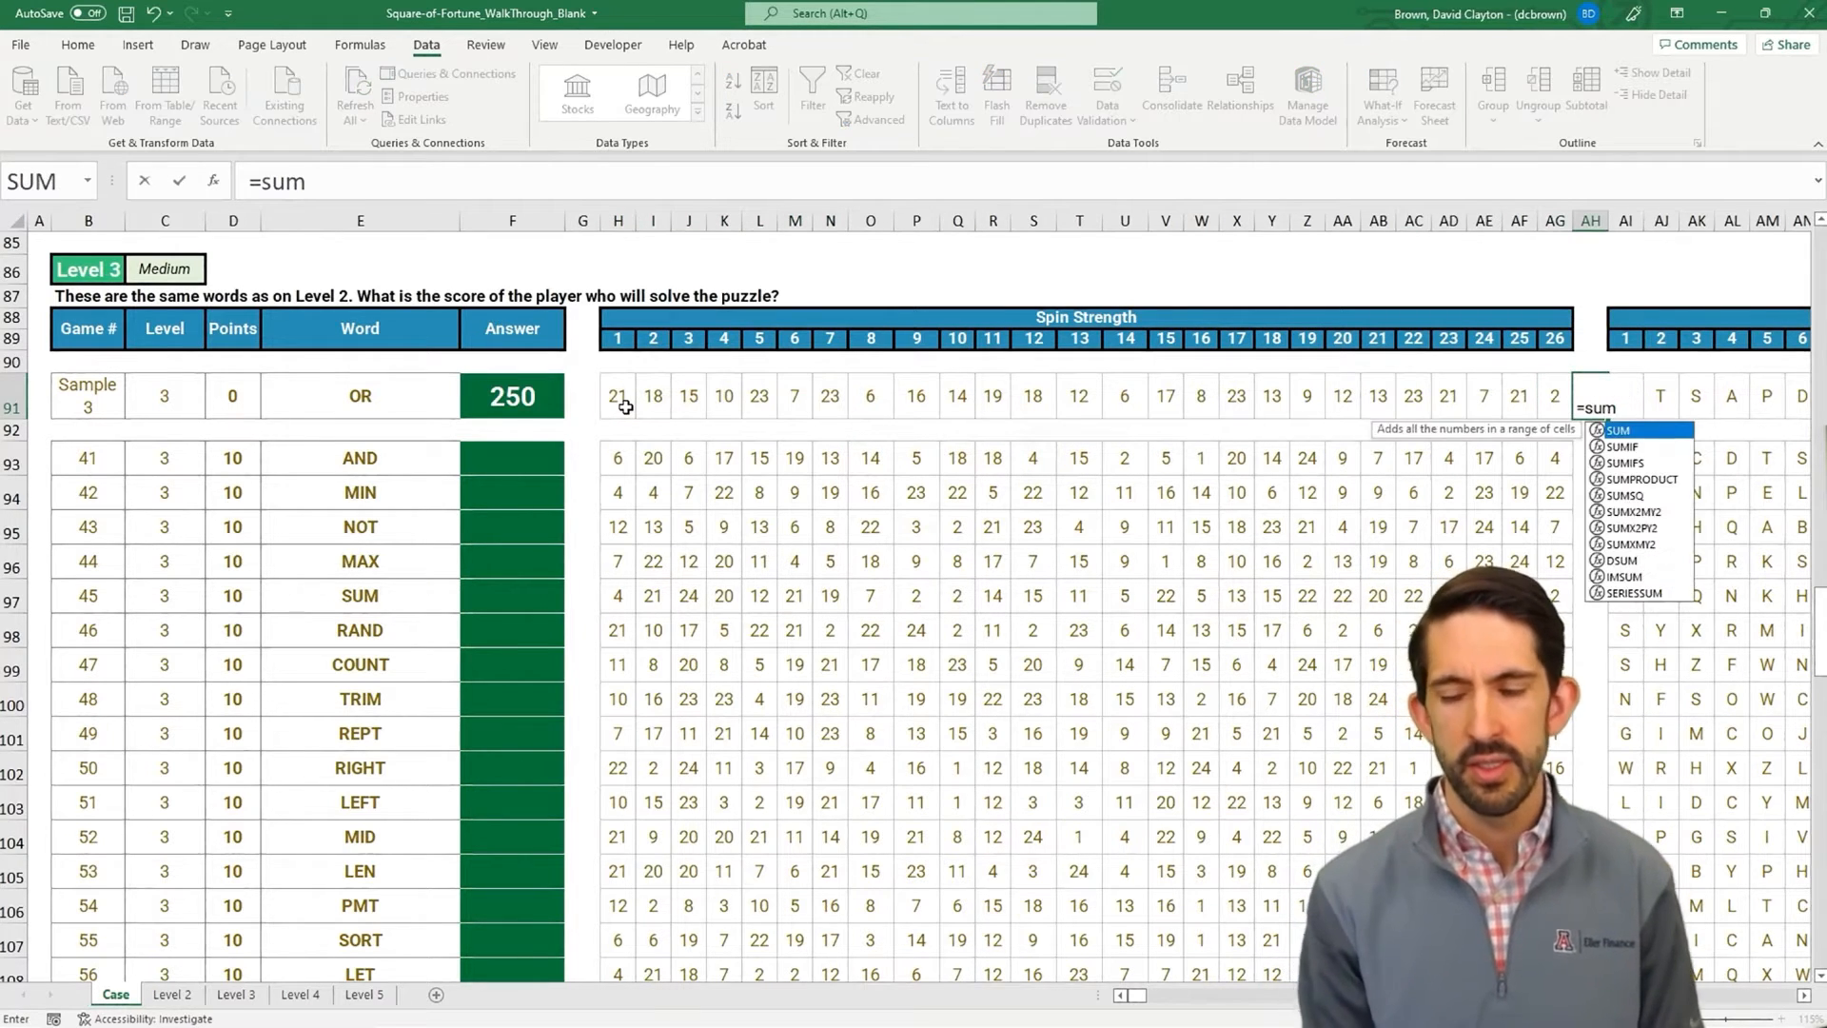
type("(")
key("Left")
key("ctrl+shift+Left")
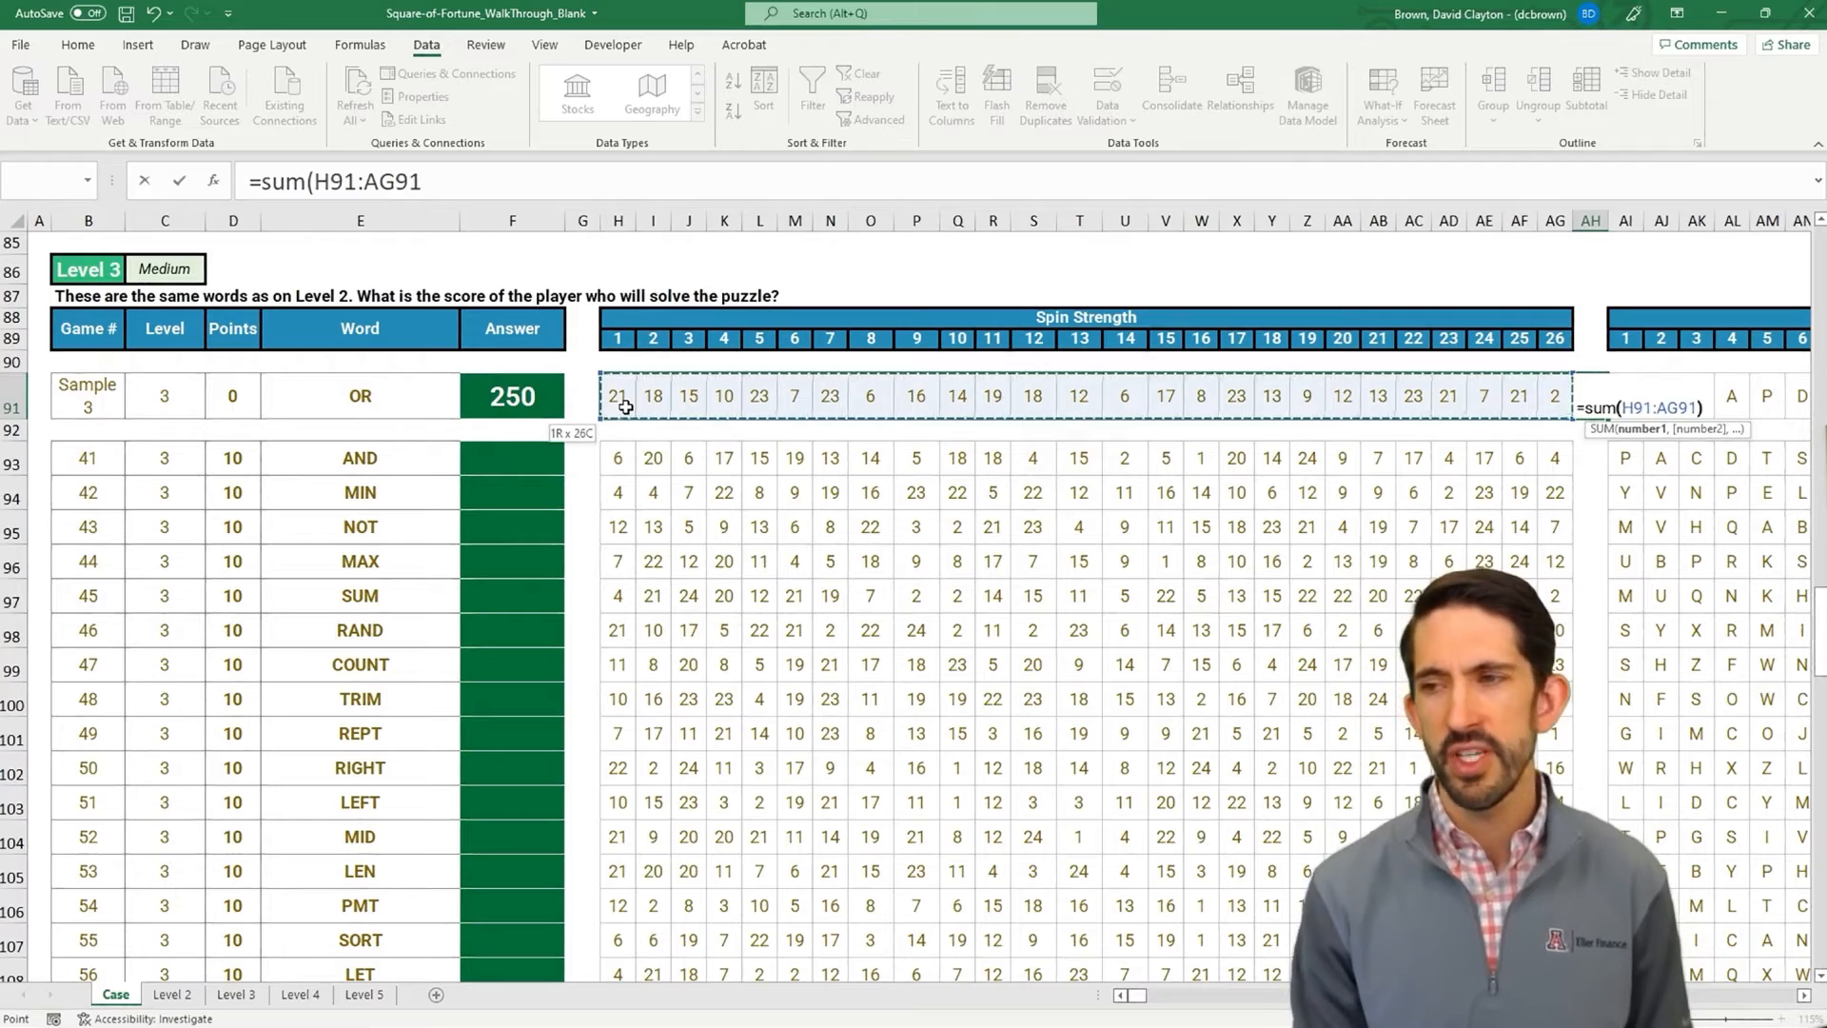
key("ctrl+Return")
- Copy AH91's spin strength total down column AH from row 93 through the last game in row 173
key("ctrl+c")
key("Down")
key("Down")
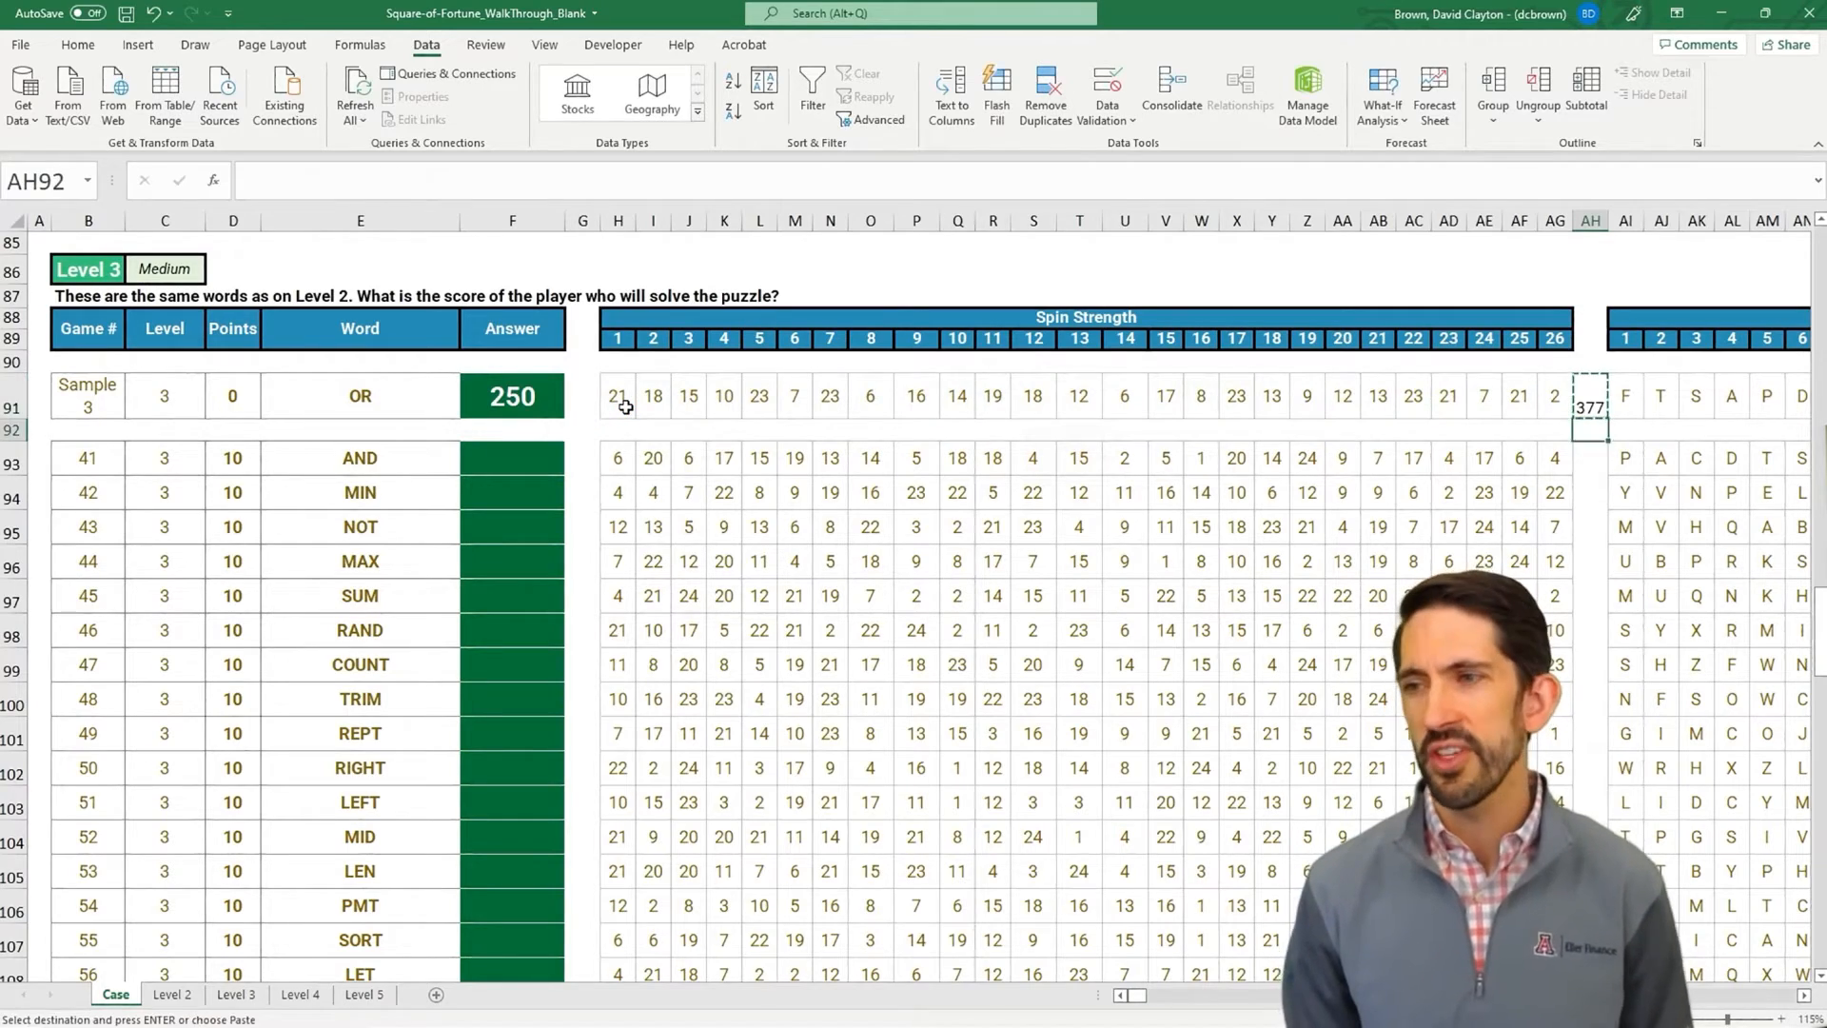
key("shift+Page_Down")
key("shift+Page_Down")
key("shift+Page_Down")
key("shift+Page_Down")
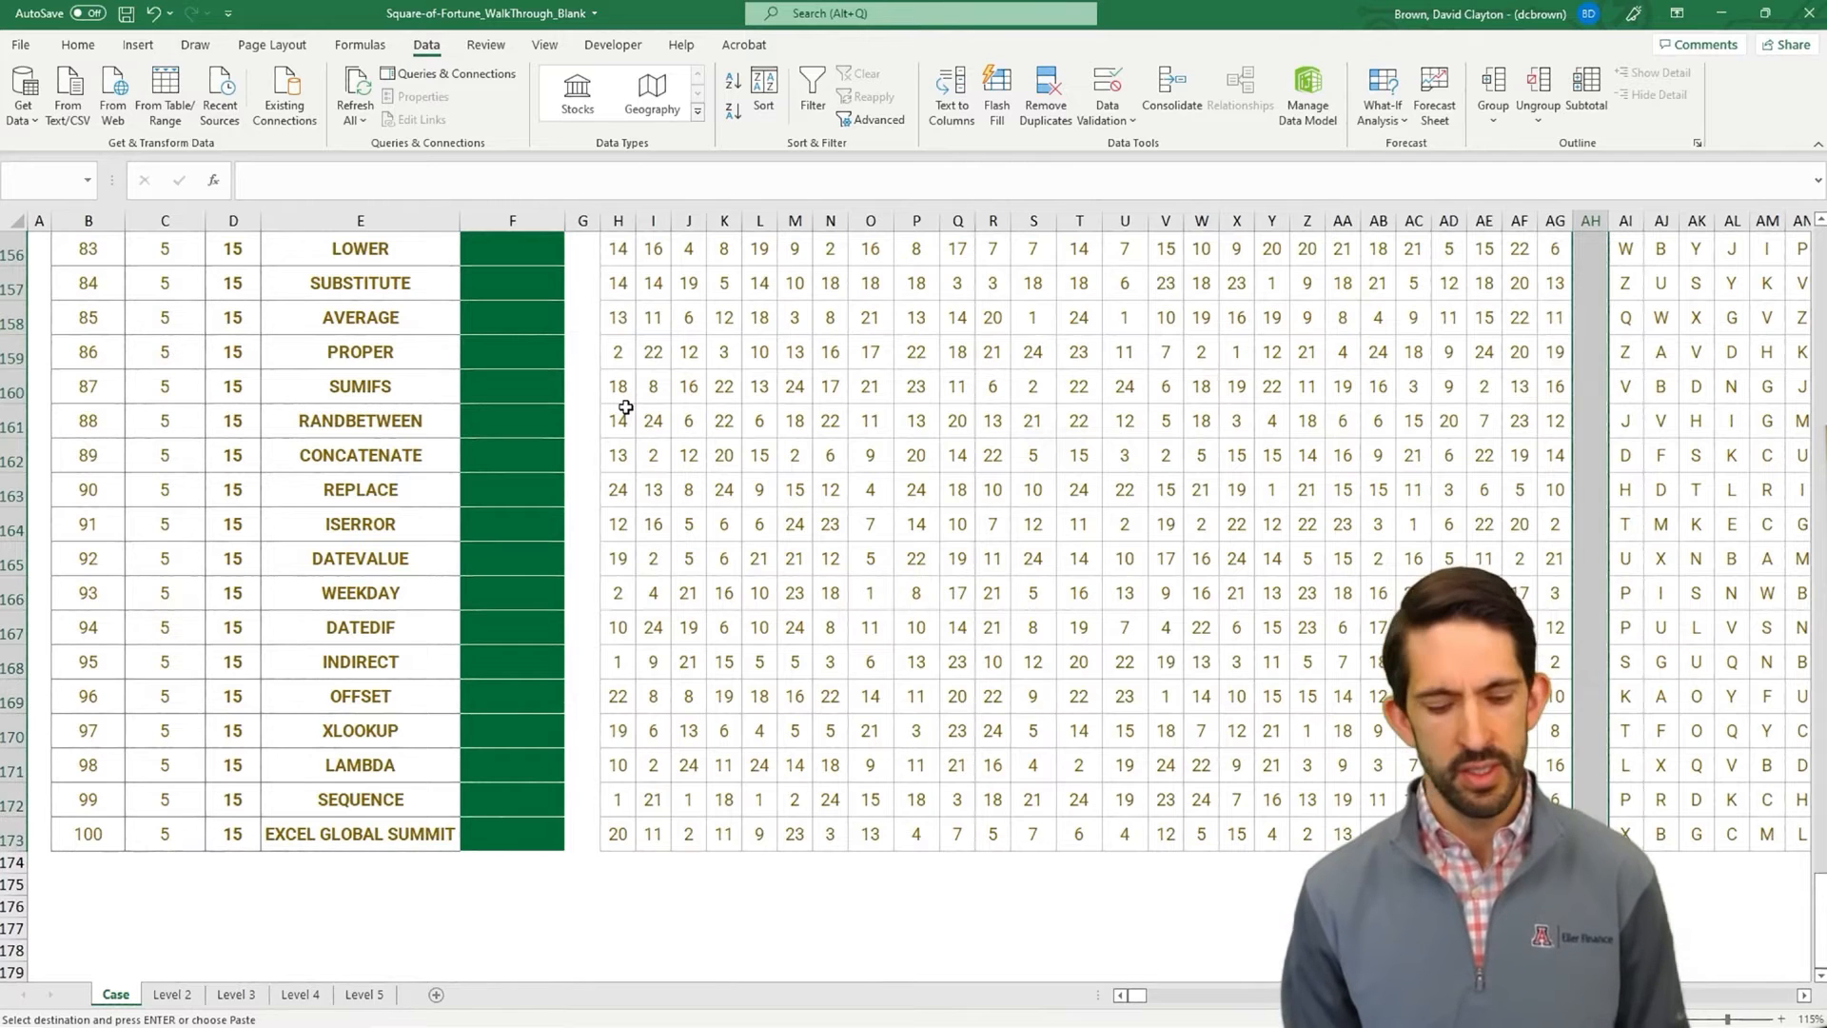
key("ctrl+v")
scroll(625, 407, "up", 2)
key("Up")
key("Up")
key("Up")
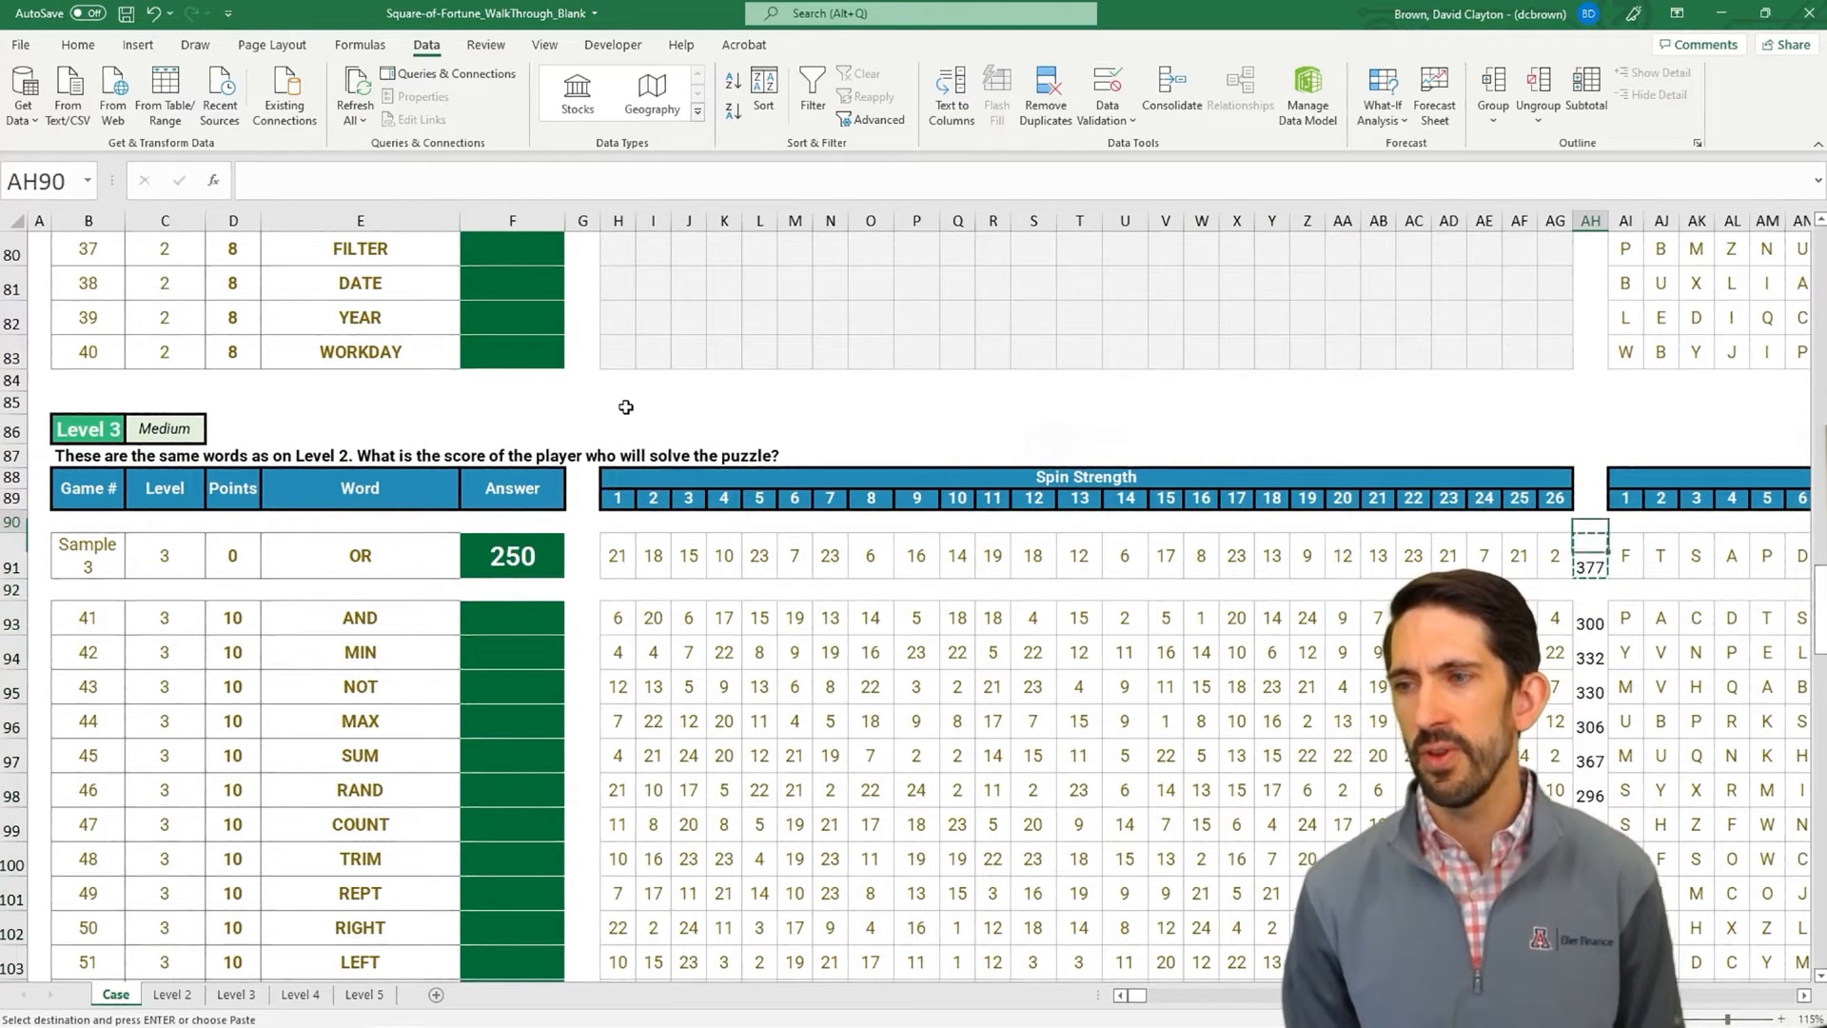
- Find the largest spin strength total by entering =MAX(AH91:AH173) in AH90 of the Case sheet
type("=max(")
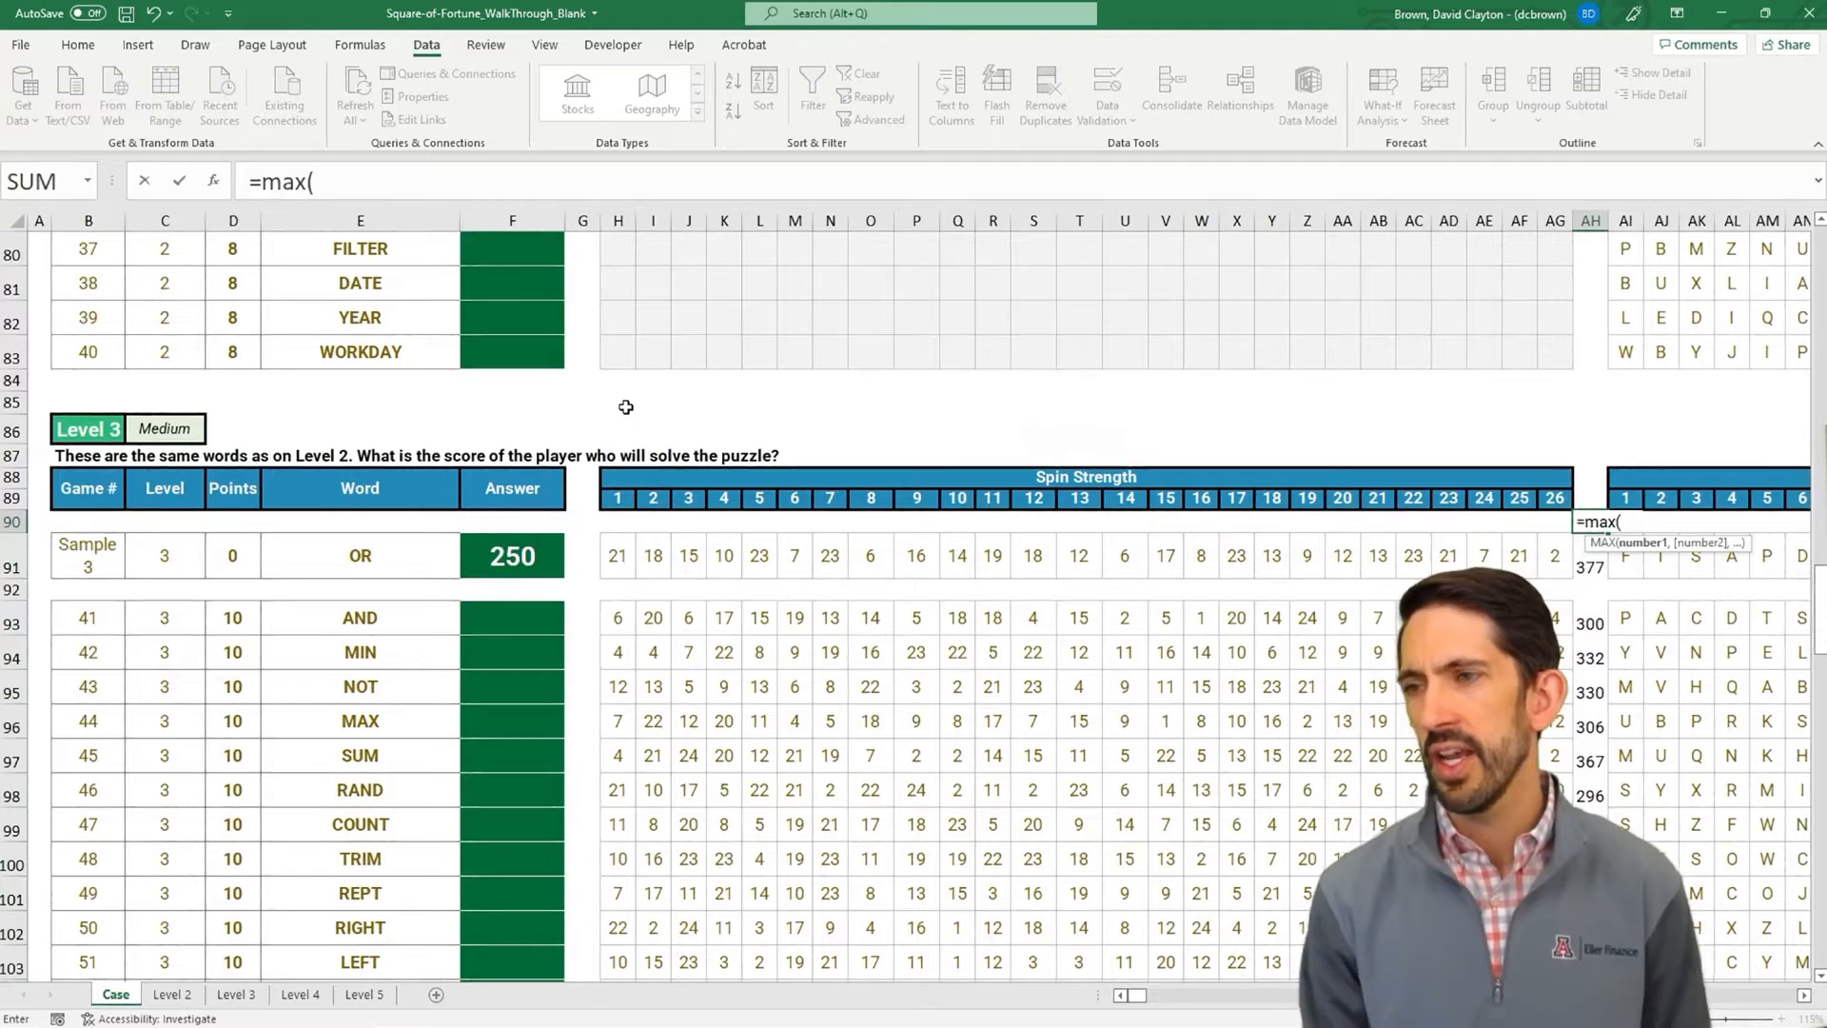
key("Down")
key("ctrl+shift+Down")
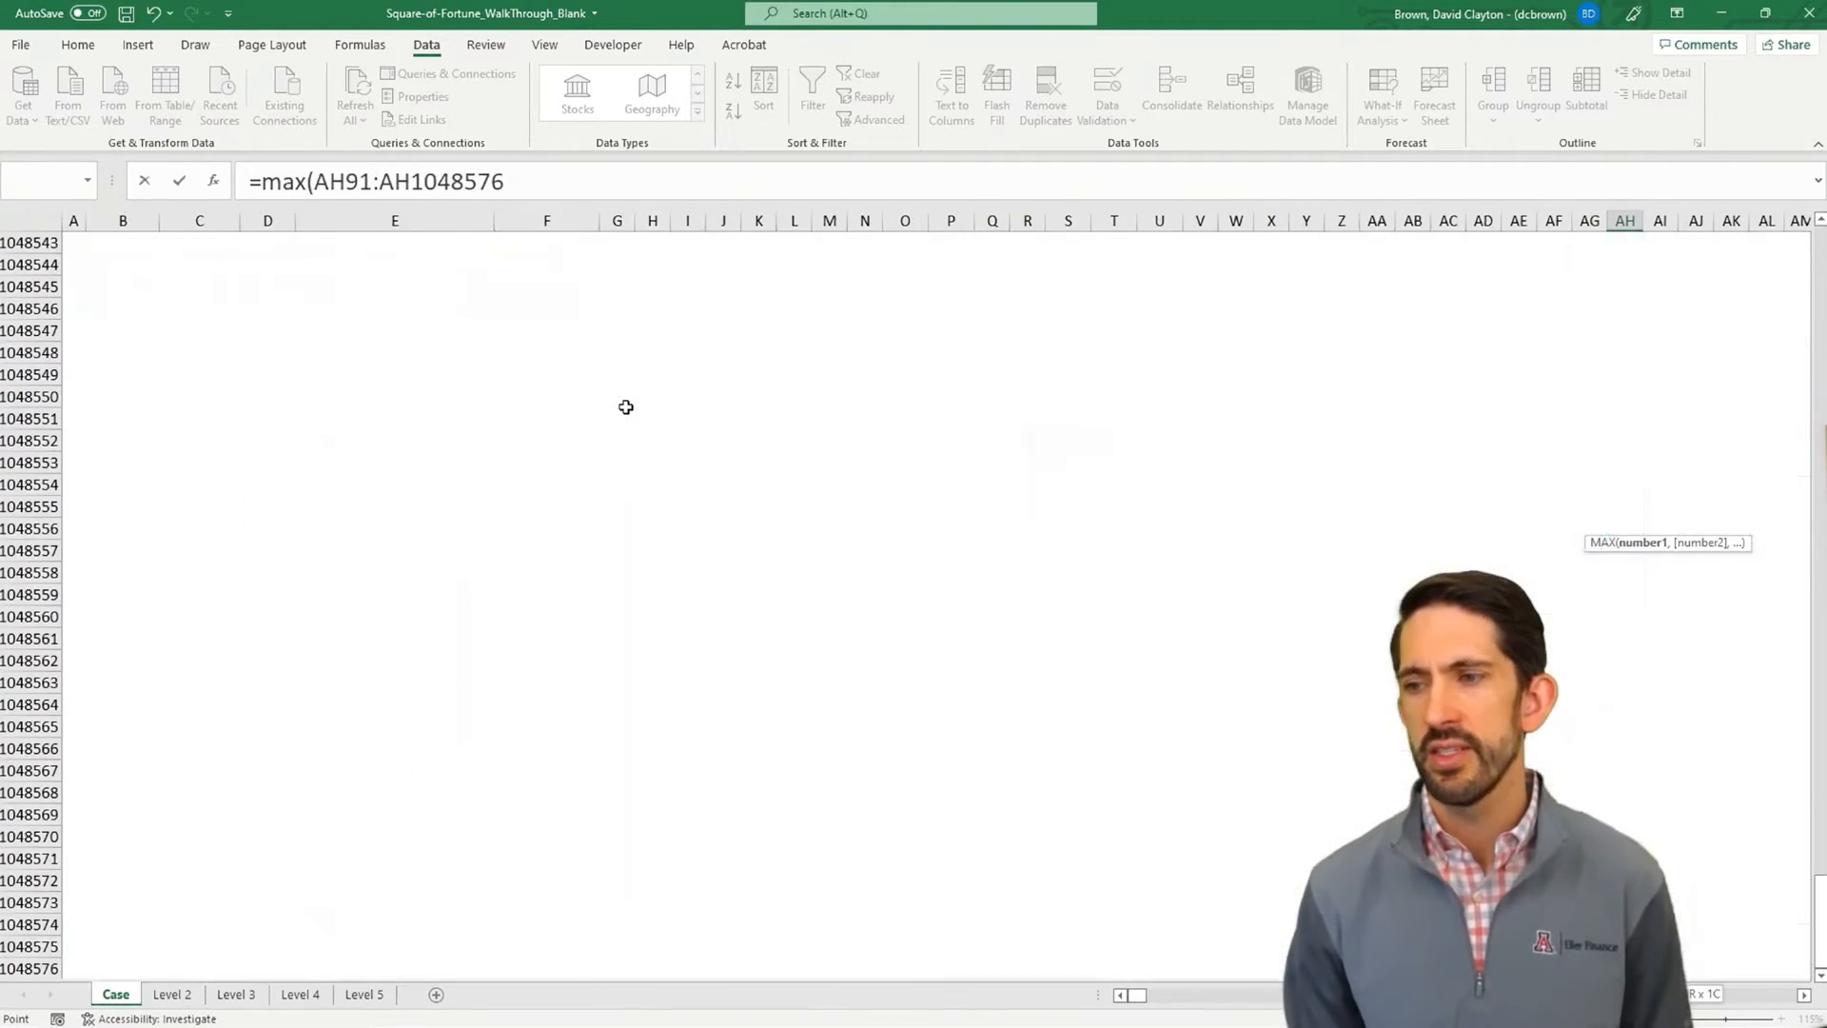
key("ctrl+shift+Up")
key("Return")
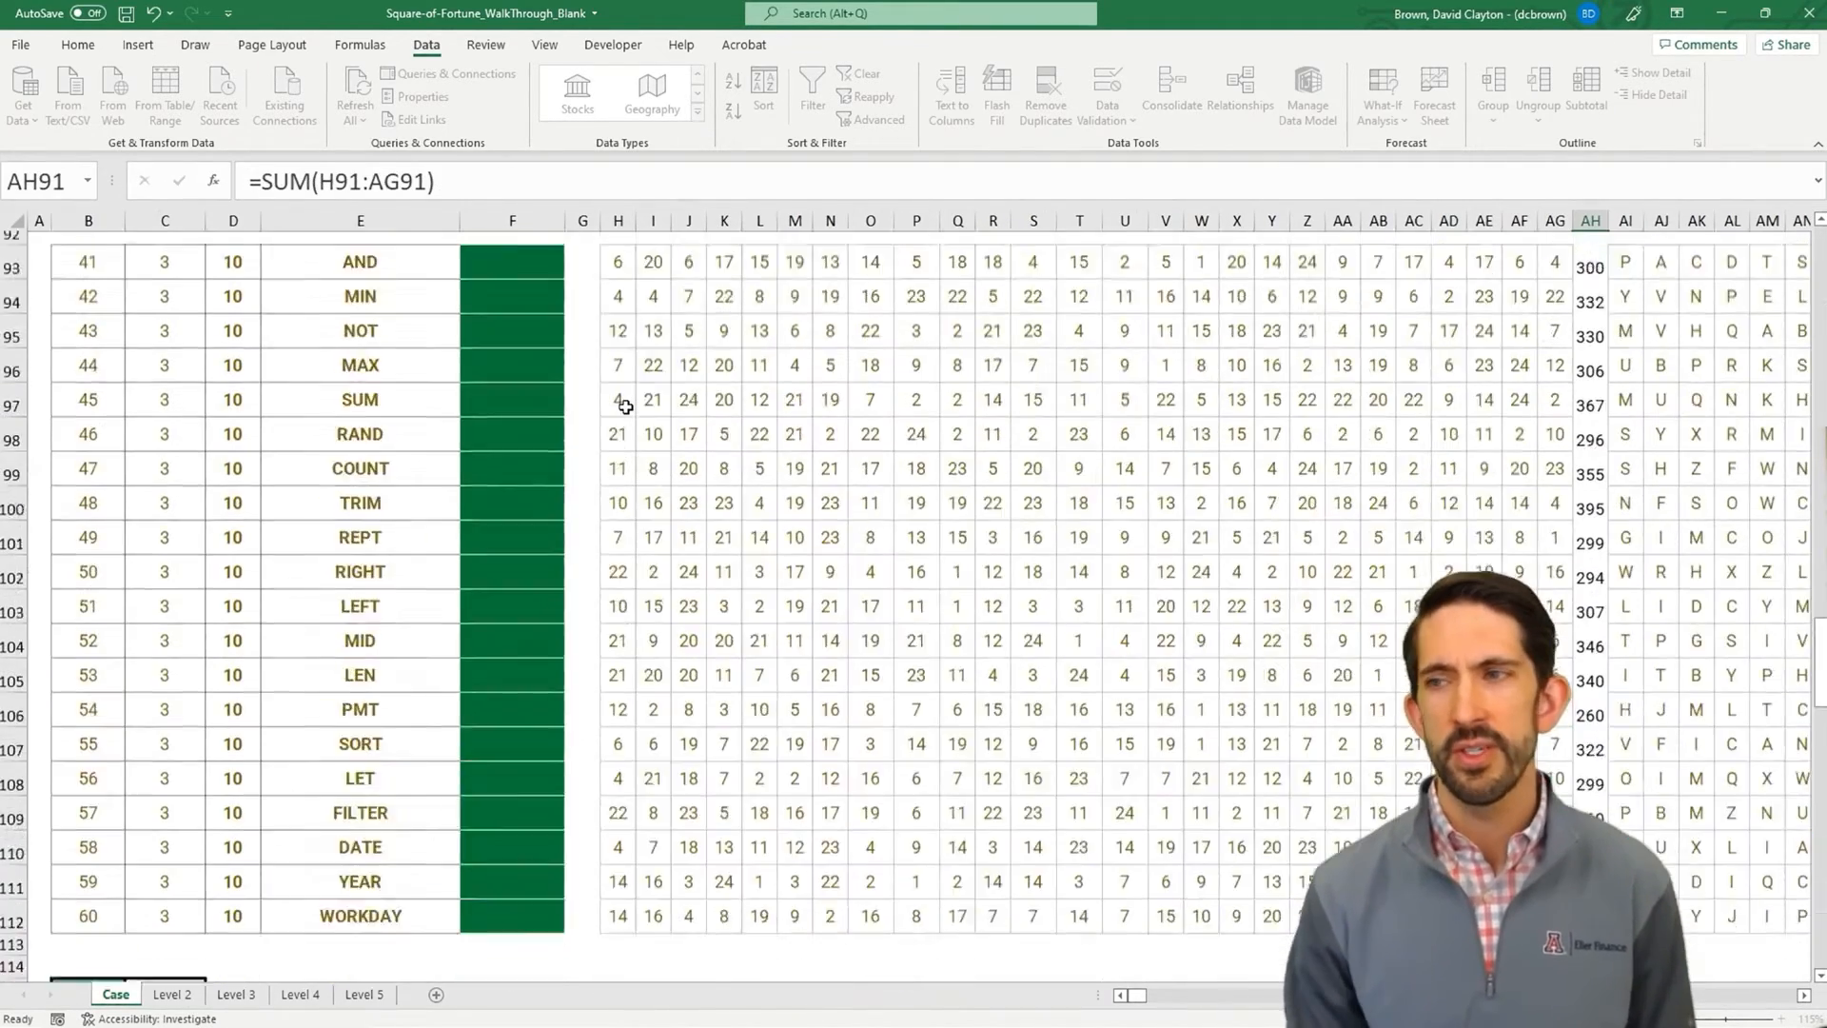
key("Up")
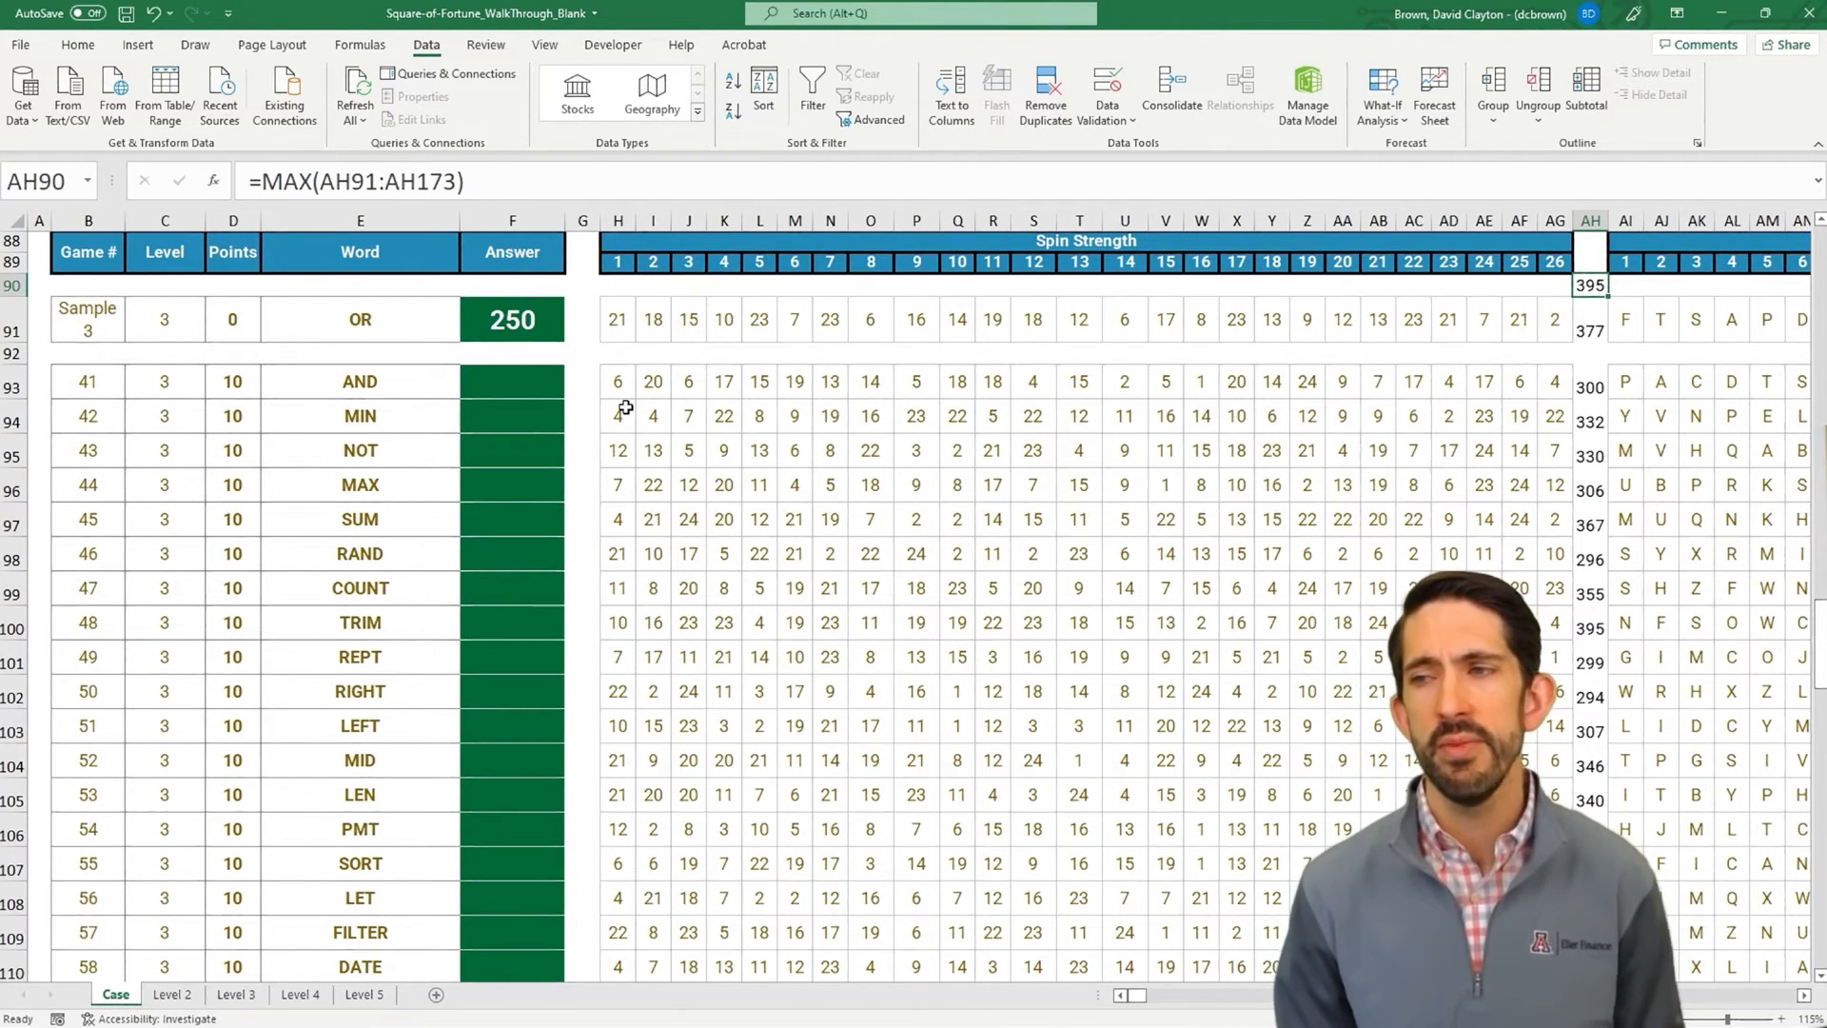
- Number the arrow positions above the square's point values by entering =SEQUENCE(1,395) in AA5
key("ctrl+Up")
key("ctrl+Up")
key("Down")
key("Down")
key("Left")
key("Down")
key("Left")
key("Left")
key("Down")
key("Left")
key("Down")
key("Up")
key("Left")
key("Left")
key("Left")
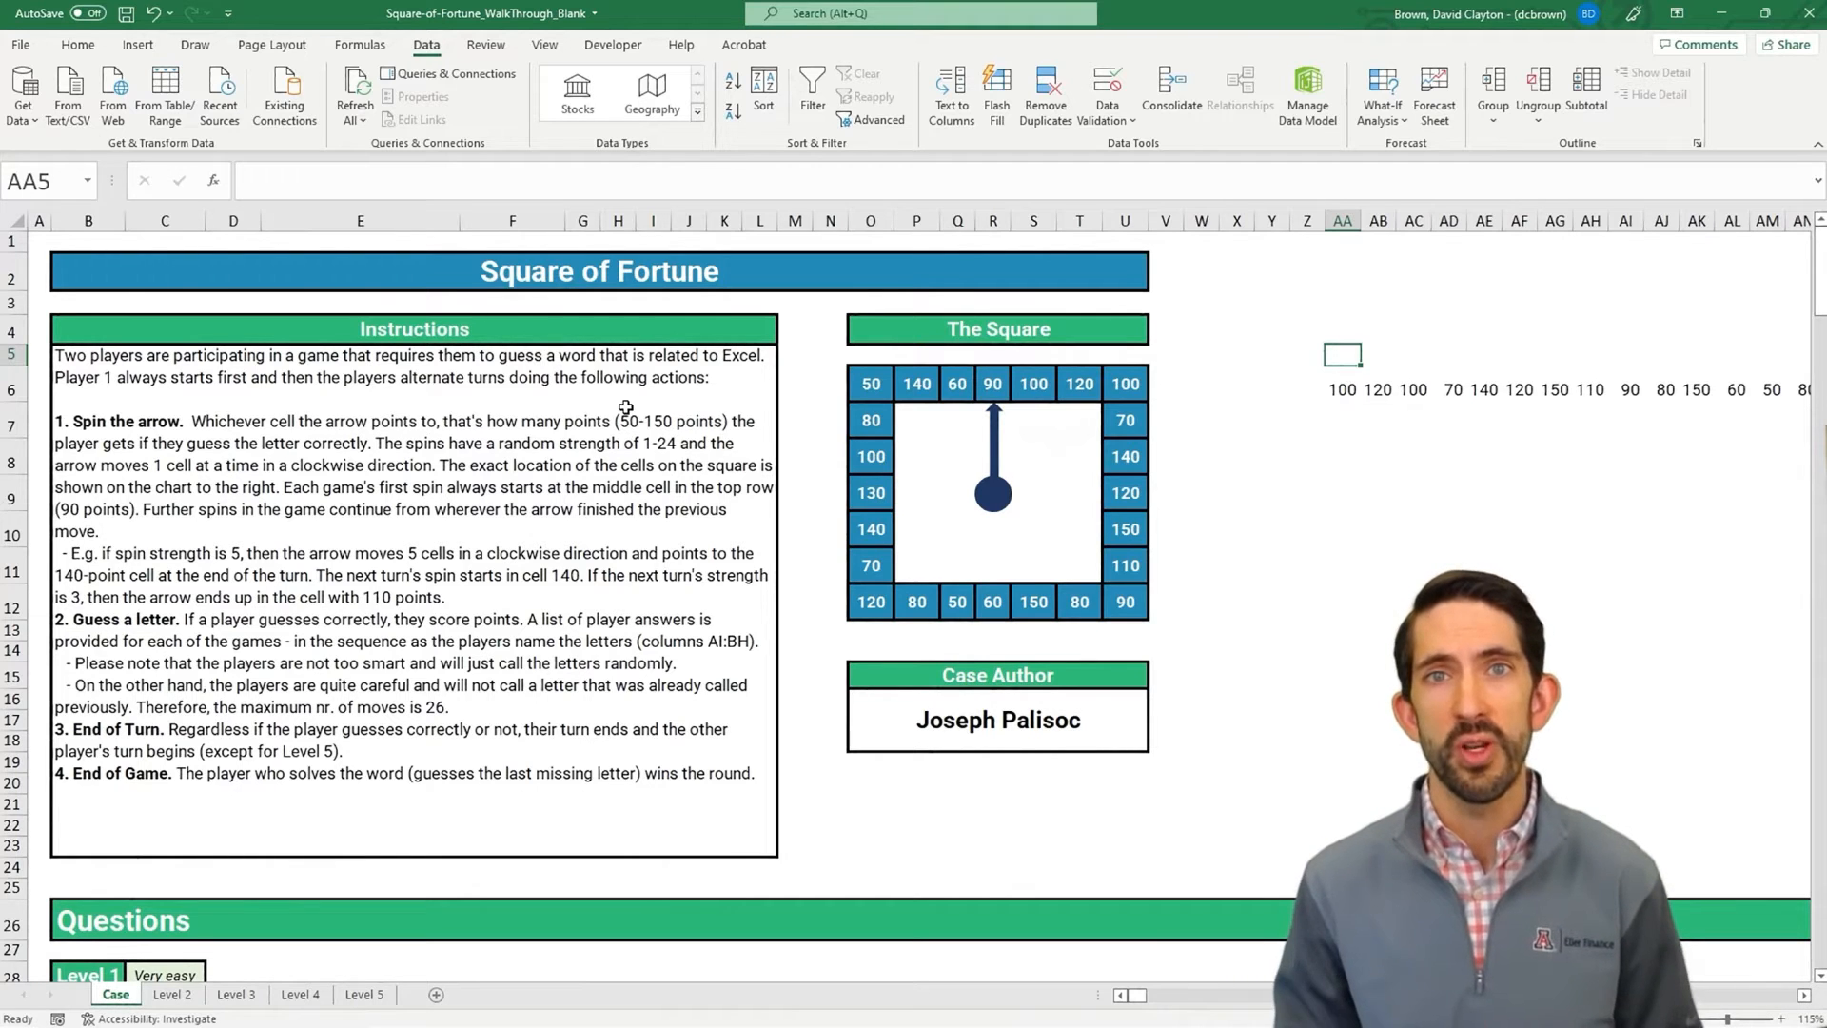
type("=seq")
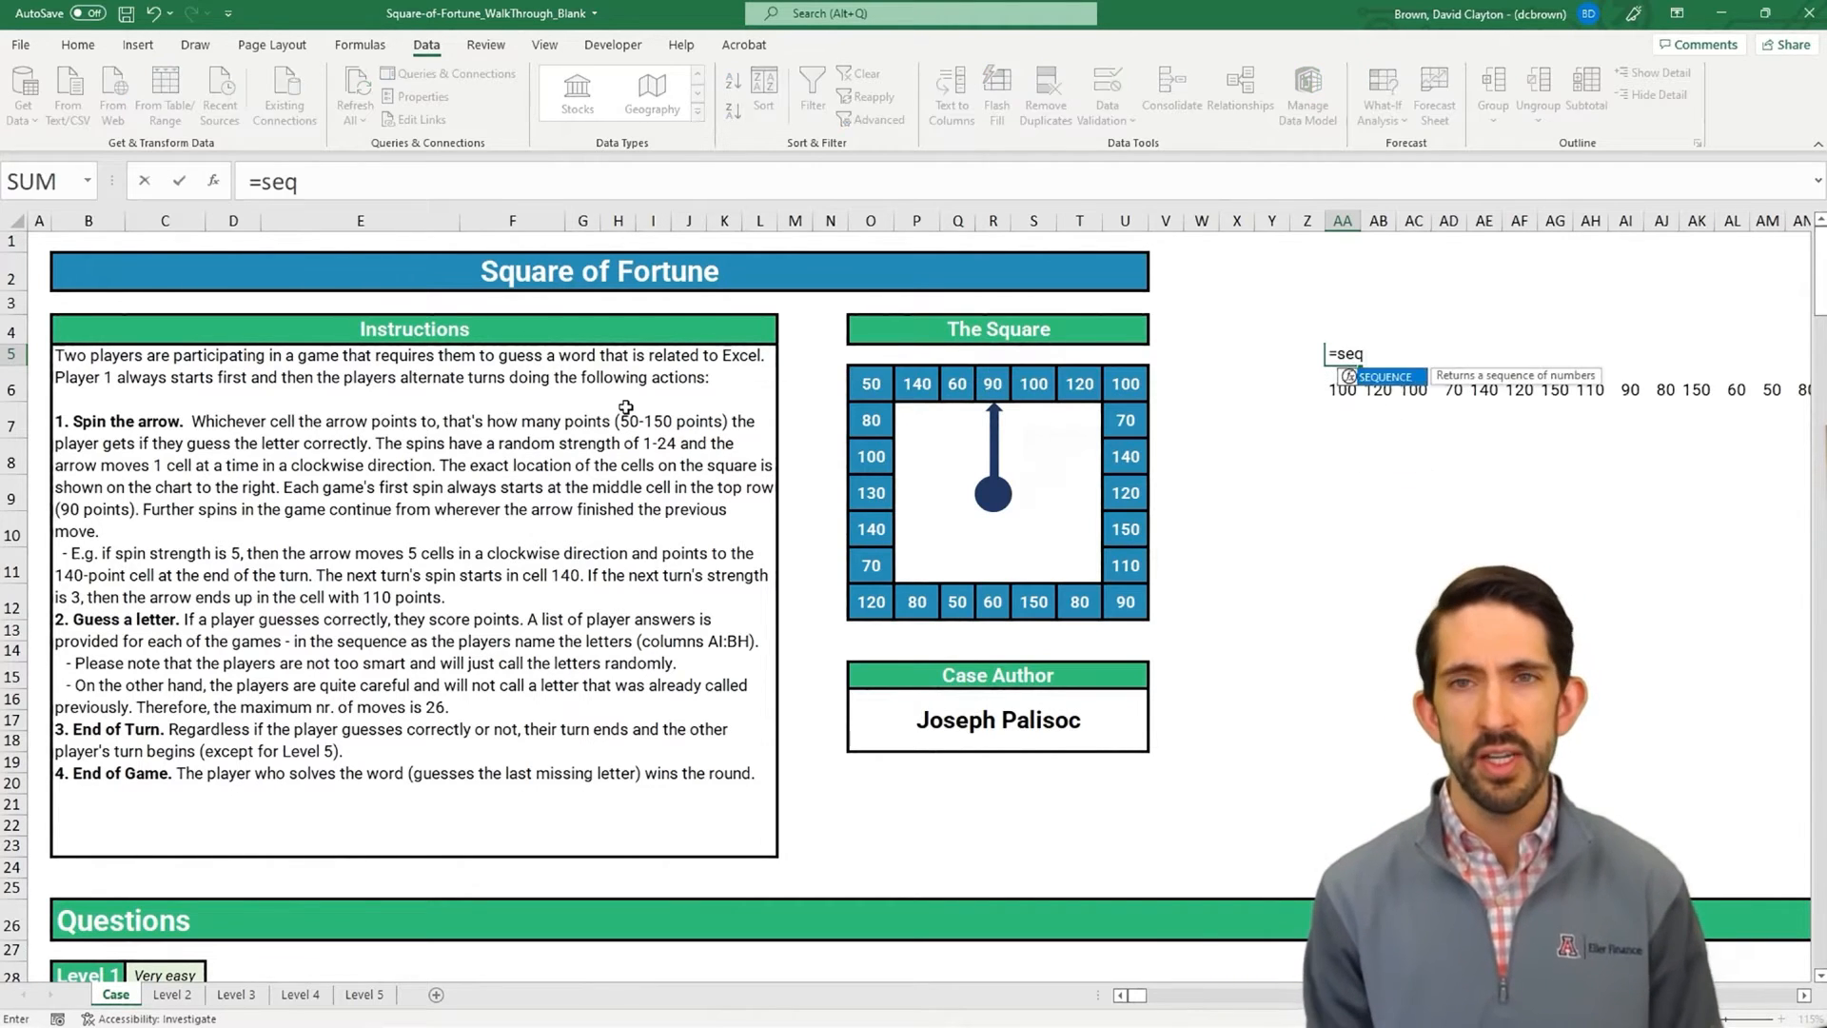
type("uence(1,395)")
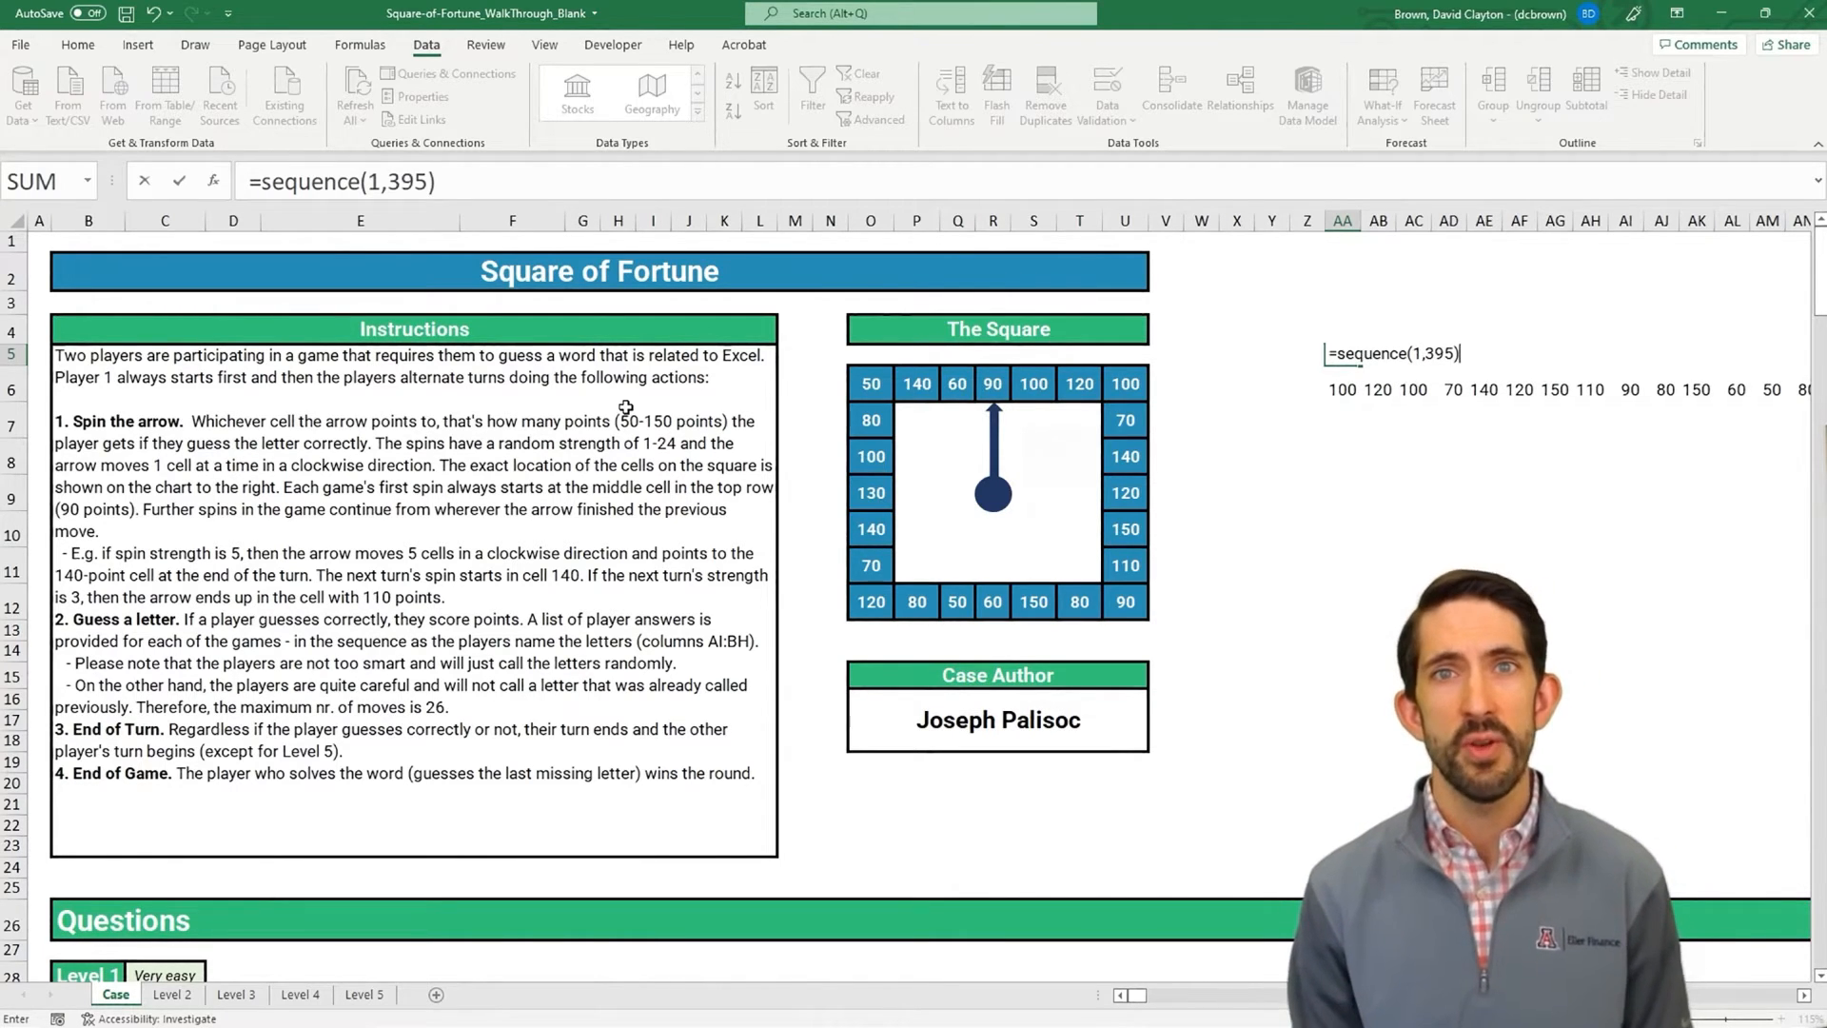
key("Return")
key("Up")
- Mark the end of the point values row by entering x in PF6, just past position 395
key("ctrl+Right")
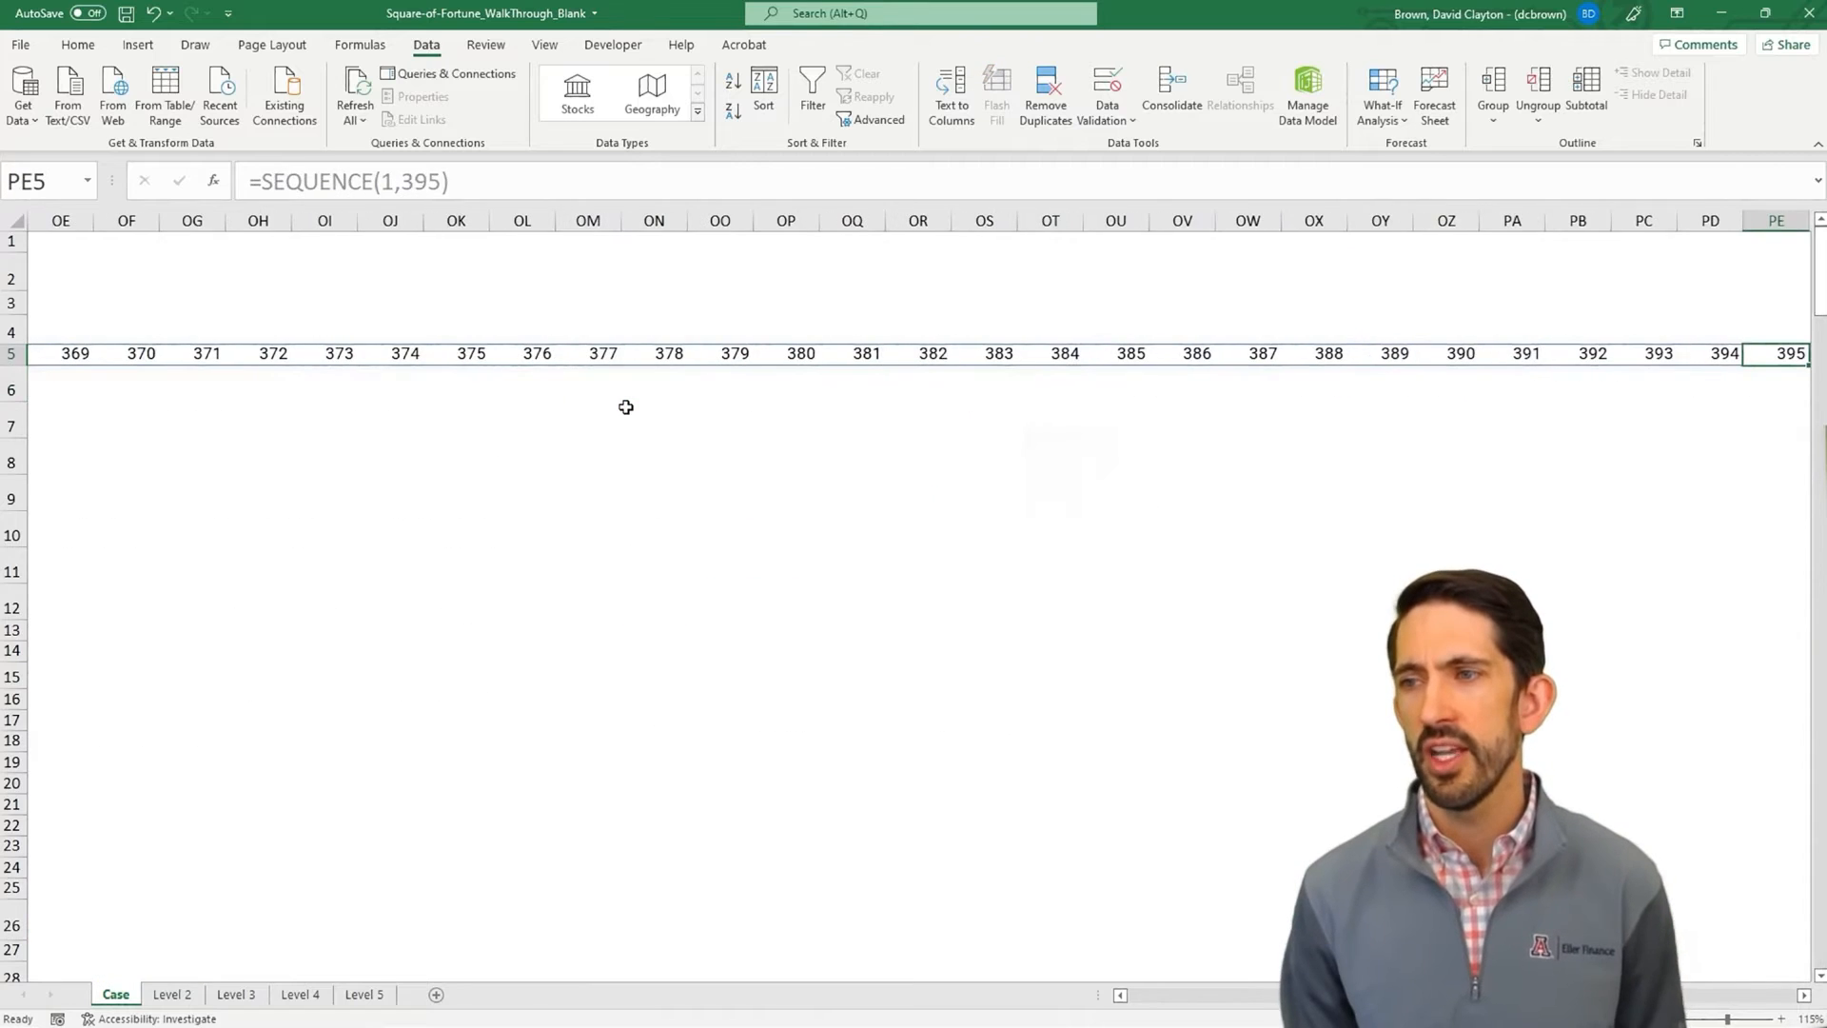
key("Right")
key("Down")
type("x")
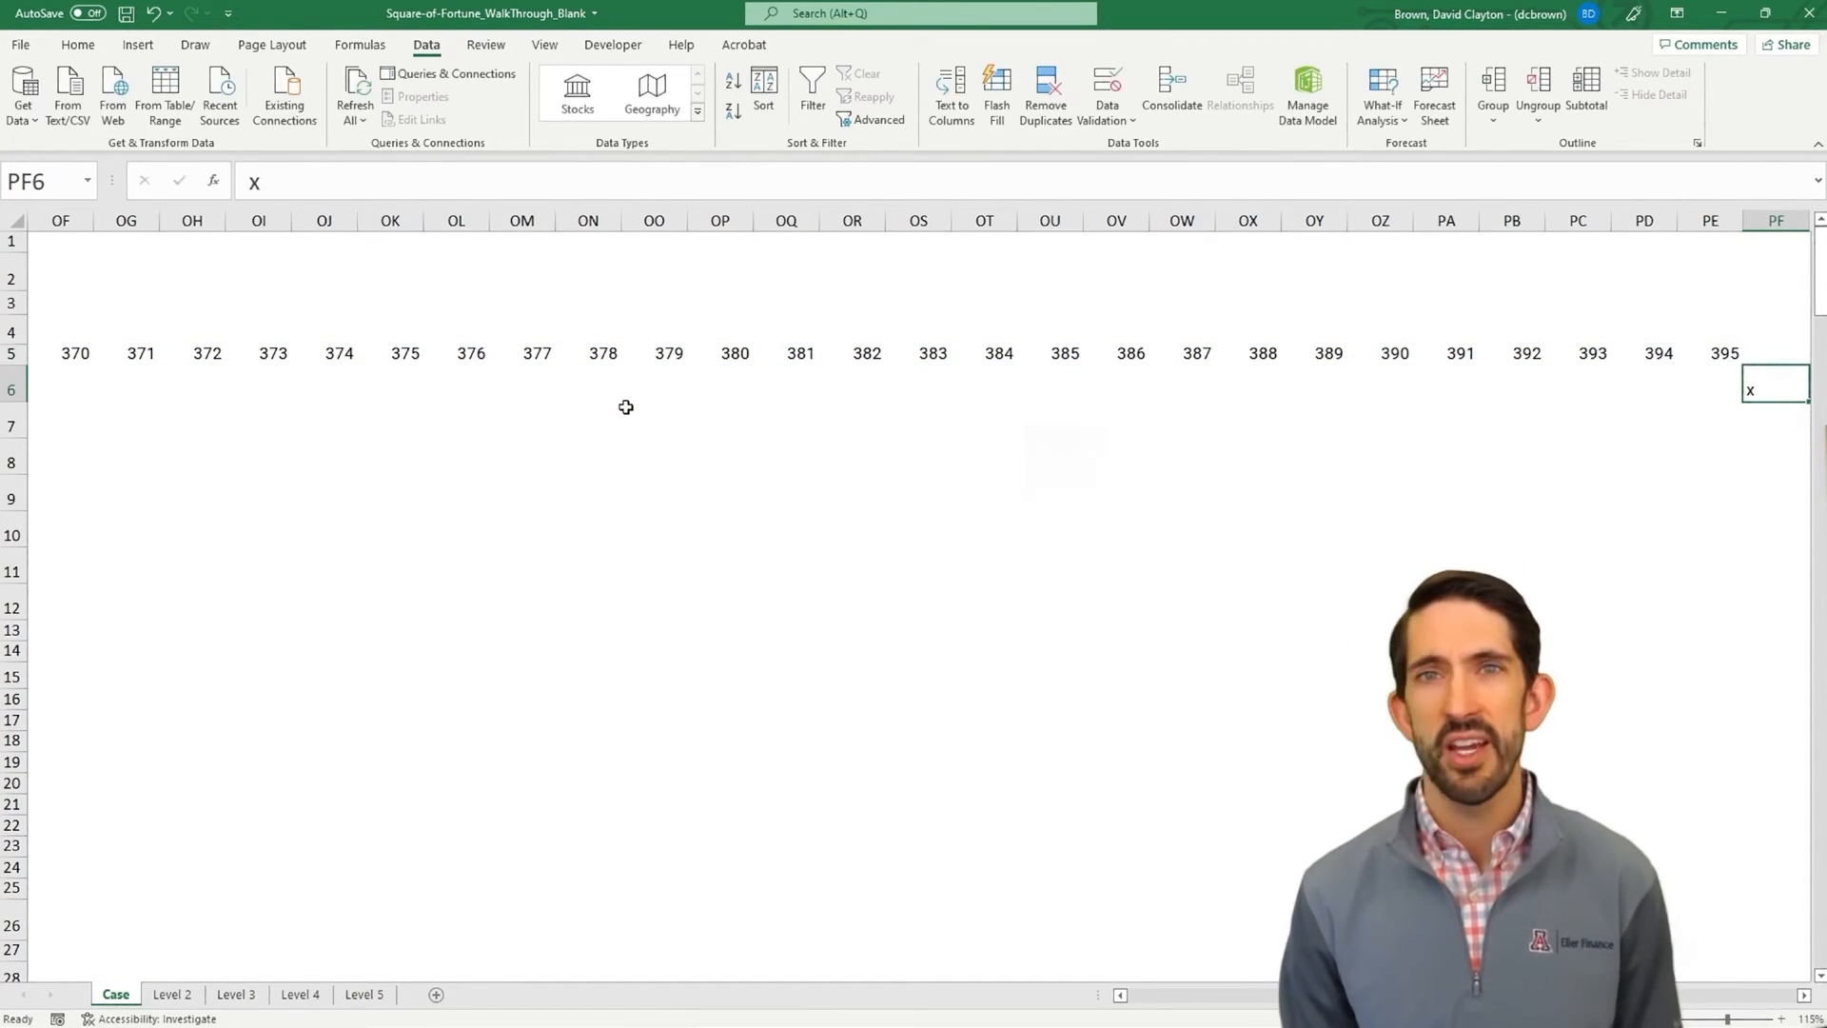
key("Delete")
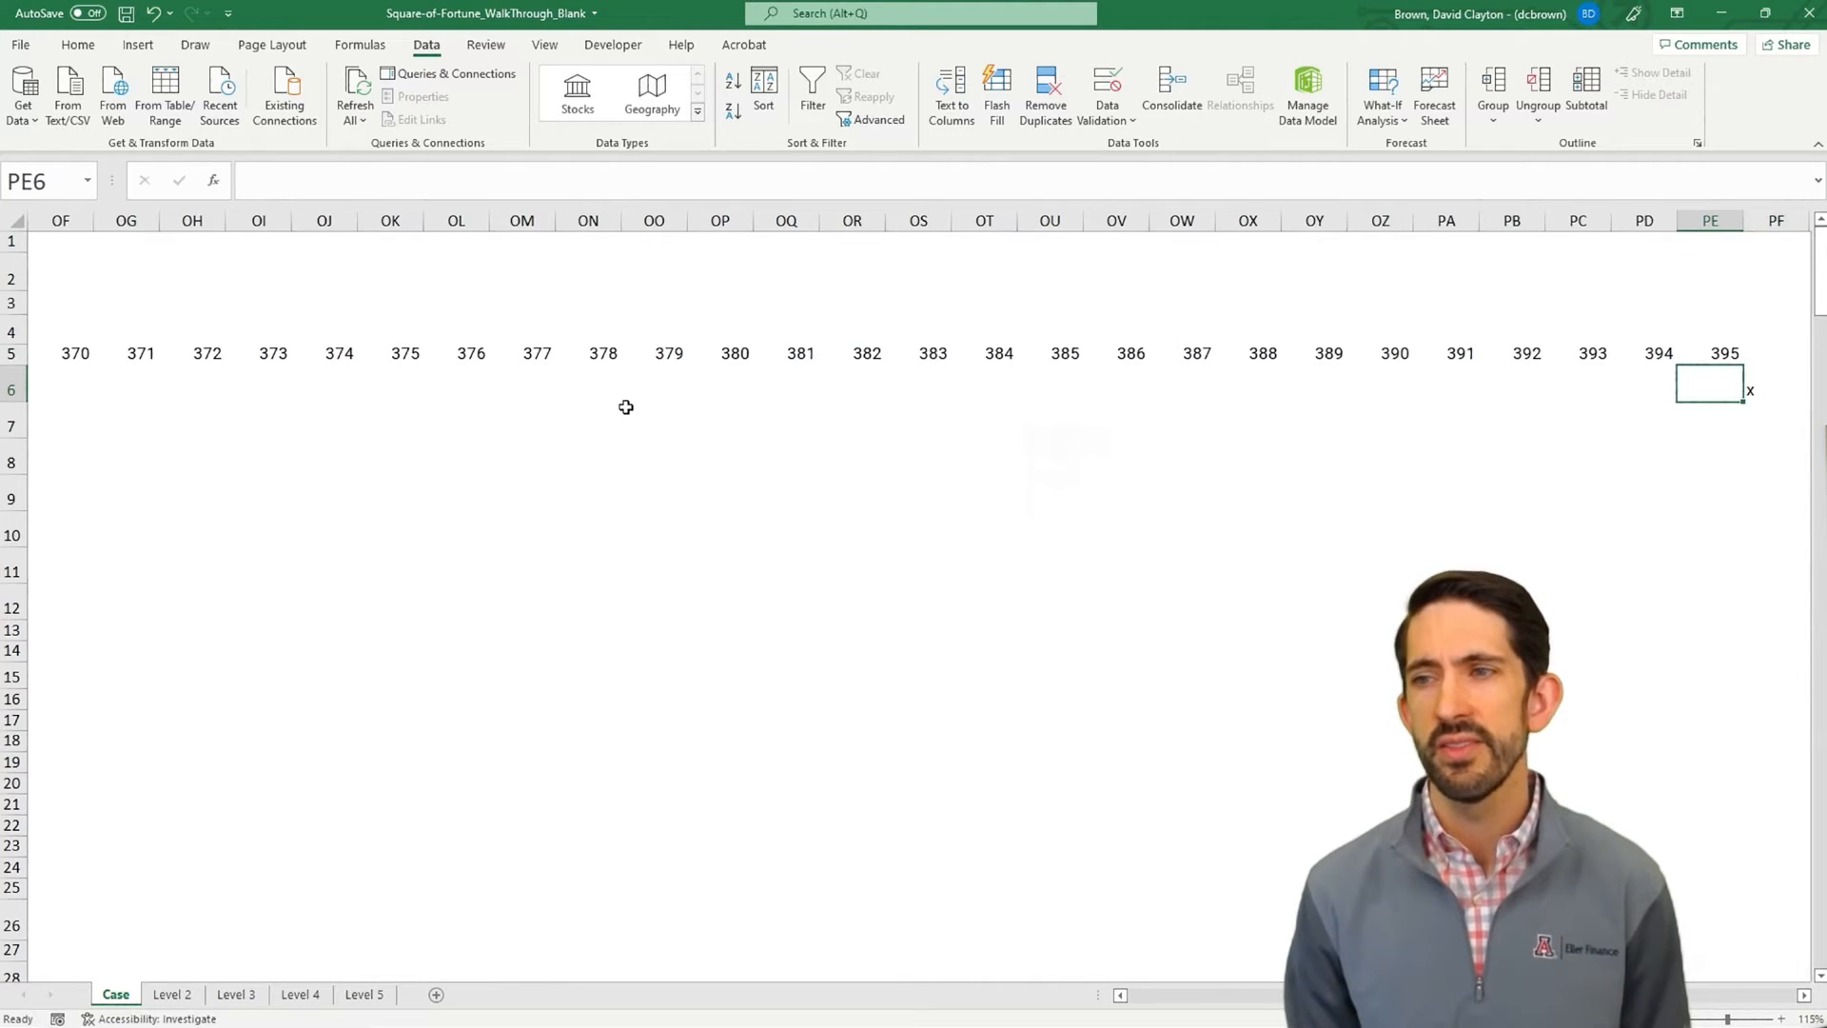
- Restart the square's point values at position 25 by entering =AA6 in AY6
key("ctrl+Left")
key("Left")
key("Left")
key("Left")
key("Left")
key("Left")
key("Left")
key("Left")
key("Left")
key("Left")
key("Left")
key("Left")
key("Left")
key("Left")
key("Left")
key("Left")
key("Left")
key("Left")
key("Left")
key("Left")
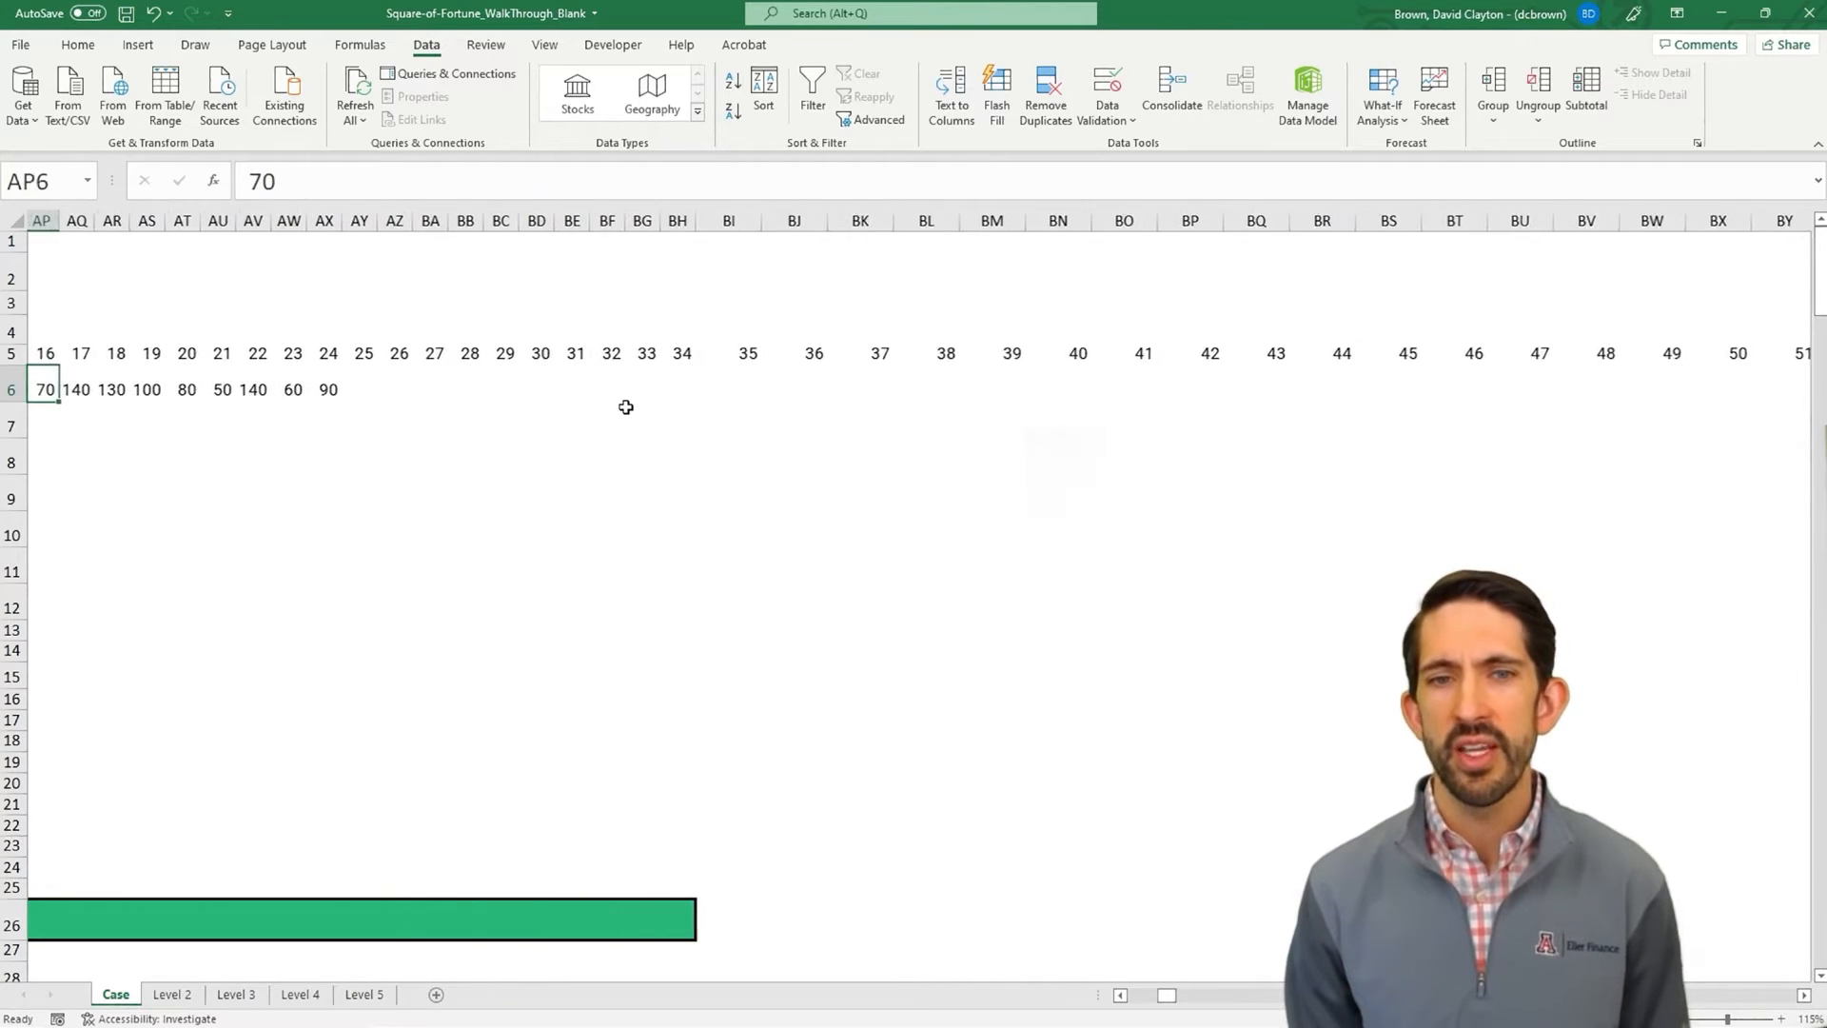
key("Left")
key("Left")
key("Left")
key("Left")
key("Left")
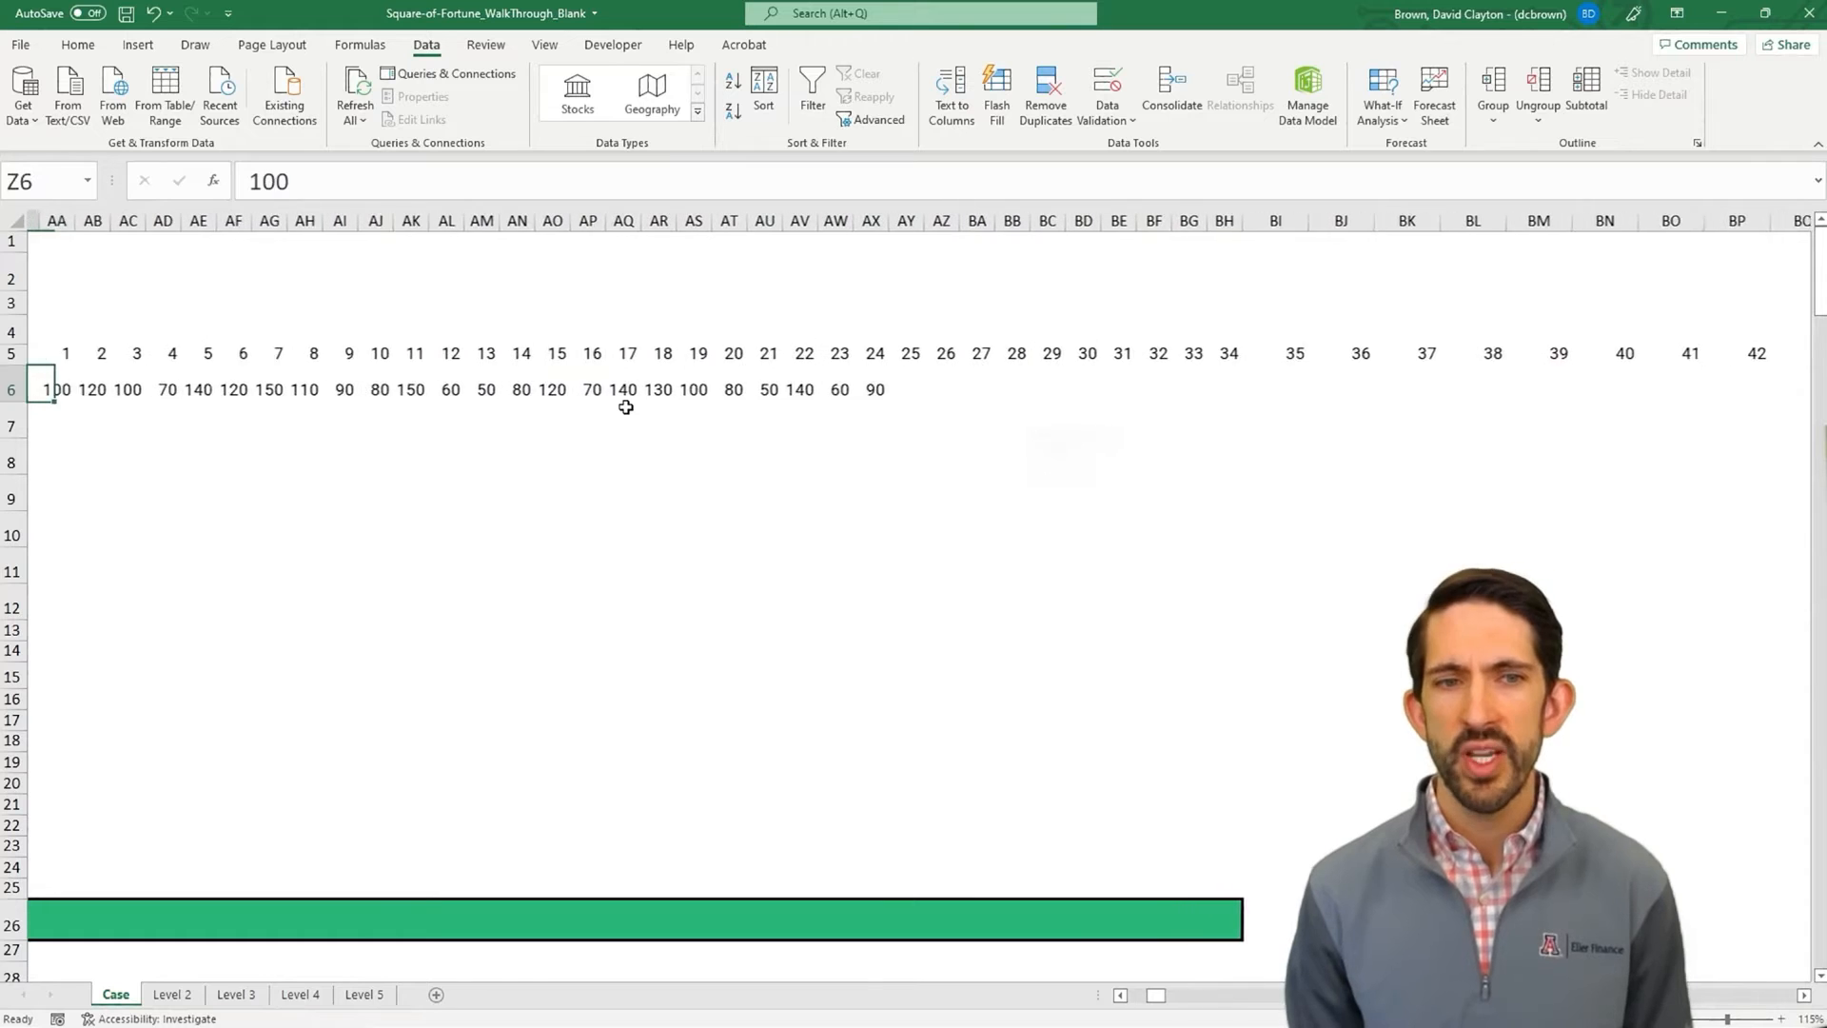
key("Right")
key("Right")
key("ctrl+Right")
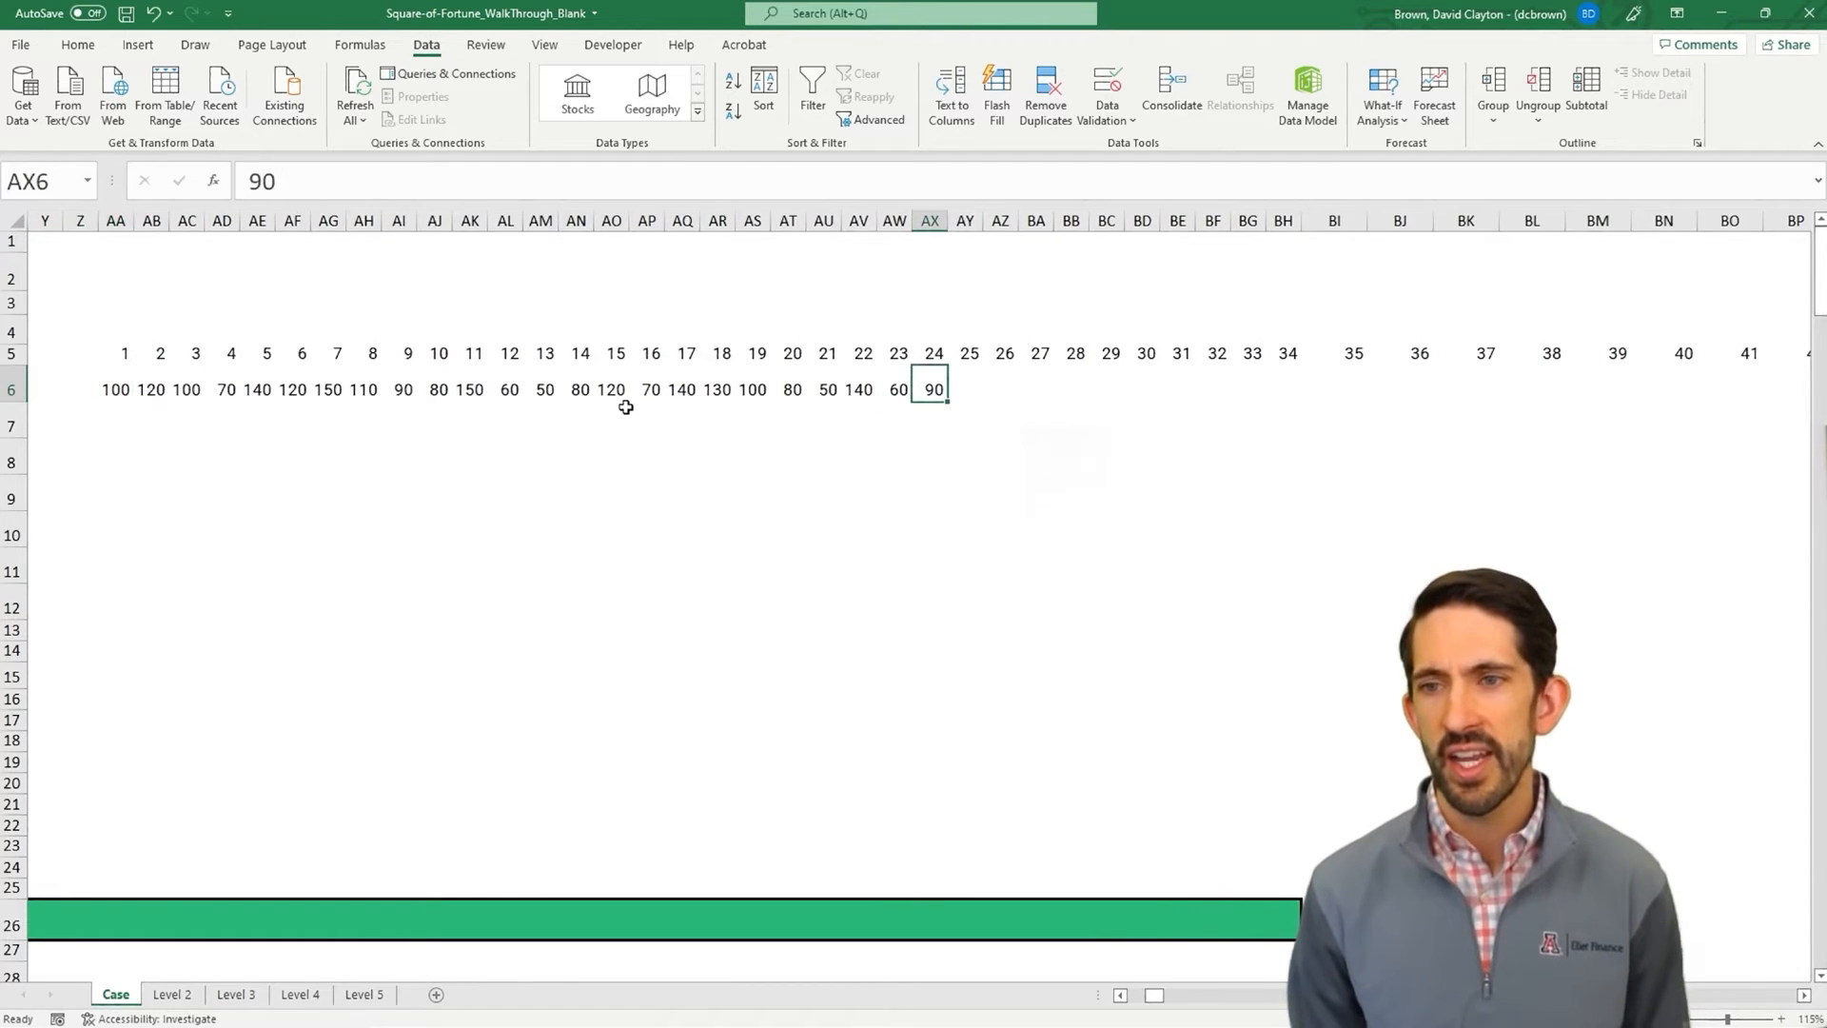
left_click(128, 383)
left_click(966, 391)
type("=")
key("Left")
key("ctrl+Left")
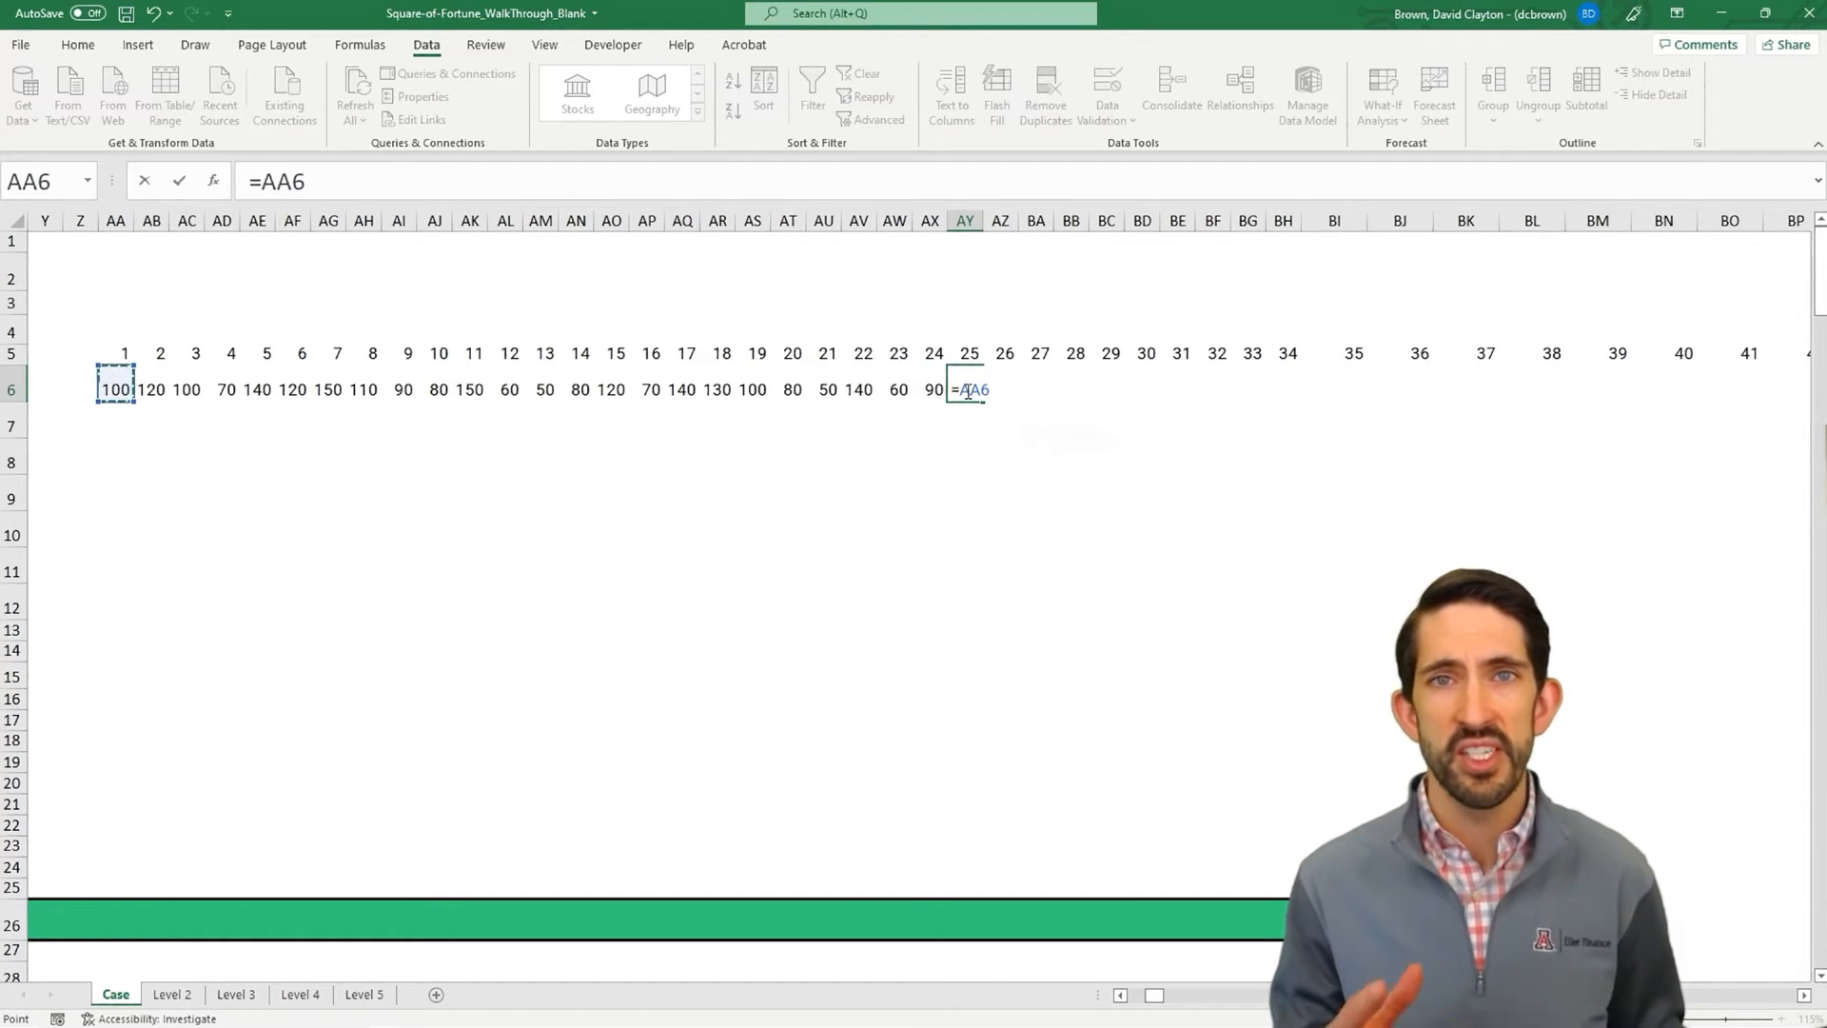
key("Return")
- Copy AY6's repeating point value formula across row 6 through PE6, under position 395
key("Up")
key("ctrl+c")
key("ctrl+shift+Right")
key("ctrl+shift+Down")
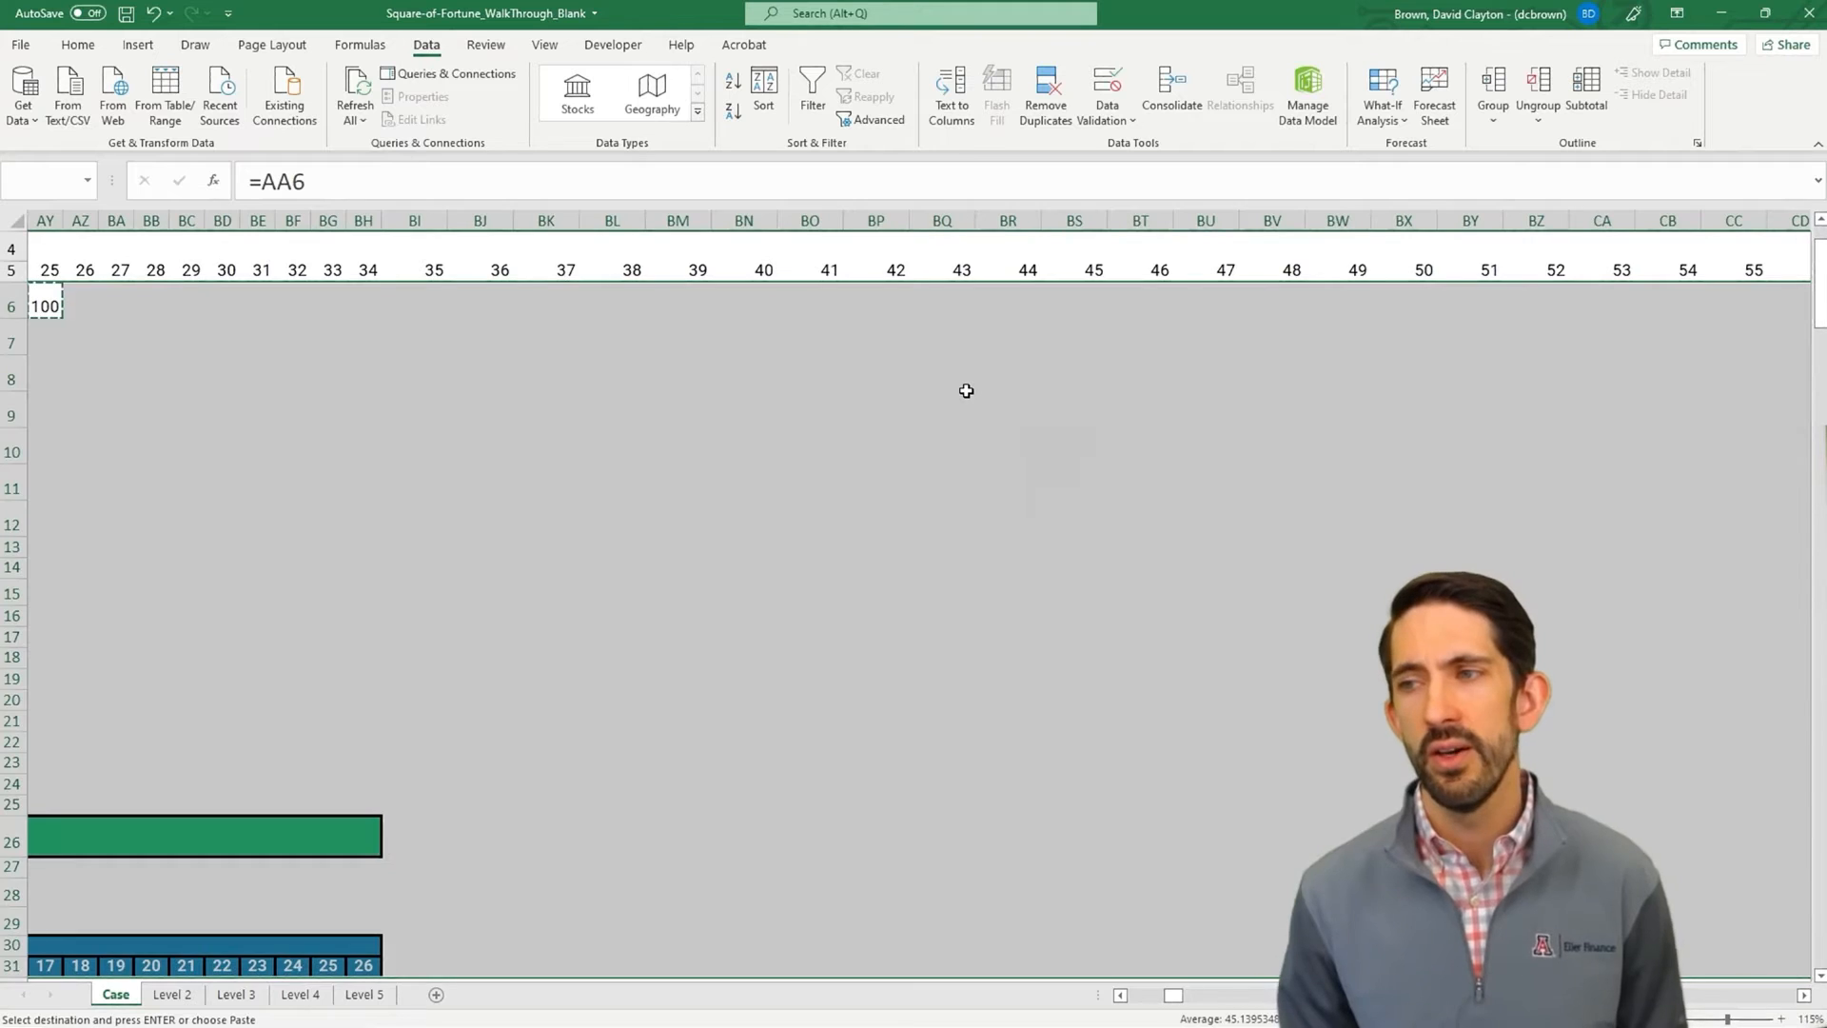
key("ctrl+shift+Up")
key("ctrl+shift+Left")
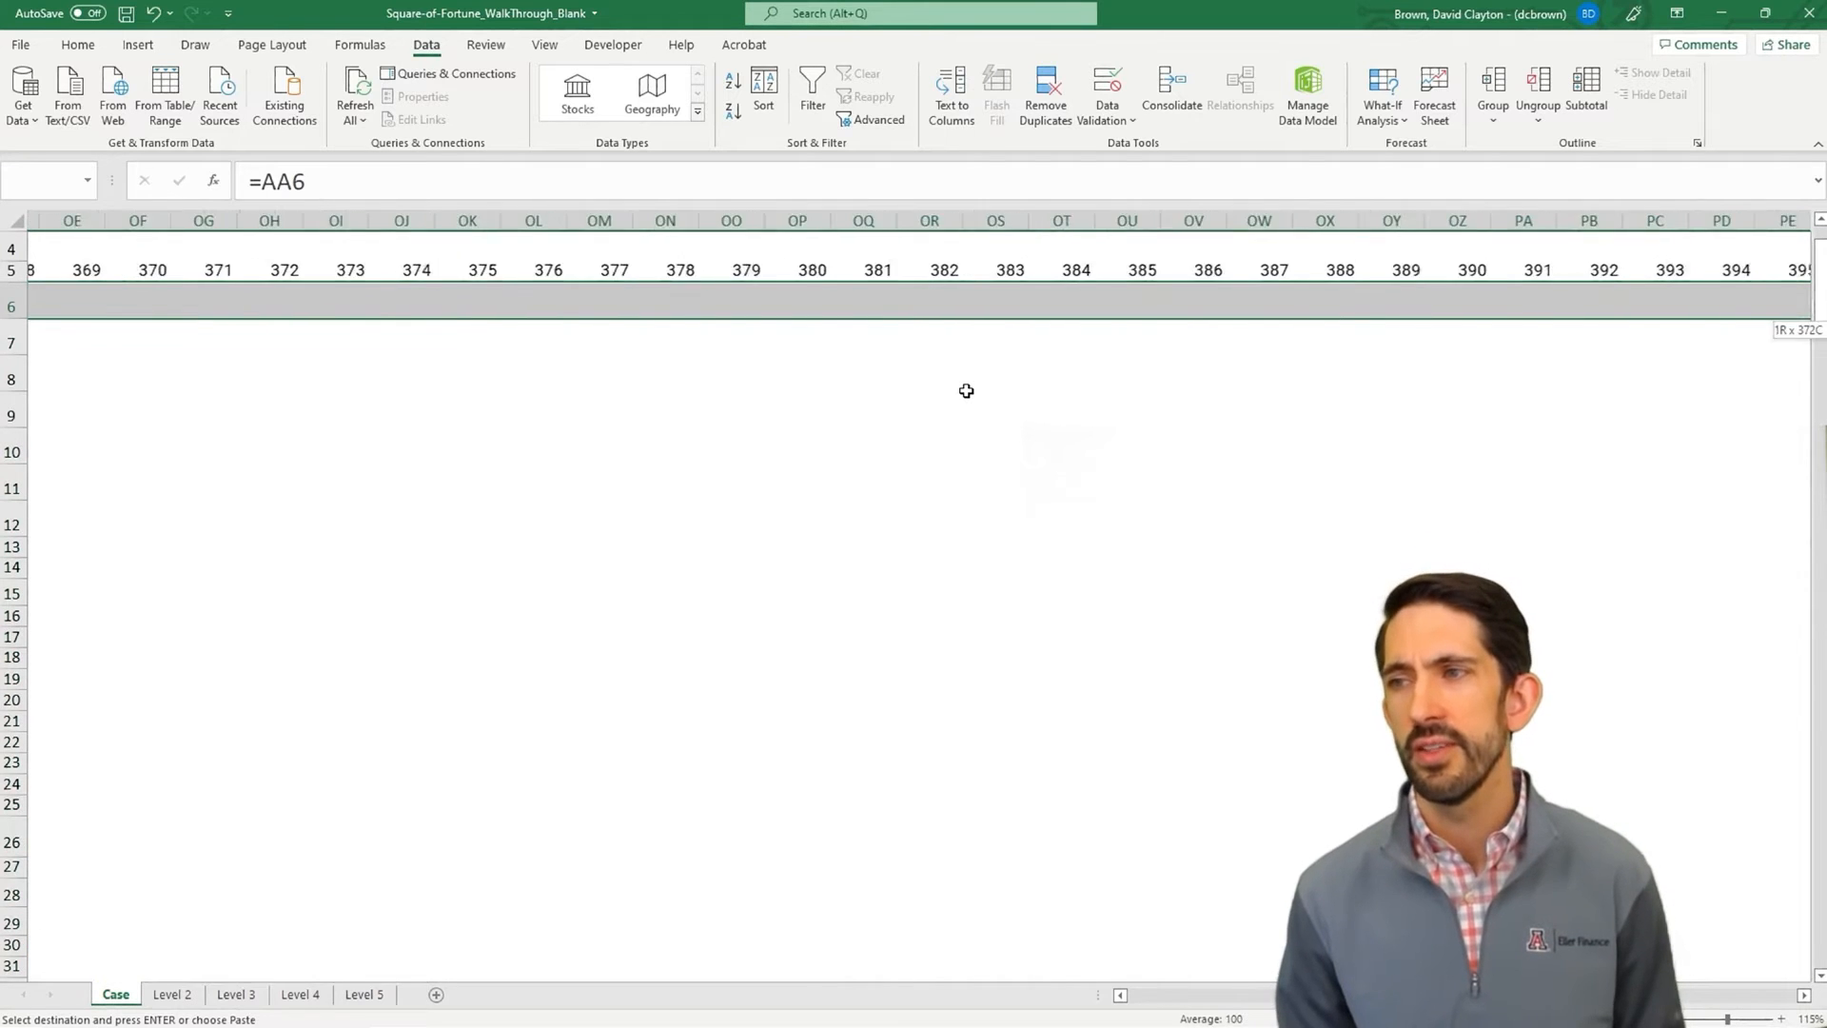
key("ctrl+shift+Left")
key("ctrl+shift+Right")
key("shift+Left")
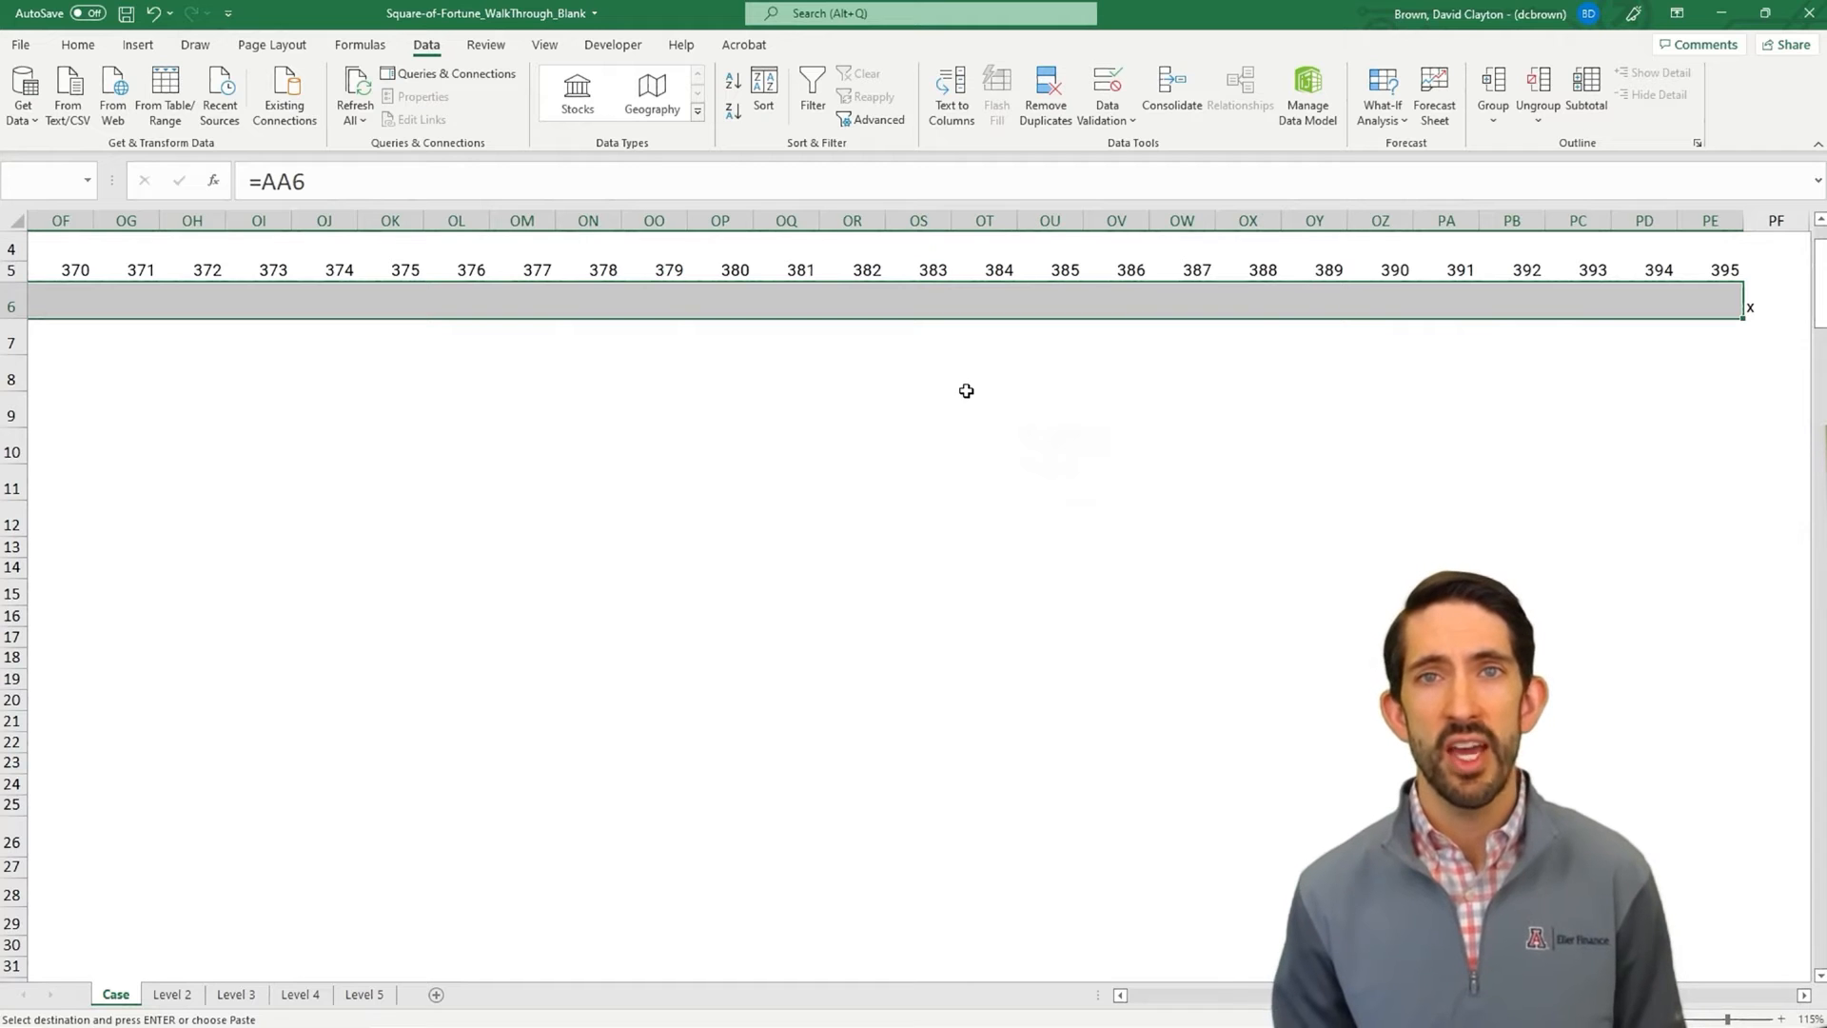
key("ctrl+v")
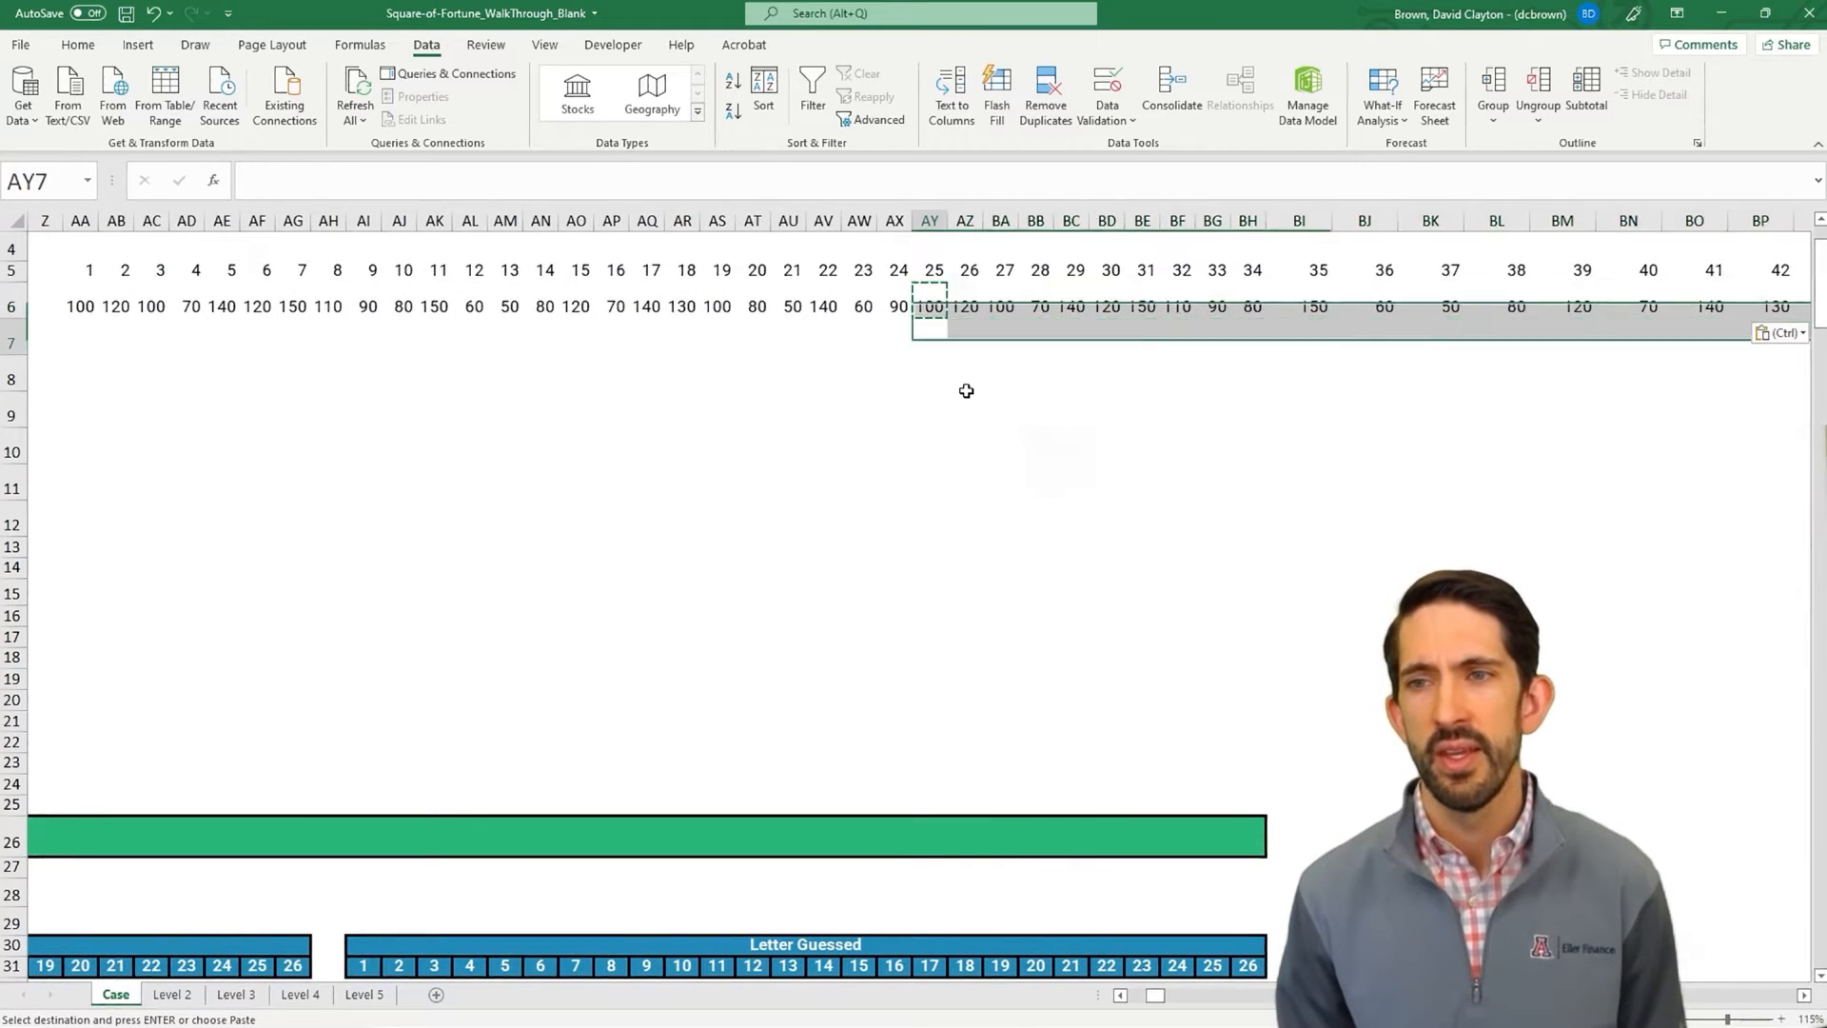
- Check the repeated point values at the end of row 6 and back at its first position, AA6
key("ctrl+Right")
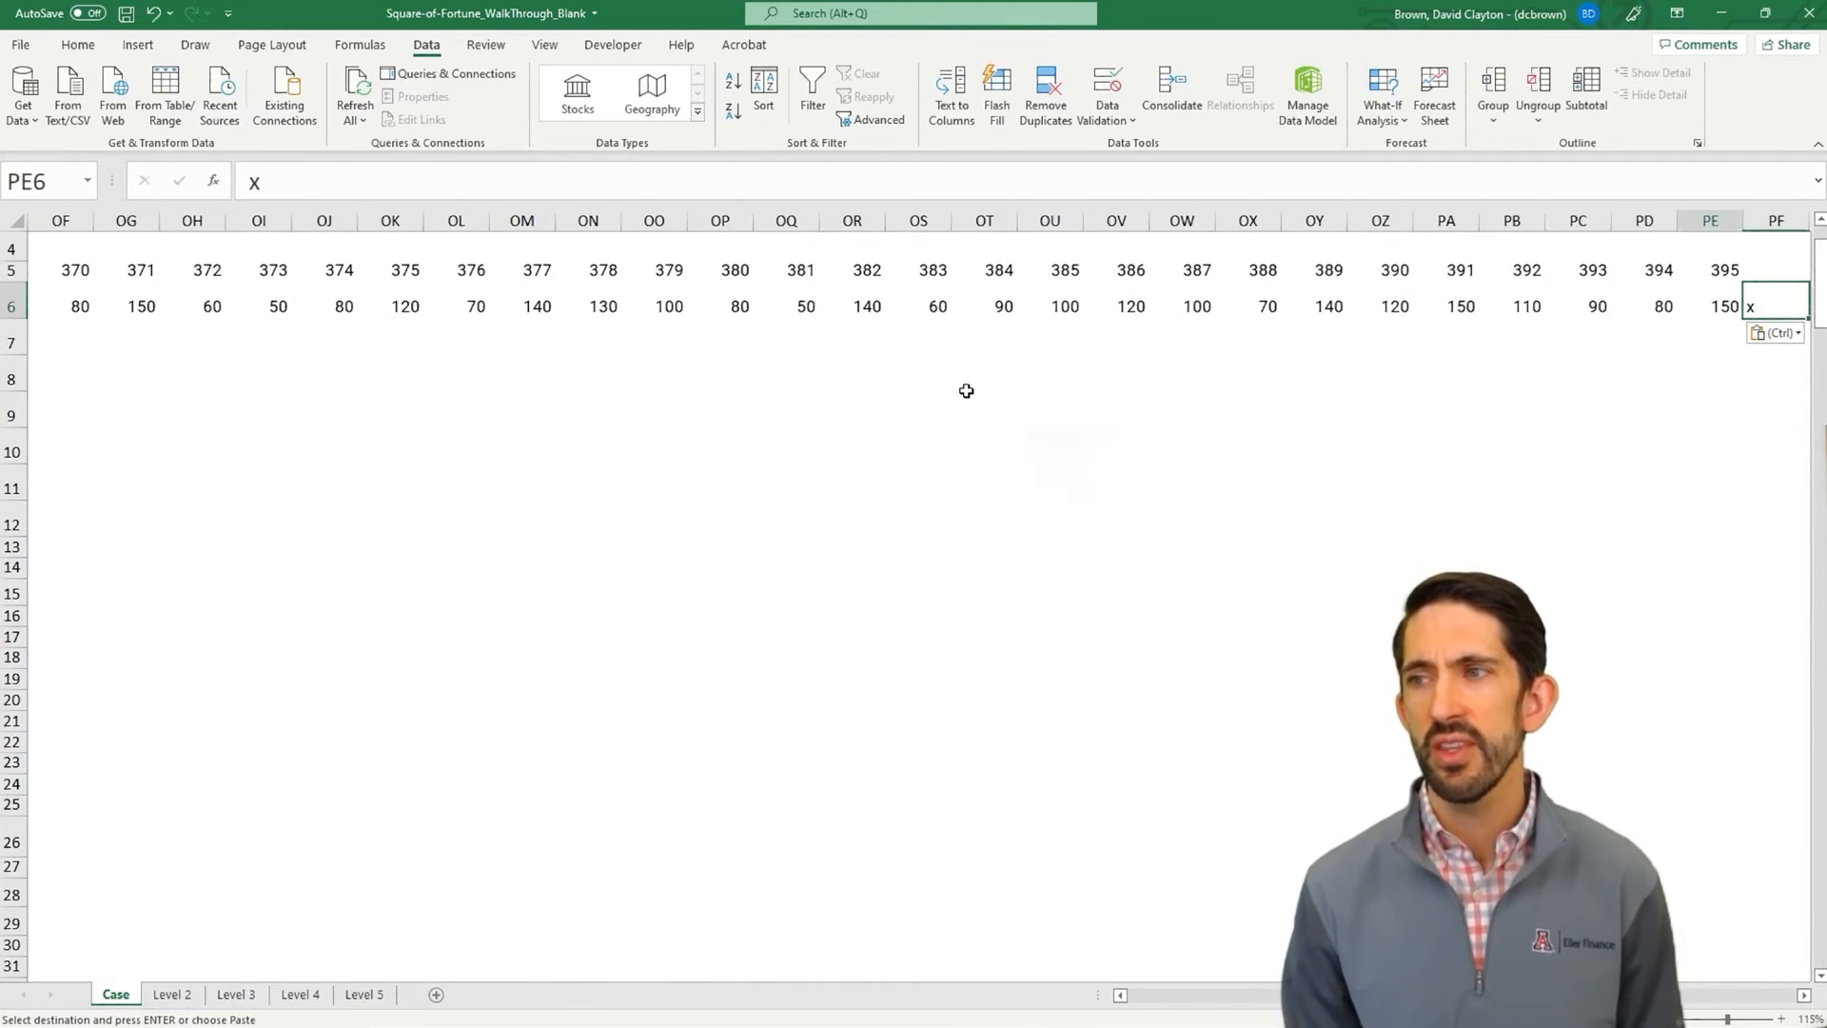
key("Up")
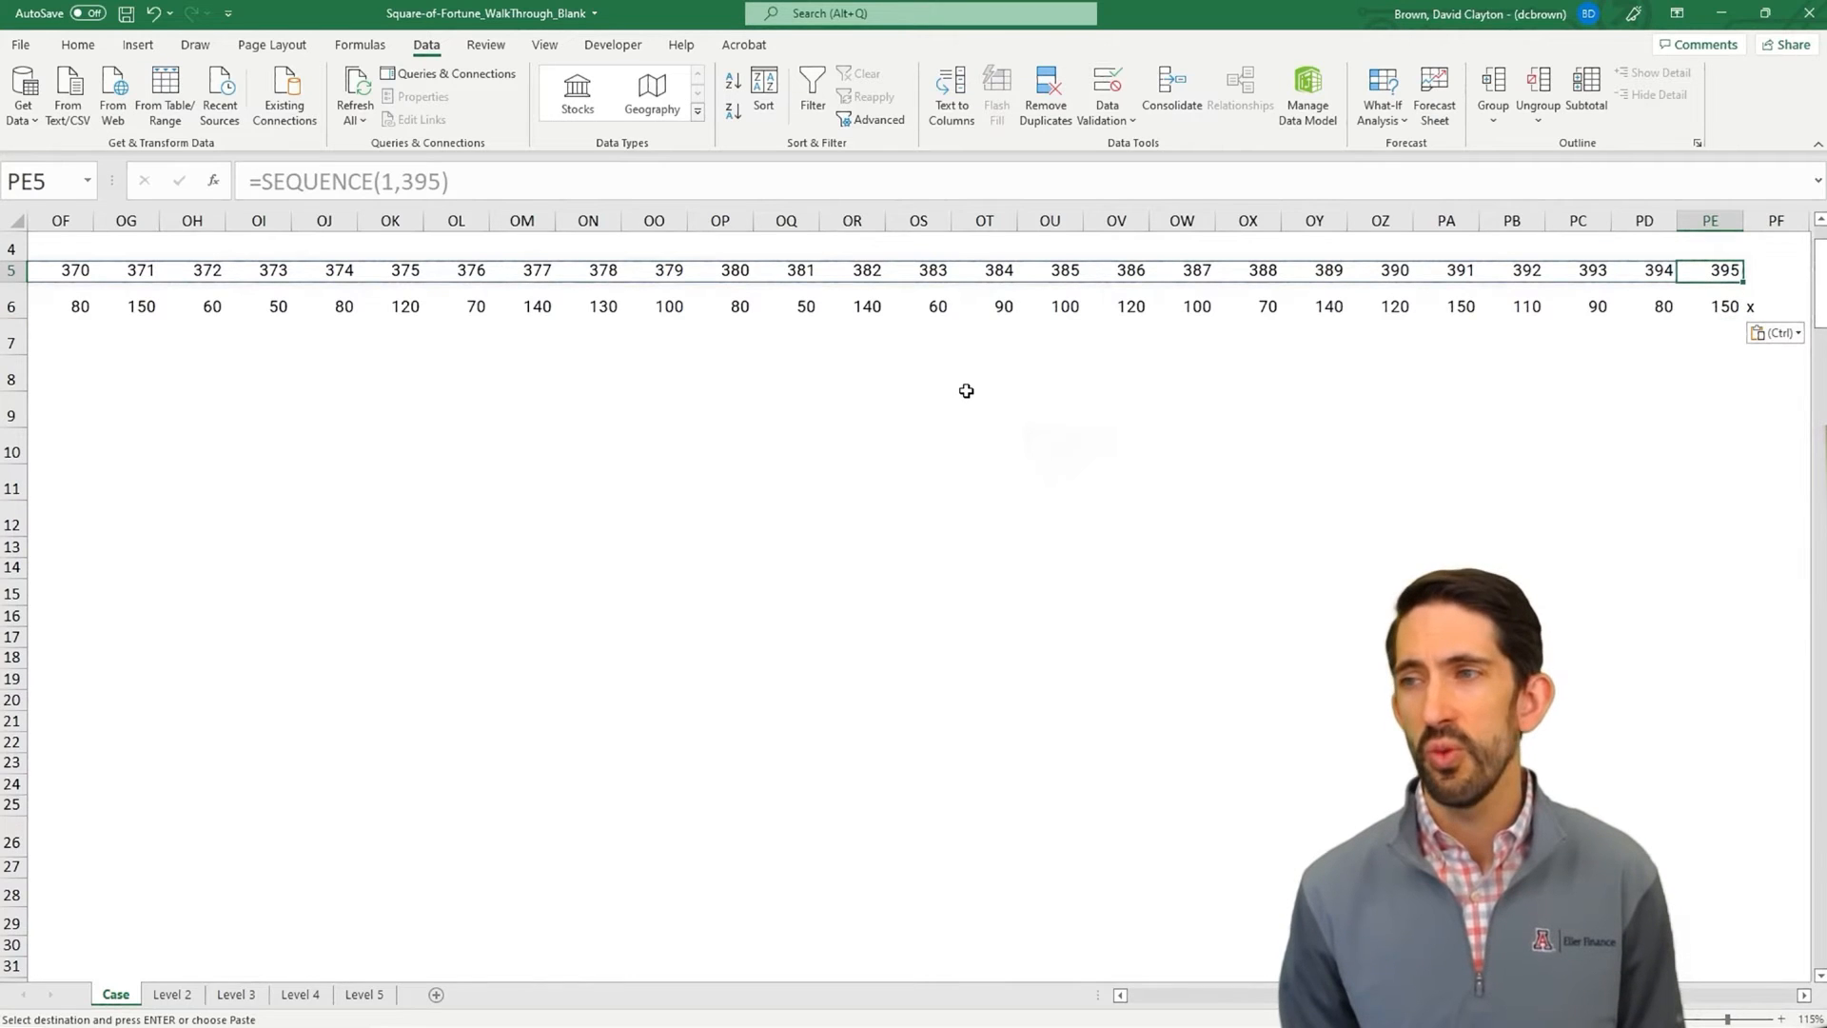
key("ctrl+Left")
key("Left")
key("Left")
key("Left")
key("Left")
key("Right")
key("Right")
key("Right")
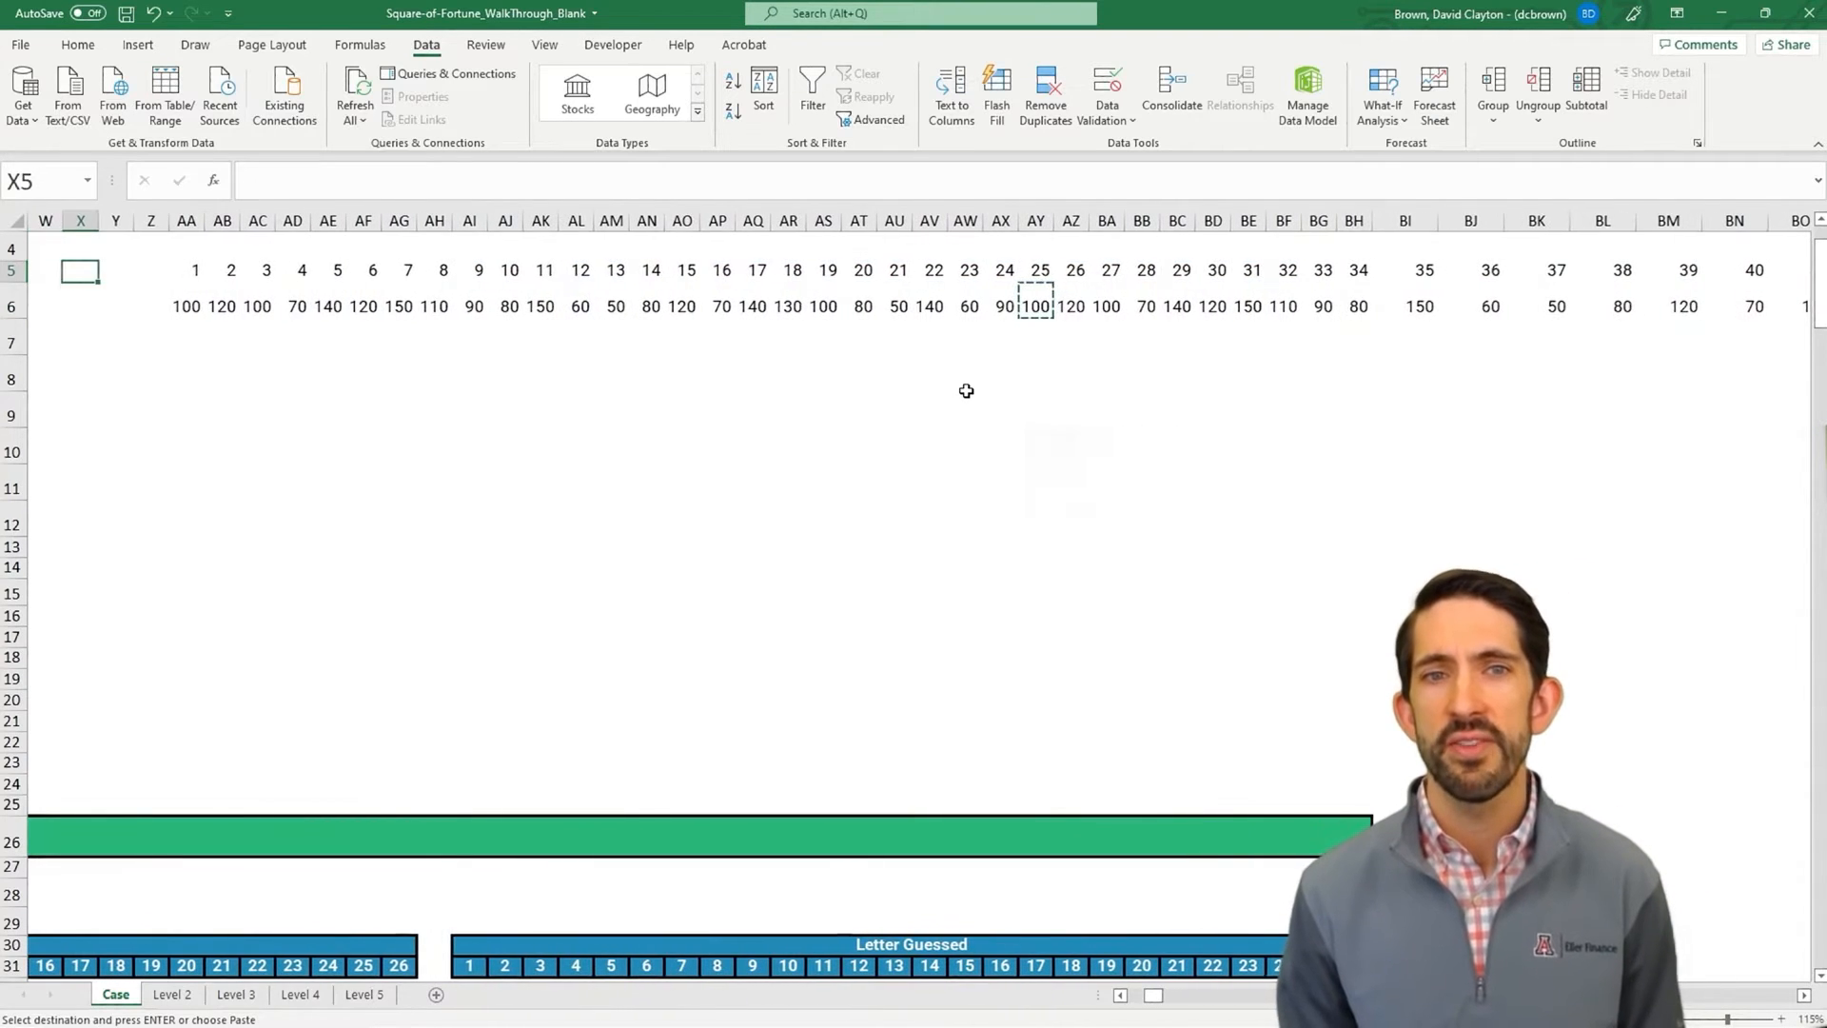
key("Down")
key("Right")
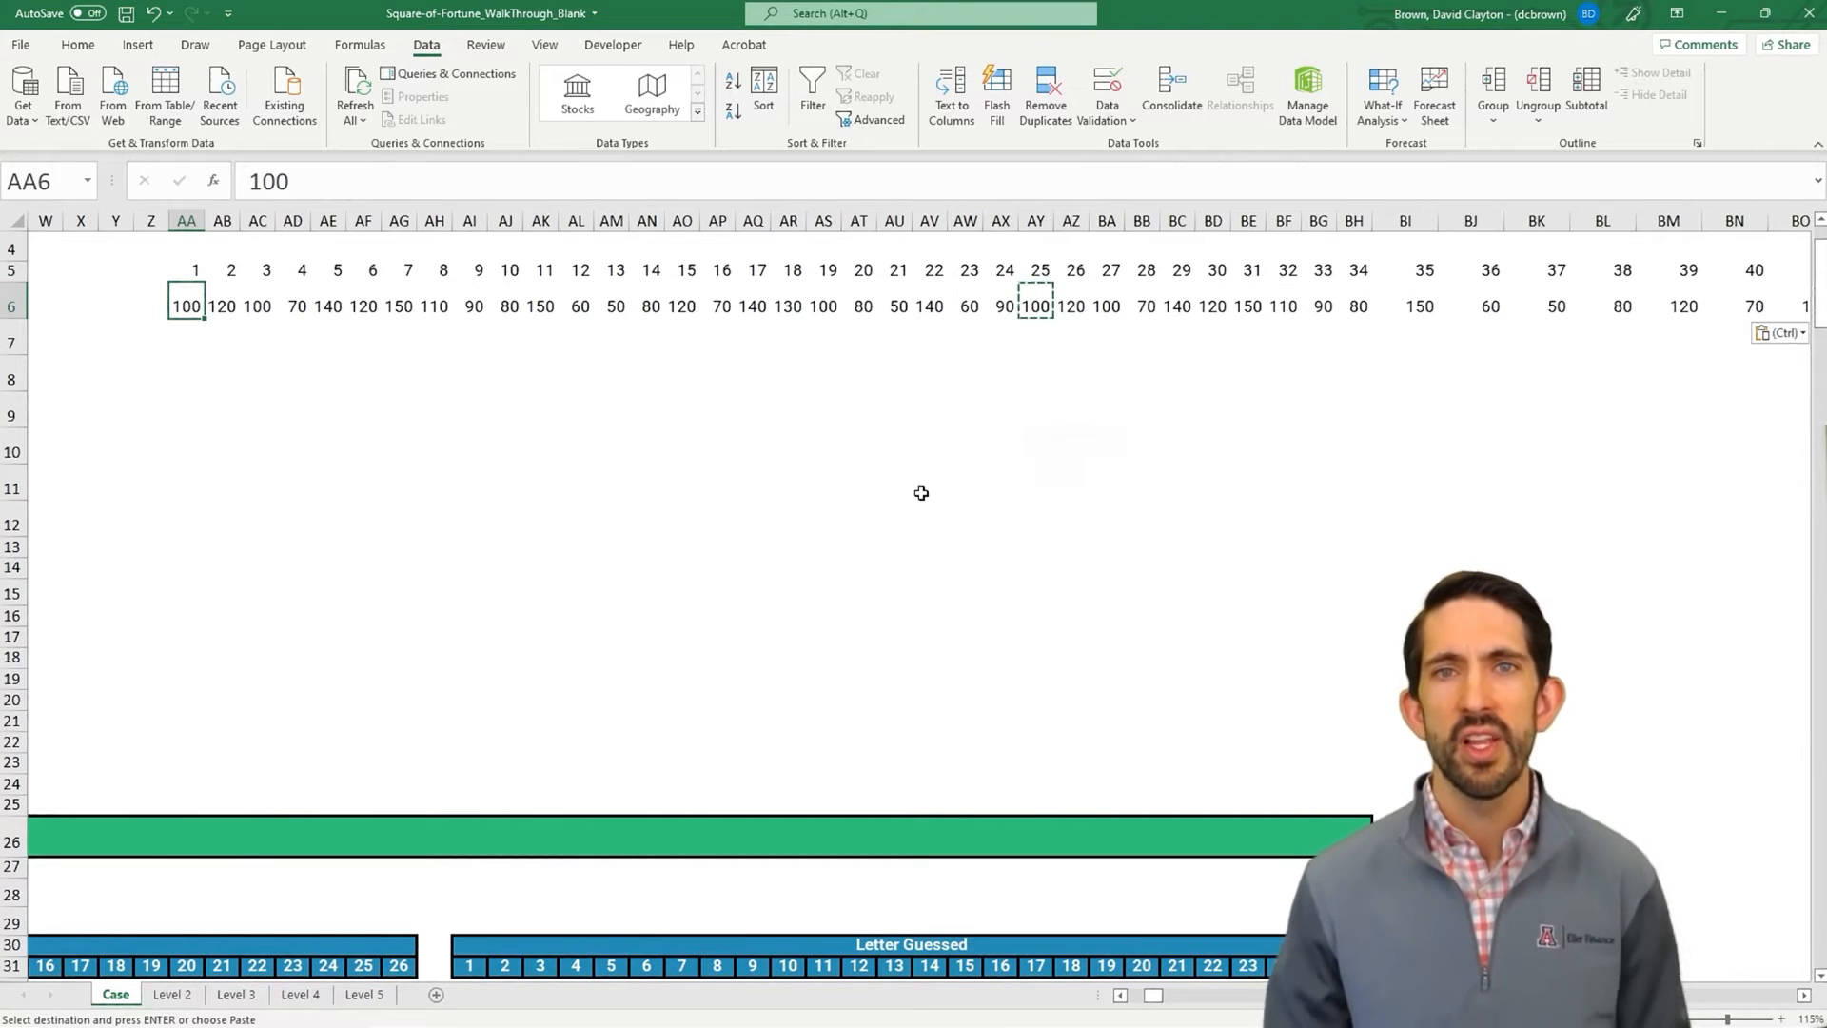
- On the Level 3 sheet, examine the layout and the selected game's first two spin strengths in K27:L27
left_click(236, 995)
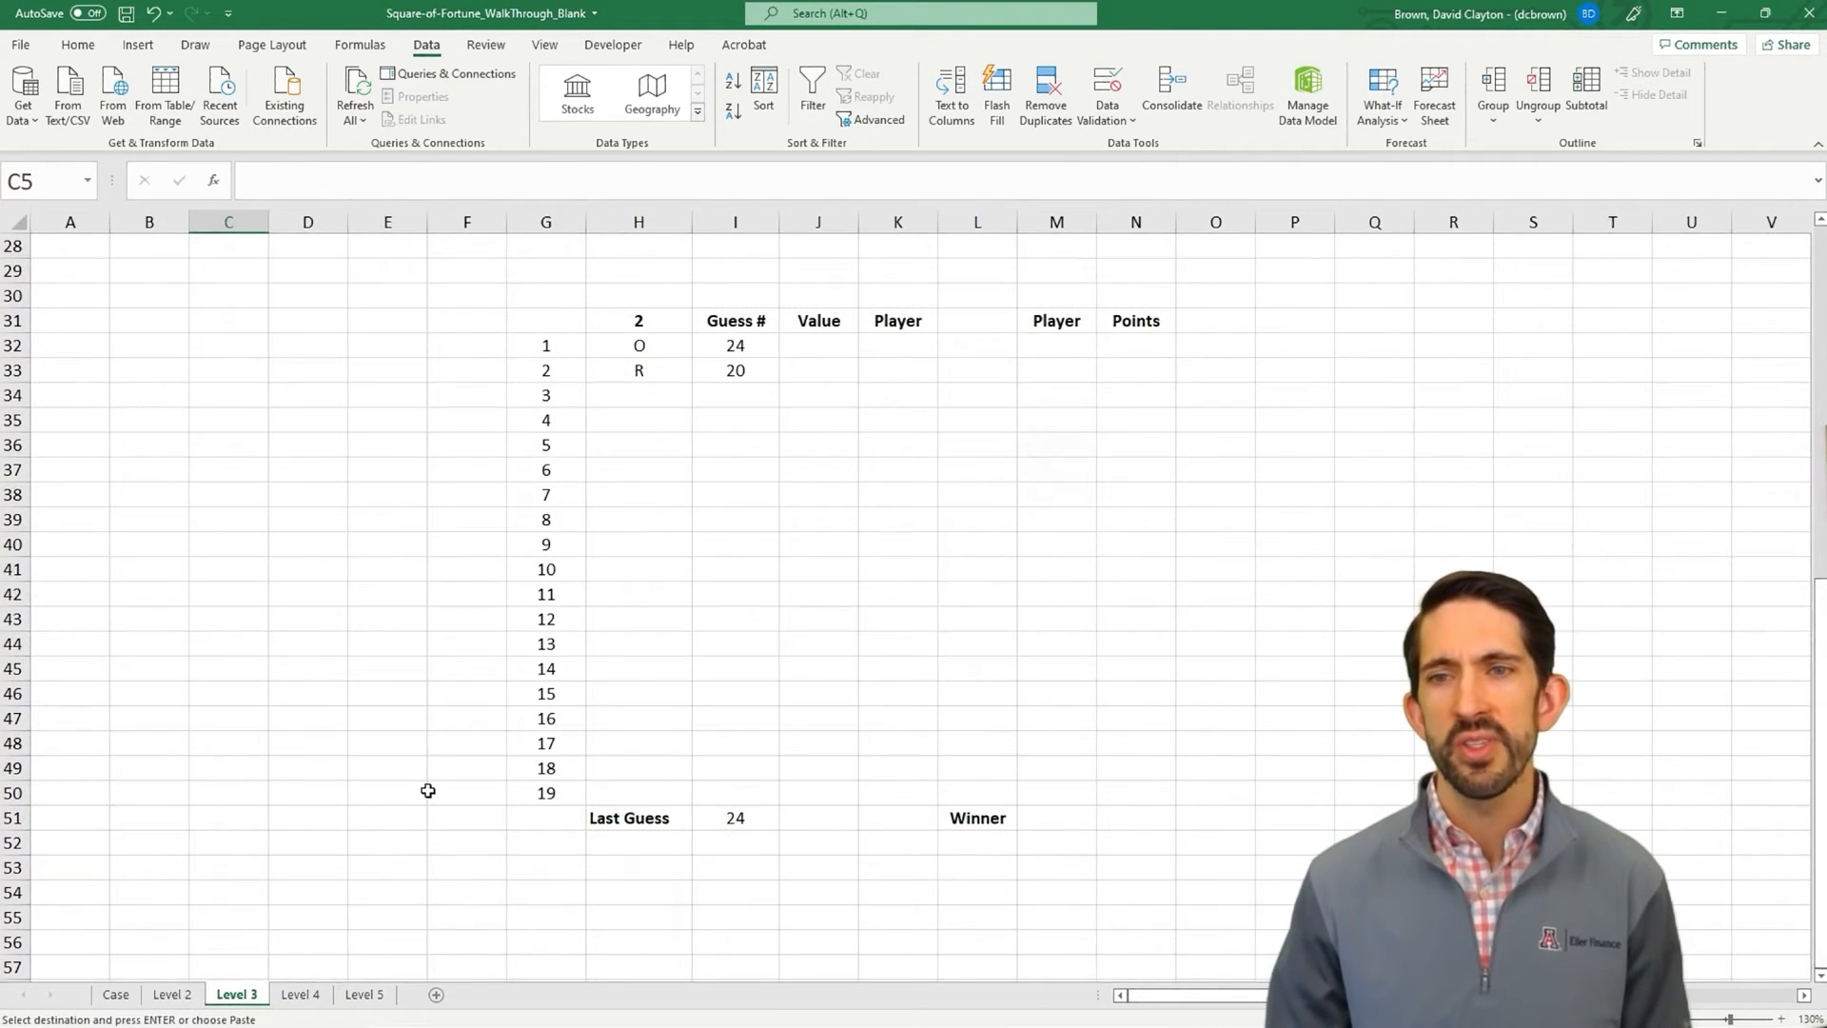
scroll(428, 790, "up", 1)
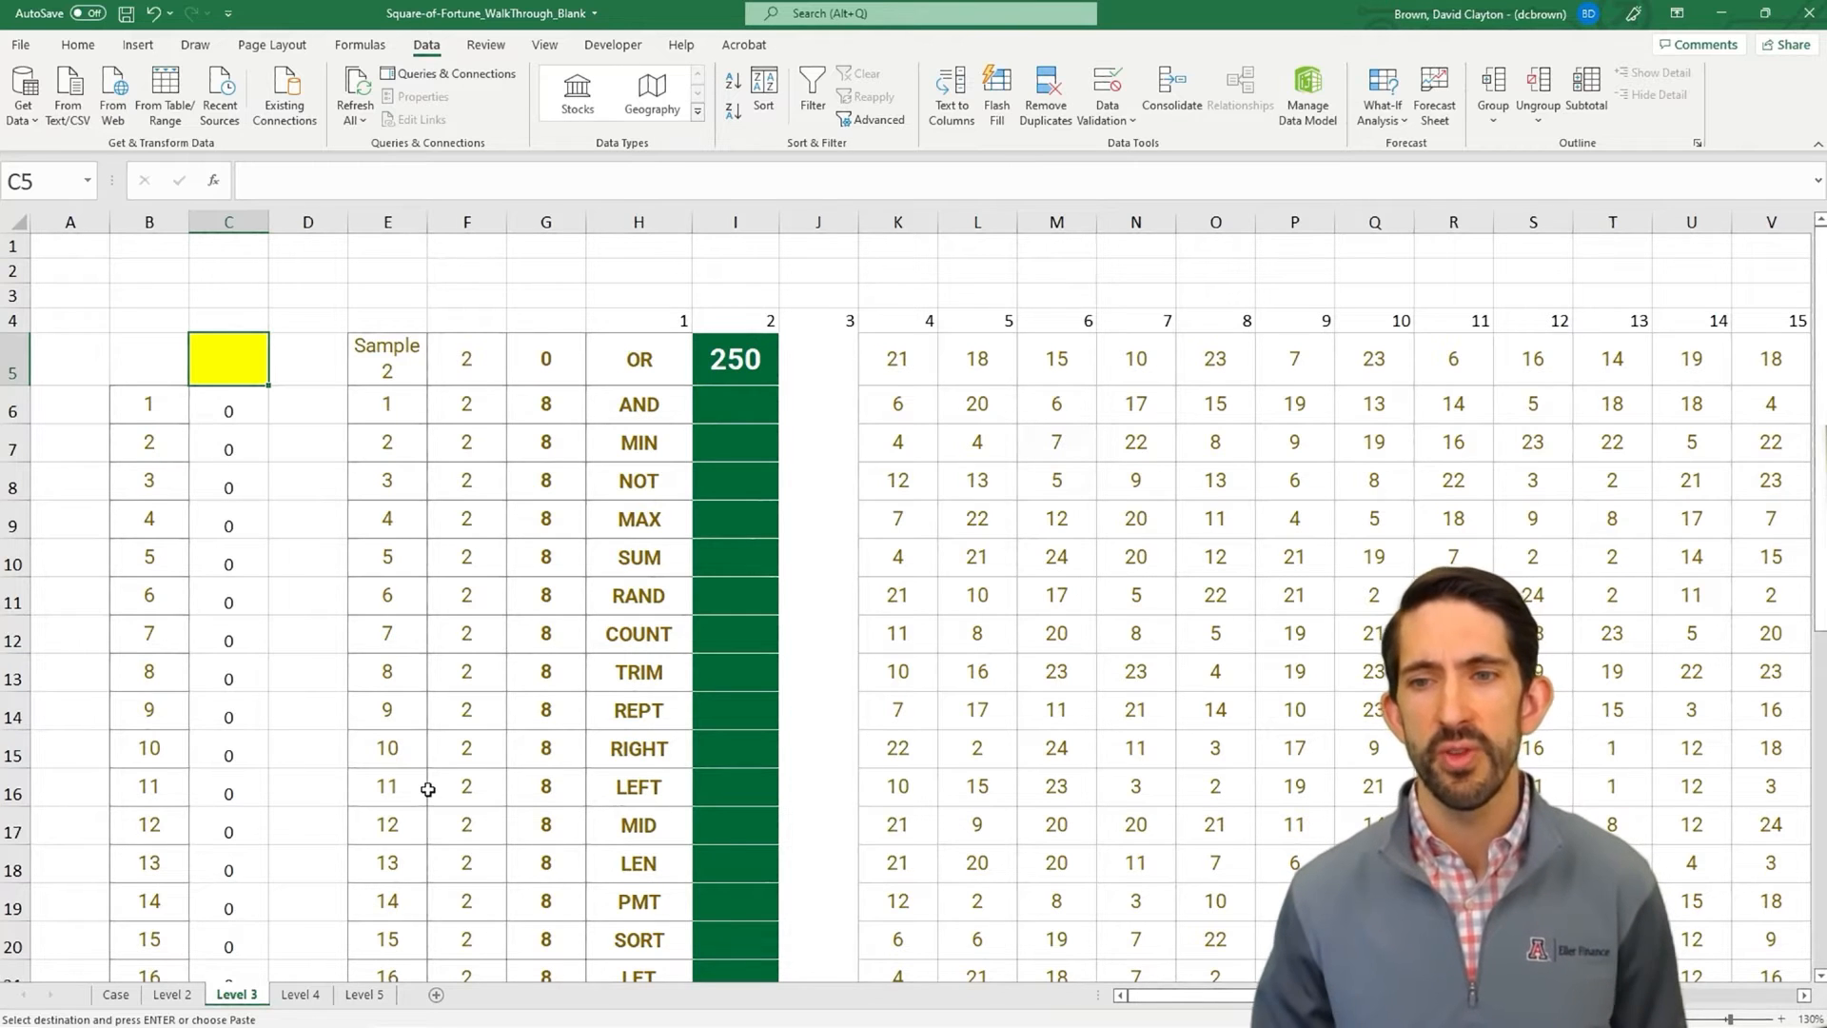
scroll(814, 882, "down", 4)
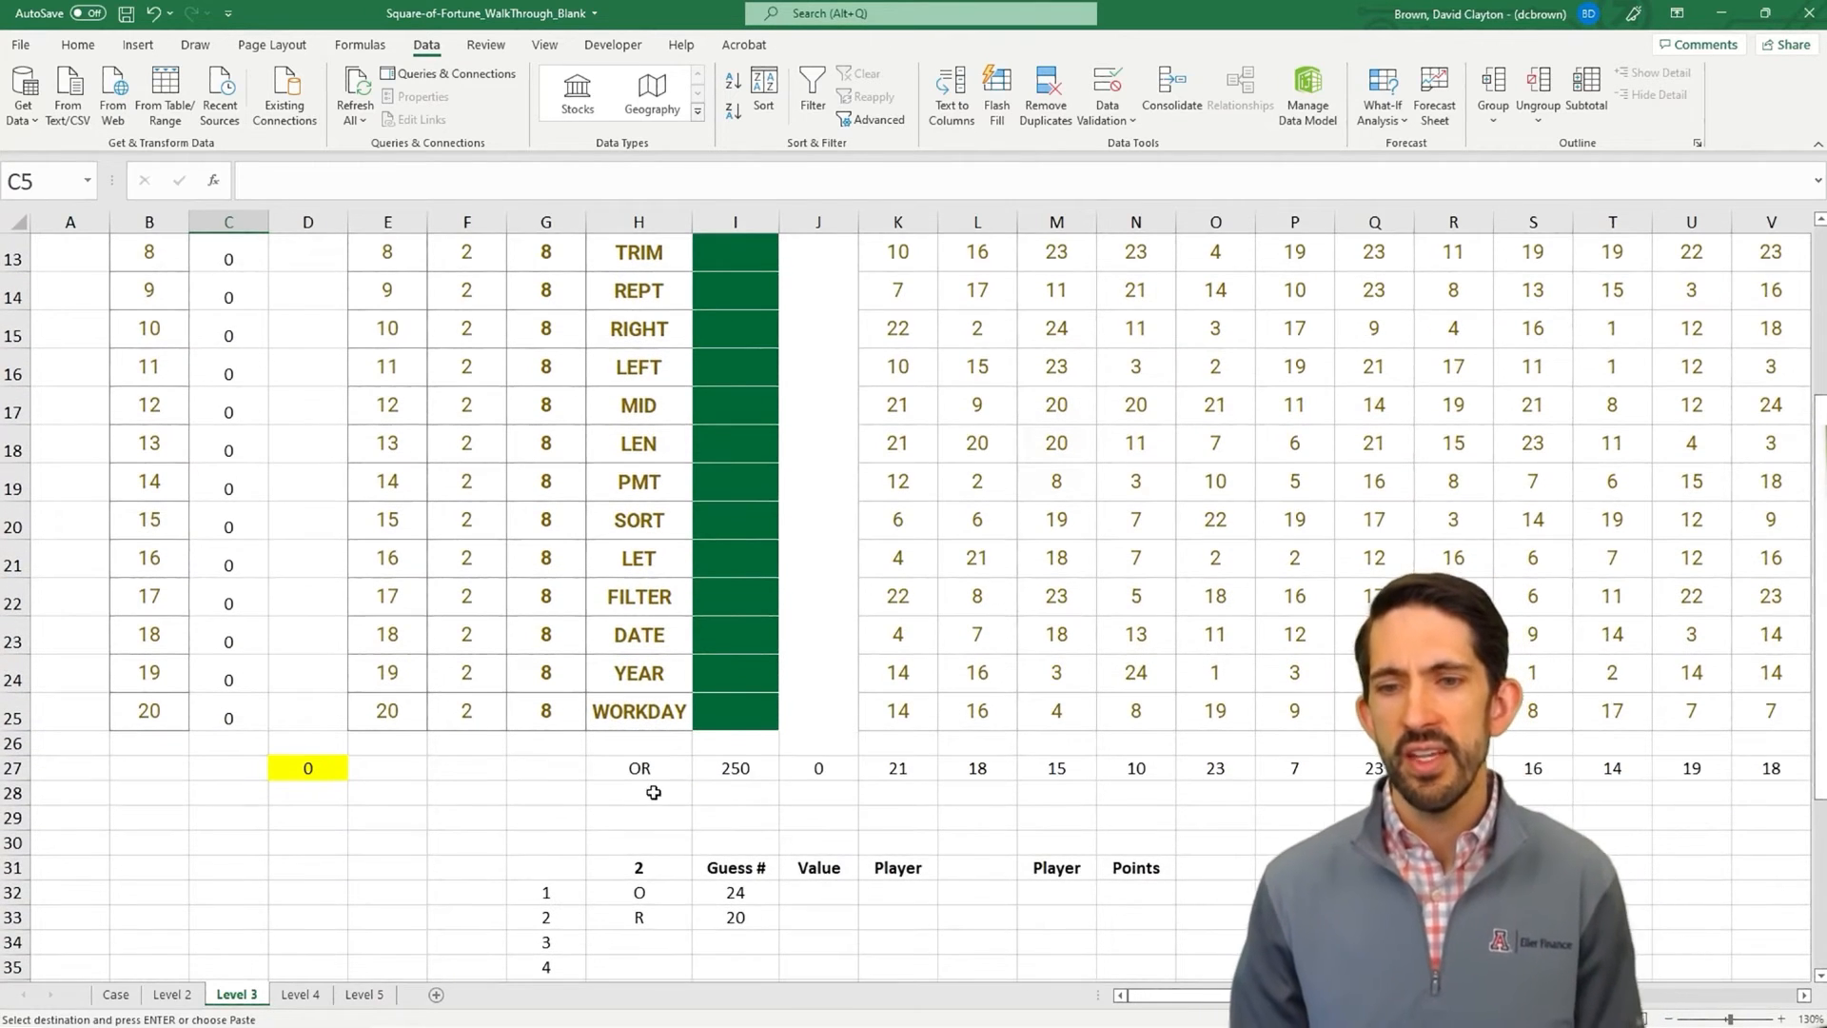
left_click(664, 795)
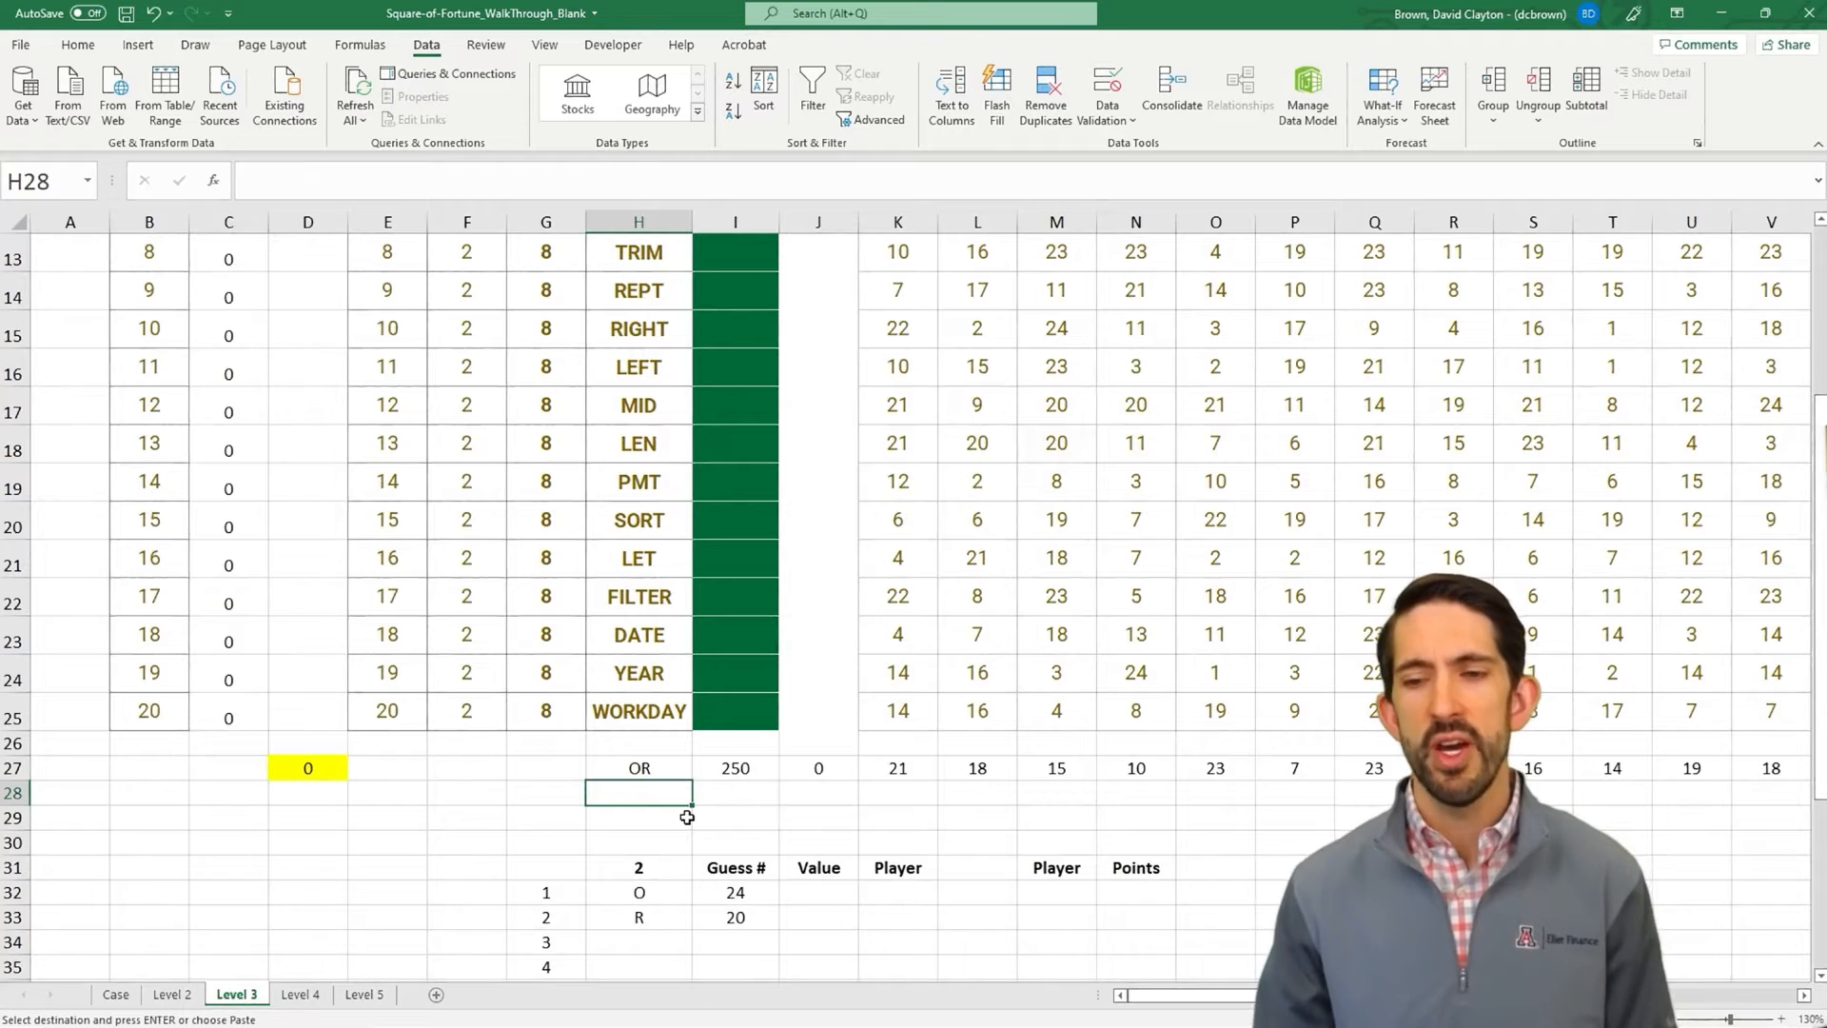
scroll(687, 818, "down", 1)
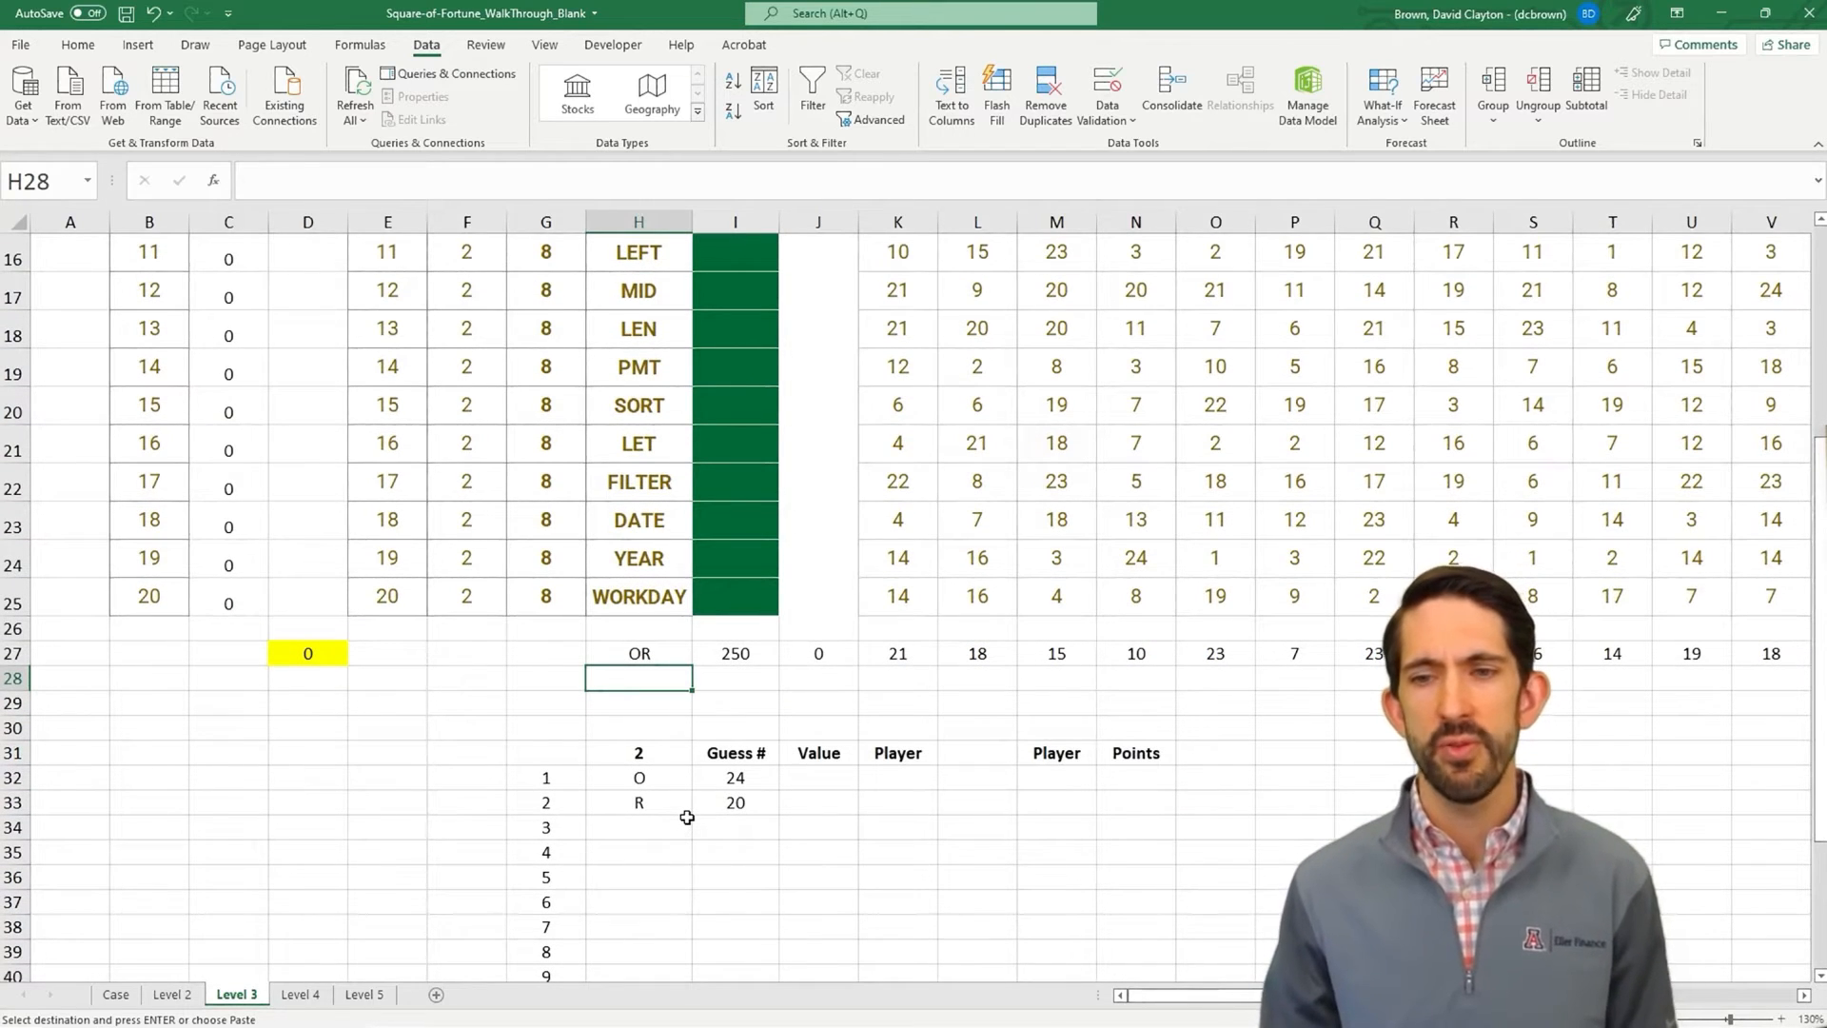
key("Right")
key("Right")
key("Right")
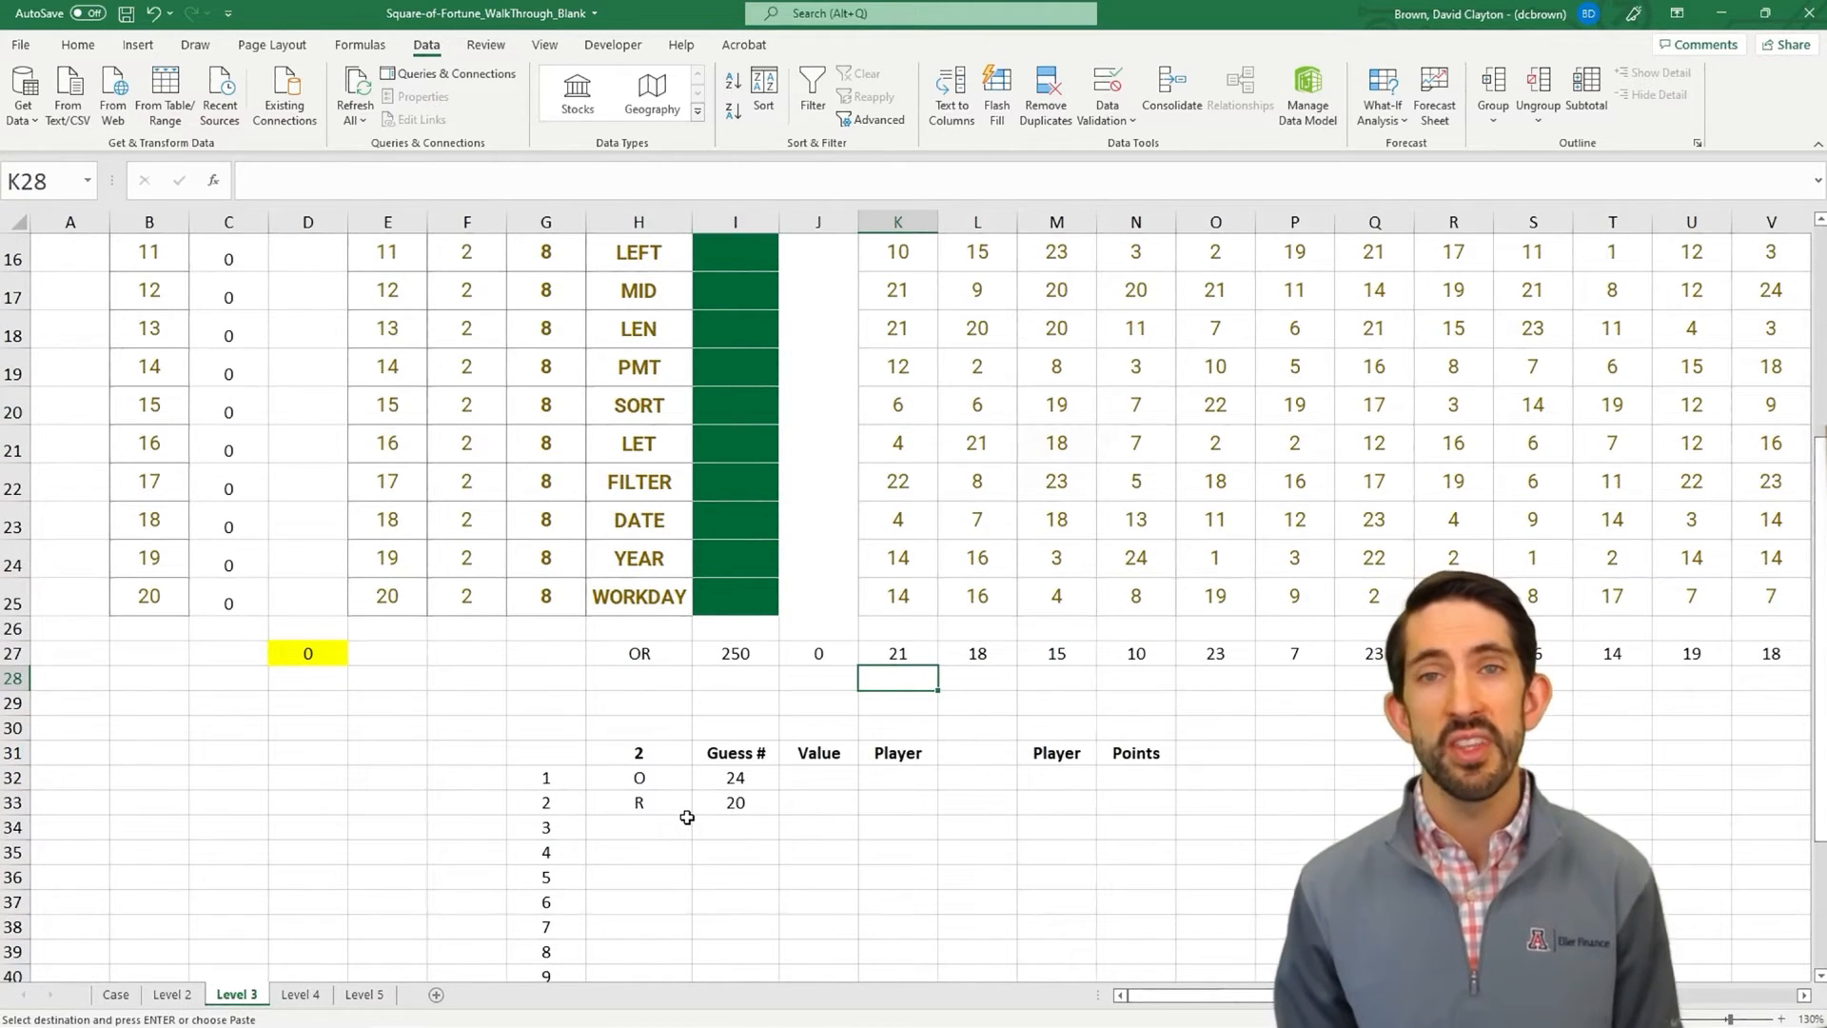
key("Up")
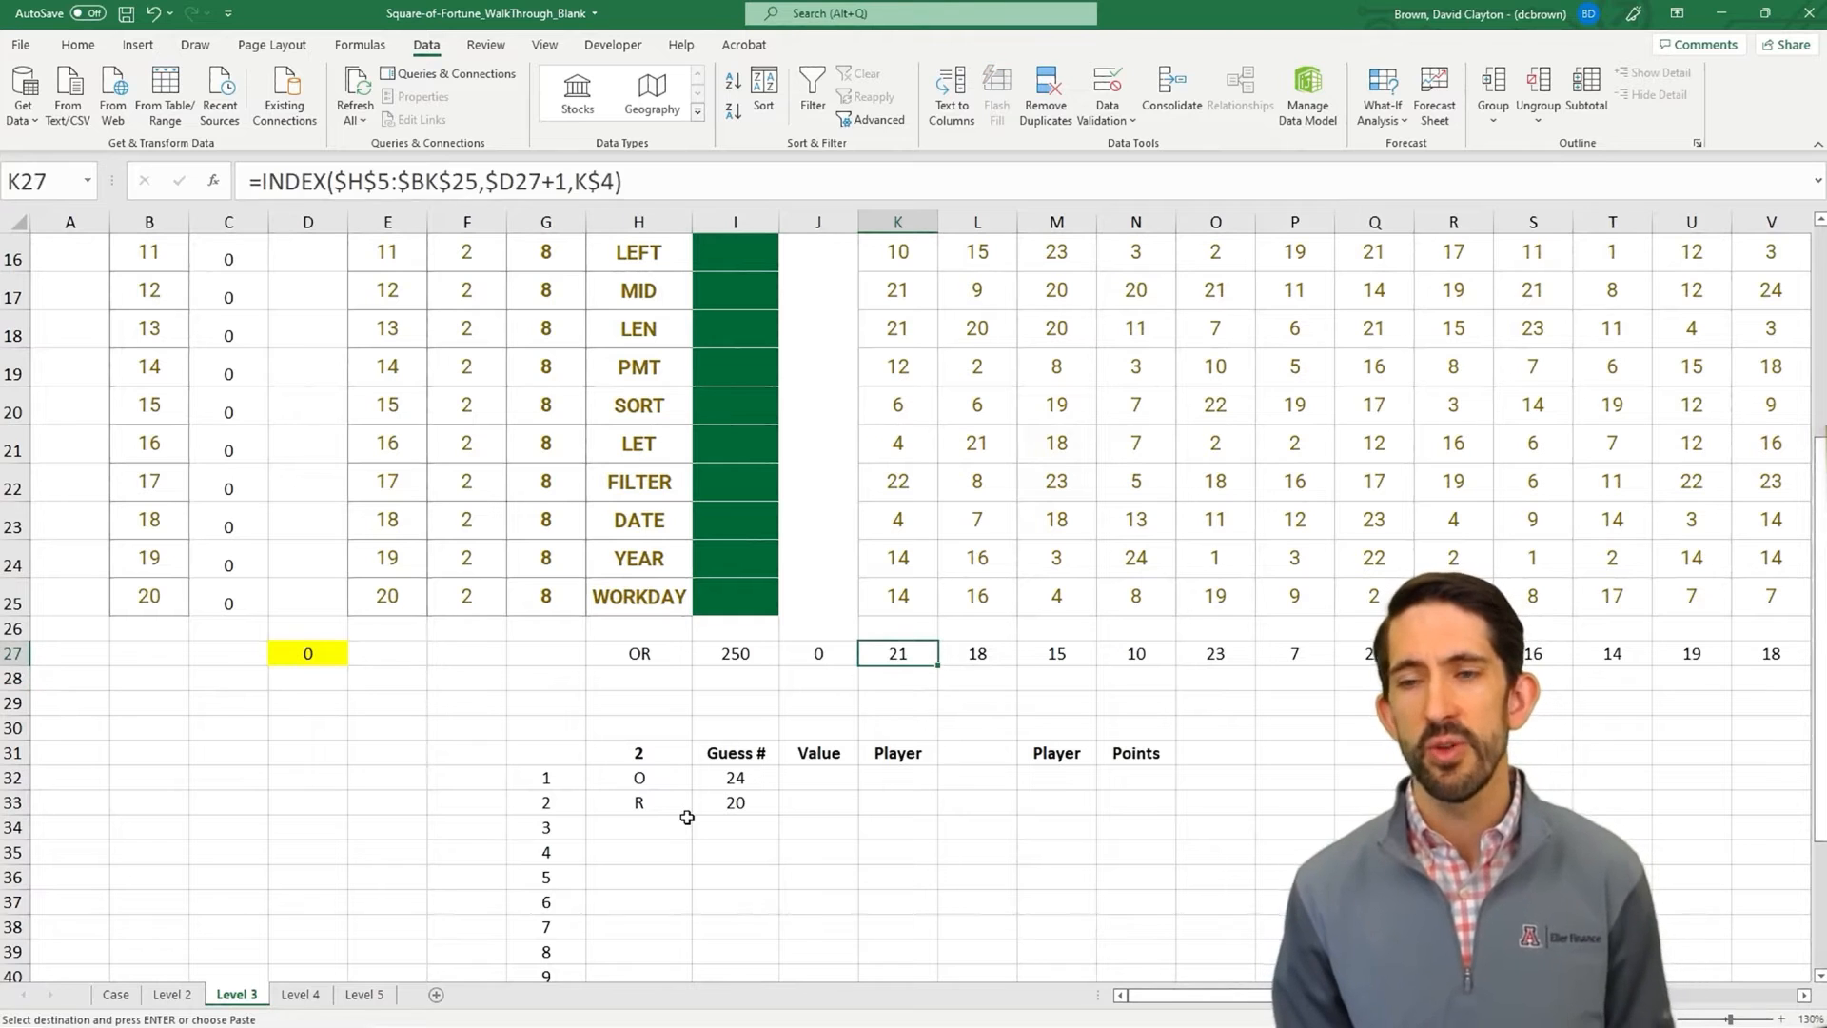
key("shift+Right")
key("ctrl+v")
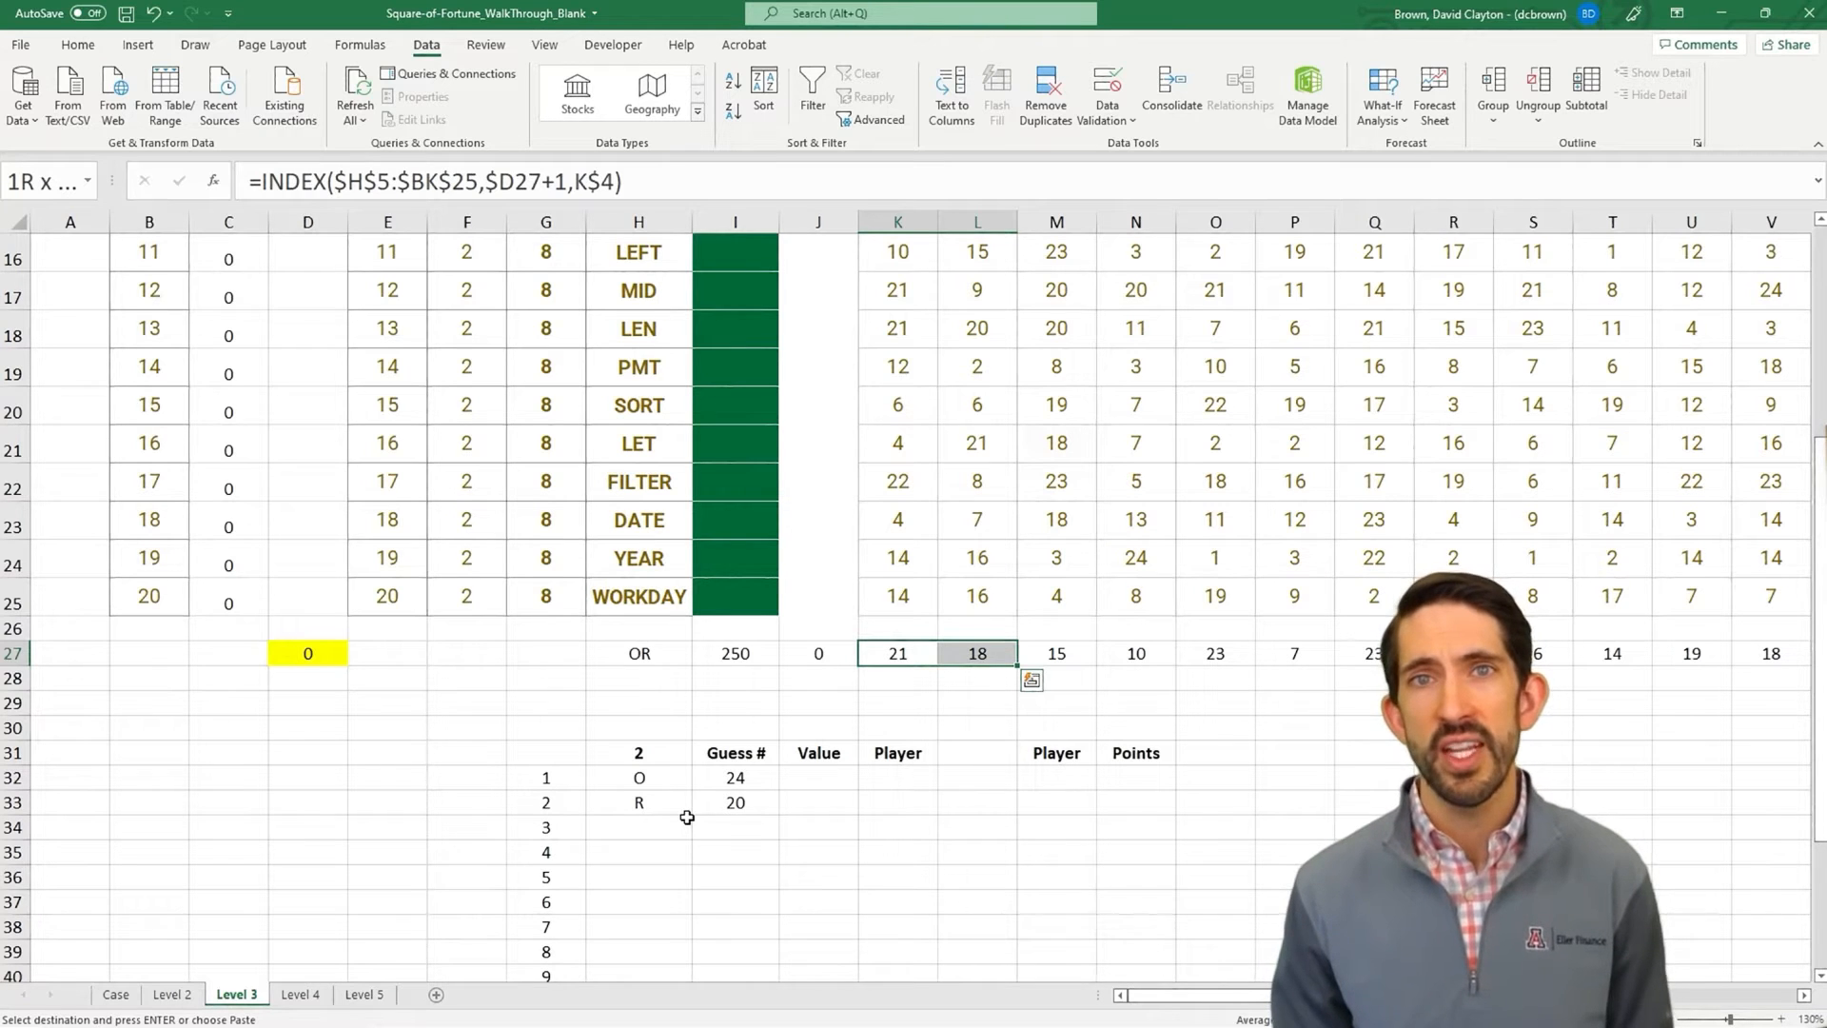
- Start a running total of the spin strengths by entering =SUM($K$27:K27) in K28
key("Down")
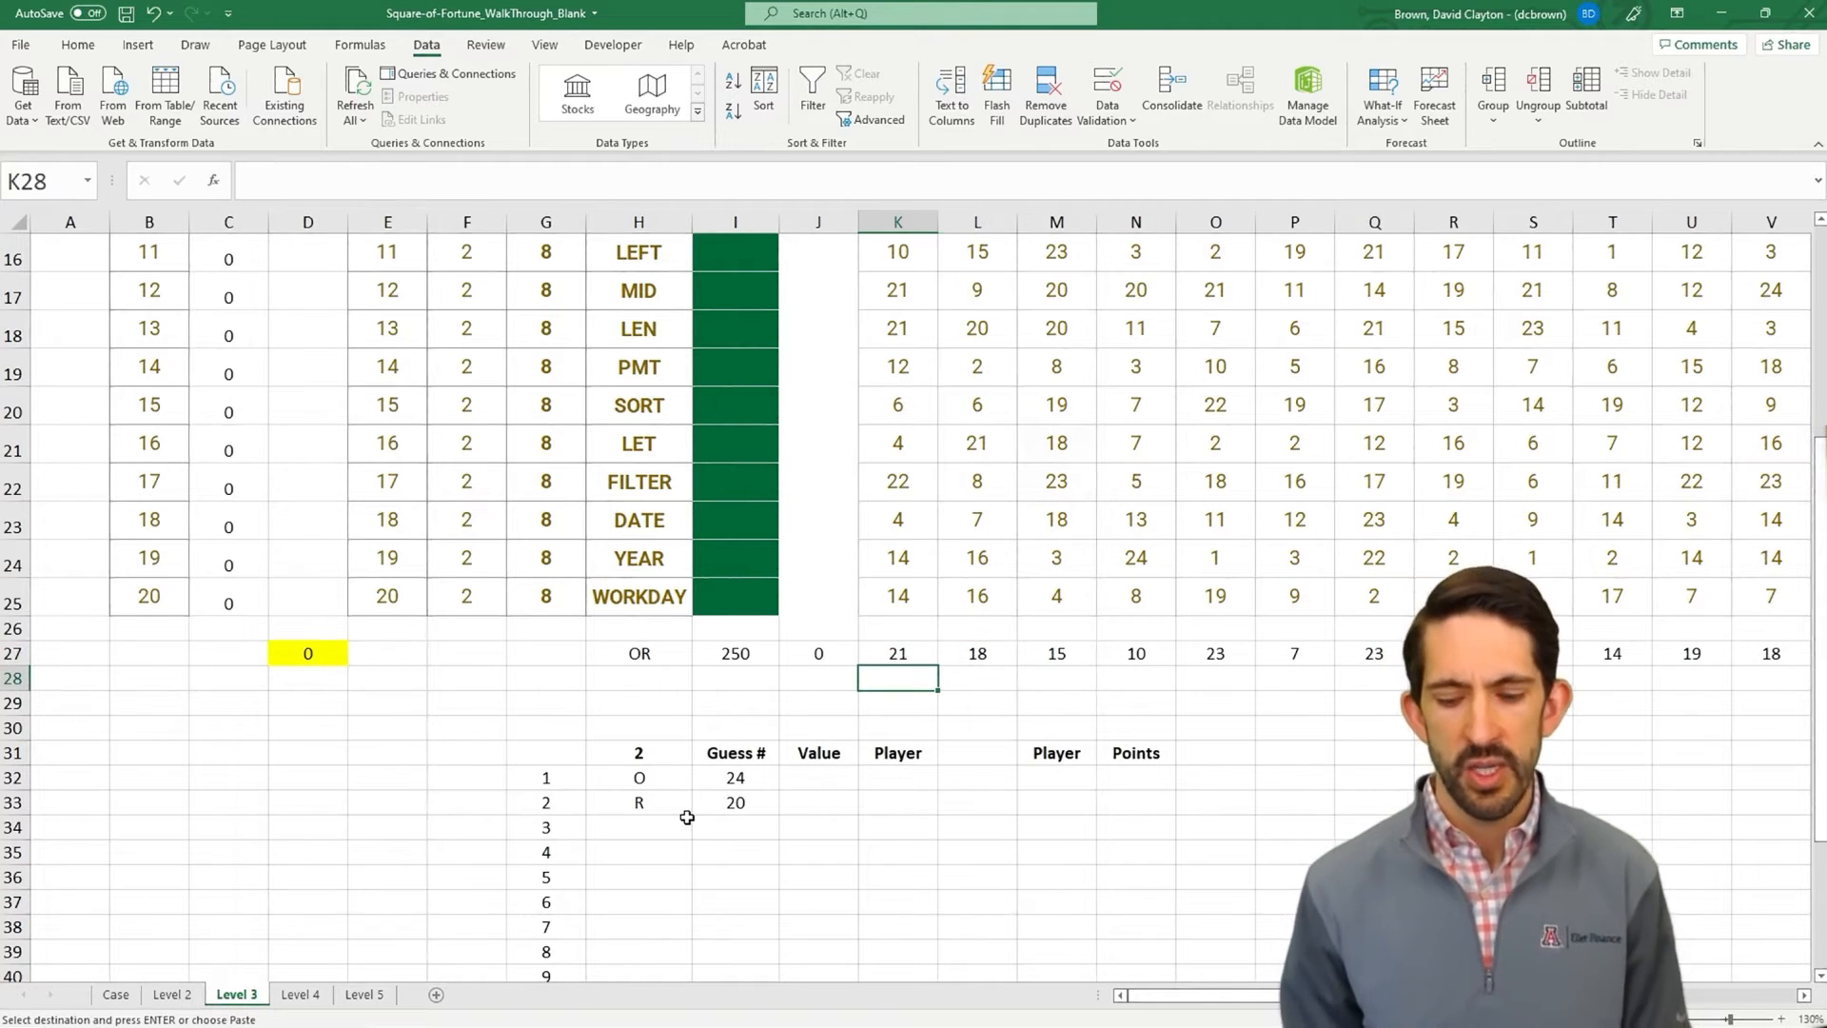
type("=sum(")
key("Up")
type(":")
key("Up")
type(")")
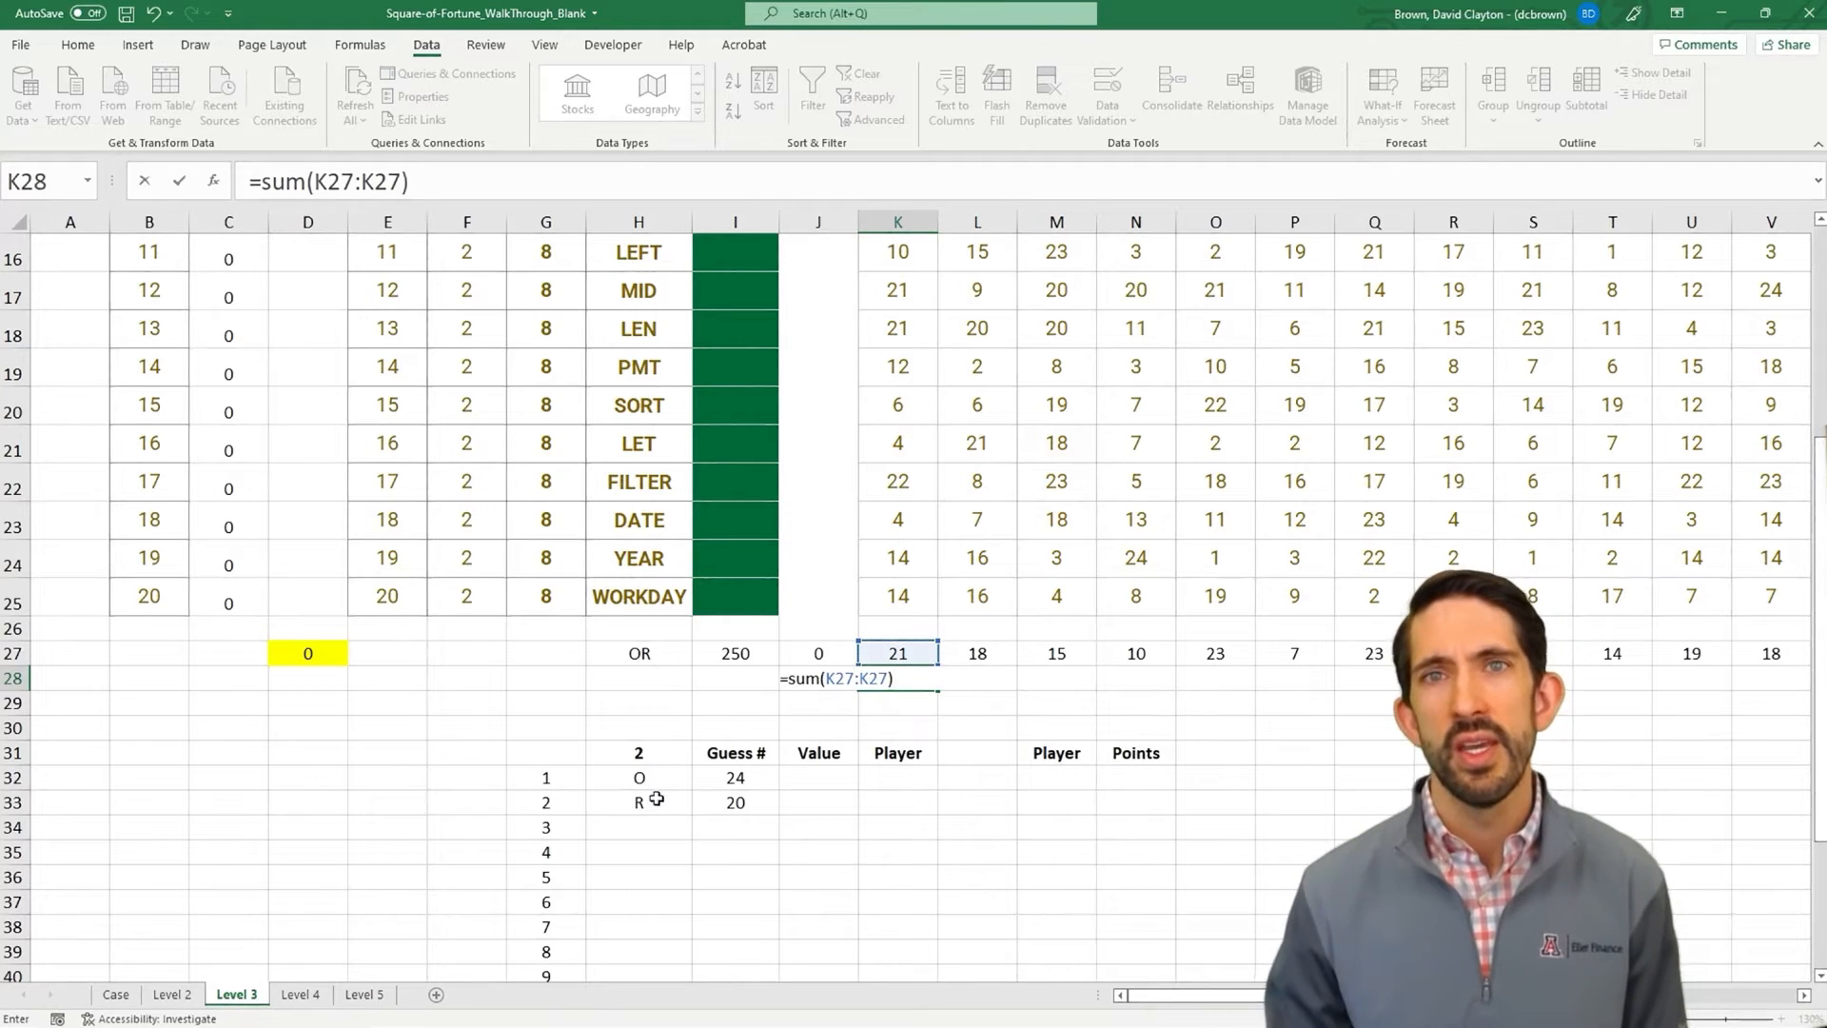
left_click(330, 182)
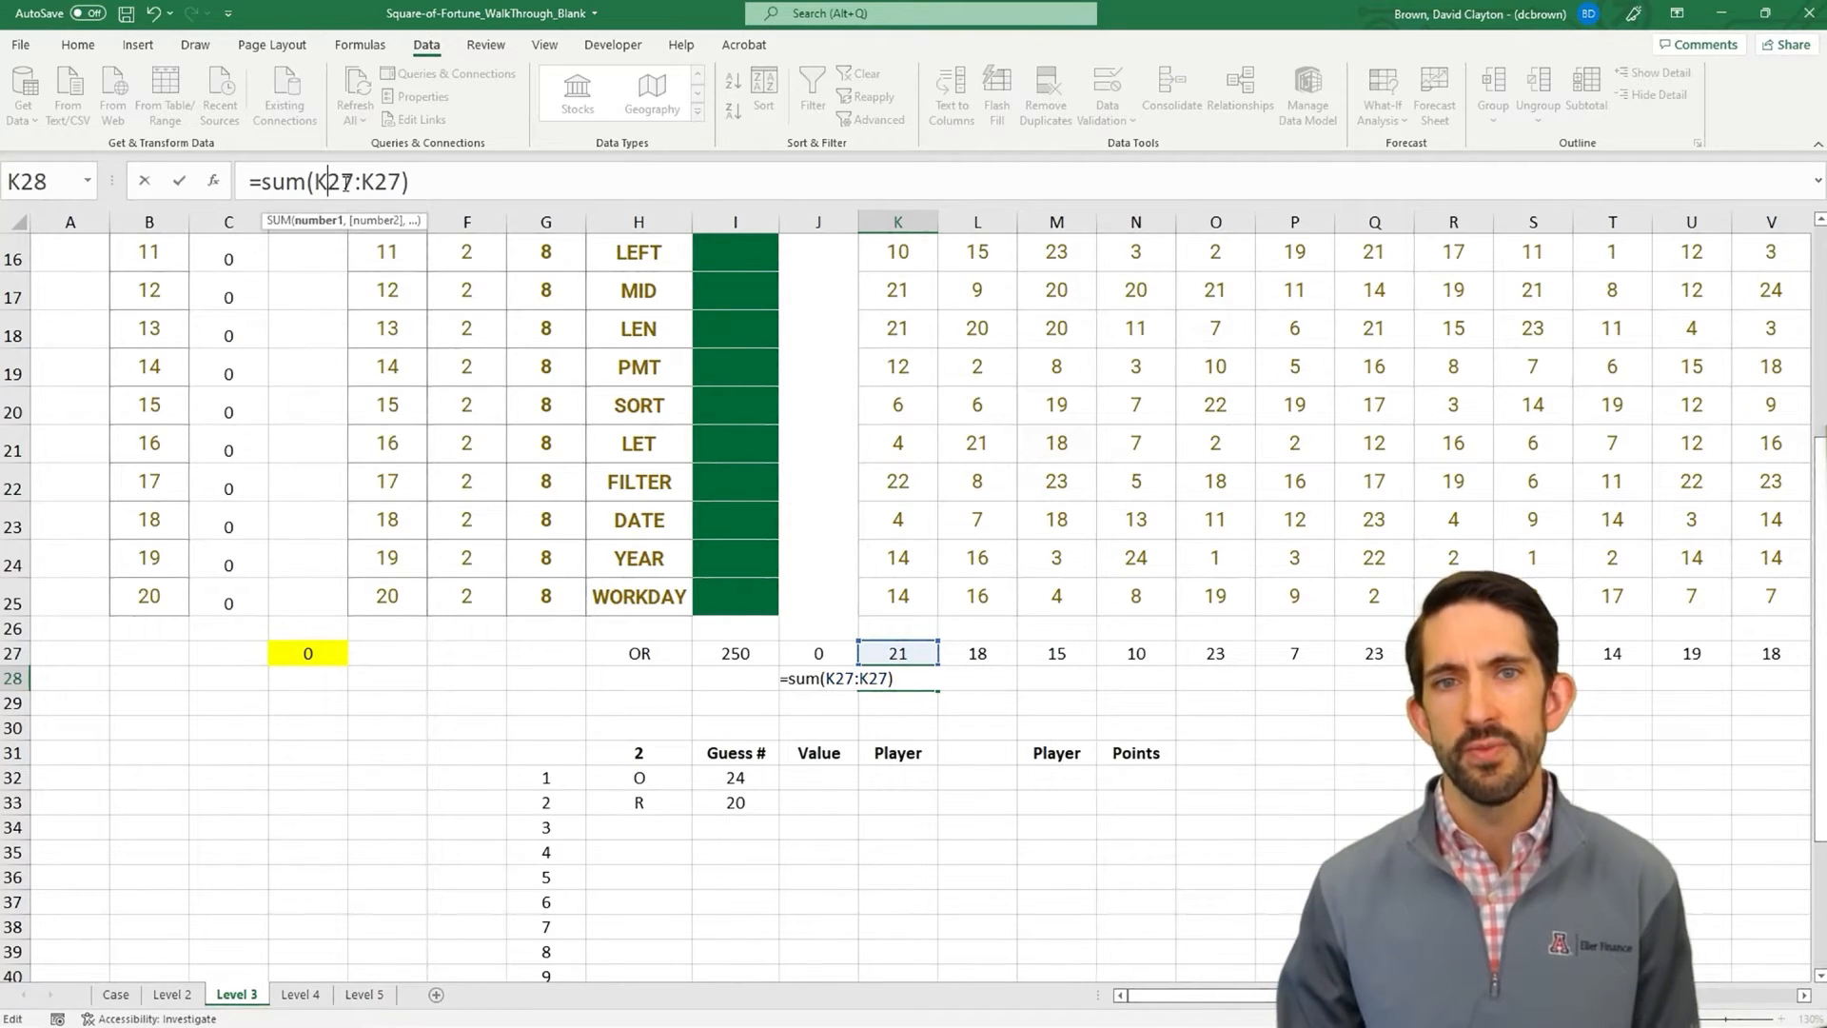
key("F4")
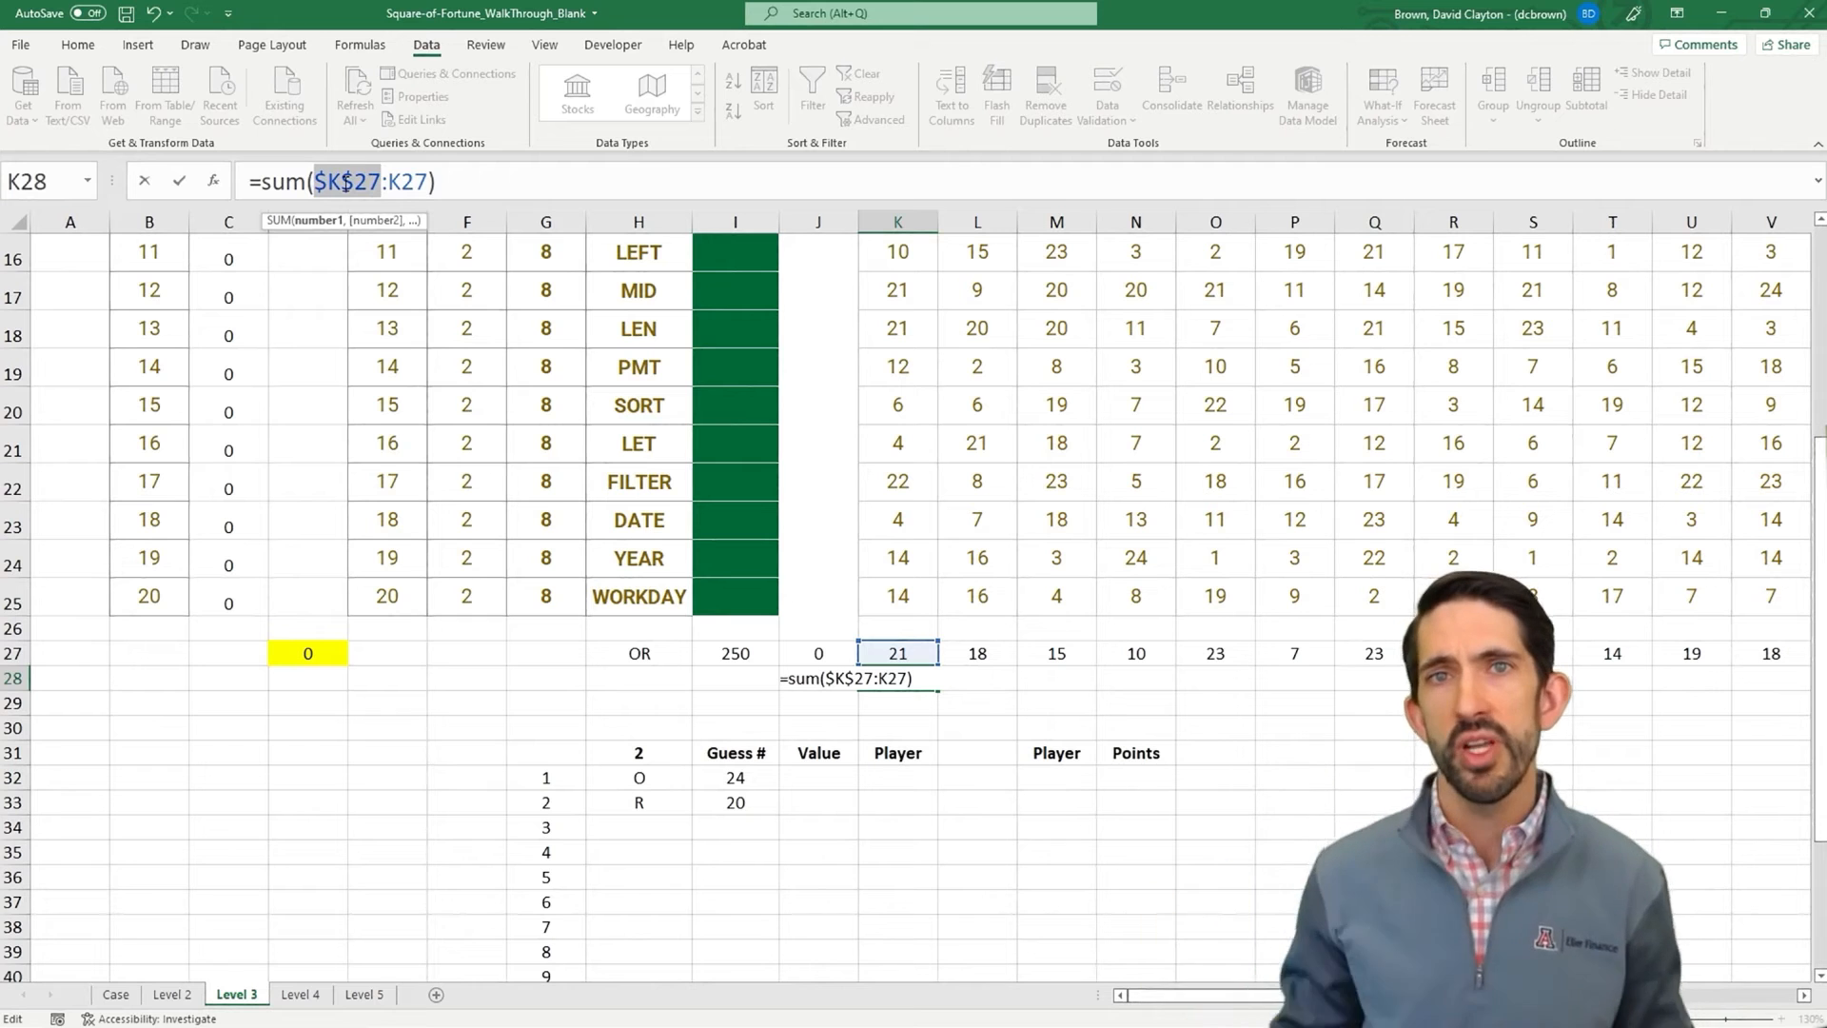
key("Return")
- Copy the running total formula from K28 across row 28 through AJ28
key("Up")
key("ctrl+c")
key("shift+Right")
key("shift+Right")
key("shift+Right")
key("shift+Right")
key("shift+Right")
key("shift+Right")
key("shift+Right")
key("shift+Right")
key("shift+Right")
key("shift+Right")
key("shift+Right")
key("shift+Right")
key("shift+Right")
key("shift+Right")
key("shift+Right")
key("shift+Right")
key("shift+Right")
key("shift+Right")
key("shift+Right")
key("shift+Right")
key("shift+Right")
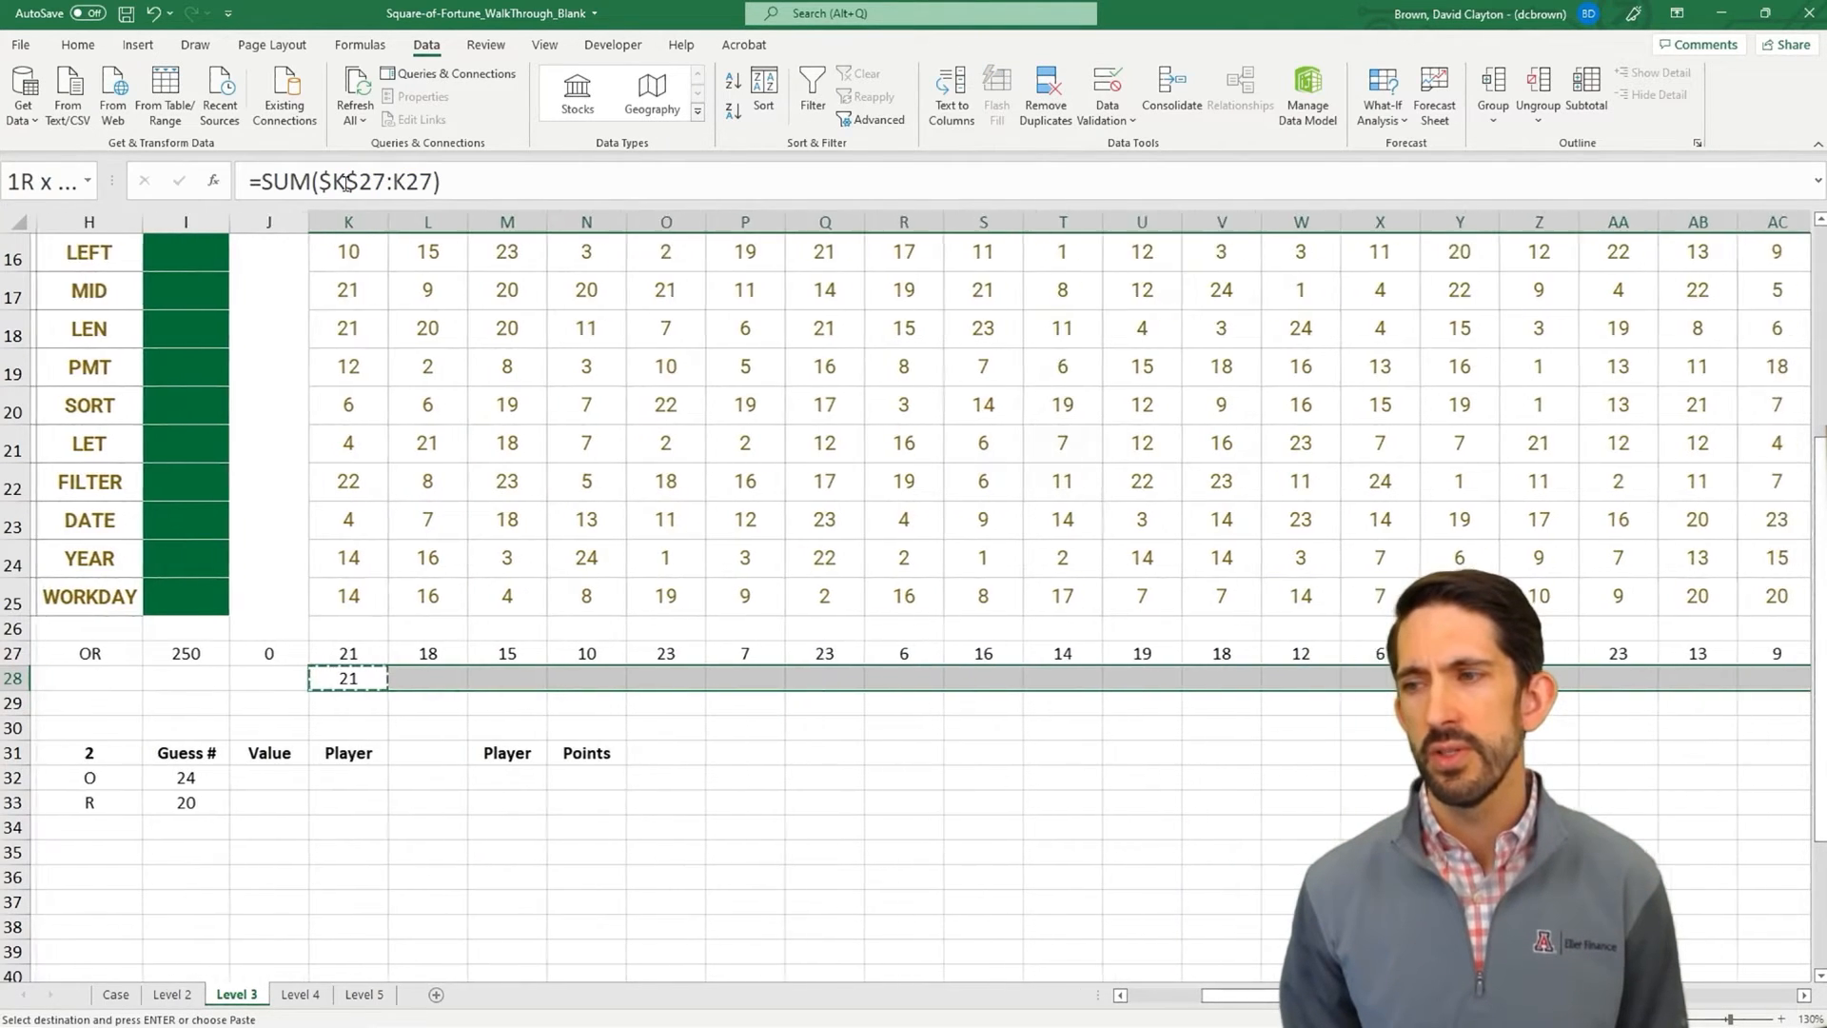
key("shift+Right")
key("shift+Right")
key("shift+Right")
key("shift+Right")
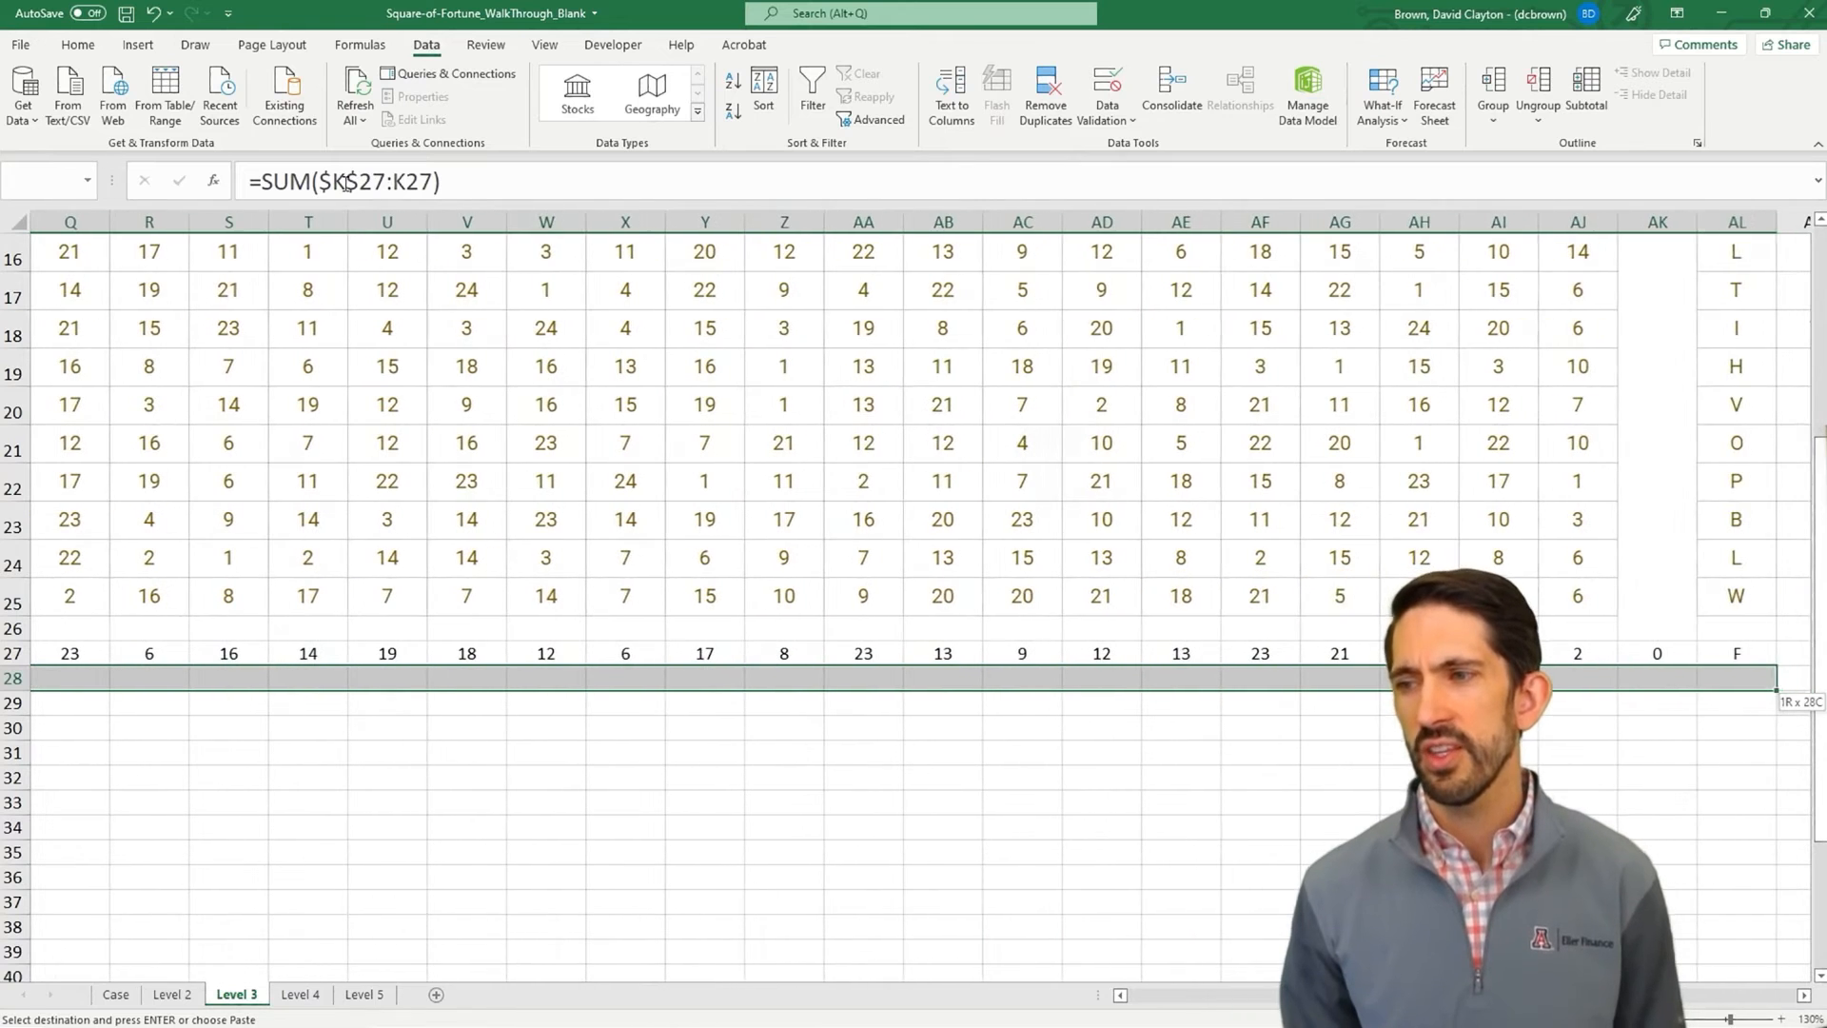
key("shift+Left")
key("shift+Left")
key("ctrl+v")
key("ctrl+Right")
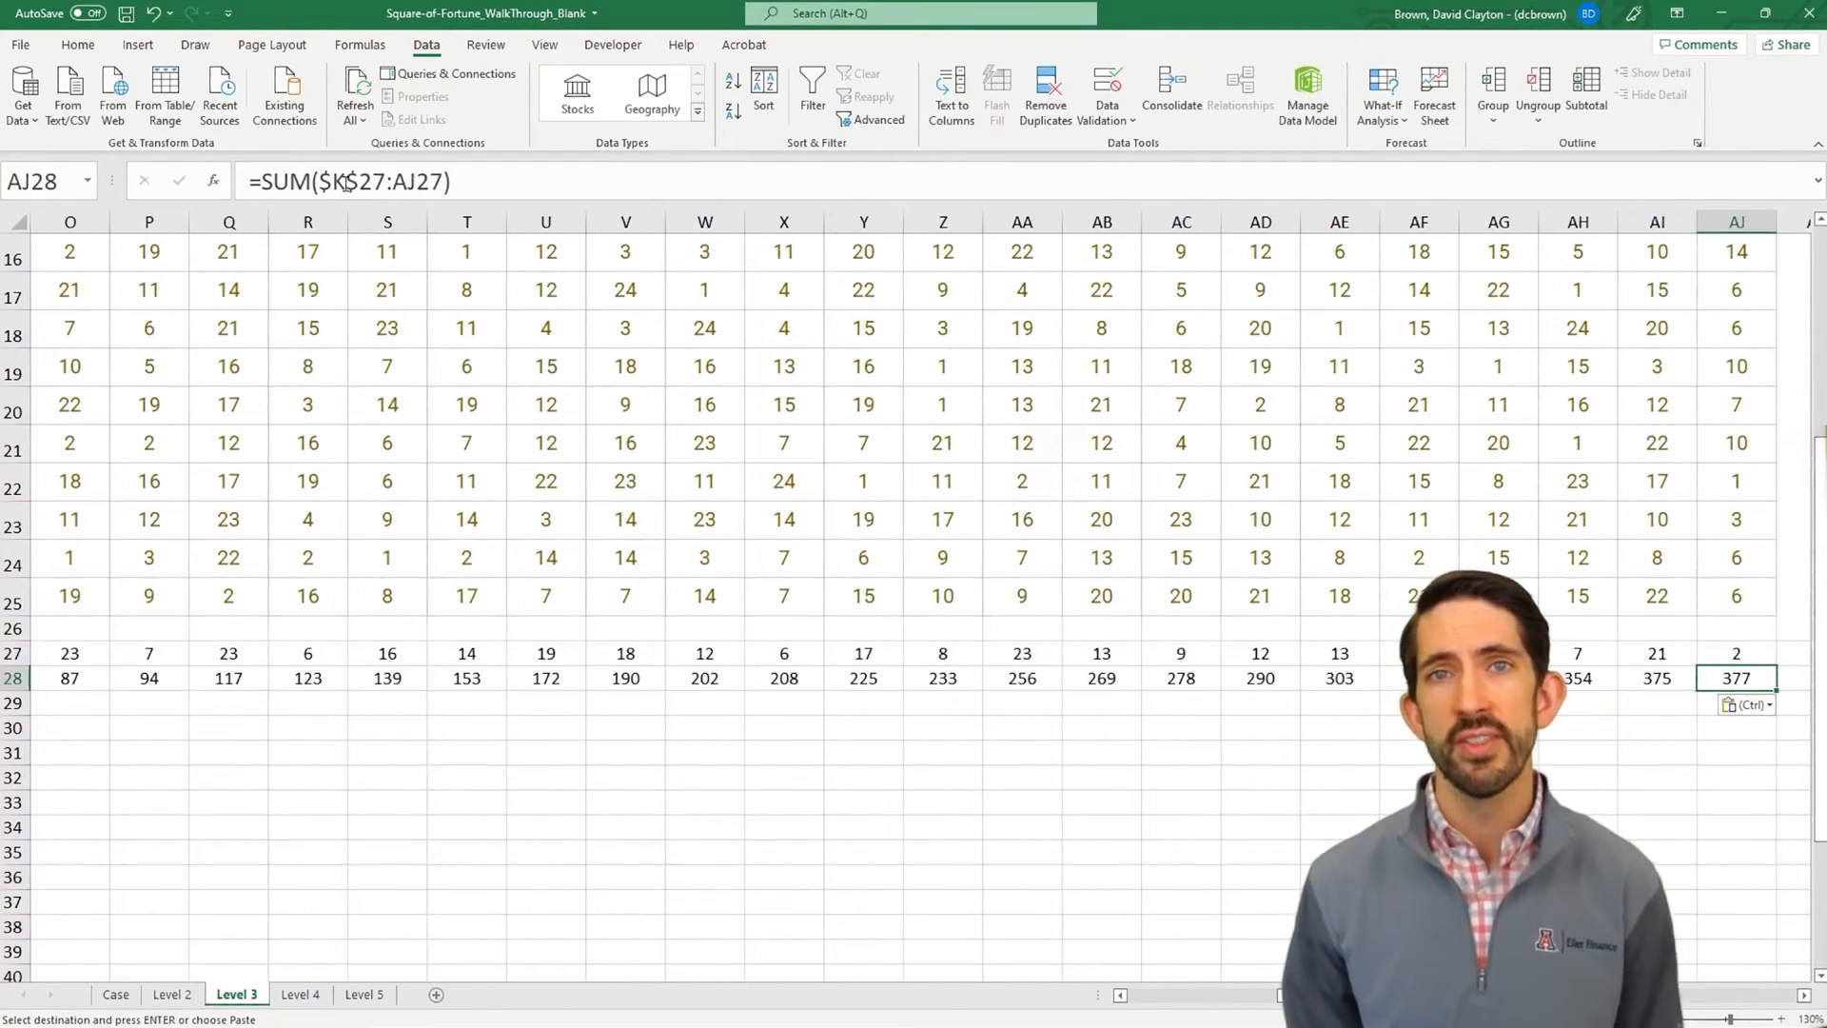
- Begin an INDEX formula in K29 with the Case sheet's extended point value row, AA6:PE6, as its array
key("ctrl+Left")
key("Down")
key("Left")
key("Right")
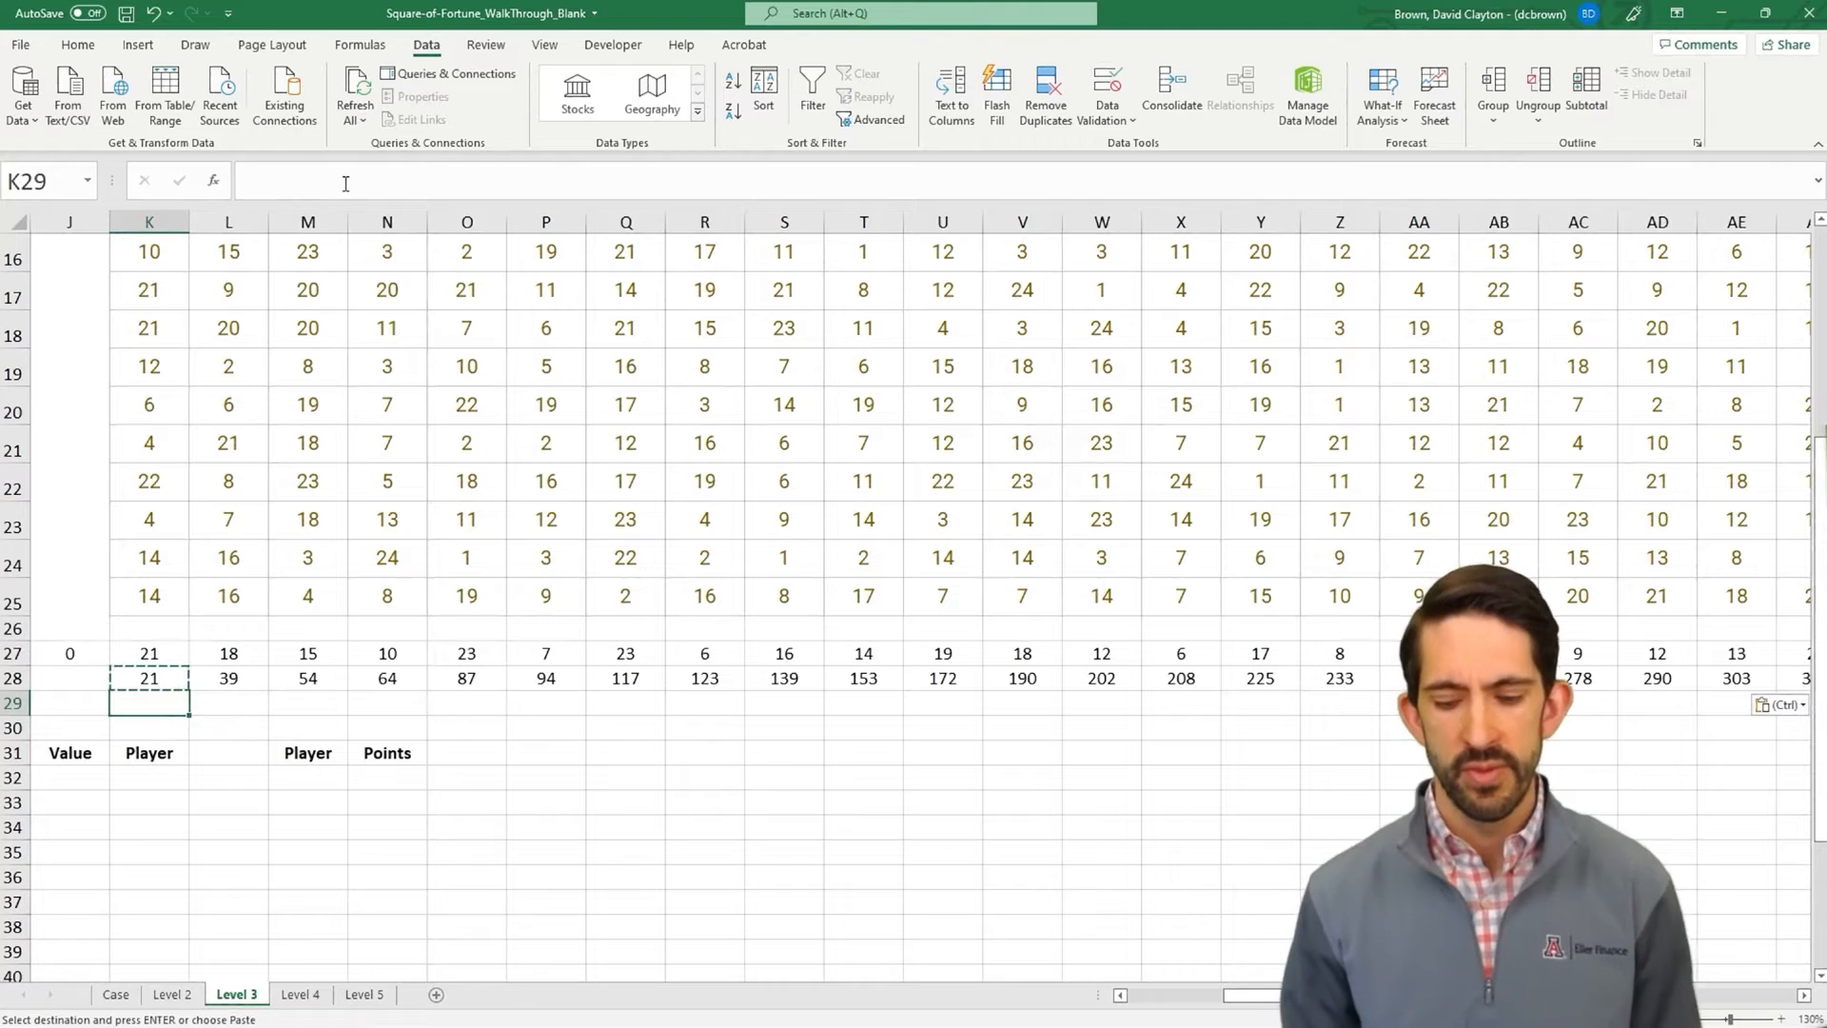
type("=index(")
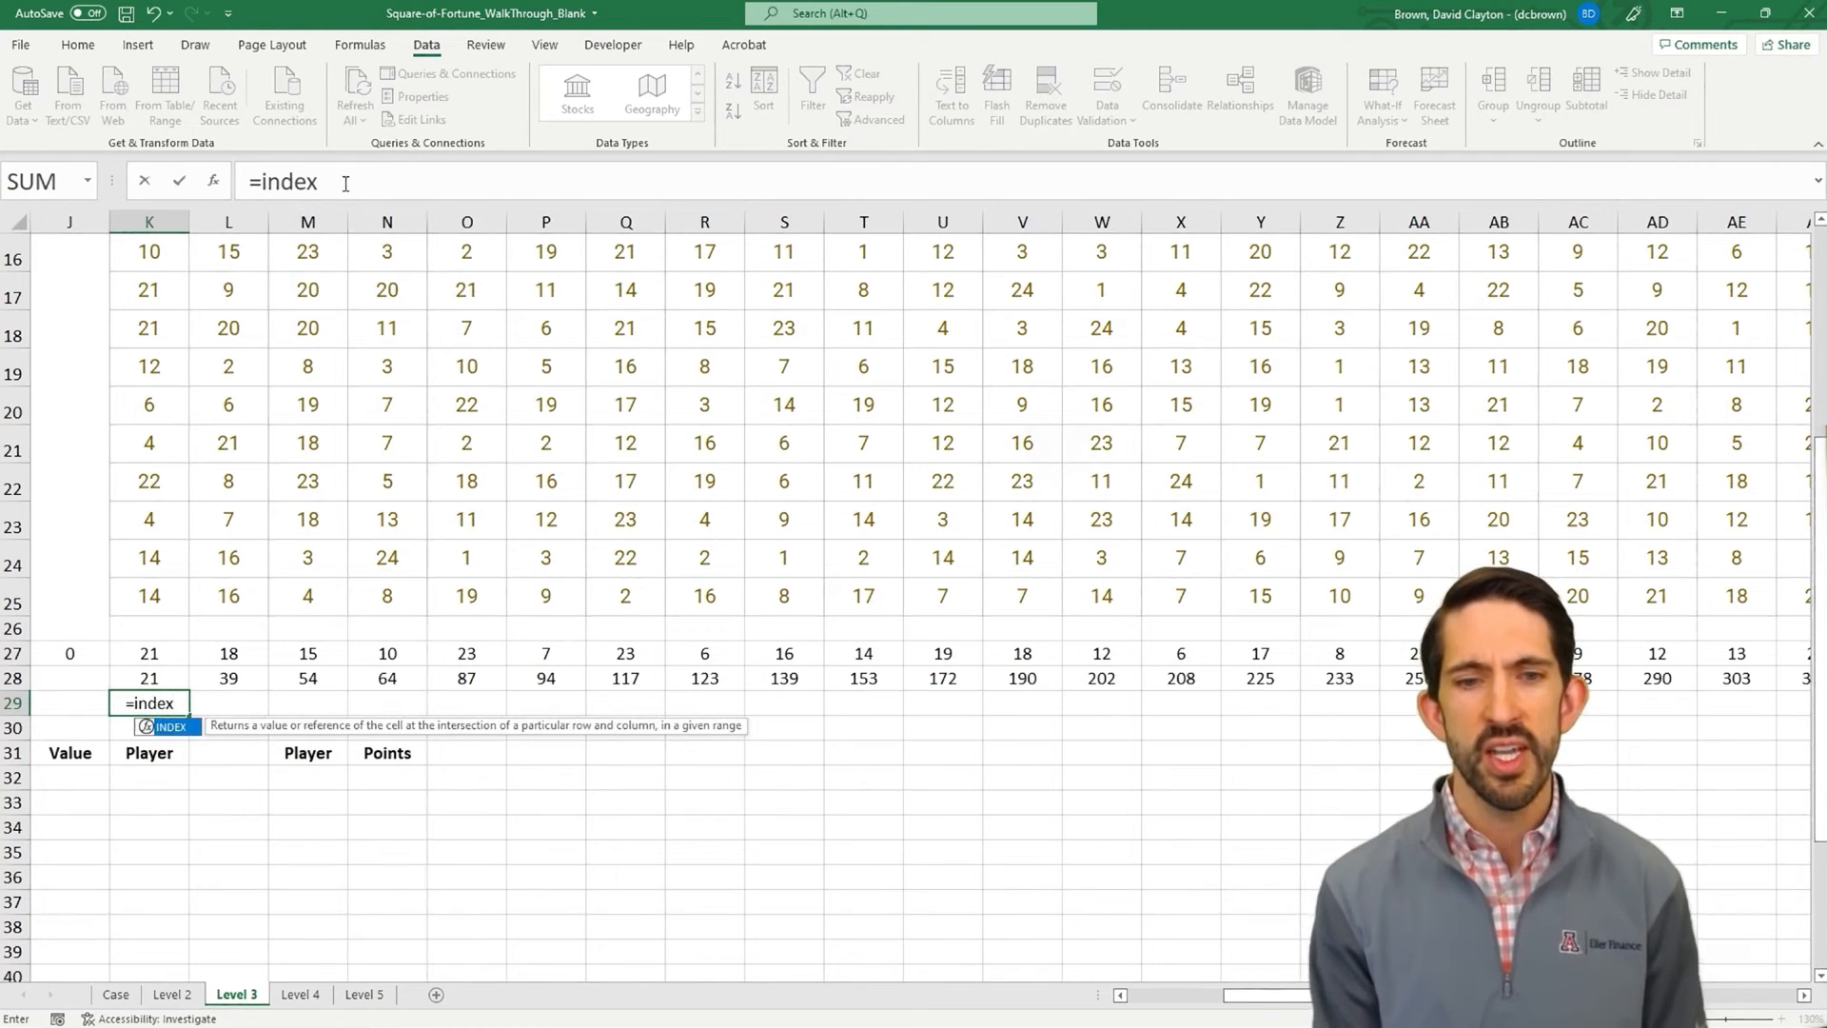
key("ctrl+Page_Up")
key("ctrl+Page_Up")
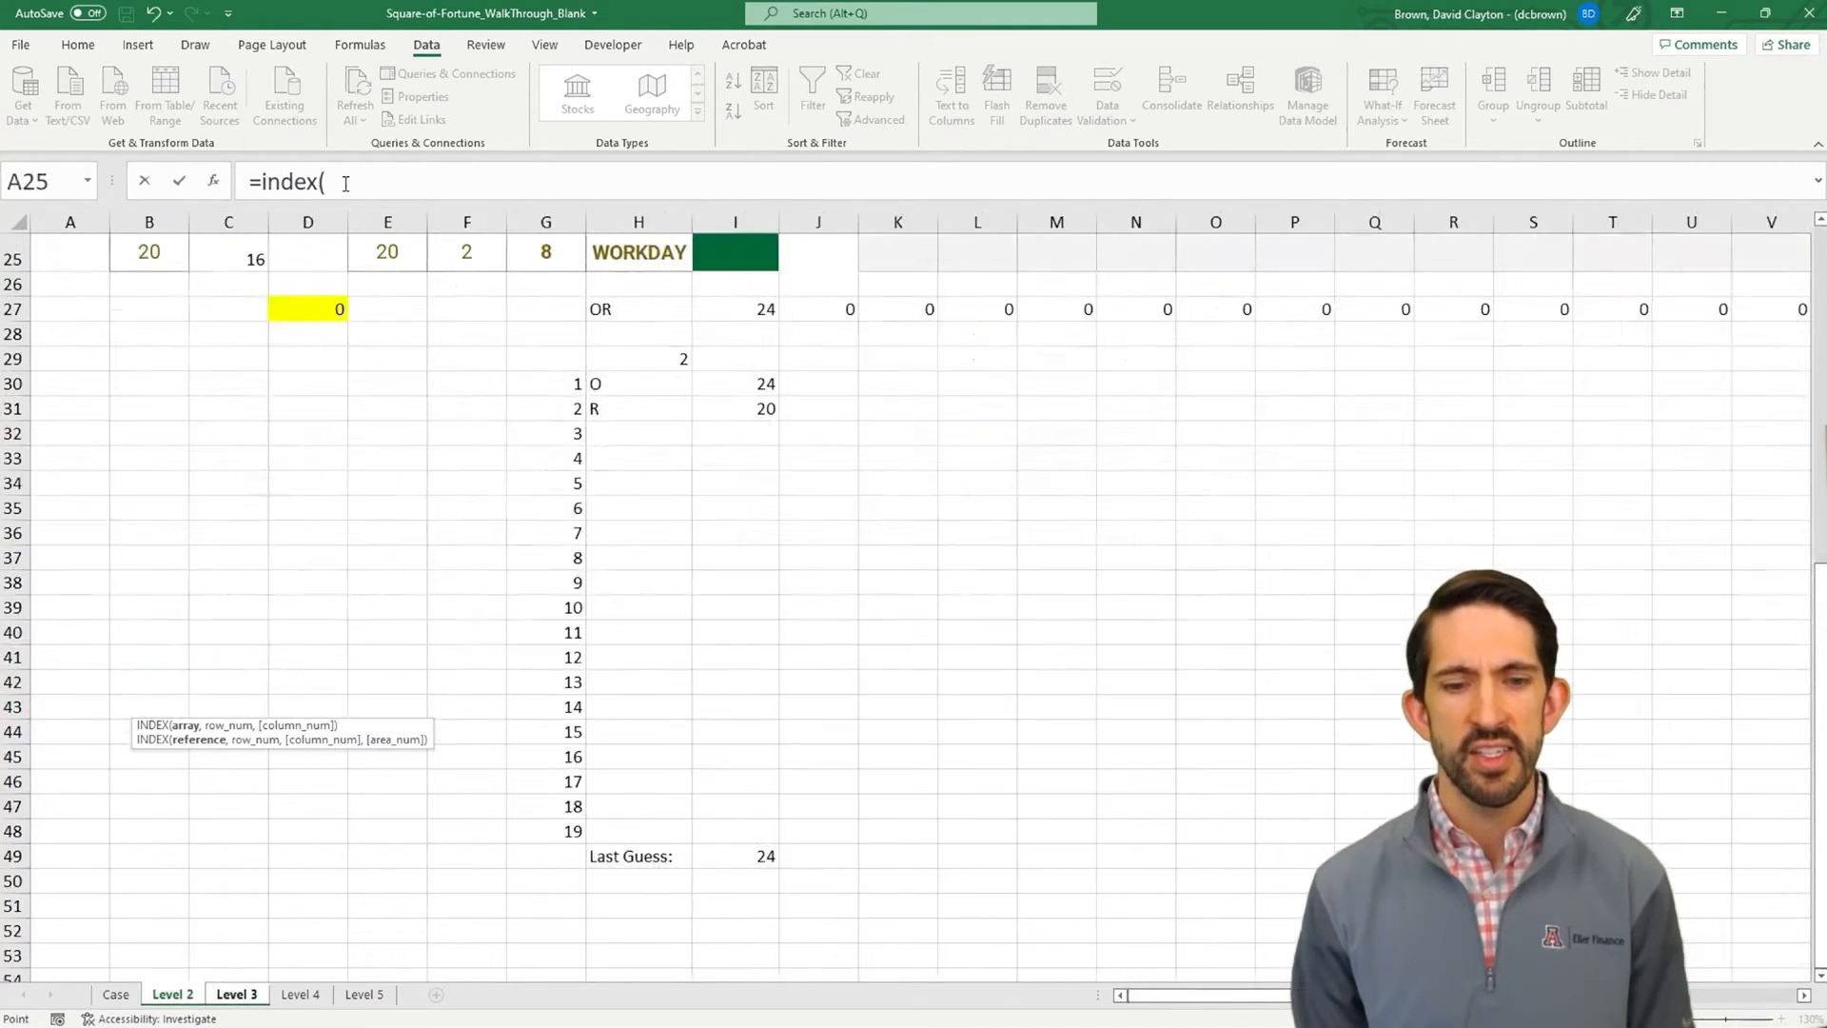
left_click(189, 307)
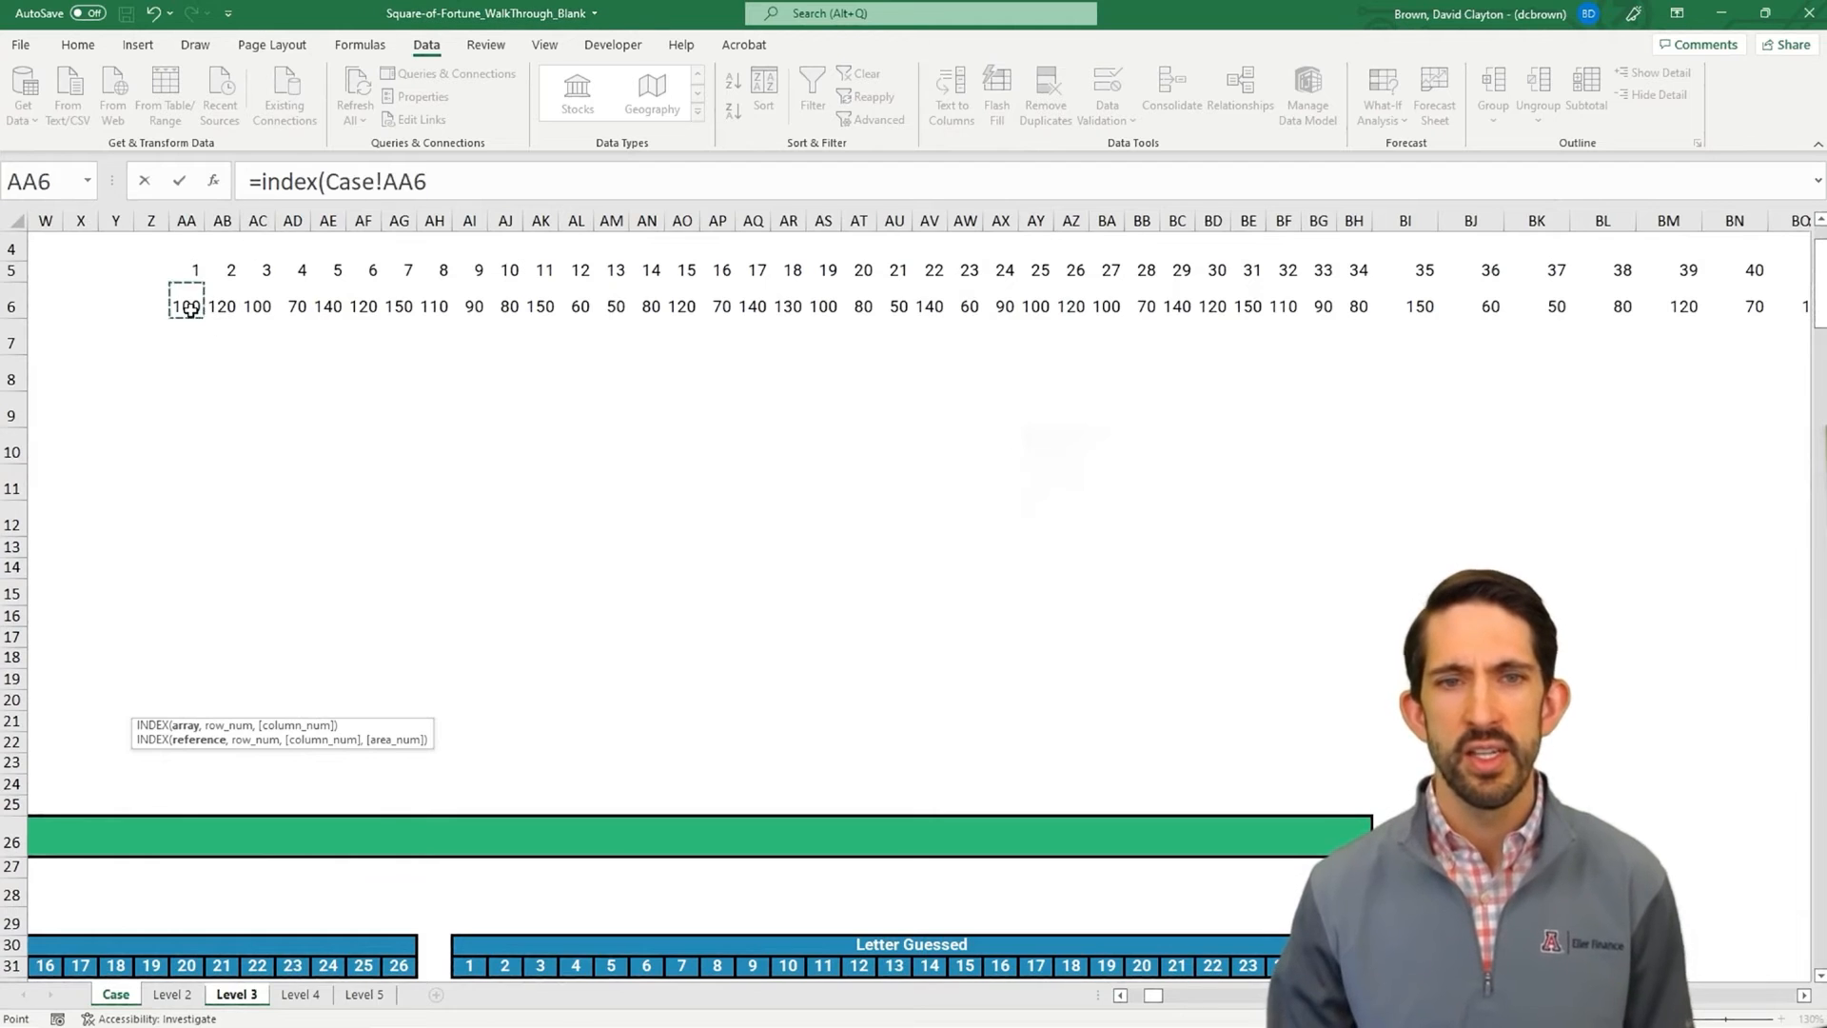
key("ctrl+shift+Right")
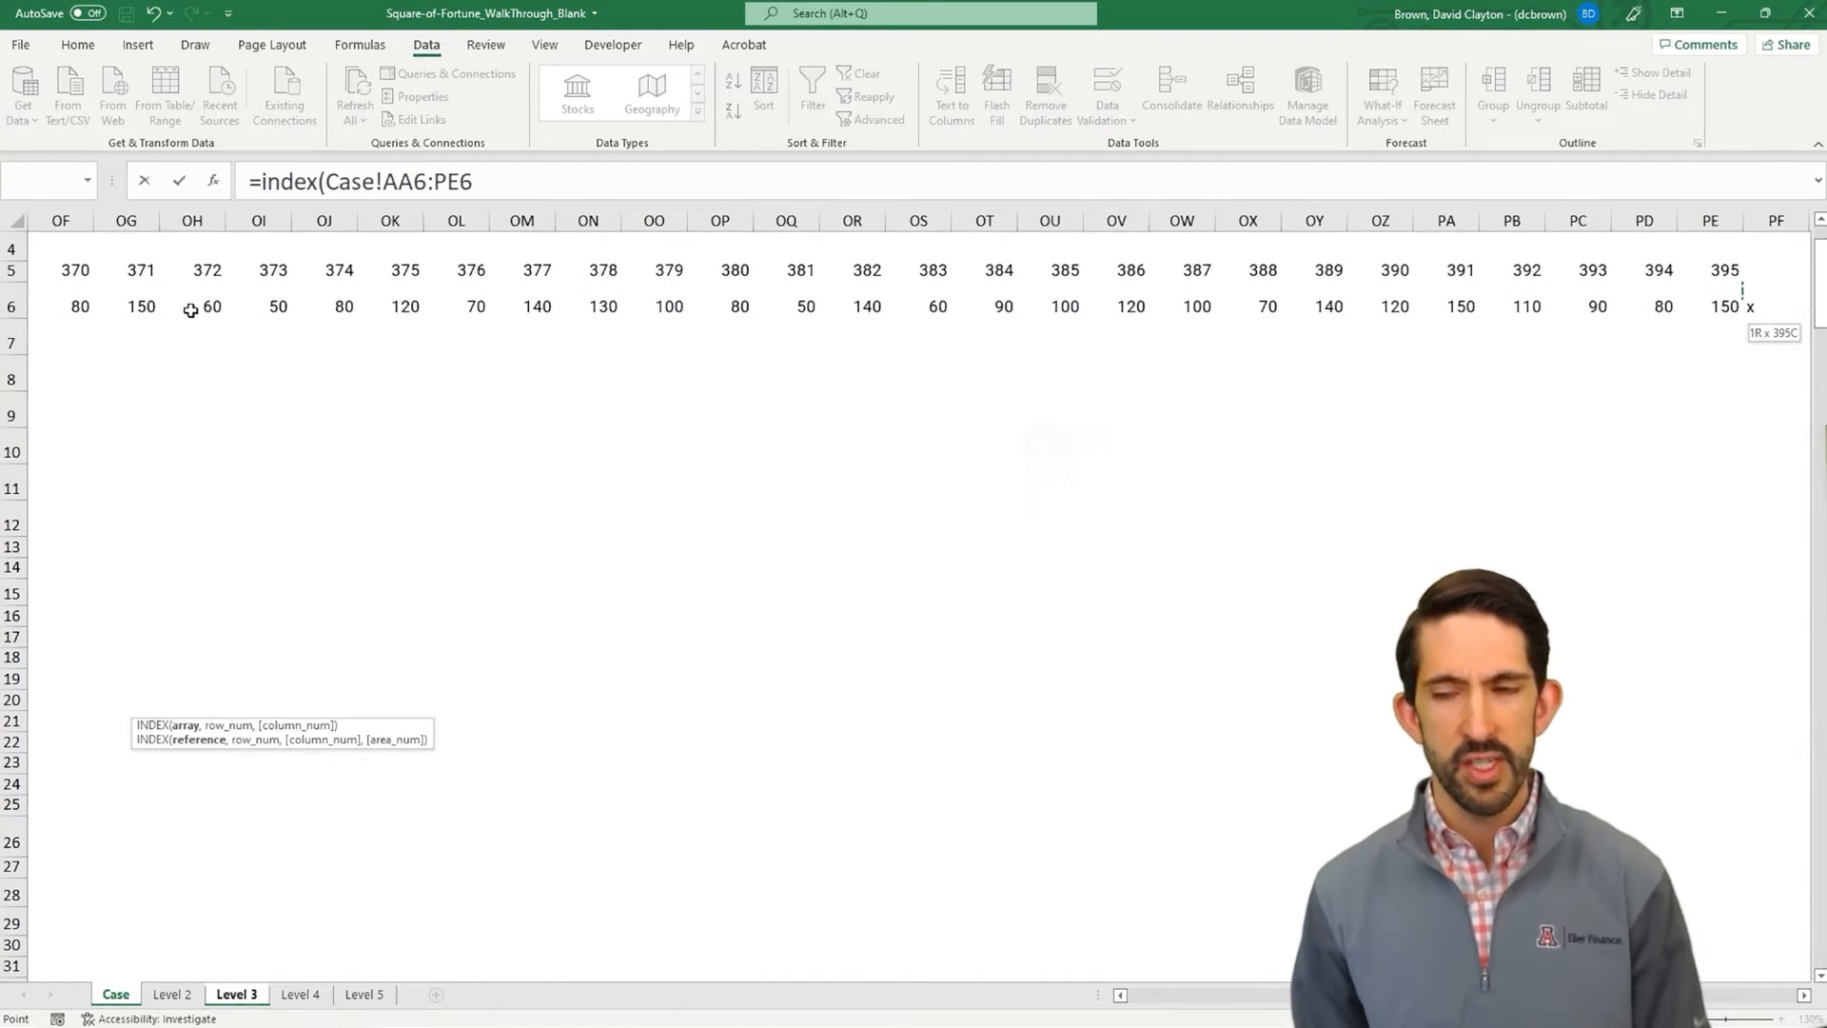
- Complete the formula in K29 of Level 3 as =INDEX(Case!$AA$6:$PE$6,K28), locking the Case range
key("F4")
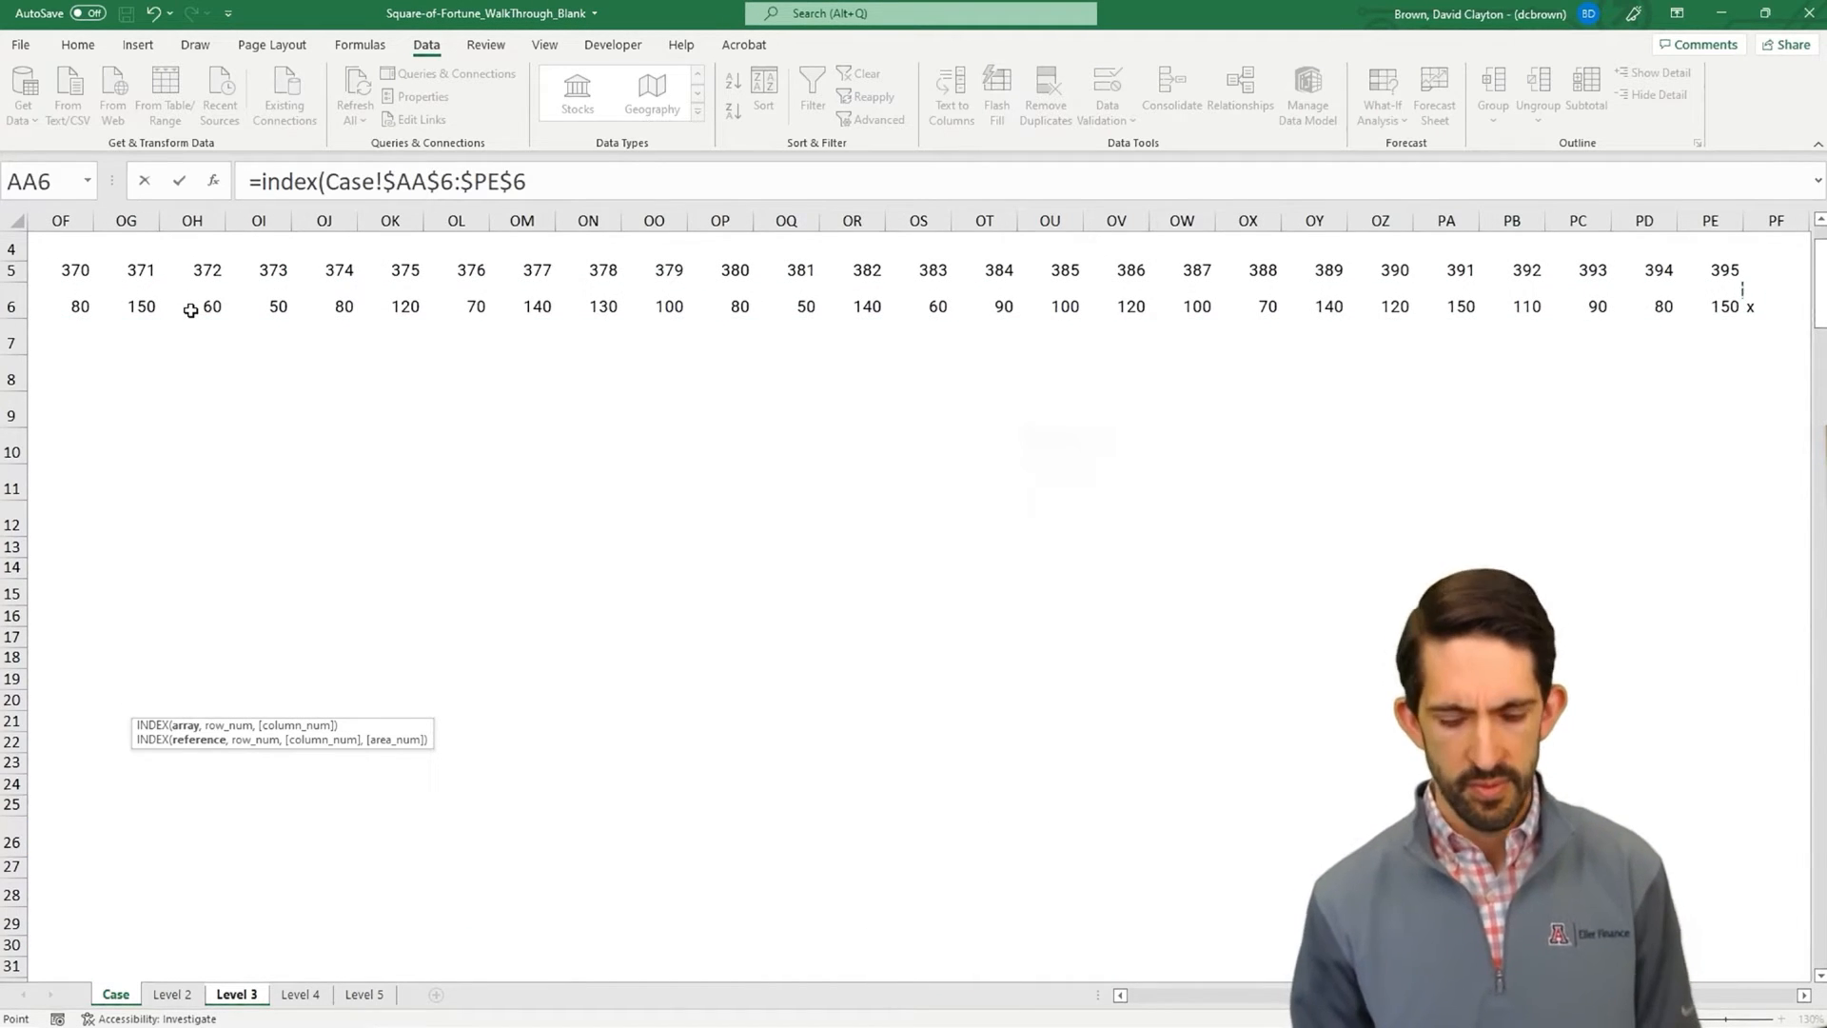
type(",")
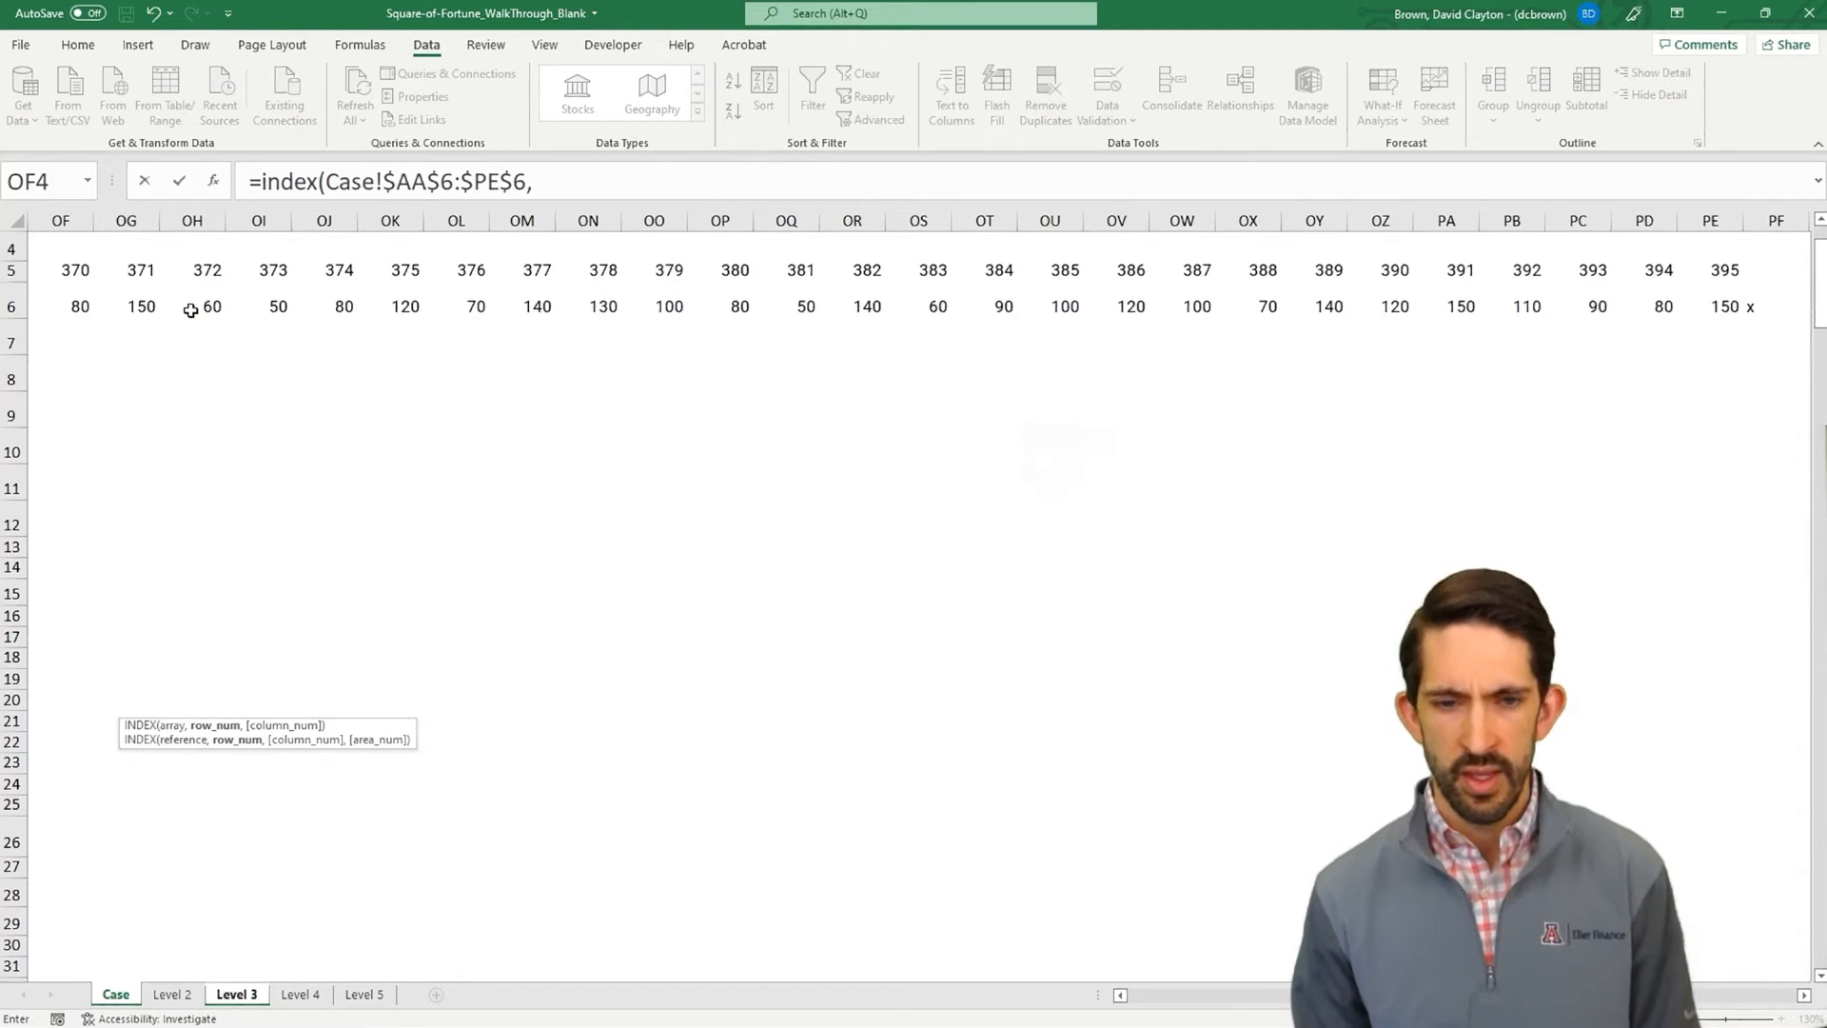
key("ctrl+Page_Down")
key("ctrl+Page_Down")
key("ctrl+Page_Down")
key("ctrl+Page_Down")
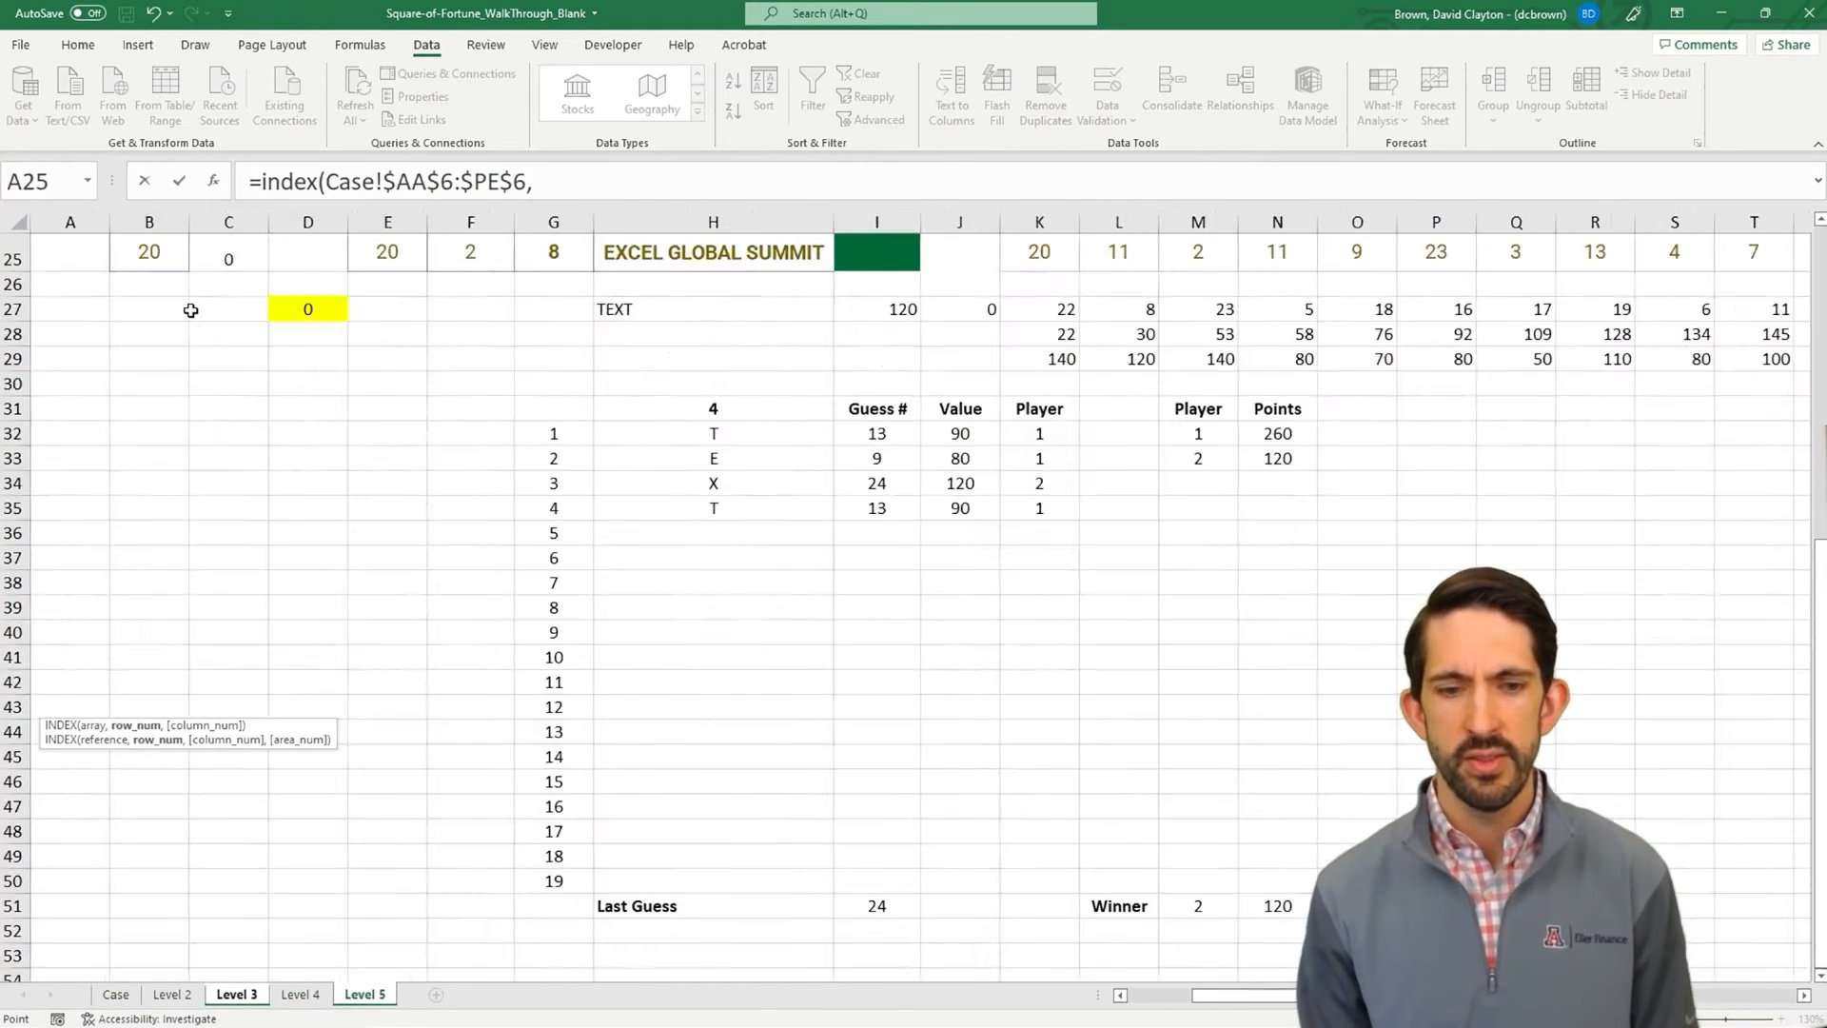
key("ctrl+Page_Up")
key("ctrl+Page_Up")
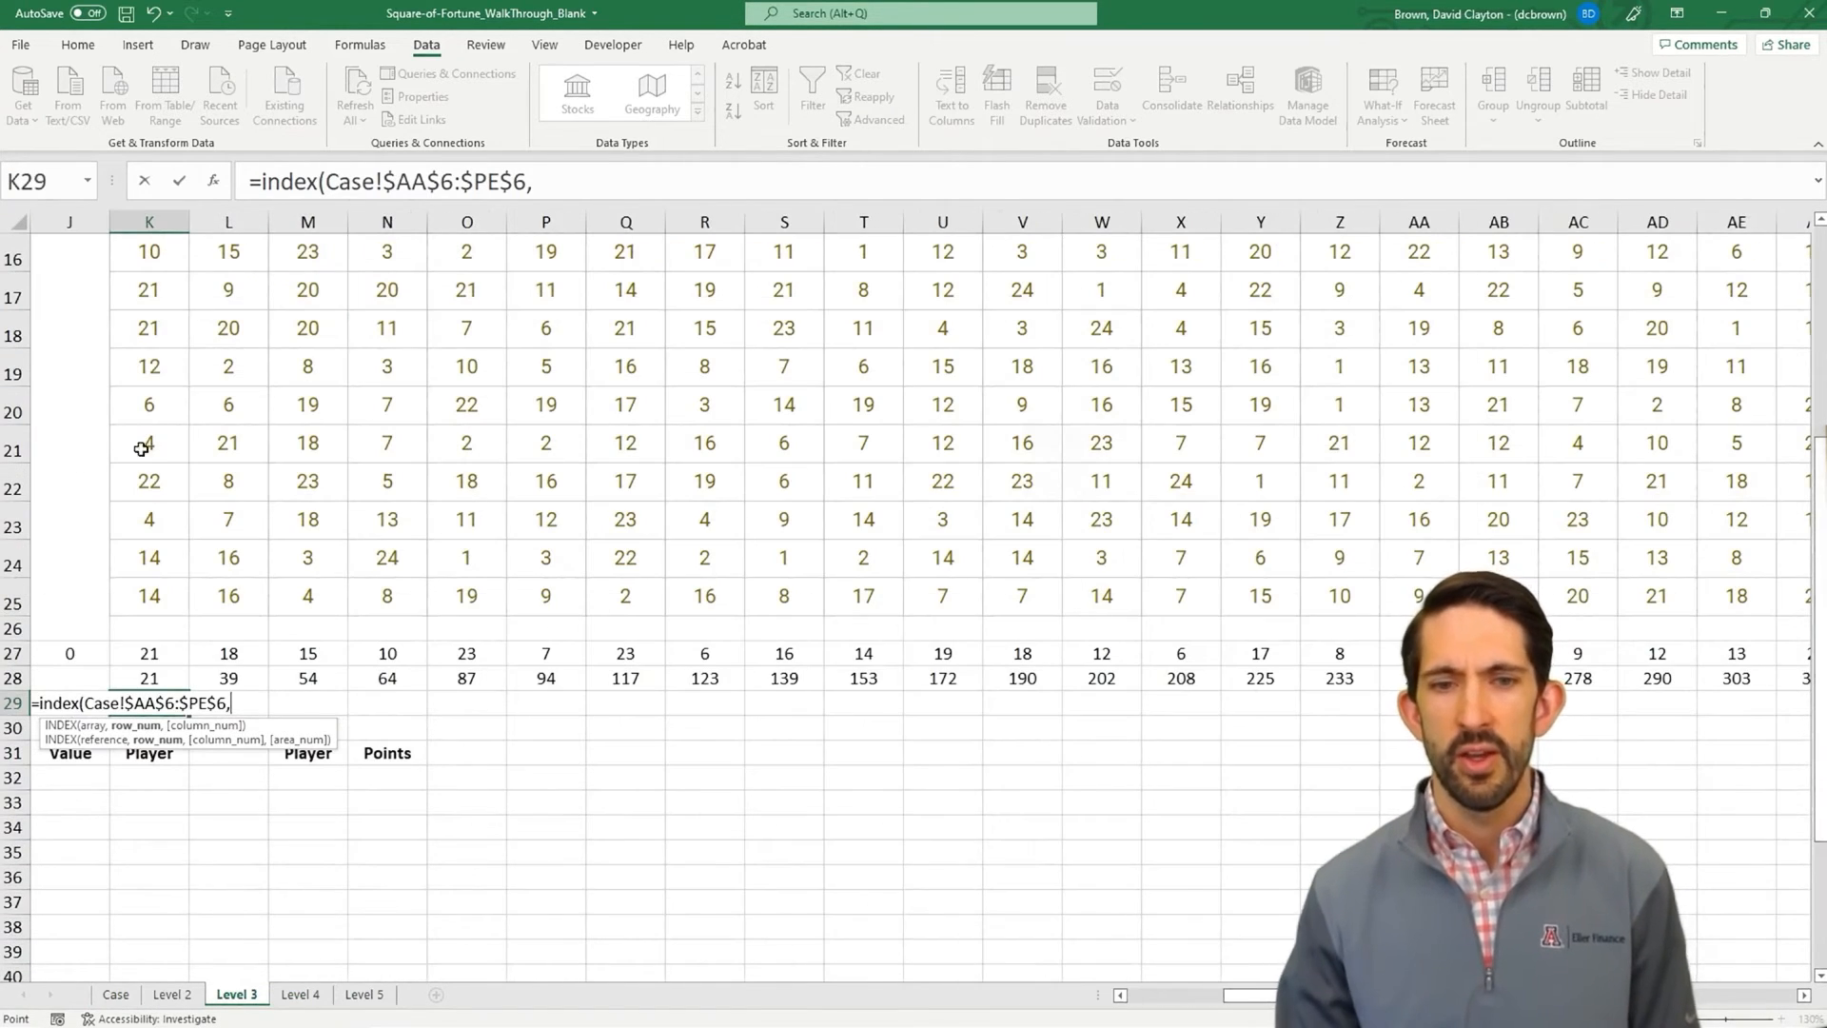
left_click(150, 677)
type(")")
key("Return")
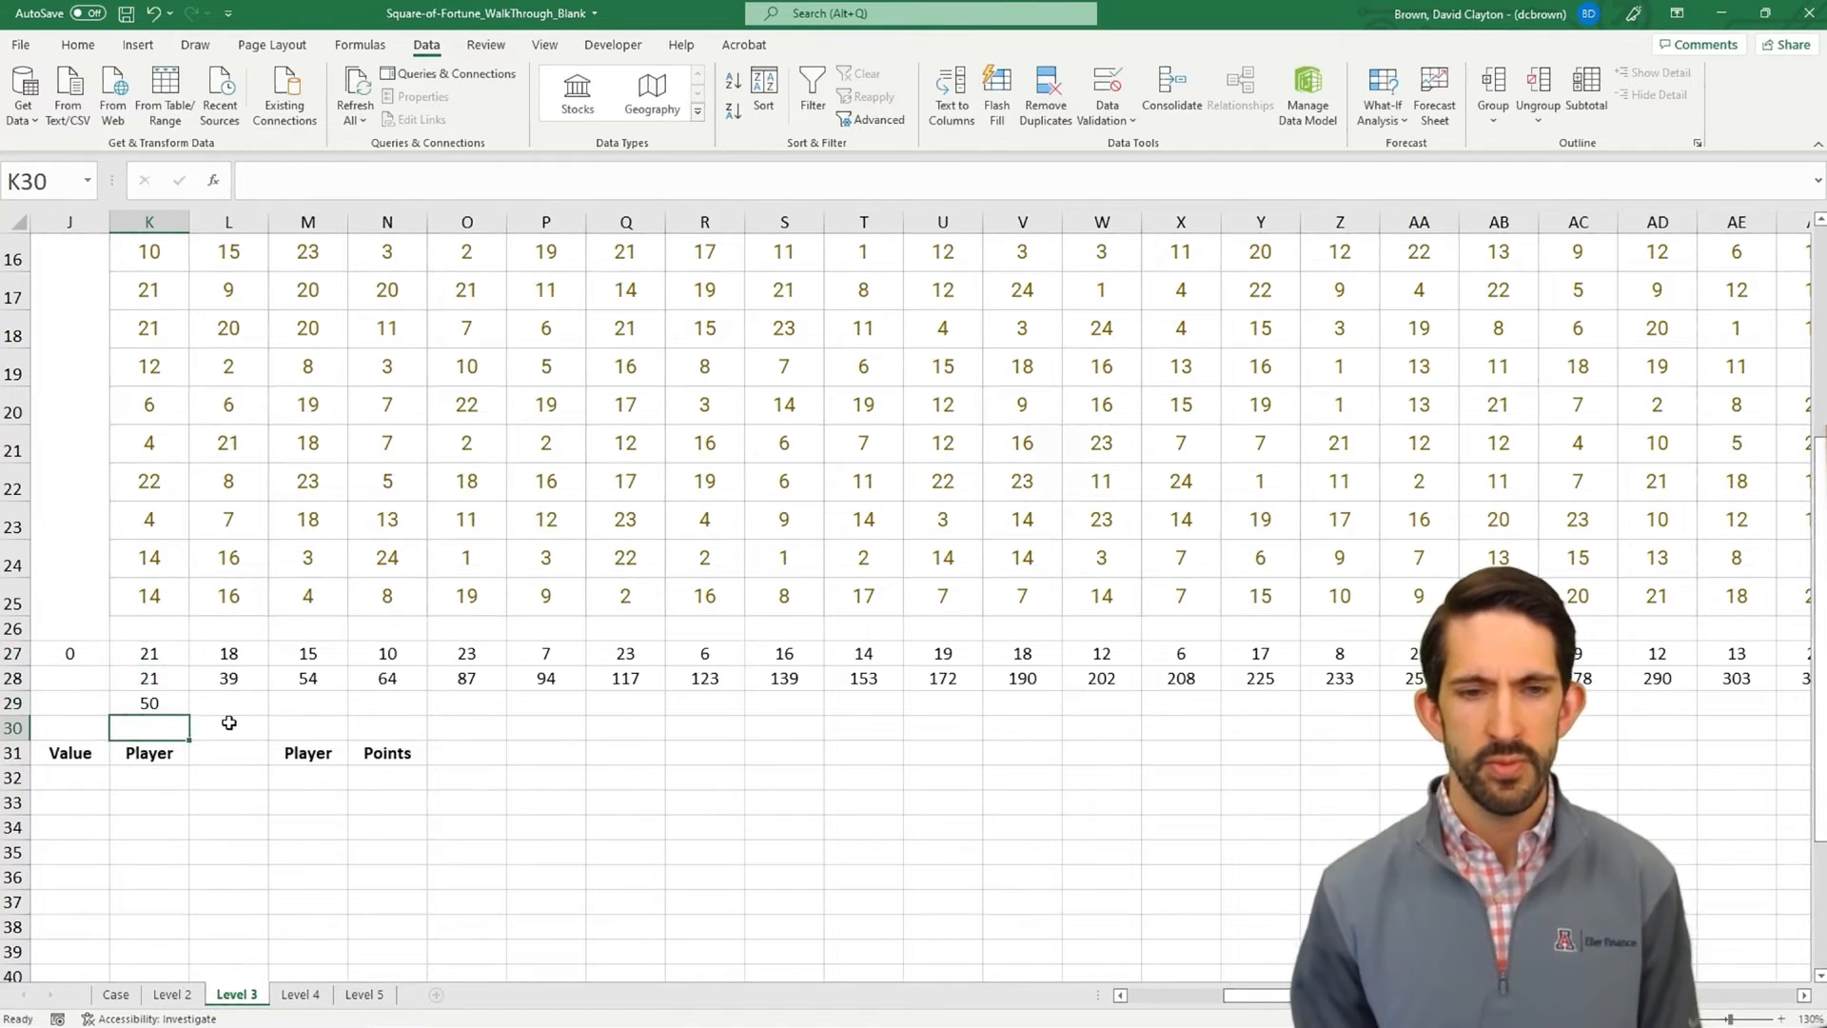
- Copy the INDEX formula from K29 across row 29 through column AJ
key("Up")
key("ctrl+c")
left_click_drag(229, 709, 230, 723)
key("shift+Right")
key("shift+Right")
key("shift+Right")
key("shift+Right")
key("shift+Right")
key("shift+Right")
key("shift+Right")
key("shift+Right")
key("shift+Right")
key("shift+Right")
key("shift+Right")
key("shift+Right")
key("shift+Right")
key("shift+Right")
key("shift+Right")
key("shift+Right")
key("shift+Right")
key("shift+Right")
key("shift+Right")
key("shift+Right")
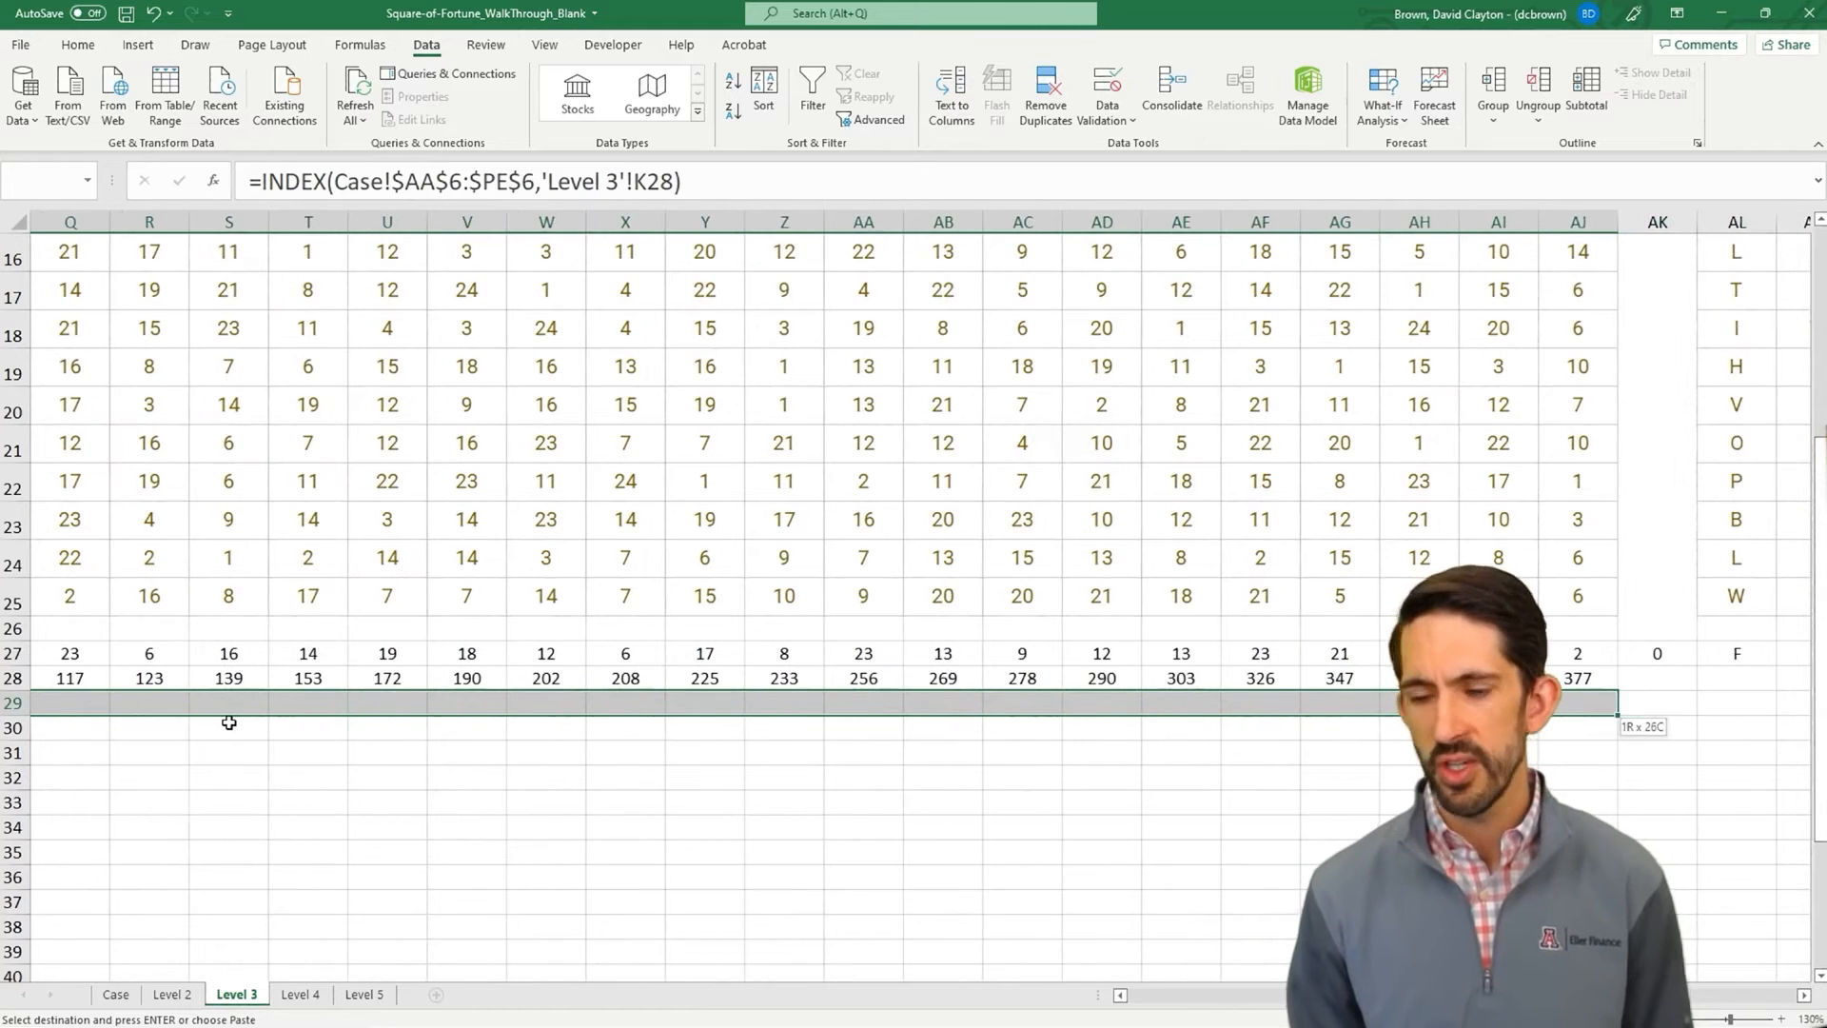
key("ctrl+v")
- Examine the copied INDEX formulas along row 29, back to the original in K29
key("Right")
key("Right")
key("Right")
key("Right")
key("Right")
key("Right")
key("Right")
key("Right")
key("Right")
key("Right")
key("Right")
key("Right")
key("Right")
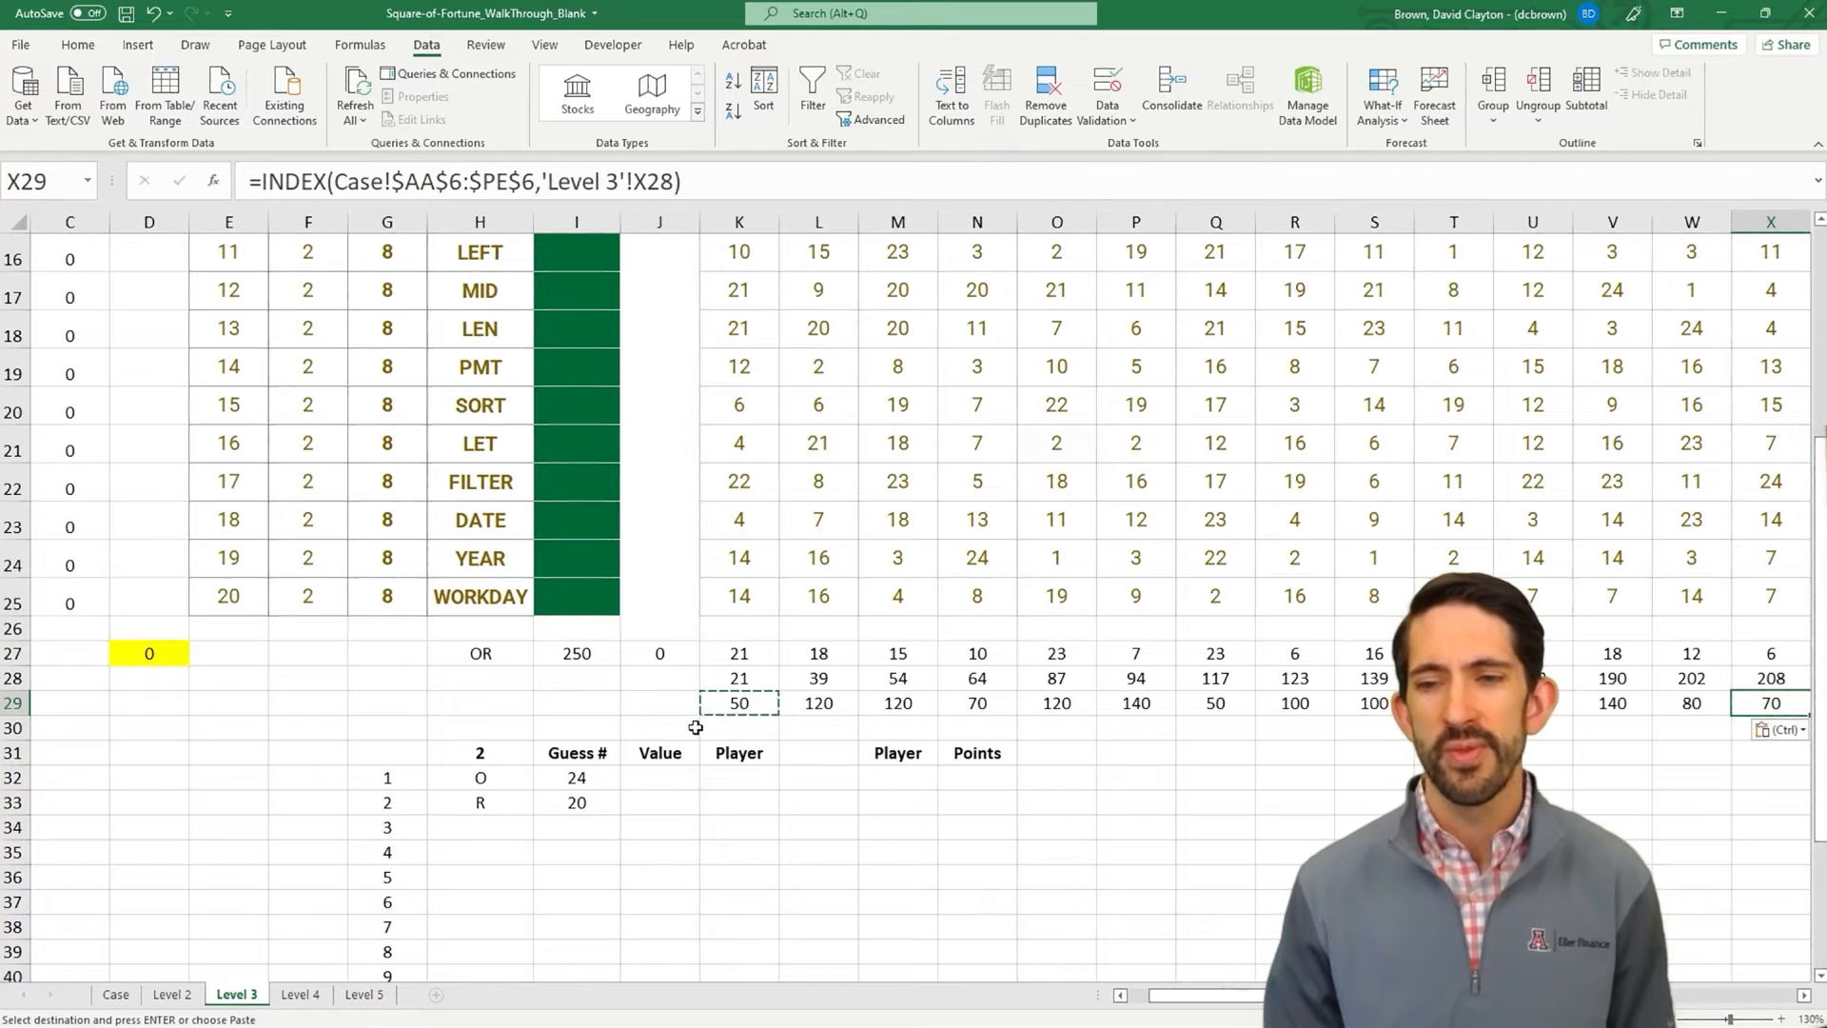
left_click(723, 707)
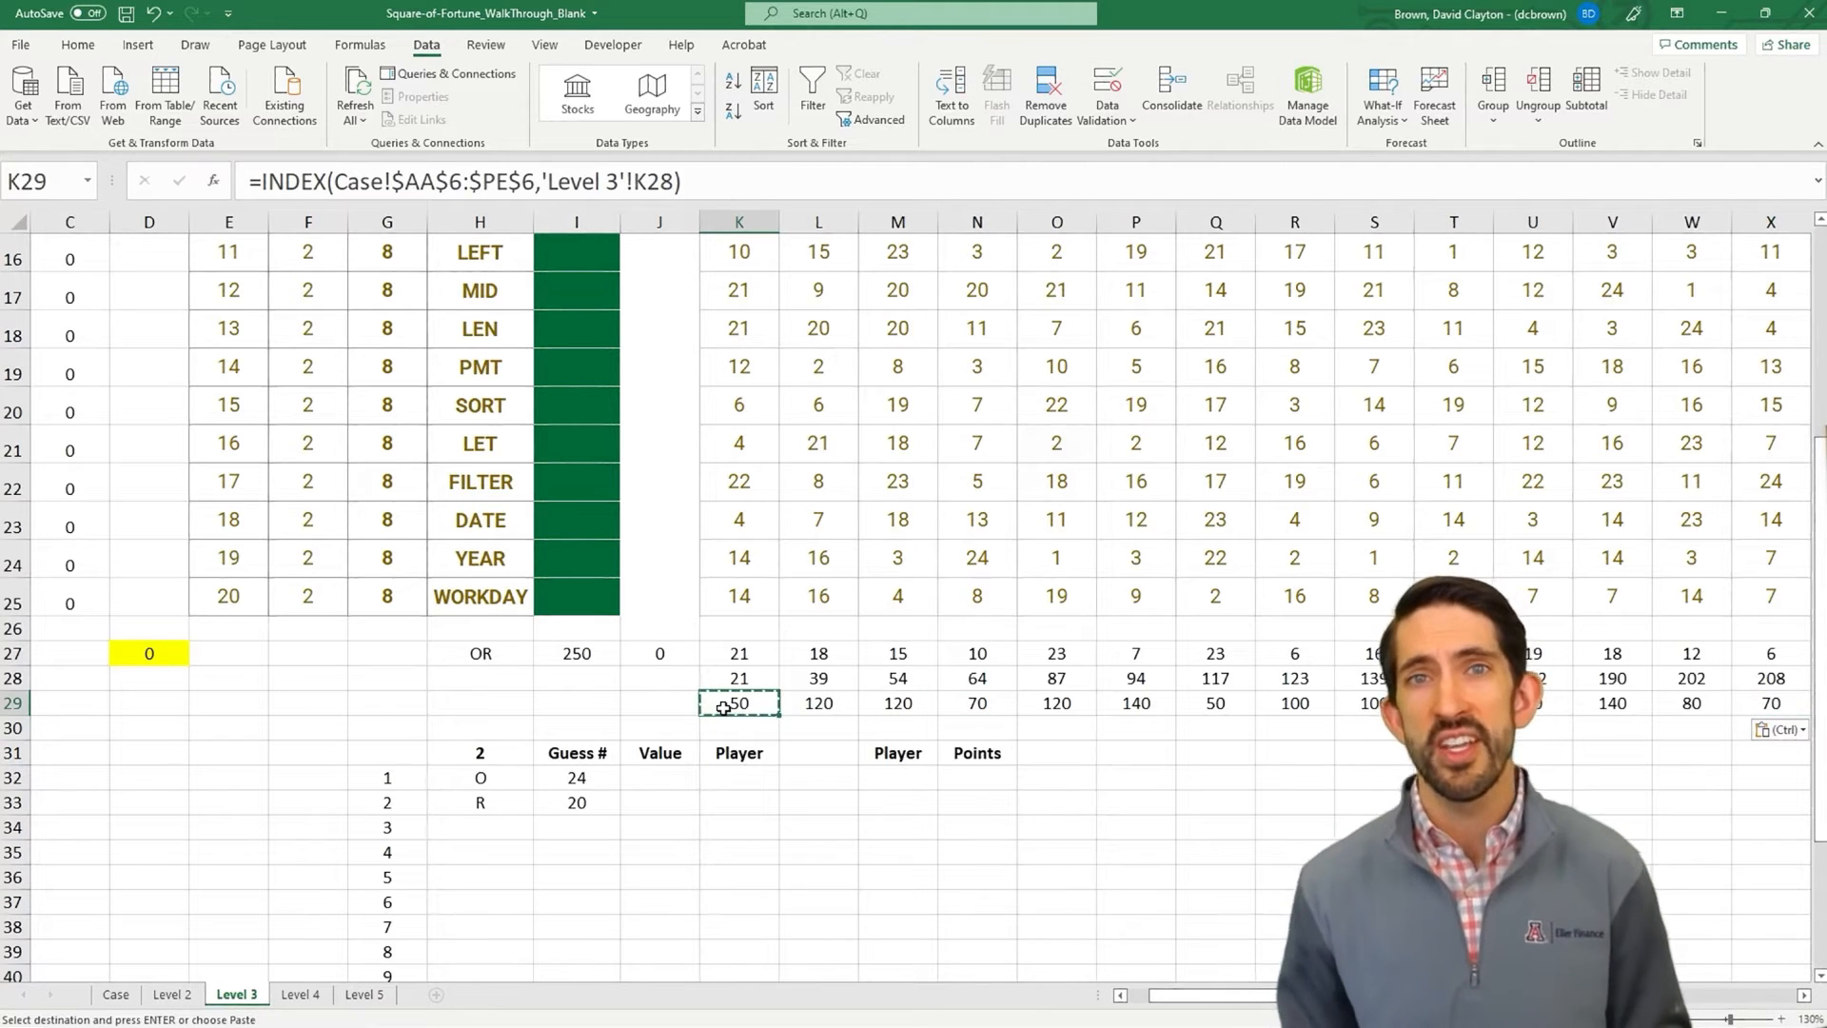
- Enter =INDEX($K$29:$AJ$29,I32) in J32 to look up the first guess's value
left_click(673, 776)
type("=index(")
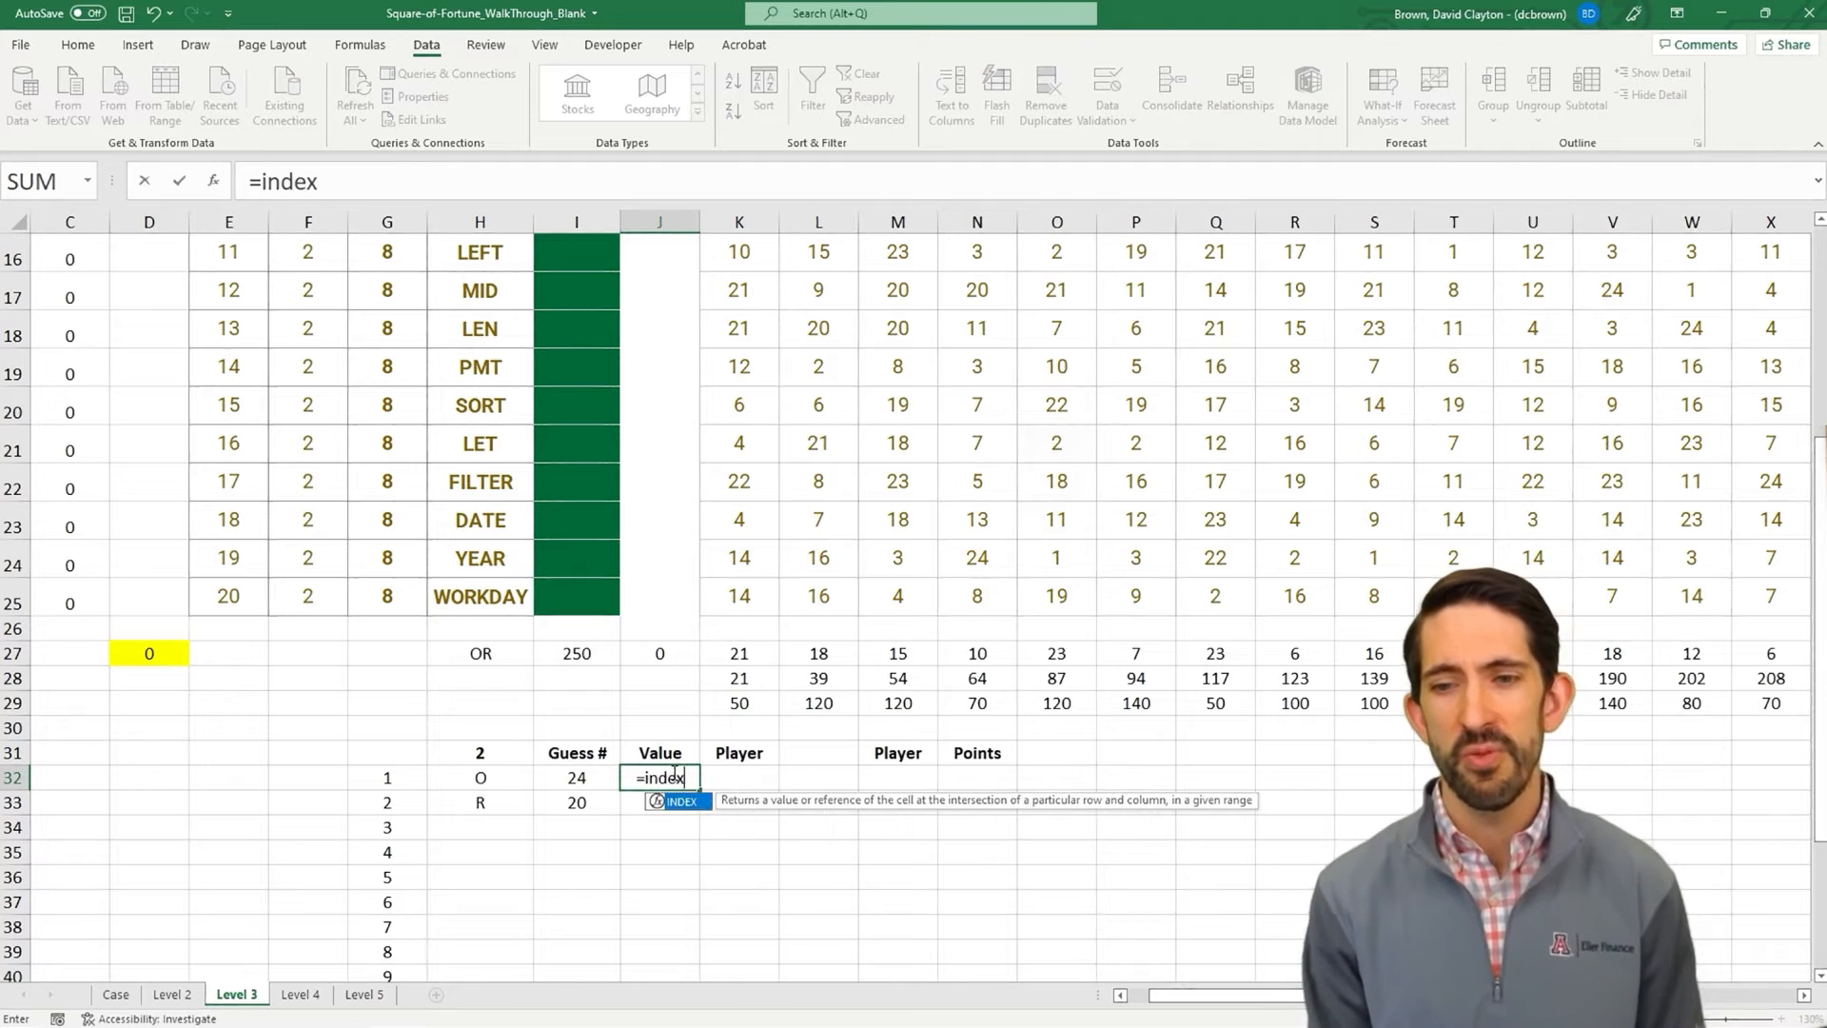
left_click(739, 702)
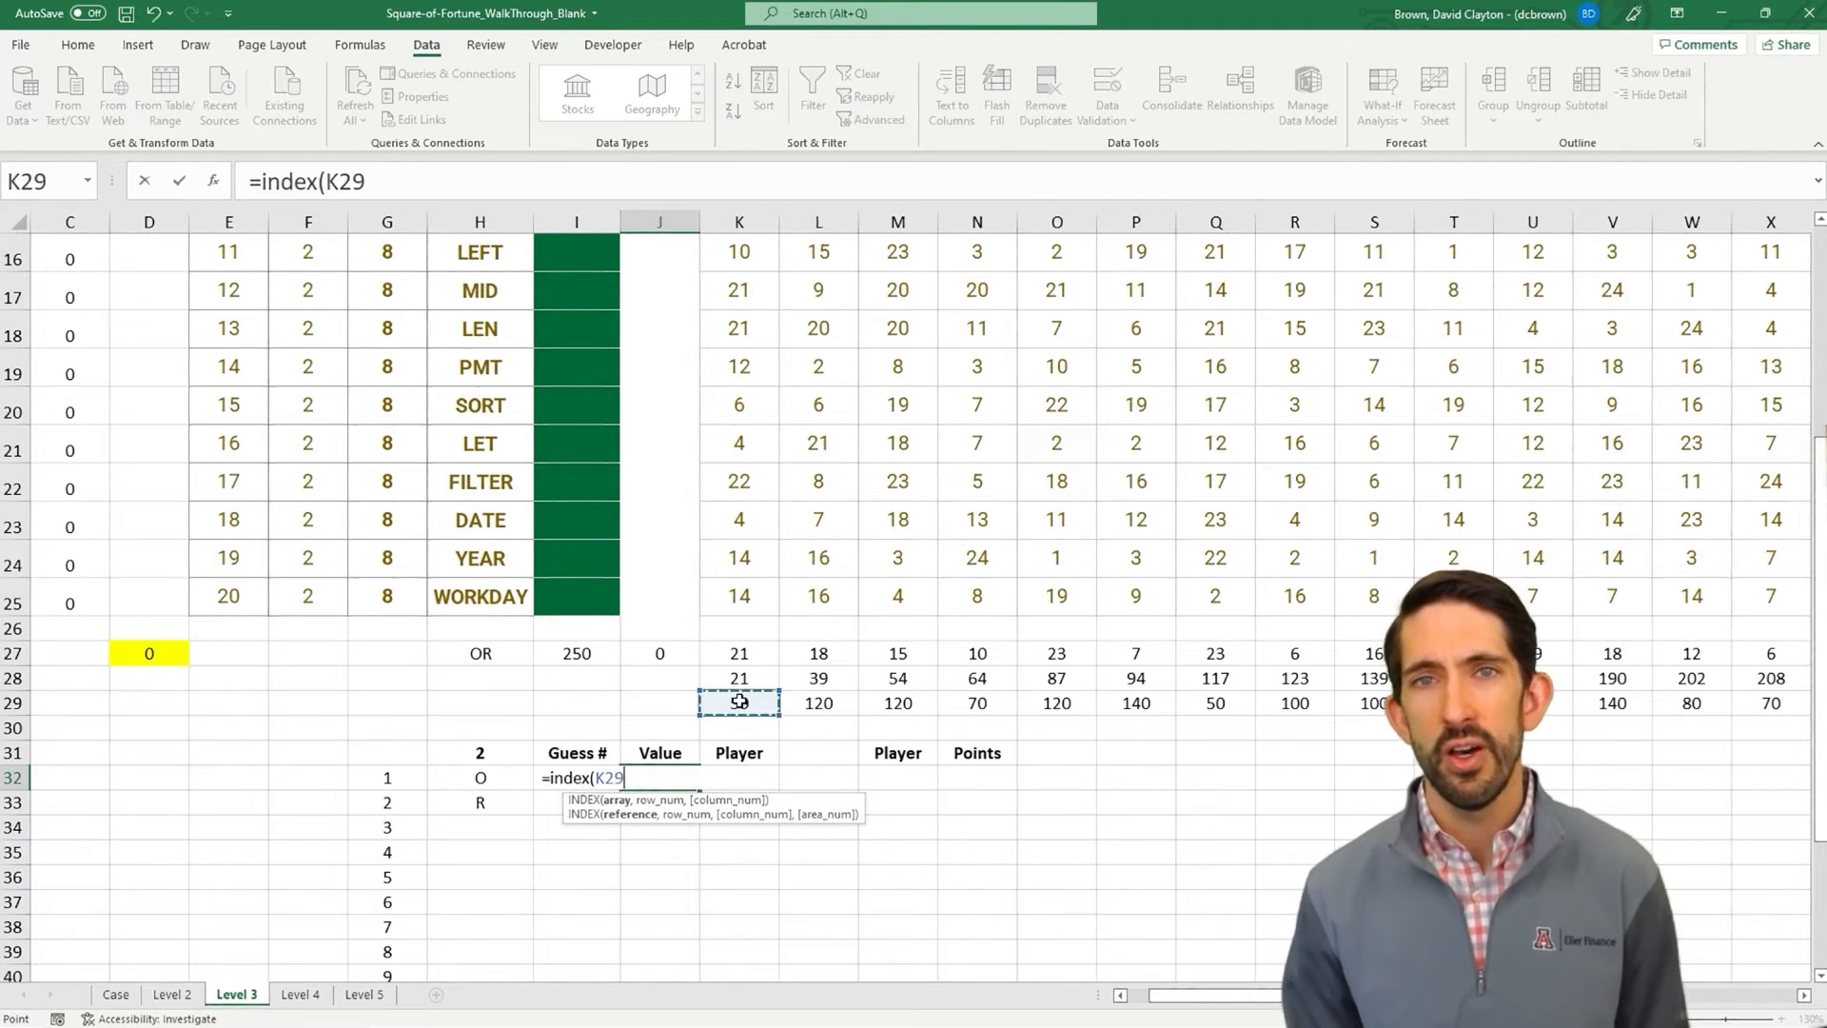
key("ctrl+shift+Right")
key("F4")
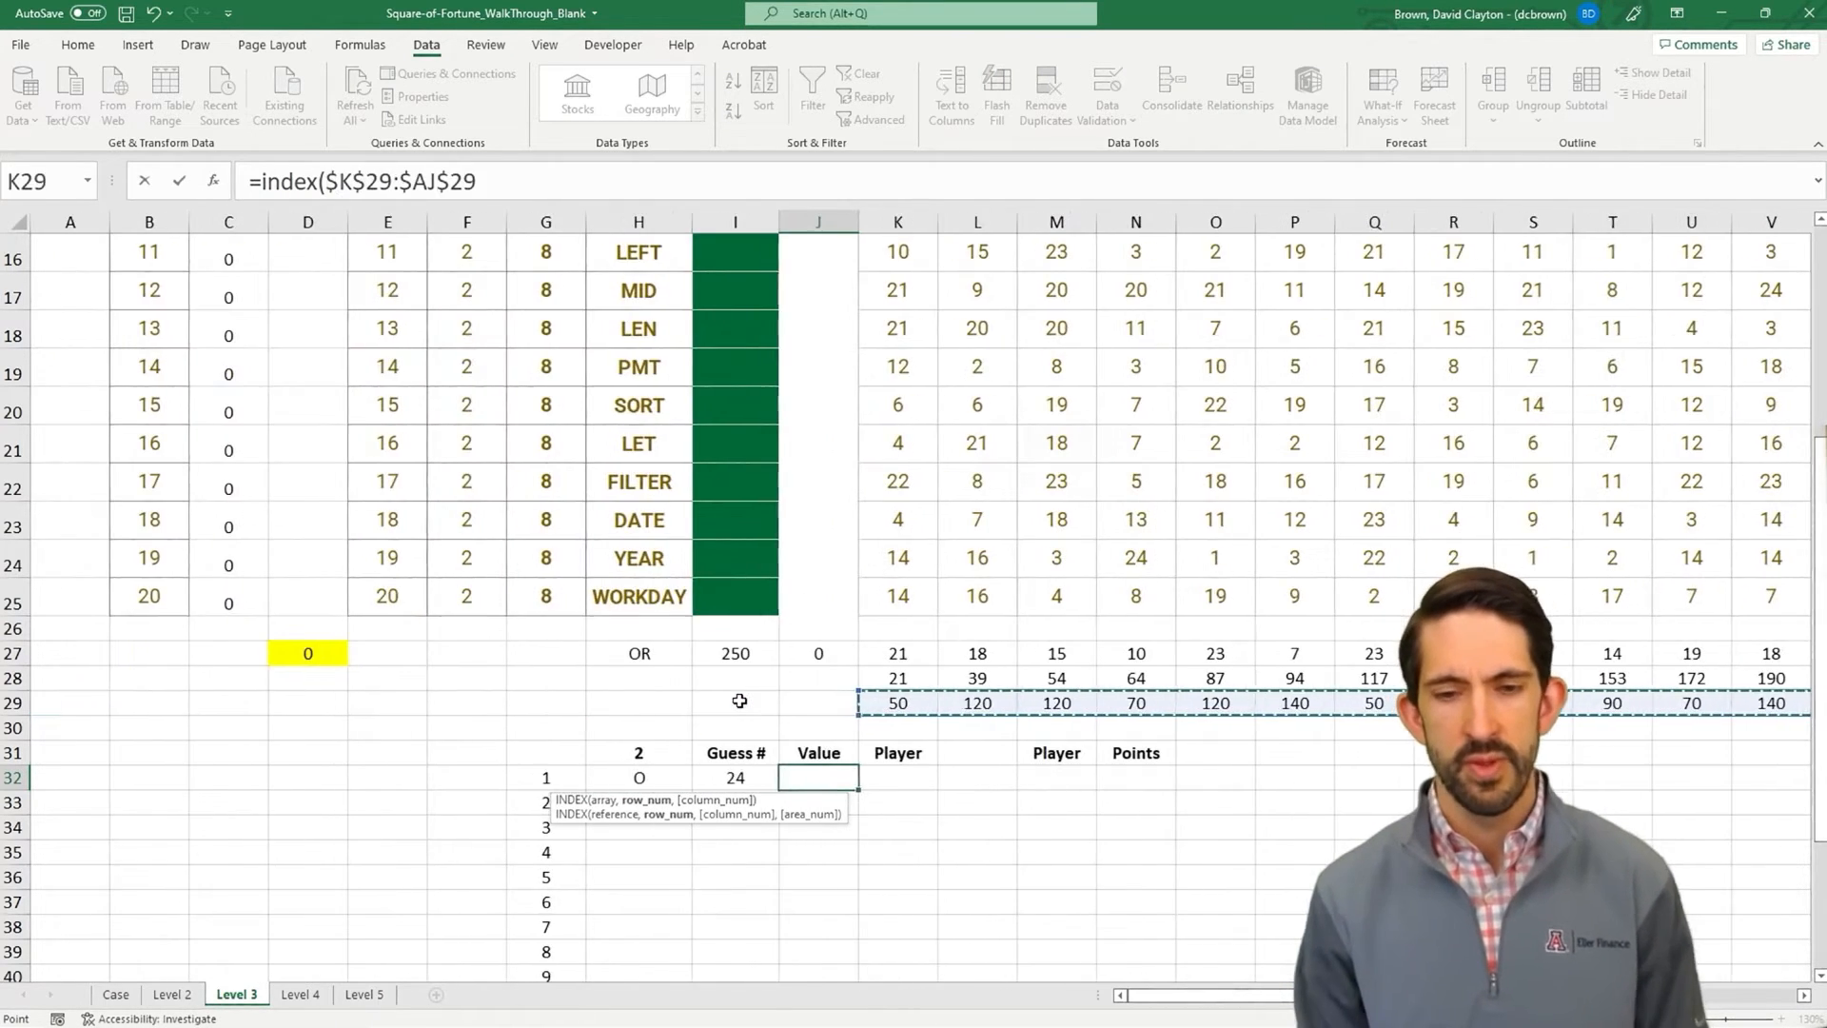
type(",I32")
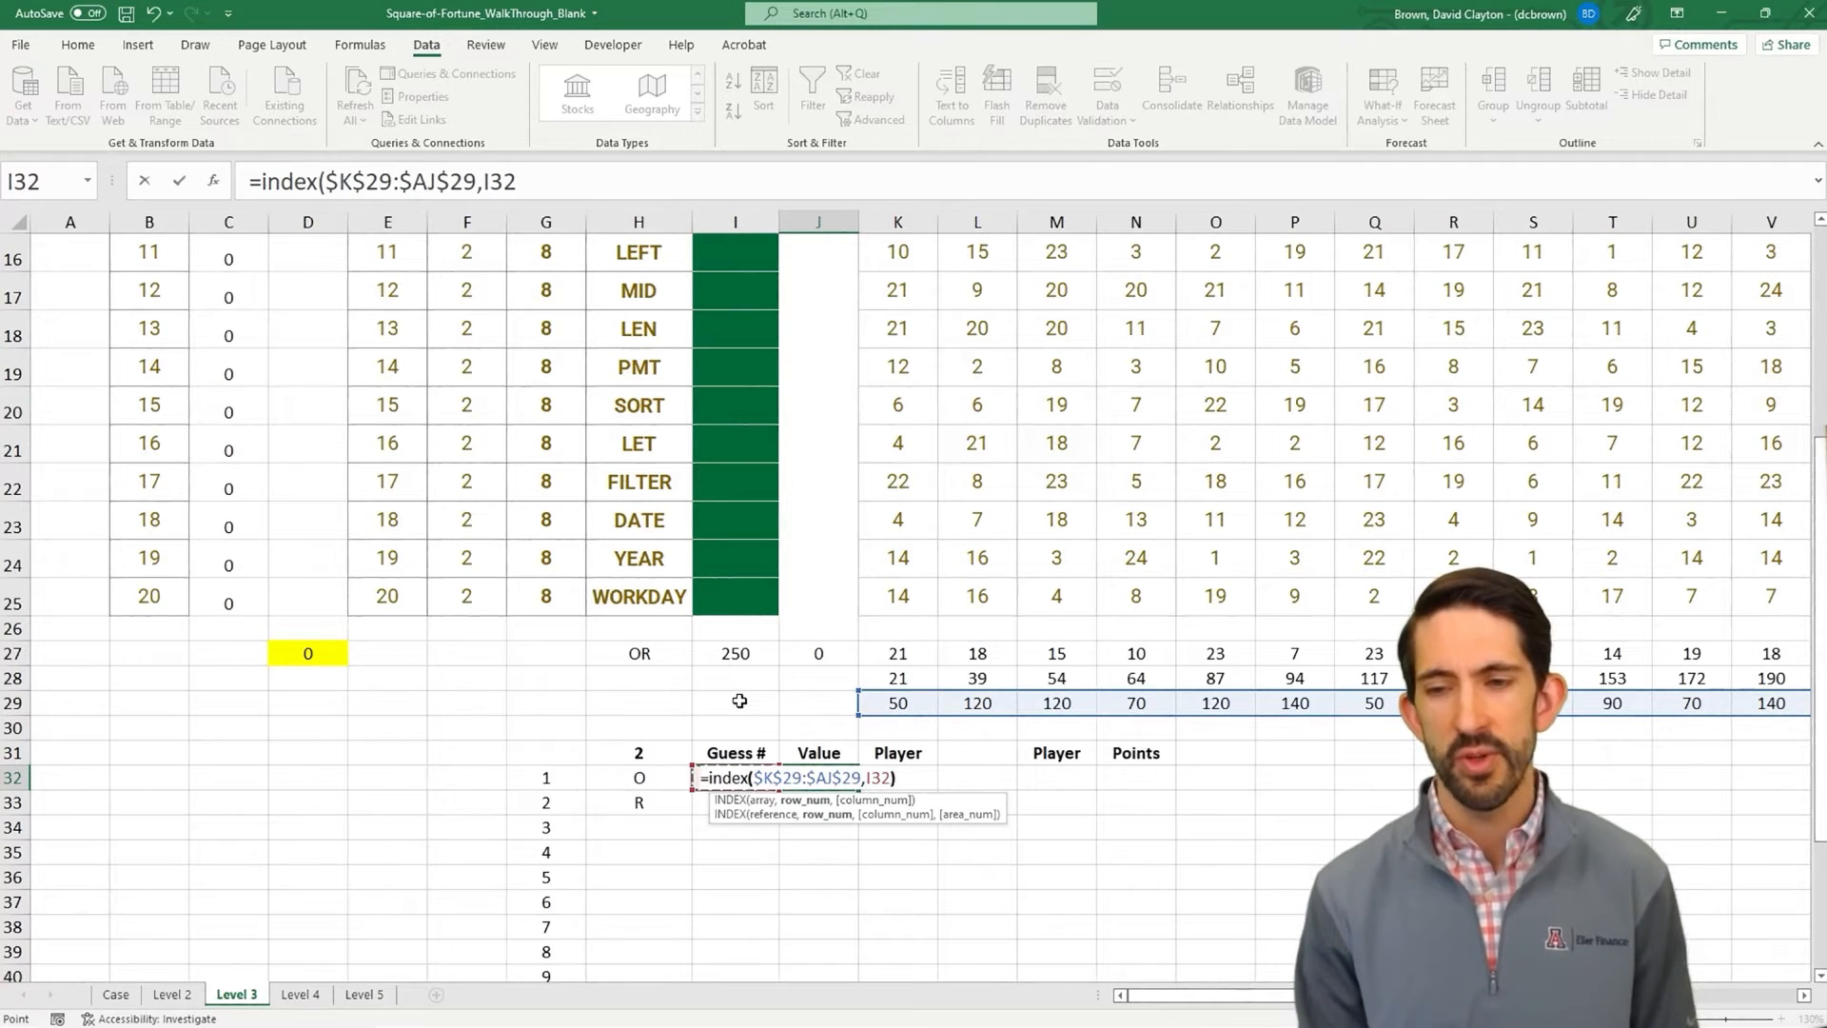
key("Return")
- Copy the value lookup from J32 to J33 and review the guess number and value cells of both letters
key("Up")
key("ctrl+c")
key("Down")
key("ctrl+v")
key("Up")
key("Left")
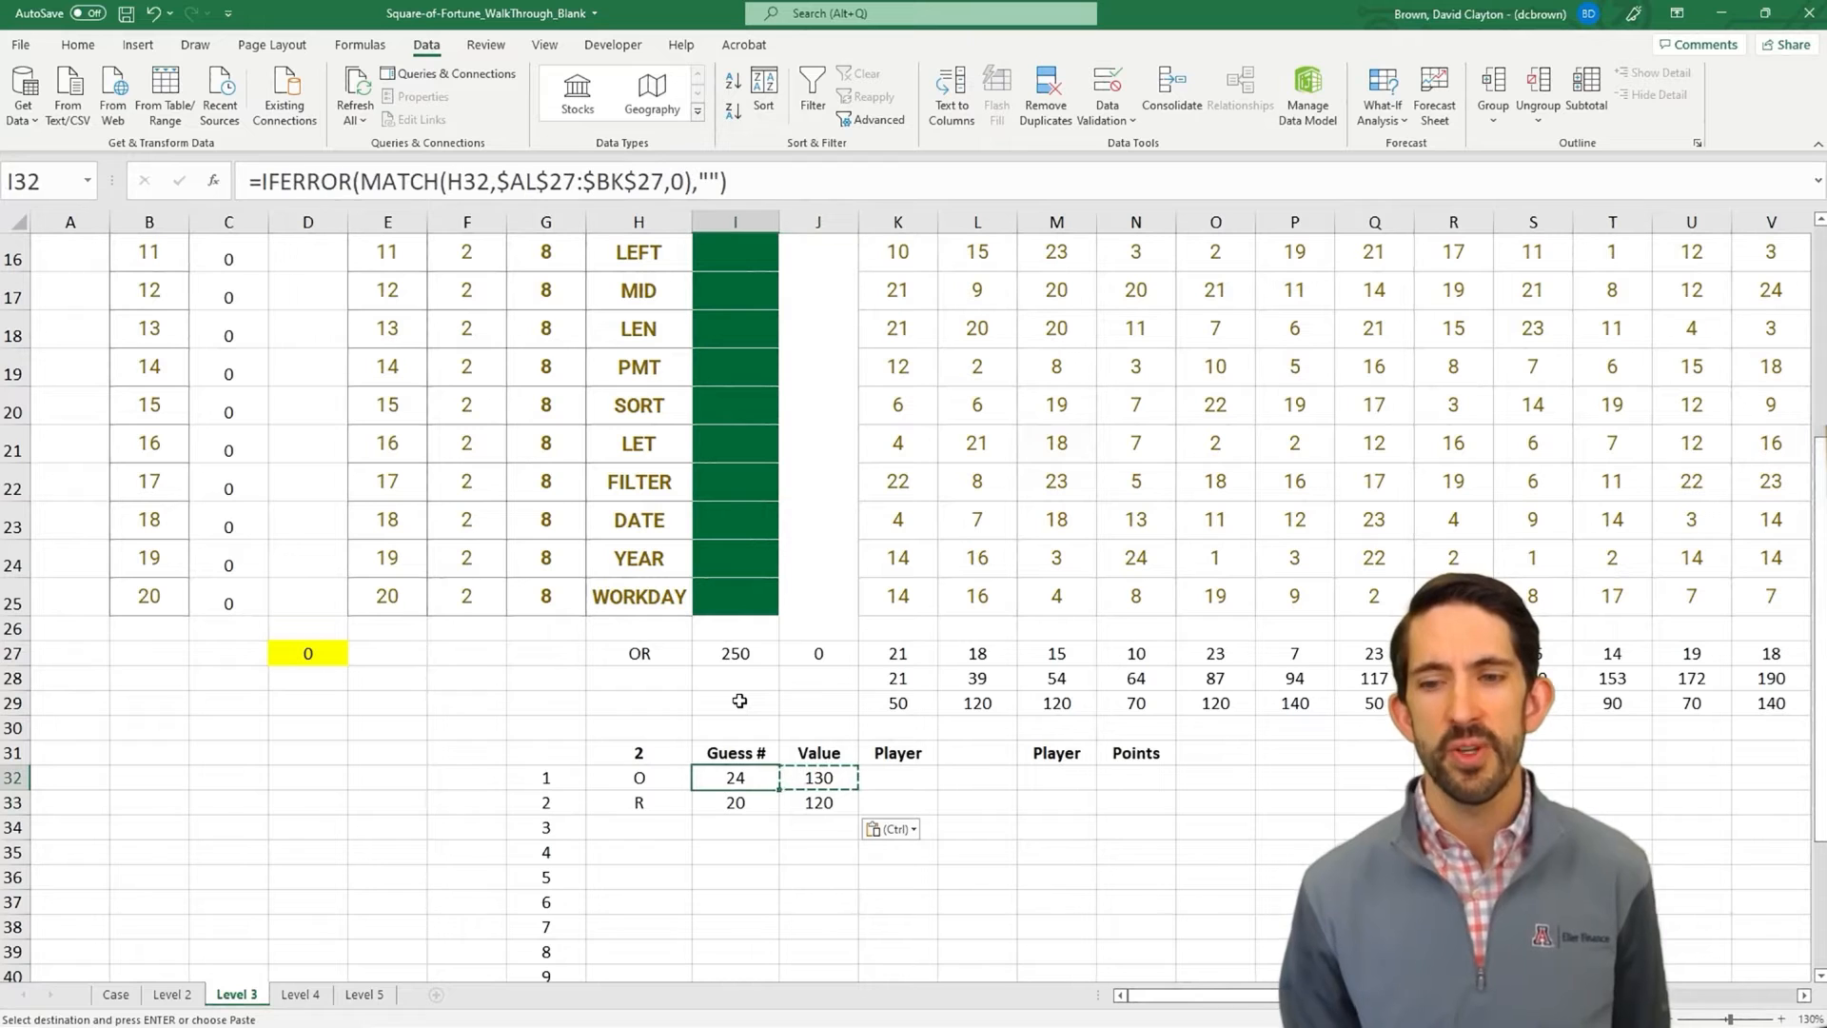
key("Right")
key("Down")
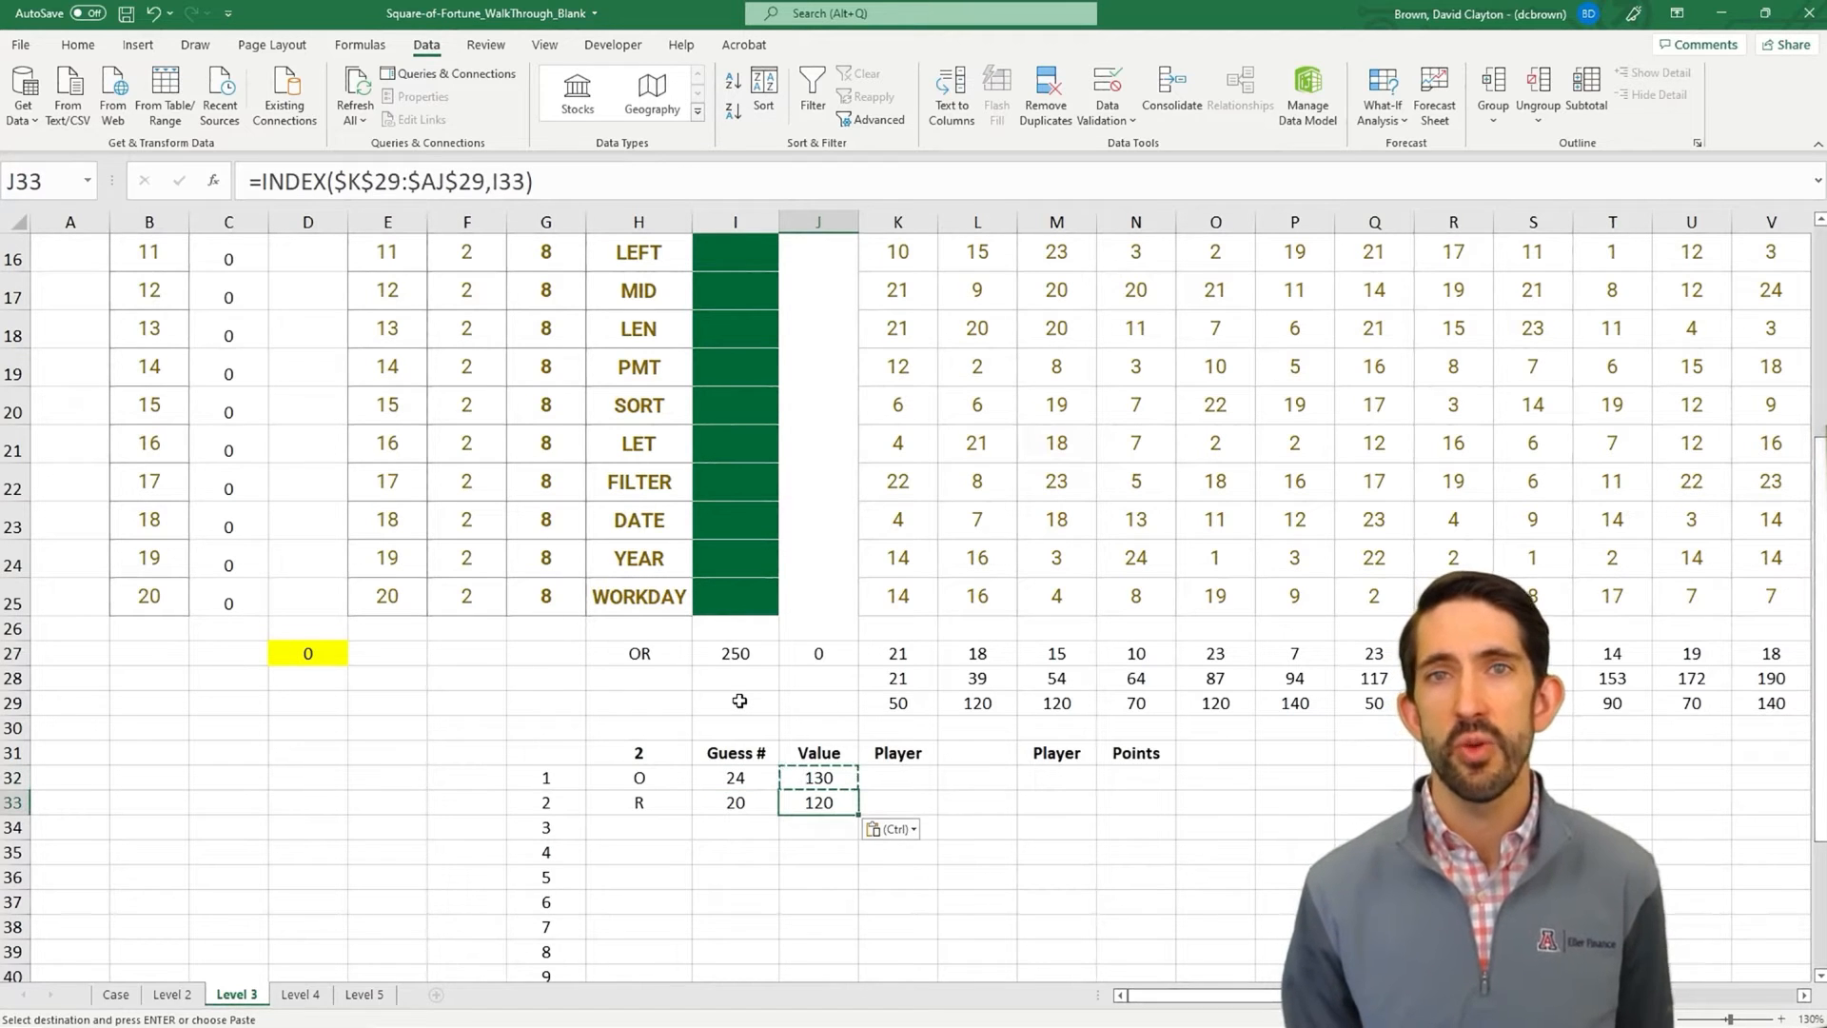
key("Left")
key("Right")
key("Right")
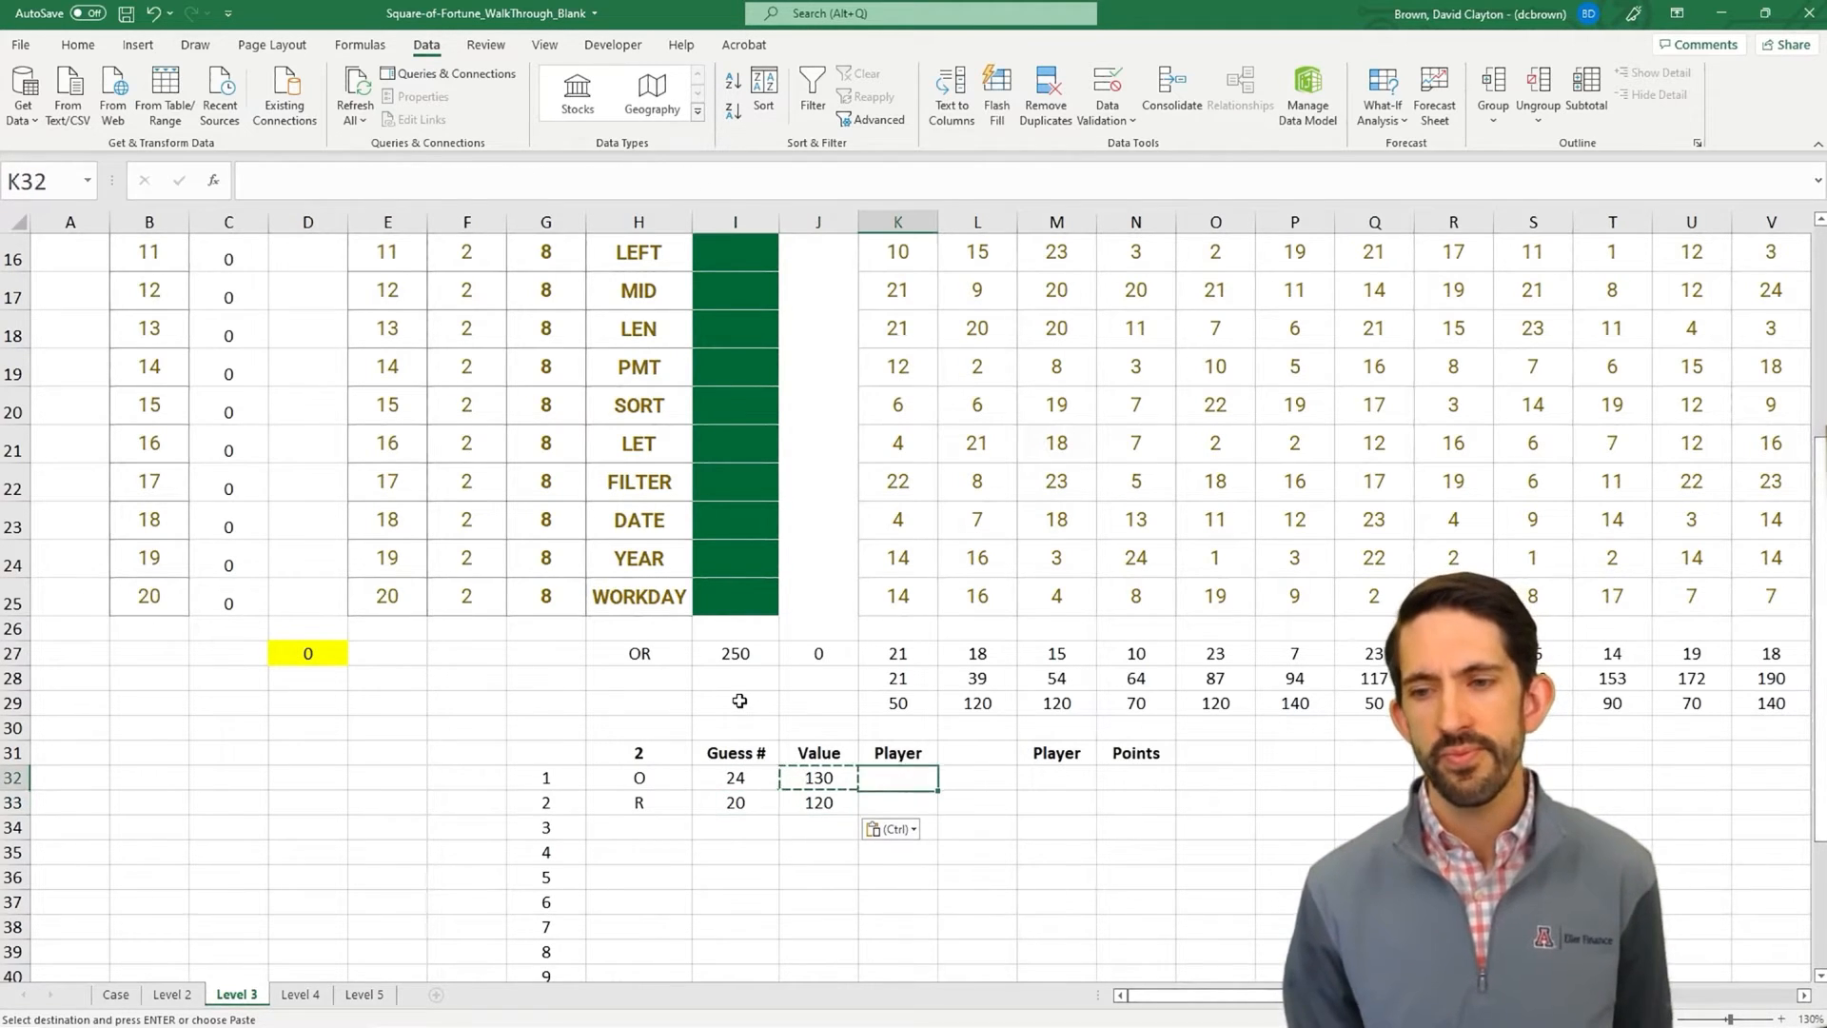
key("Up")
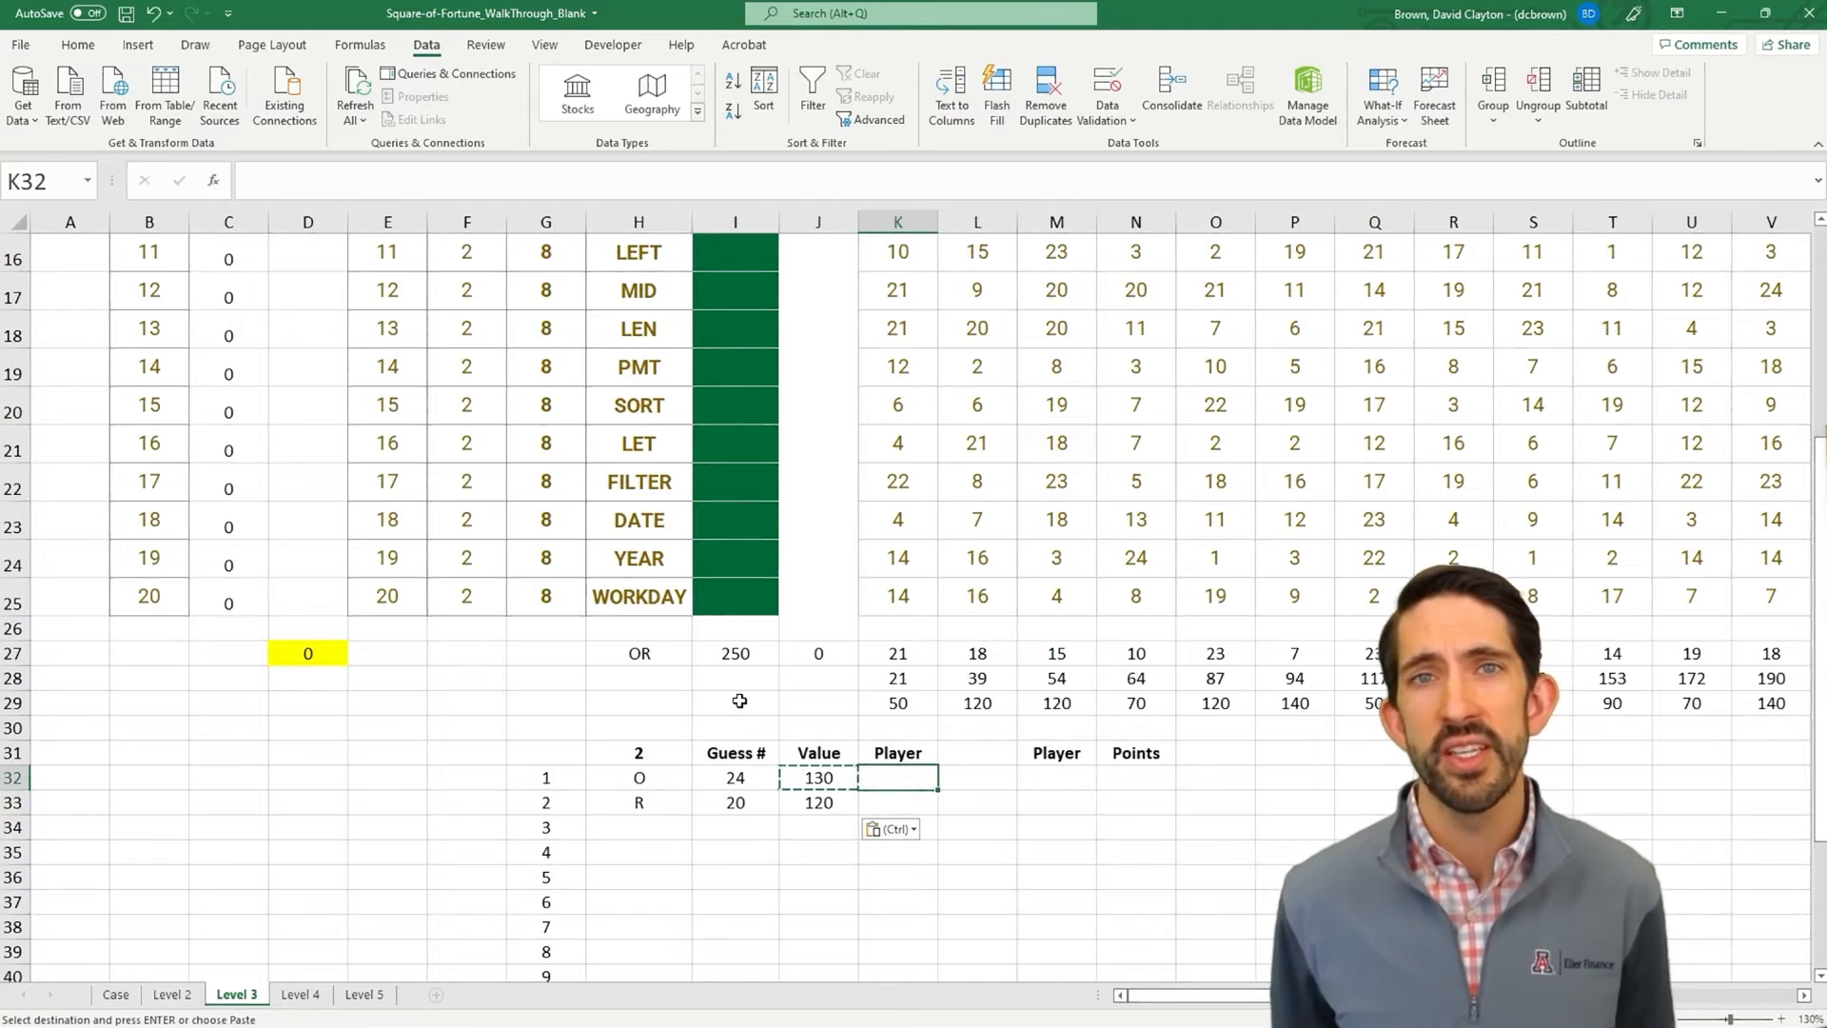
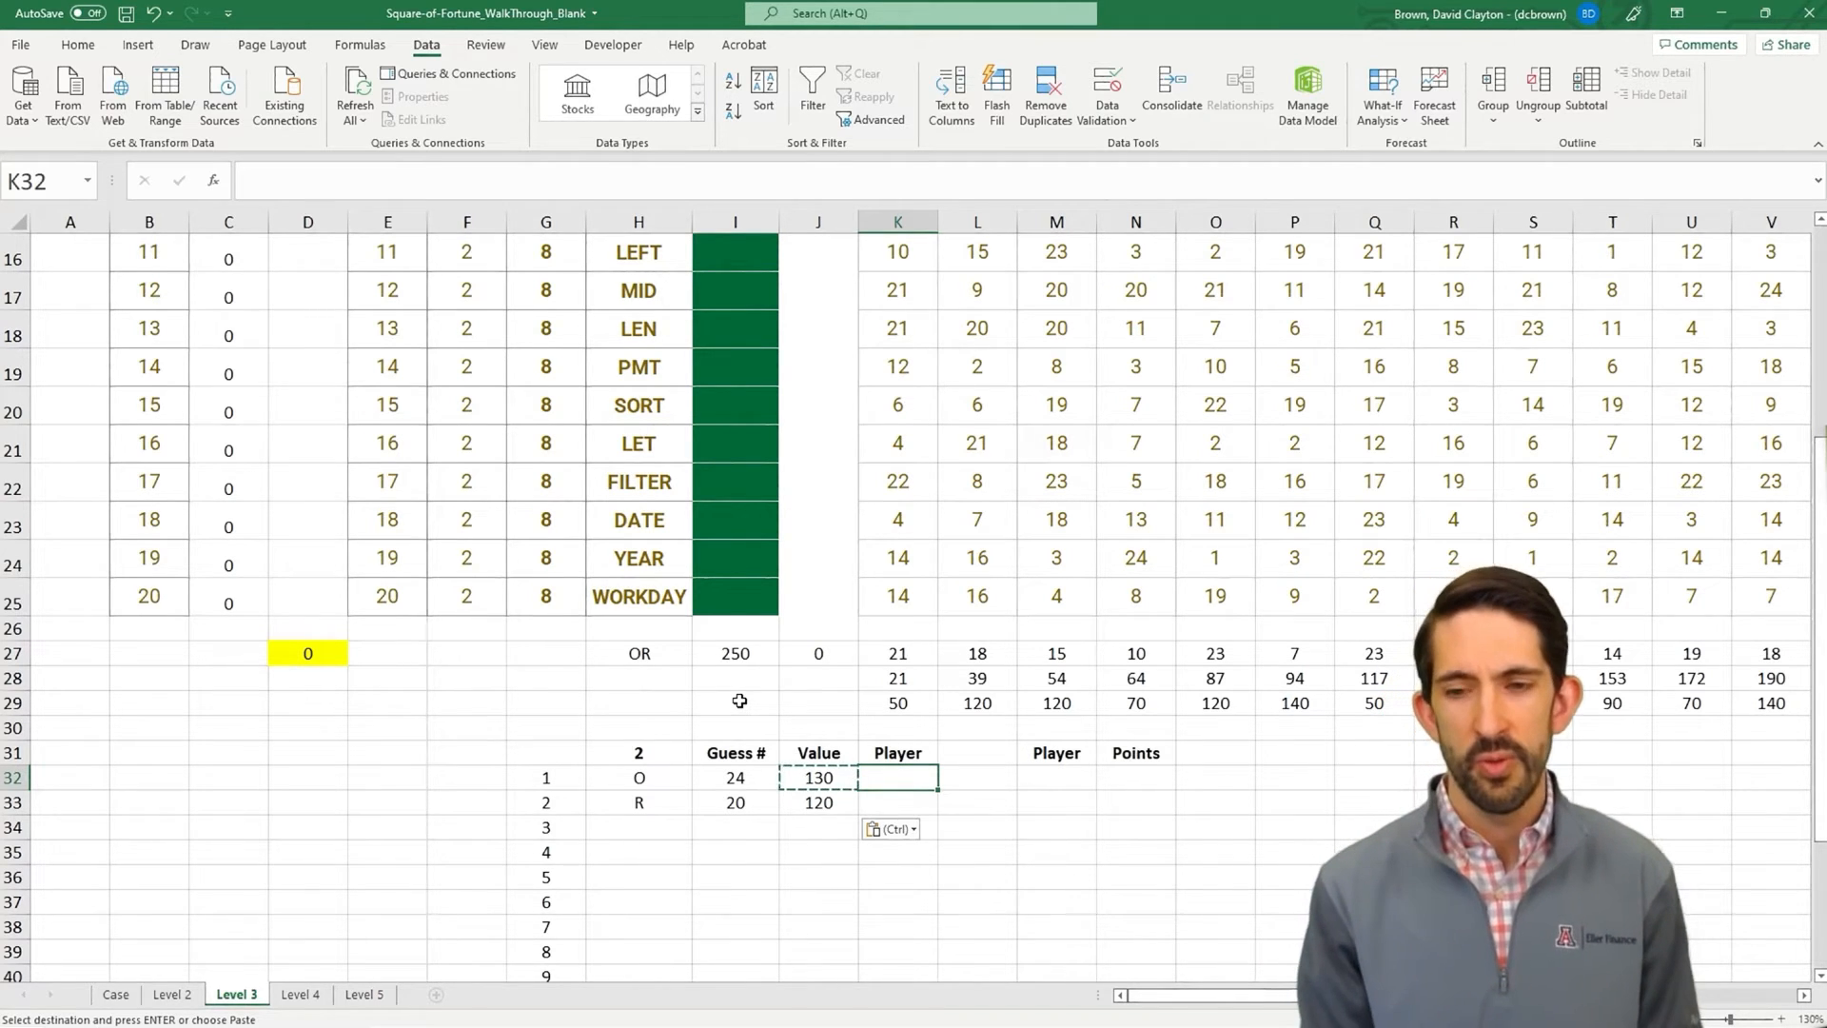
- Enter =IF(ISODD(I32),1,2) in K32 to assign the first guess to a player
type("=i")
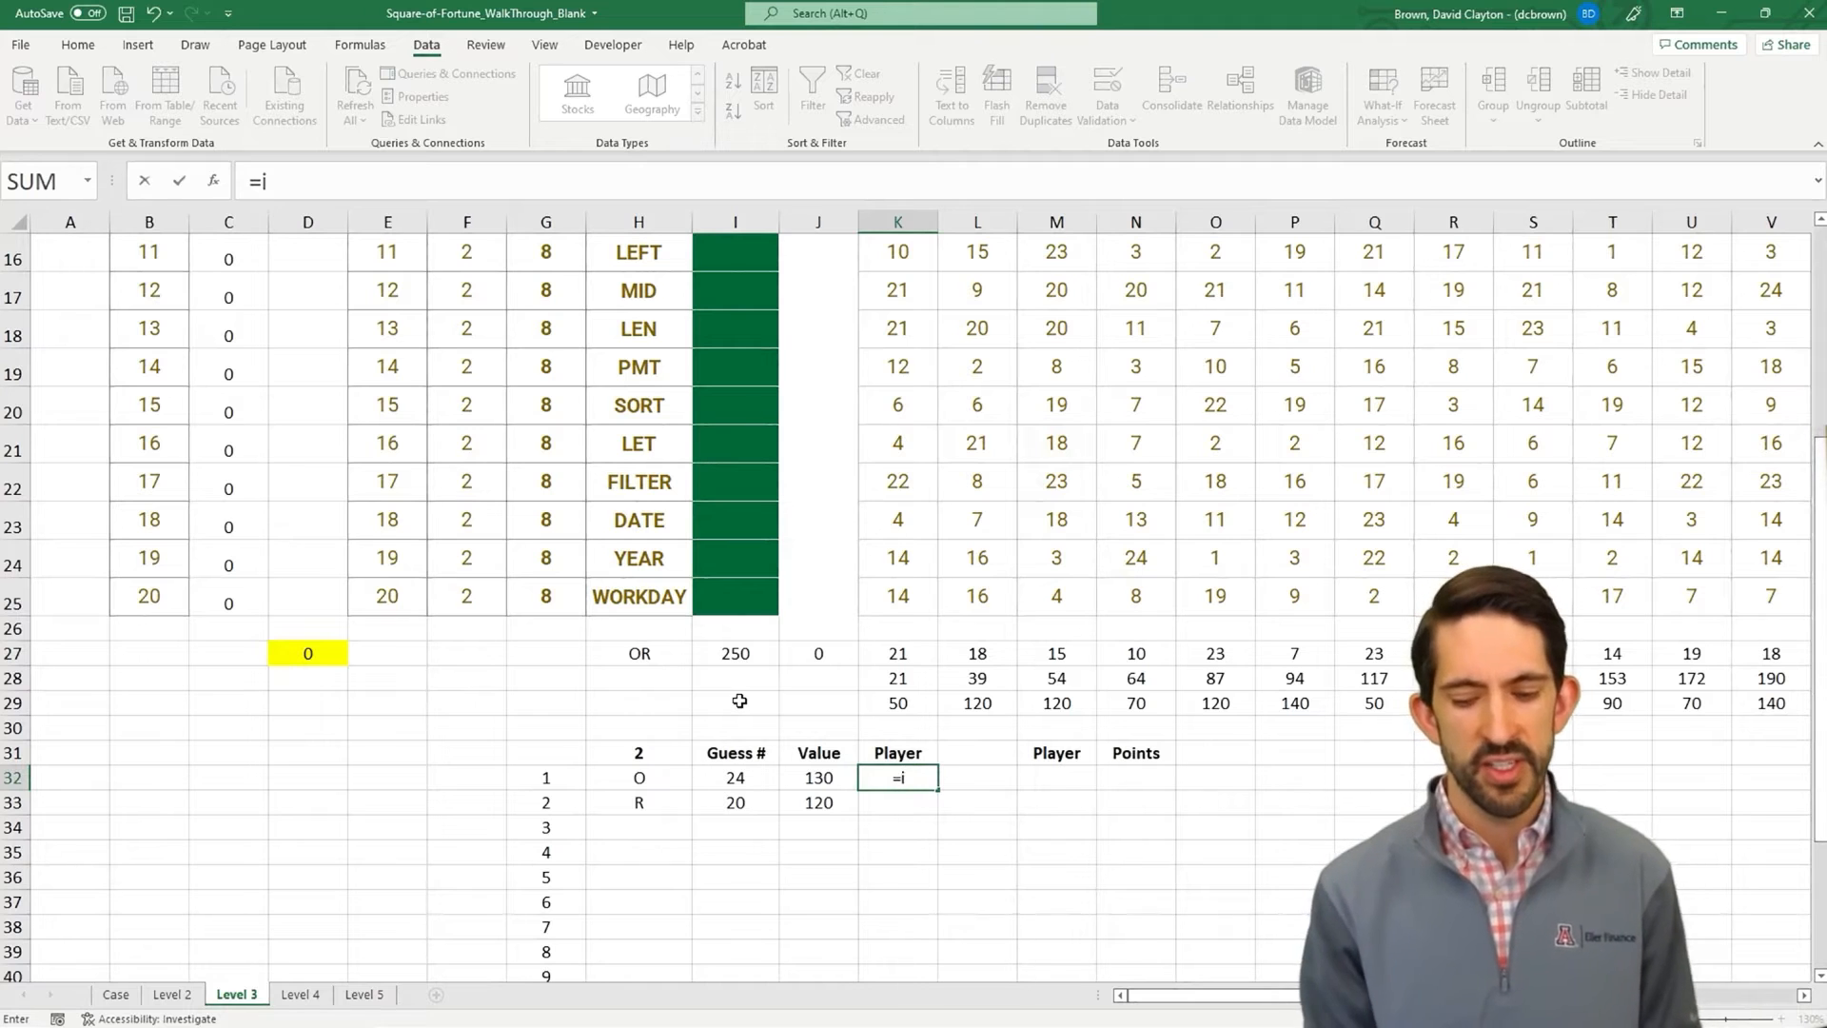
type("f(isodd(")
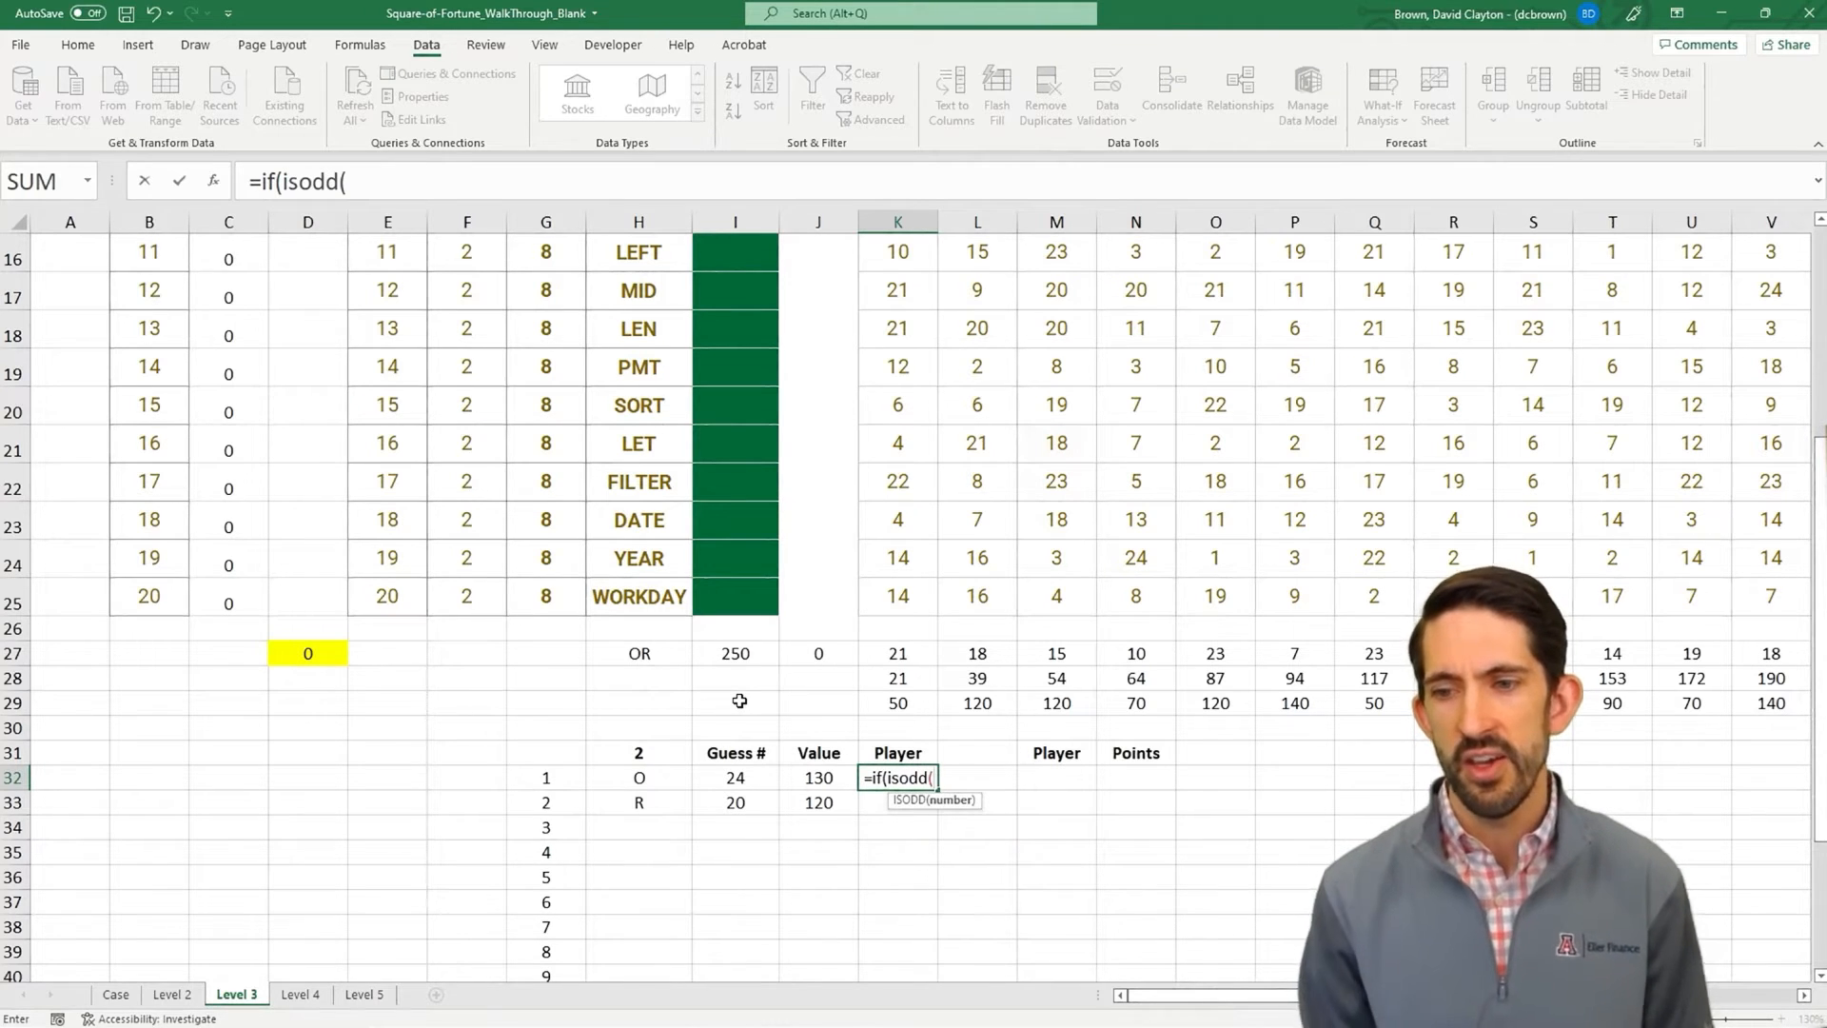
key("Left")
key("Left")
type(")")
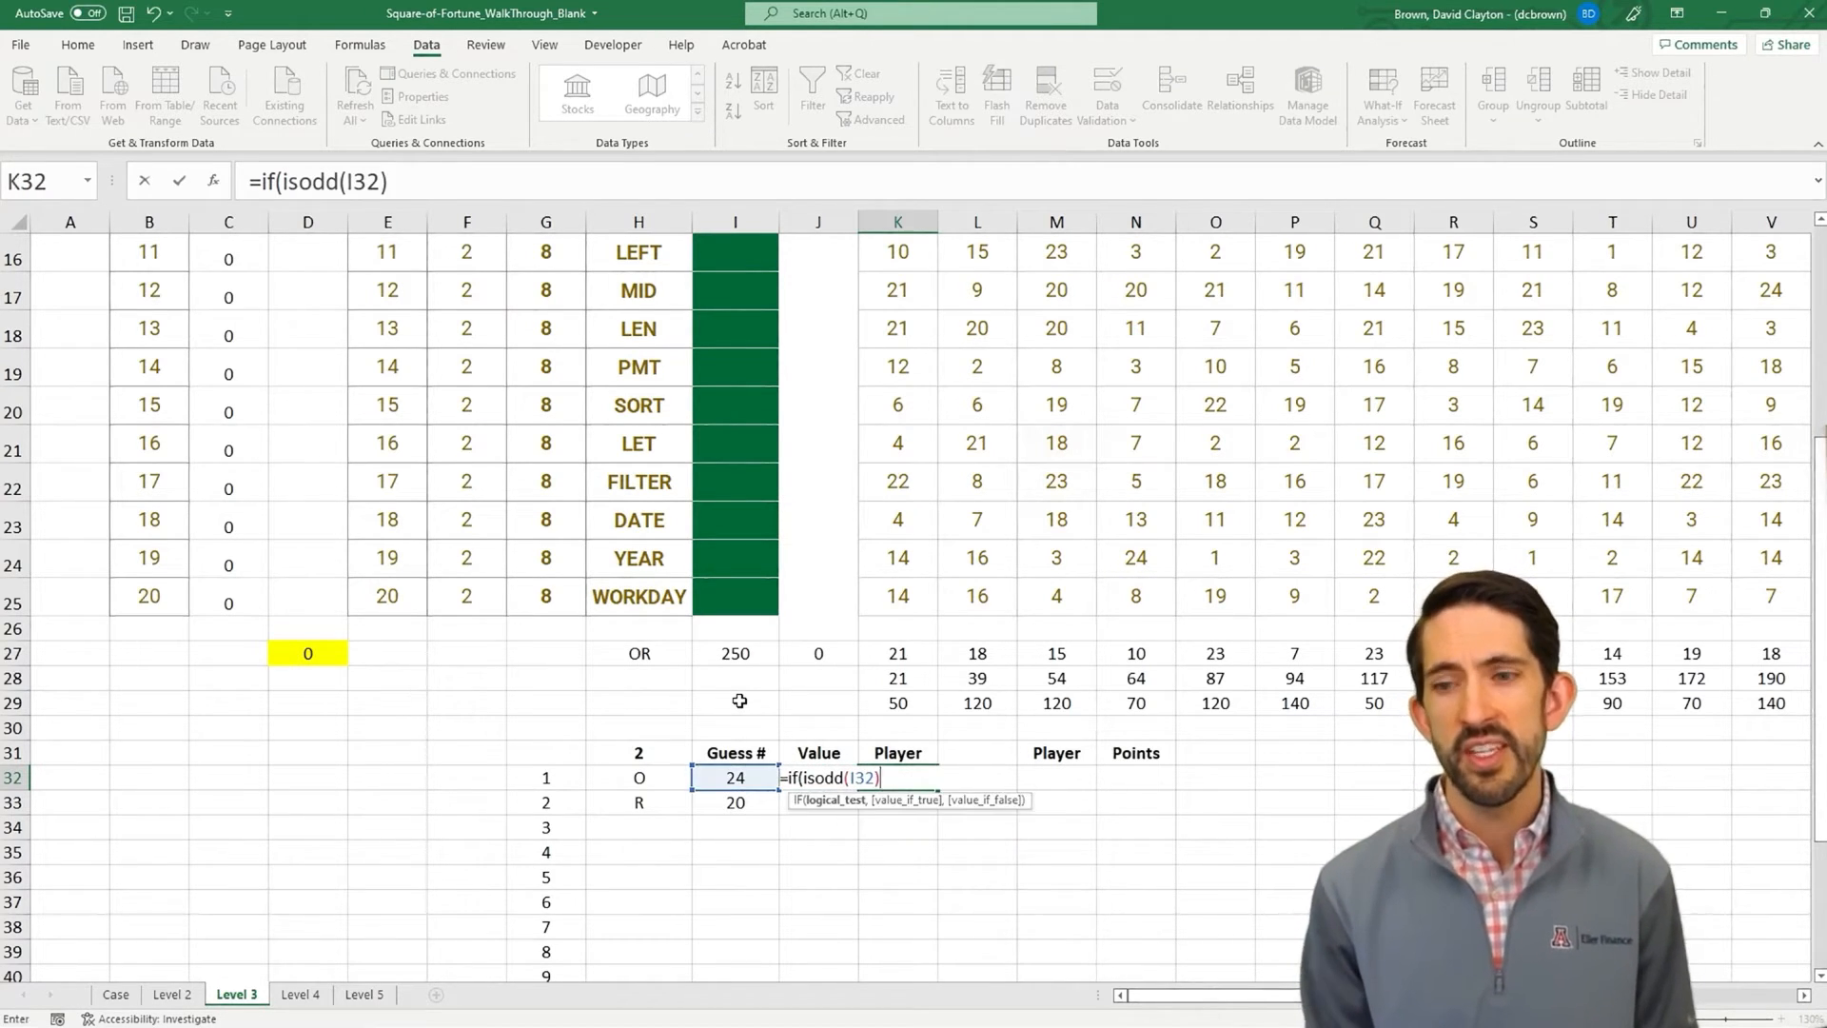
type(",1,")
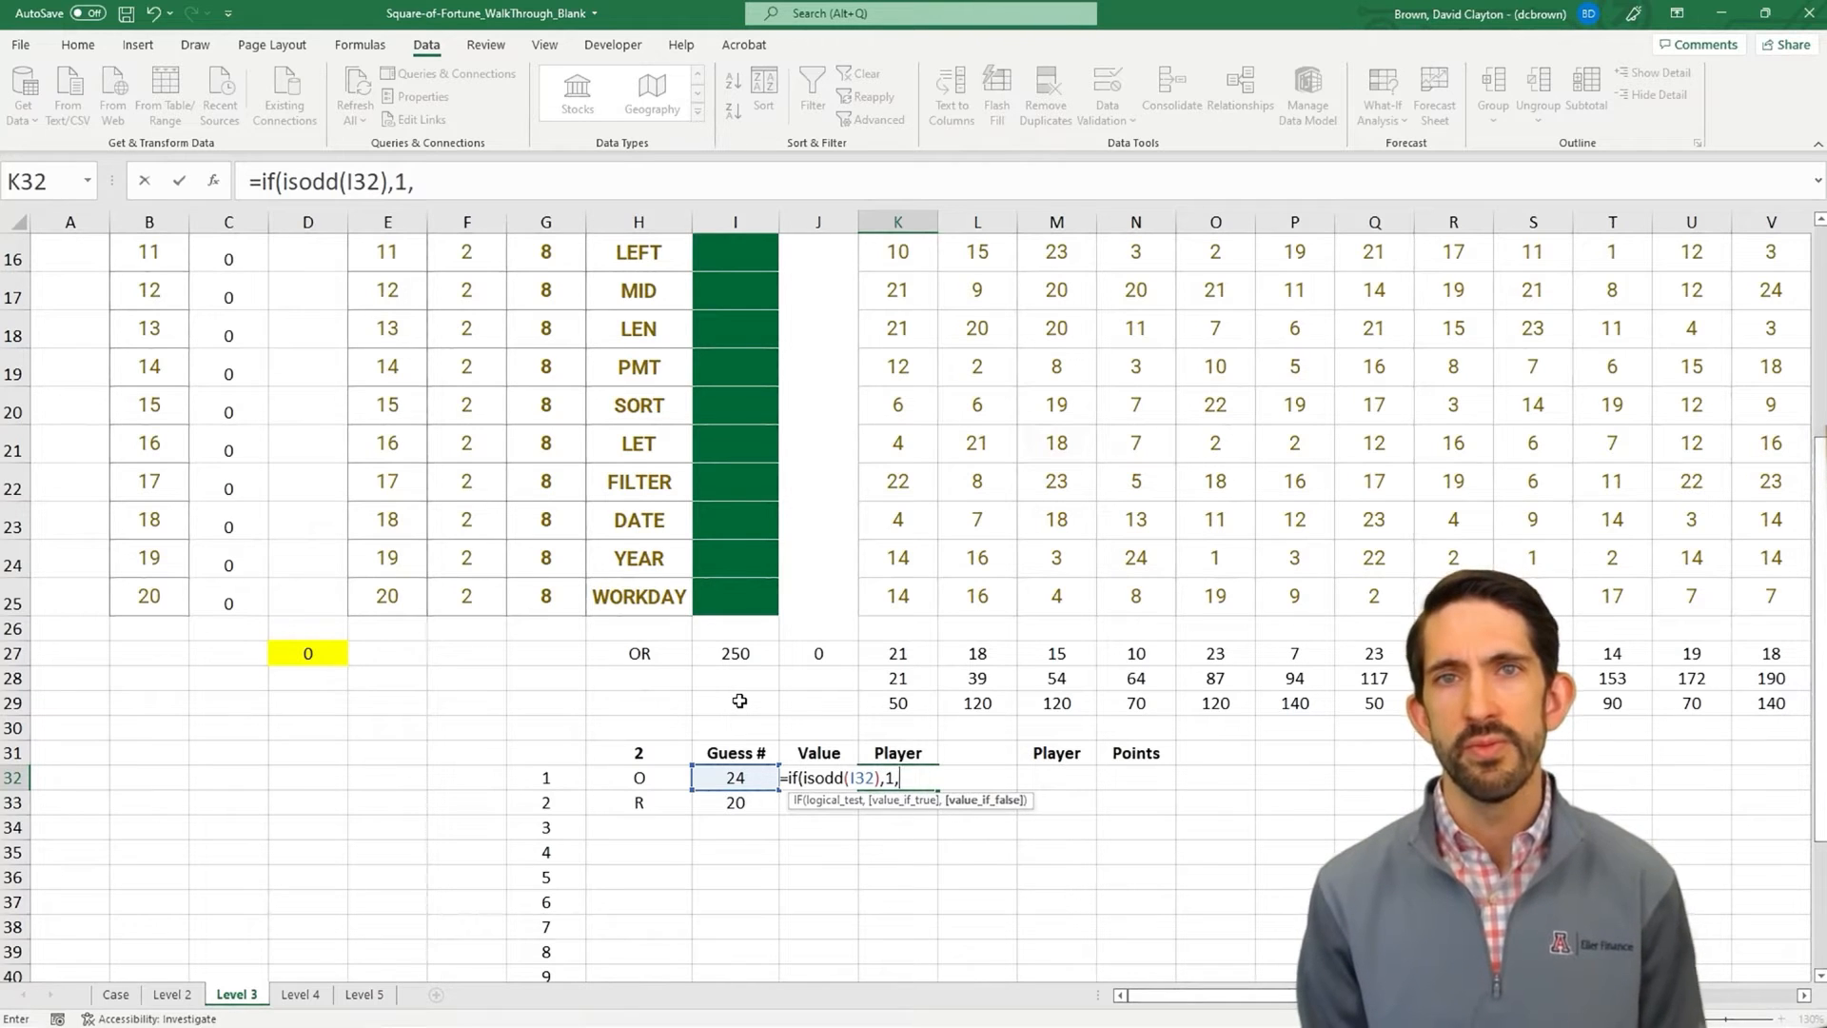
type("2")
key("Return")
- Copy the player formula from K32 to K33
key("Up")
key("ctrl+c")
key("Down")
key("ctrl+v")
key("Up")
key("Down")
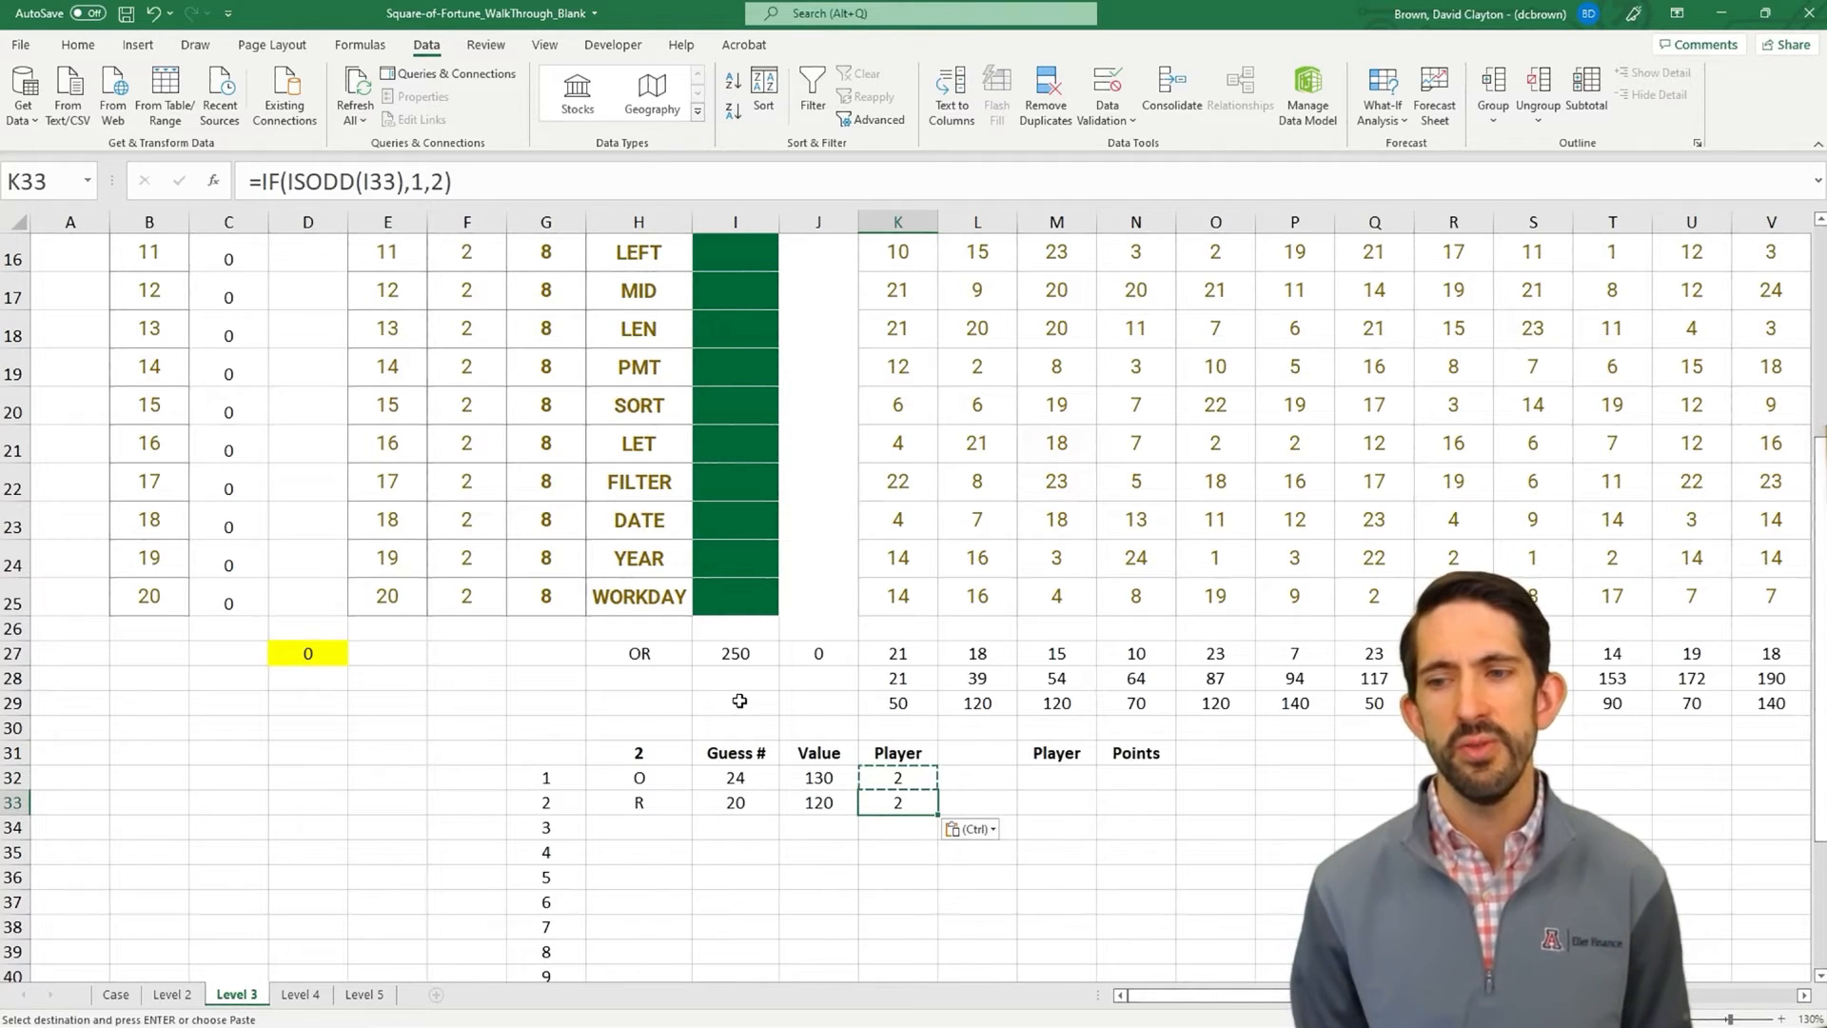
- List players 1 and 2 in M32 and M33 of the points table
key("Right")
key("Right")
key("Up")
type("1")
key("Return")
type("2")
key("Right")
- Start a SUMIFS formula in N32 with the locked sum range $J$32:$J$50
key("Up")
type("=sumifs(")
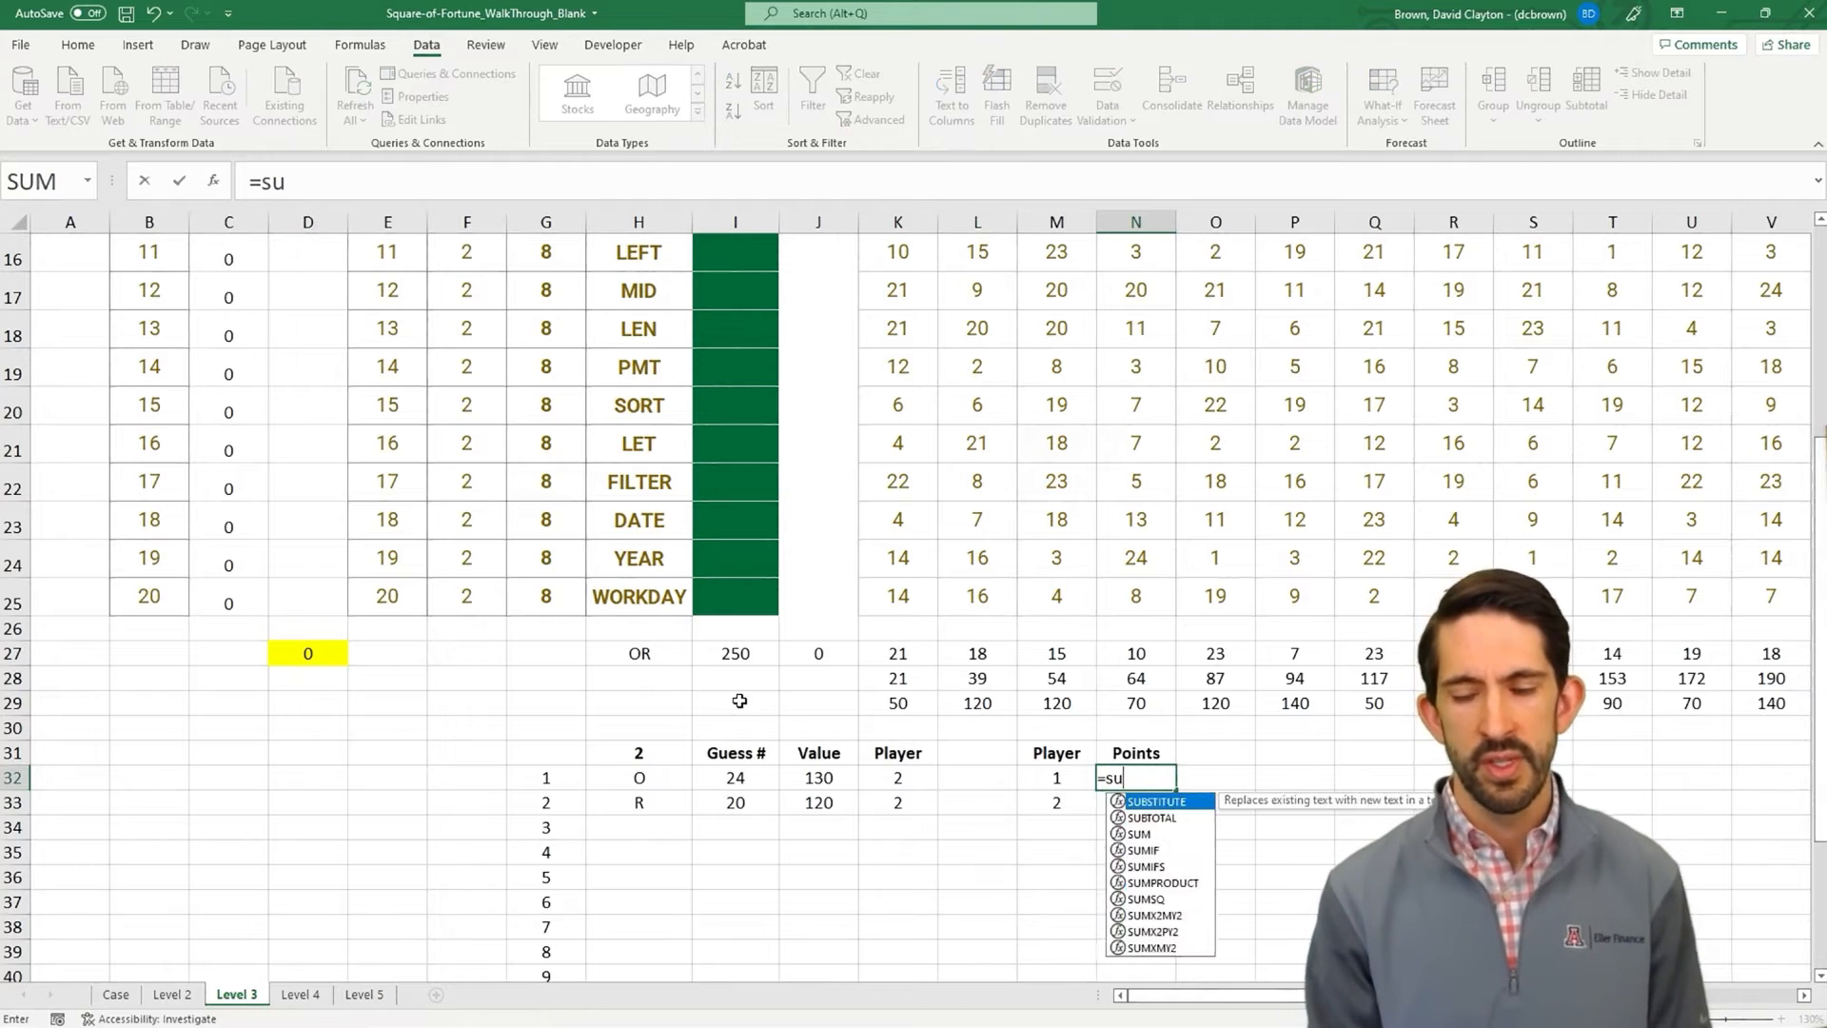
key("Left")
key("Left")
key("Left")
key("Left")
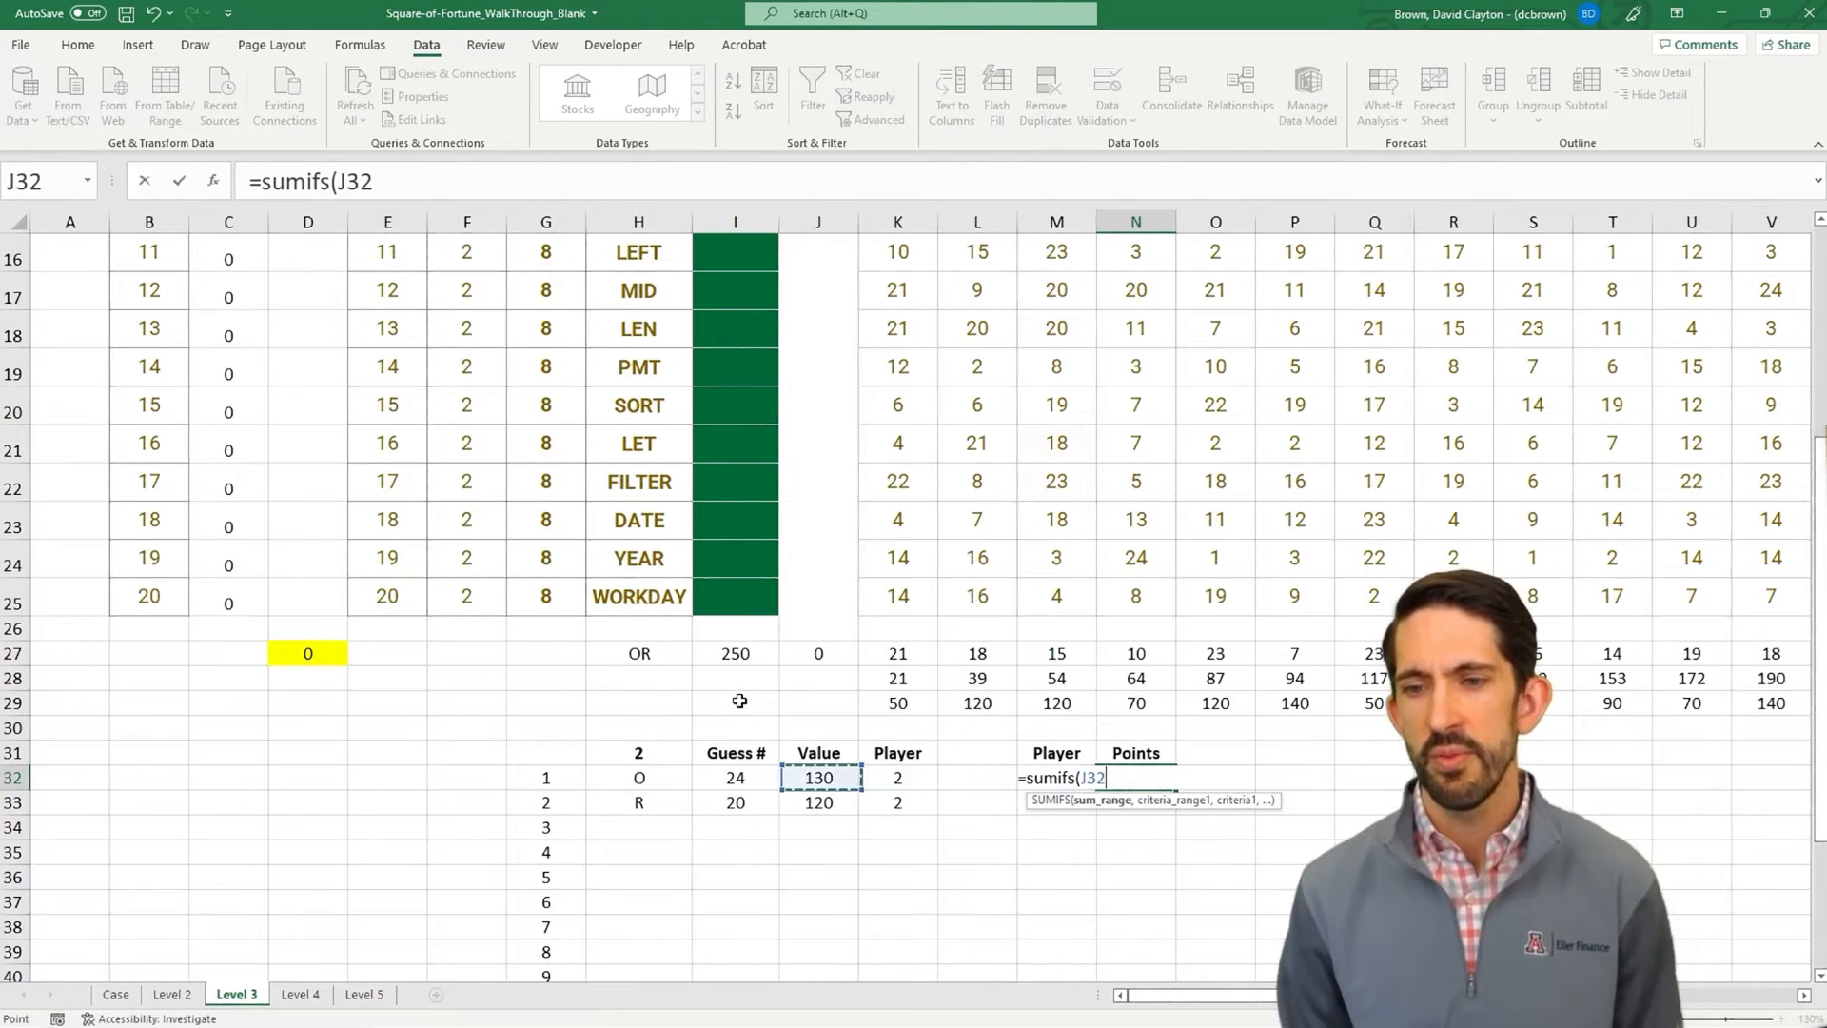
key("shift+Down")
key("shift+Down")
key("shift+Down")
key("shift+Down")
key("shift+Down")
key("shift+Down")
key("shift+Down")
key("shift+Down")
key("shift+Down")
key("shift+Down")
key("shift+Down")
key("shift+Down")
key("shift+Down")
key("shift+Down")
key("shift+Down")
key("shift+Down")
key("shift+Down")
key("shift+Down")
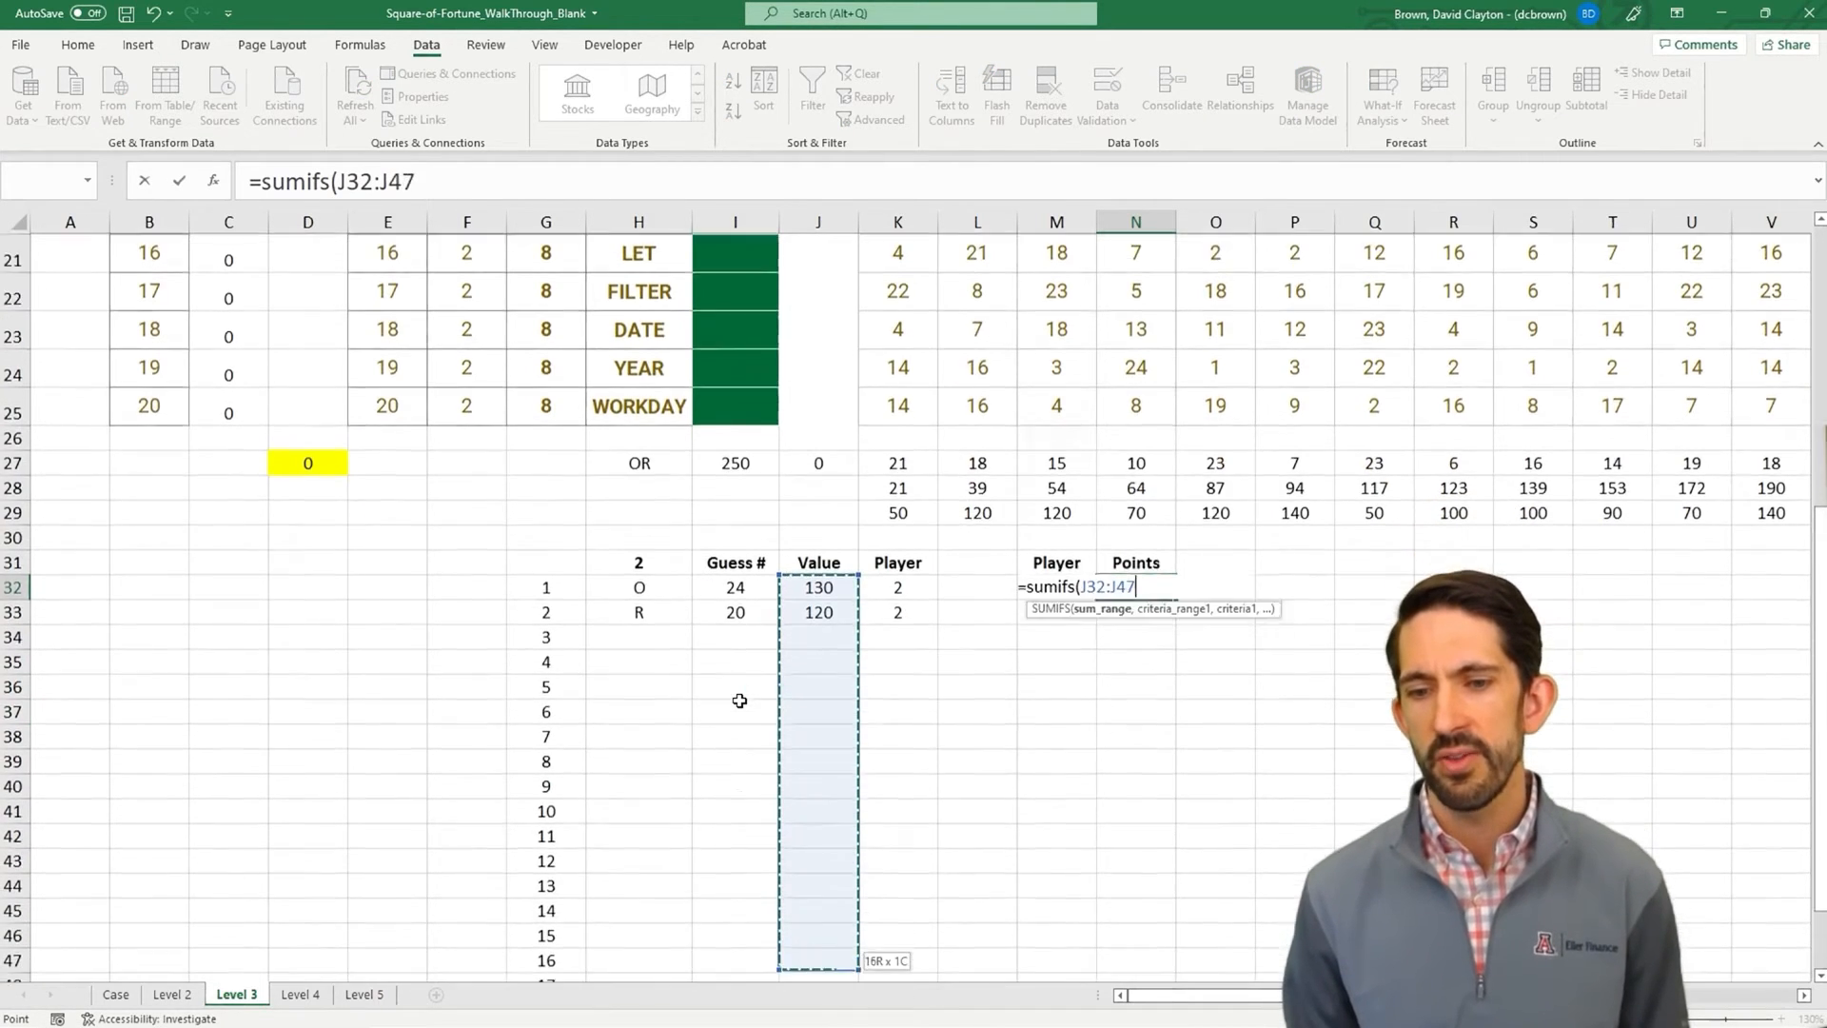
key("F4")
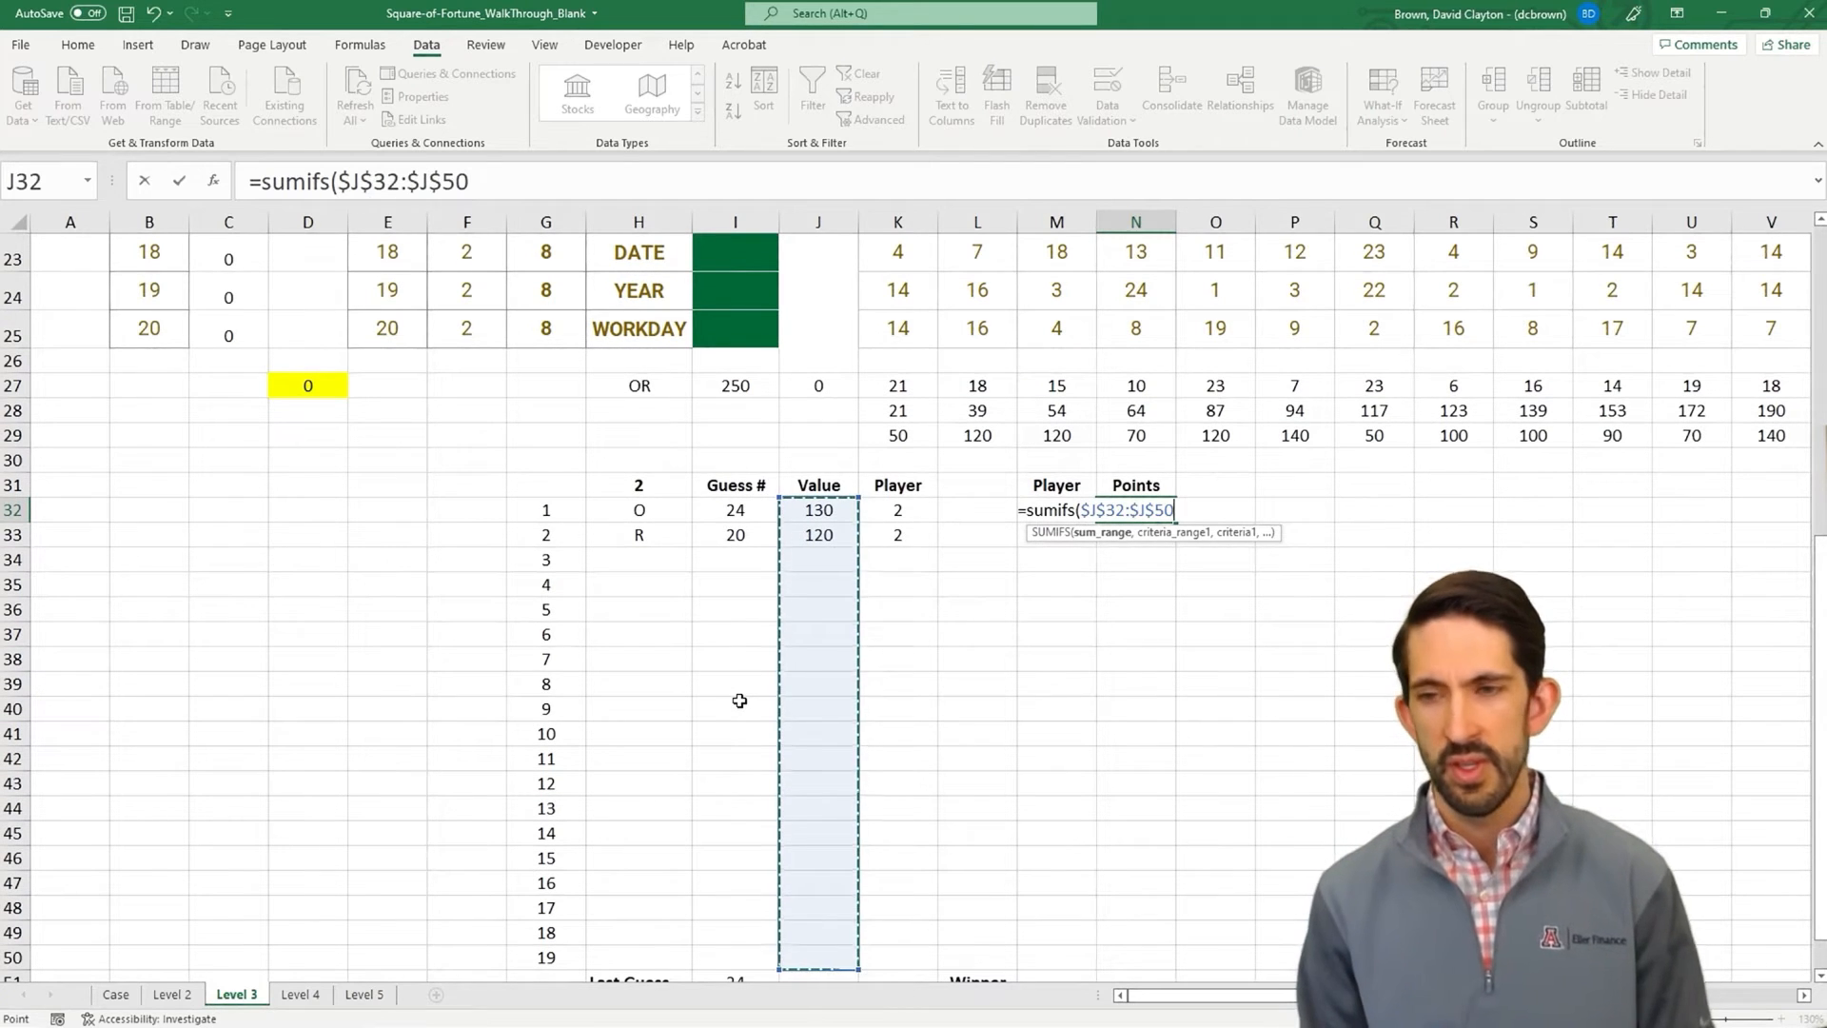
- Complete the SUMIFS formula in N32 with criteria range $K$32:$K$50 and criterion M32
type(",")
key("Left")
key("Left")
key("Left")
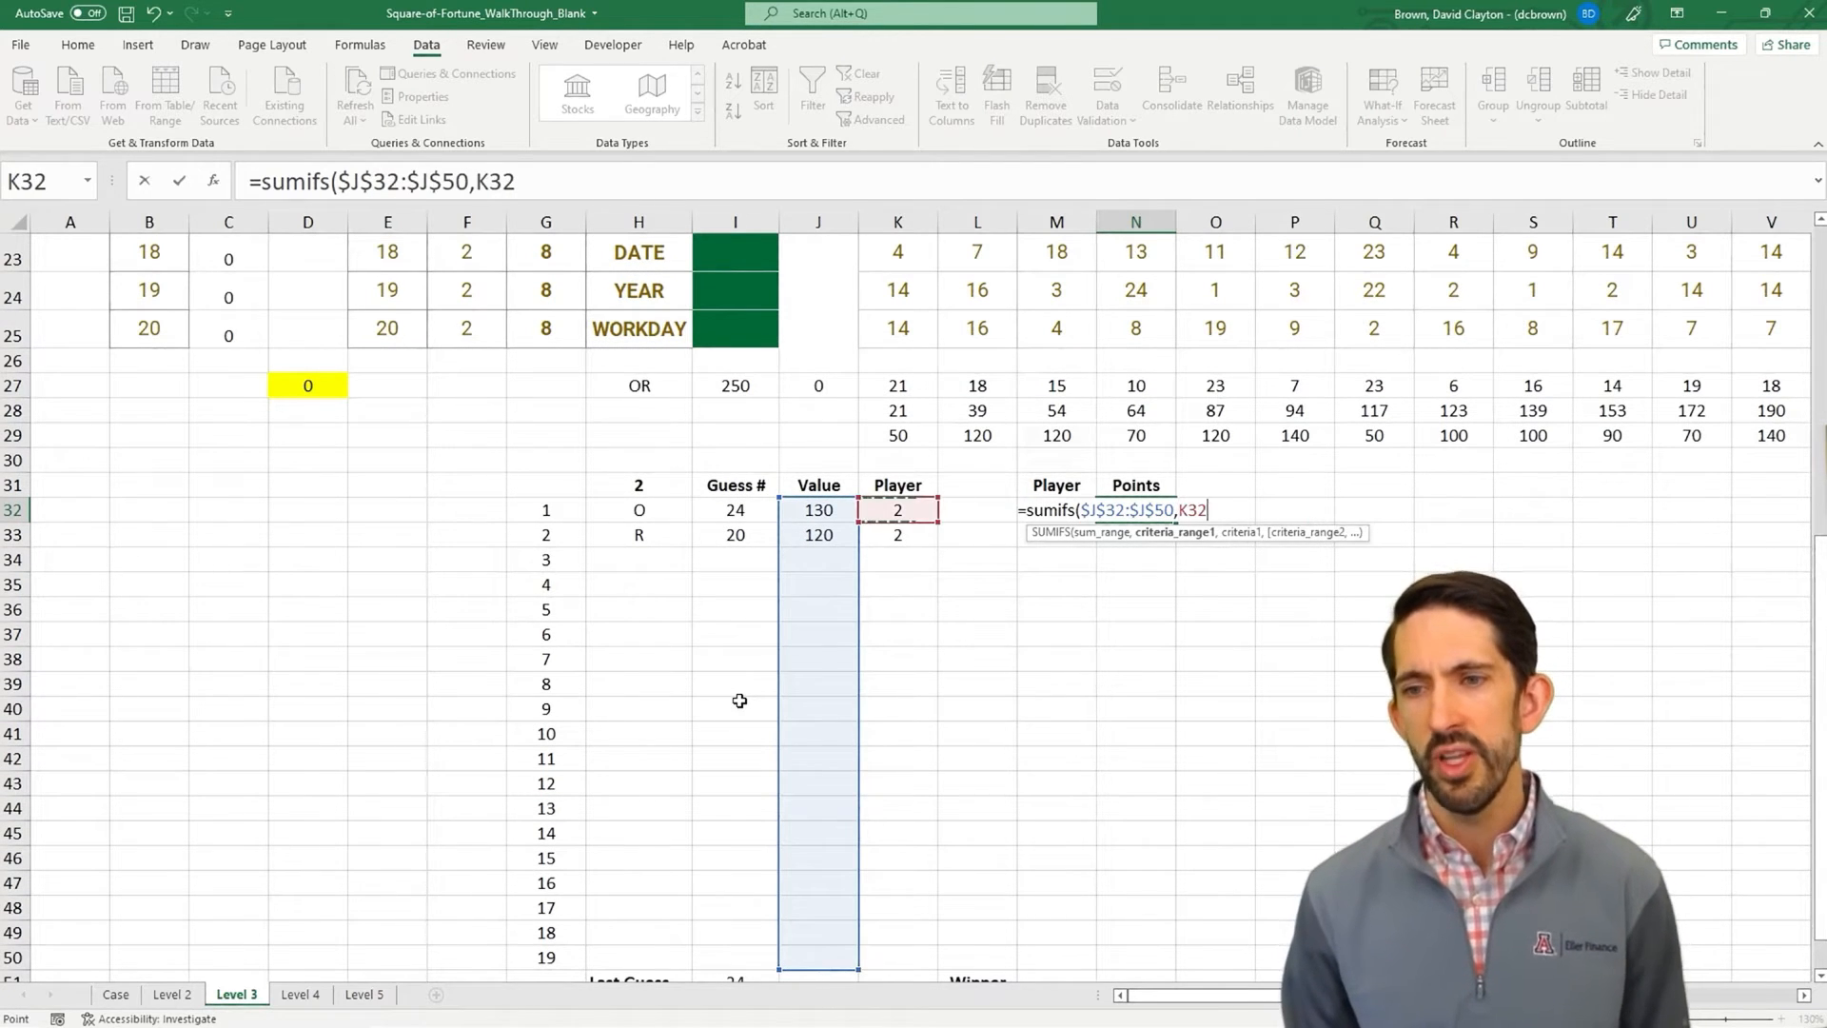
key("shift+Right")
key("shift+Down")
key("shift+Down")
key("shift+Left")
key("shift+Down")
key("shift+Down")
key("shift+Down")
key("shift+Down")
key("shift+Down")
key("shift+Down")
key("shift+Down")
key("shift+Down")
key("shift+Down")
key("shift+Down")
key("shift+Down")
key("shift+Down")
key("shift+Down")
key("shift+Down")
key("shift+Down")
key("shift+Down")
key("shift+Down")
key("shift+Down")
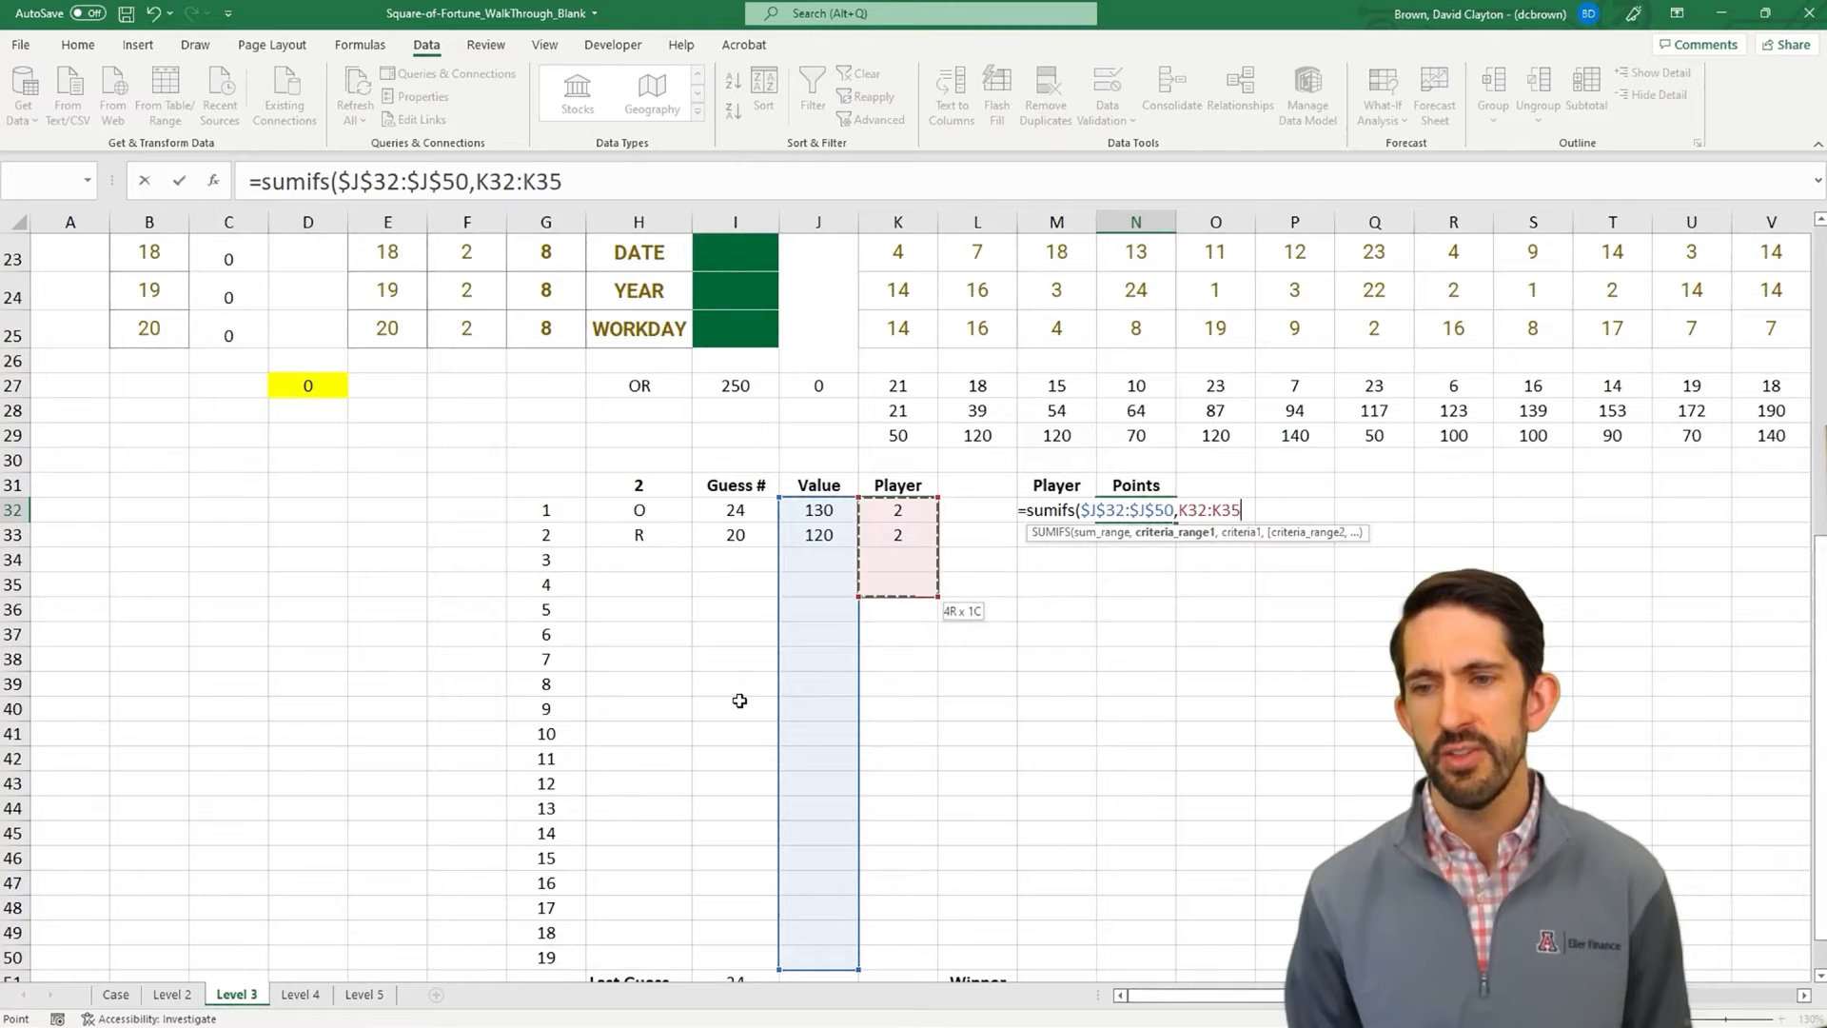
key("shift+Up")
key("shift+Up")
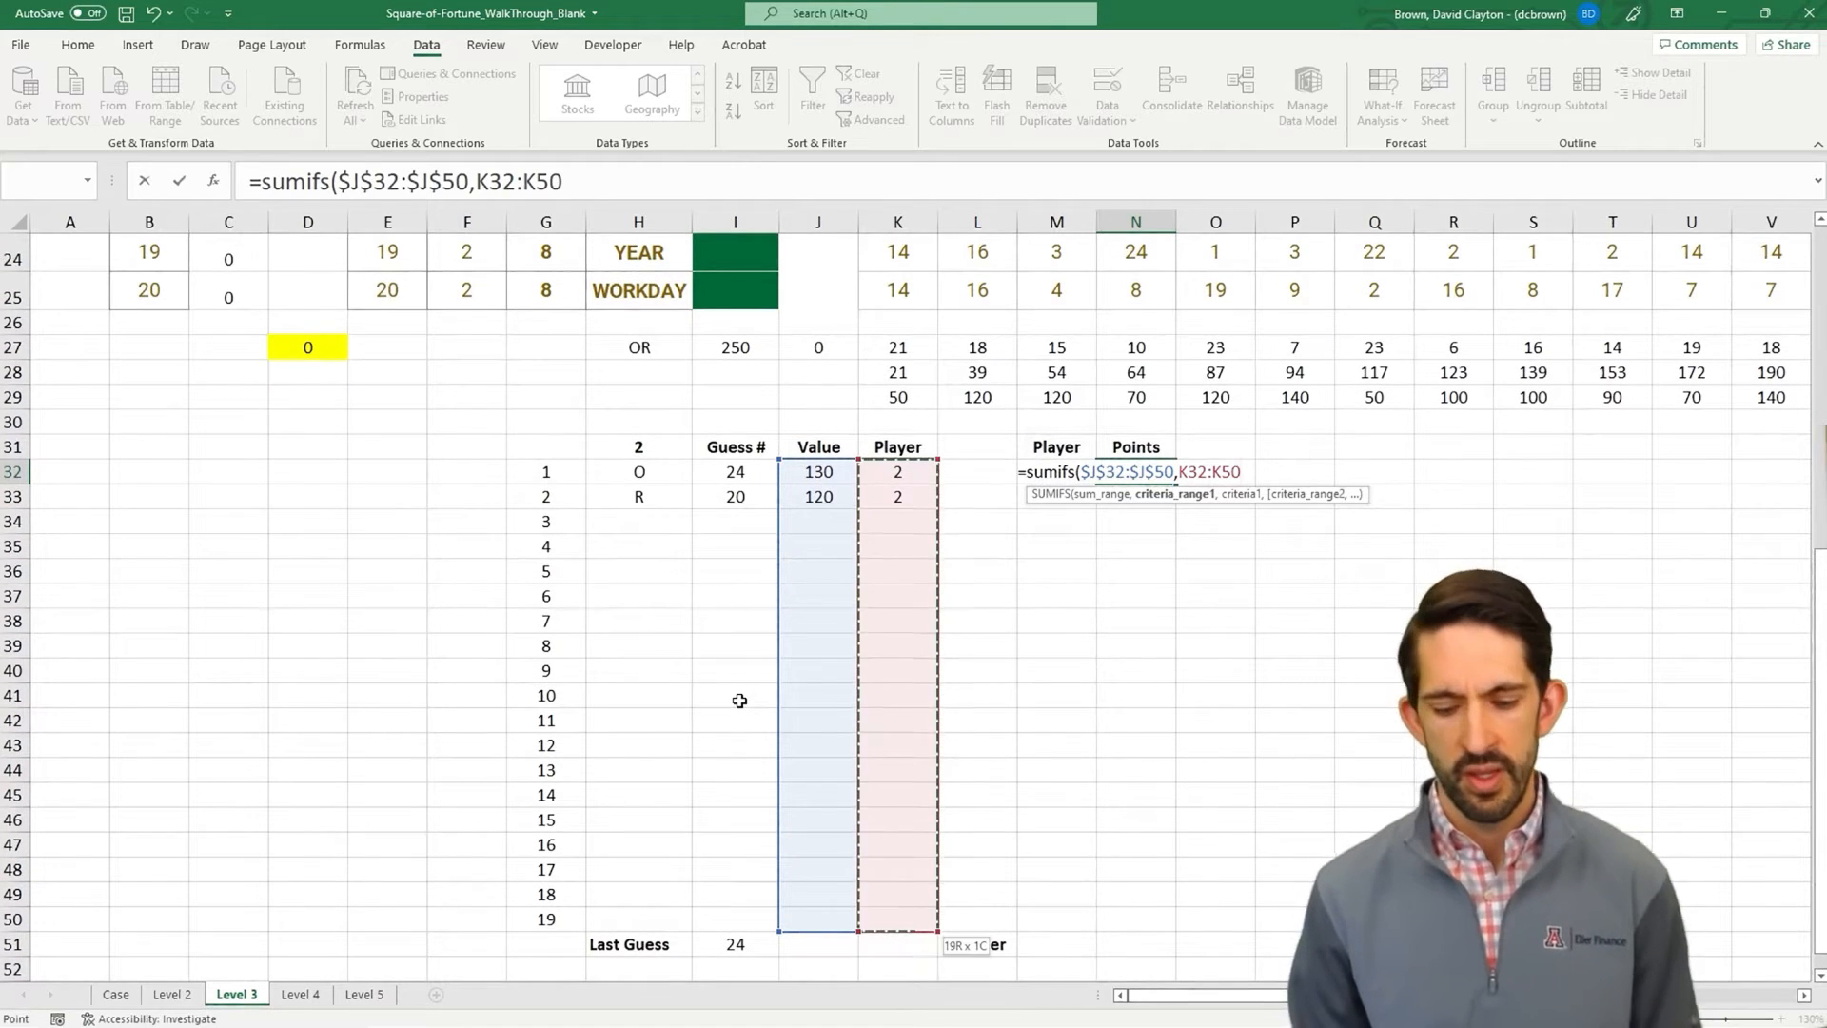
key("F4")
type(",")
key("Left")
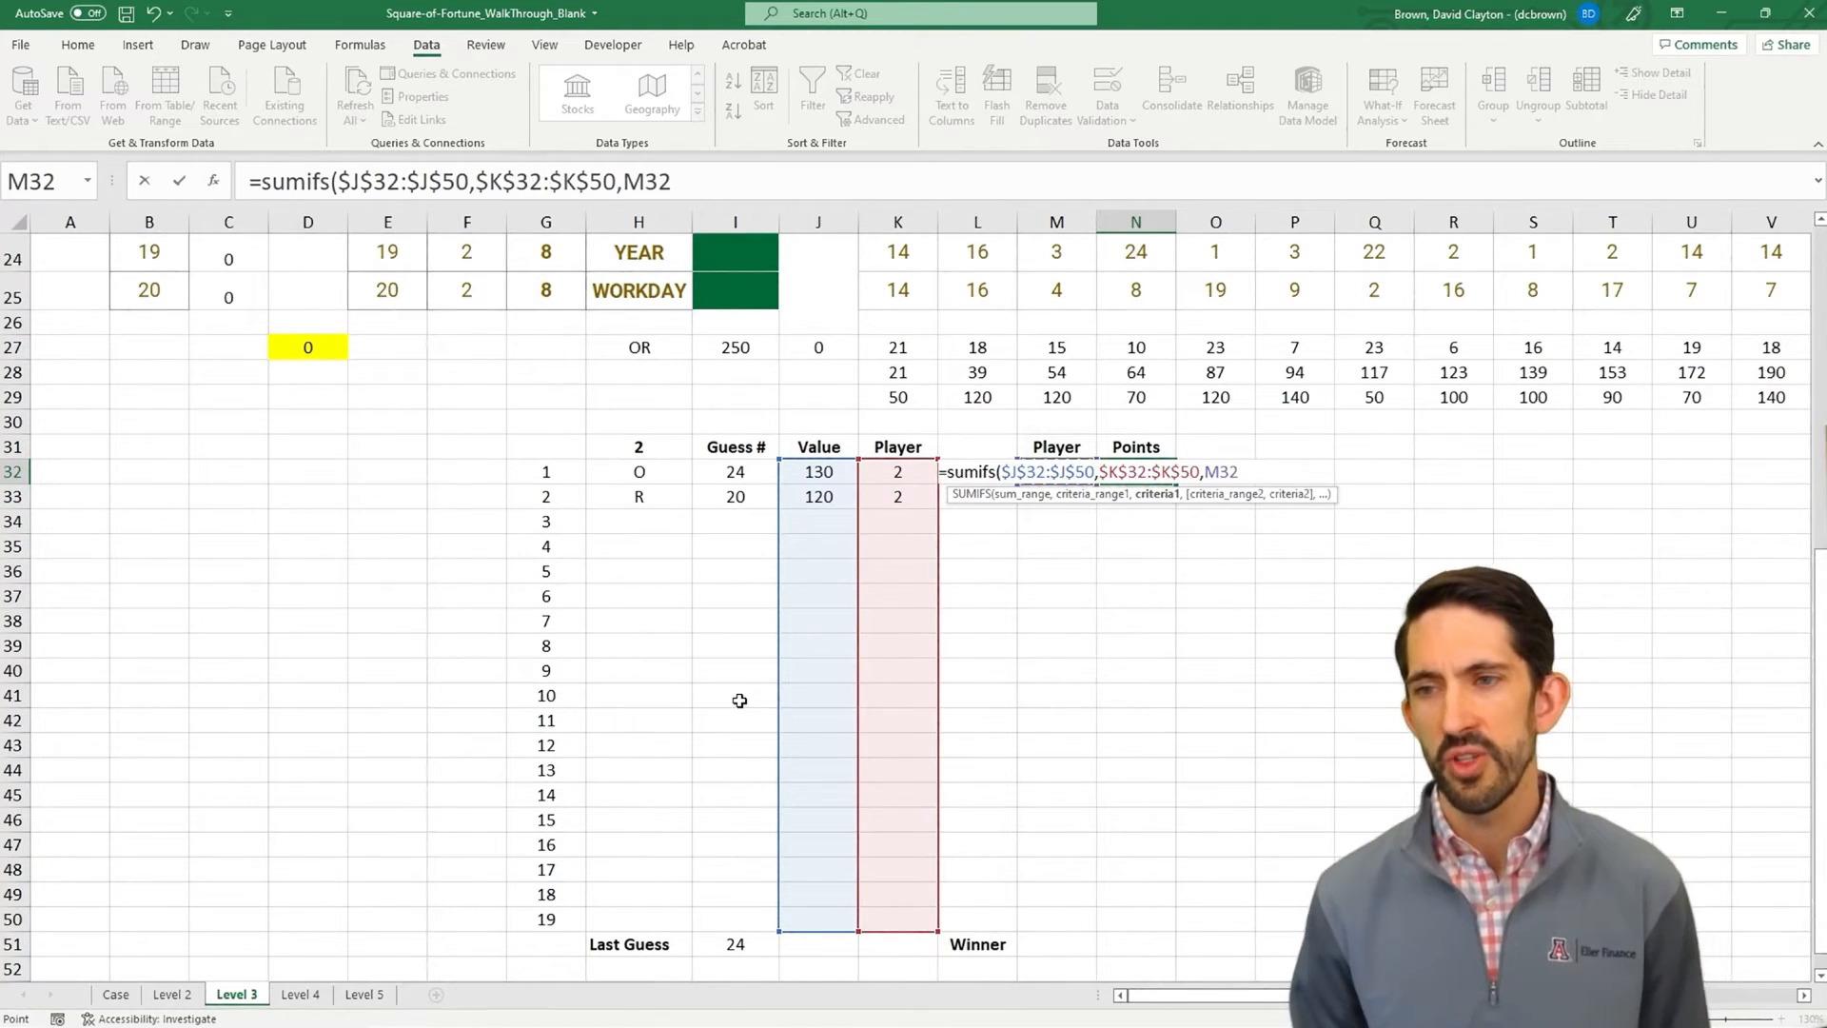
type(")")
key("ctrl+Return")
- Copy the points formula from N32 to N33 and review both players' rows
key("ctrl+c")
key("Down")
key("ctrl+v")
key("Up")
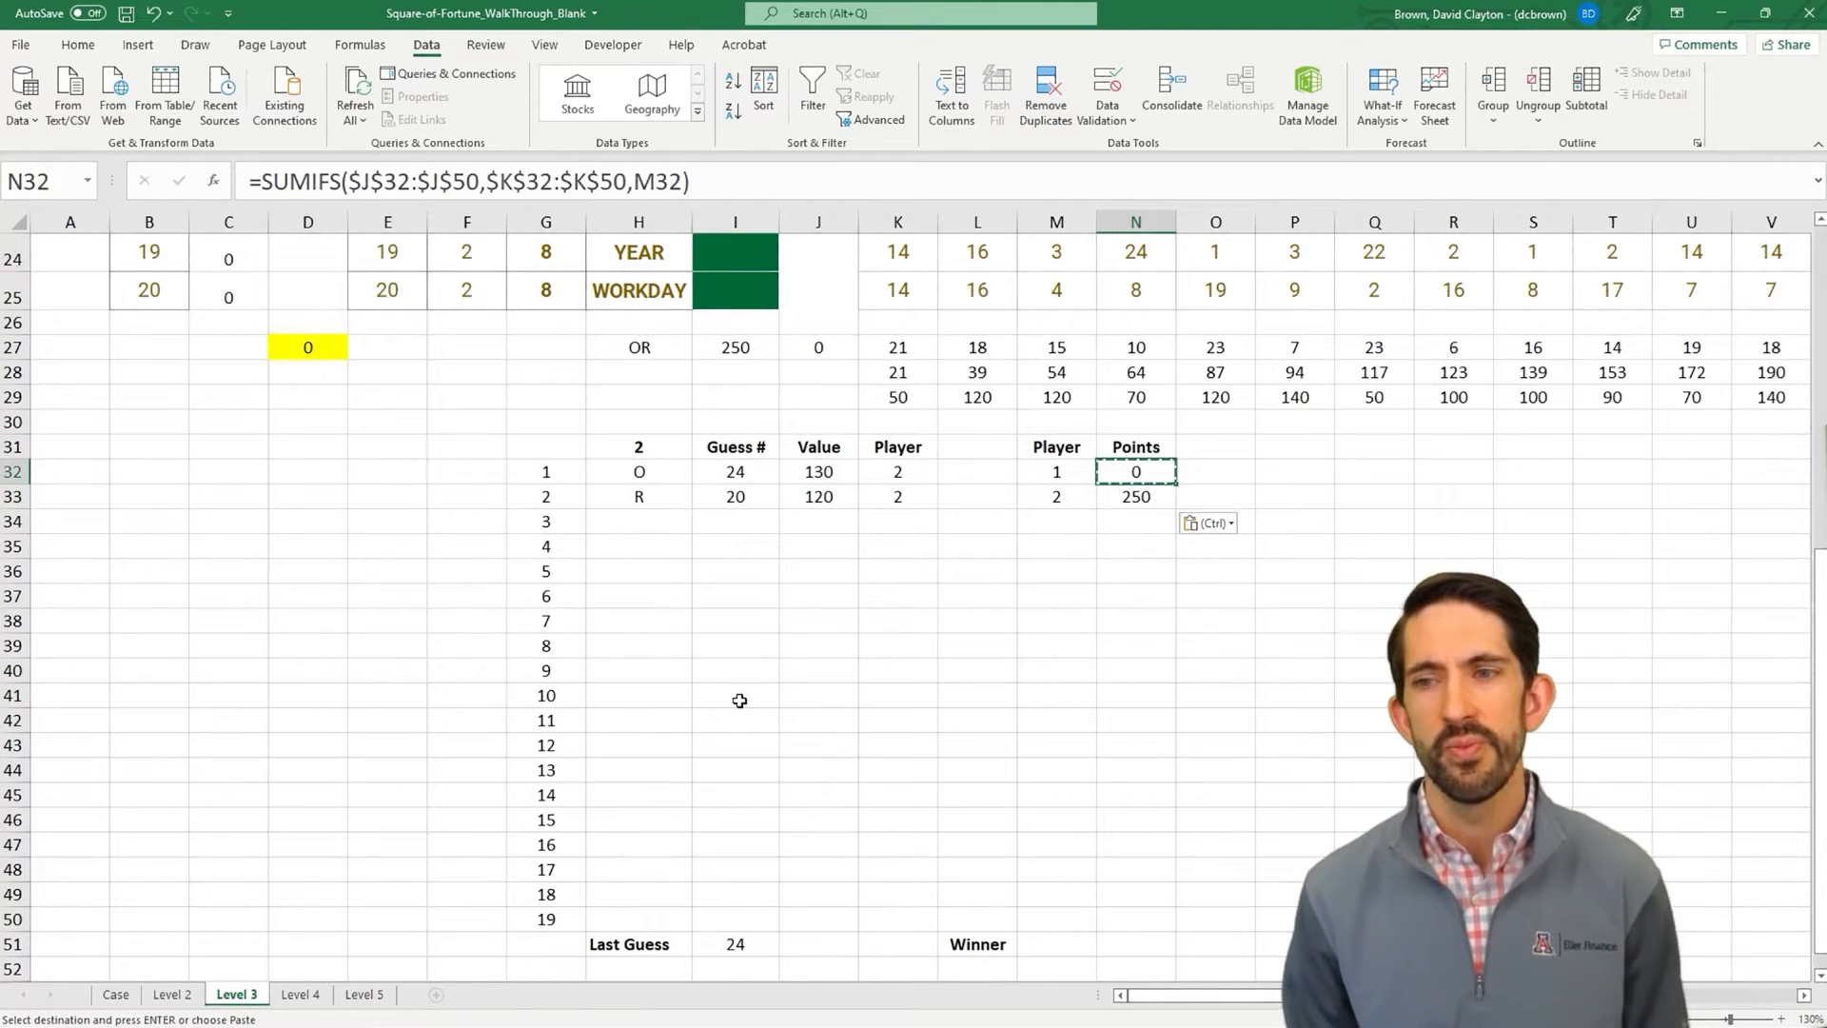
key("Left")
key("Down")
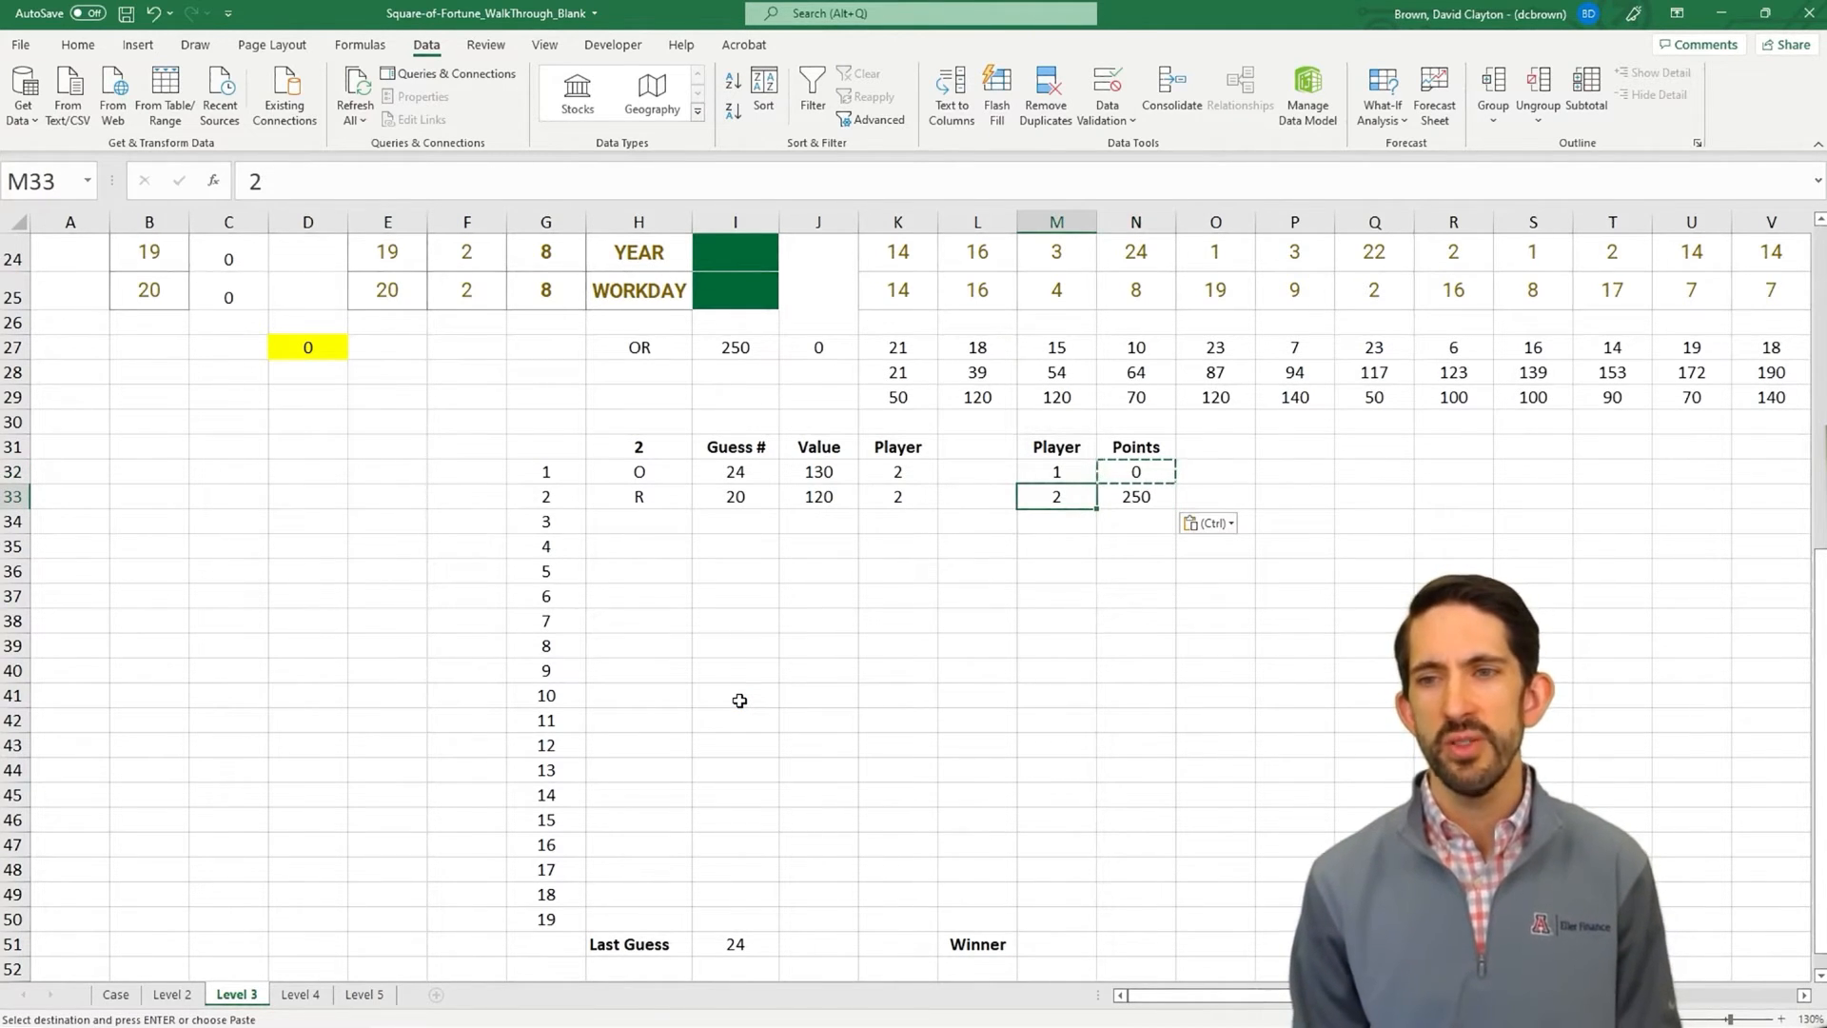
key("Right")
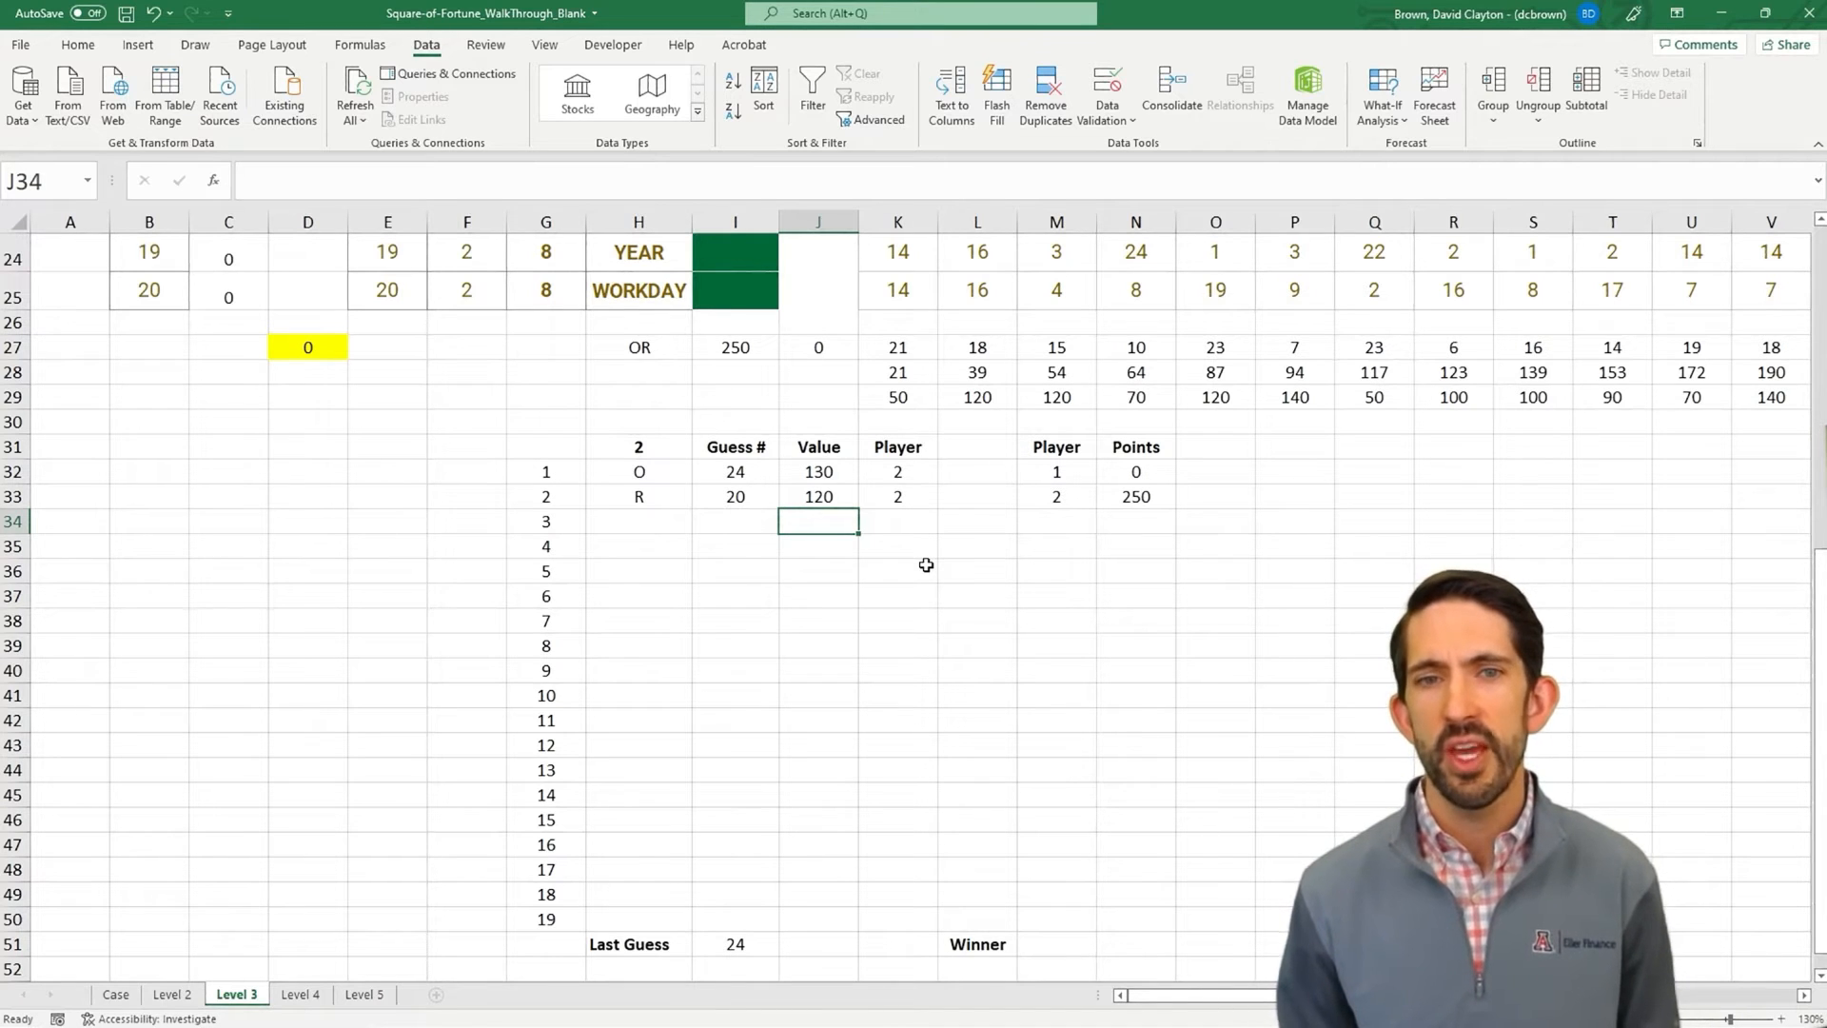
- Set the yellow puzzle number cell D27 to 20
left_click(326, 347)
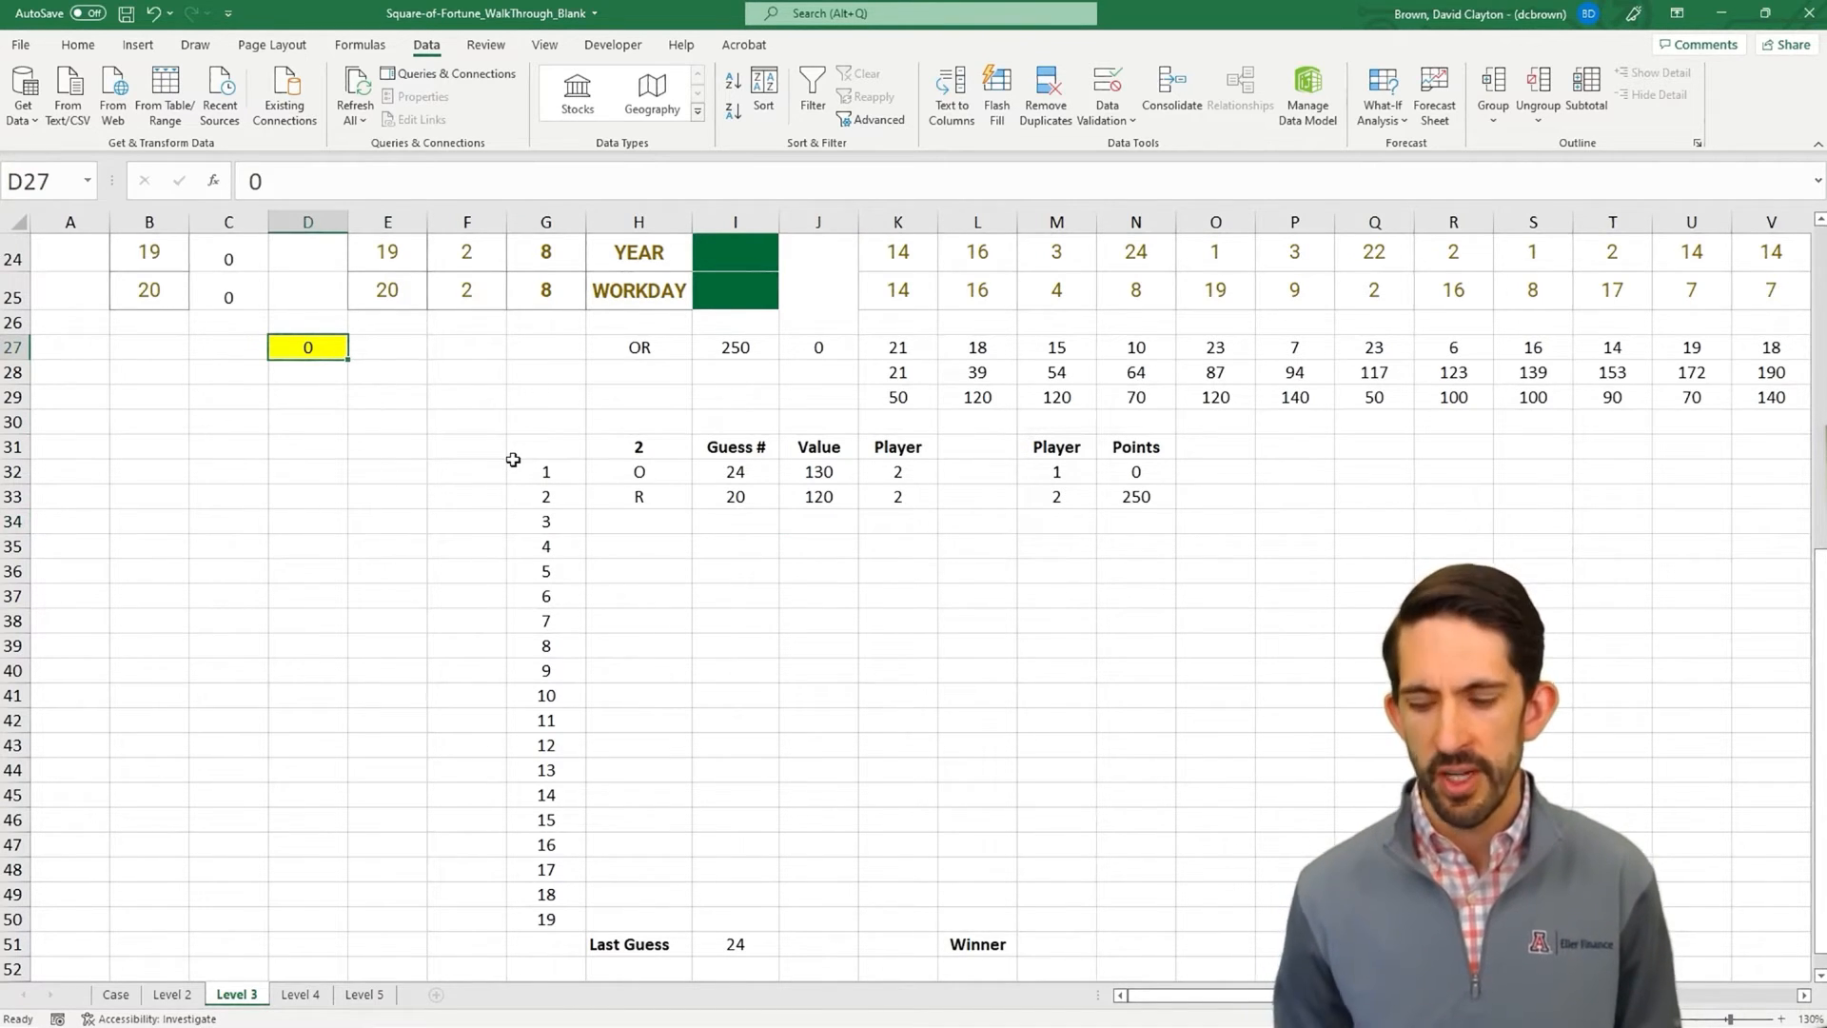
type("20")
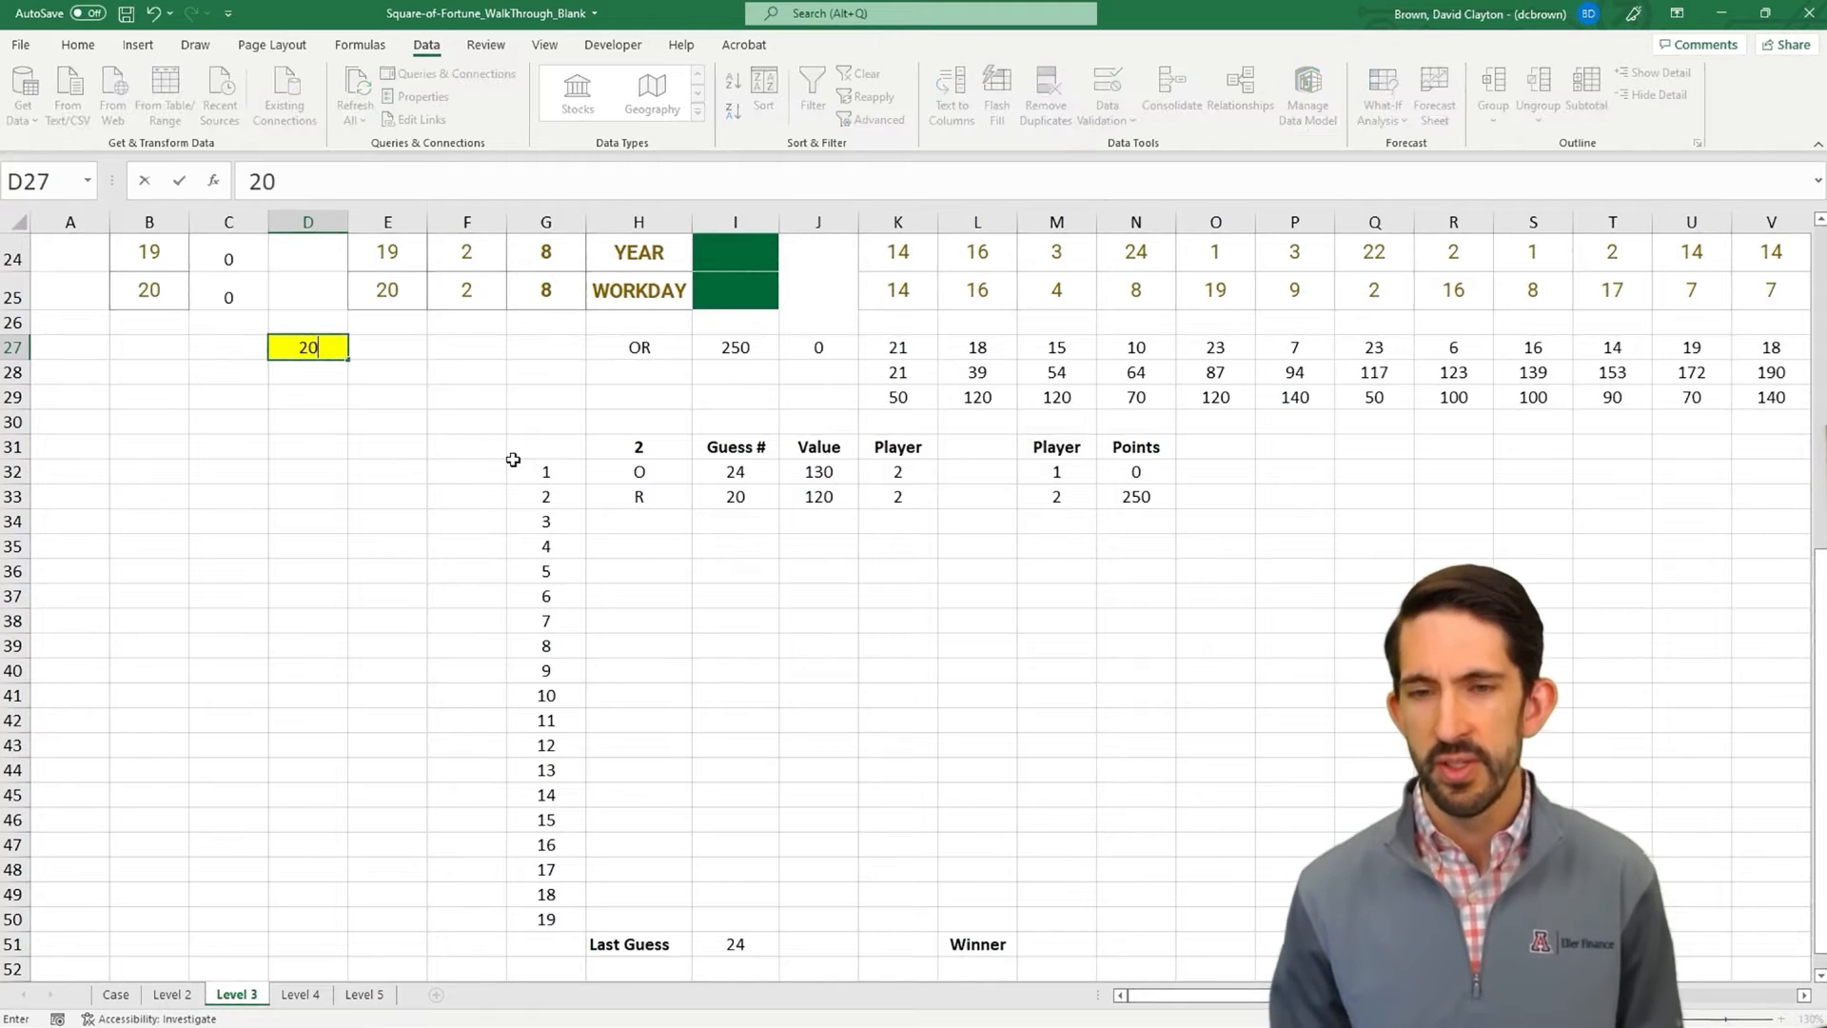
key("Return")
key("Up")
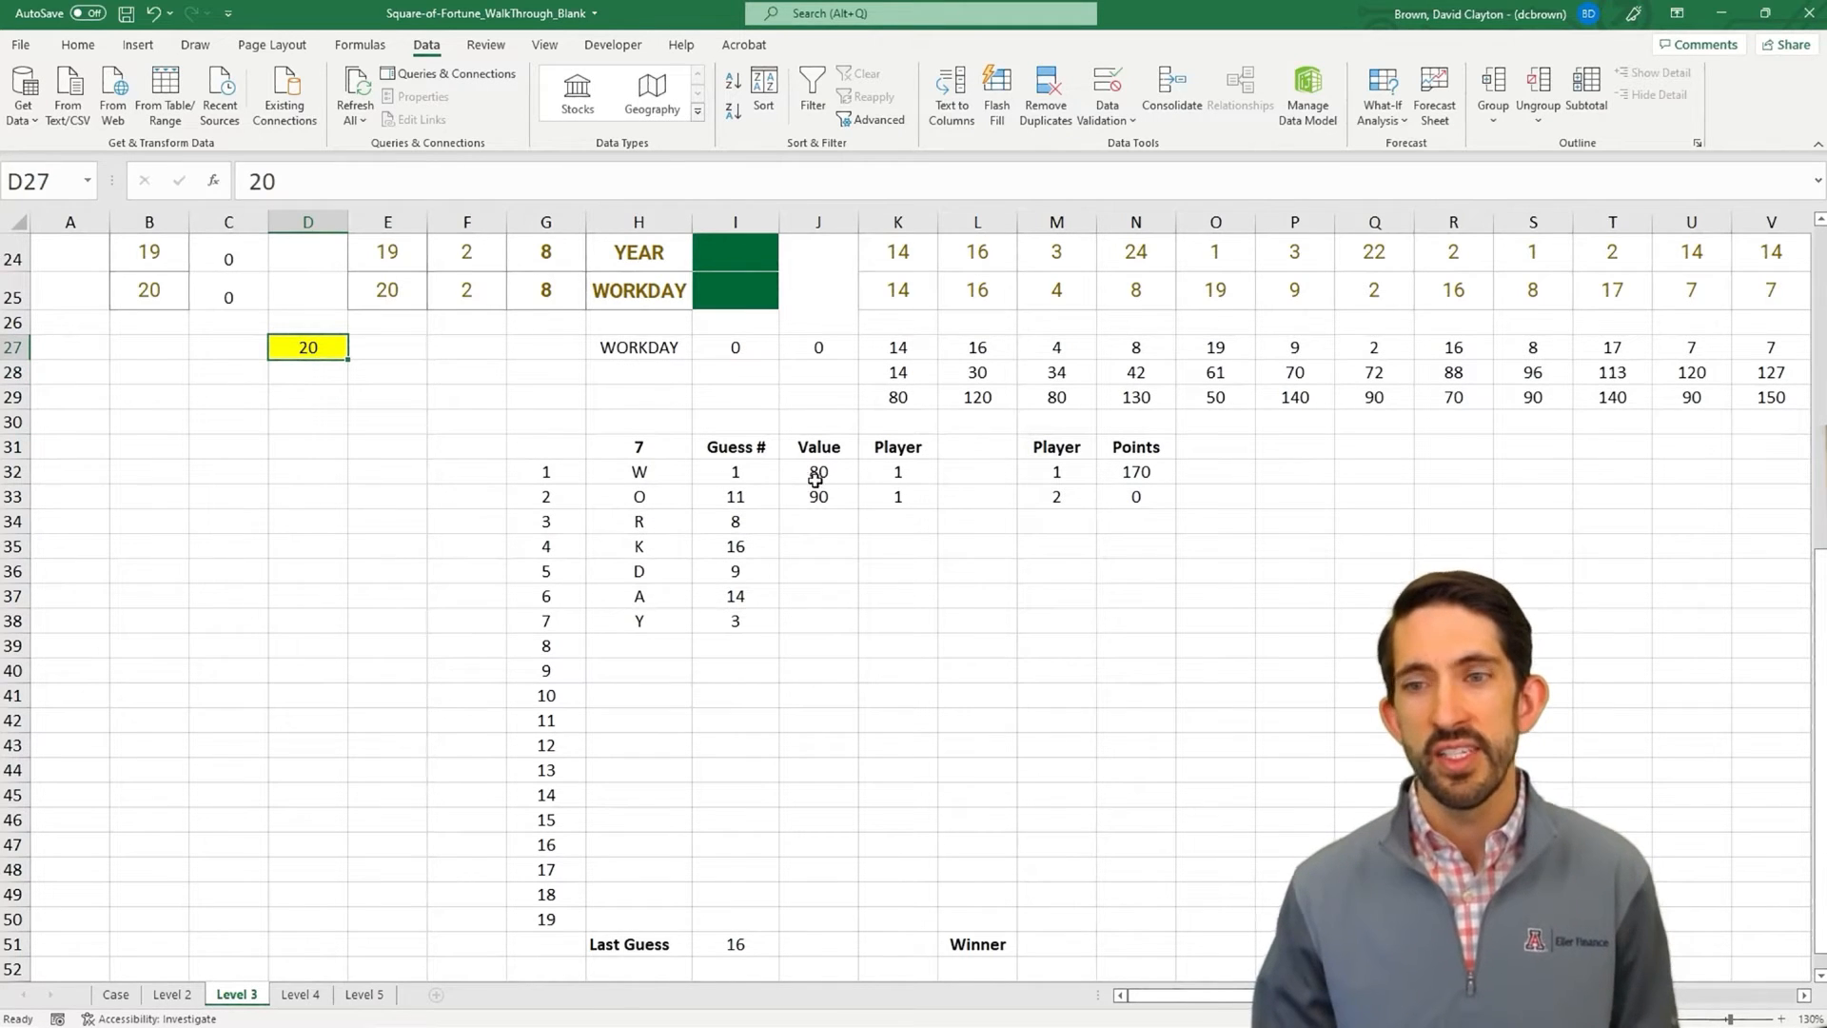
- Wrap the INDEX formula in J32 in an IF that returns a blank when H32 is empty: =IF(H32="","",INDEX($K$29:$AJ$29,I32))
mouse_move(824, 498)
left_mouse_down()
mouse_move(900, 494)
mouse_move(824, 499)
left_mouse_up()
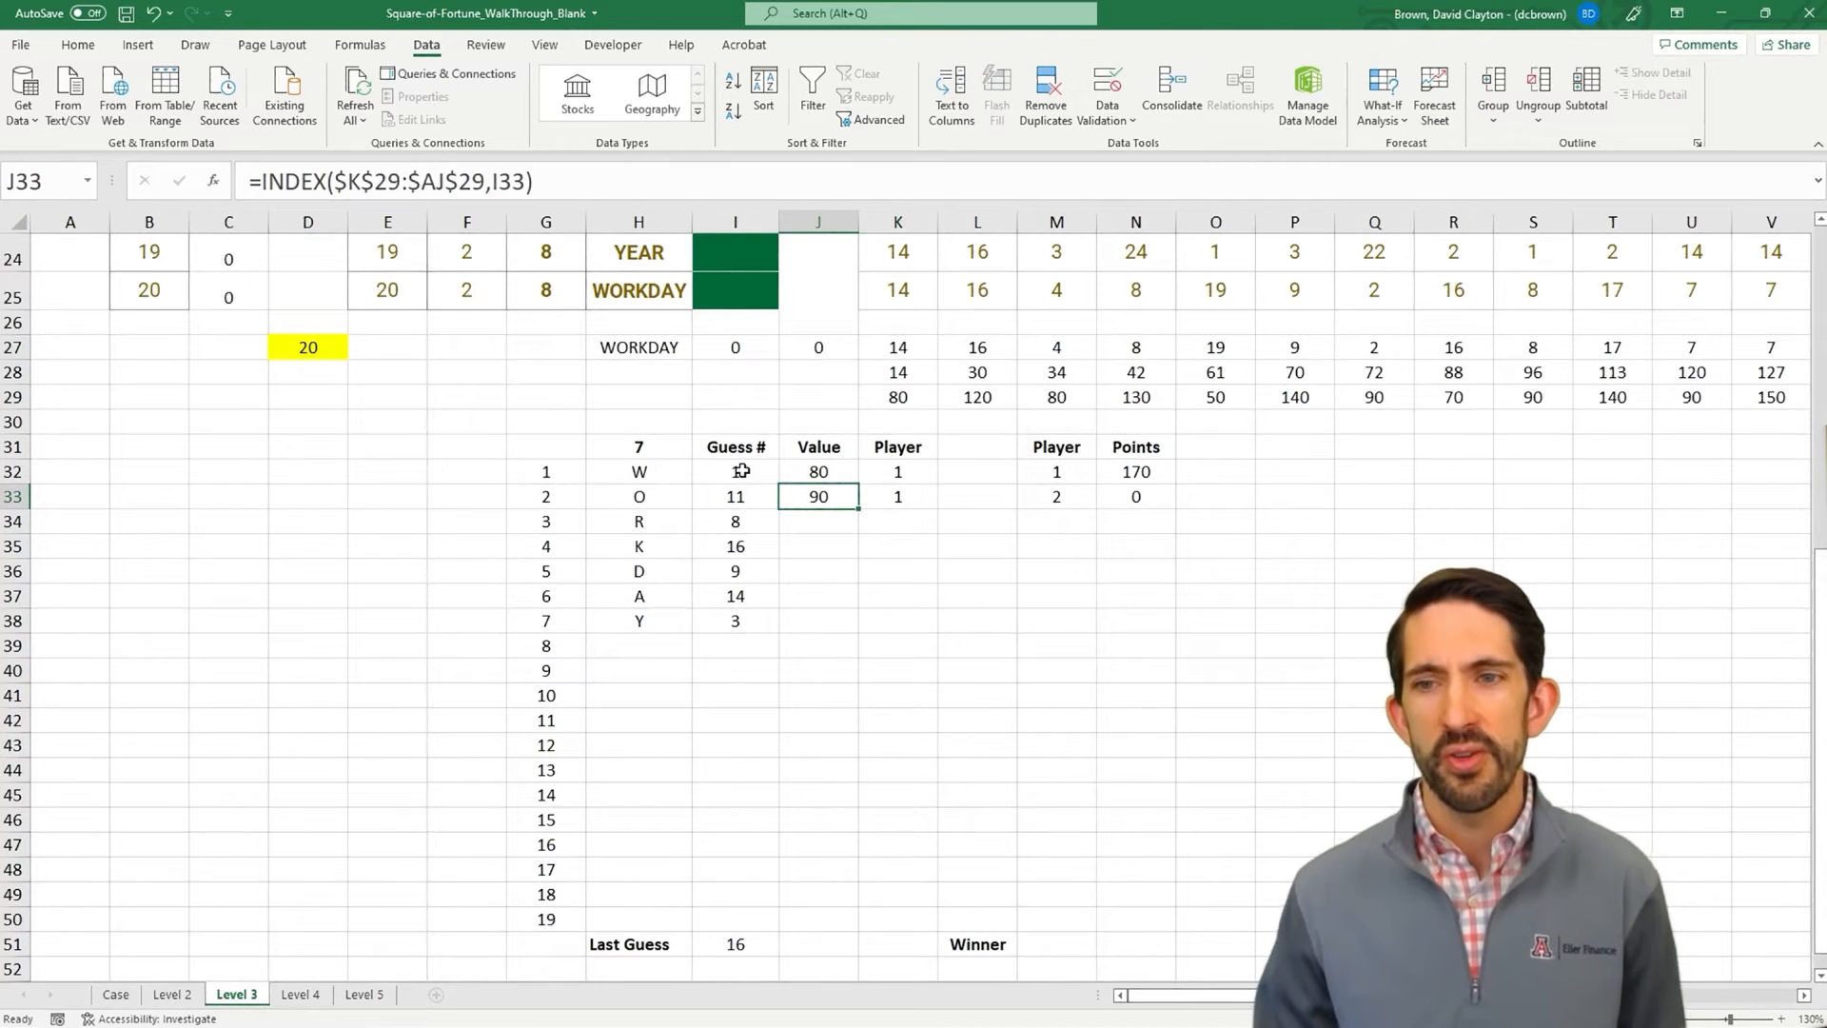
left_click(810, 469)
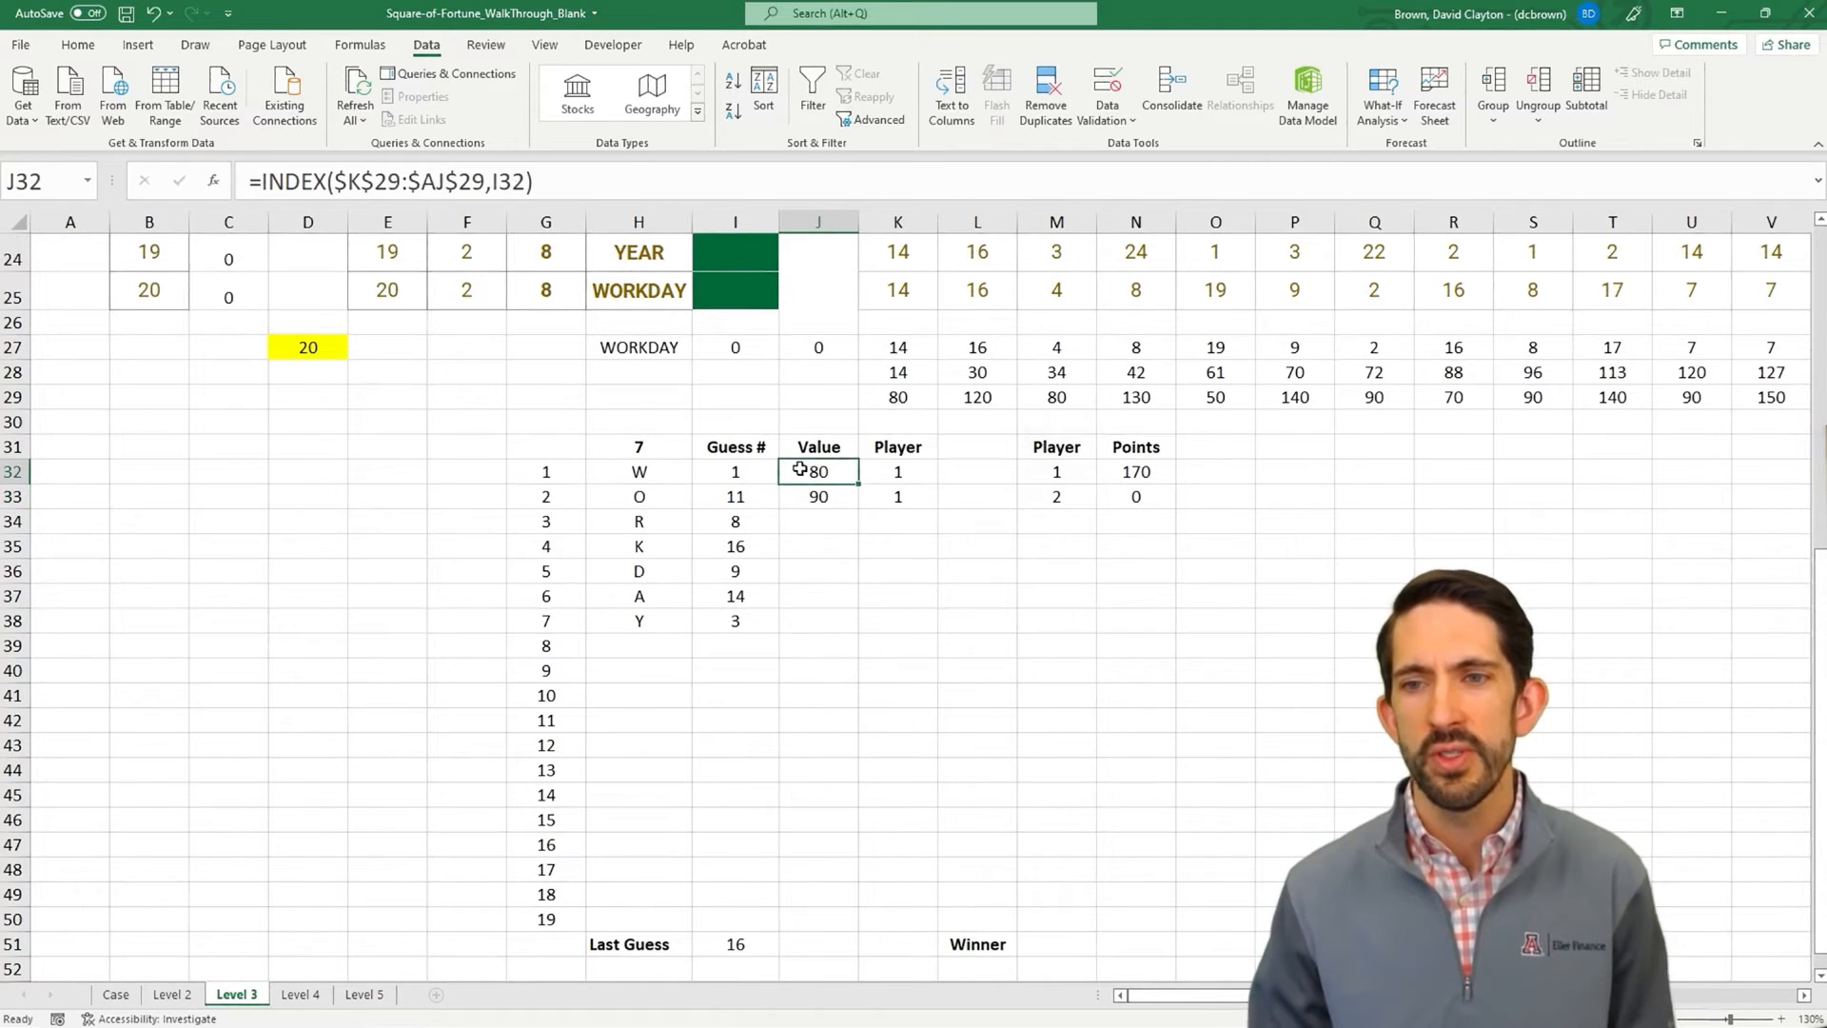
key("F2")
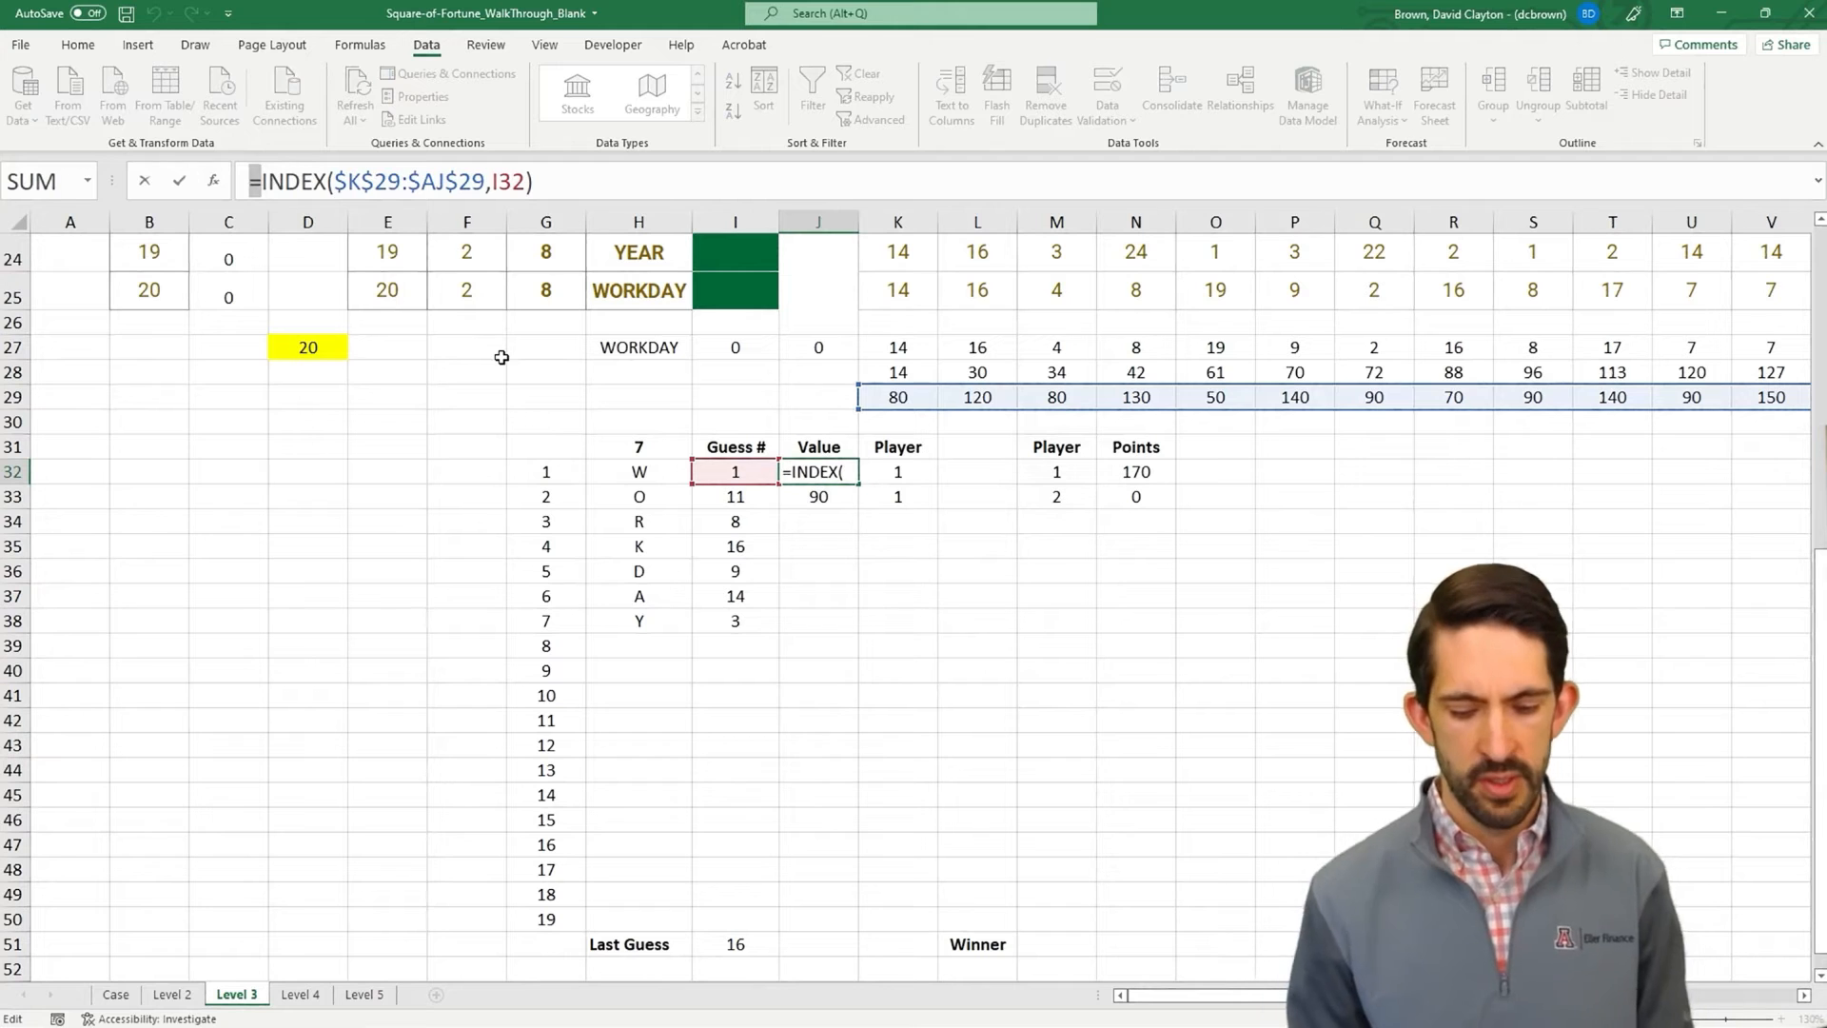
key("Right")
type("if(")
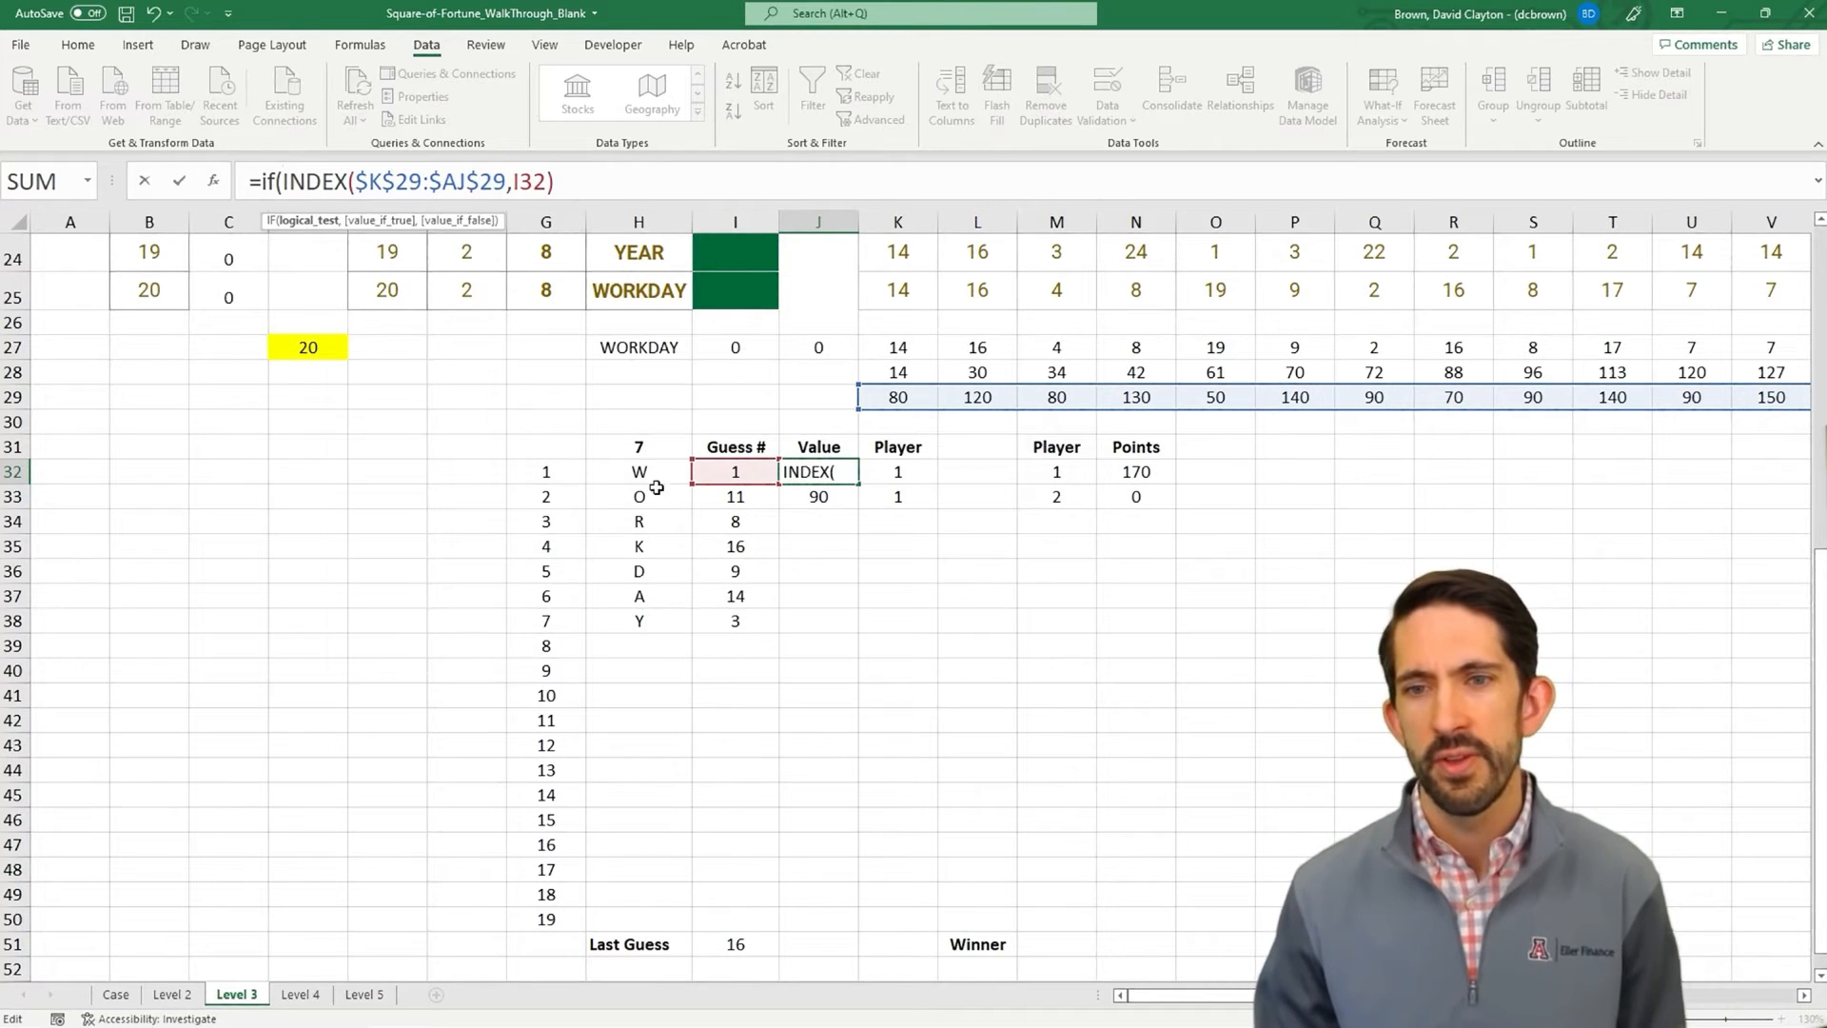
left_click(637, 456)
left_click(636, 476)
type("=\"\",\"\"")
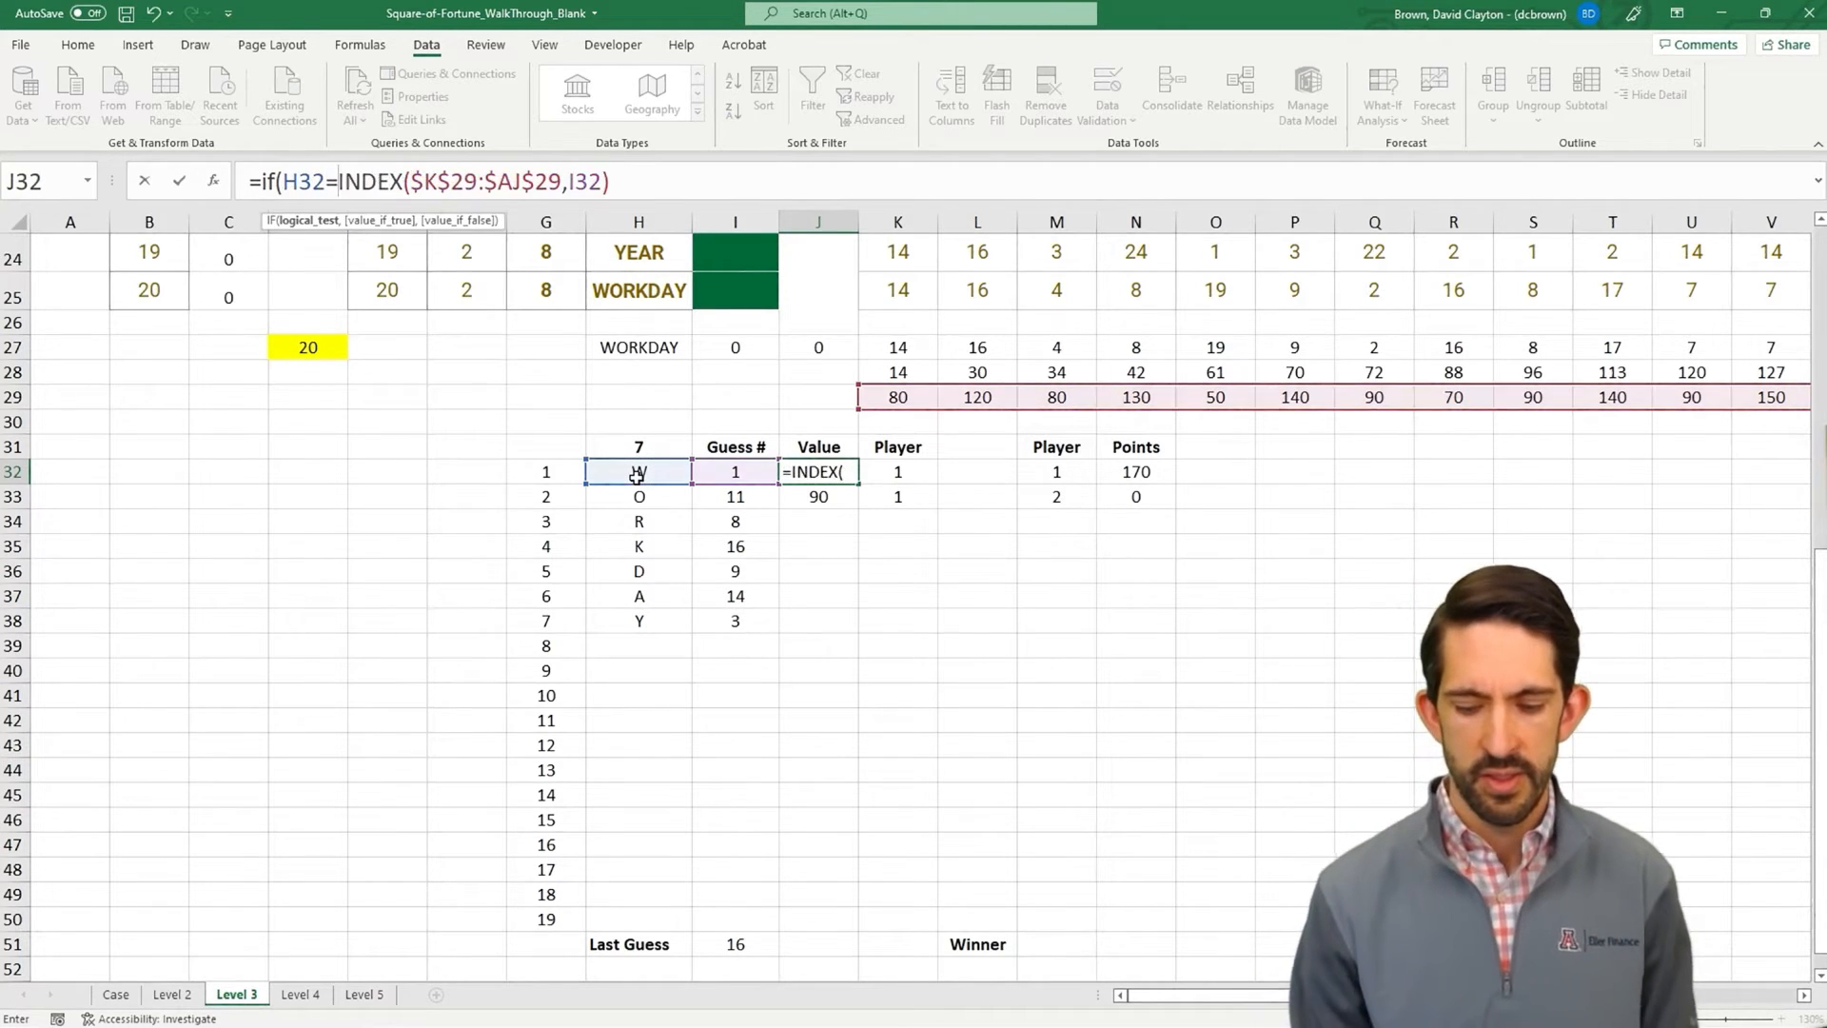
type(",")
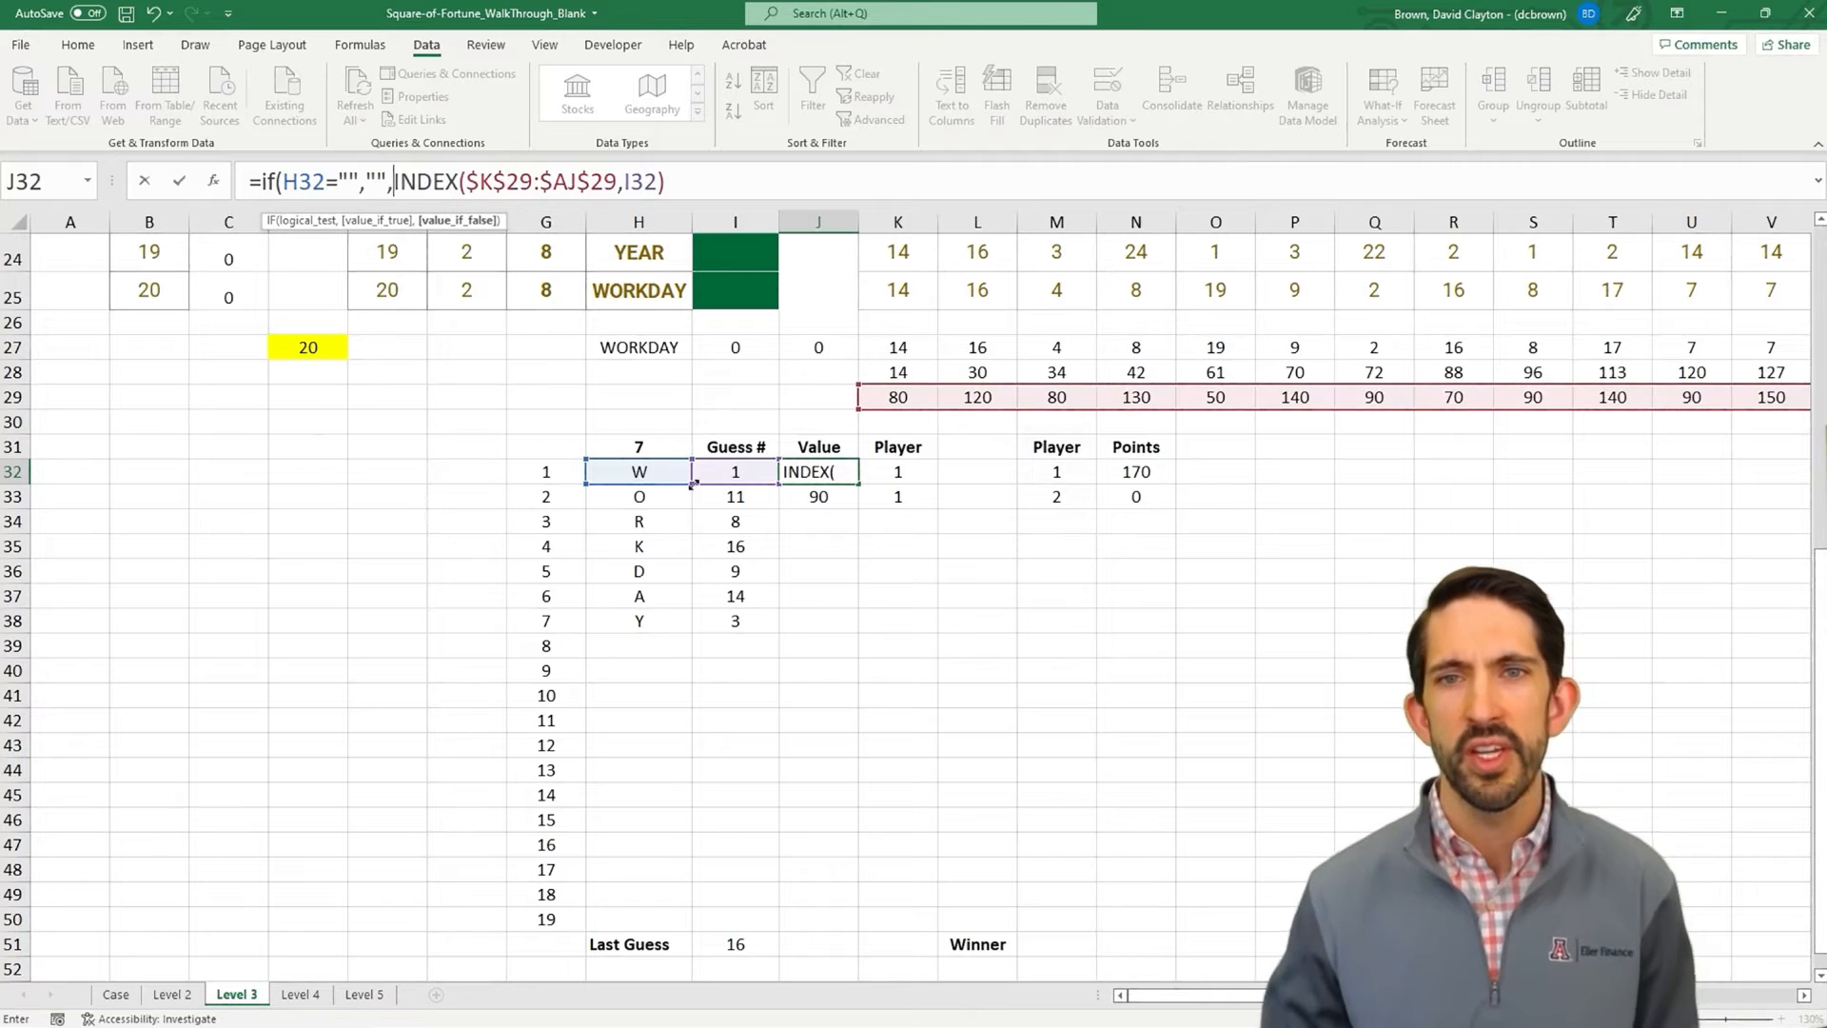
left_click(703, 183)
type(")")
key("Return")
key("Up")
- Copy the value formula from J32 down the Value column through J50
left_click_drag(858, 483, 858, 507)
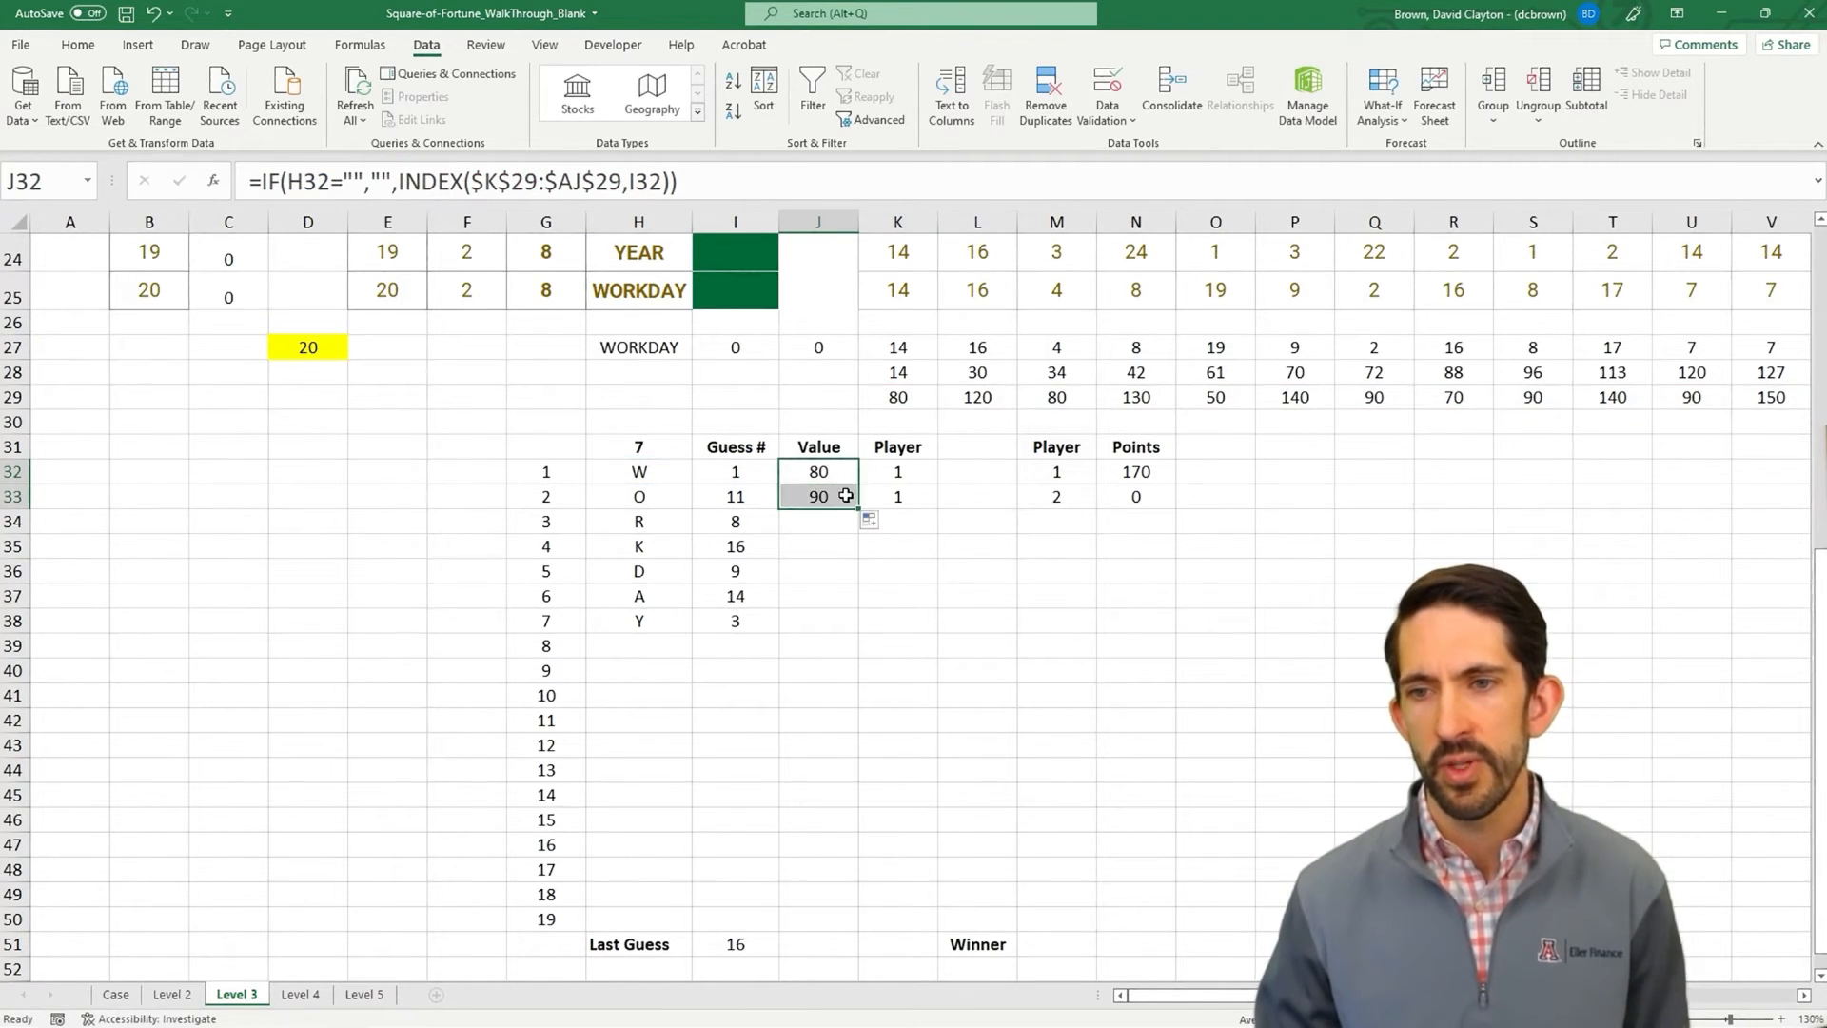
left_click(856, 505)
double_click(857, 508)
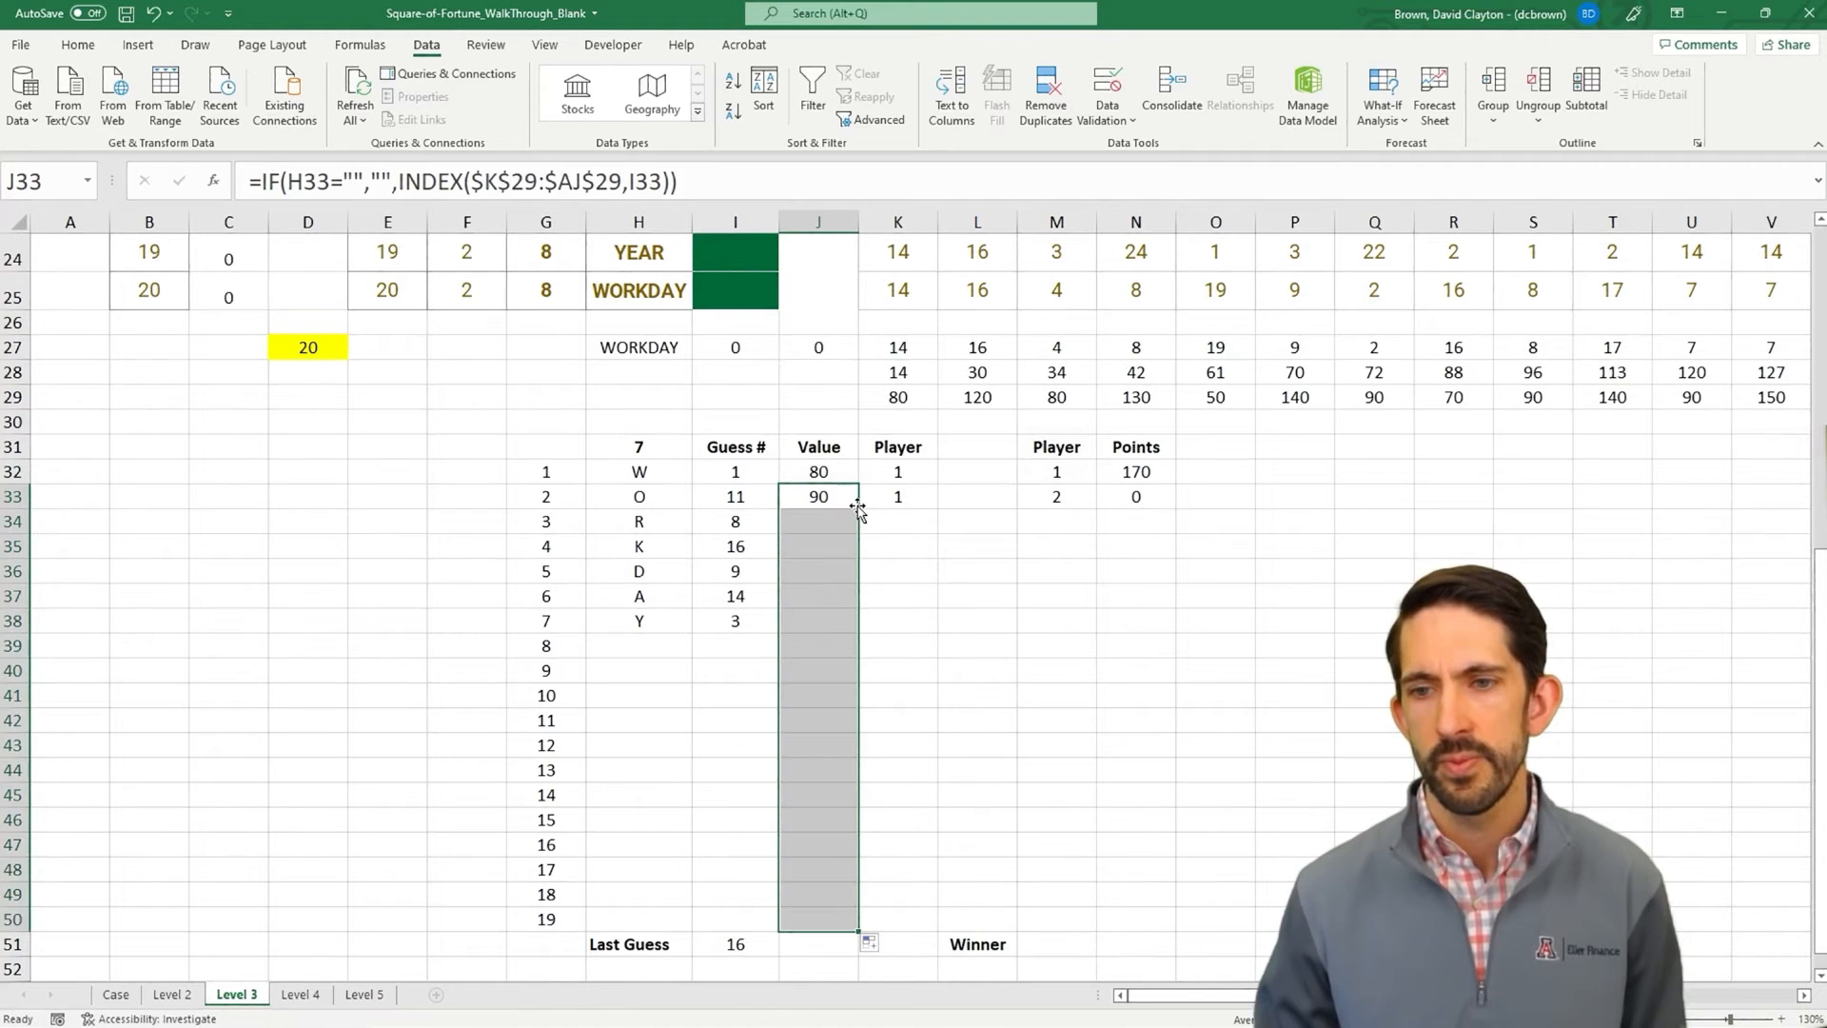
- Wrap the player formula in K32 in a blank check on H32: =IF(H32="","",IF(ISODD(I32),1,2))
left_click(922, 474)
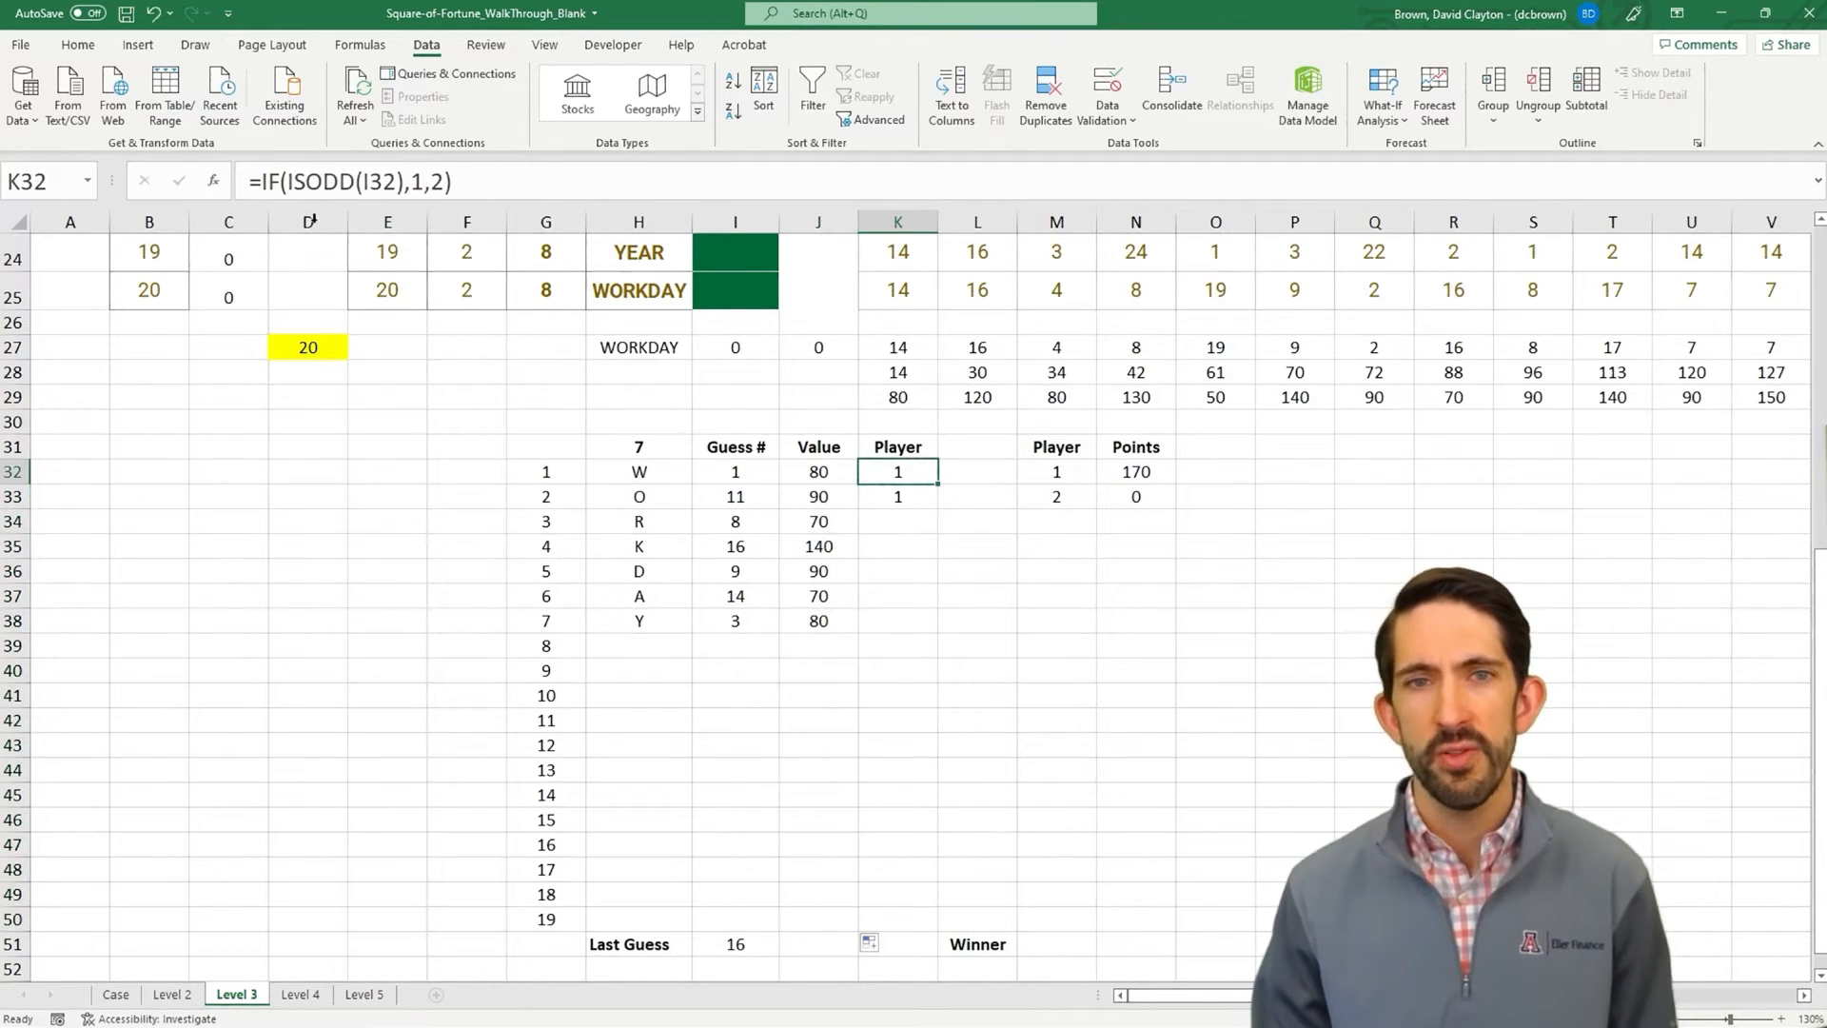
left_click(266, 183)
type("if(")
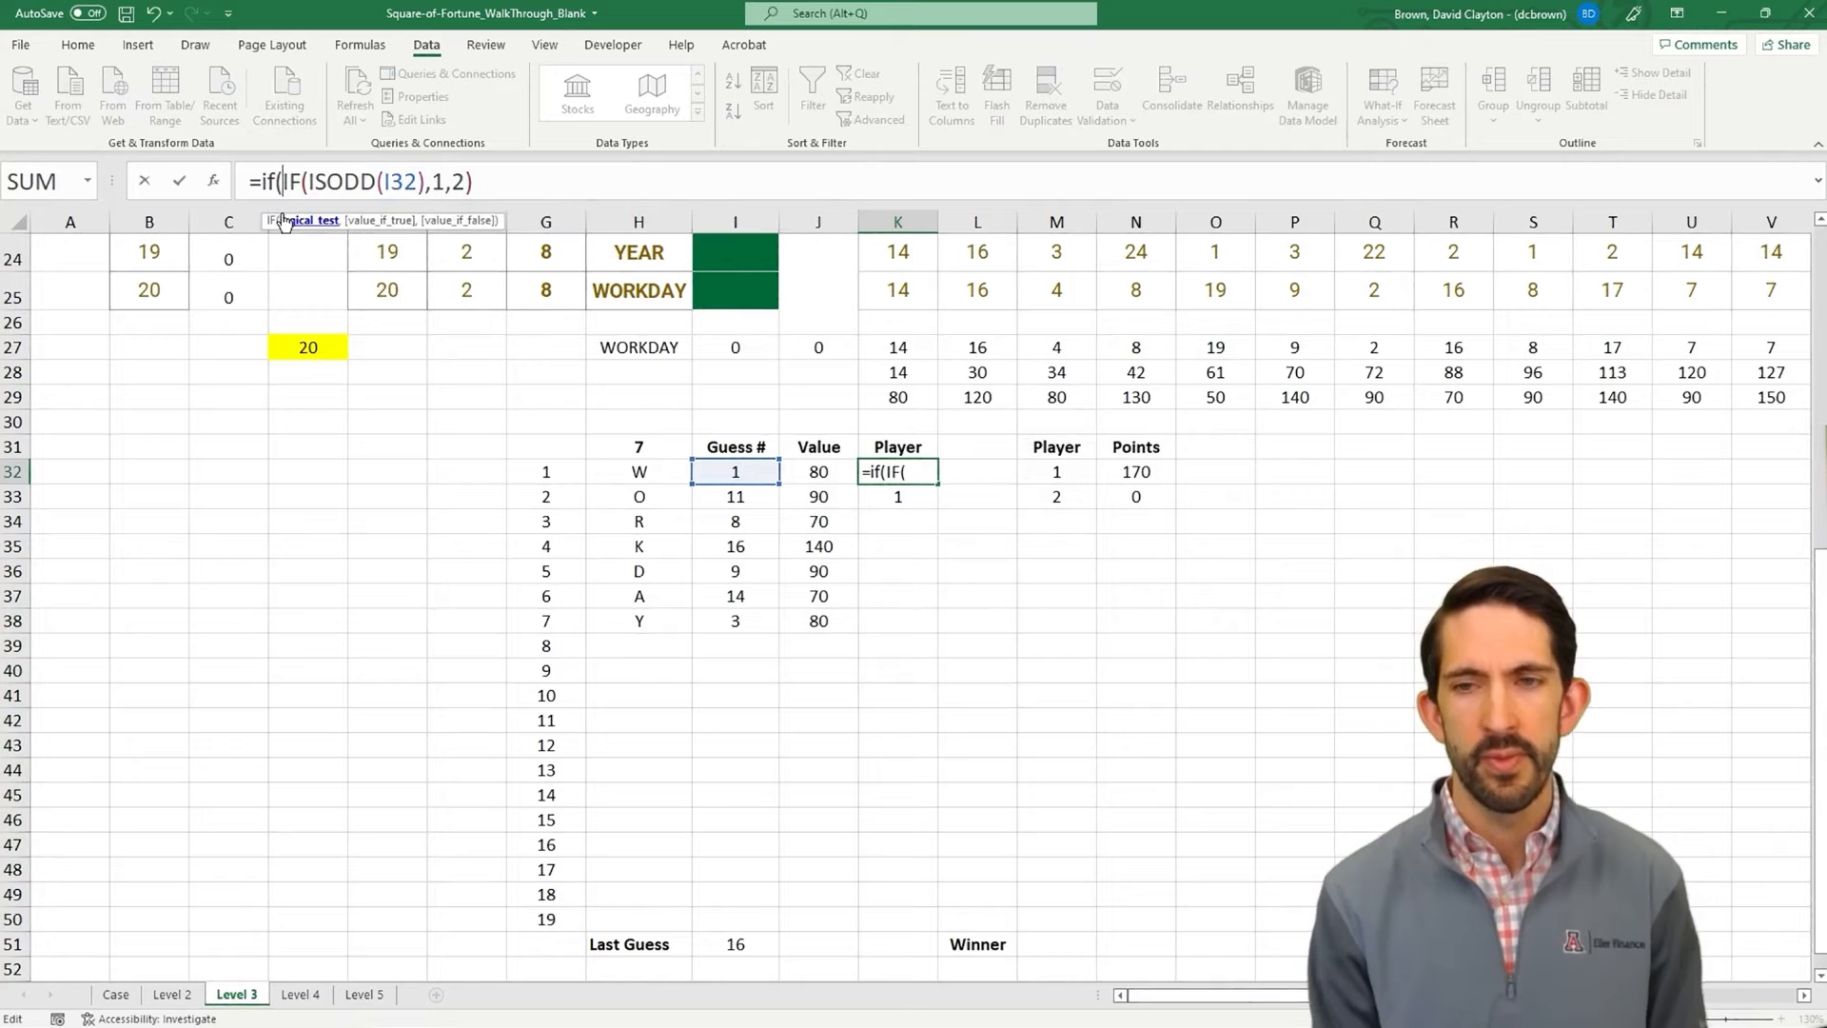
left_click(653, 485)
left_click(654, 475)
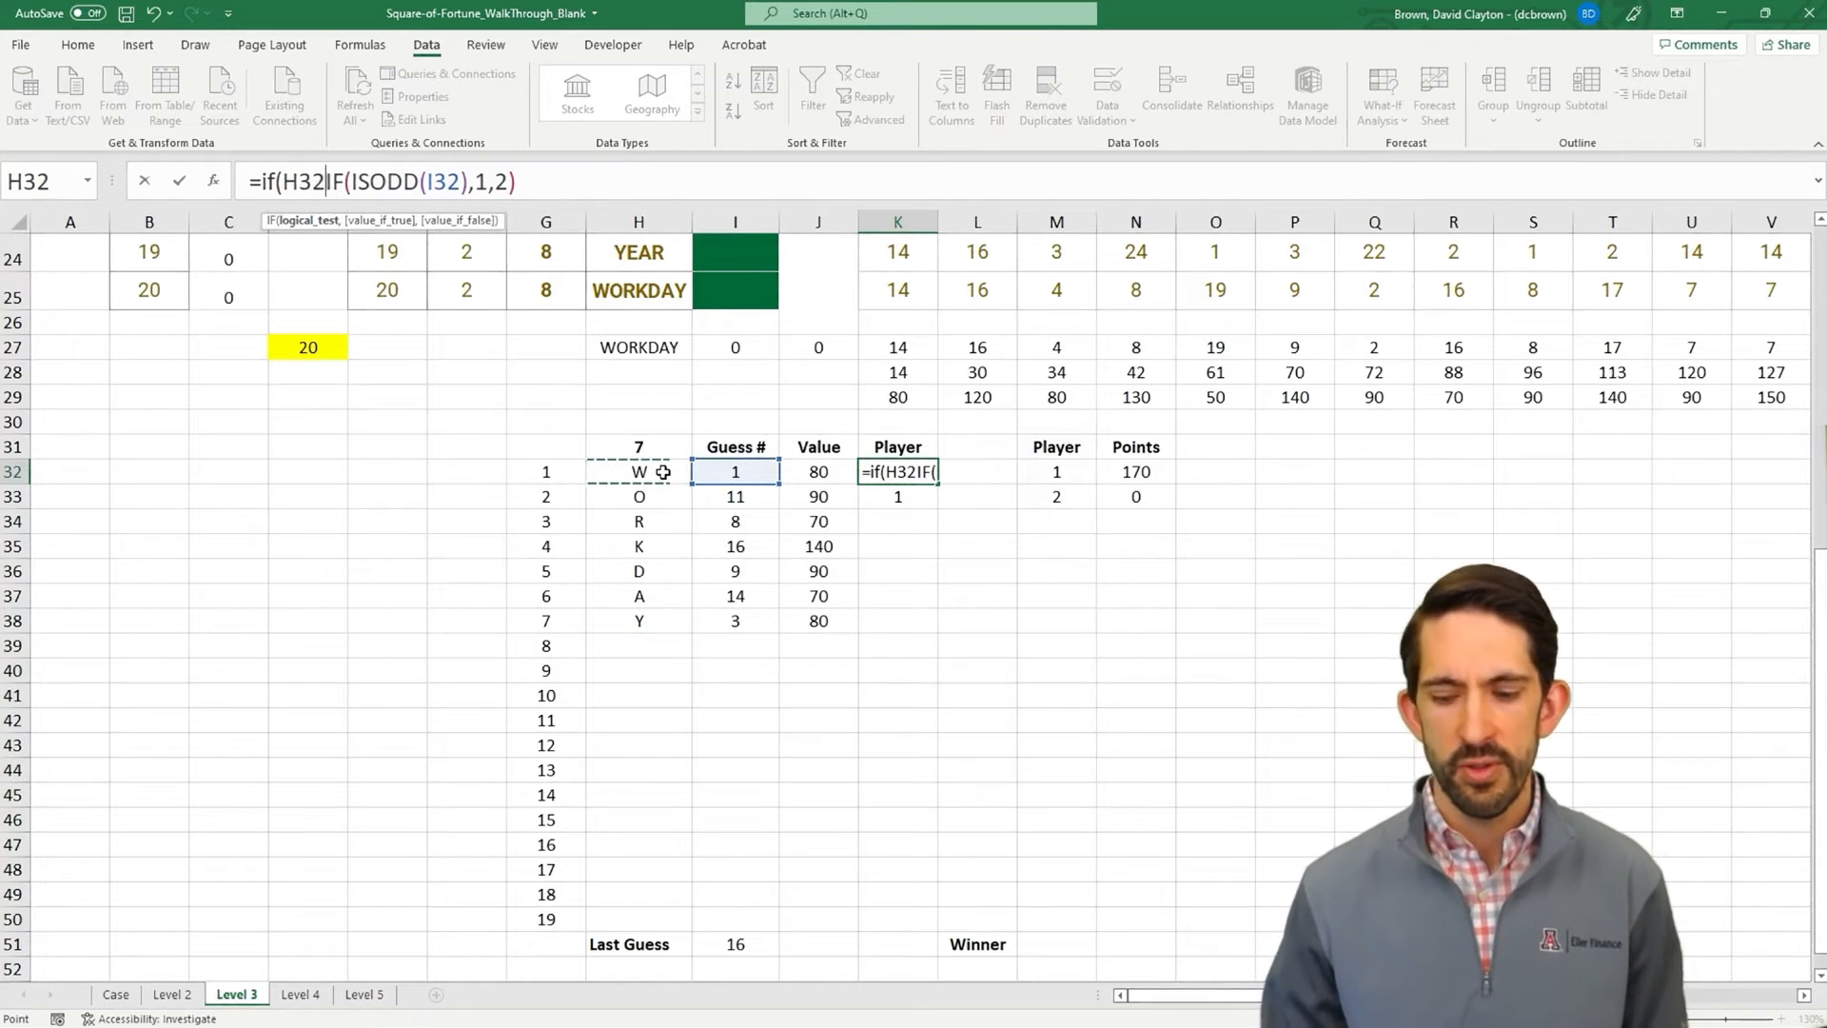
type("=\"\",\"\",")
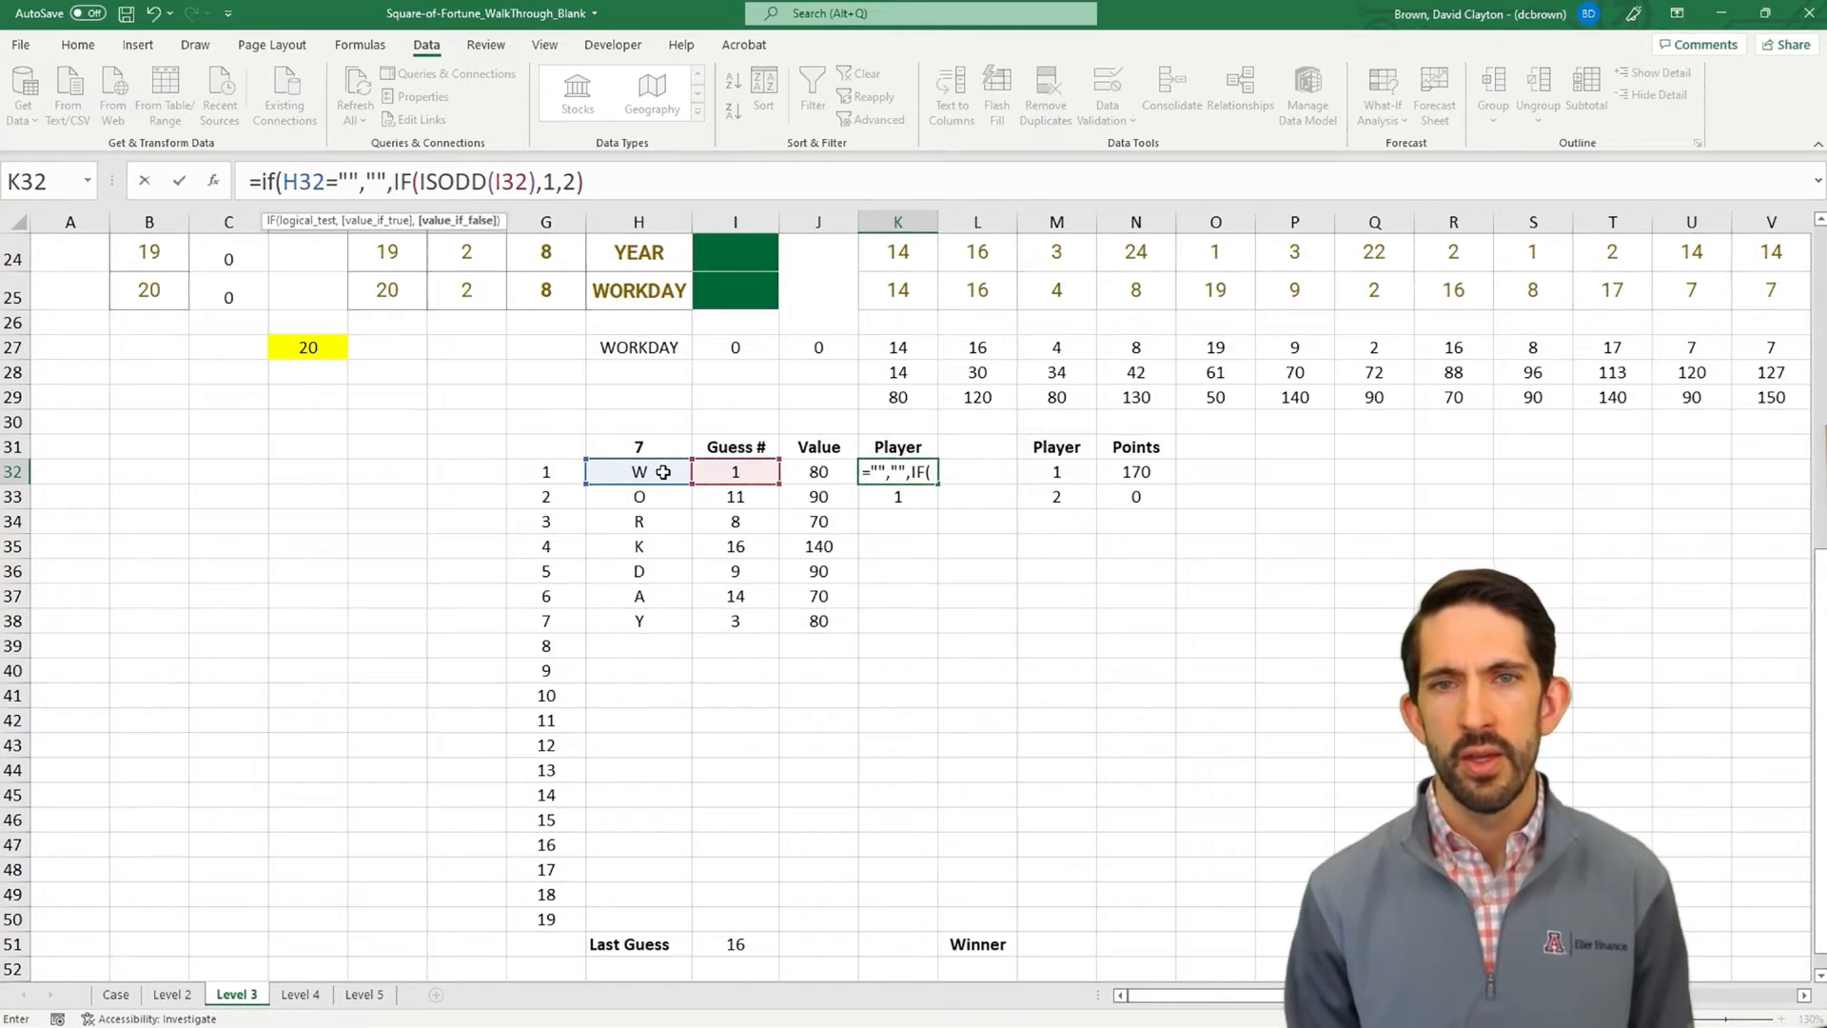
key("Home")
key("End")
key("End")
key("BackSpace")
key("BackSpace")
key("BackSpace")
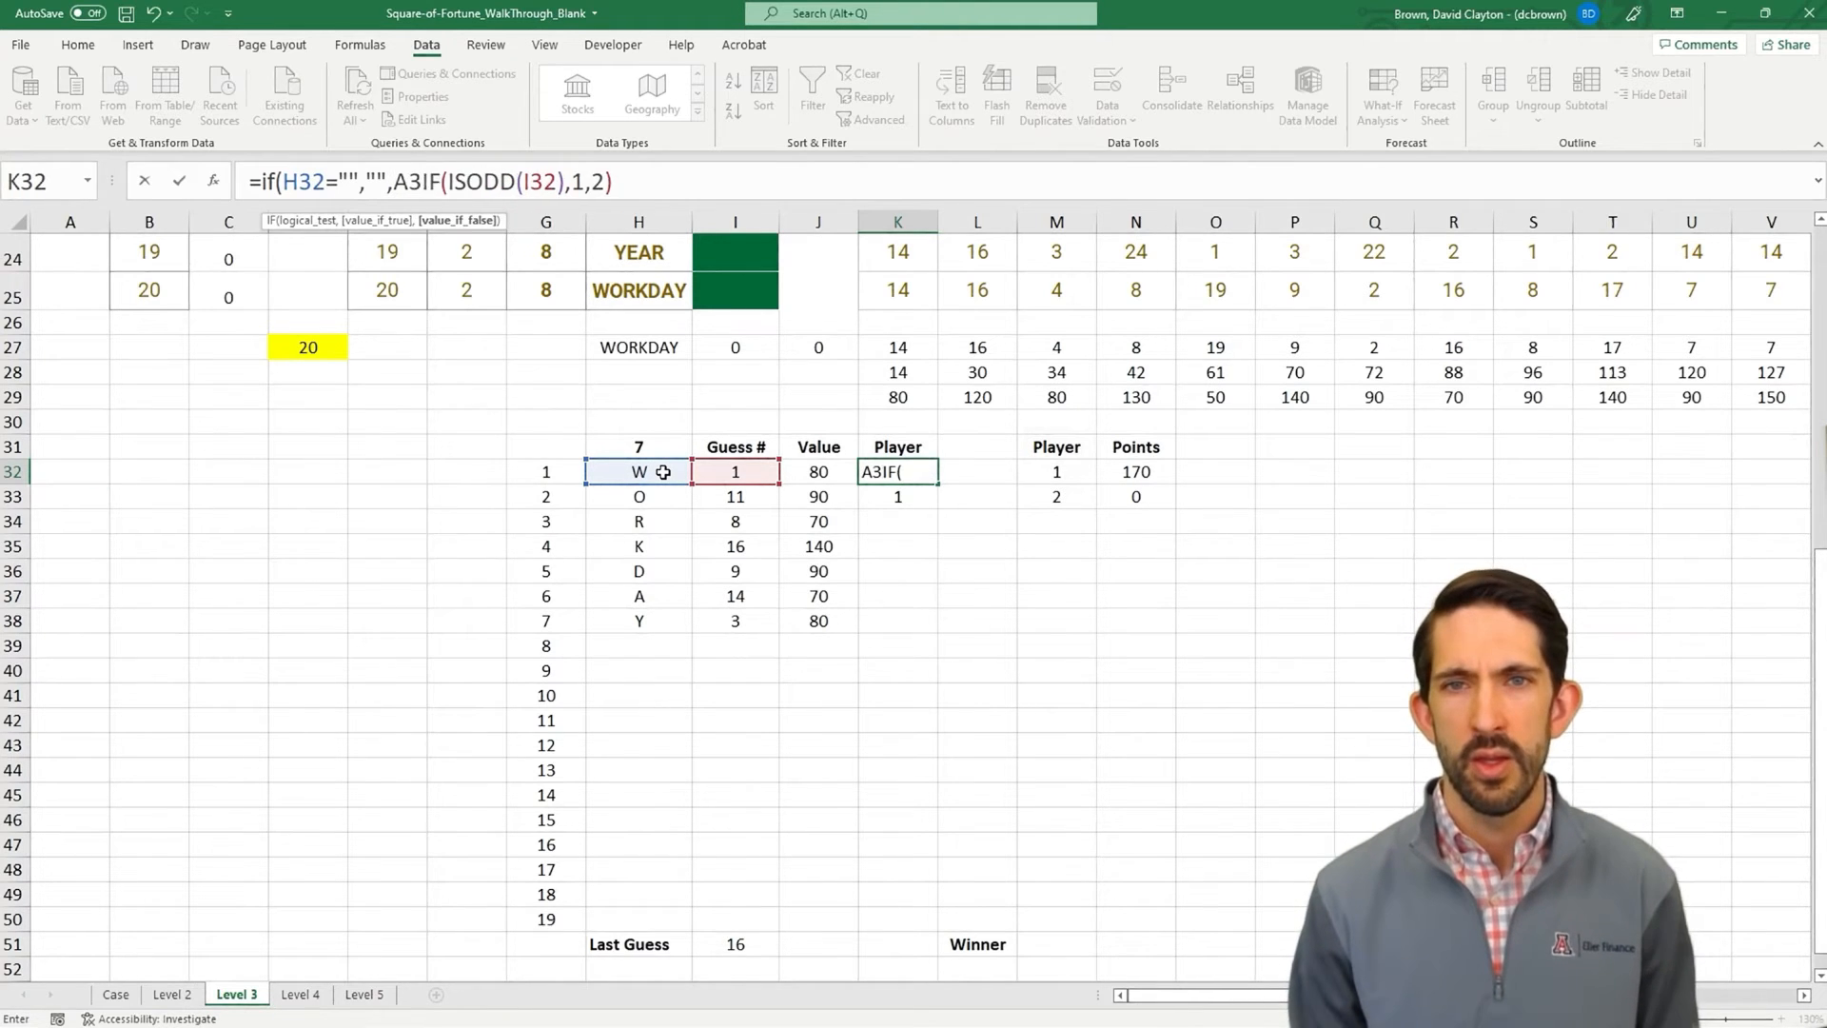
left_click(657, 182)
type(")")
key("Return")
key("Up")
- Copy the player formula from K32 down the Player column for the remaining guess rows
key("ctrl+c")
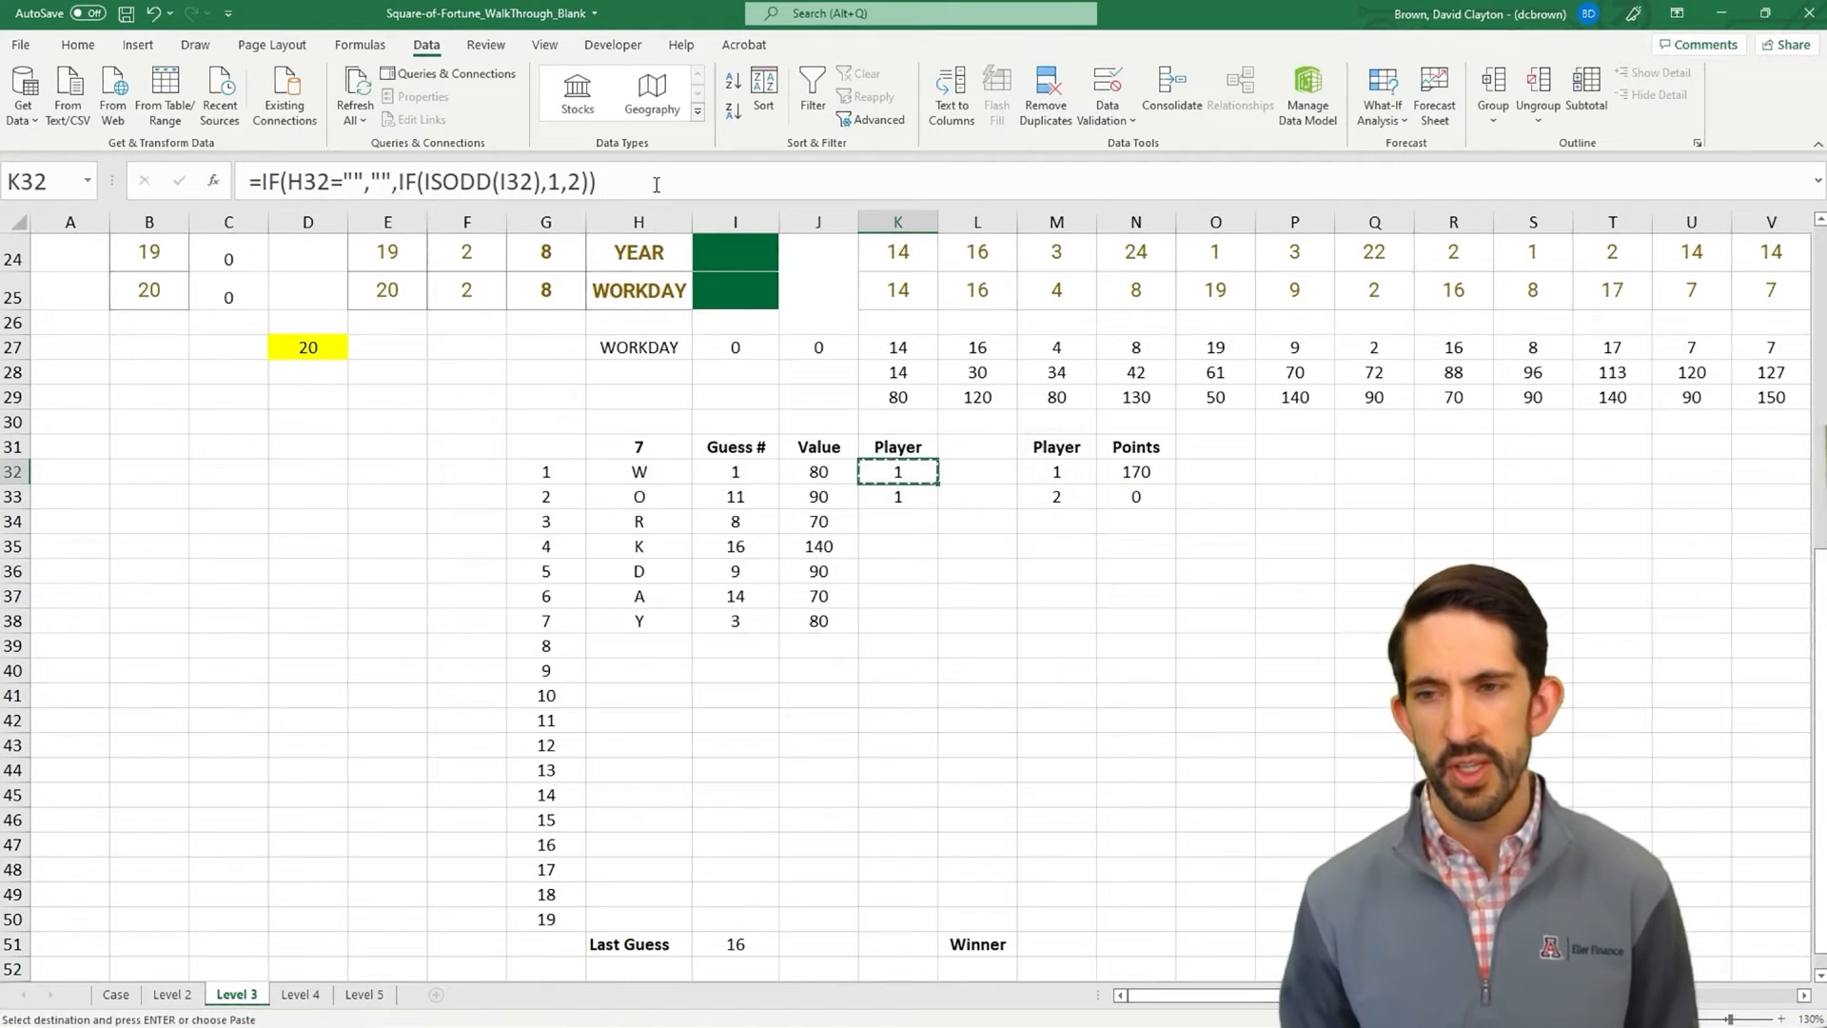
key("Down")
key("shift+Down")
key("shift+Down")
key("shift+Down")
key("shift+Down")
key("shift+Down")
key("shift+Down")
key("shift+Down")
key("shift+Down")
key("shift+Down")
key("shift+Down")
key("shift+Down")
key("shift+Down")
key("shift+Down")
key("shift+Down")
key("shift+Down")
key("shift+Down")
key("shift+Down")
key("shift+Down")
key("shift+Down")
key("shift+Down")
key("shift+Up")
key("shift+Up")
key("shift+Up")
key("shift+Up")
key("shift+Up")
key("shift+Up")
key("shift+Up")
key("shift+Up")
key("shift+Up")
key("shift+Up")
key("shift+Up")
key("shift+Up")
key("shift+Up")
key("shift+Up")
key("shift+Up")
key("shift+Down")
key("shift+Down")
key("shift+Down")
key("shift+Down")
key("ctrl+v")
key("ctrl+Up")
key("Down")
key("Down")
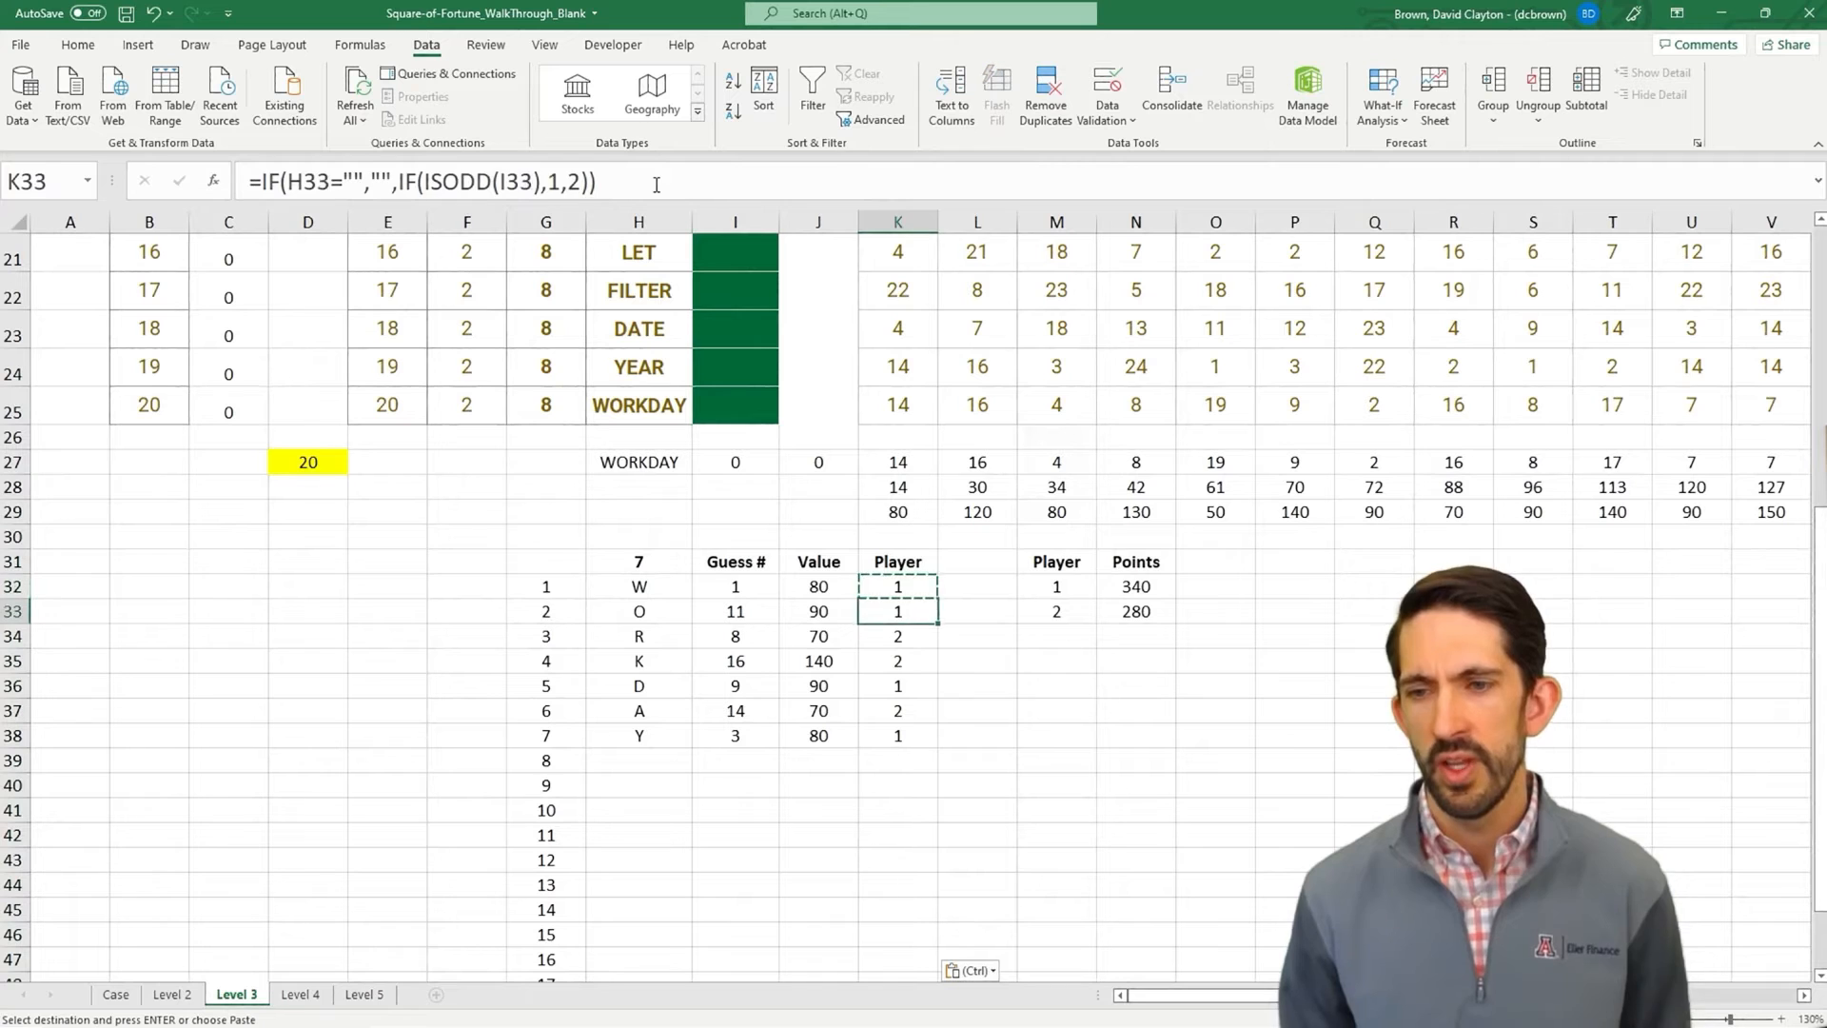
- Review the SUMIFS points formula in N32 and the last guess formula in I51
key("Up")
key("Right")
key("Right")
key("Right")
key("F2")
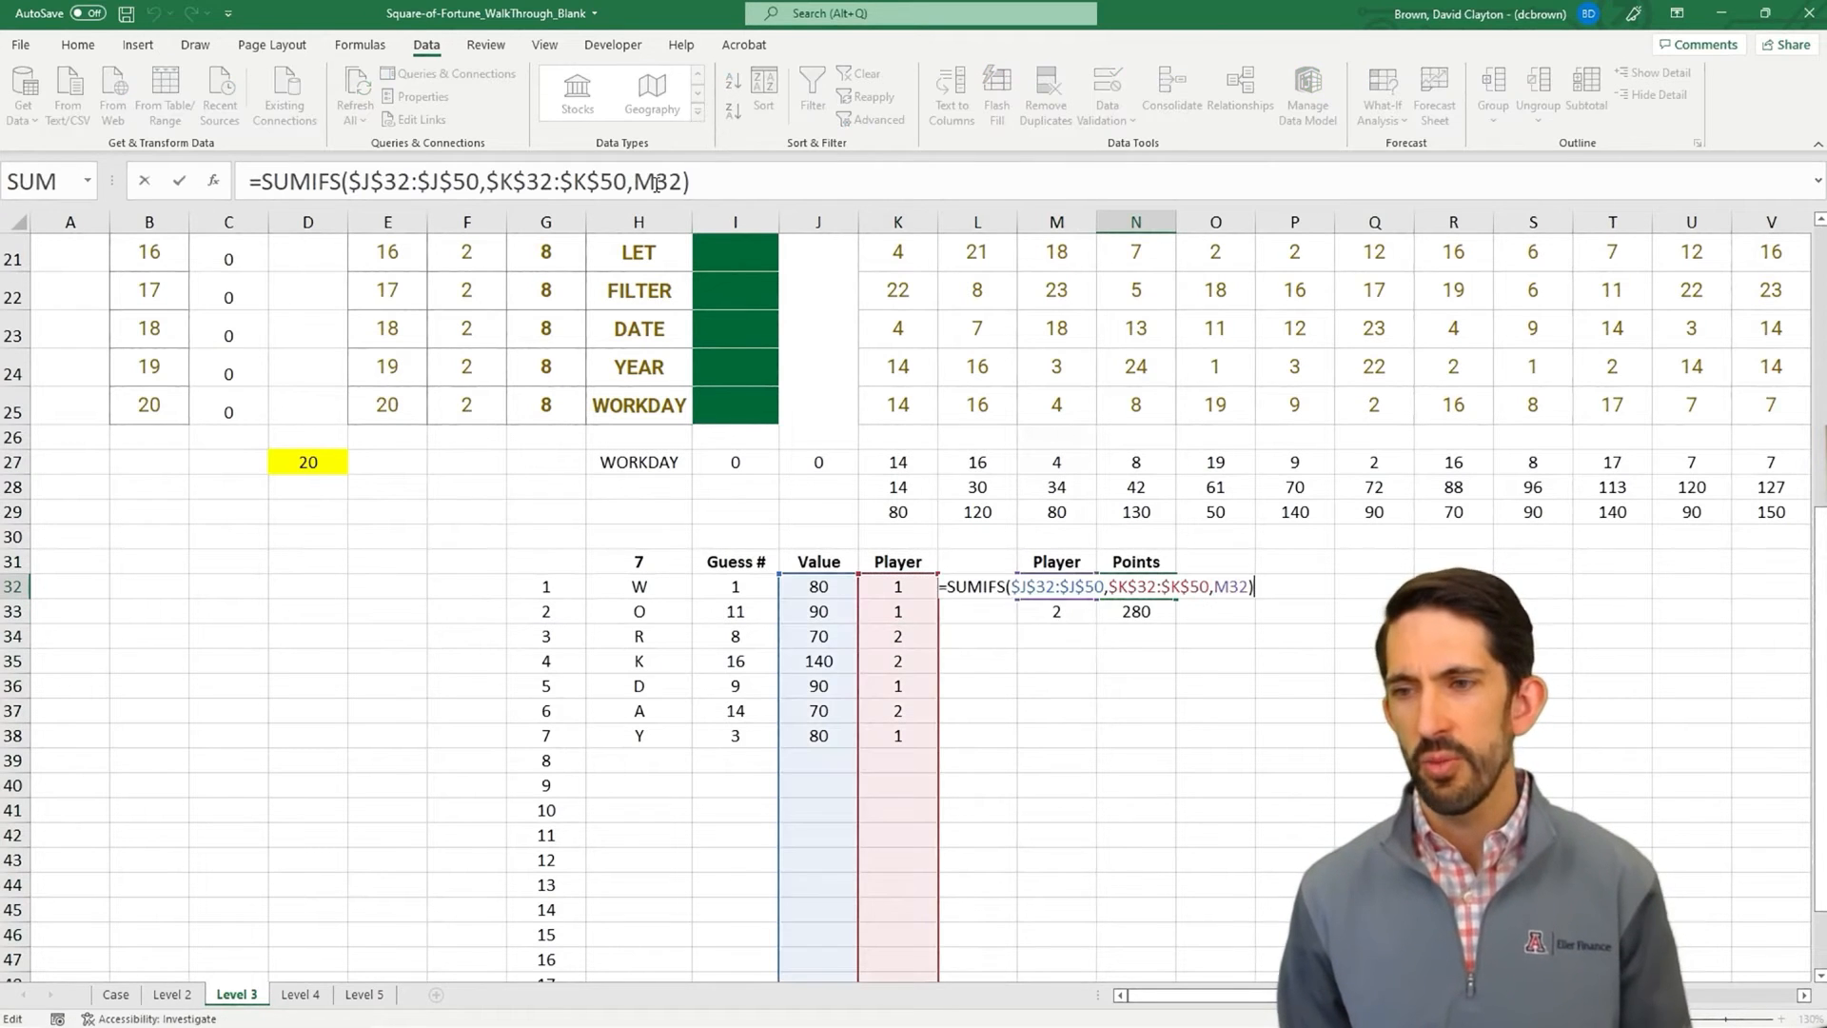
key("Escape")
key("Down")
key("Down")
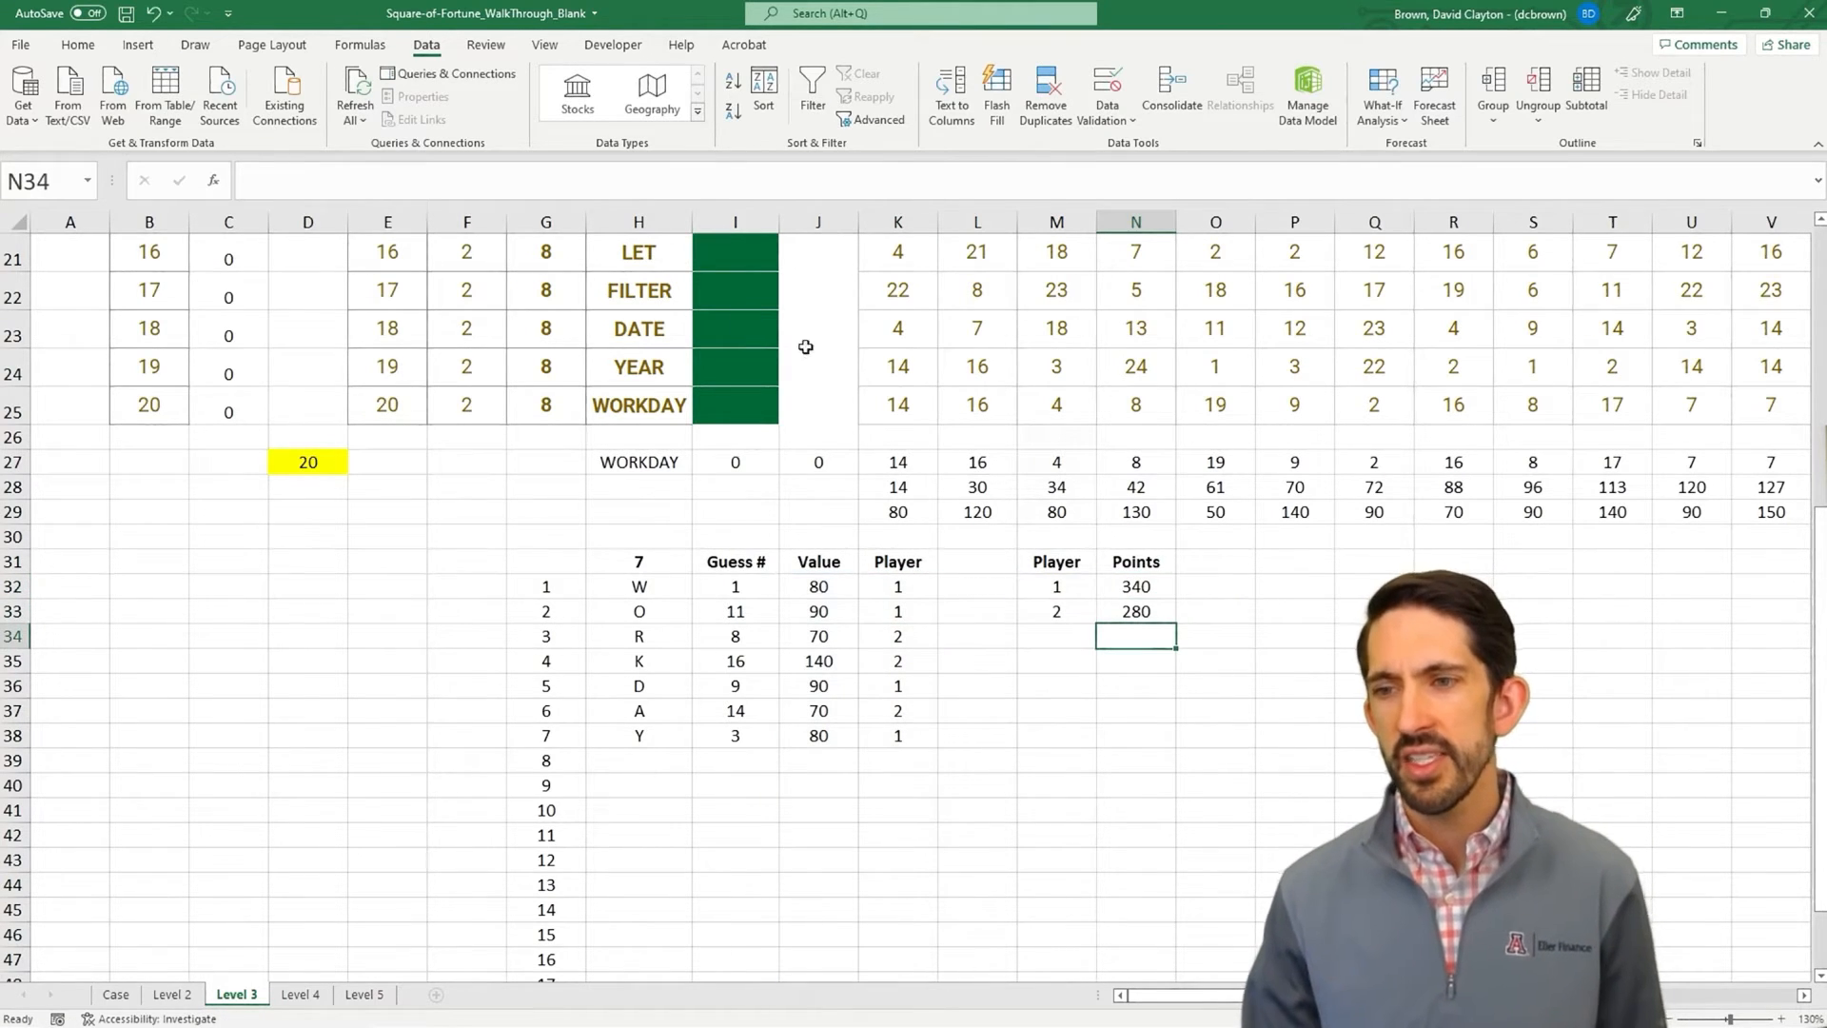
scroll(1116, 487, "down", 1)
scroll(1116, 487, "down", 5)
left_click(1075, 842)
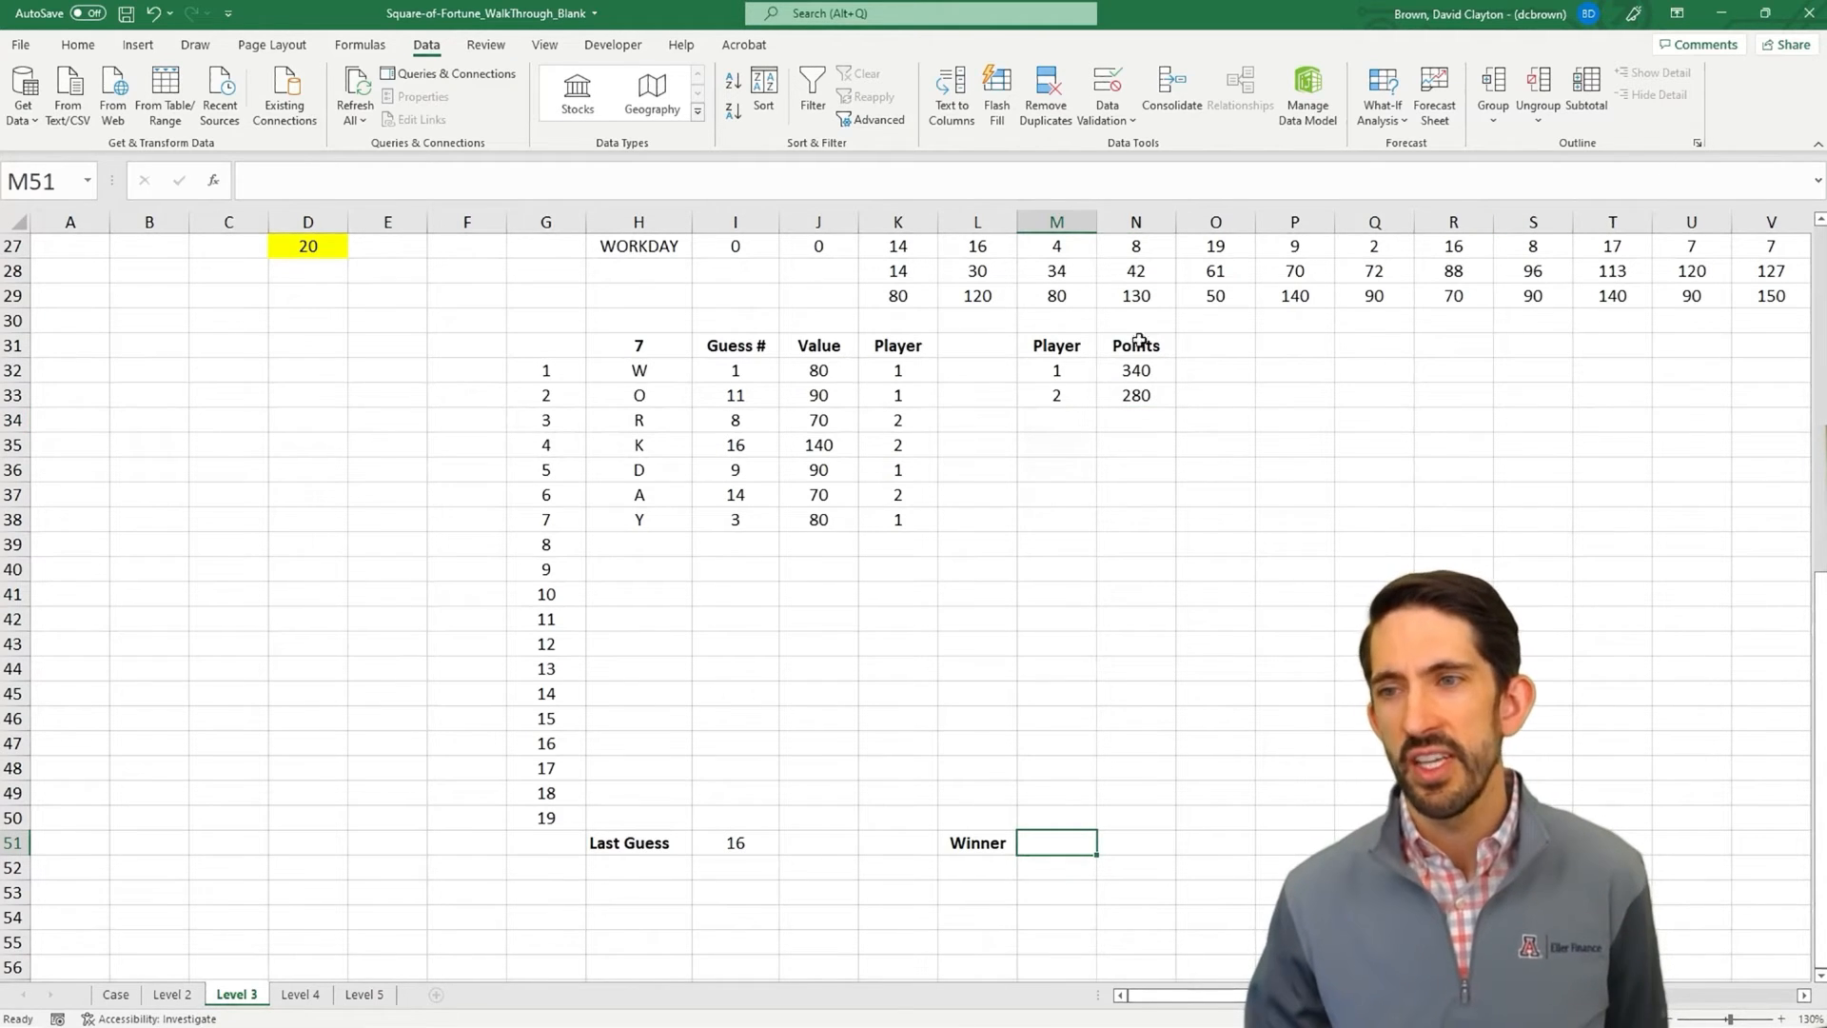
left_click(1138, 372)
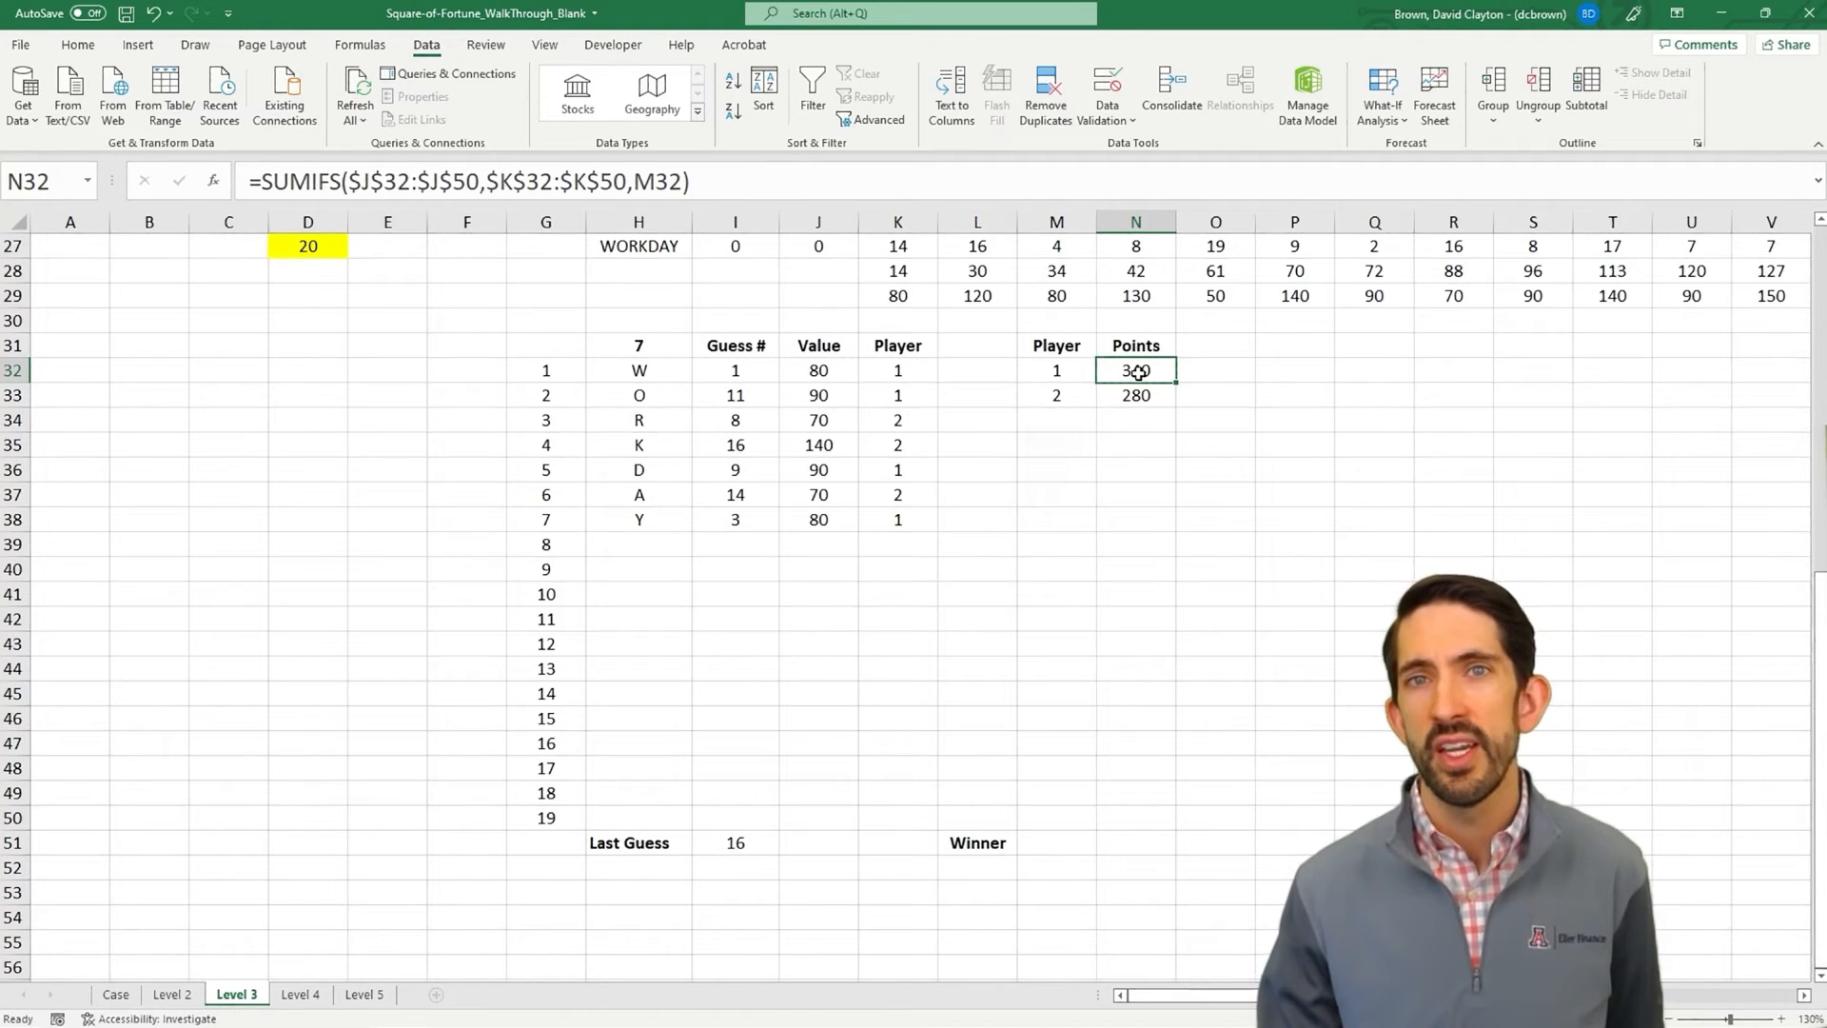
left_click(738, 847)
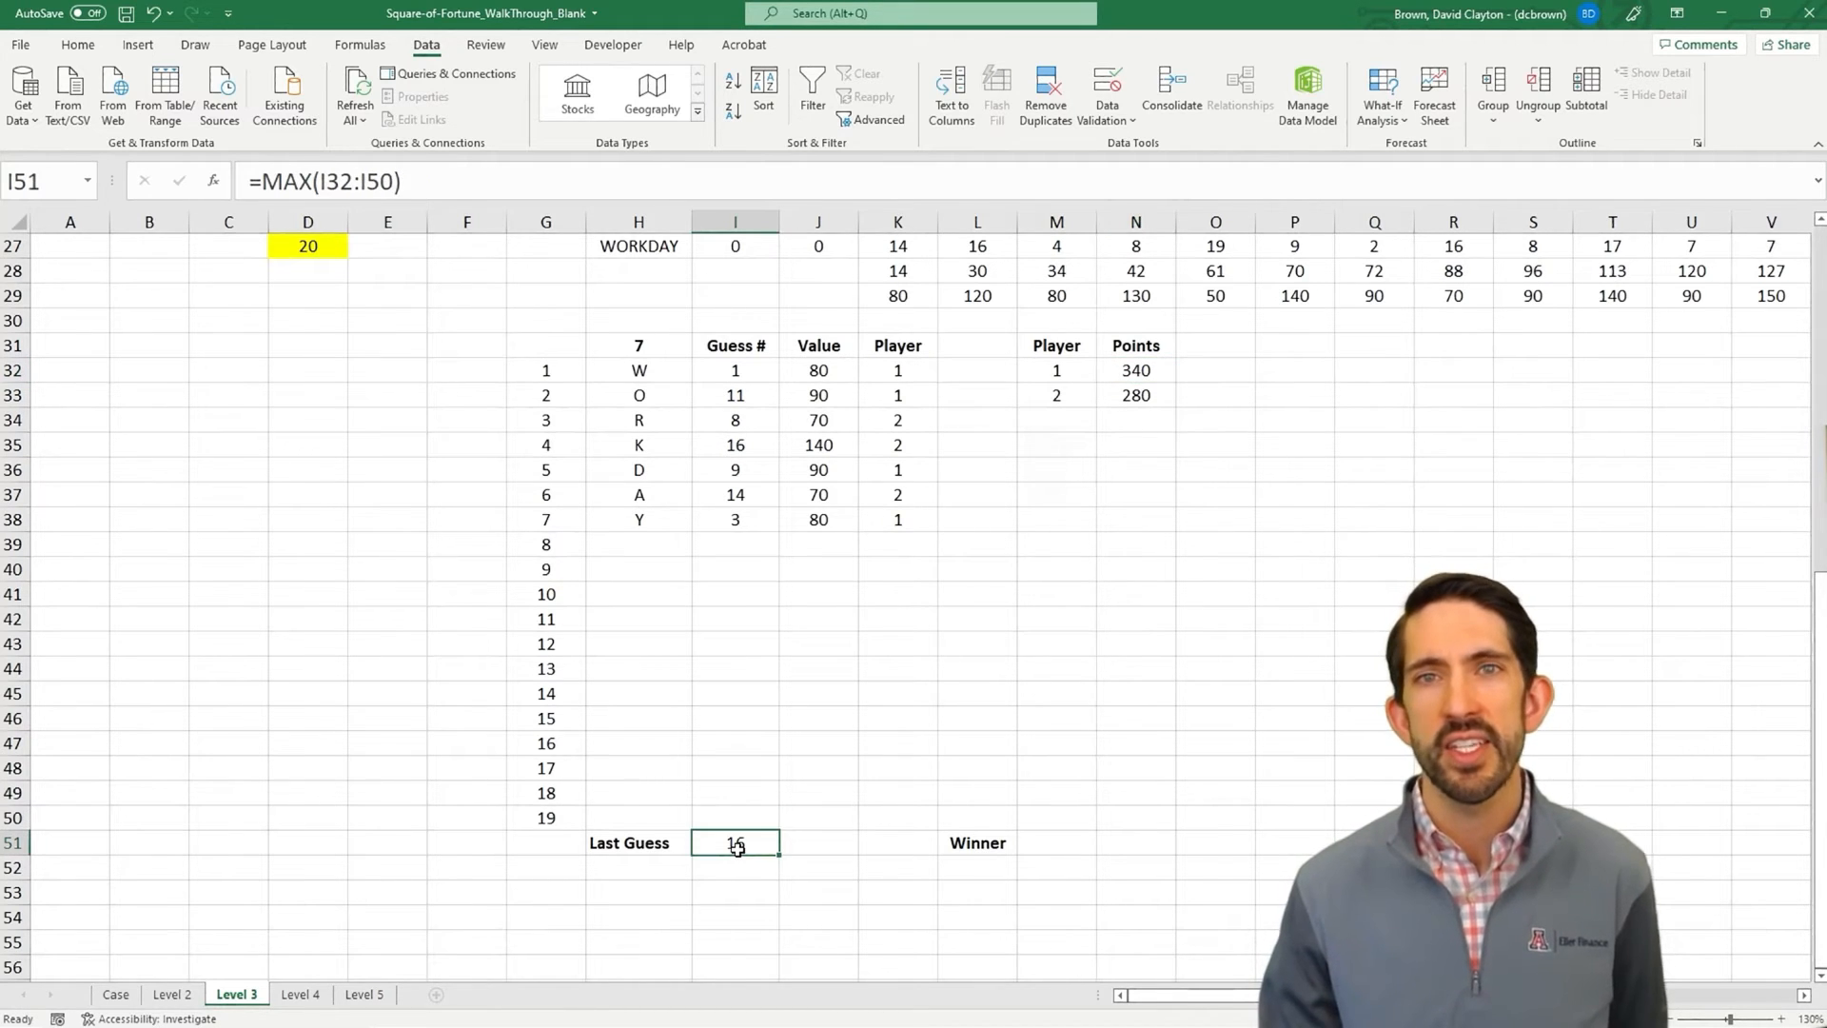
- Find the winning player in M51 with an exact-match lookup of the last guess: =VLOOKUP(I51,$I$32:$K$50,3,FALSE)
left_click(1071, 842)
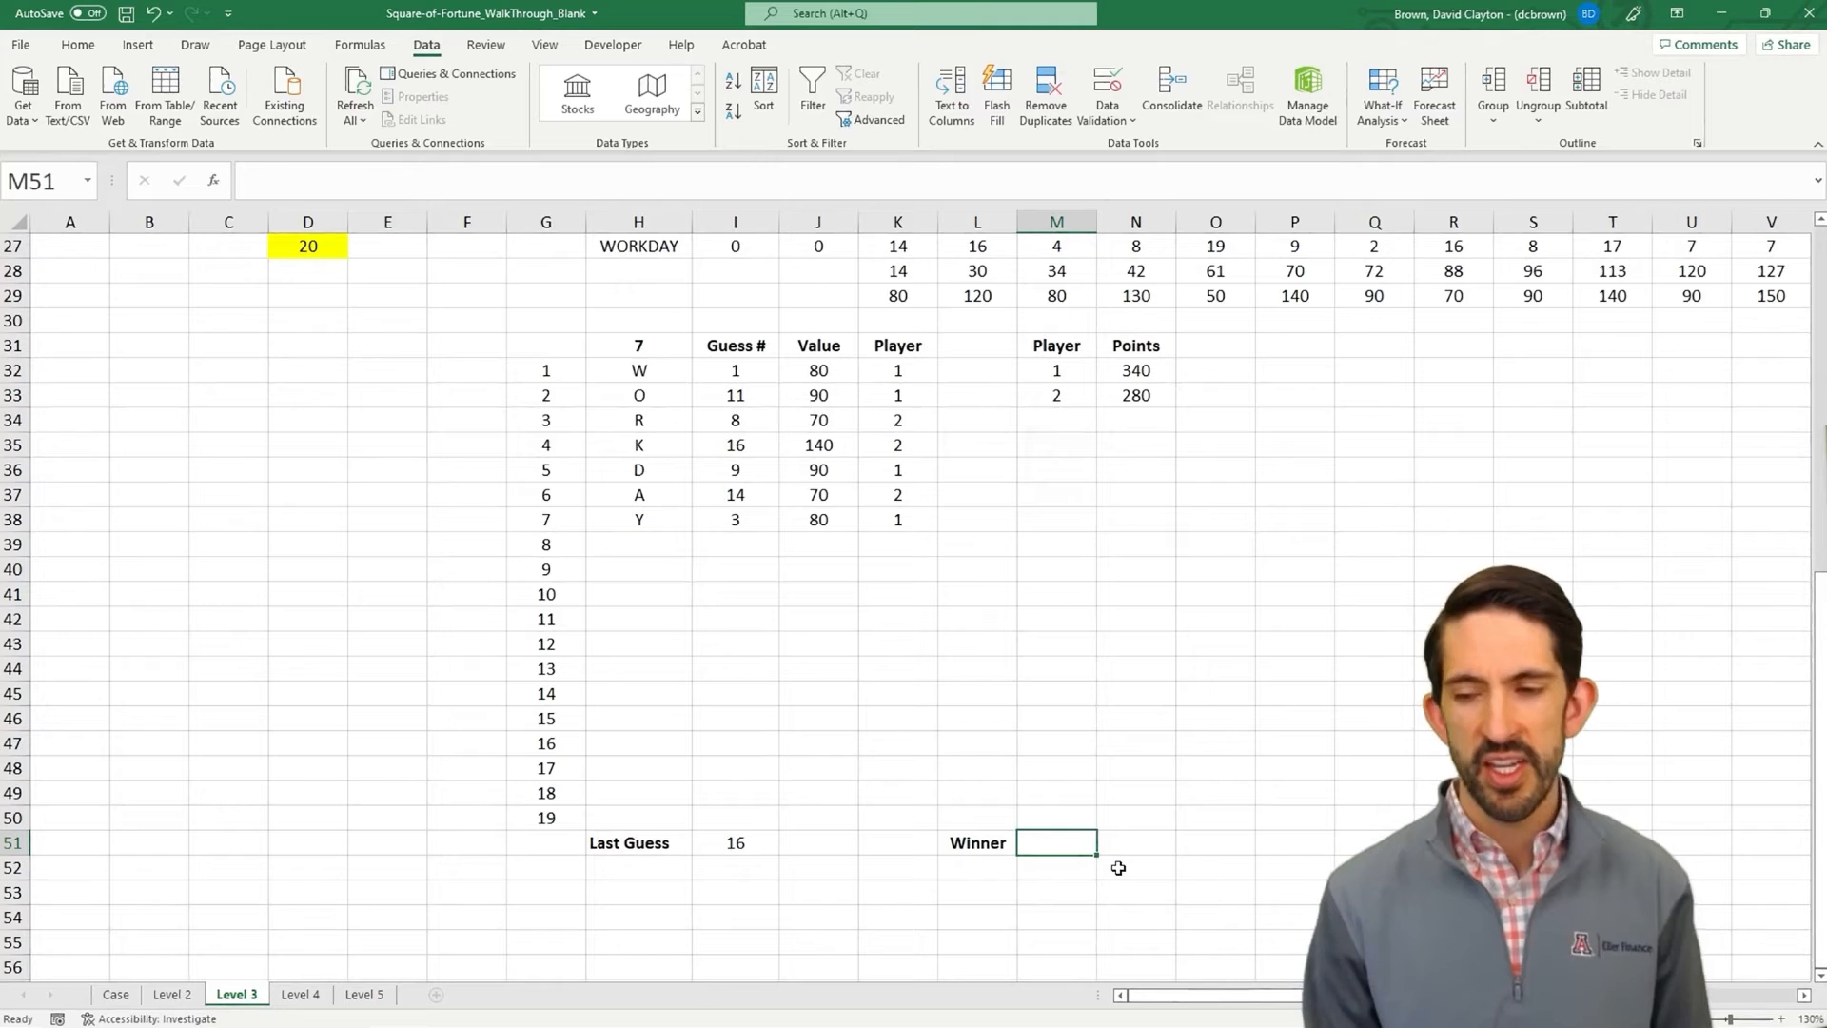
type("=vlookup(")
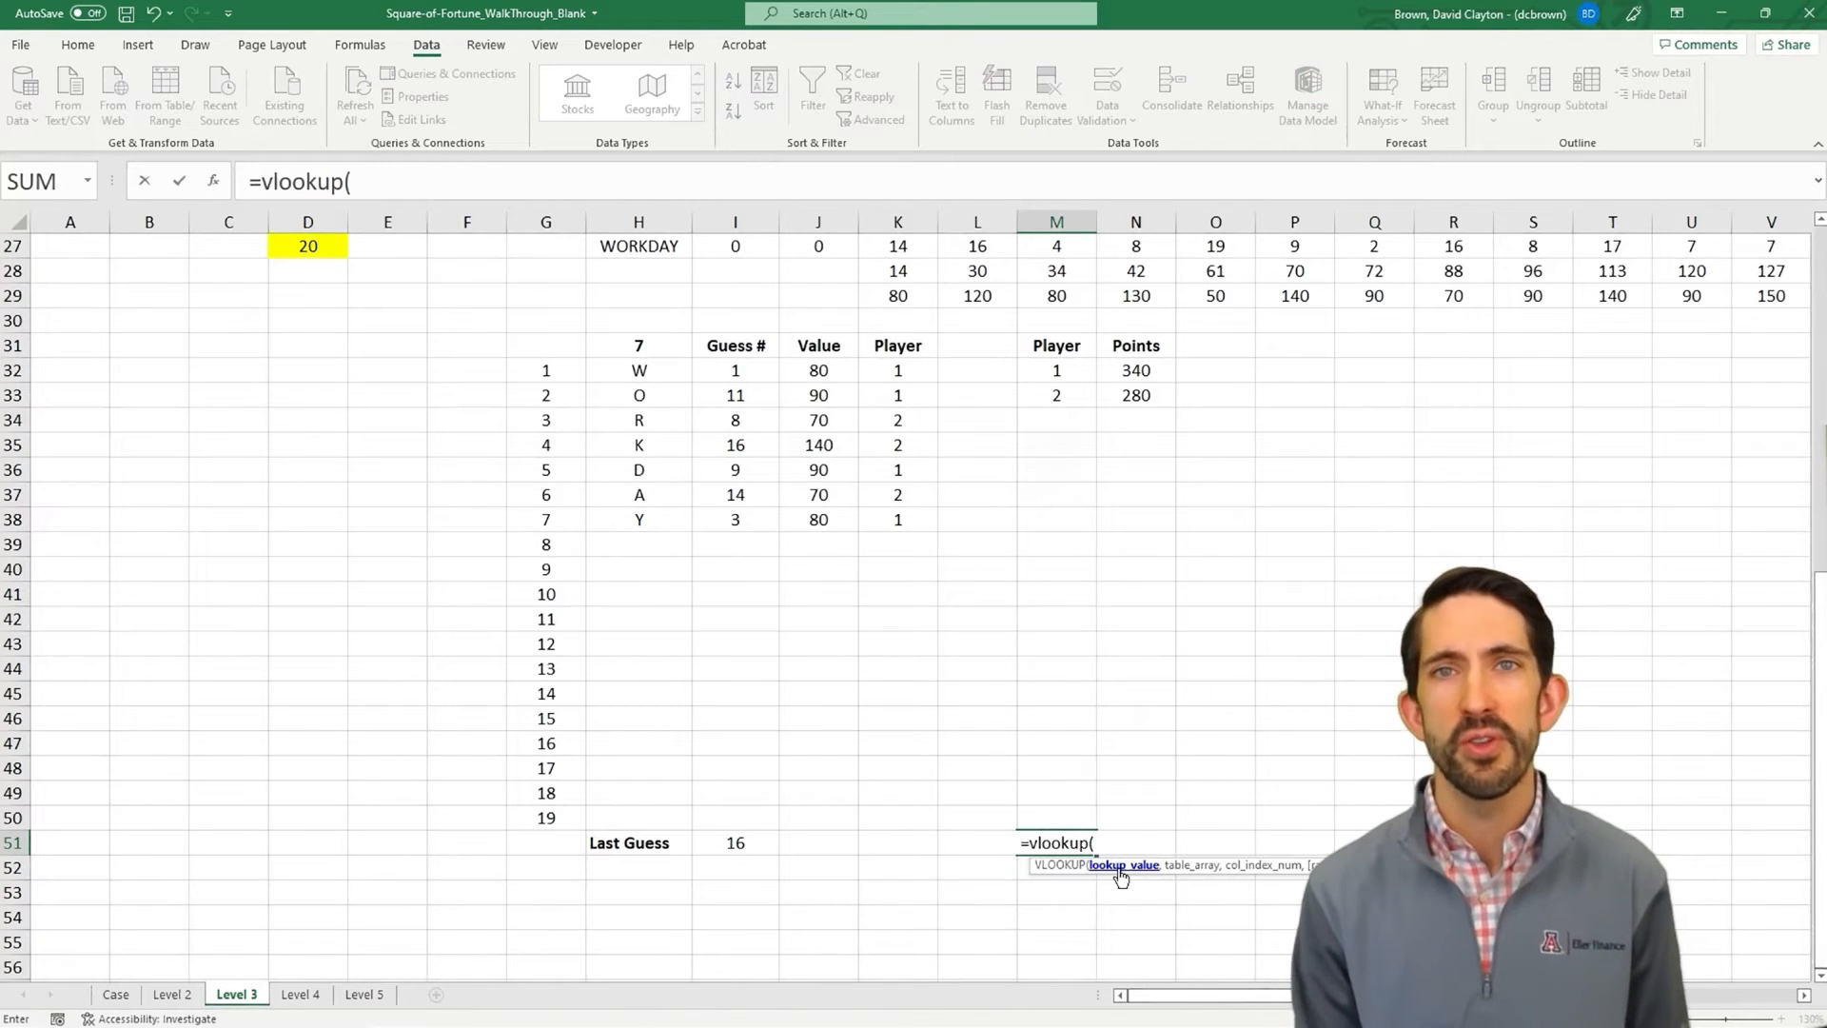
left_click(733, 846)
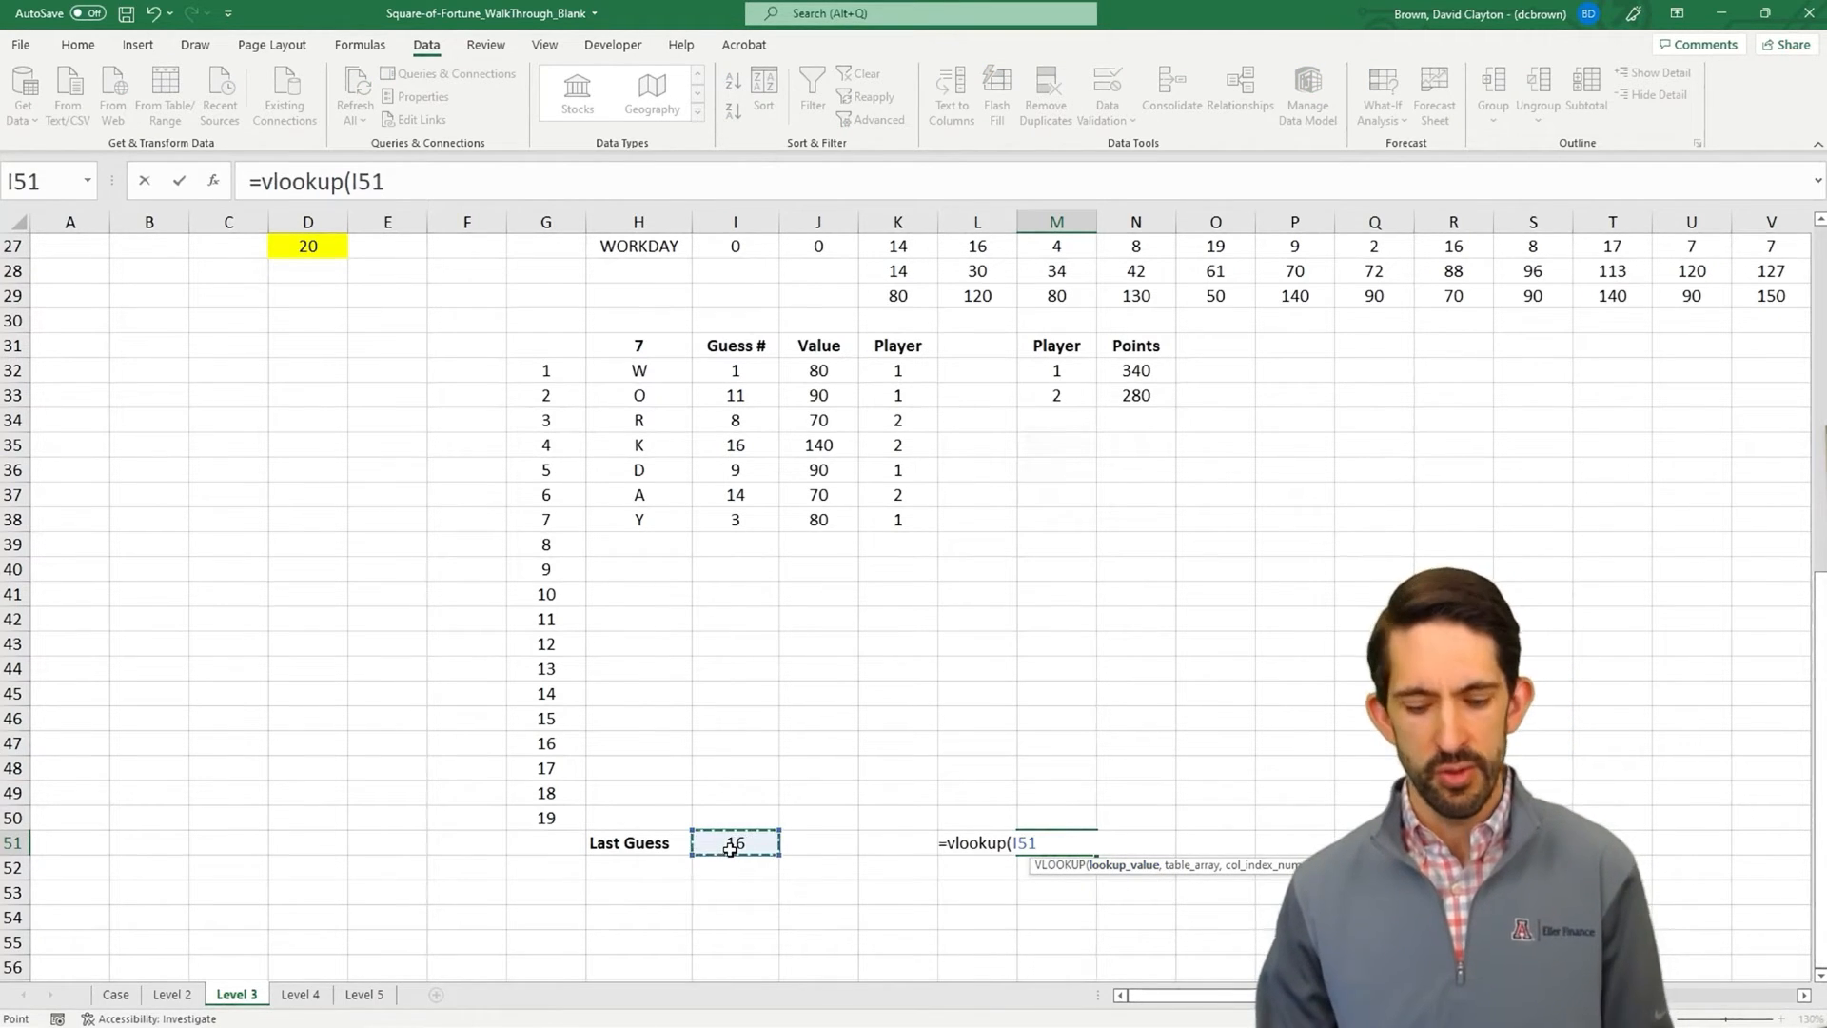
type(",")
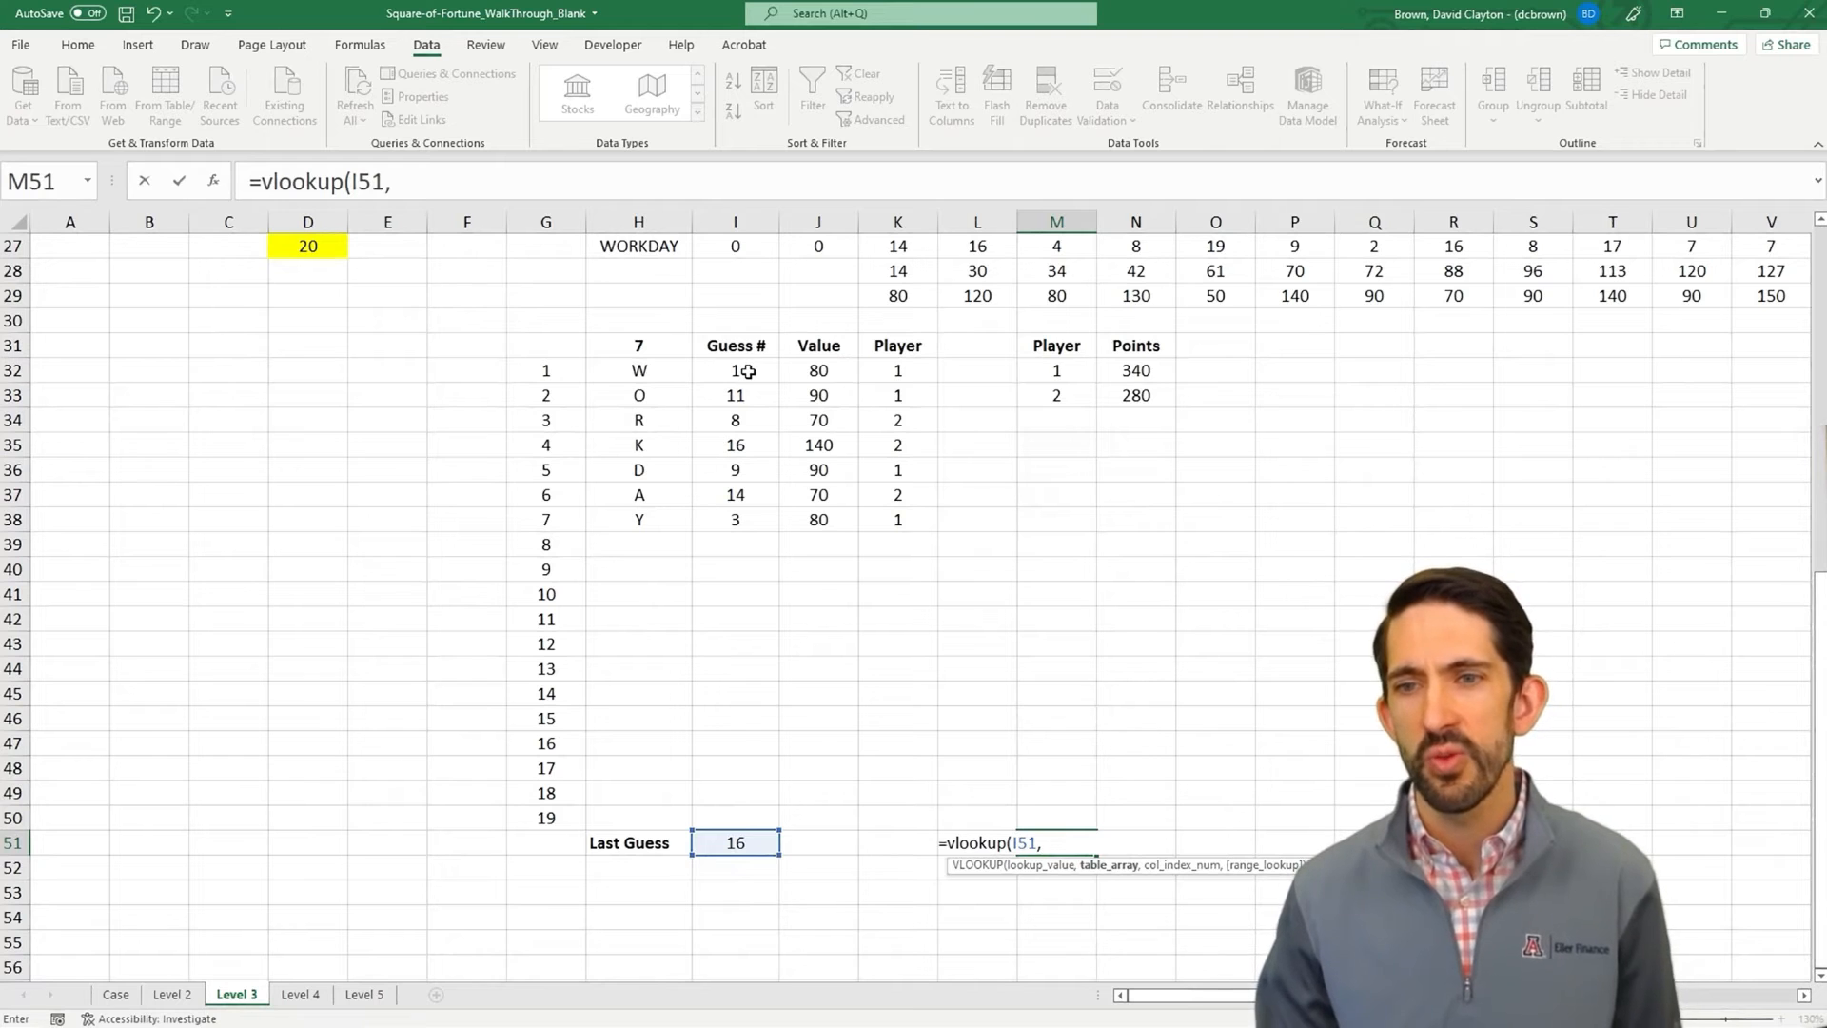
left_click_drag(748, 371, 898, 817)
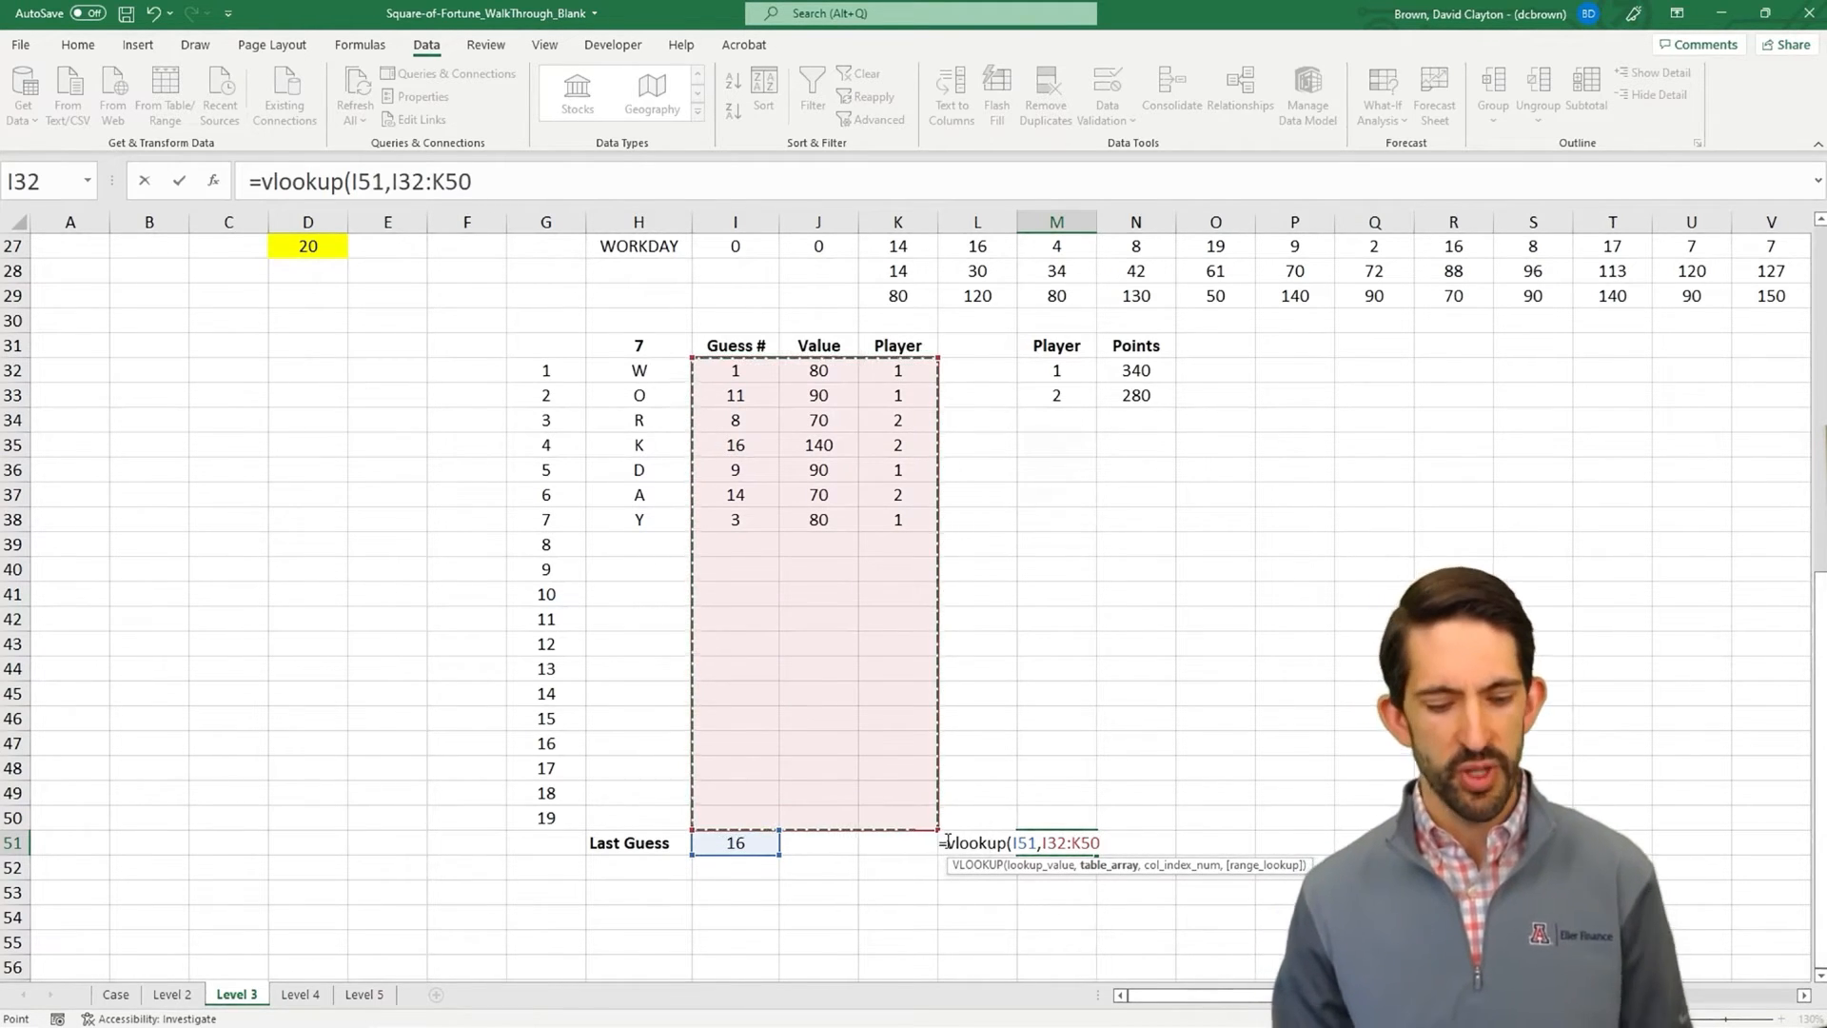
key("F4")
type(",3,false)")
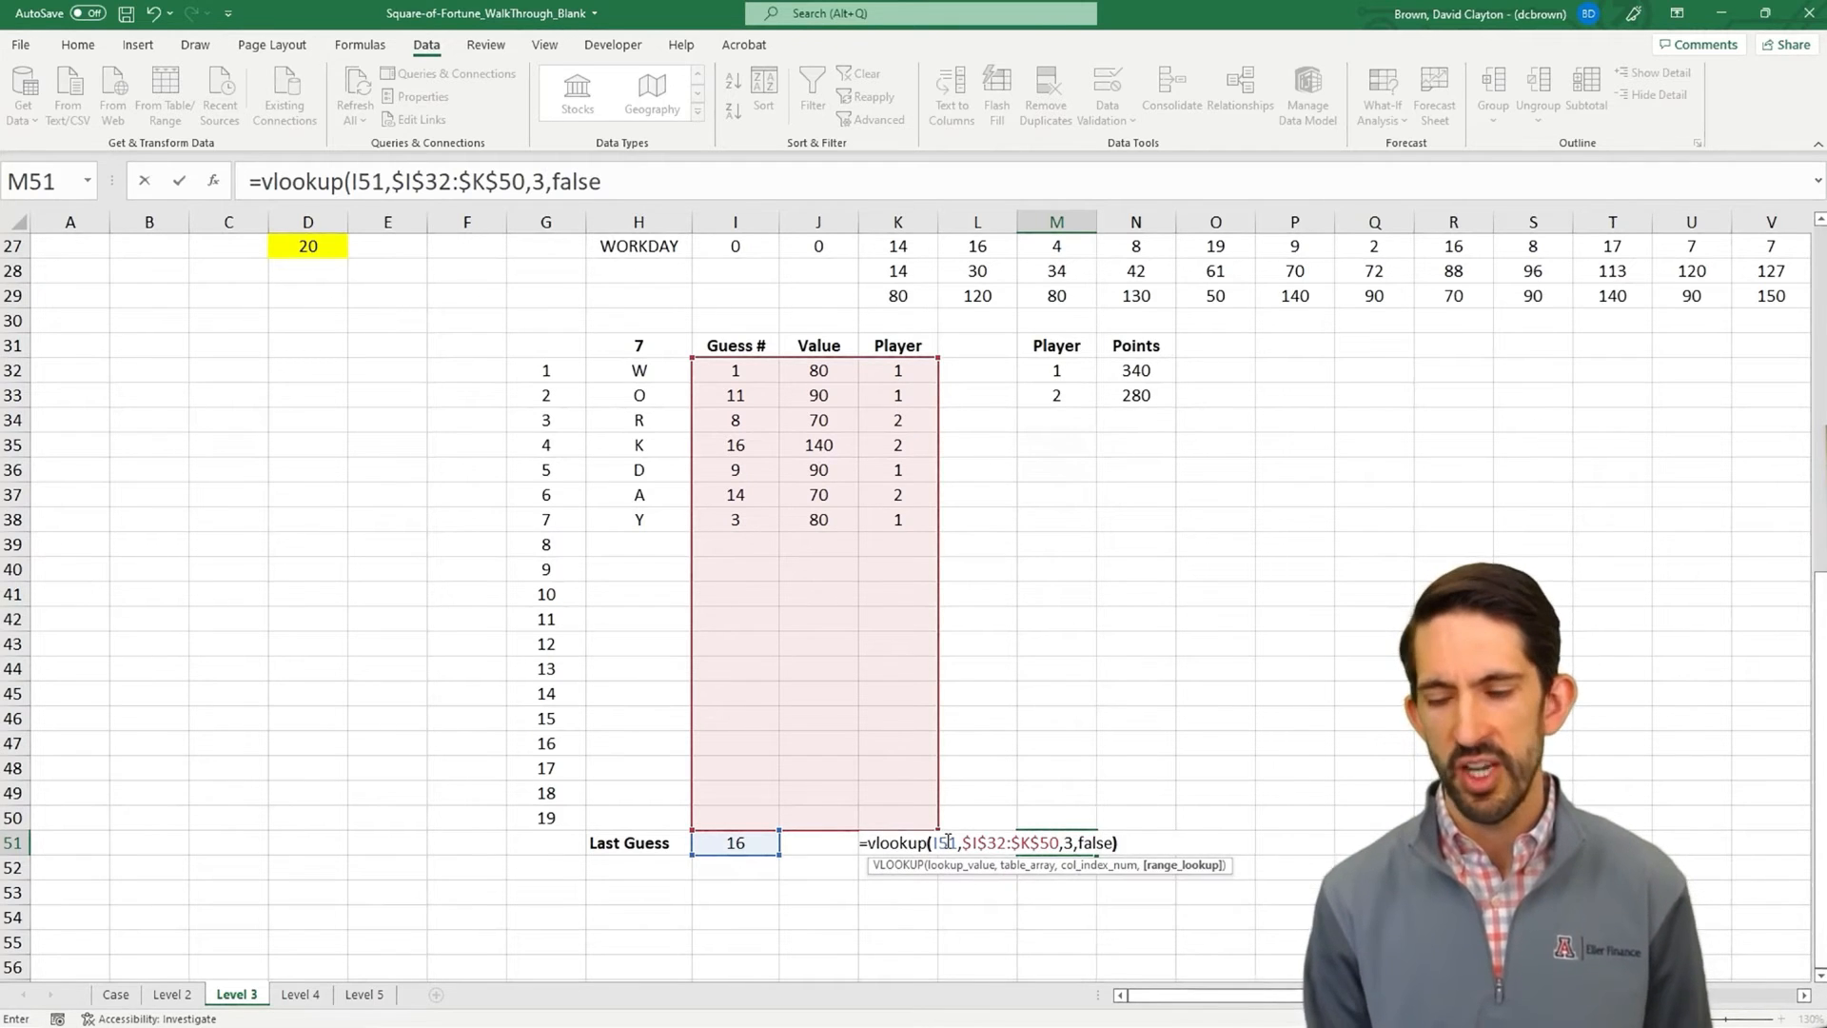
key("Return")
key("Up")
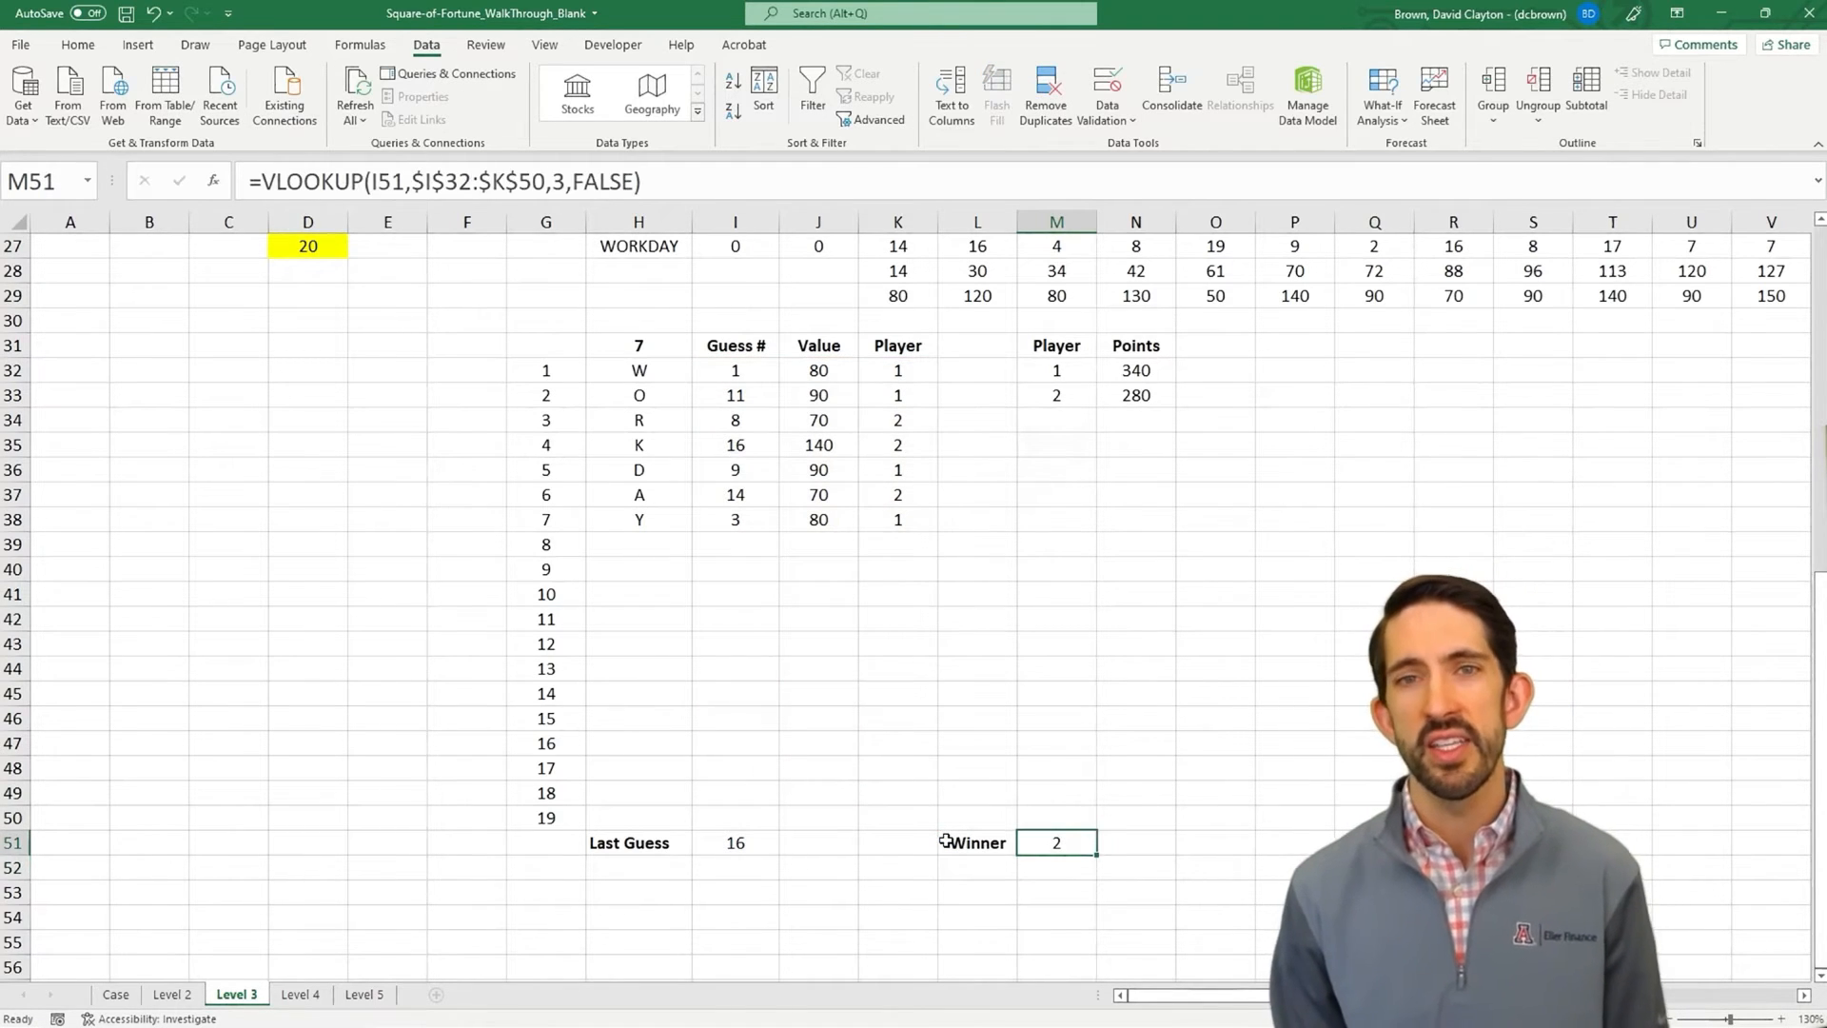
- Return the winner's points in N51 with =VLOOKUP(M51,$M$32:$N$33,2,FALSE)
key("Right")
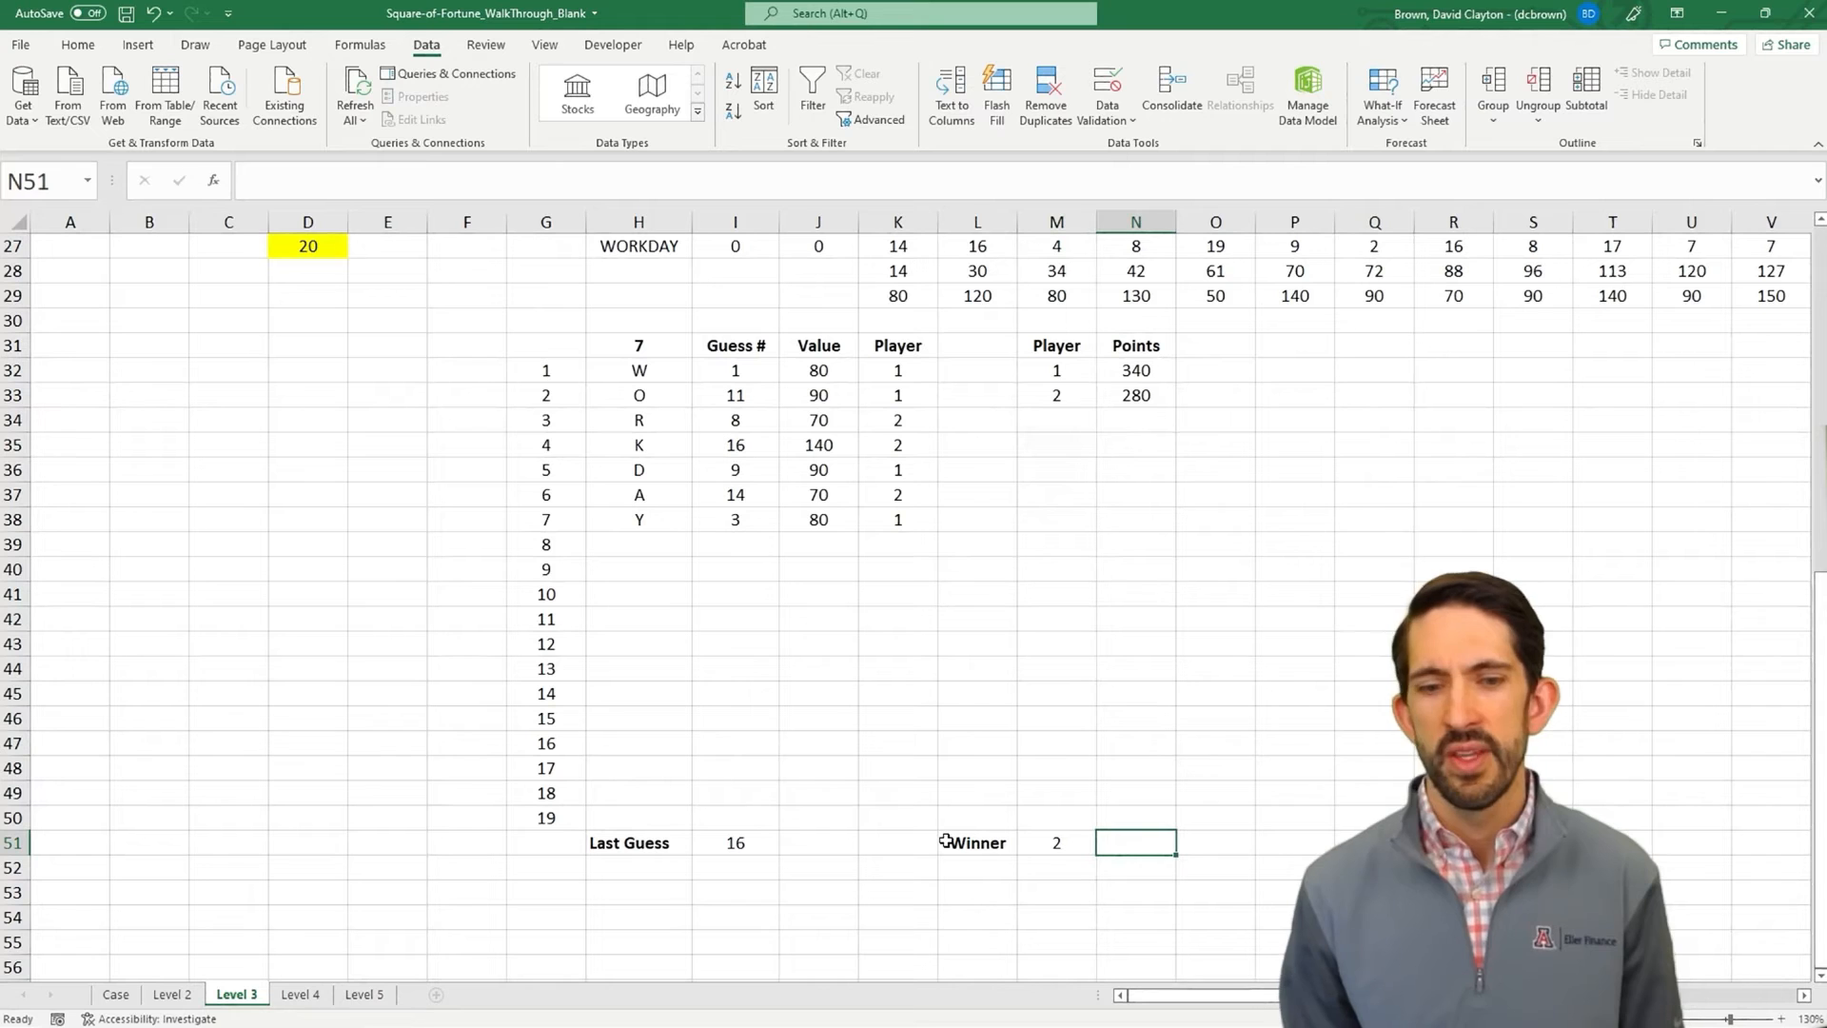
type("=")
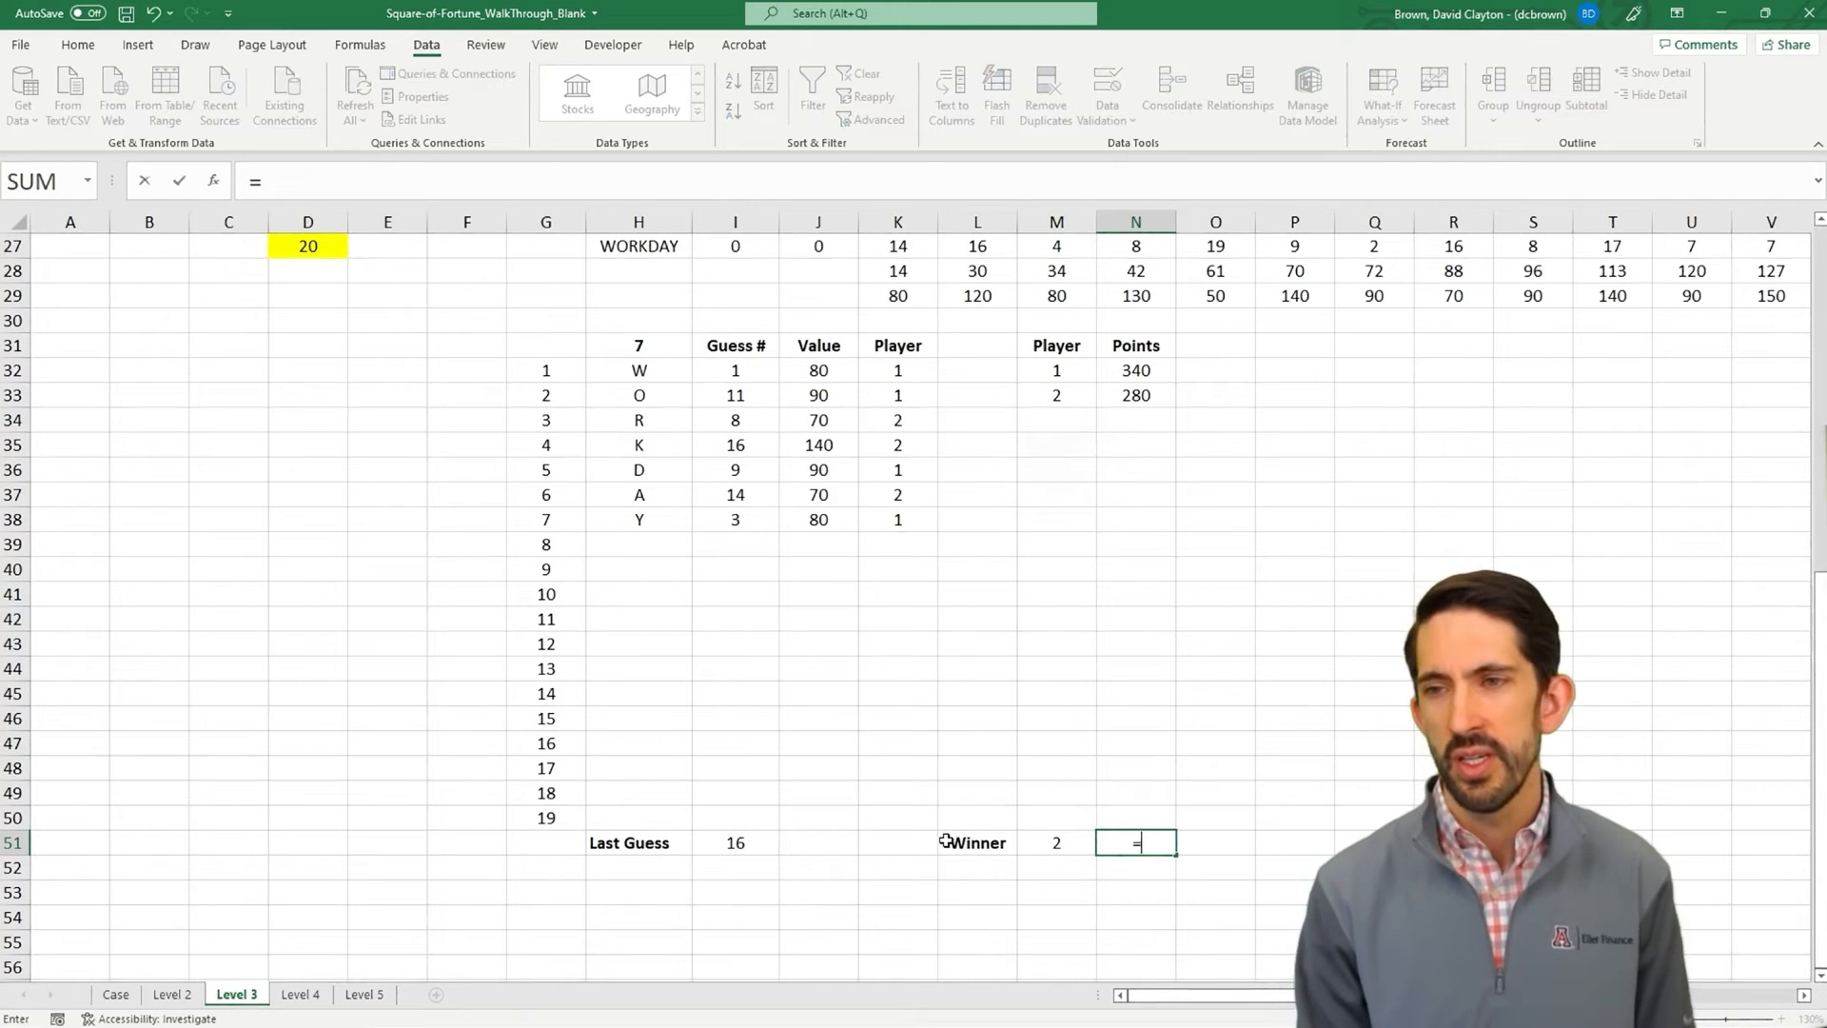
type("vlookup(")
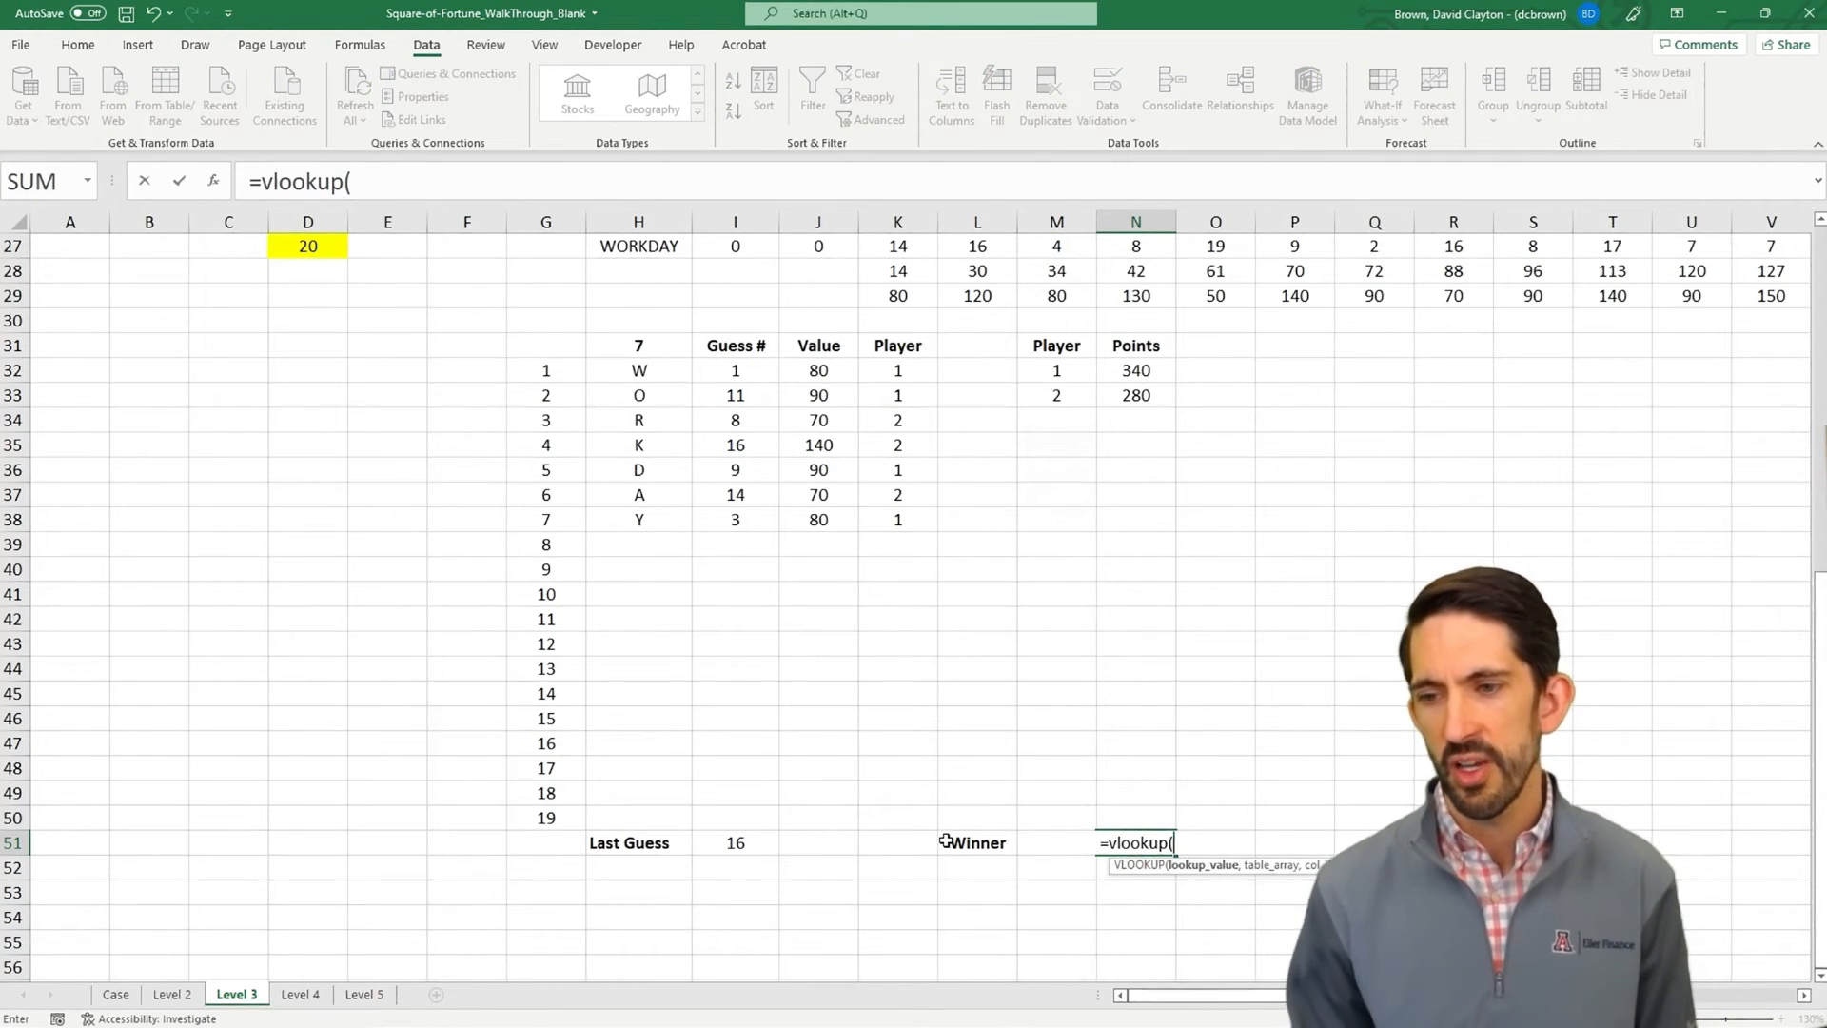
key("Left")
type(",")
scroll(945, 842, "up", 1)
left_click_drag(1047, 473, 1107, 492)
key("F4")
type(",2,false")
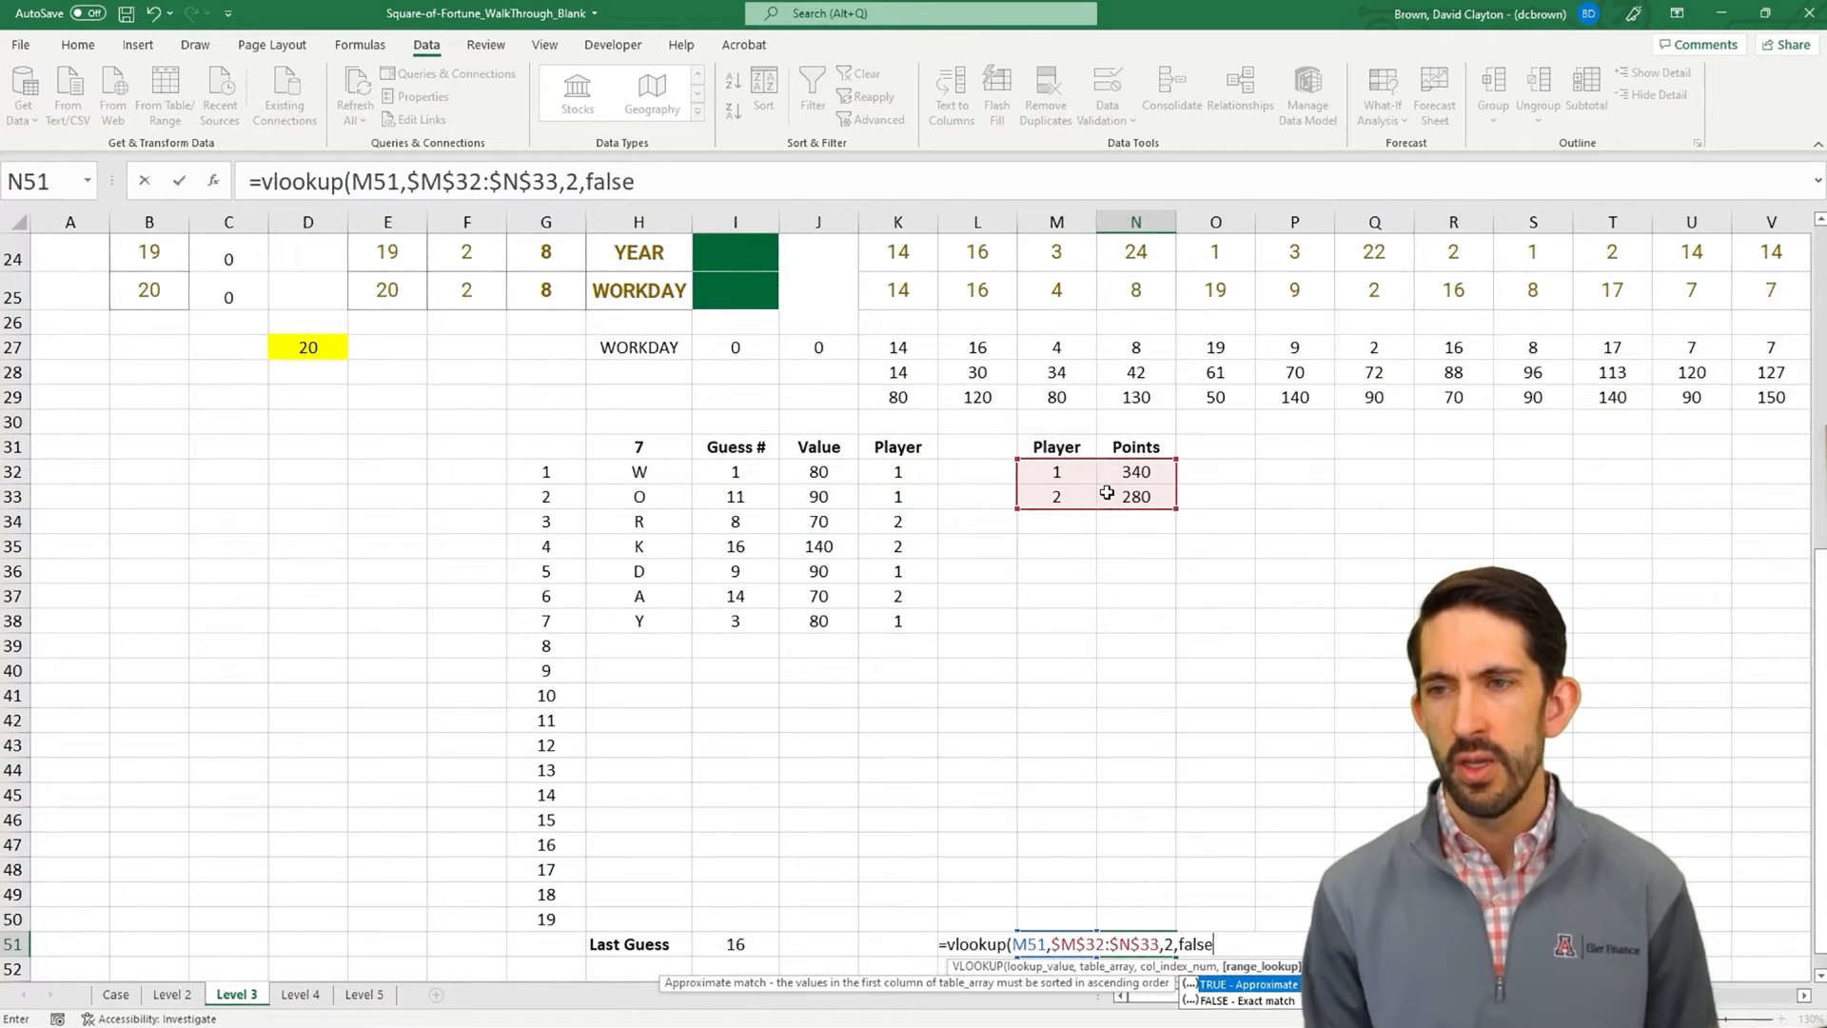
key("Return")
key("Up")
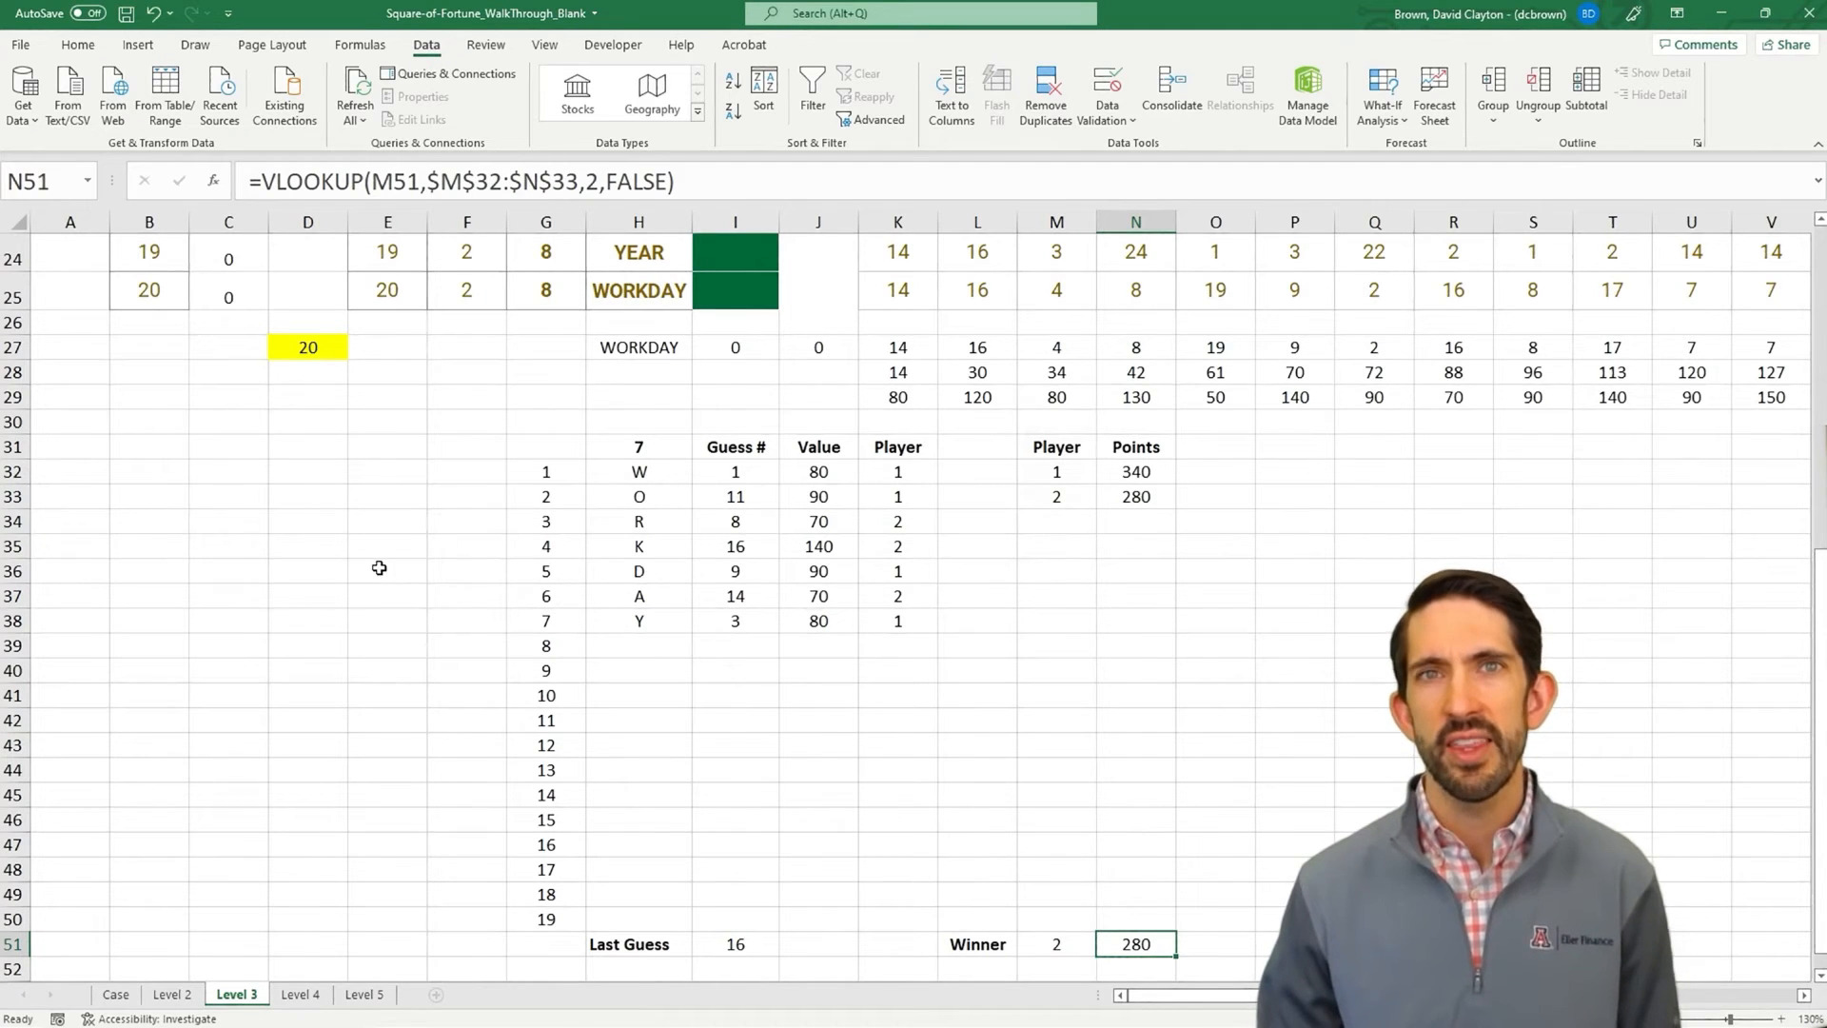
- Link the data table's output cell C5 to the winner's points with =N51
scroll(381, 569, "up", 8)
left_click(242, 355)
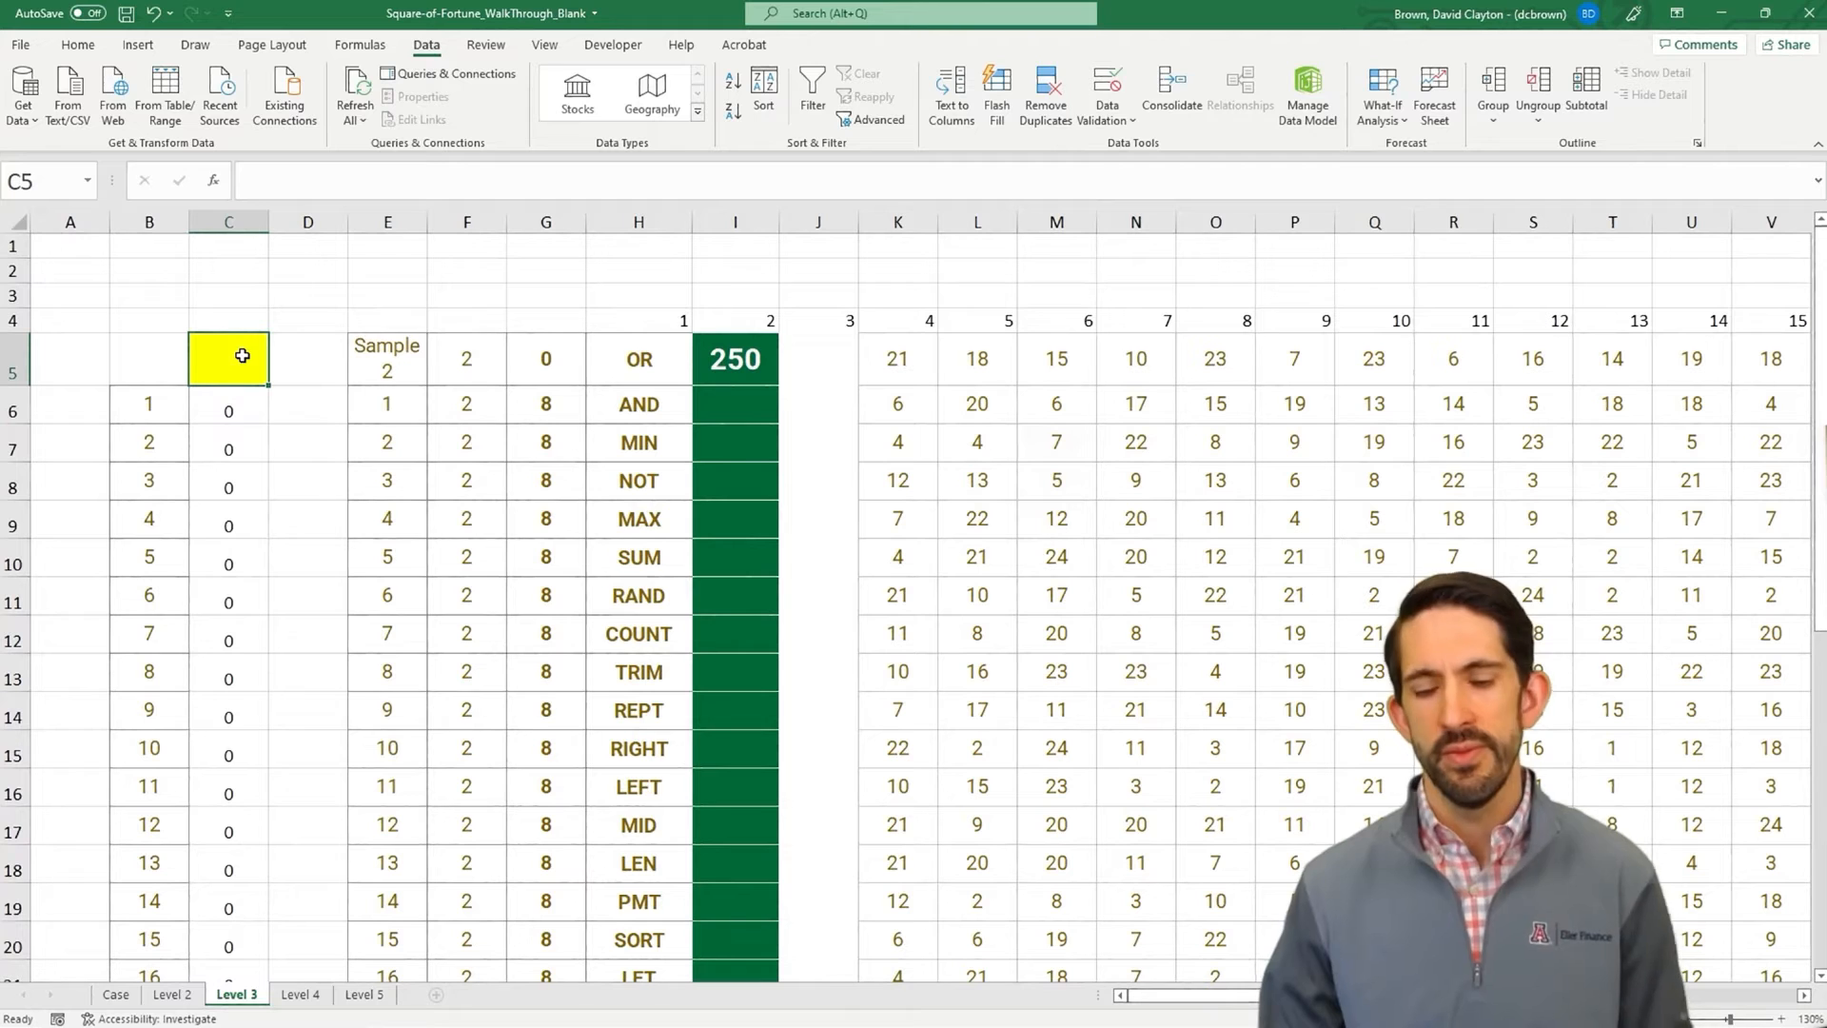
type("=")
scroll(809, 633, "down", 8)
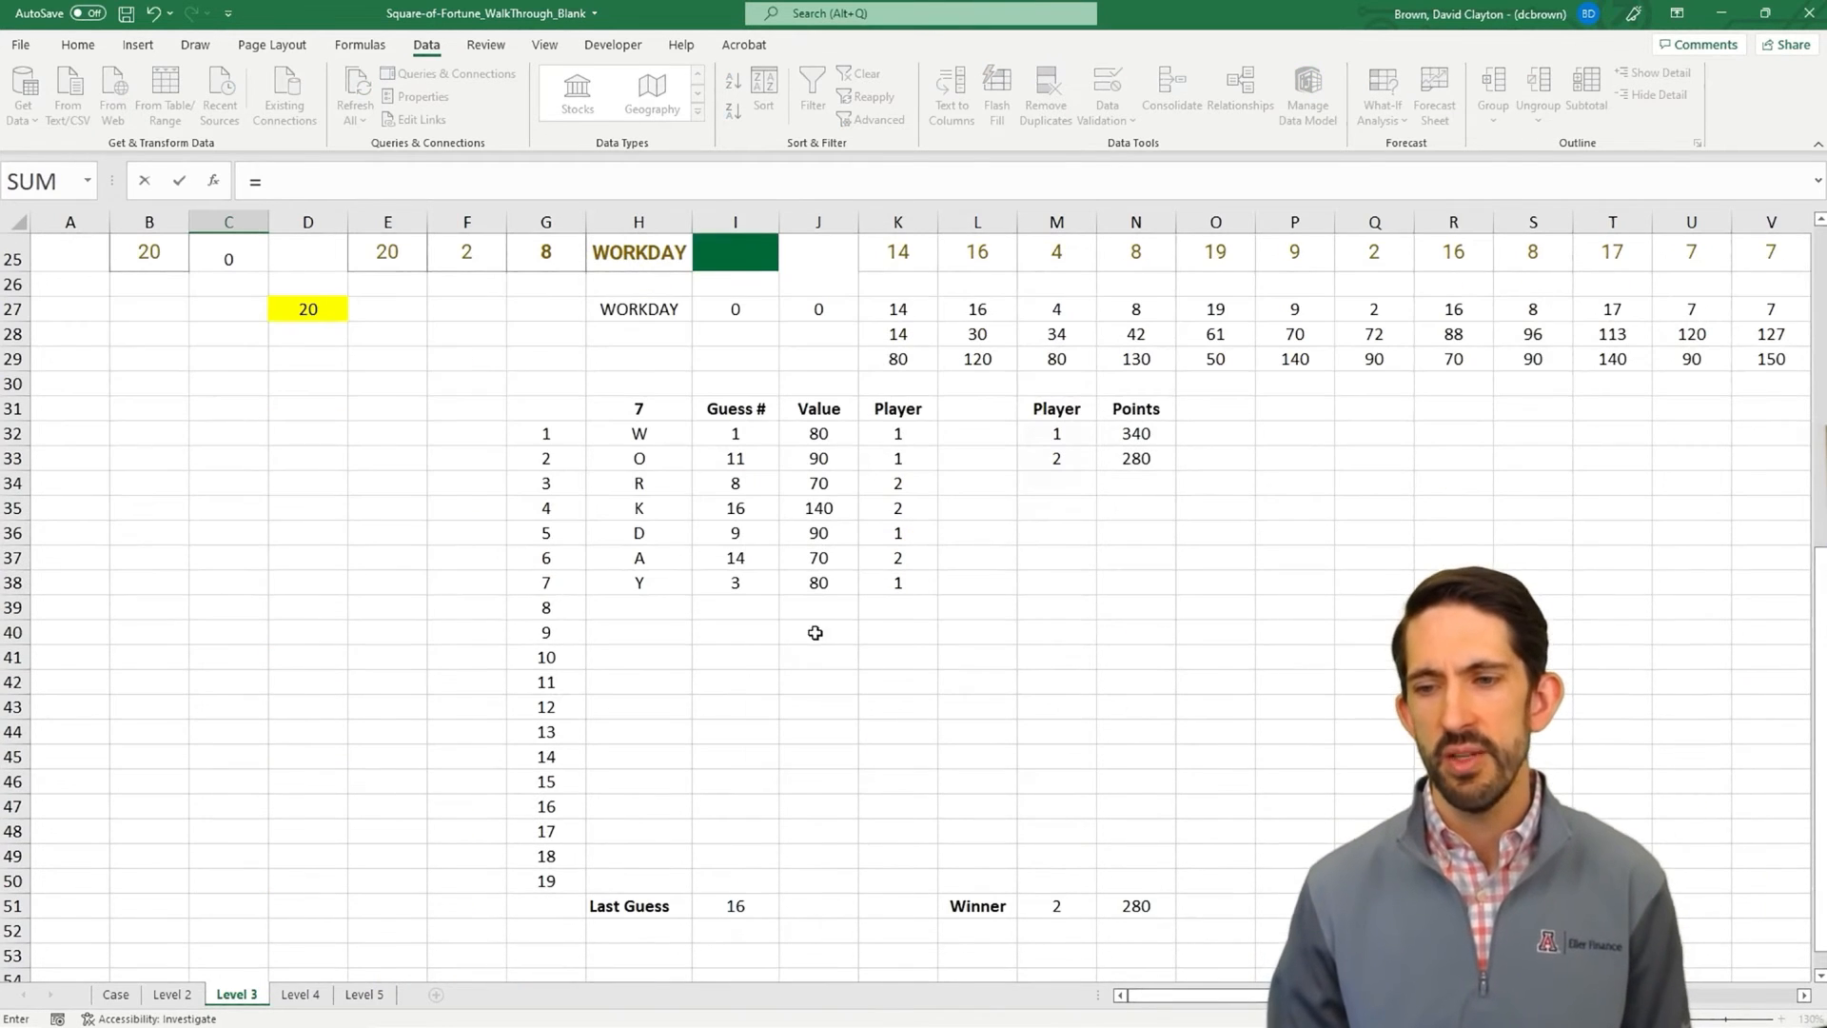
left_click(1142, 907)
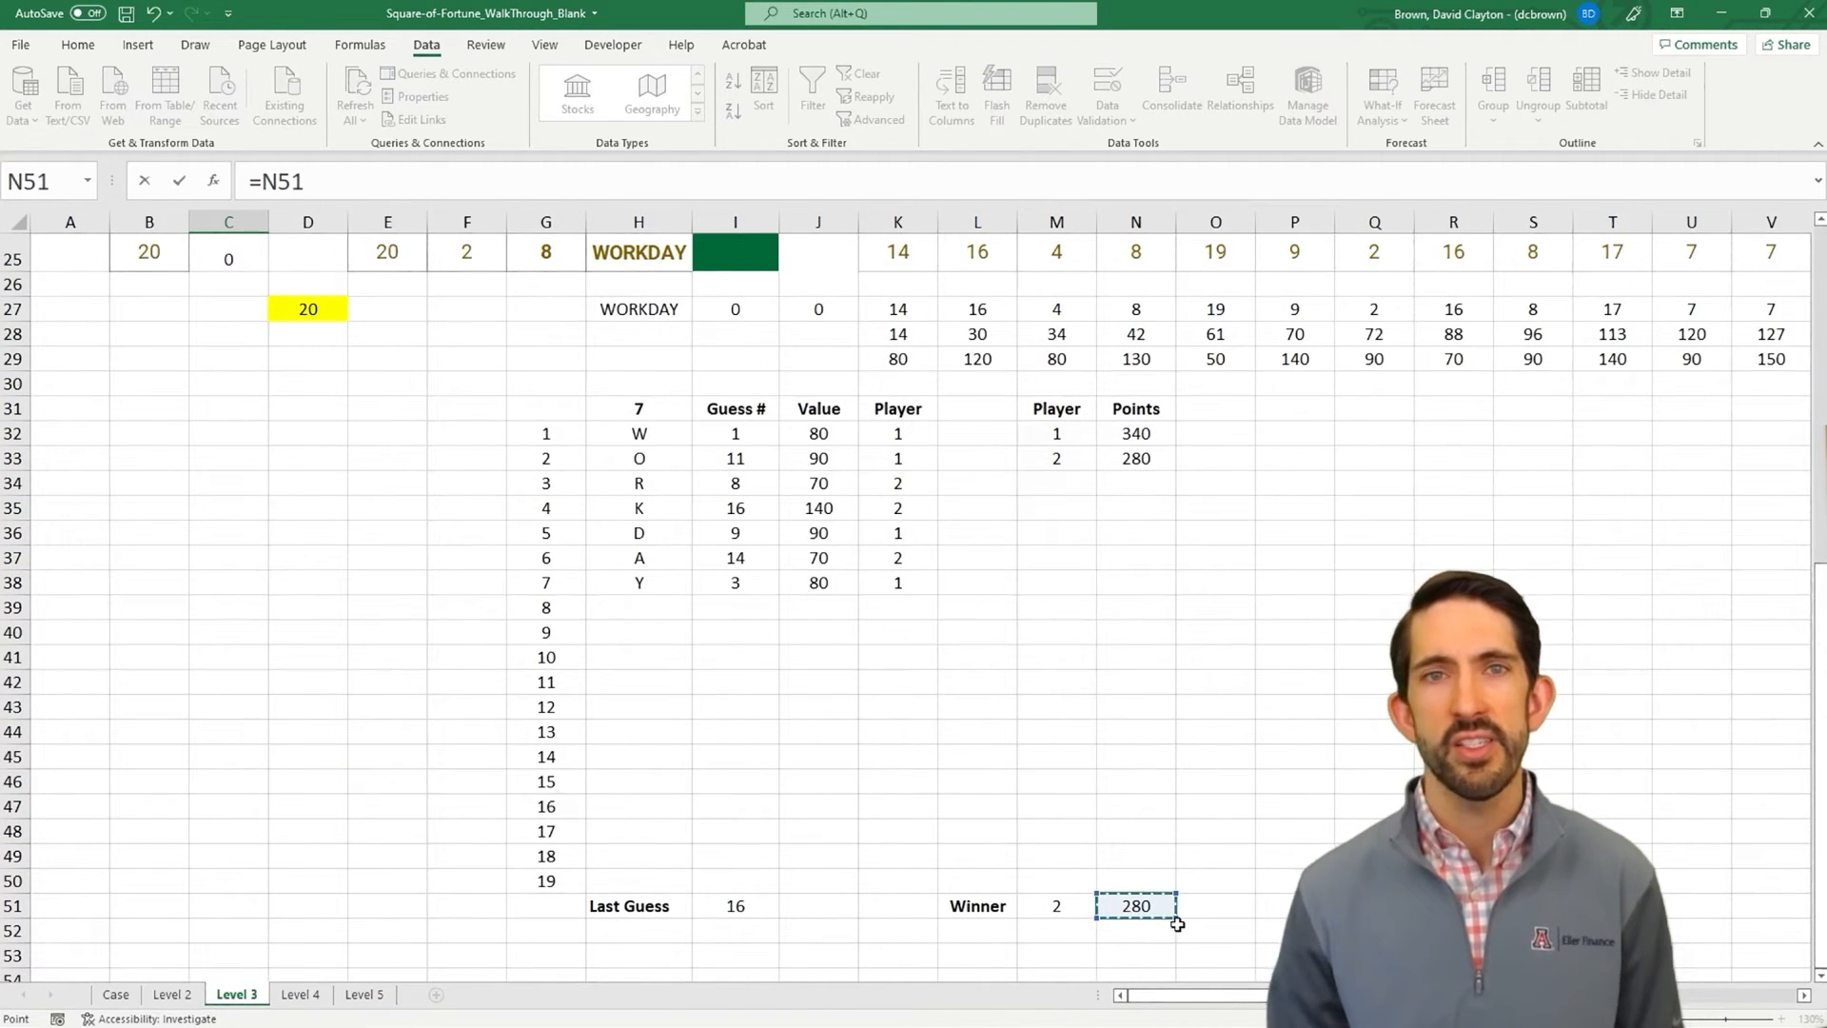
key("Return")
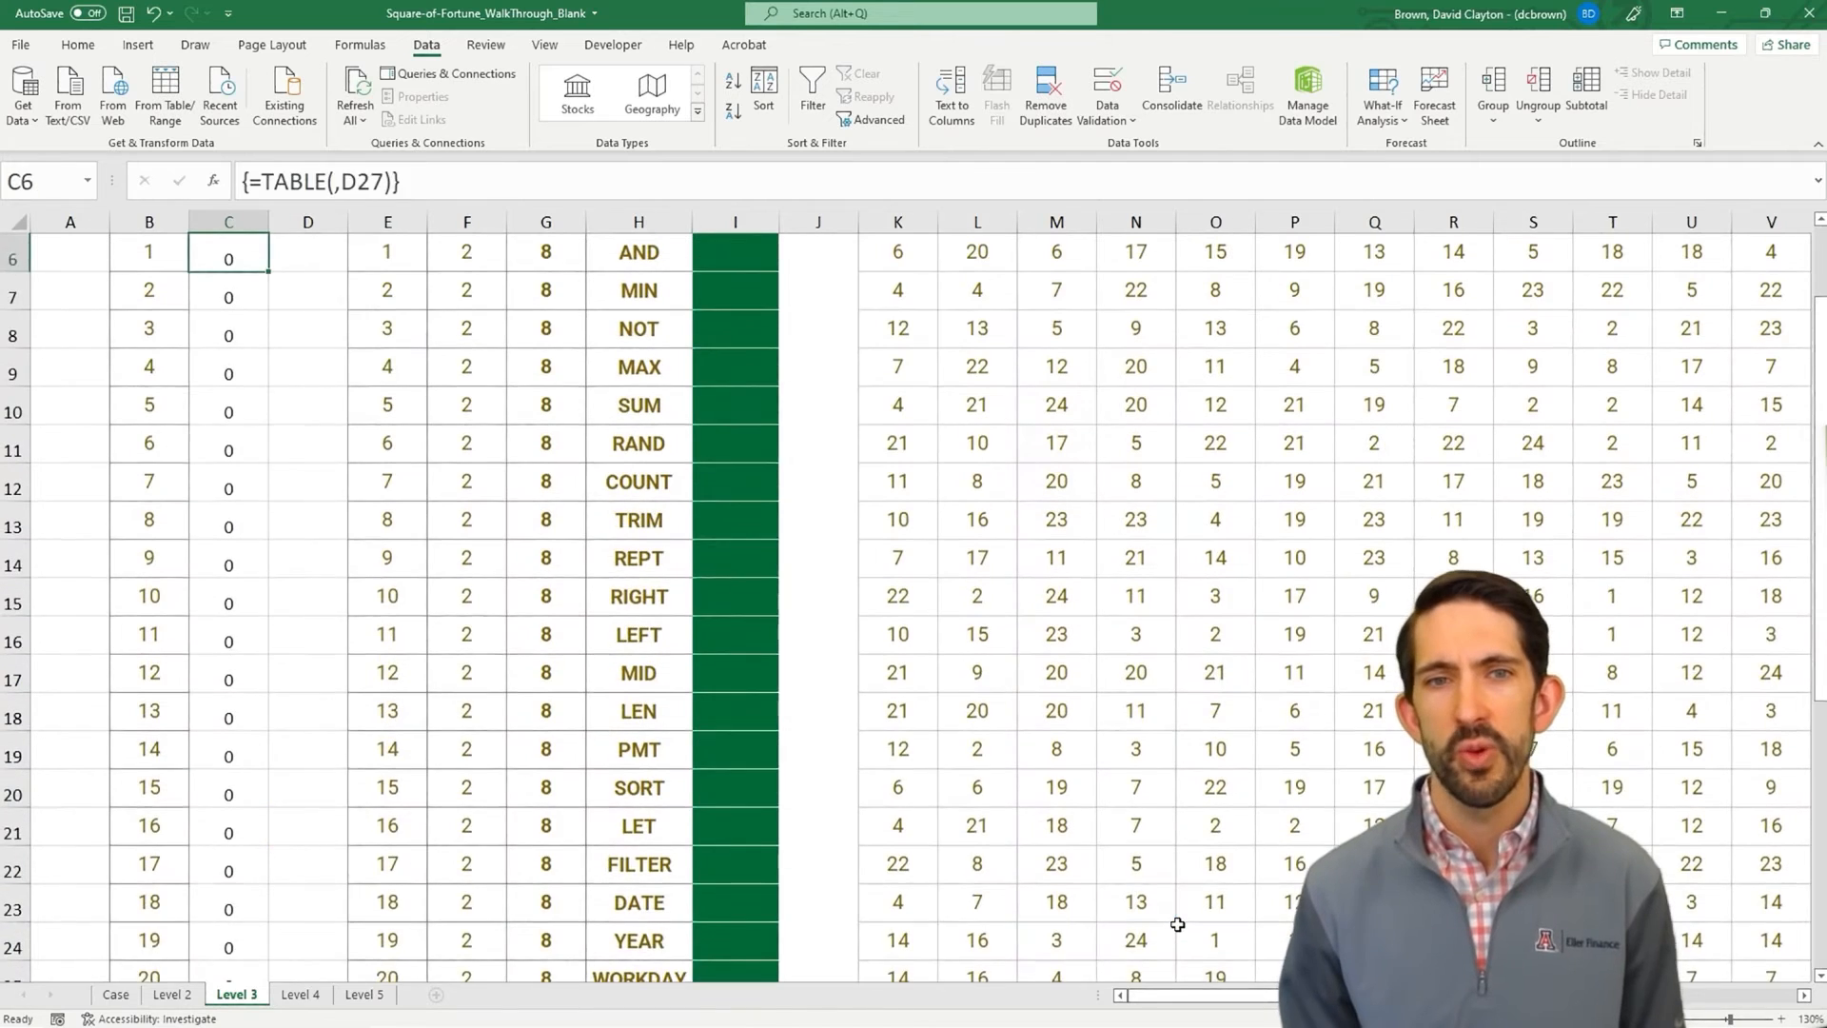
key("Up")
scroll(904, 815, "up", 2)
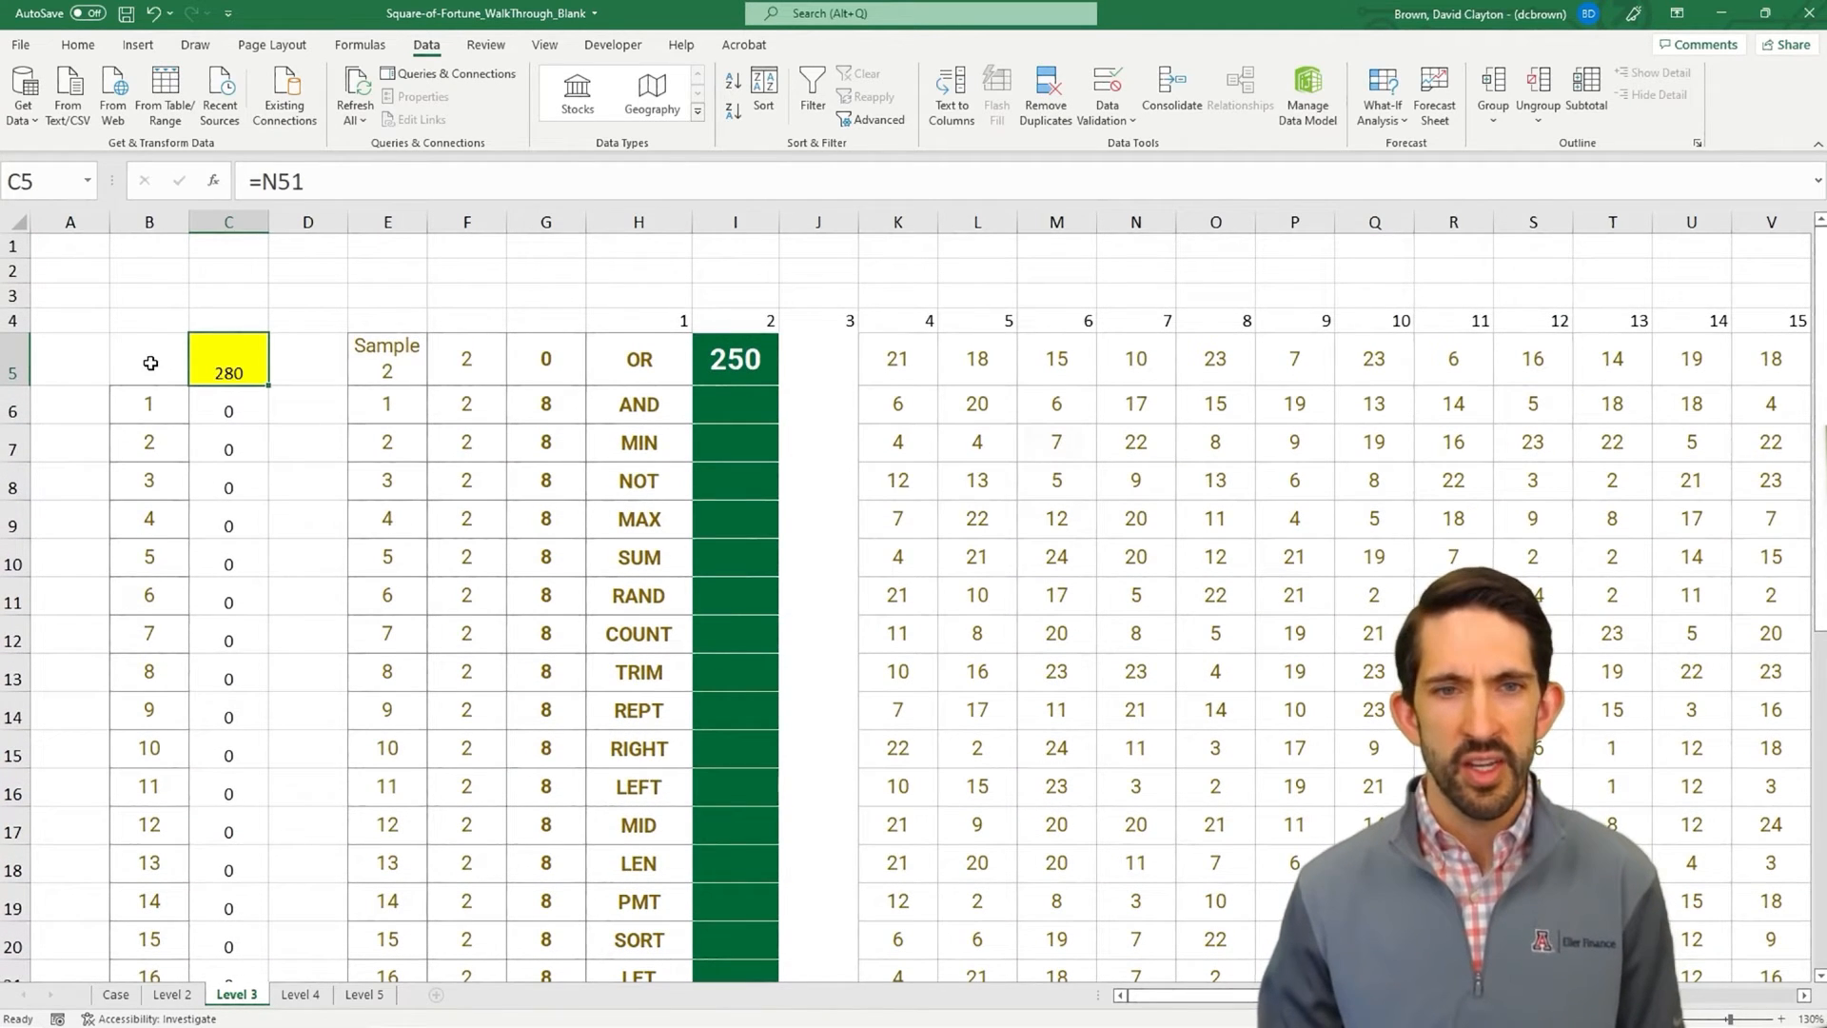
- Recalculate the workbook to fill the data table under C5 with each game's result
left_click(147, 401)
key("shift+Right")
key("Up")
key("shift+Right")
left_click(226, 415)
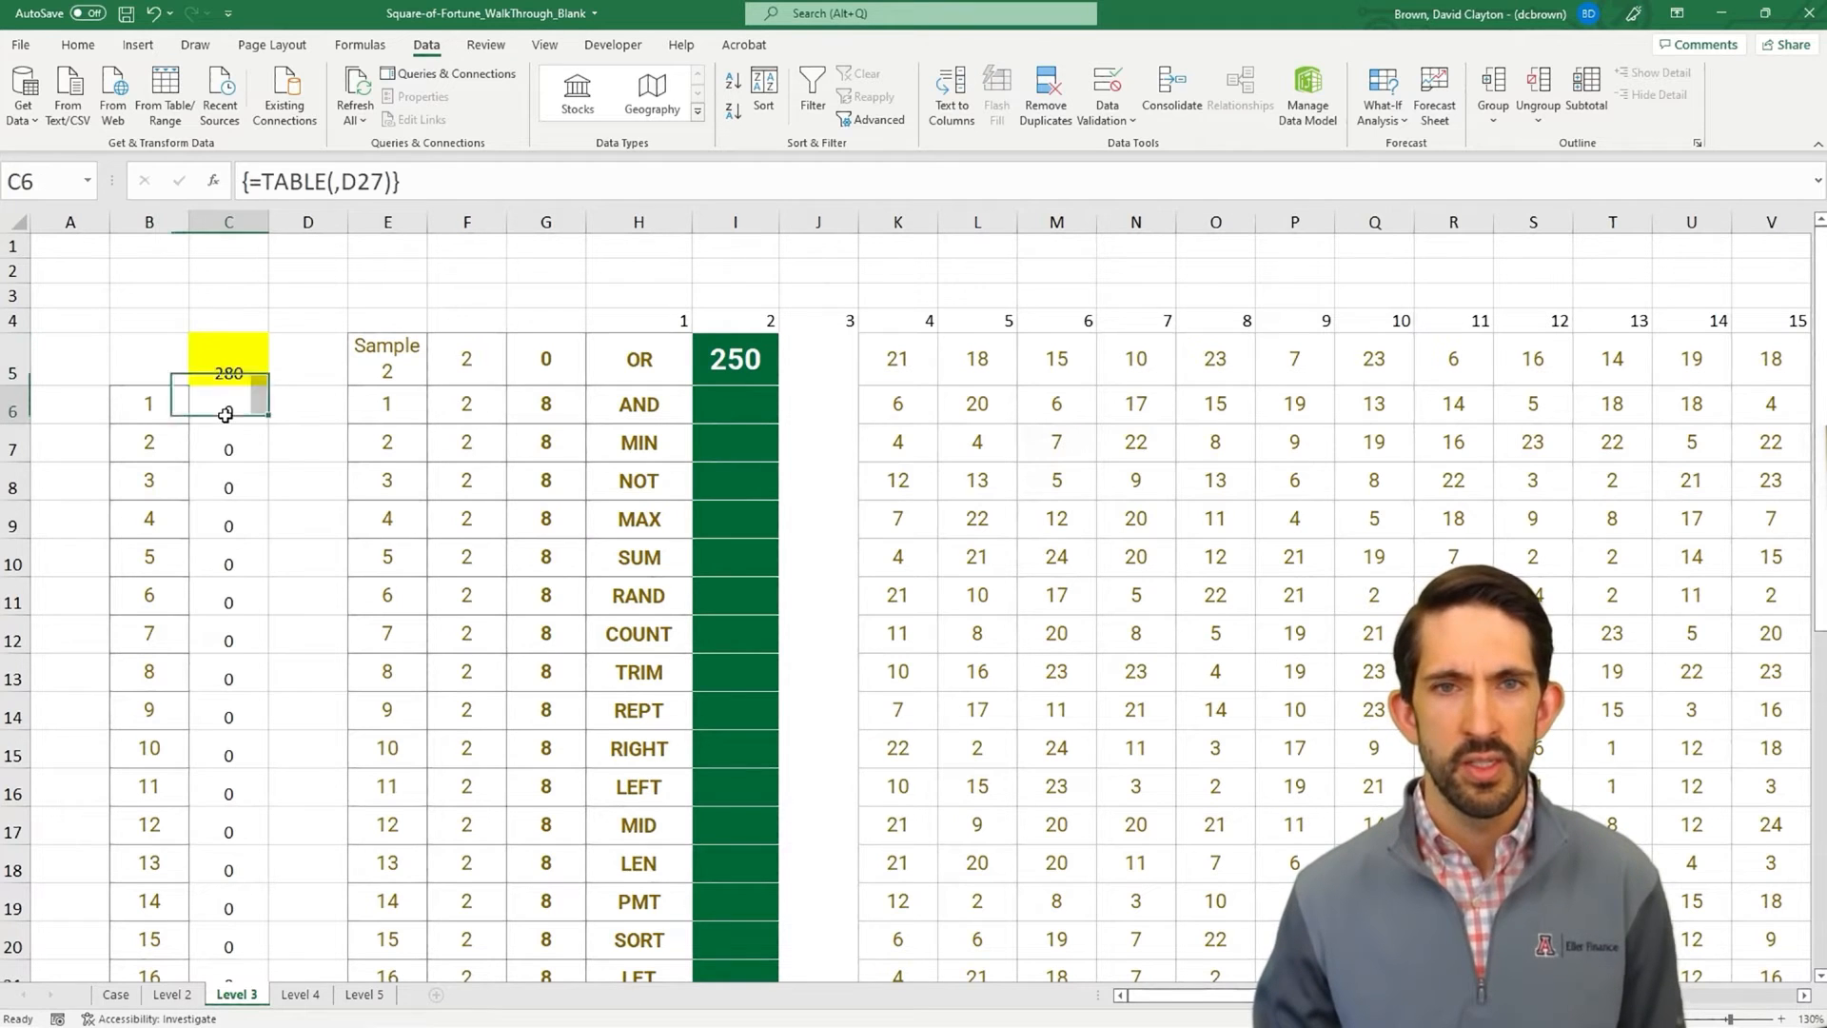
key("F9")
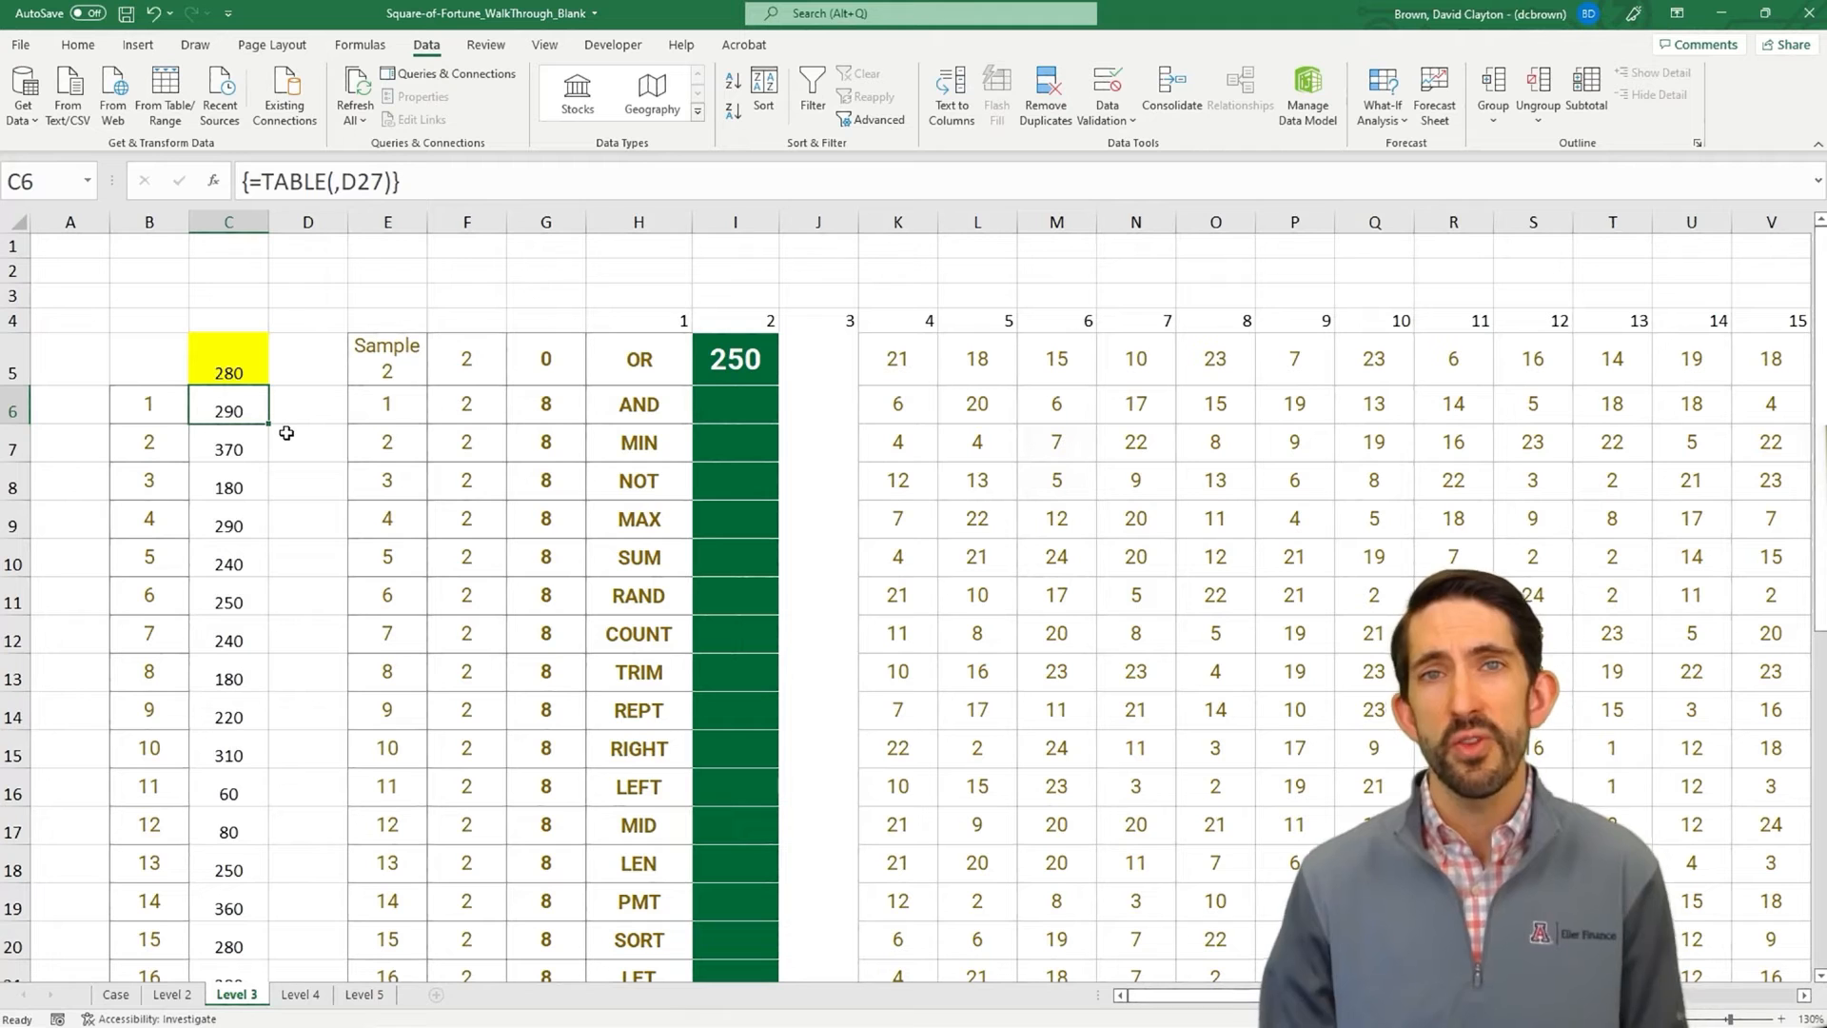
left_click(234, 376)
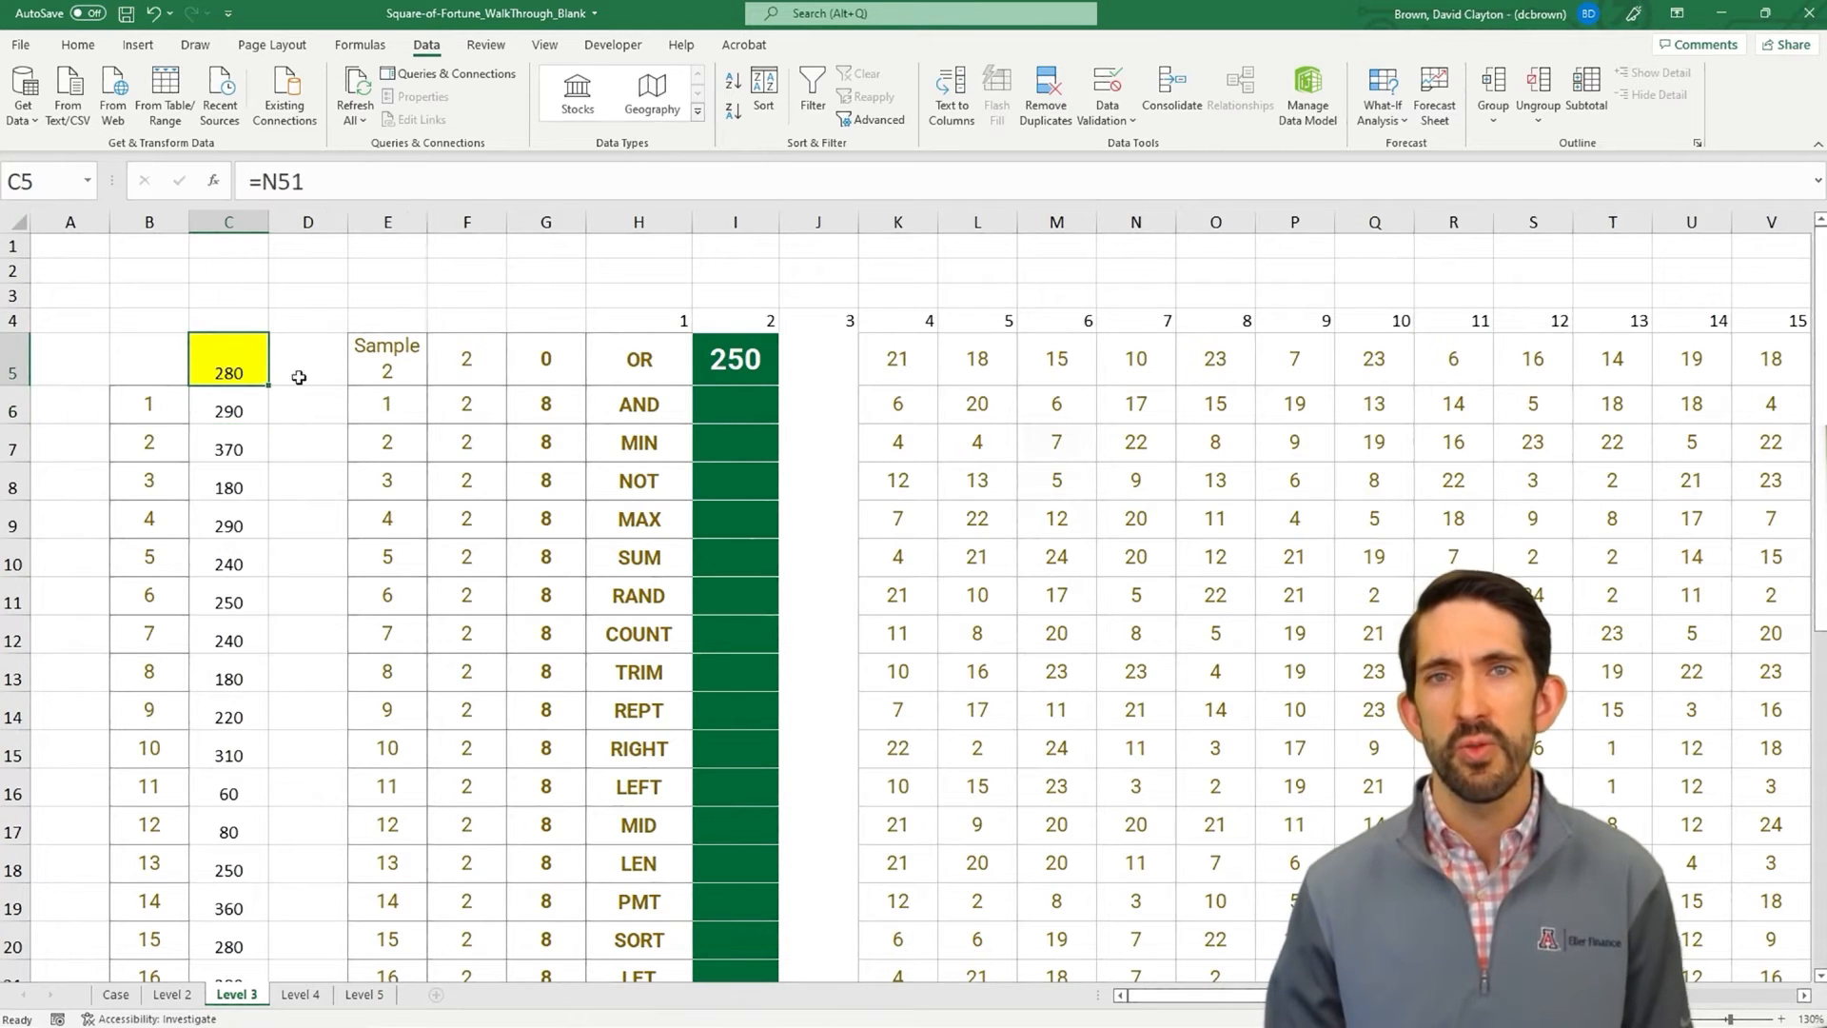
- Set the game number in D27 to 0 and compare the sample answer in I27 with the winner's points in N51
scroll(327, 421, "down", 6)
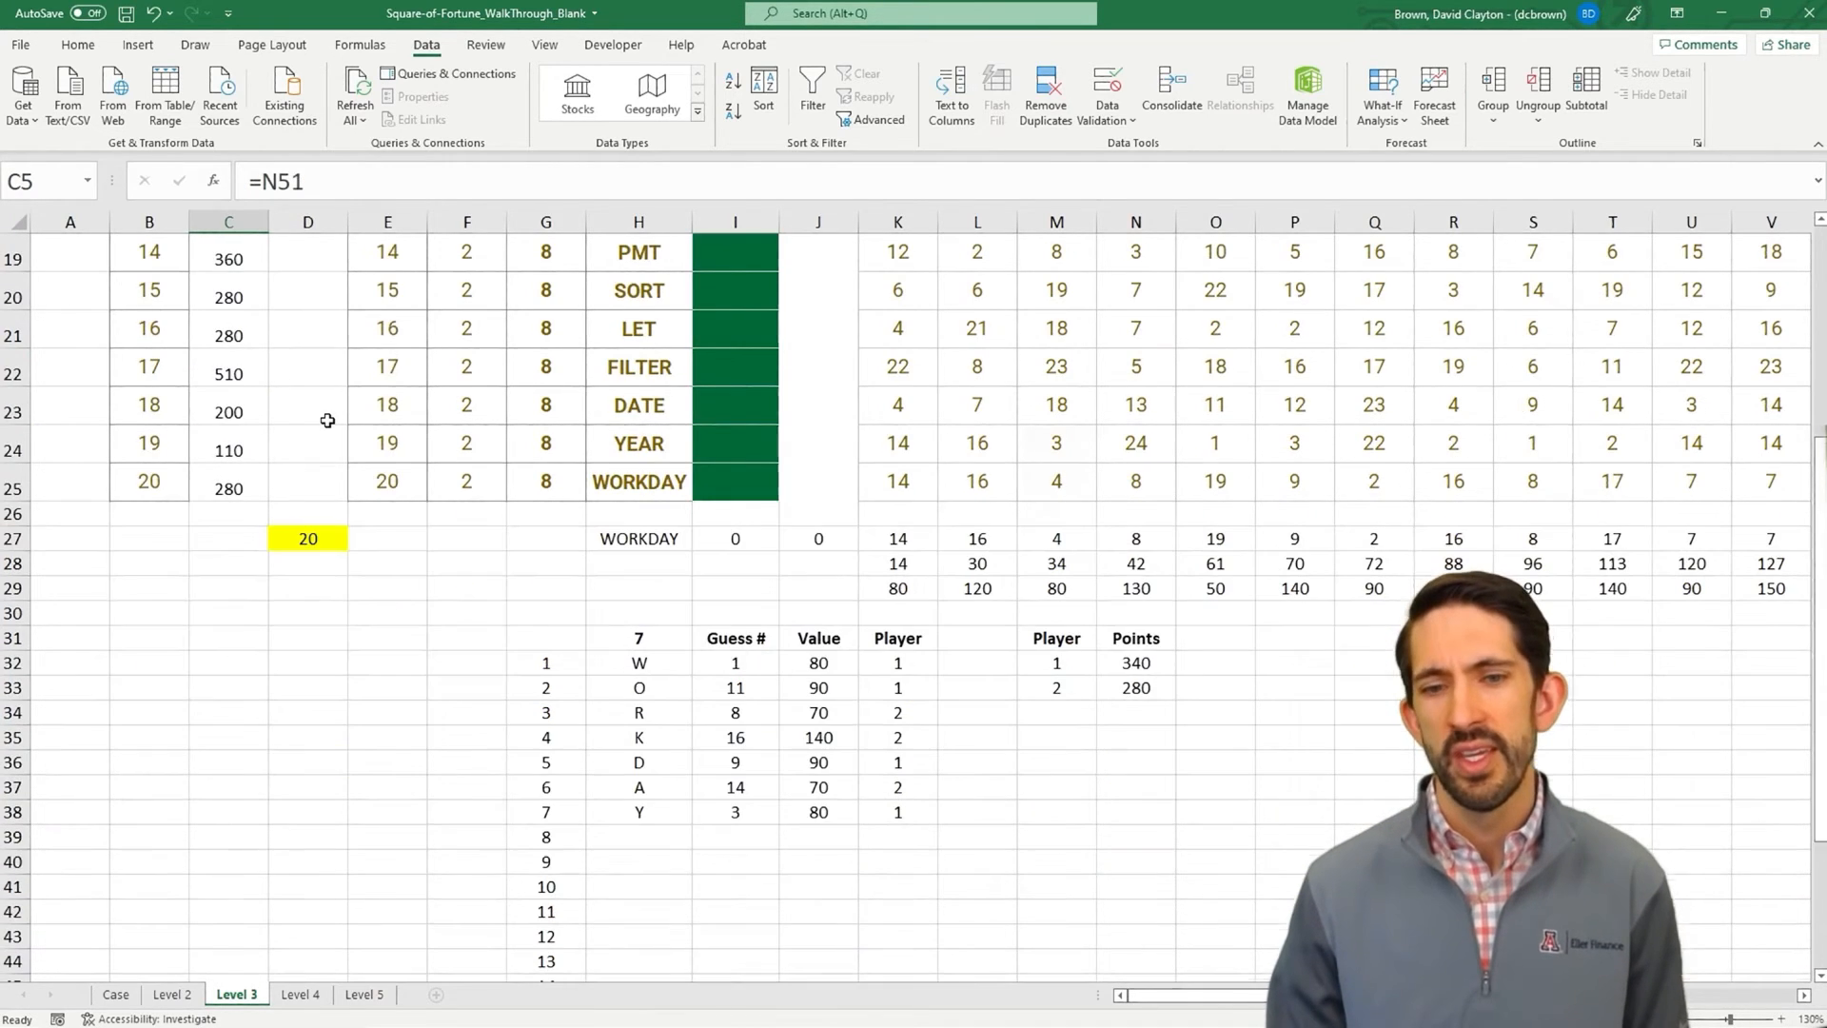
left_click(314, 534)
scroll(380, 573, "down", 1)
scroll(379, 573, "down", 1)
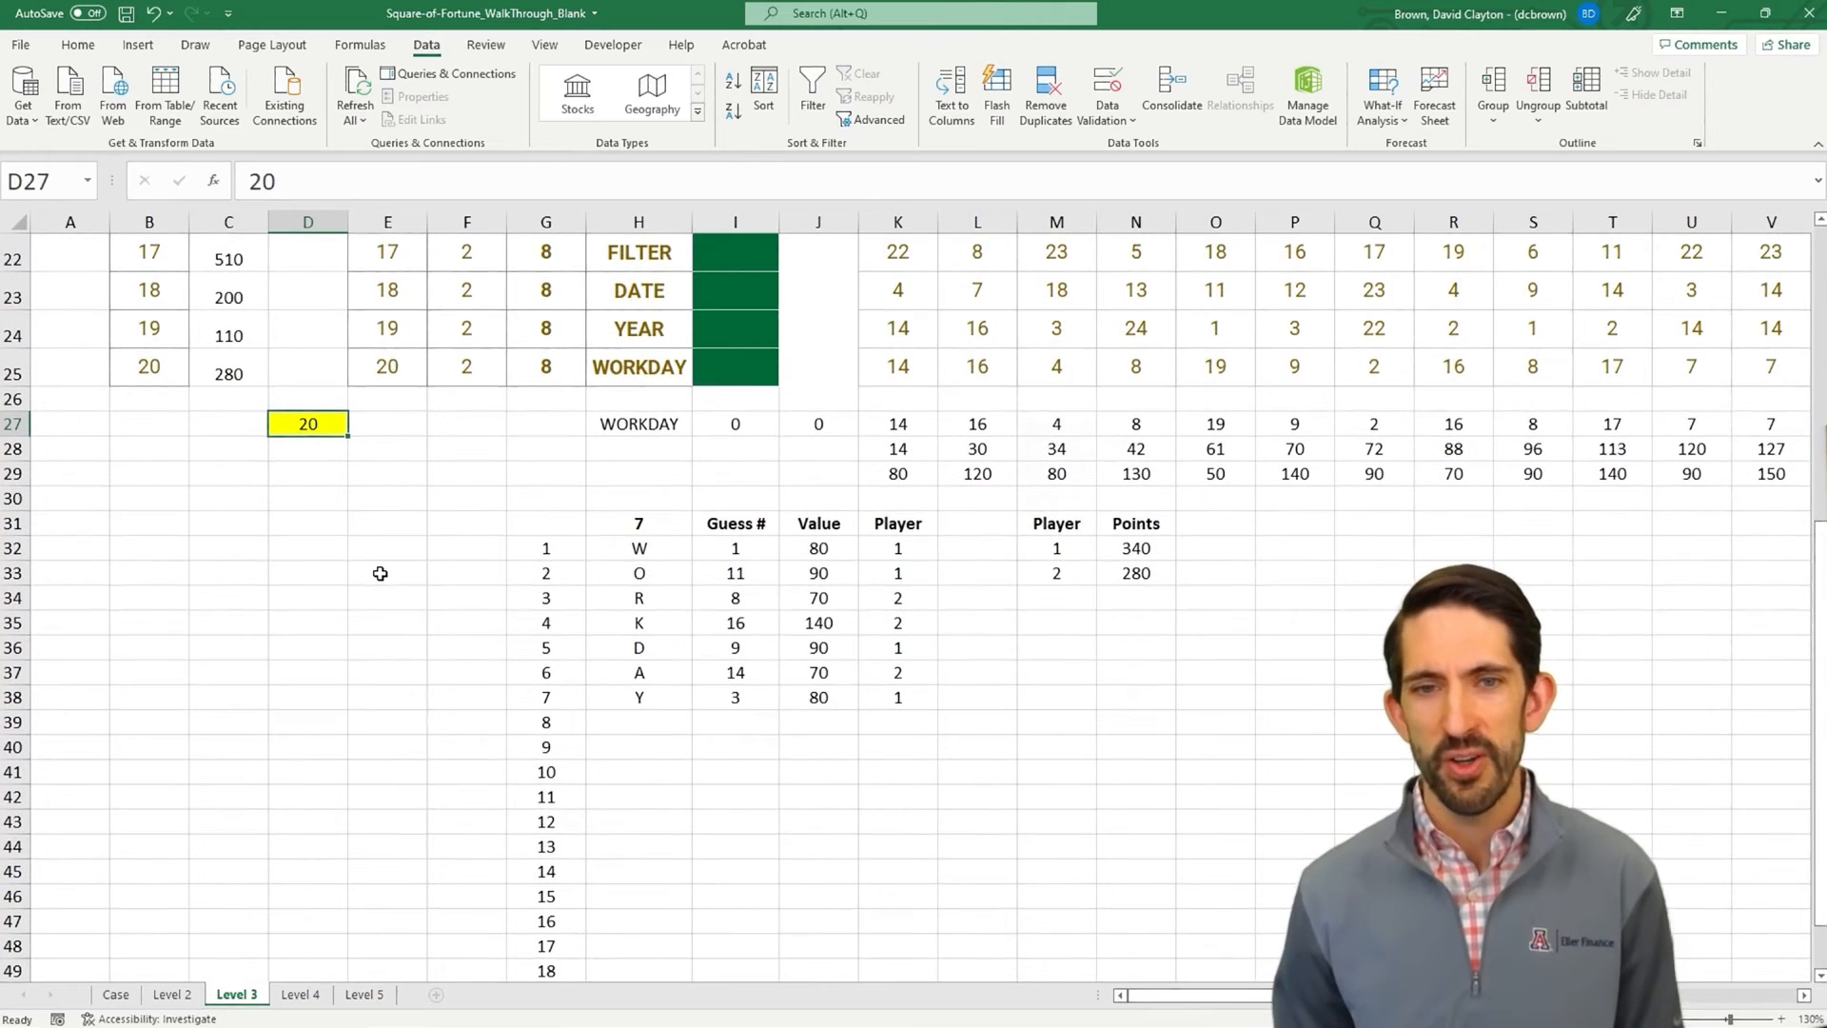
type("0")
key("Return")
key("Up")
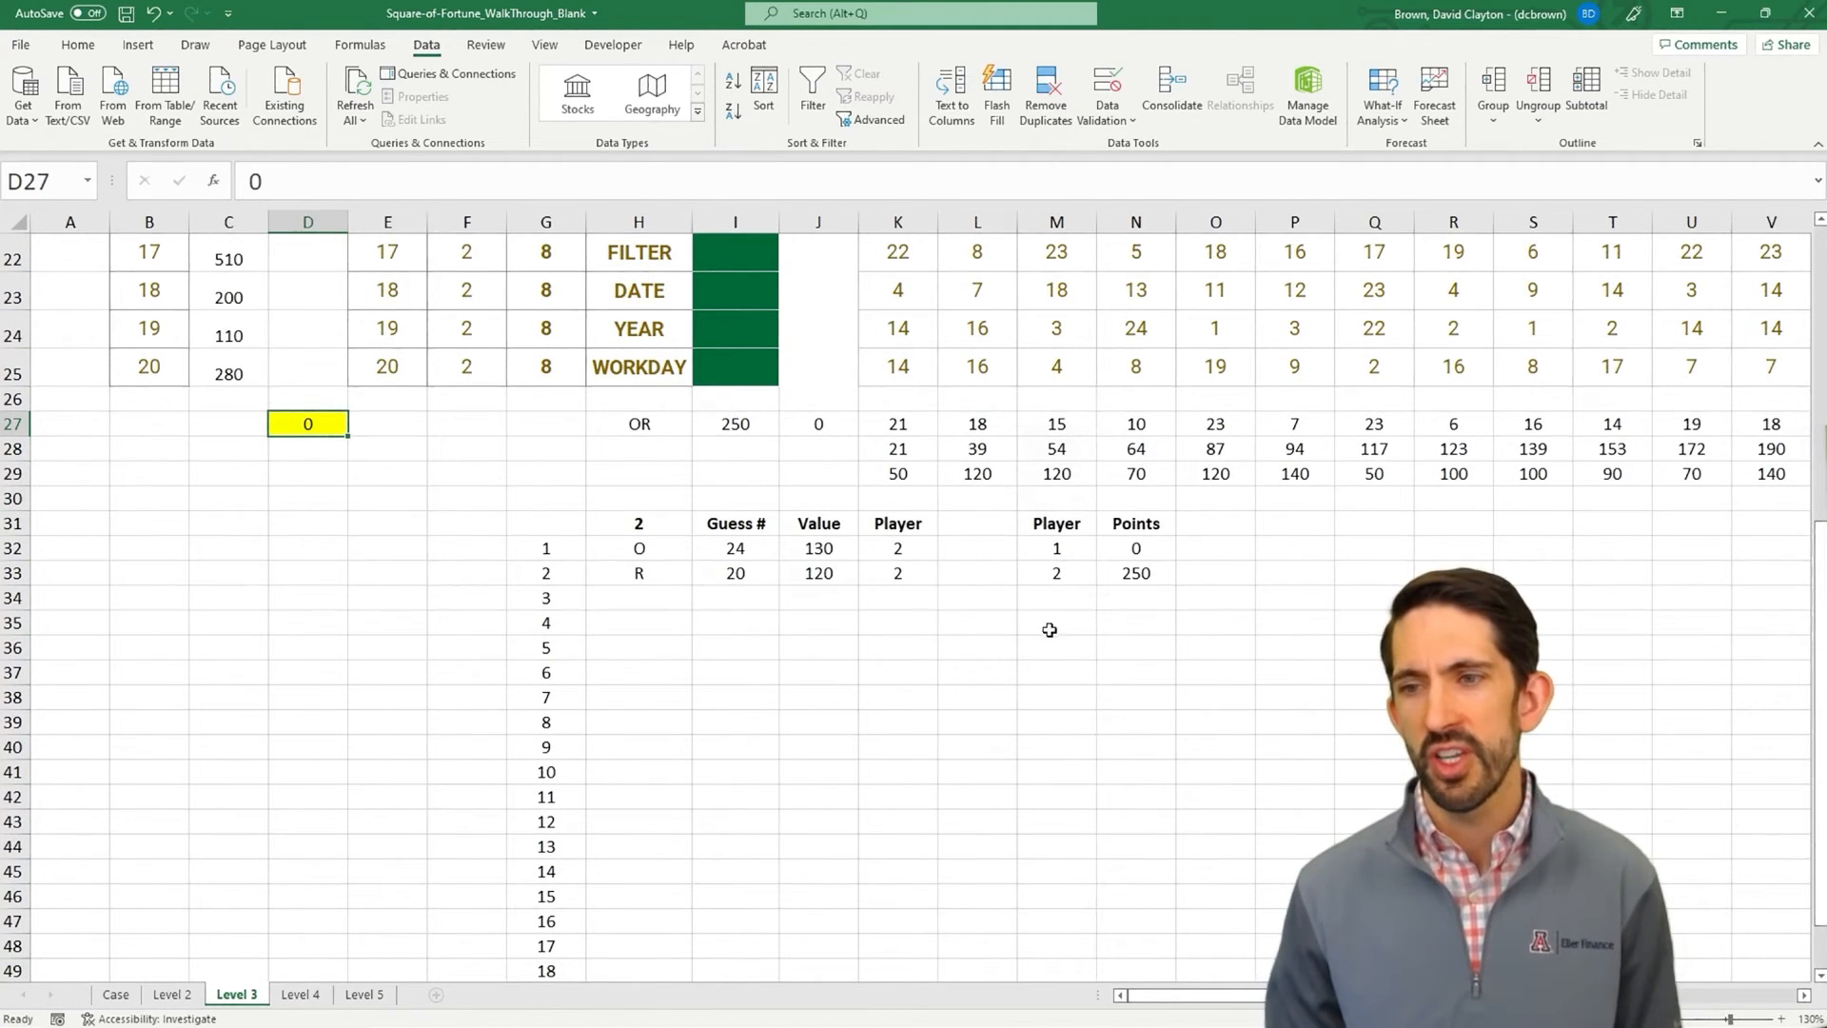
left_click(739, 430)
scroll(1013, 600, "down", 4)
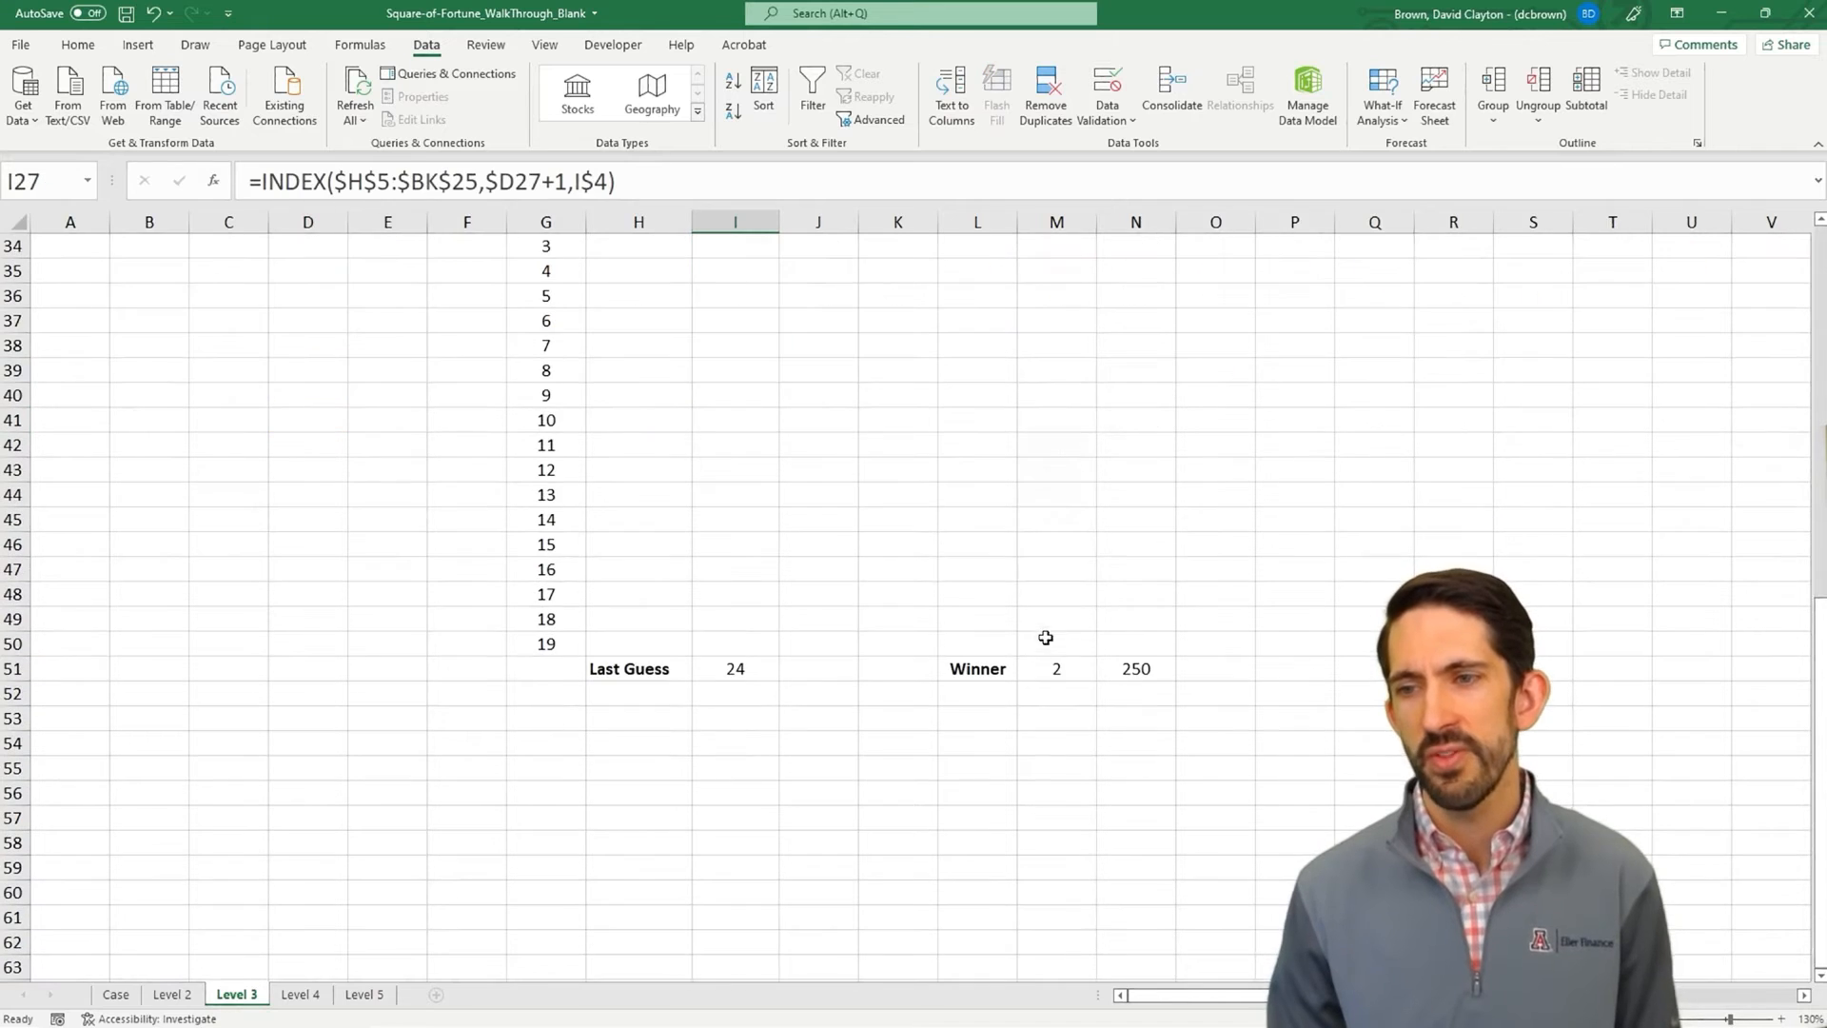
left_click(1165, 671)
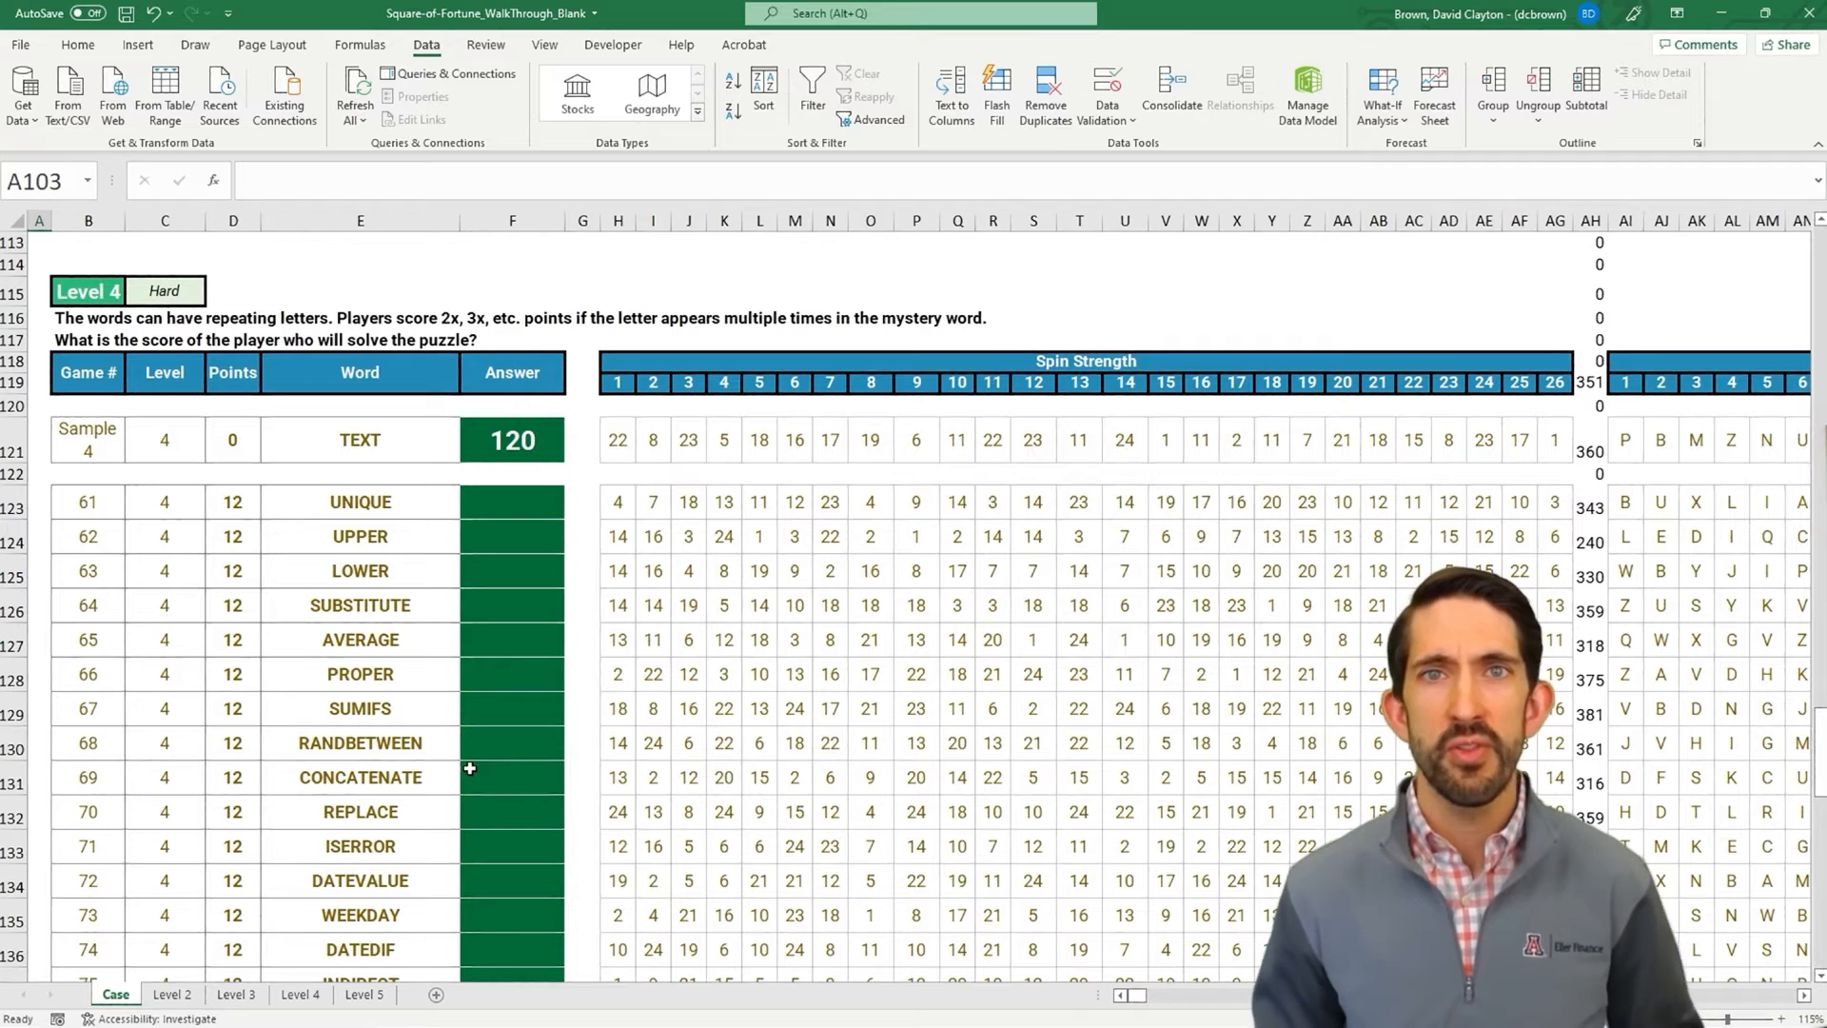
- Review the Level 4 words UNIQUE and TEXT on the Case sheet and open the Level 4 sheet
left_click(403, 506)
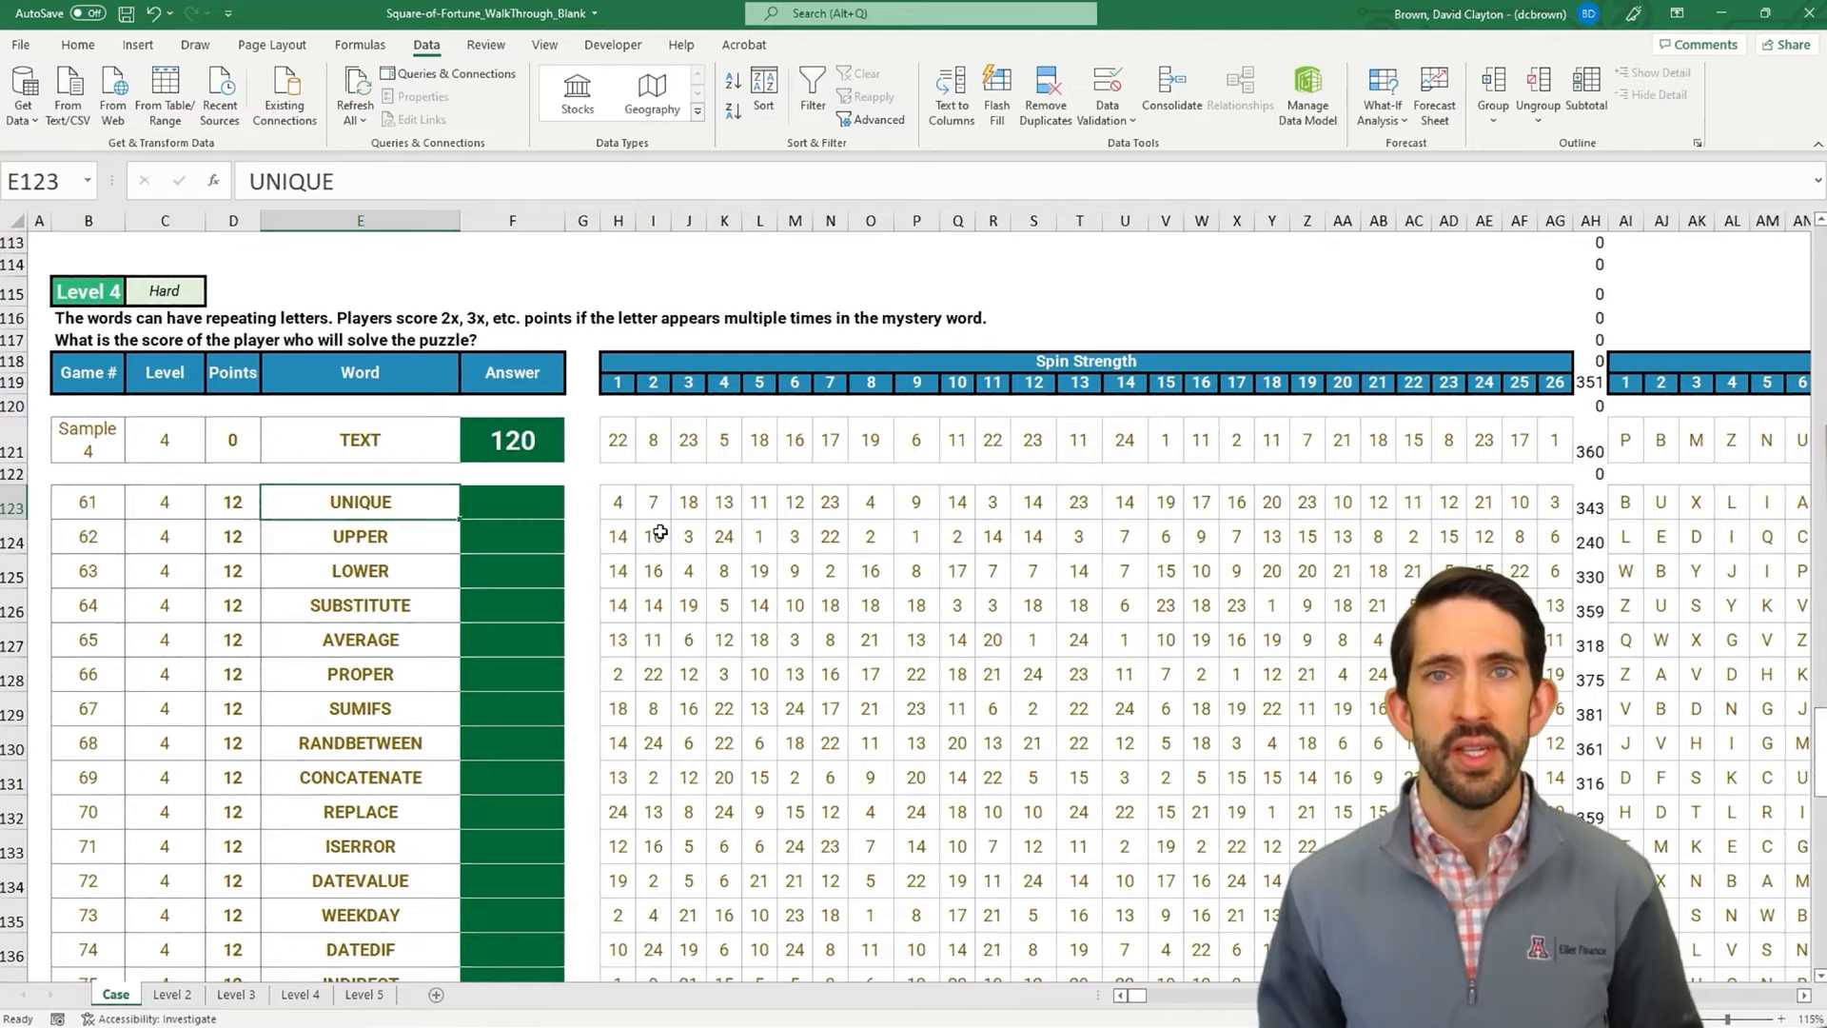
left_click(401, 450)
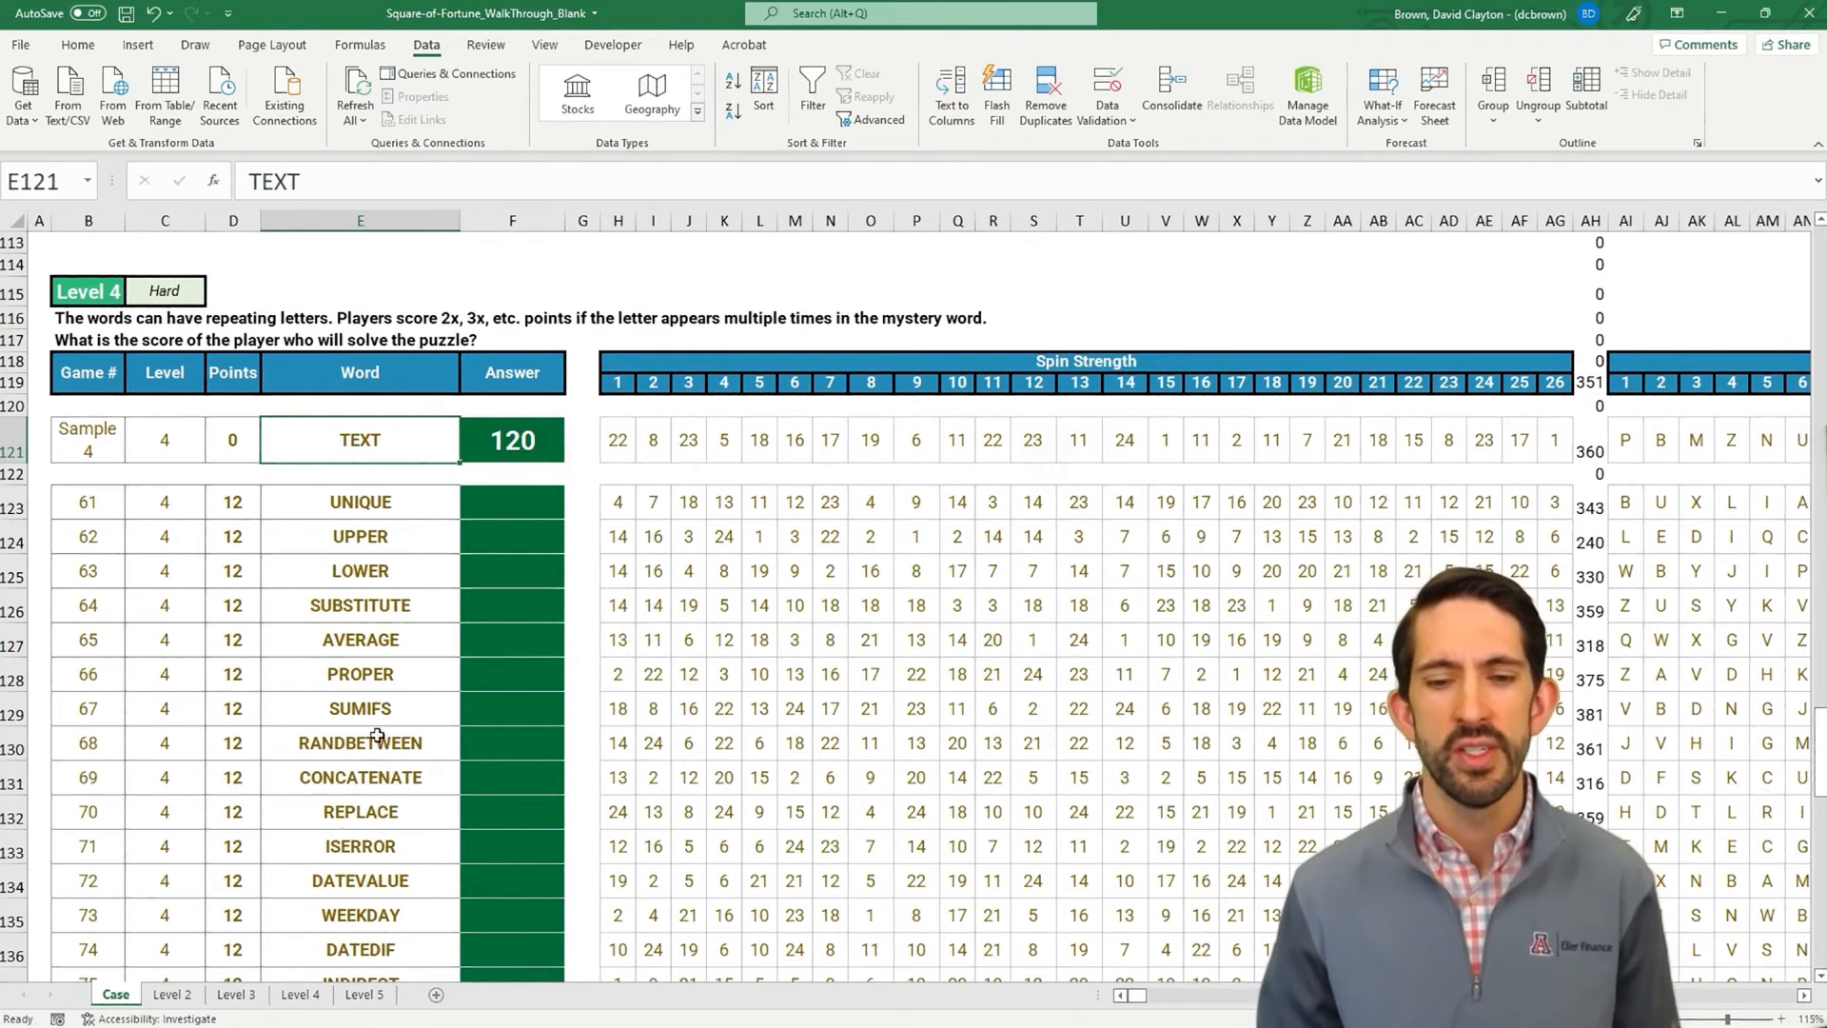
left_click(300, 994)
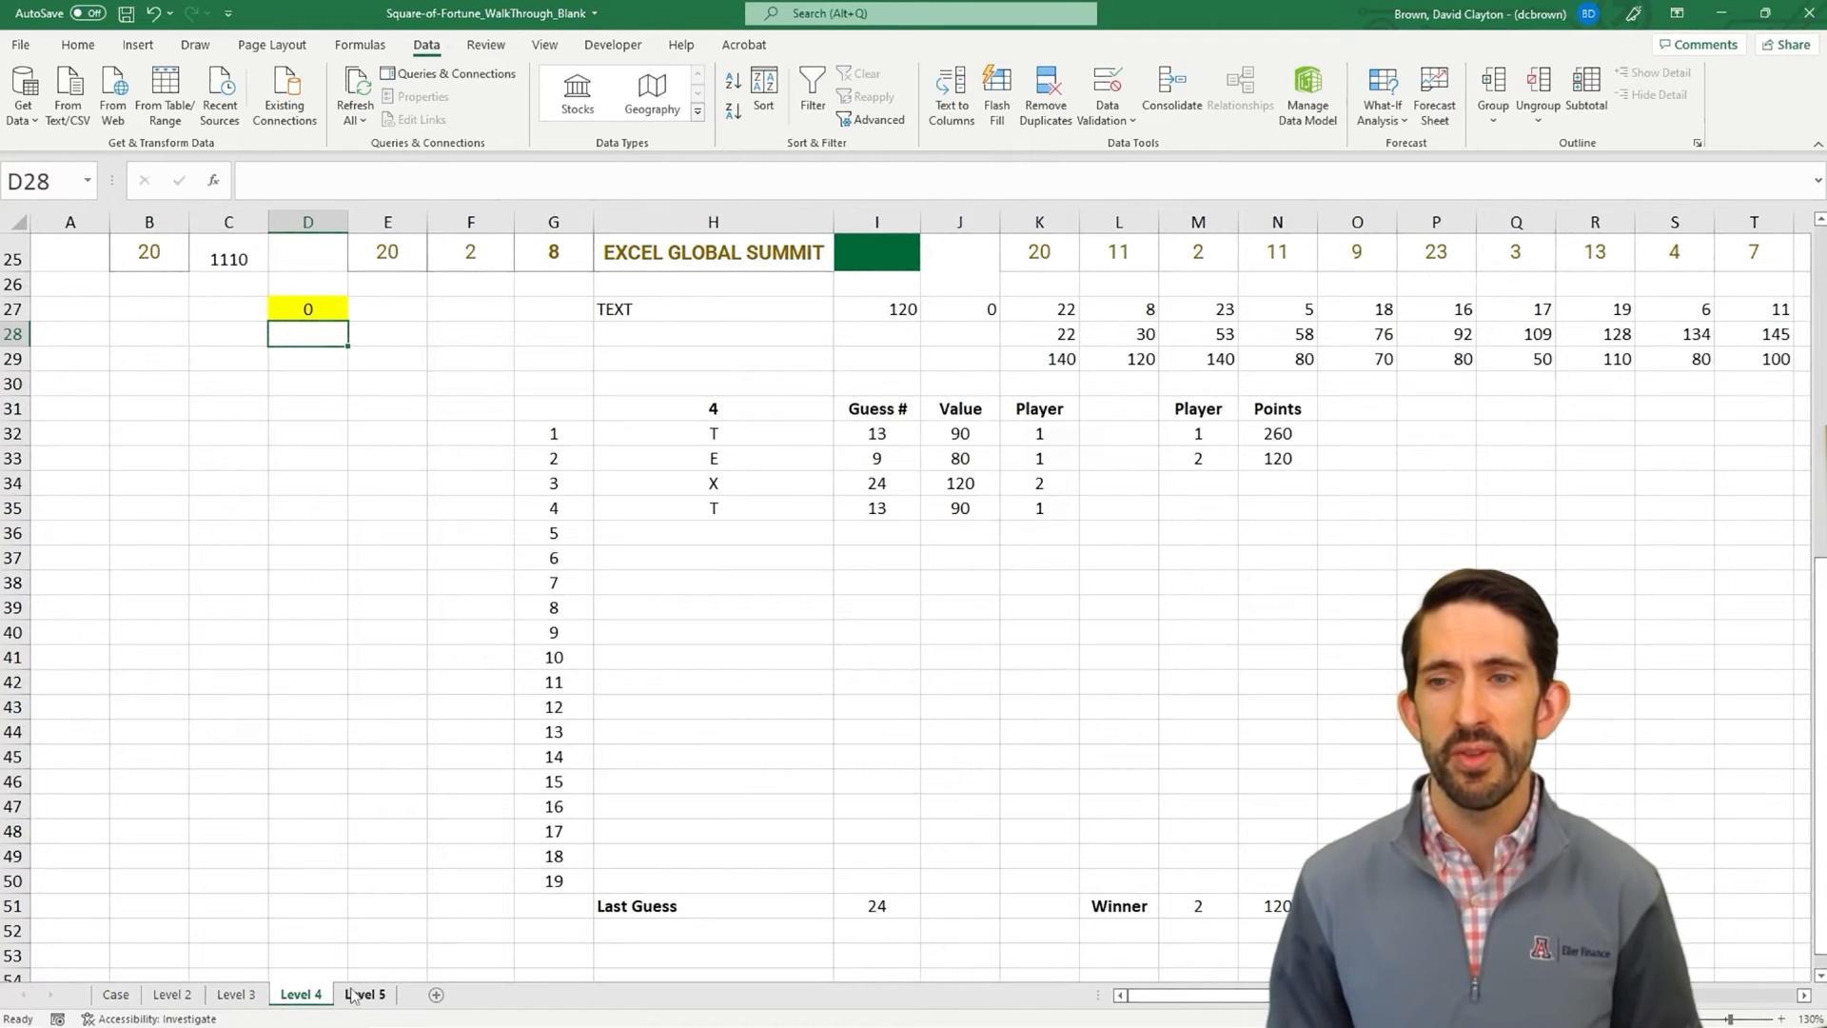
- Inspect the letter formula in H32 and the guess value formulas in J32 and J35
left_click(729, 505)
key("Up")
key("Up")
key("Up")
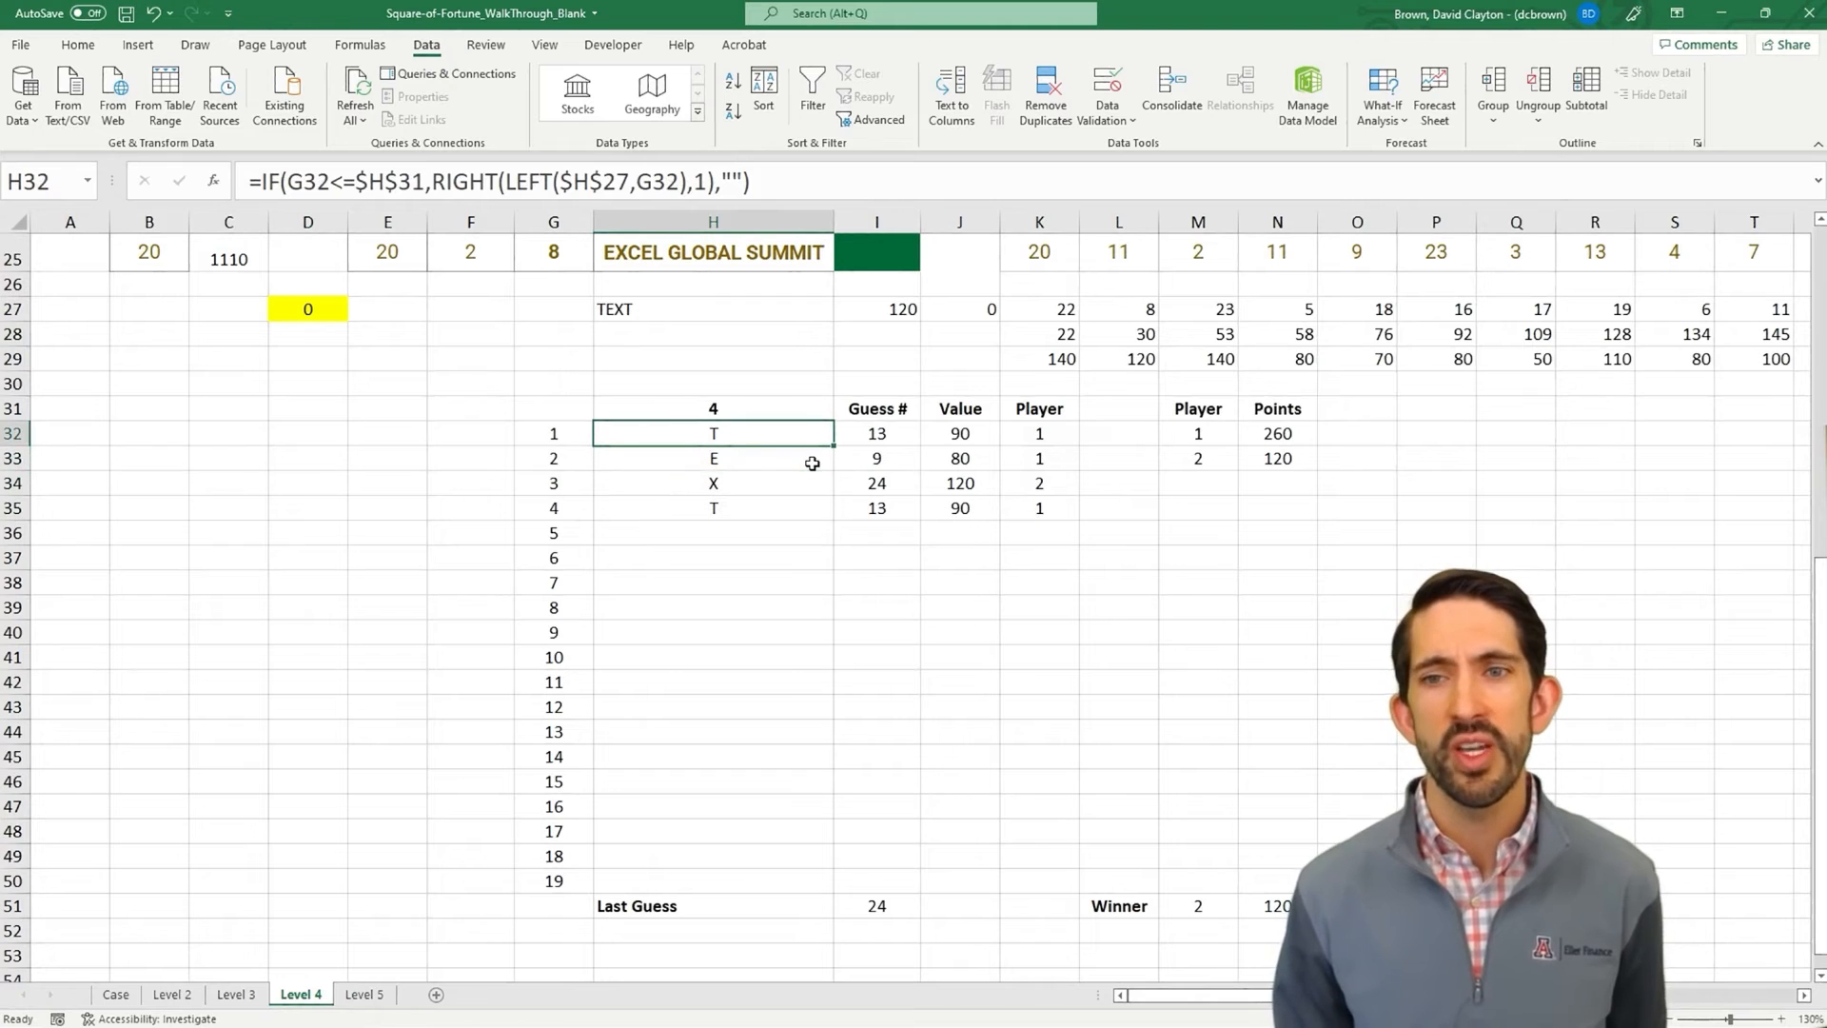
left_click(980, 436)
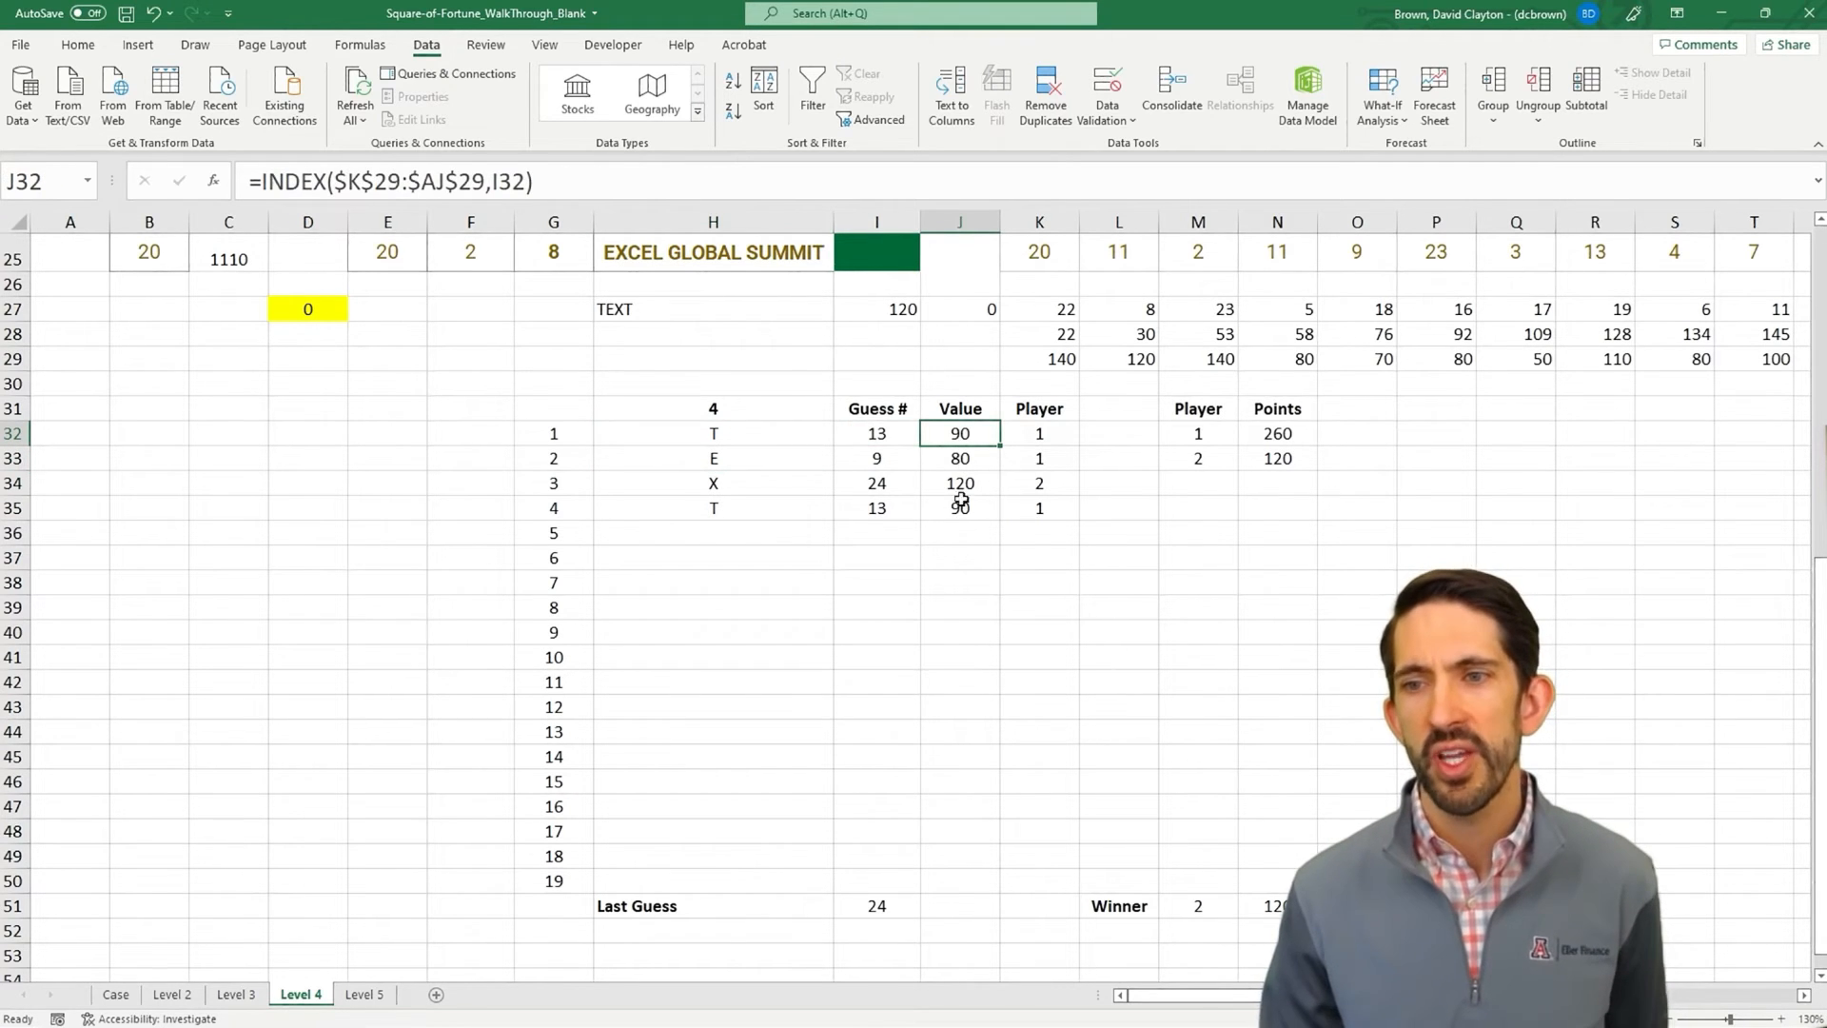
left_click(962, 514)
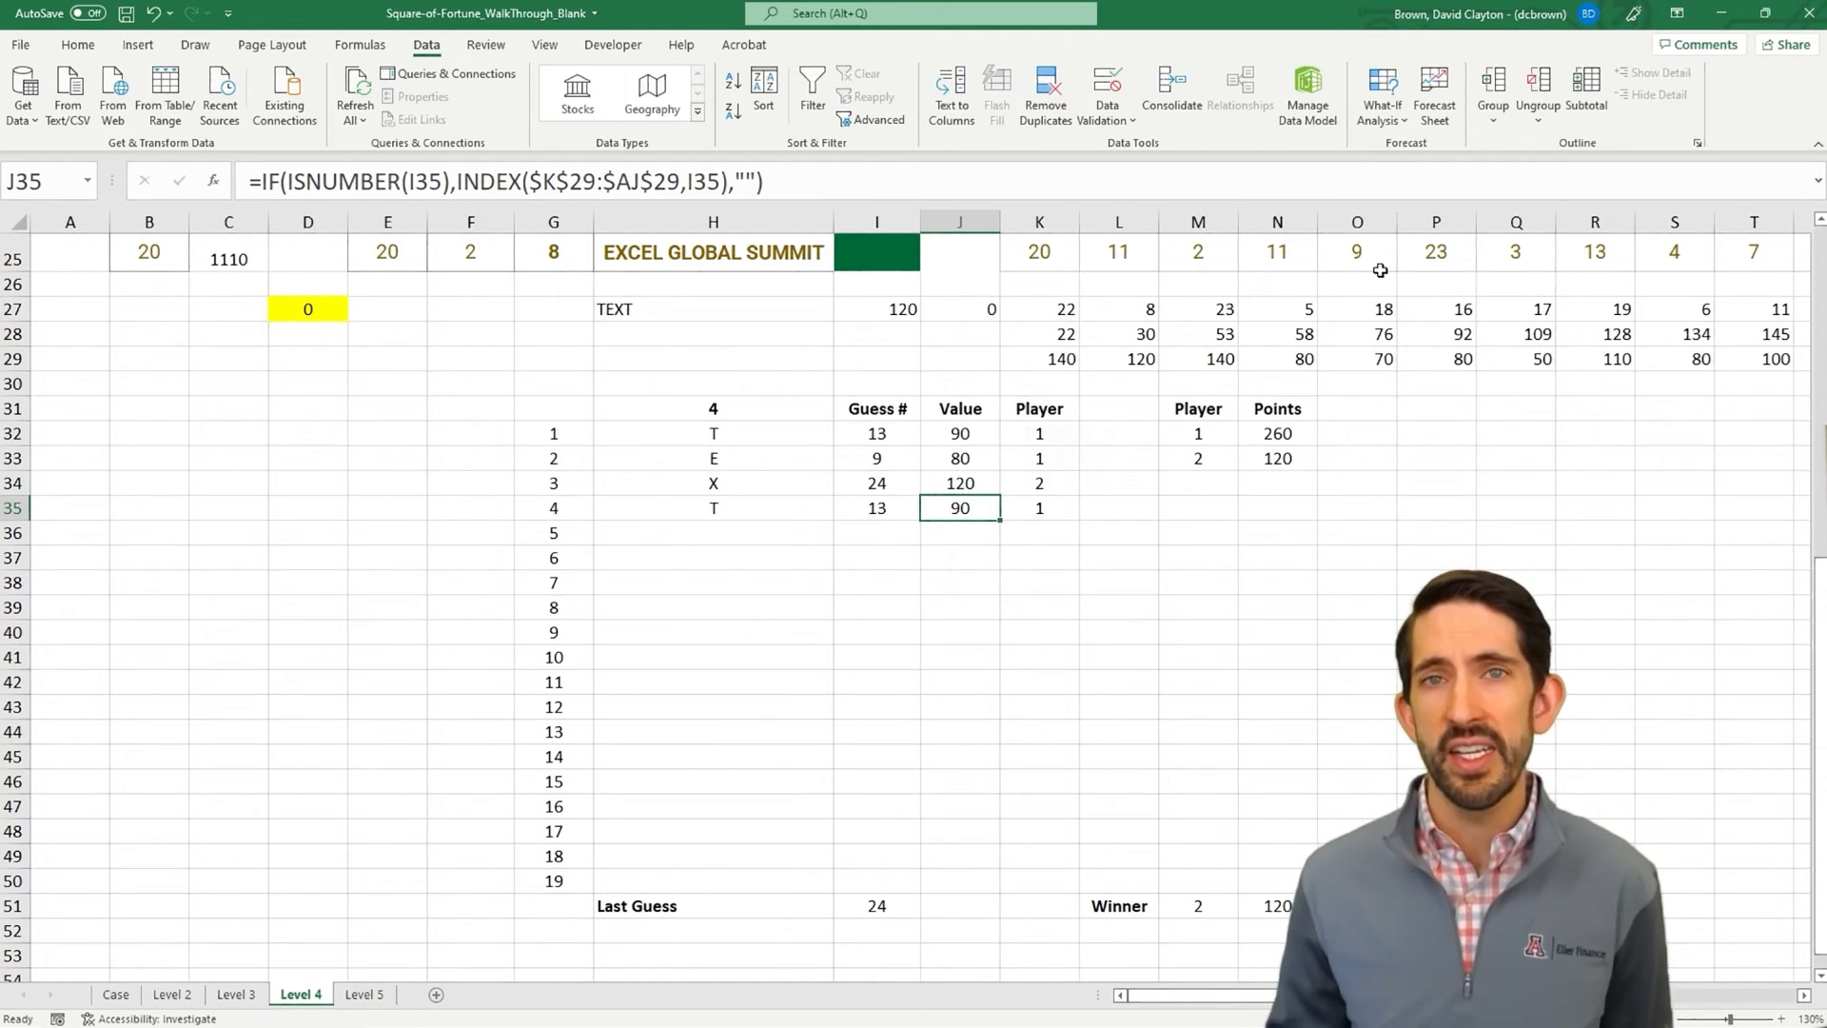
- Set the Level 4 game number in D27 to 20 and inspect the guess formula for the blank letter in I37
left_click(296, 311)
type("20")
key("Return")
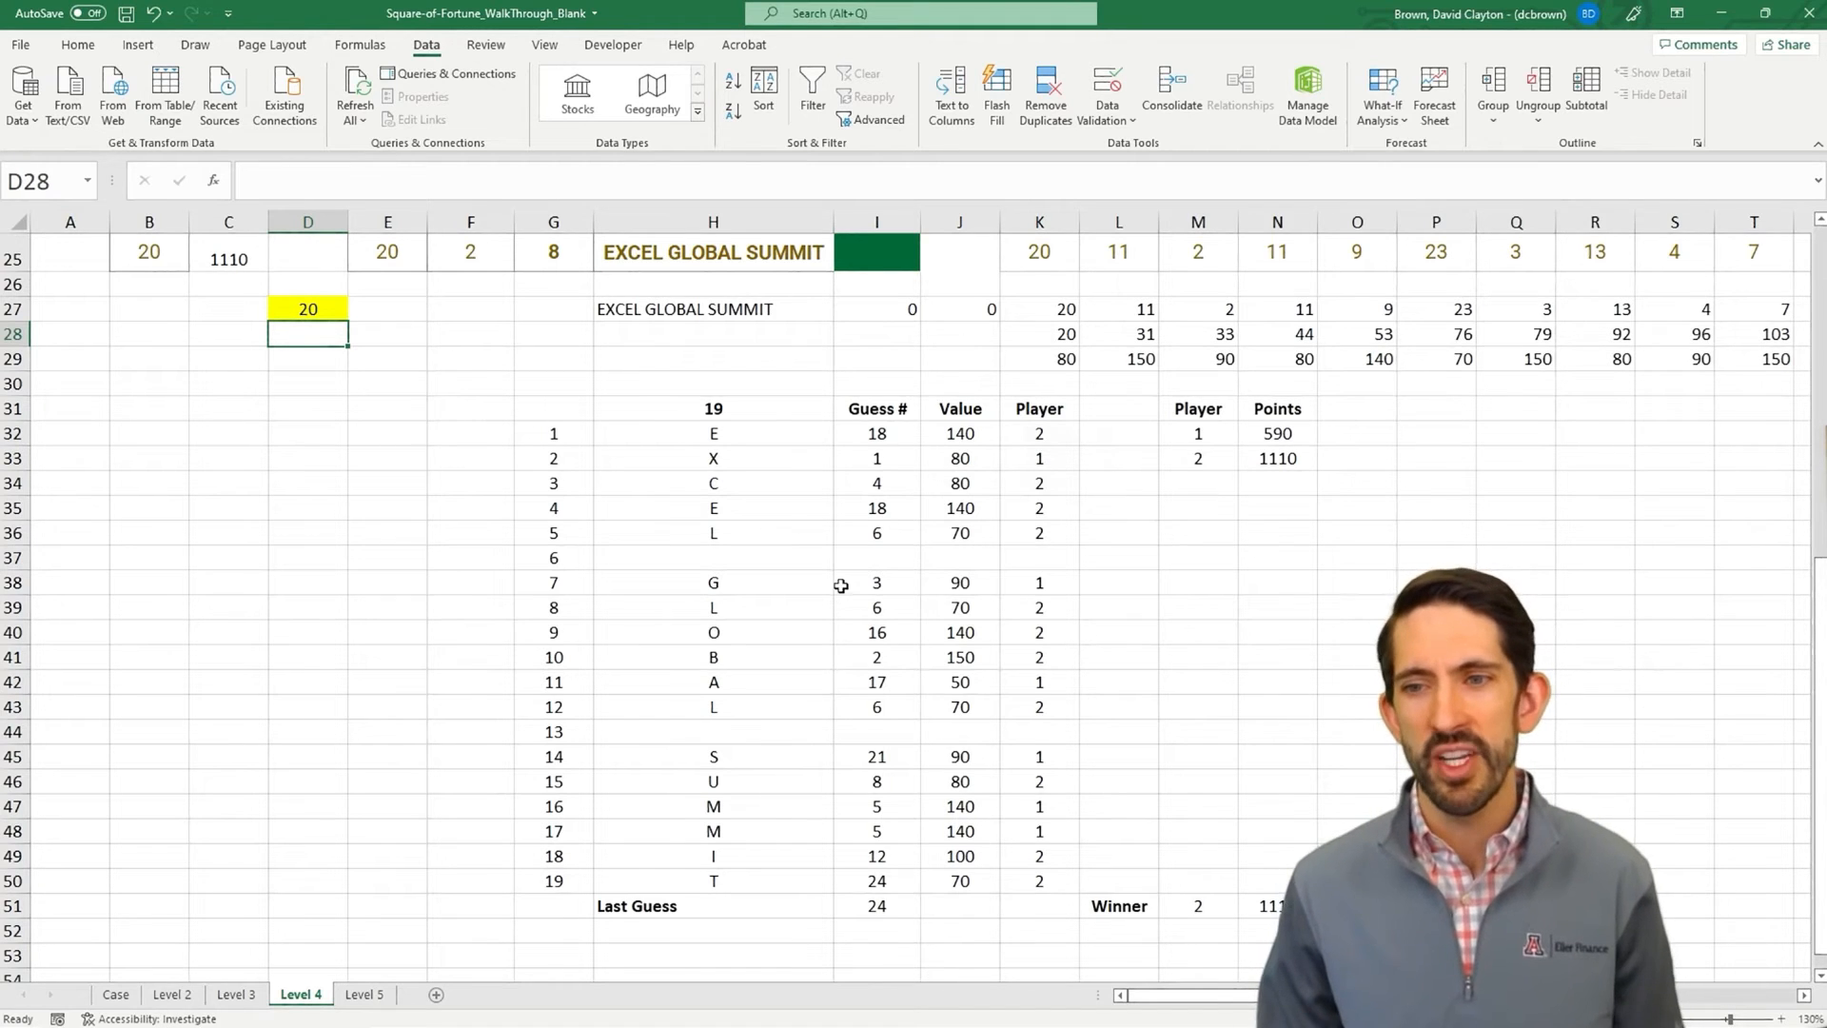
left_click(885, 533)
left_click(878, 557)
double_click(878, 557)
key("Escape")
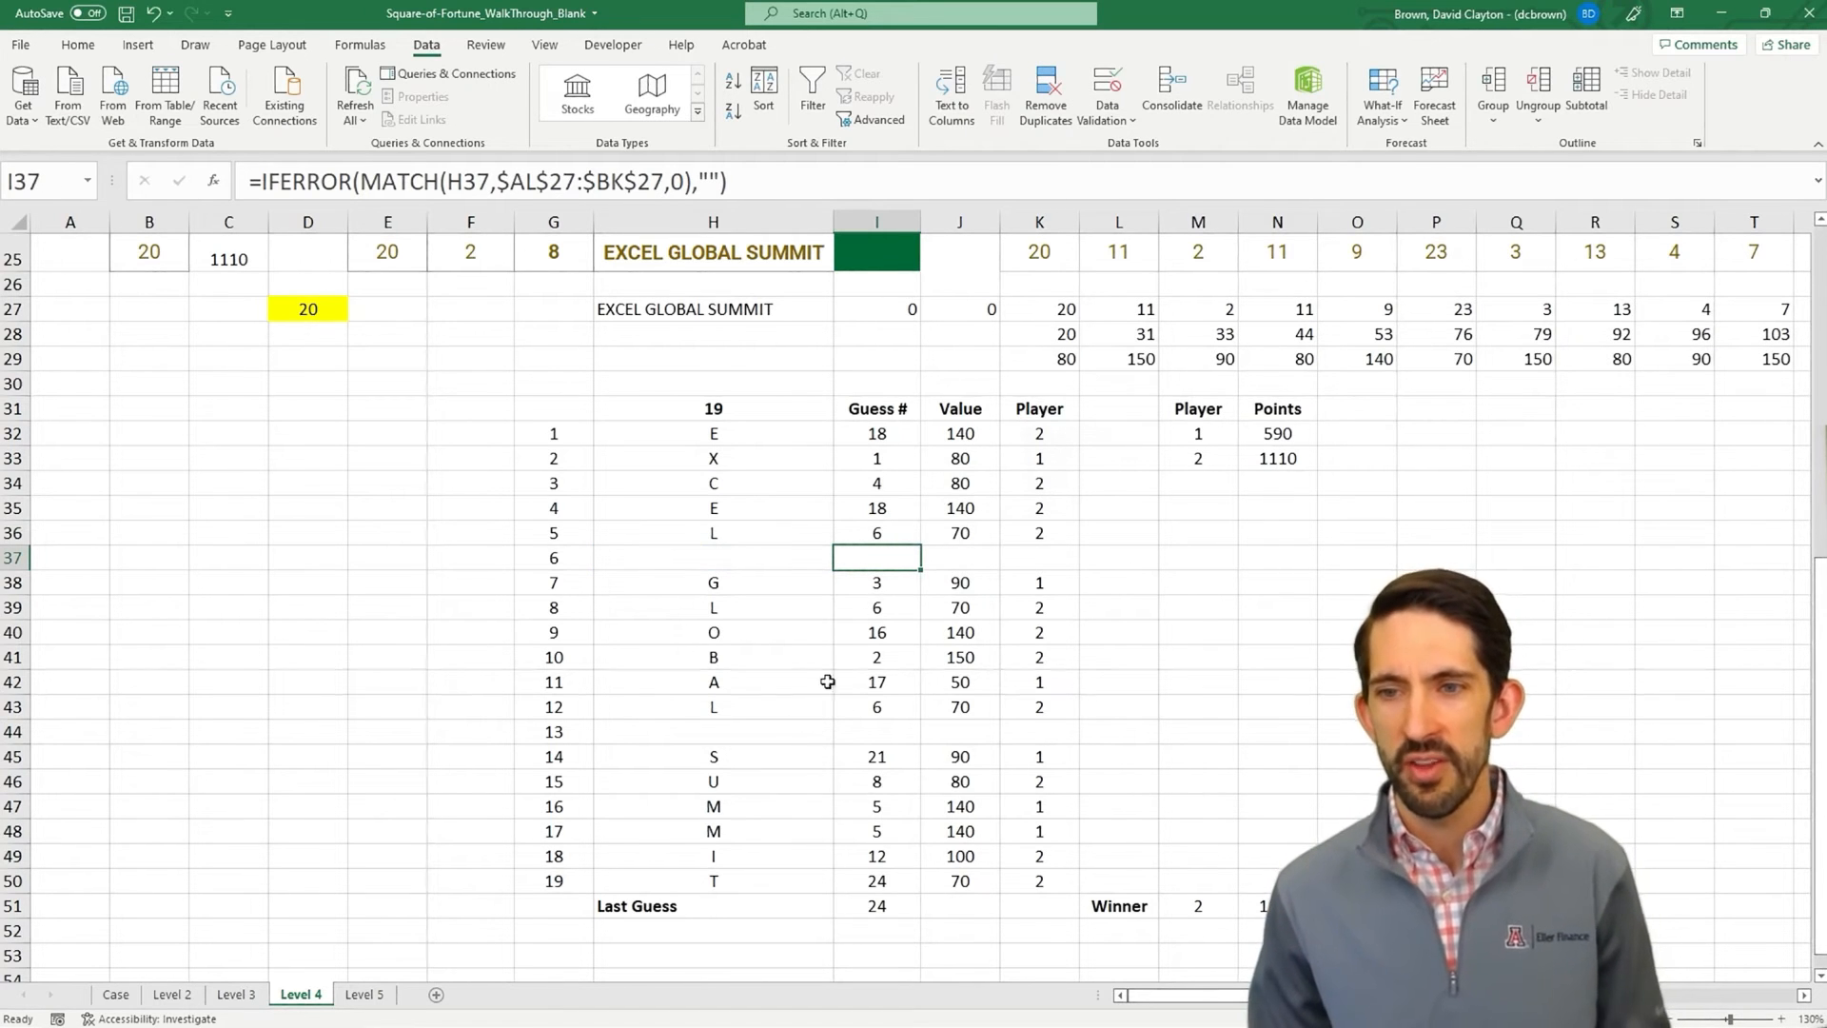
- Examine the guess numbers in I32:I36 and the range used by the last guess formula in I51
left_click_drag(874, 434, 876, 533)
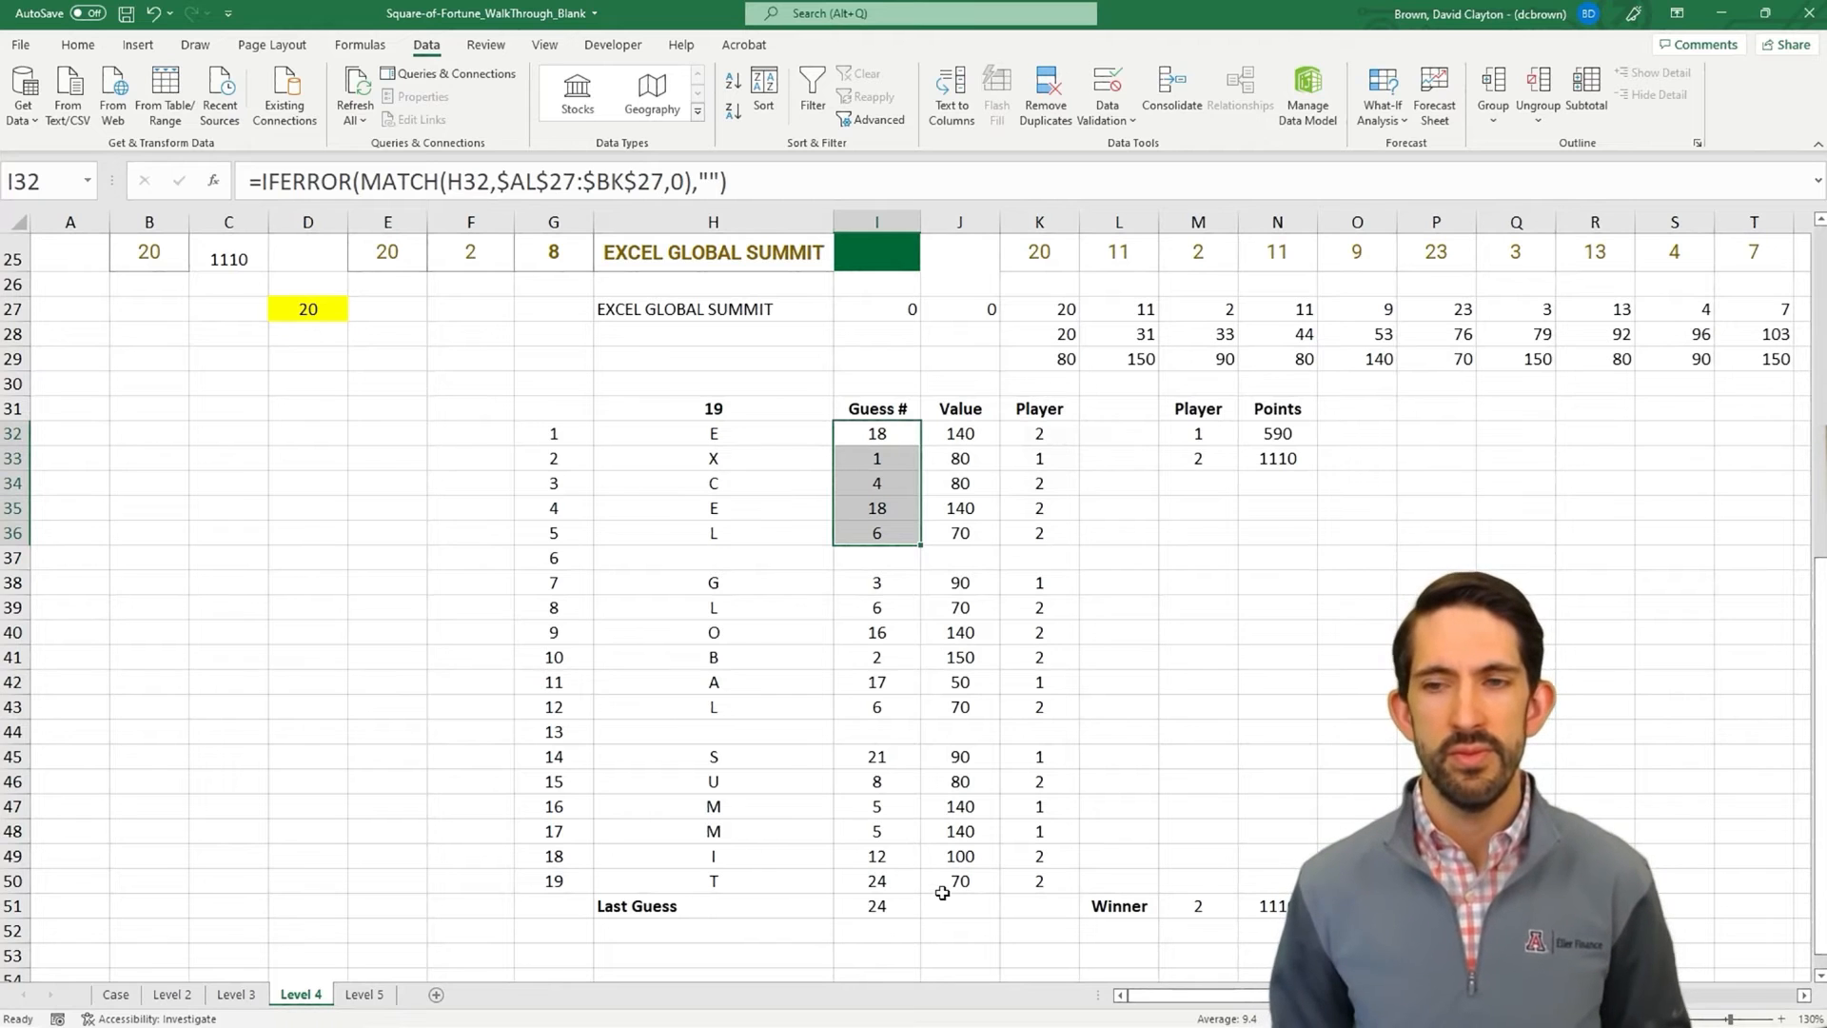
left_click(905, 437)
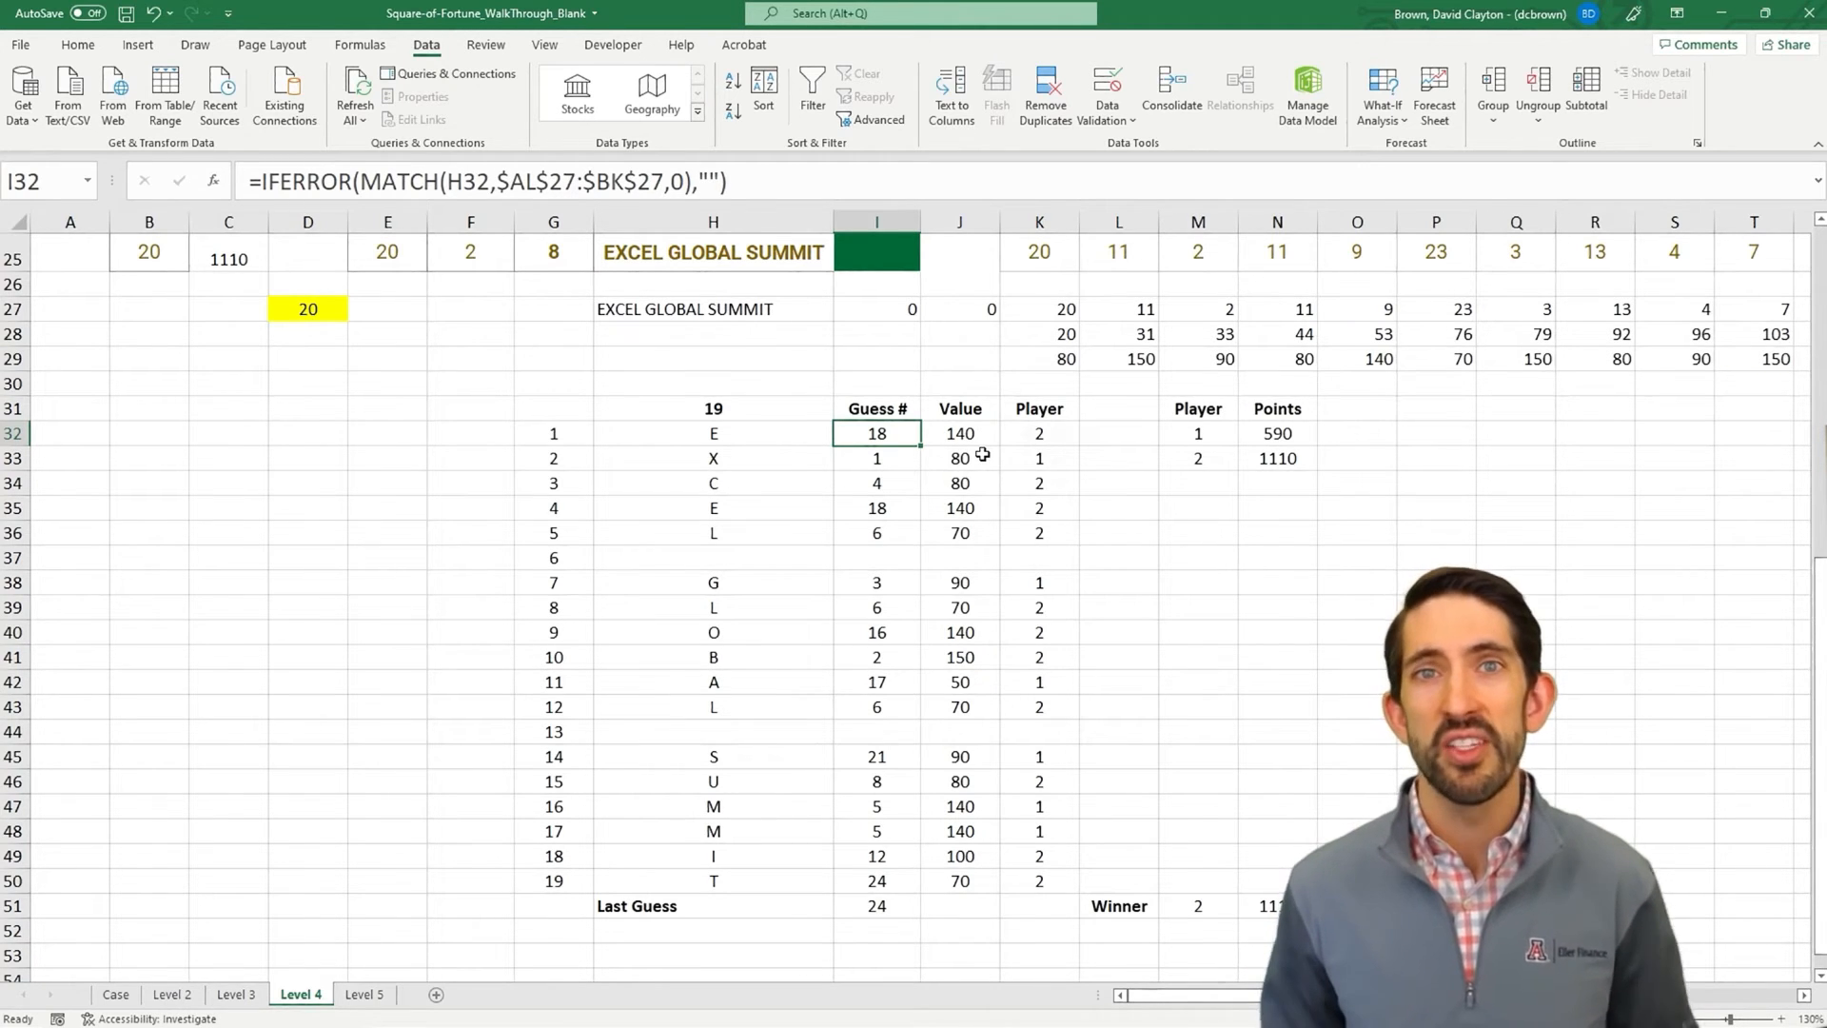
left_click(803, 909)
key("Right")
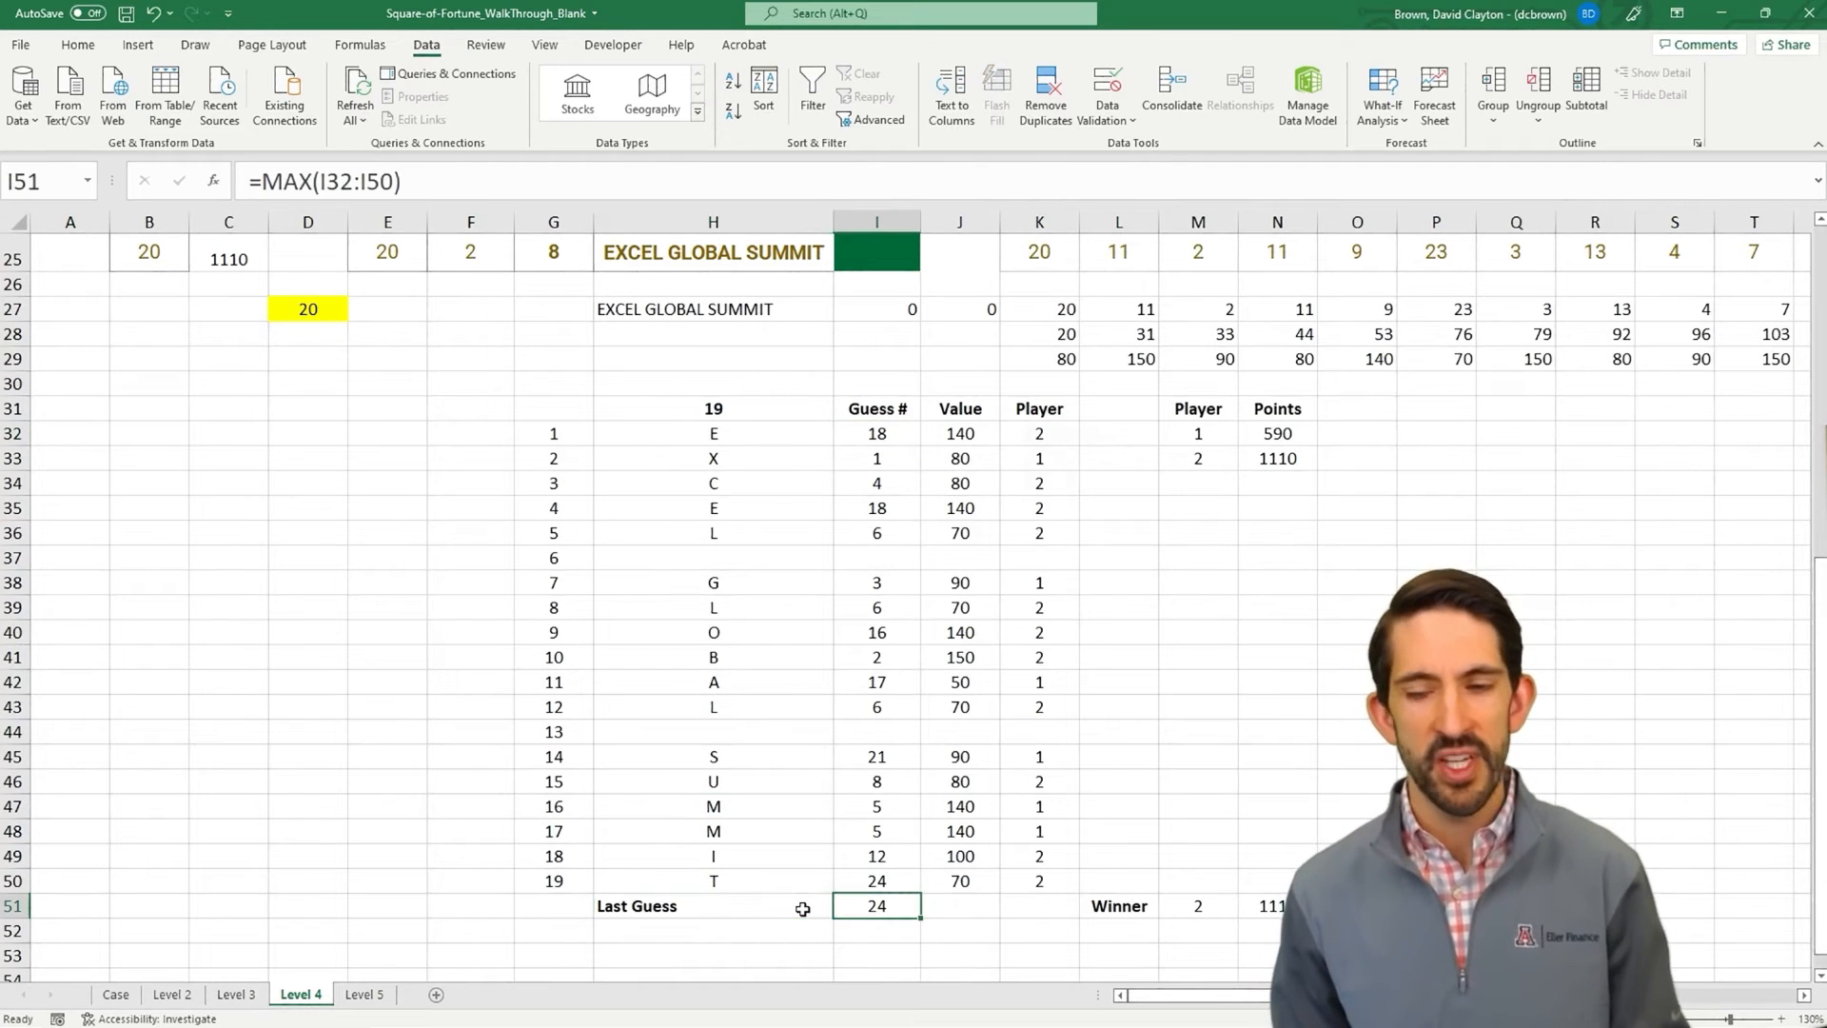
key("F2")
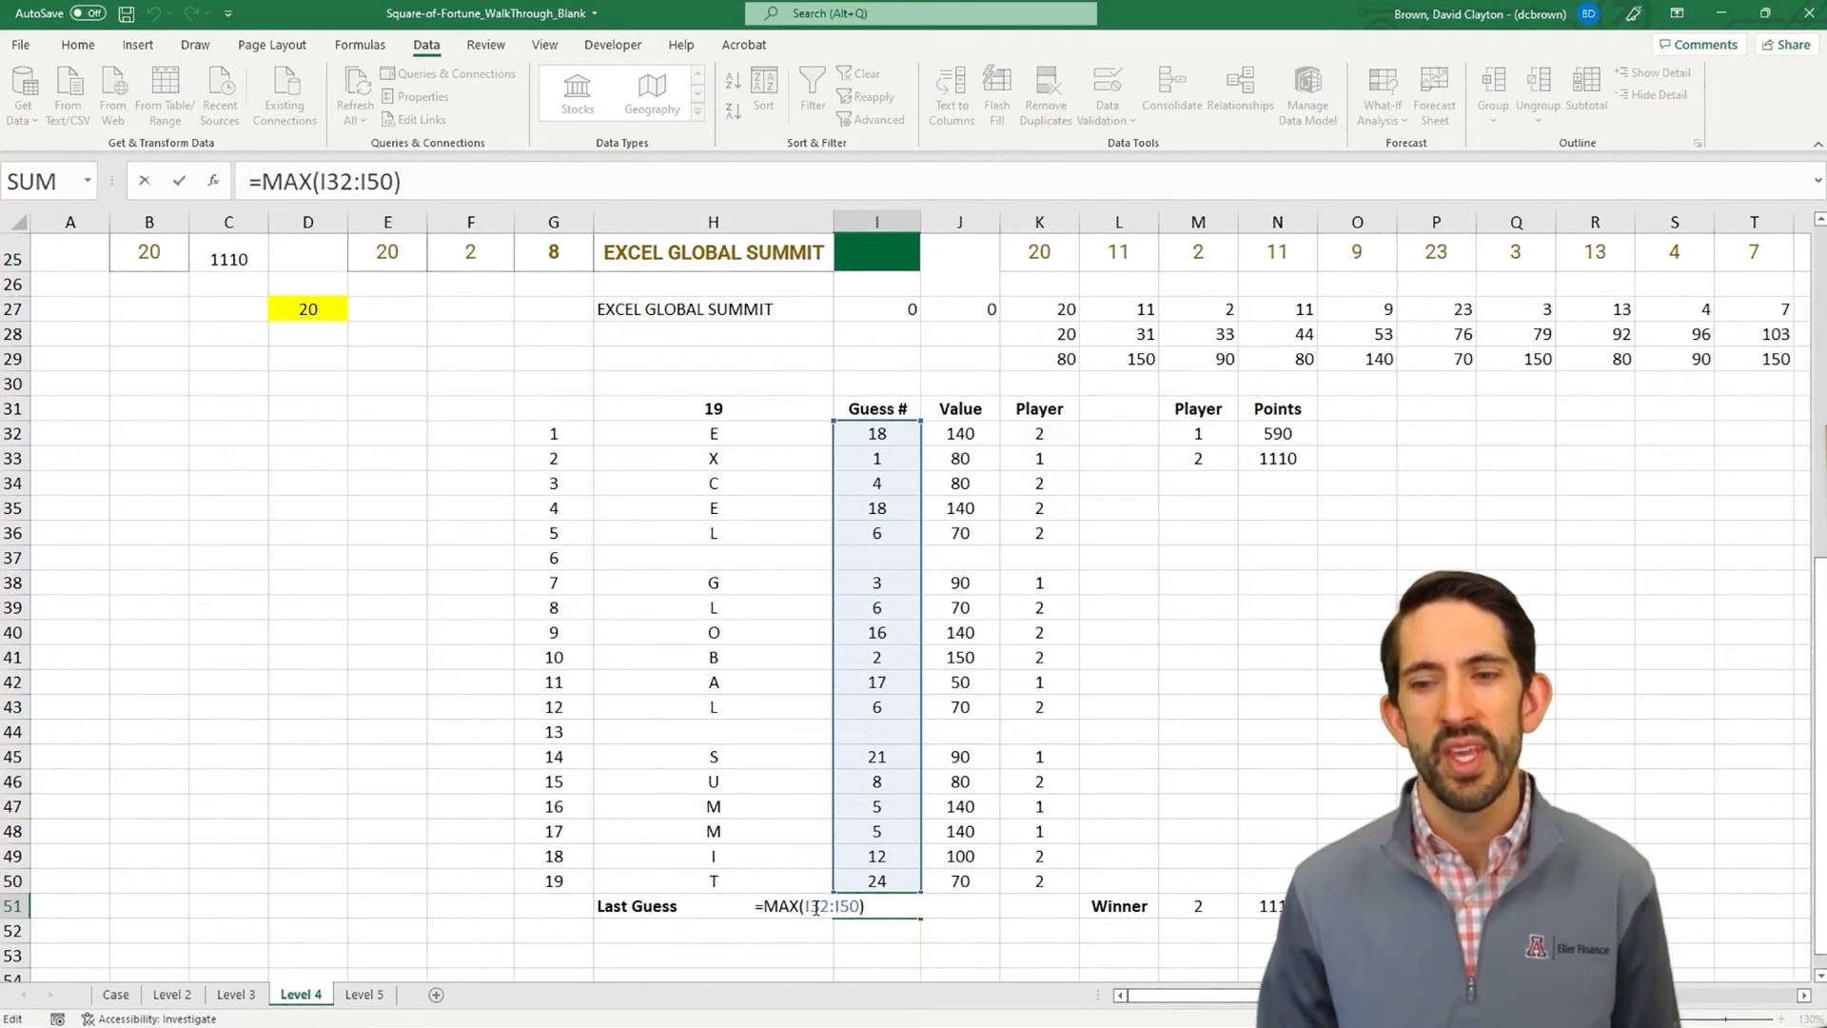
key("Escape")
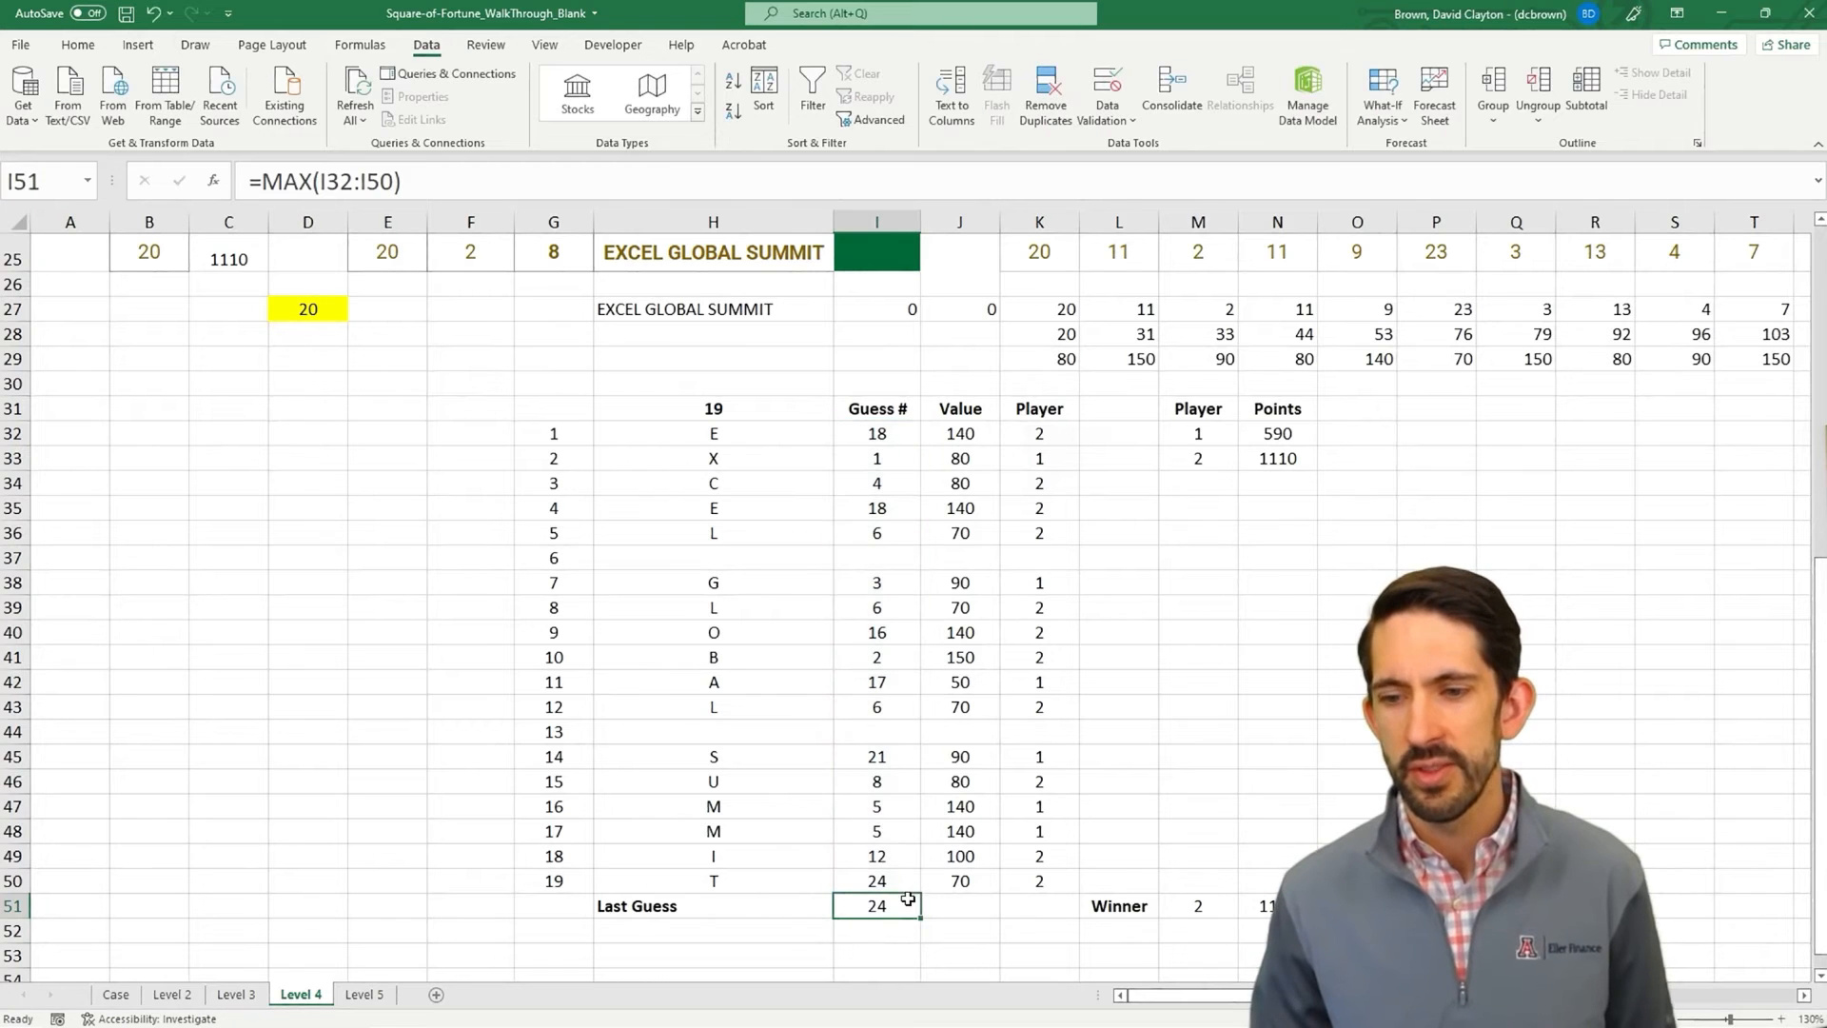
- Shorten the last guess range in I51 so the formula reads =MAX(I32:I38)
key("F2")
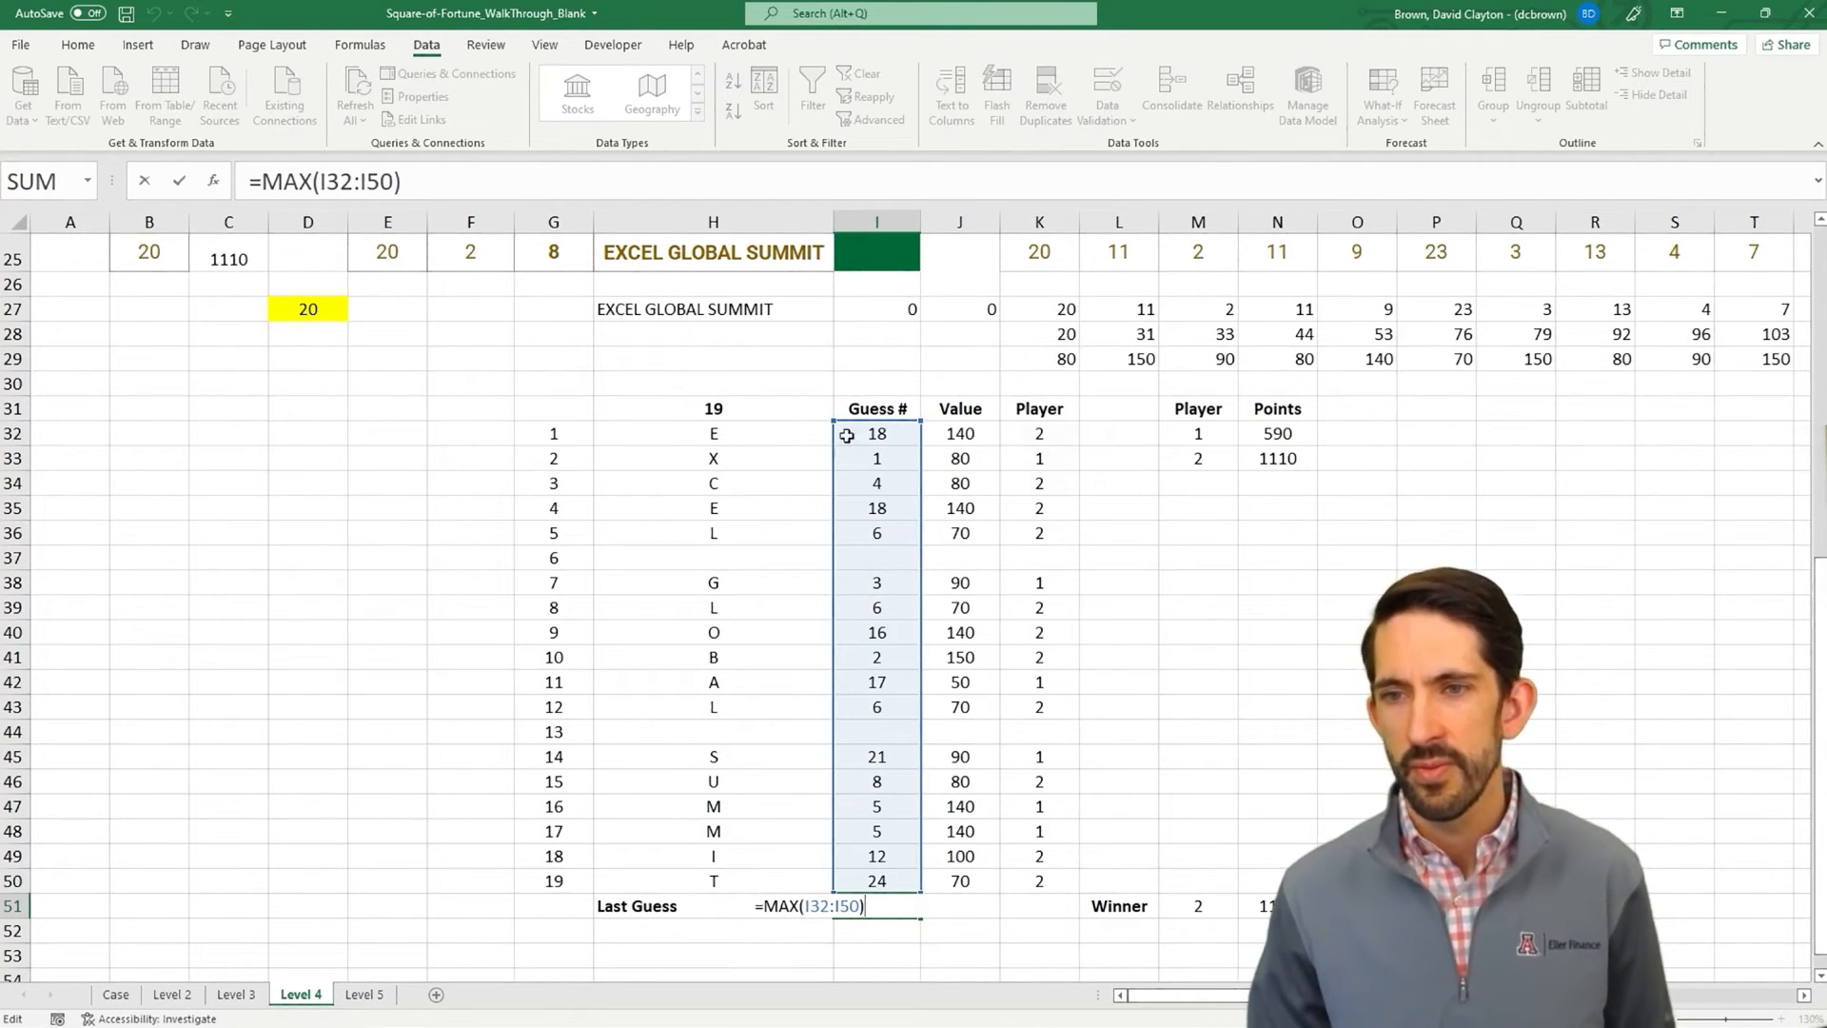
mouse_move(835, 422)
left_mouse_down()
mouse_move(835, 548)
mouse_move(864, 642)
mouse_move(864, 422)
left_mouse_up()
left_click_drag(915, 663, 915, 599)
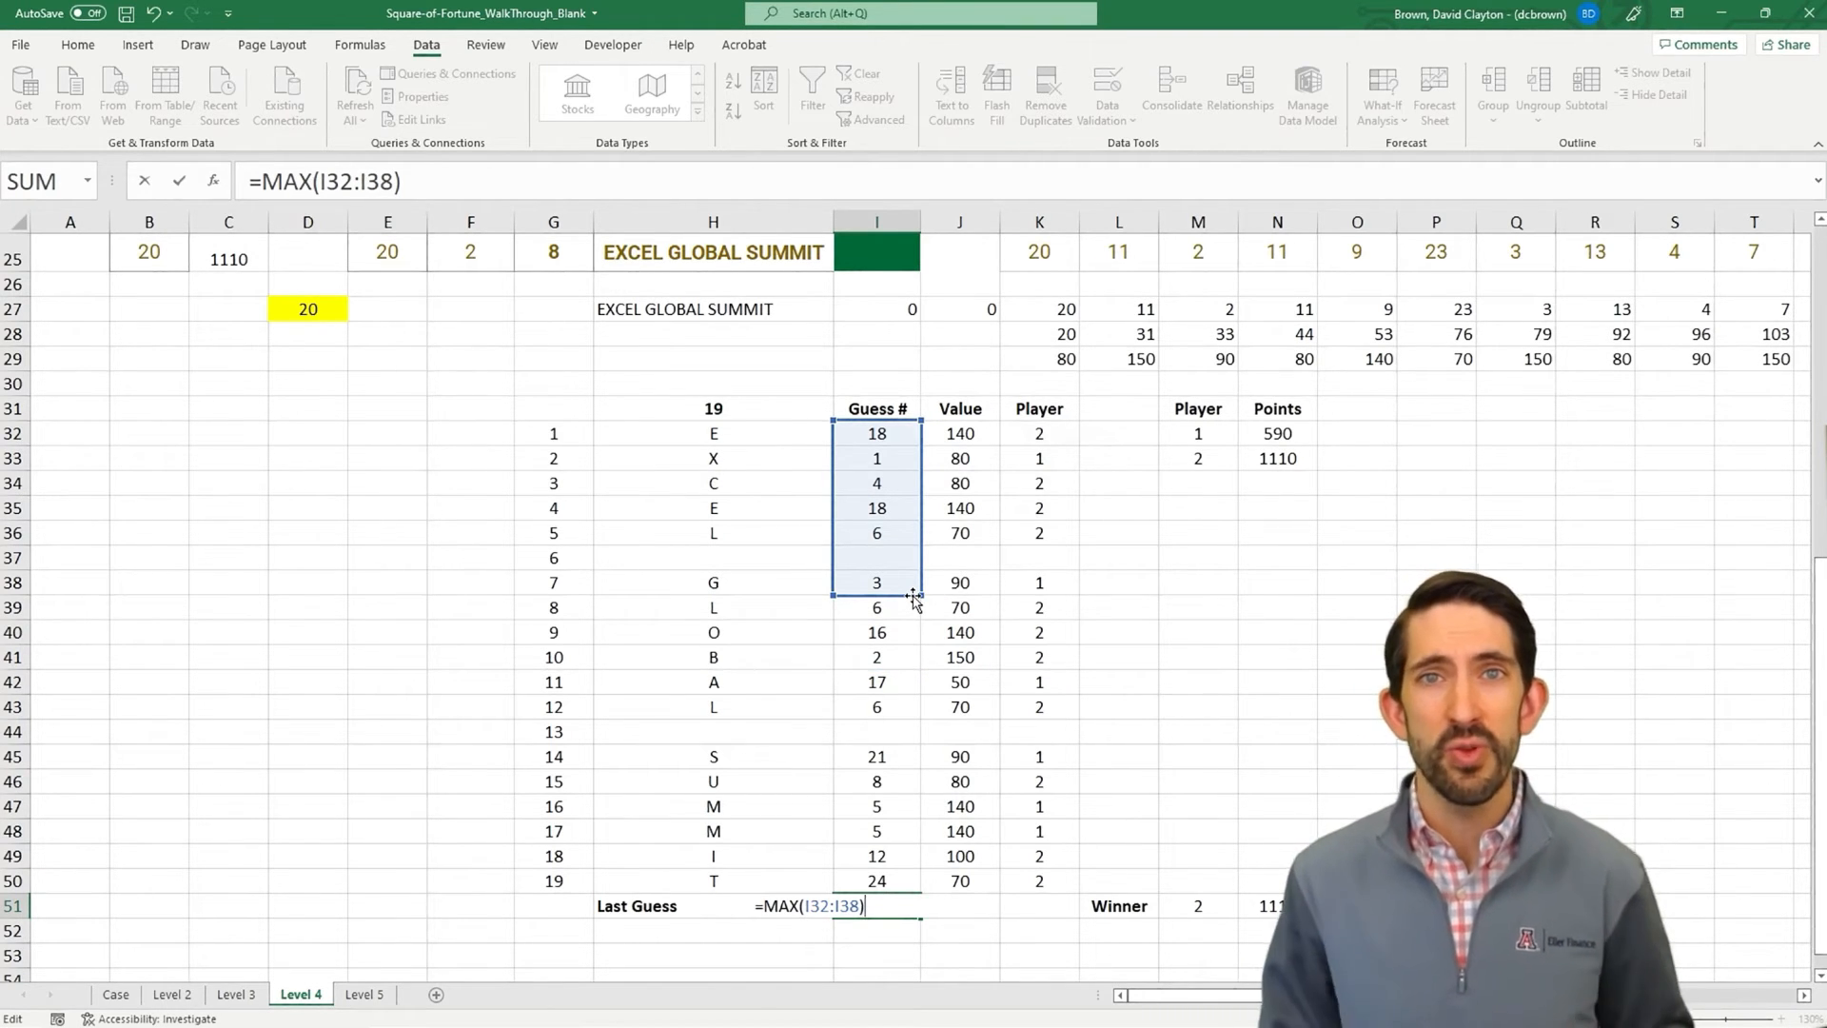
key("Return")
key("Up")
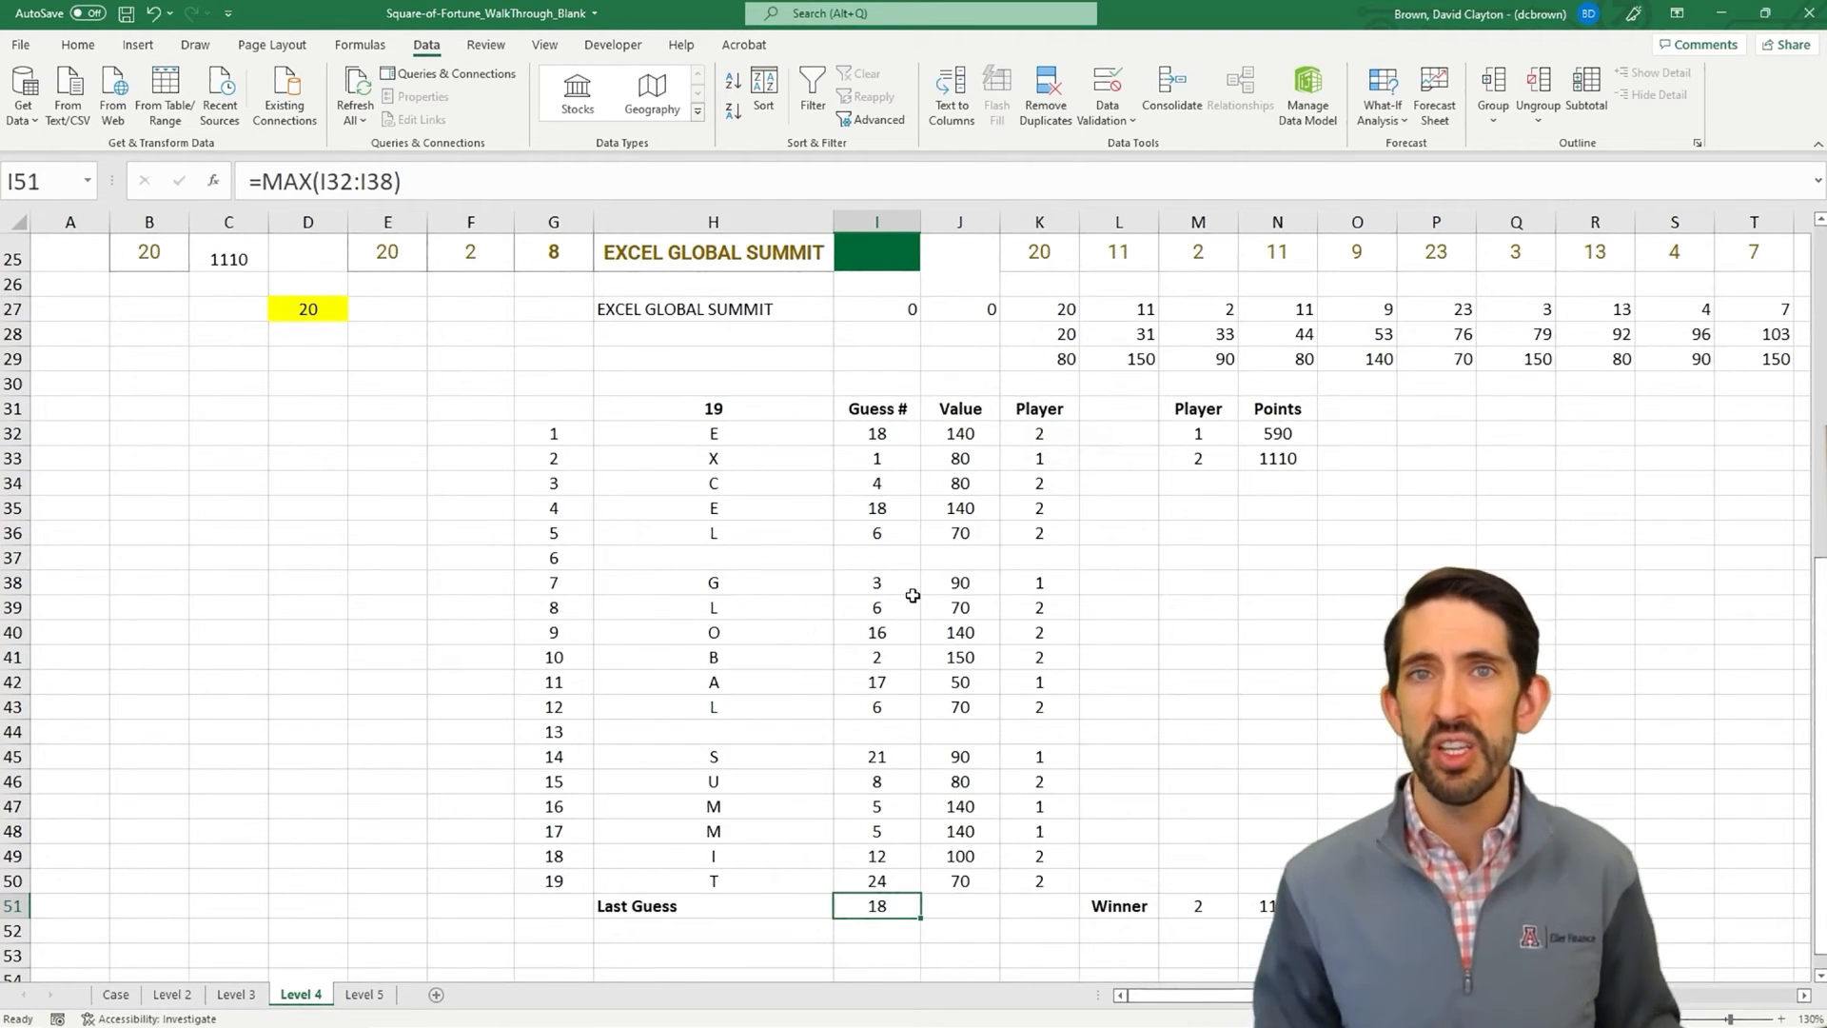
- Read the Level 5 rules on the Case sheet and examine the Raw Points and Final Points cells N32:O33 on the Level 5 sheet
left_click(113, 994)
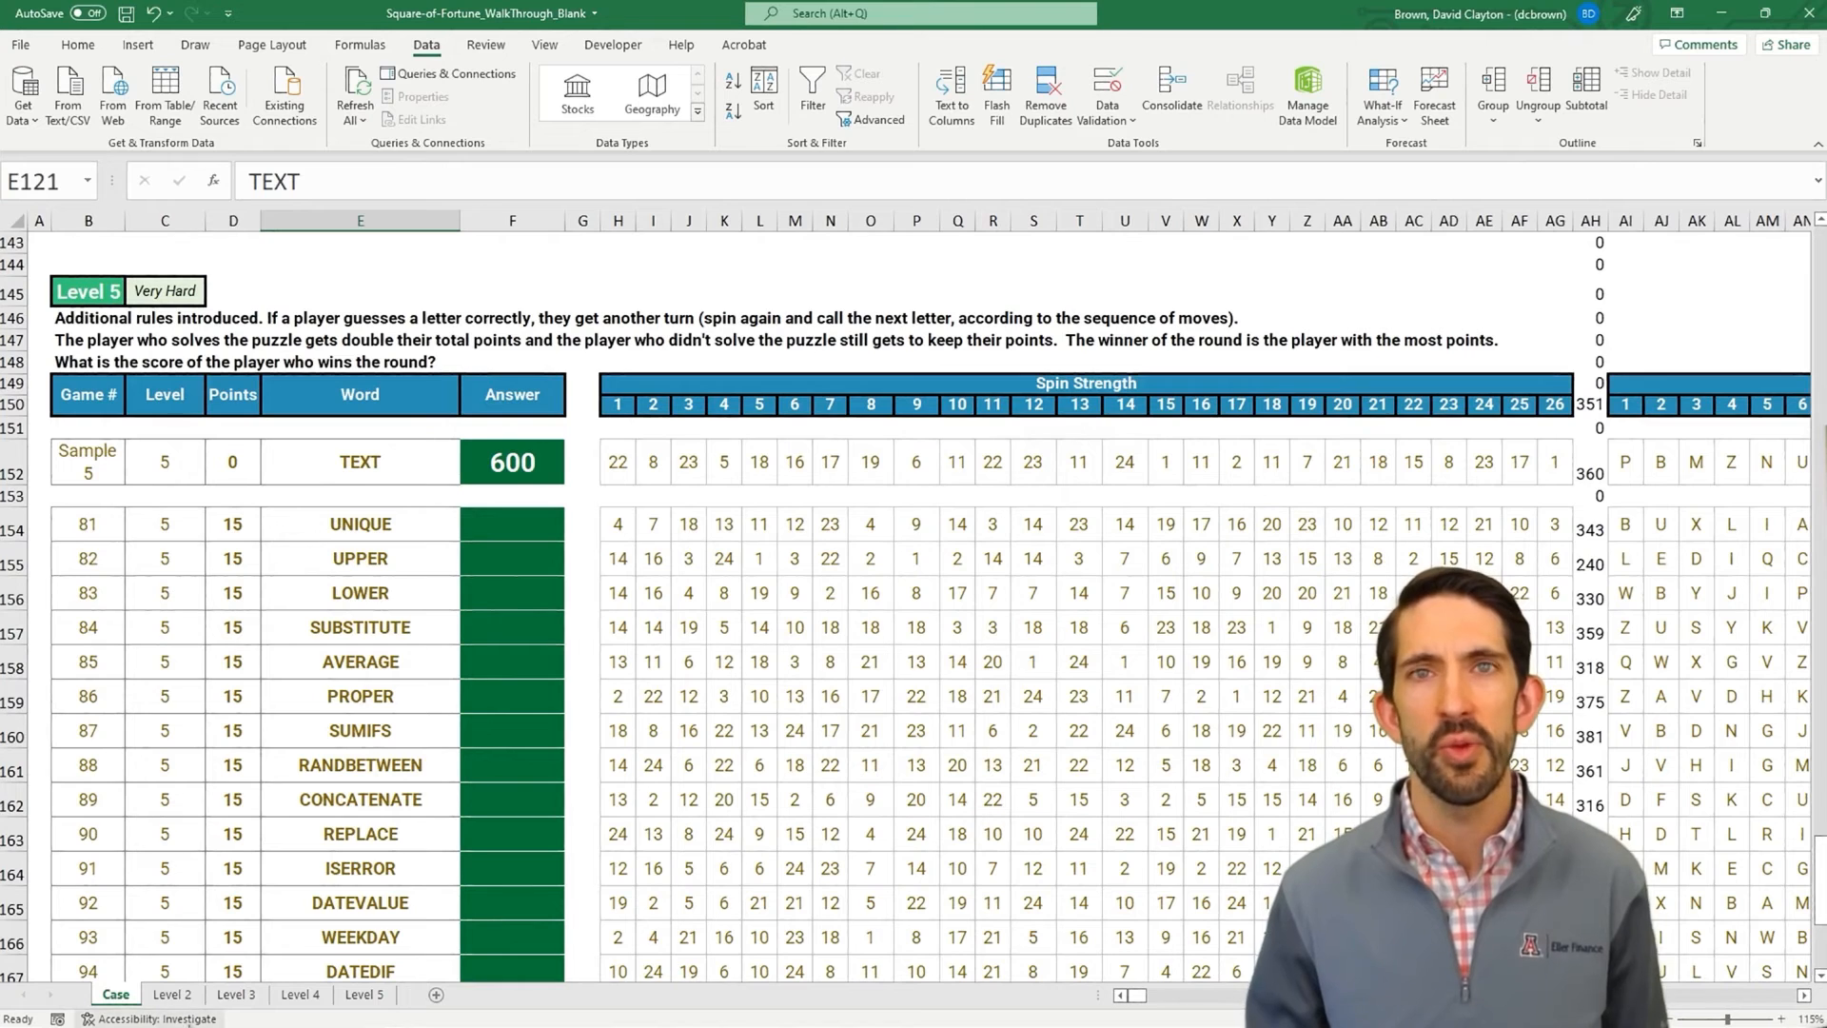
left_click(367, 995)
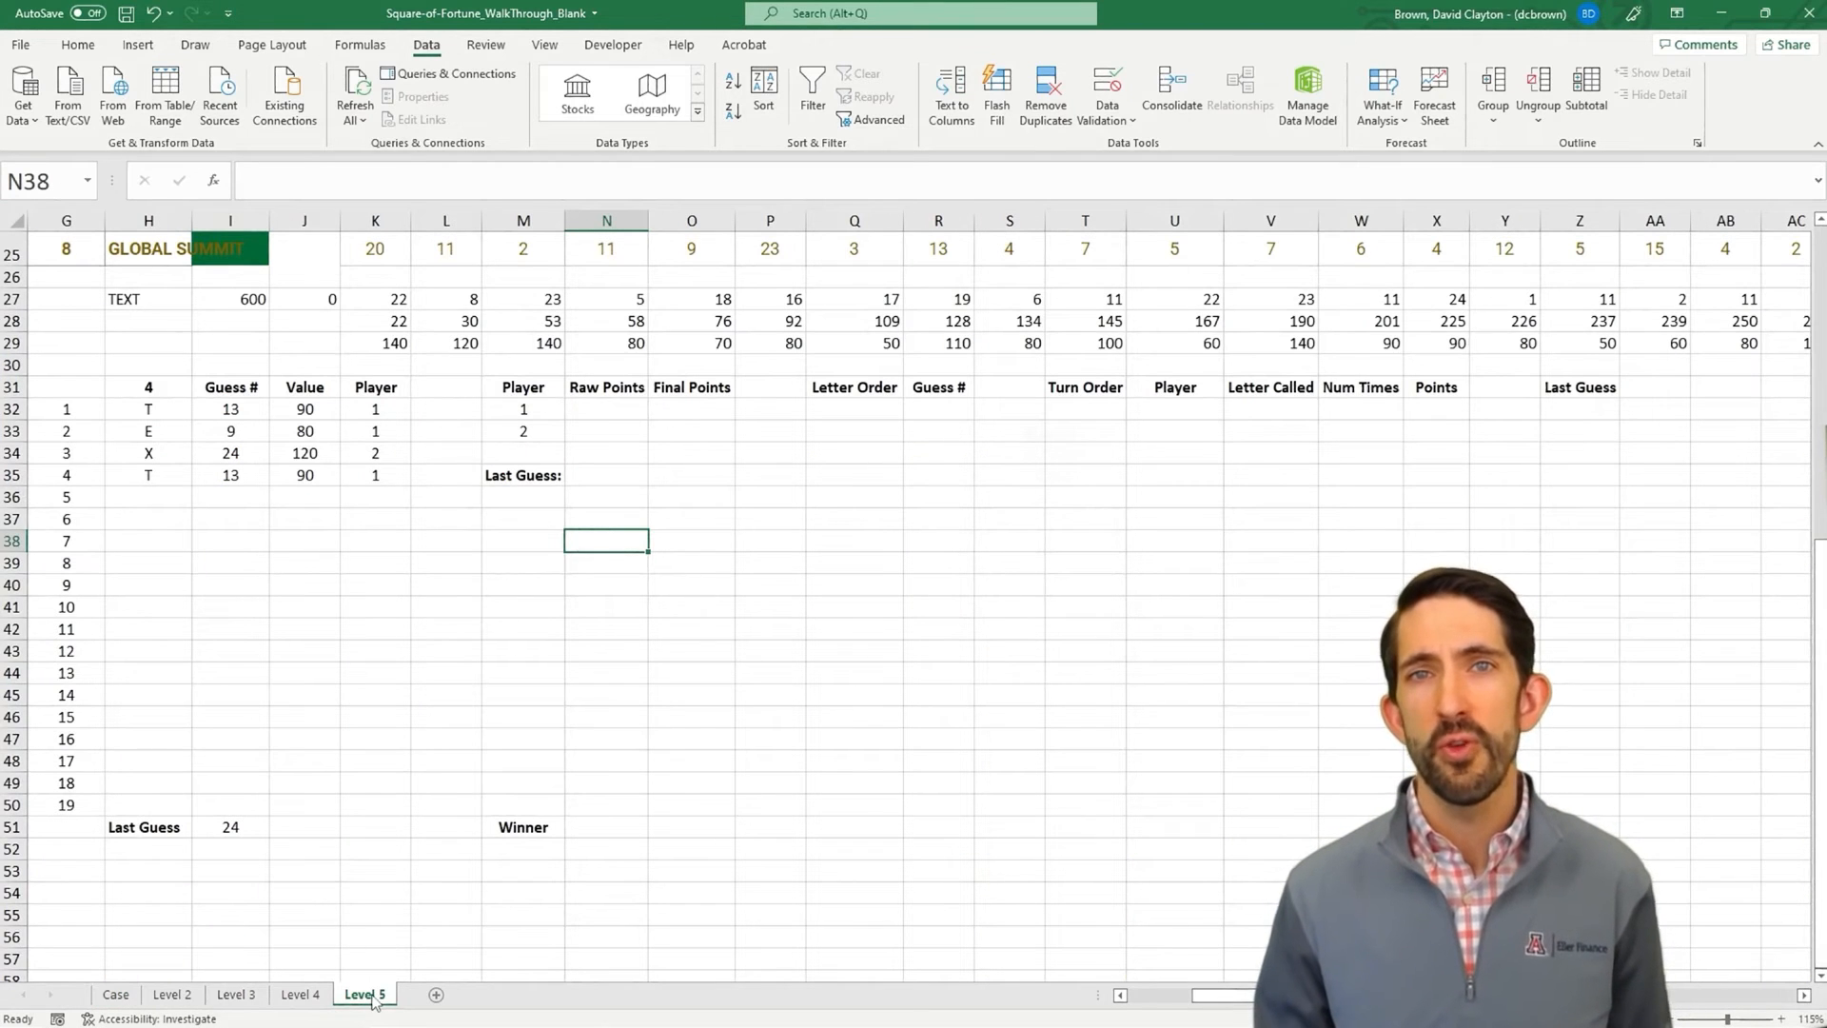
left_click(610, 409)
left_click_drag(610, 408, 673, 431)
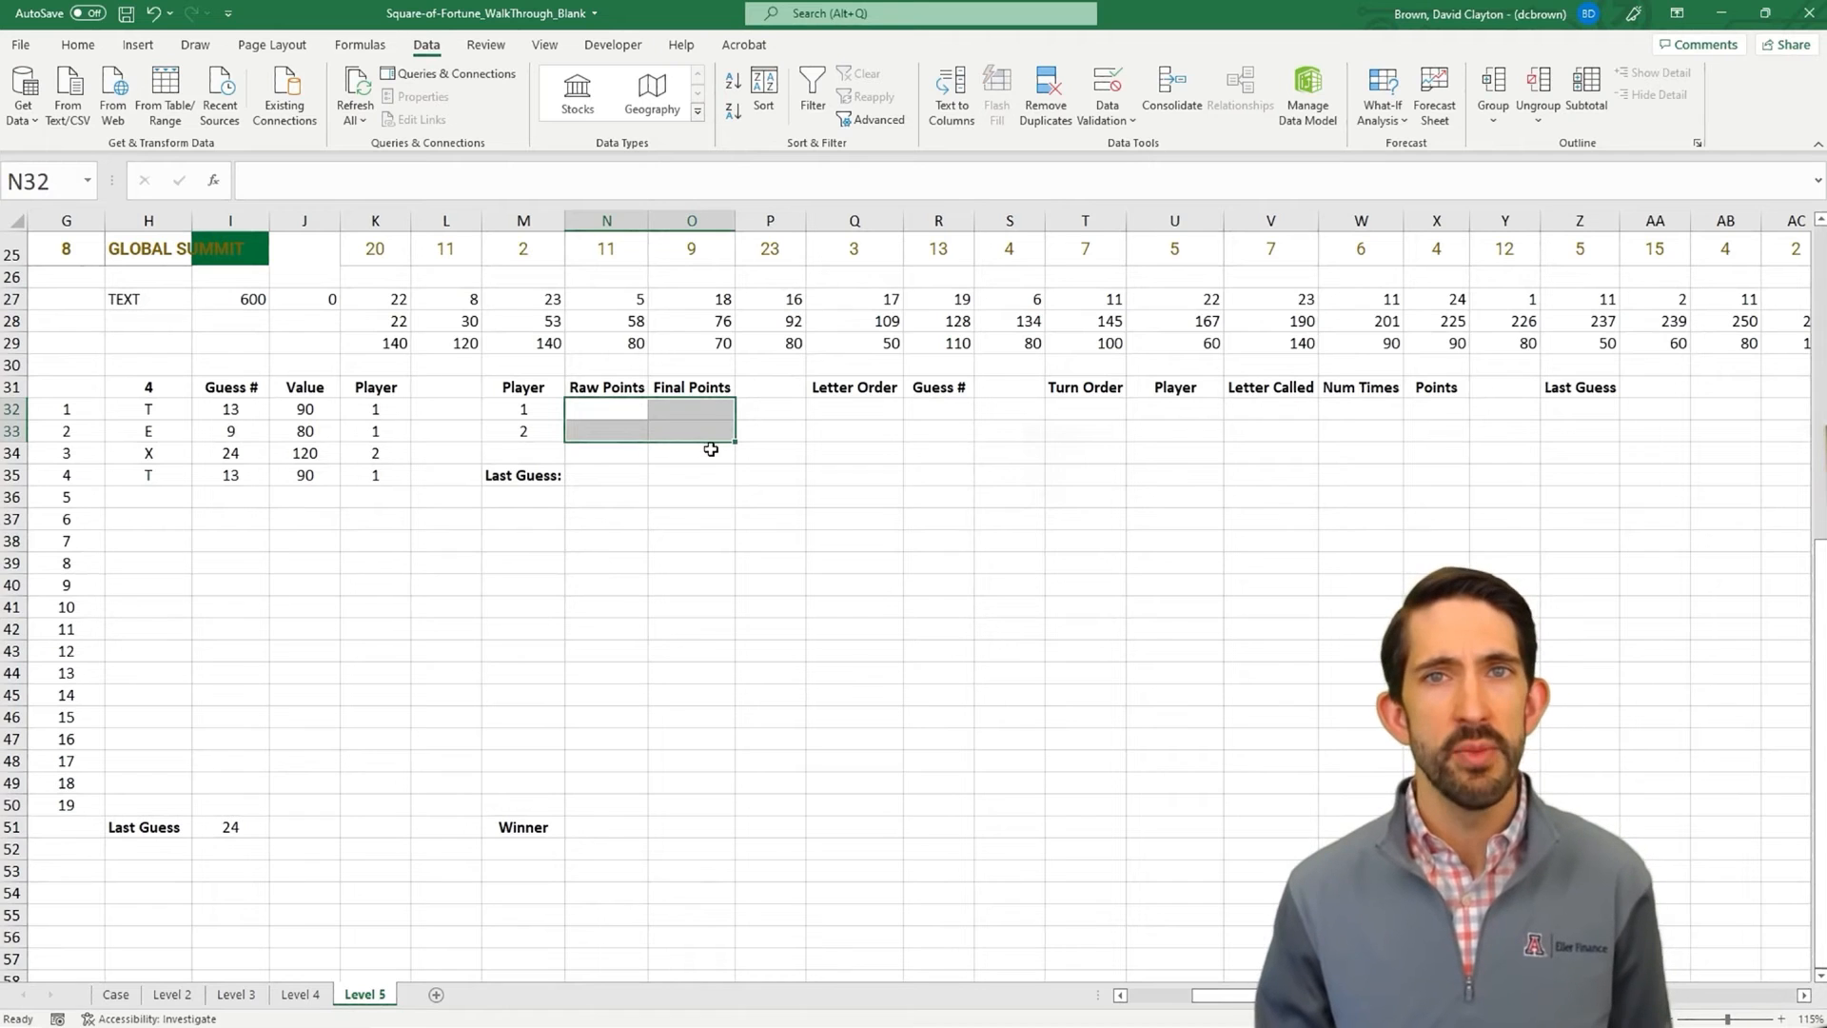
- Fill the Letter Order column from Q32 with the numbers 1 to 19 using =SEQUENCE(19)
left_click(854, 409)
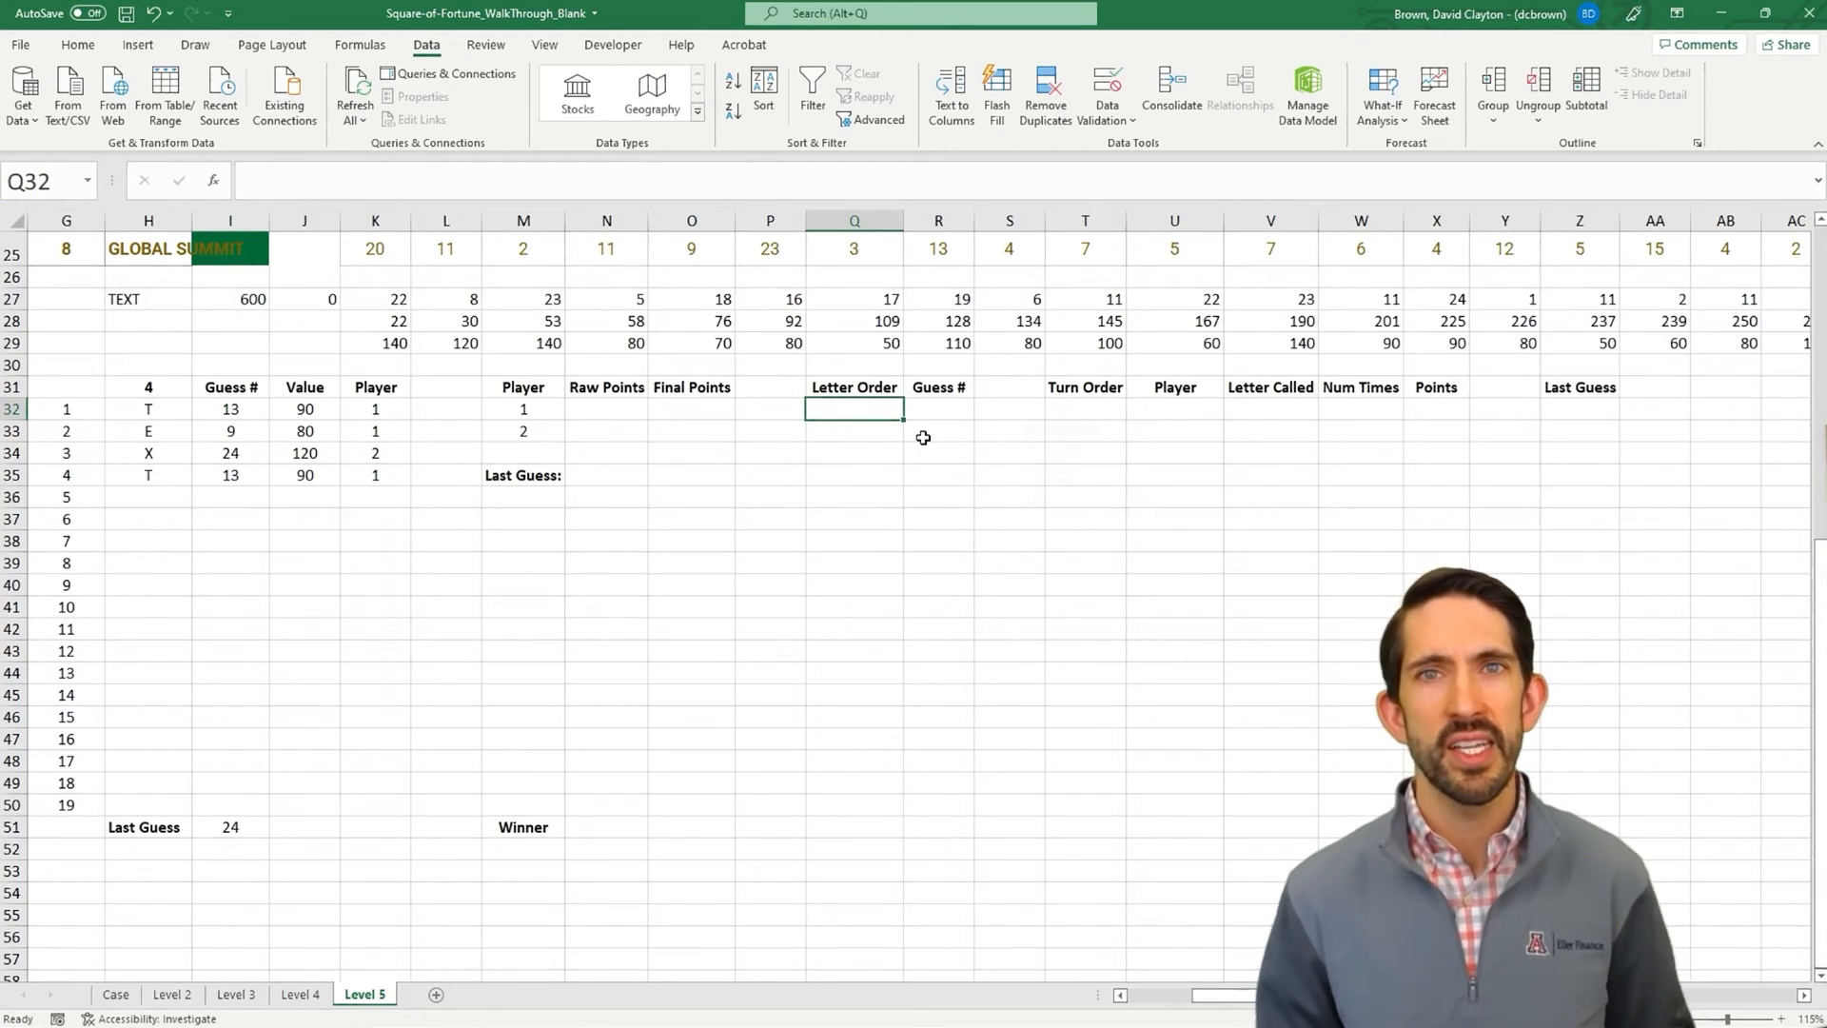
type("=sequence")
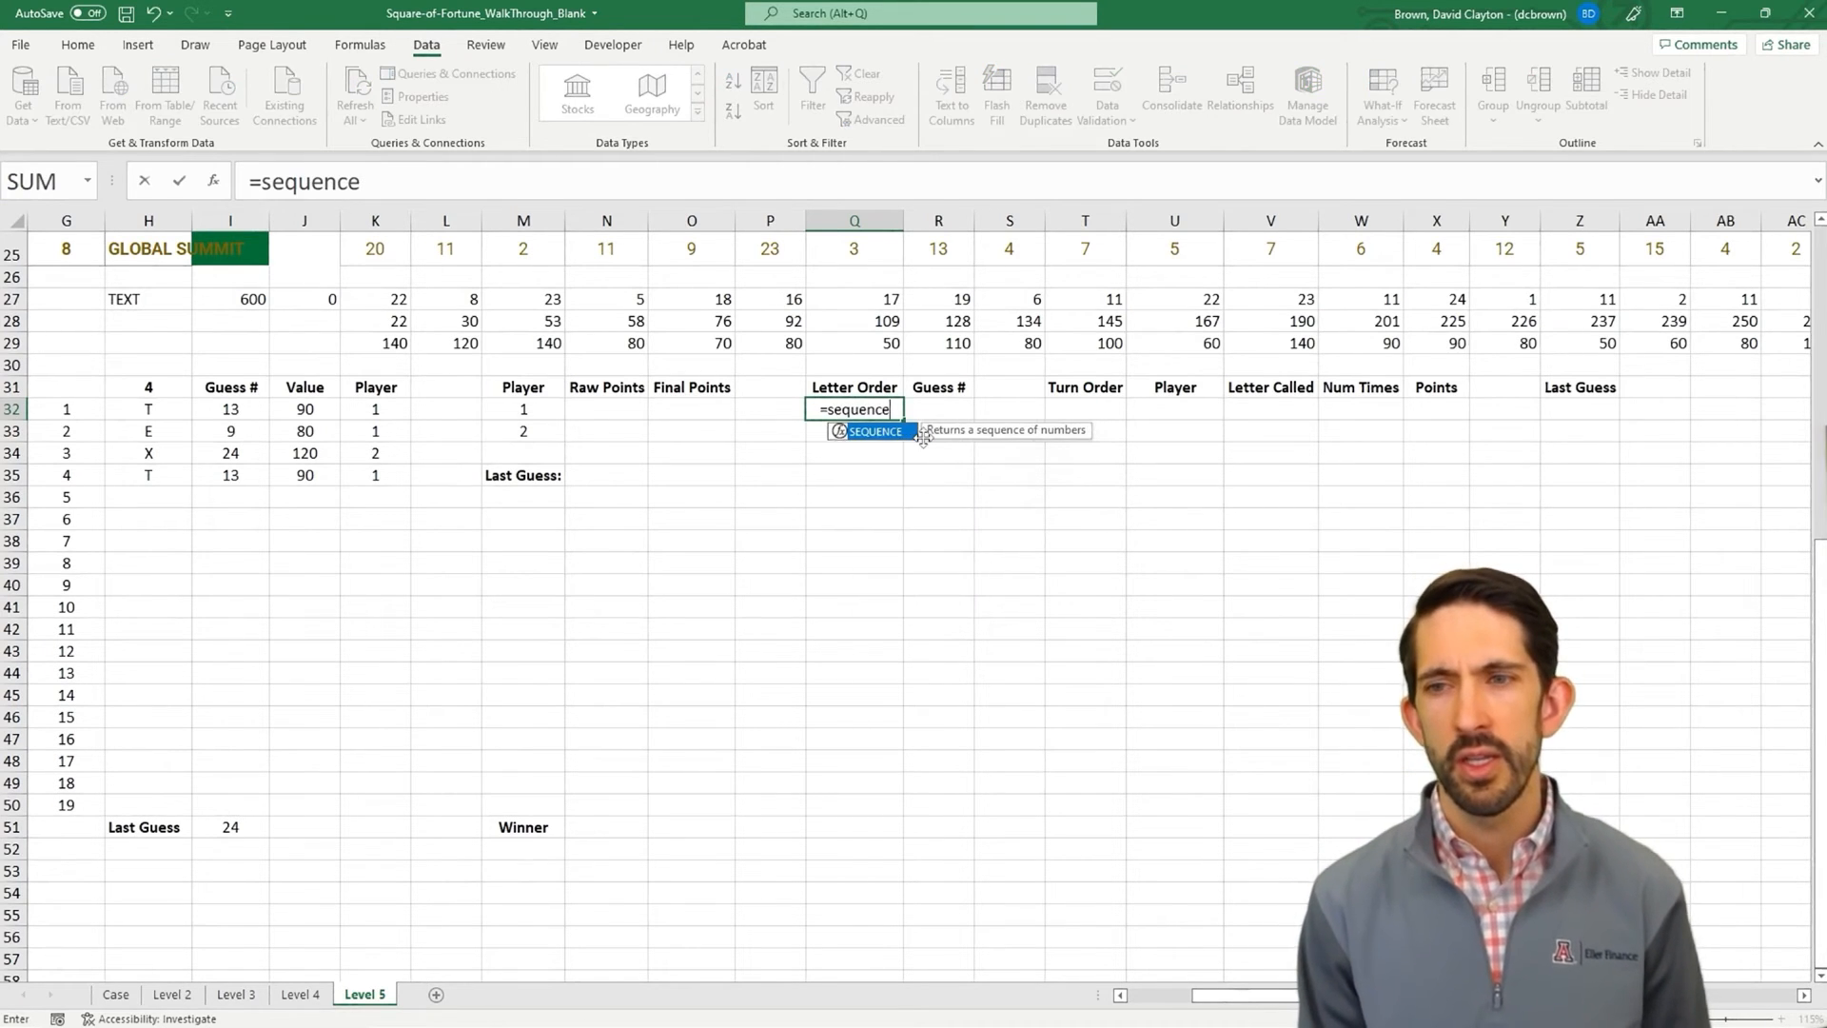
type("(19)")
key("Return")
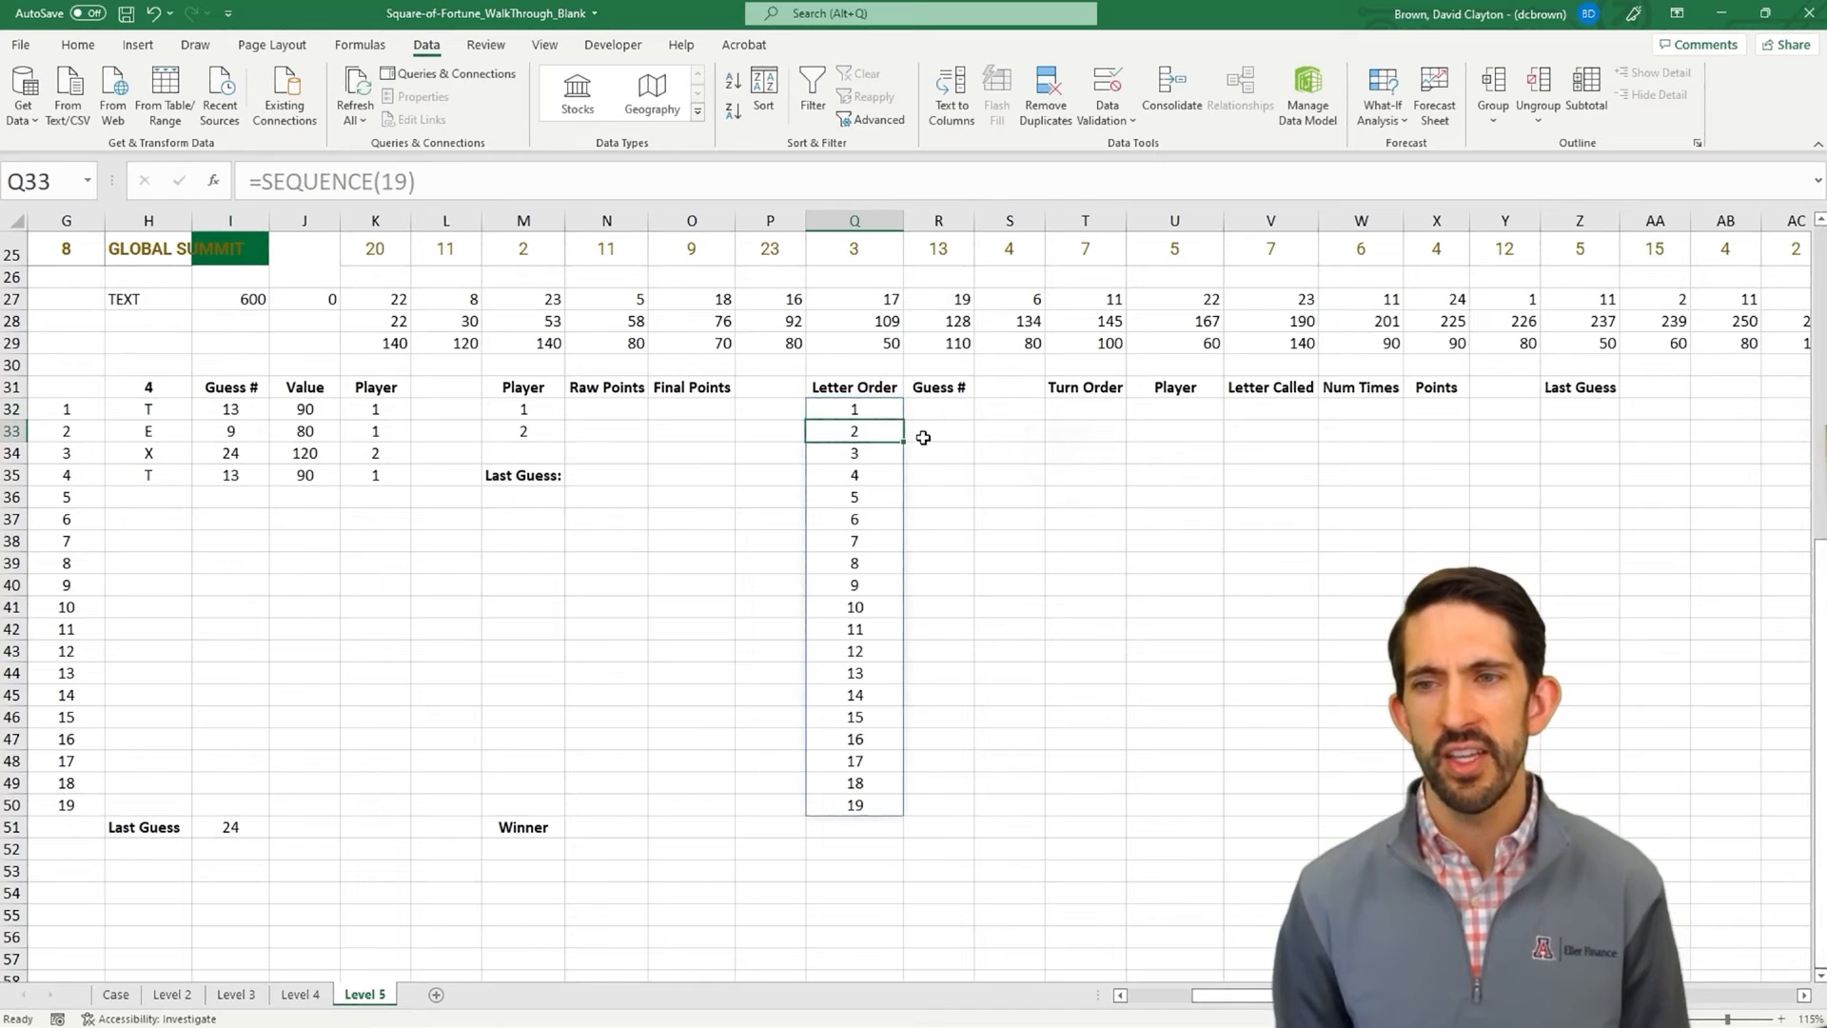
- Enter =SMALL($I$32:$I$50,Q32) in R32 and fill it down the Guess # column to R50
key("Up")
key("Right")
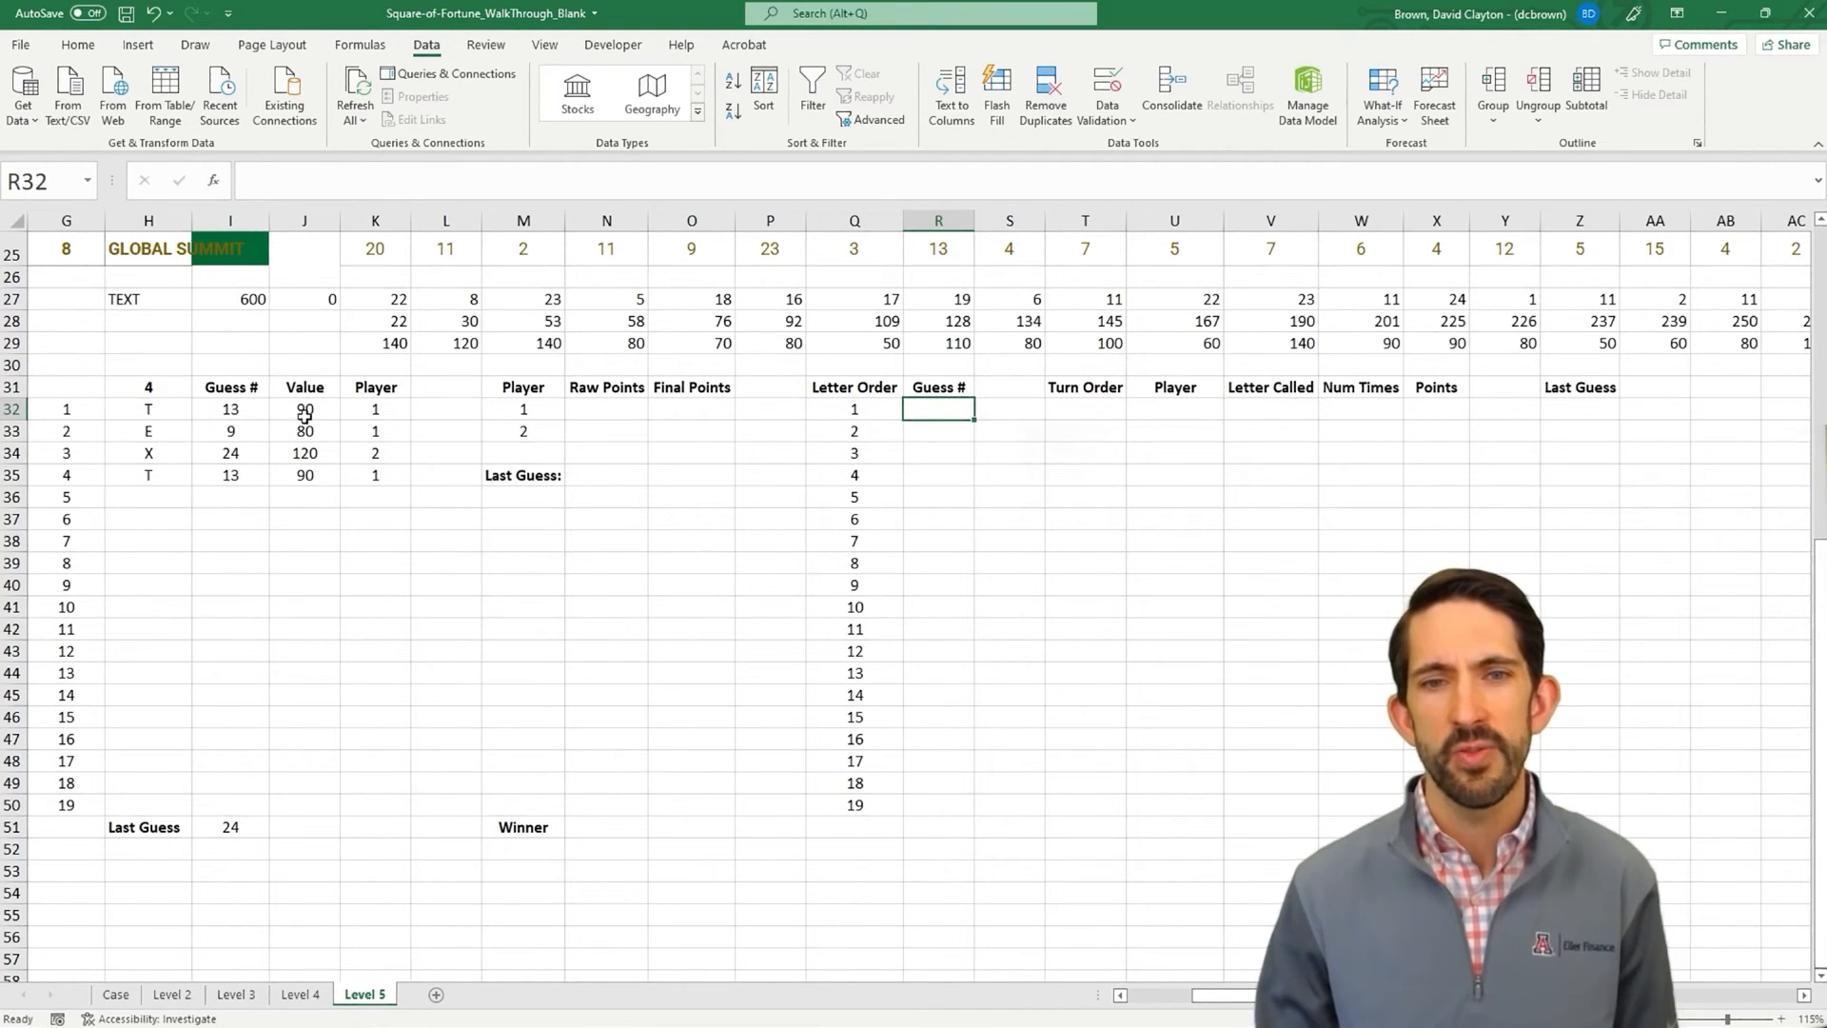
left_click_drag(230, 410, 234, 476)
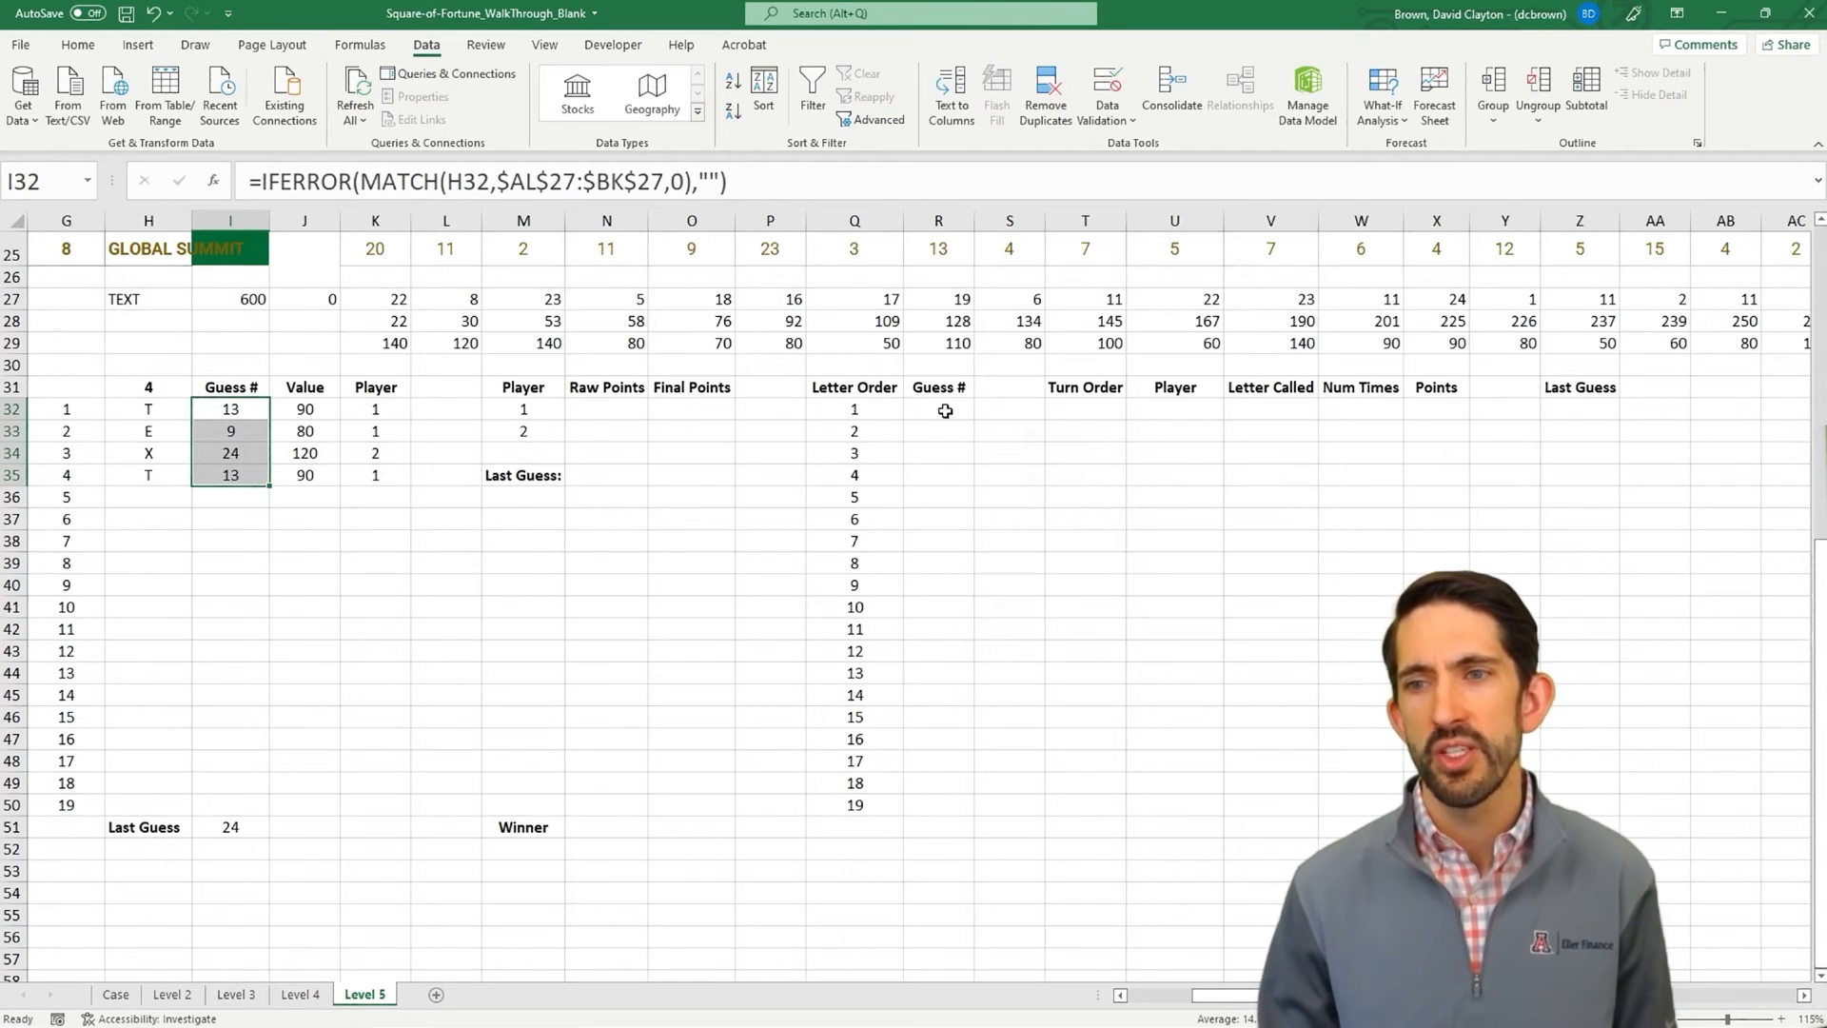
left_click(941, 408)
type("=small(")
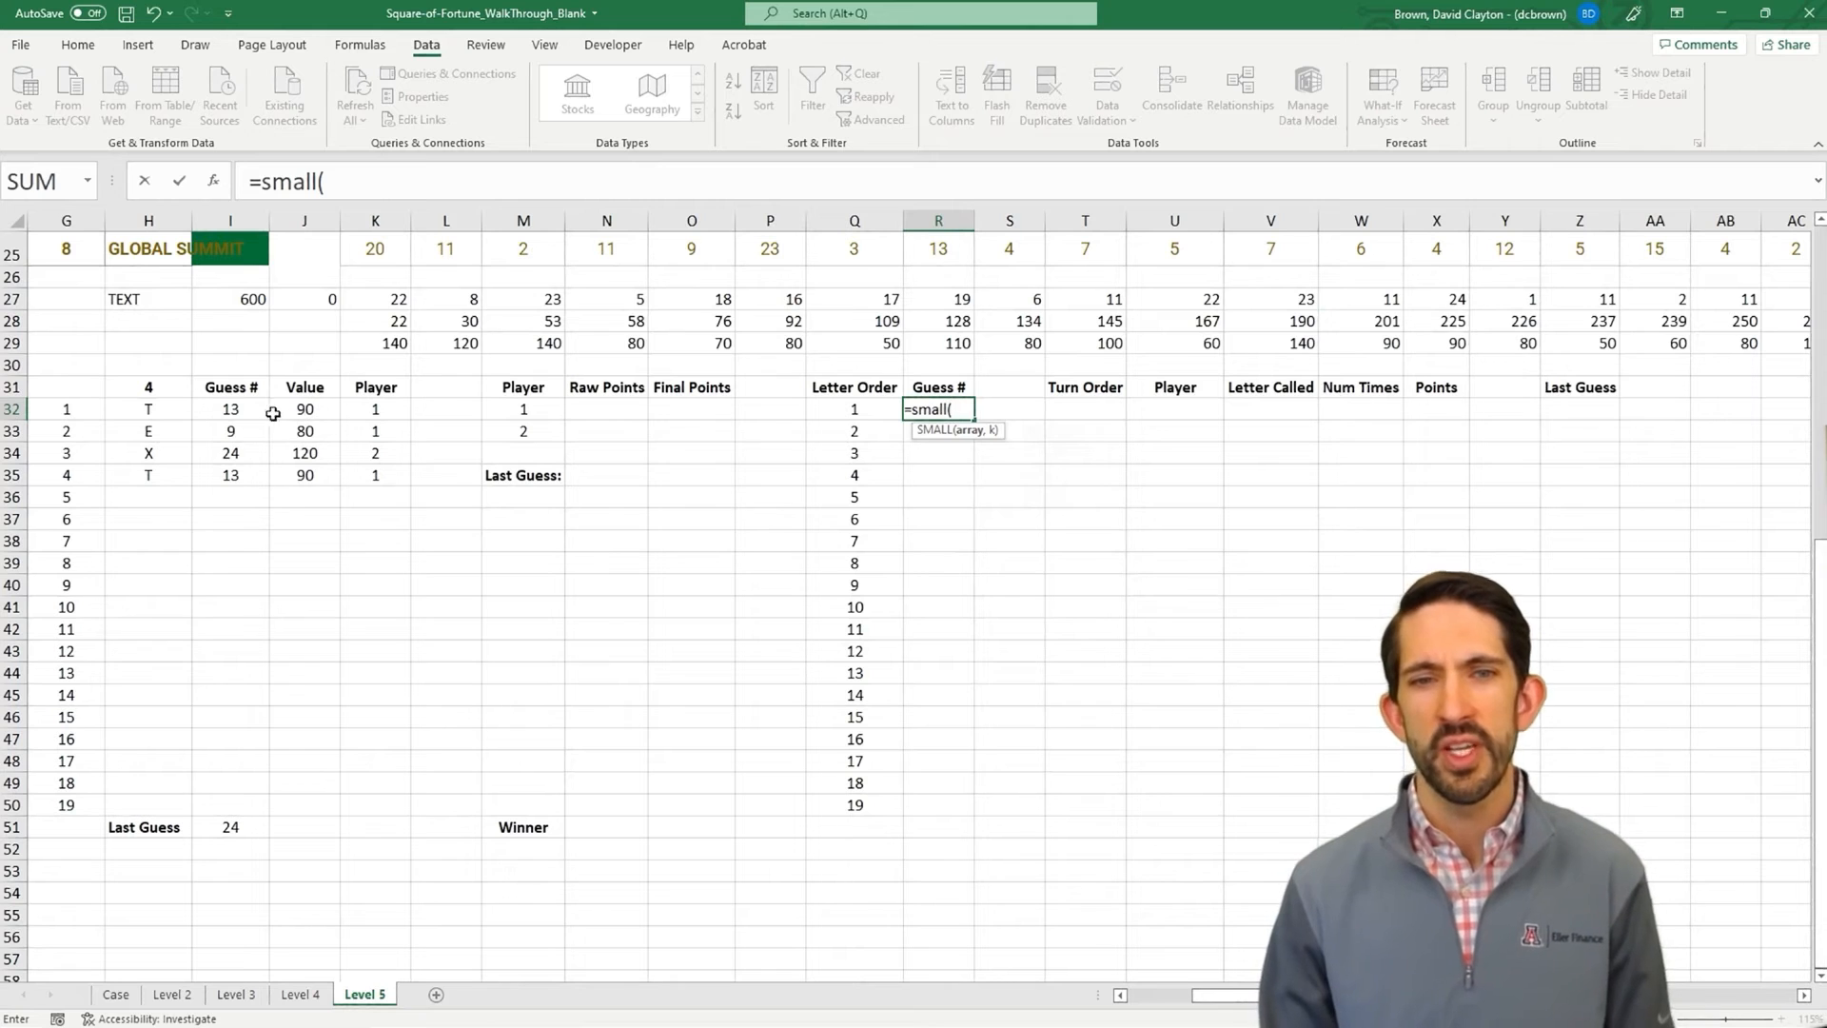
left_click_drag(243, 411, 242, 804)
key("F4")
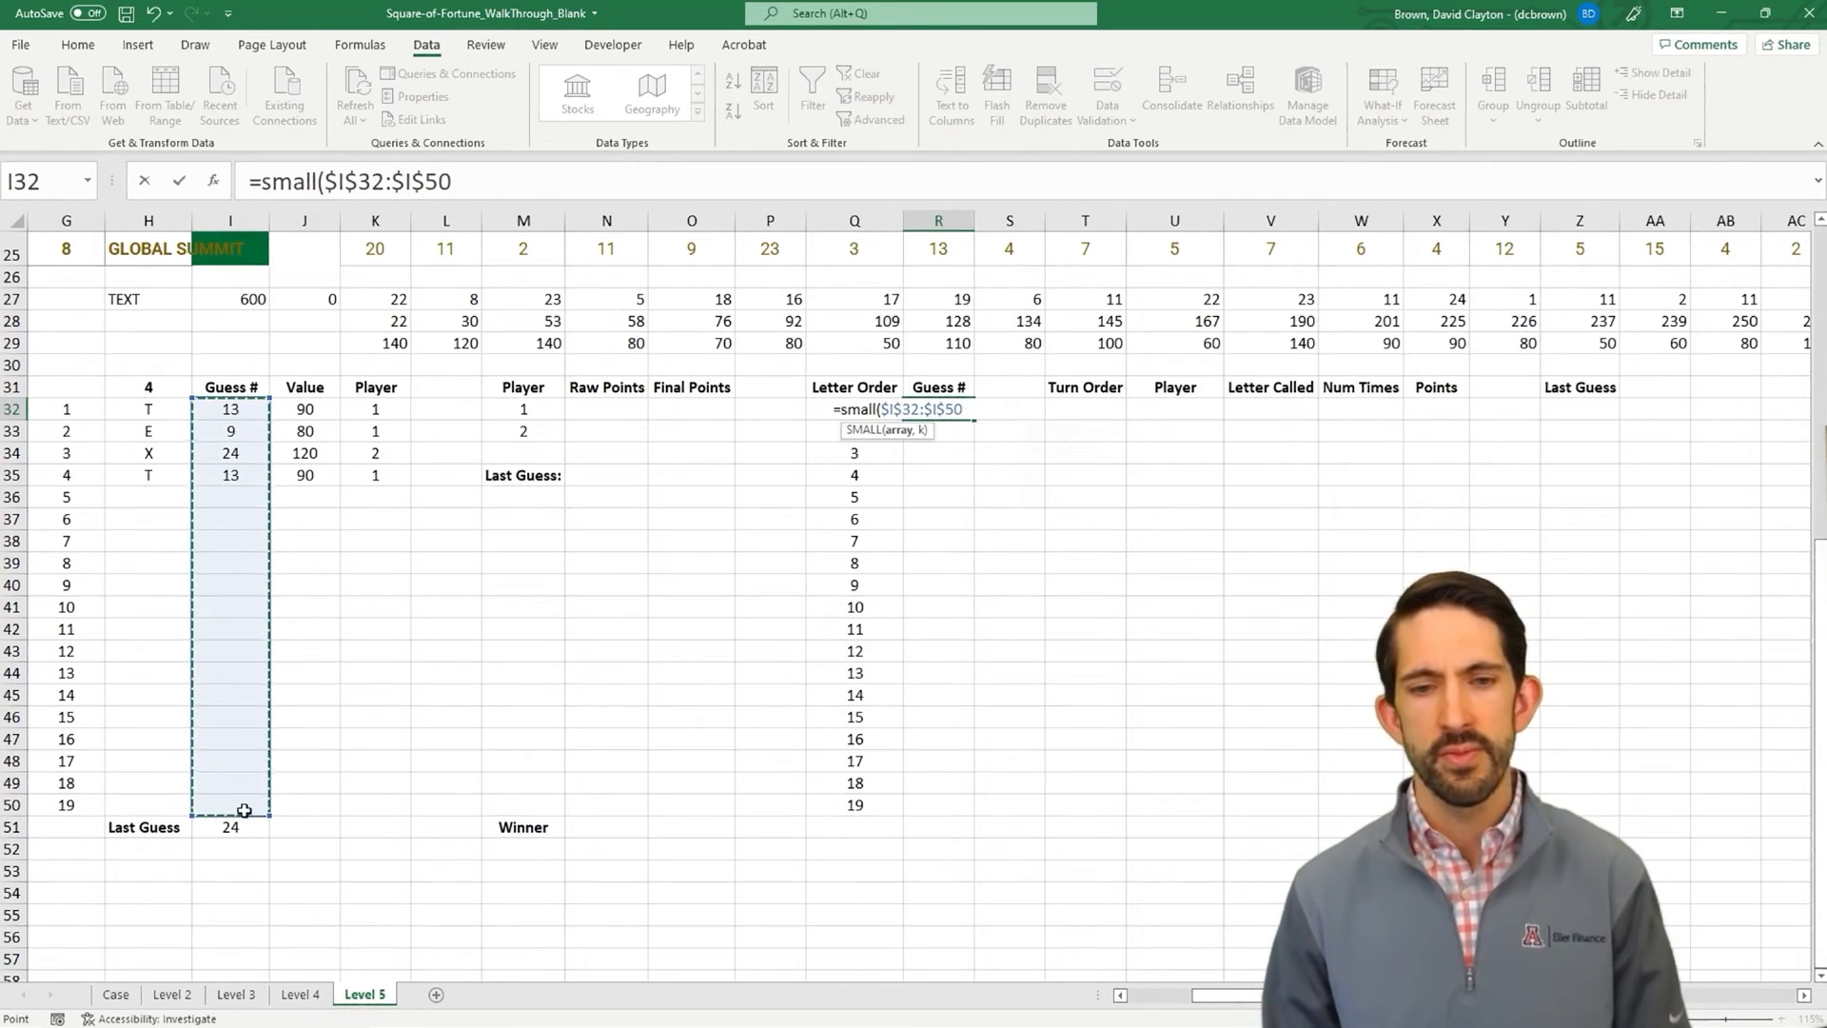
type(",")
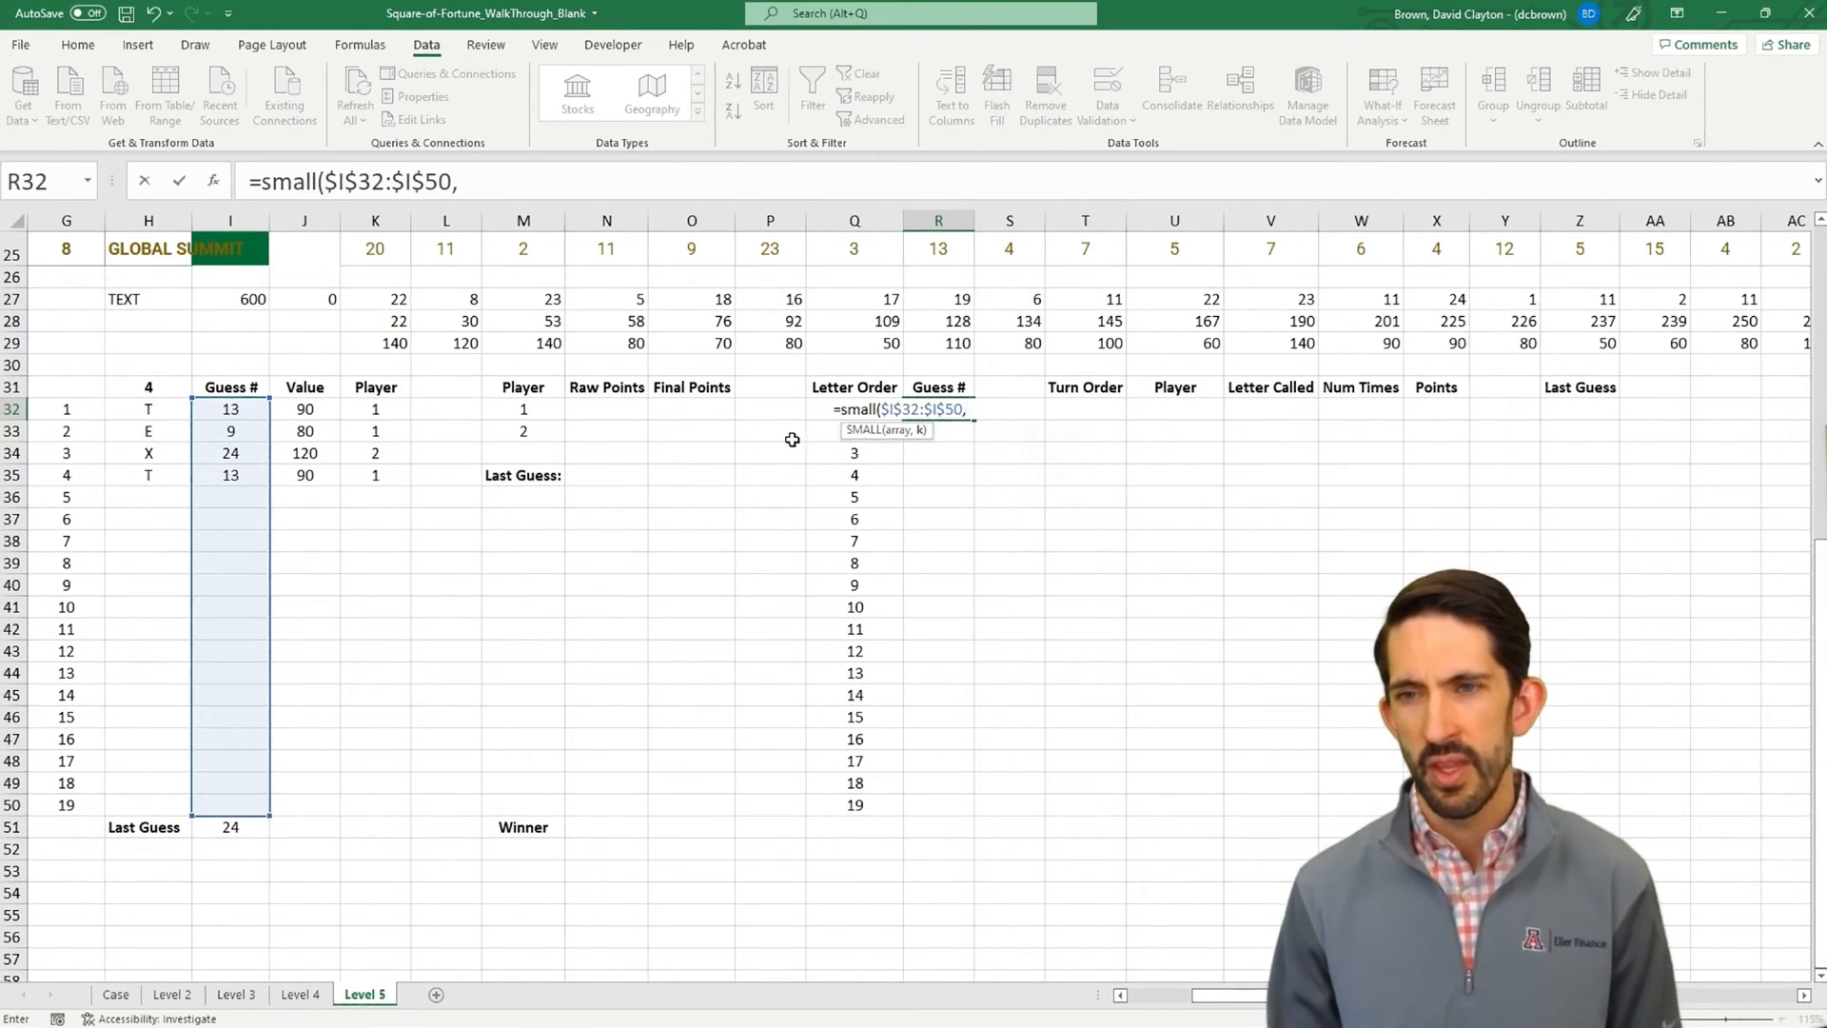
key("Left")
type(")")
key("Return")
key("Up")
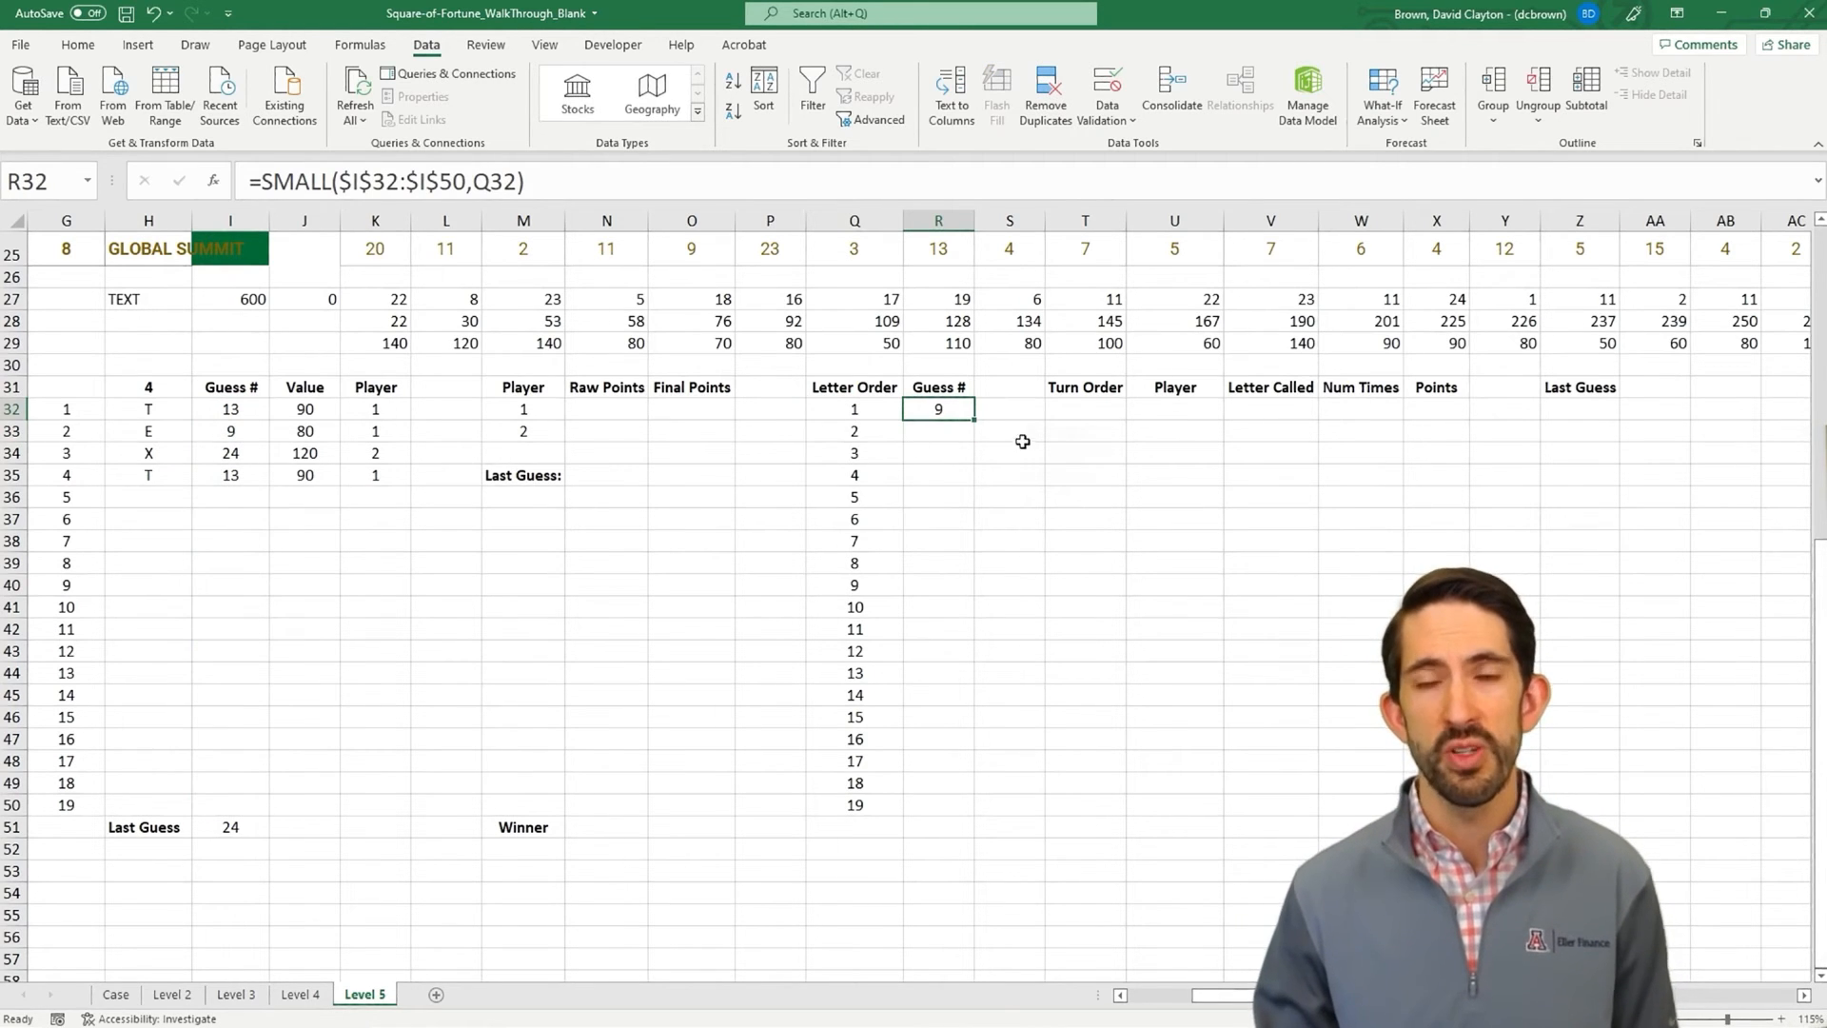
double_click(970, 419)
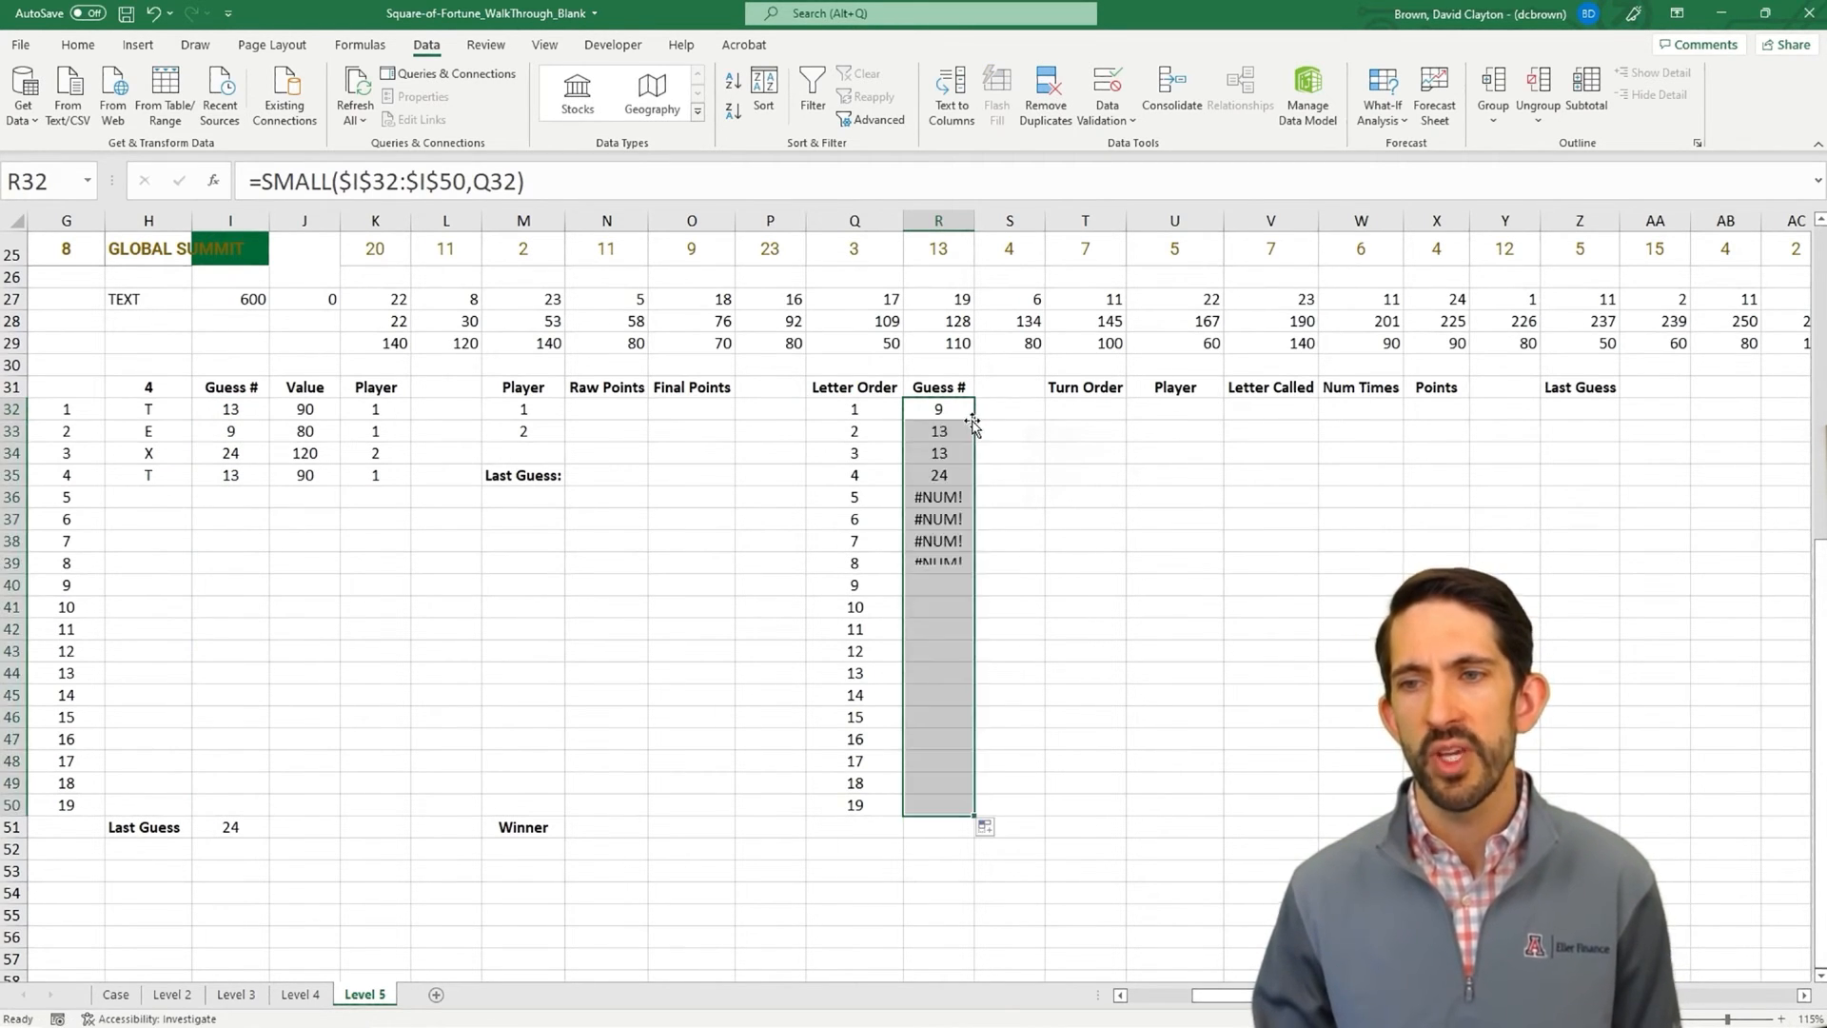
- Wrap the R32 formula as =IFERROR(SMALL($I$32:$I$50,Q32),"") and refill the Guess # column down to R50
left_click(958, 433)
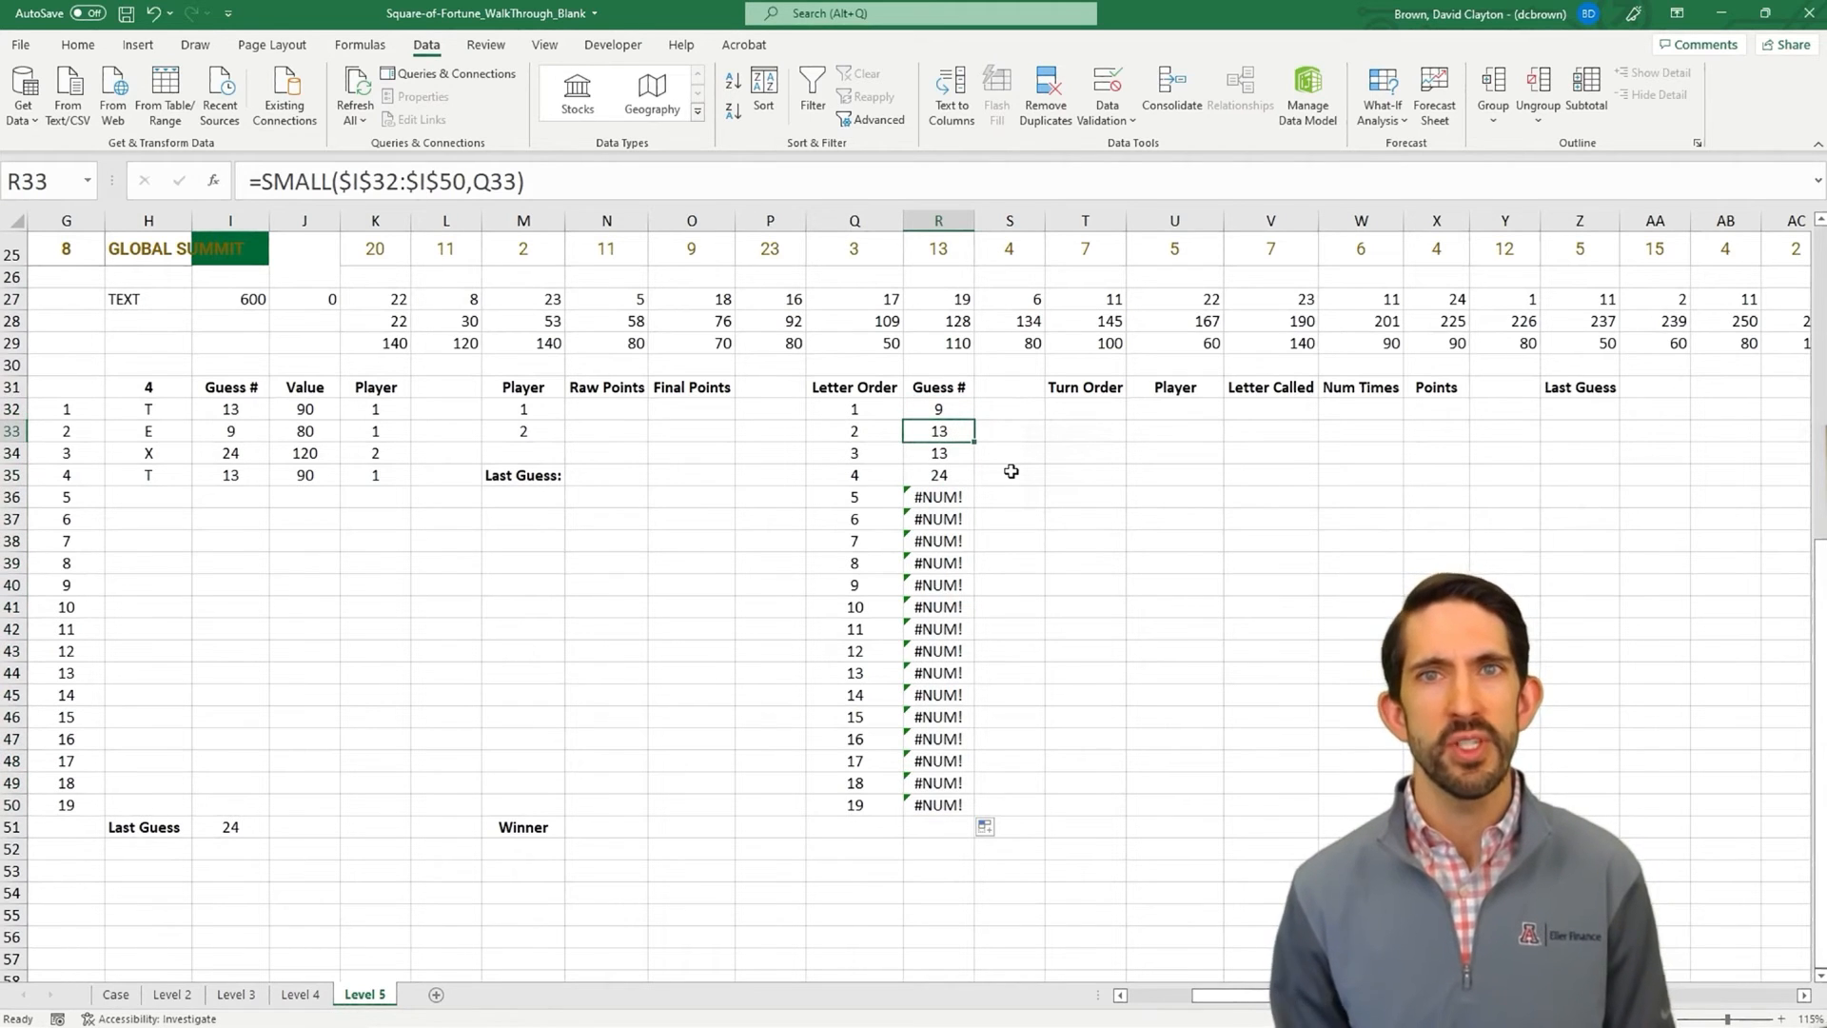
key("Down")
key("Down")
key("Down")
key("Up")
key("Up")
key("Up")
key("Up")
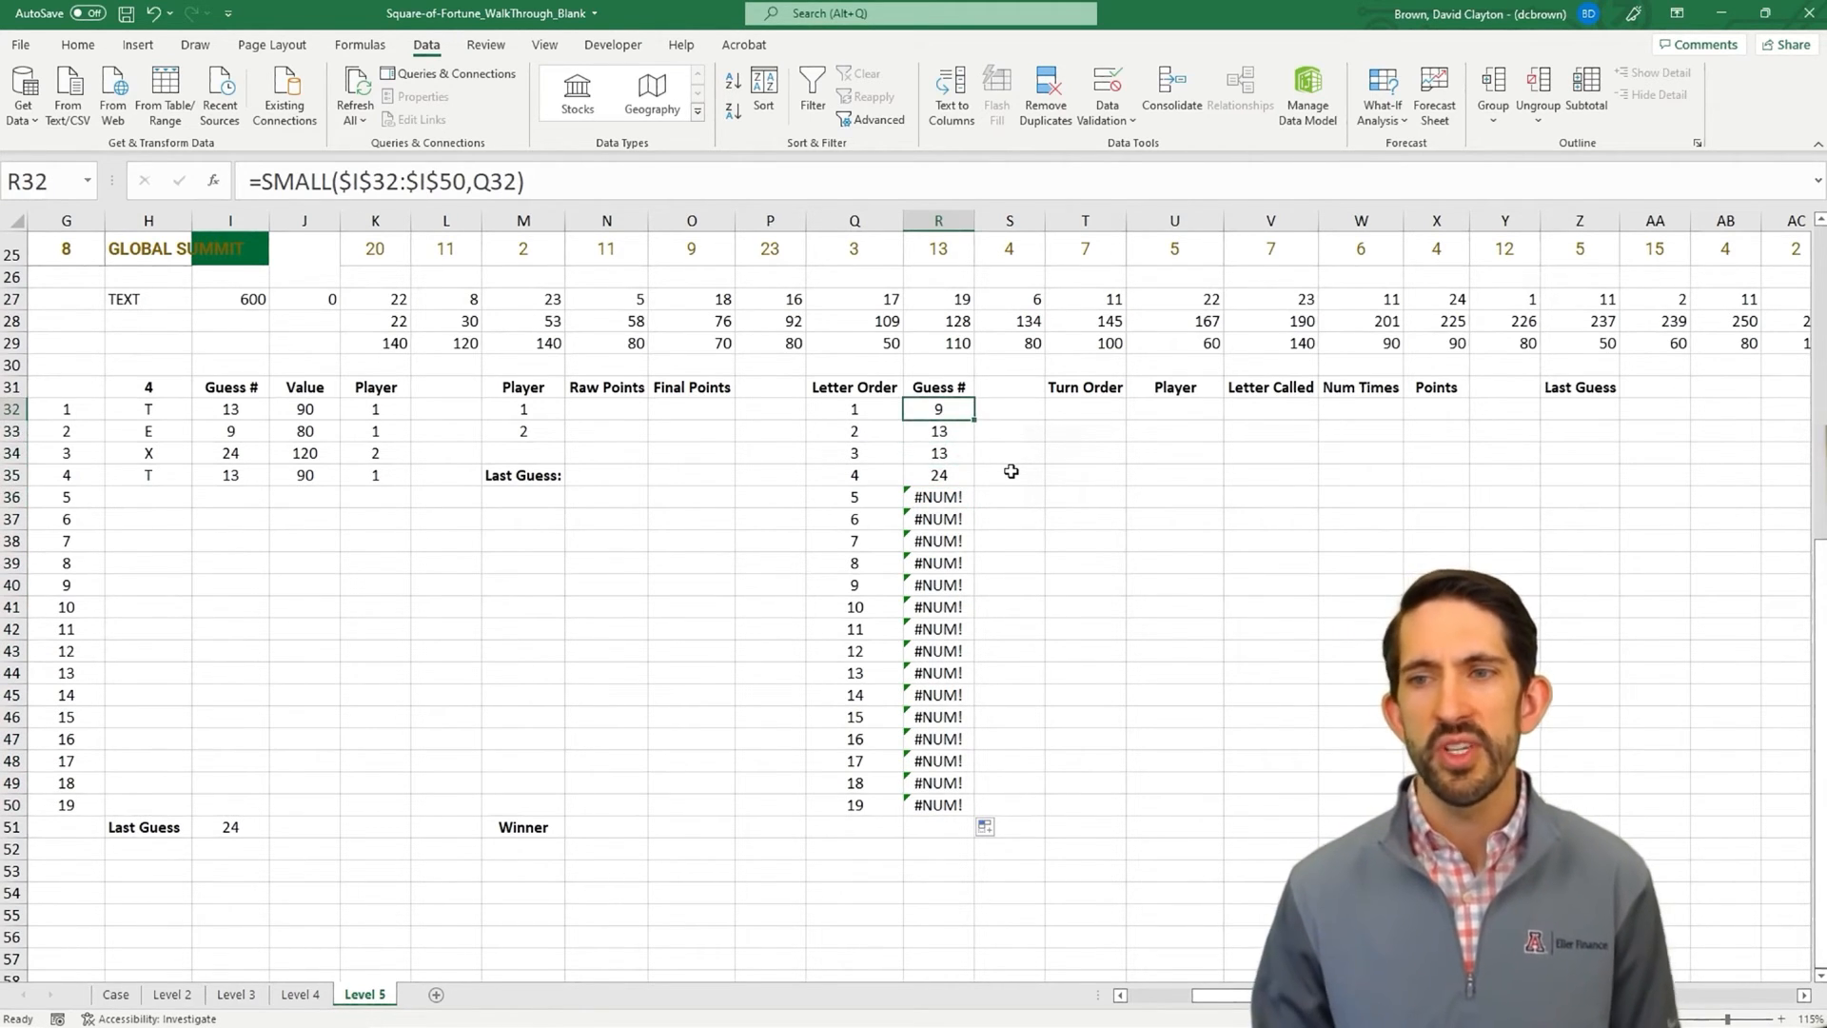
left_click(261, 180)
type("iferror(")
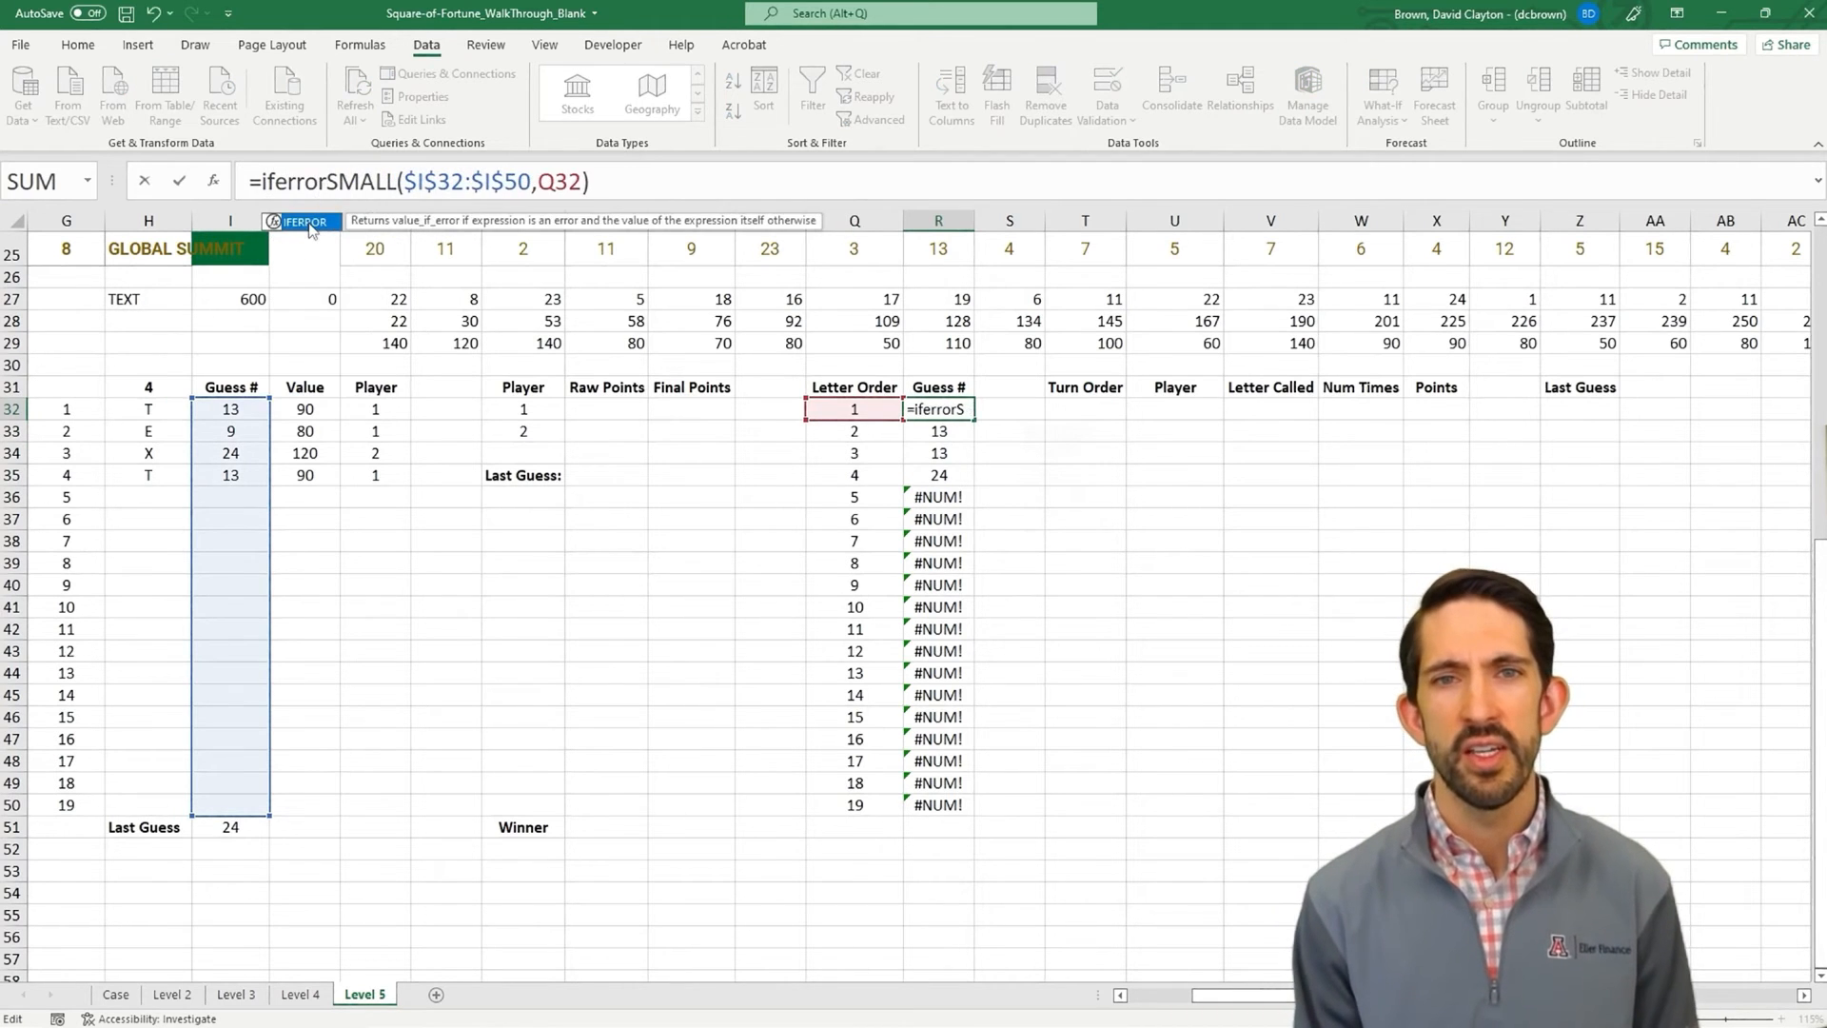
type(",\"\")")
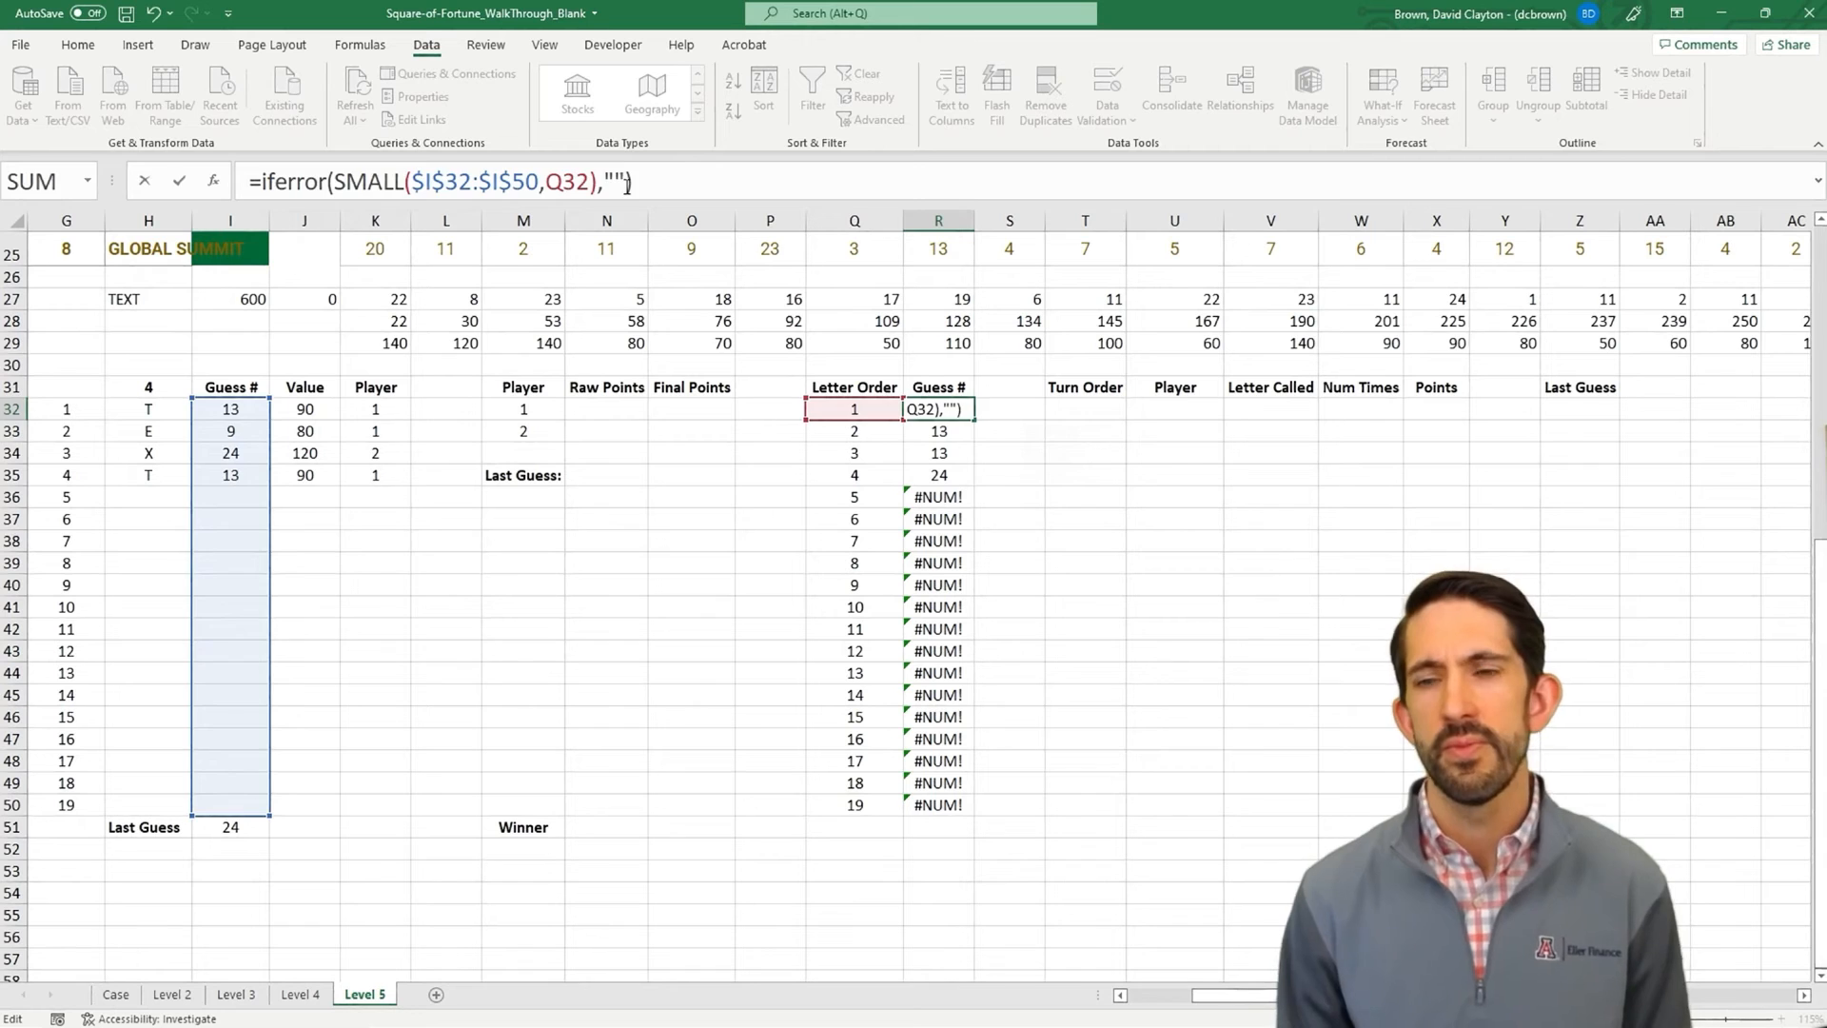
key("ctrl+Return")
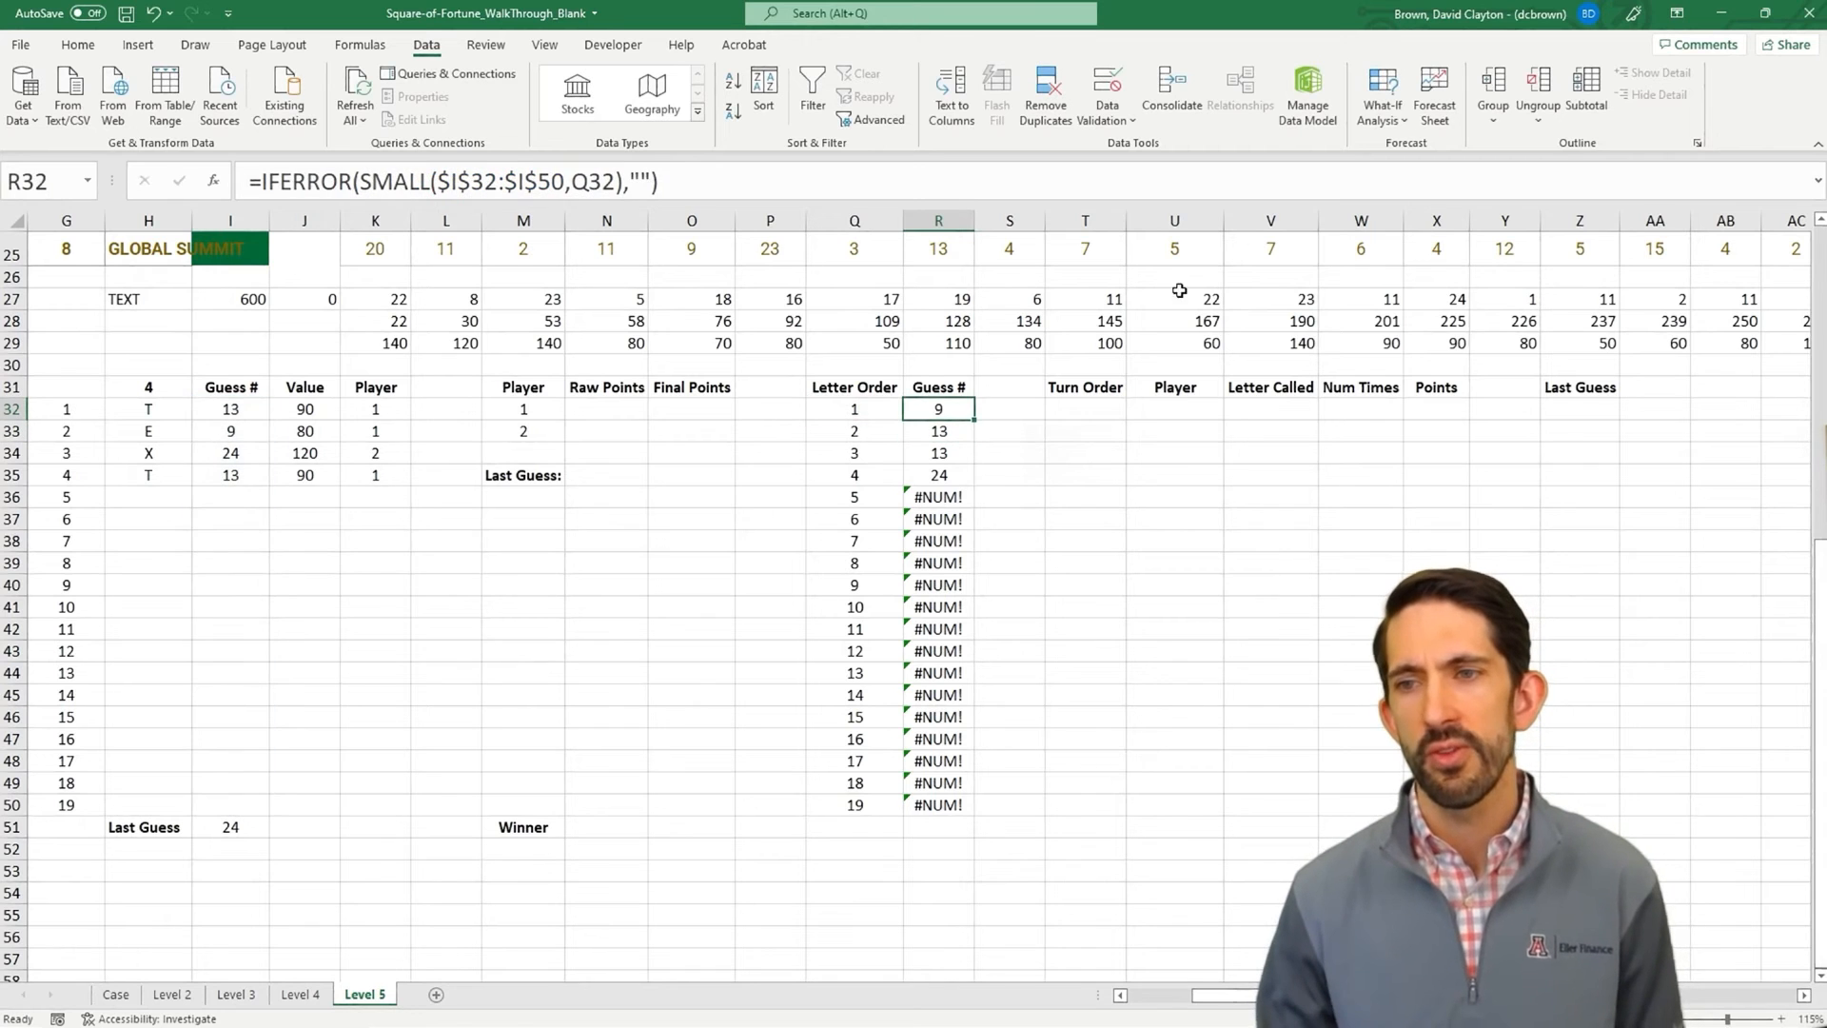
double_click(975, 420)
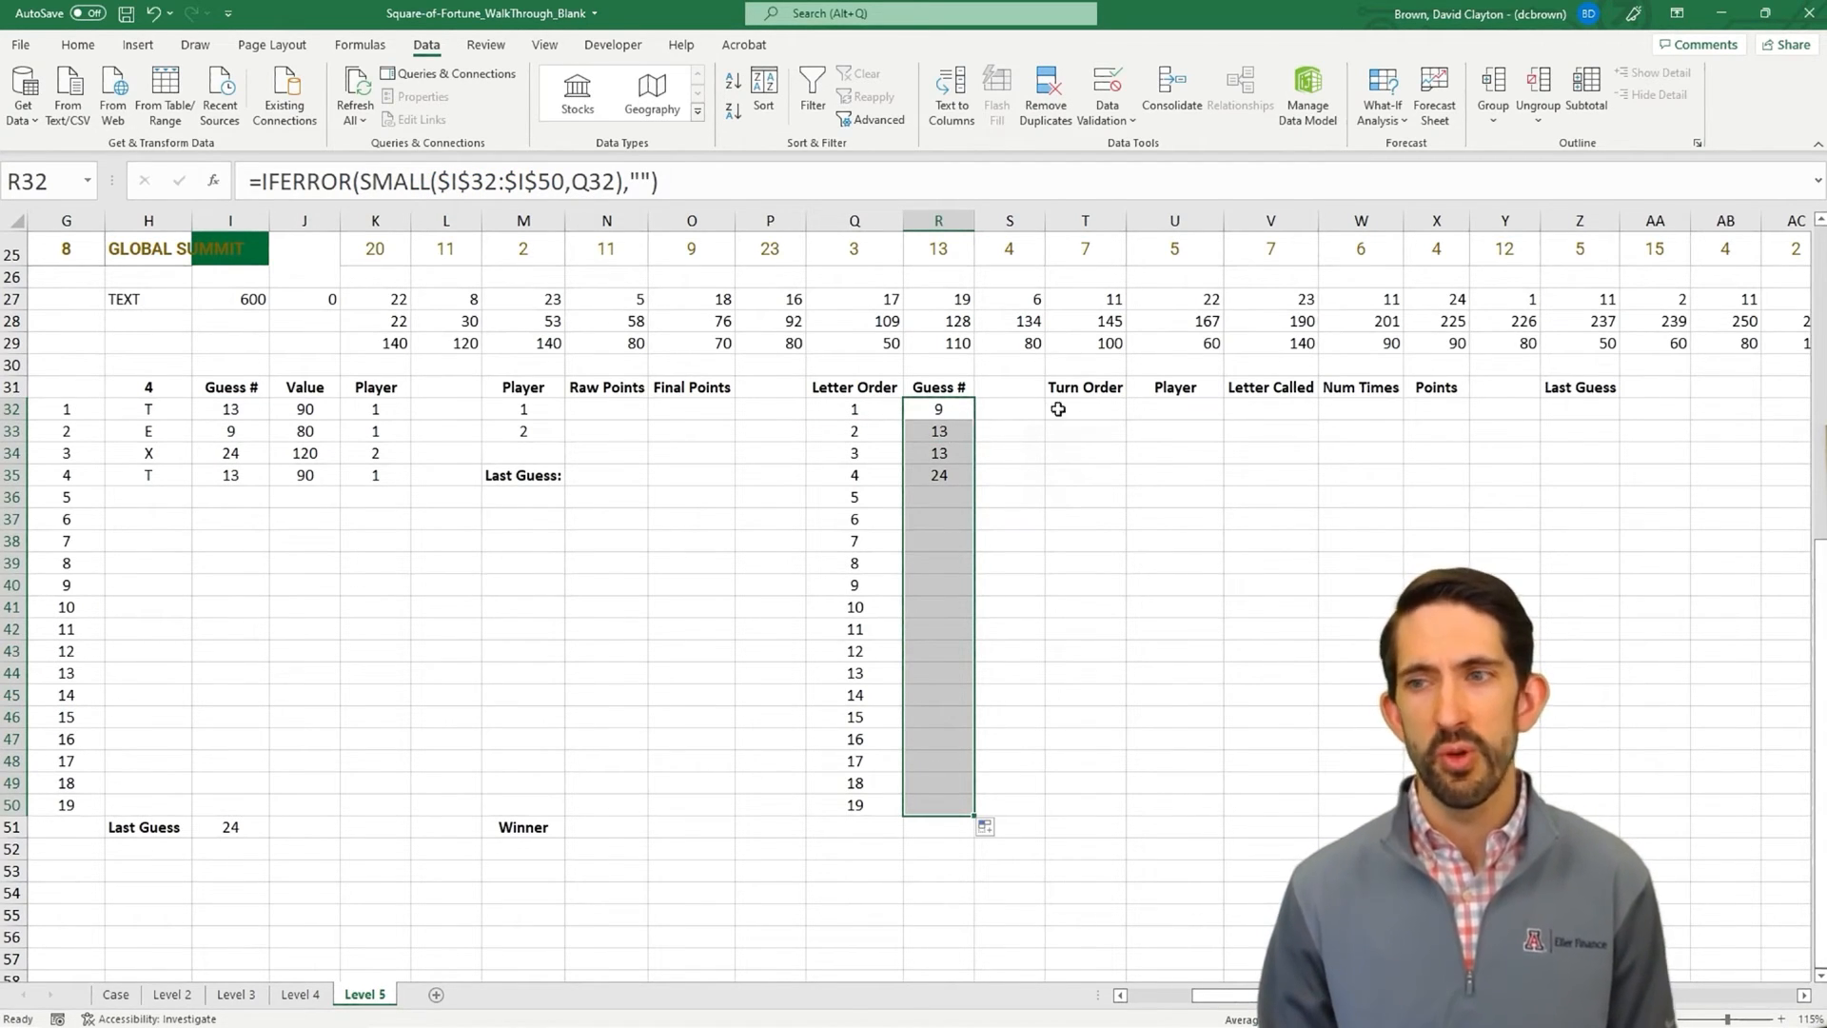
- Fill the Turn Order column from T32 with =SEQUENCE(26) and enter 1 as the first player in U32
left_click(1093, 409)
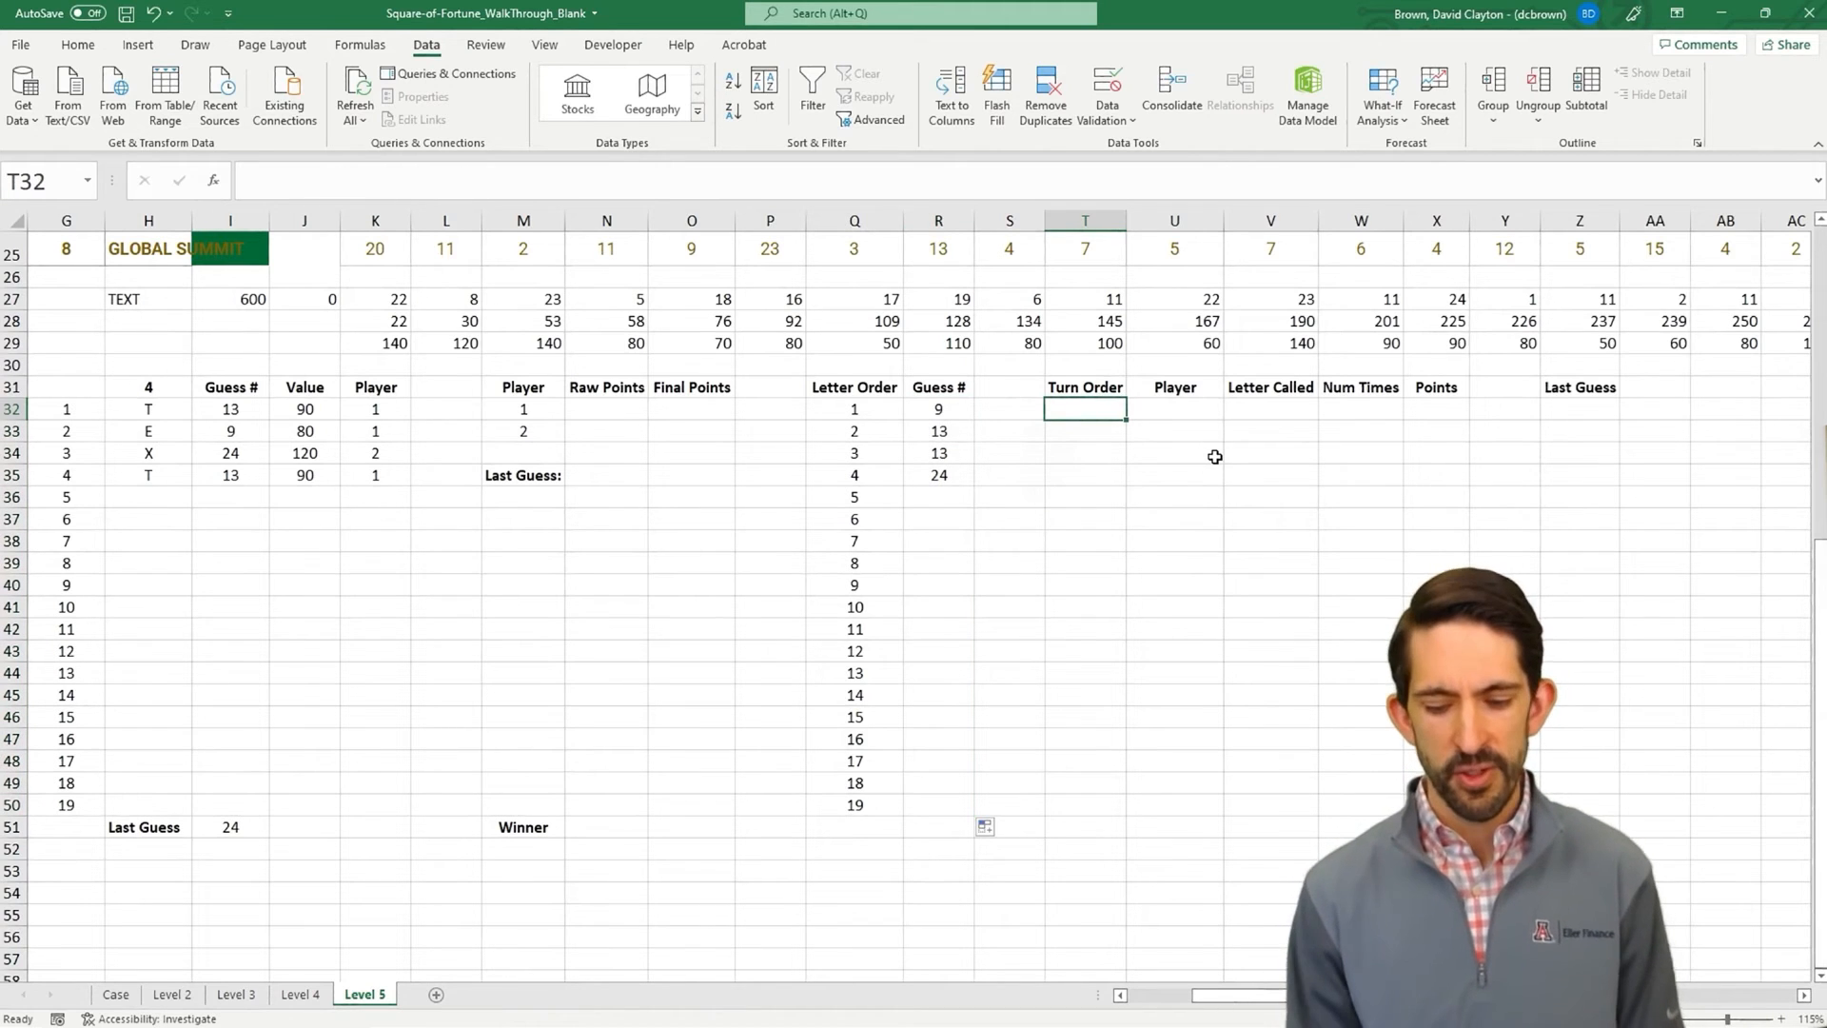
type("=sequence(26")
key("Return")
key("Up")
key("Right")
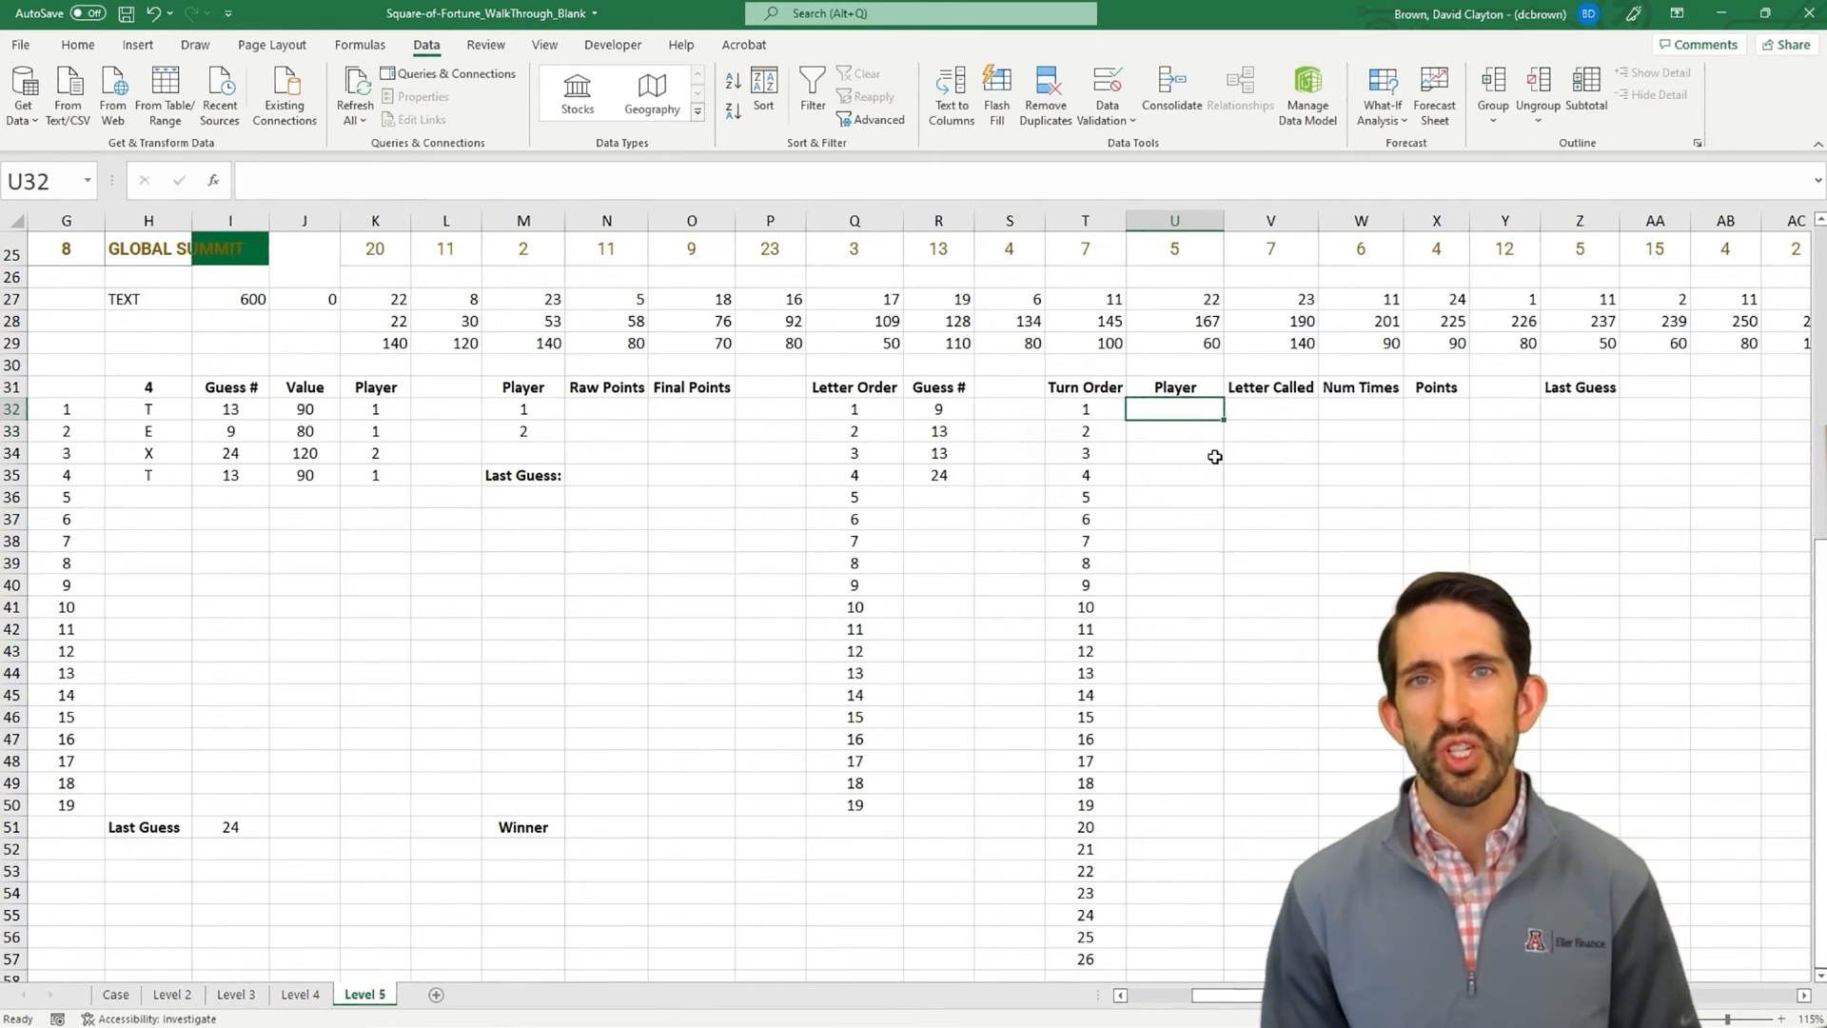
type("1")
key("Return")
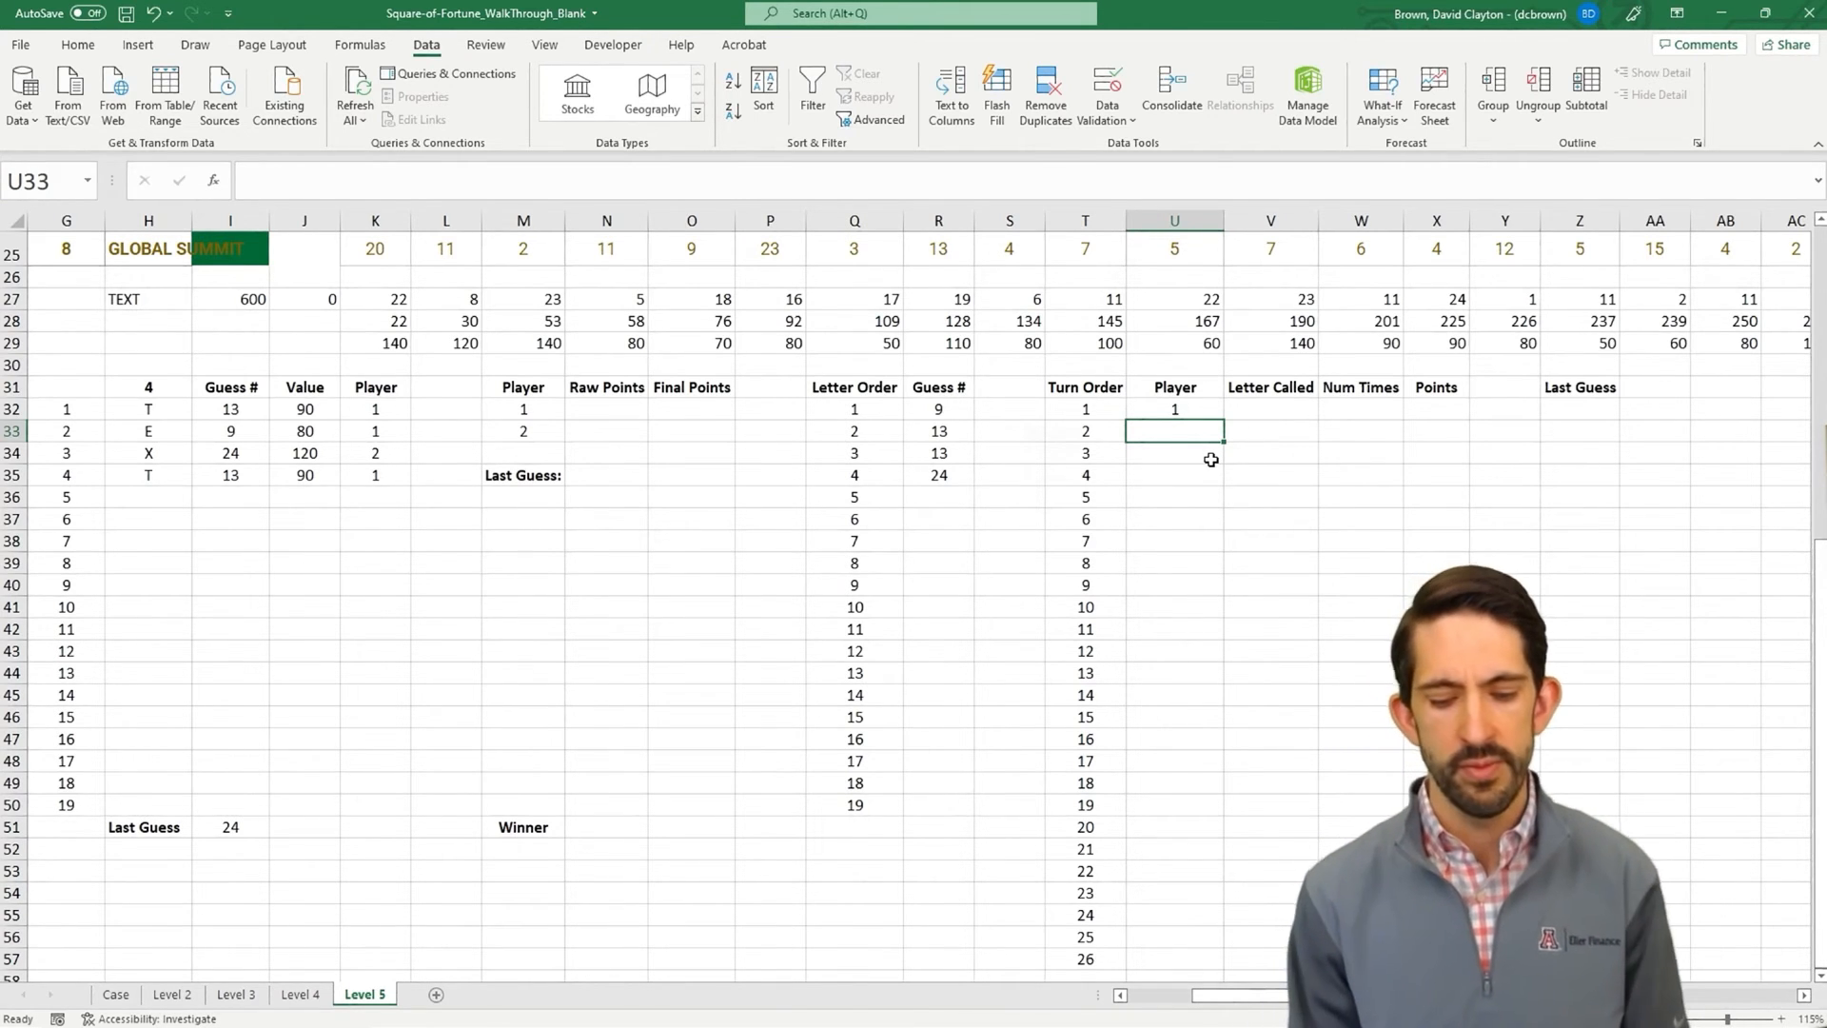
- Enter =MATCH(T32,$R$32:$R$50,0) in U33 to look up the previous turn among the guess numbers
type("=match(")
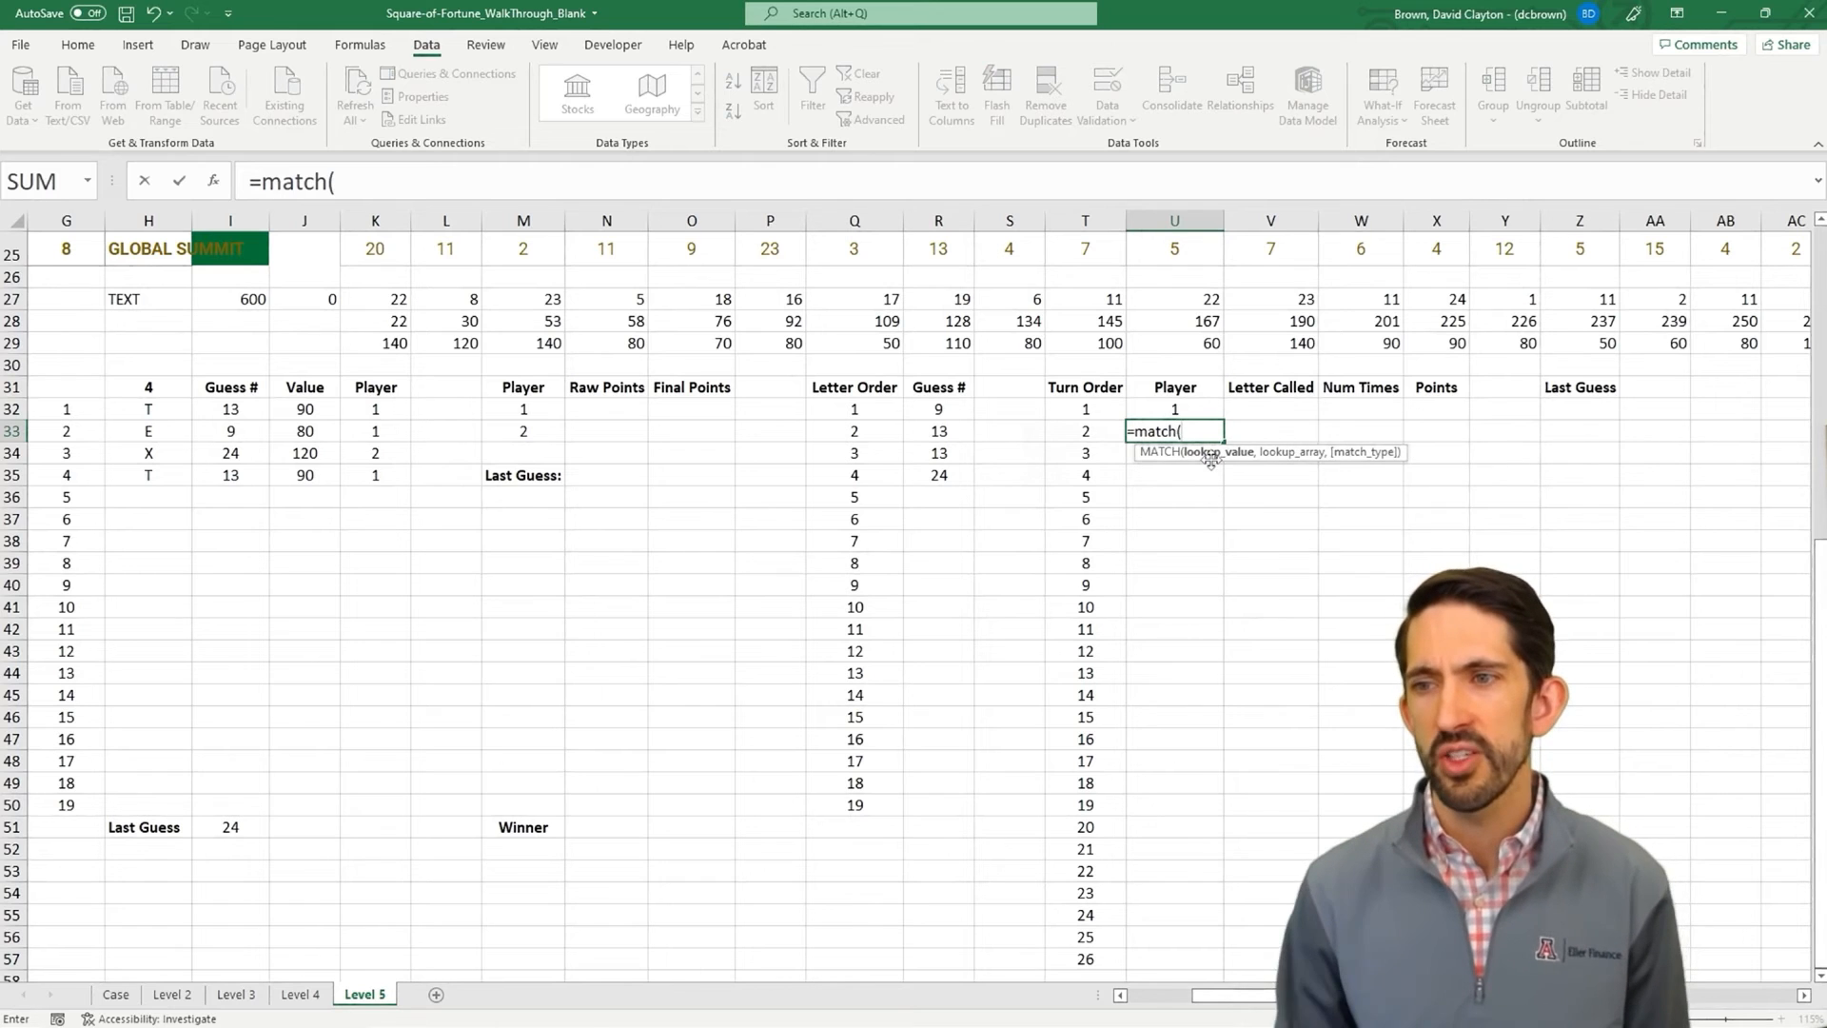
key("Up")
key("Left")
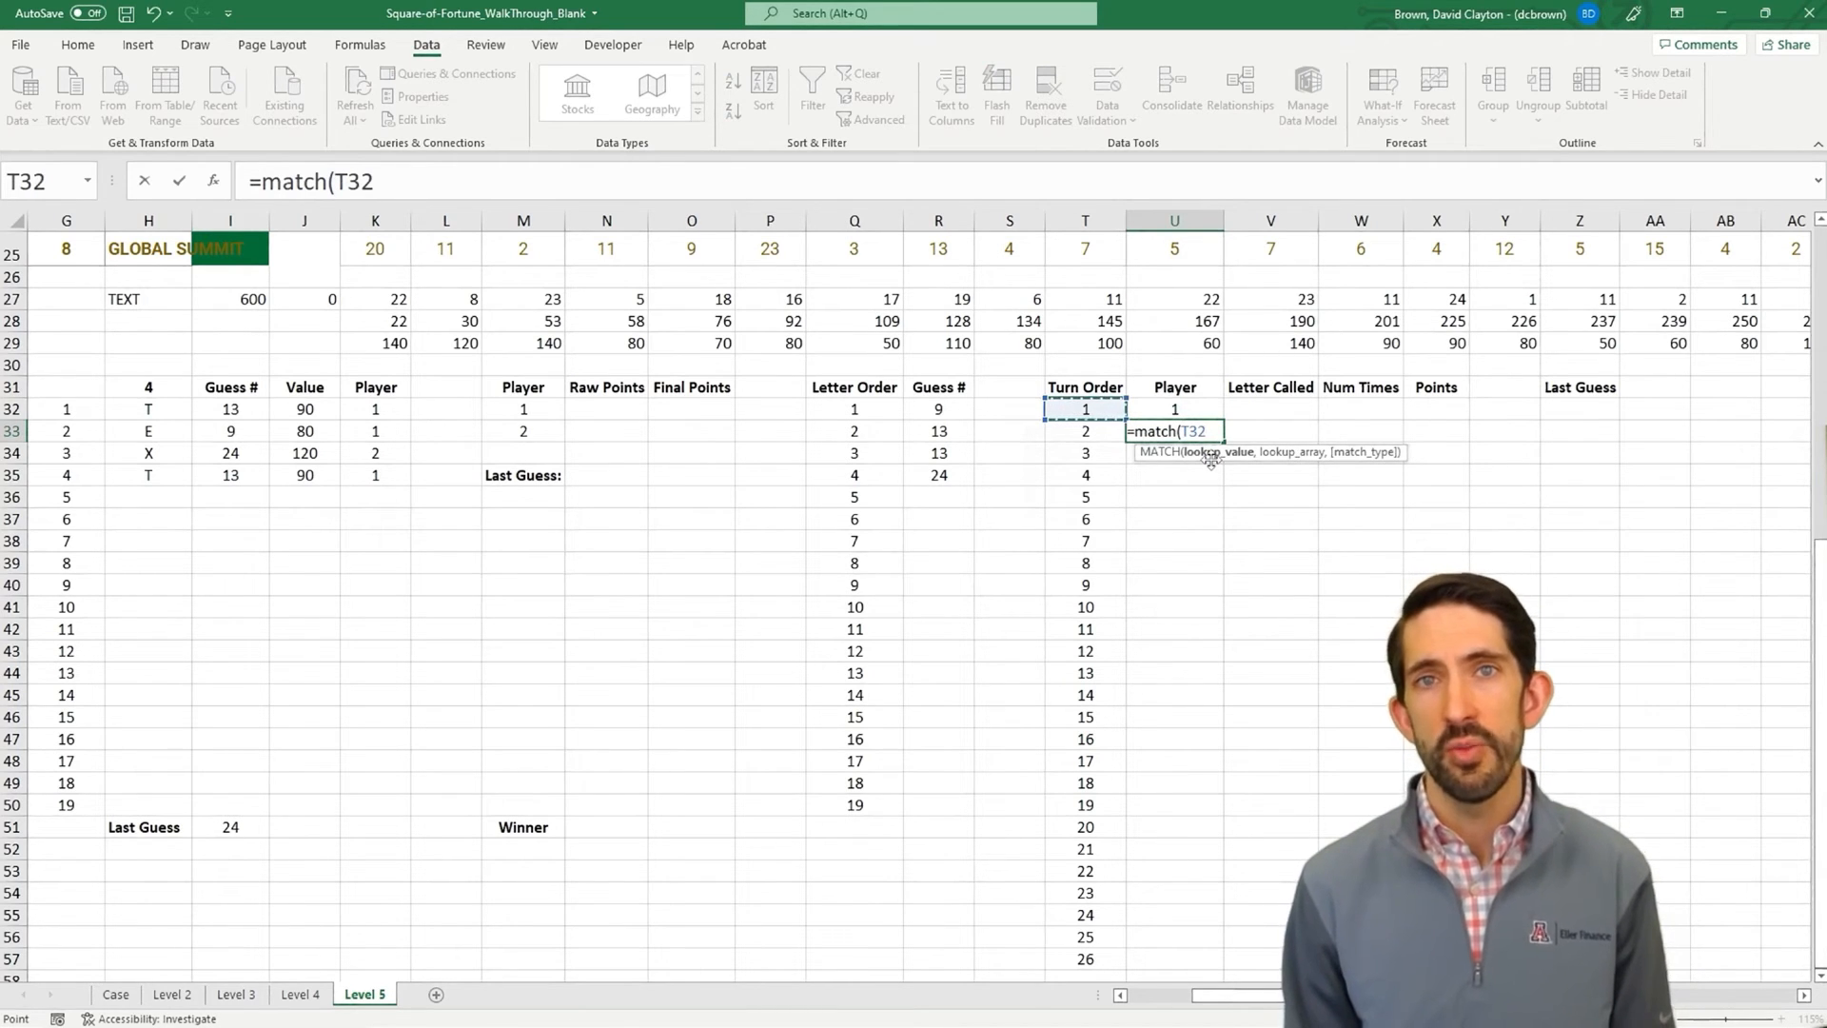
type(",")
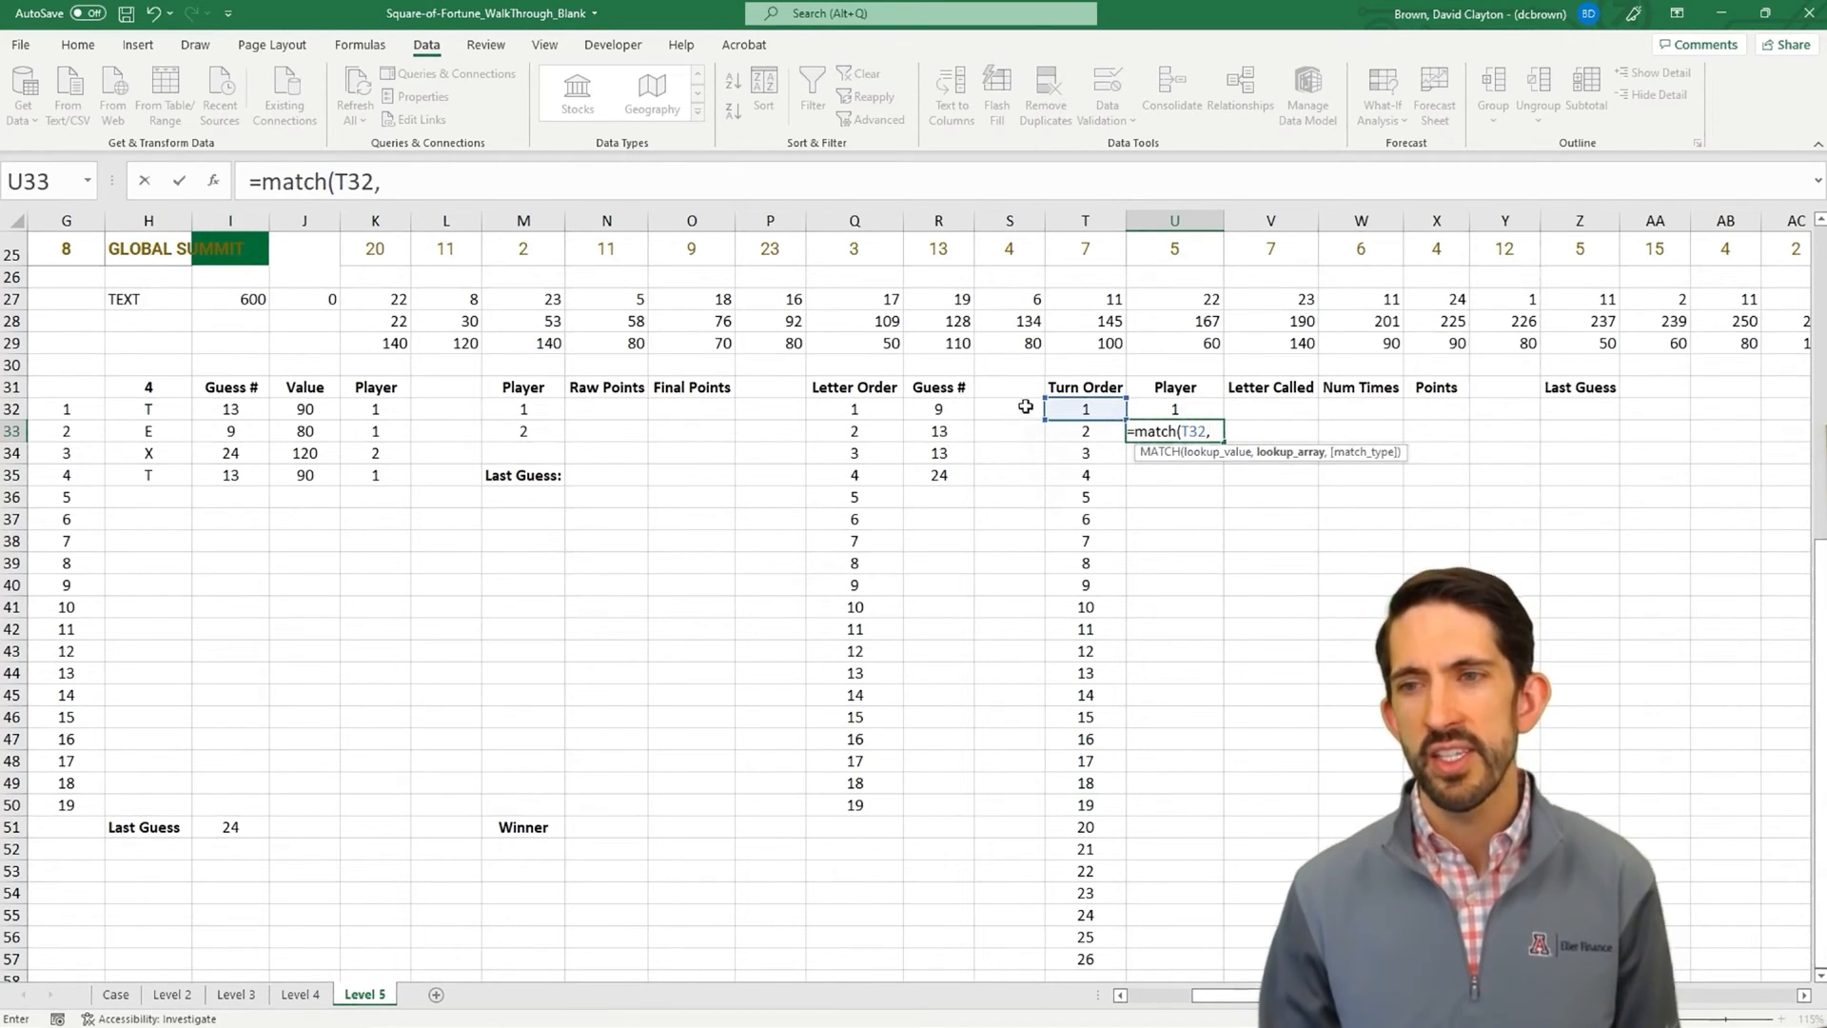
left_click(962, 407)
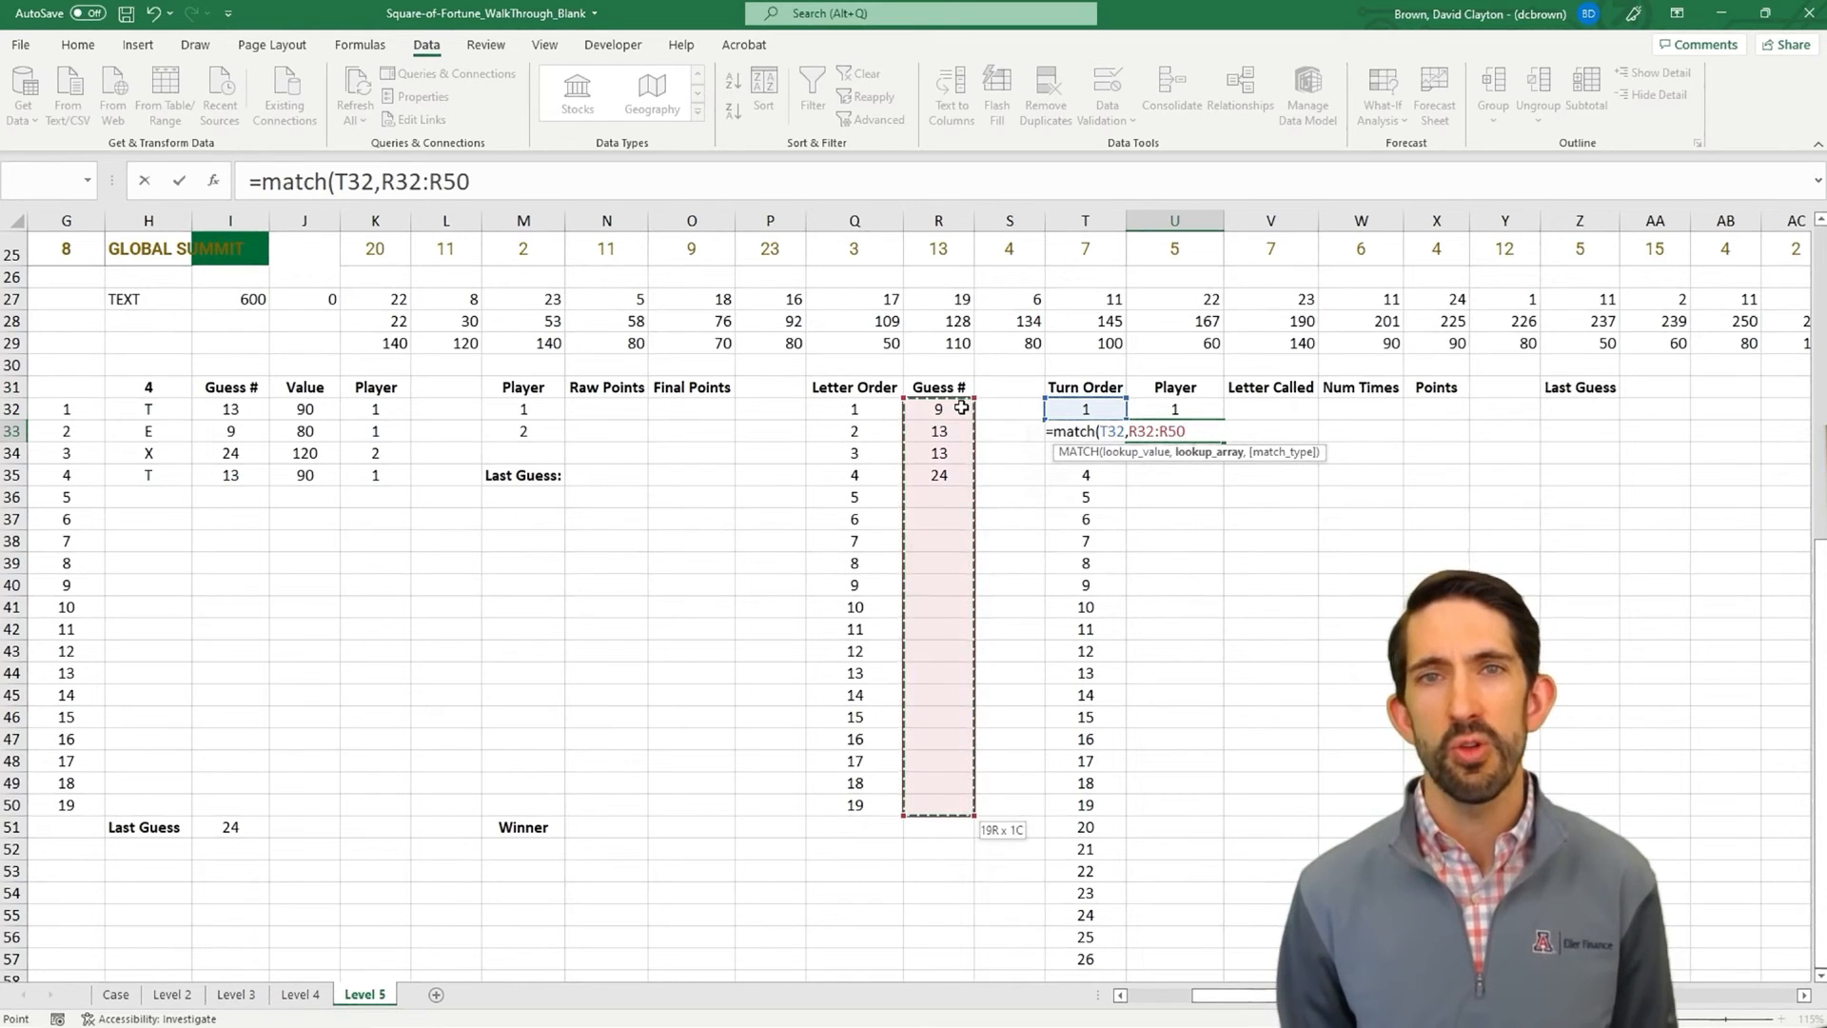
key("F4")
type(",0)")
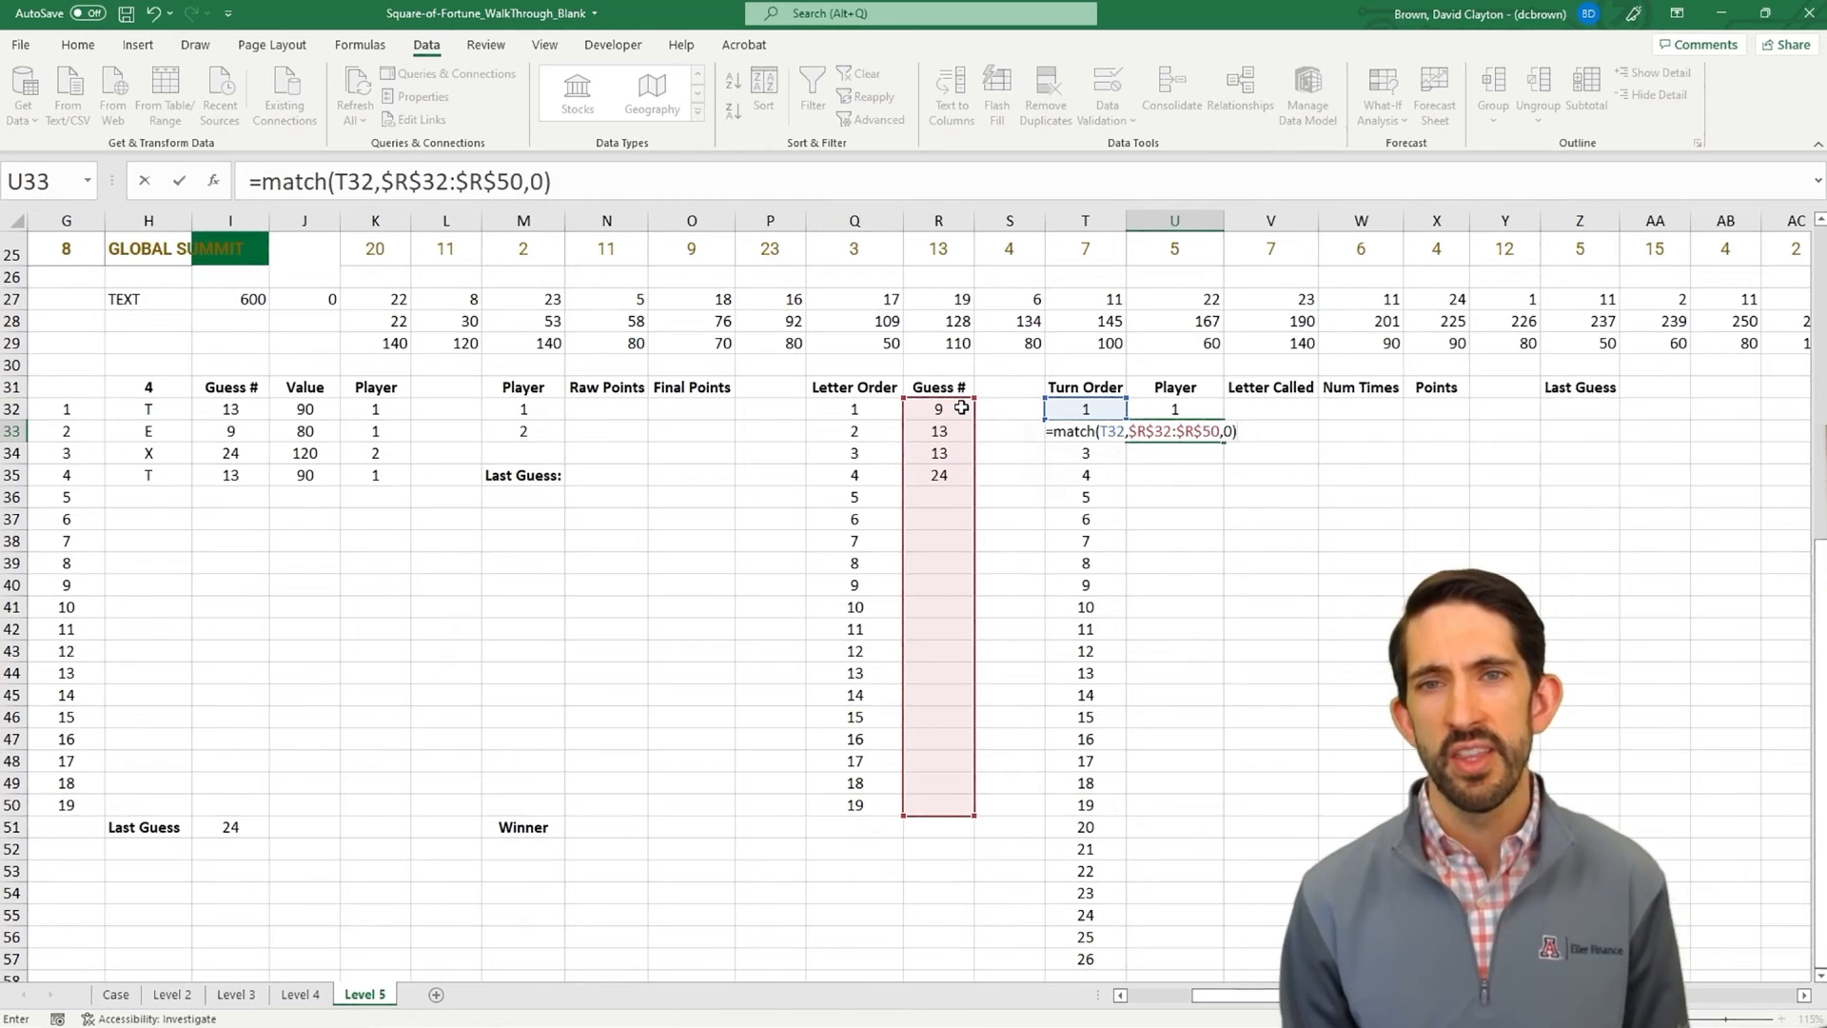
key("Return")
key("Up")
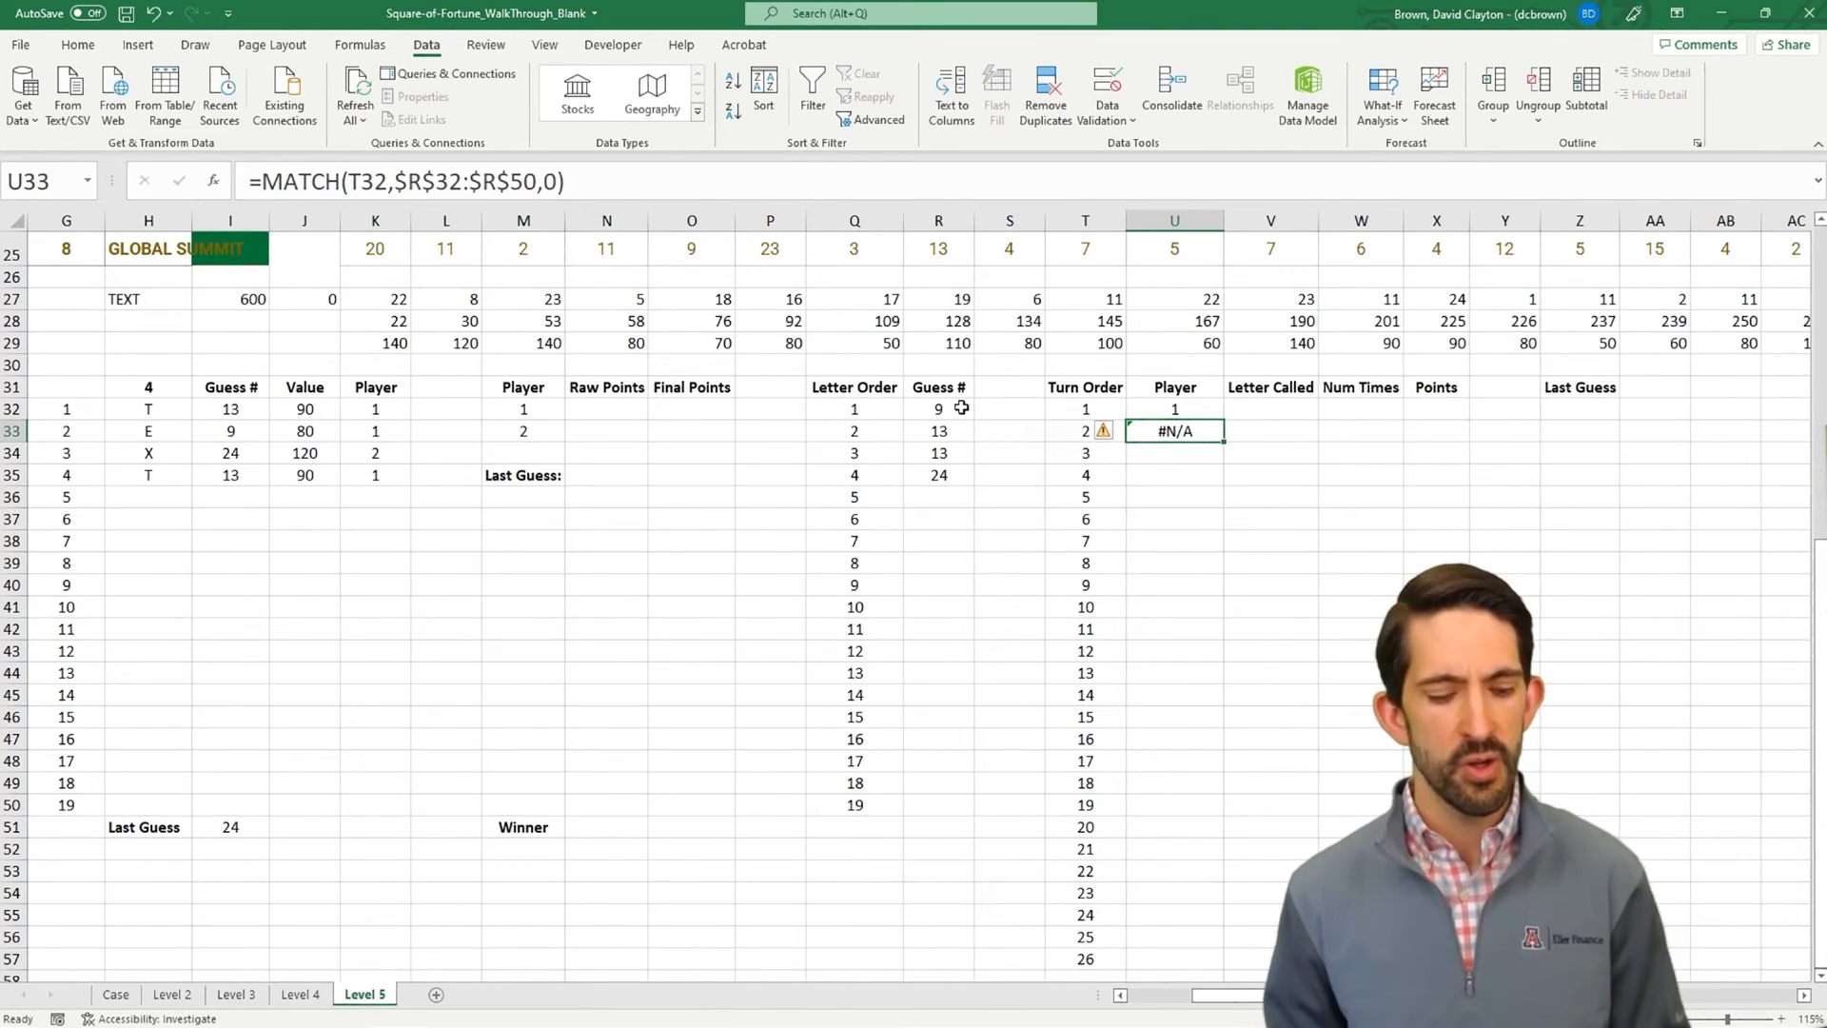
- Expand the U33 formula to =IF(ISERROR(MATCH(T32,$R$32:$R$50,0)),IF(U32=1,2,1),U32) so the player switches after a missed guess
key("F2")
left_click(263, 181)
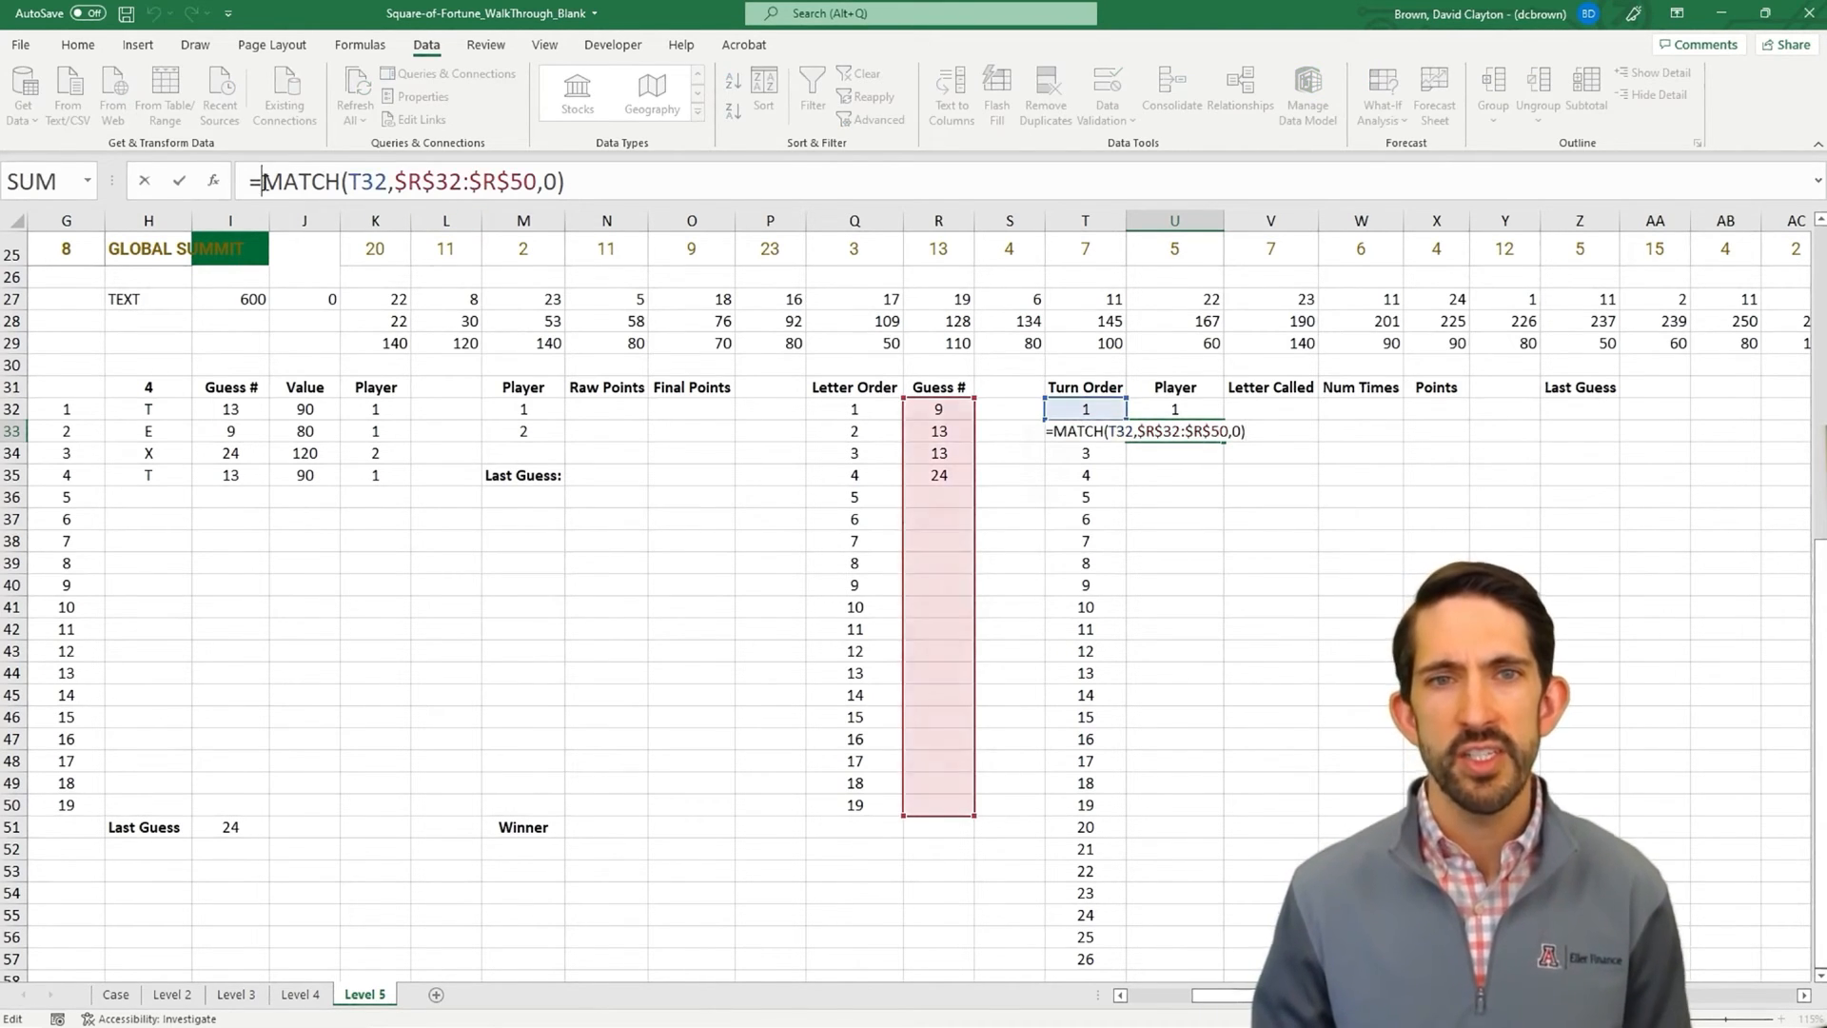
type("if(")
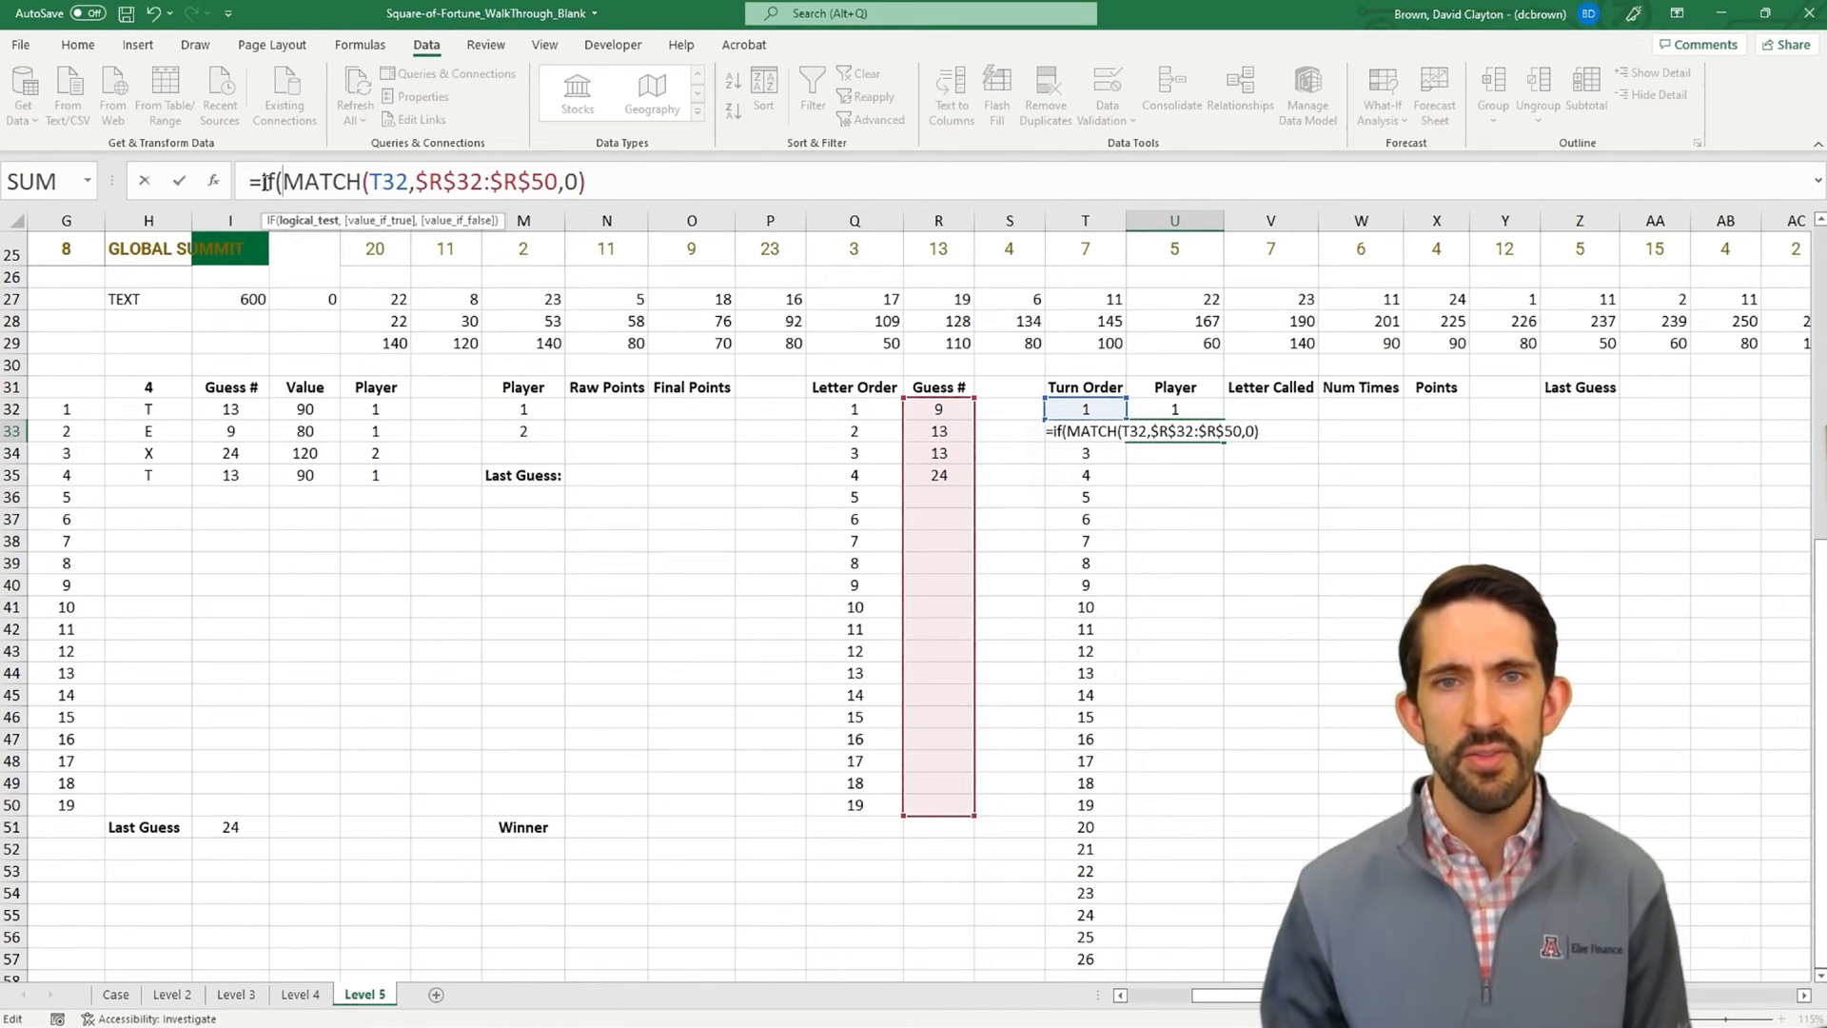
type("iserror(")
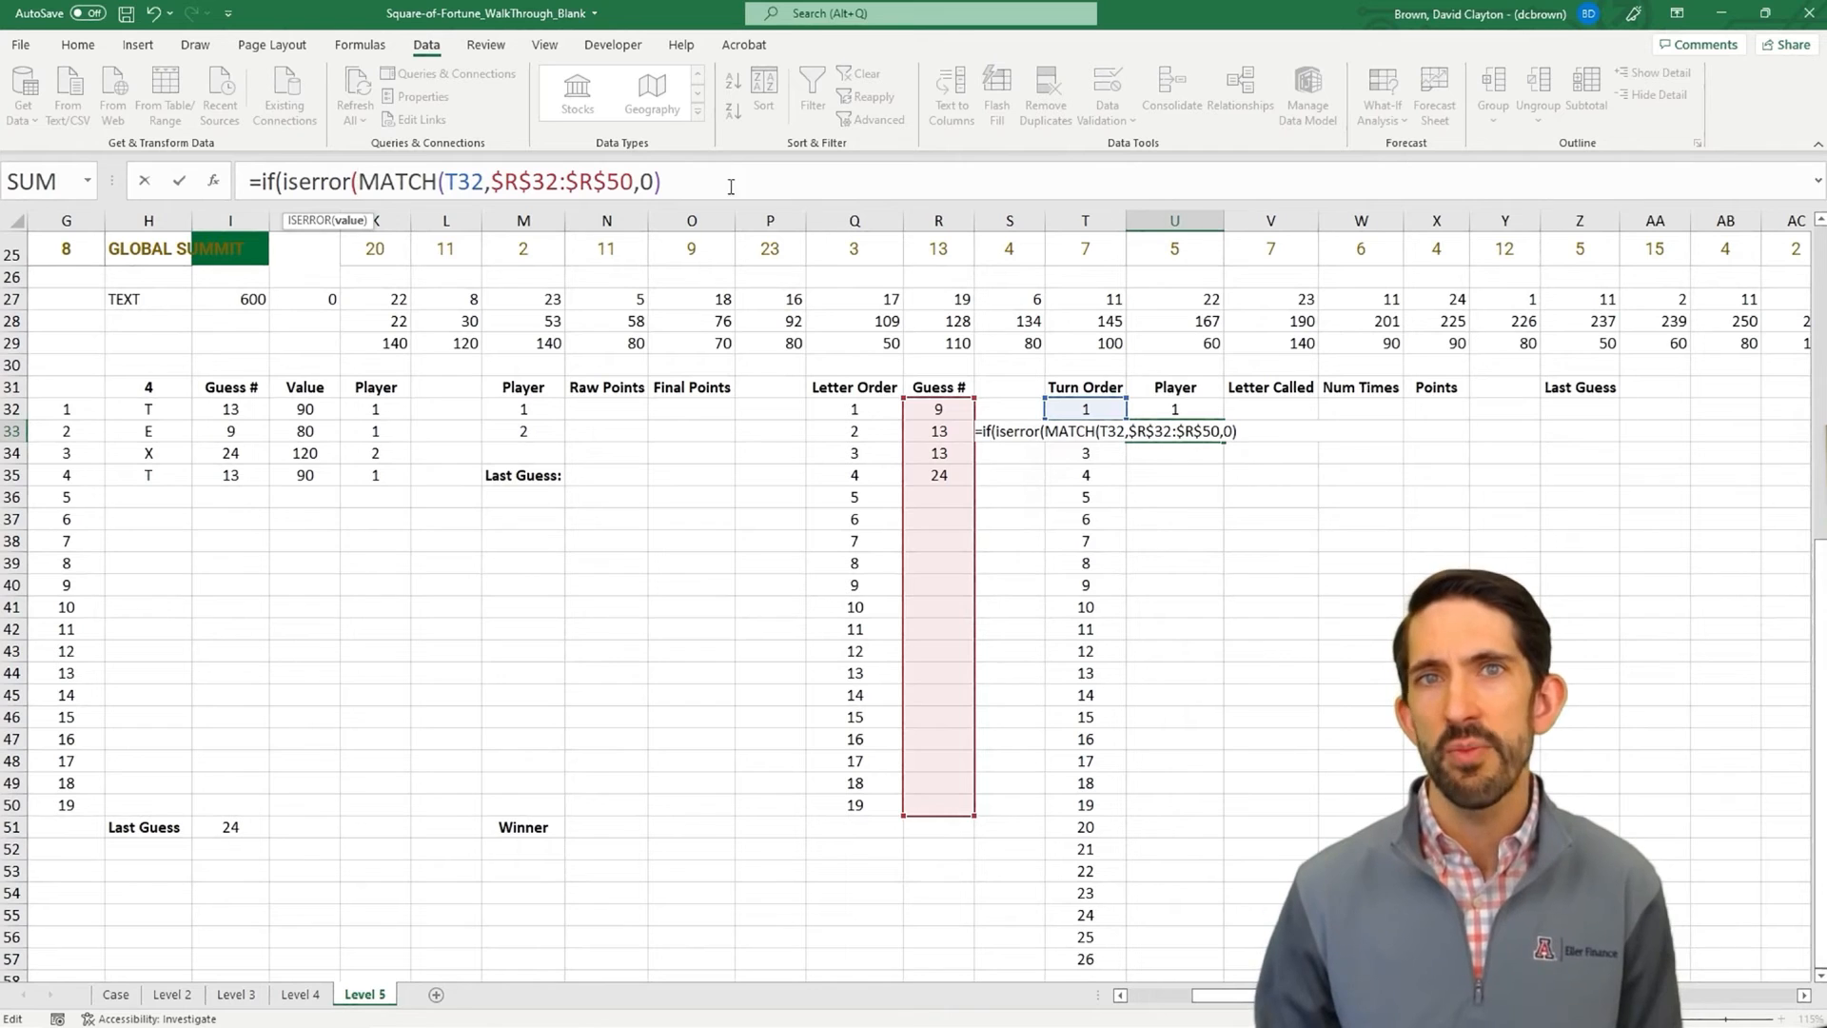
type("),if(")
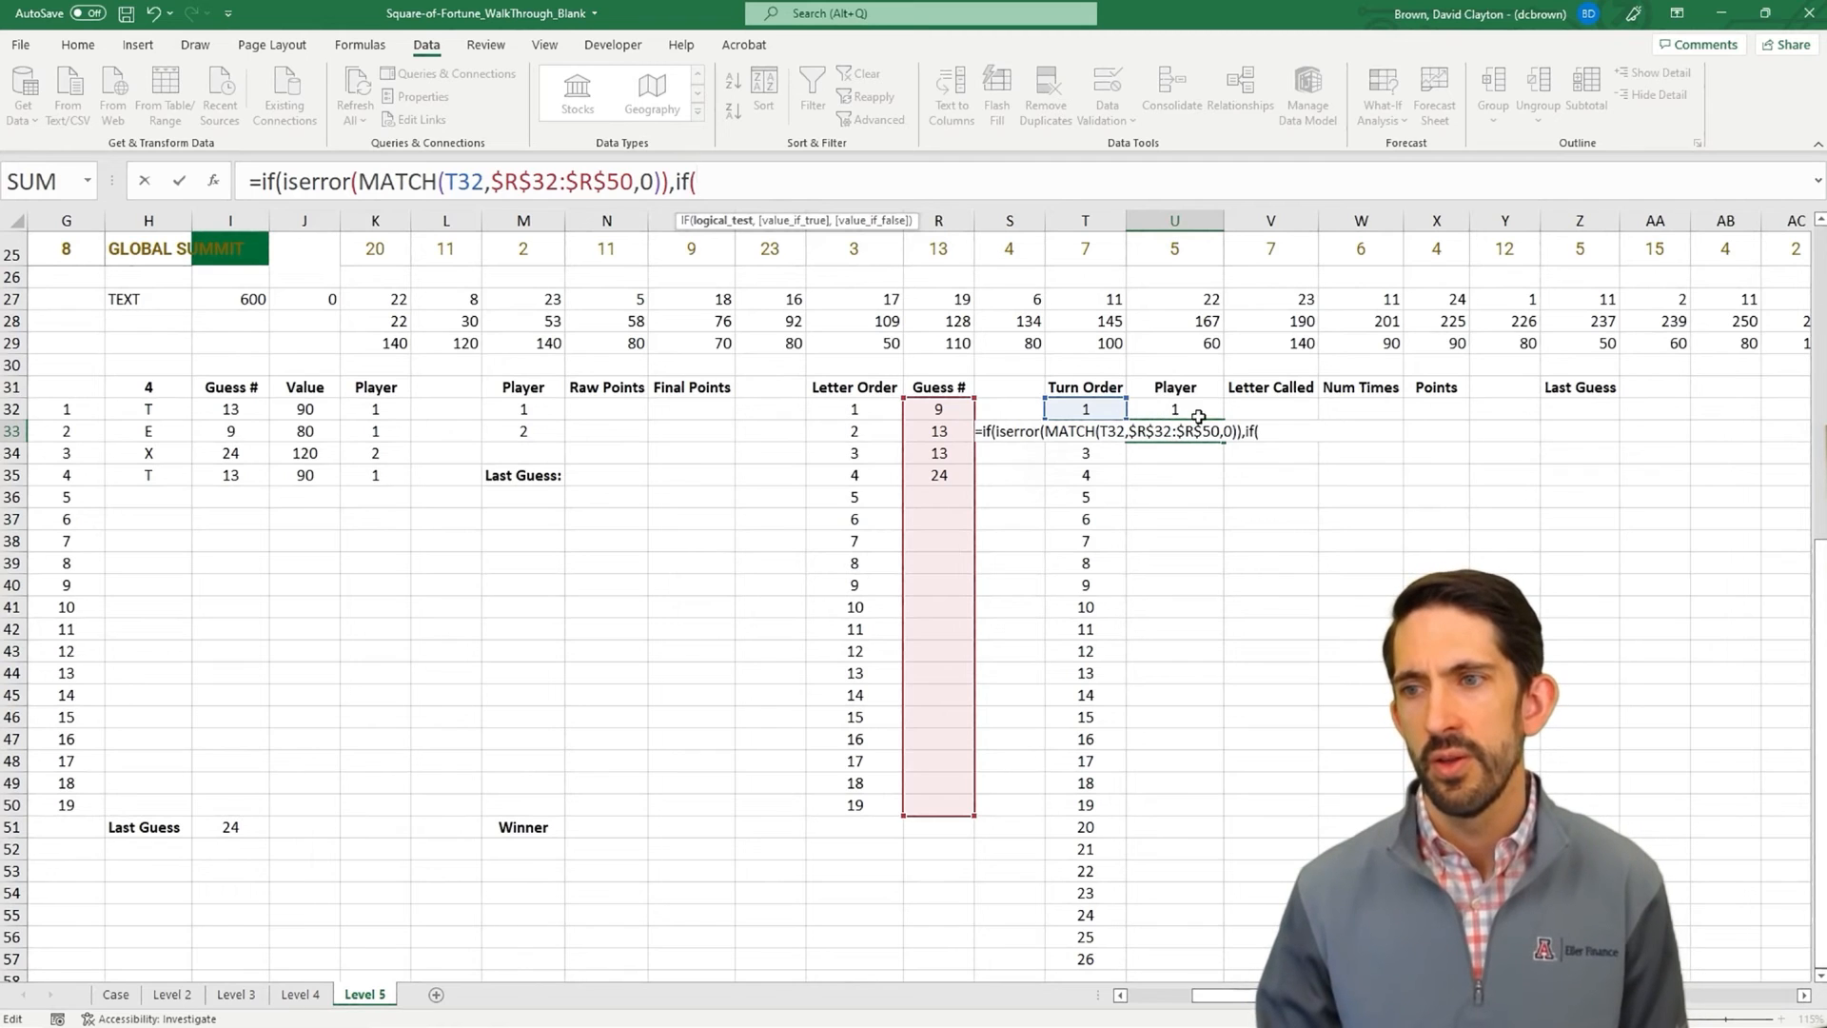
left_click(1198, 415)
type("=1")
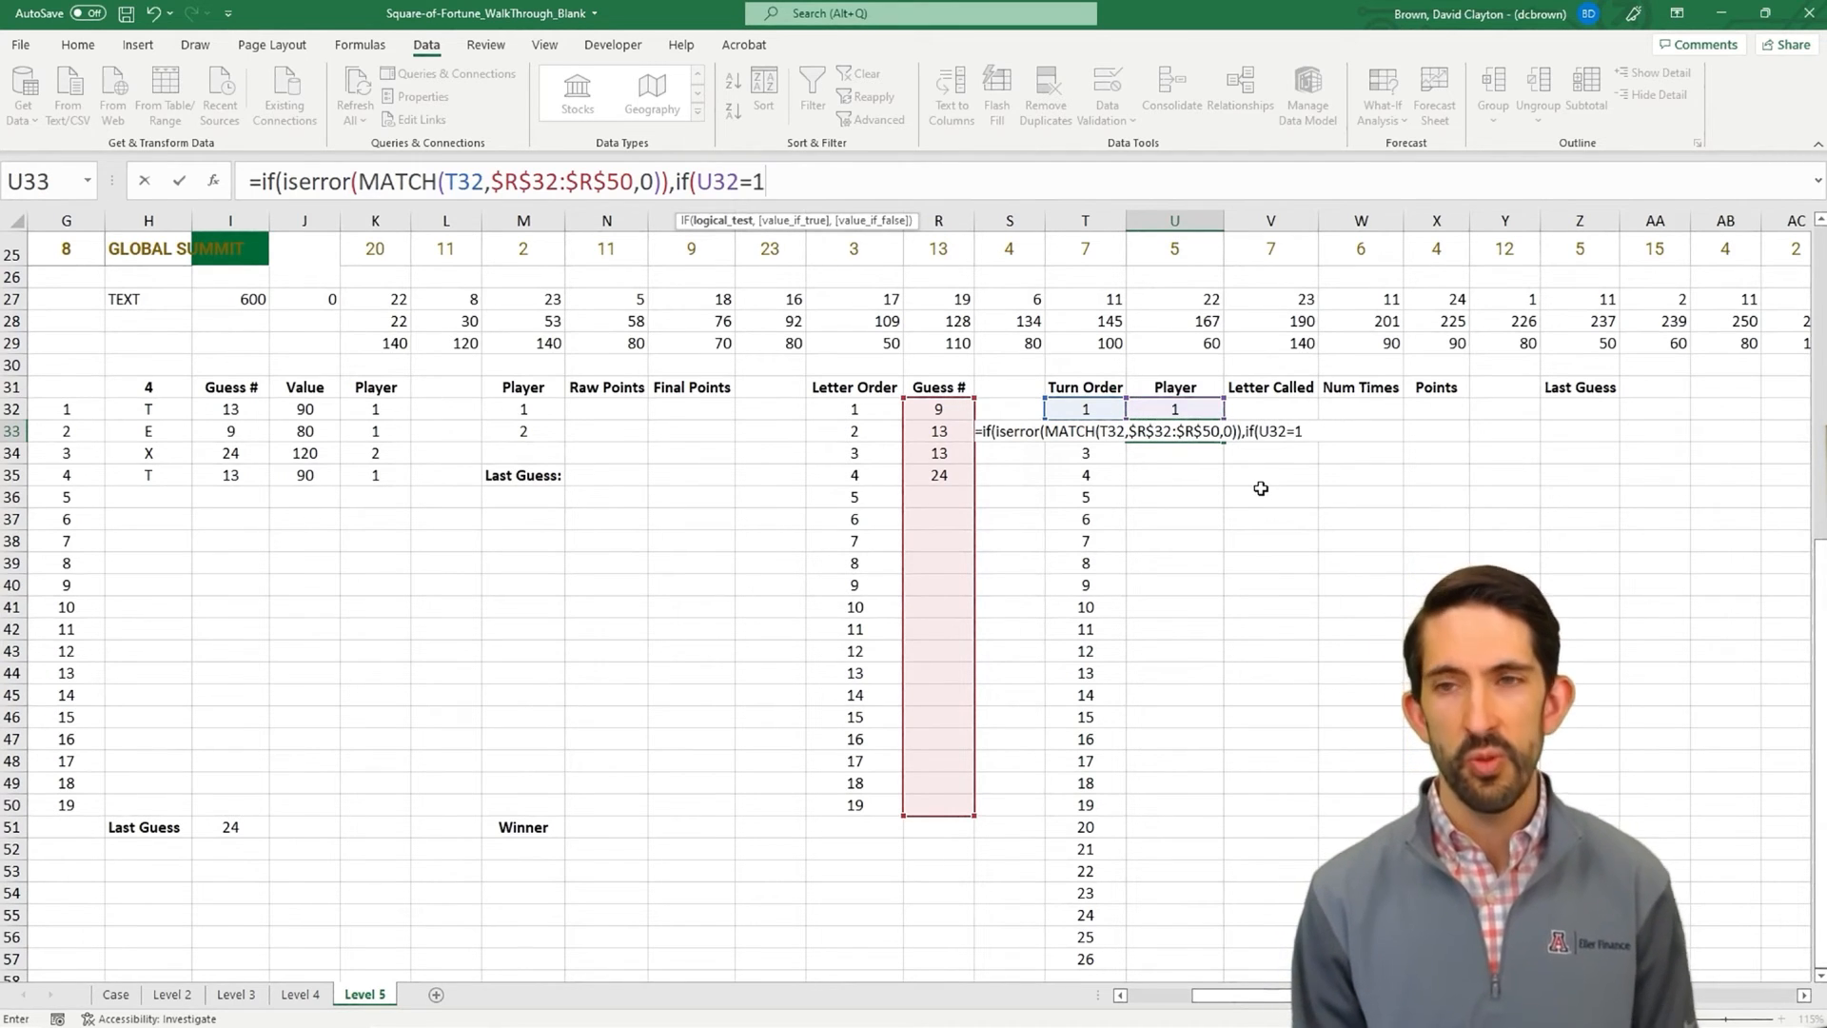
type(",2,1)")
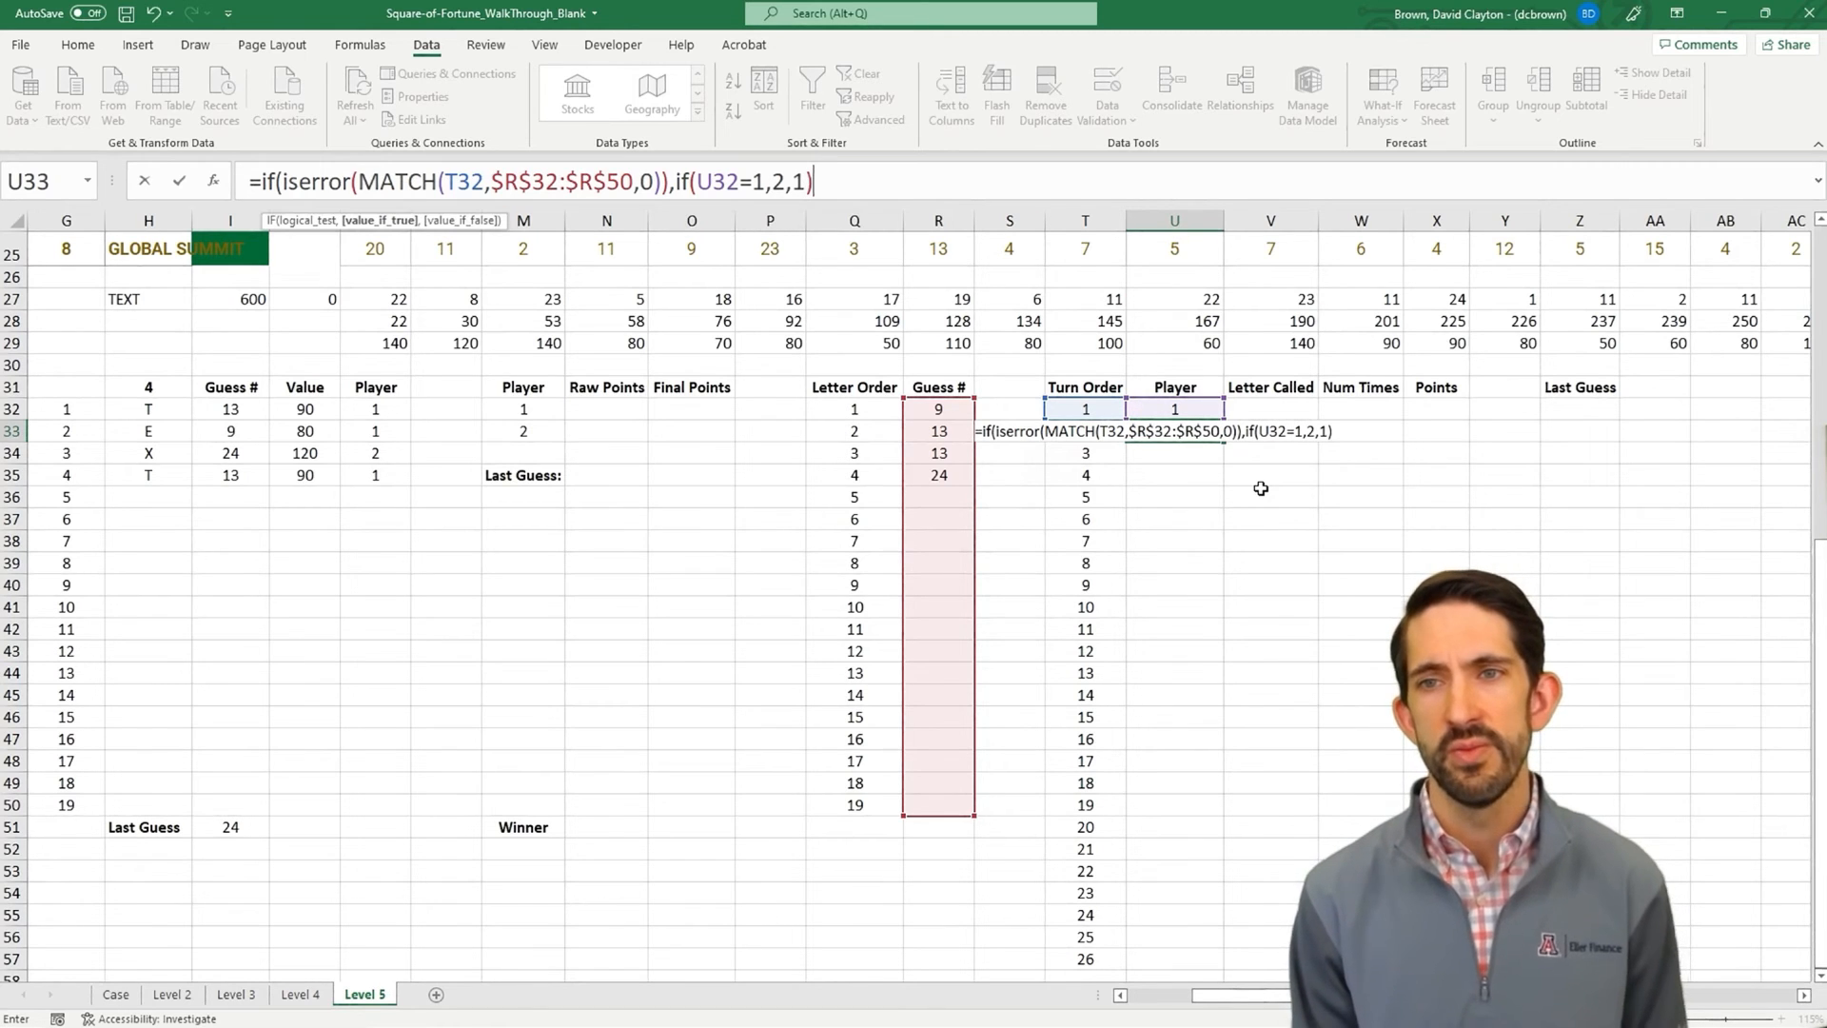
type(",")
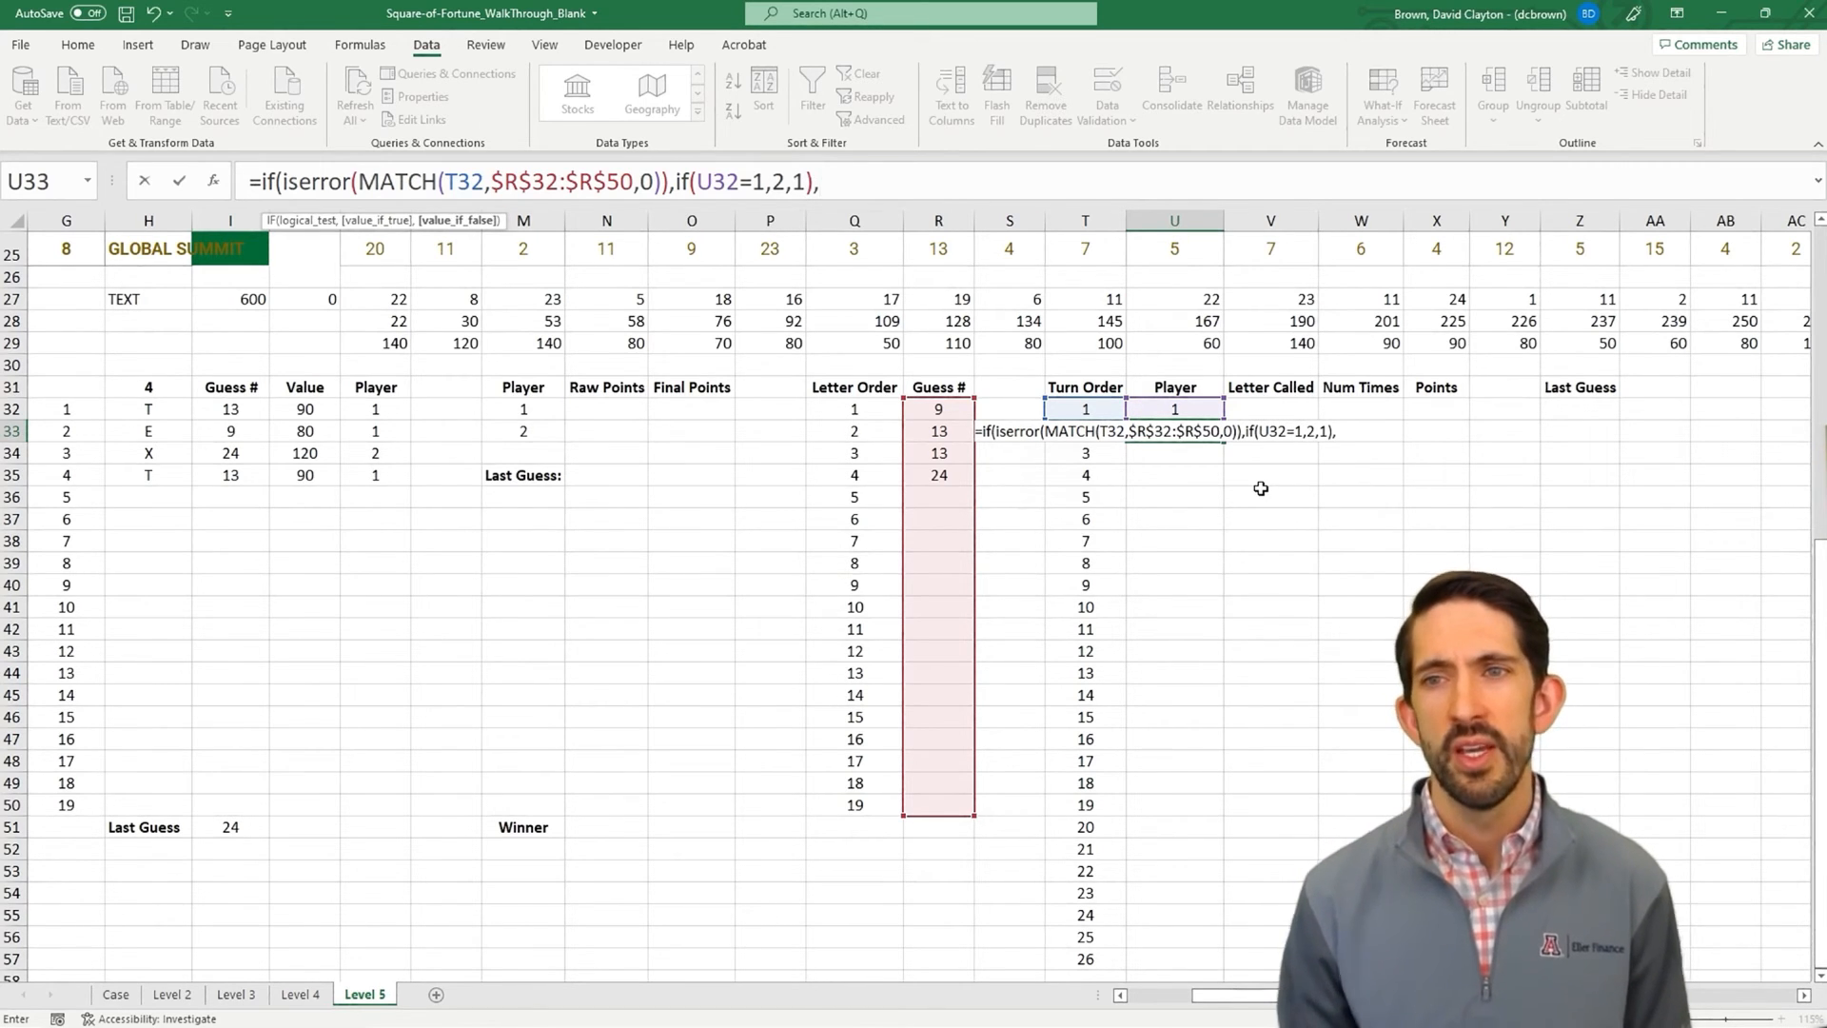
left_click(1152, 412)
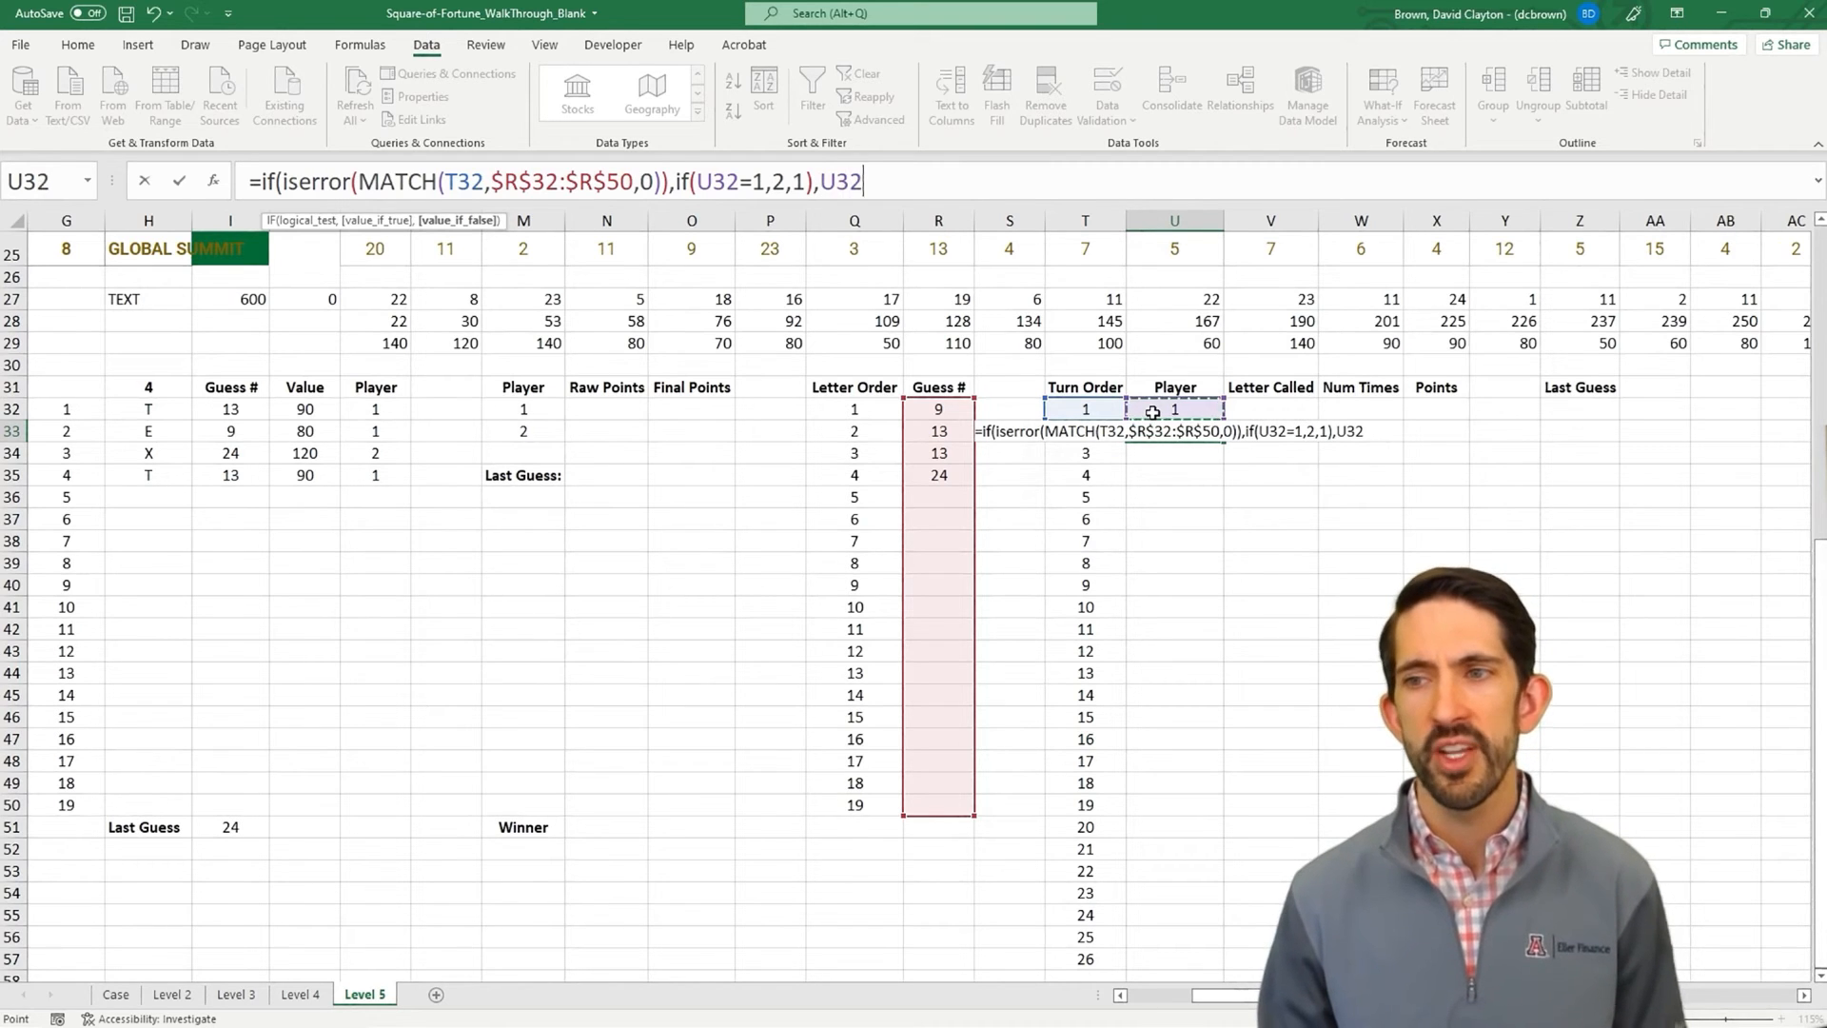
type(")")
key("Return")
- Copy the U33 formula down the Player column to U57 and check the player sequence in U40:U44
left_click(1153, 427)
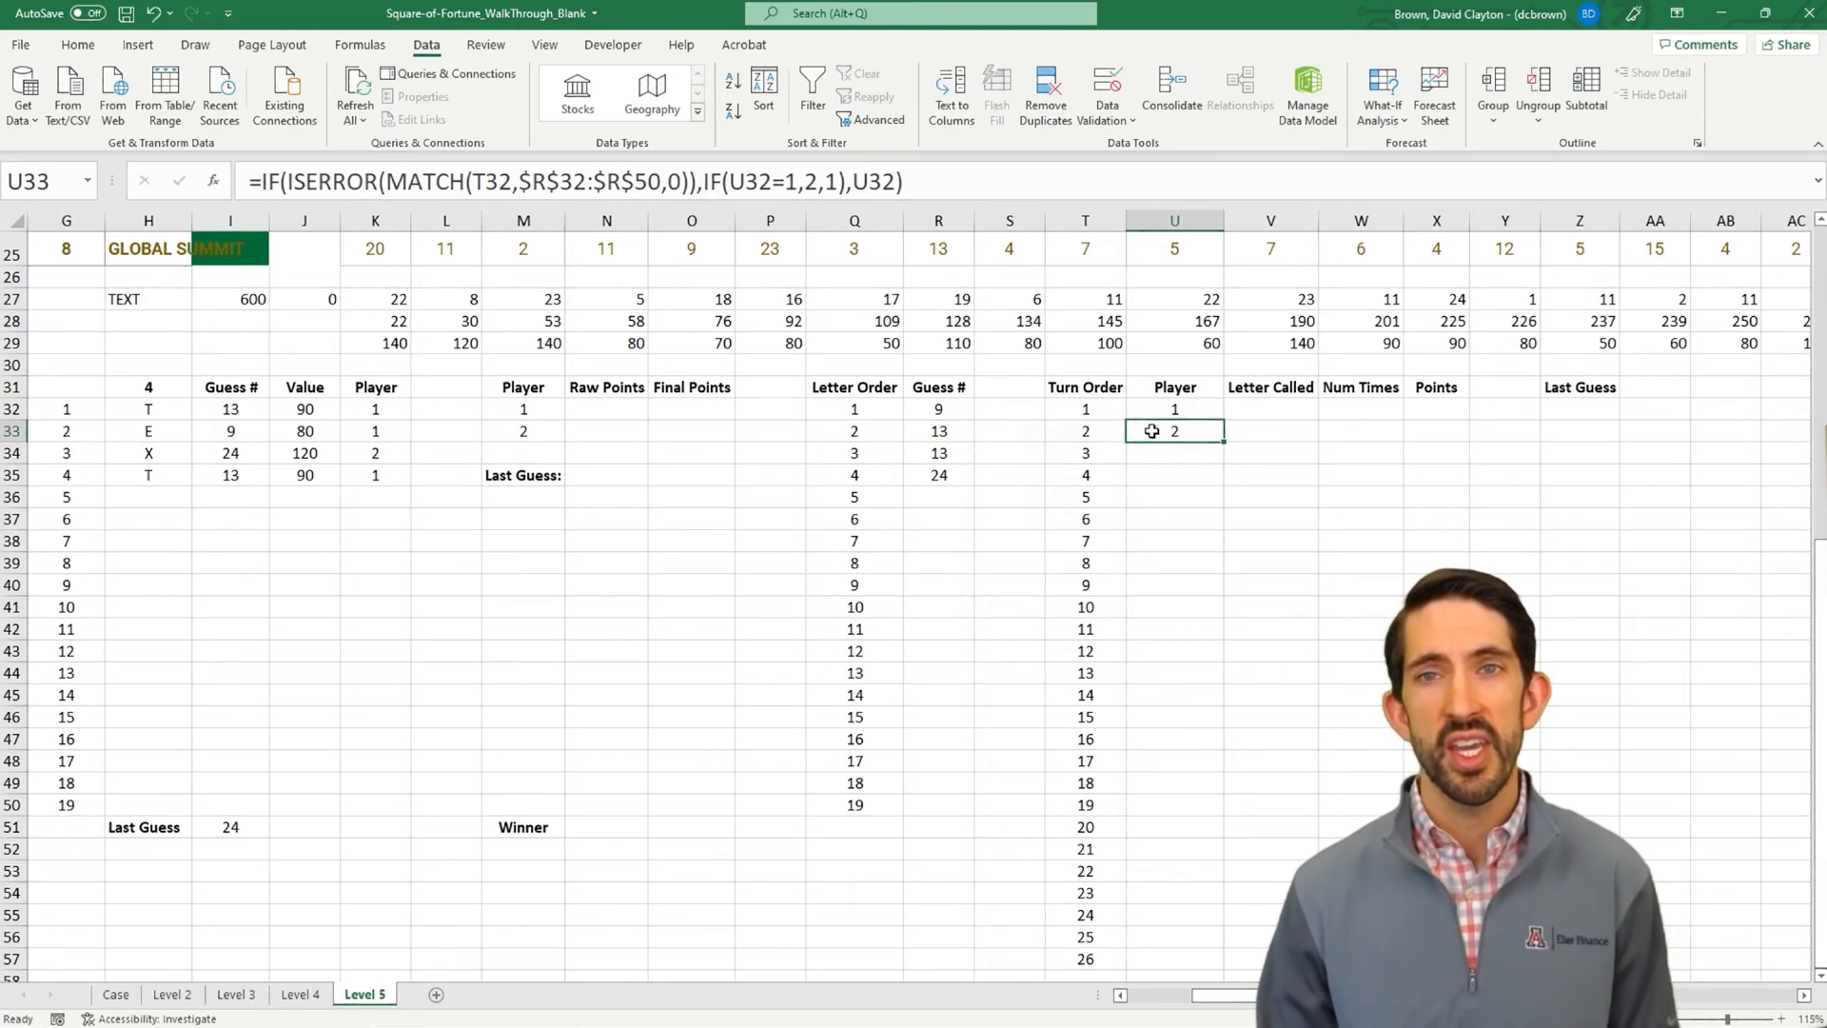
double_click(1224, 442)
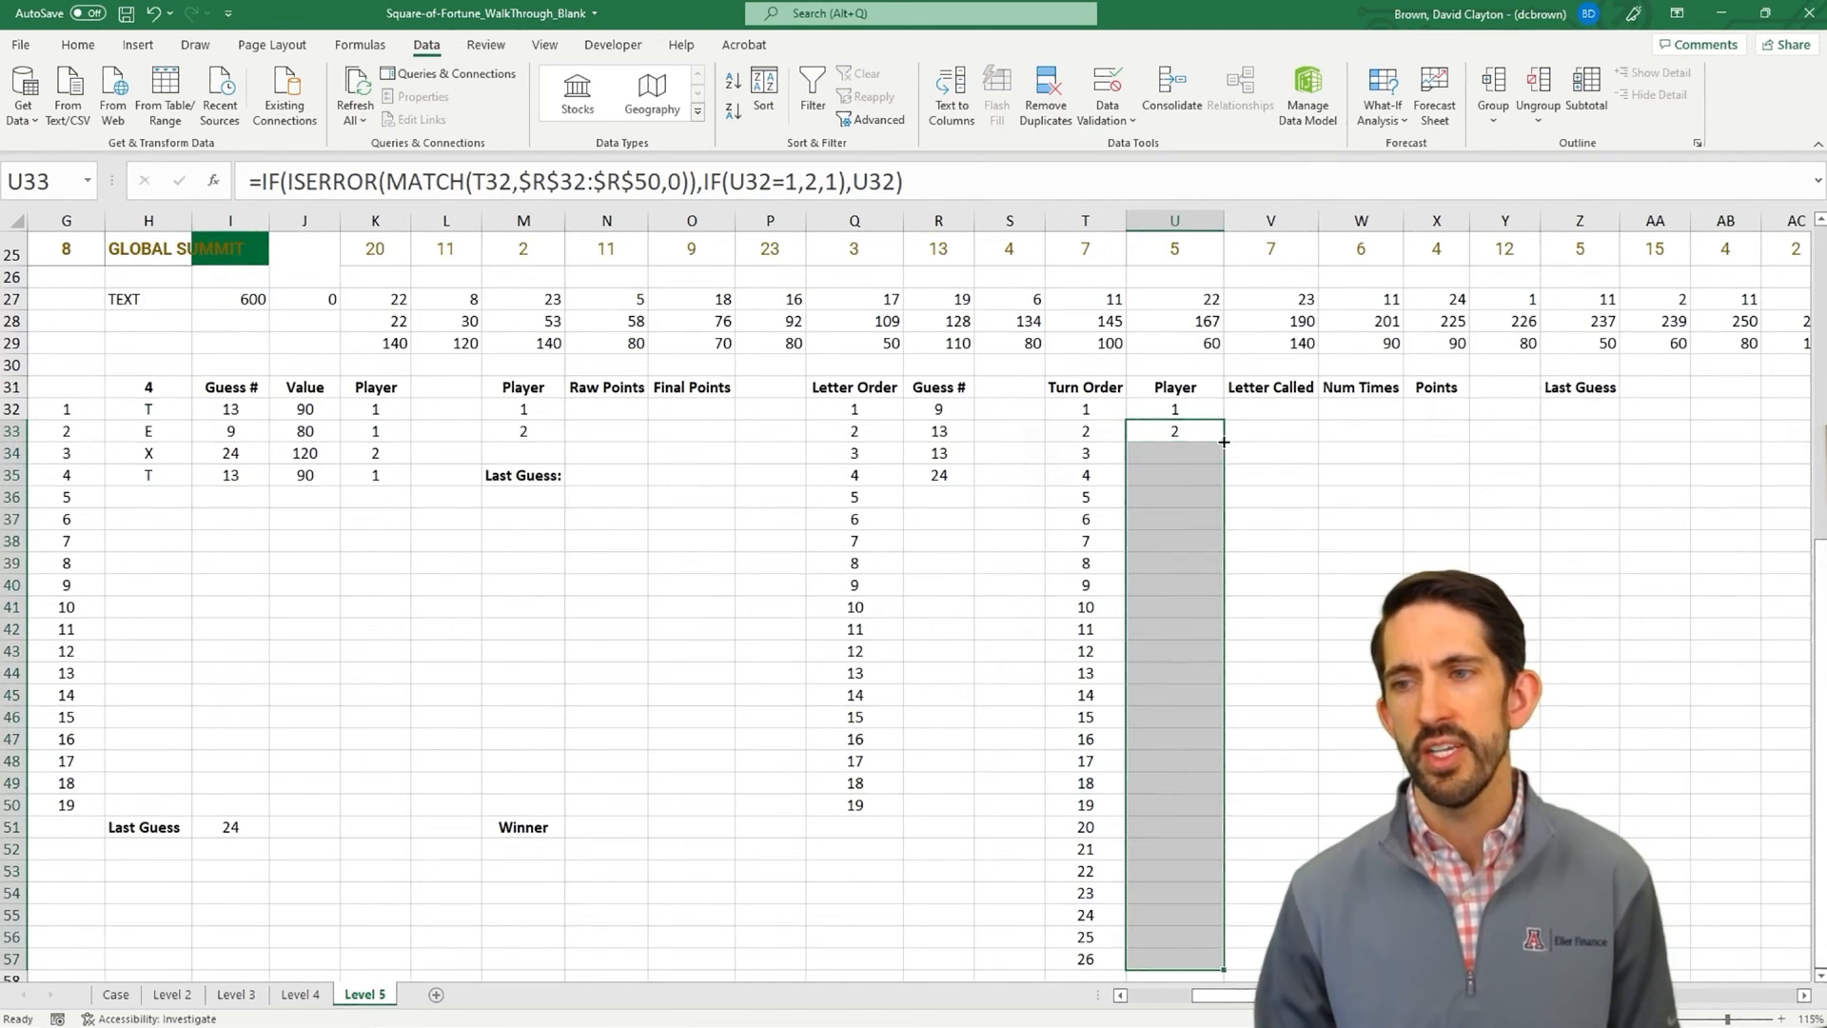
left_click(1169, 590)
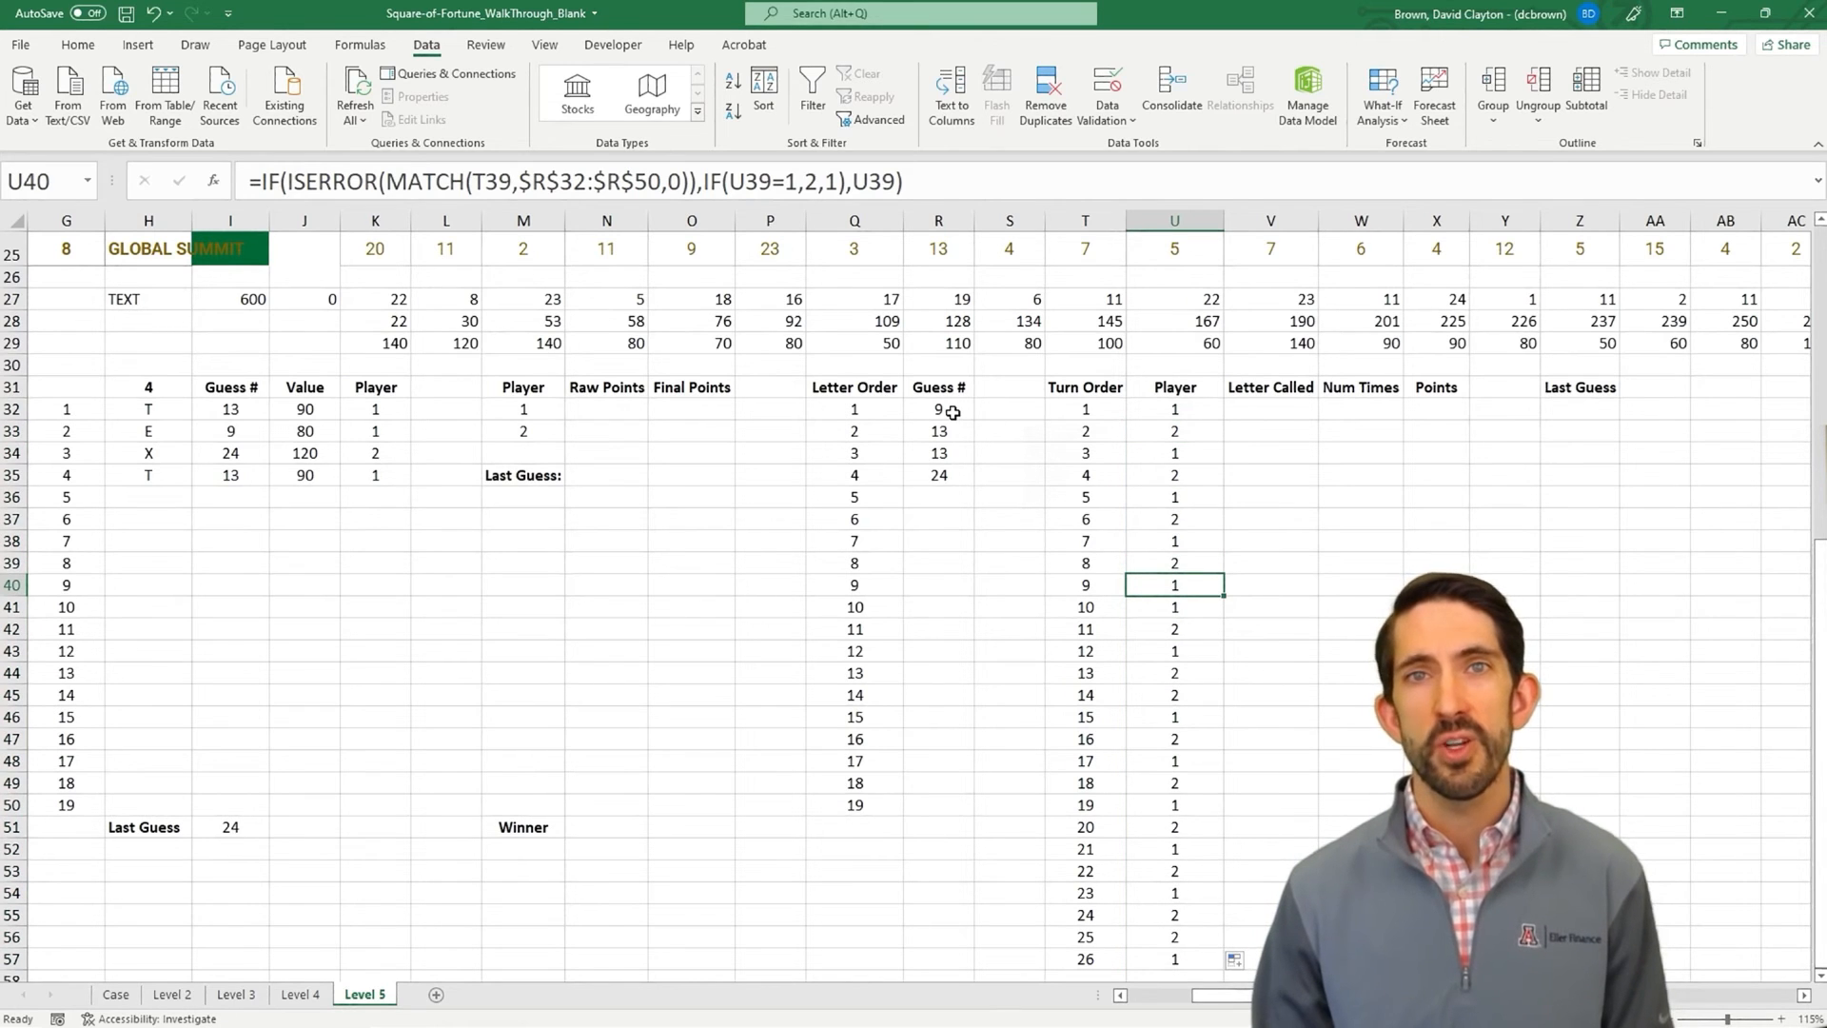
left_click(1170, 609)
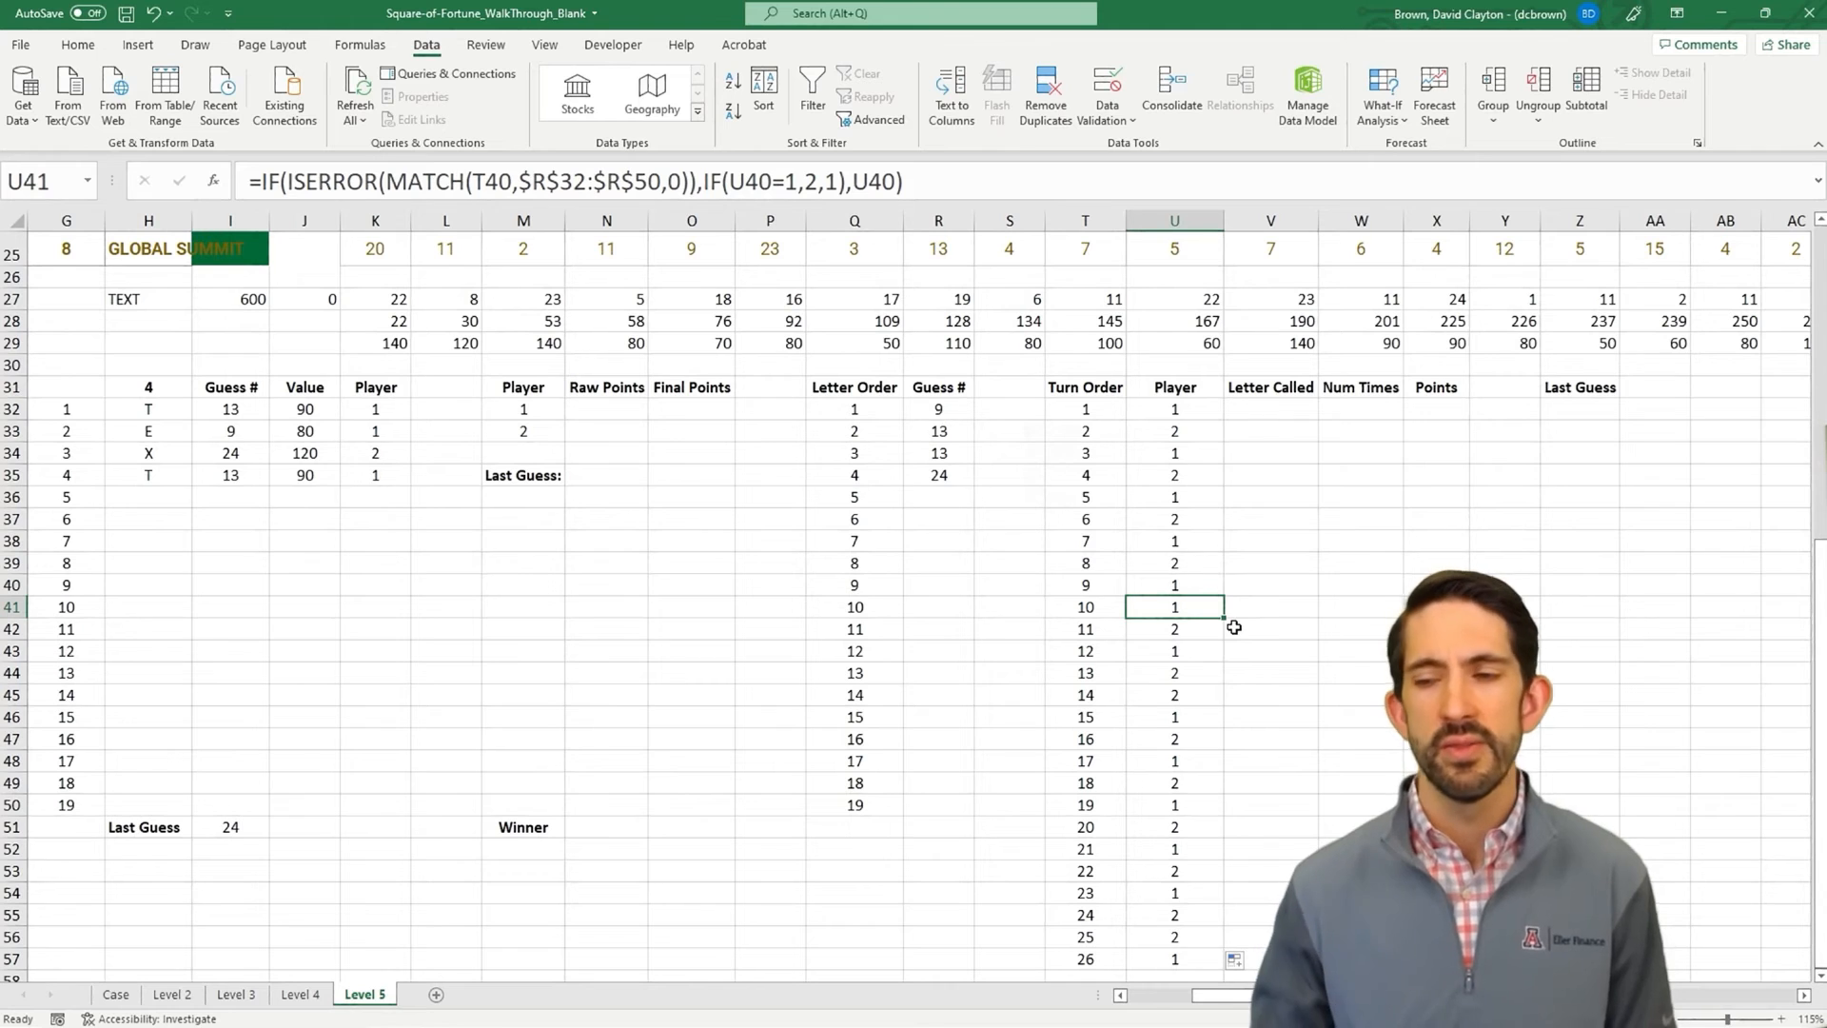
left_click(1189, 631)
left_click(1182, 653)
key("Down")
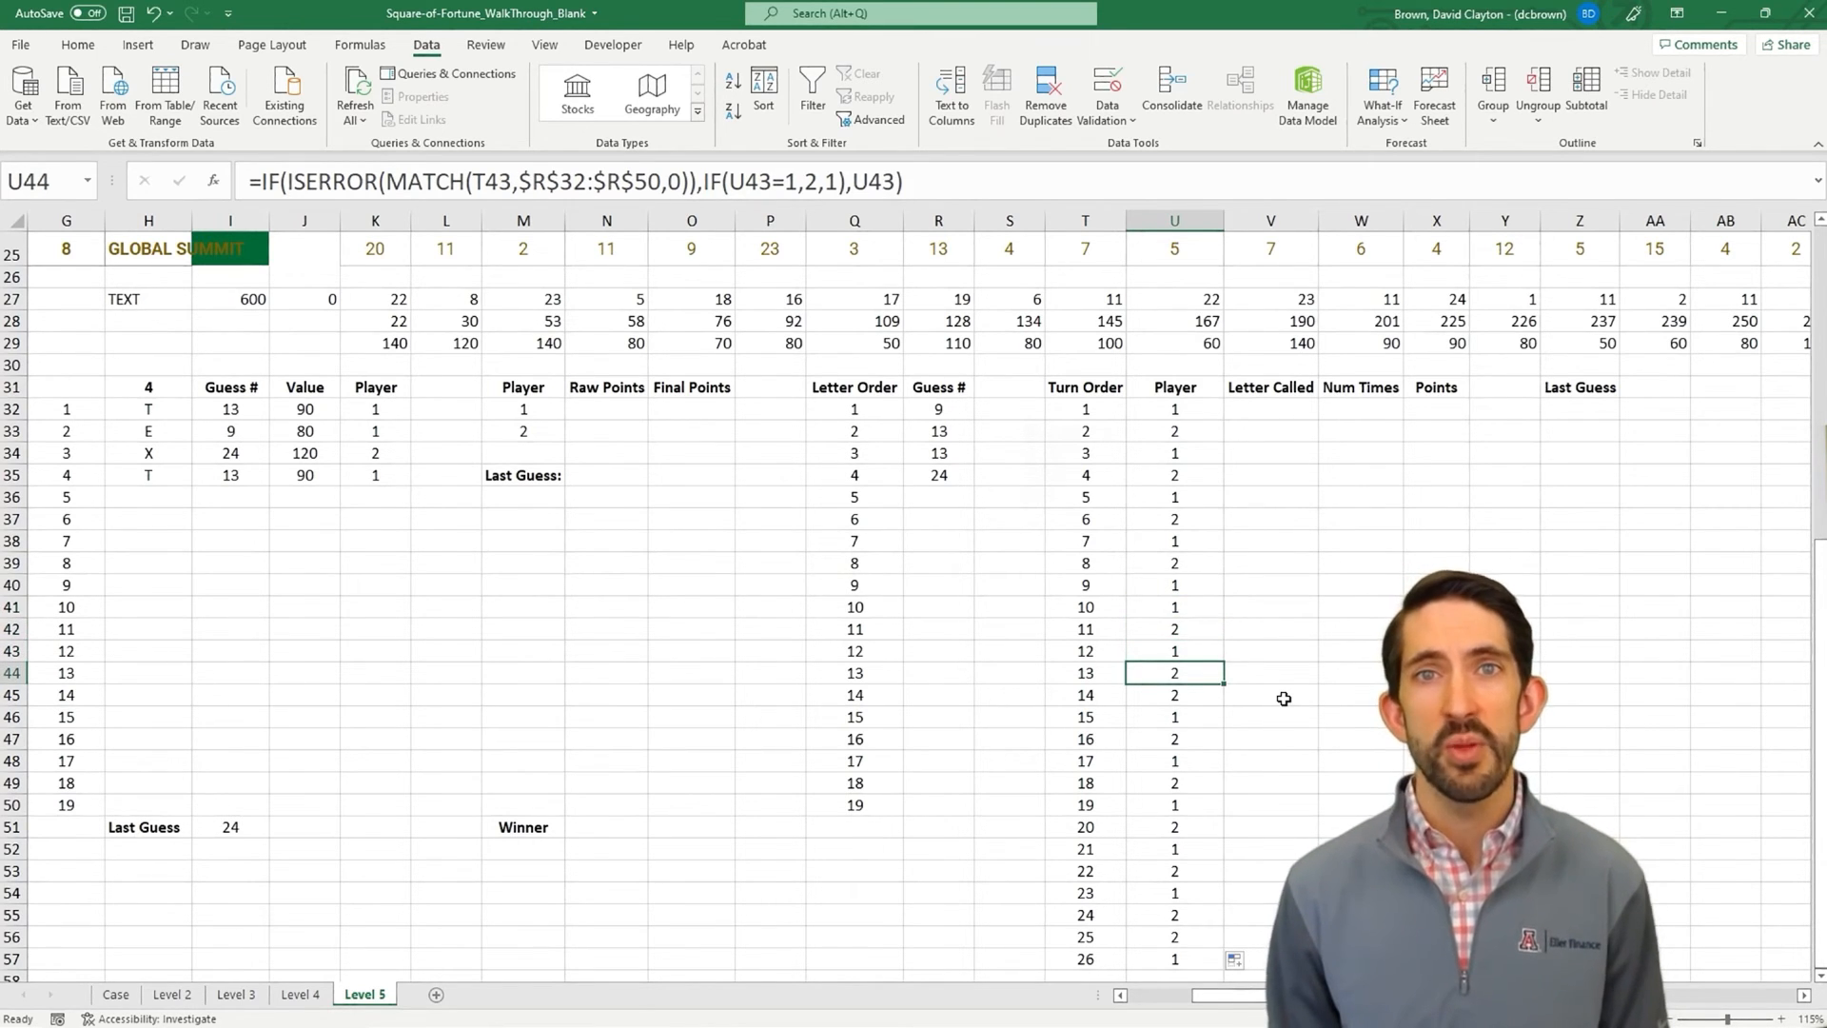
key("Down")
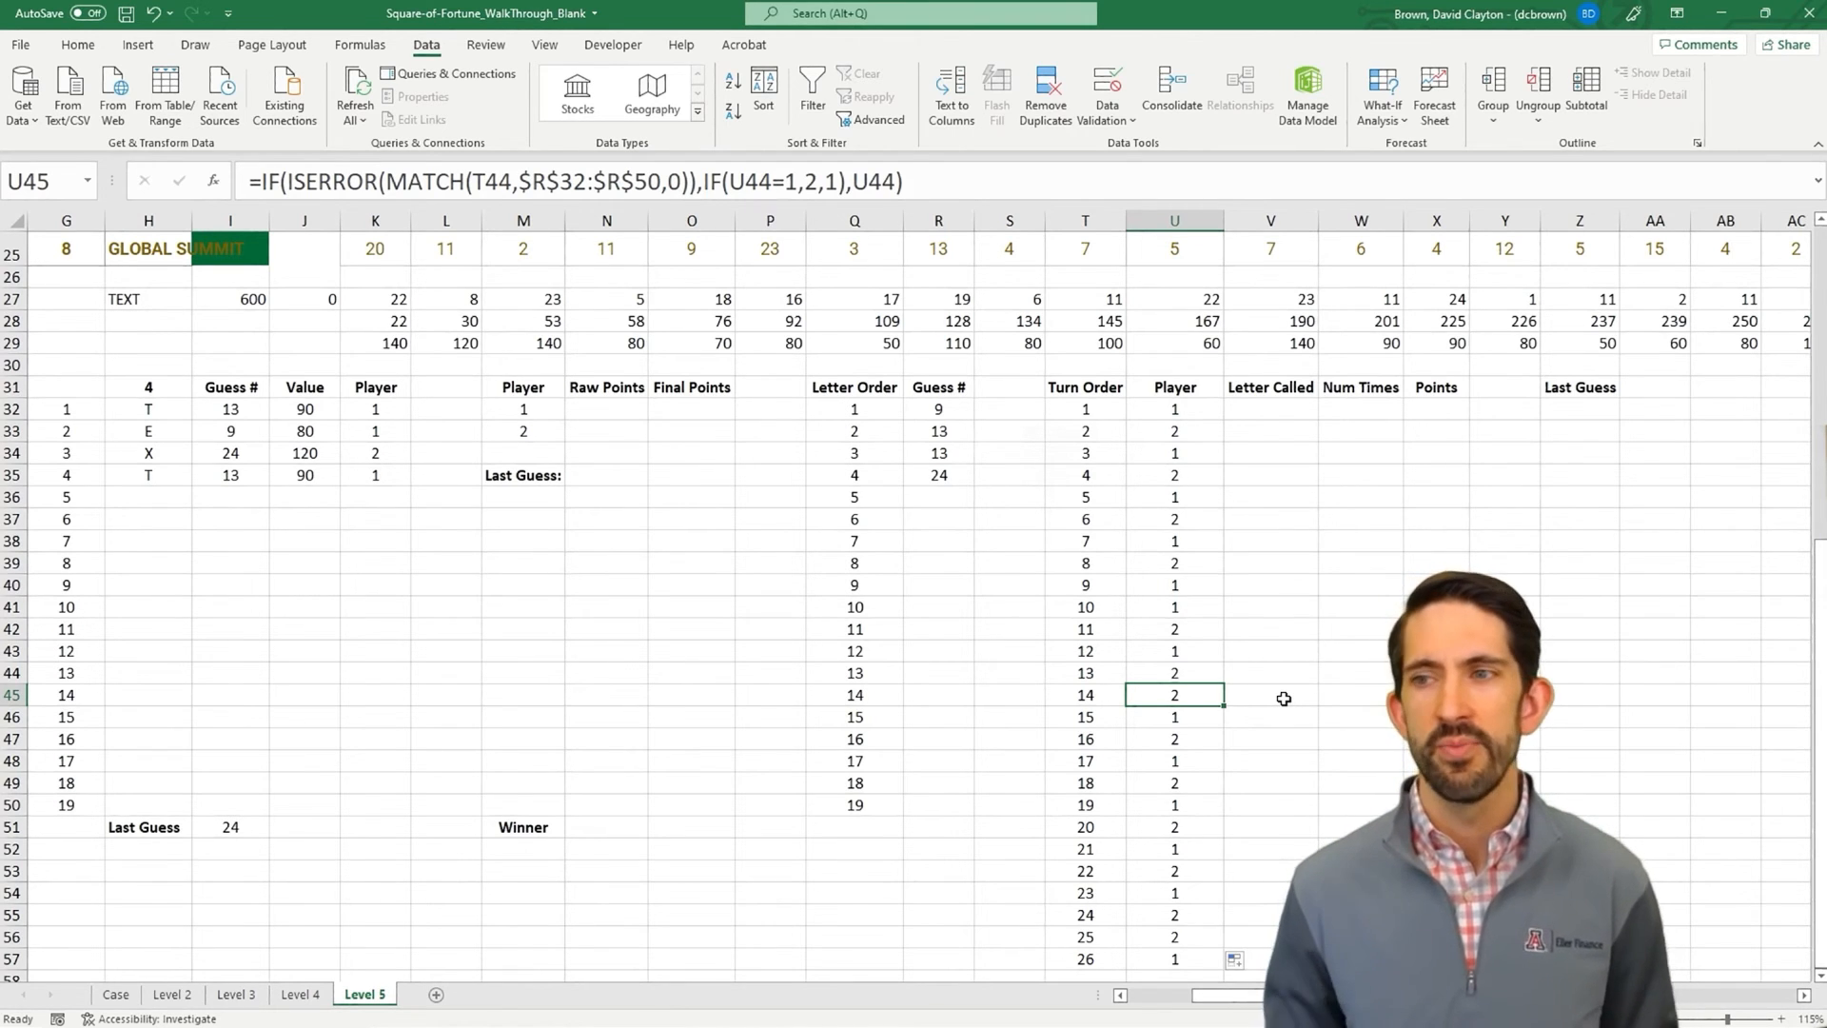
left_click(1247, 409)
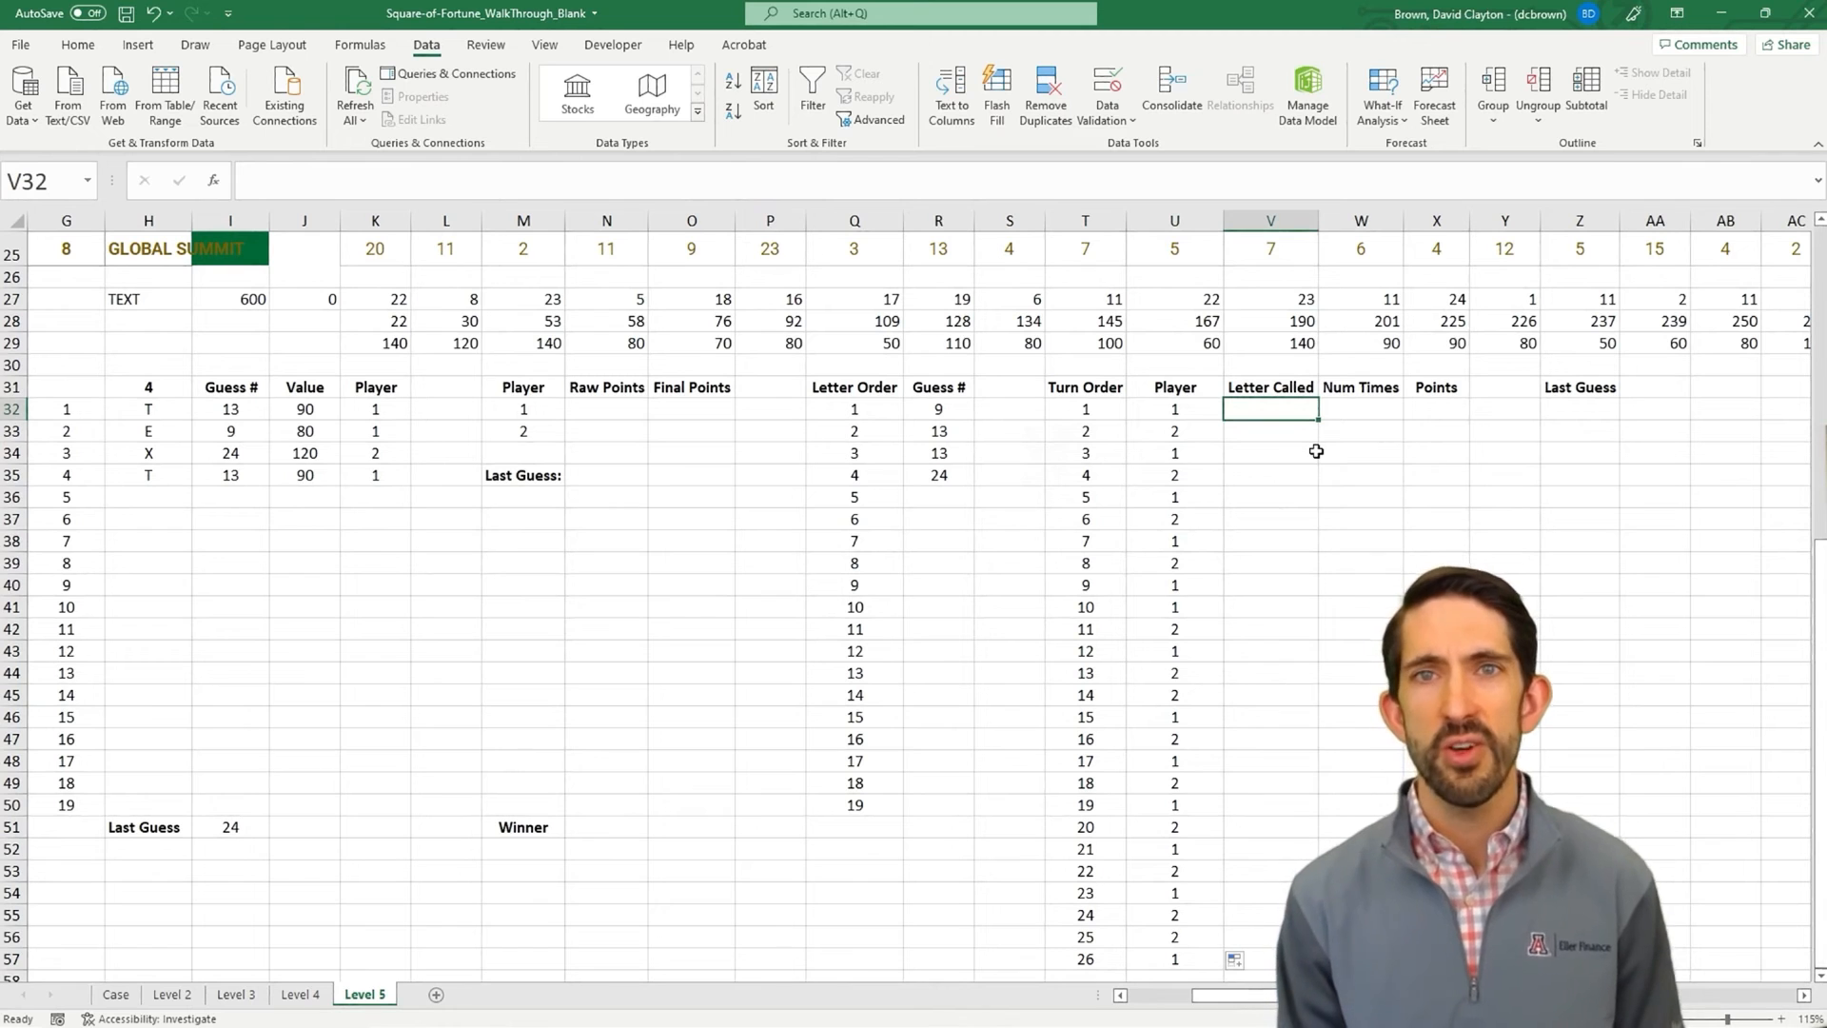
type("=vlookup")
key("BackSpace")
type("p(")
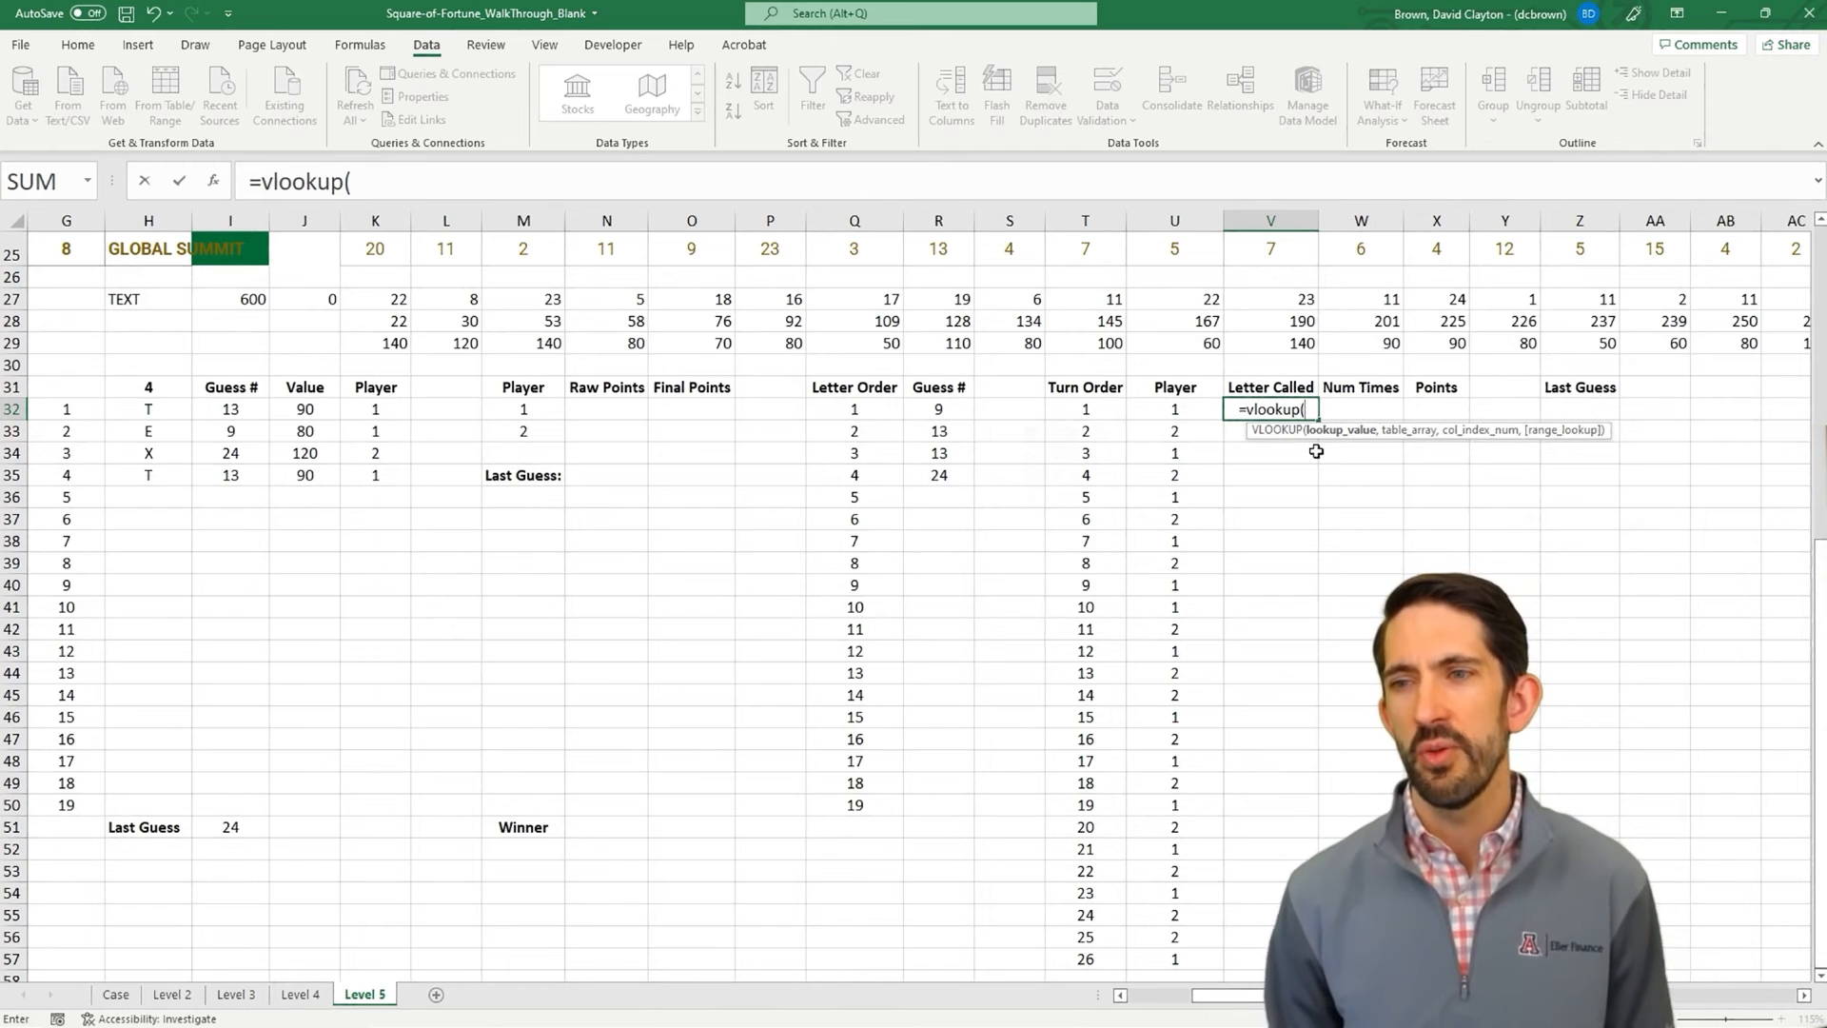
key("Left")
key("Left")
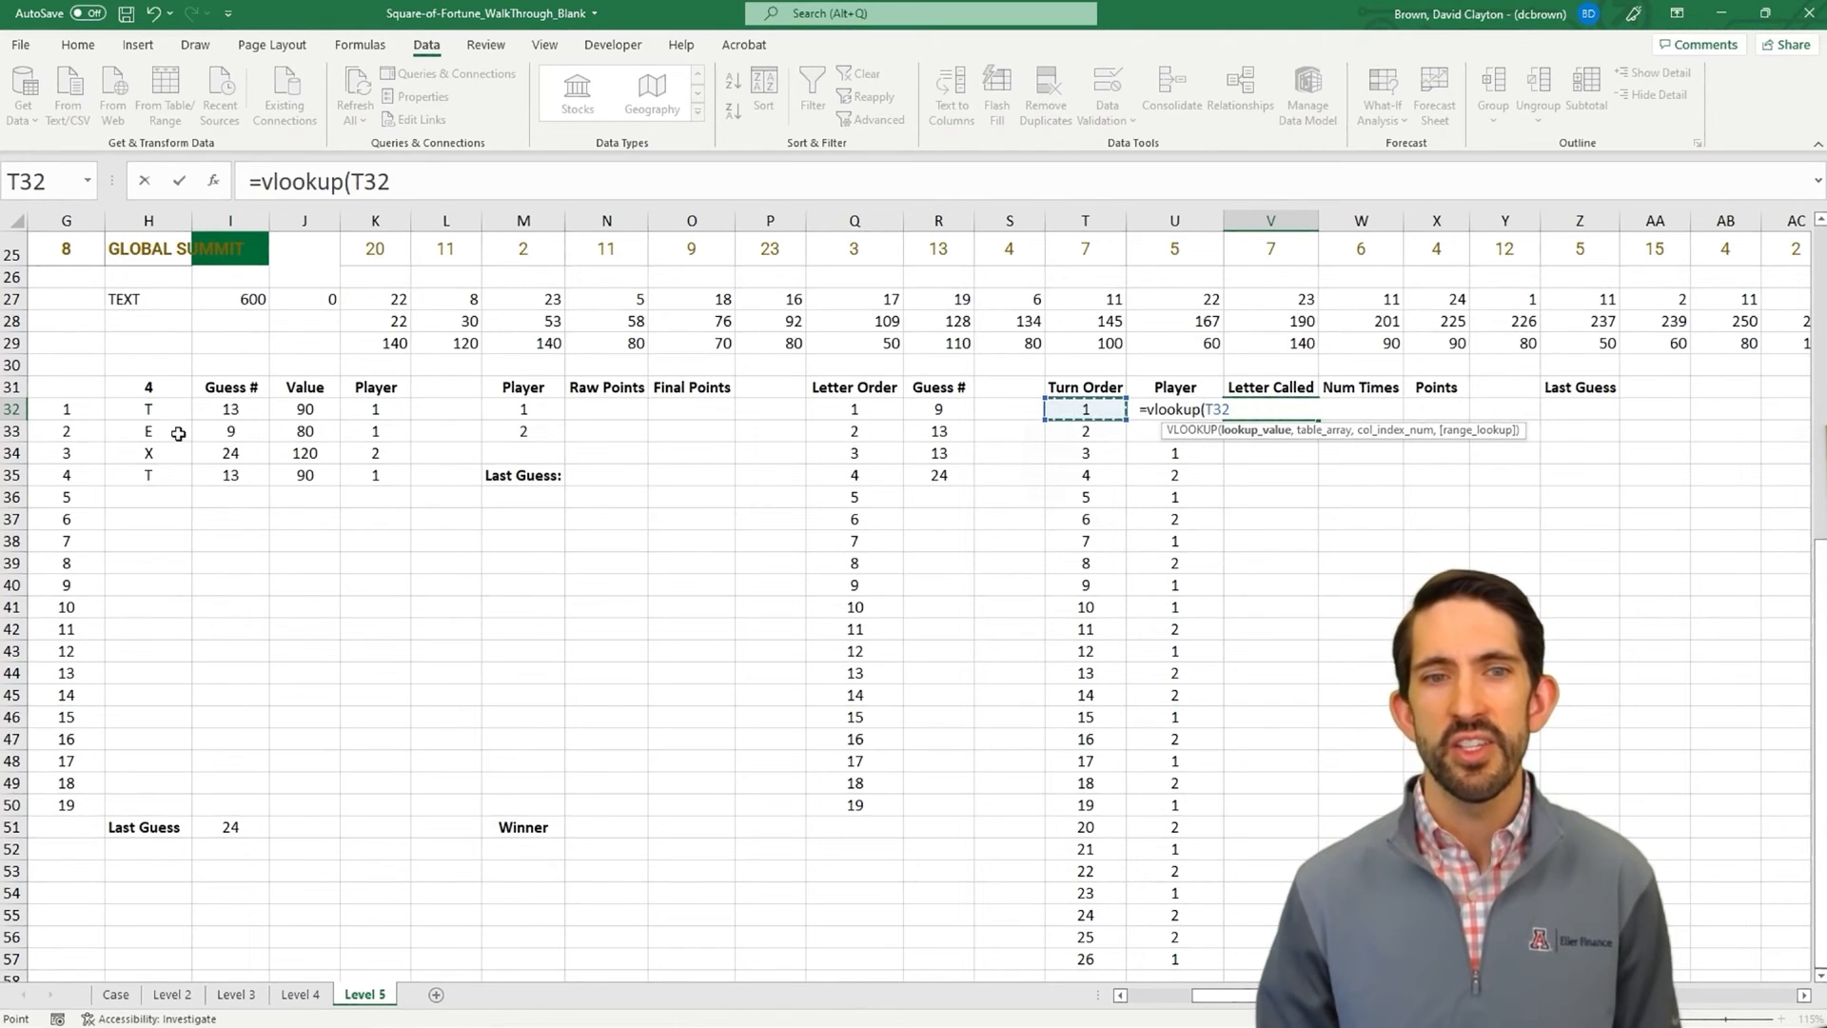
key("Escape")
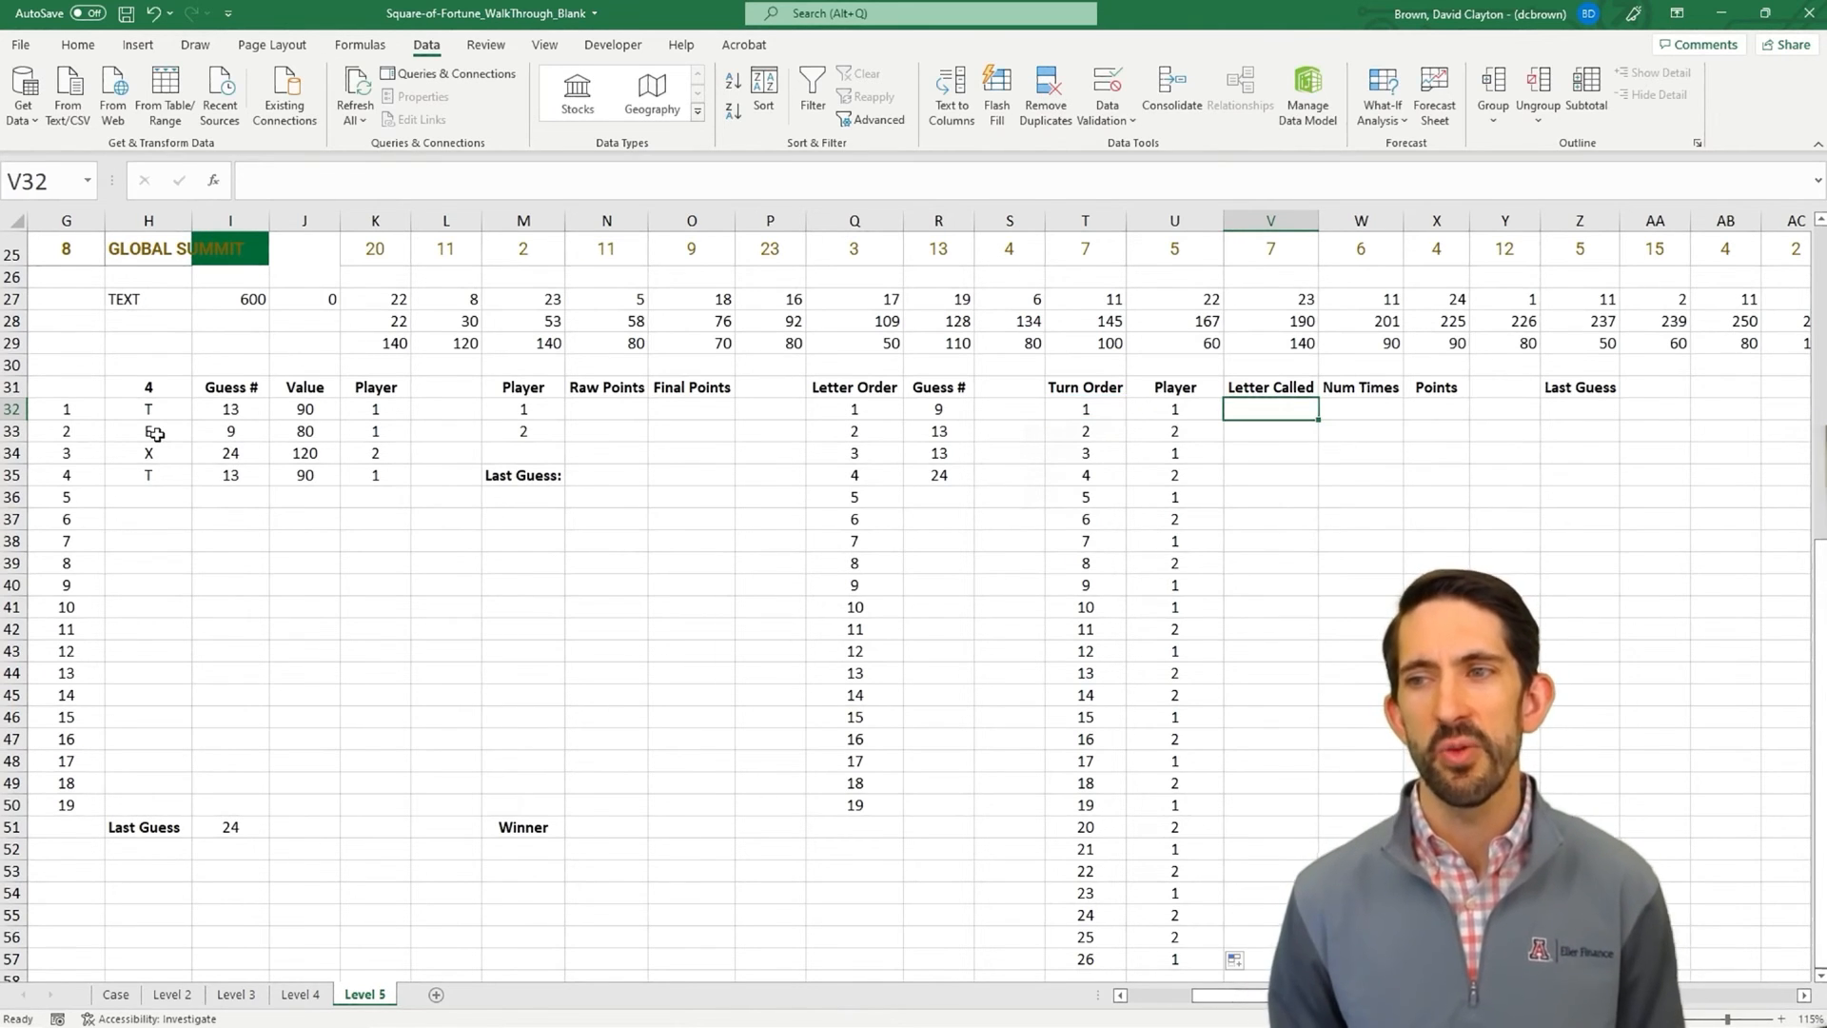
- Enter =XLOOKUP(T32,$I$32:$I$50,$H$32:$H$50) in V32 to return the letter called on each turn
type("=xlookup(")
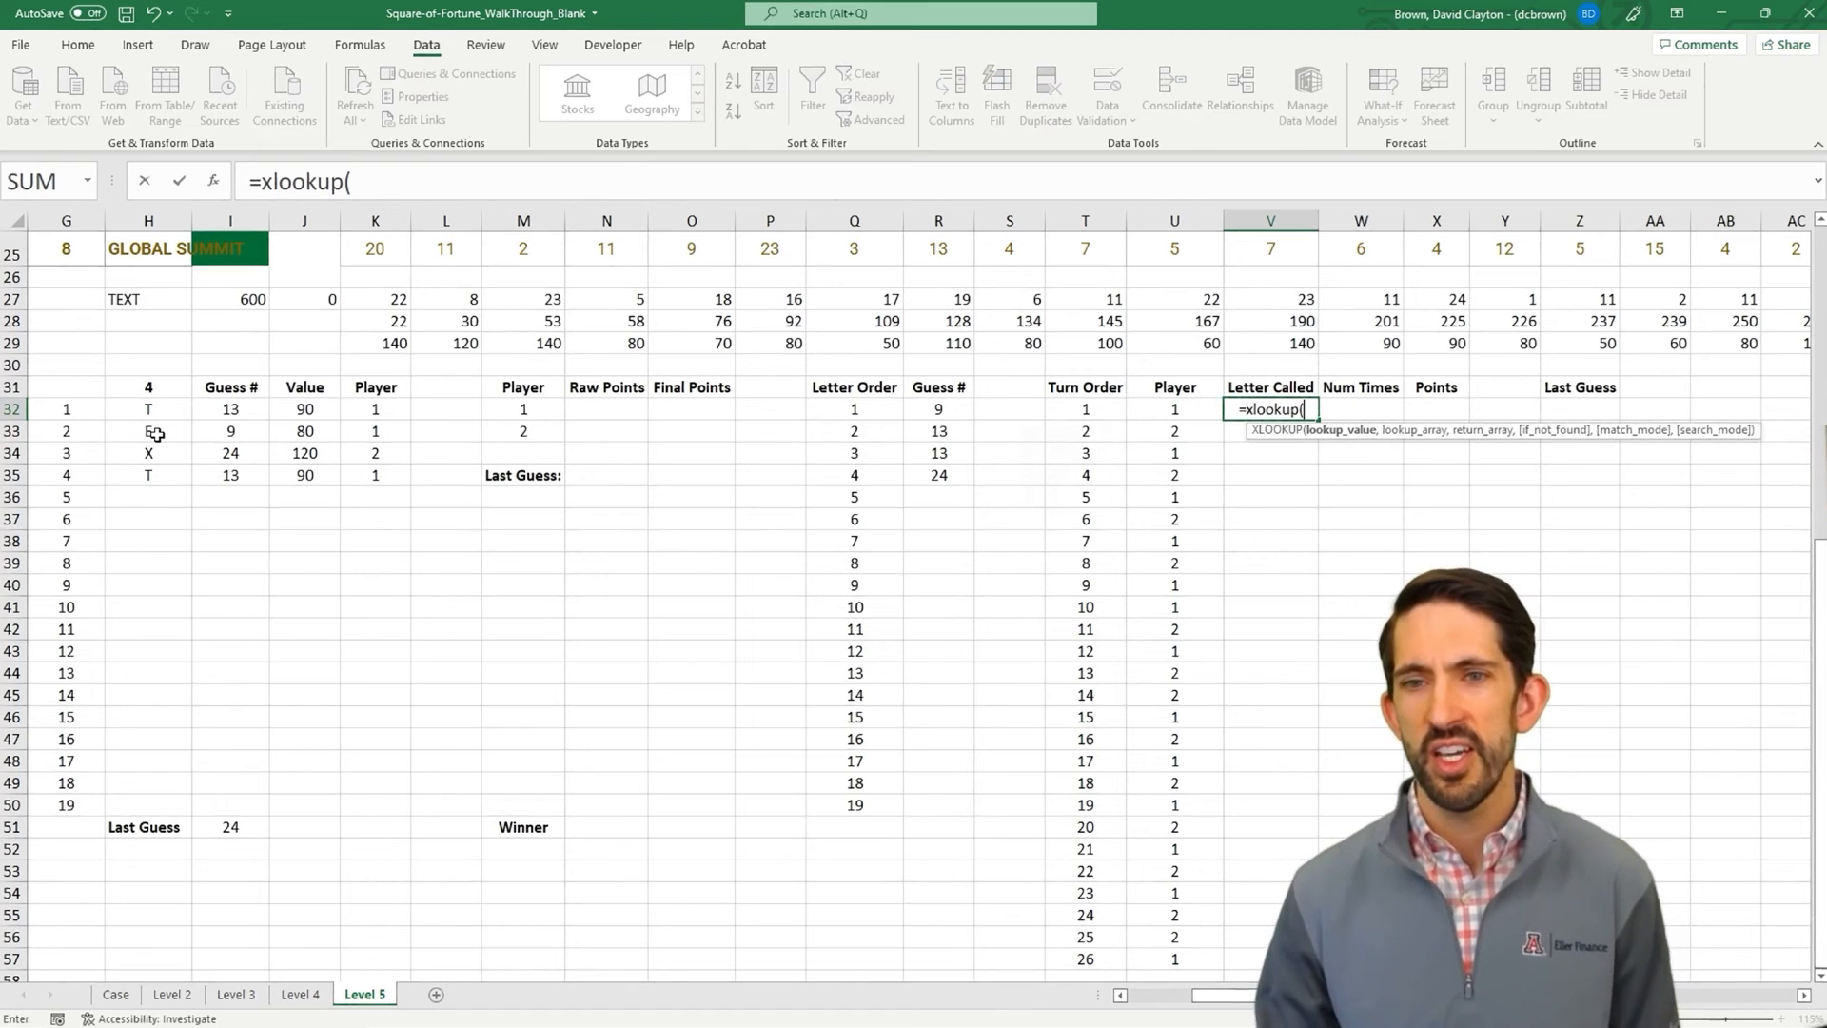
left_click(1090, 413)
type(",")
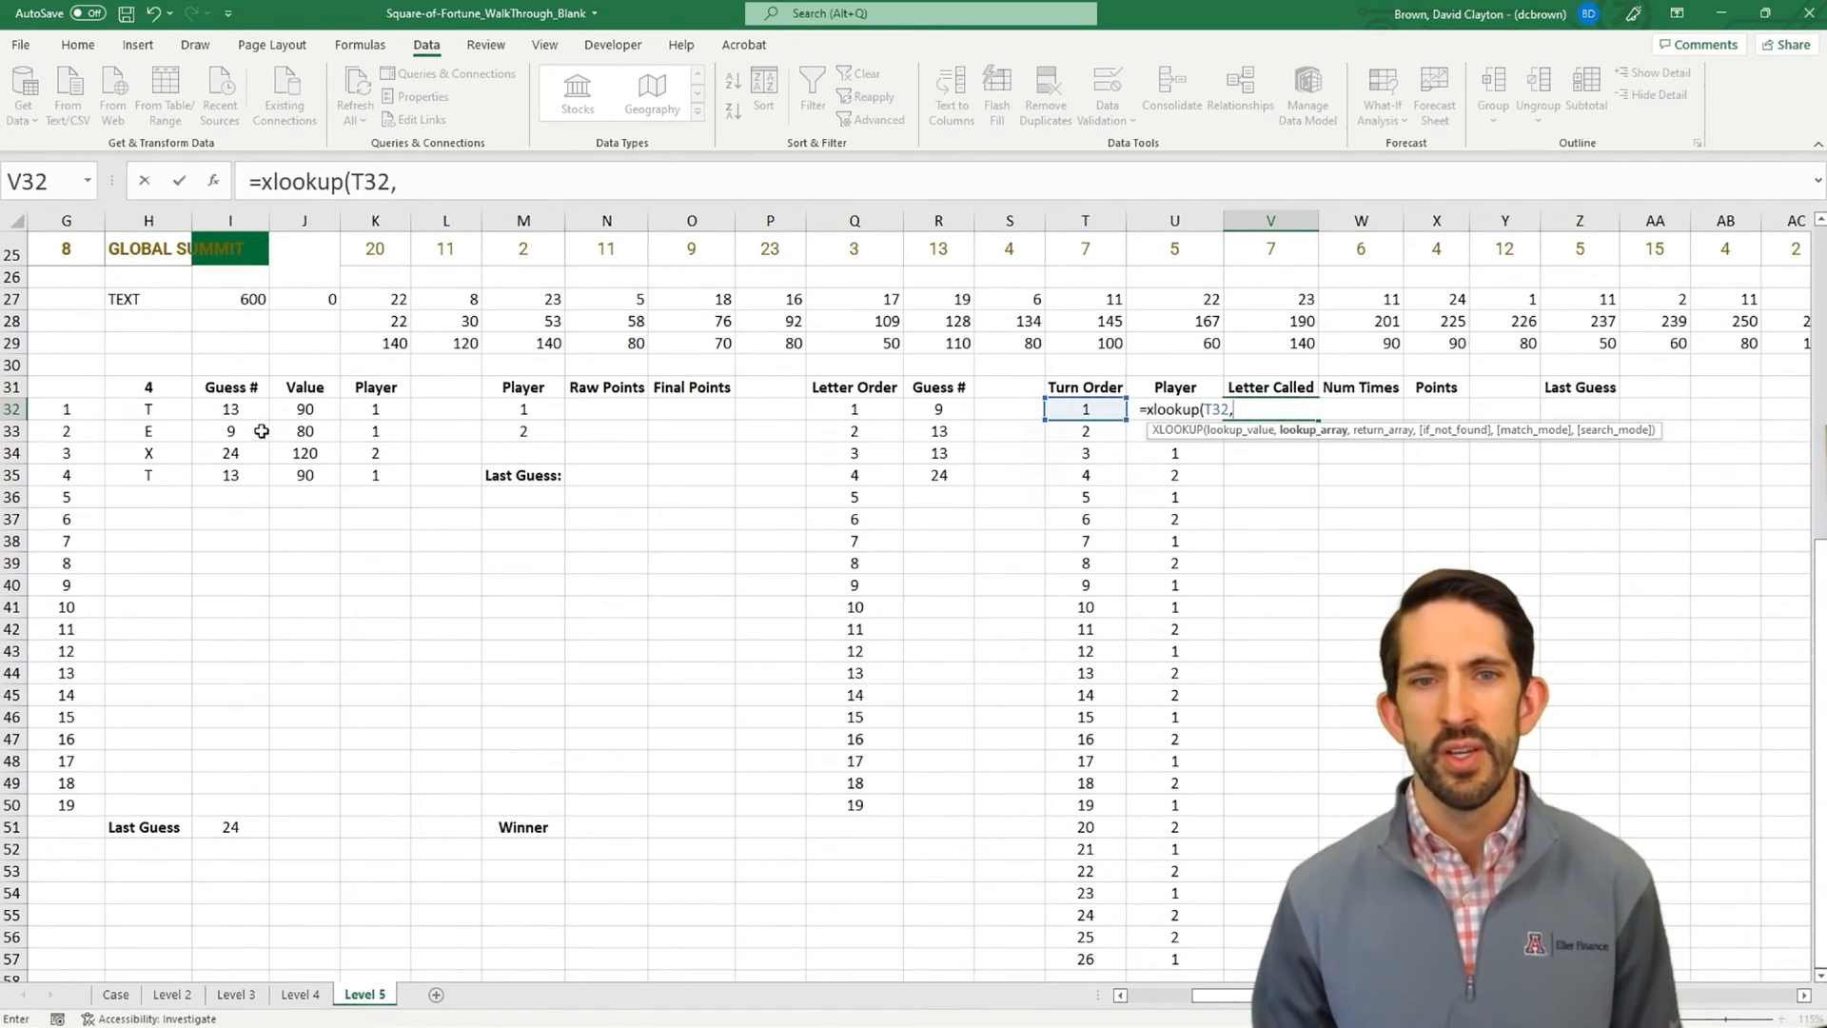
left_click(235, 413)
key("ctrl+shift+Down")
key("shift+Up")
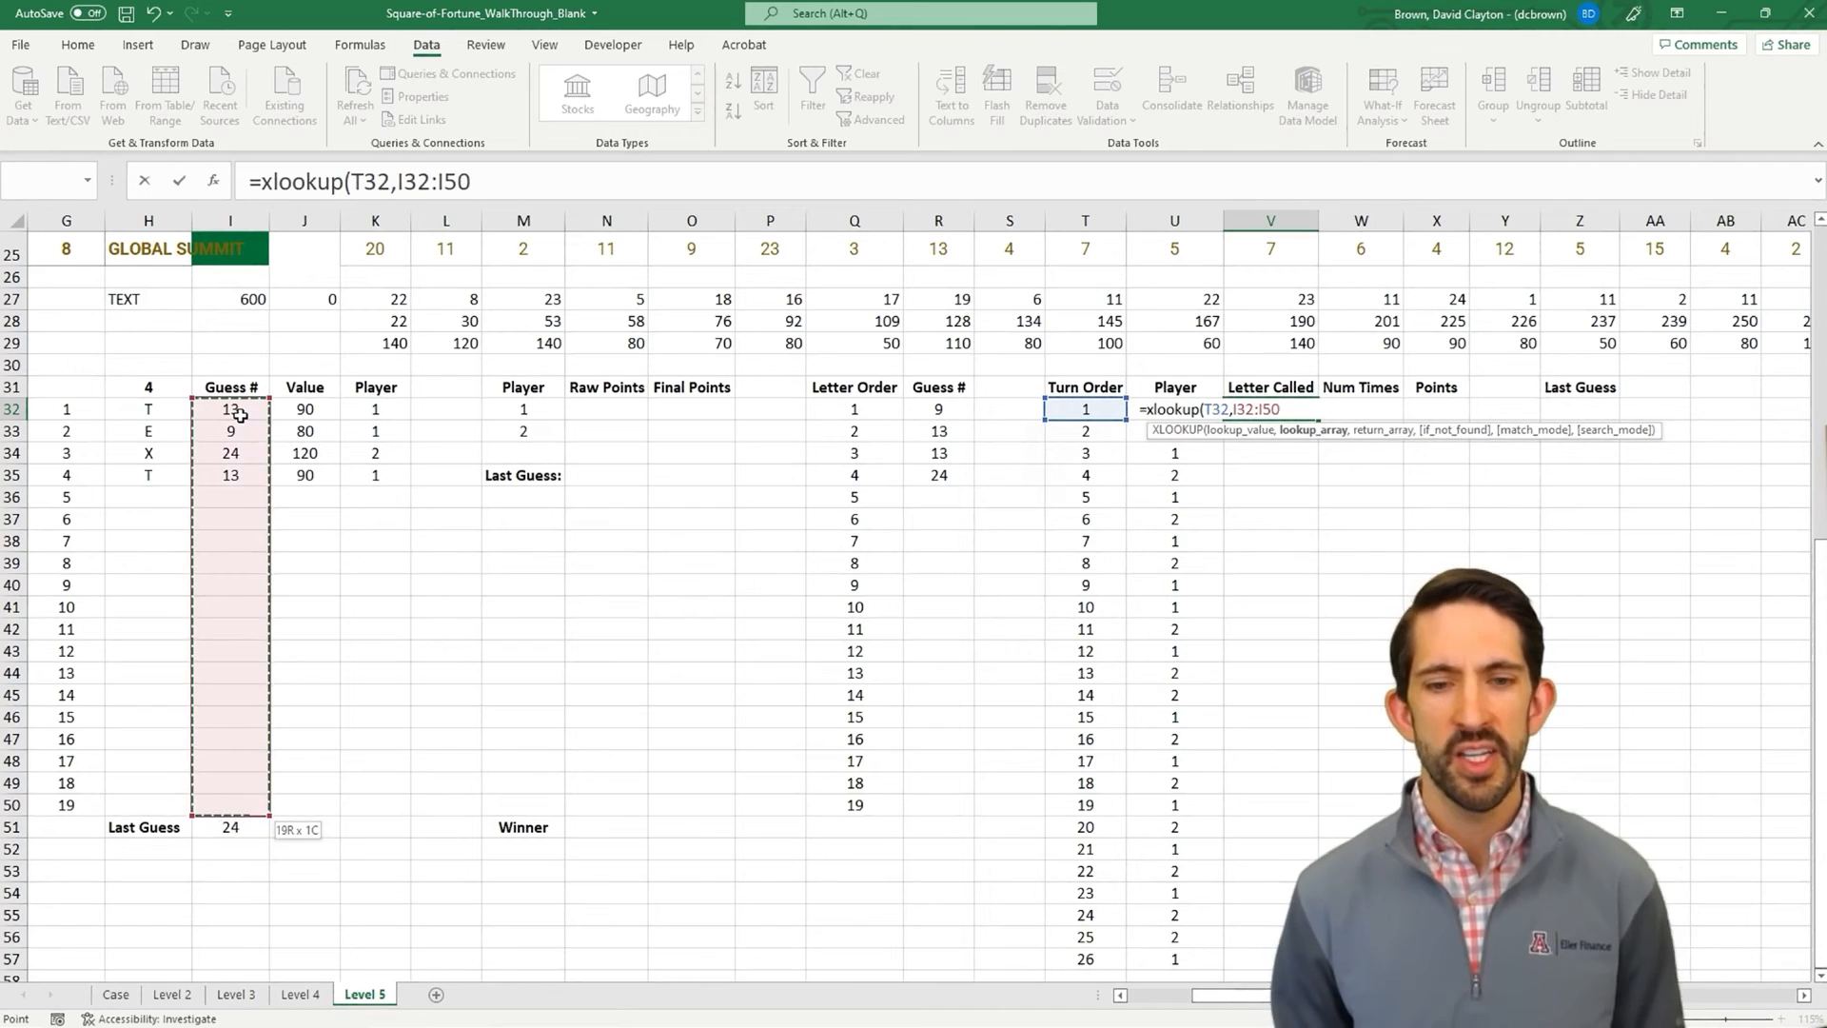
key("F4")
type(",")
left_click(173, 416)
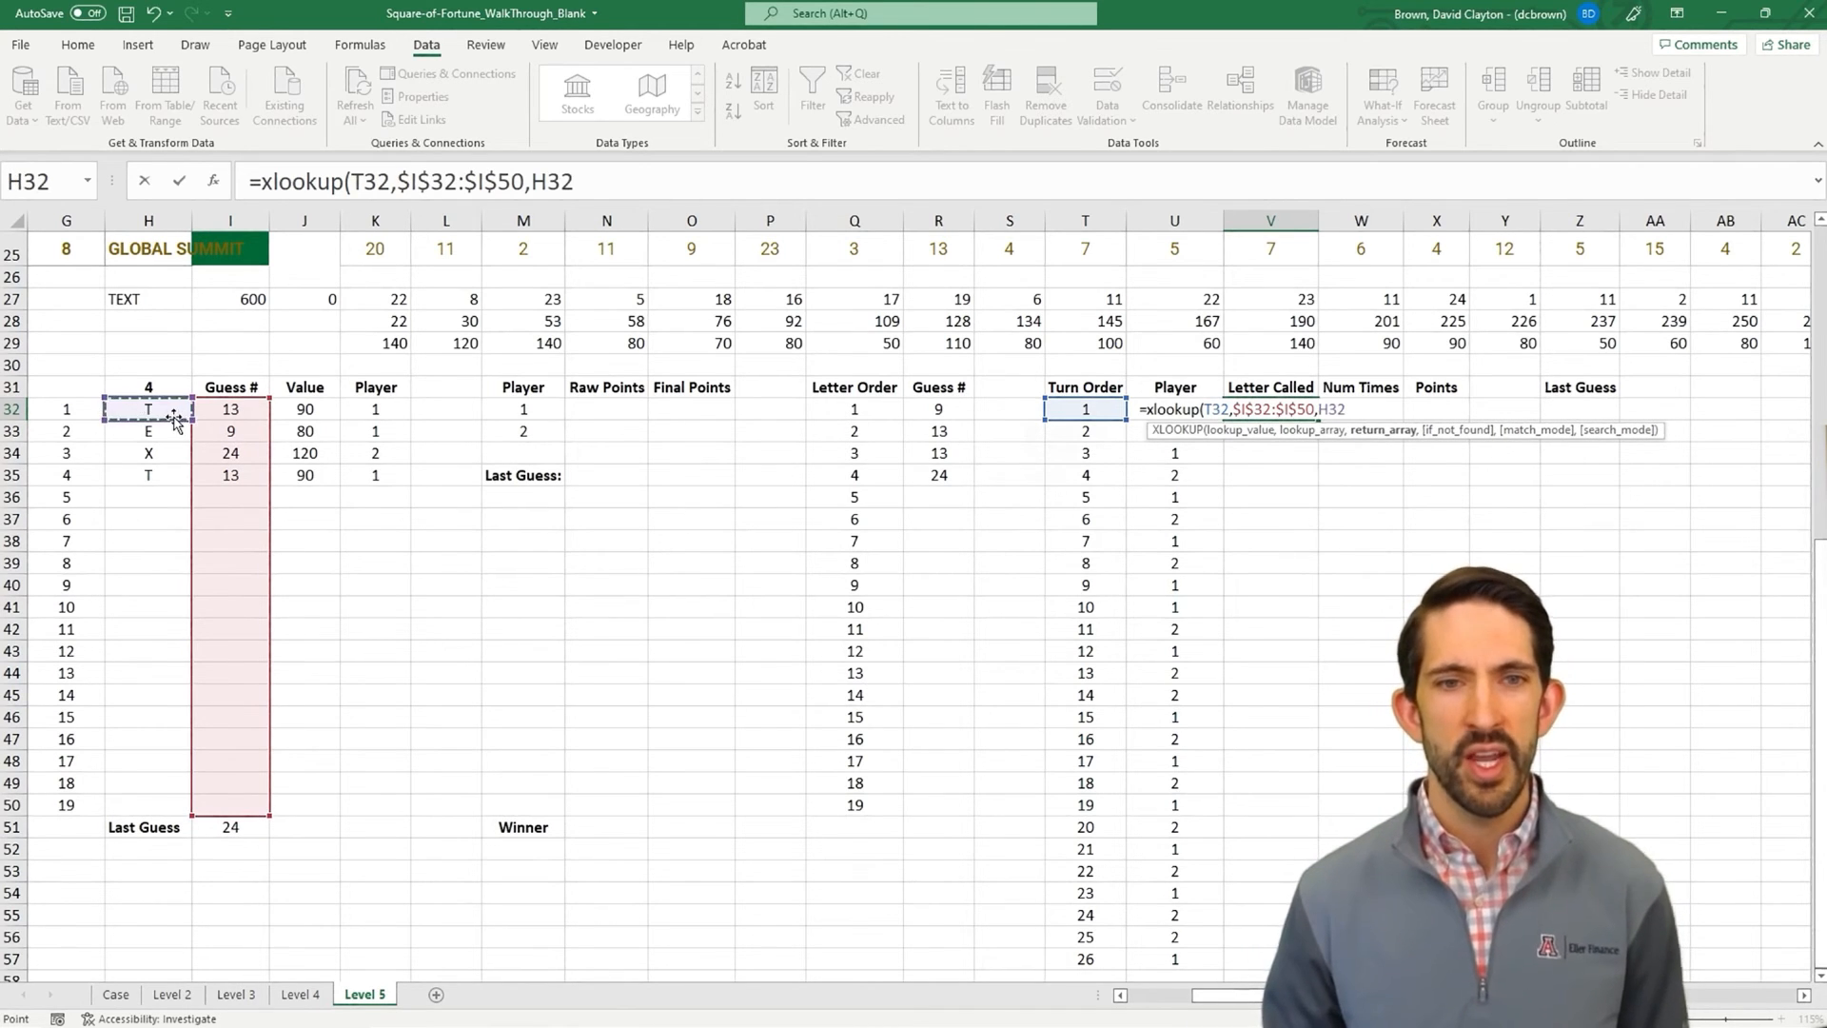
key("ctrl+shift+Down")
key("shift+Up")
key("F4")
type(")")
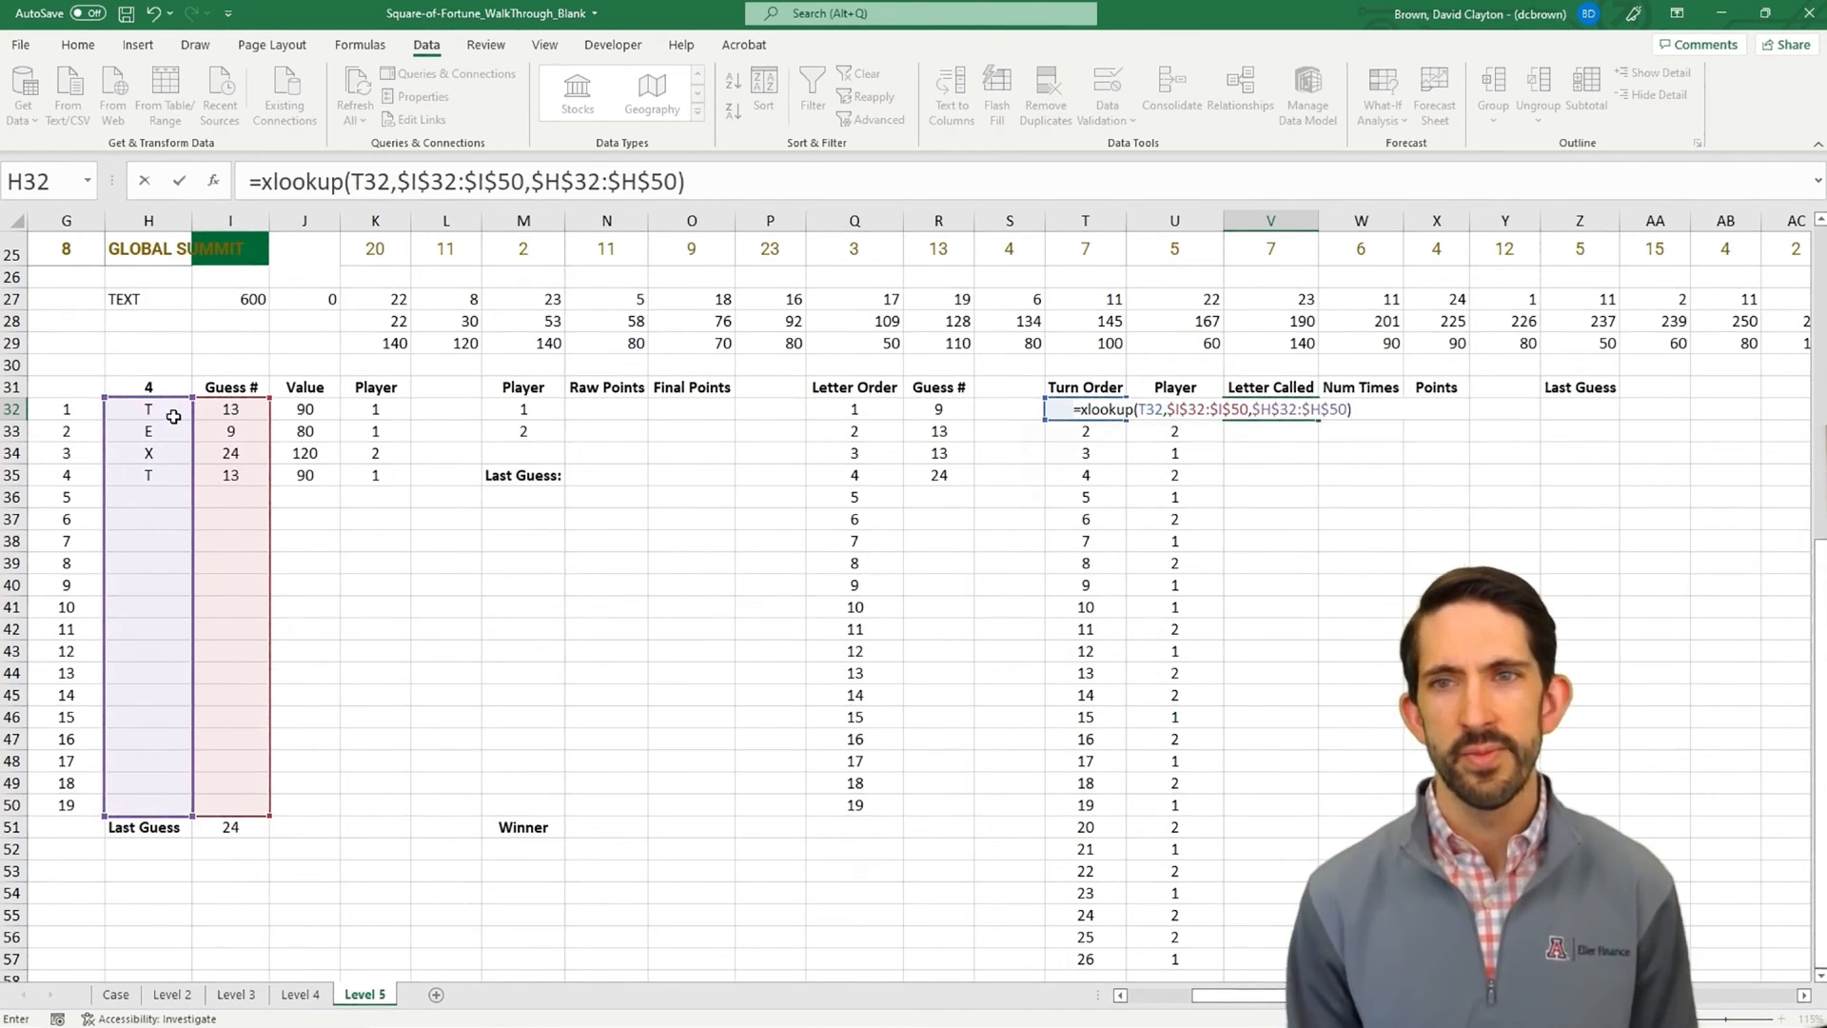
key("Return")
key("Up")
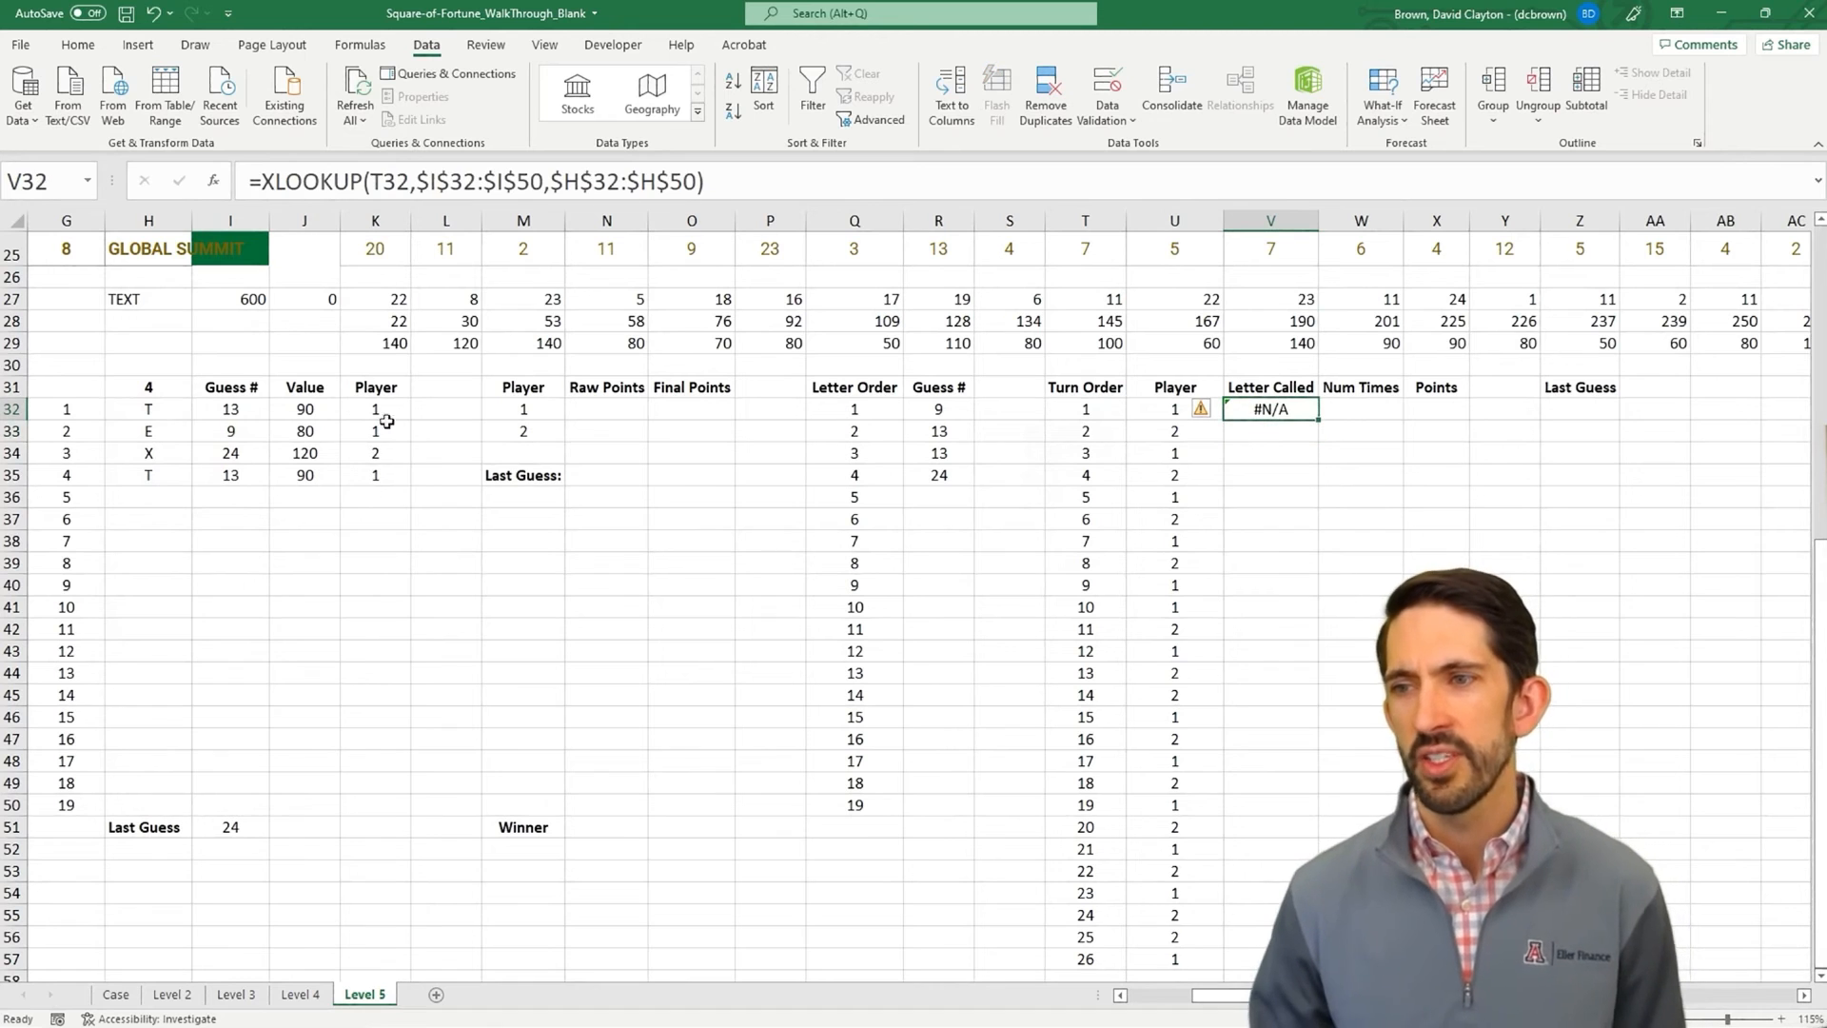
- Wrap the V32 lookup in IFERROR with "" as the fallback and copy it down the Letter Called column to V57
left_click(259, 180)
type("iferror(")
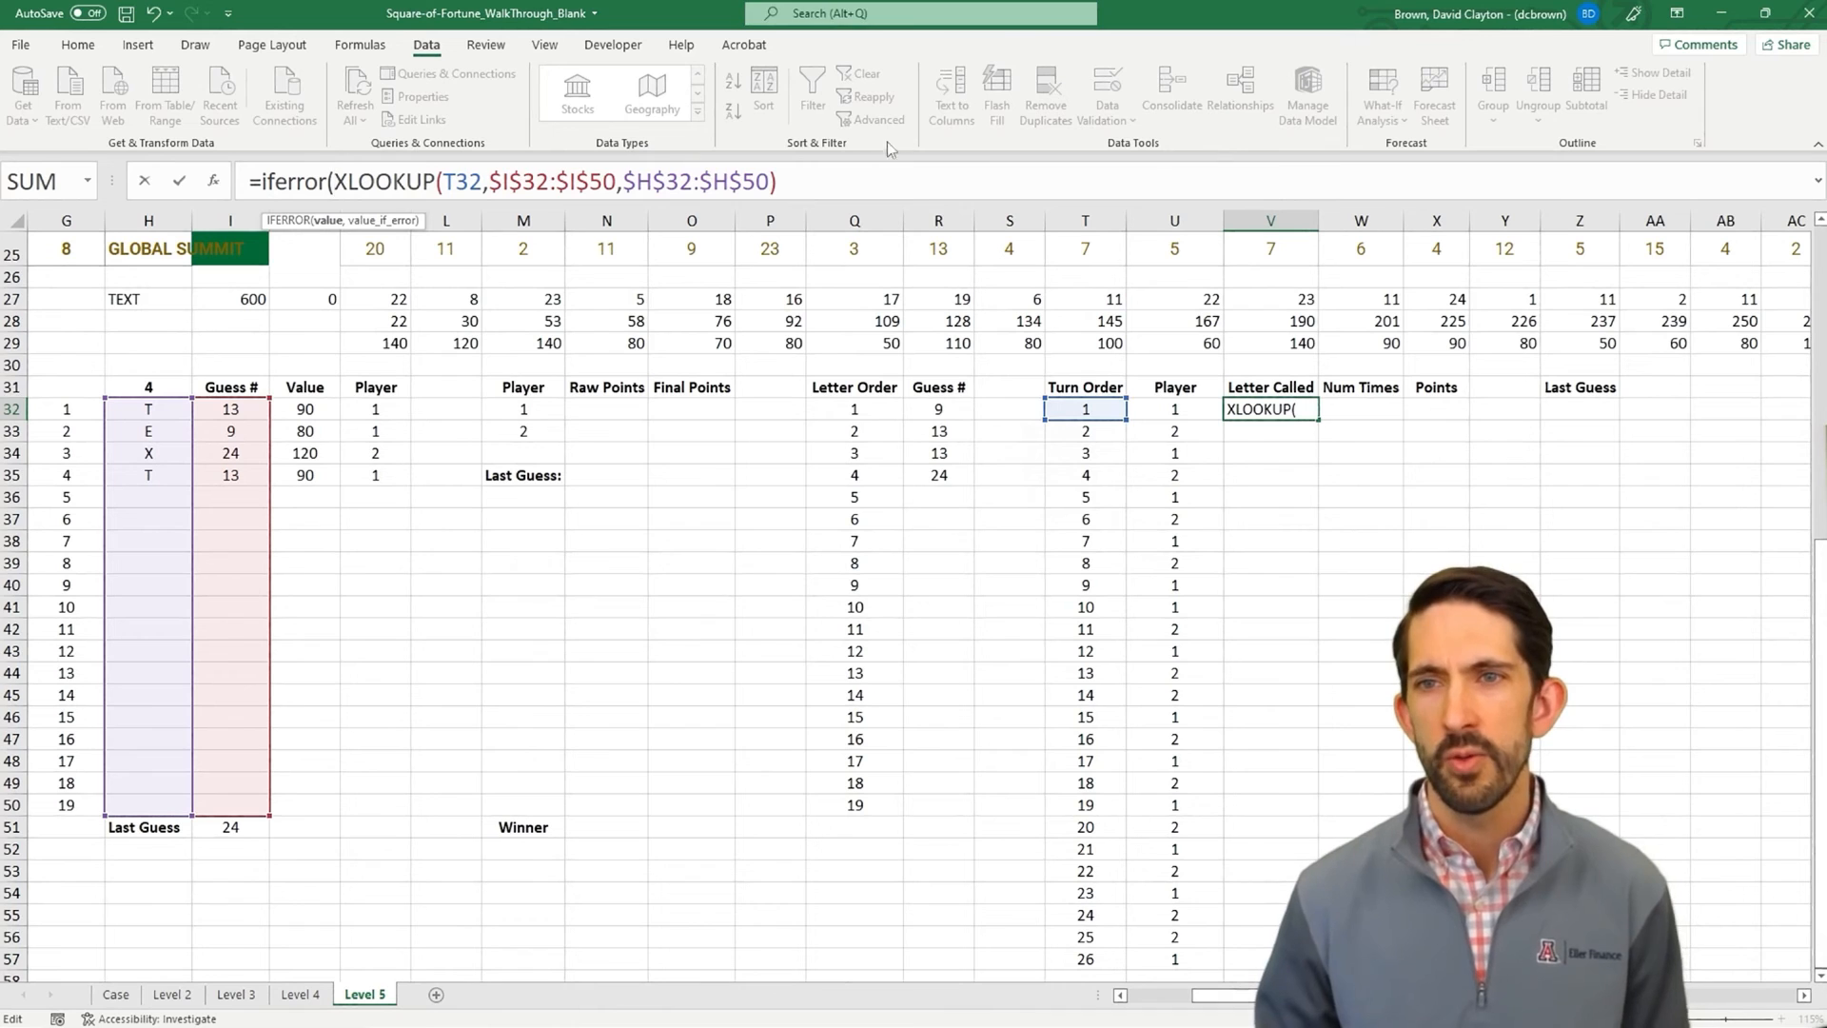
left_click(810, 193)
type(",\"\")")
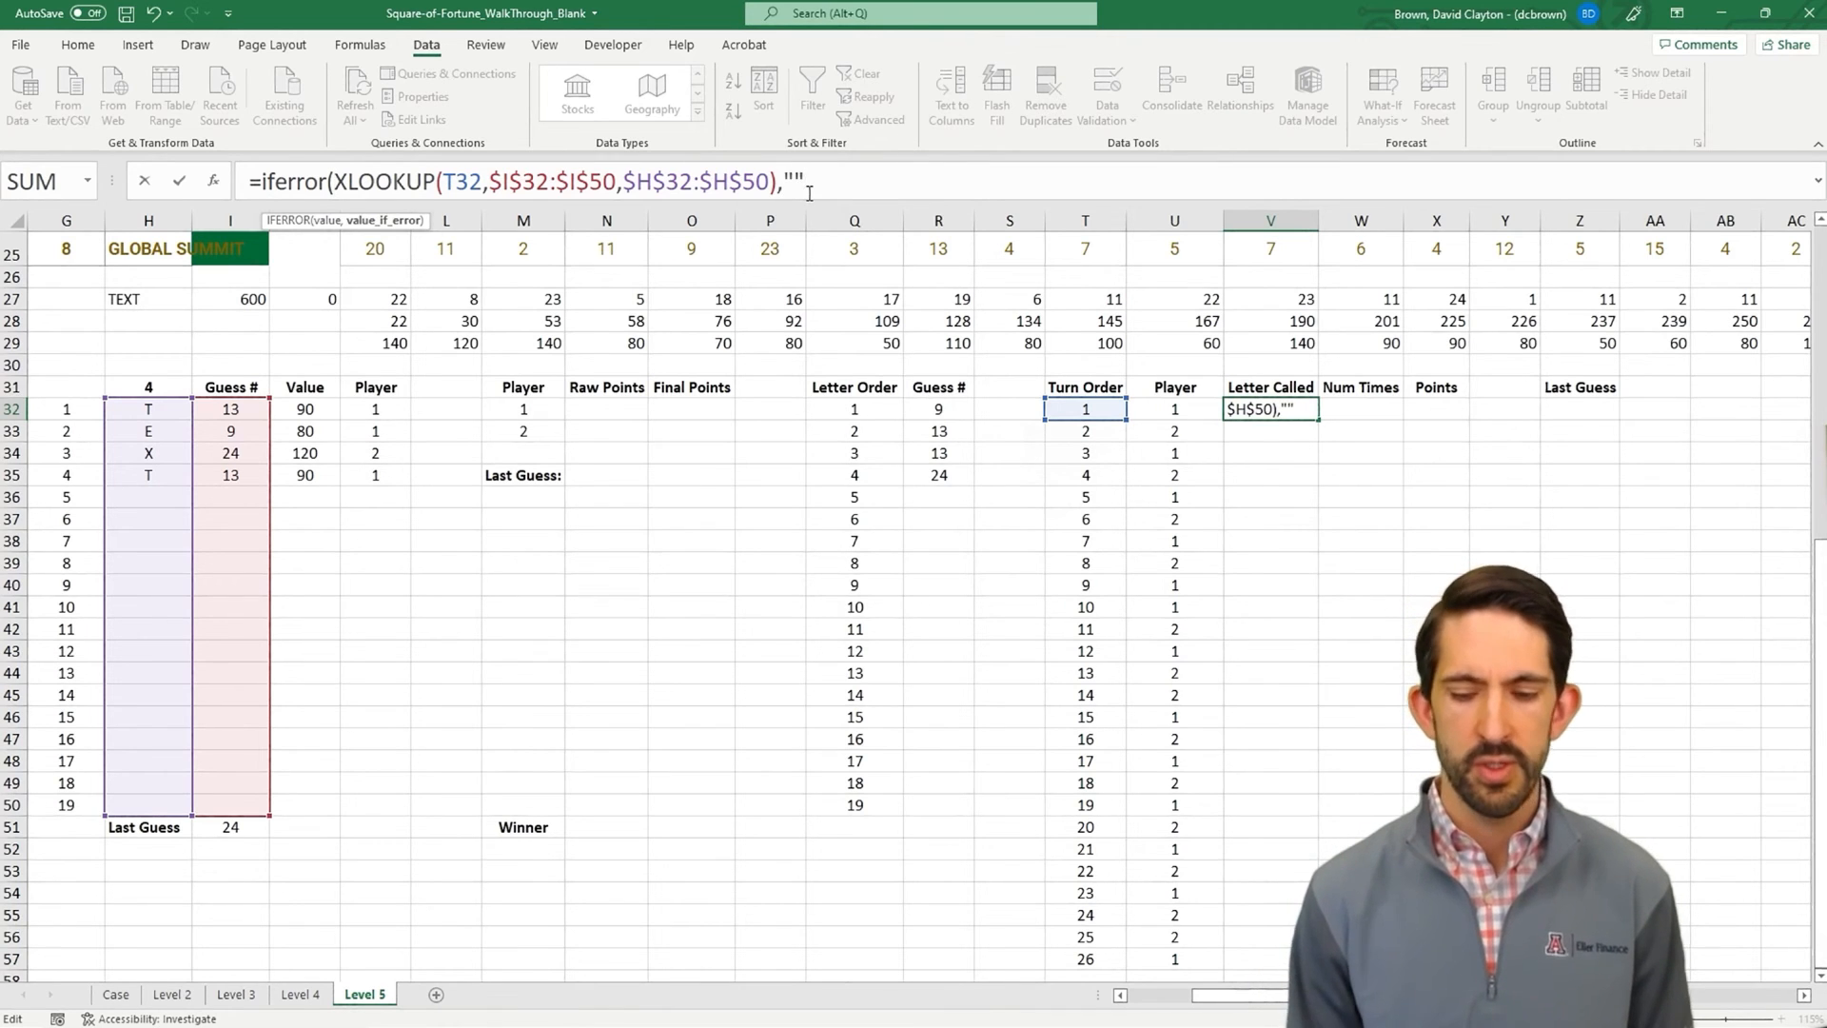
key("Return")
key("Up")
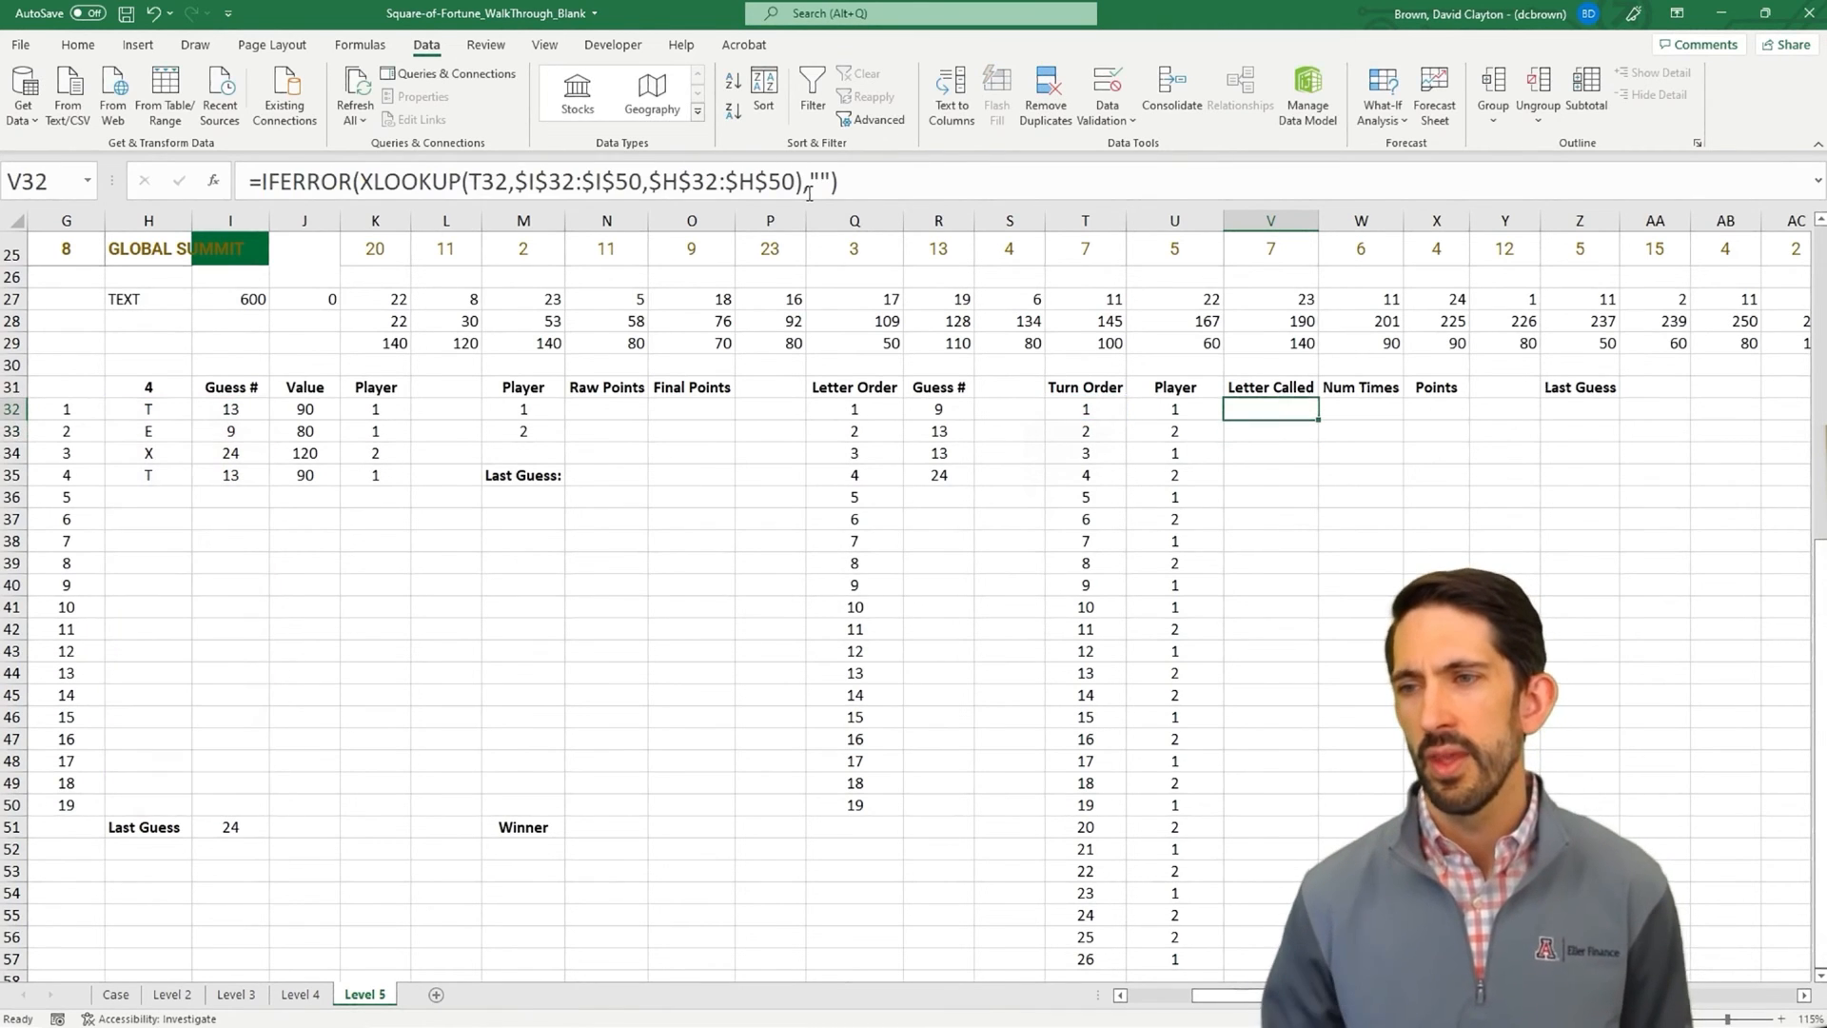
double_click(1320, 421)
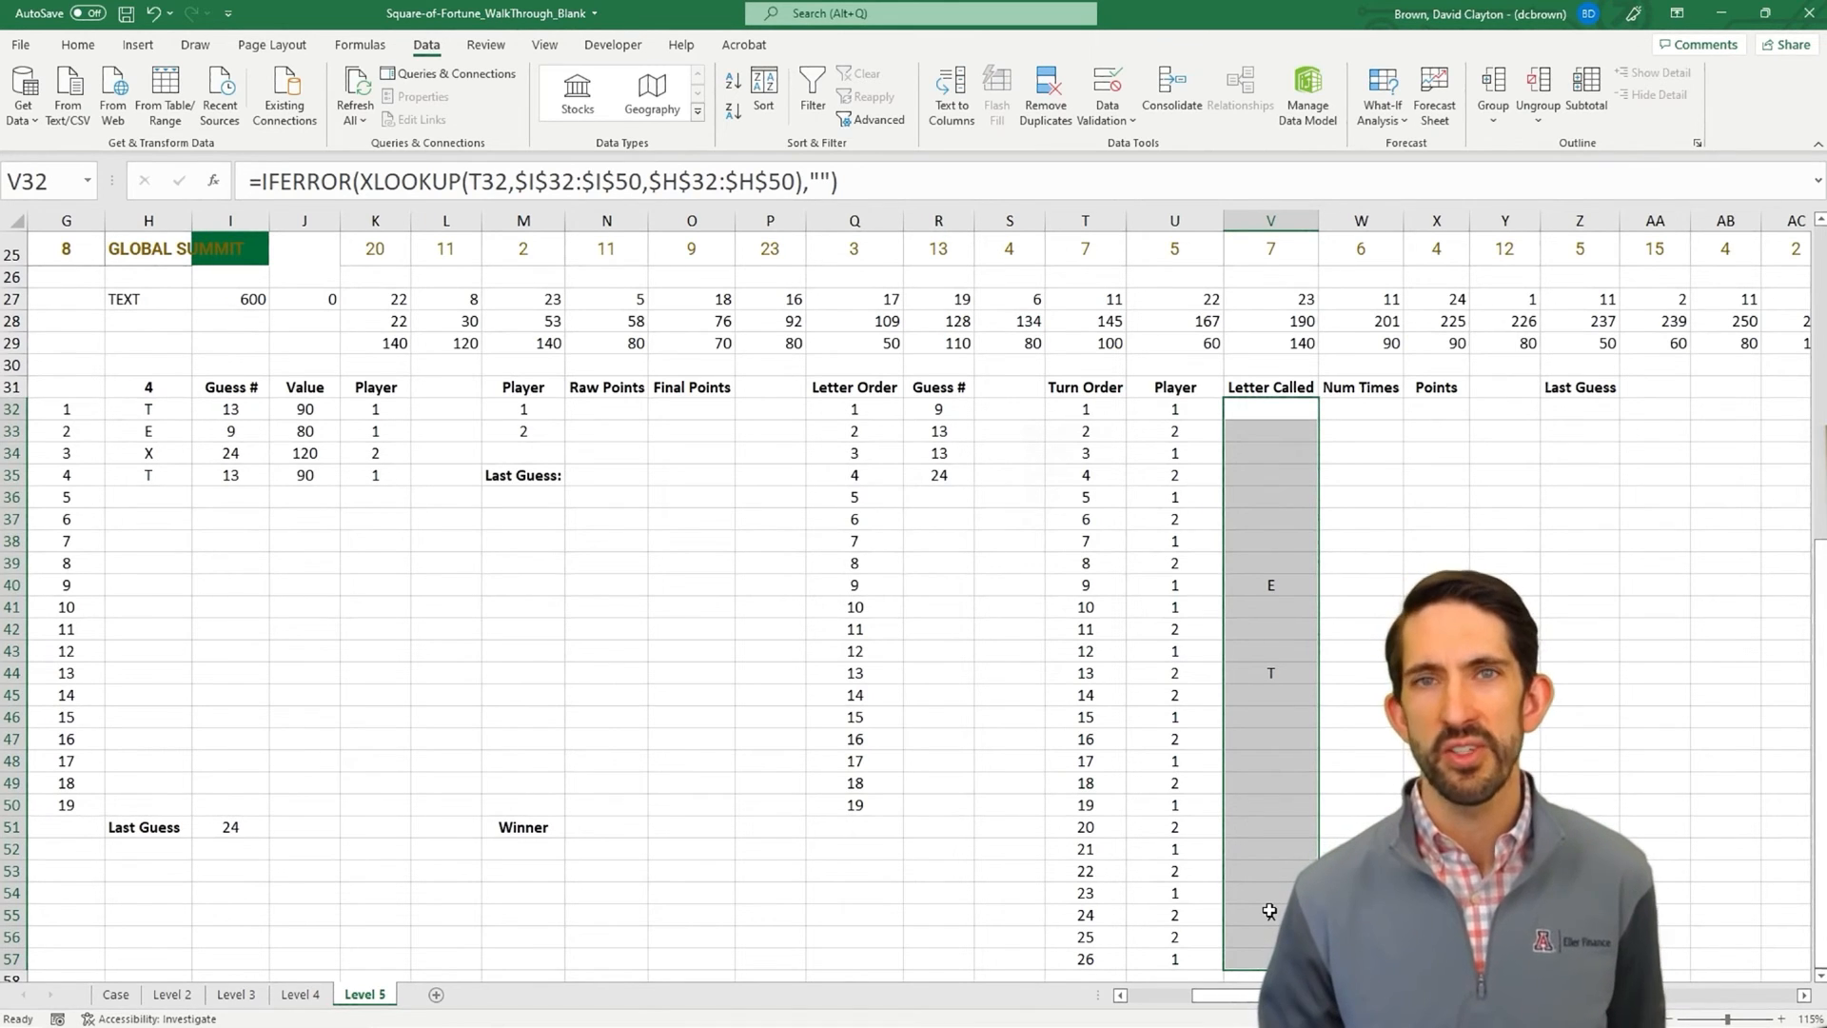
- Enter =COUNTIFS($H$32:$H$50,V32) in W32 to count how often the called letter occurs
left_click(1370, 412)
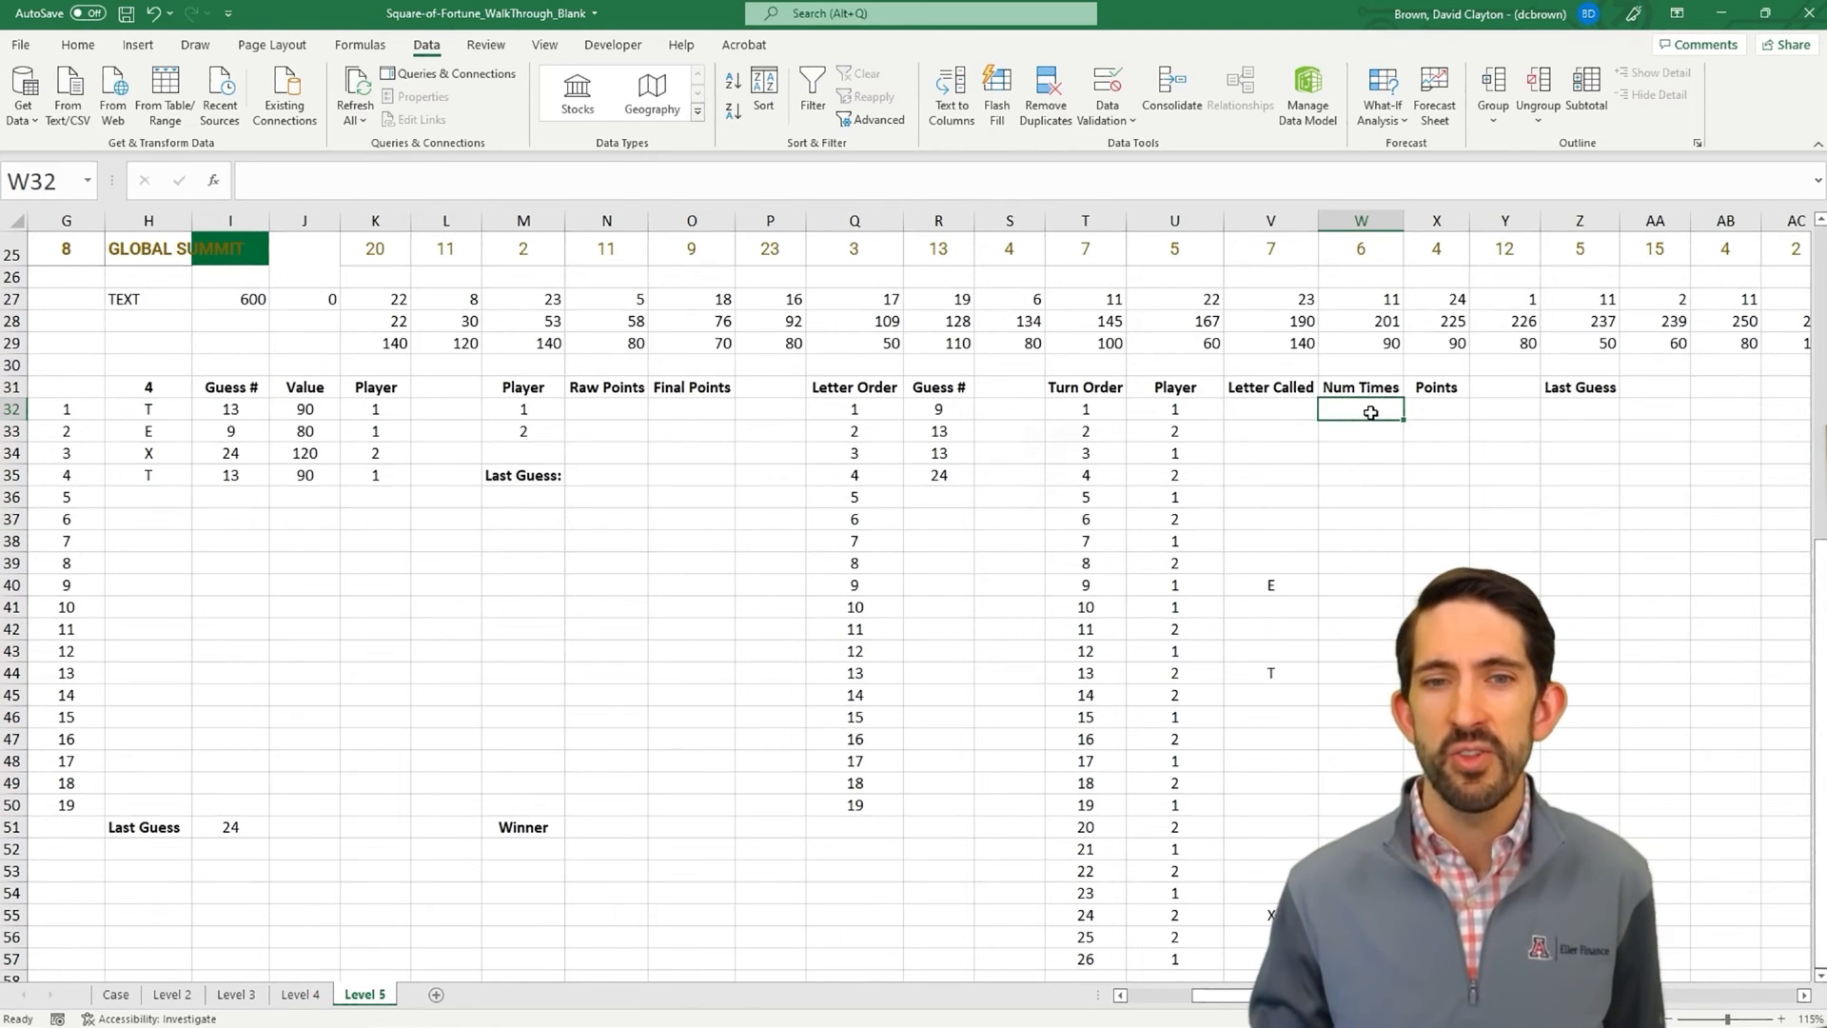
left_click_drag(306, 412, 303, 476)
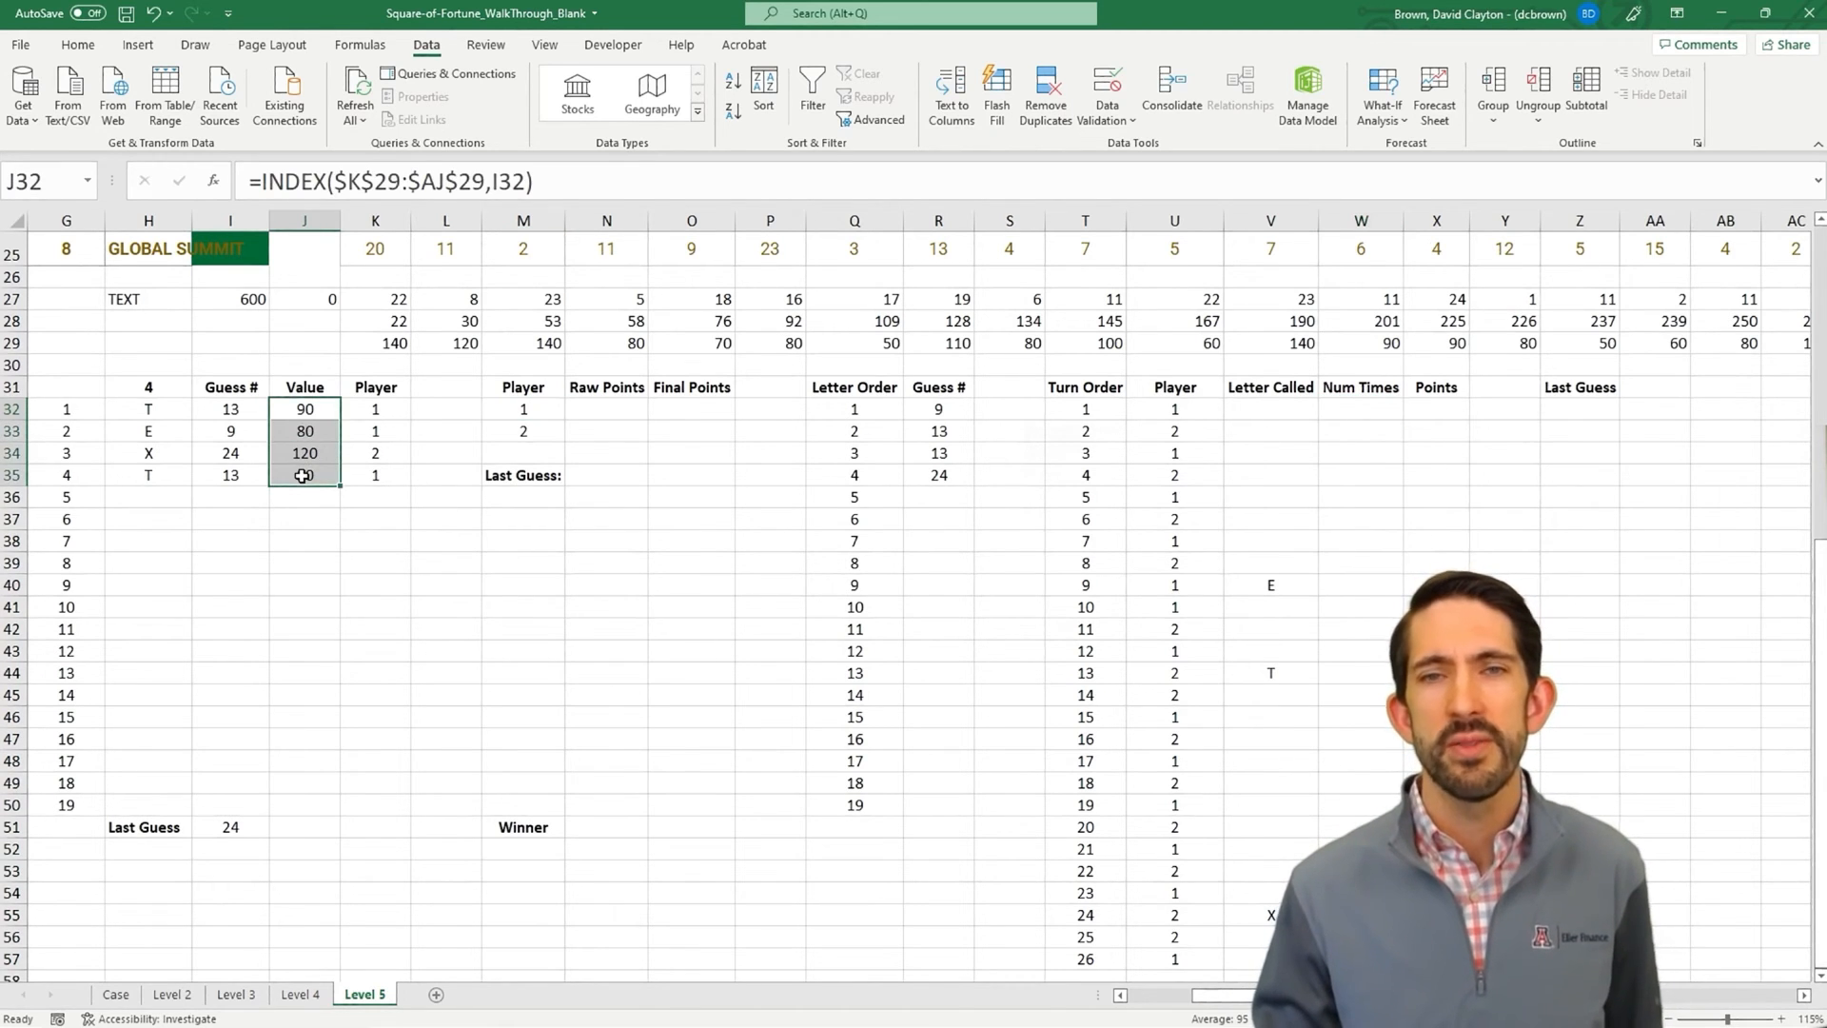
left_click(1330, 410)
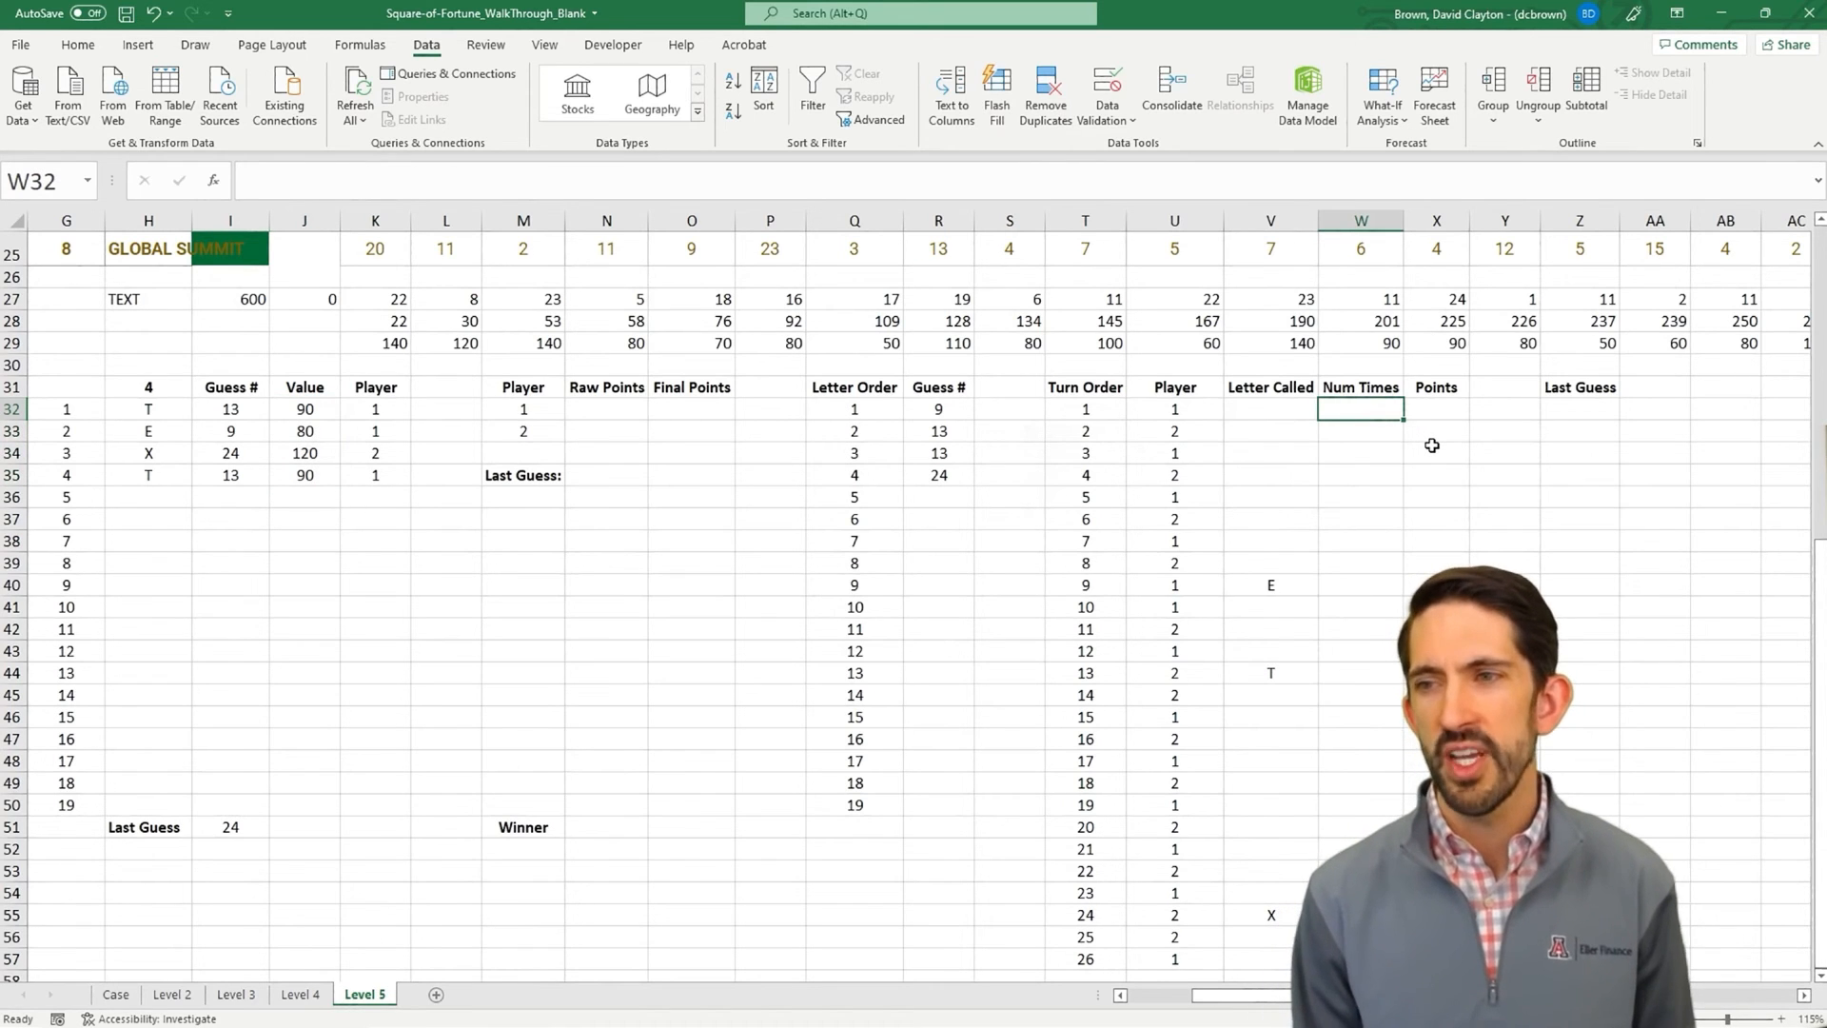
type("=countifs(")
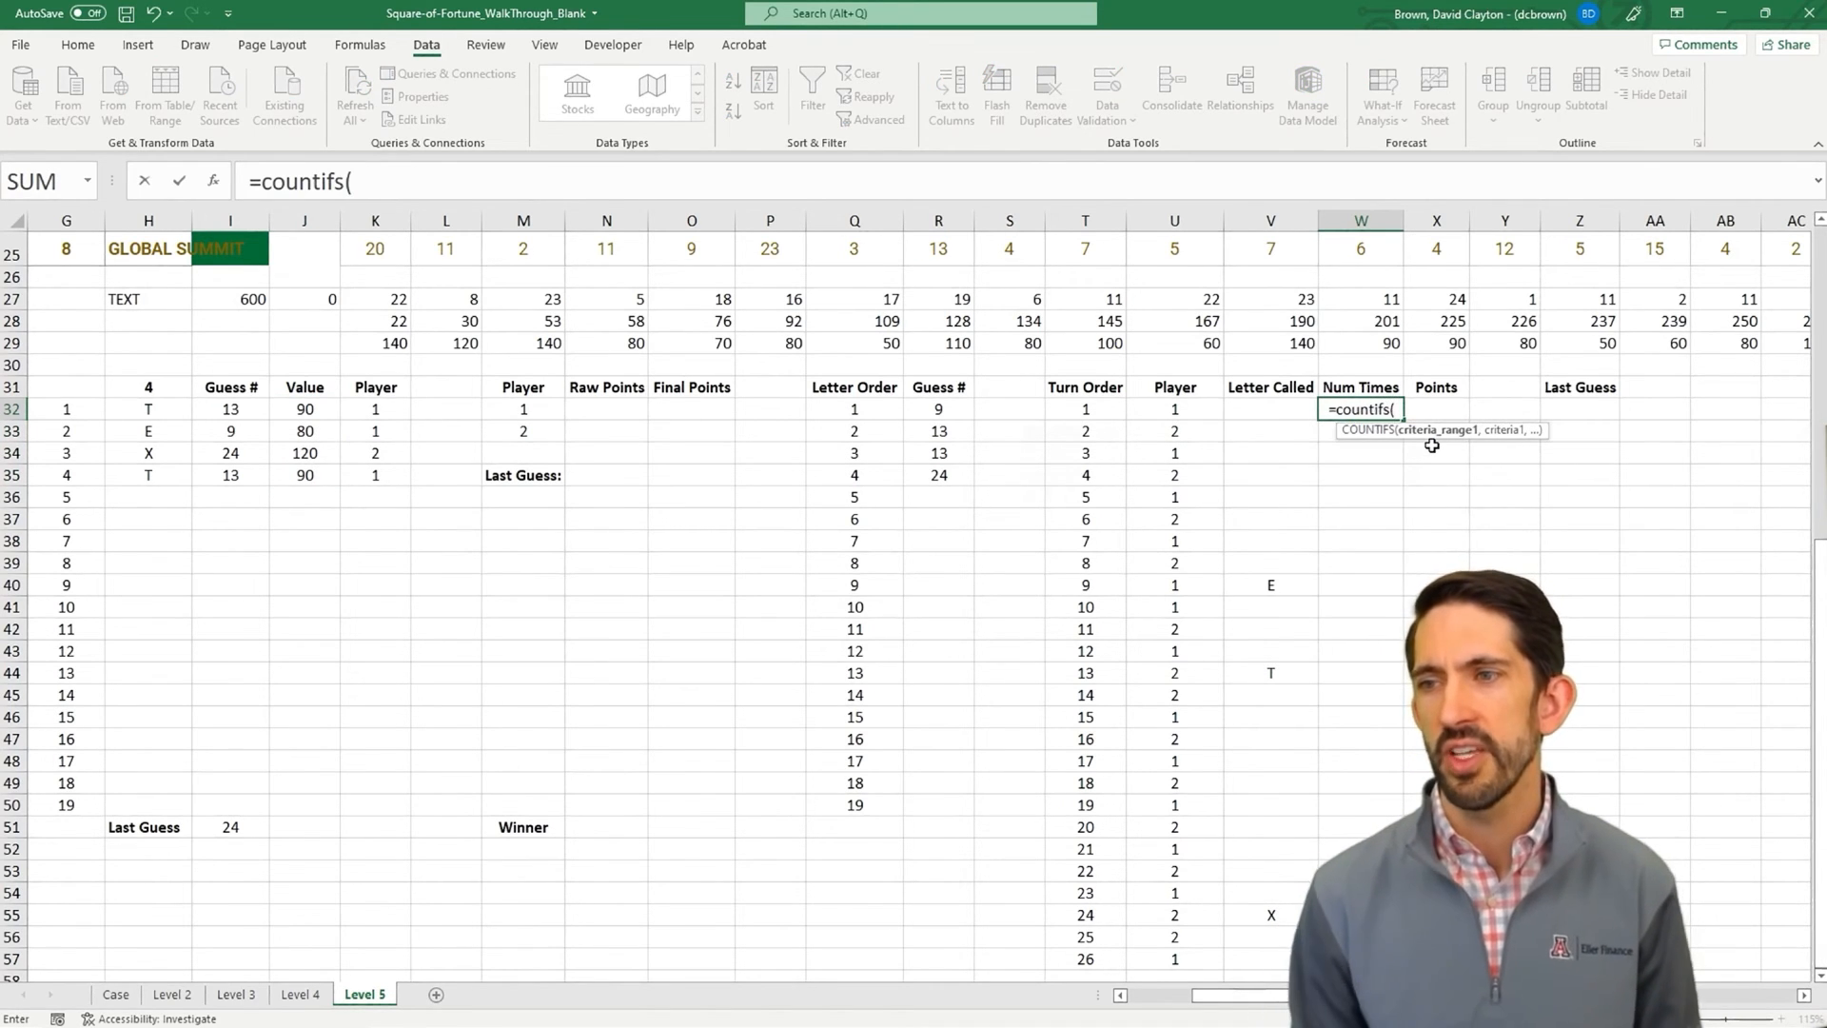
left_click_drag(173, 410, 165, 800)
key("F4")
type(",")
left_click(1231, 403)
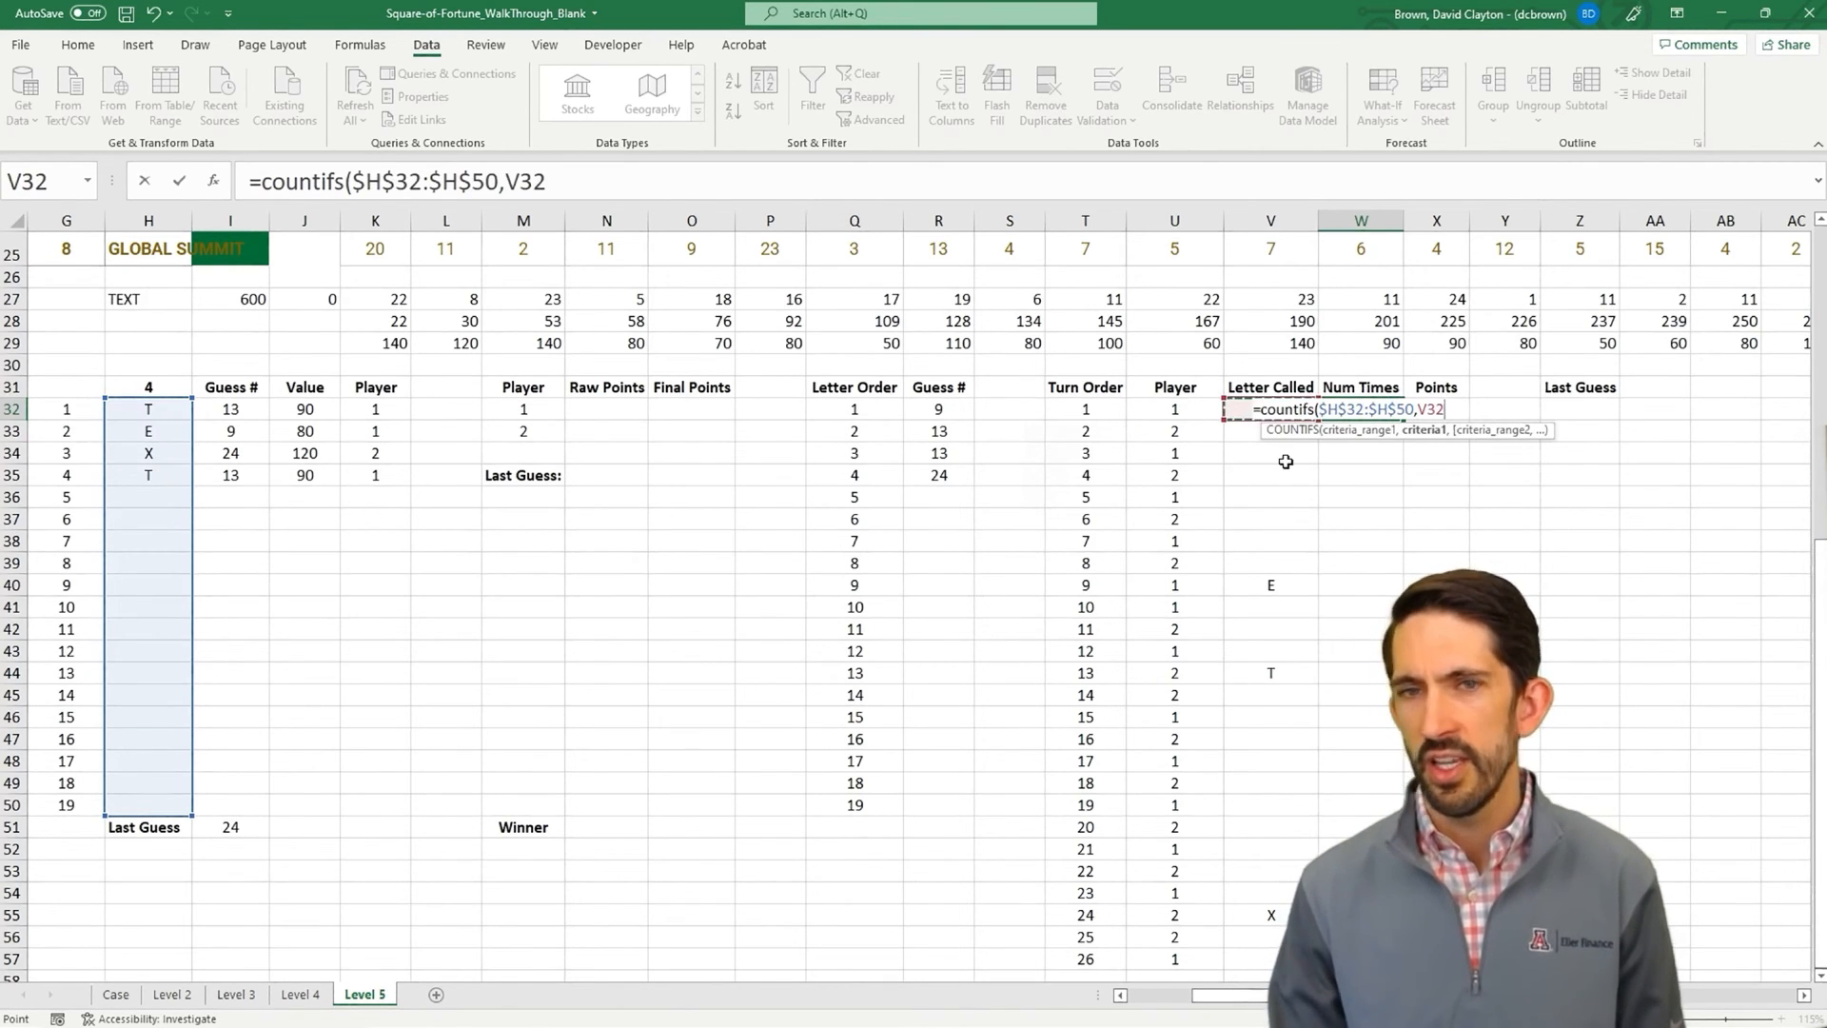
key("ctrl+Return")
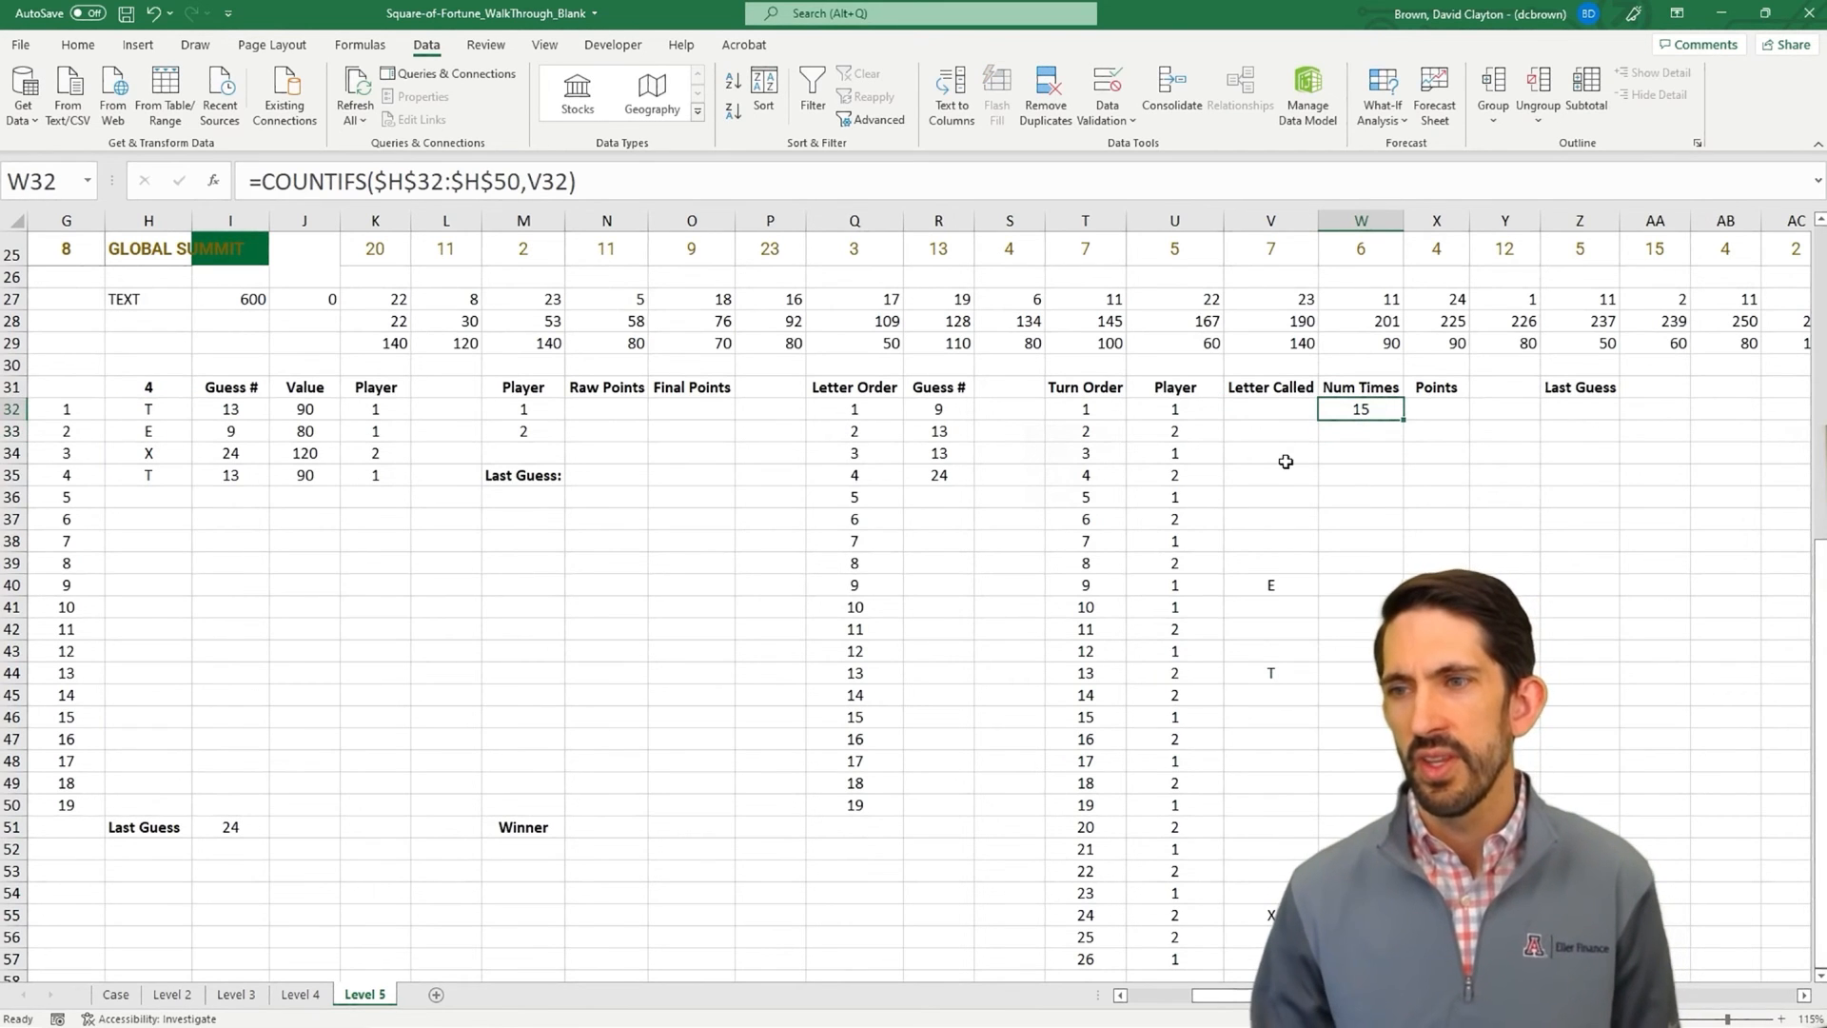
- Change W32 to =IF(V32="","",COUNTIFS($H$32:$H$50,V32)) and copy it down the Num Times column to W57
left_click(260, 181)
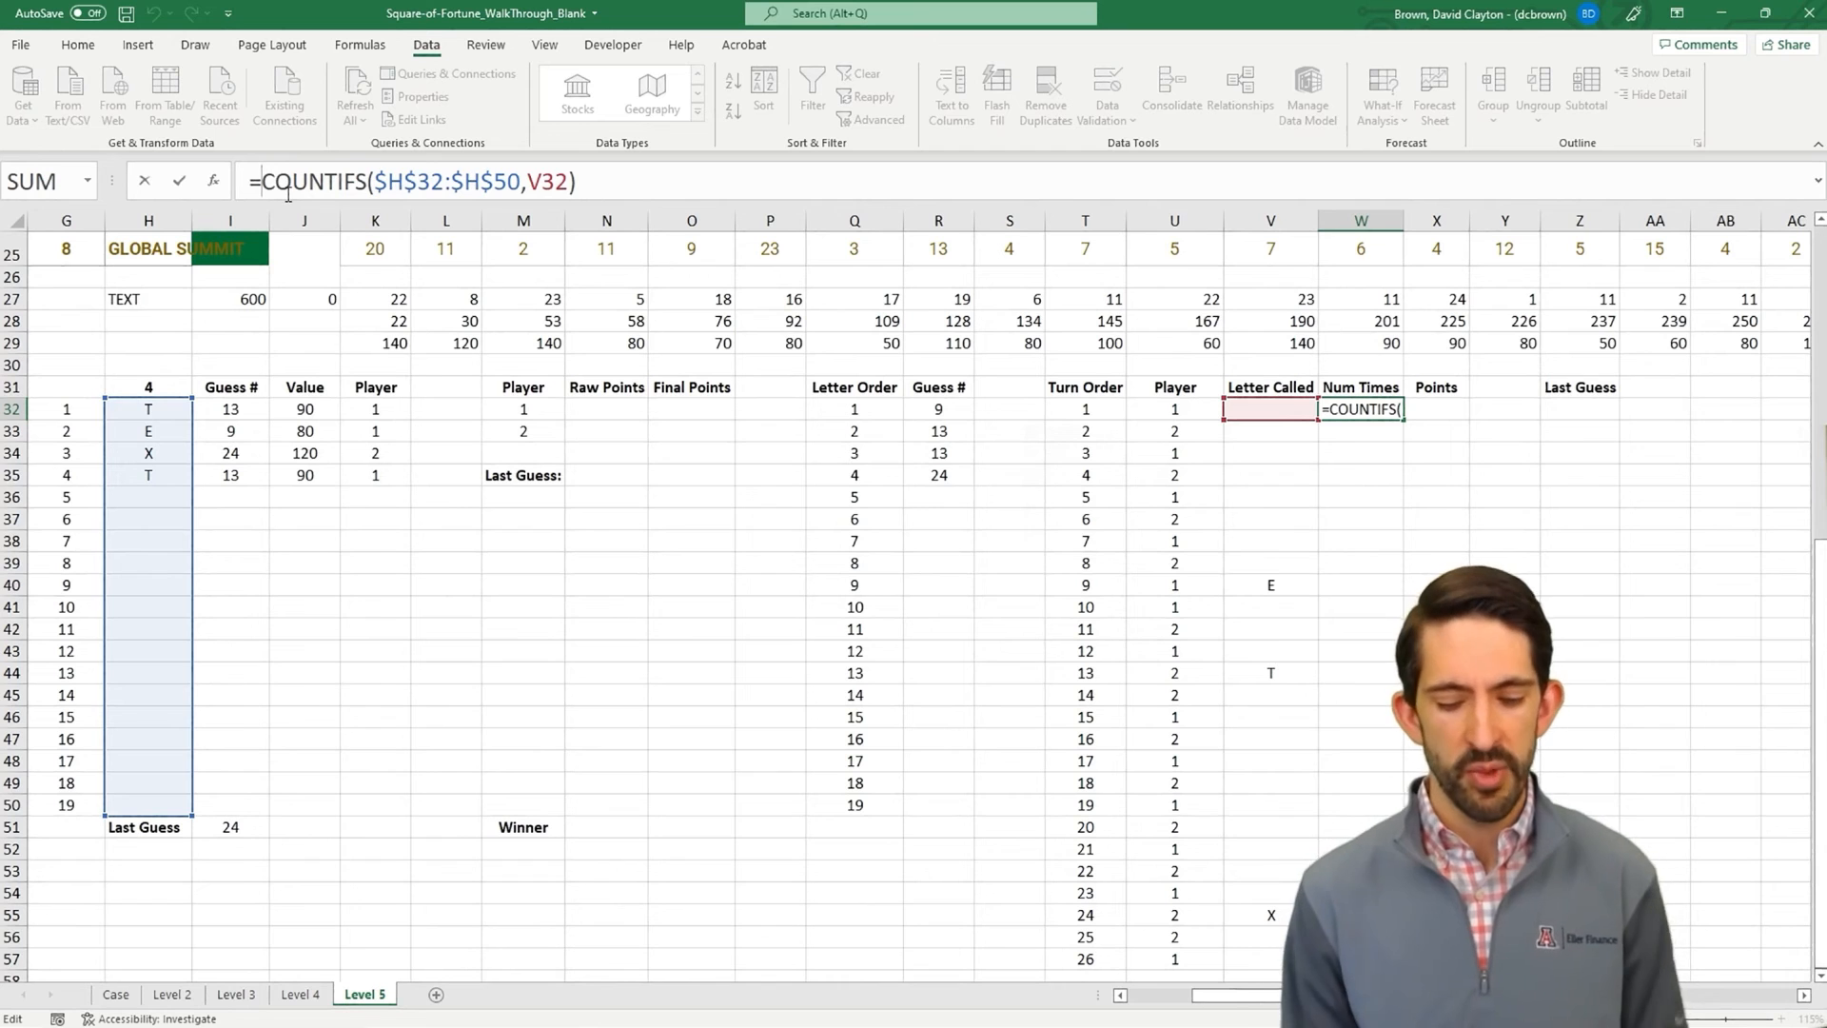
type("if(")
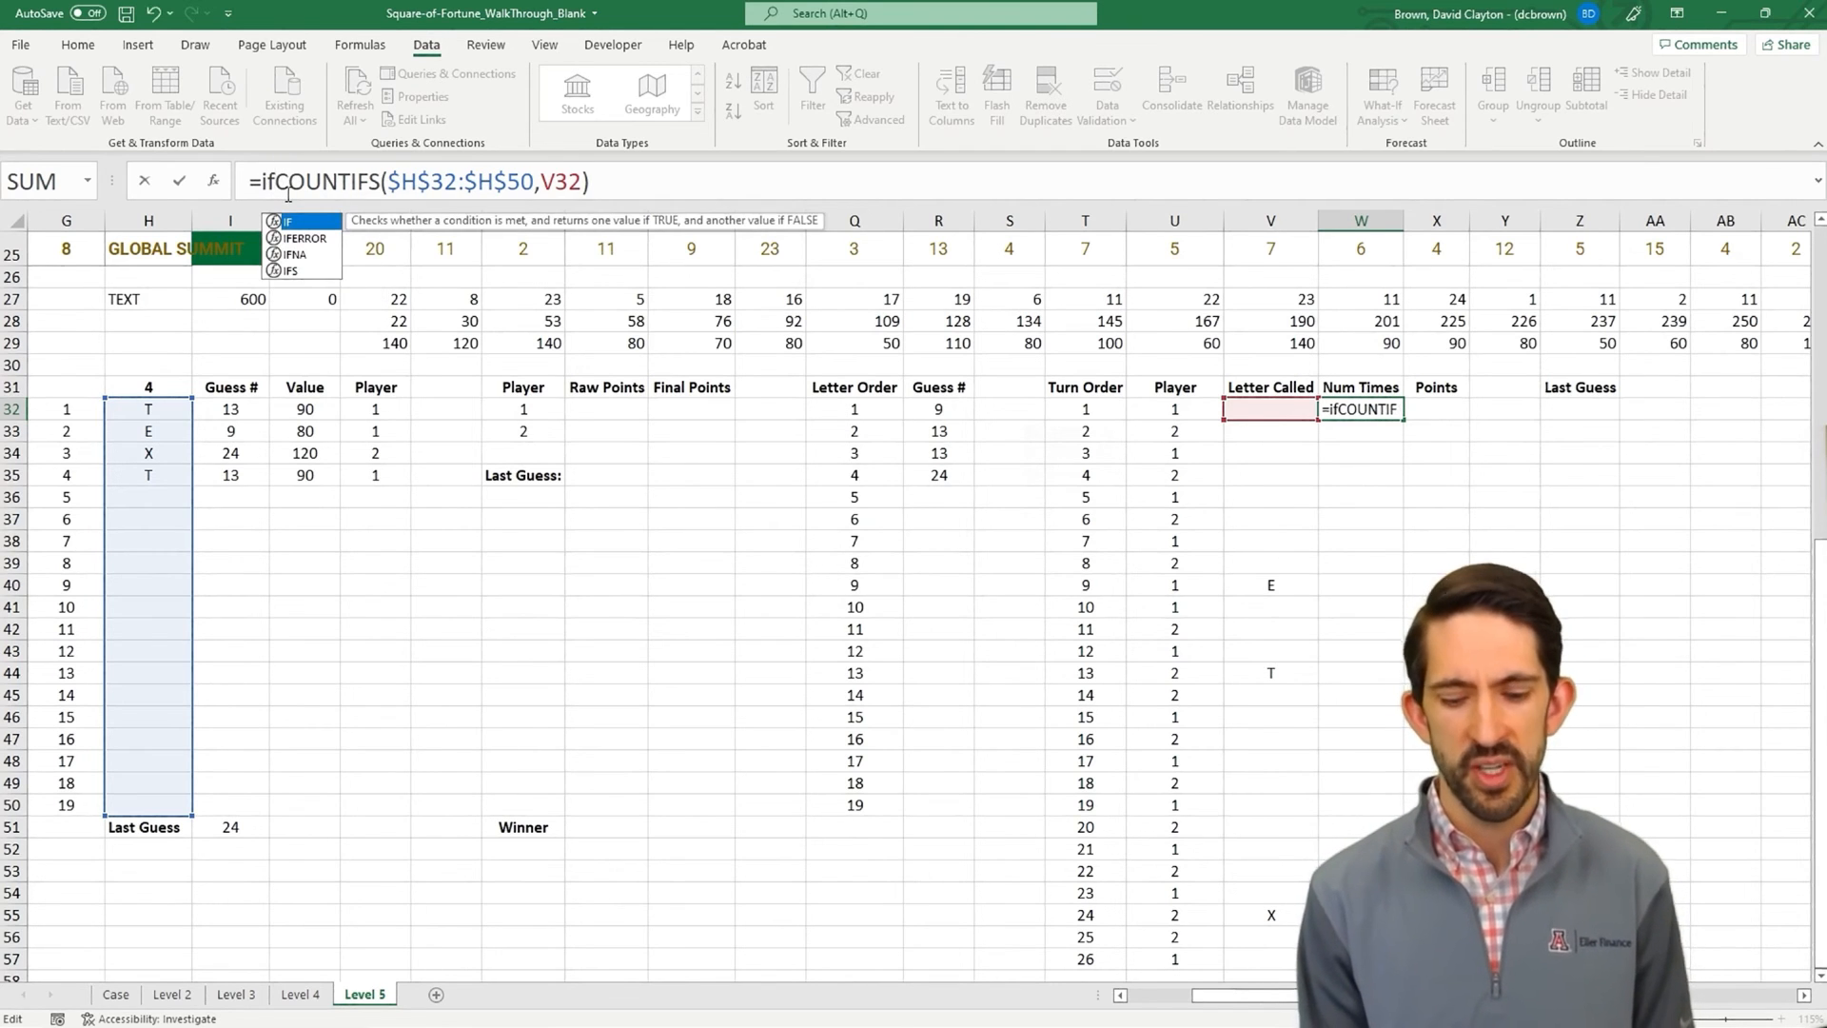
left_click(1263, 409)
type("=\"\",")
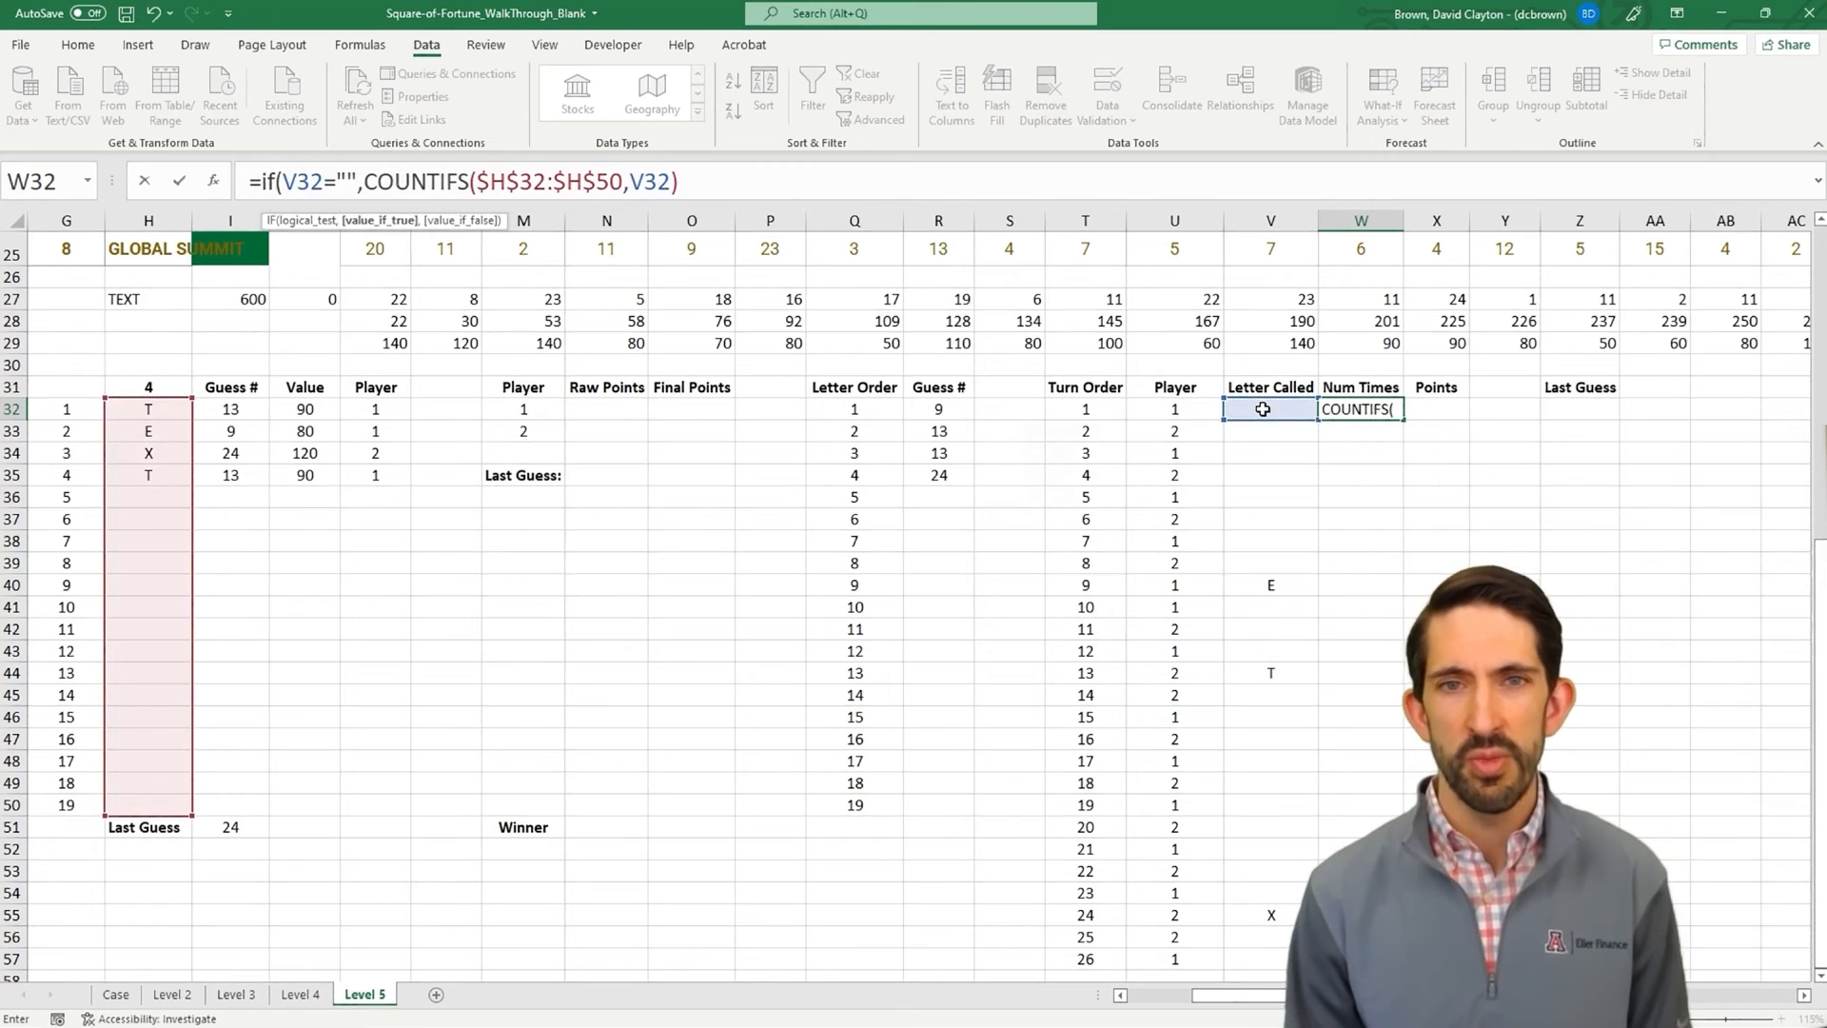
type("\"\",")
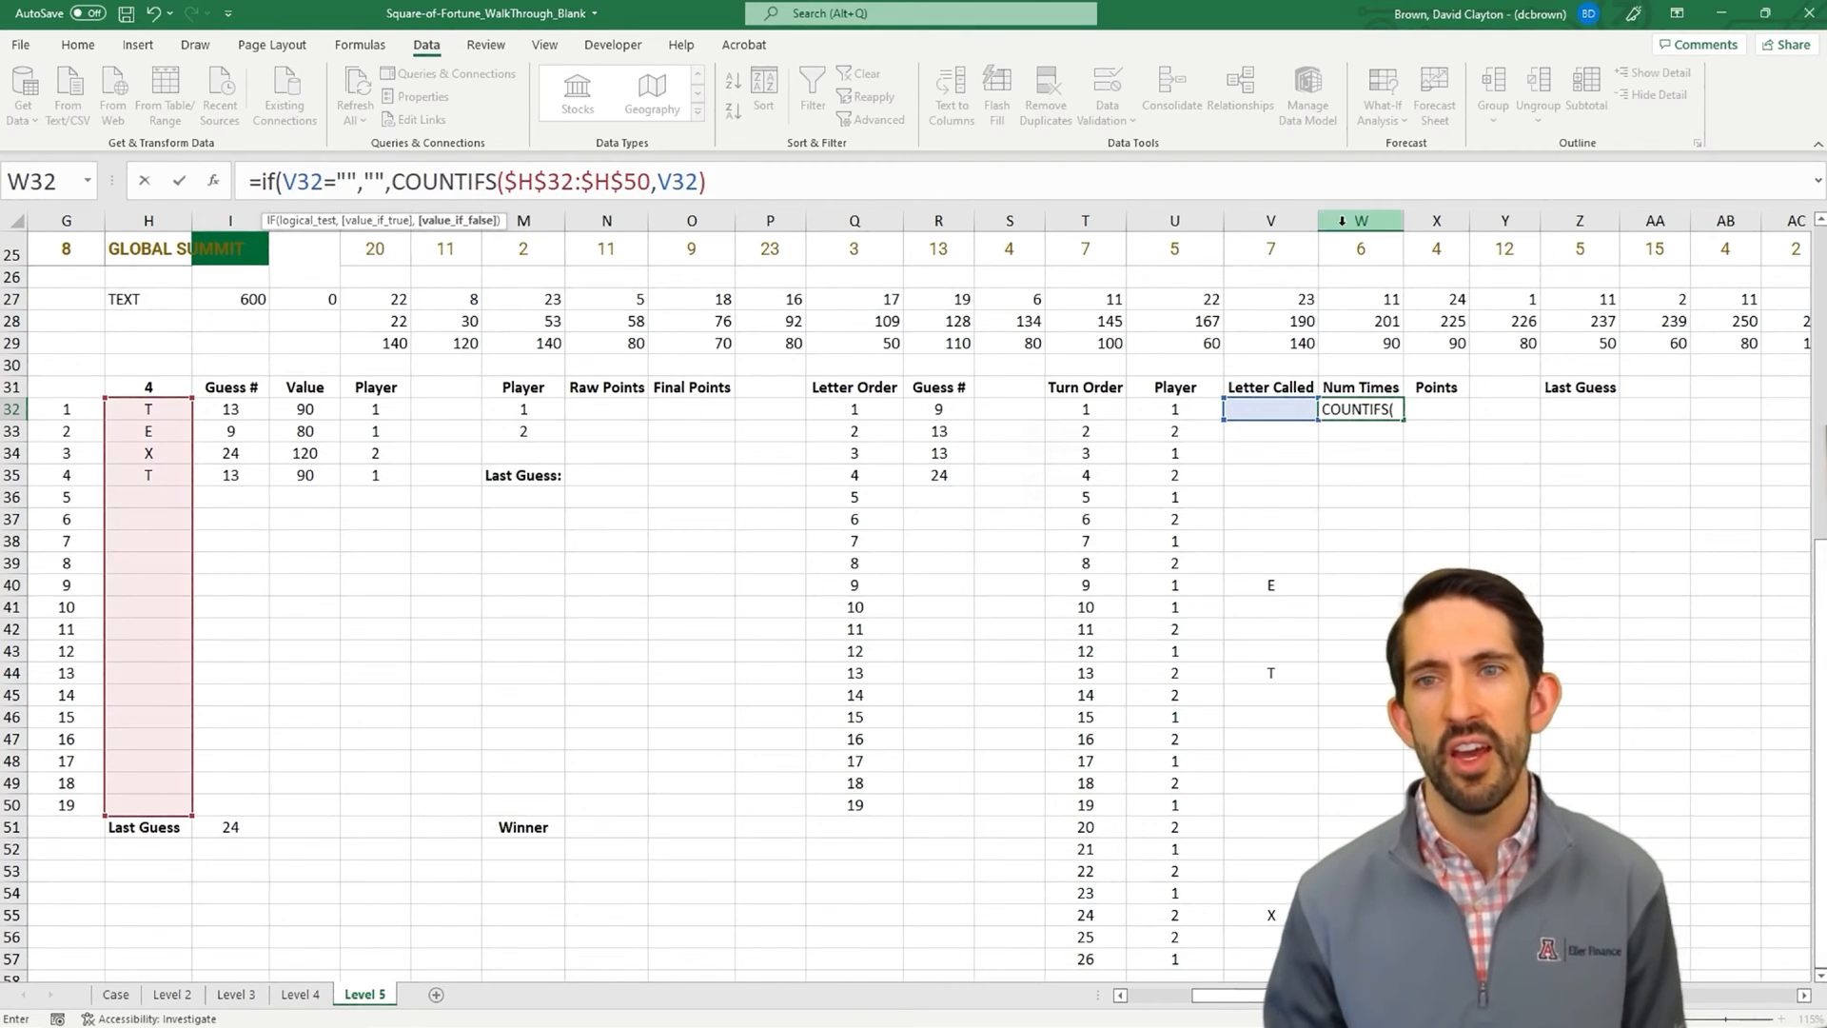
left_click(708, 184)
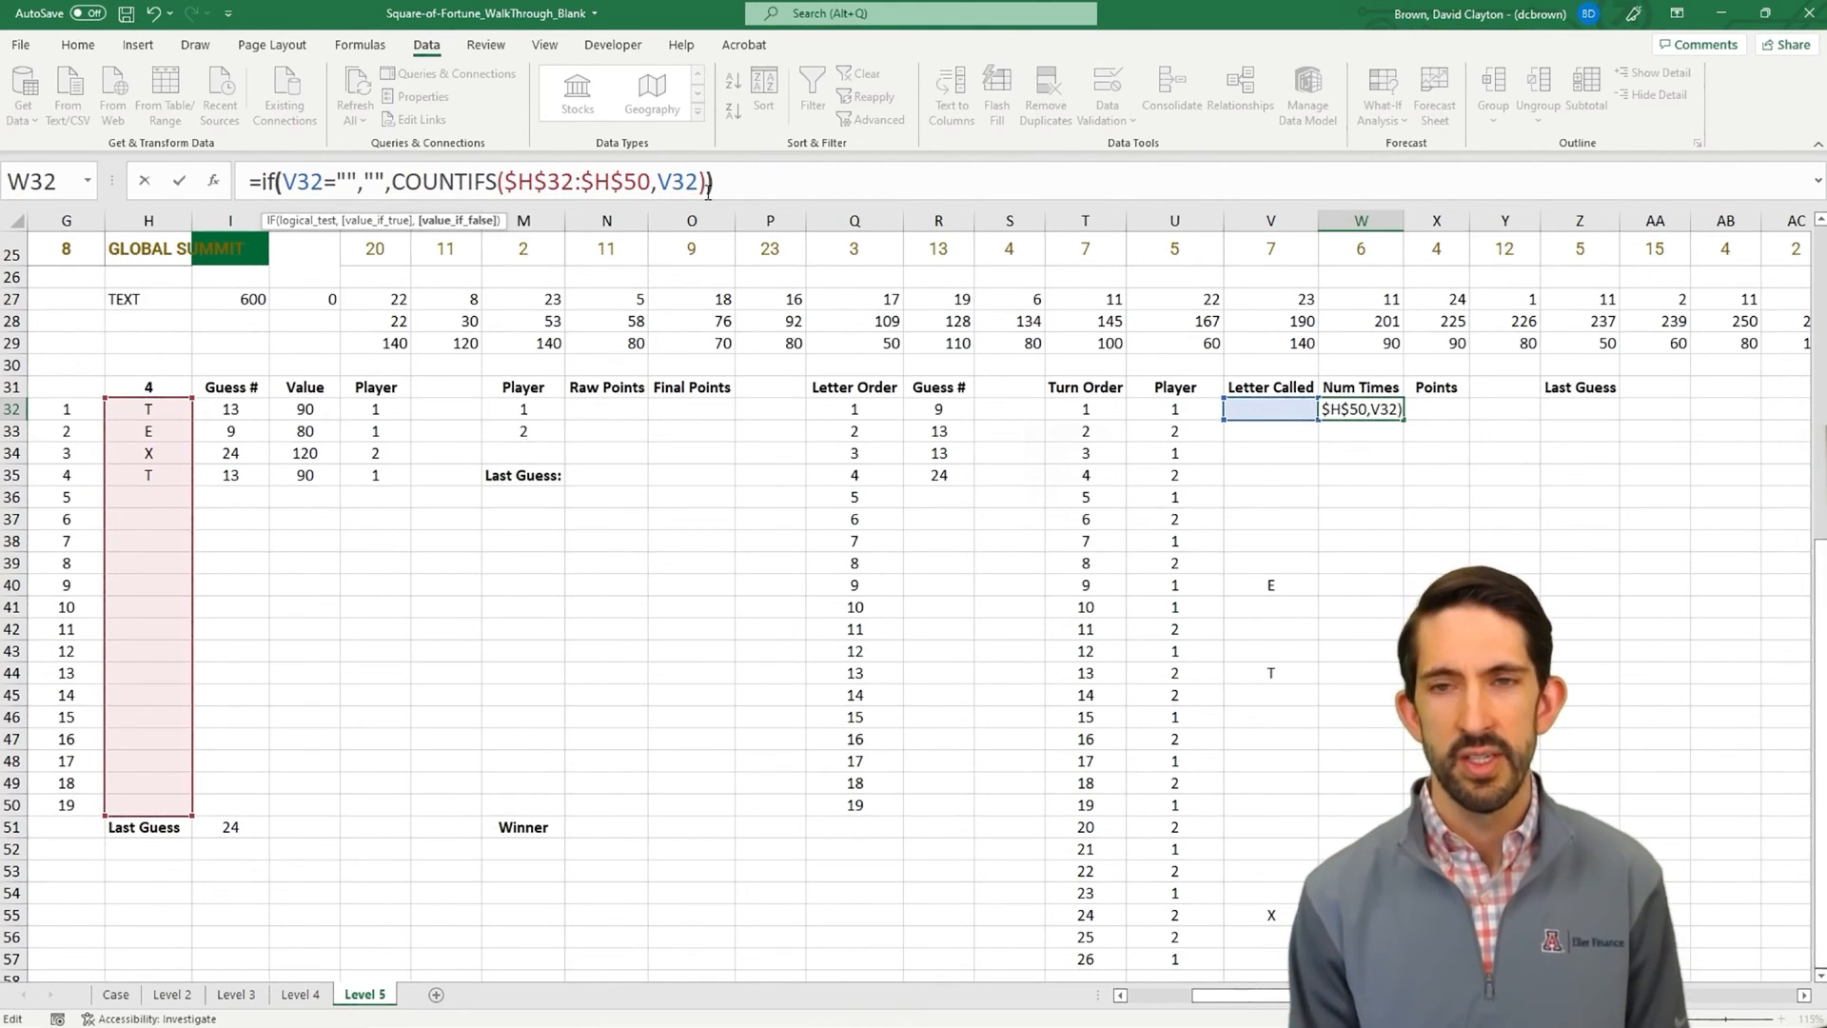
key("Return")
key("Up")
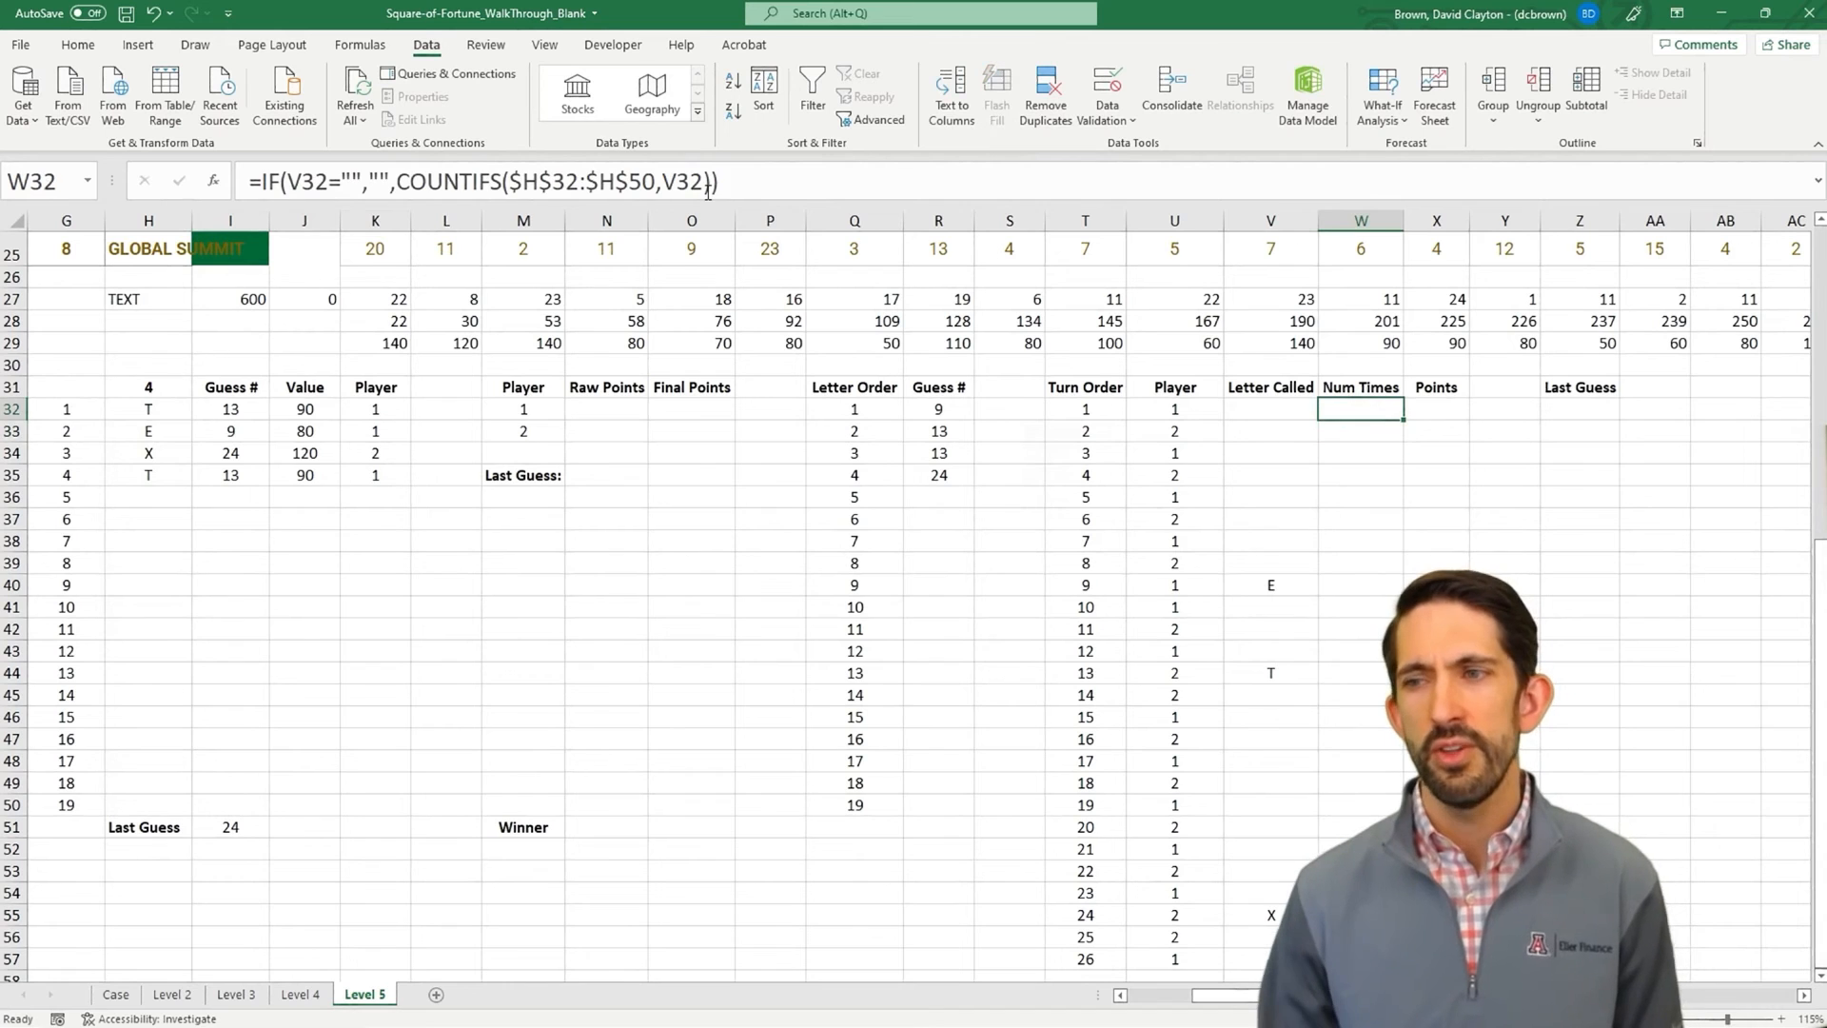
double_click(1406, 418)
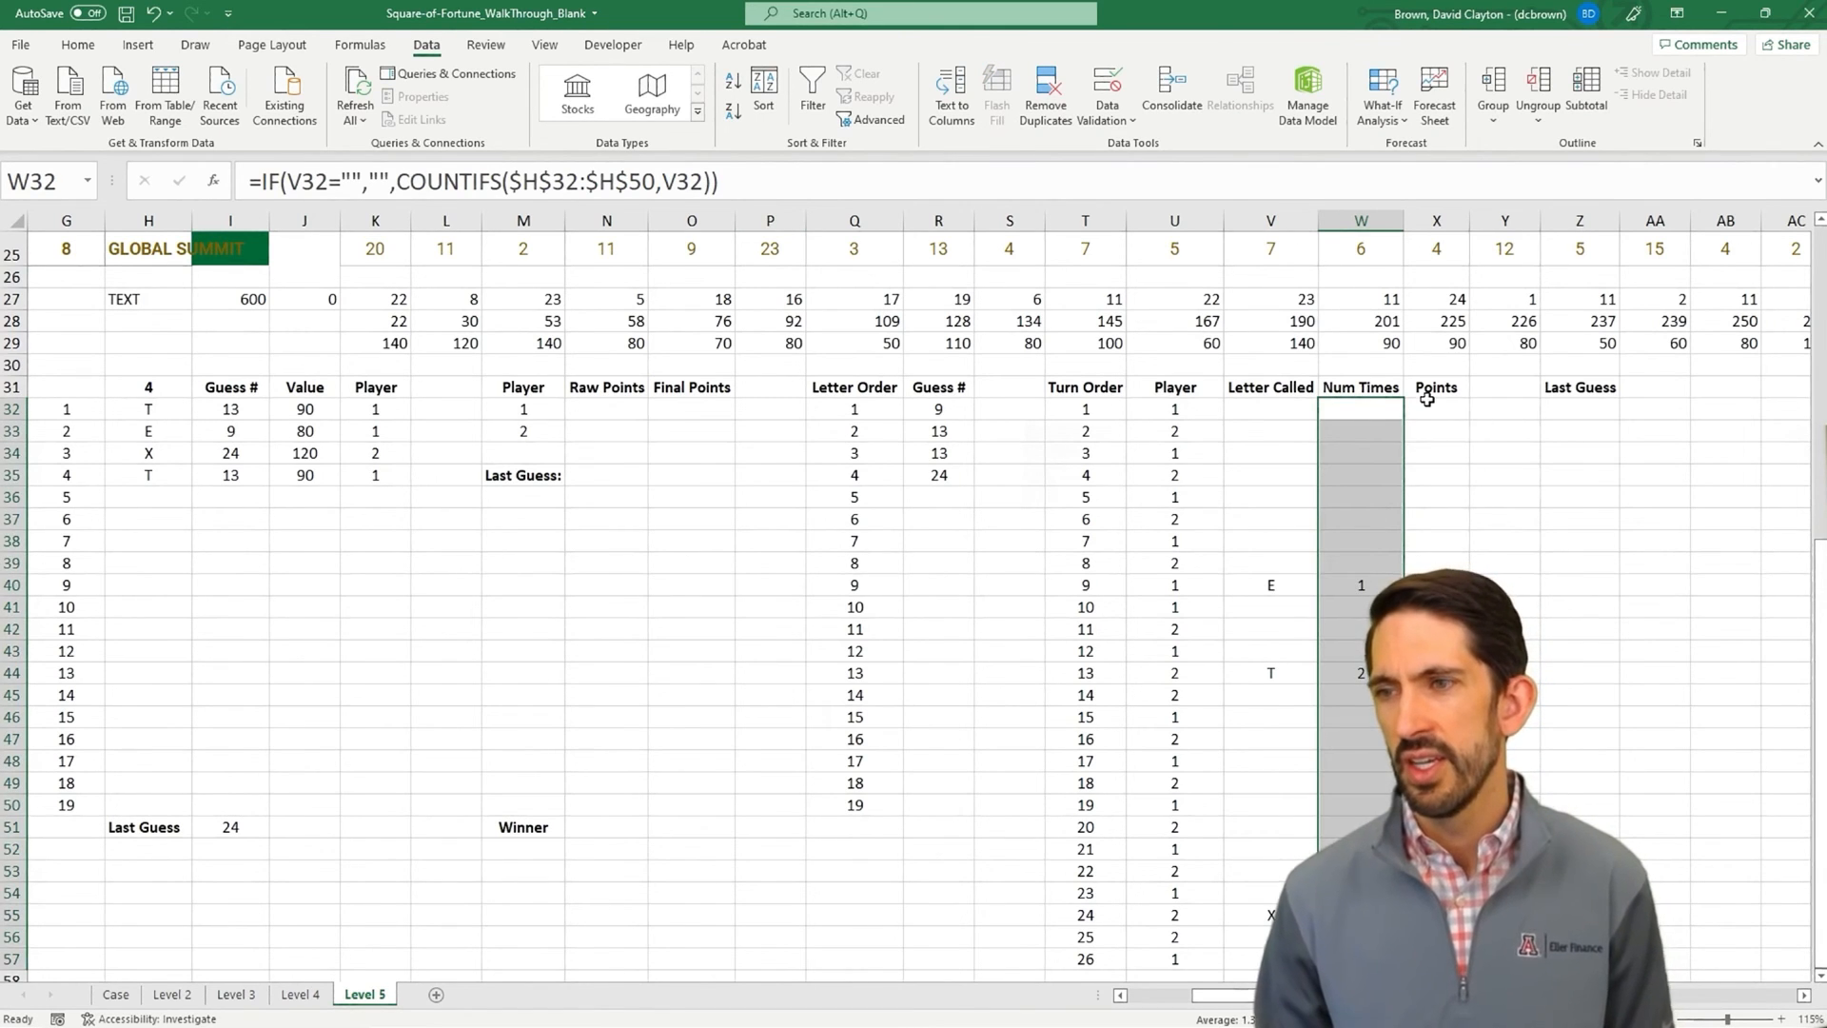
- Enter =VLOOKUP(V32,$H$32:$J$51,3,FALSE) in X32 to return the value of the called letter
left_click(1427, 404)
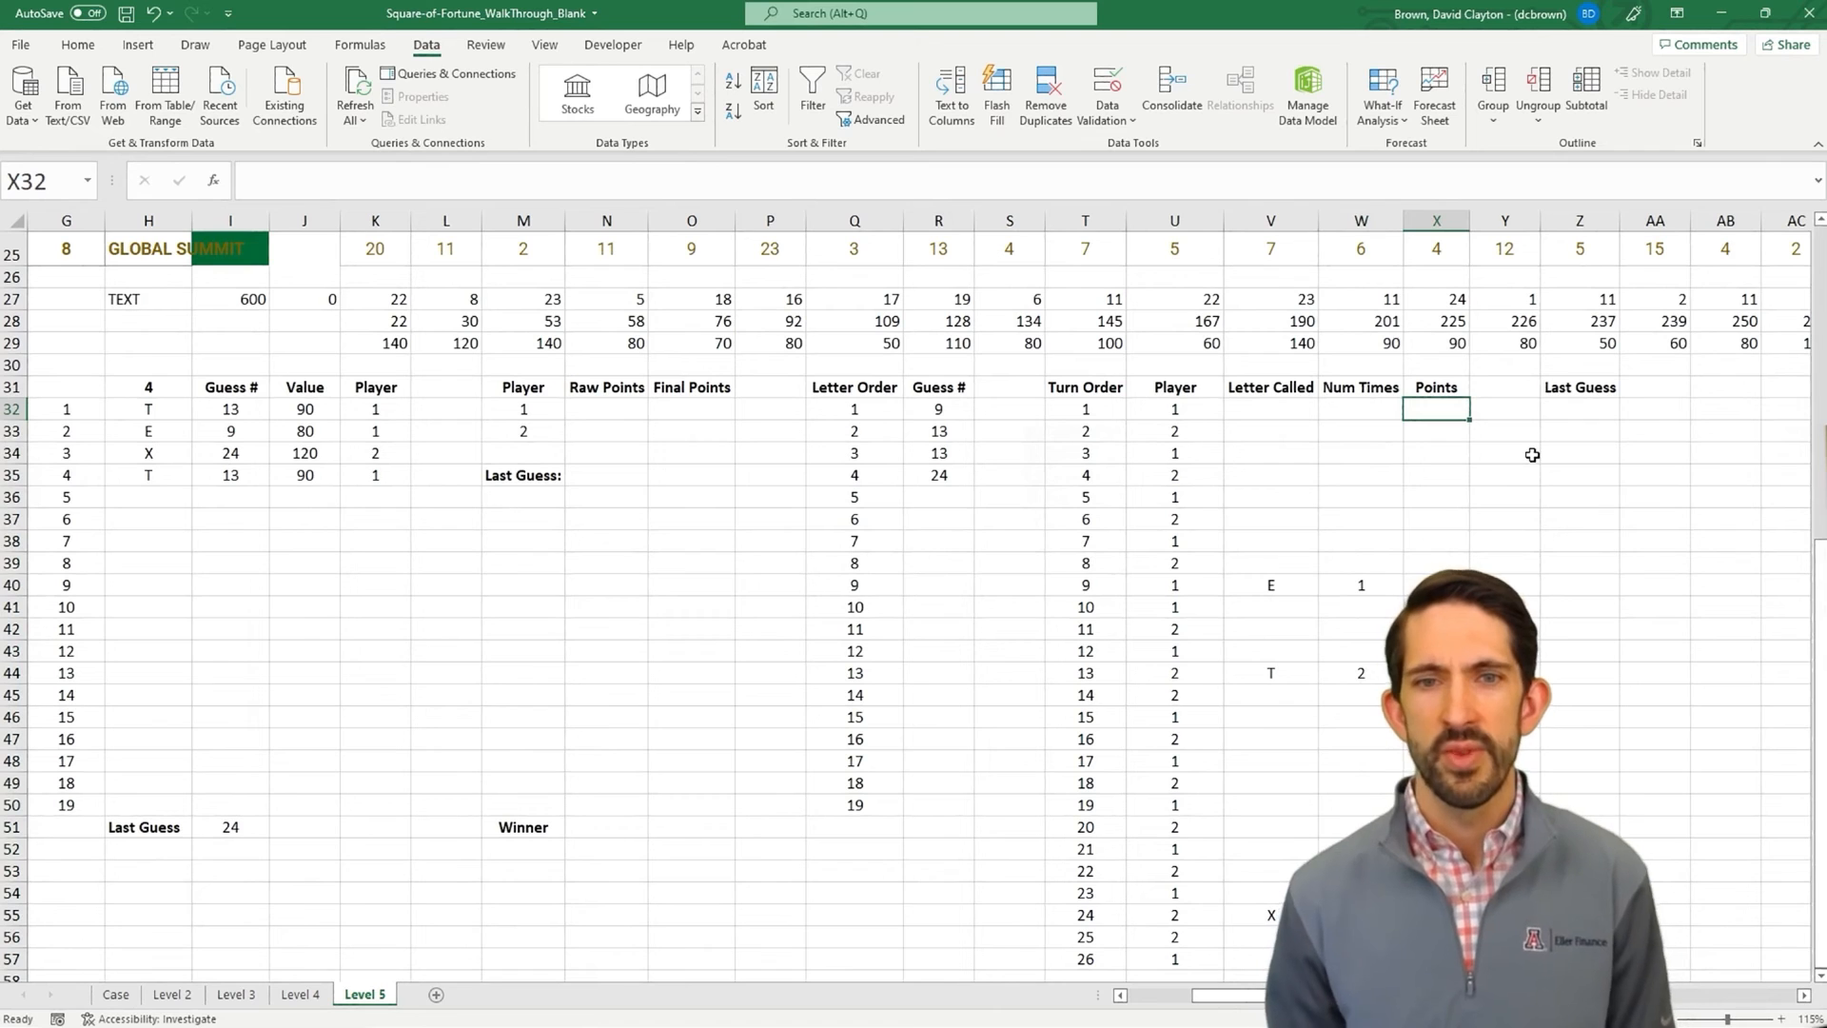
left_click_drag(319, 411, 312, 485)
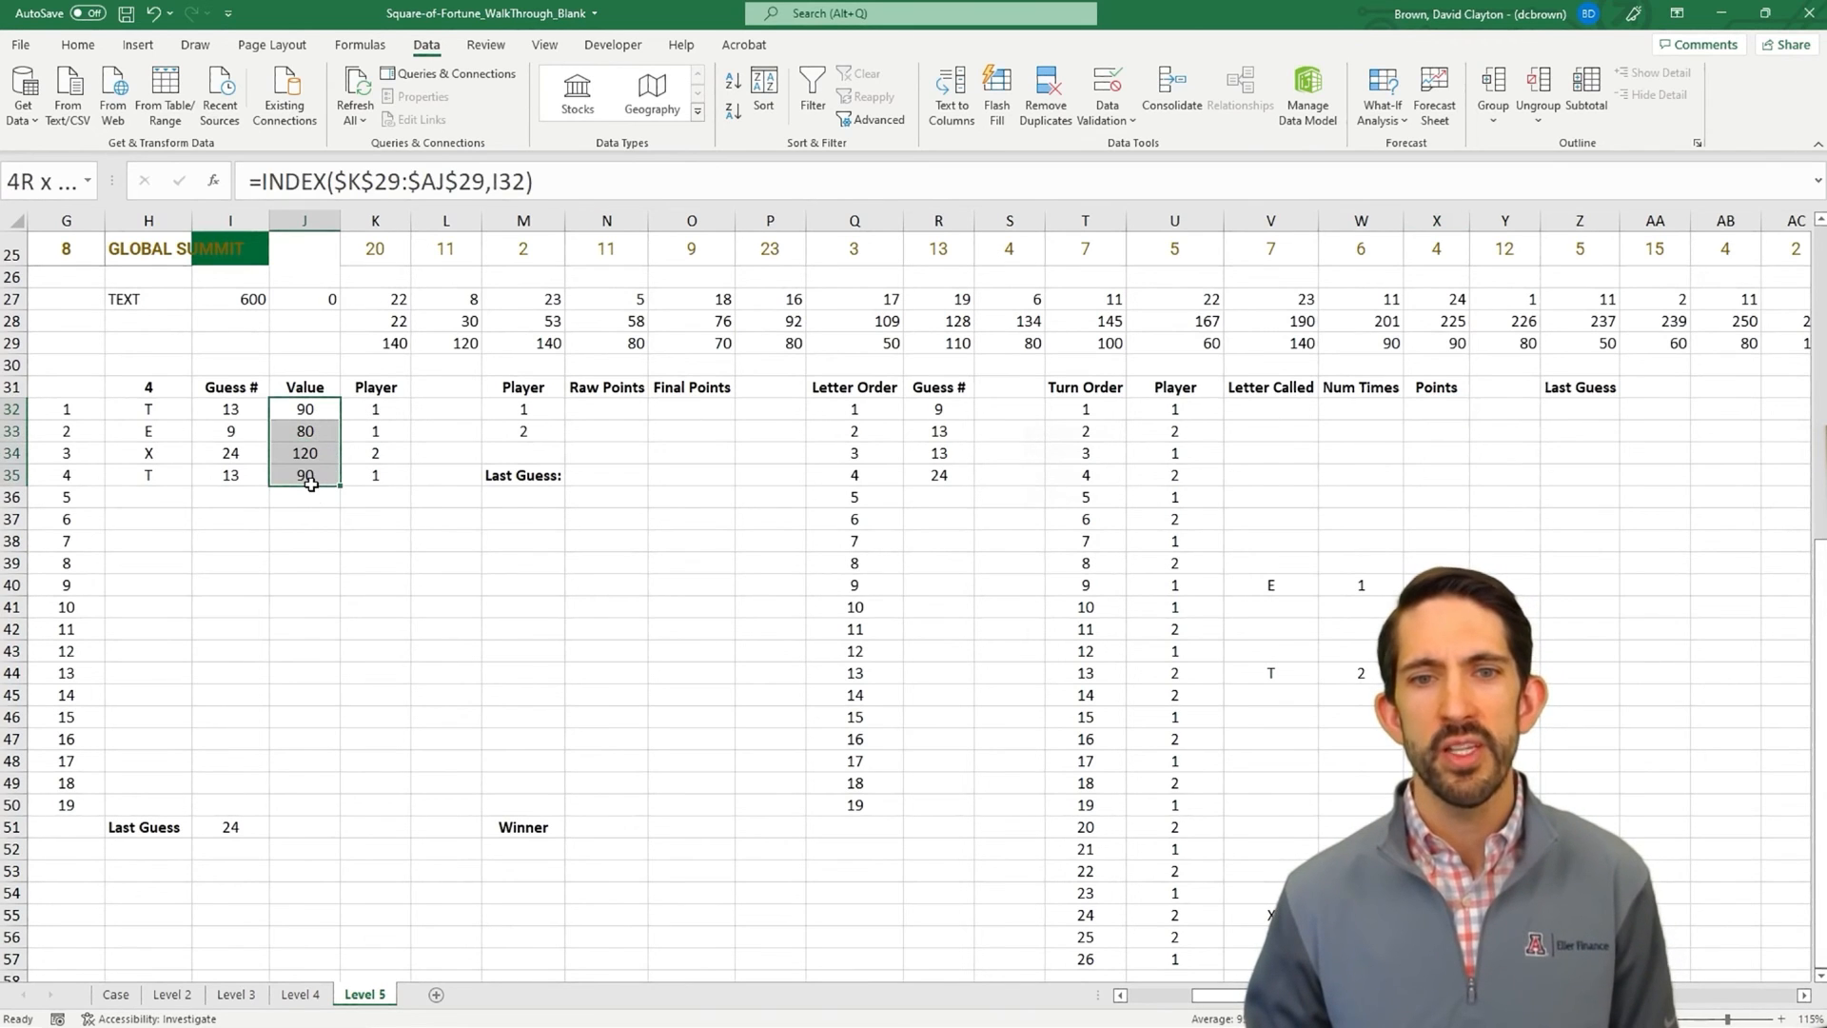
left_click(1439, 409)
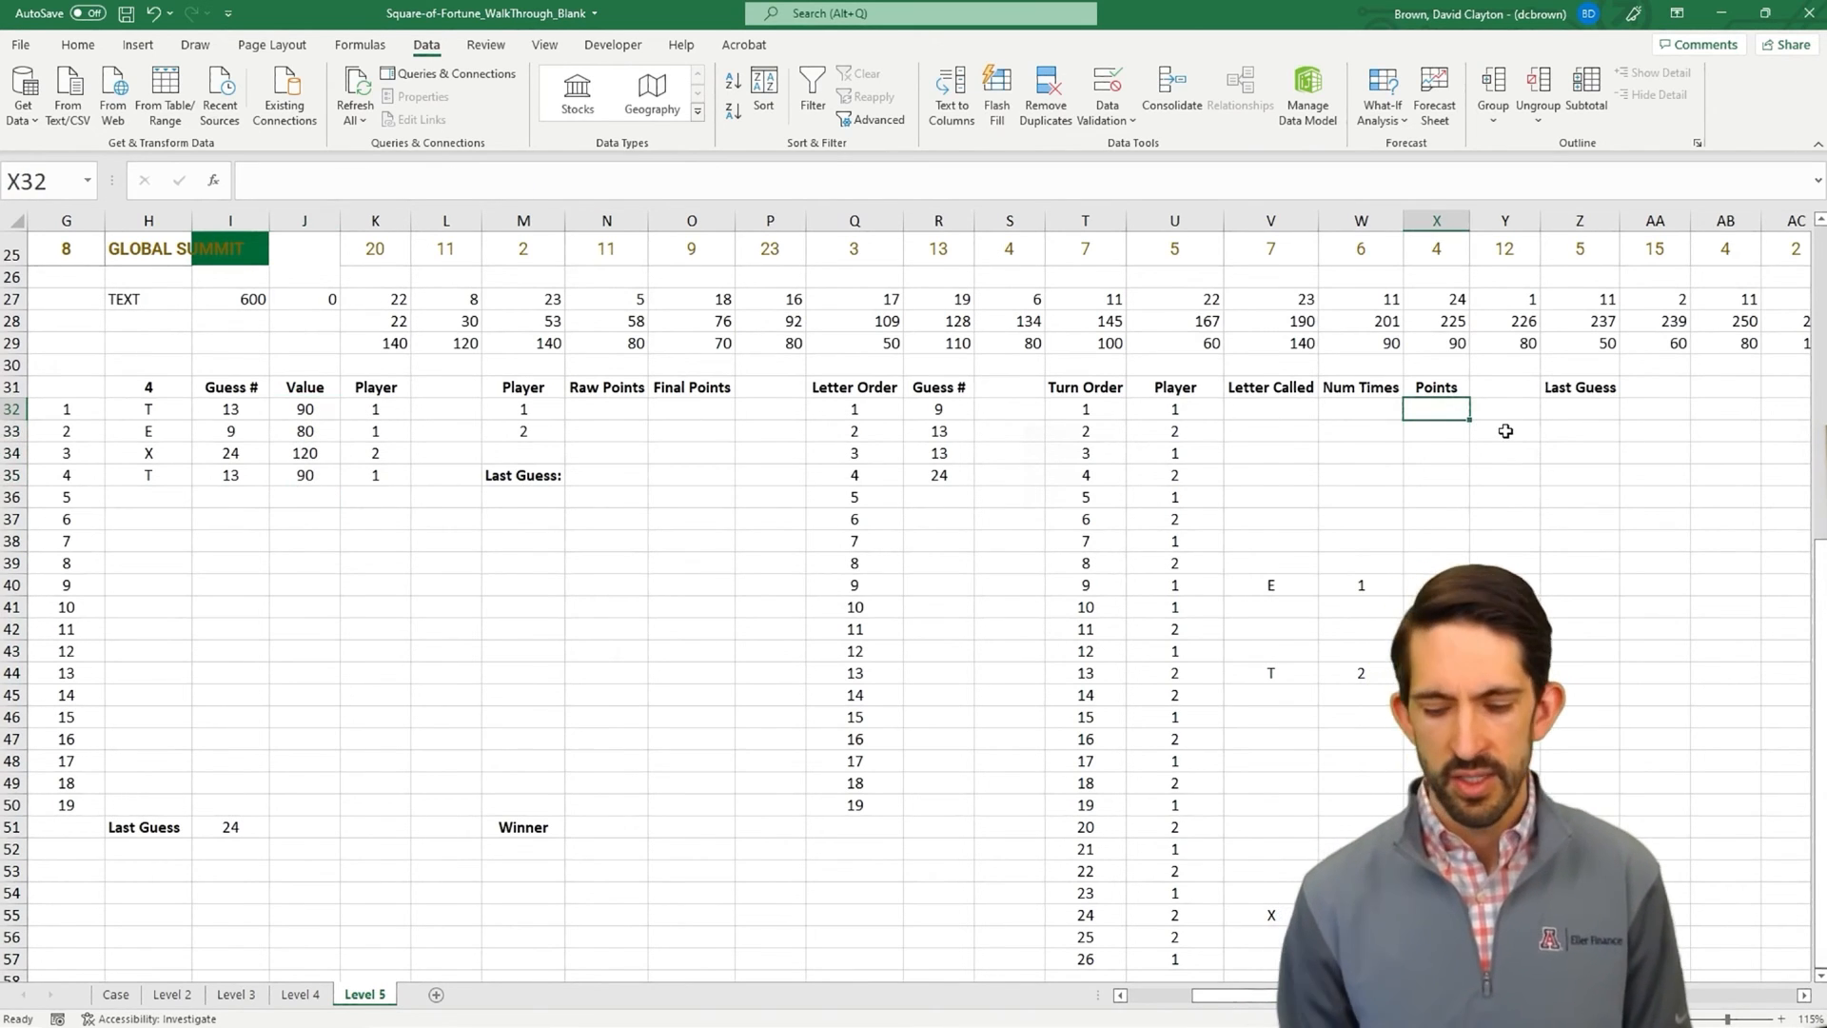
type("=vlookup(")
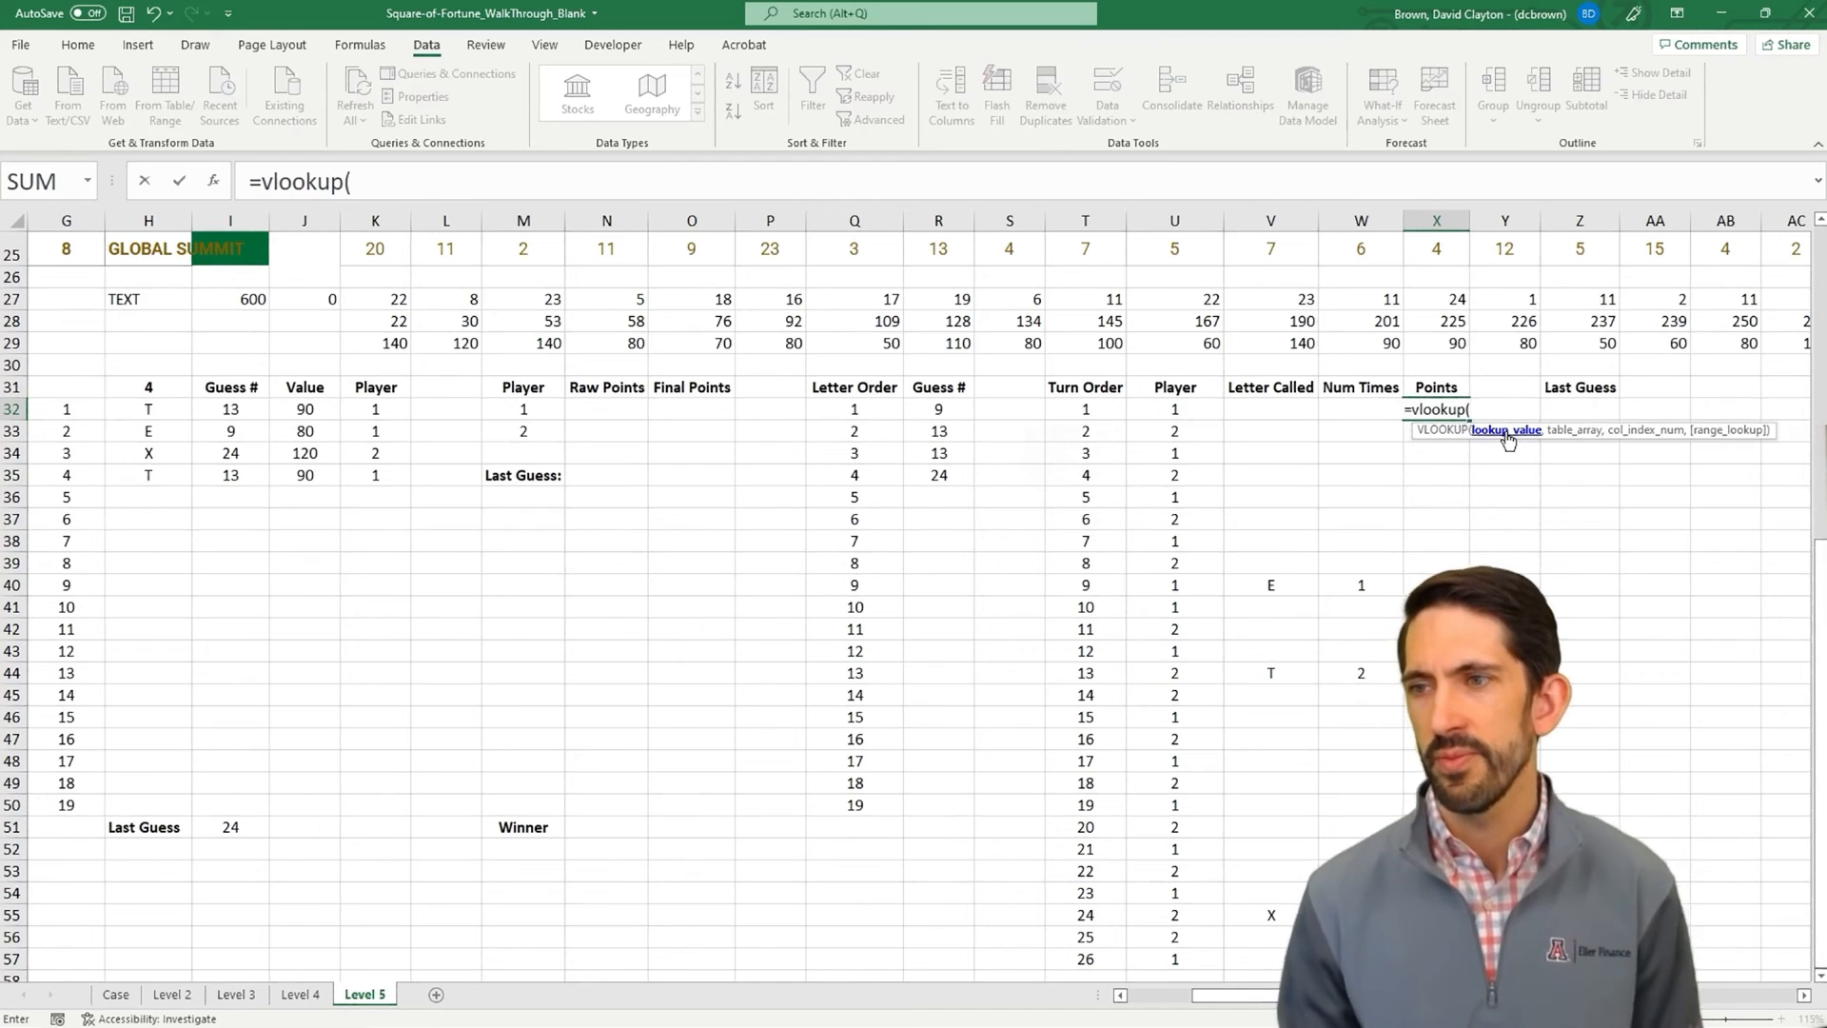
left_click(1253, 409)
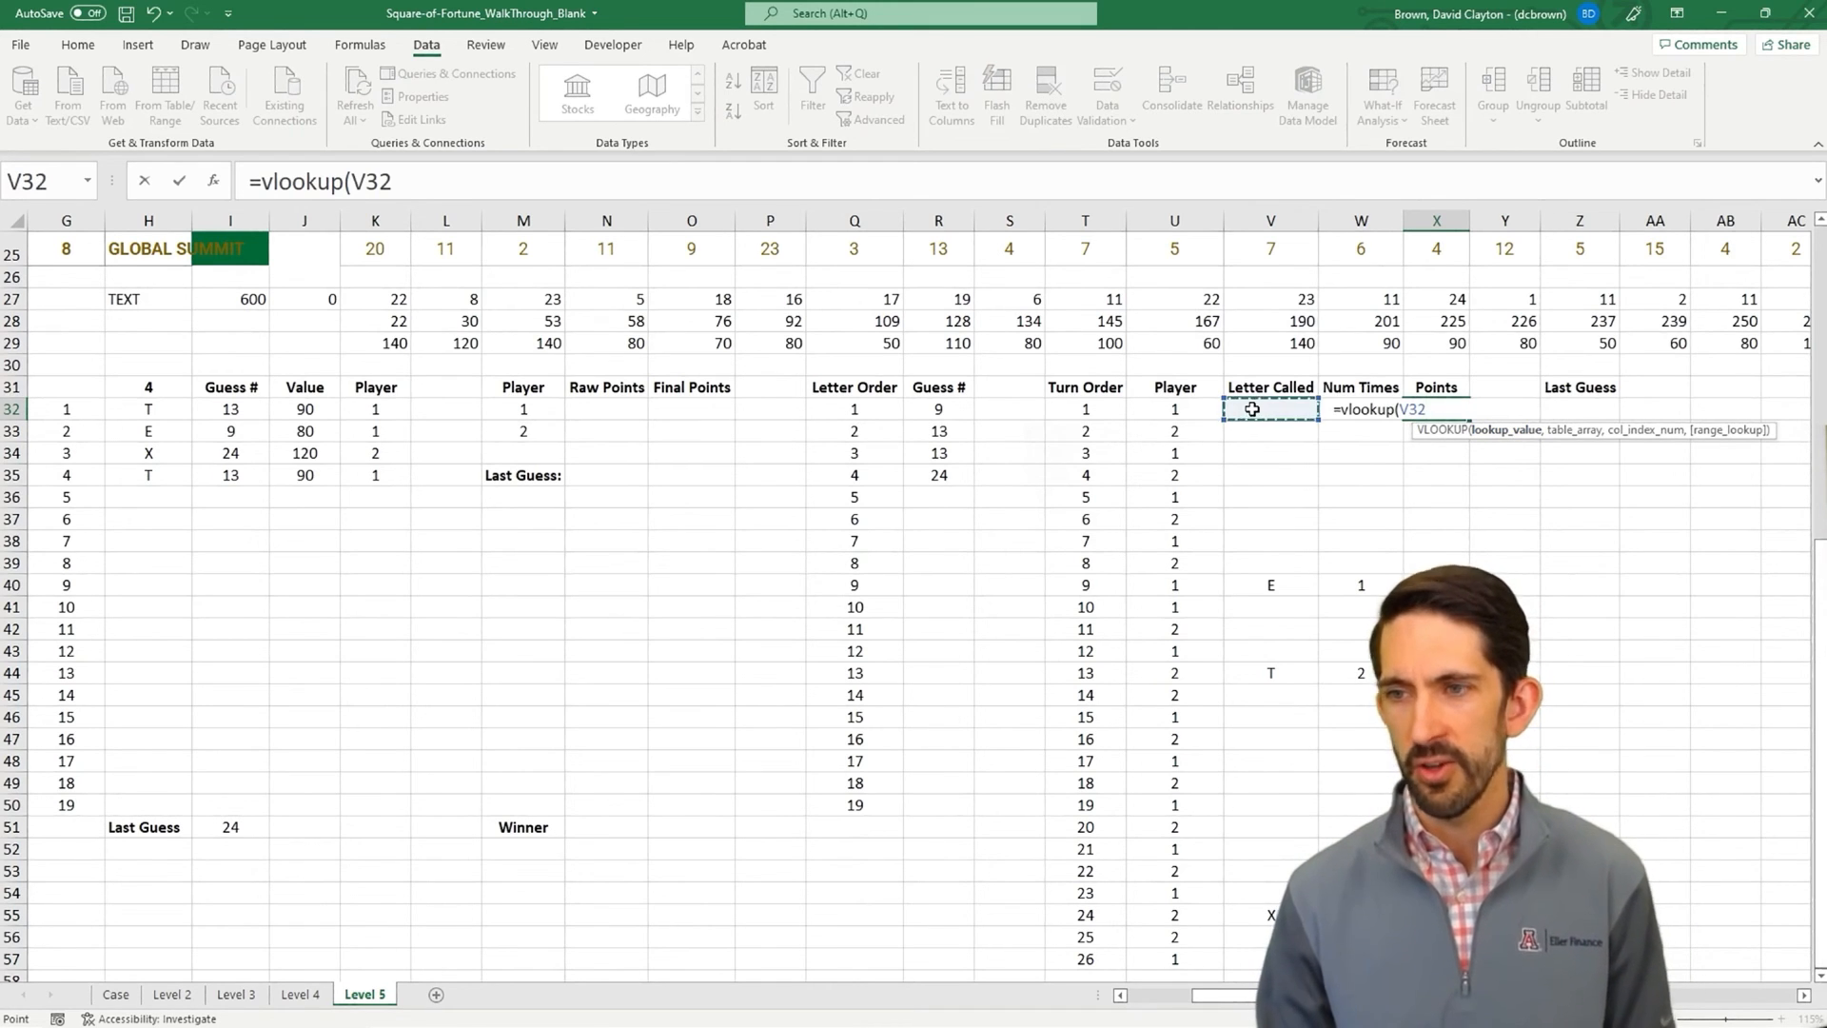
type(",")
left_click_drag(177, 409, 328, 830)
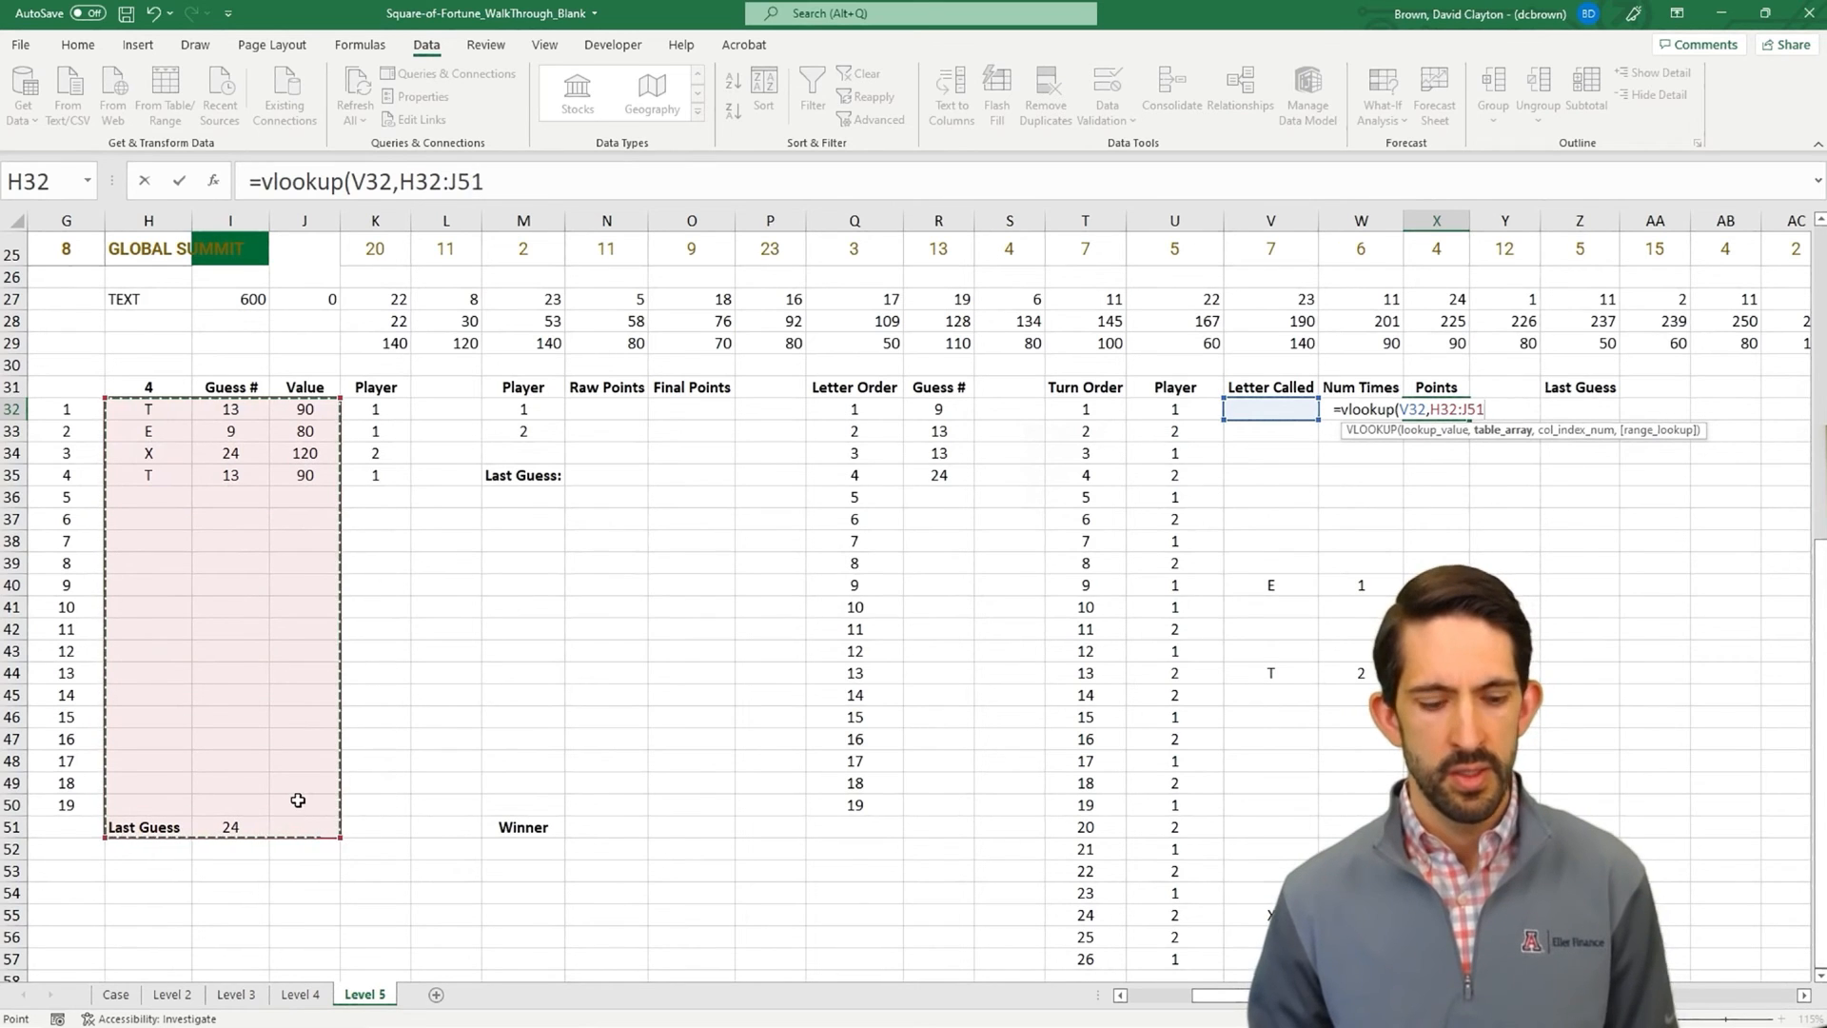
key("F4")
type(",3,false)")
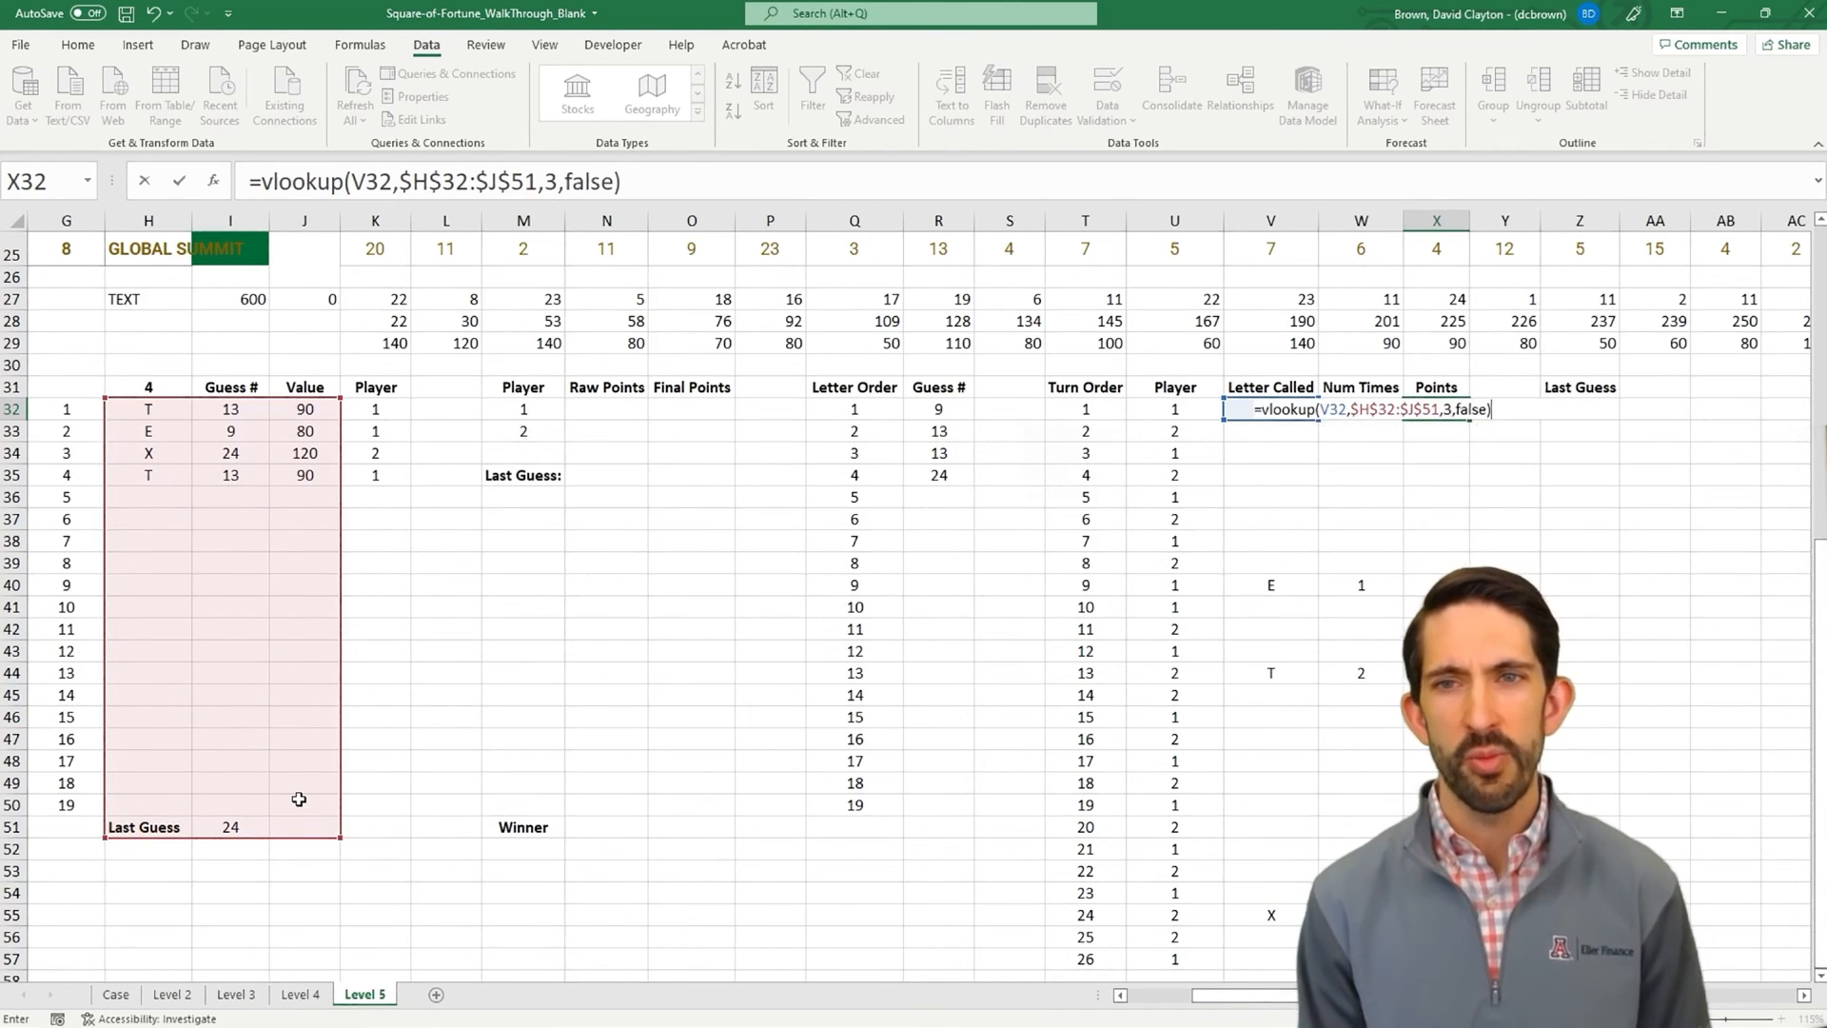
key("Return")
key("Up")
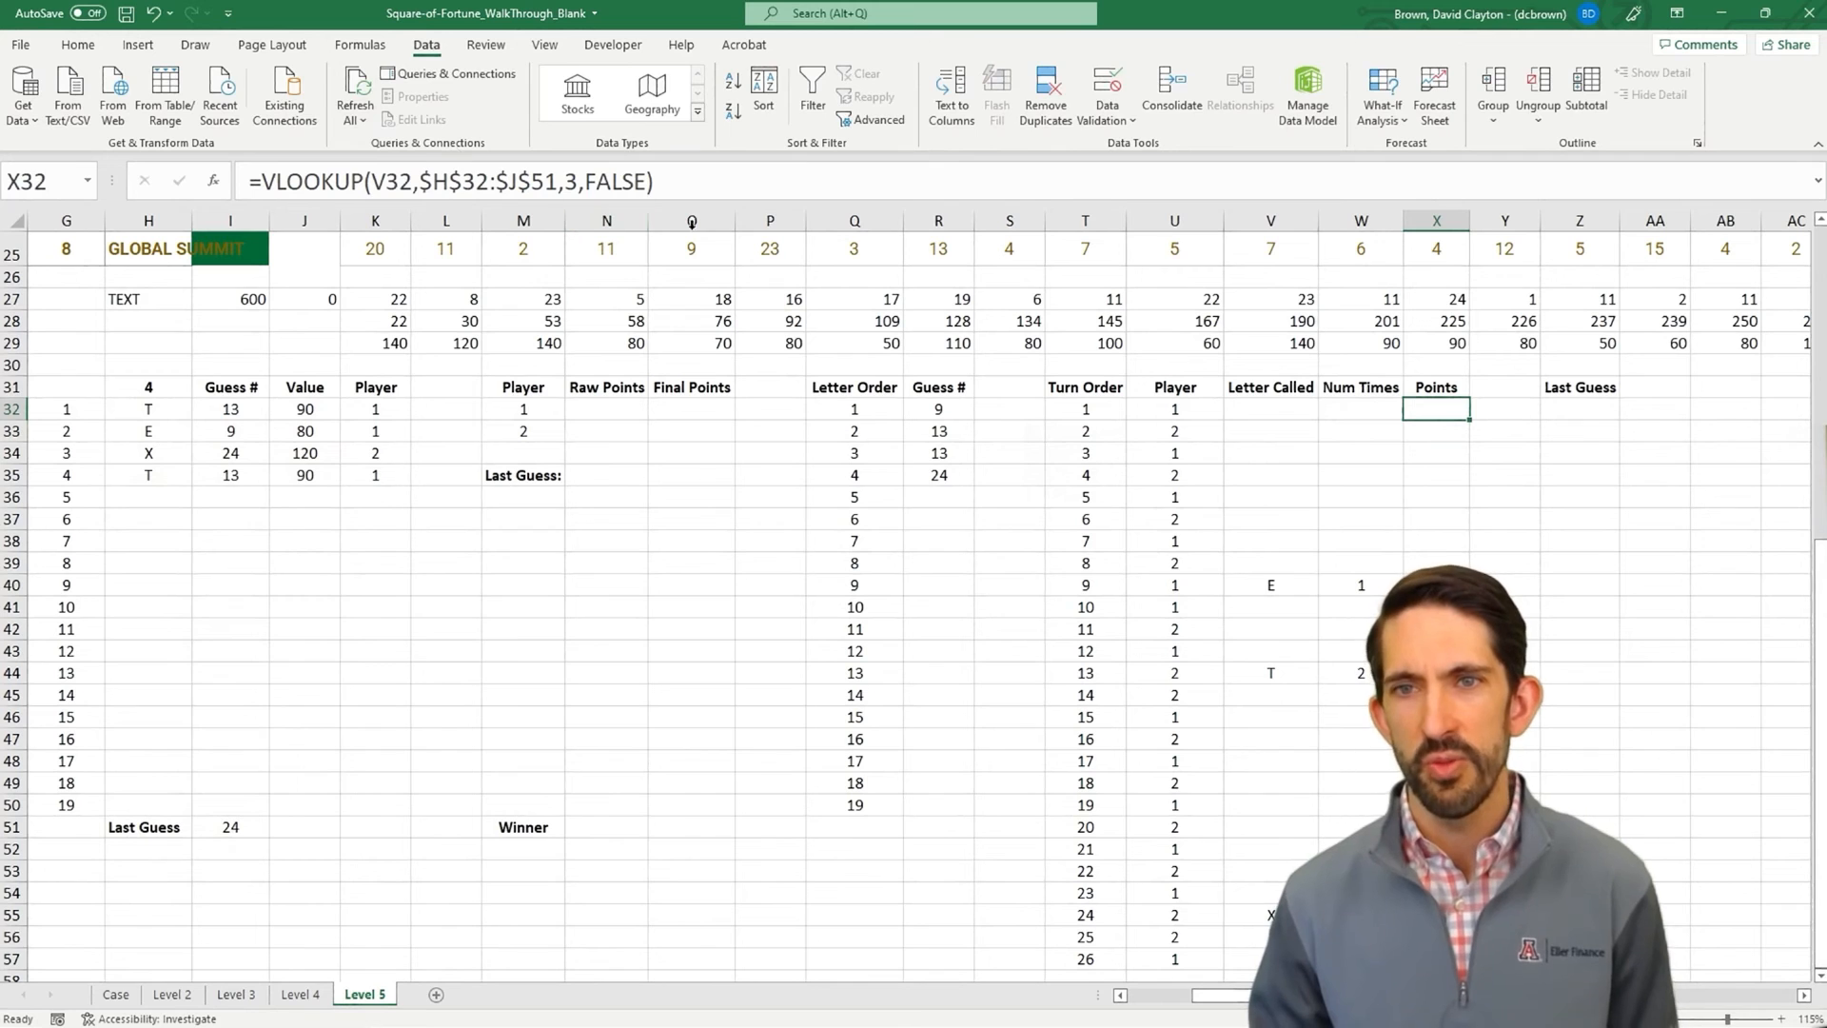
- Multiply the X32 lookup by the number of times in W32
left_click(692, 183)
type("*")
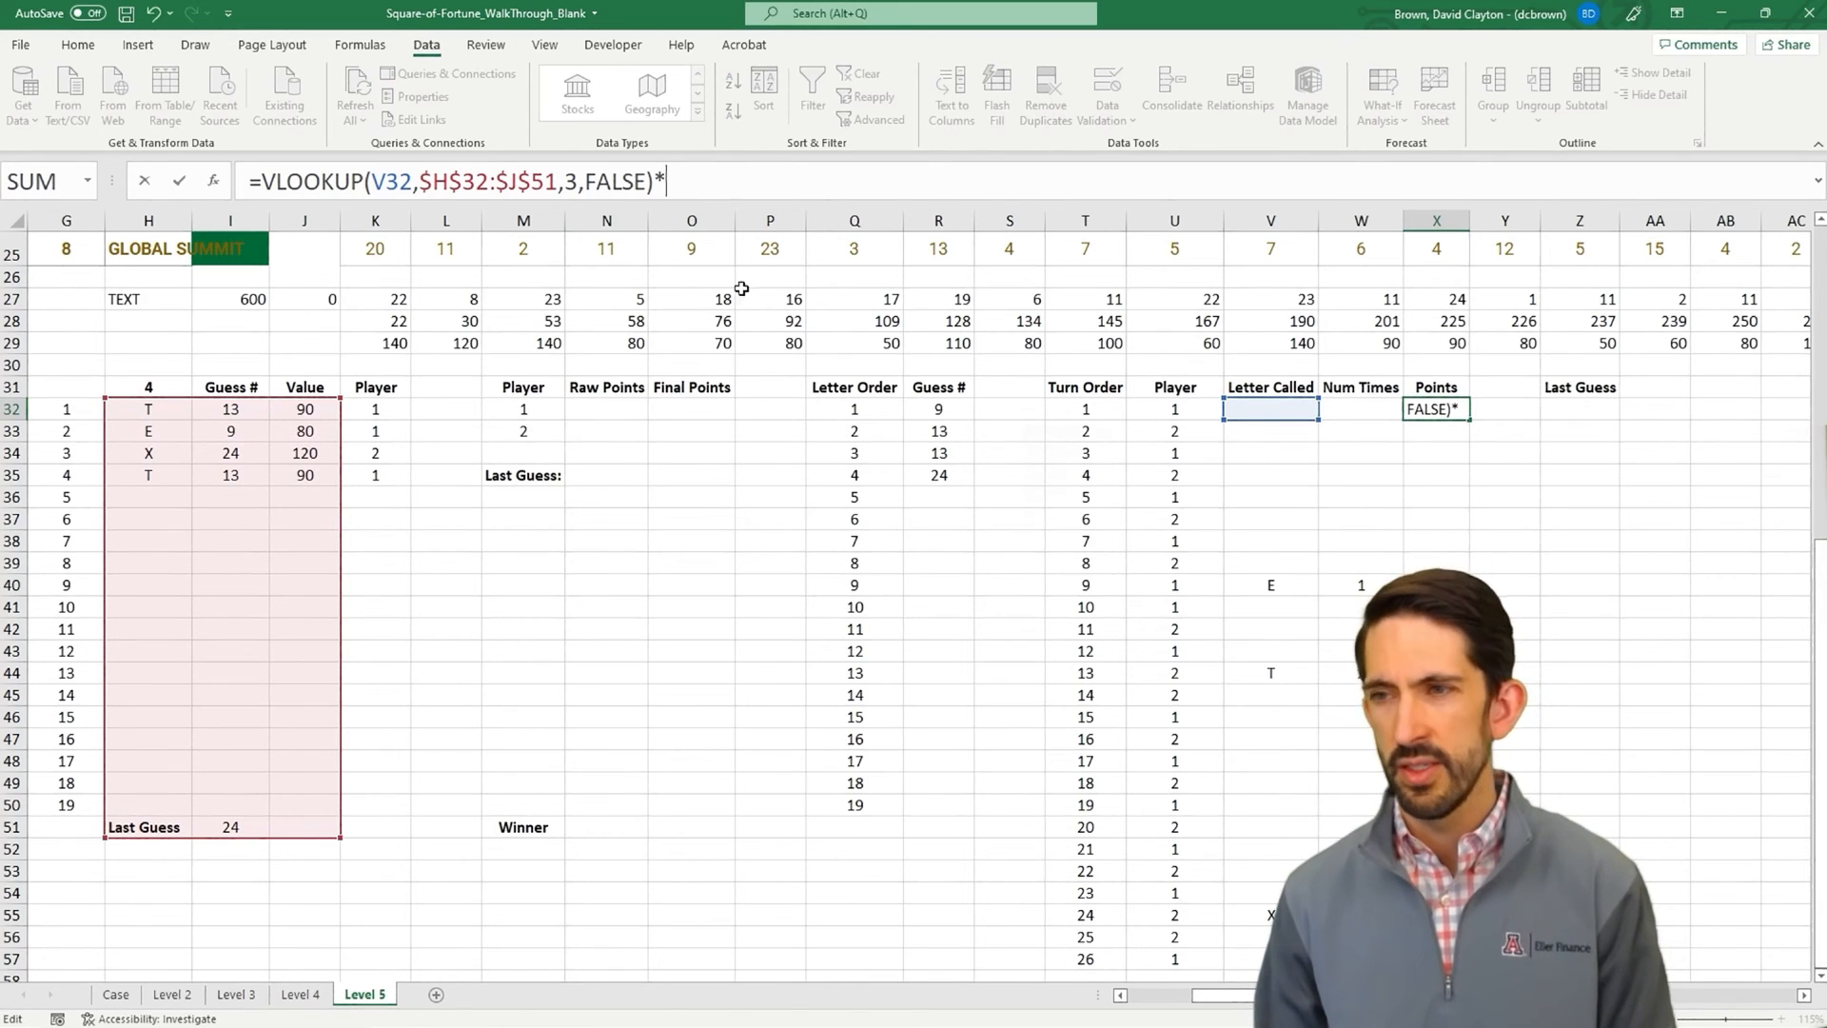
left_click(1371, 411)
key("Return")
key("Up")
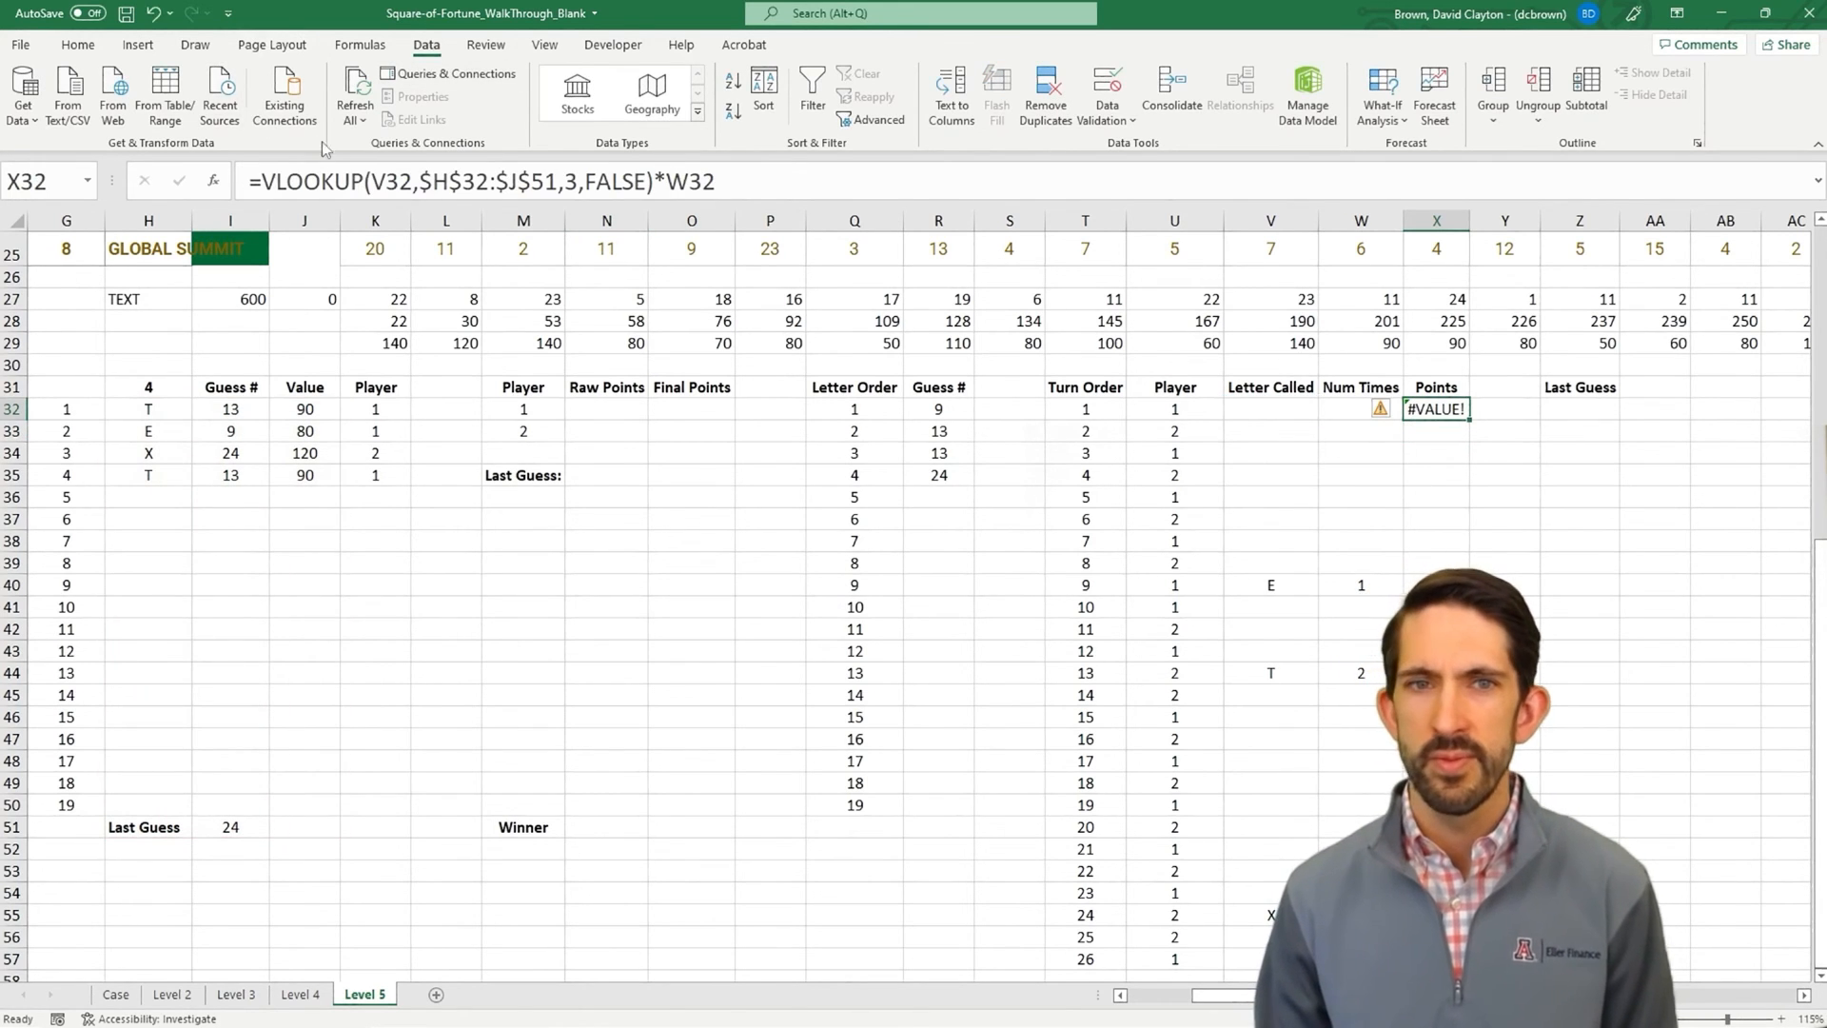
left_click(261, 181)
type("iferro")
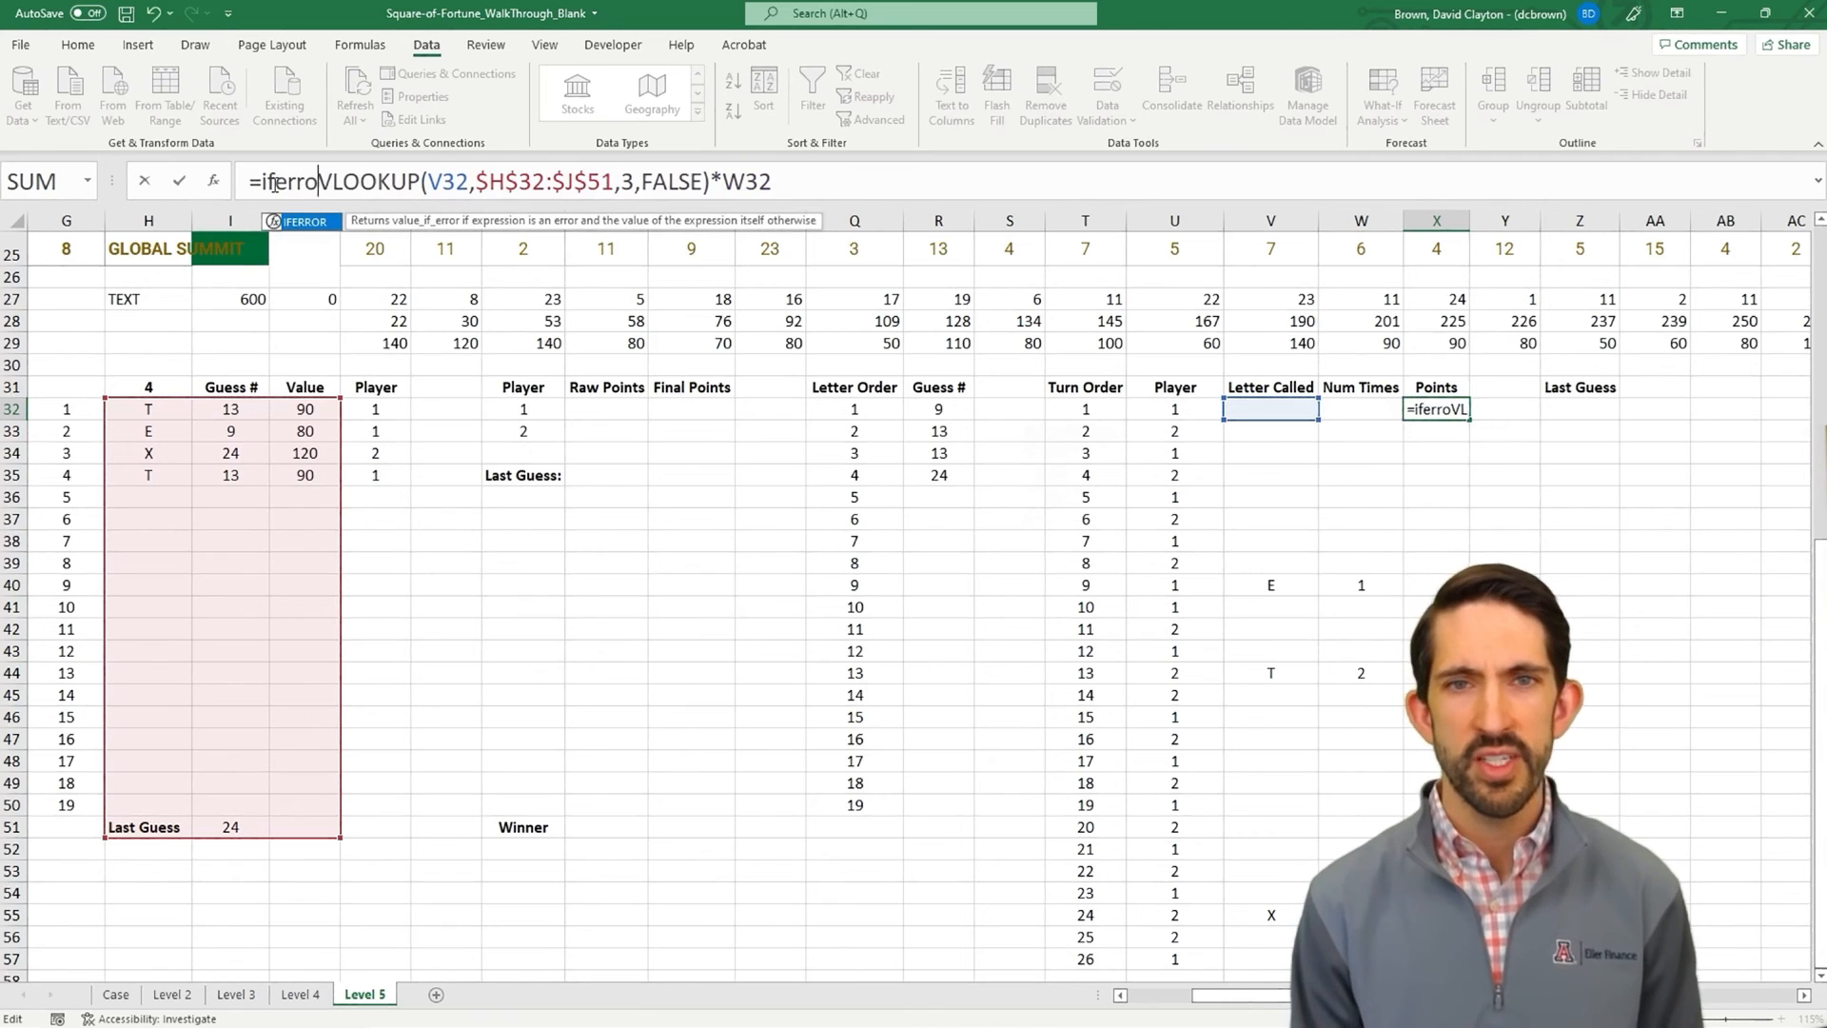
type("r(")
key("End")
type(",")
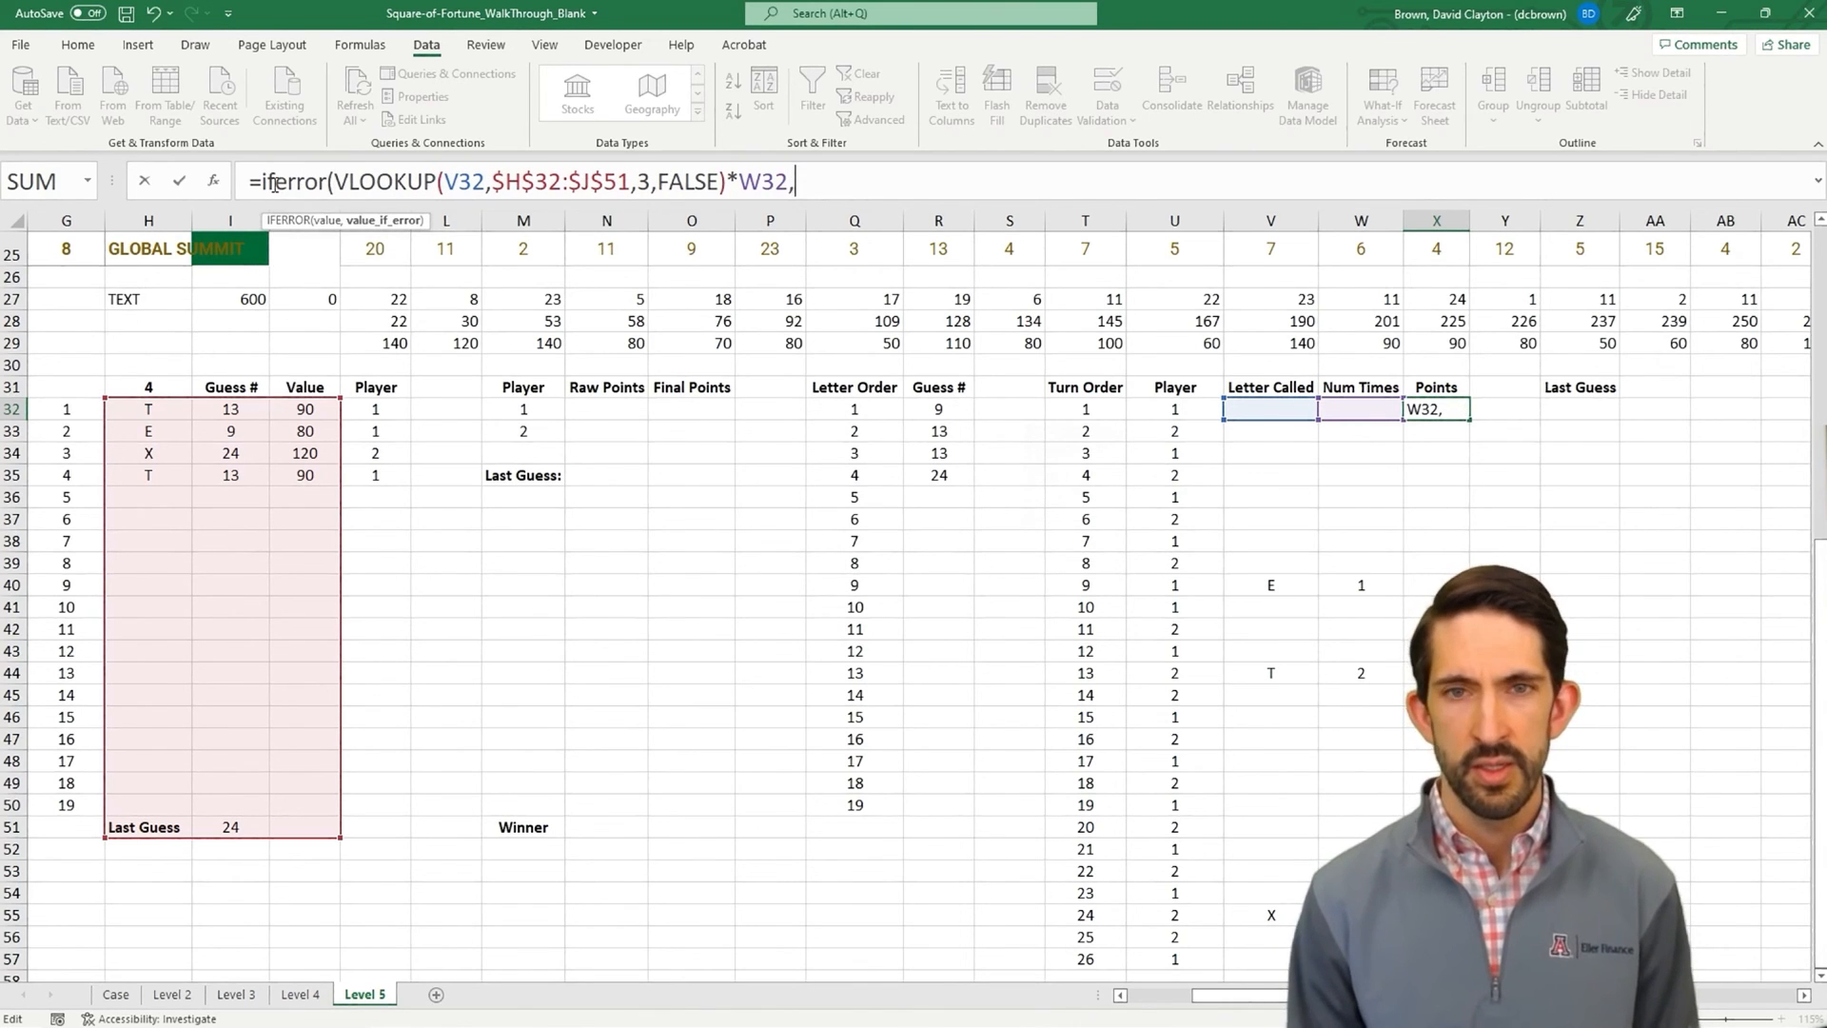
key("Return")
key("Escape")
key("Escape")
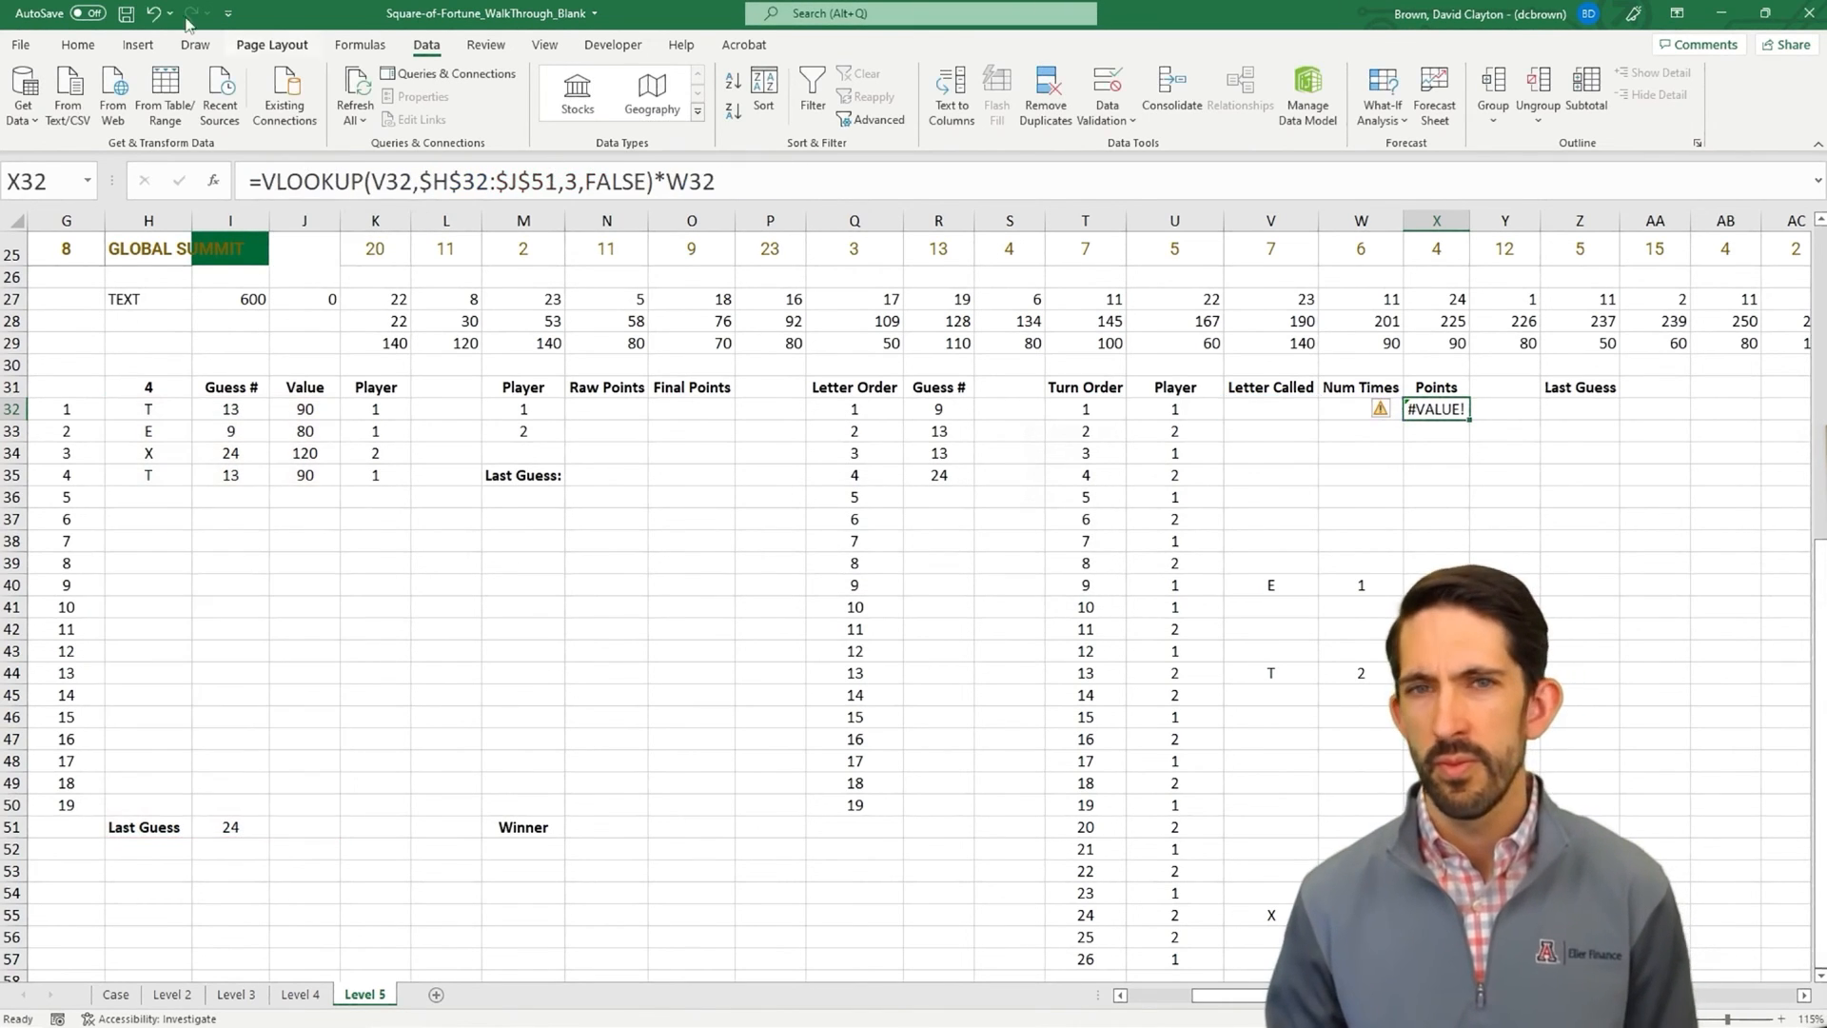
- Wrap the X32 formula in IFERROR with "" as the fallback and copy it down the Points column to X57
left_click(268, 182)
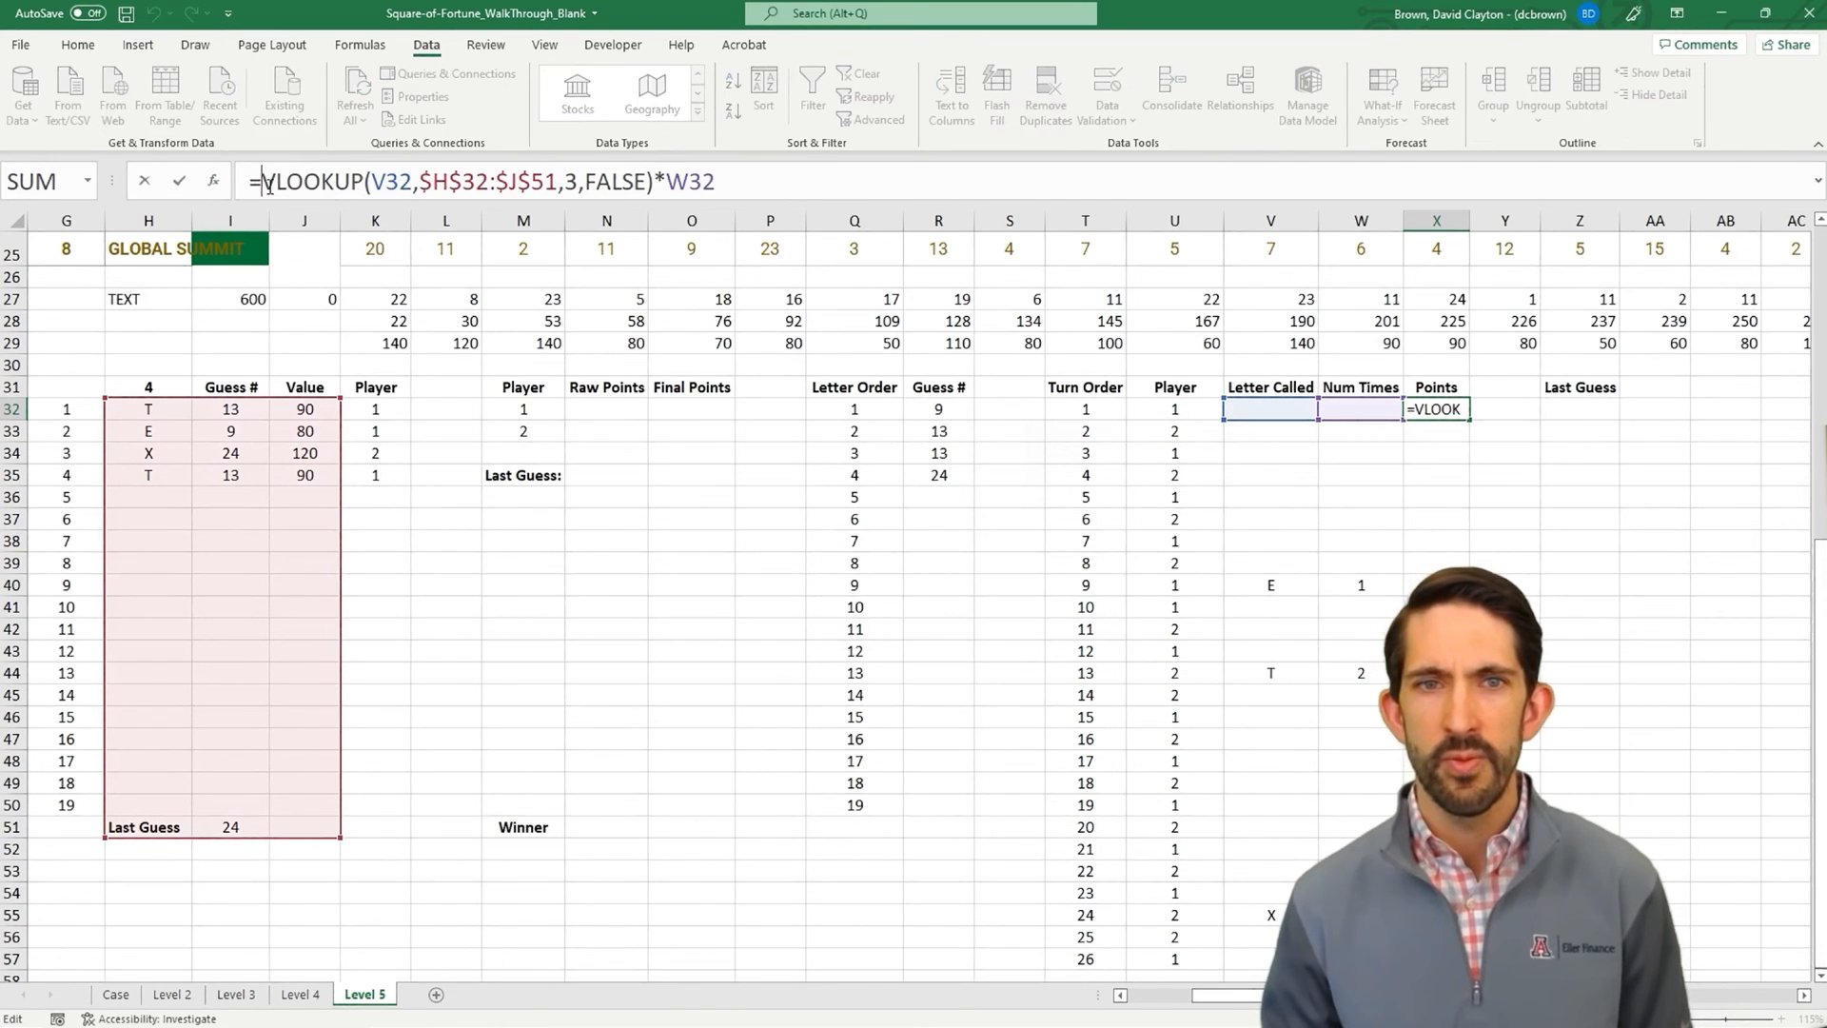
type("iferror(")
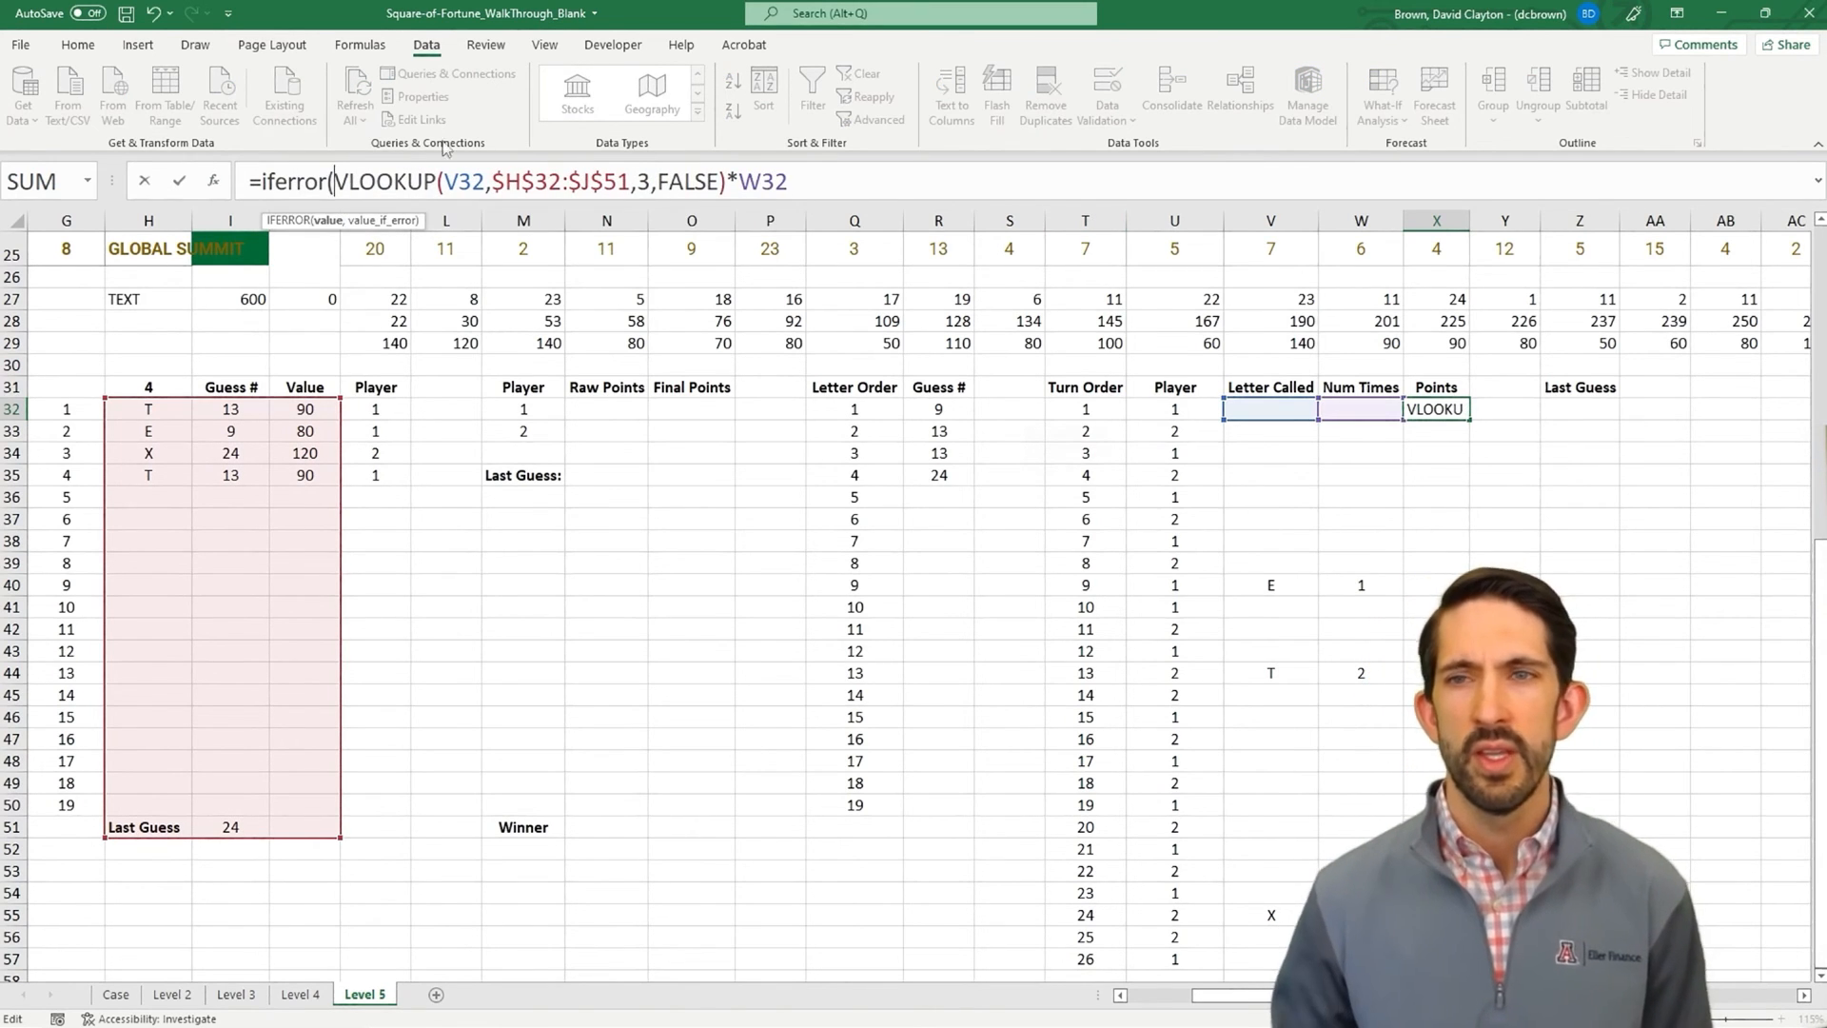
left_click(811, 173)
type(",\"\"")
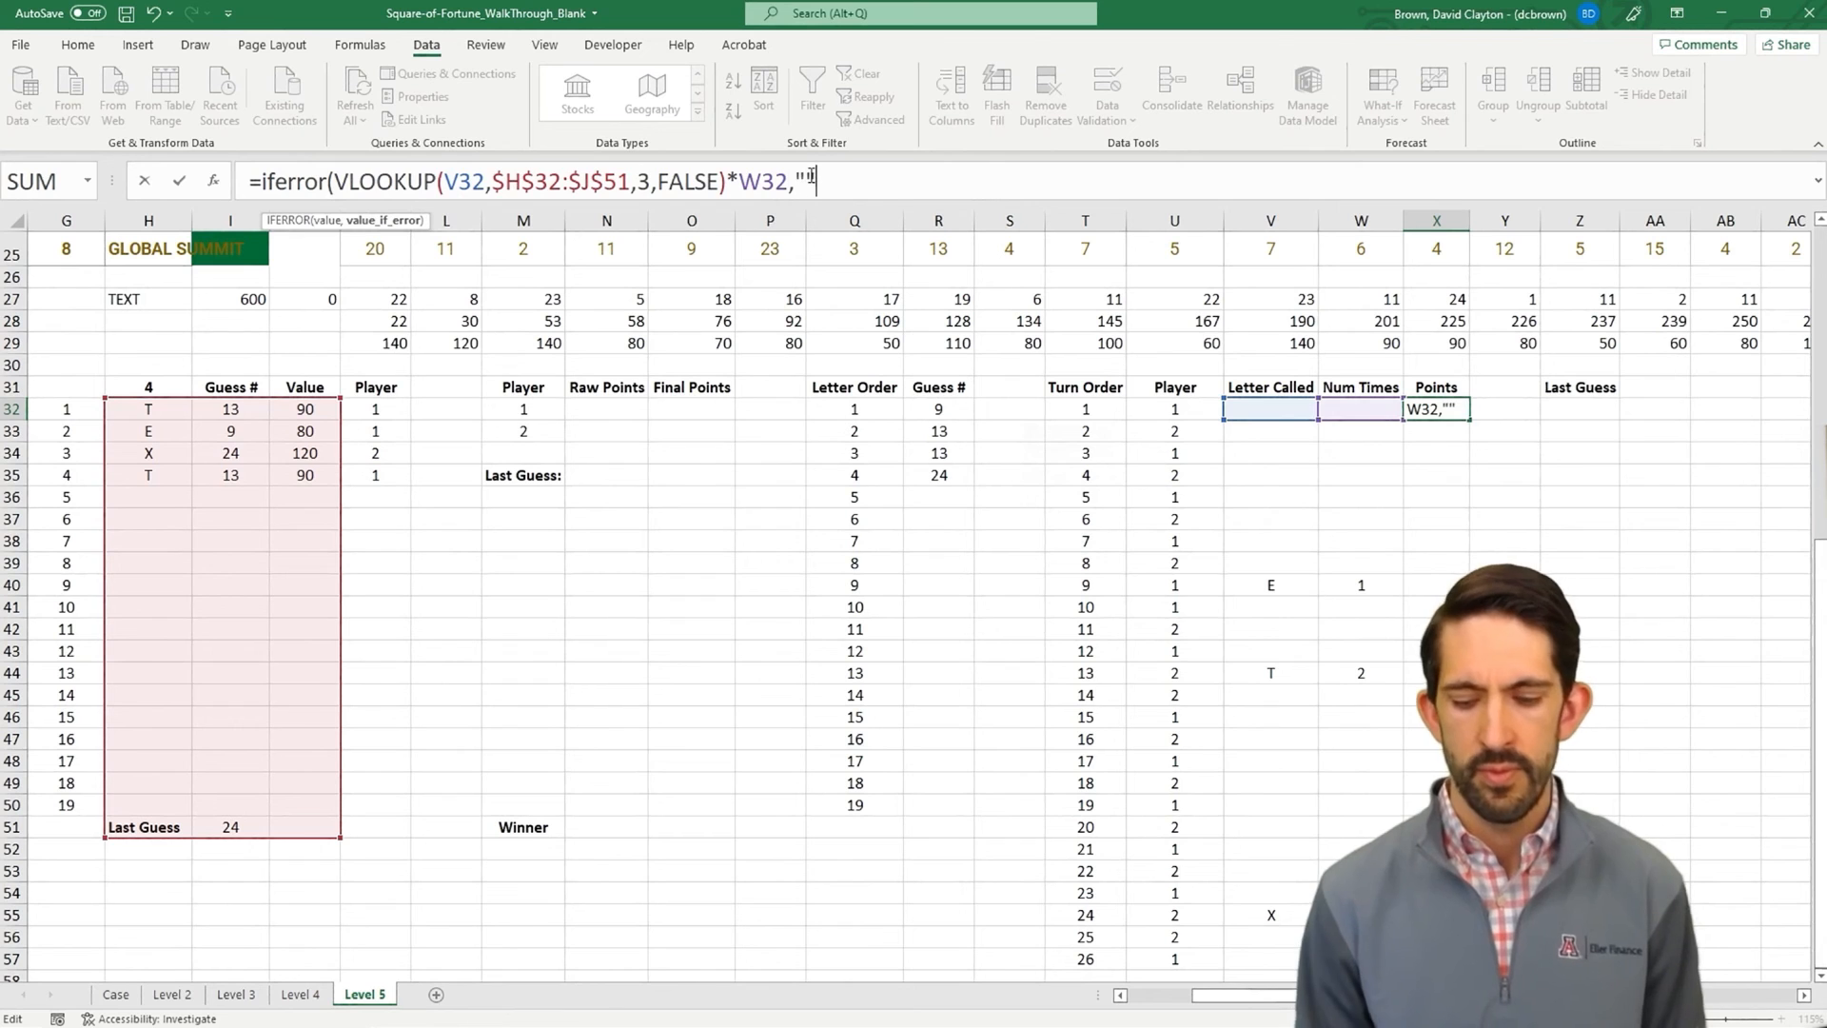
type(")")
key("ctrl+Return")
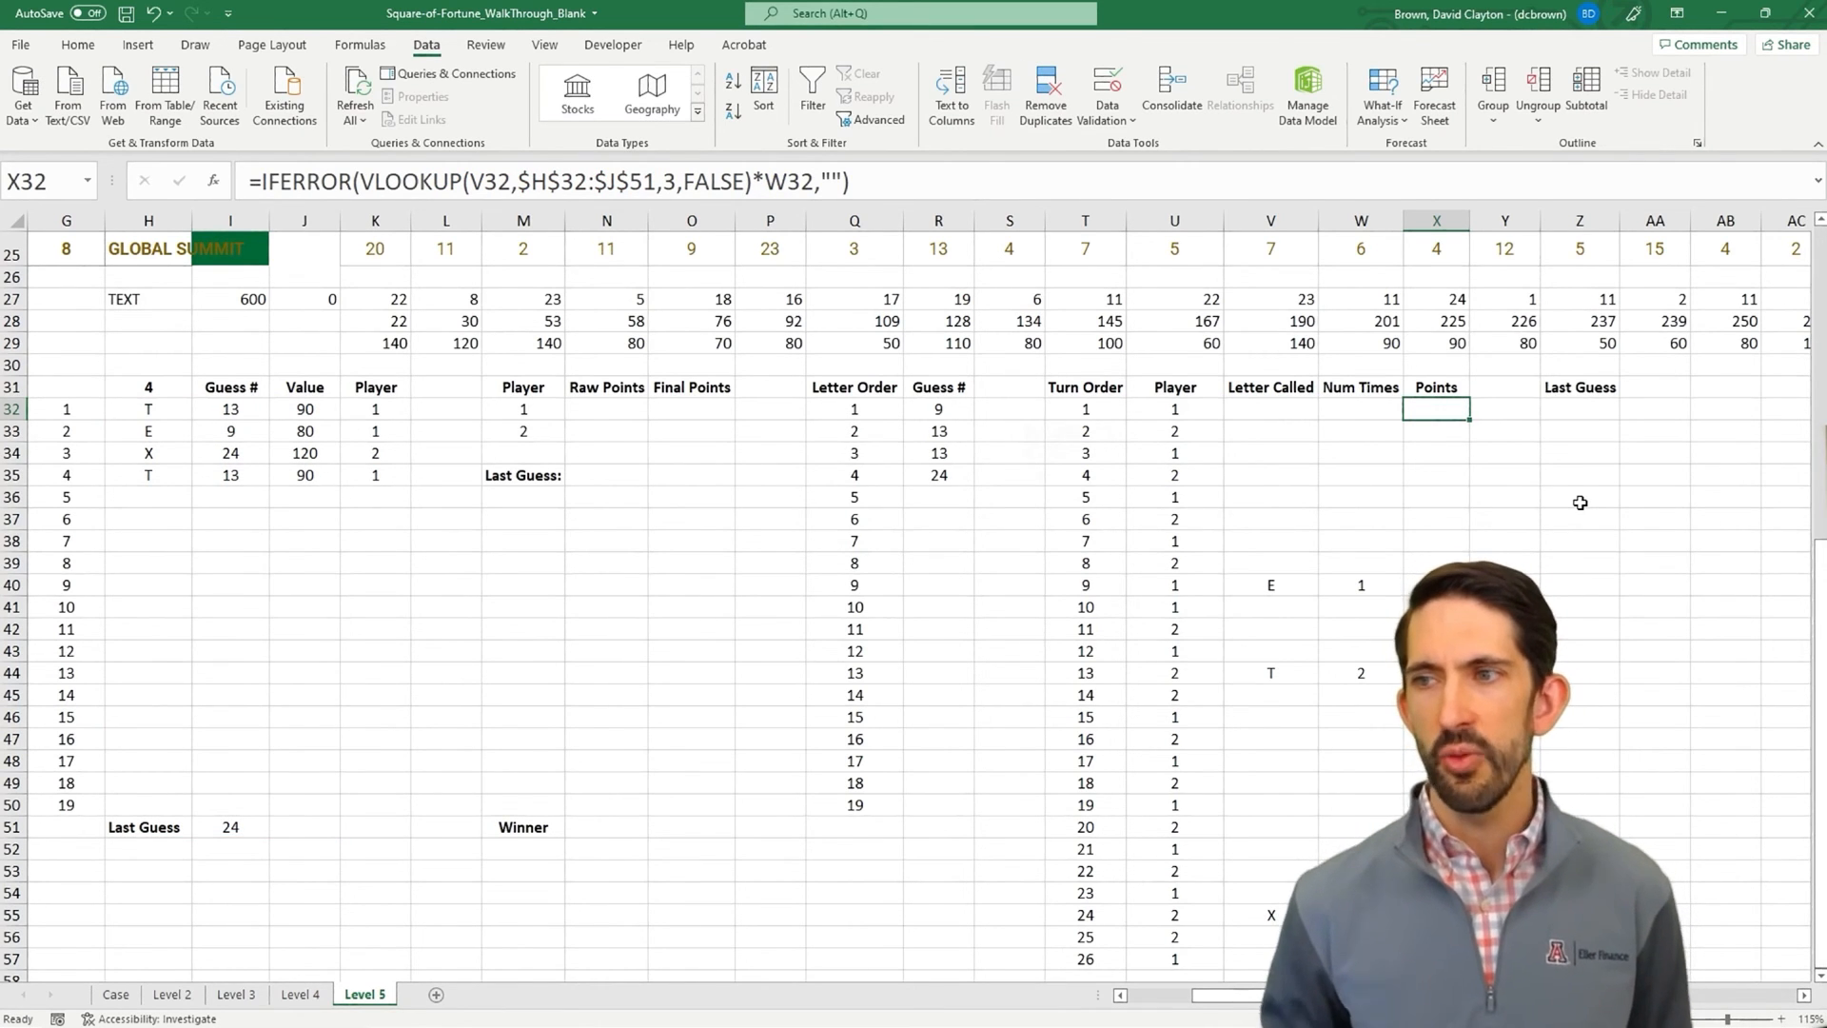
double_click(1469, 419)
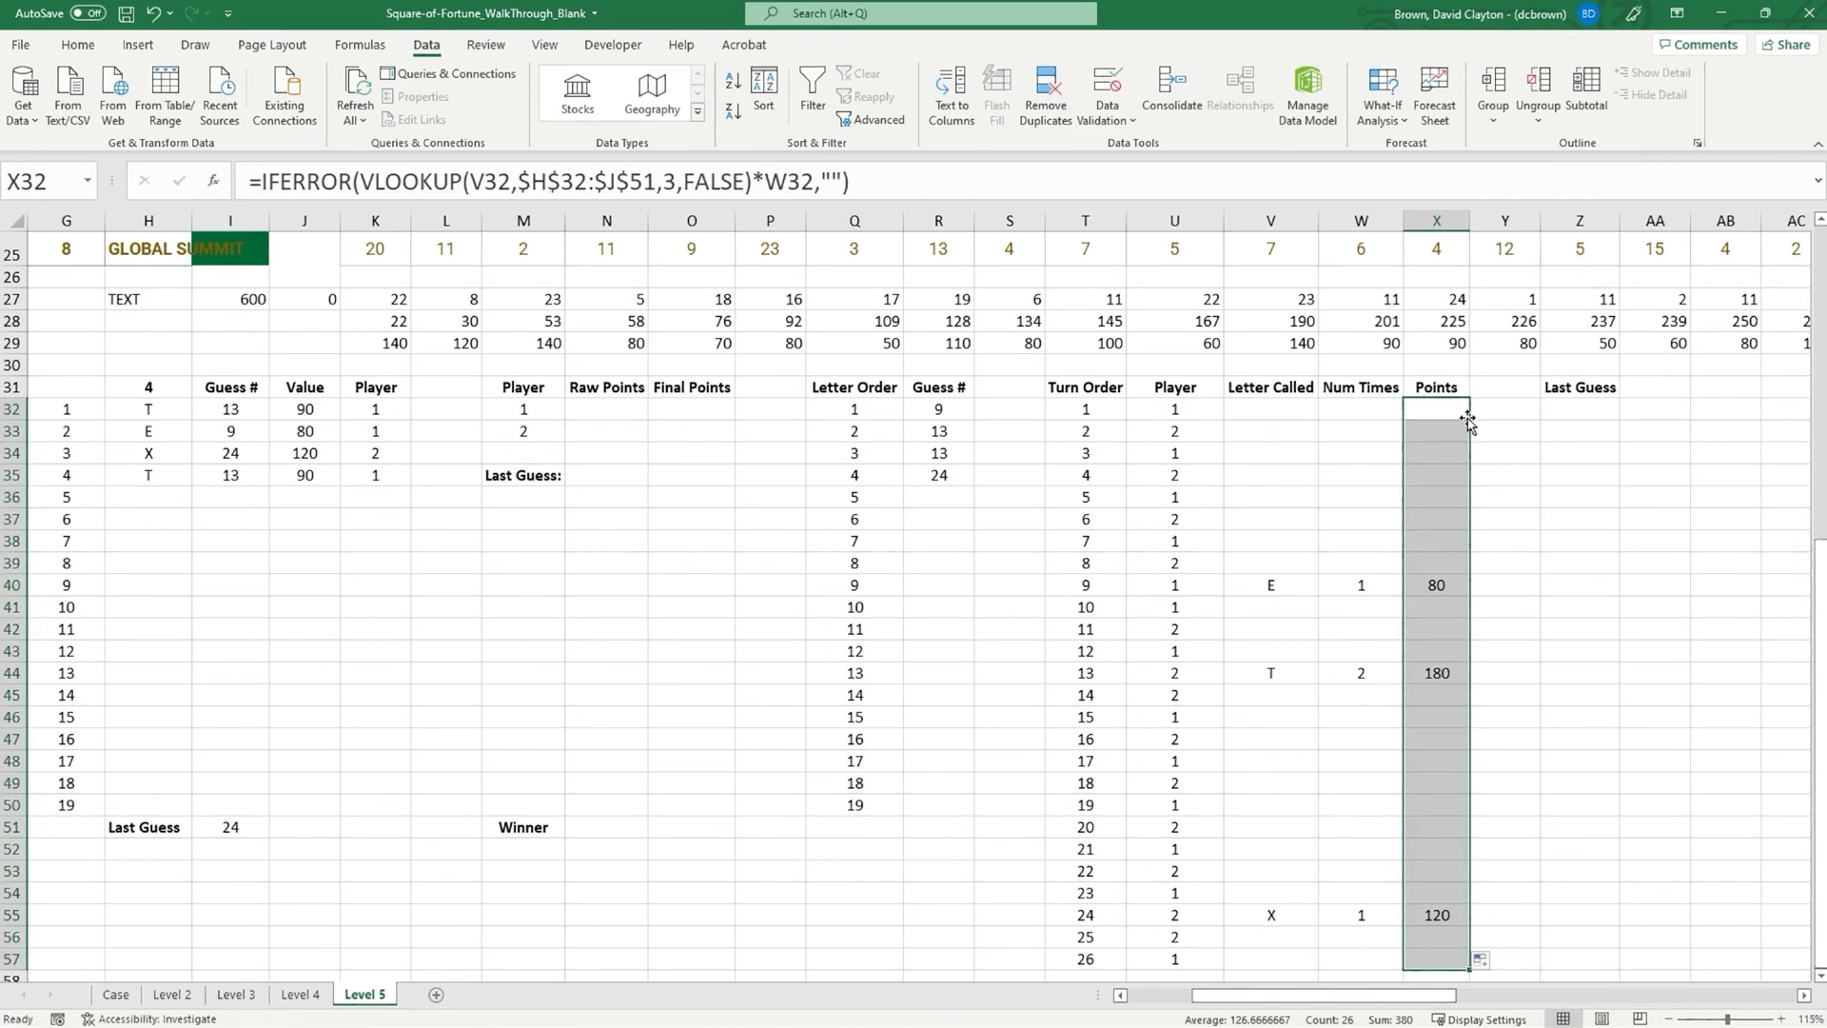
left_click(1444, 673)
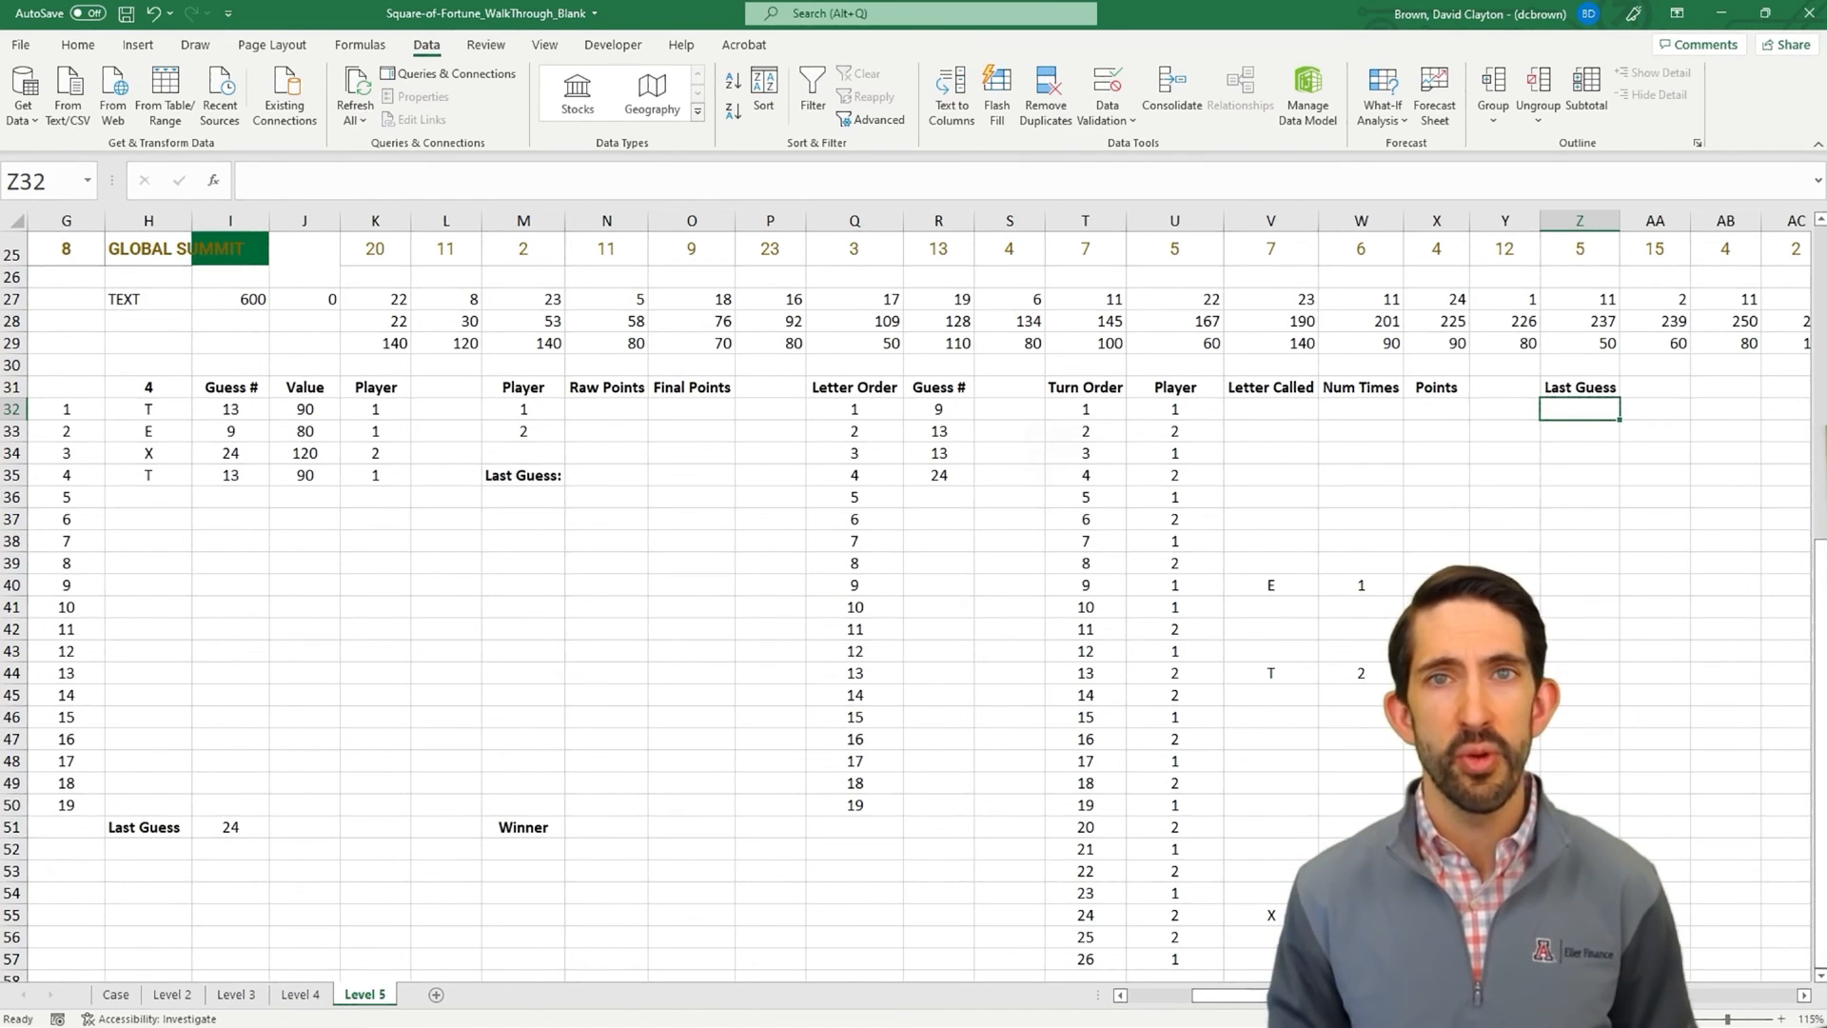
- Enter =MAXIFS(T32#,X32:X57,">0") in Z32 to find the last turn that earned points
type("=")
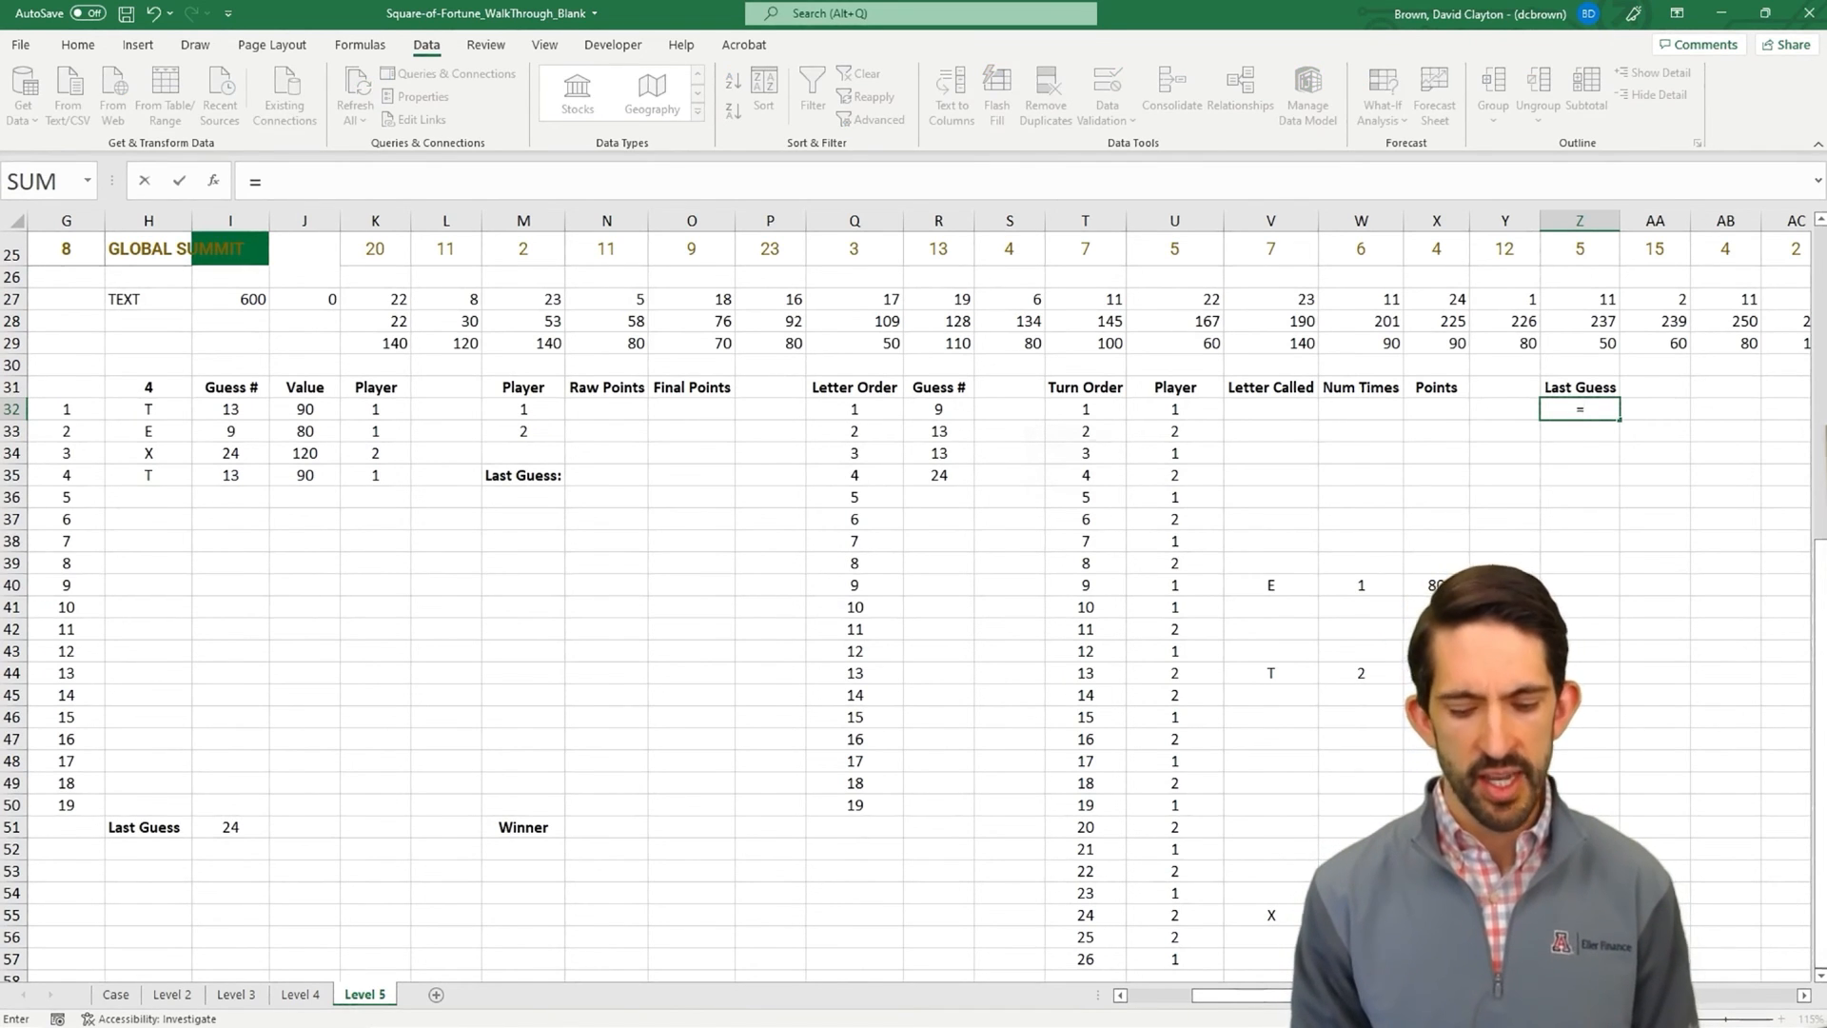
type("maxifs(")
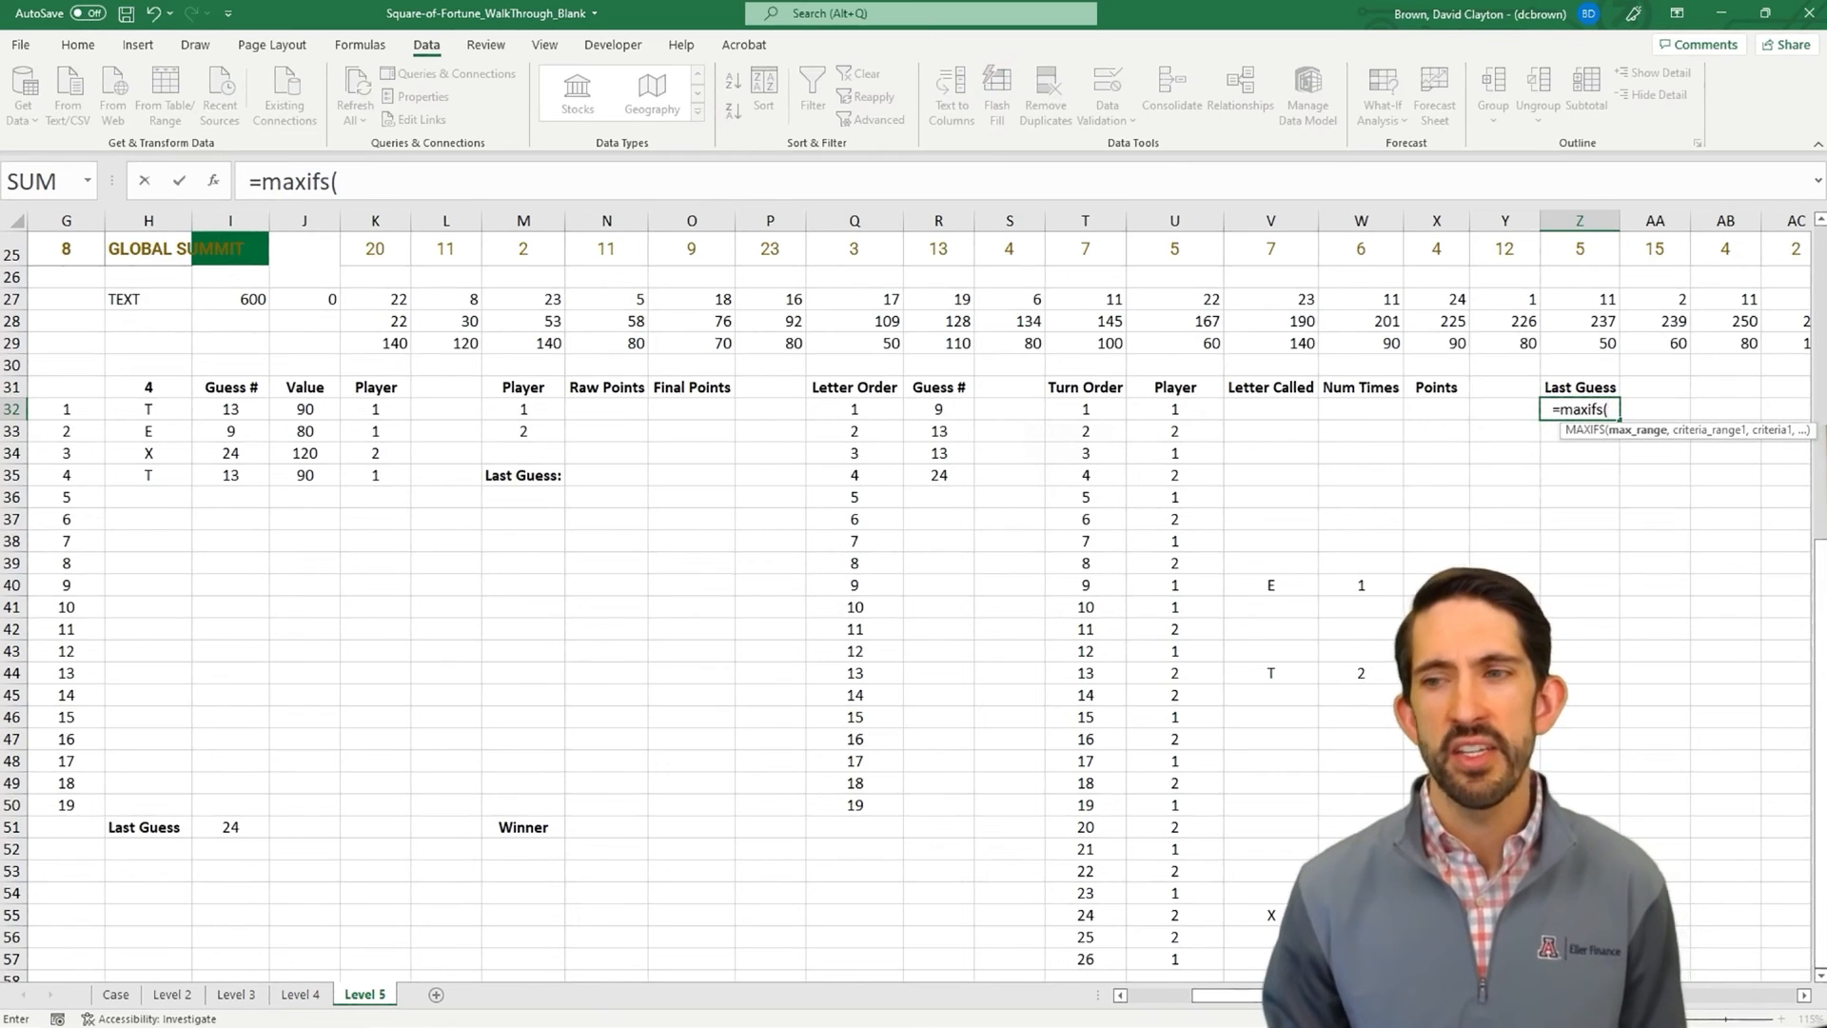
left_click(1095, 411)
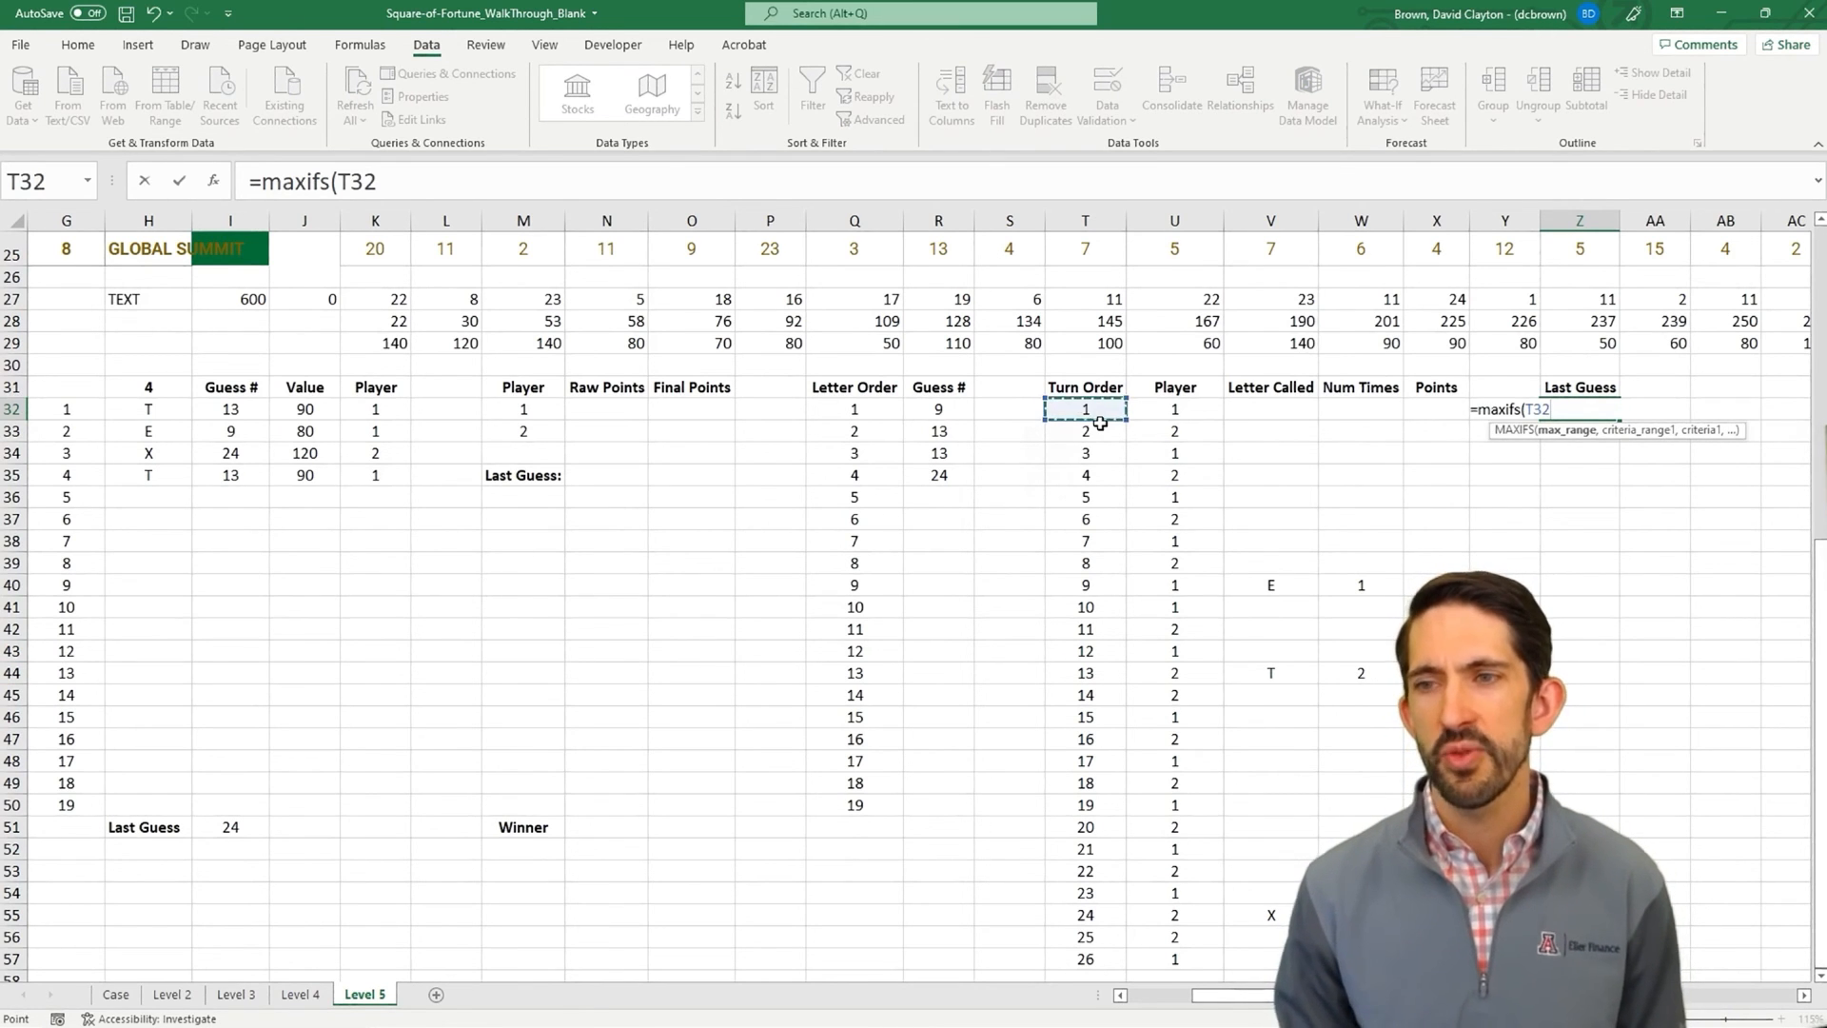
type("#")
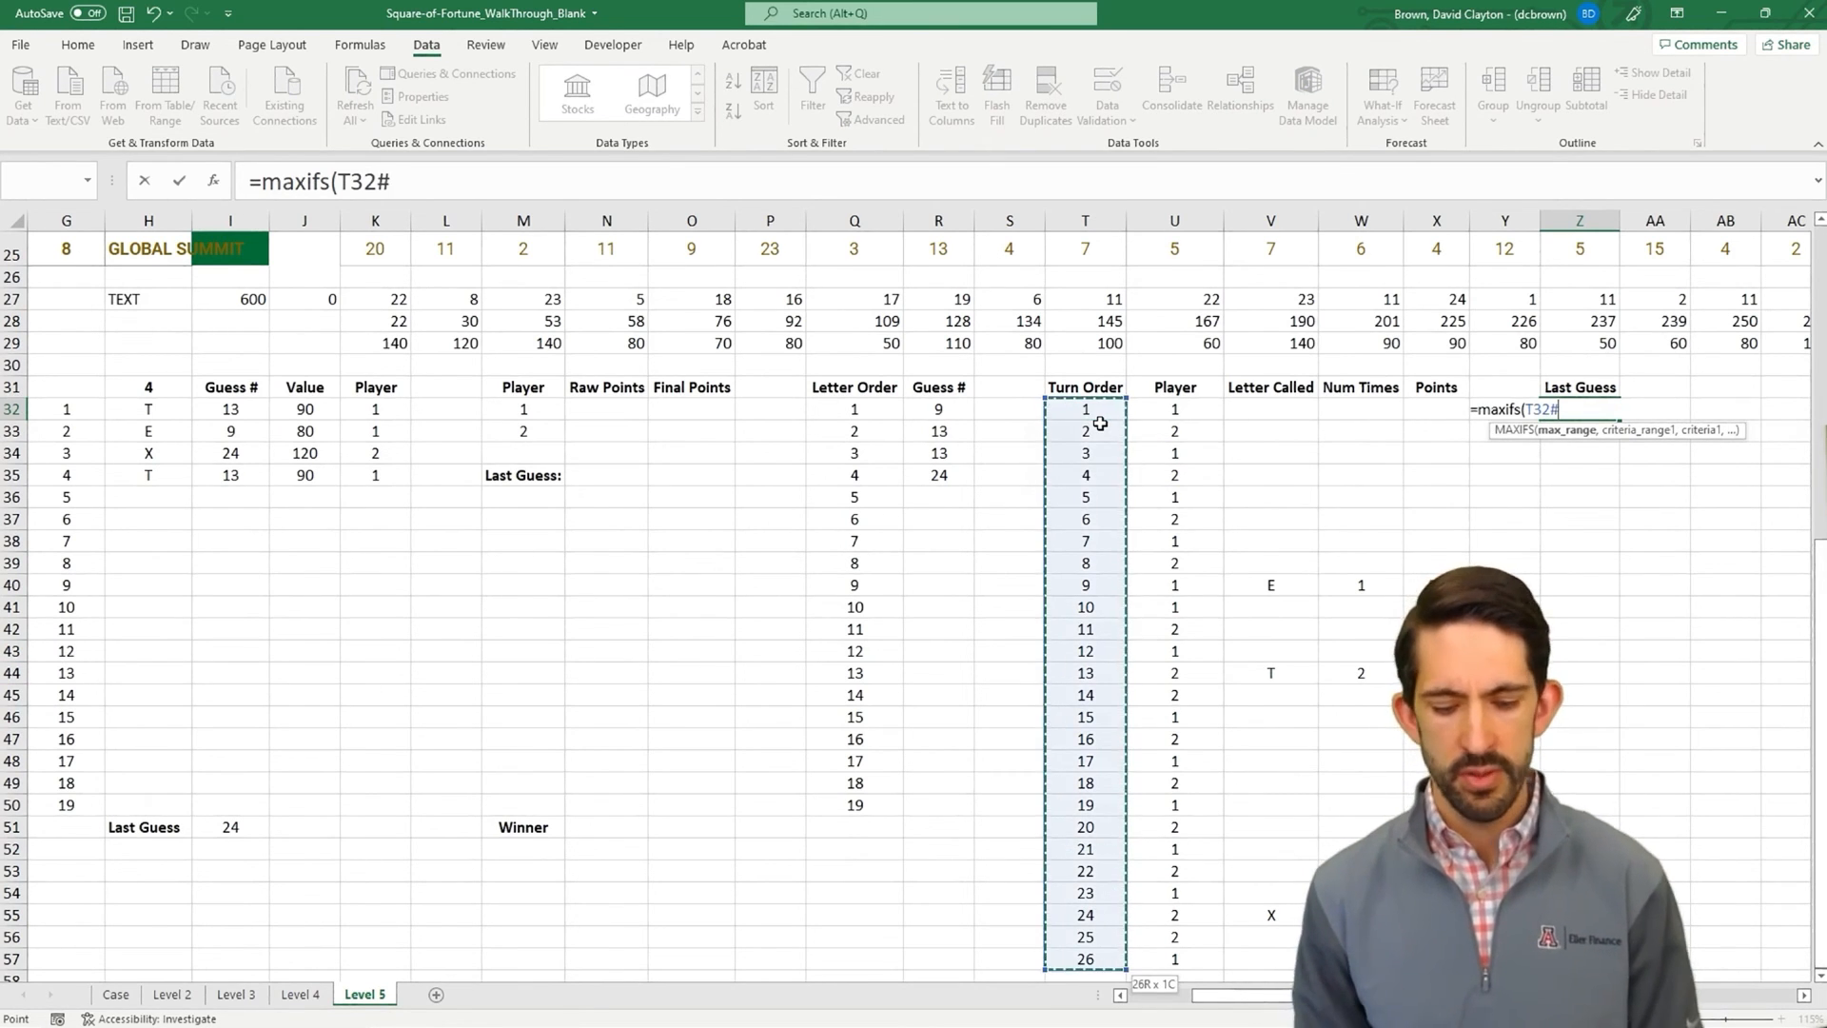
type(",")
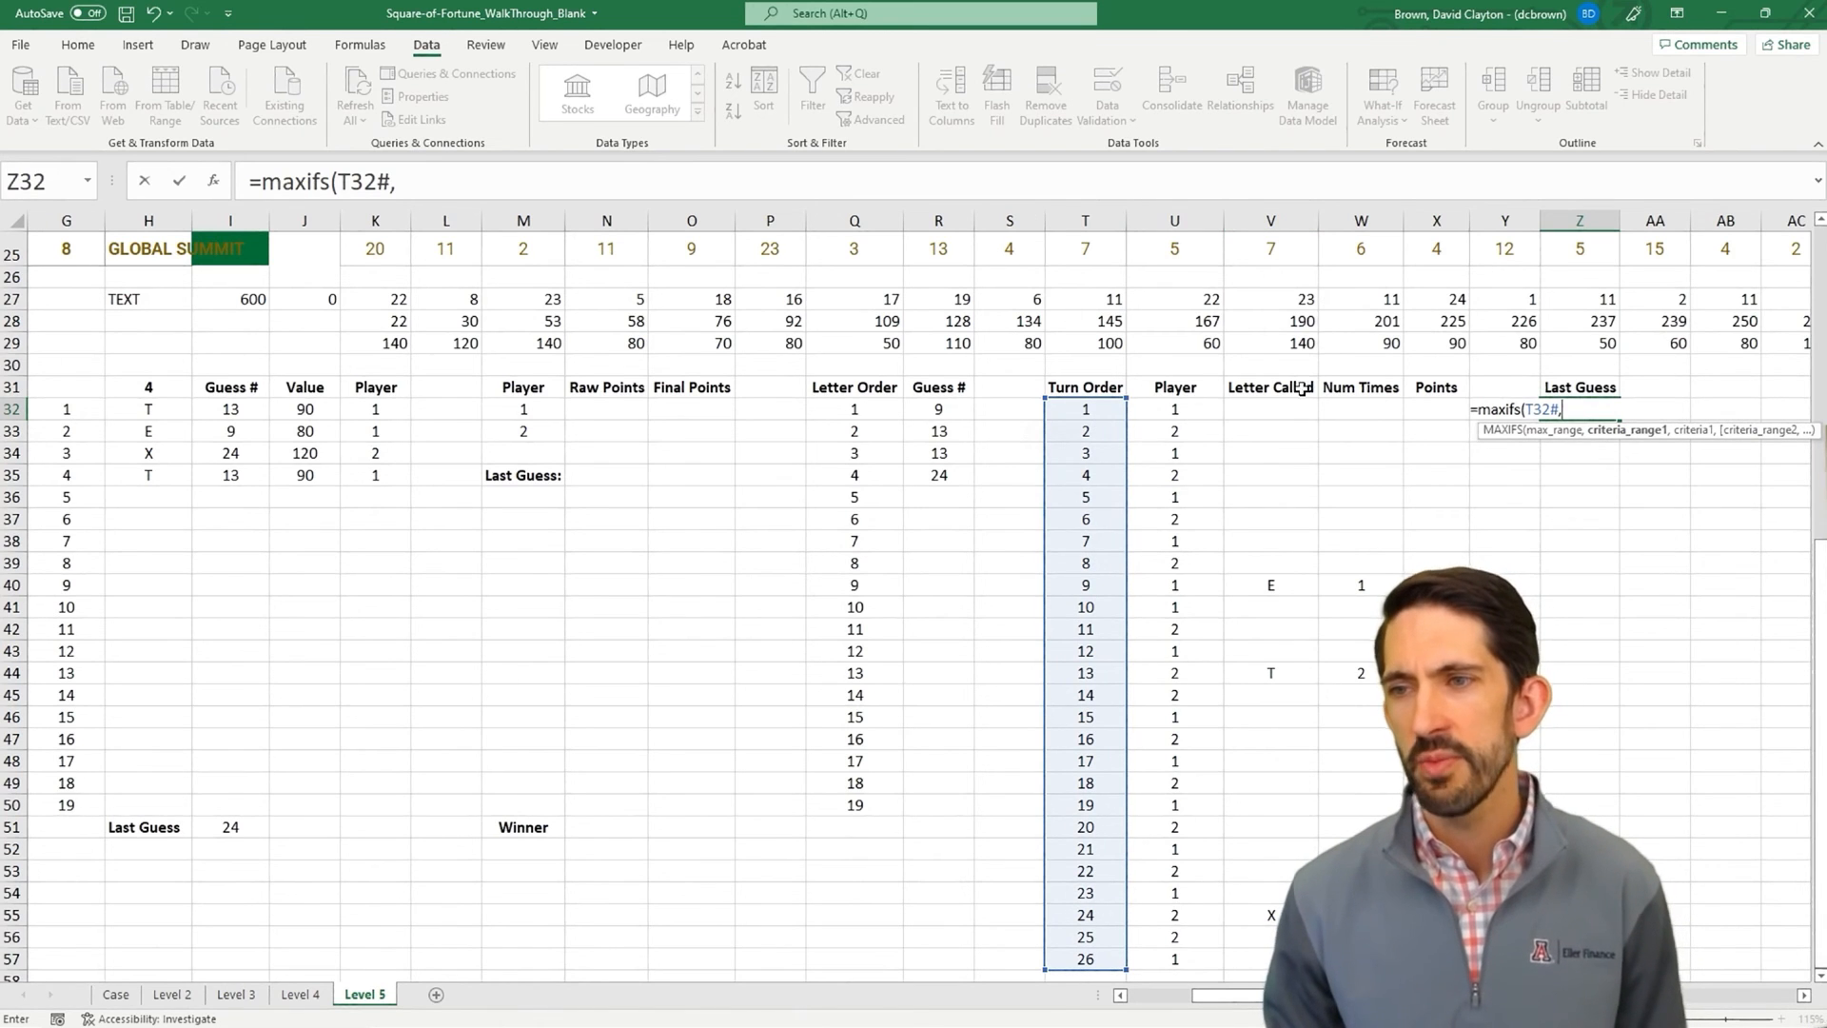
left_click_drag(1418, 411, 1432, 959)
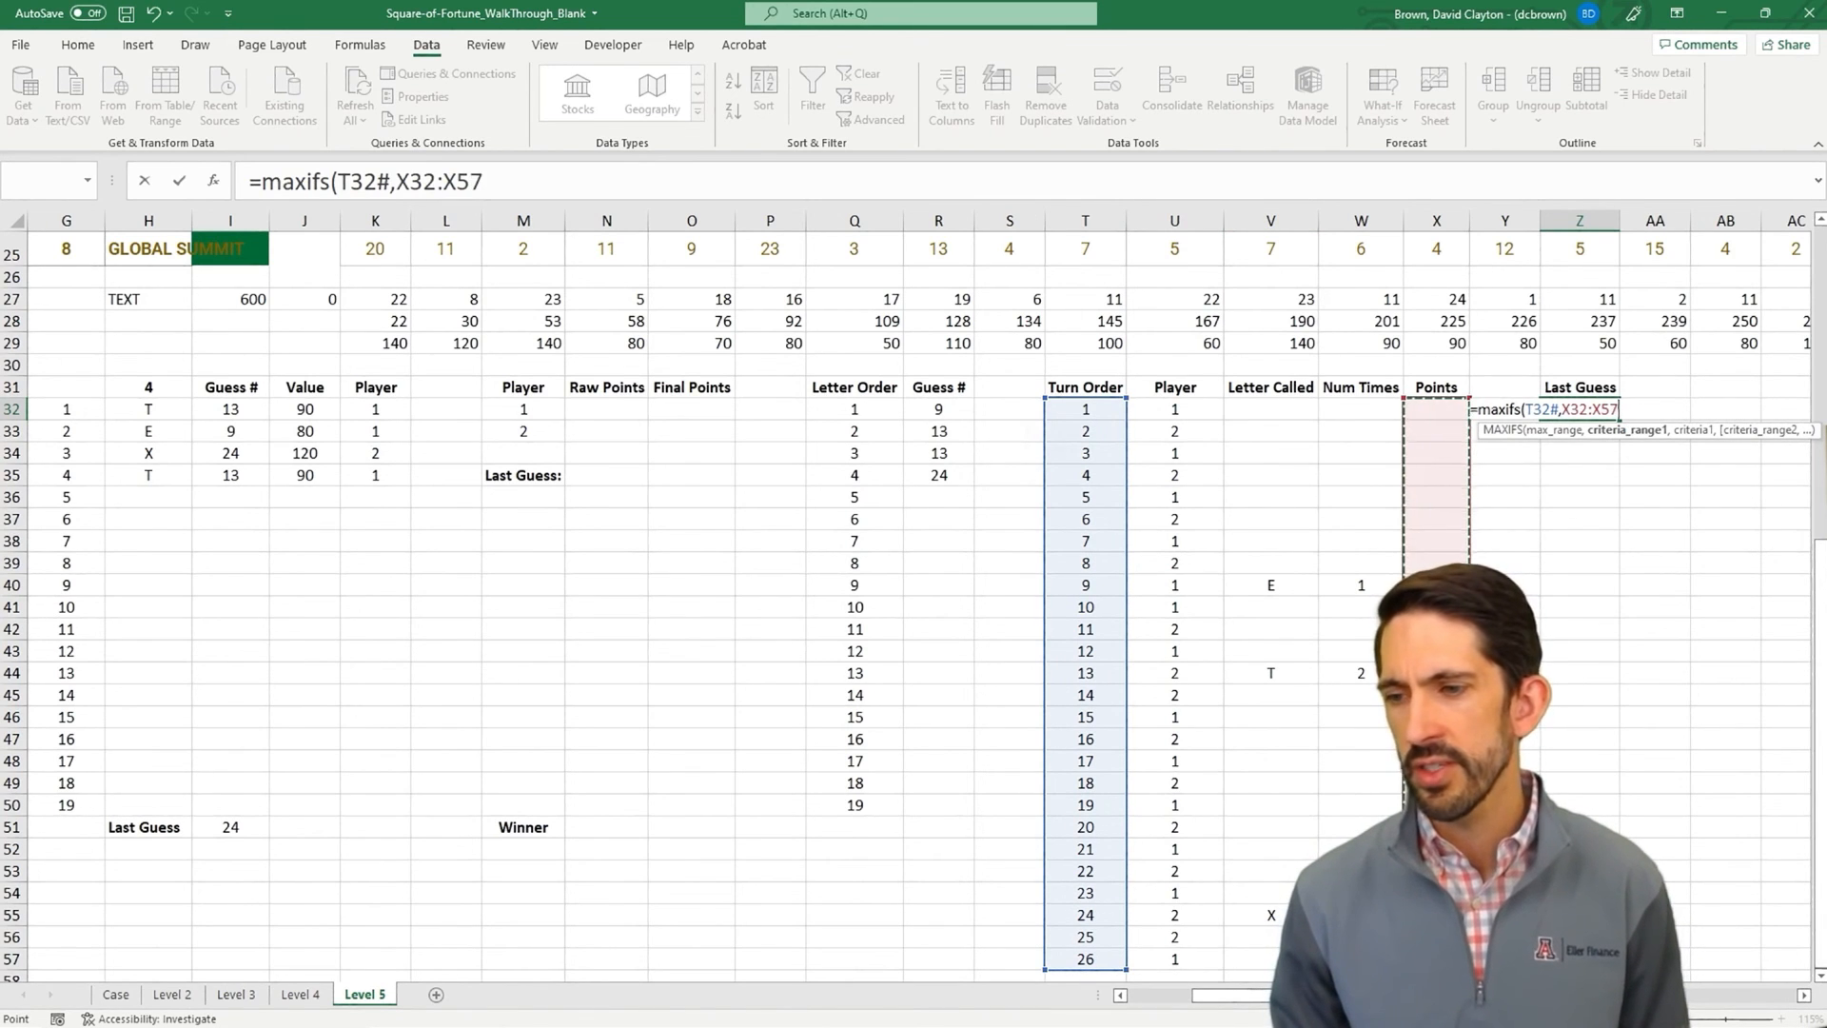
type(",\">0\")")
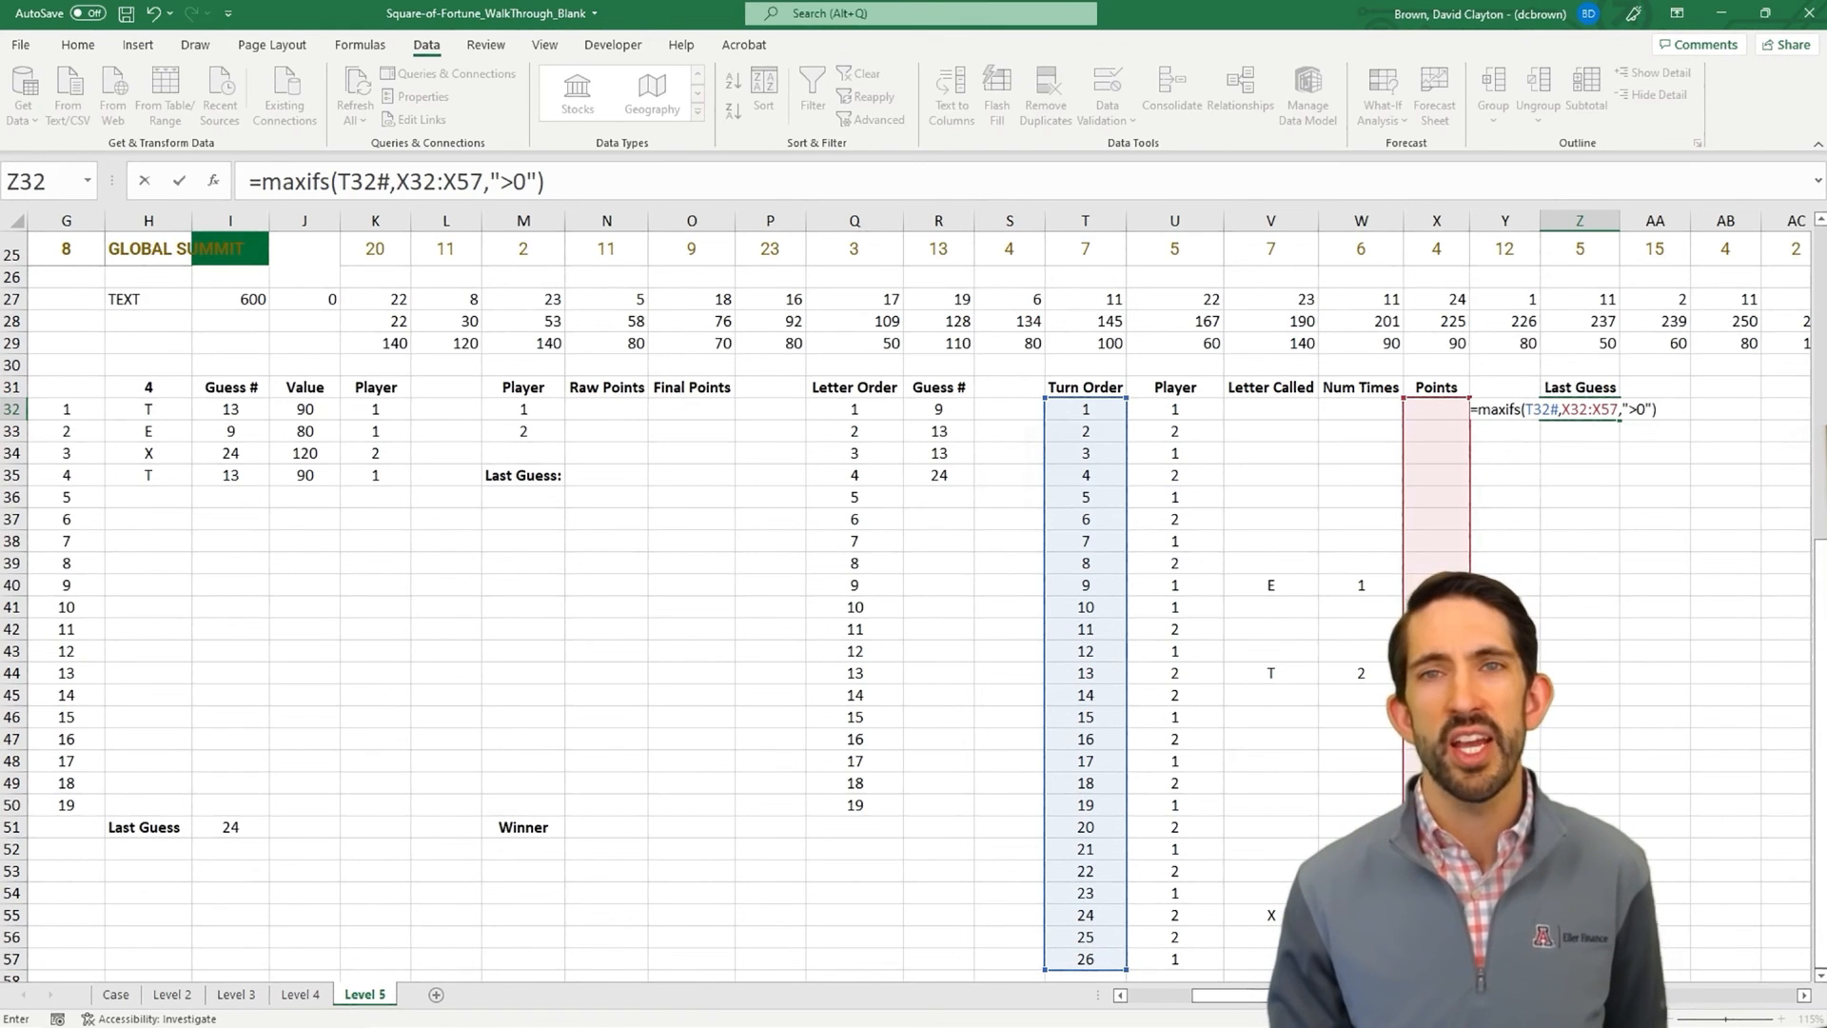
key("Return")
key("Up")
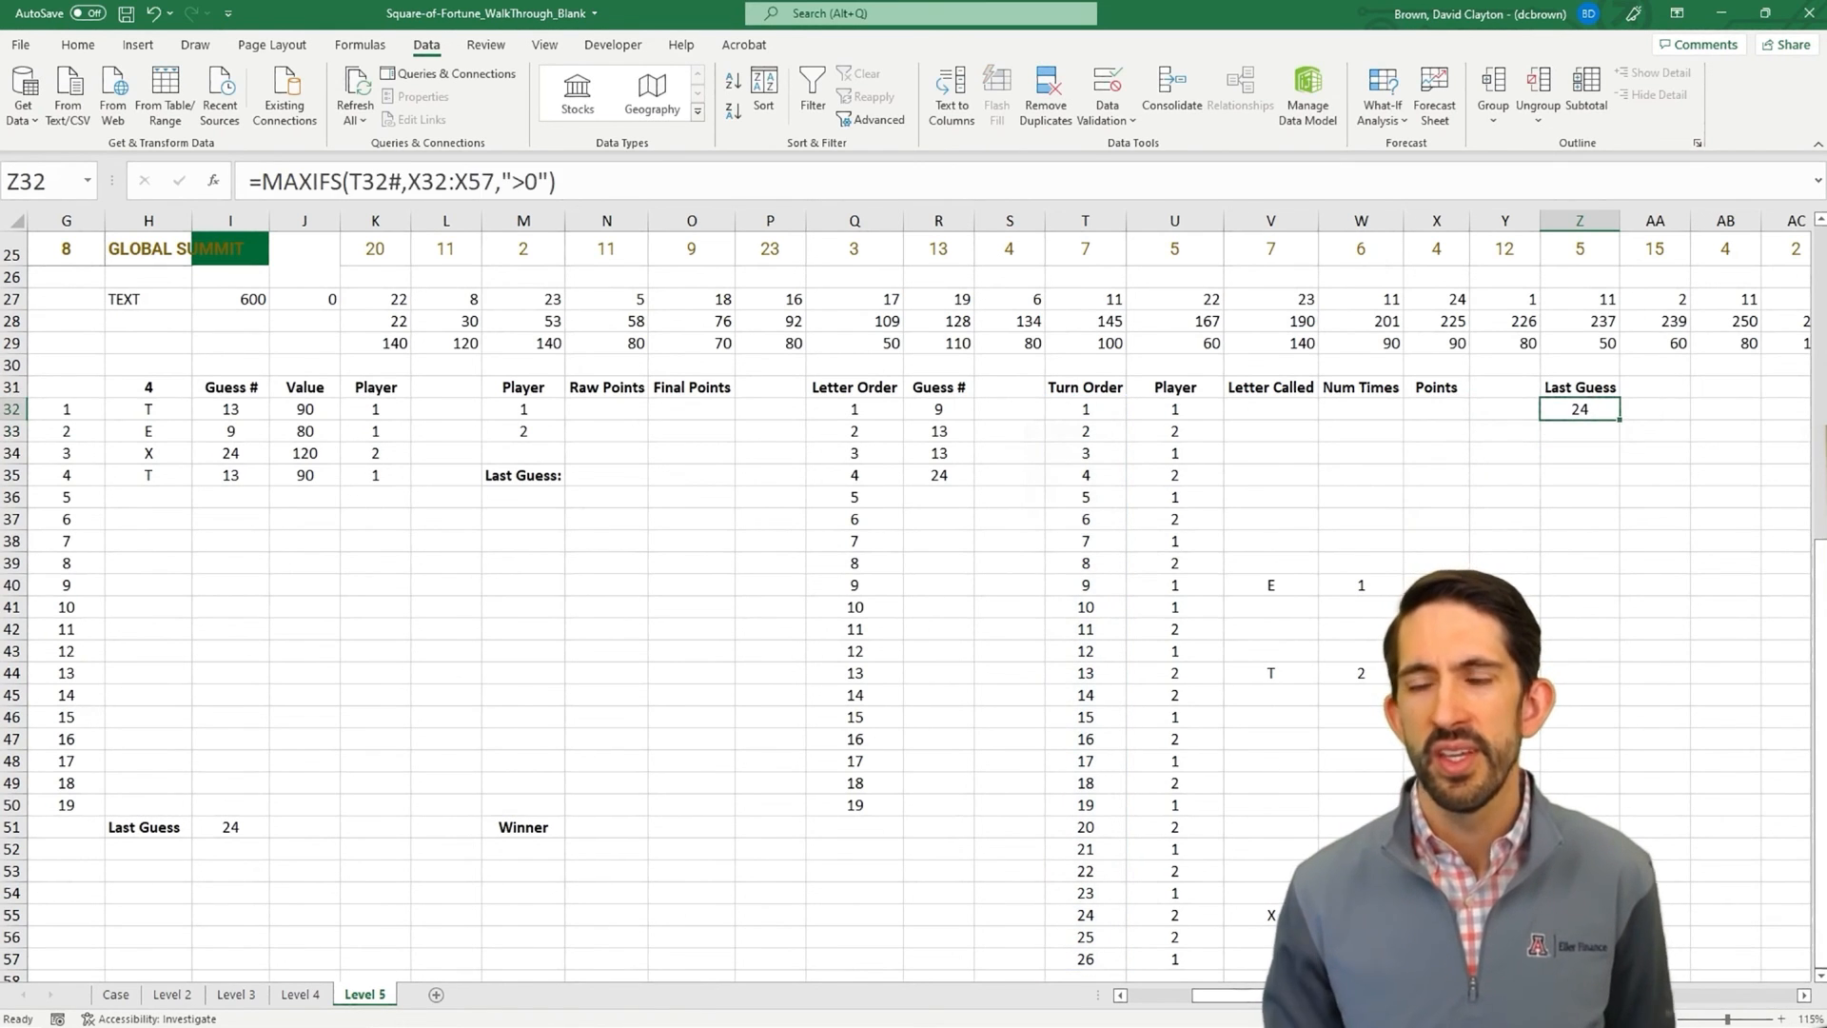
- Link the Last Guess cell N35 to Z32 with =Z32
left_click(605, 476)
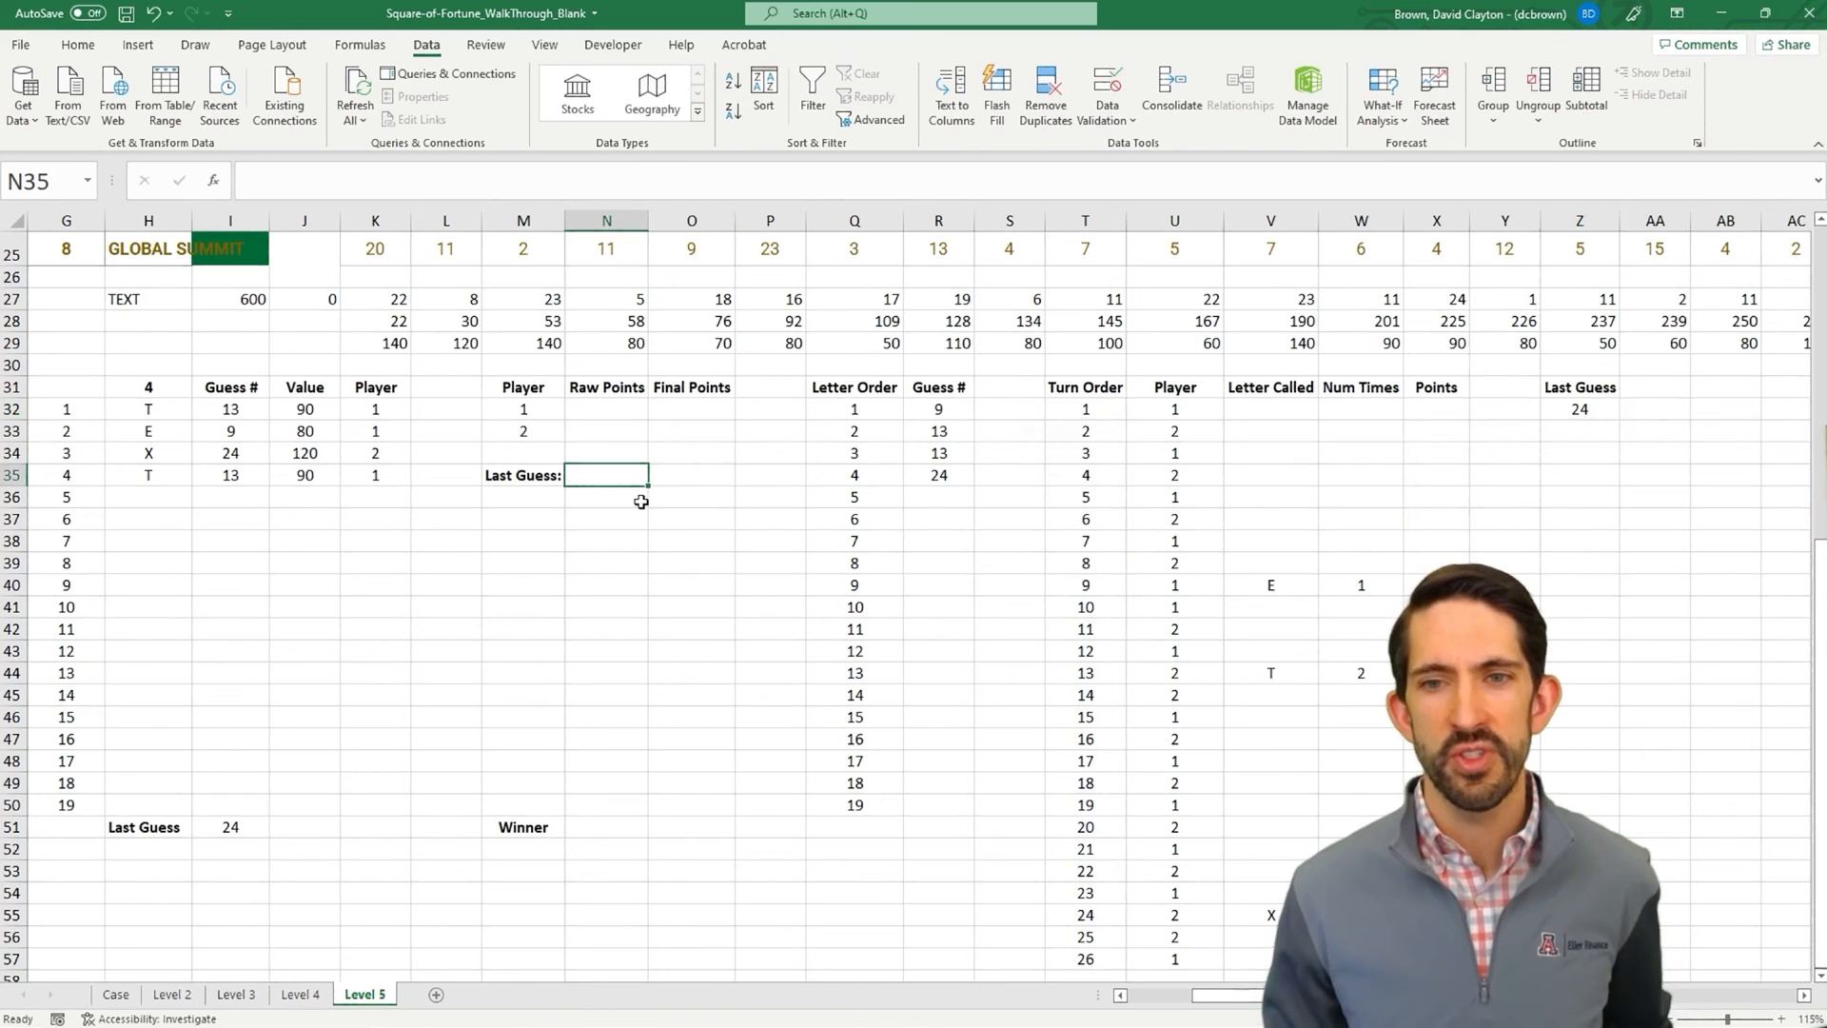
type("=")
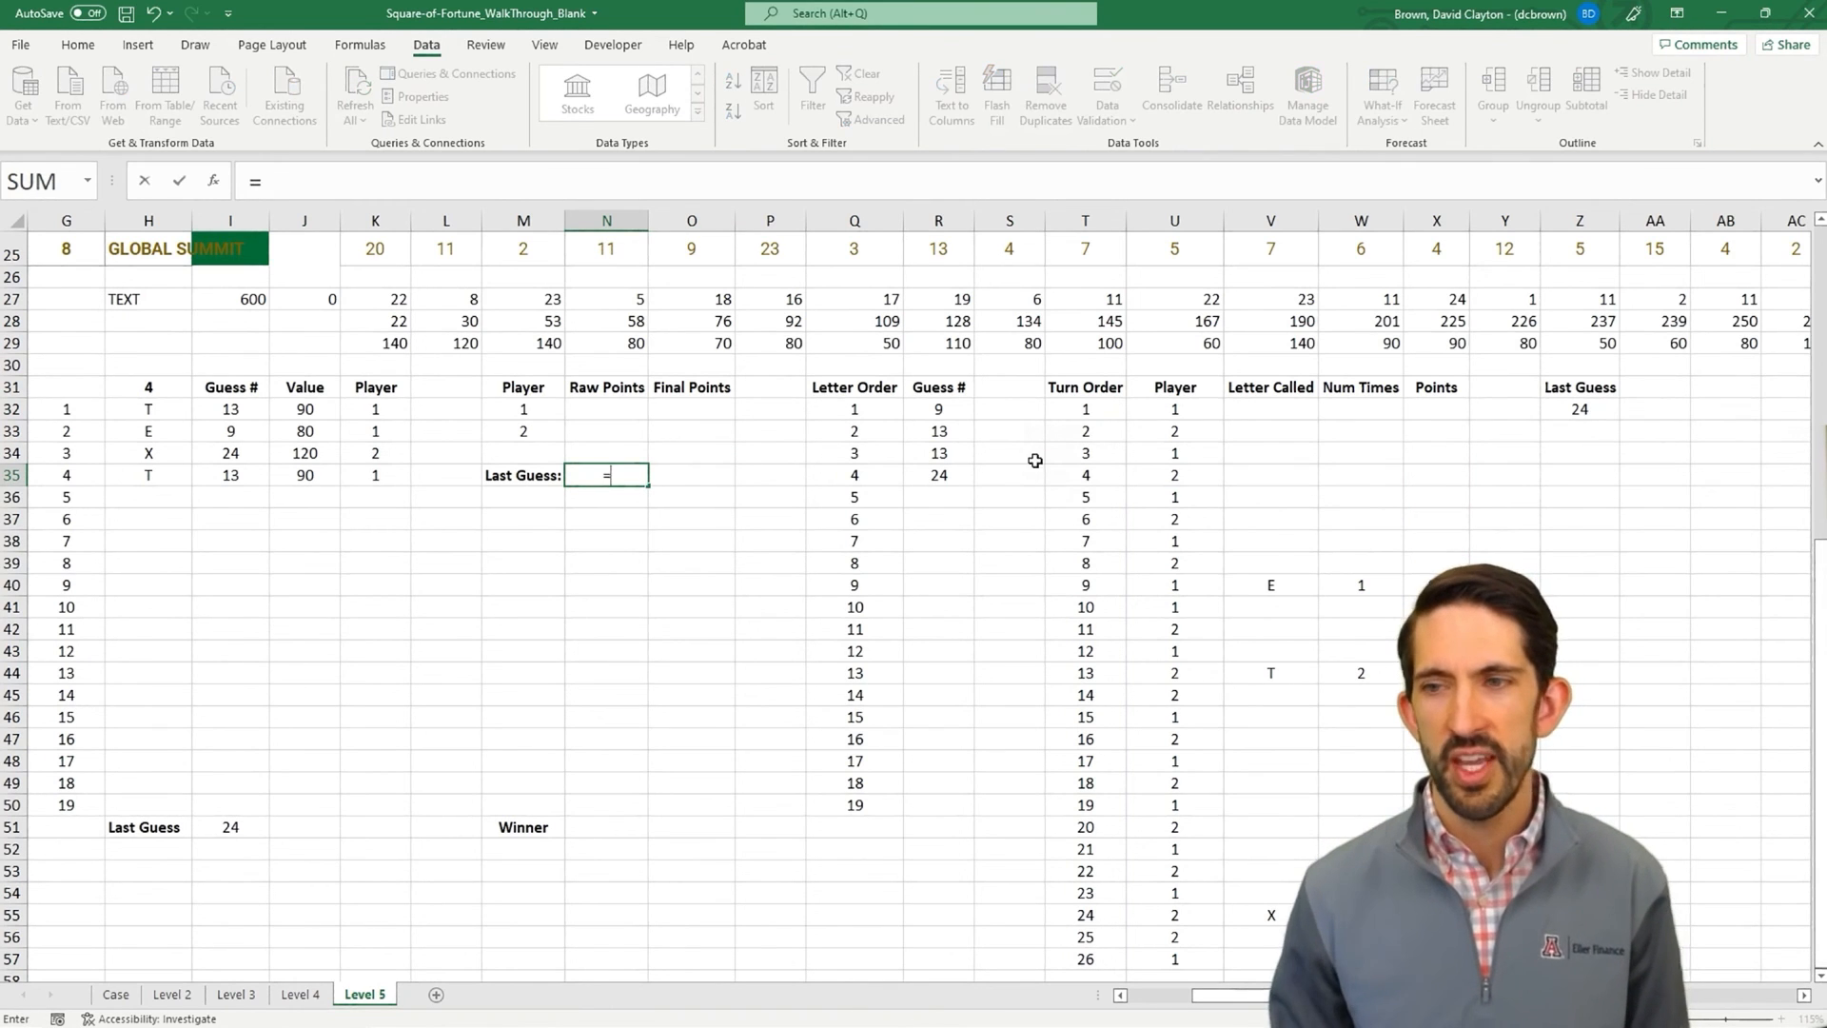
left_click(1575, 407)
key("Return")
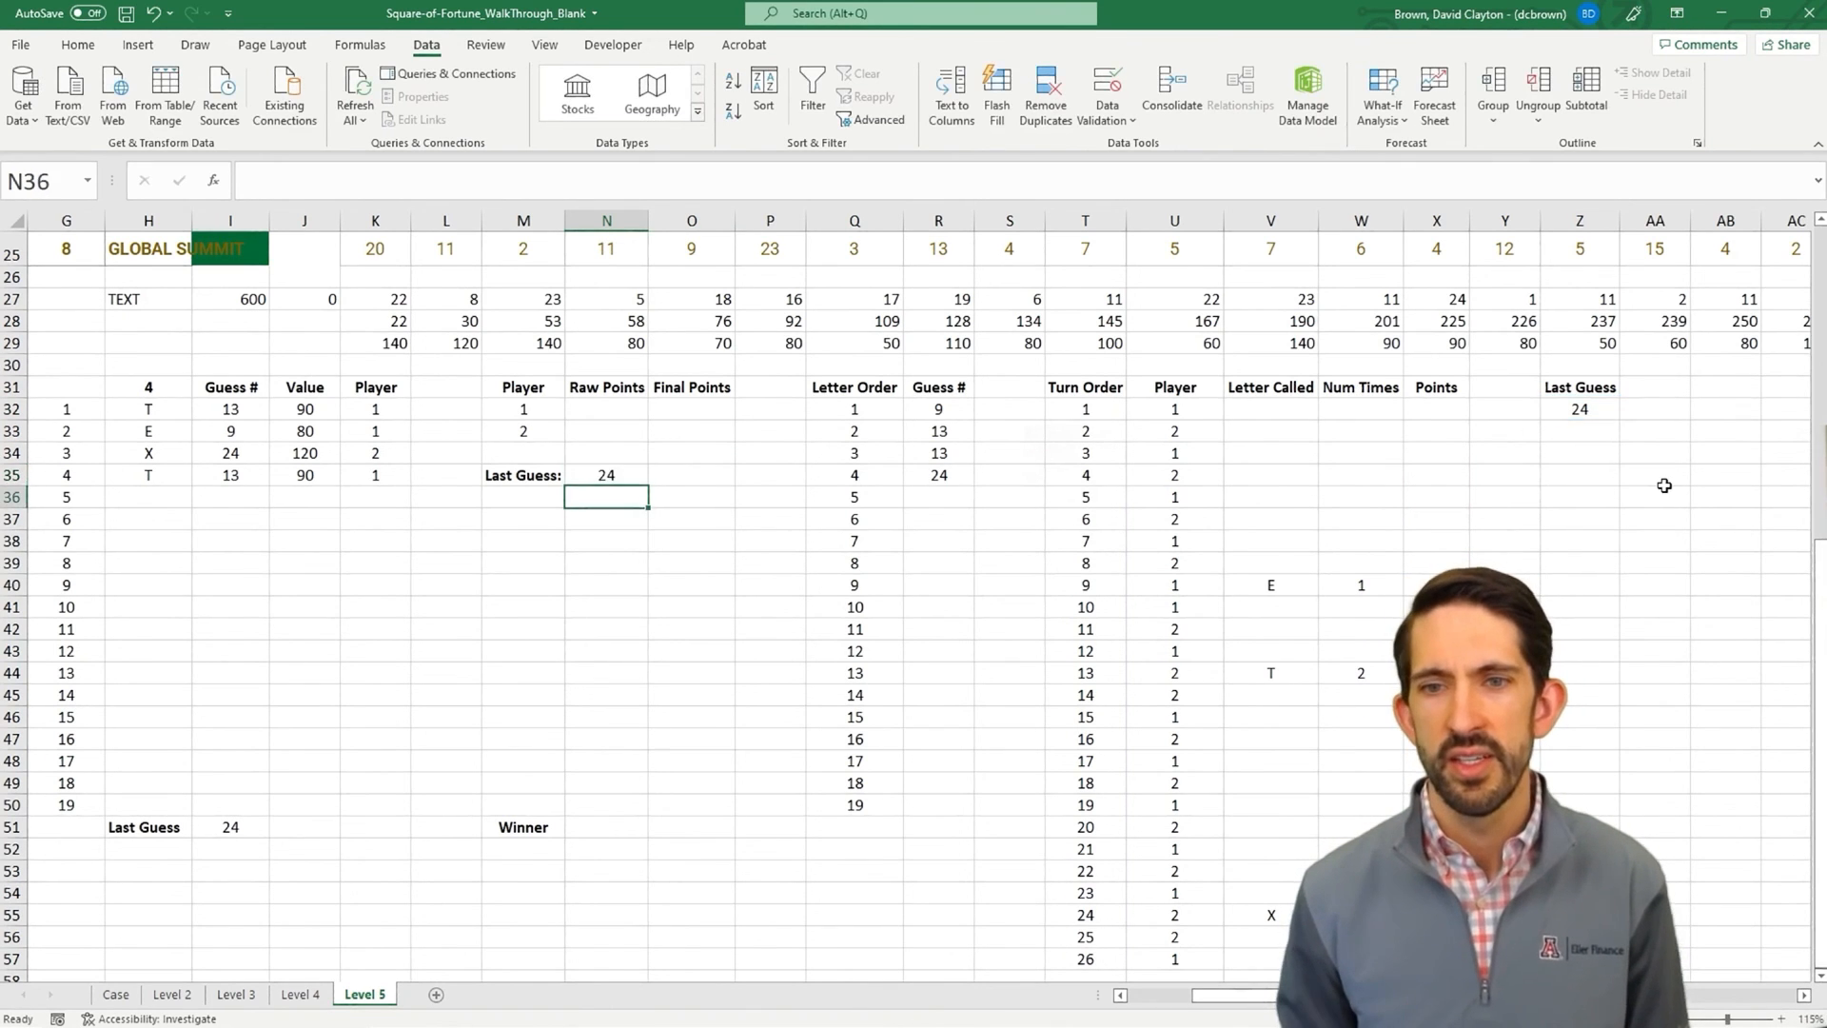
key("Up")
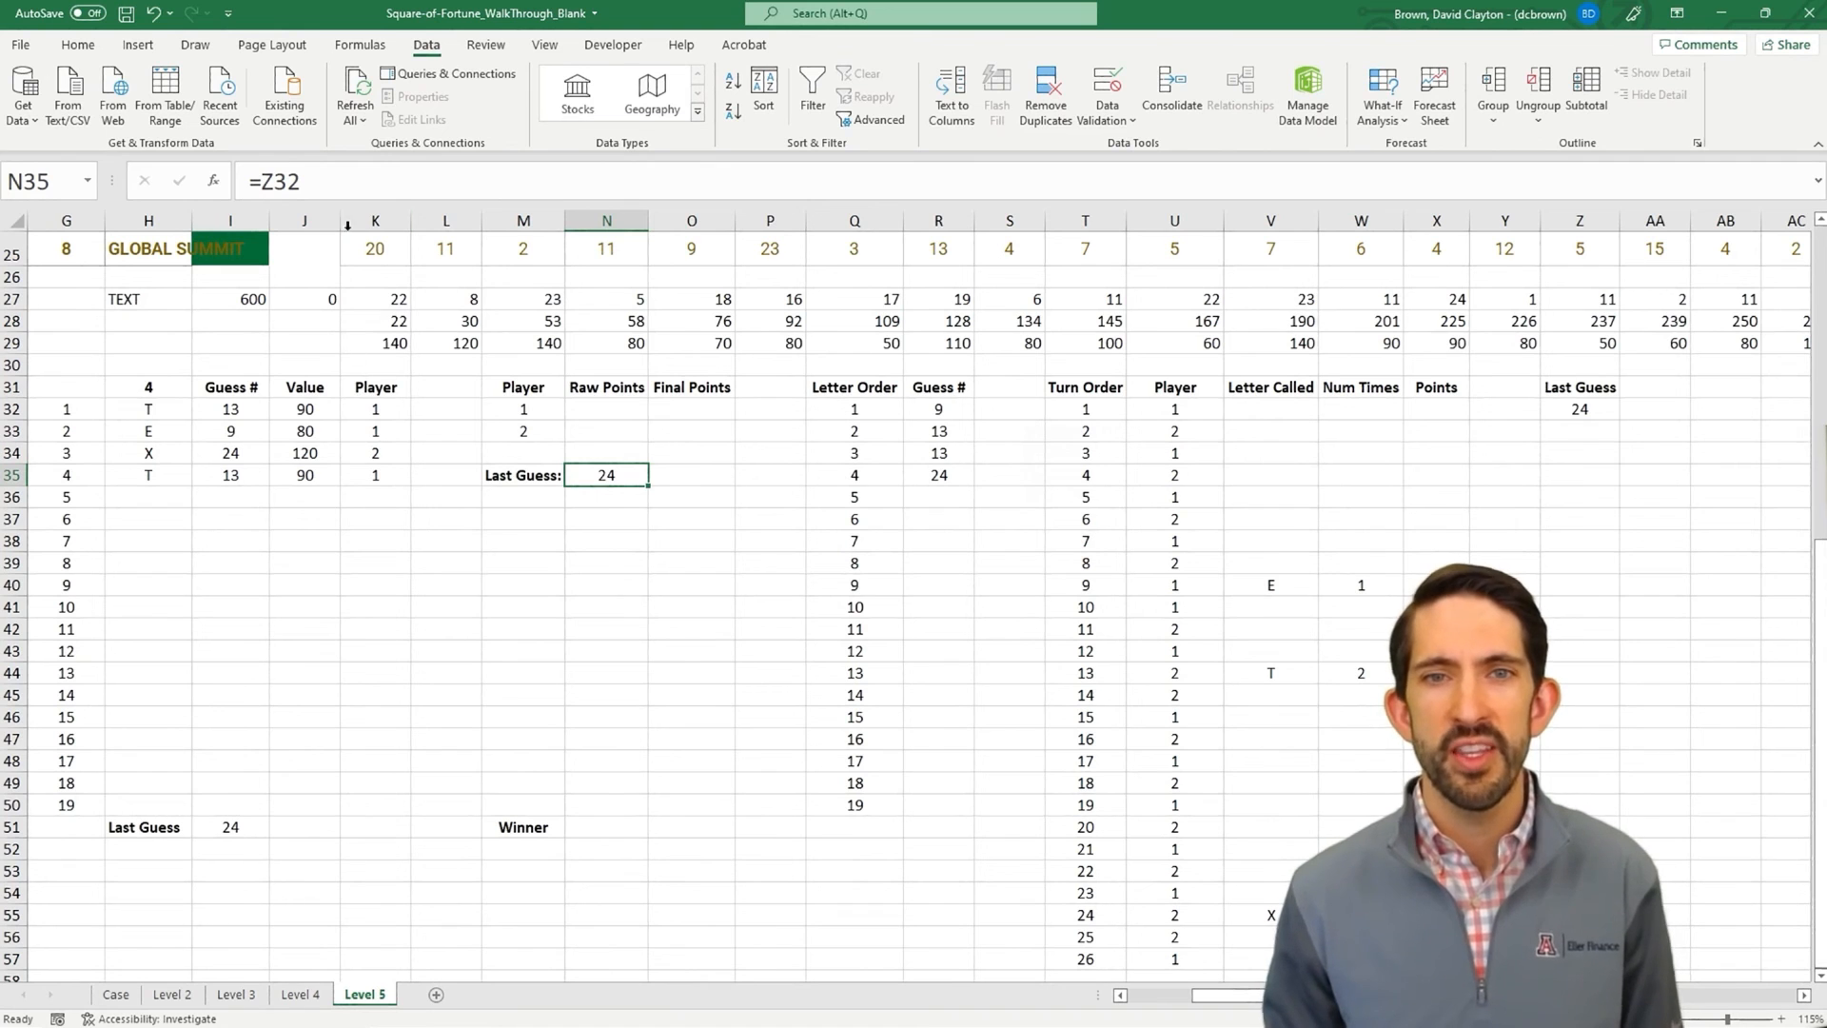
left_click(314, 180)
key("BackSpace")
key("BackSpace")
key("BackSpace")
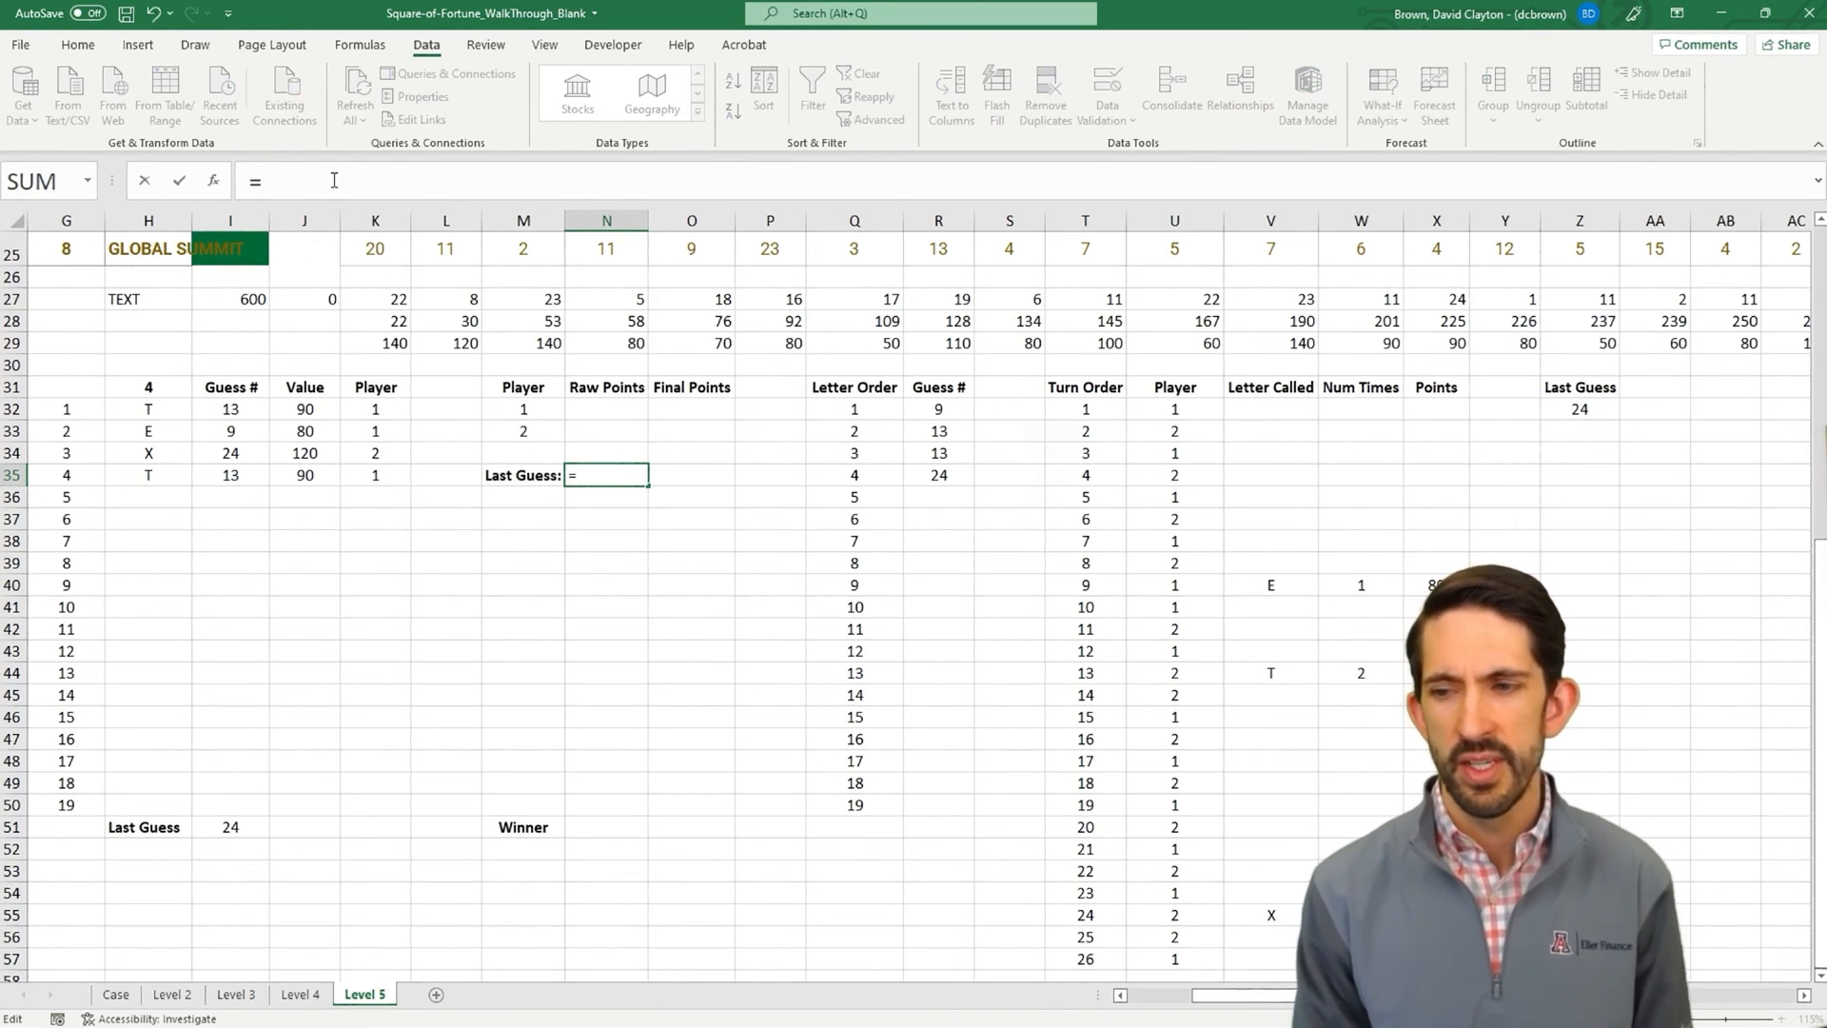
type("index(")
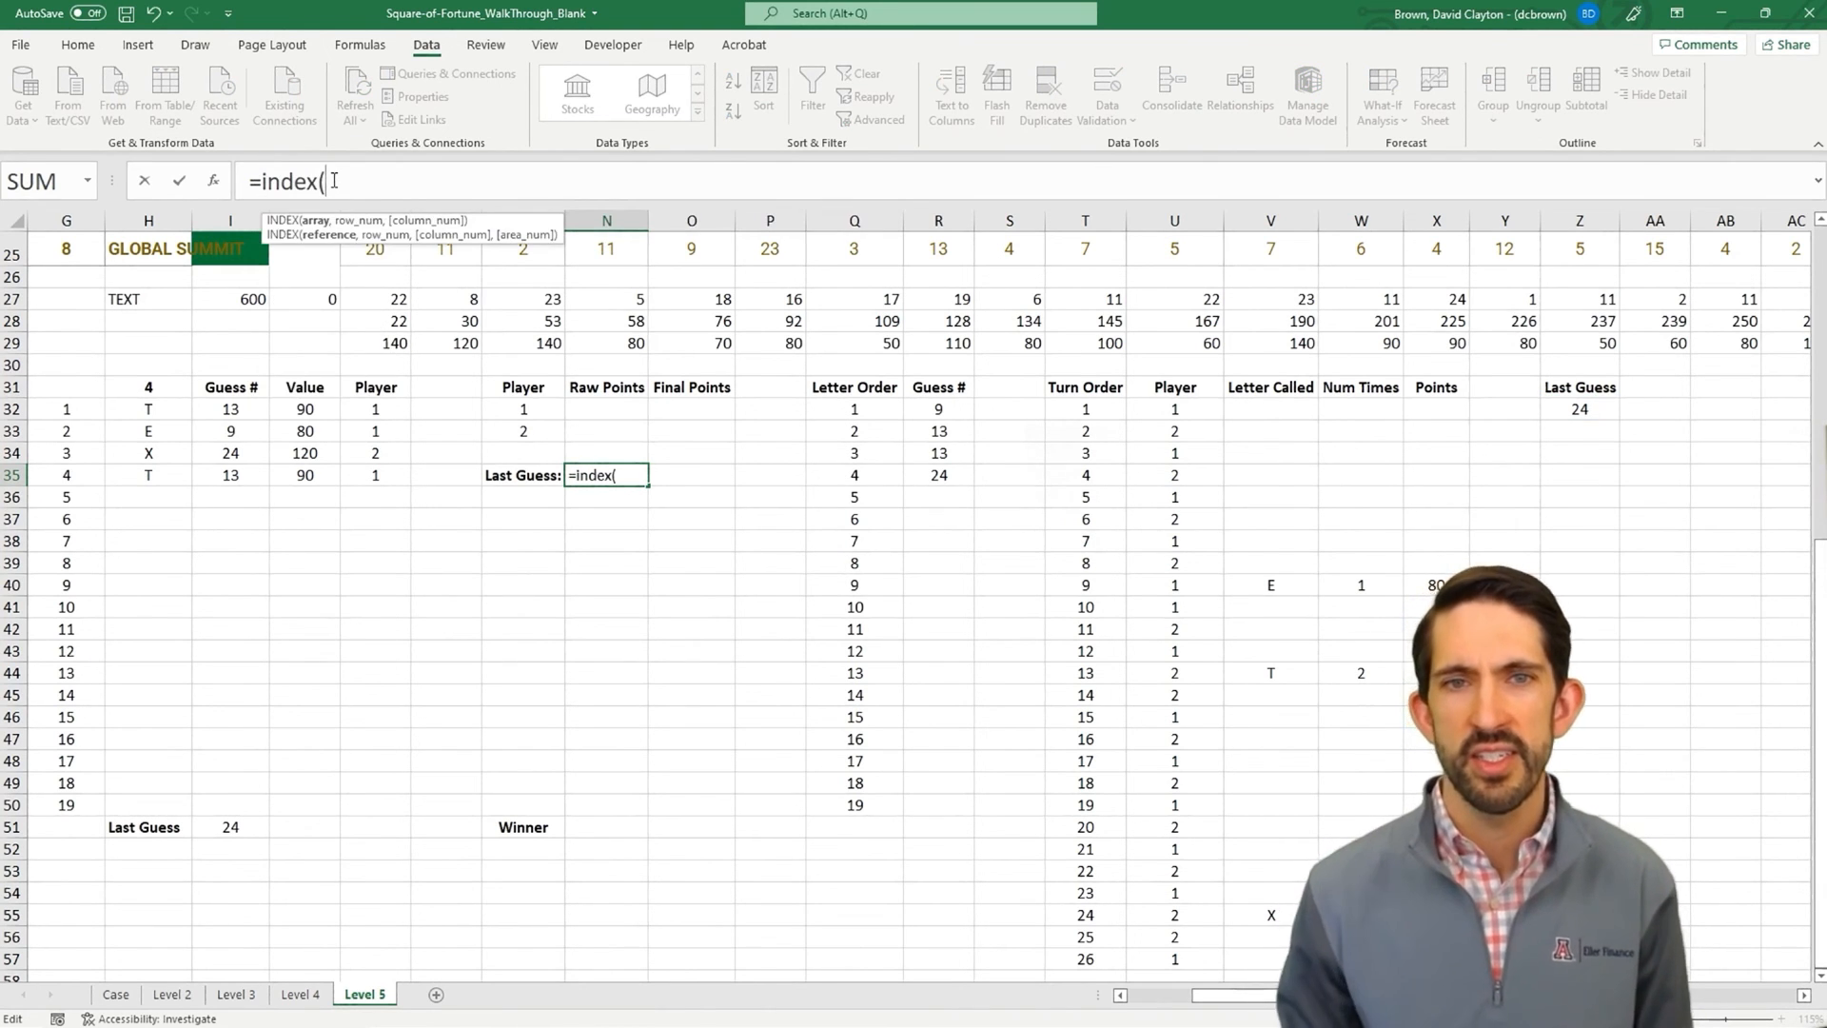
key("BackSpace")
key("BackSpace")
key("BackSpace")
key("BackSpace")
key("BackSpace")
- Replace the Last Guess formula in N35 with =XLOOKUP(Z32,T32#,U32:U57) to return the player who made the last guess
type("xlookup(")
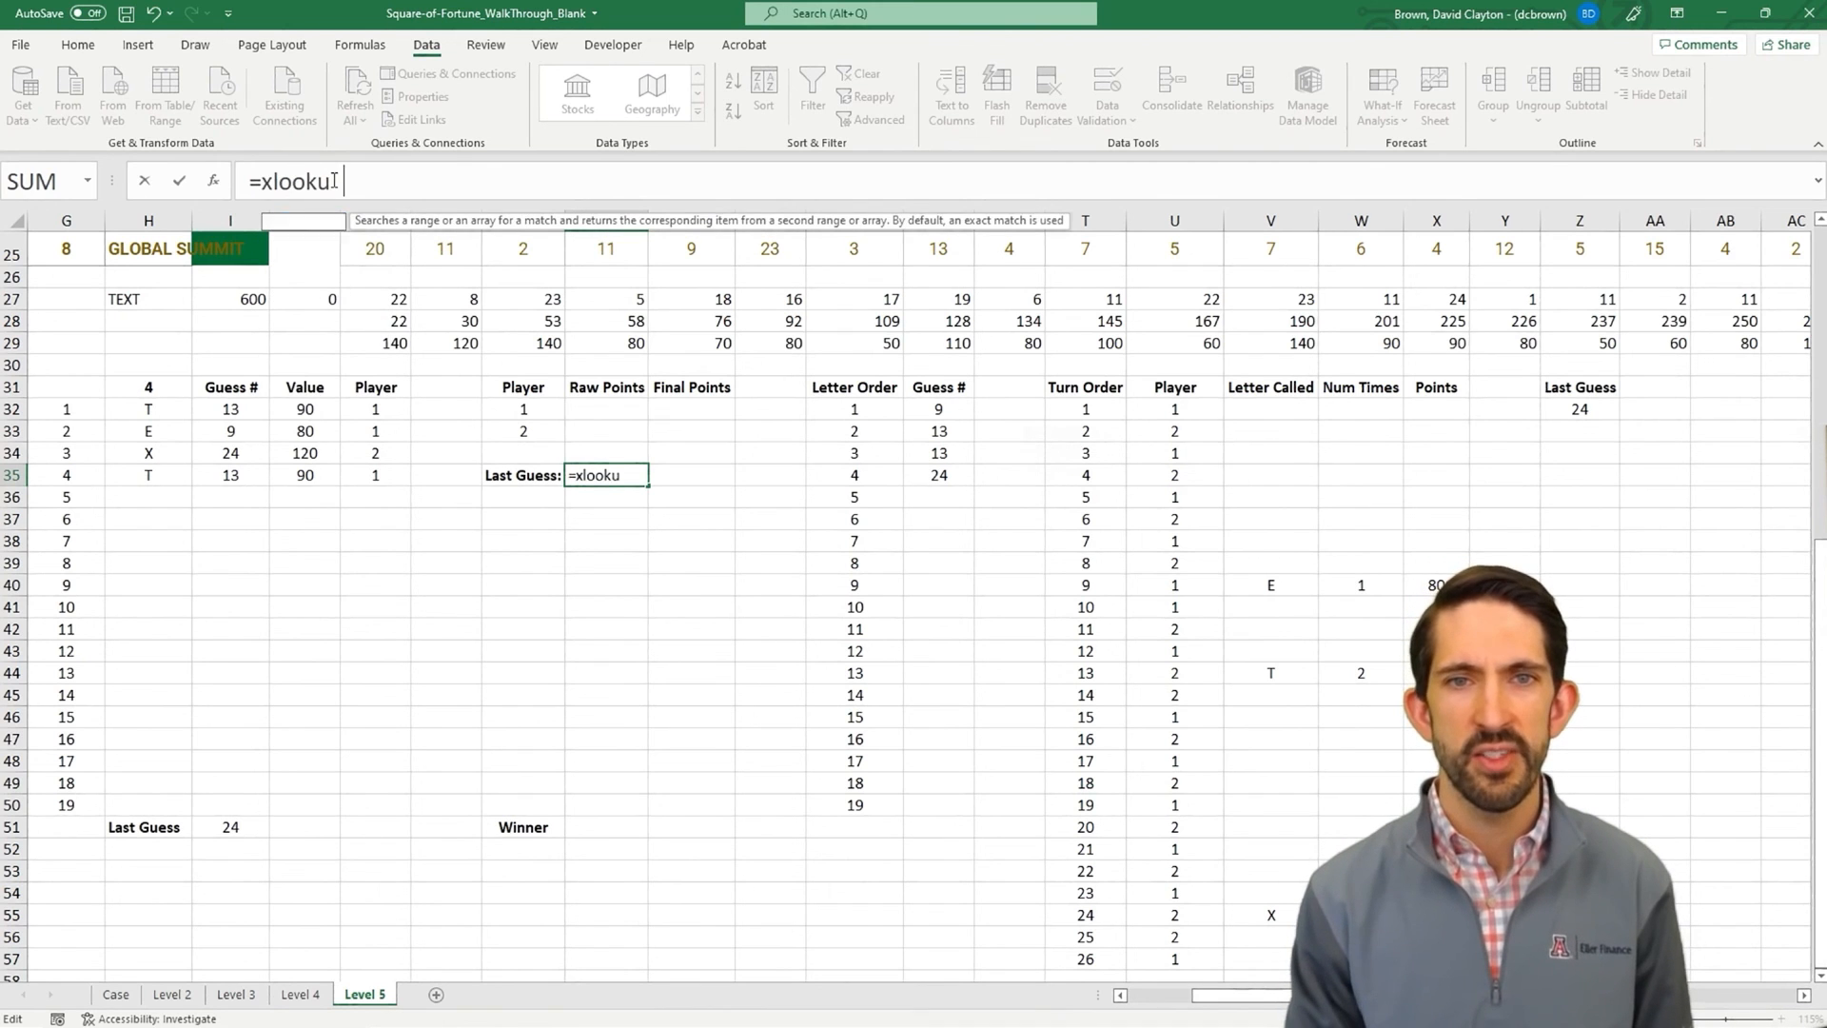
left_click(1181, 409)
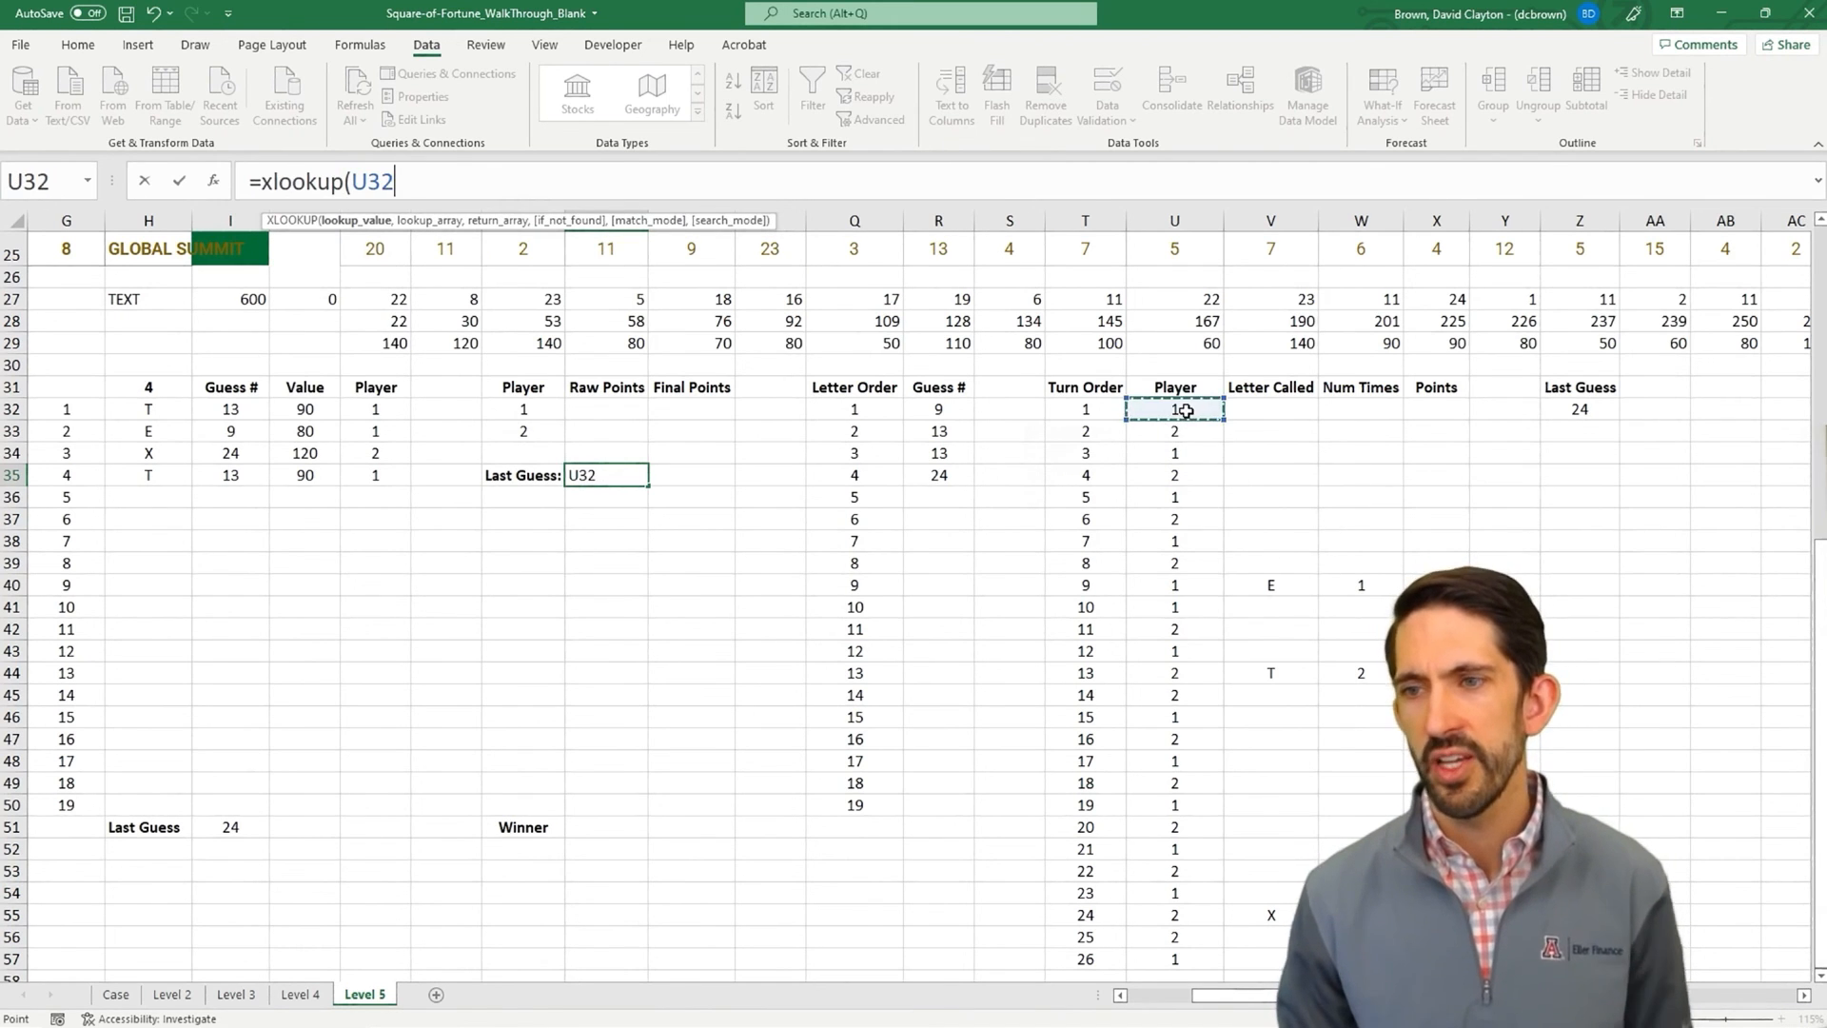
key("ctrl+shift+Down")
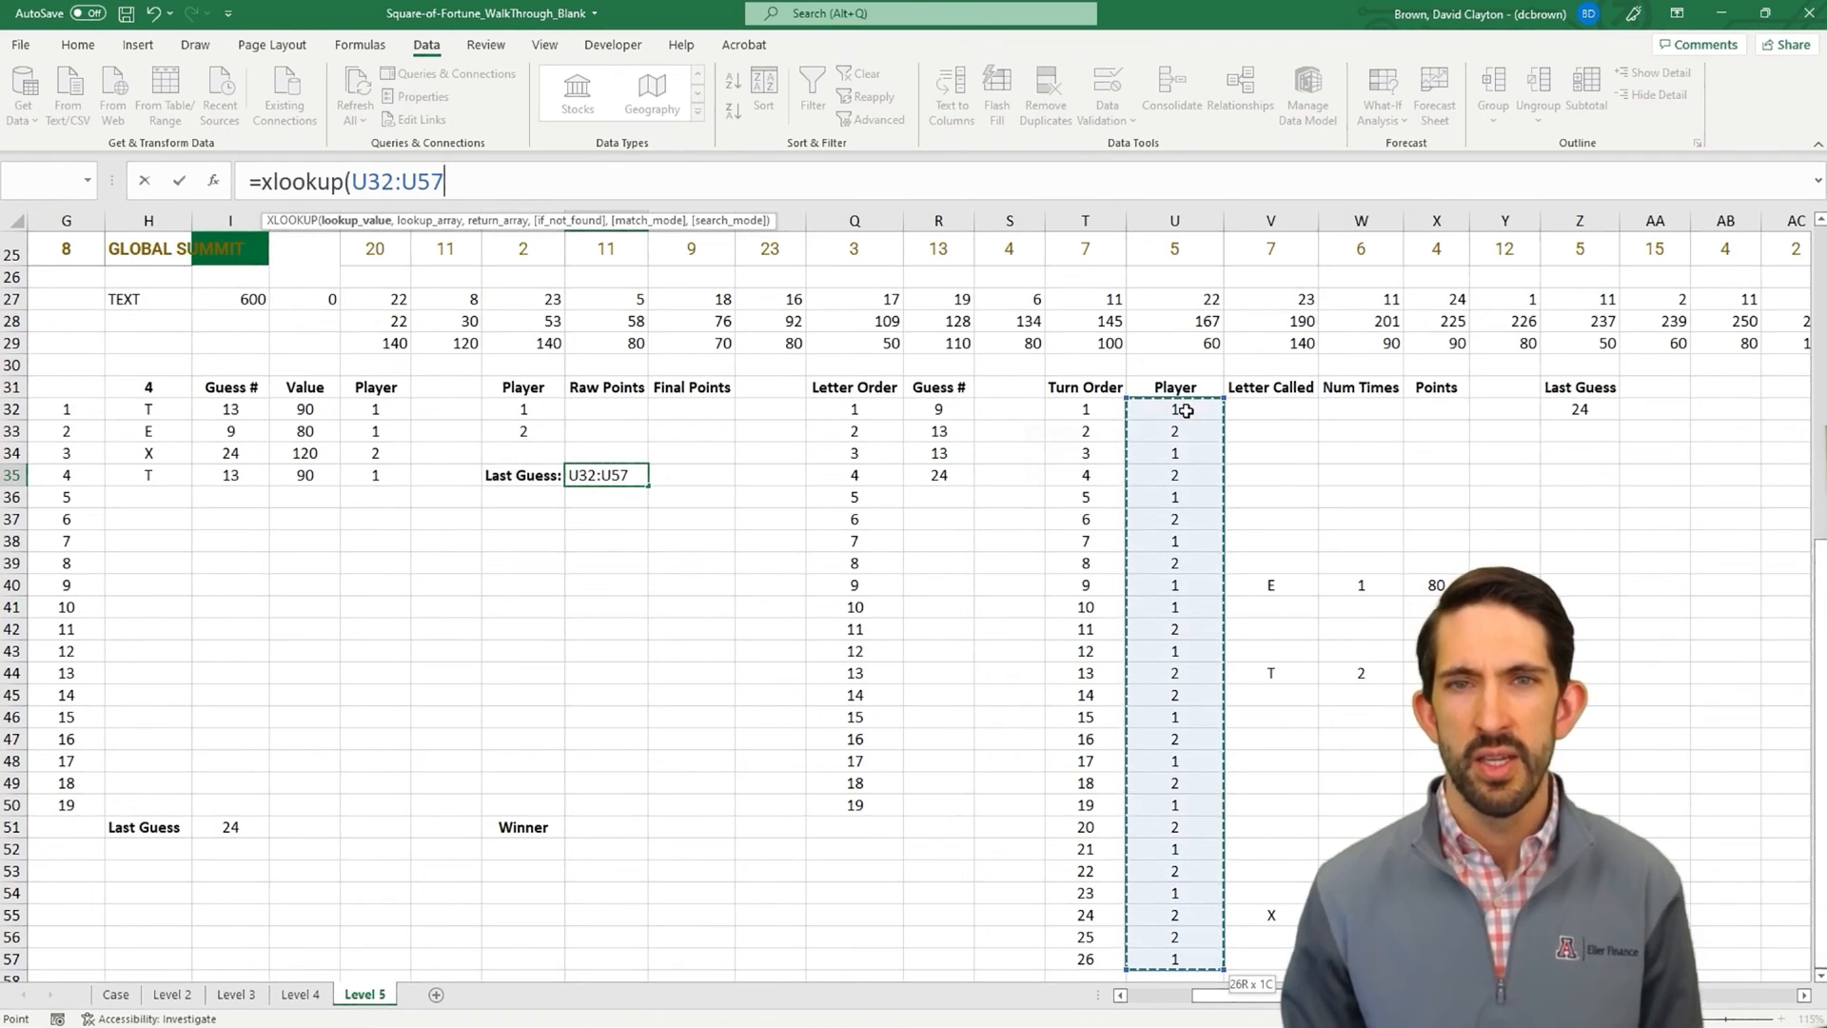
left_click(355, 182)
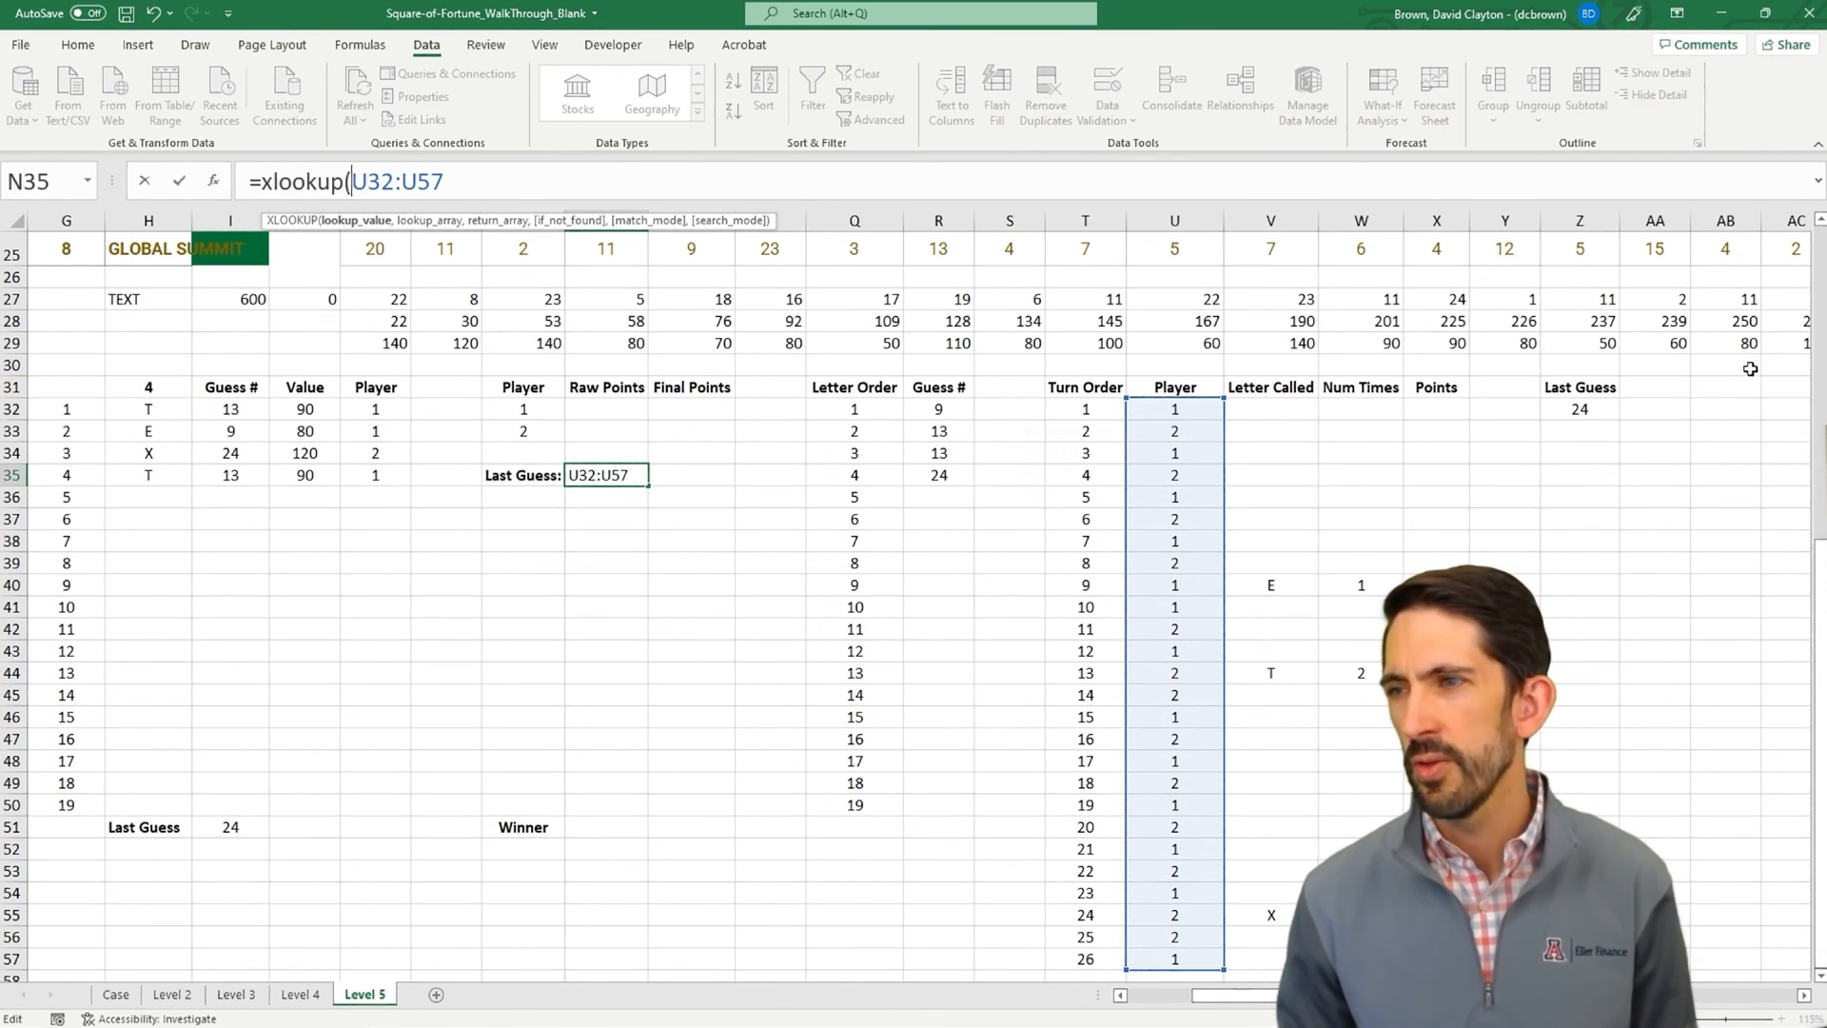
left_click(1599, 409)
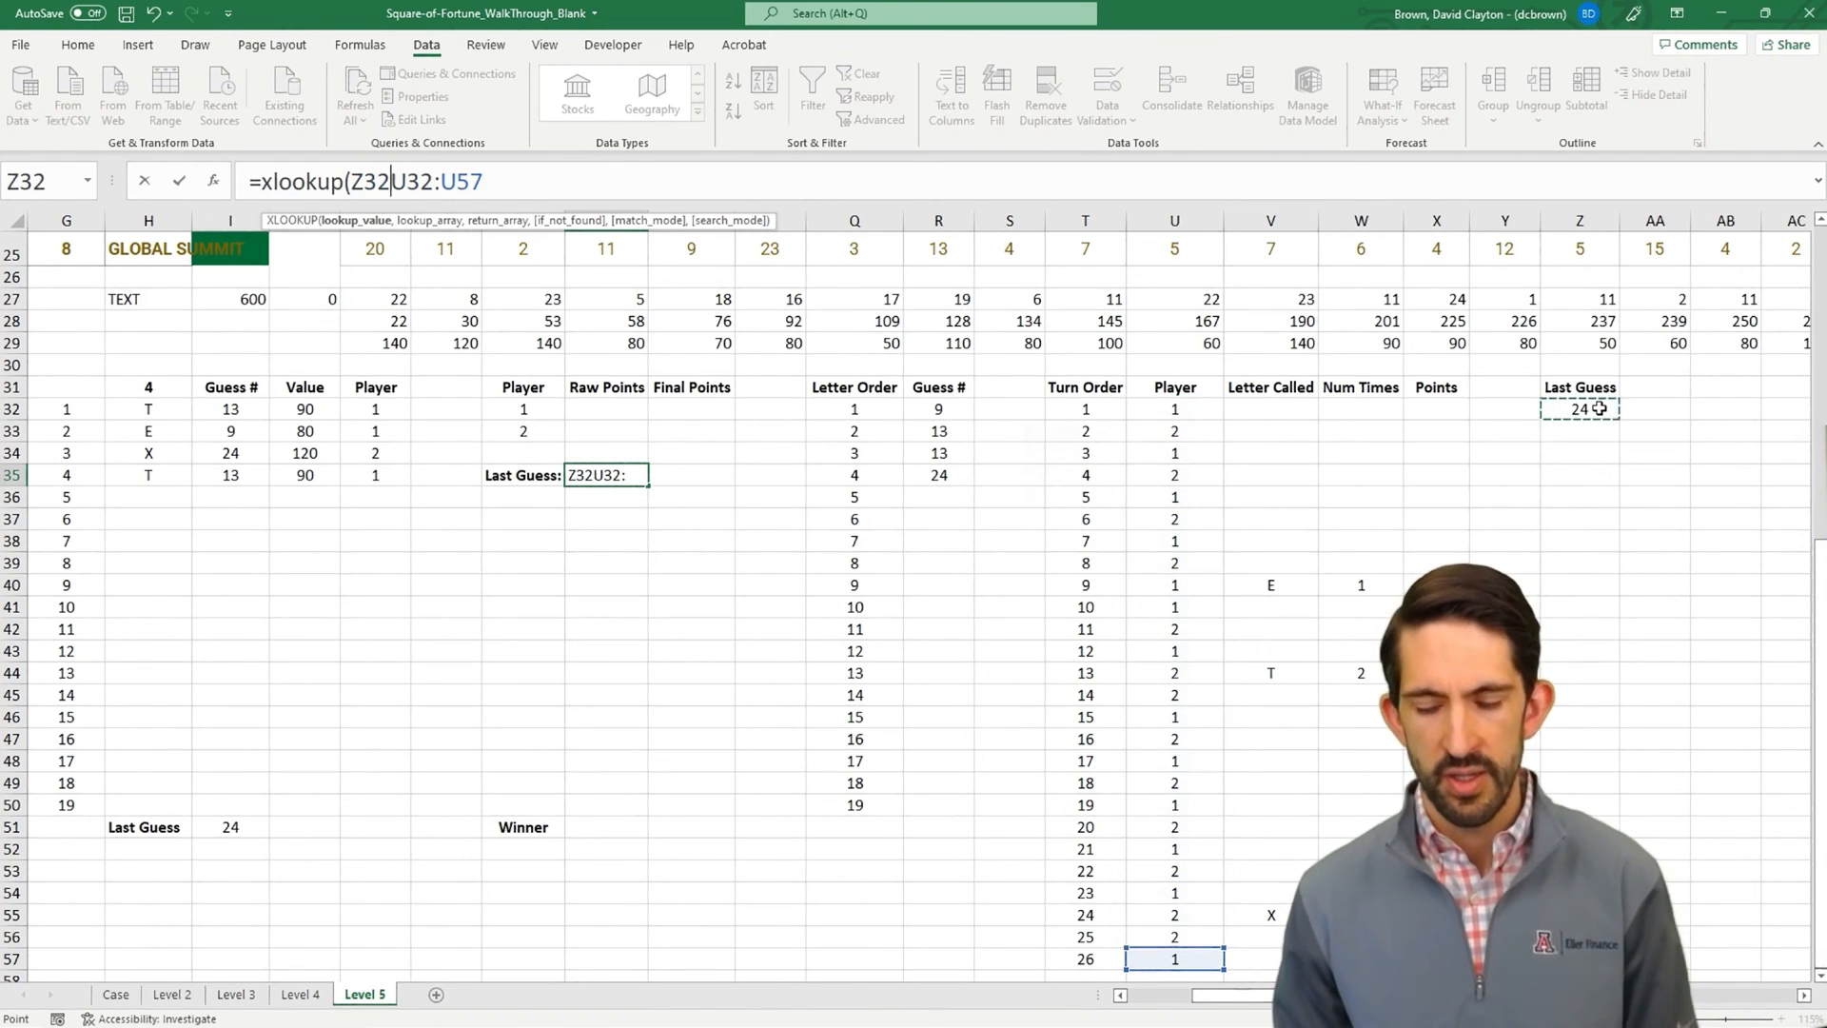
type(",")
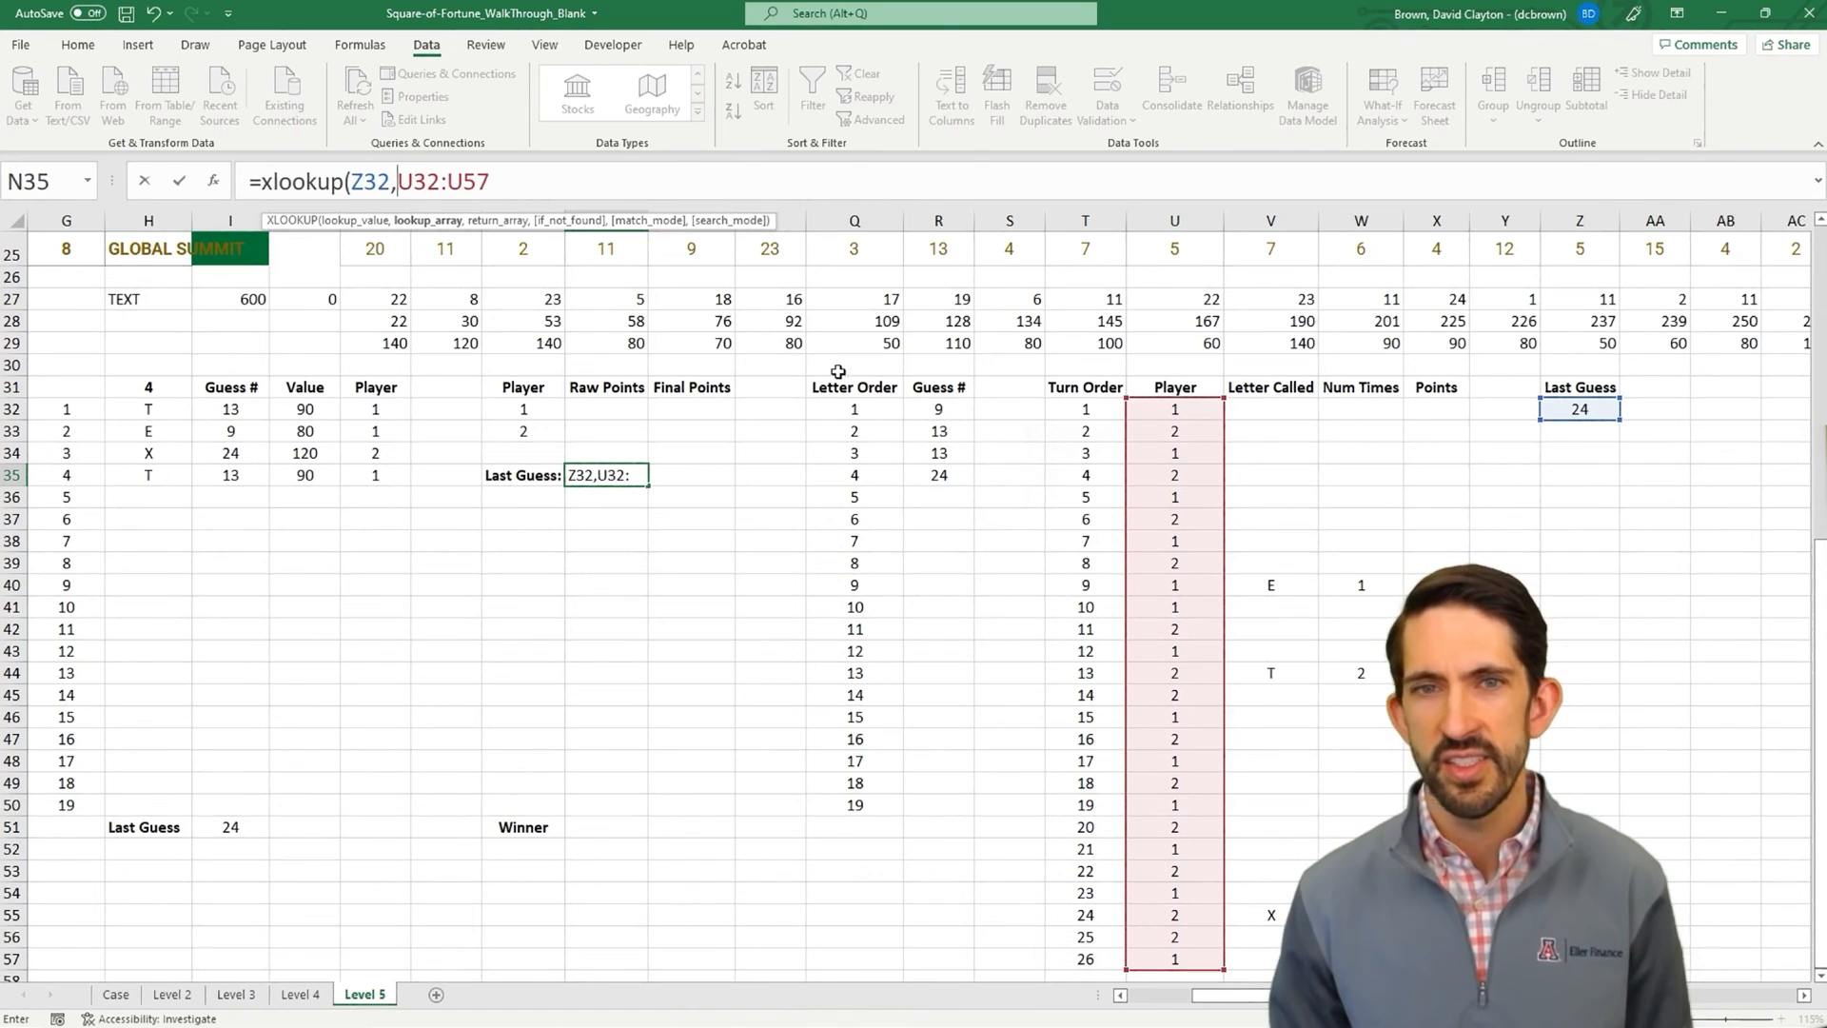
left_click_drag(1080, 409, 1083, 958)
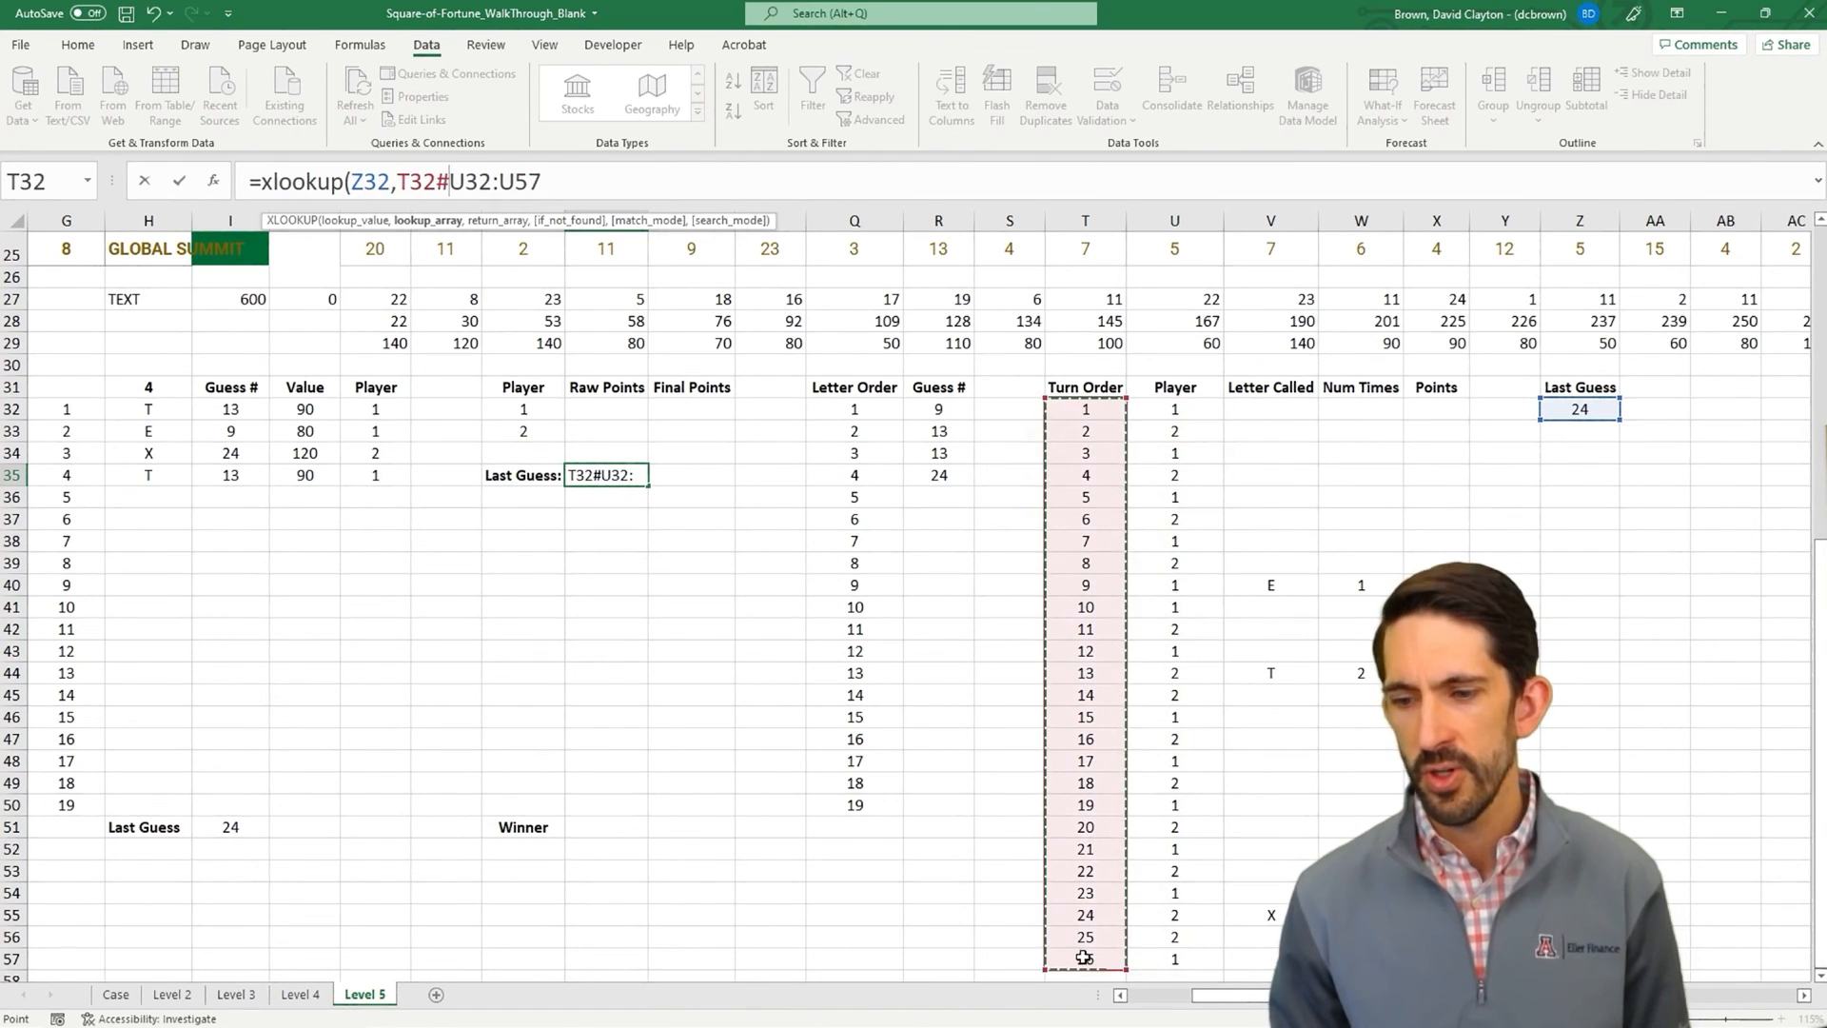
type(",")
left_click(563, 180)
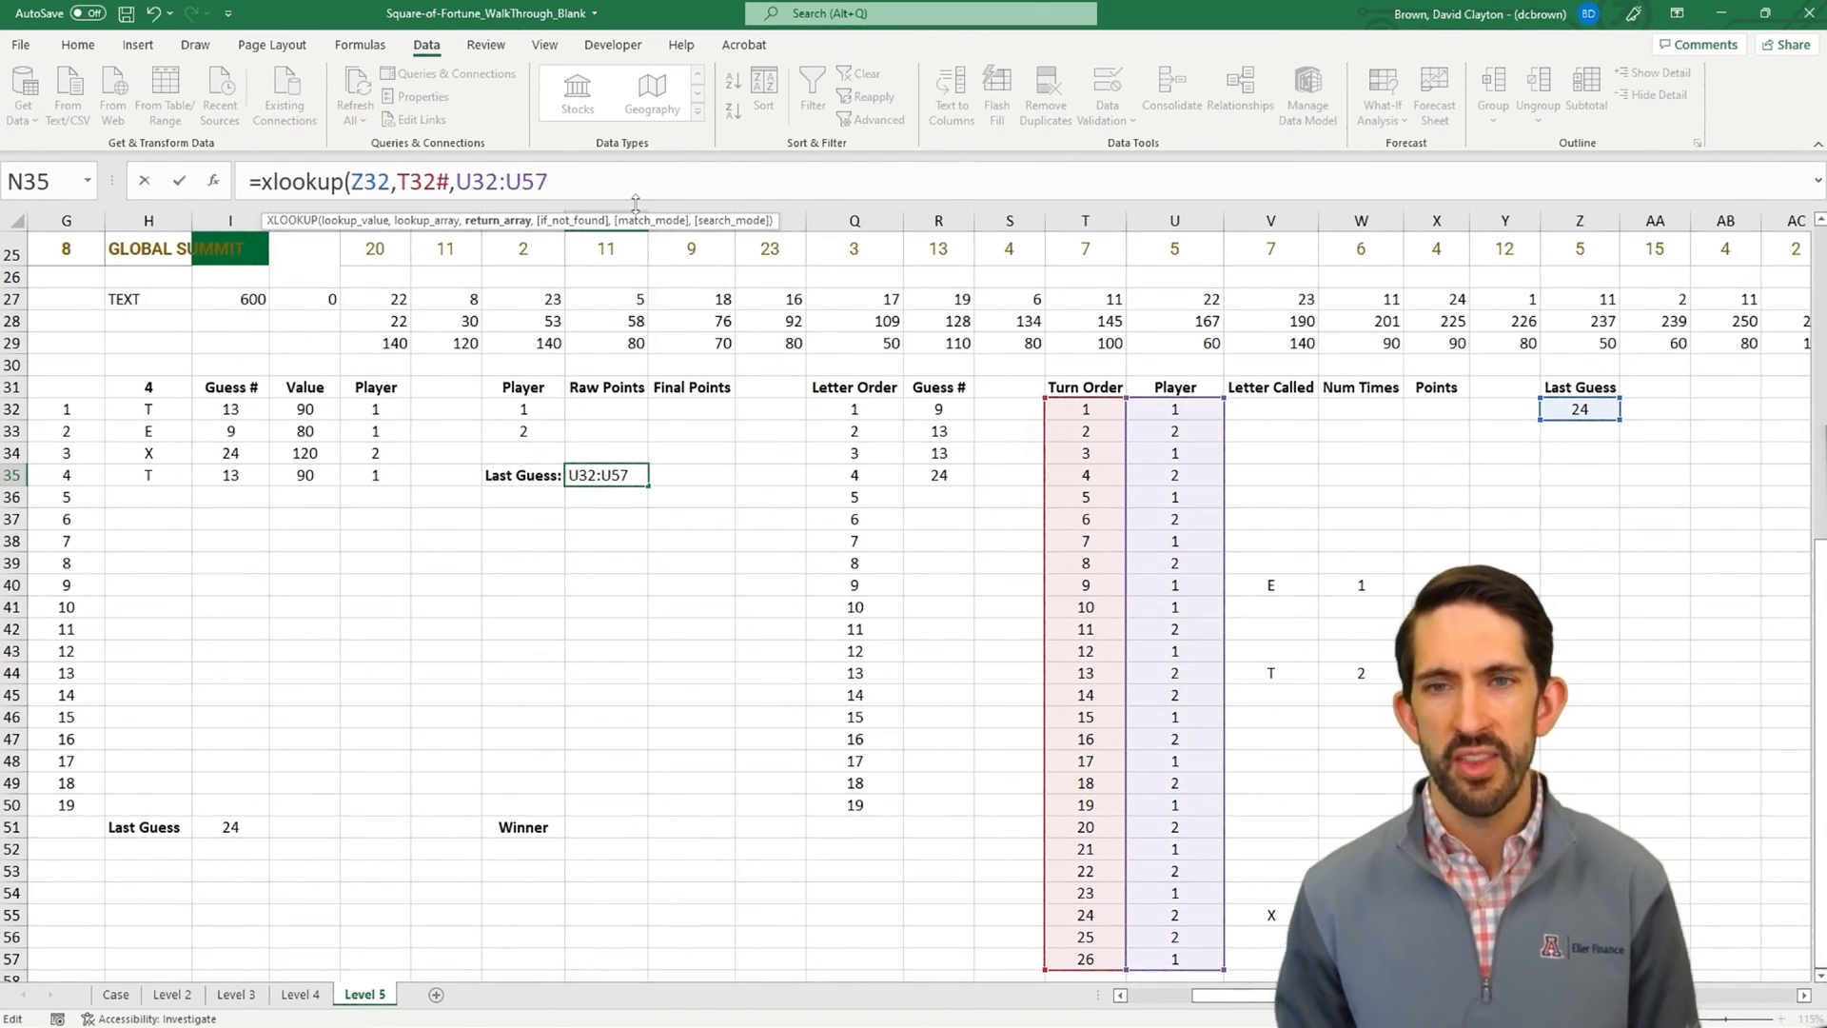
key("Return")
key("Up")
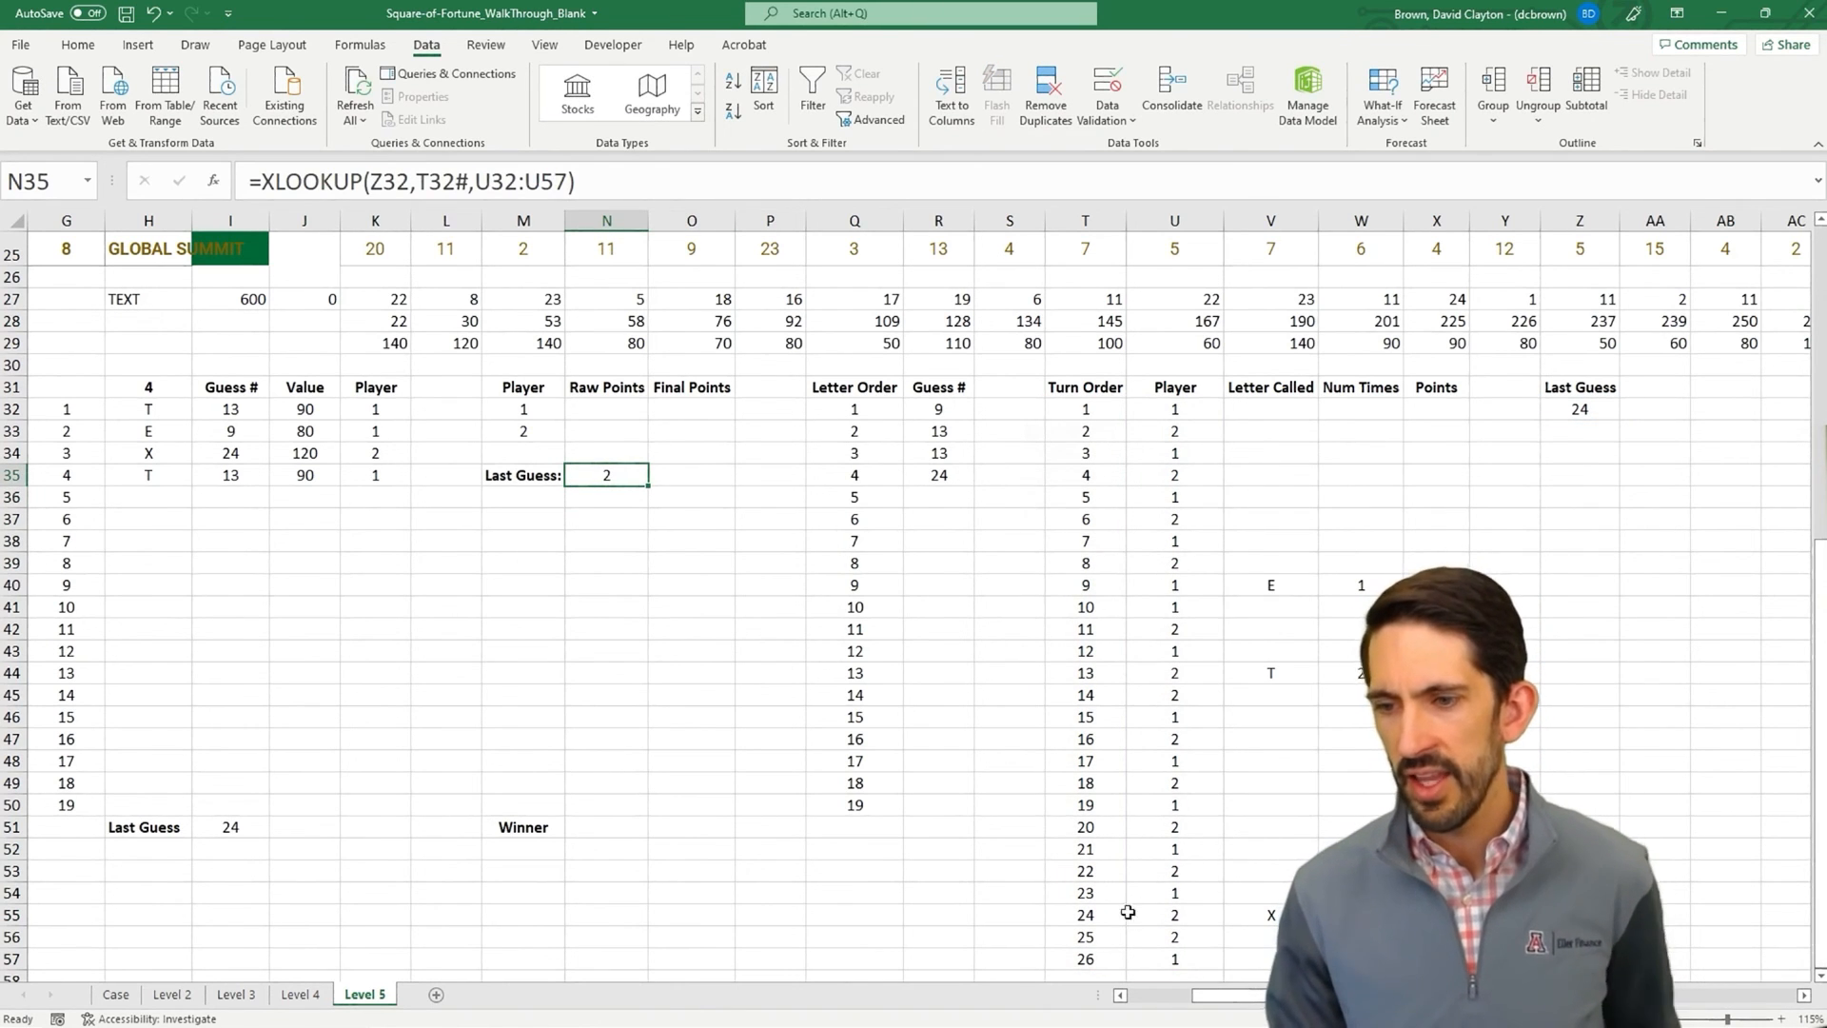
left_click_drag(1104, 916, 1163, 915)
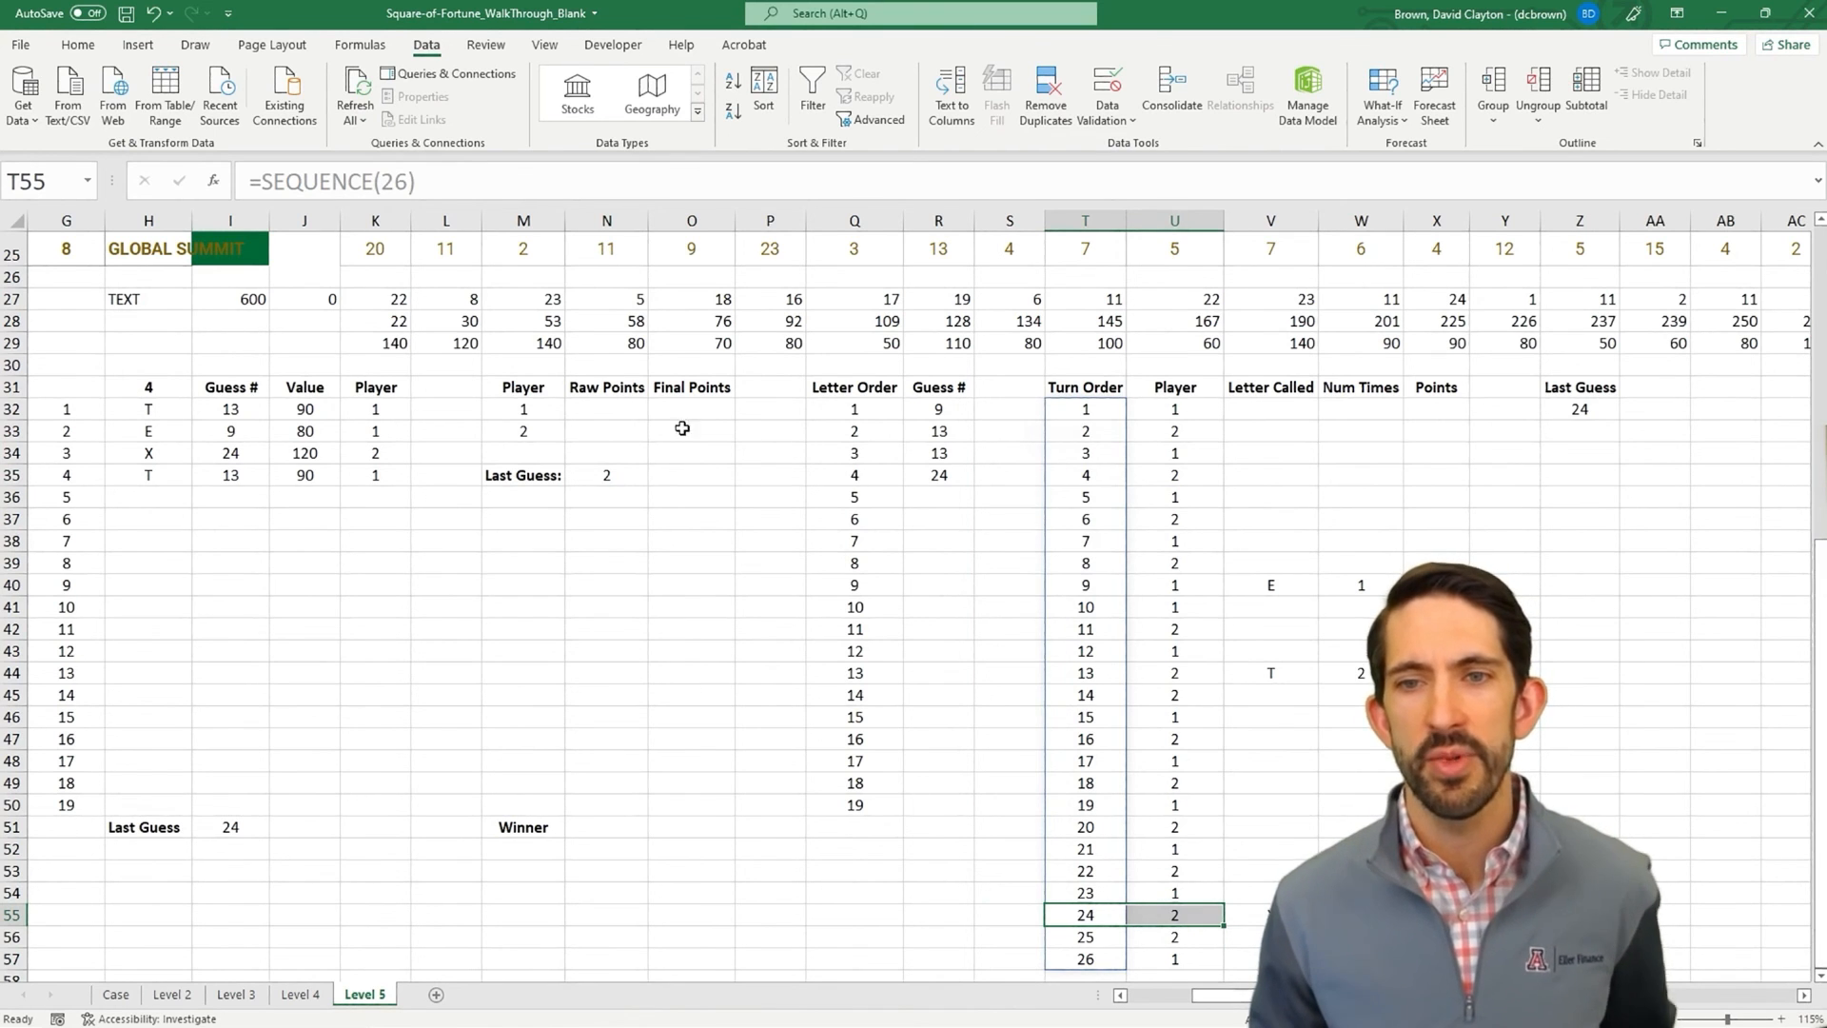
- Enter =SUMIFS($X$32:$X$57,$U$32:$U$57,M32) in N32 to total player 1's raw points
left_click(626, 408)
type("=sumifs(")
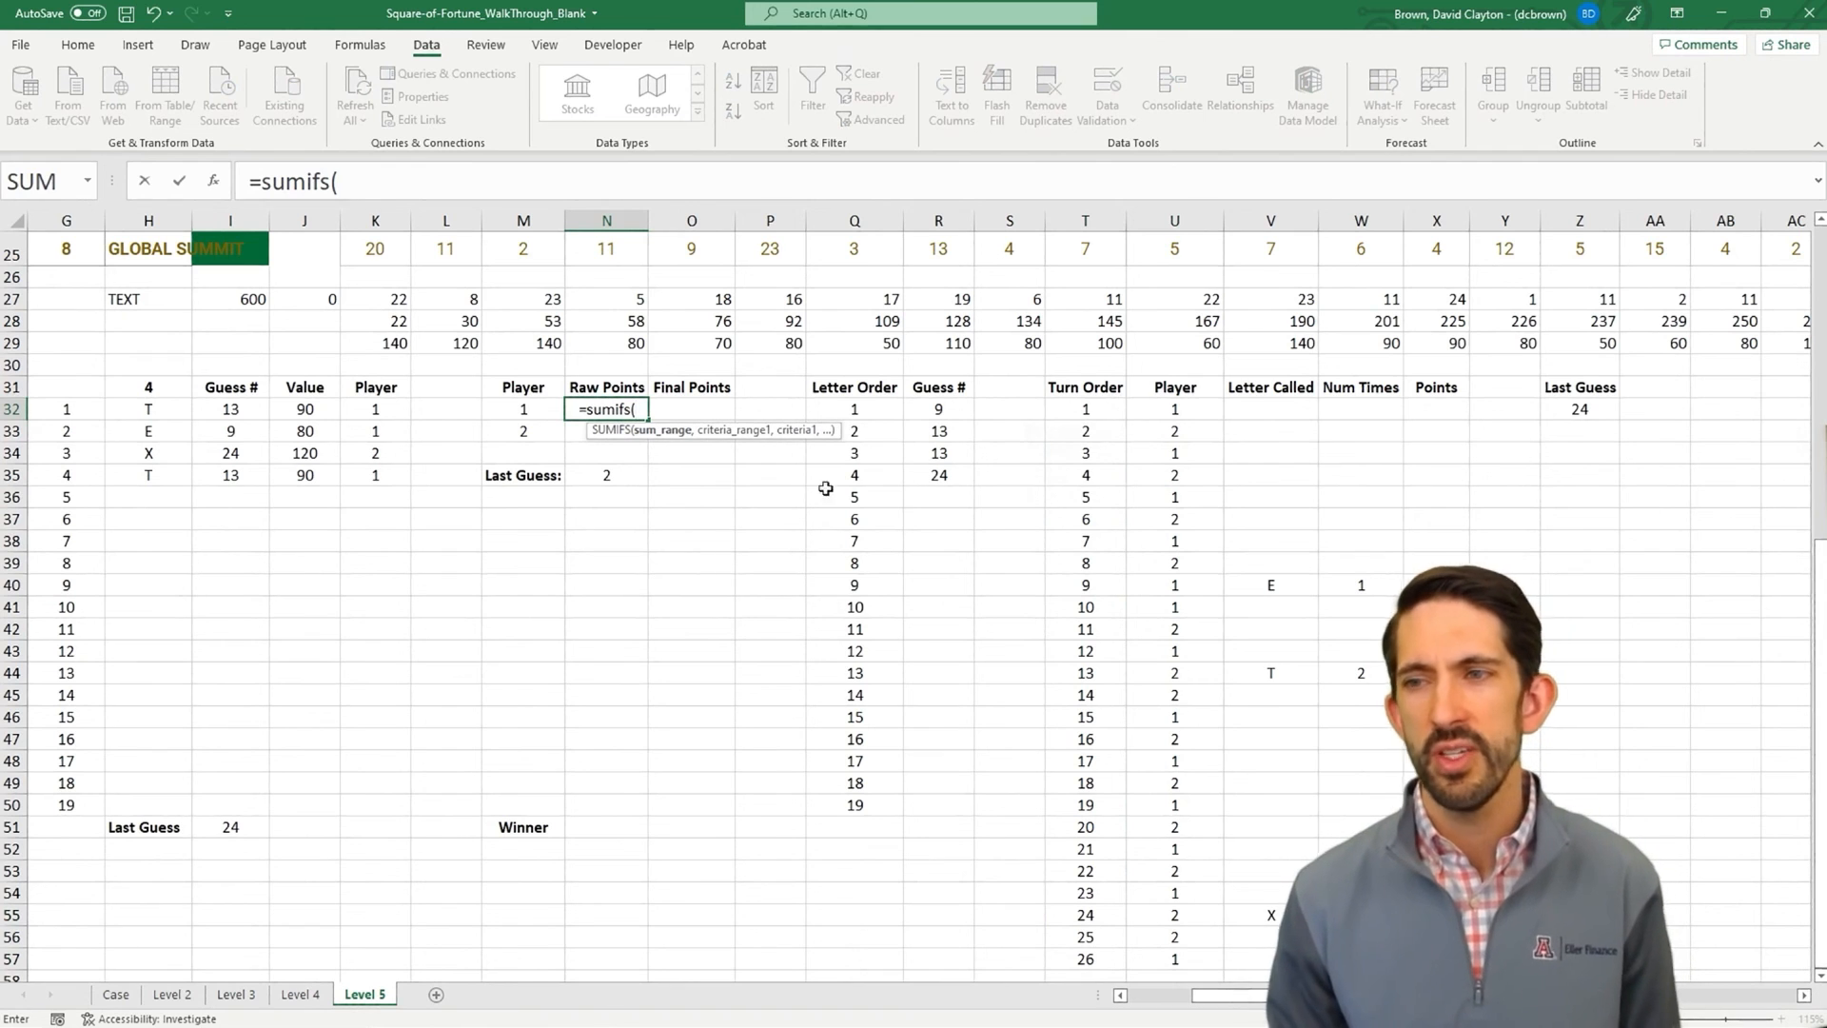
left_click(1439, 409)
key("ctrl+shift+Down")
key("F4")
type(",")
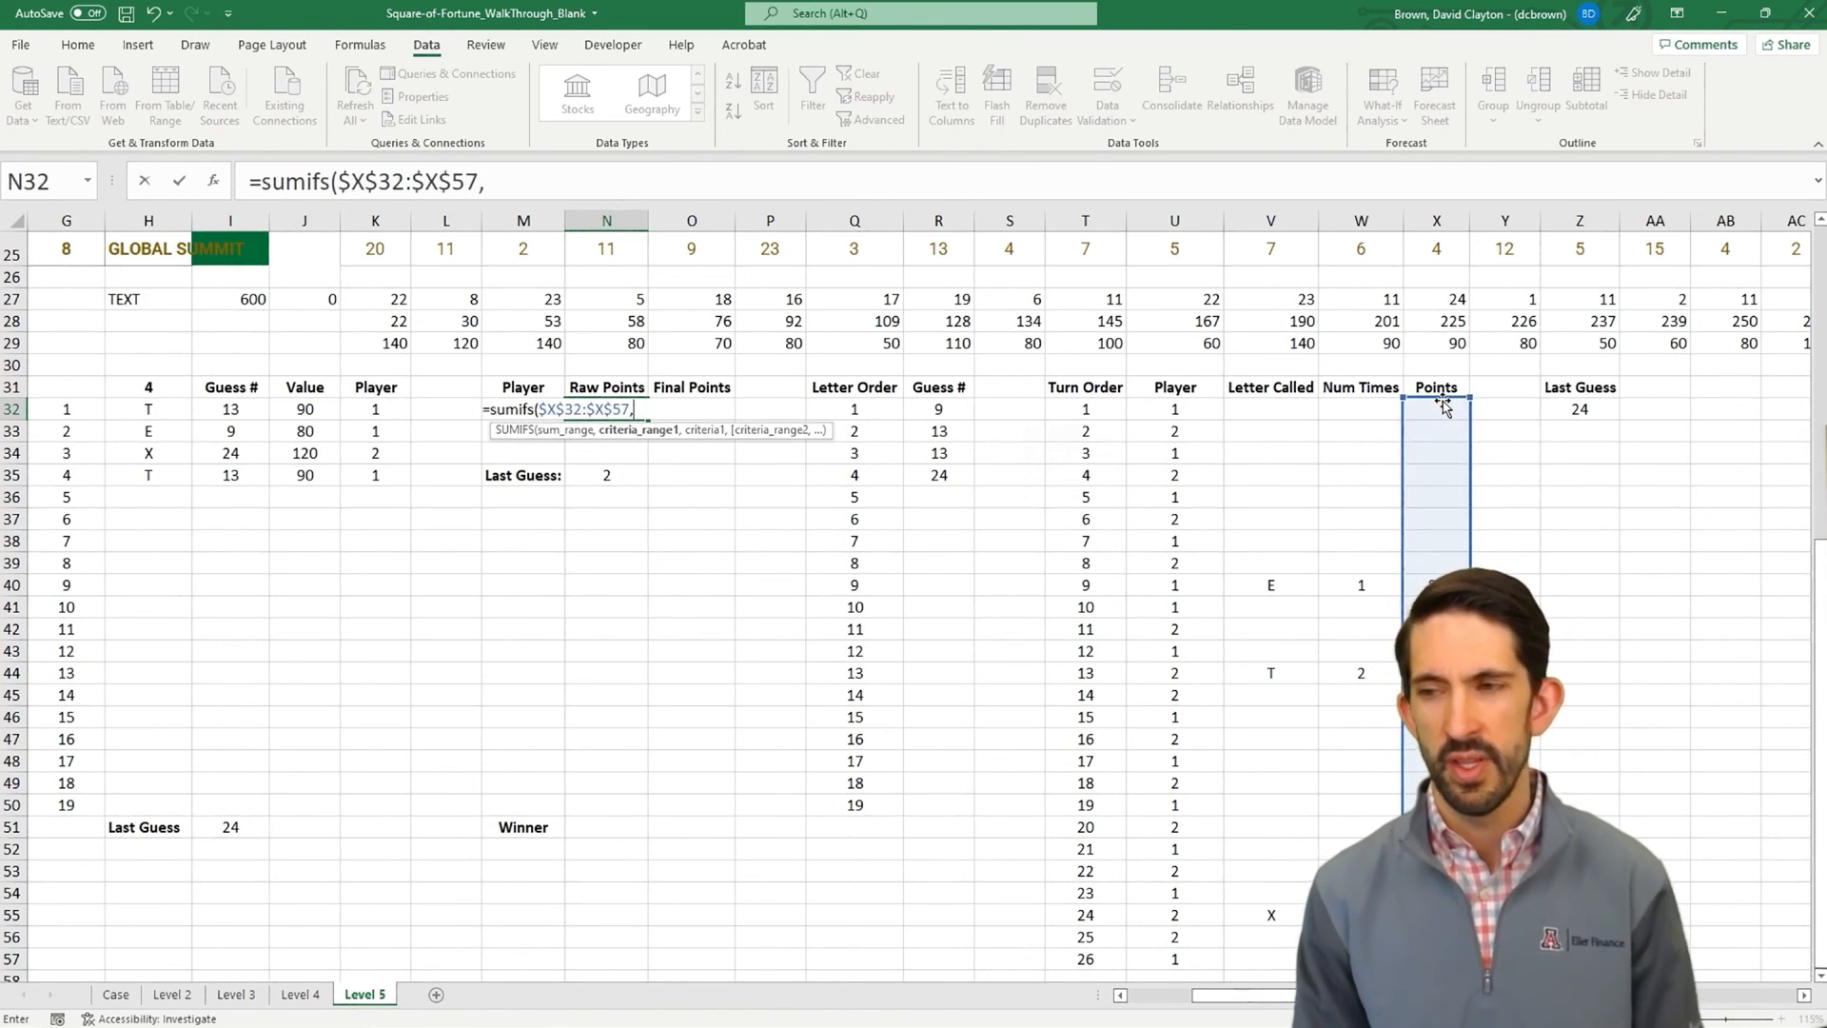
left_click(1177, 408)
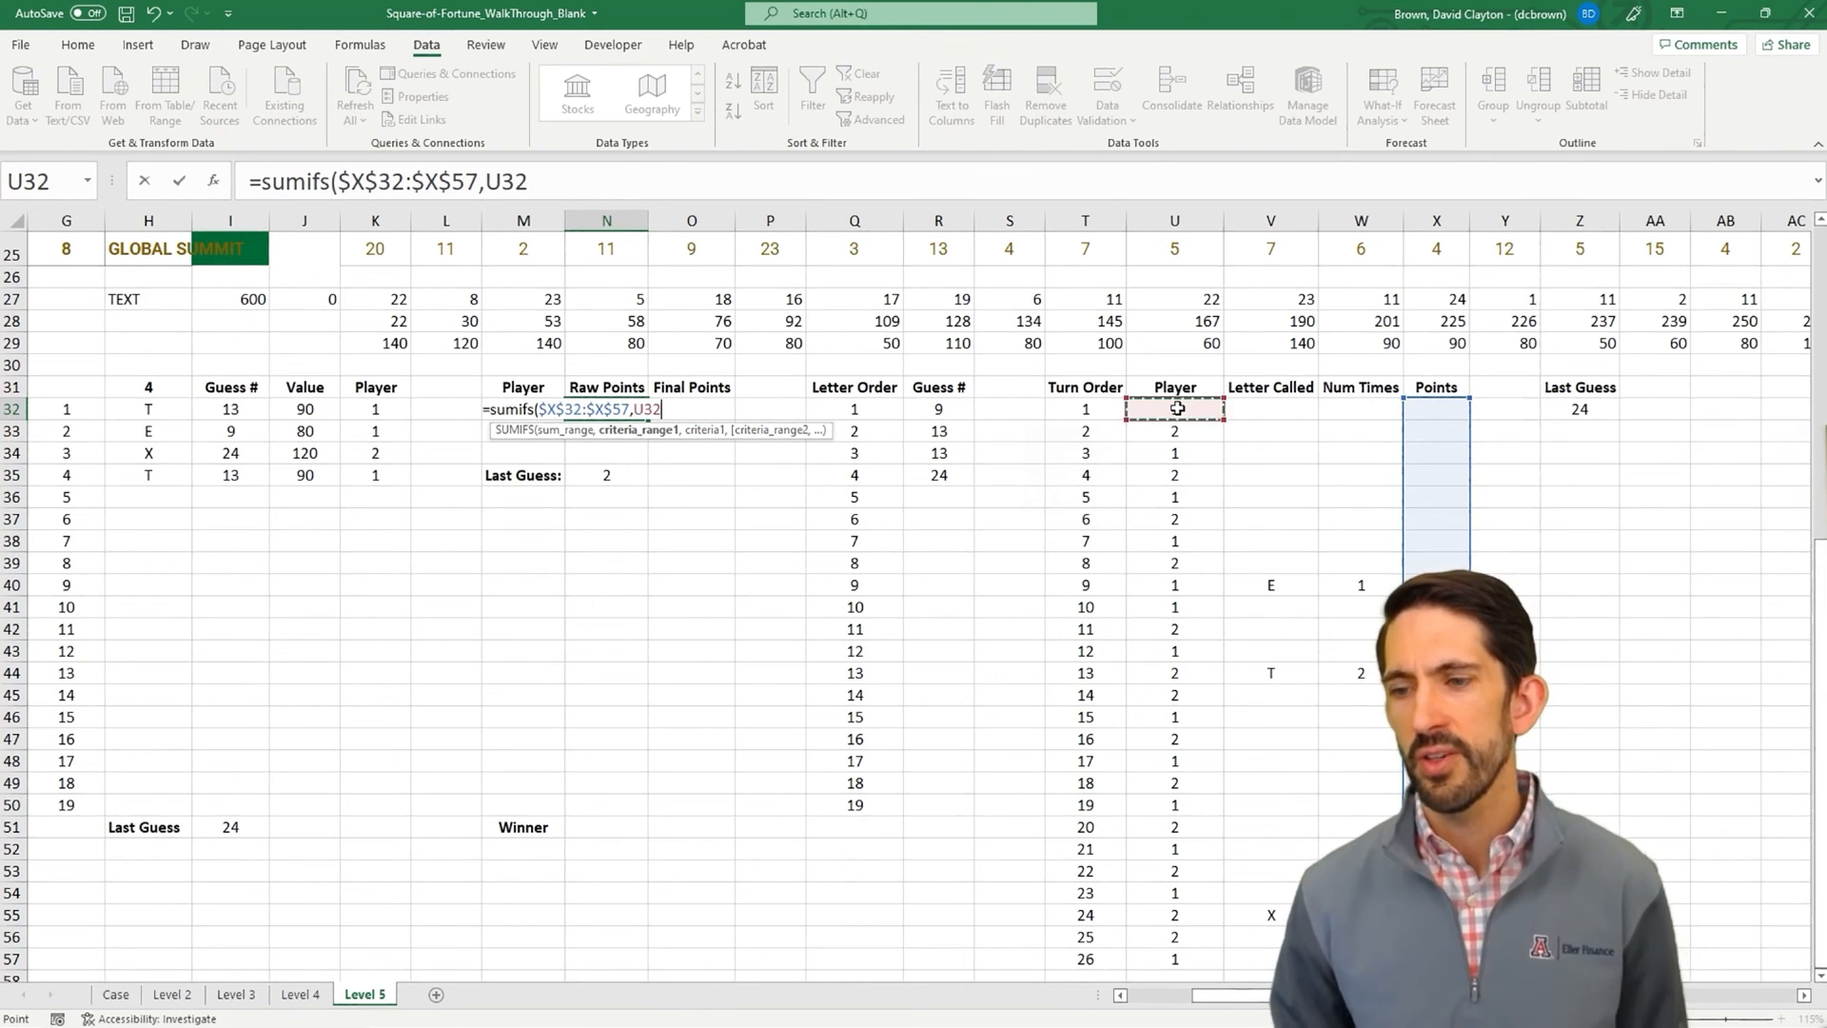
key("ctrl+shift+Down")
key("F4")
type(",")
key("Left")
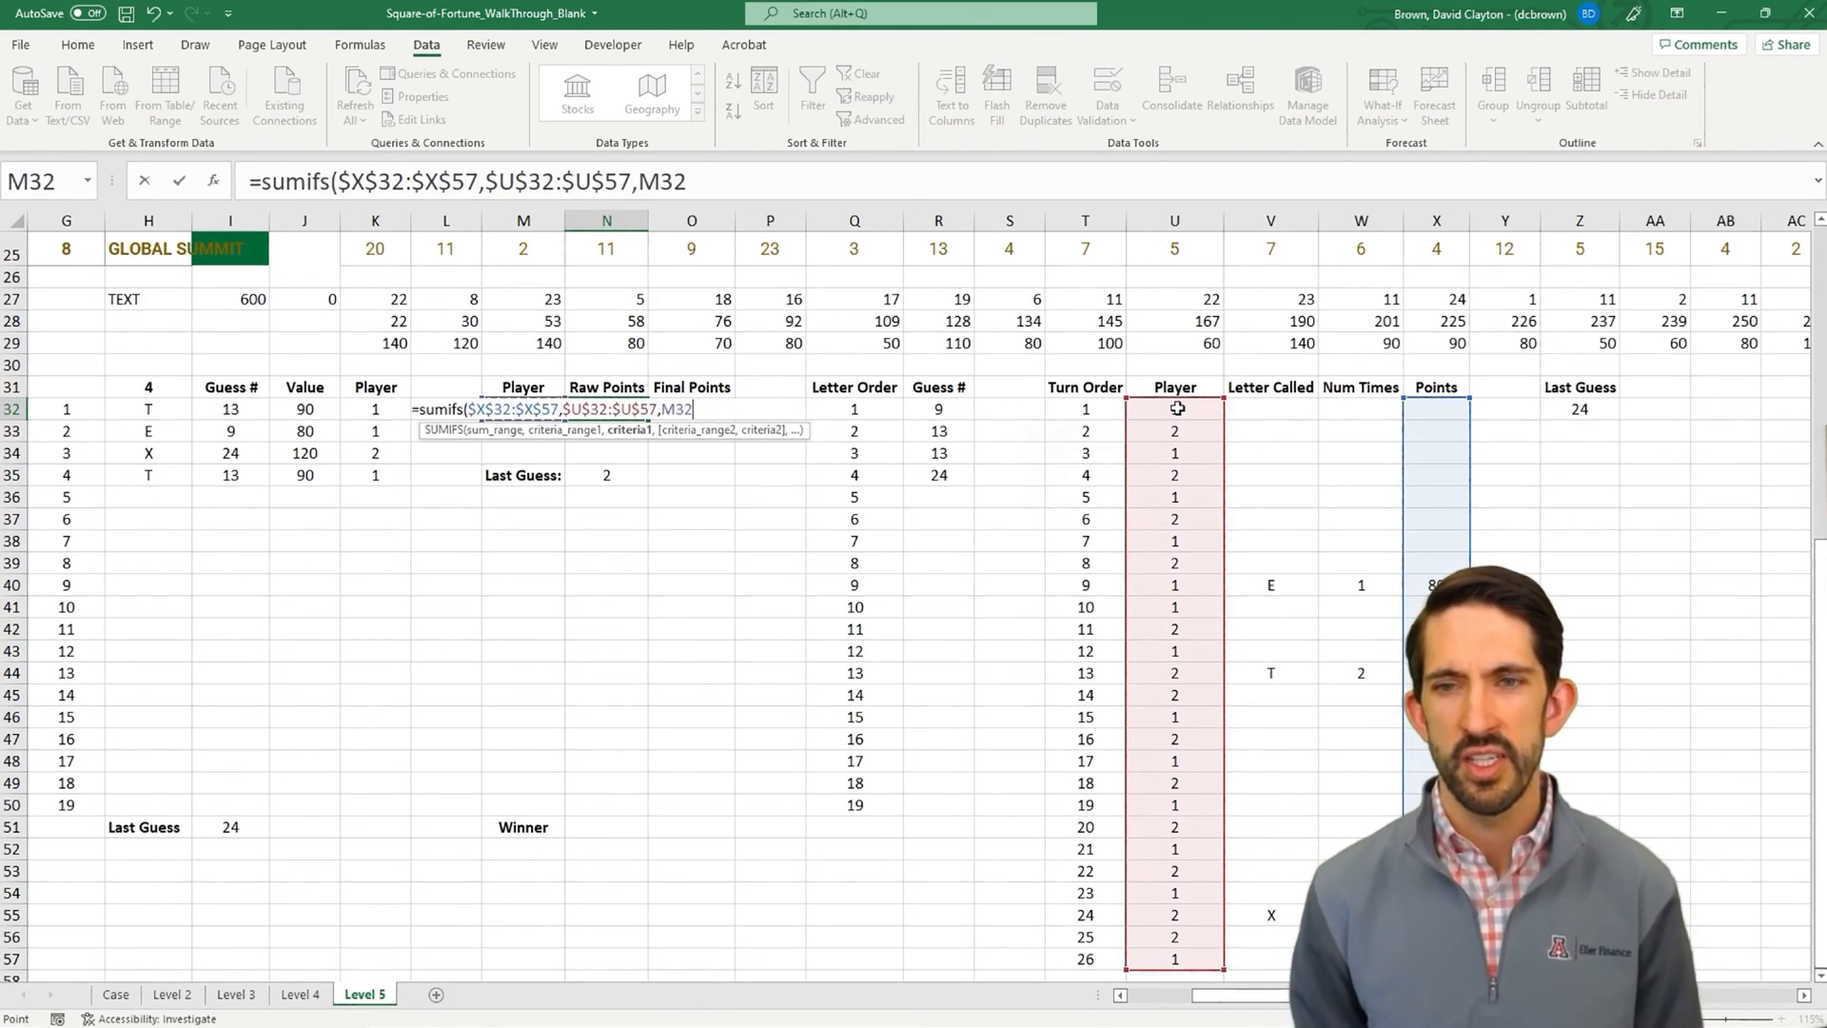
type(")")
key("Return")
- Copy the Raw Points formula from N32 to N33 for player 2
key("Up")
key("ctrl+c")
key("Down")
key("ctrl+v")
- Enter =IF(M32=$N$35,N32*2,N32) in O32 so the last guesser's final points are doubled
key("Right")
key("Up")
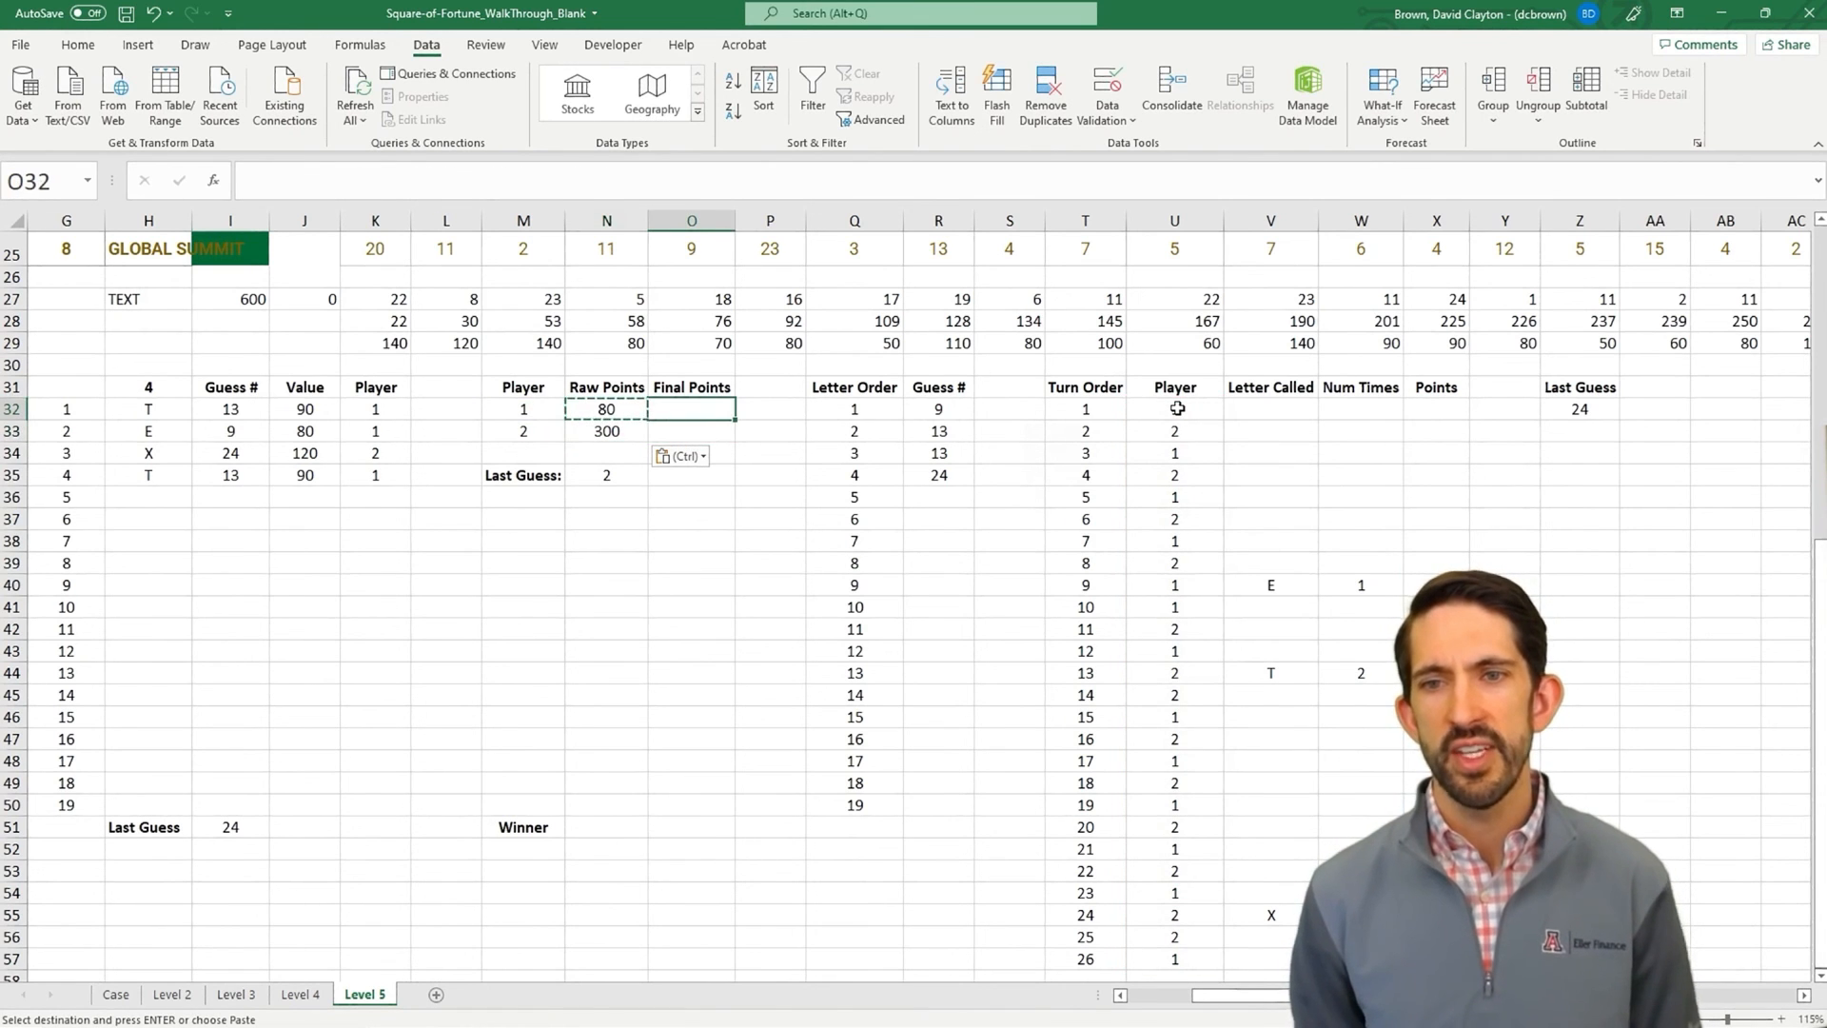
type("=if(")
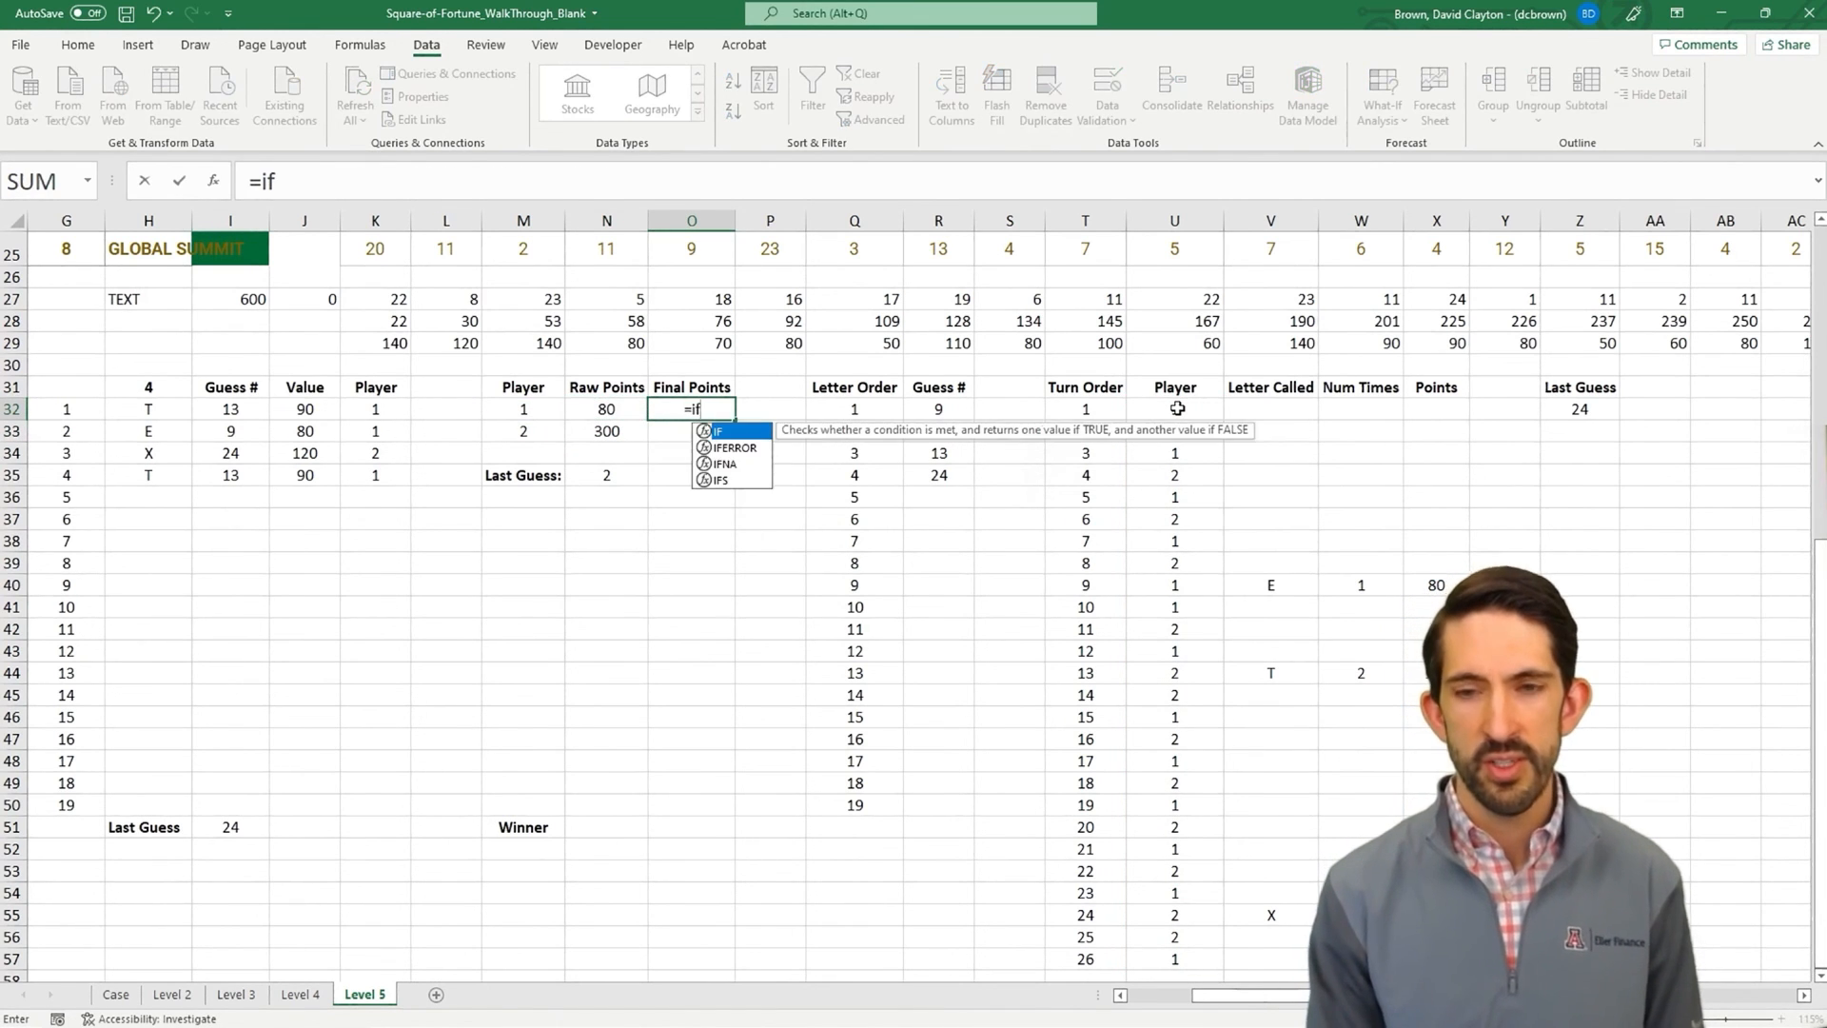
key("Left")
key("Left")
type("=")
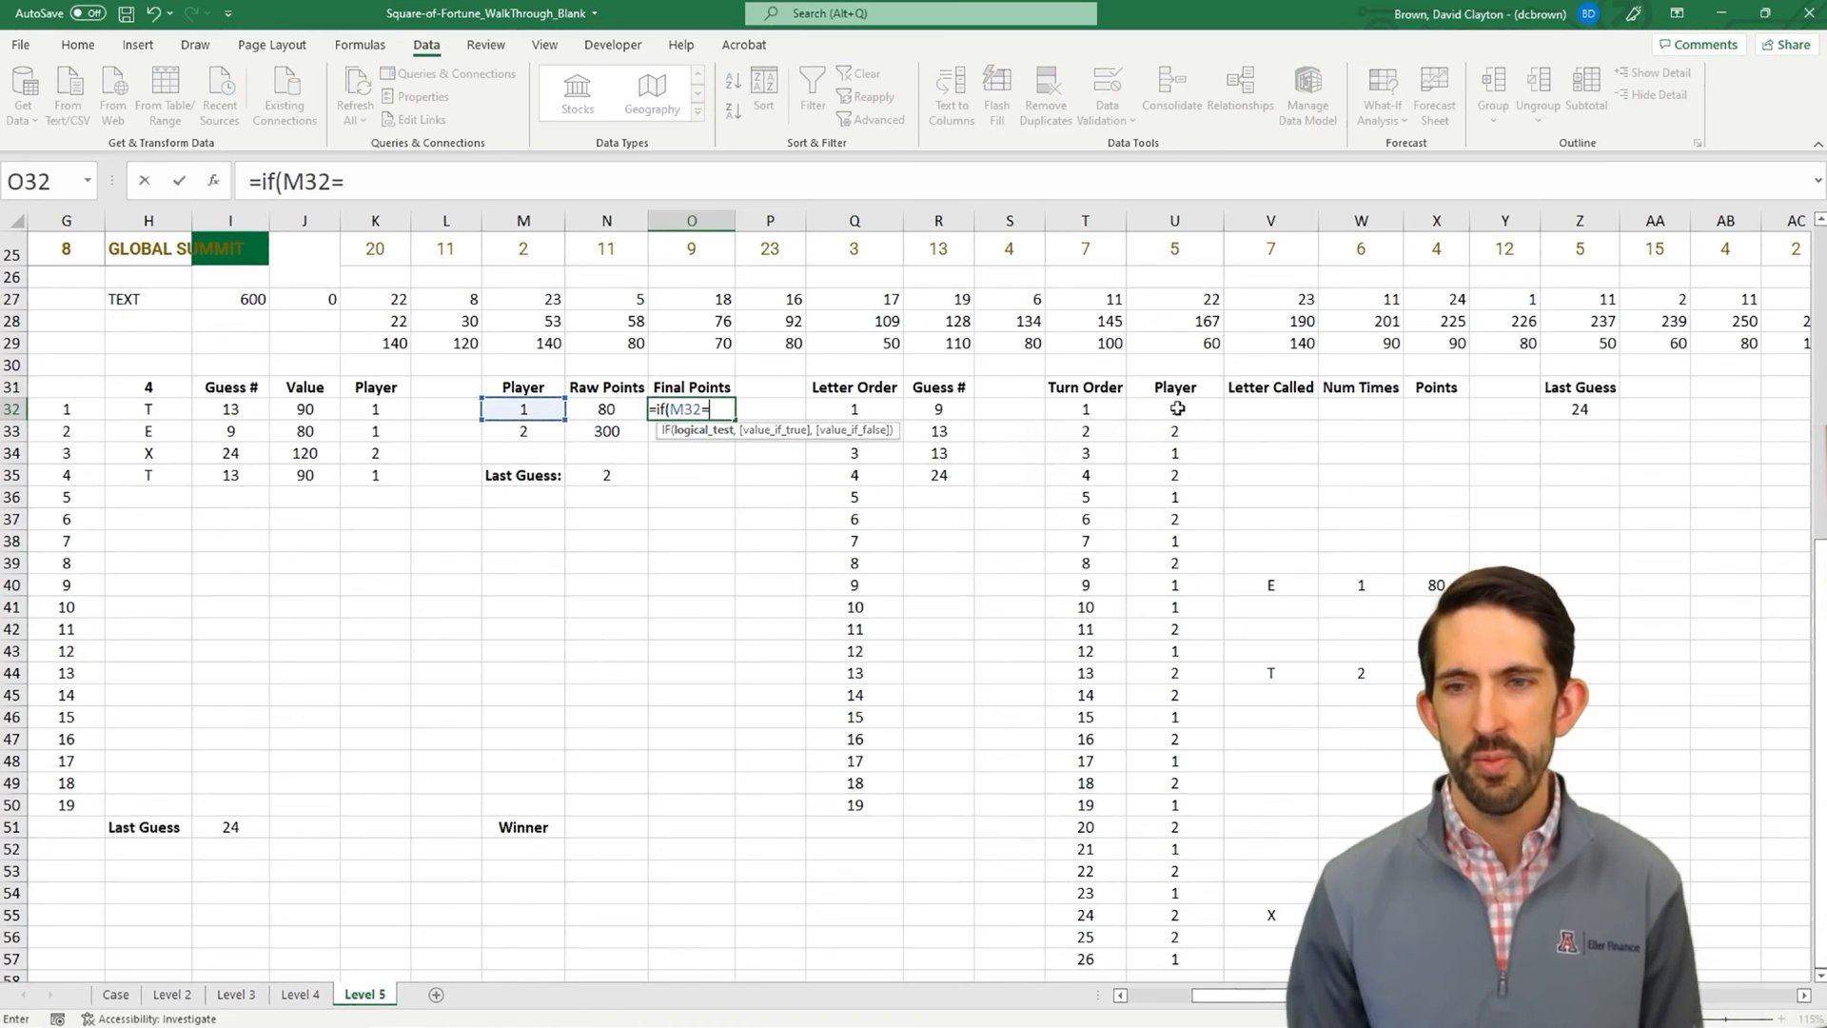
left_click(621, 475)
key("F4")
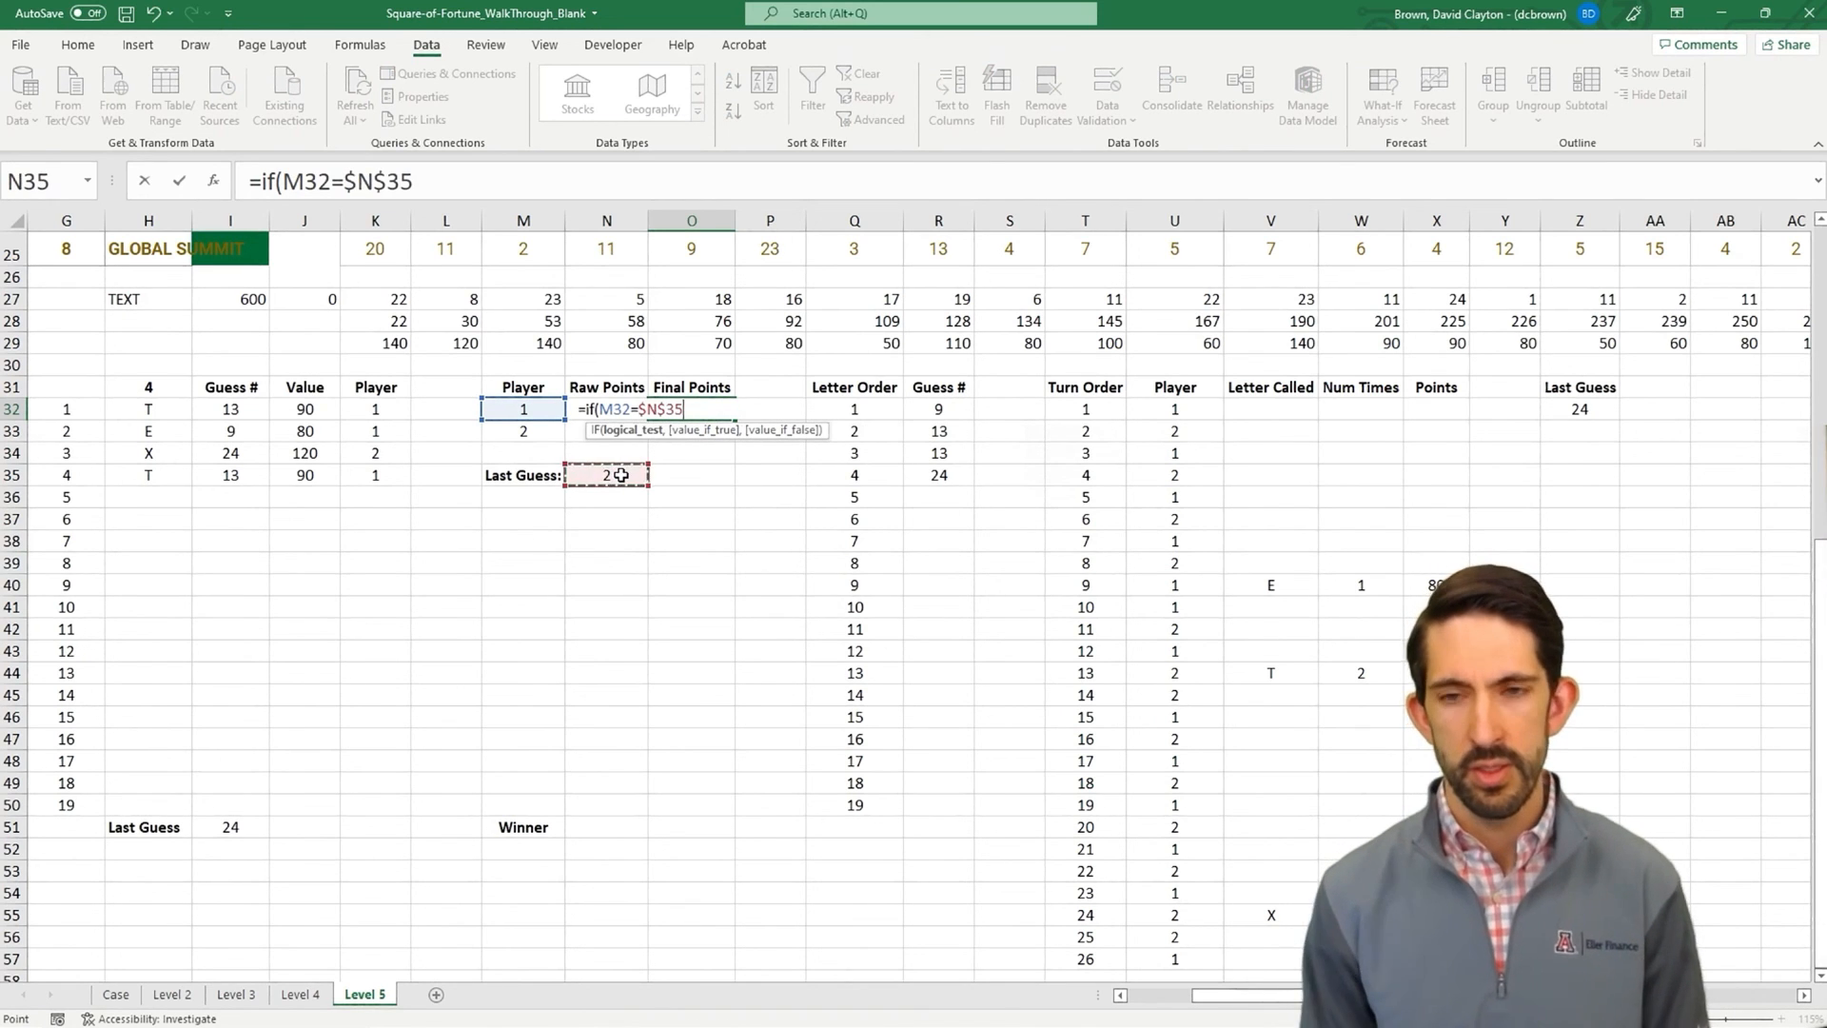
type(",")
key("Left")
type("*1")
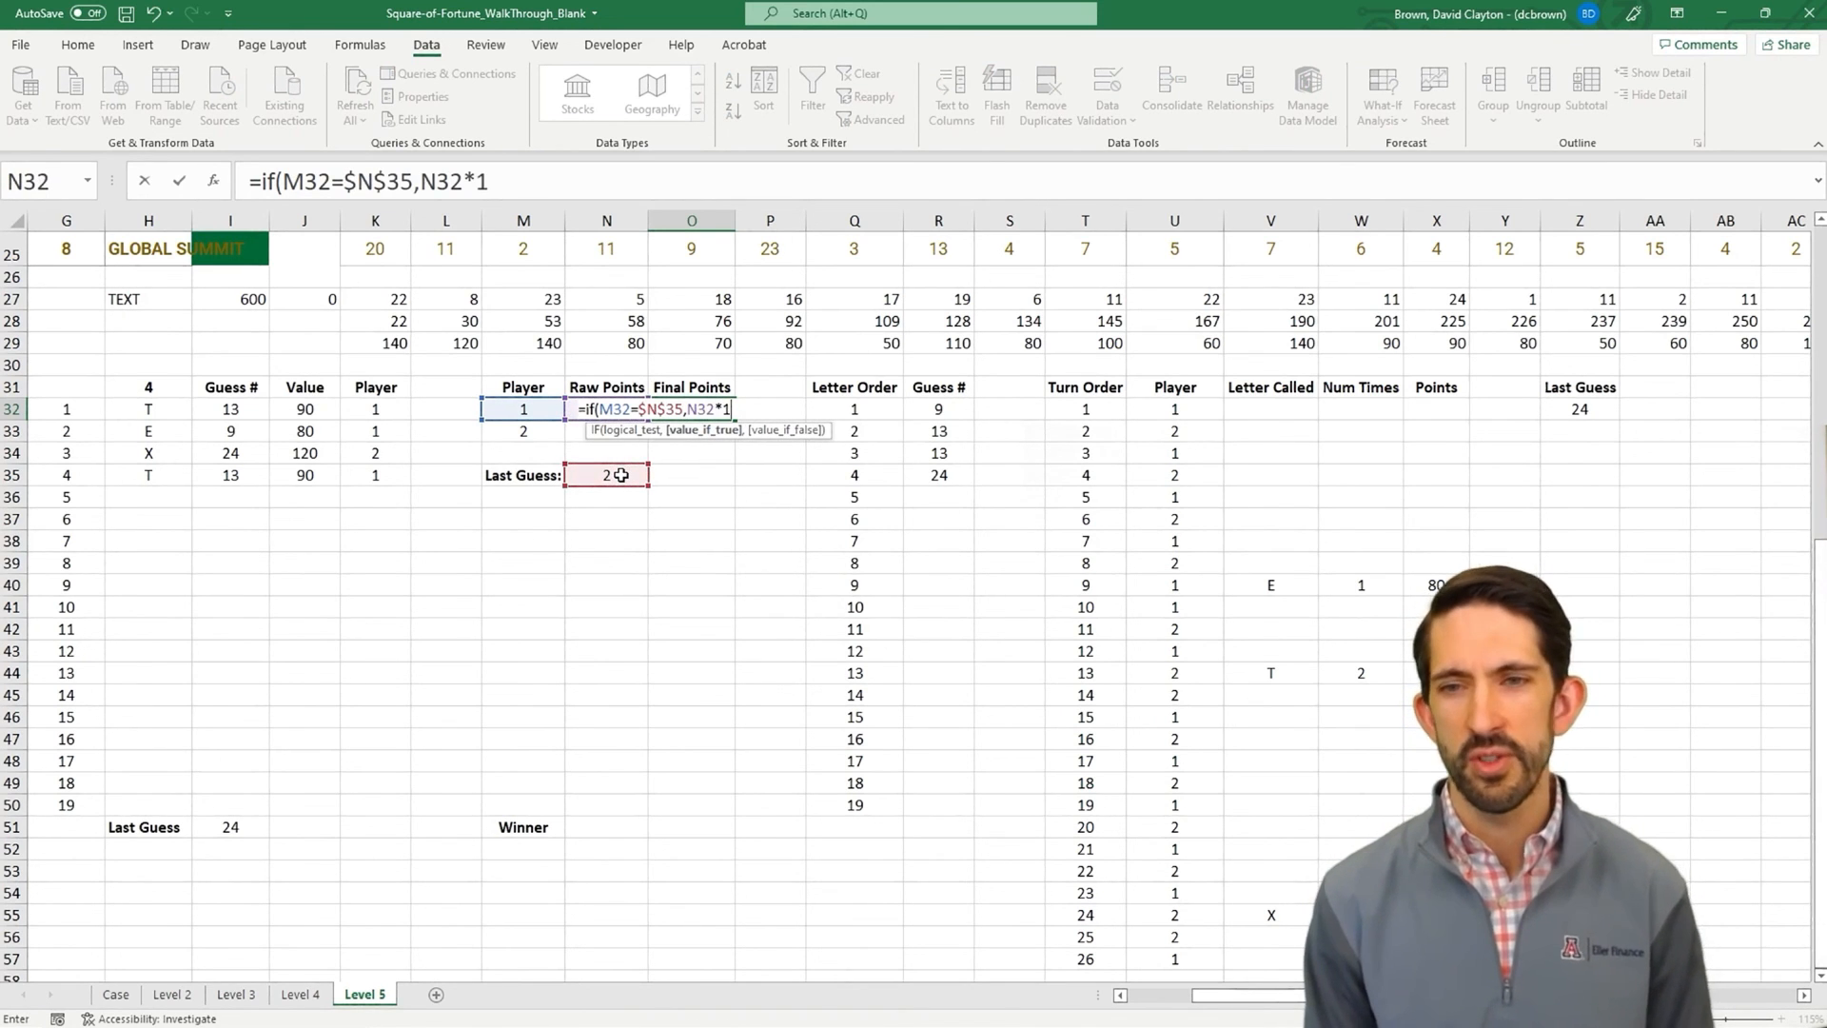
key("BackSpace")
type("2,")
key("Left")
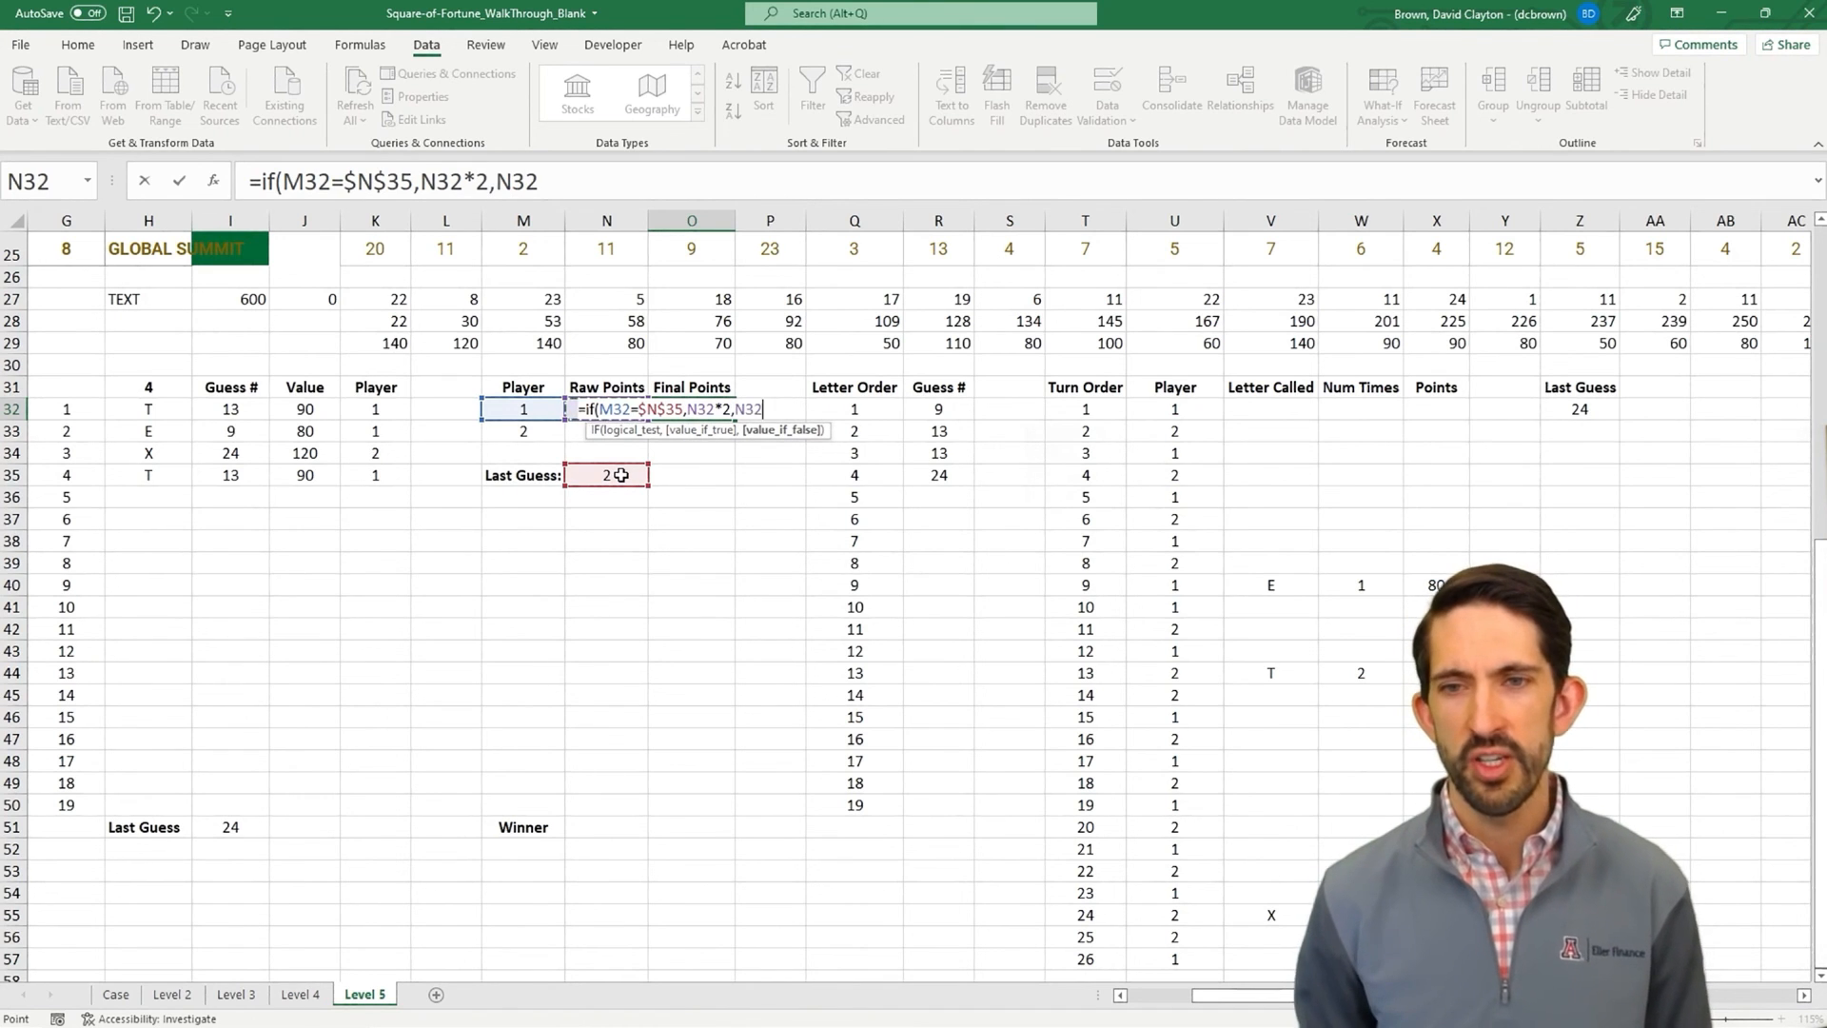
key("Return")
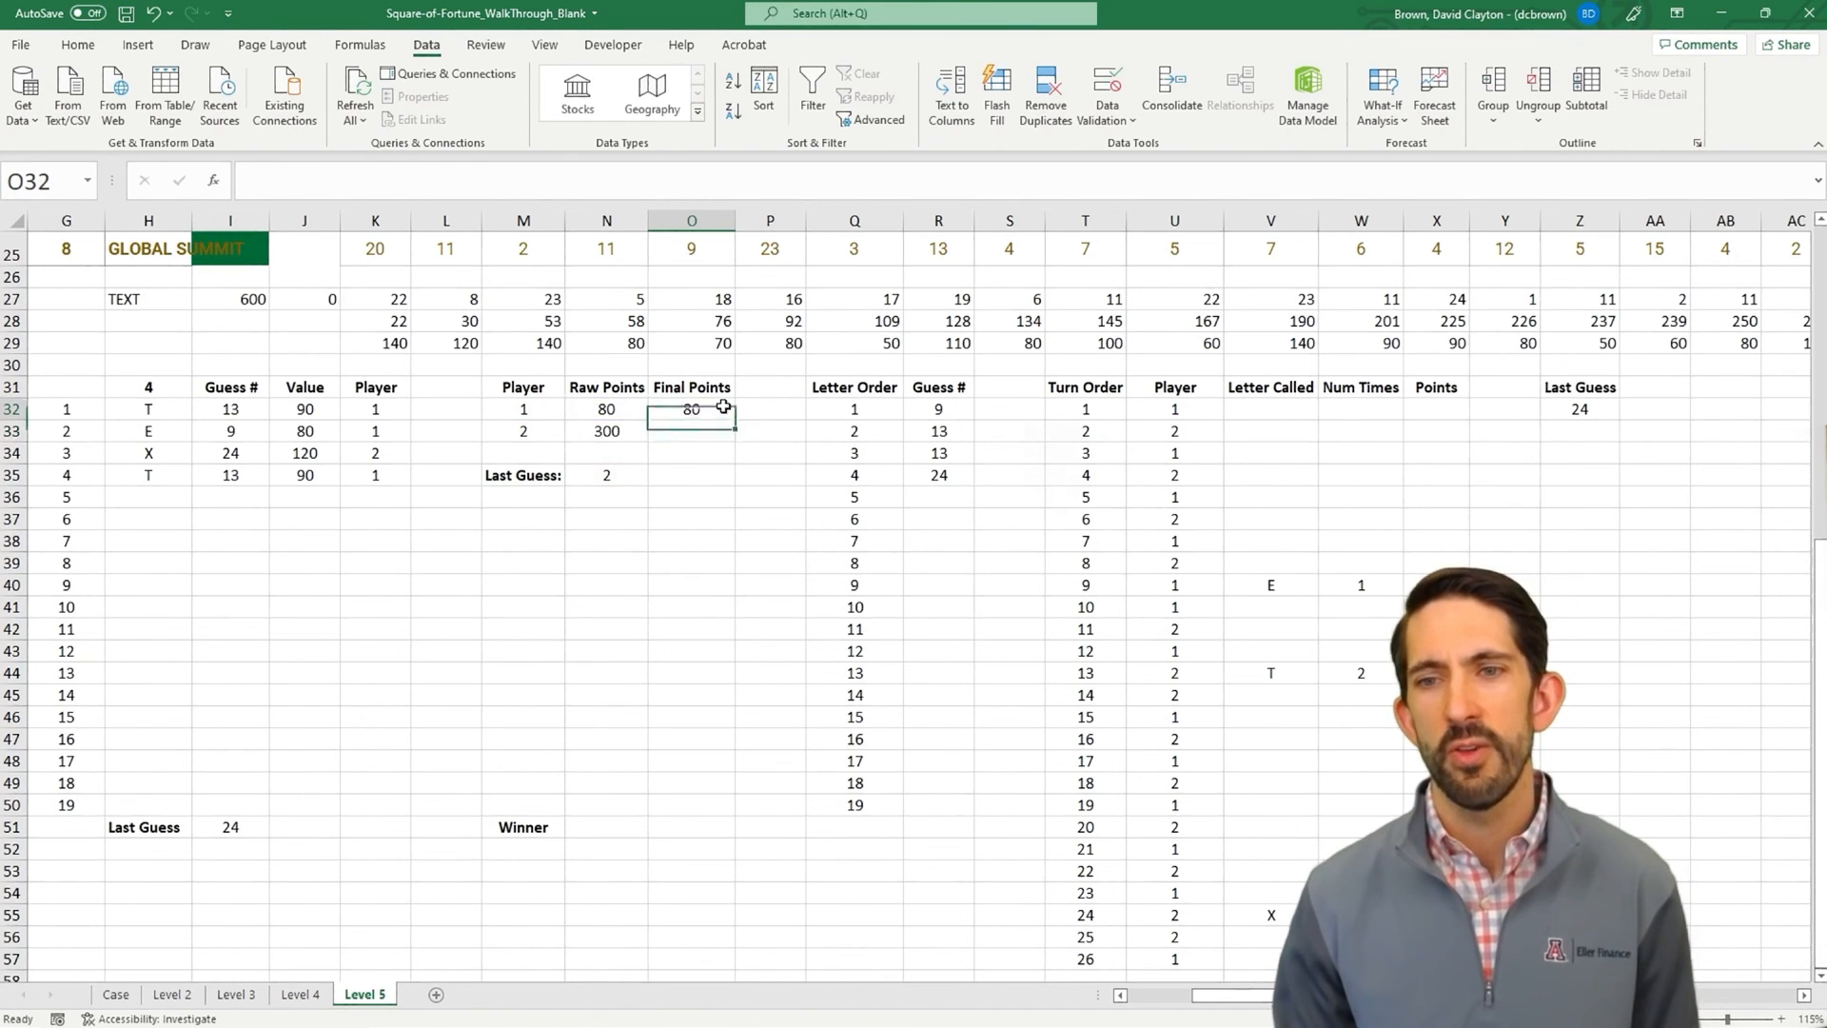
- Fill the Final Points formula from O32 down to O33
left_click(714, 407)
left_click_drag(735, 420, 704, 431)
left_click(704, 431)
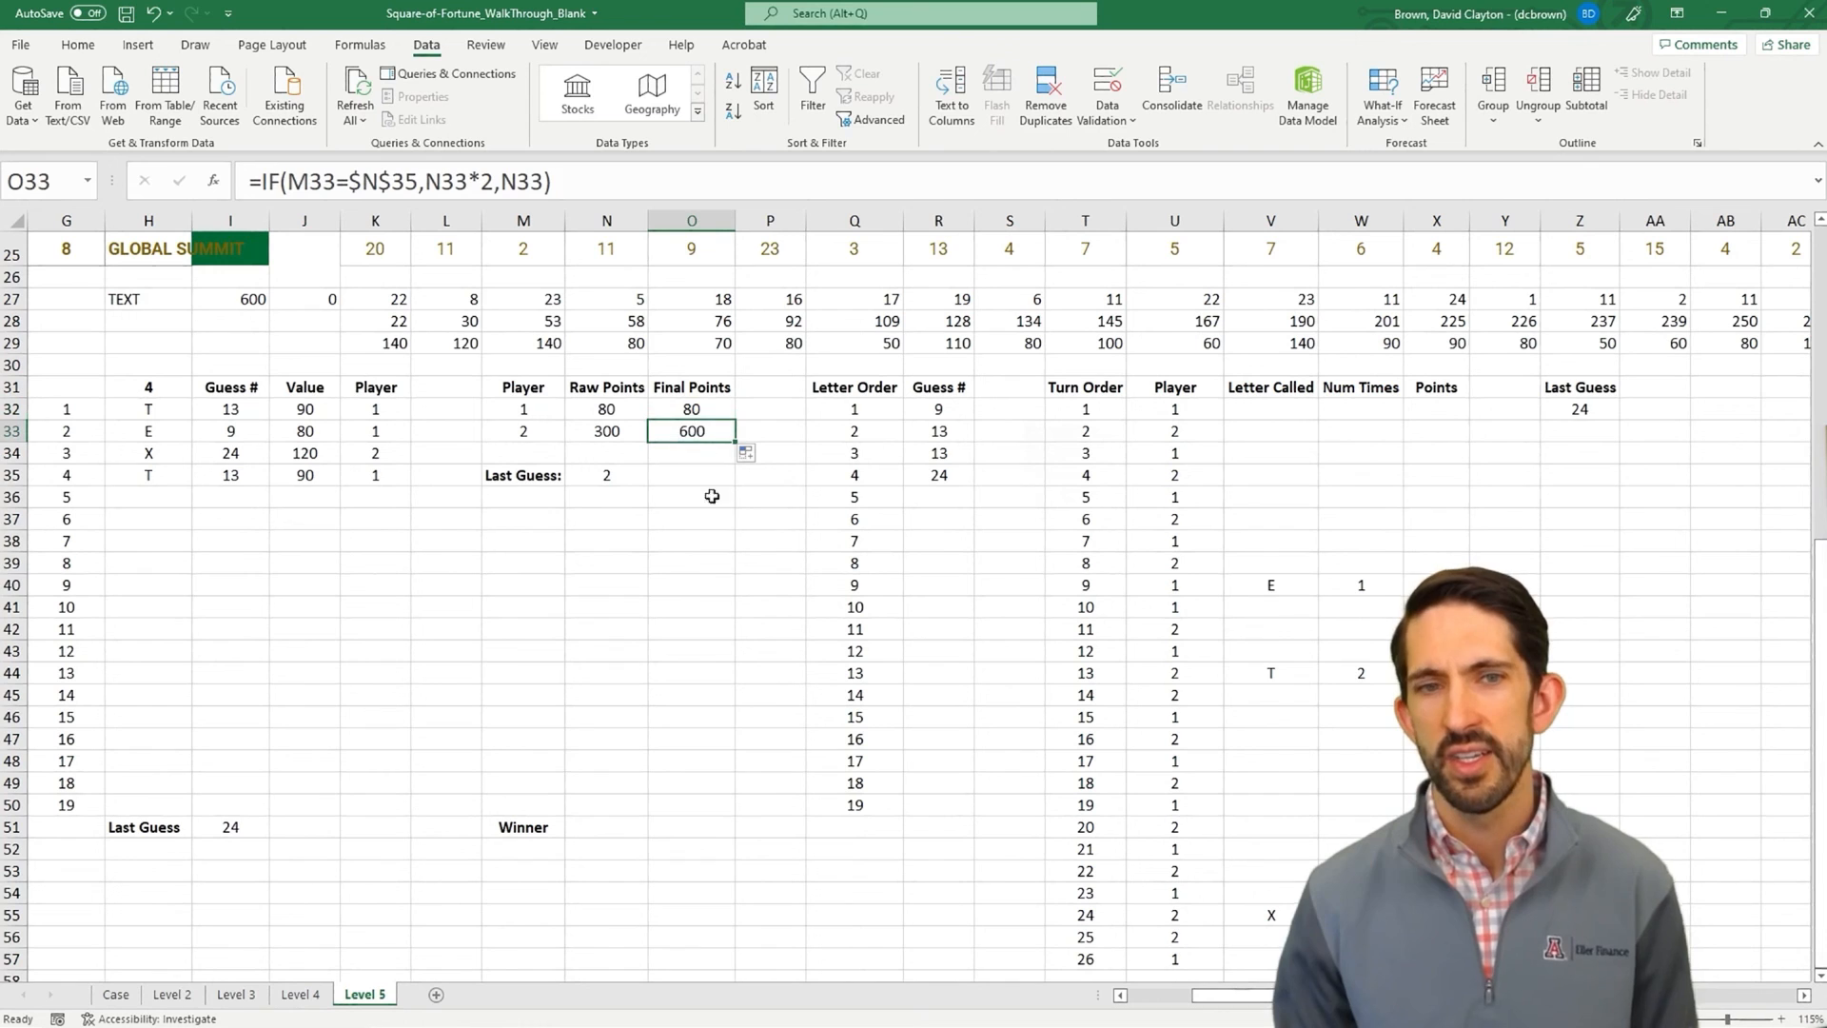
key("Left")
key("Right")
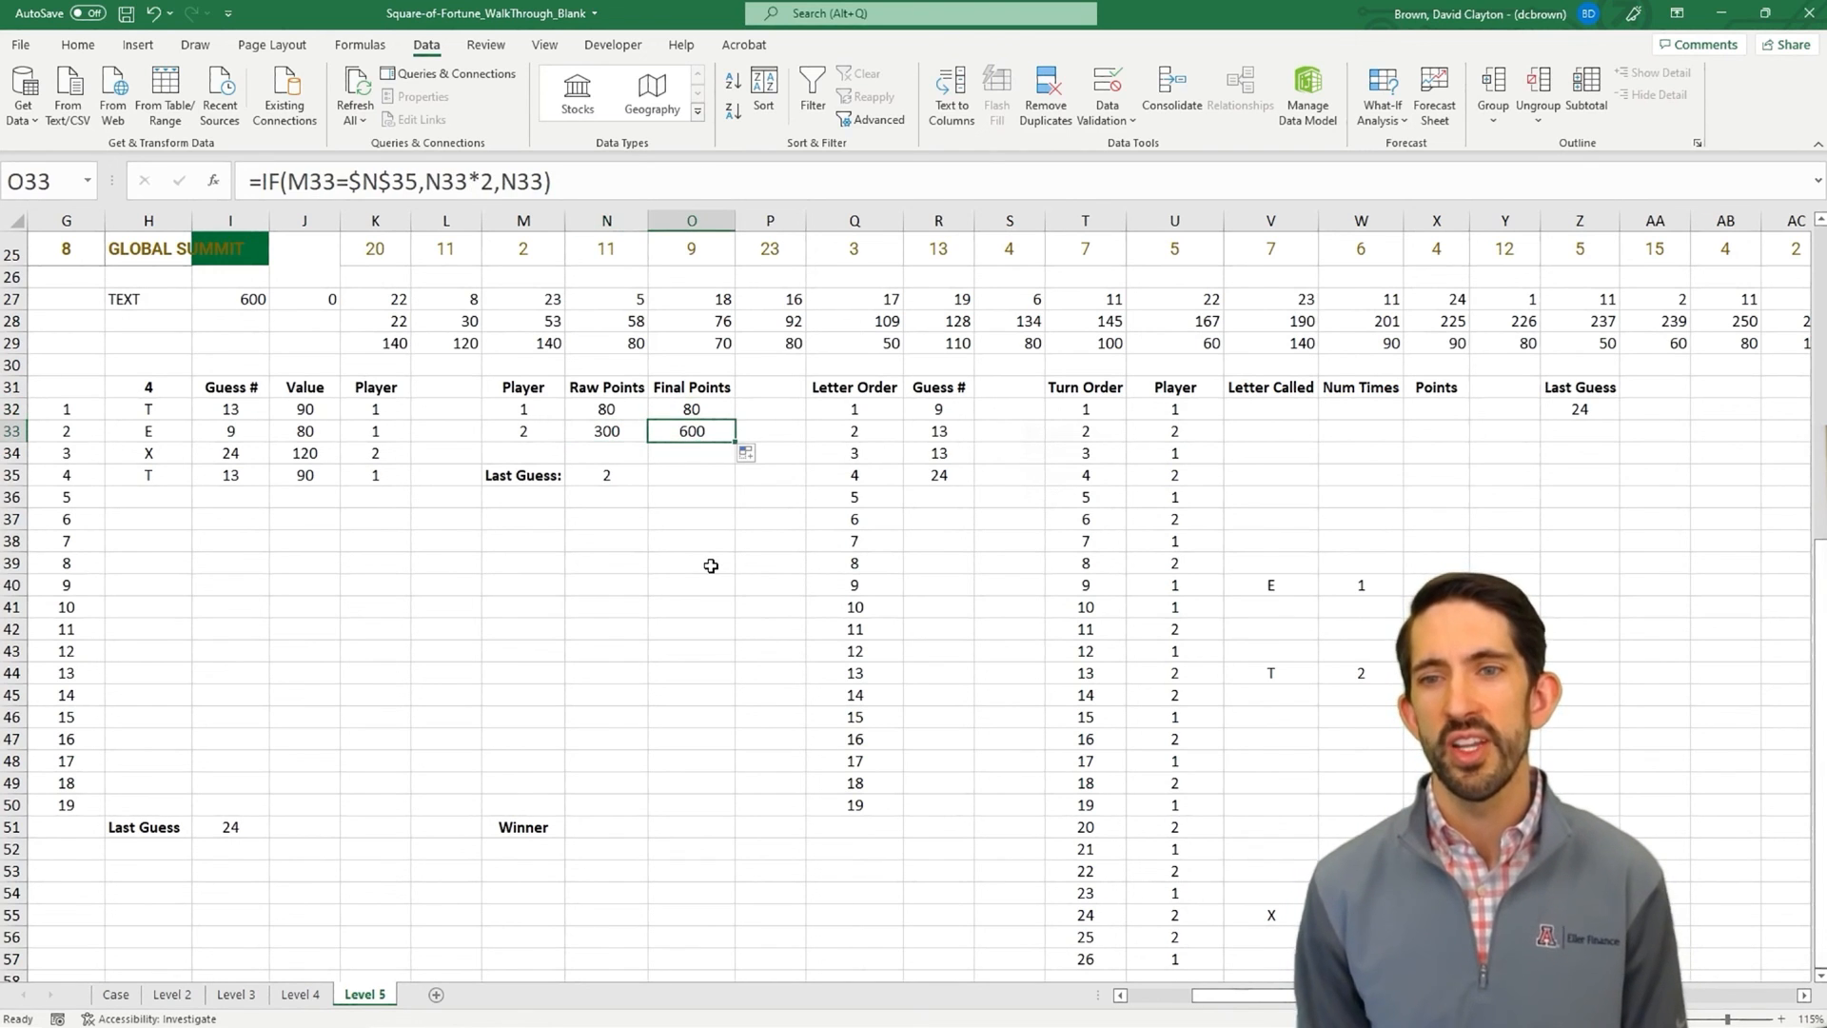
- Enter =MAX(O32:O33) in O51 to find the winning final score
left_click(614, 824)
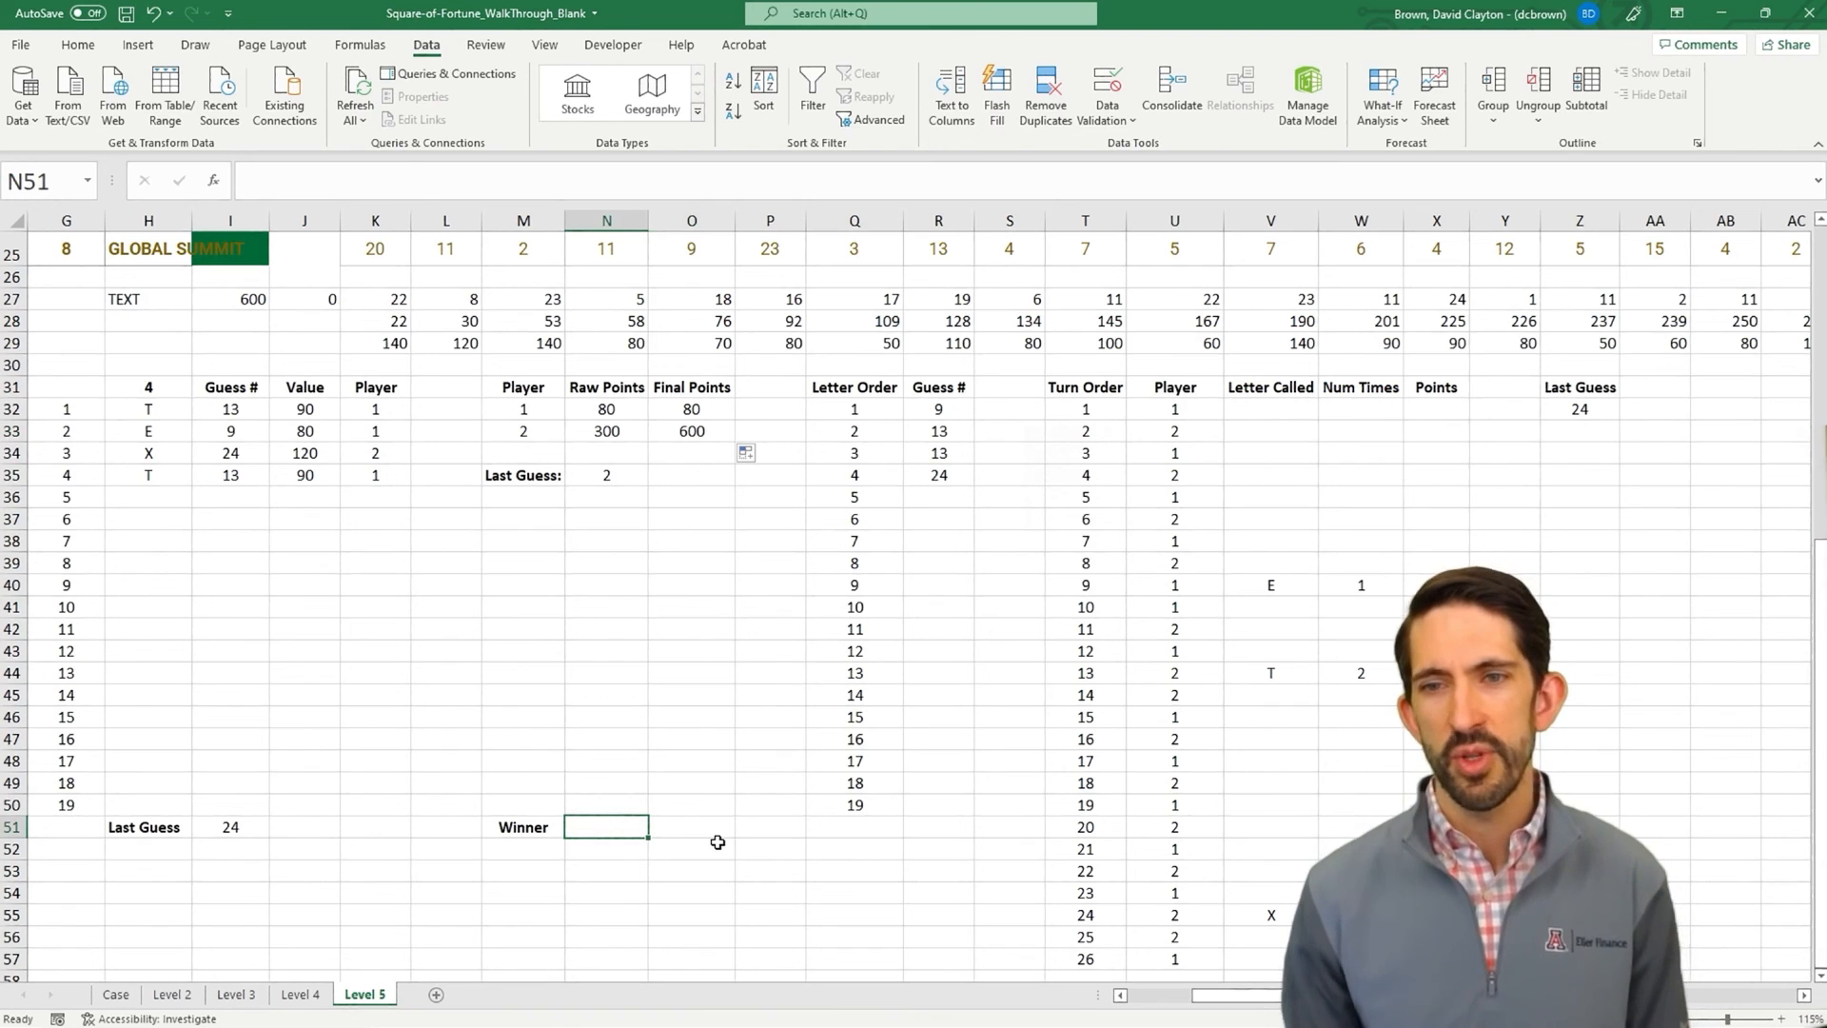
left_click(702, 828)
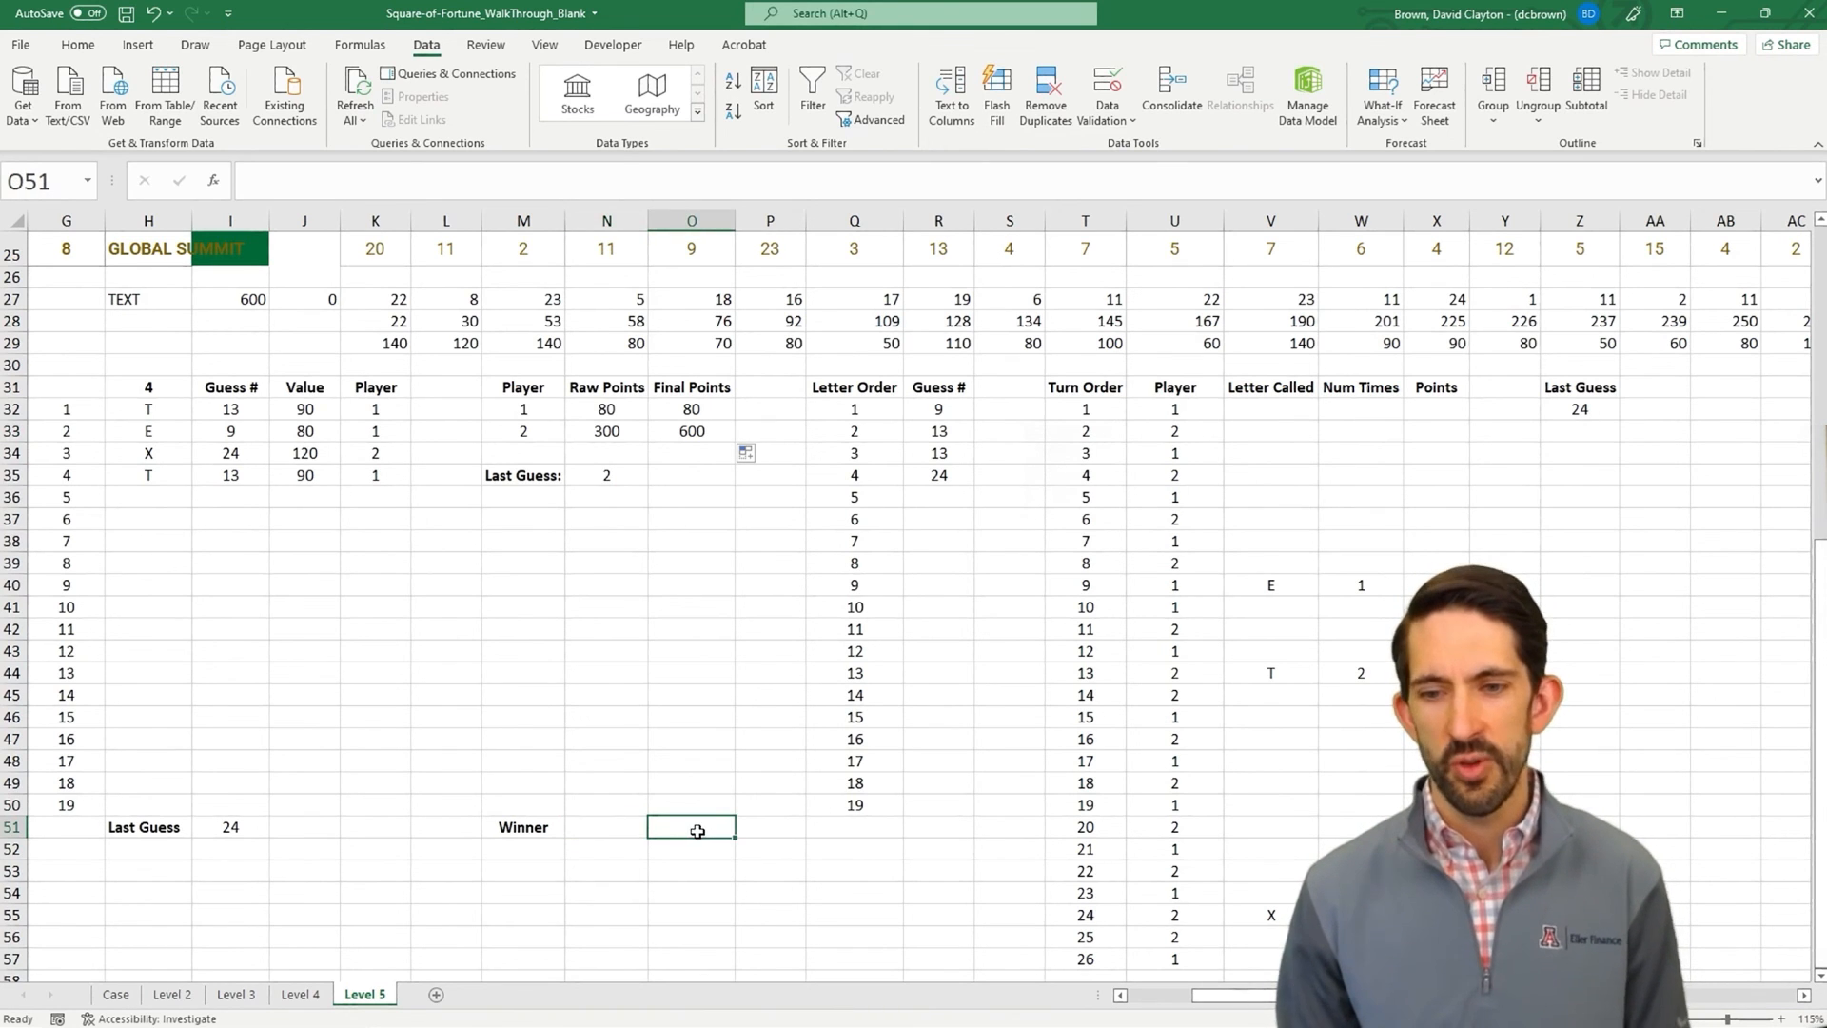
type("=max(")
key("Up")
key("ctrl+Up")
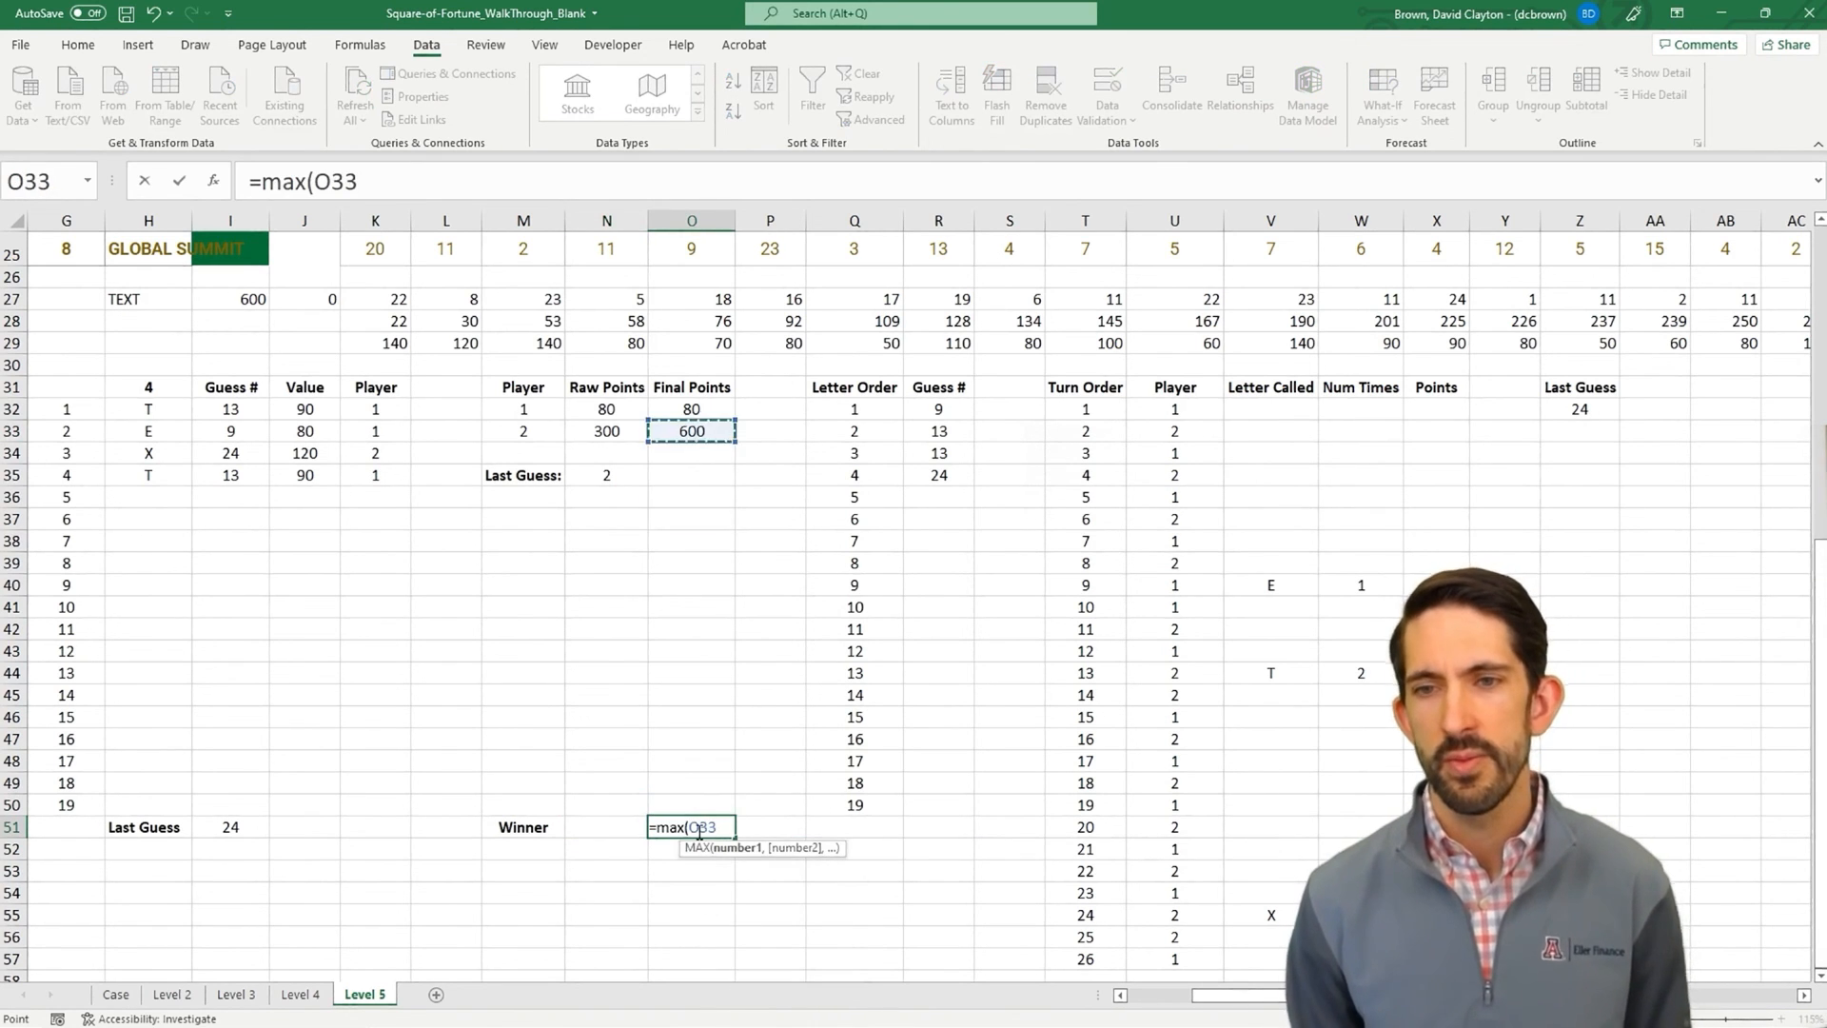
key("shift+Up")
type(")")
key("Return")
key("Up")
- Enter =XLOOKUP(O51,O32:O33,M32:M33) in the Winner cell N51 to return the winning player
key("Left")
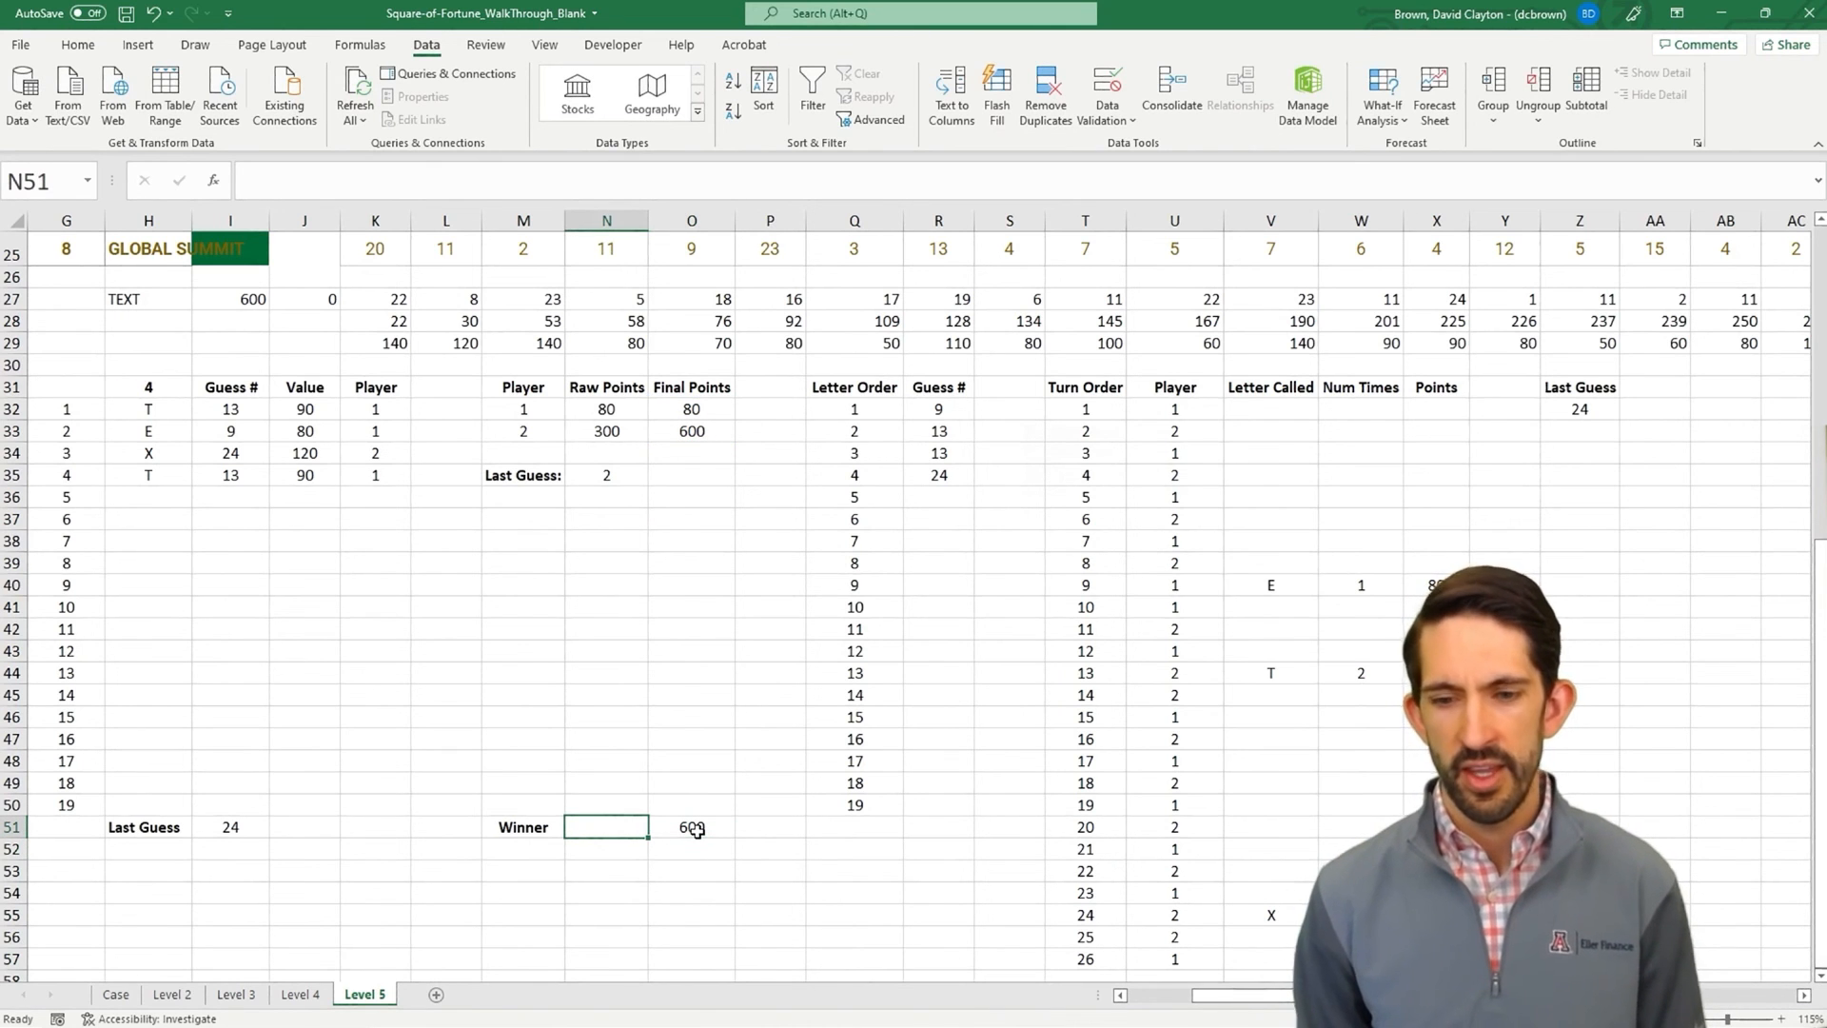
type("=xlookup(")
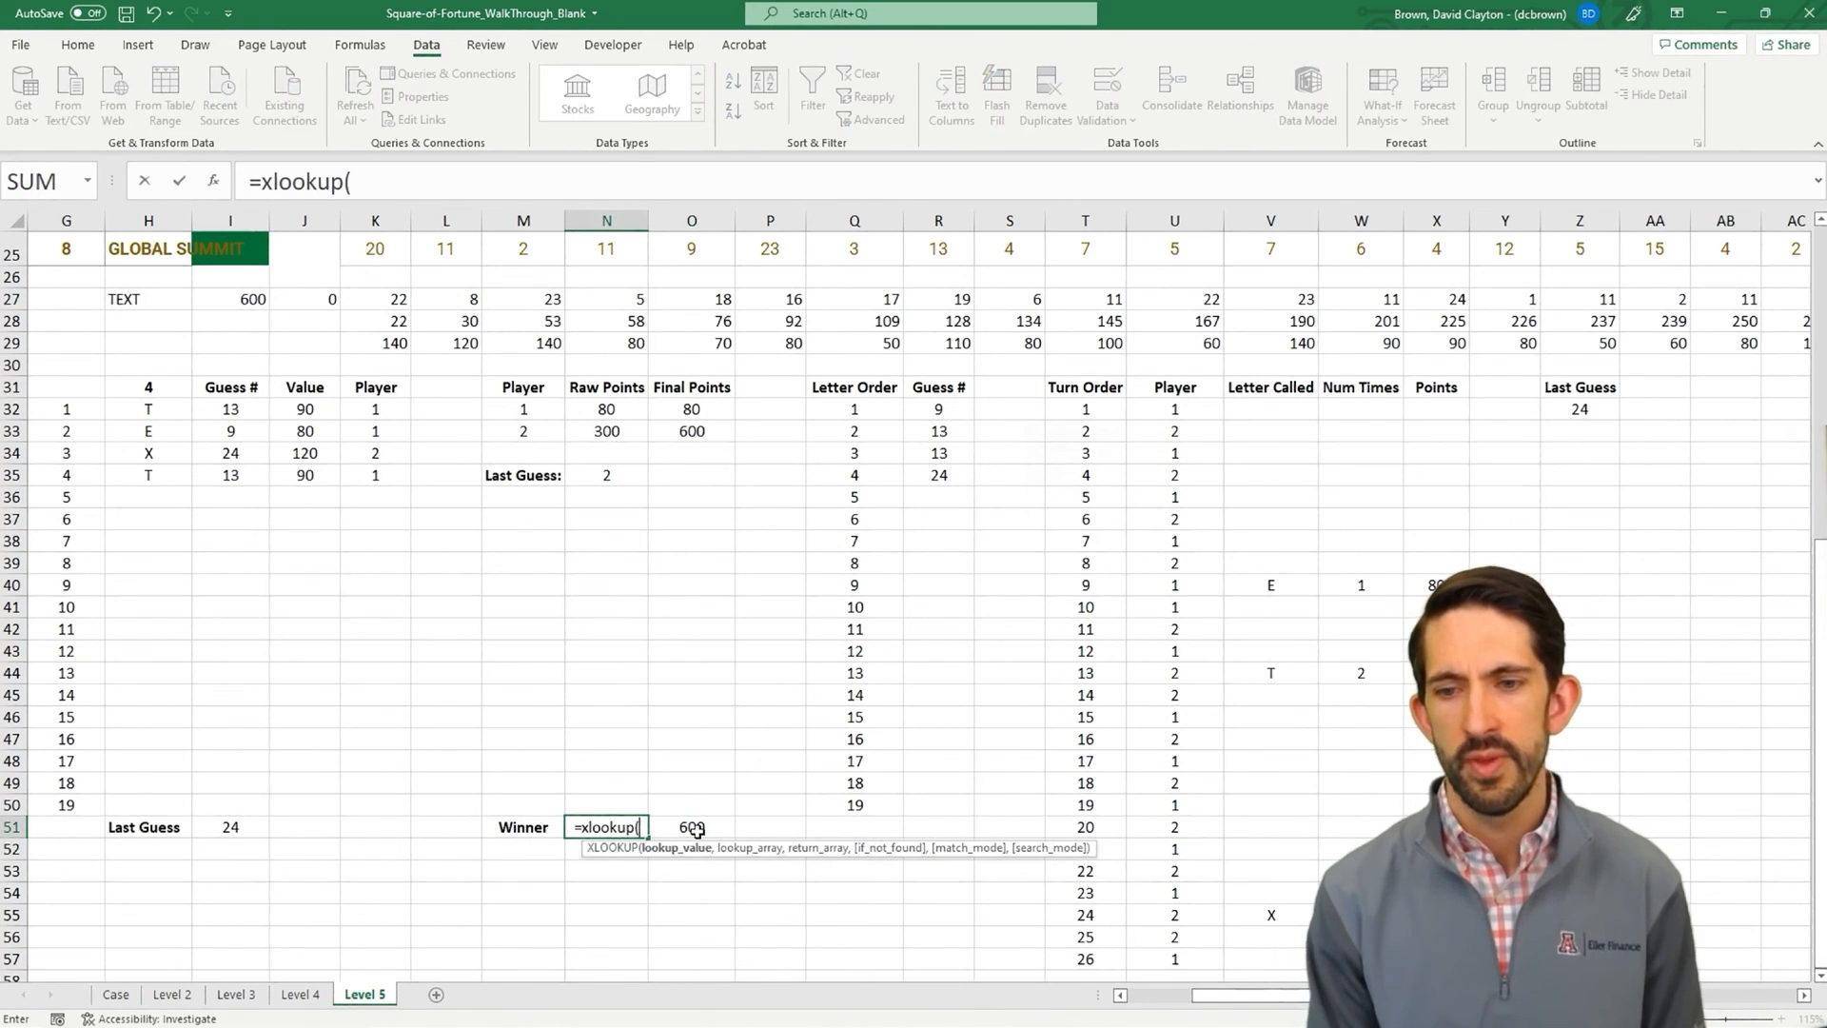
key("Right")
type(",")
left_click_drag(696, 411, 693, 435)
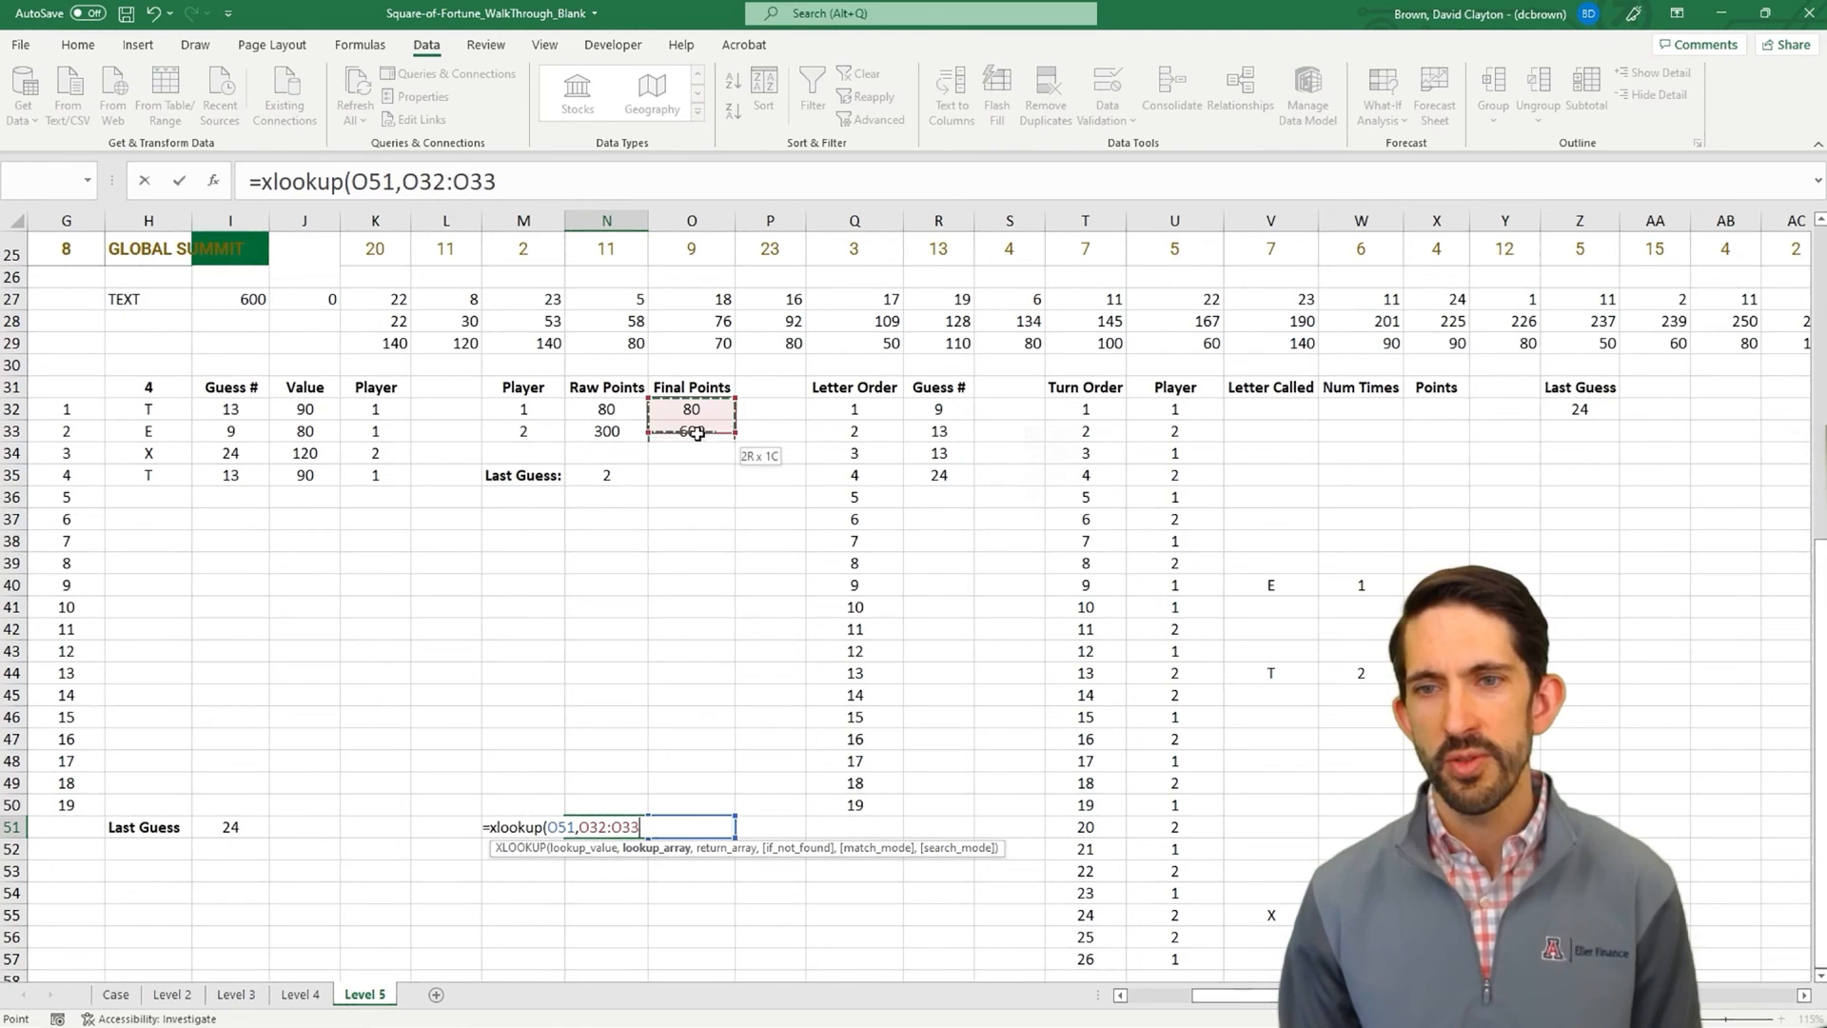
type(",")
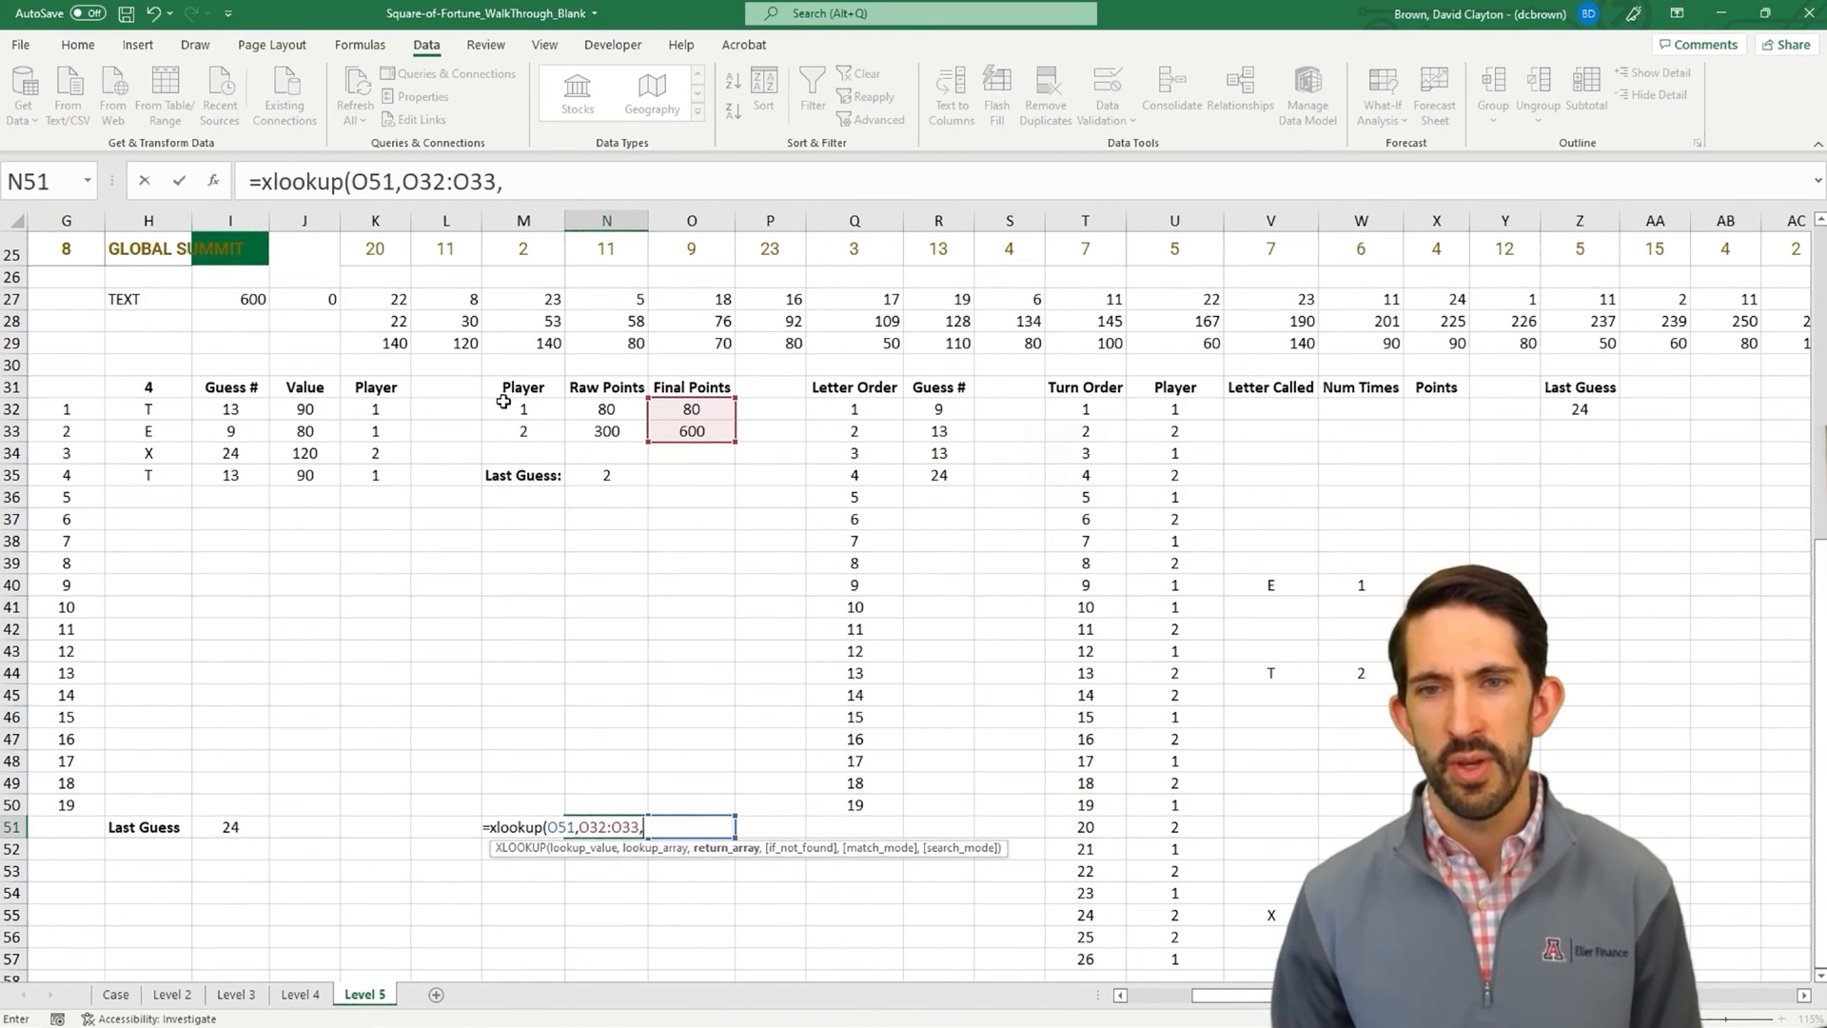
left_click_drag(514, 409, 518, 433)
key("Return")
key("Up")
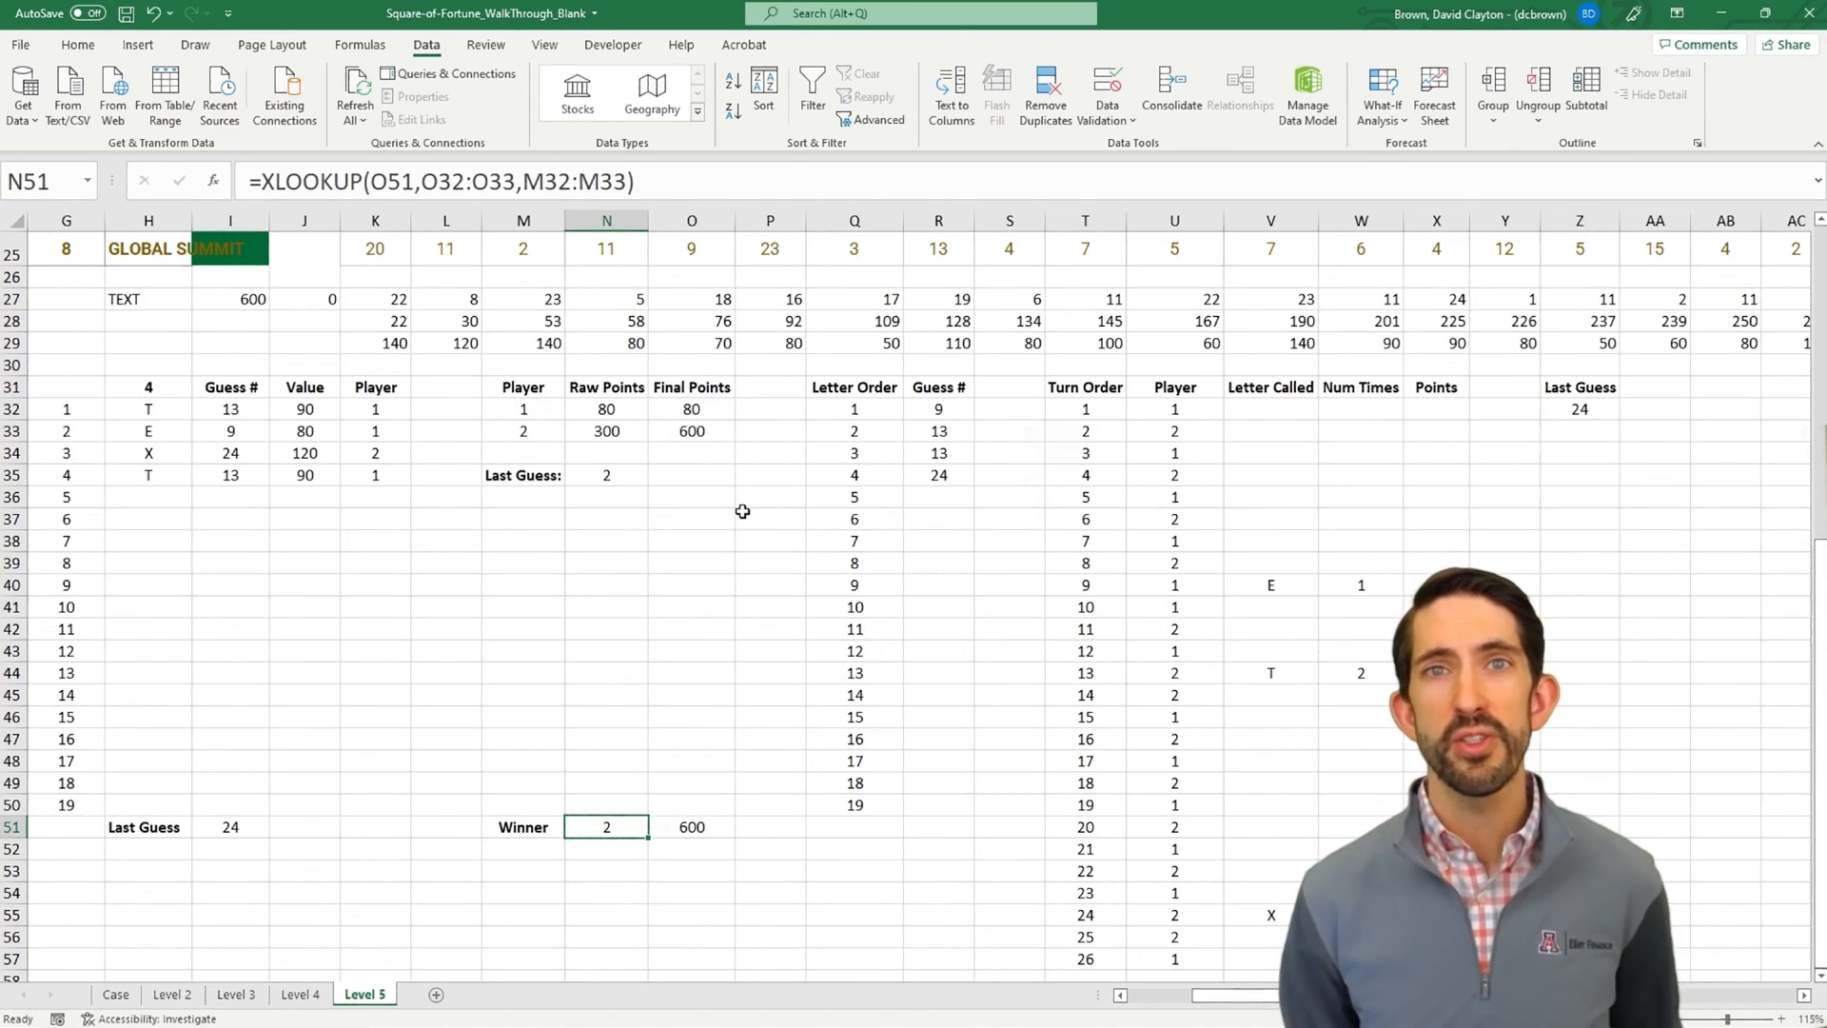
key("Right")
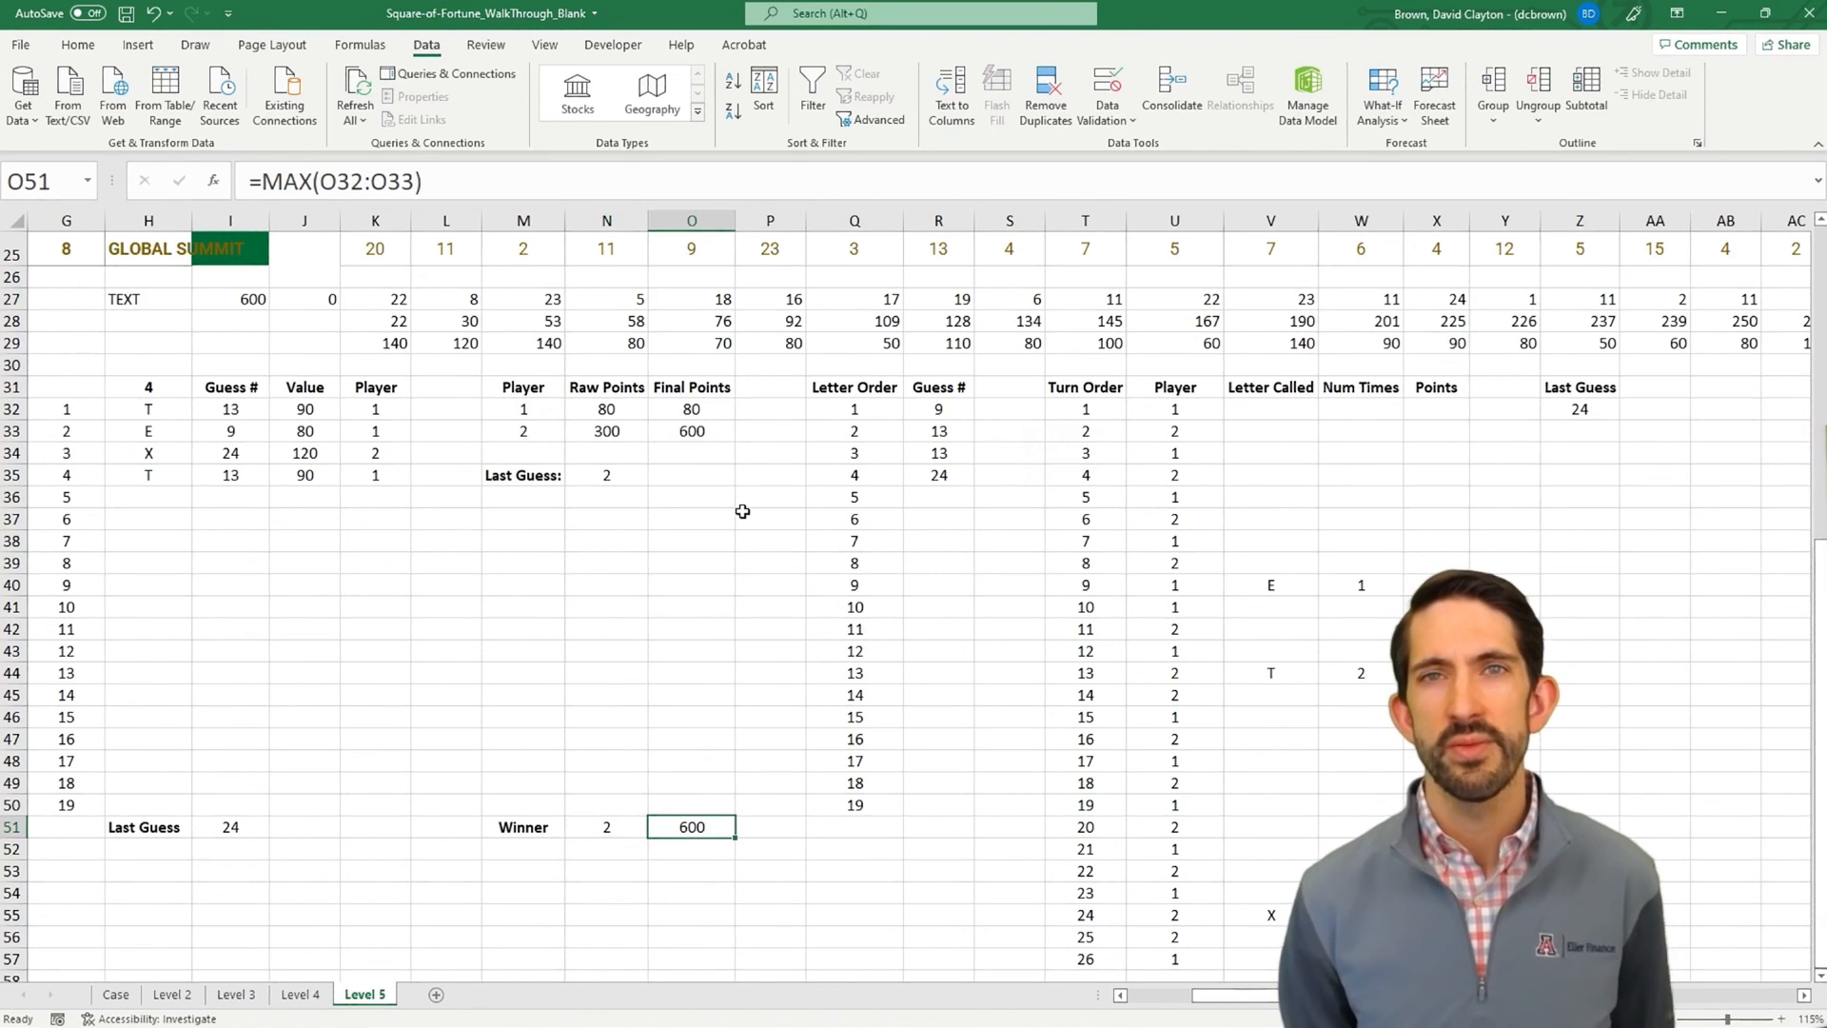
key("Left")
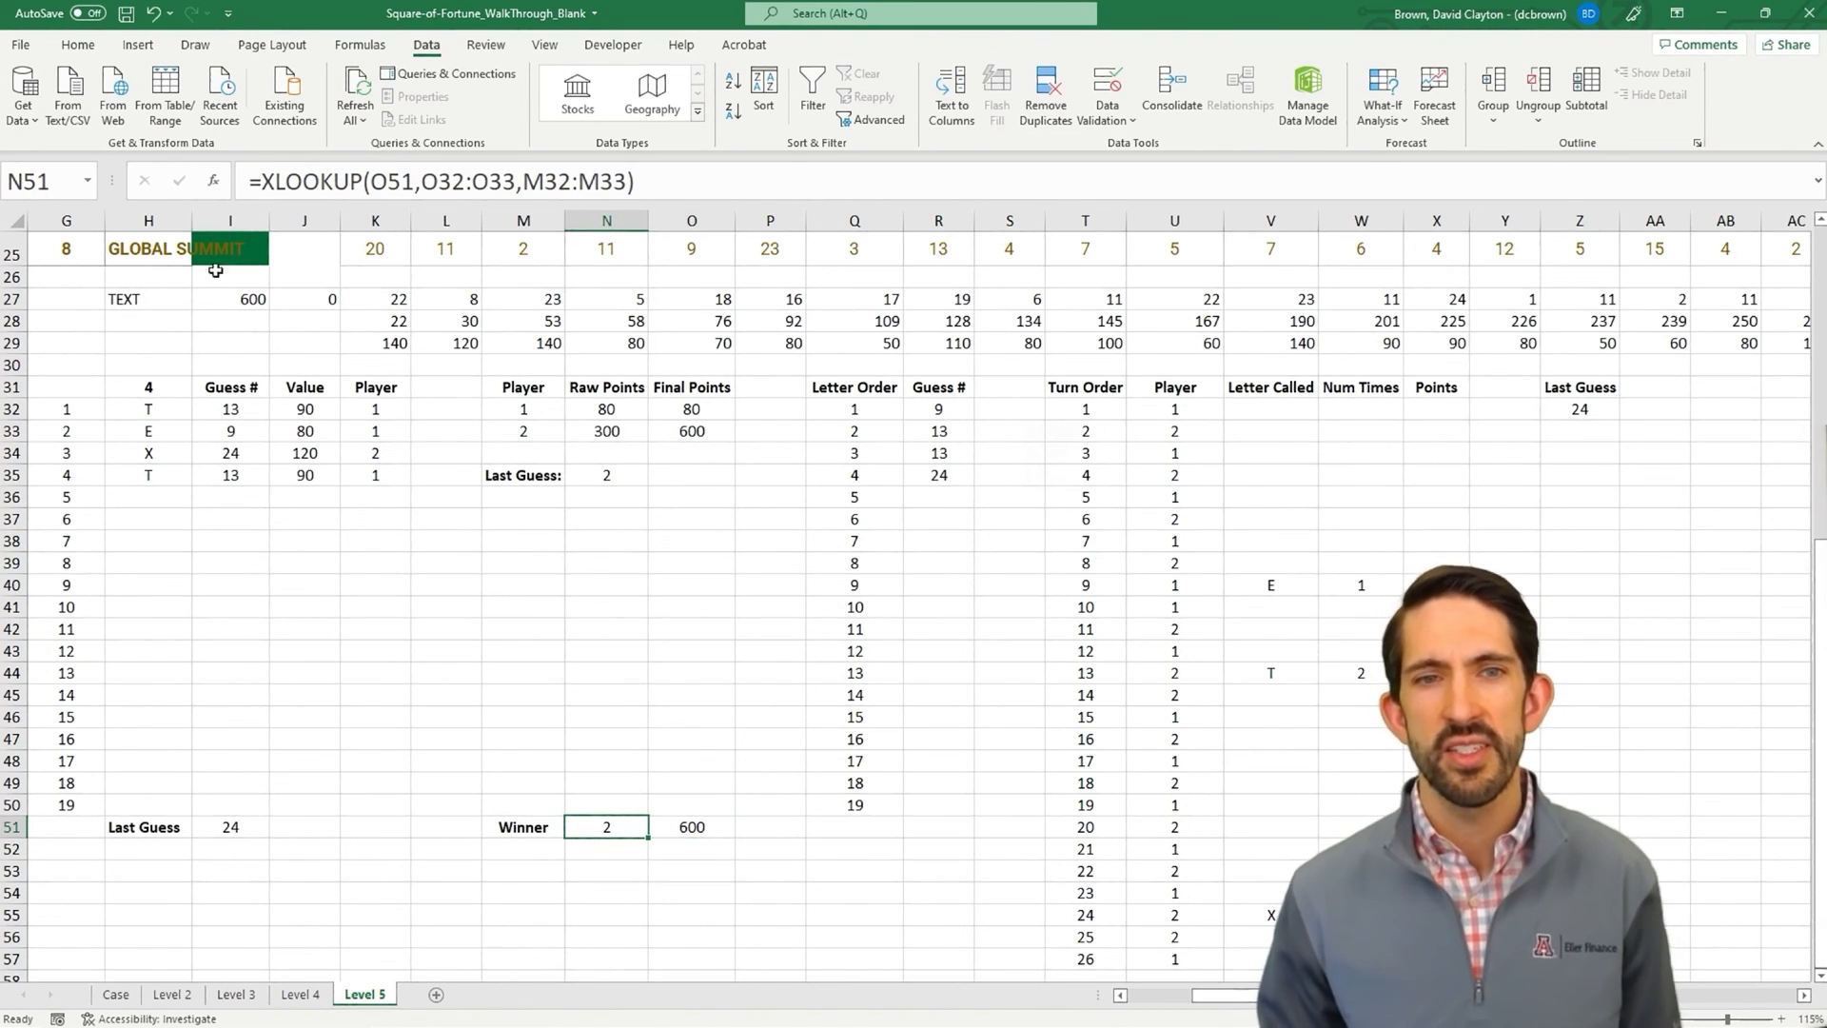
- Link the data table's header cell C5 to the winning score with =O51 and review the scores for all games
left_click(253, 296)
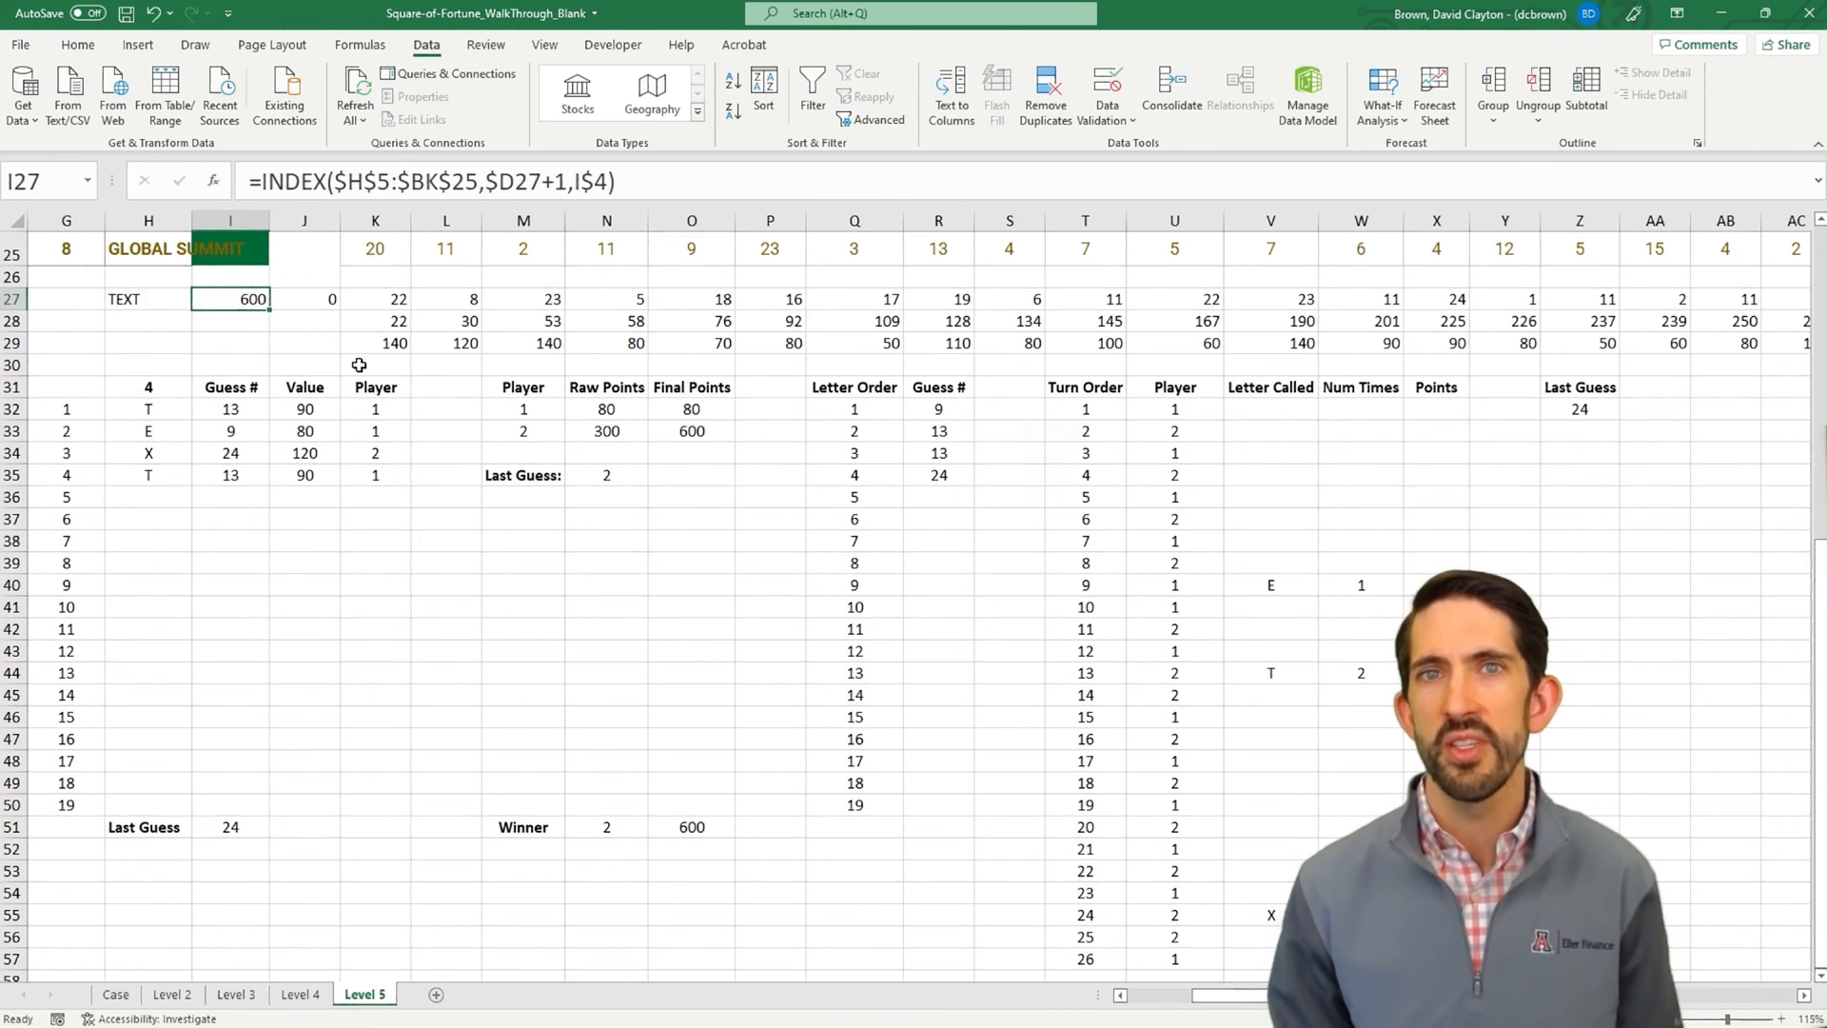
key("Home")
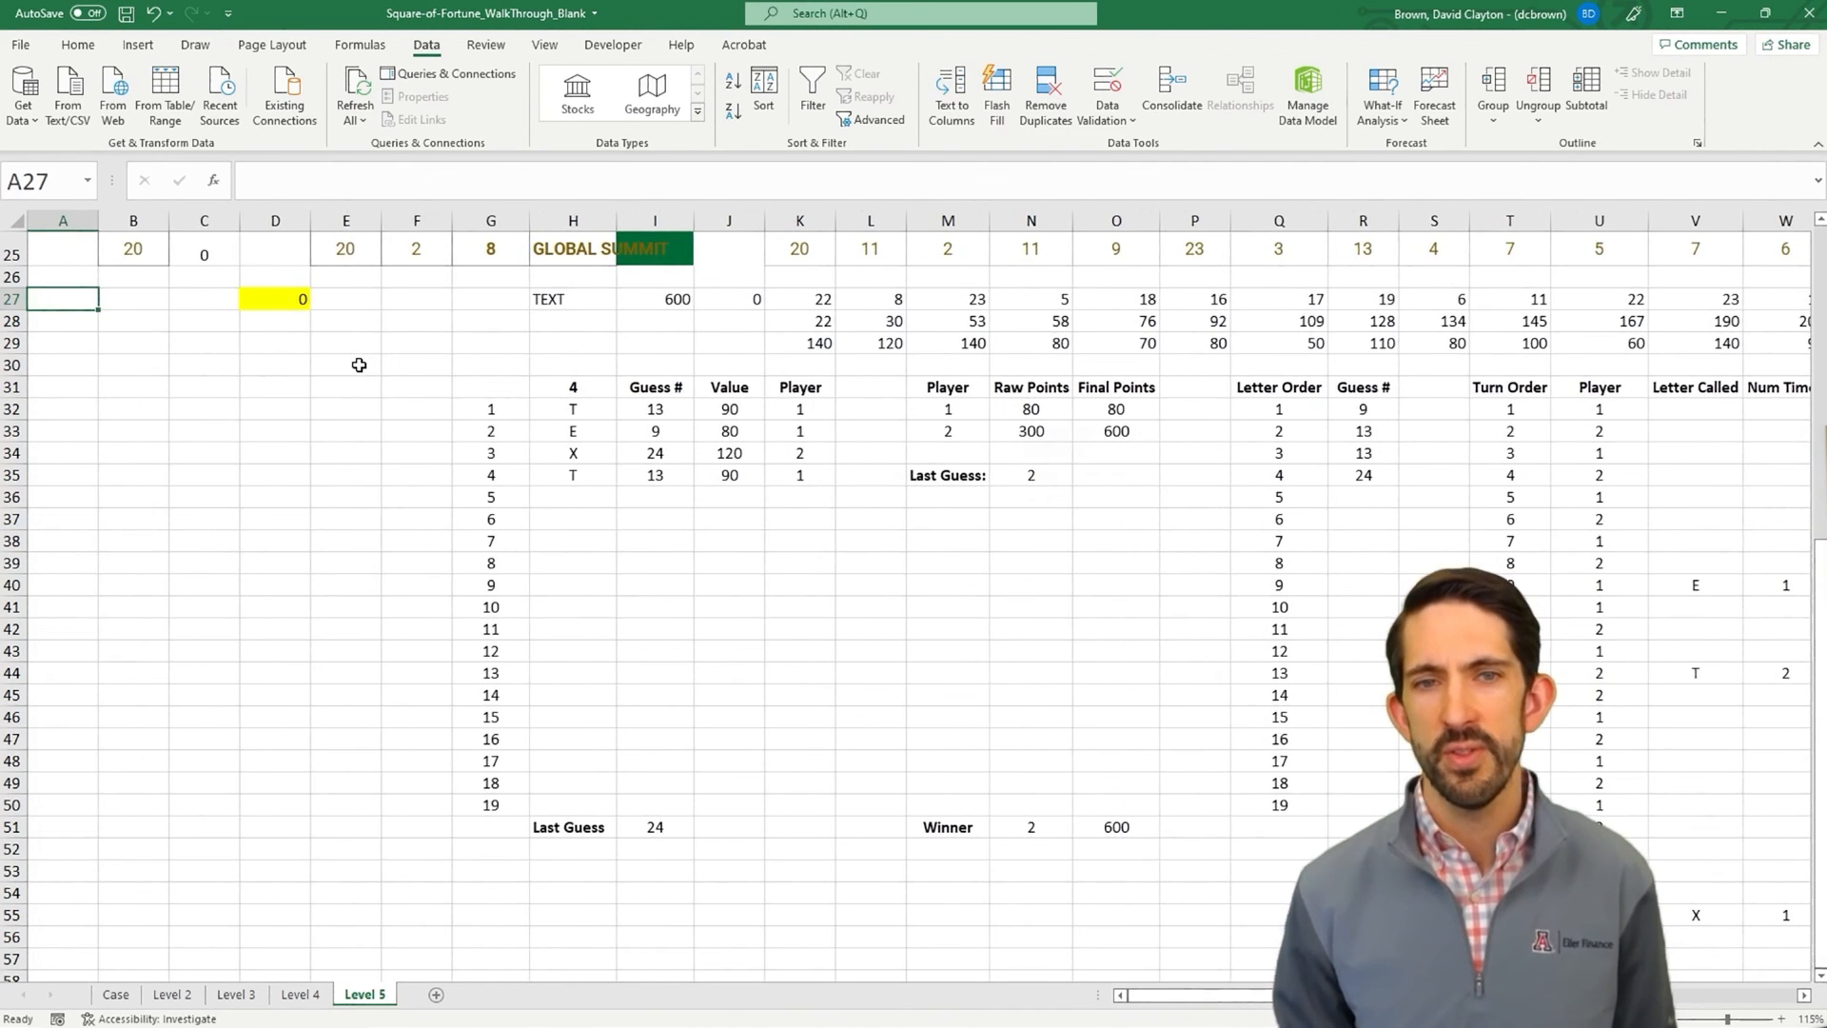
scroll(355, 359, "up", 8)
left_click(203, 354)
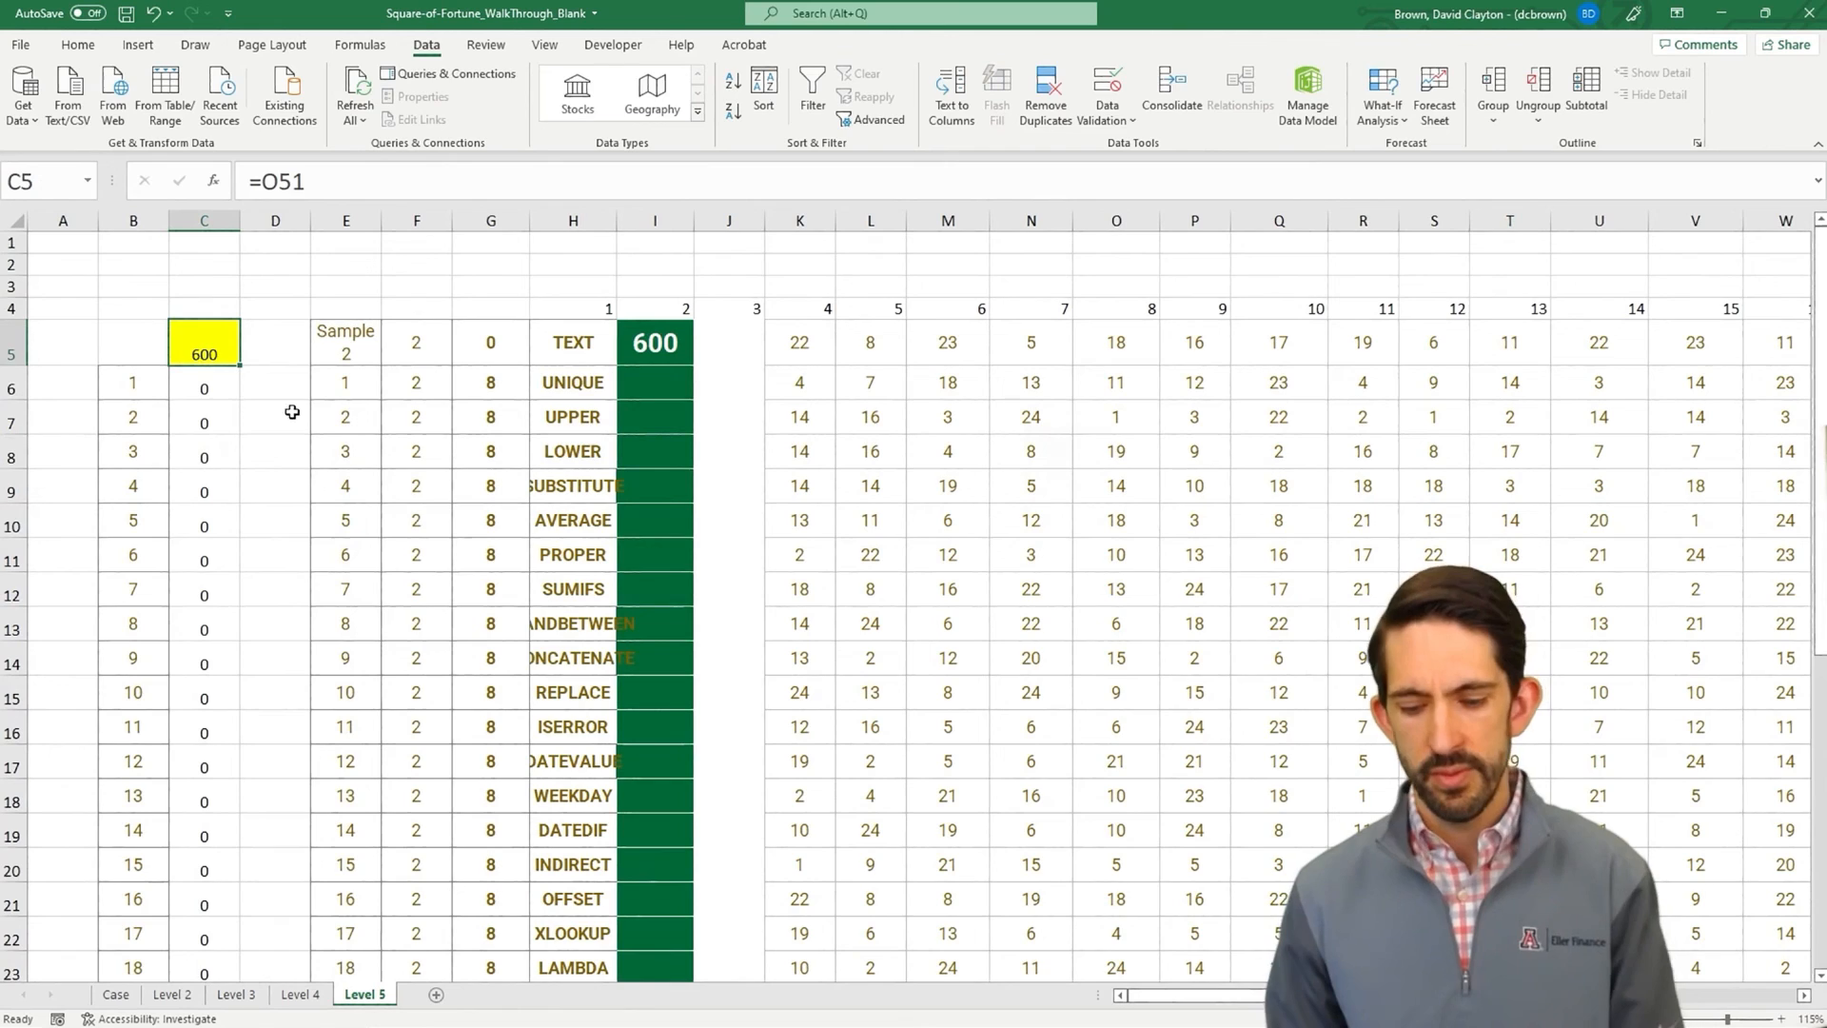
type("=")
scroll(812, 697, "down", 8)
scroll(812, 696, "down", 1)
left_click(1114, 749)
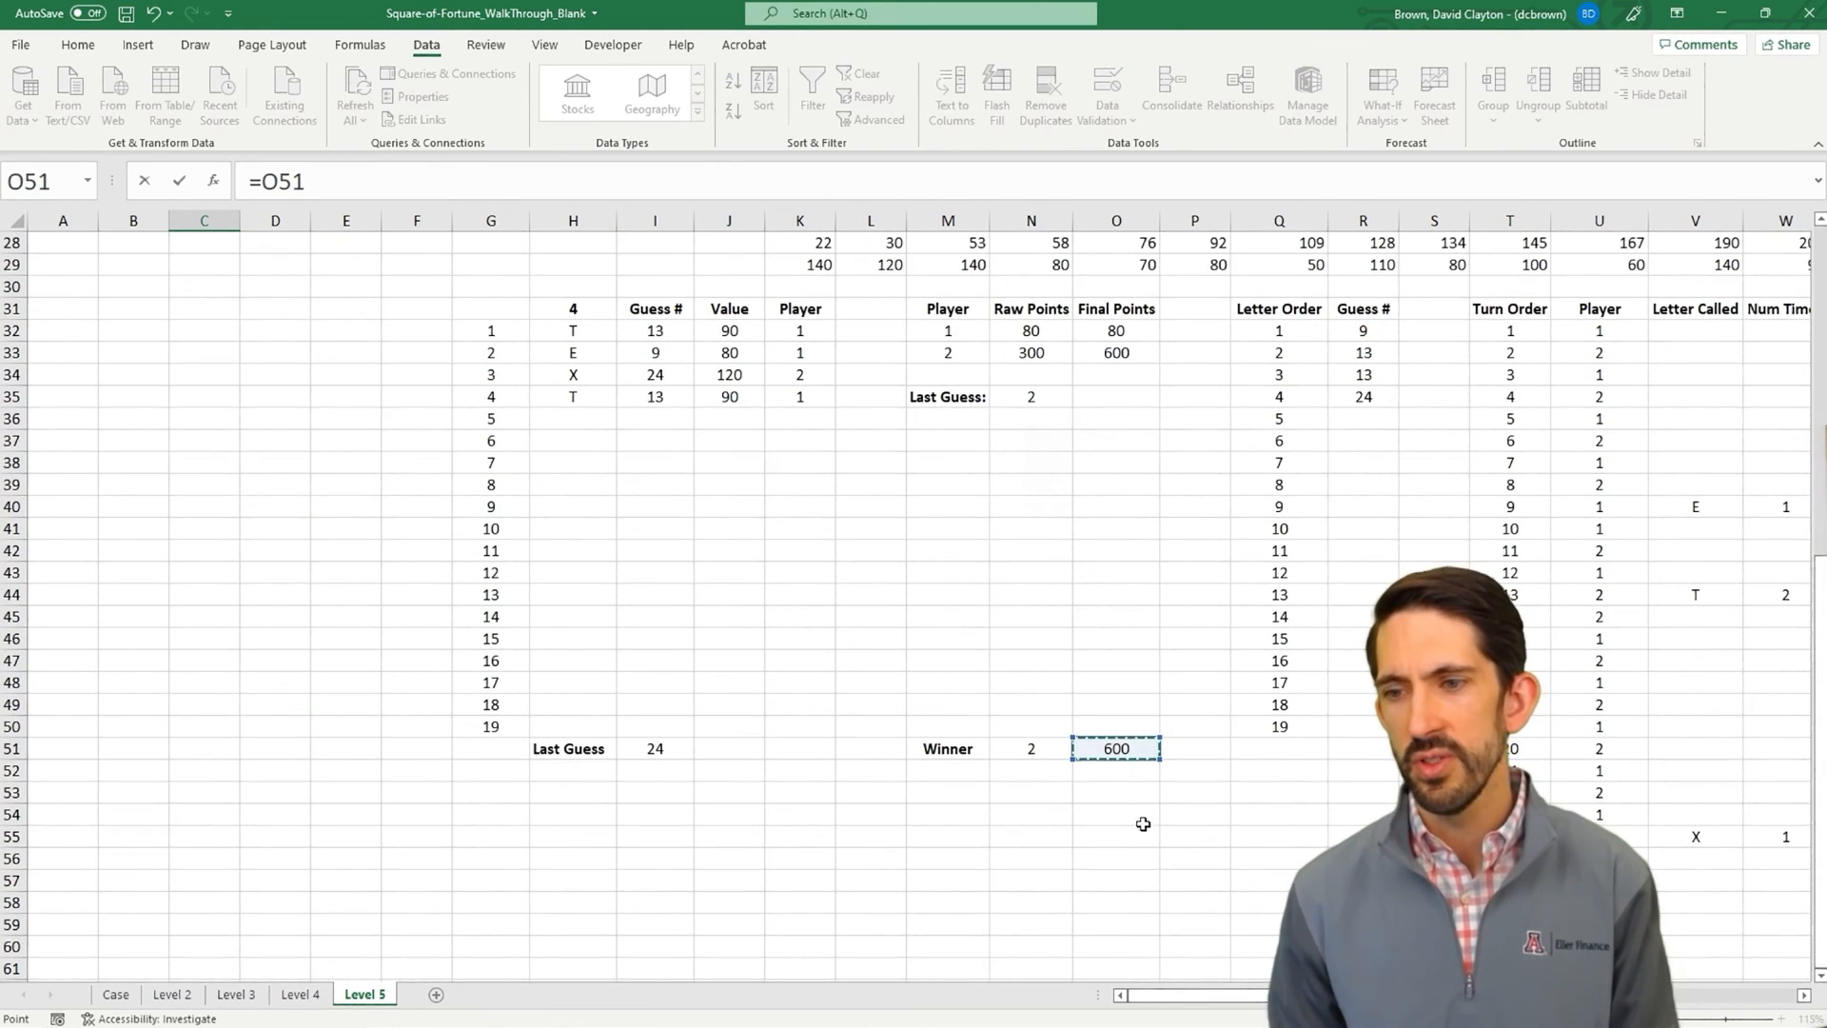
key("Return")
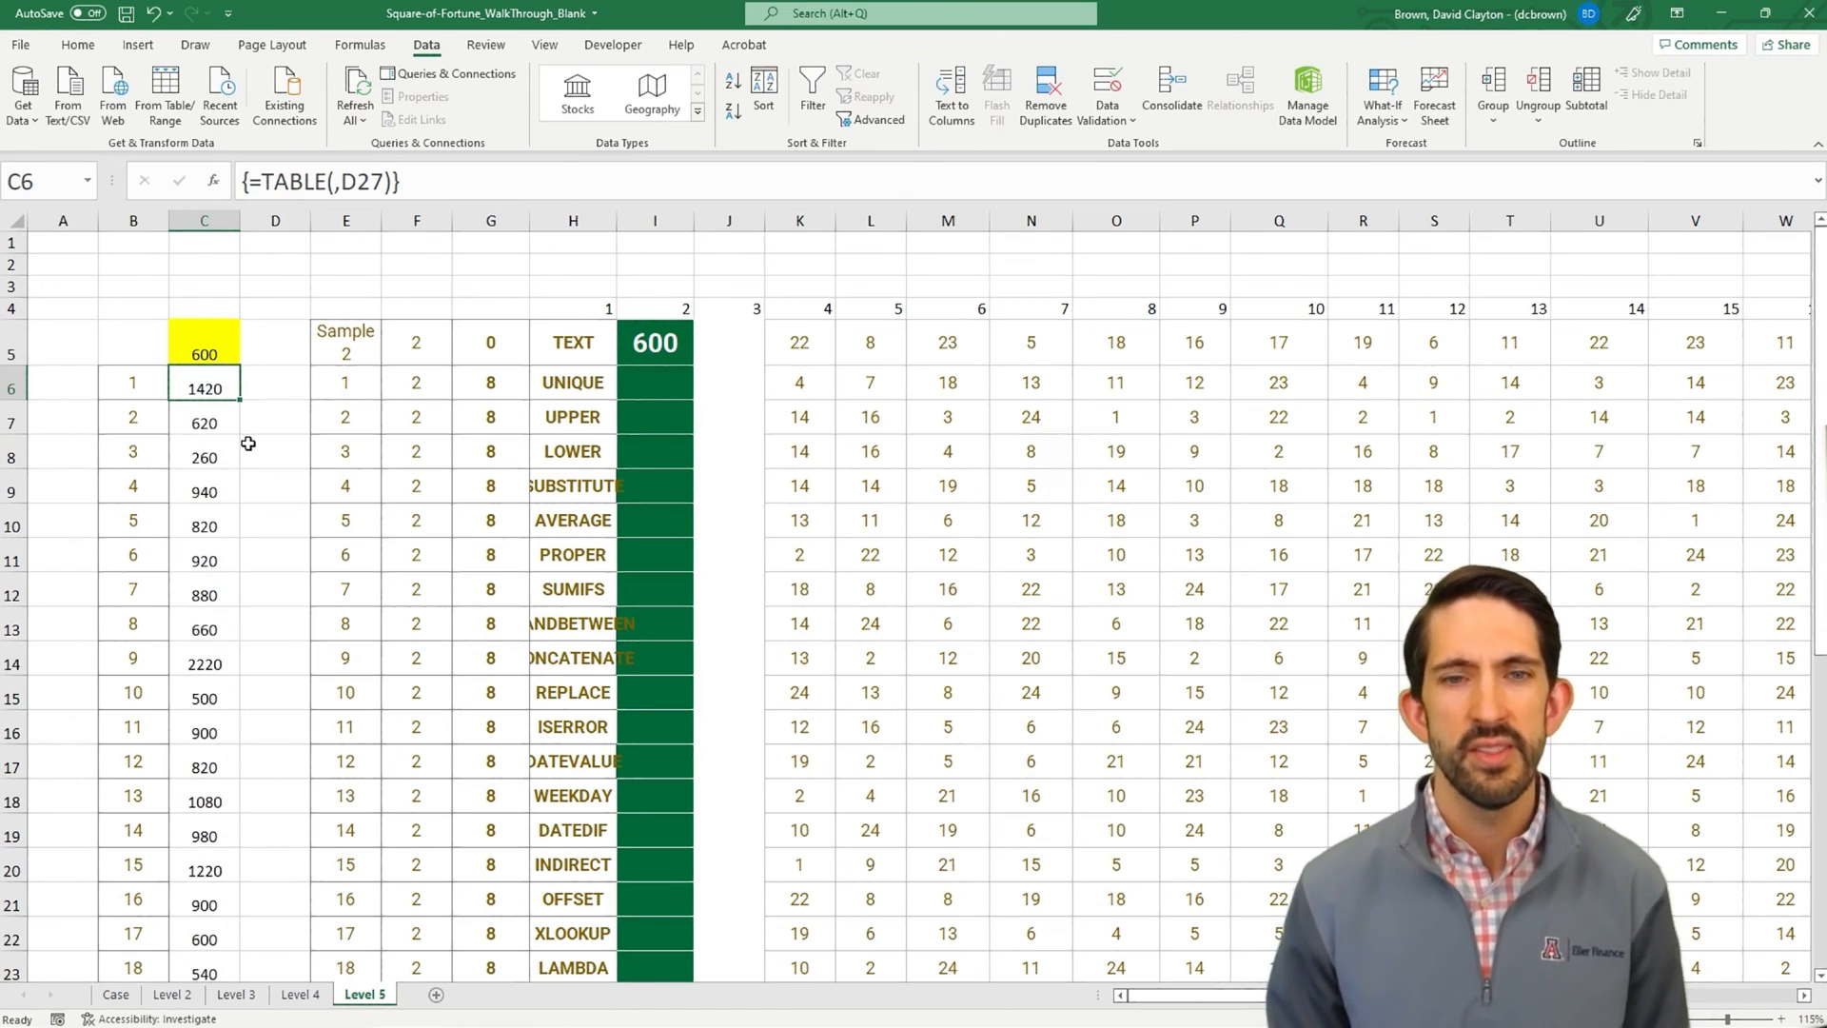
scroll(248, 443, "down", 1)
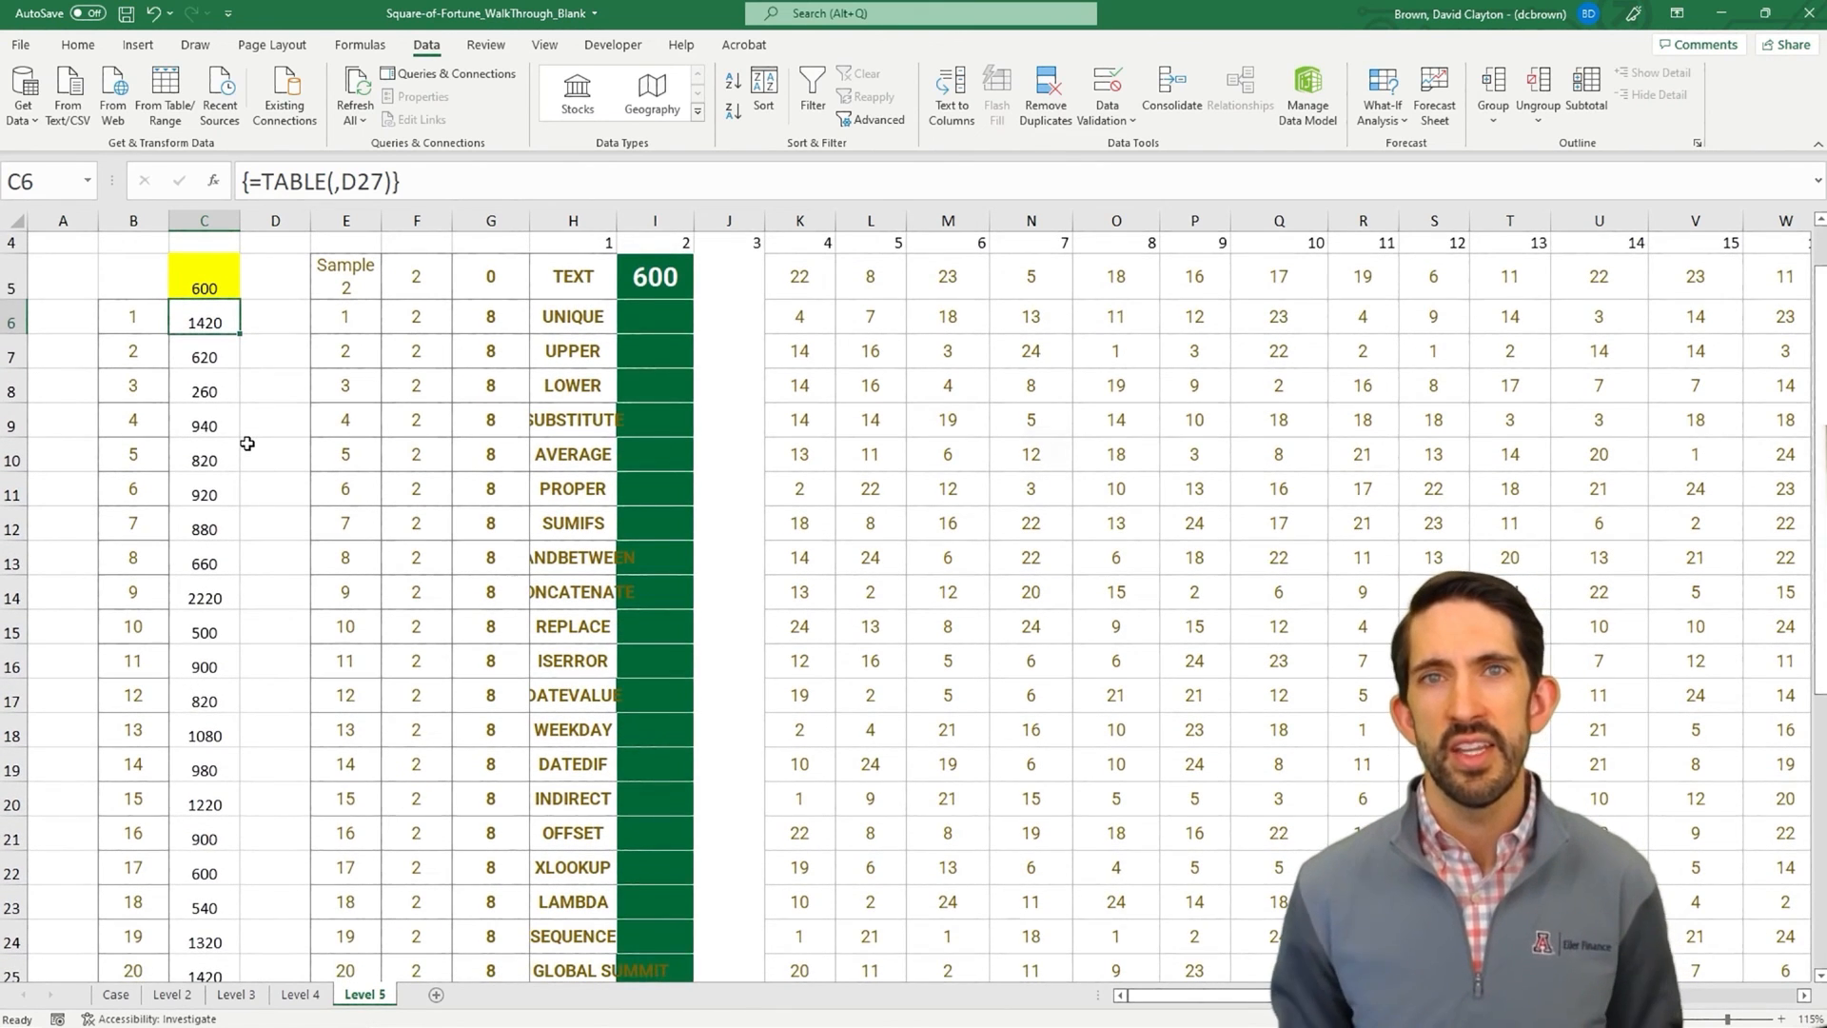